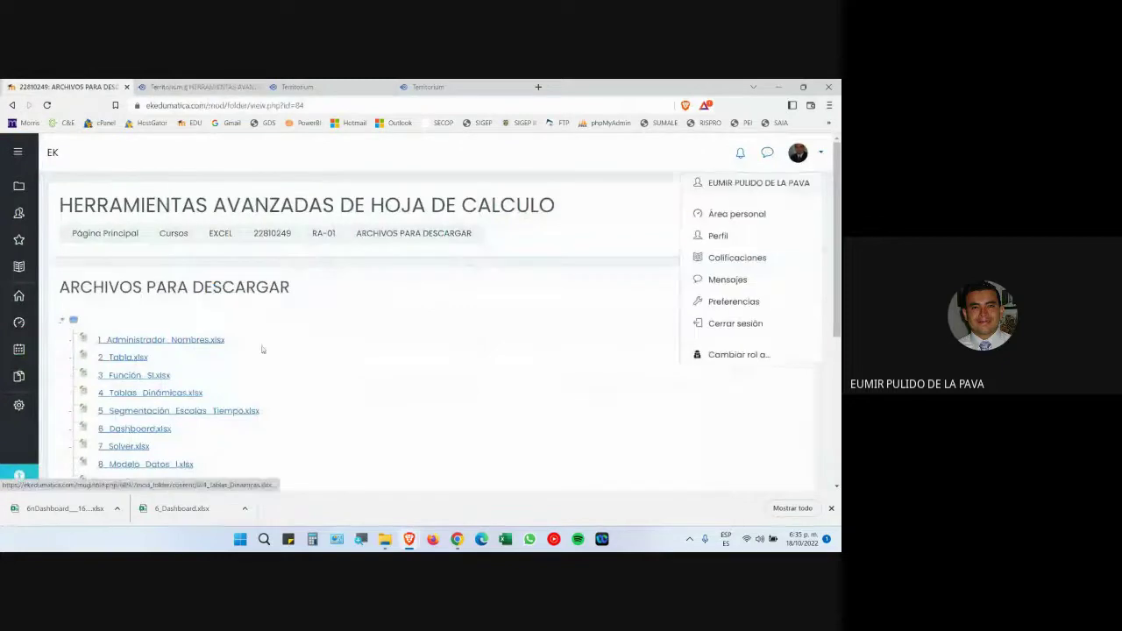
Step: Go back to the main page of the HERRAMIENTAS AVANZADAS DE HOJA DE CALCULO course and reload it
{"action": "scroll", "coordinate": [435, 366], "scroll_direction": "down", "scroll_amount": 3}
{"action": "left_click", "coordinate": [379, 297]}
{"action": "left_click", "coordinate": [148, 371]}
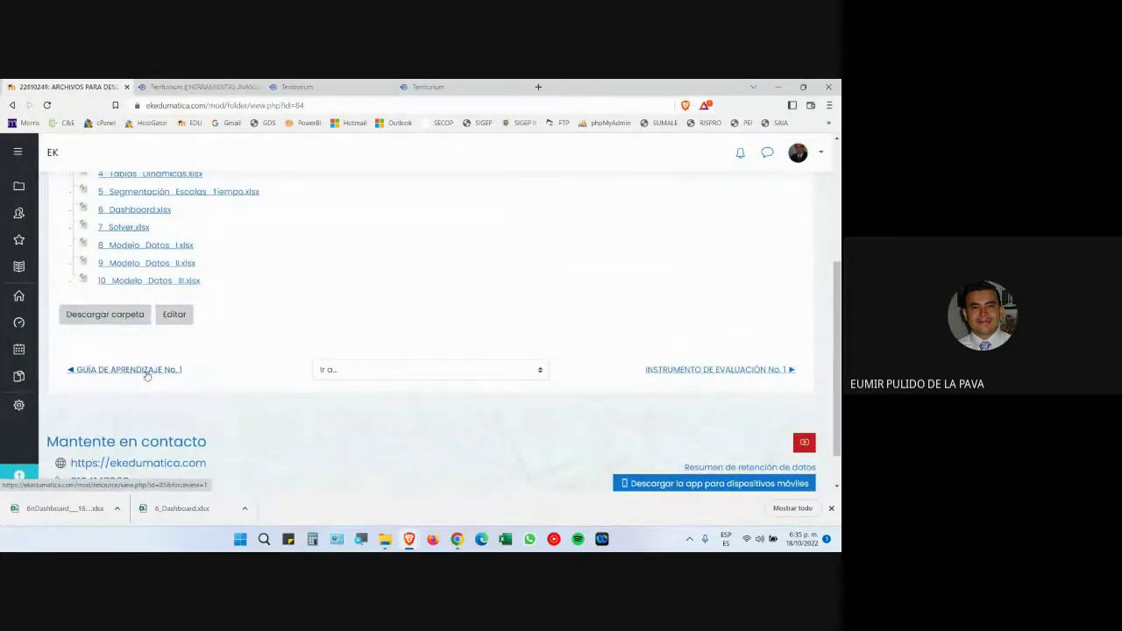
{"action": "scroll", "coordinate": [341, 315], "scroll_direction": "up", "scroll_amount": 3}
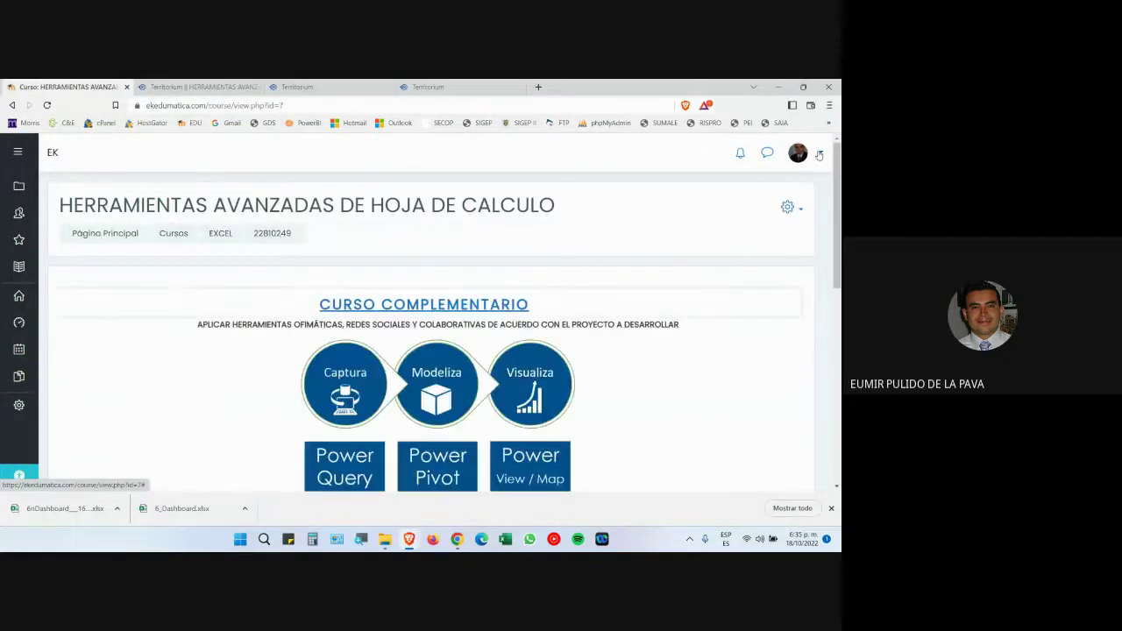
{"action": "left_click", "coordinate": [296, 102]}
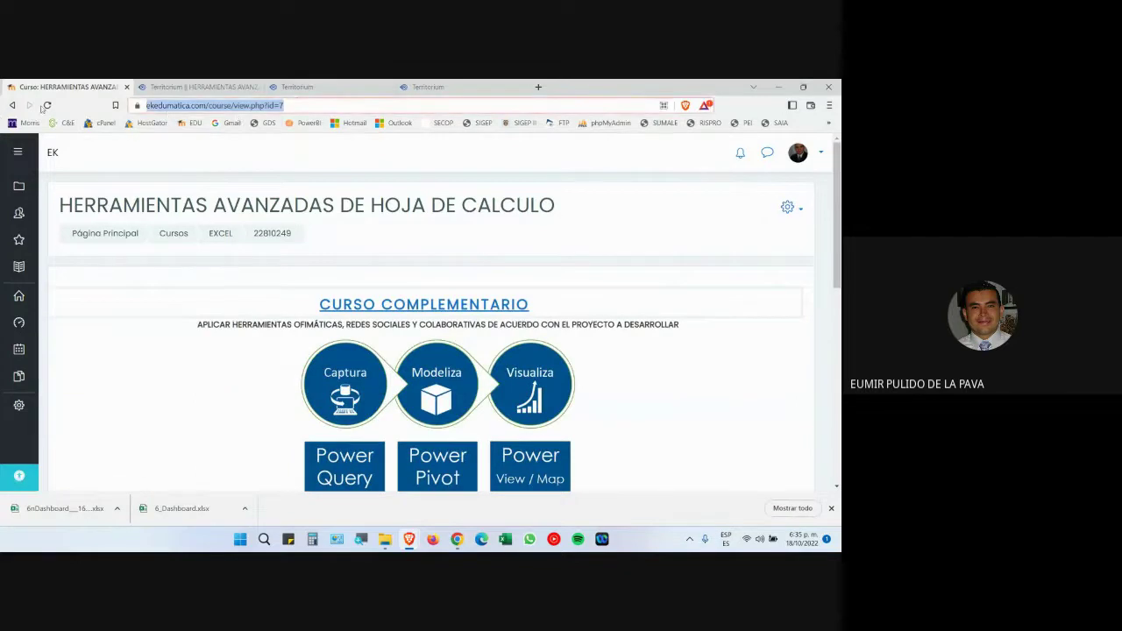
{"action": "key", "text": "Return"}
Step: Send the existing 6_Dashboard workbook on the Windows desktop to the Recycle Bin
{"action": "key", "text": "super+d"}
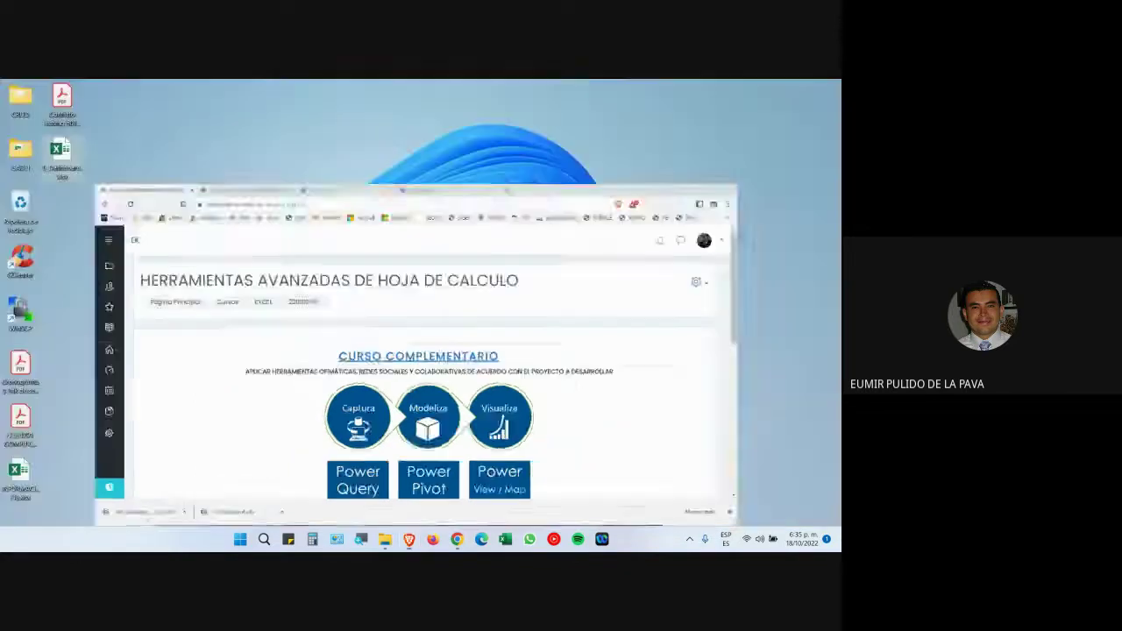
{"action": "left_click_drag", "start_coordinate": [62, 157], "coordinate": [21, 207]}
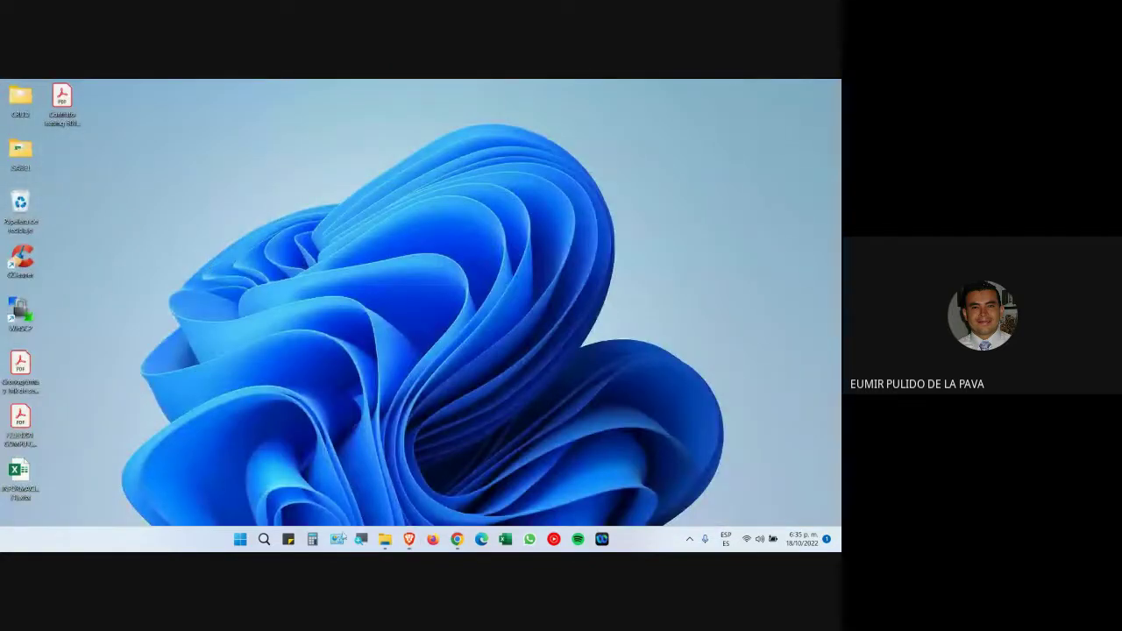
Step: Switch back to the course page in Brave and open its ARCHIVOS PARA DESCARGAR folder
{"action": "mouse_move", "coordinate": [409, 538]}
{"action": "left_click", "coordinate": [351, 478]}
{"action": "scroll", "coordinate": [413, 420], "scroll_direction": "down", "scroll_amount": 3}
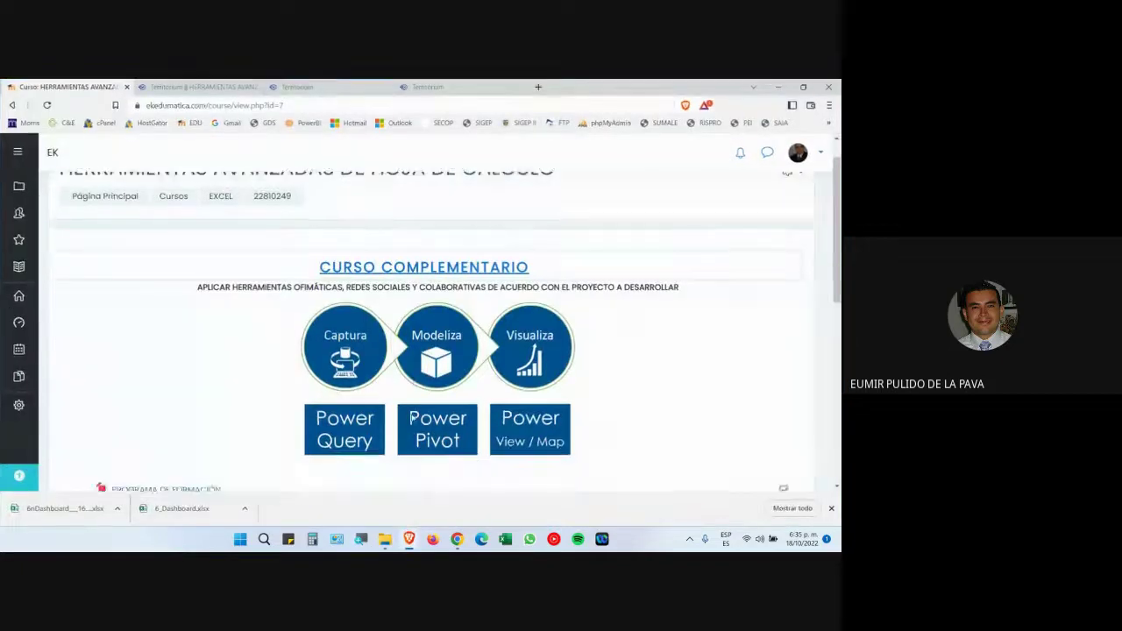
{"action": "left_click", "coordinate": [221, 405]}
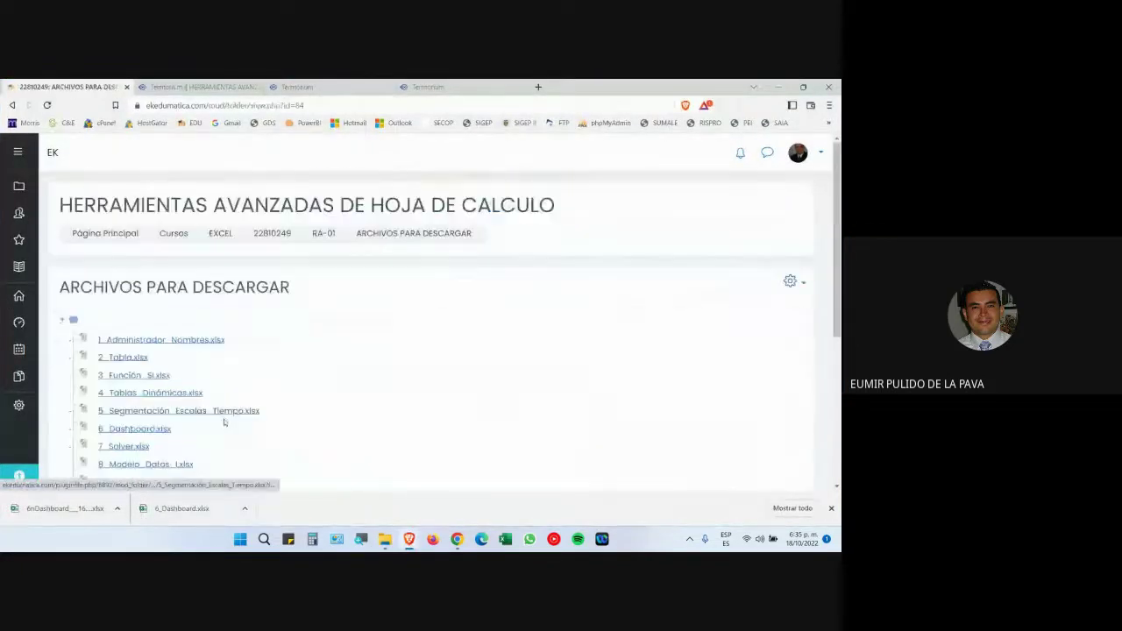
Step: Download 6_Dashboard.xlsx from the folder and save it to the Escritorio location
{"action": "scroll", "coordinate": [140, 351], "scroll_direction": "down", "scroll_amount": 2}
{"action": "left_click", "coordinate": [131, 320]}
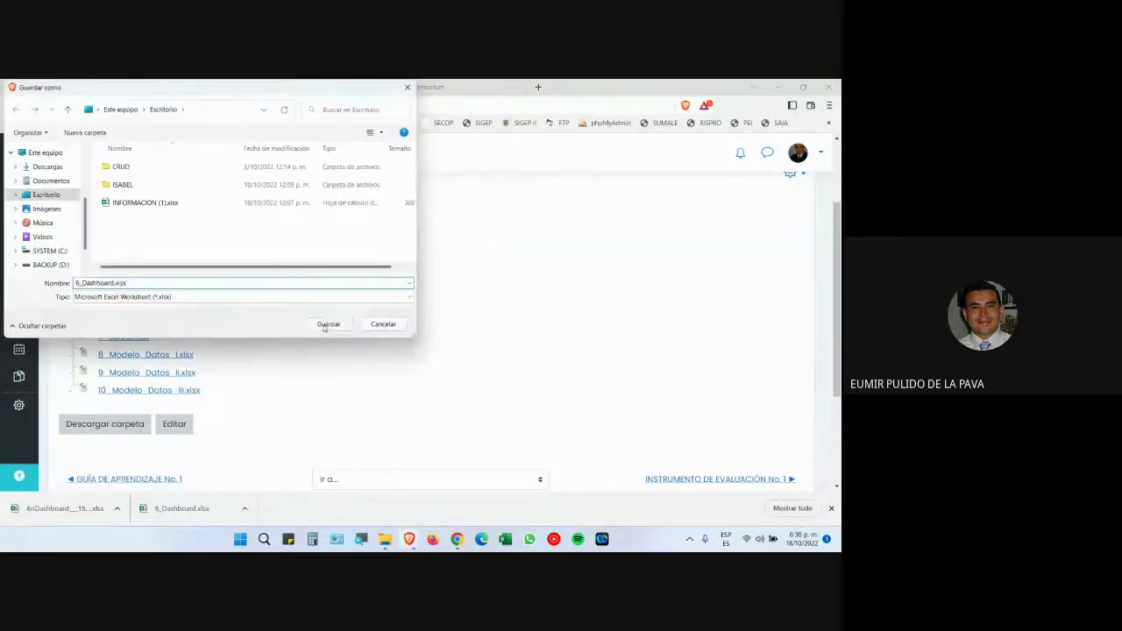
{"action": "left_click", "coordinate": [326, 324]}
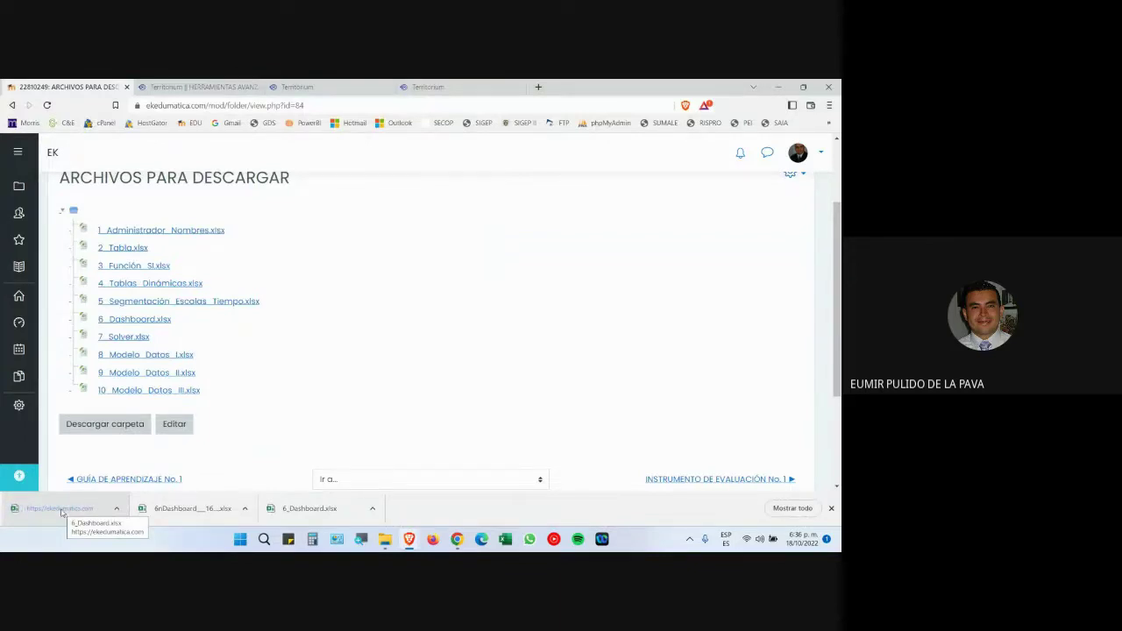
Step: Close the Territorium page showing the GUIA 1 content and return to the course download folder
{"action": "left_click", "coordinate": [429, 86]}
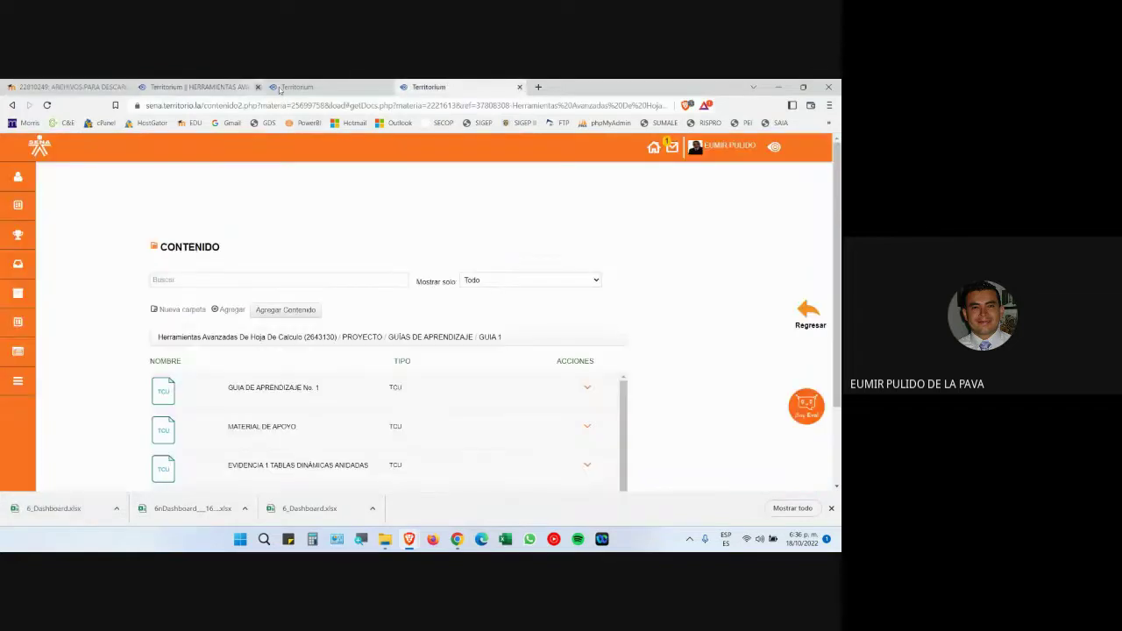
{"action": "left_click", "coordinate": [519, 86]}
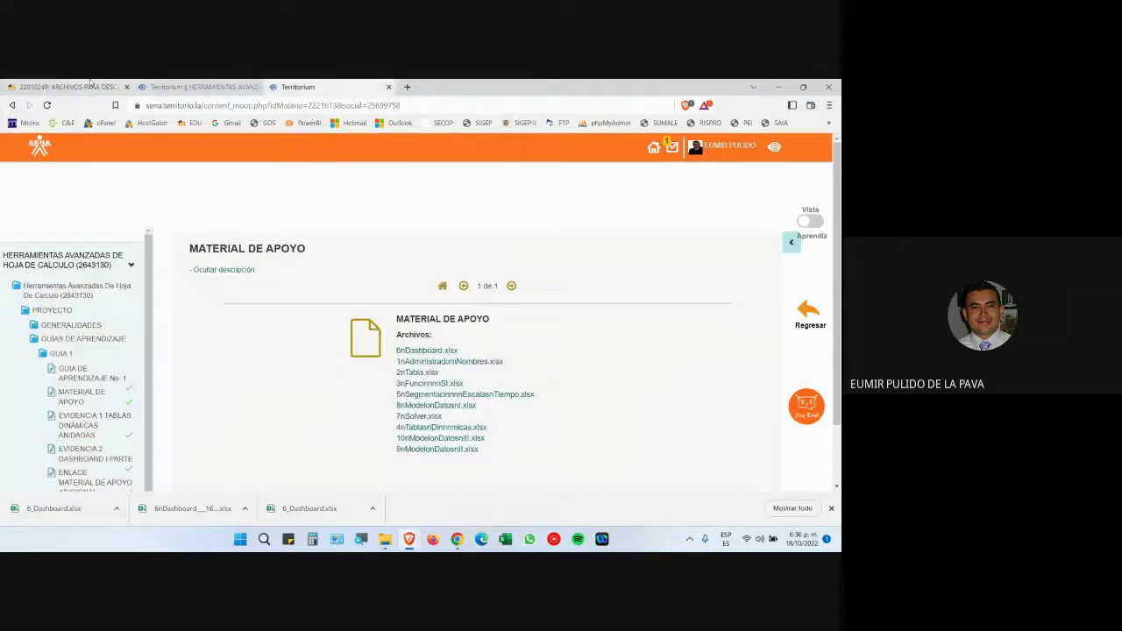
{"action": "left_click", "coordinate": [90, 85]}
Step: Open the downloaded 6_Dashboard.xlsx in Excel, enable editing and set the sheet zoom to 100%
{"action": "left_click", "coordinate": [81, 510]}
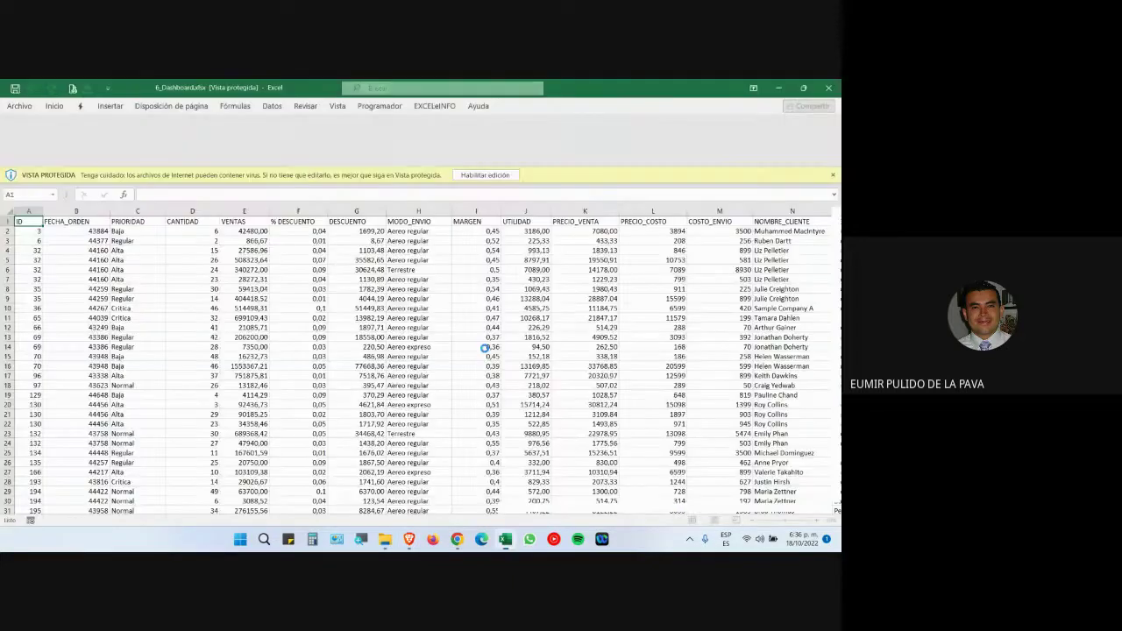
{"action": "left_click", "coordinate": [485, 122]}
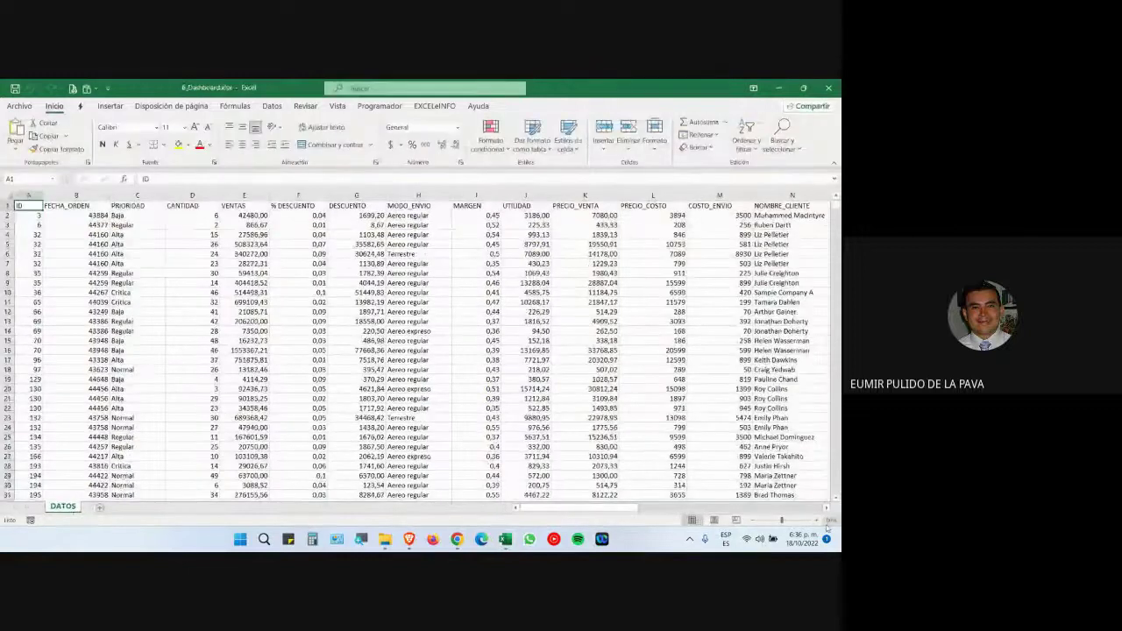
{"action": "left_click", "coordinate": [815, 521]}
{"action": "left_click", "coordinate": [817, 522]}
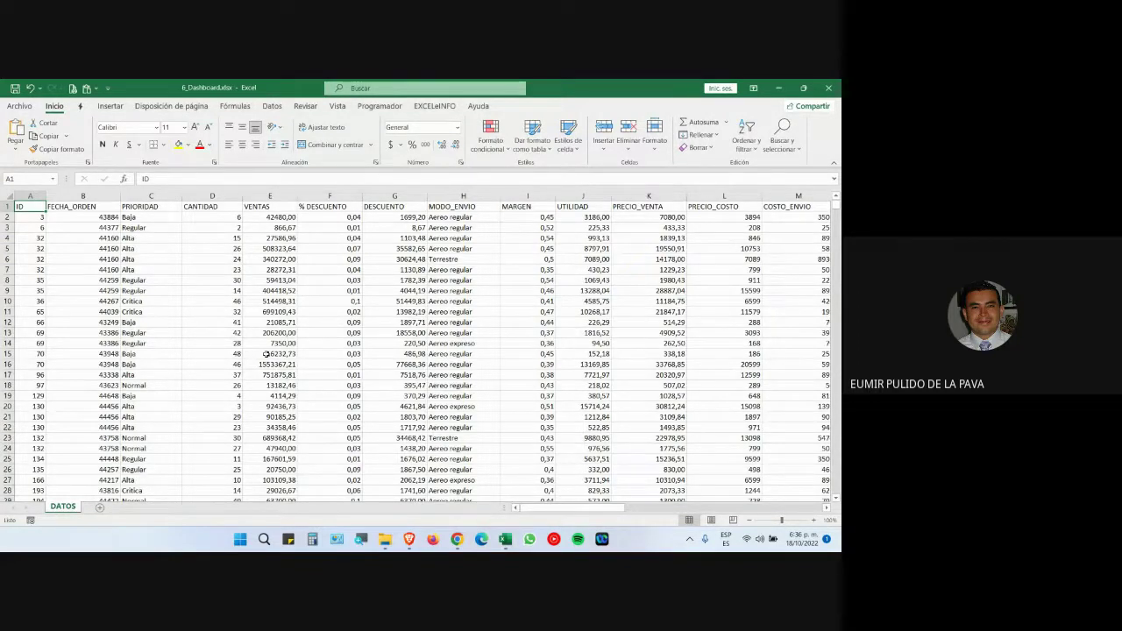
Step: Check the Google Meet call, then compare the dashboard file's entries in Territorium's MATERIAL DE APOYO and the ekedumatica download folder
{"action": "left_click", "coordinate": [457, 538]}
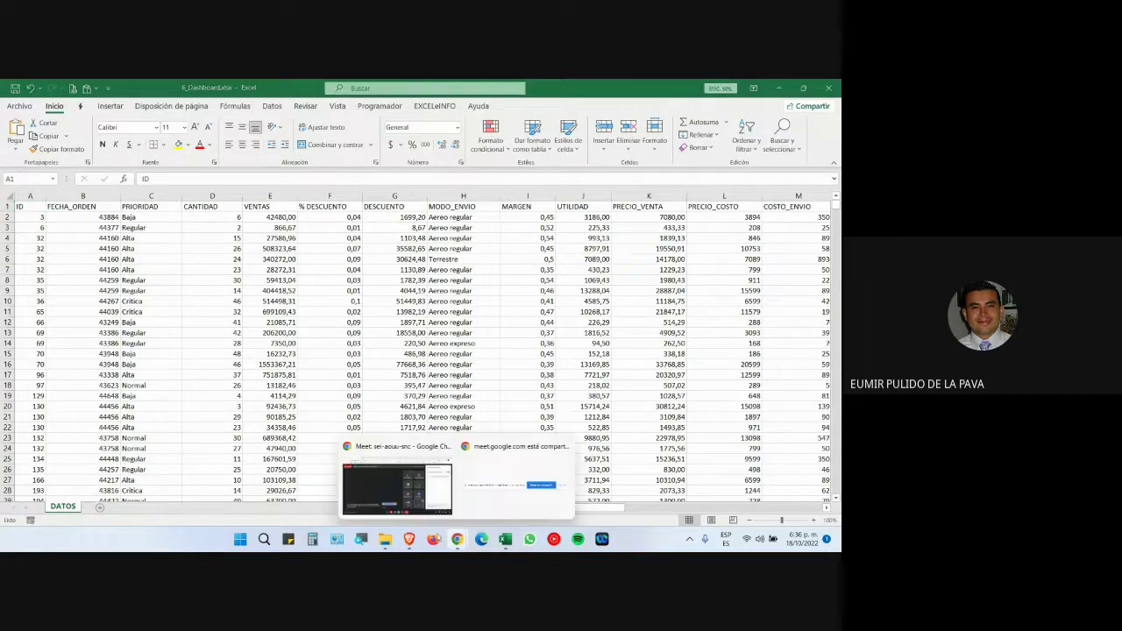
{"action": "left_click", "coordinate": [397, 487]}
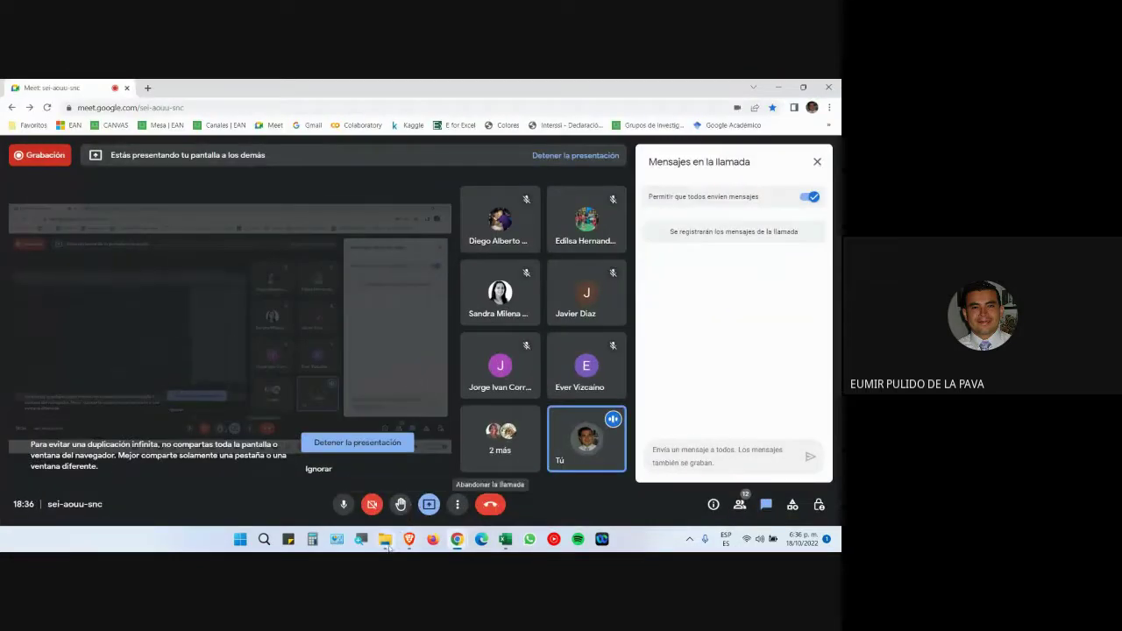
{"action": "mouse_move", "coordinate": [408, 538]}
{"action": "left_click", "coordinate": [469, 478]}
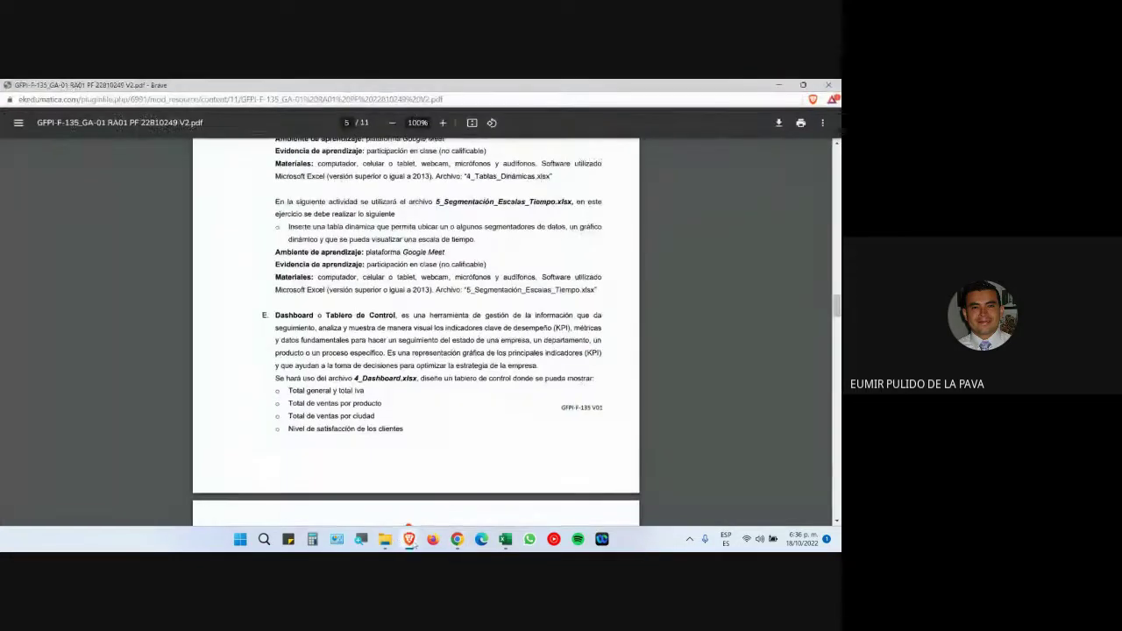
{"action": "left_click", "coordinate": [351, 480]}
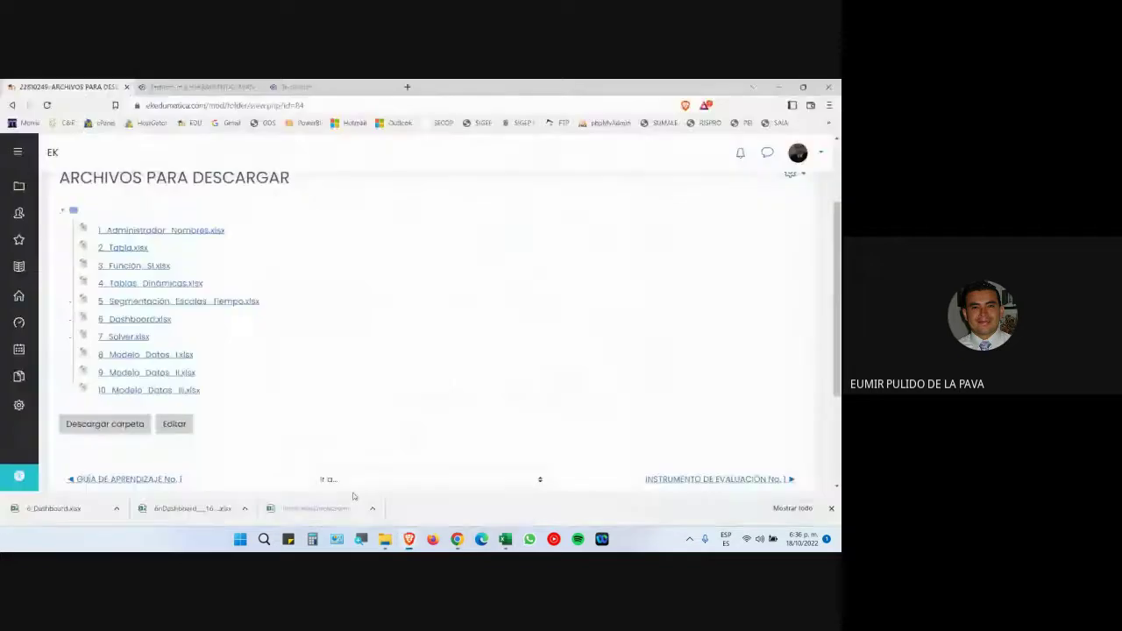
{"action": "left_click", "coordinate": [328, 85]}
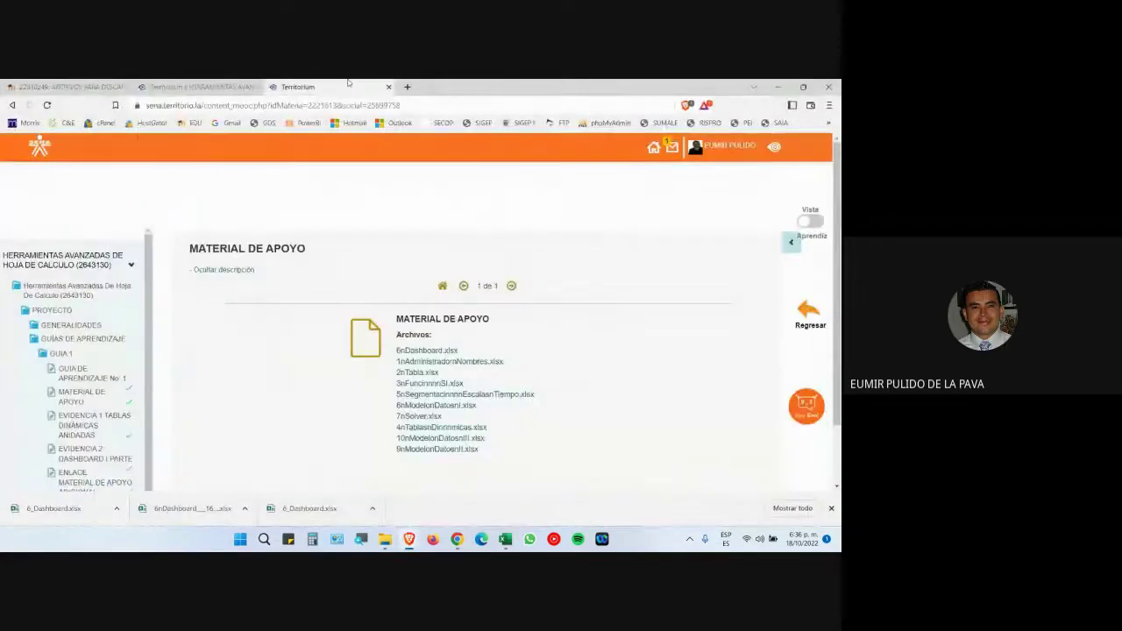
{"action": "left_click", "coordinate": [40, 85]}
{"action": "left_click", "coordinate": [298, 86]}
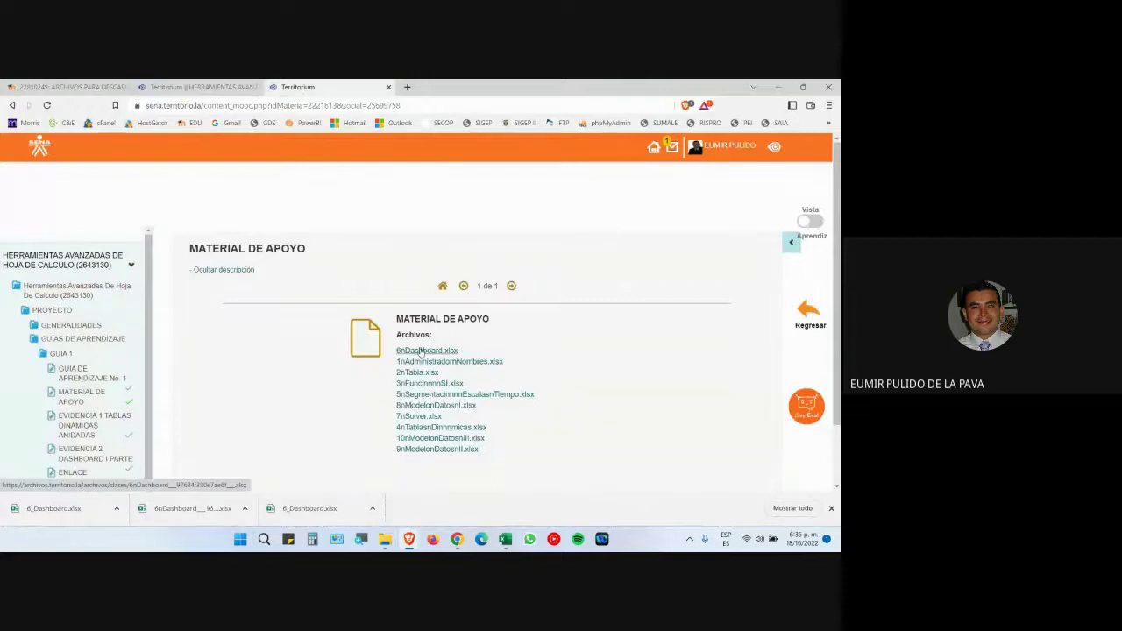
{"action": "left_click", "coordinate": [52, 85]}
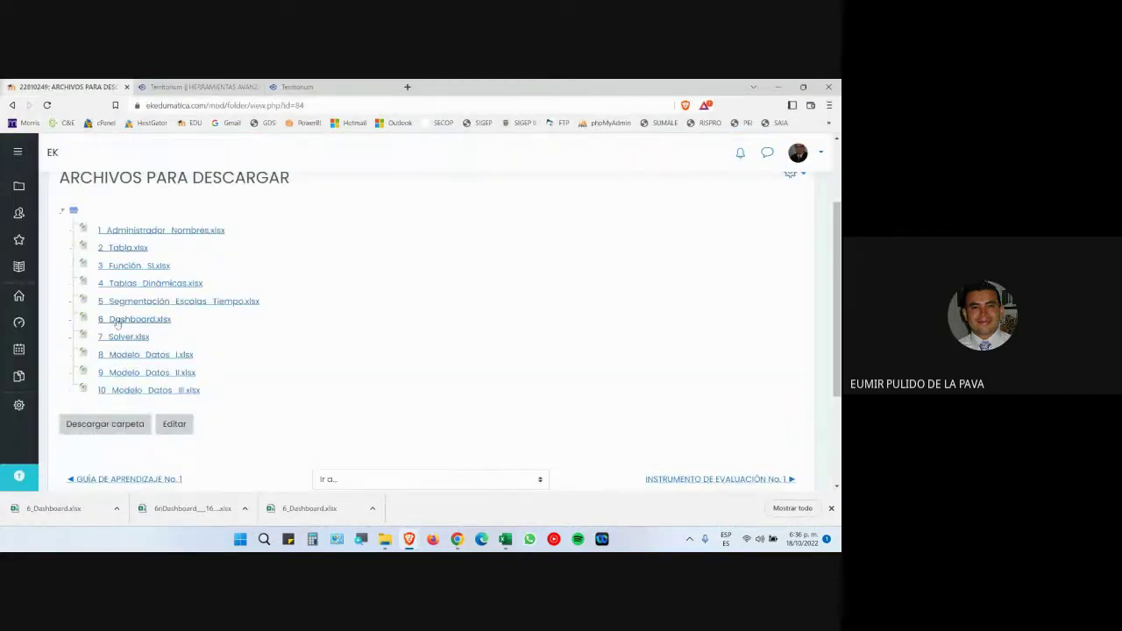
Step: Admit the person waiting to join the Google Meet call and return to the Excel workbook
{"action": "left_click", "coordinate": [456, 539]}
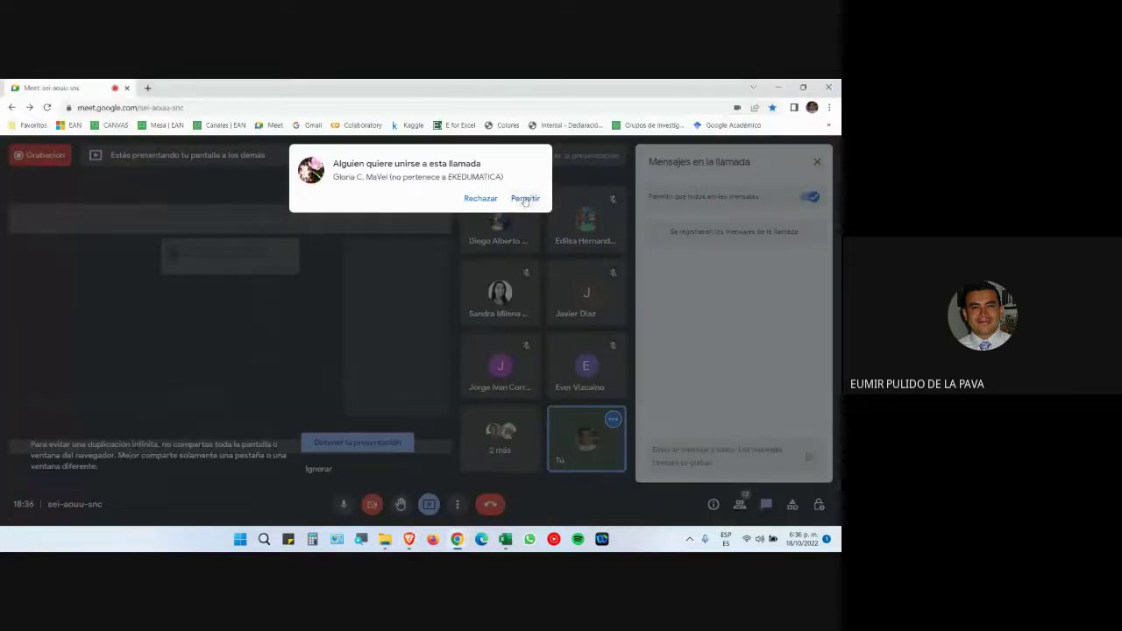
{"action": "left_click", "coordinate": [524, 199]}
{"action": "left_click", "coordinate": [505, 541]}
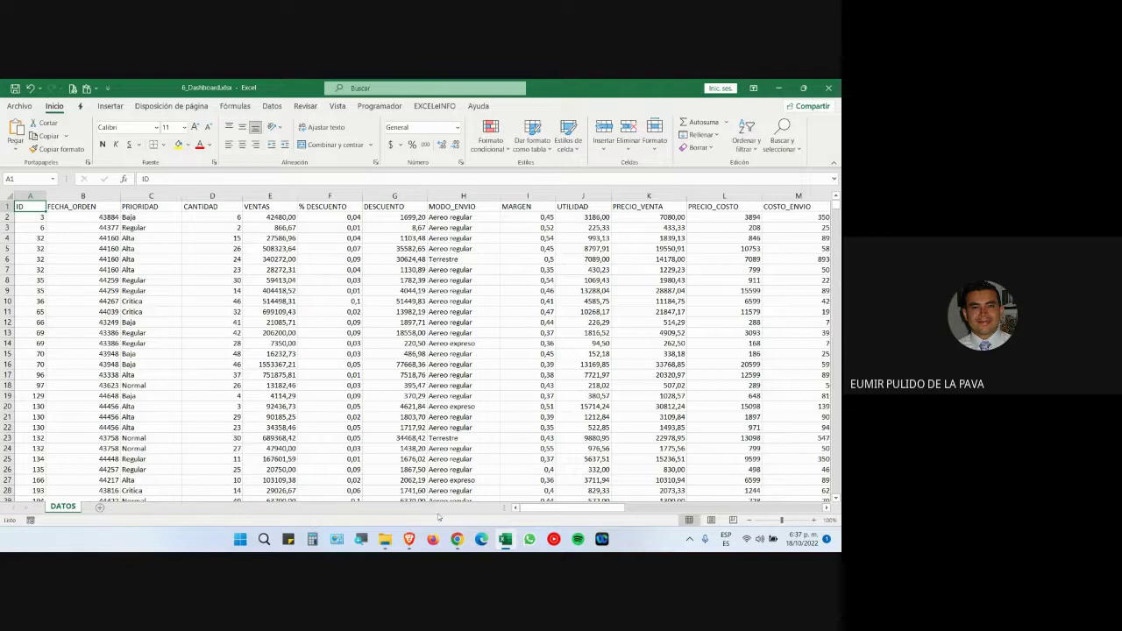
Step: Switch to Google Meet and allow the guest without a Google account to join the call
{"action": "mouse_move", "coordinate": [448, 546]}
{"action": "left_click", "coordinate": [403, 491]}
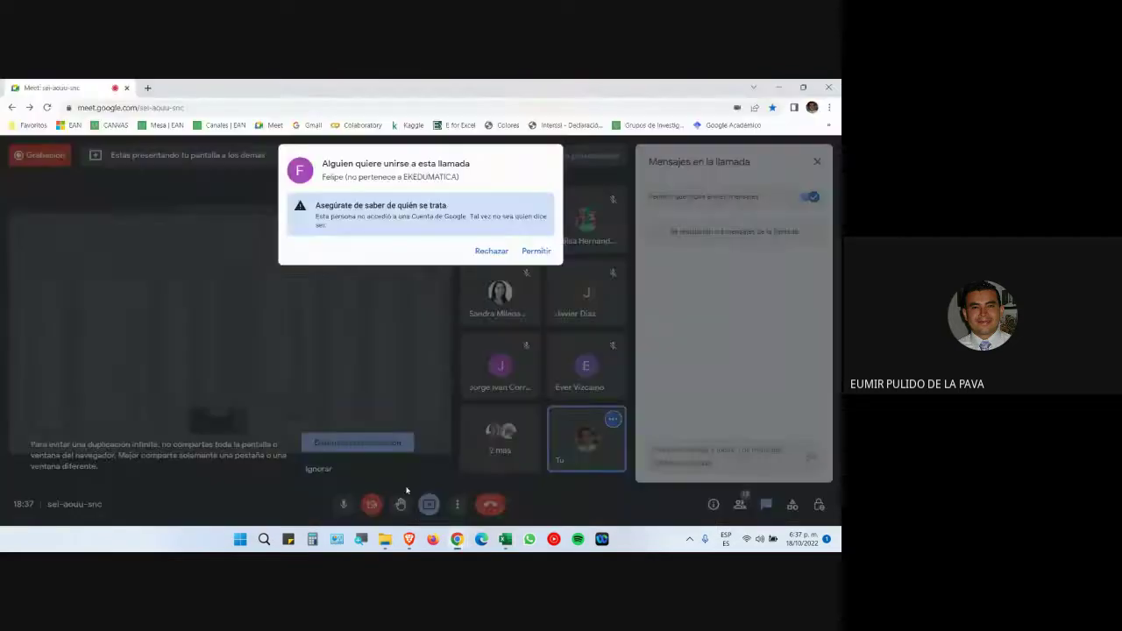
{"action": "left_click", "coordinate": [533, 250]}
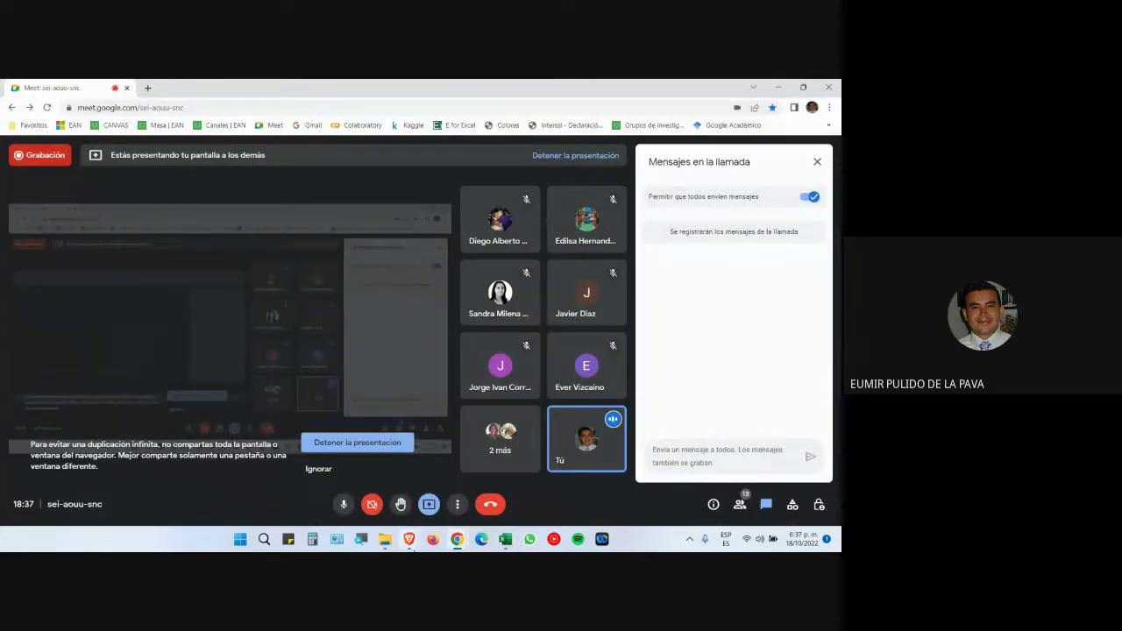
Step: Bring up the learning guide PDF in Brave, enlarge it to 175% and read section E on the Dashboard or Tablero de Control
{"action": "left_click", "coordinate": [411, 548]}
{"action": "left_click", "coordinate": [350, 478]}
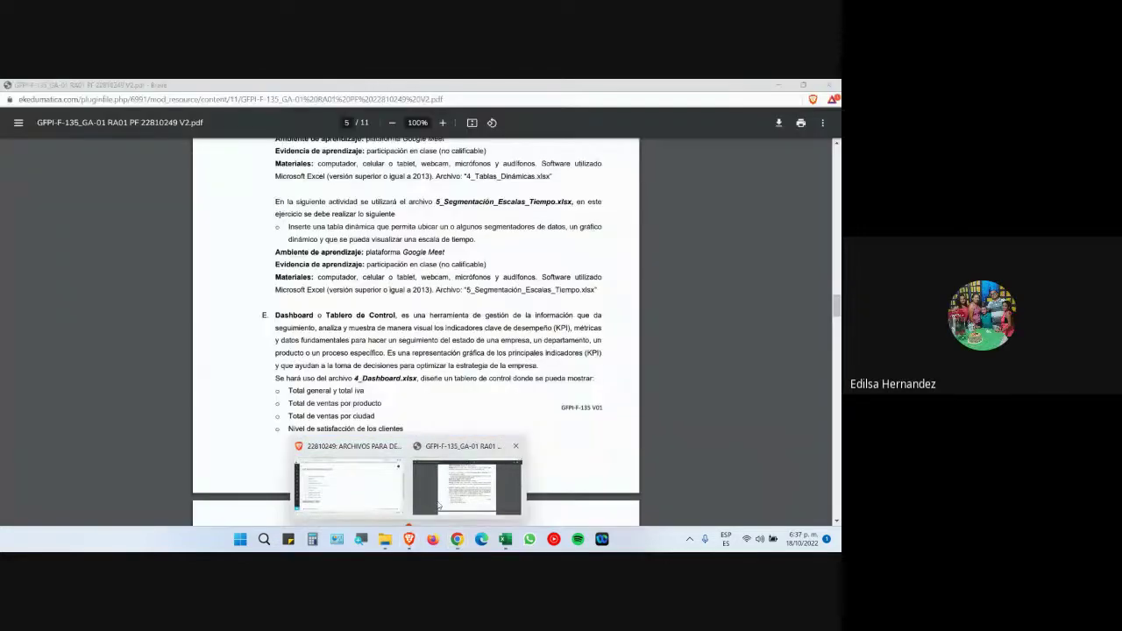
{"action": "left_click", "coordinate": [443, 123]}
{"action": "left_click", "coordinate": [443, 123]}
{"action": "left_click", "coordinate": [442, 123]}
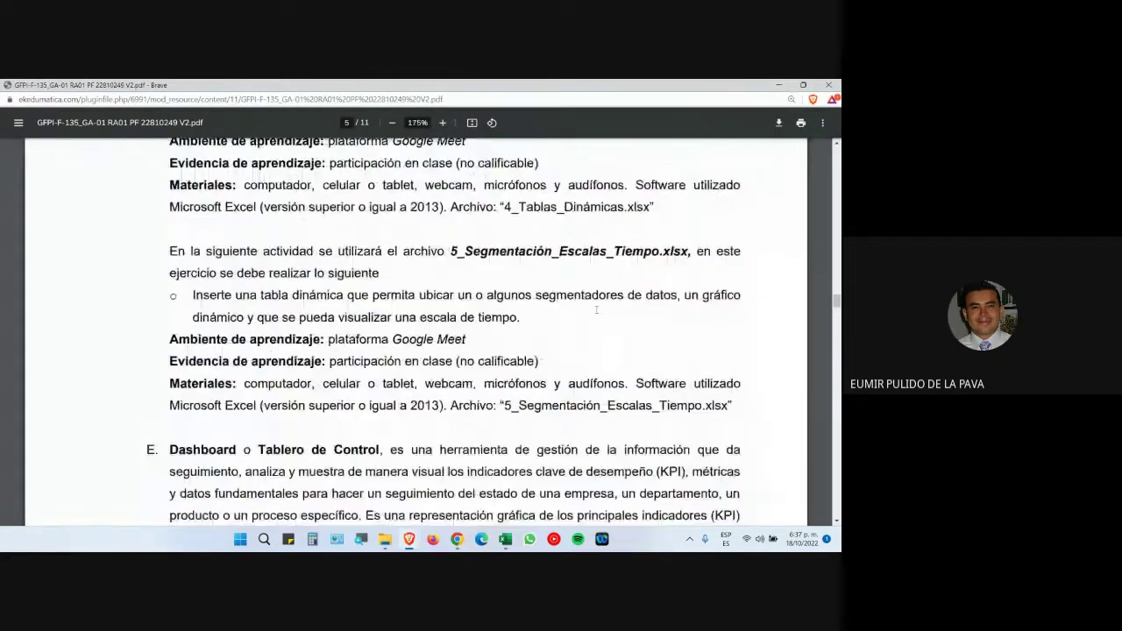
{"action": "scroll", "coordinate": [596, 311], "scroll_direction": "down", "scroll_amount": 3}
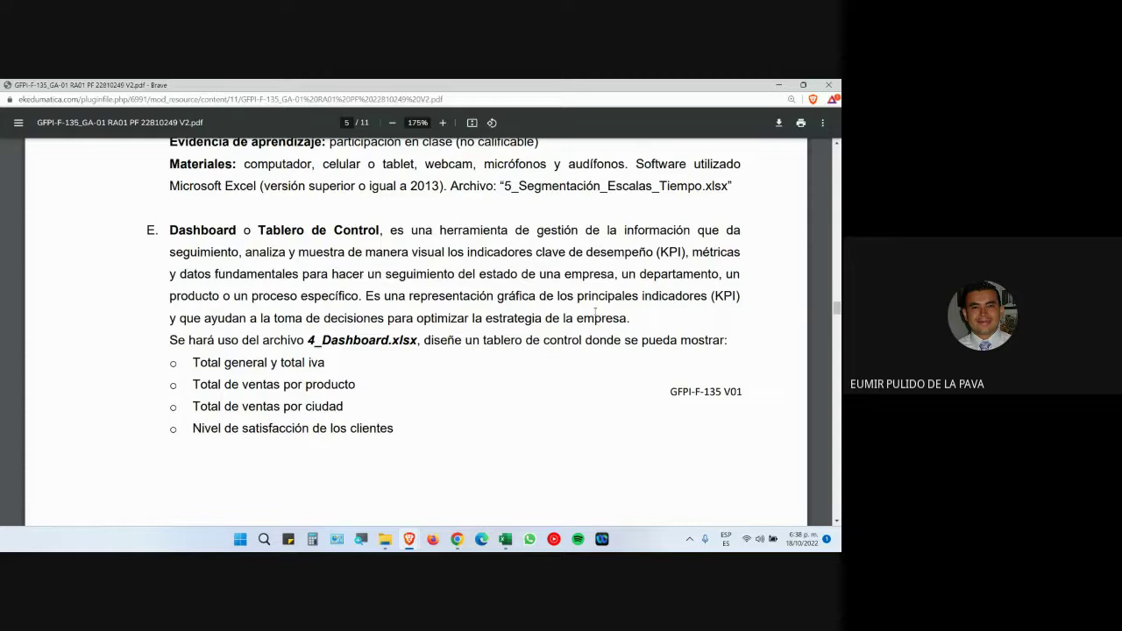
Step: Look over the DATOS sheet's columns in Excel and check the Google Meet call
{"action": "left_click", "coordinate": [505, 538]}
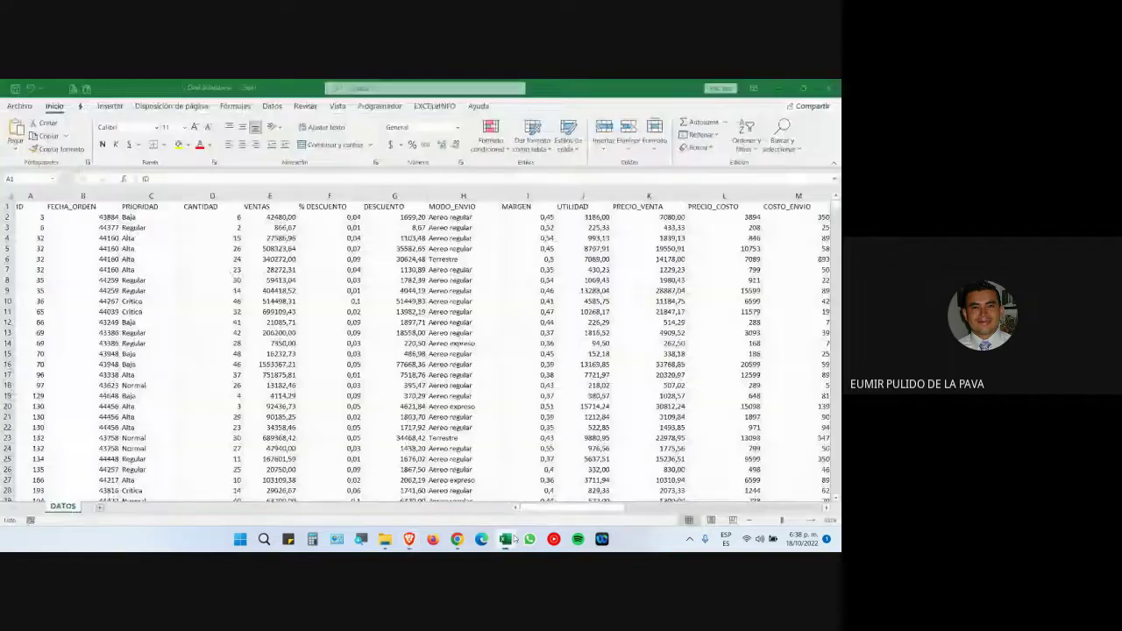
{"action": "mouse_move", "coordinate": [570, 508]}
{"action": "left_mouse_down"}
{"action": "mouse_move", "coordinate": [780, 509]}
{"action": "mouse_move", "coordinate": [569, 508]}
{"action": "left_mouse_up"}
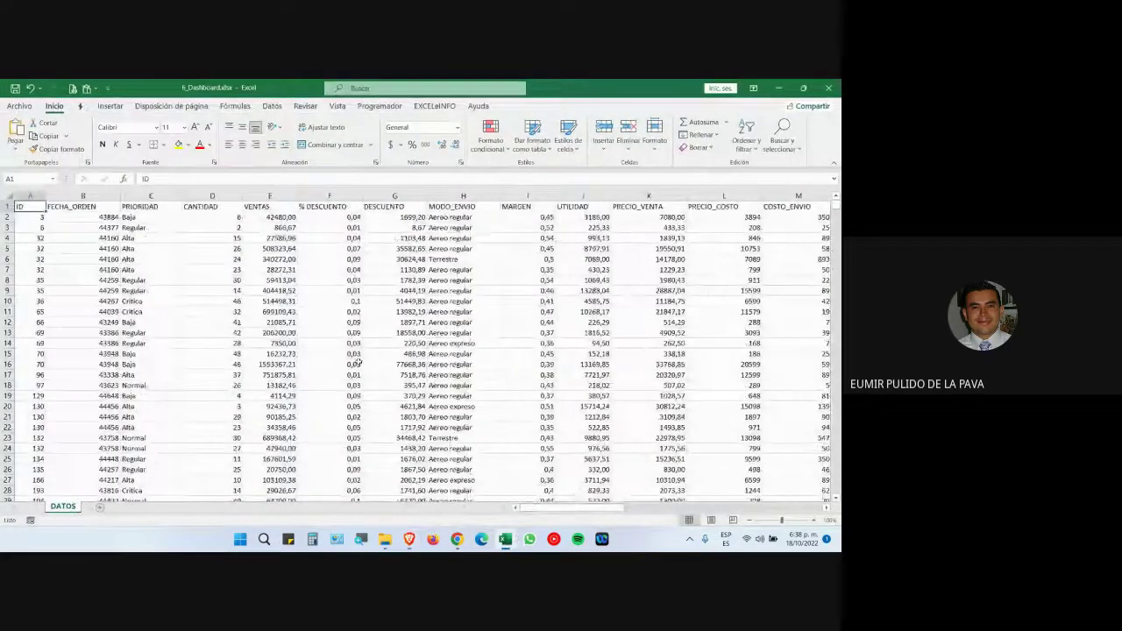
{"action": "left_click", "coordinate": [456, 539]}
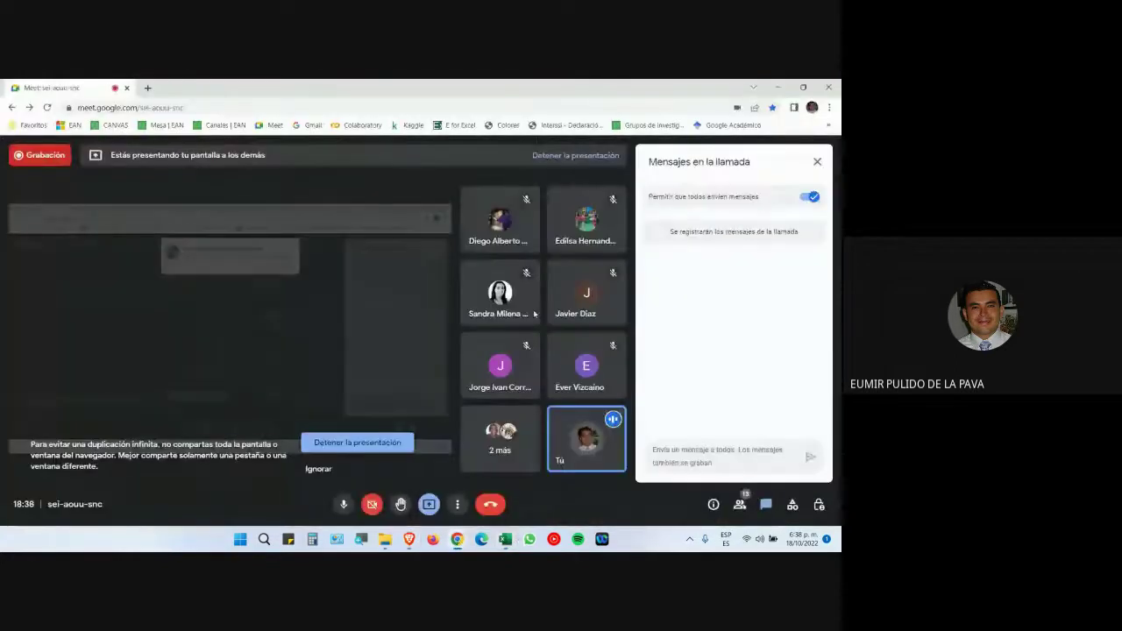
{"action": "left_click", "coordinate": [506, 539]}
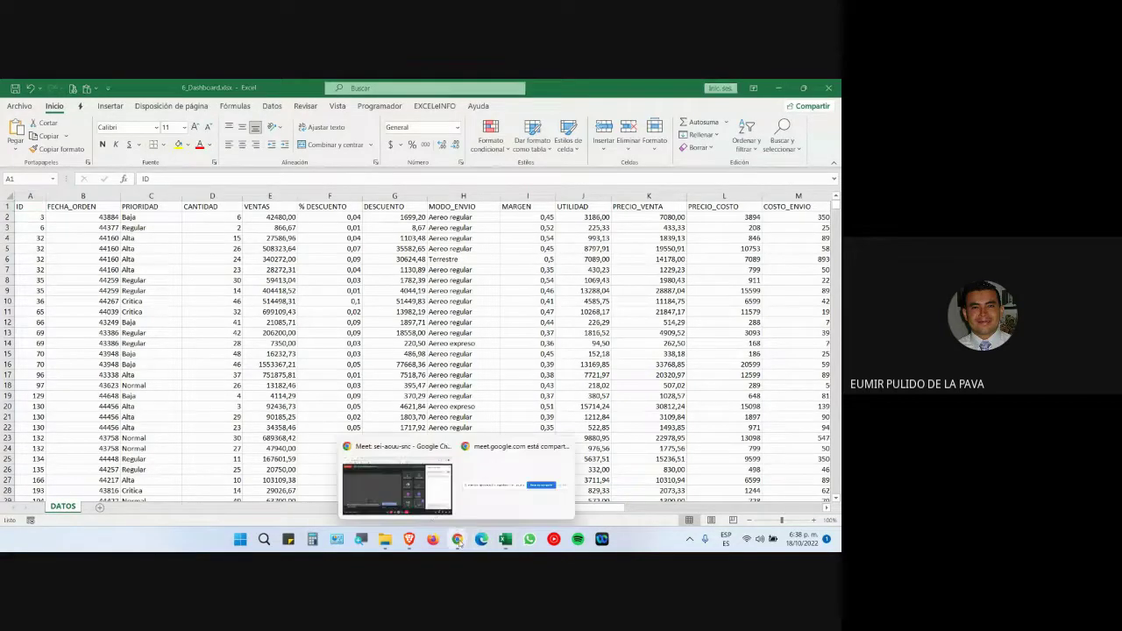
Step: Revisit the guide PDF, admit the next person waiting in Google Meet and return to the 6_Dashboard workbook
{"action": "left_click", "coordinate": [409, 541]}
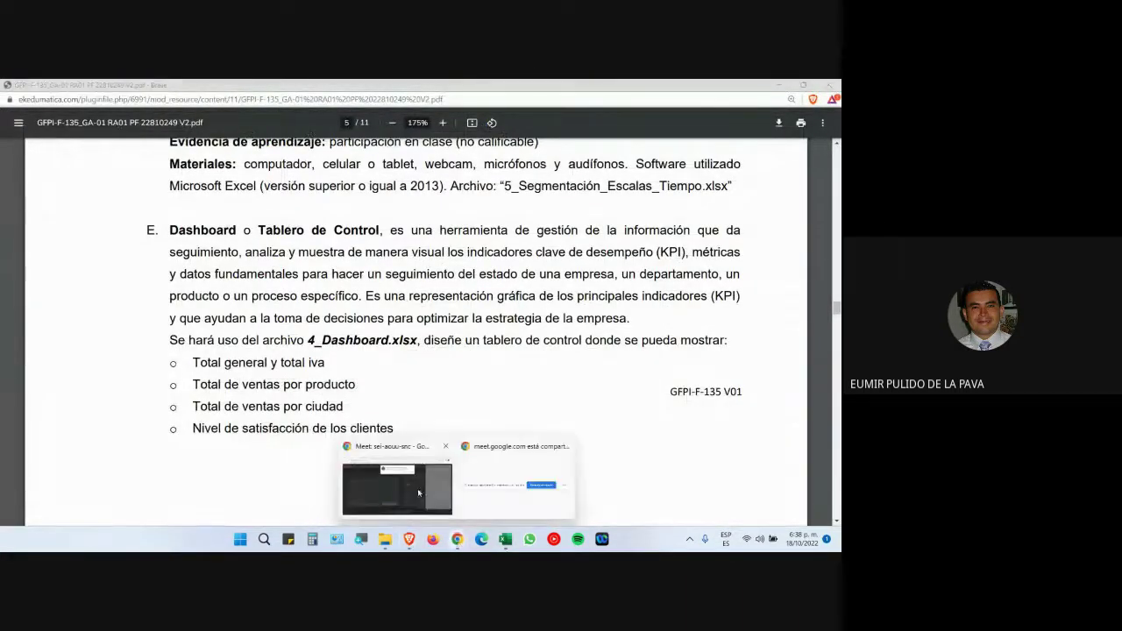
{"action": "left_click", "coordinate": [417, 489]}
{"action": "left_click", "coordinate": [527, 204]}
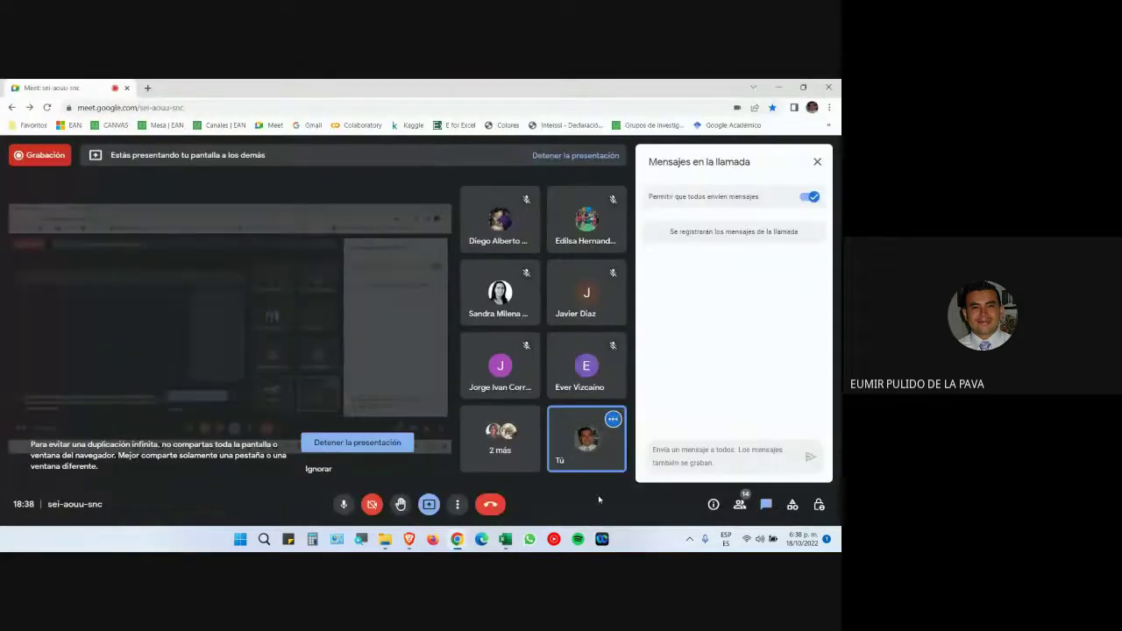
{"action": "left_click", "coordinate": [504, 539]}
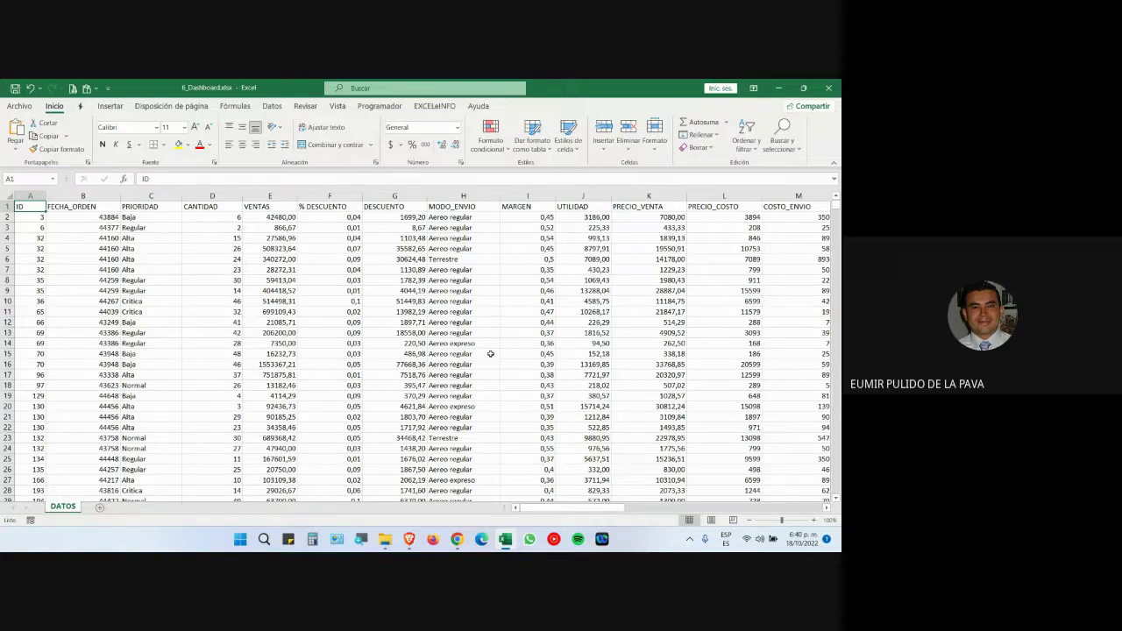
Step: Launch Power BI Desktop and dismiss its subscription form
{"action": "left_click", "coordinate": [239, 539]}
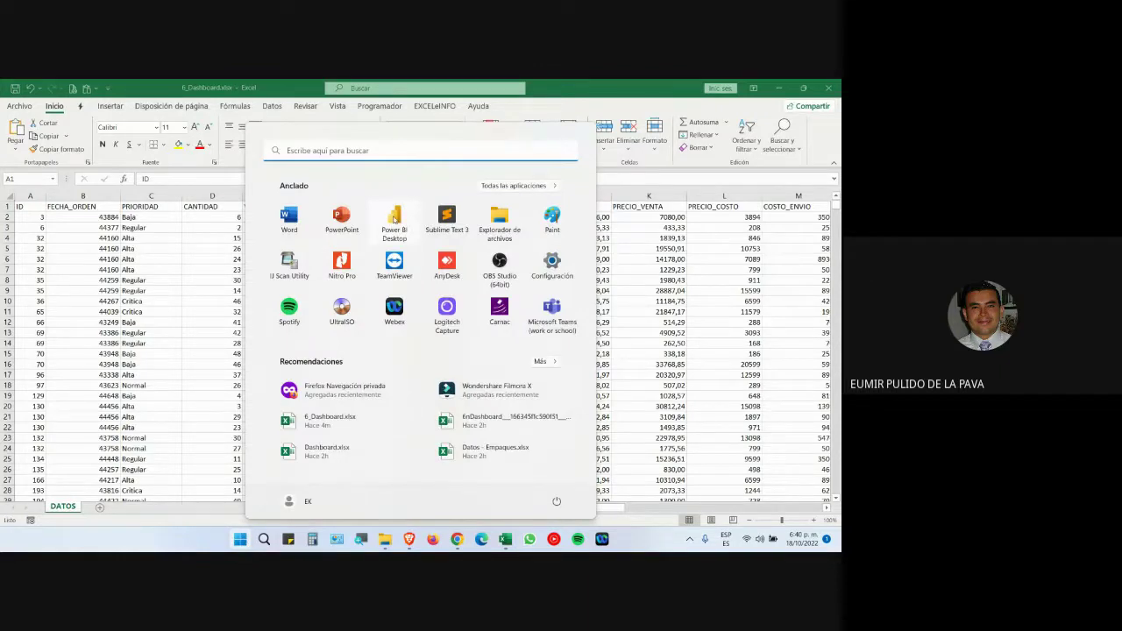
{"action": "left_click", "coordinate": [399, 228]}
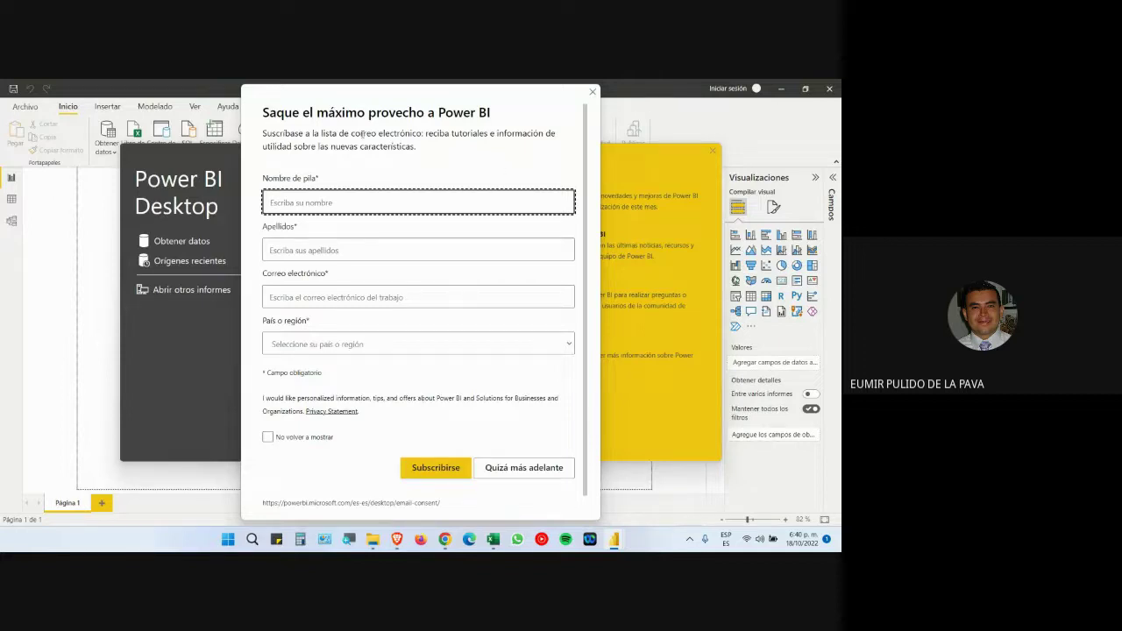
{"action": "left_click", "coordinate": [593, 91]}
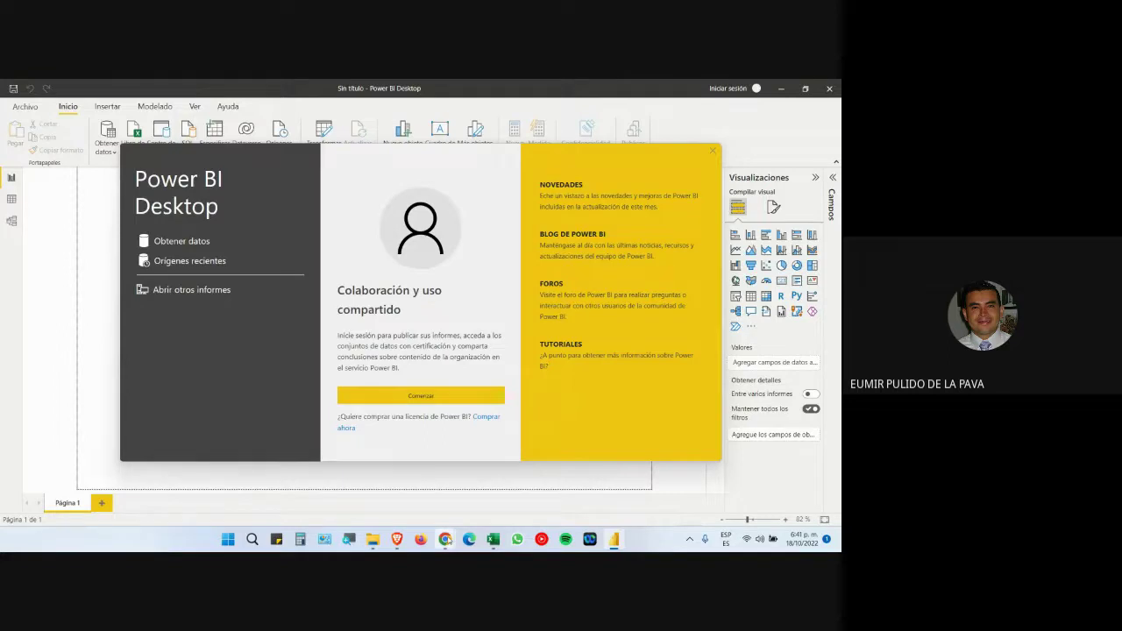
Step: Switch to the guide PDF in Brave and reread section E's definition of a dashboard and its list of required items
{"action": "mouse_move", "coordinate": [396, 539]}
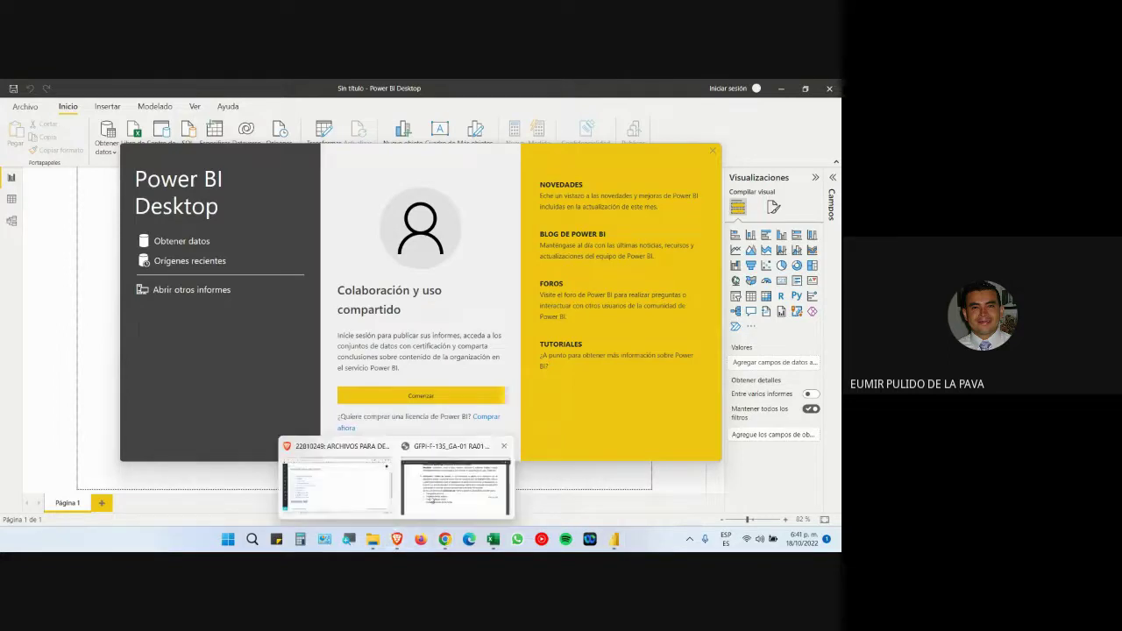
{"action": "left_click", "coordinate": [431, 500]}
{"action": "scroll", "coordinate": [565, 355], "scroll_direction": "down", "scroll_amount": 3}
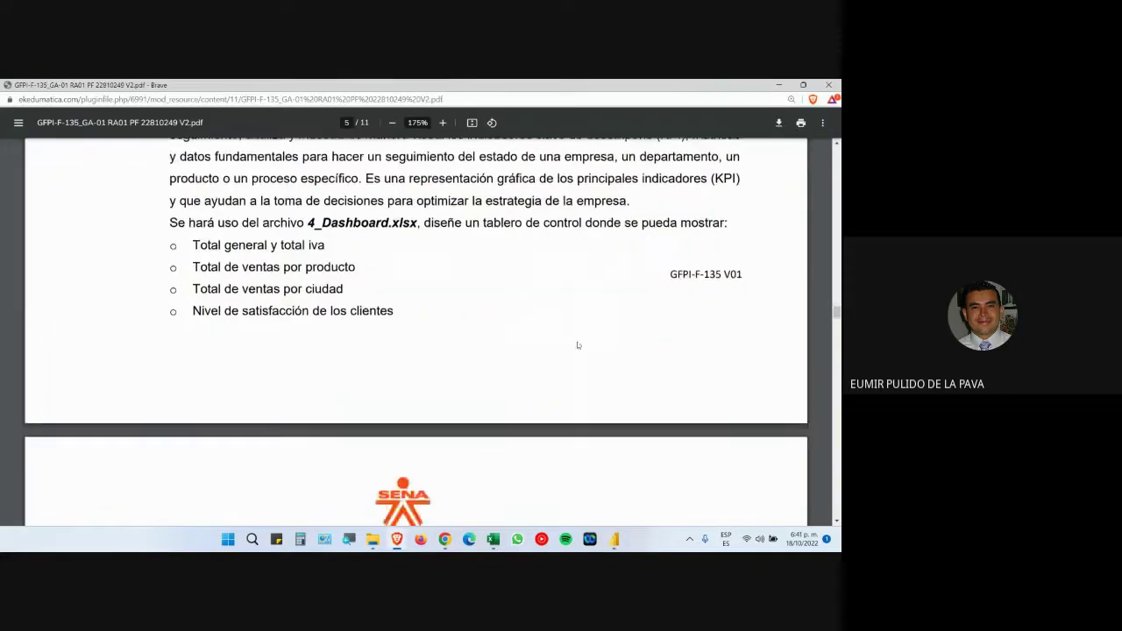
{"action": "scroll", "coordinate": [578, 345], "scroll_direction": "down", "scroll_amount": 4}
{"action": "scroll", "coordinate": [581, 350], "scroll_direction": "up", "scroll_amount": 5}
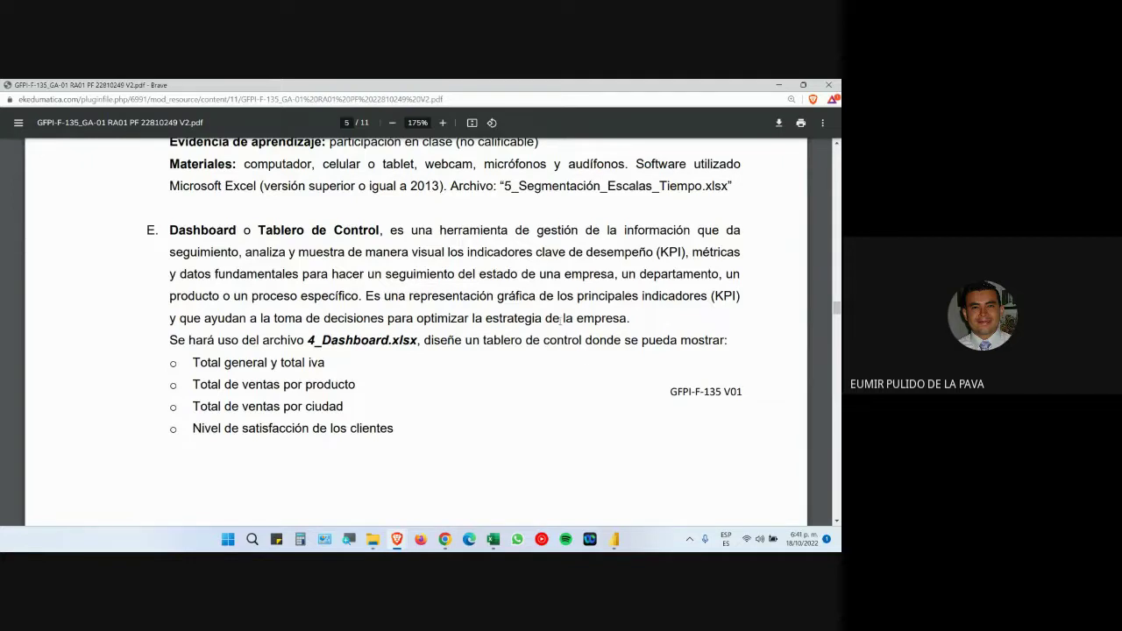
Step: Bring up the 6_Dashboard workbook in Excel, then switch to Google Meet and read the call messages
{"action": "mouse_move", "coordinate": [495, 536]}
{"action": "left_click", "coordinate": [388, 502]}
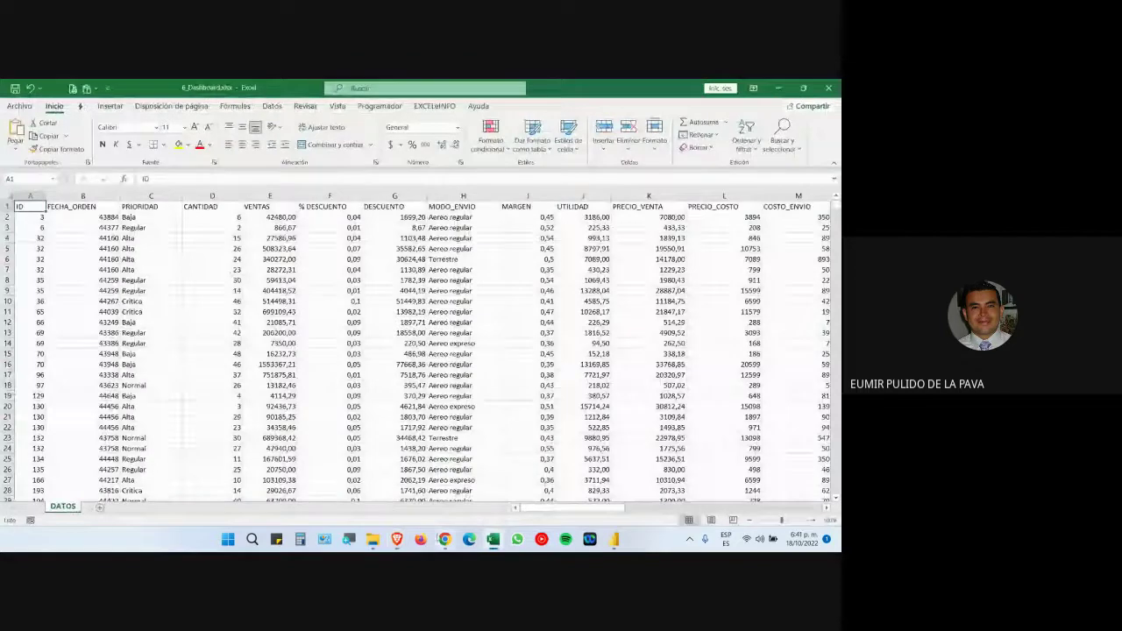
{"action": "mouse_move", "coordinate": [445, 539]}
{"action": "left_click", "coordinate": [393, 481]}
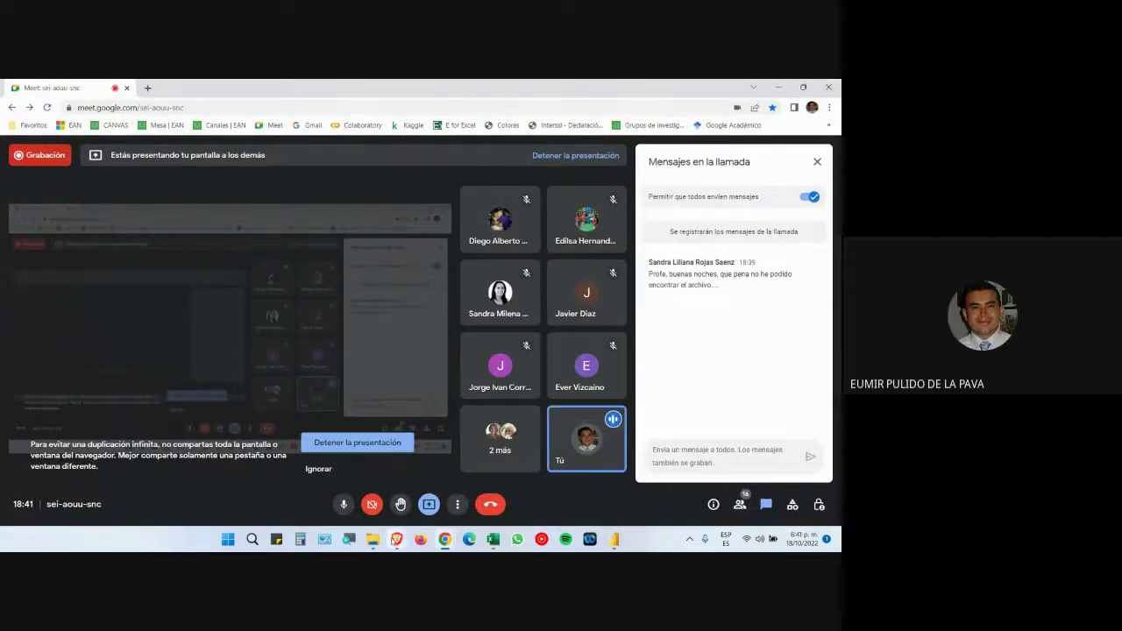
Step: Switch to the Territorium course content in Brave, reload it and expand PROYECTO, GUÍAS DE APRENDIZAJE and GUIA 1
{"action": "mouse_move", "coordinate": [397, 539]}
{"action": "left_click", "coordinate": [330, 485]}
{"action": "left_click", "coordinate": [298, 87]}
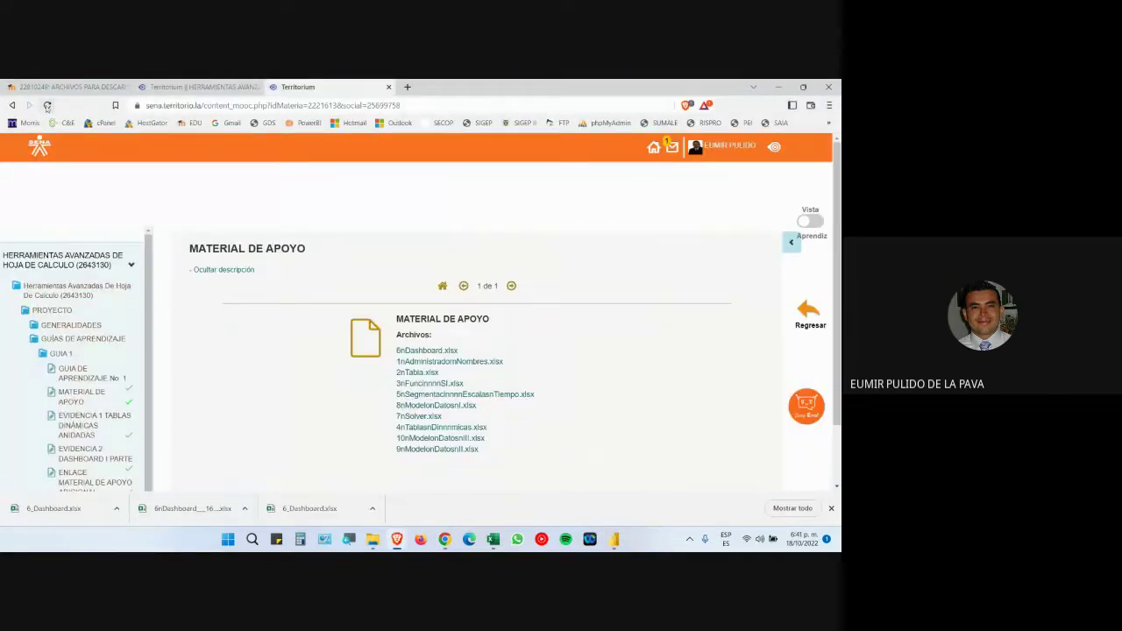
{"action": "key", "text": "F5"}
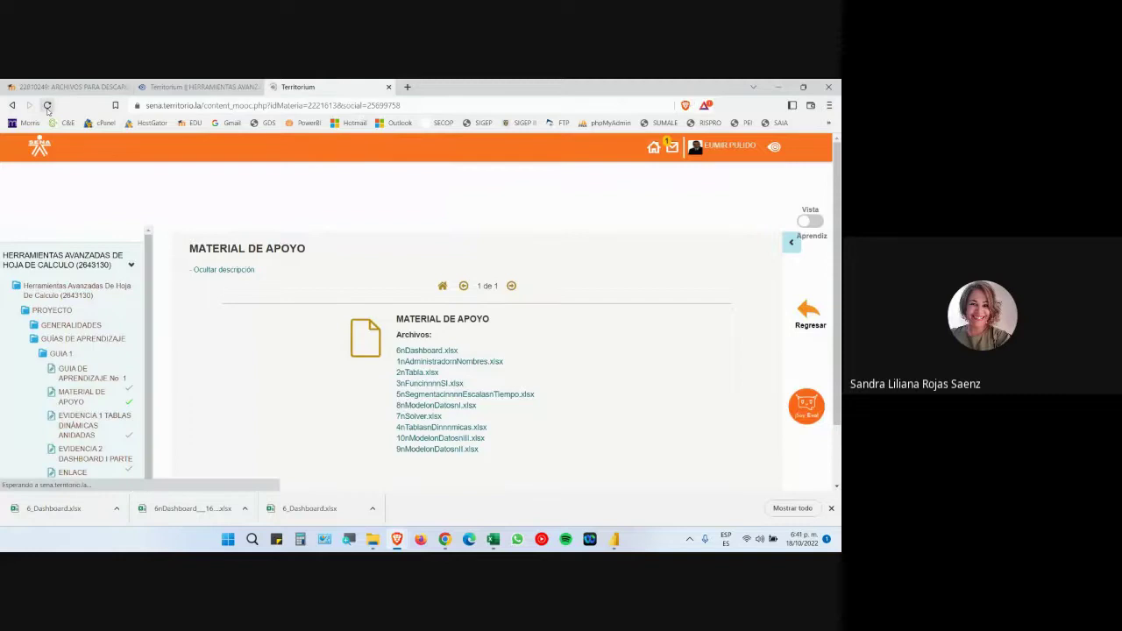
{"action": "left_click", "coordinate": [52, 311]}
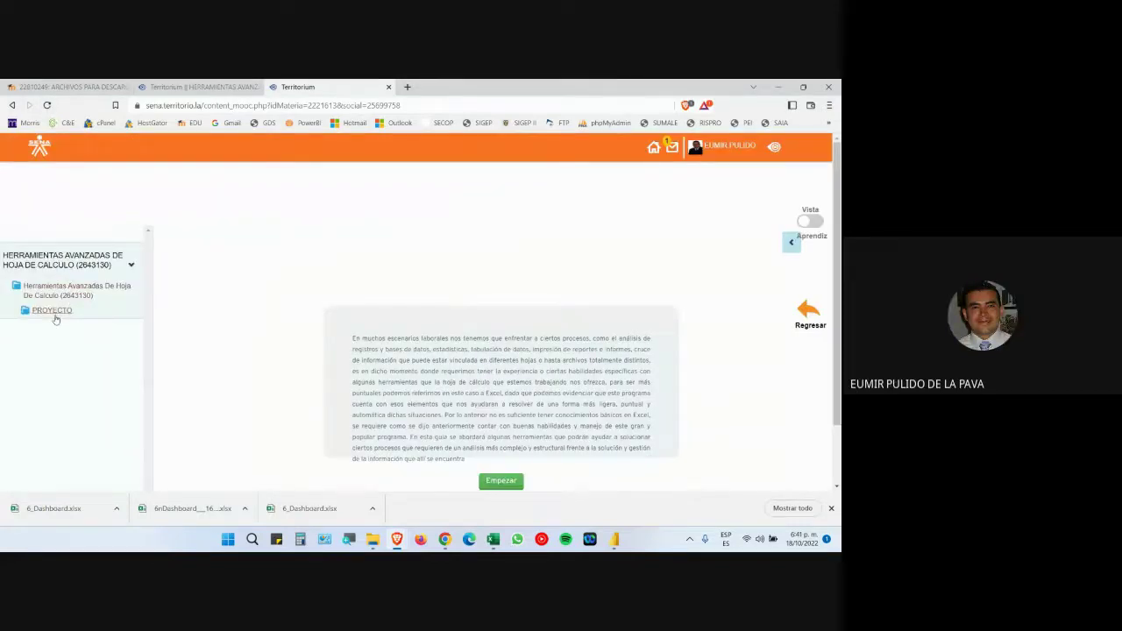
{"action": "left_click", "coordinate": [75, 340]}
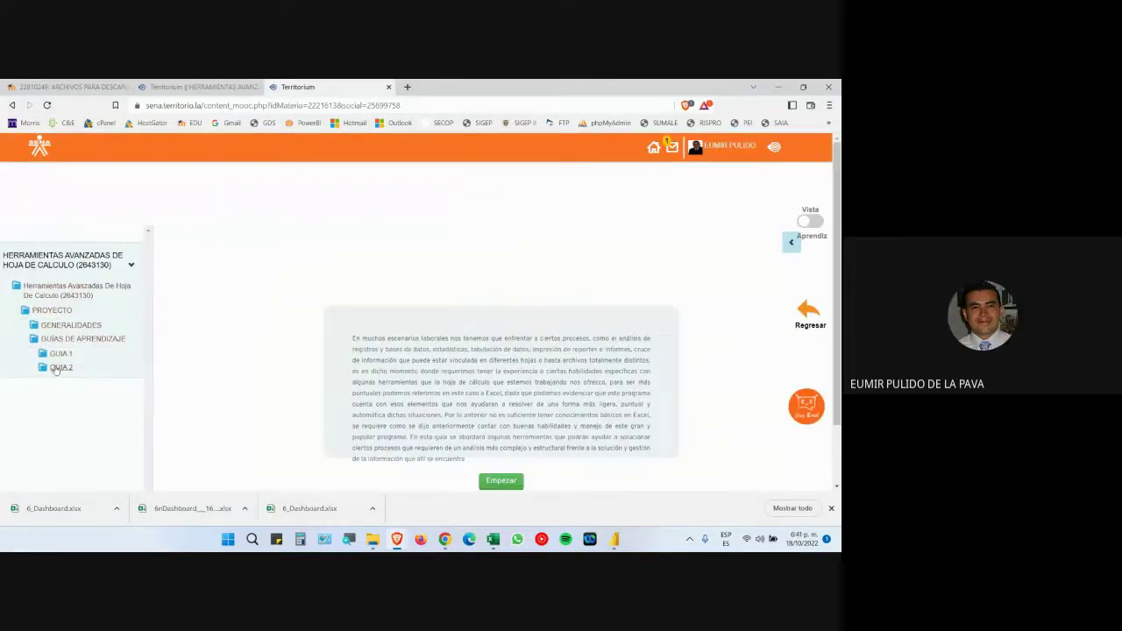
{"action": "left_click", "coordinate": [61, 355]}
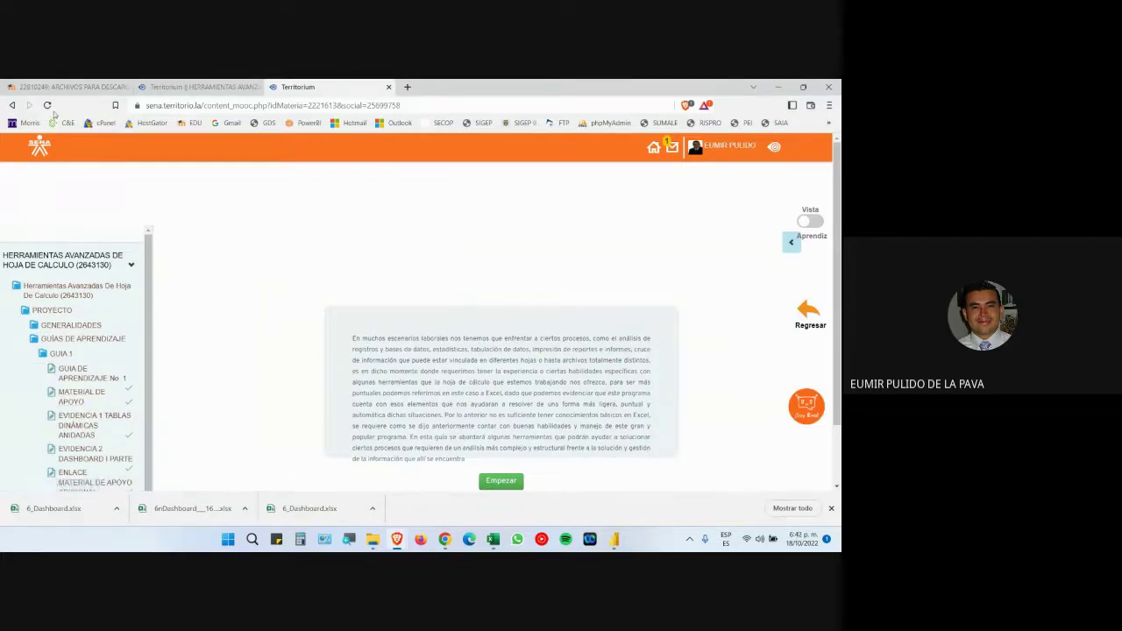
Step: Close the content tab, reopen Contenido del curso from the course page and open GUIA 1's MATERIAL DE APOYO
{"action": "left_click", "coordinate": [389, 87]}
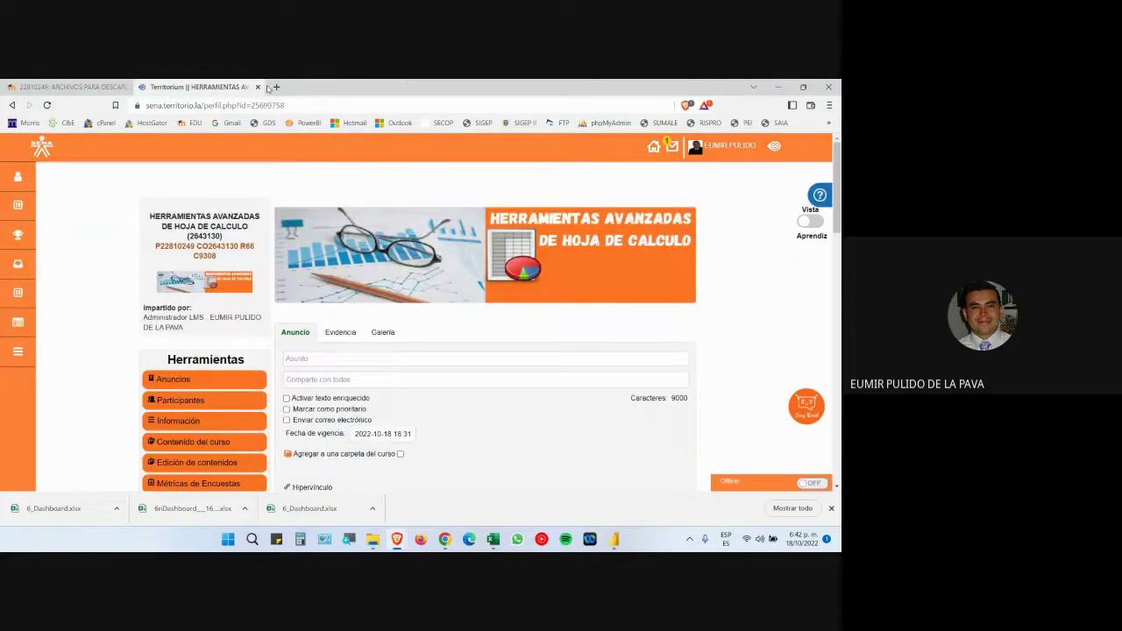
{"action": "left_click", "coordinate": [205, 444]}
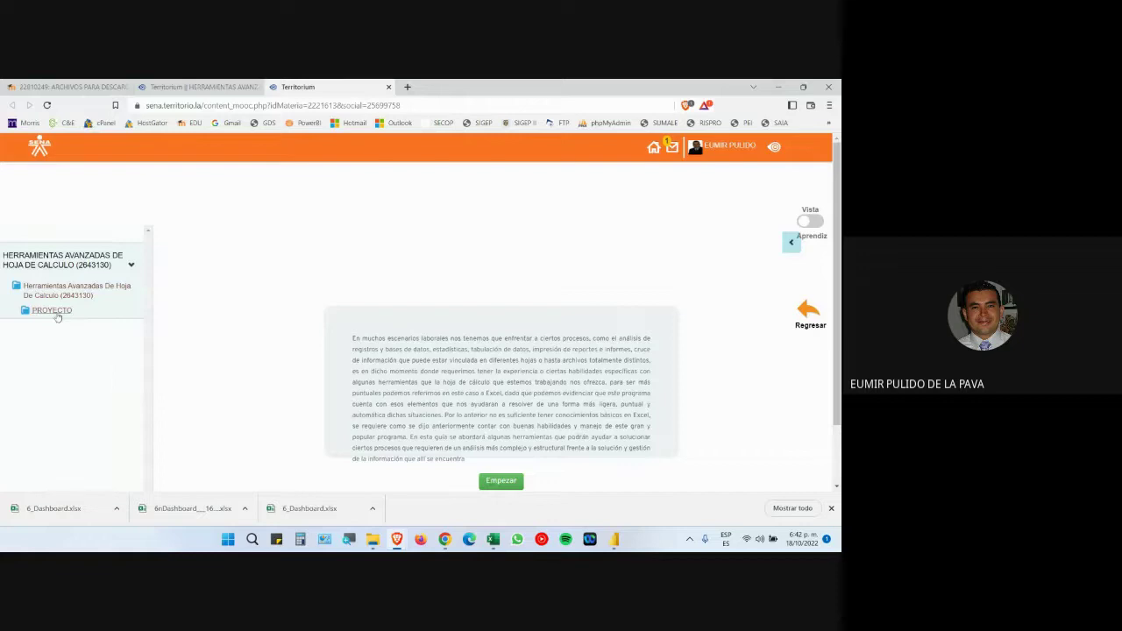
{"action": "left_click", "coordinate": [55, 310]}
{"action": "left_click", "coordinate": [73, 338]}
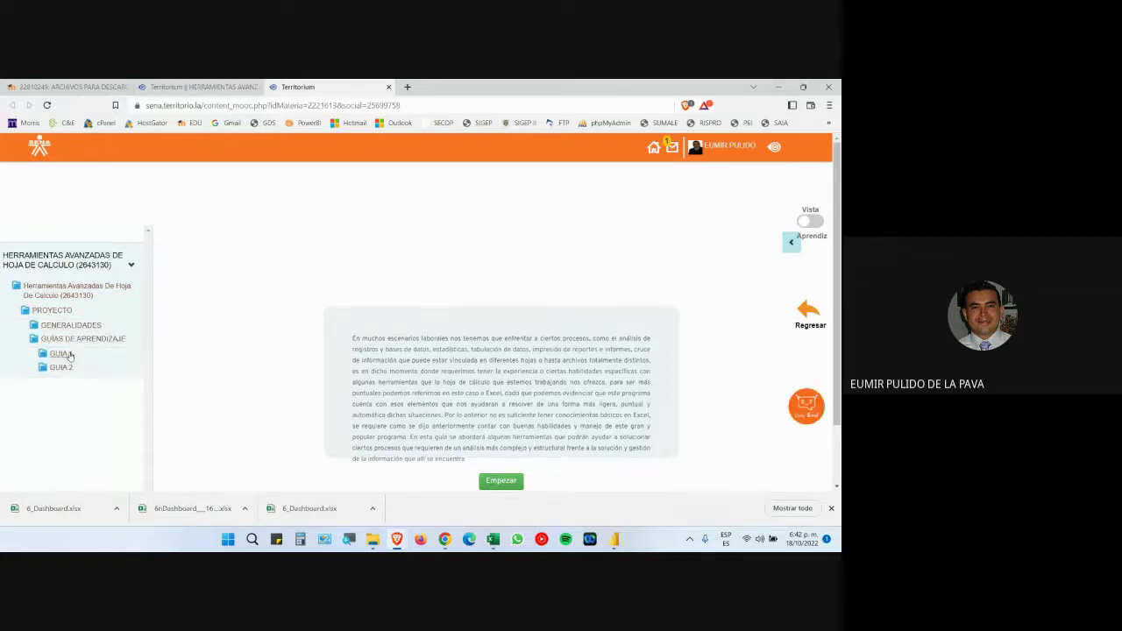
{"action": "left_click", "coordinate": [70, 355]}
{"action": "left_click", "coordinate": [81, 397]}
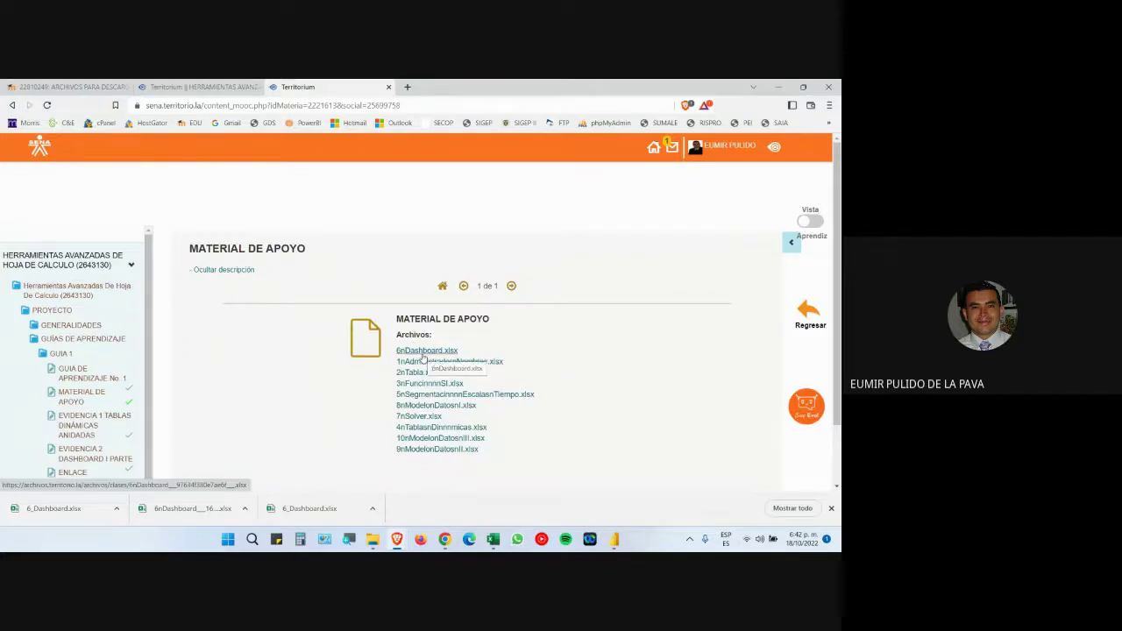
Step: Show the route to 6_Dashboard.xlsx through RA-01's ARCHIVOS PARA DESCARGAR on ekedumatica.com and return to Territorium's MATERIAL DE APOYO
{"action": "left_click", "coordinate": [68, 87]}
{"action": "scroll", "coordinate": [340, 300], "scroll_direction": "up", "scroll_amount": 1}
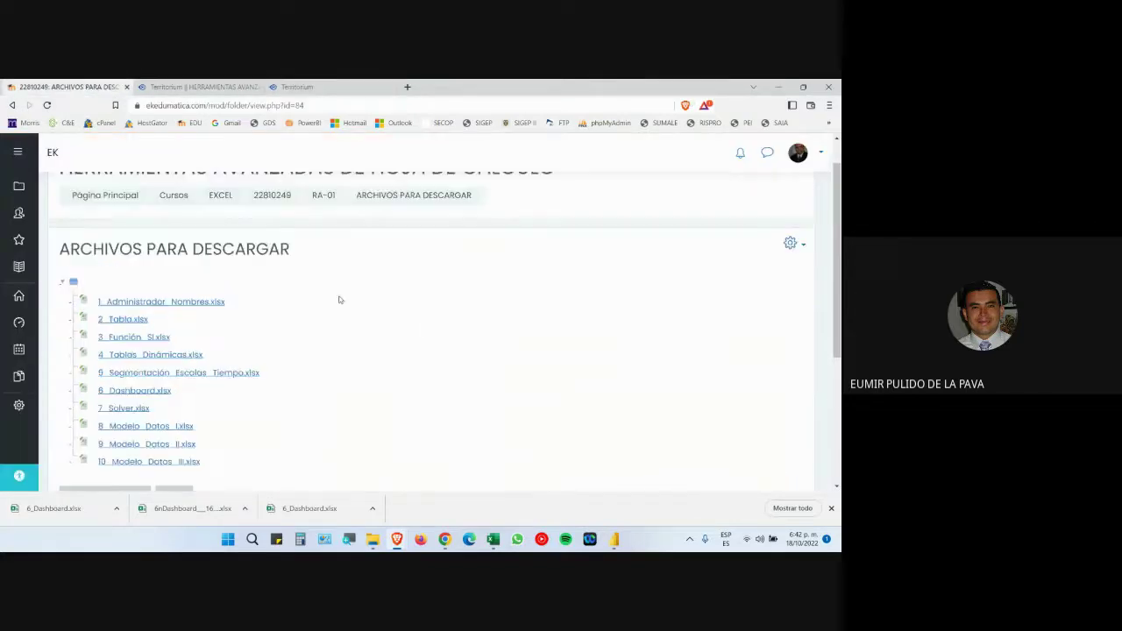
{"action": "scroll", "coordinate": [340, 300], "scroll_direction": "up", "scroll_amount": 1}
{"action": "left_click", "coordinate": [324, 234]}
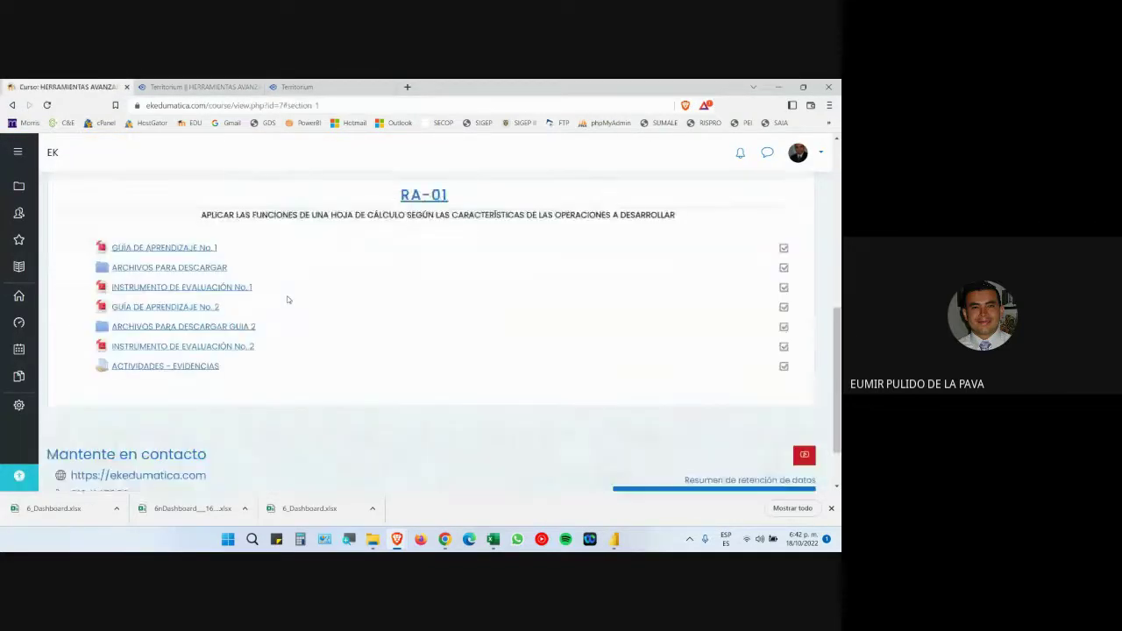
{"action": "scroll", "coordinate": [286, 300], "scroll_direction": "up", "scroll_amount": 1}
{"action": "scroll", "coordinate": [355, 361], "scroll_direction": "up", "scroll_amount": 2}
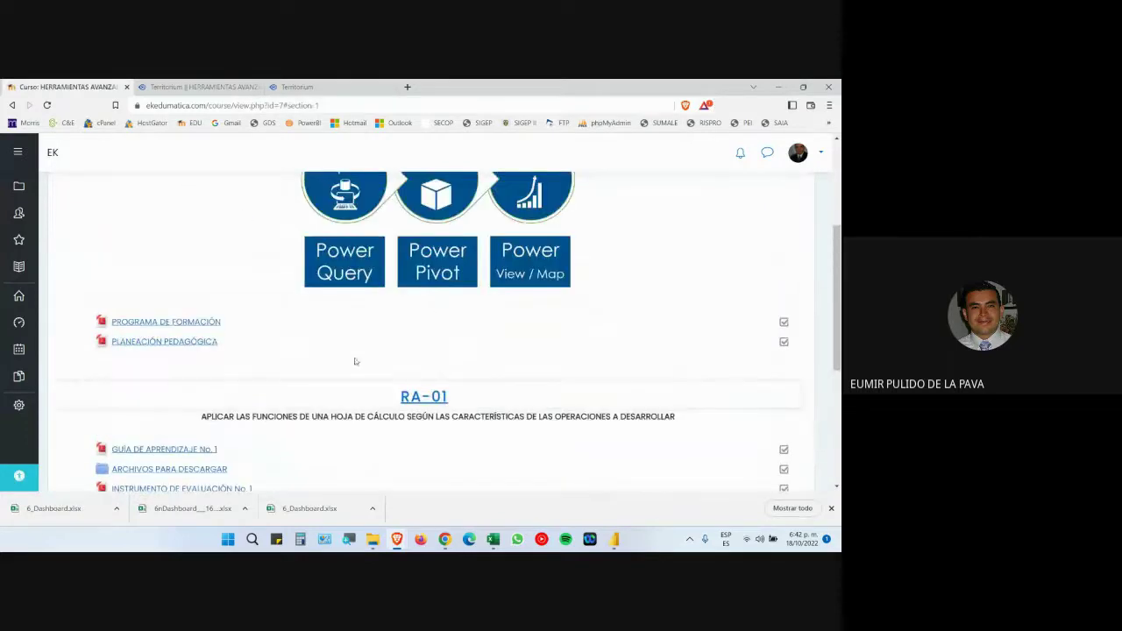
{"action": "scroll", "coordinate": [355, 361], "scroll_direction": "down", "scroll_amount": 2}
{"action": "left_click", "coordinate": [168, 306]}
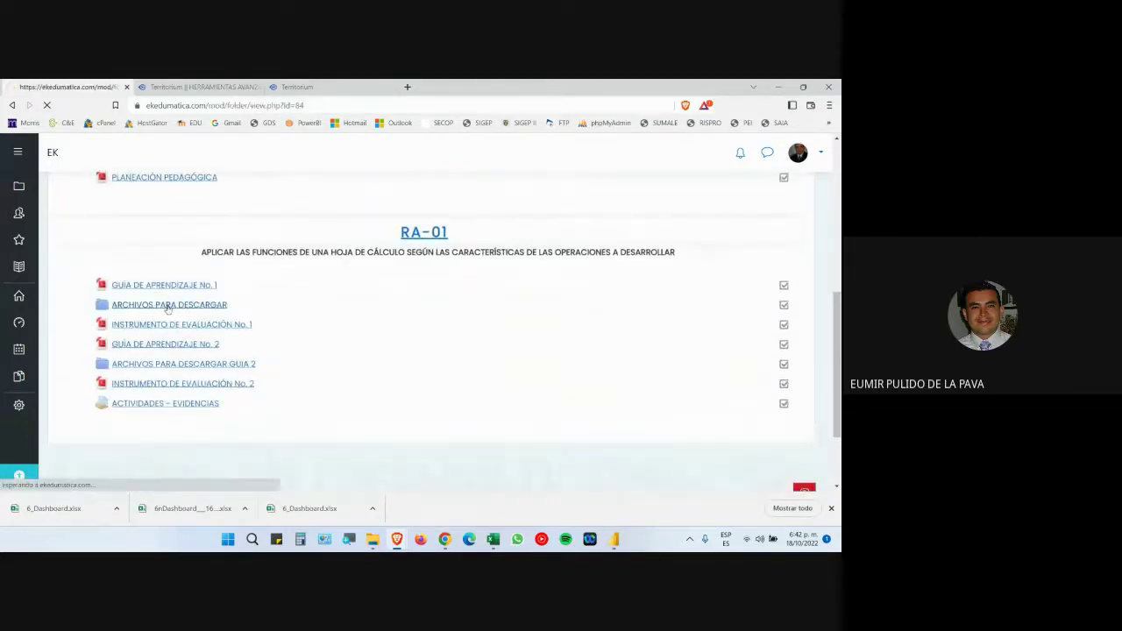
{"action": "scroll", "coordinate": [105, 322], "scroll_direction": "down", "scroll_amount": 2}
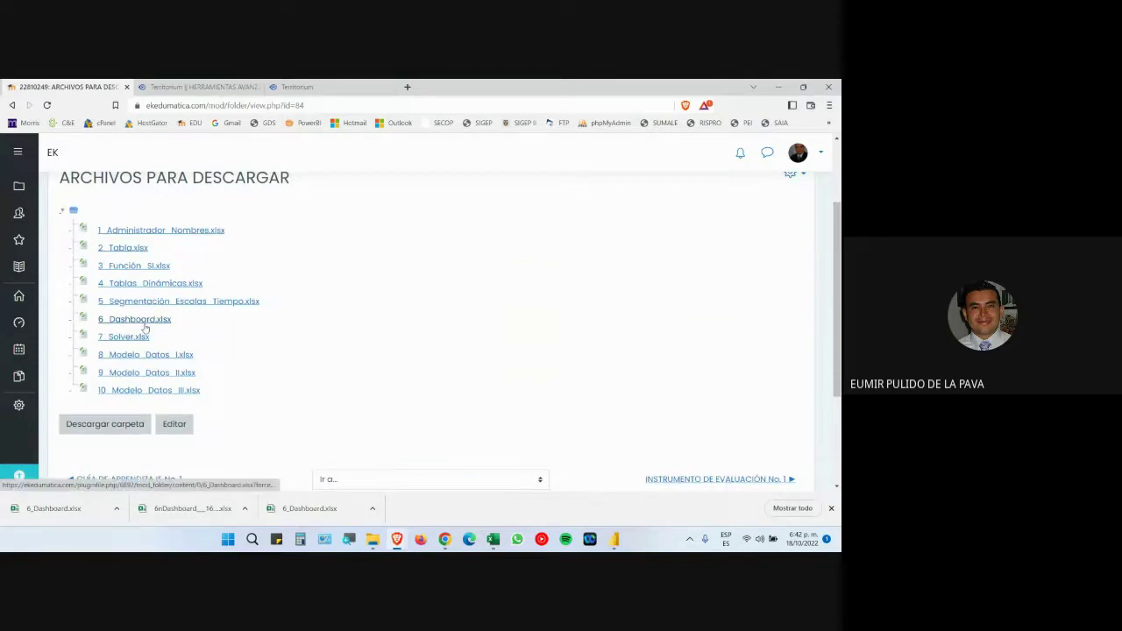
{"action": "left_click", "coordinate": [333, 85]}
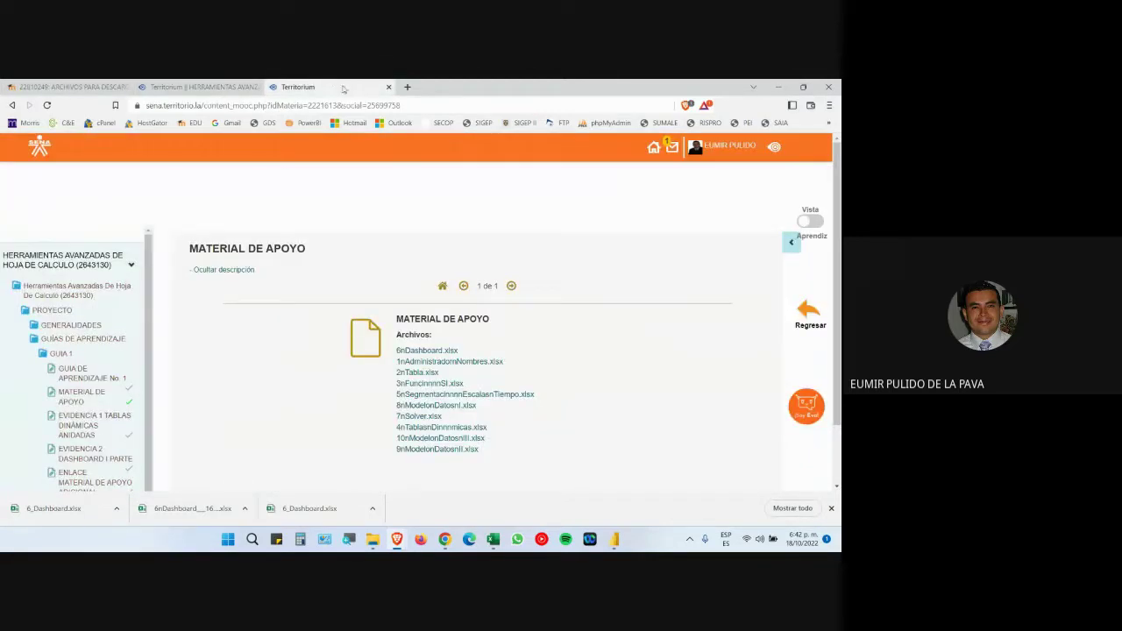
Step: Check the Google Meet call, then dismiss the Power BI Desktop start screen and close the program
{"action": "mouse_move", "coordinate": [443, 532]}
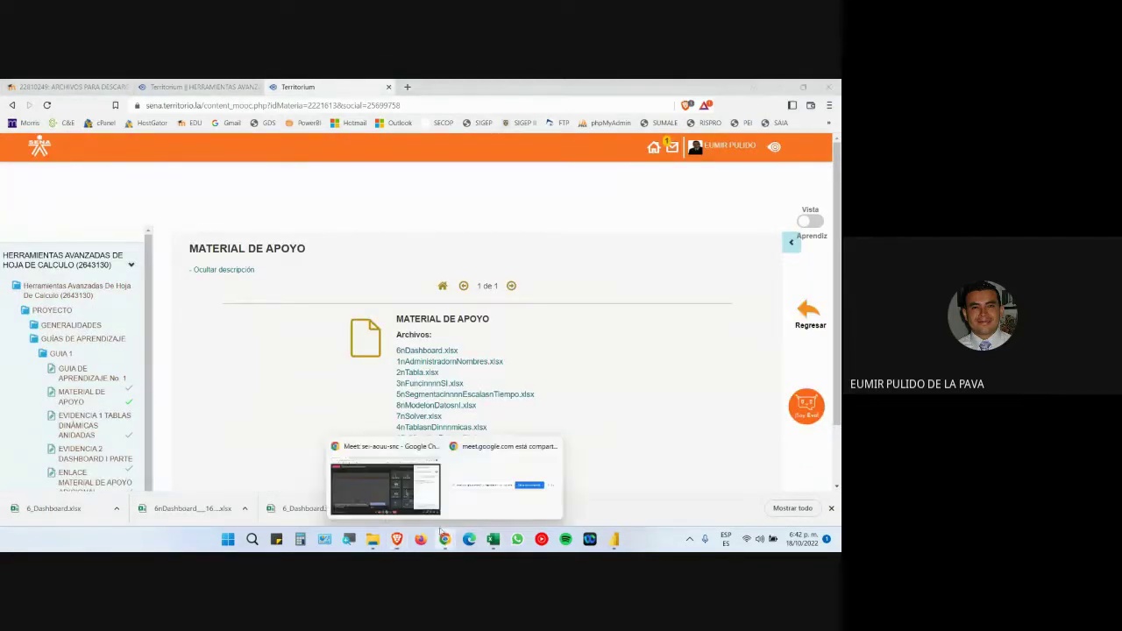
{"action": "left_click", "coordinate": [386, 487]}
{"action": "left_click", "coordinate": [615, 539]}
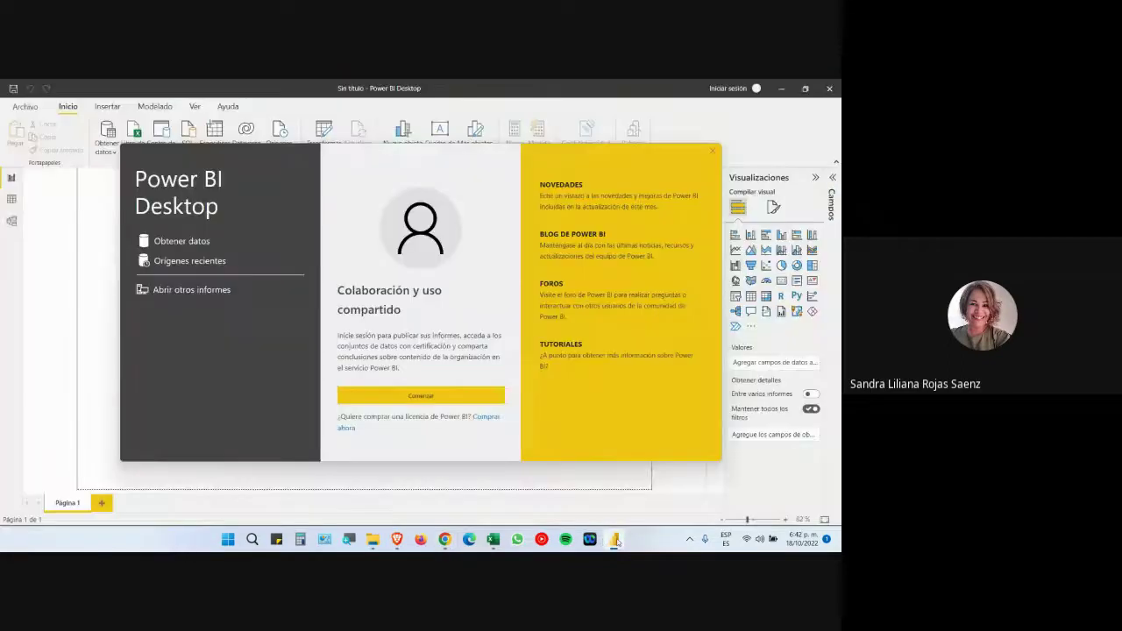
{"action": "left_click", "coordinate": [714, 150]}
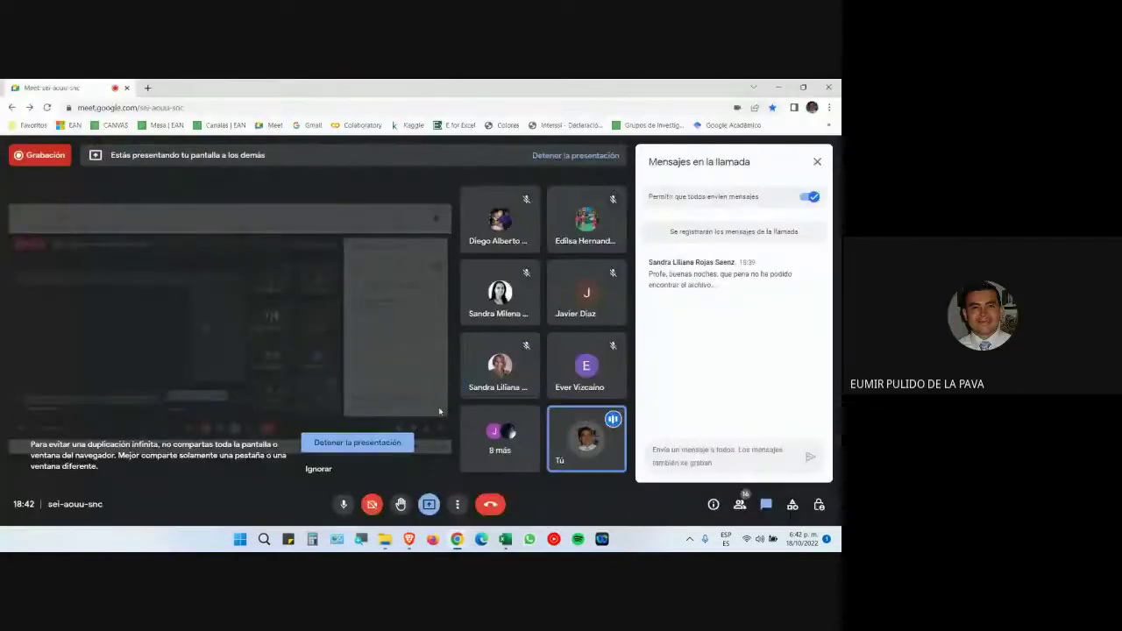
Step: Return to the 6_Dashboard workbook in Excel and examine the DATOS sheet's columns and records down to the last row
{"action": "left_click", "coordinate": [512, 541]}
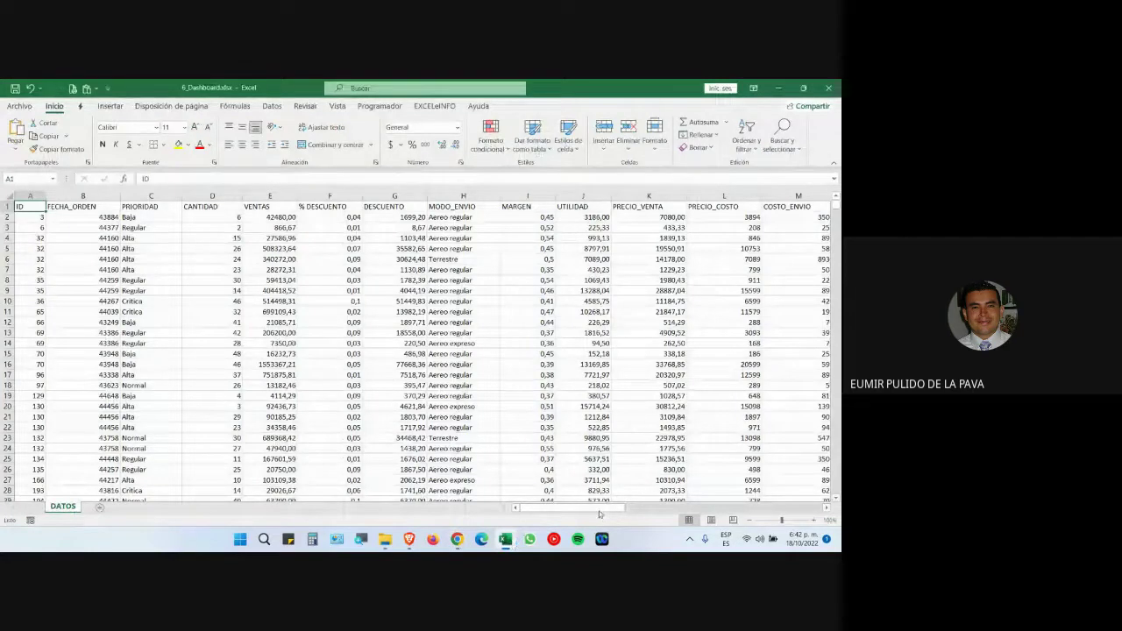
{"action": "left_click_drag", "start_coordinate": [600, 510], "coordinate": [825, 499]}
{"action": "left_click_drag", "start_coordinate": [640, 502], "coordinate": [526, 507]}
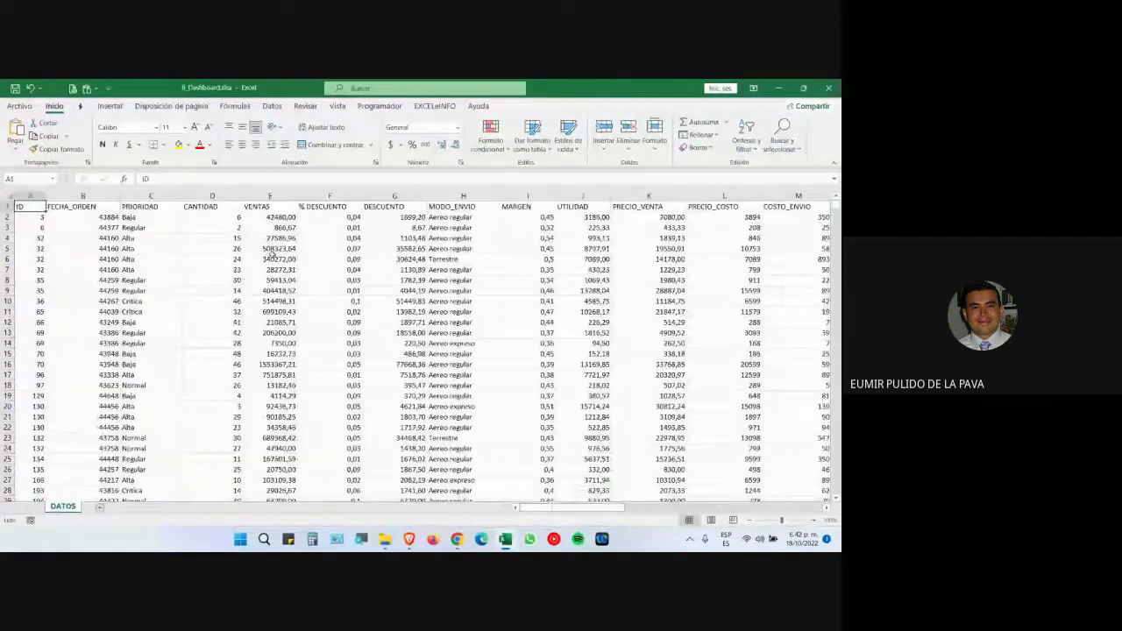
{"action": "key", "text": "ctrl+Down"}
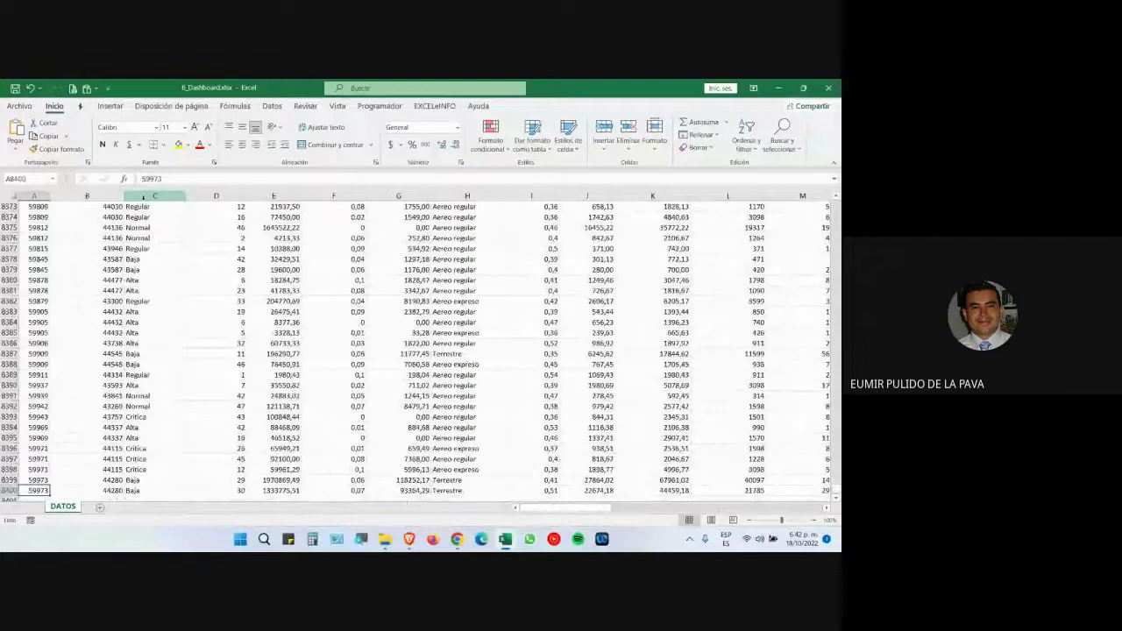
{"action": "key", "text": "ctrl+Up"}
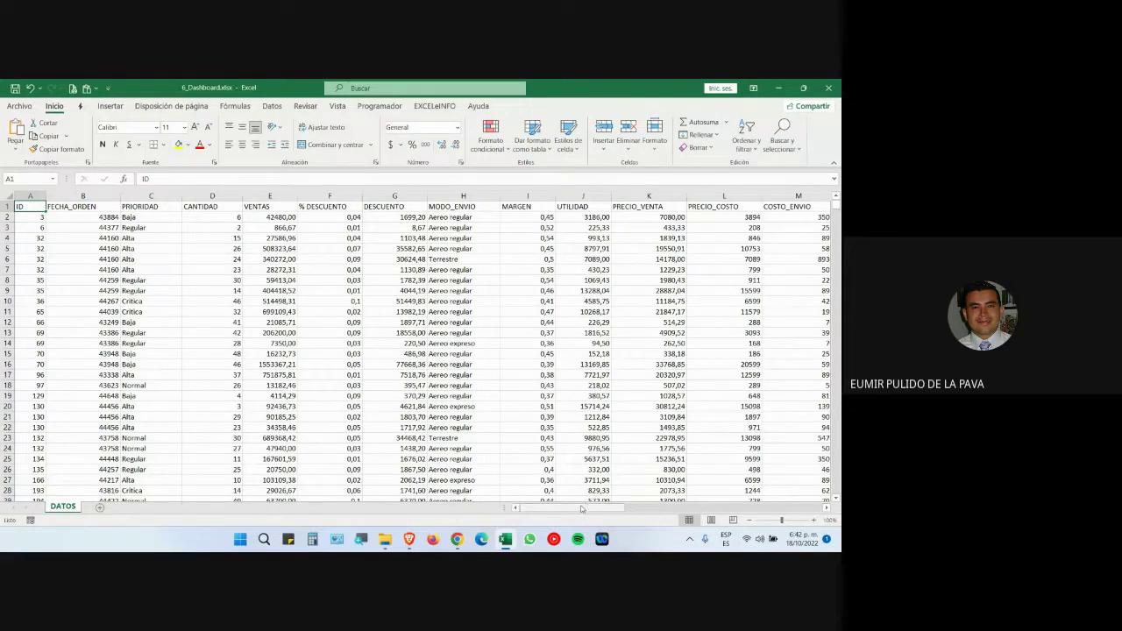
{"action": "left_click_drag", "start_coordinate": [587, 507], "coordinate": [309, 510]}
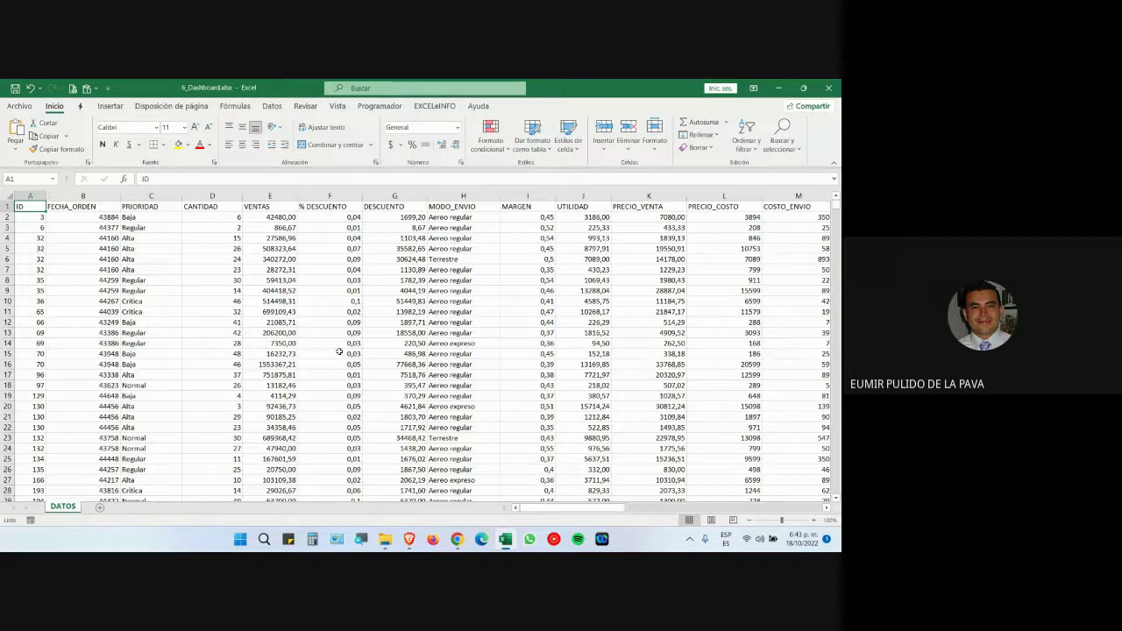
{"action": "scroll", "coordinate": [212, 344], "scroll_direction": "down", "scroll_amount": 3}
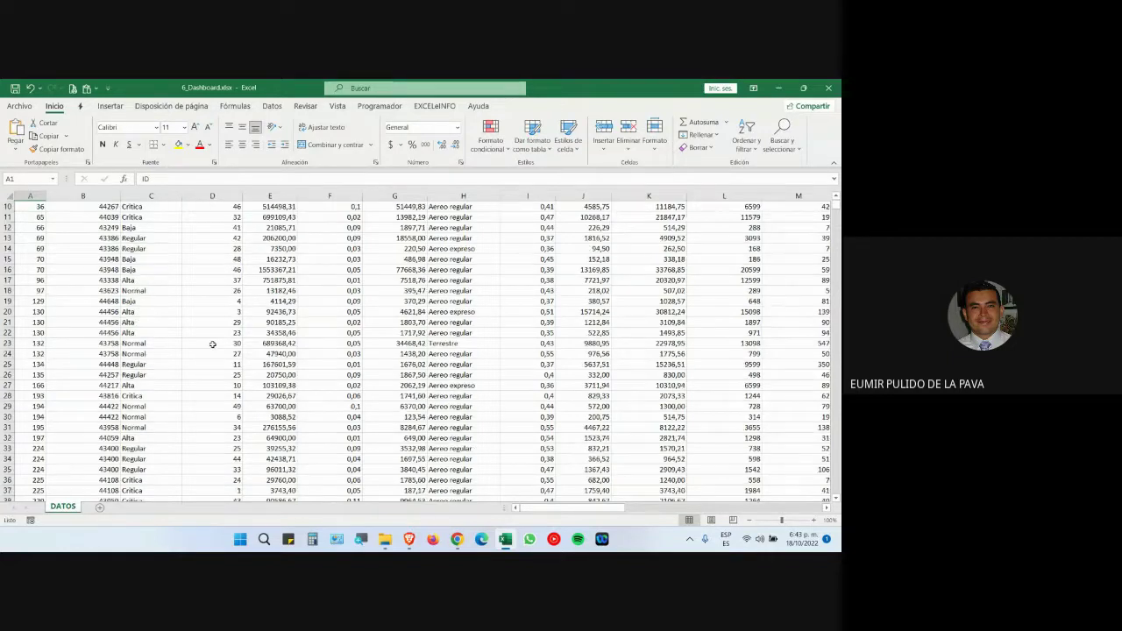
{"action": "scroll", "coordinate": [212, 344], "scroll_direction": "down", "scroll_amount": 16}
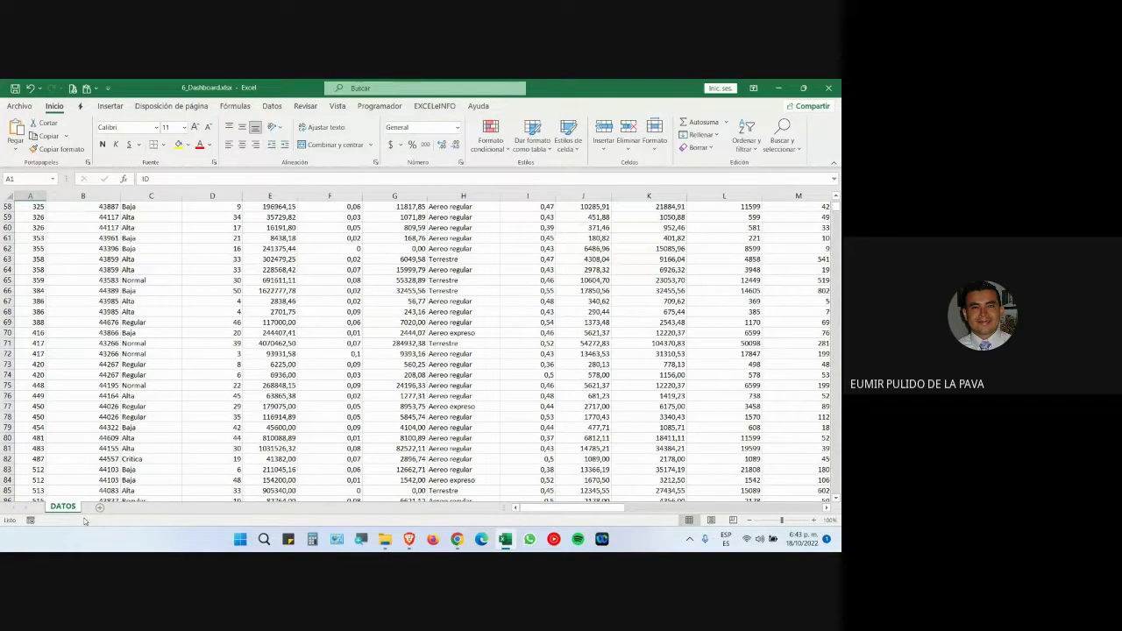
{"action": "scroll", "coordinate": [132, 515], "scroll_direction": "down", "scroll_amount": 2}
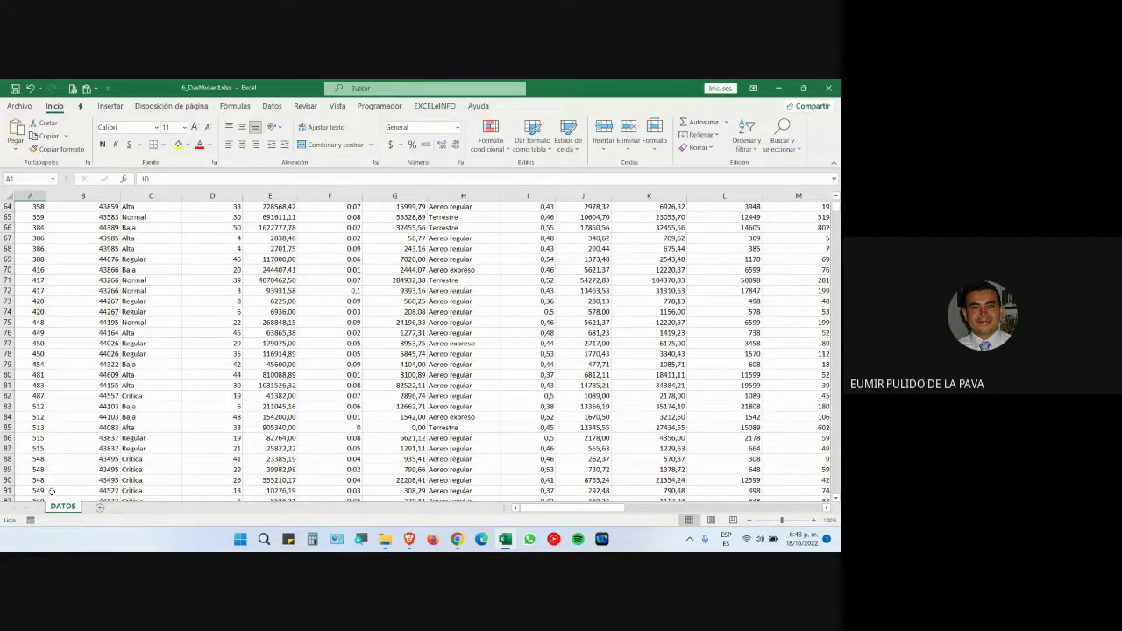
{"action": "scroll", "coordinate": [22, 452], "scroll_direction": "up", "scroll_amount": 4}
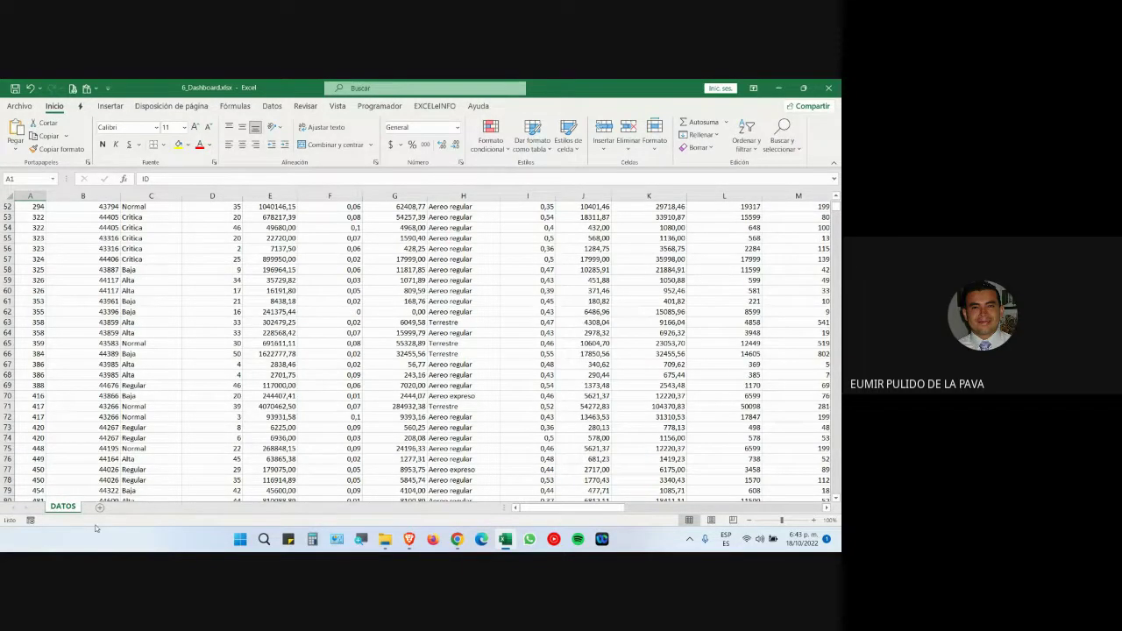
Step: Convert the DATOS sheet's whole data range, starting at A1, into a table with headers
{"action": "scroll", "coordinate": [165, 254], "scroll_direction": "up", "scroll_amount": 7}
{"action": "scroll", "coordinate": [147, 280], "scroll_direction": "up", "scroll_amount": 10}
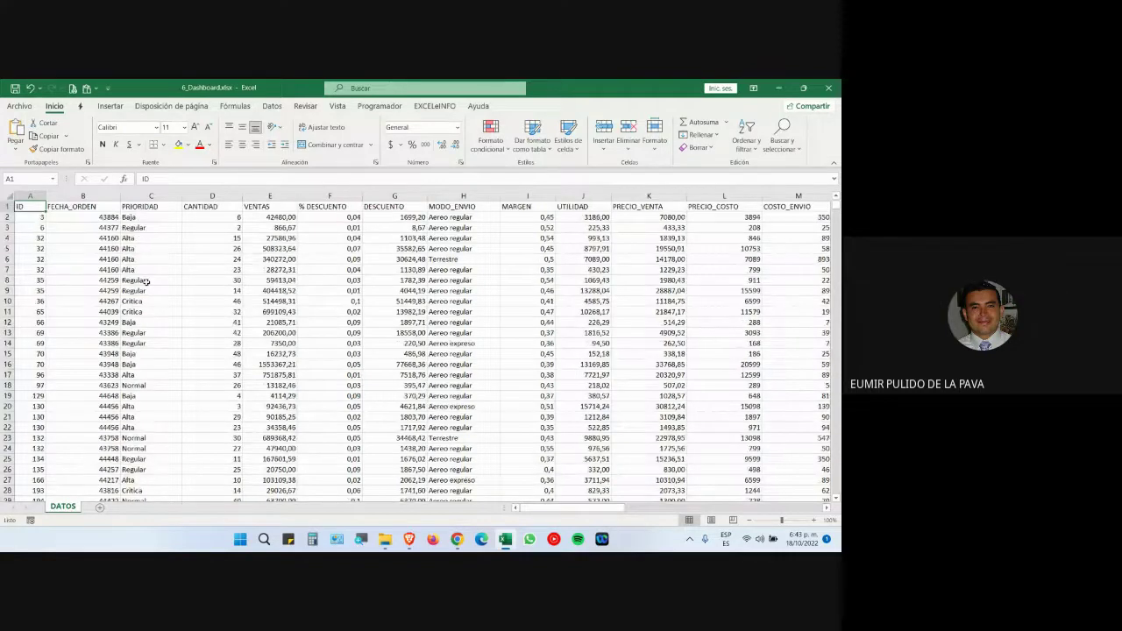
{"action": "key", "text": "ctrl+t"}
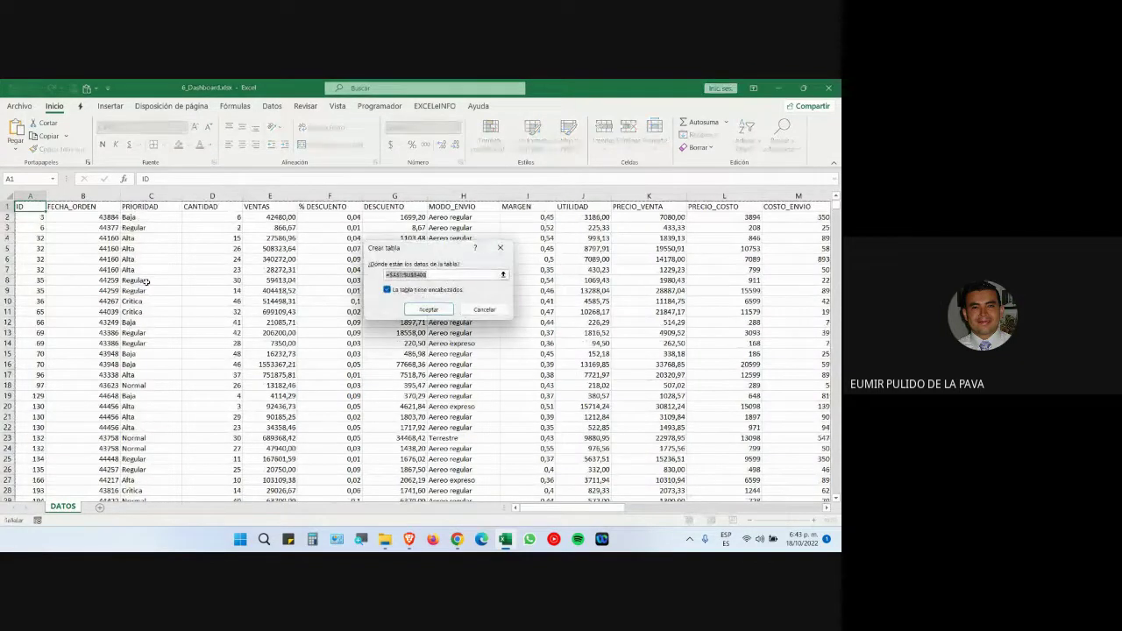
{"action": "key", "text": "Return"}
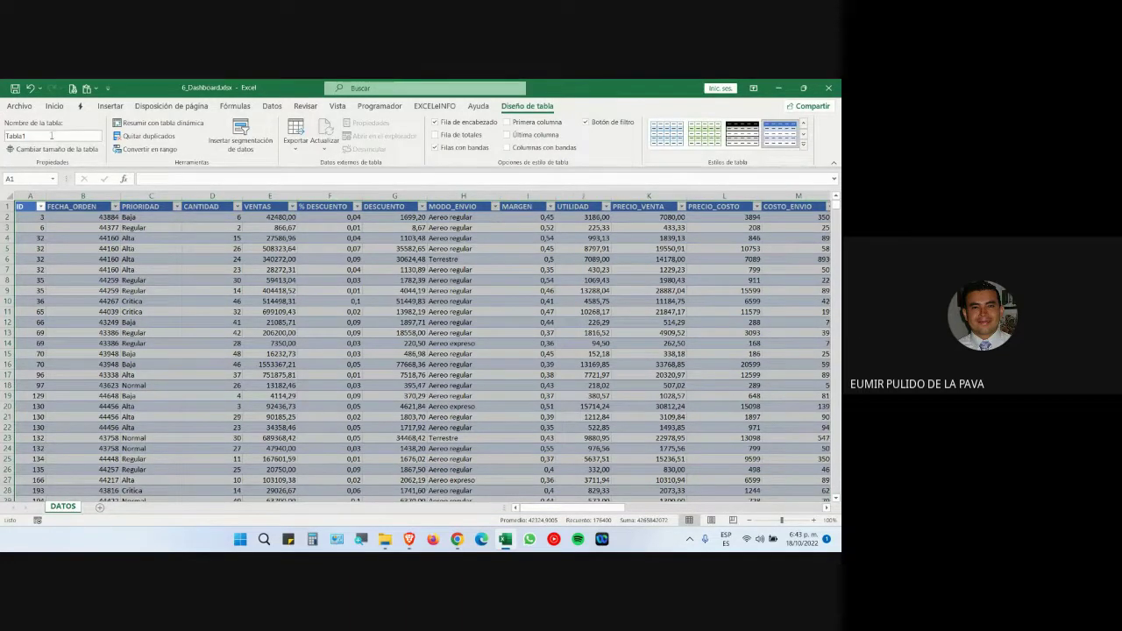
Step: Name the table DATOS and magnify the screen to 200% to show the table name
{"action": "left_click", "coordinate": [51, 135]}
{"action": "key", "text": "BackSpace"}
{"action": "type", "text": "TDATOS"}
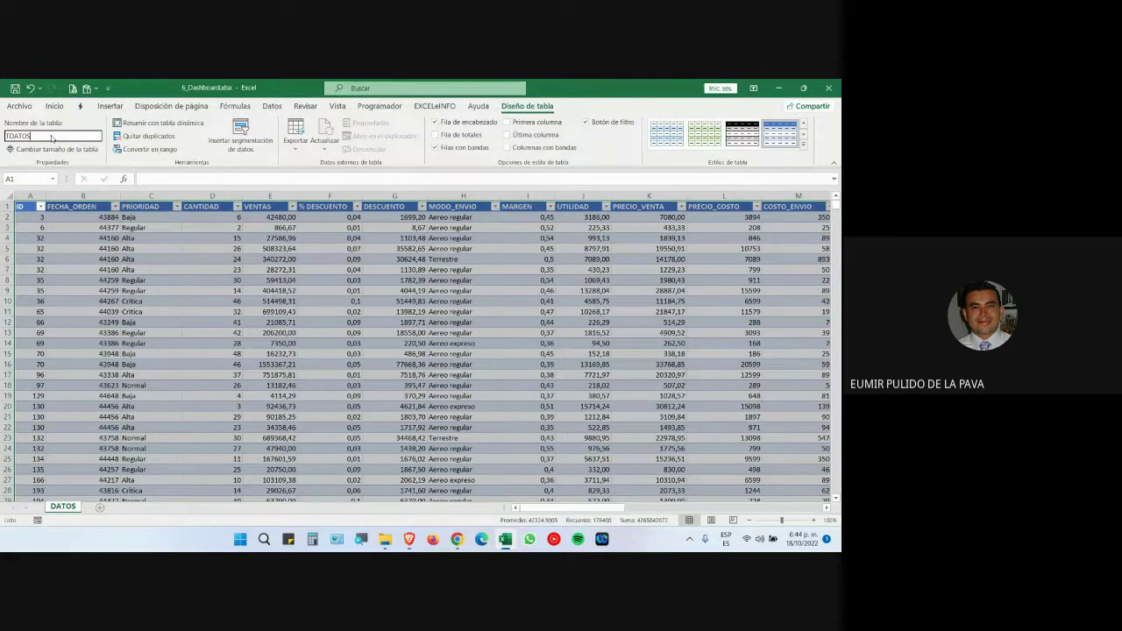
{"action": "key", "text": "BackSpace"}
{"action": "left_click", "coordinate": [361, 539]}
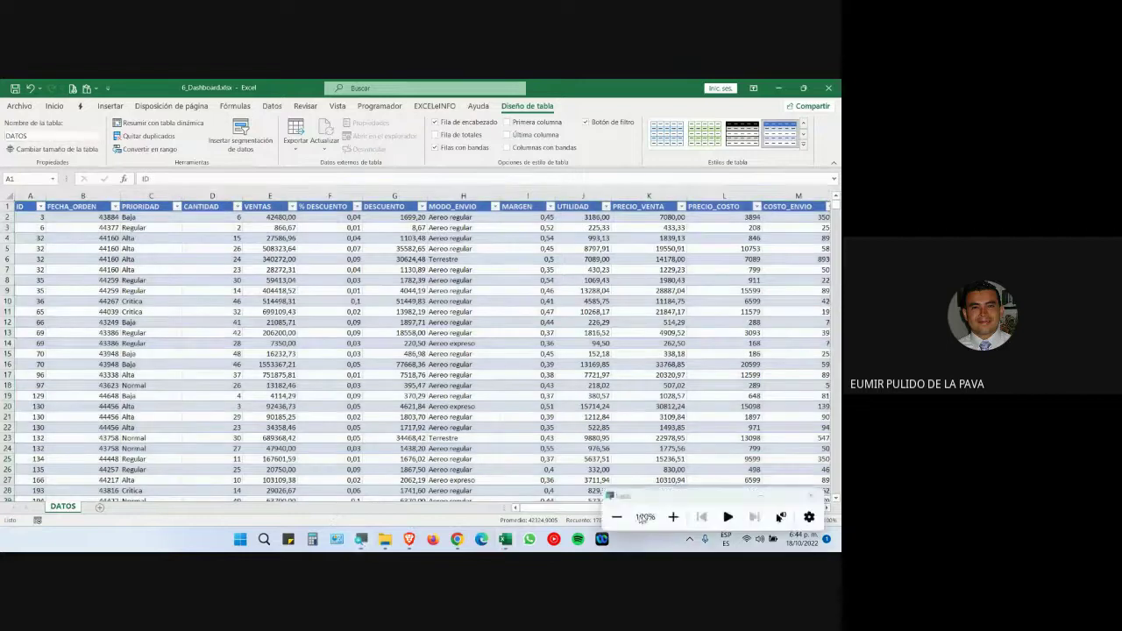
{"action": "left_click", "coordinate": [672, 516]}
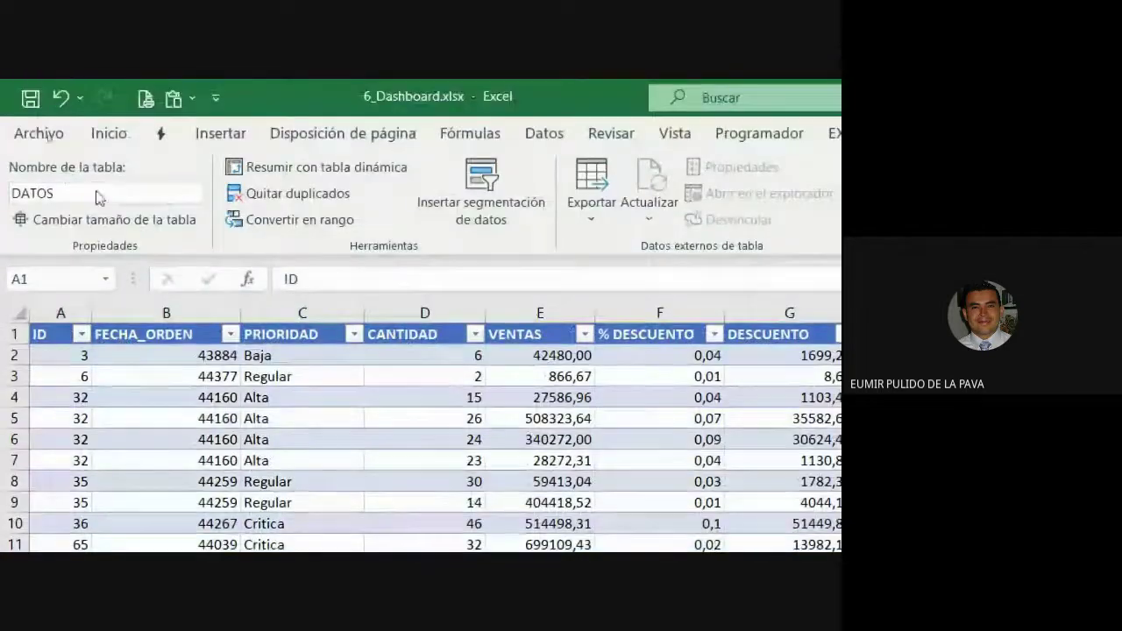
{"action": "left_click", "coordinate": [97, 192]}
{"action": "key", "text": "Return"}
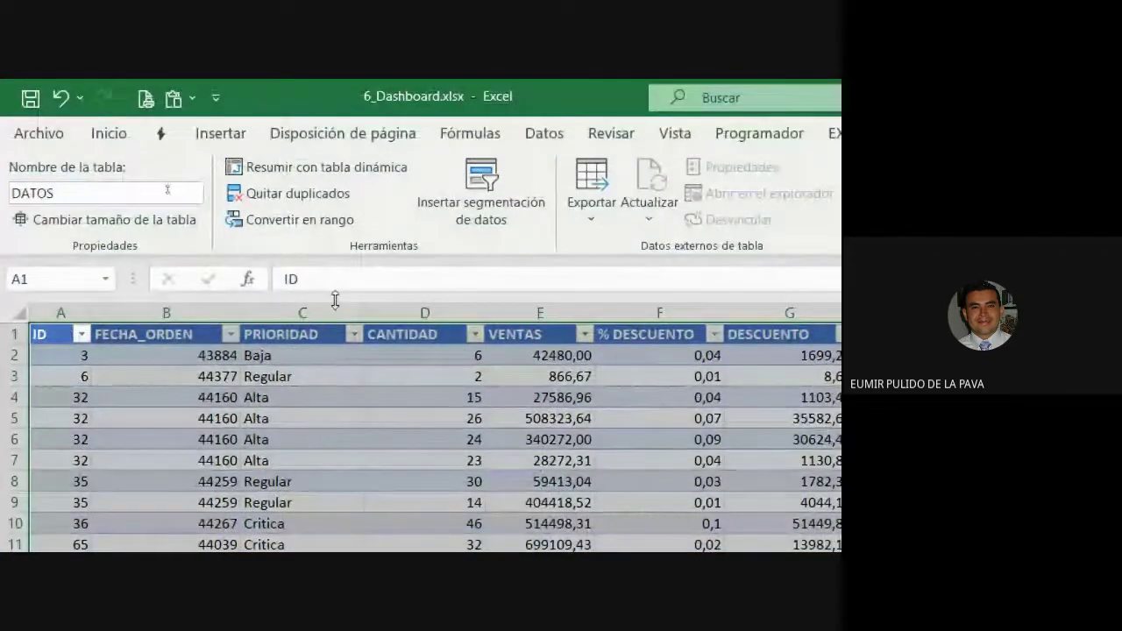
{"action": "left_click", "coordinate": [377, 543]}
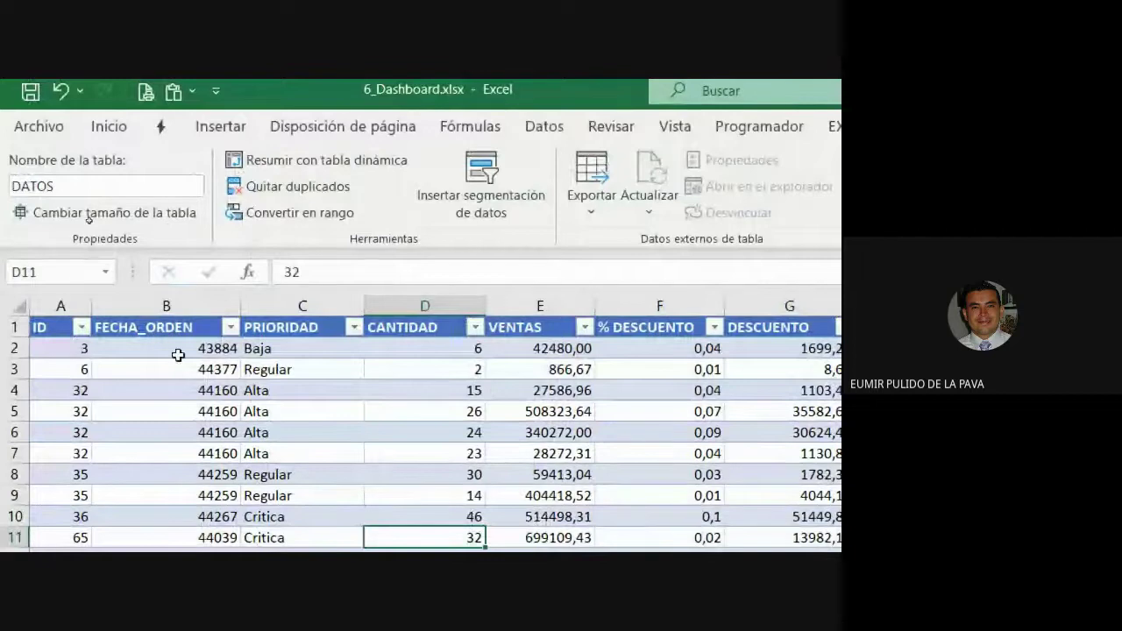
Step: Format the FECHA_ORDEN column as Fecha corta
{"action": "left_click", "coordinate": [176, 303]}
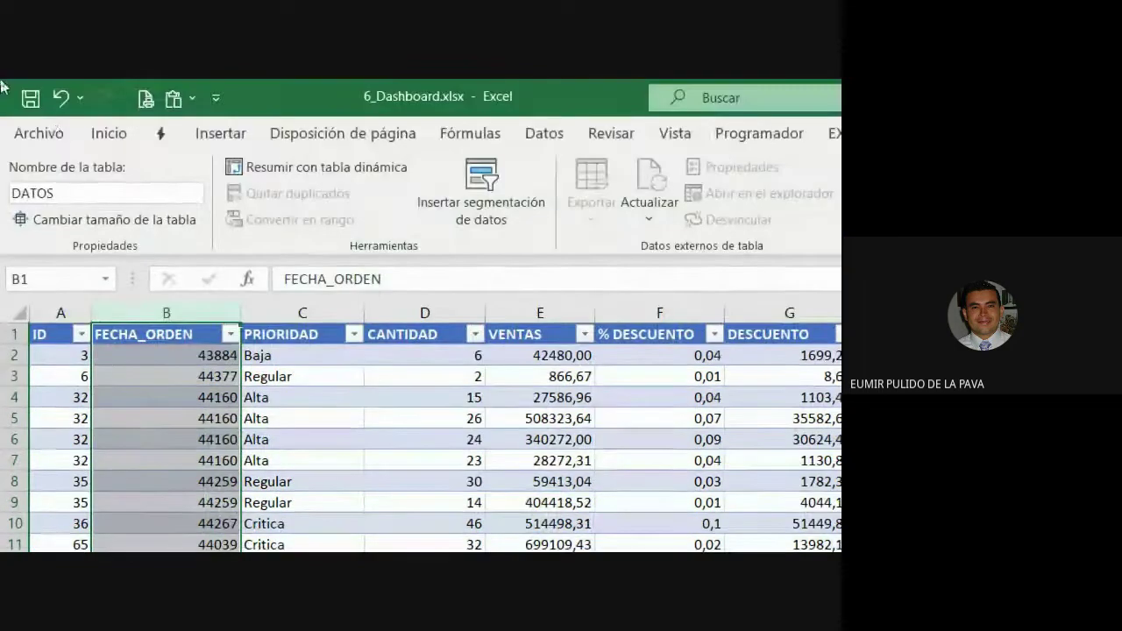
{"action": "left_click", "coordinate": [108, 132]}
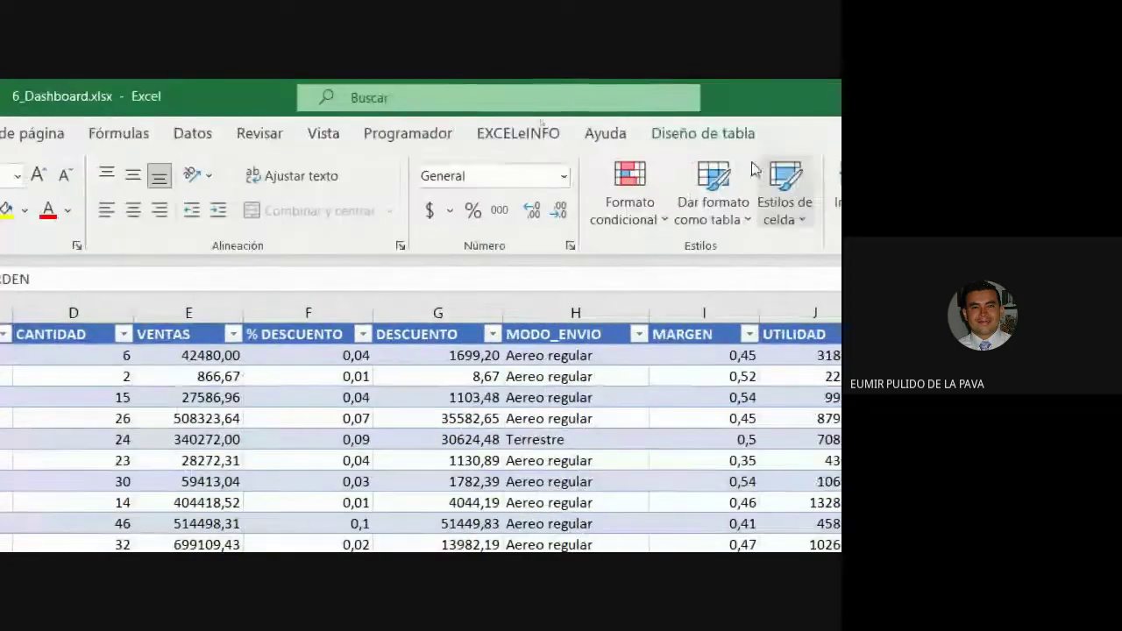
{"action": "left_click", "coordinate": [563, 175]}
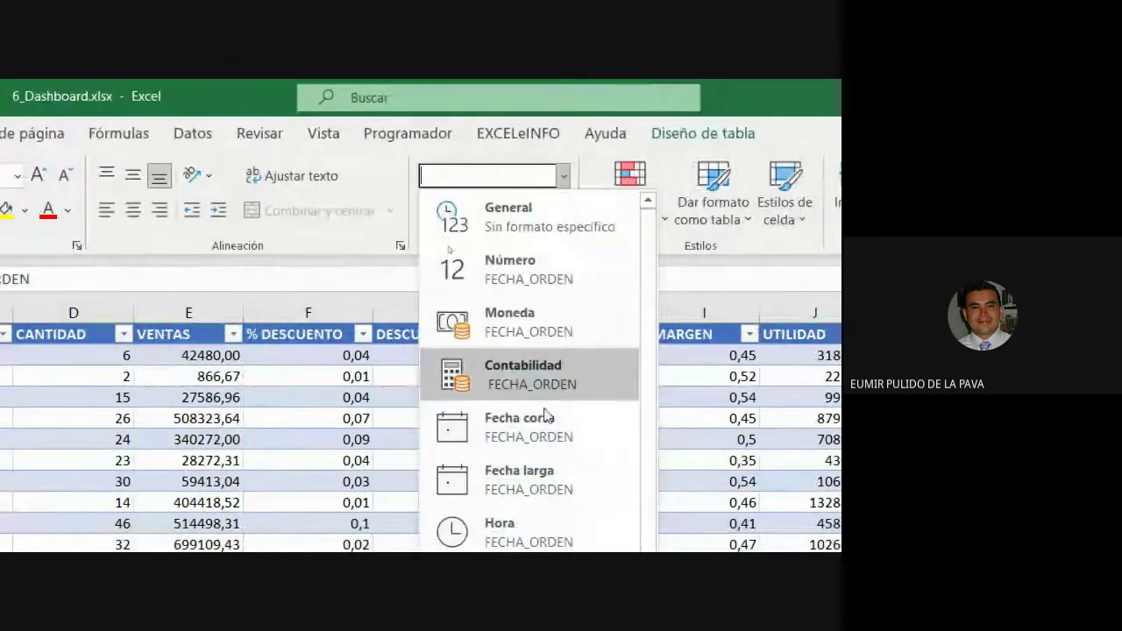
{"action": "left_click", "coordinate": [550, 429]}
{"action": "left_click", "coordinate": [335, 443]}
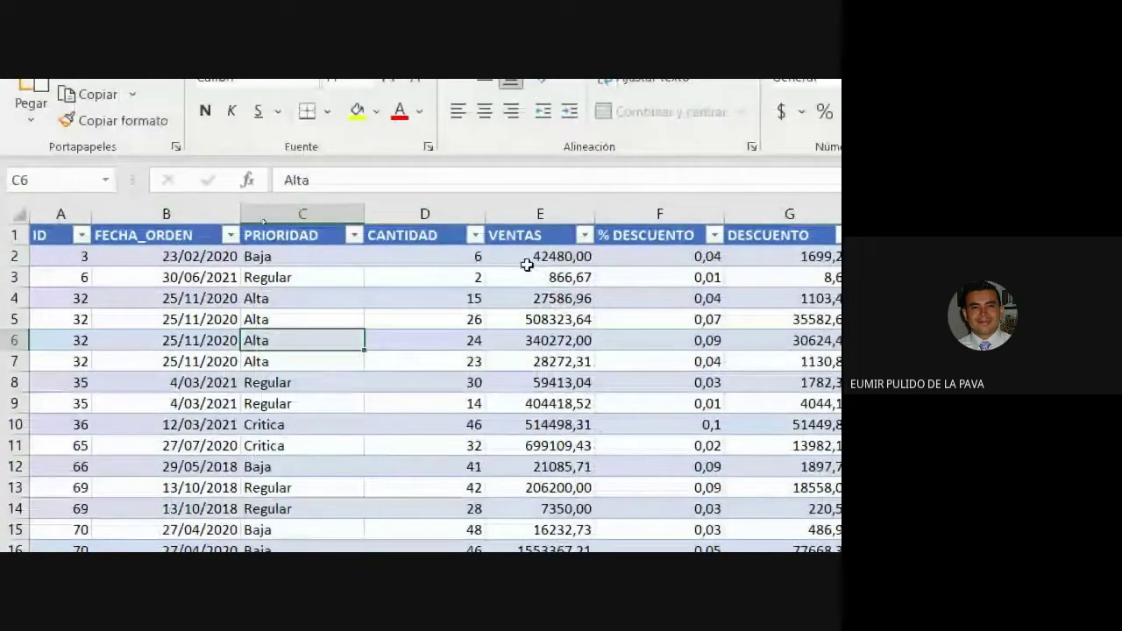
Step: Apply the Contabilidad format without decimals to the VENTAS, DESCUENTO, UTILIDAD, PRECIO_VENTA, PRECIO_COSTO and COSTO_ENVIO columns
{"action": "left_click", "coordinate": [527, 263]}
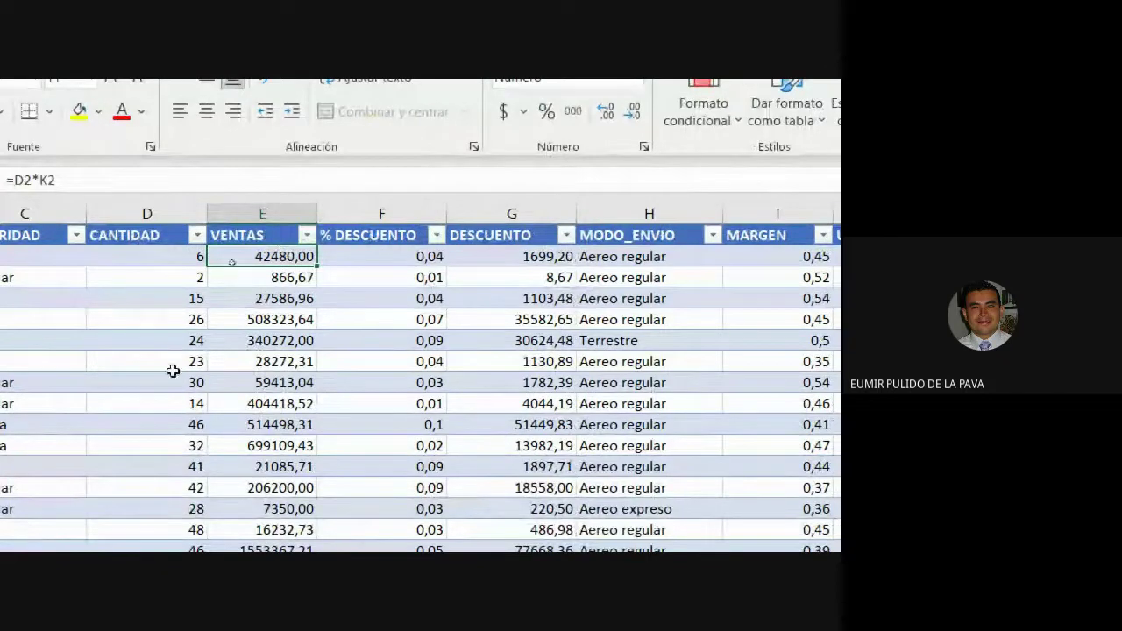
{"action": "left_click", "coordinate": [238, 207]}
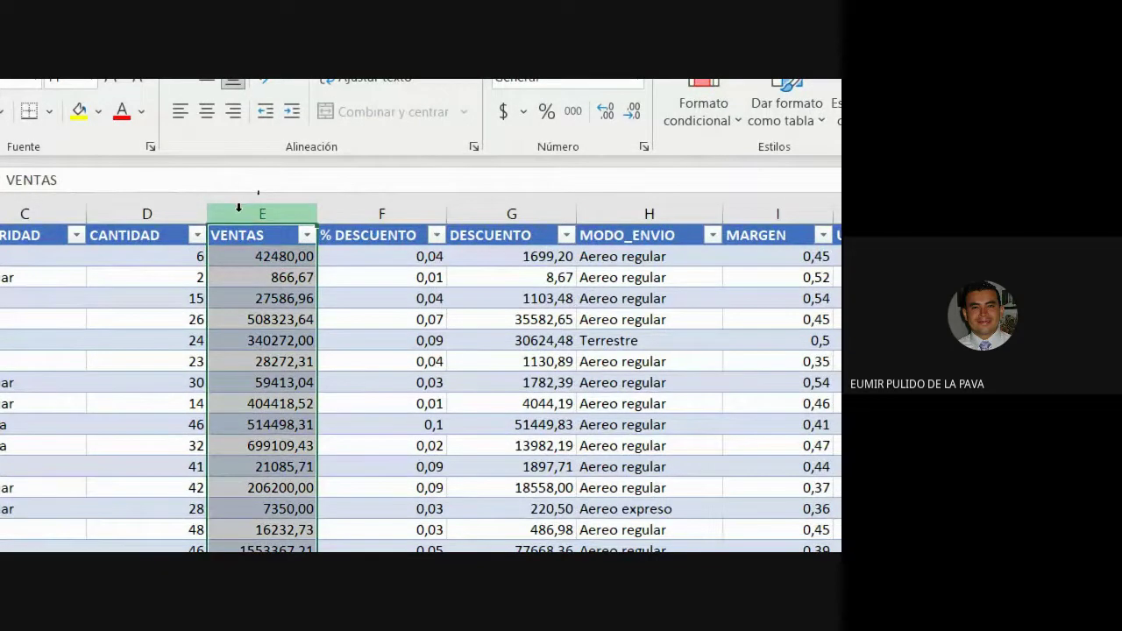
{"action": "left_click", "coordinate": [500, 210], "text": "ctrl"}
{"action": "scroll", "coordinate": [622, 202], "scroll_direction": "right", "scroll_amount": 3}
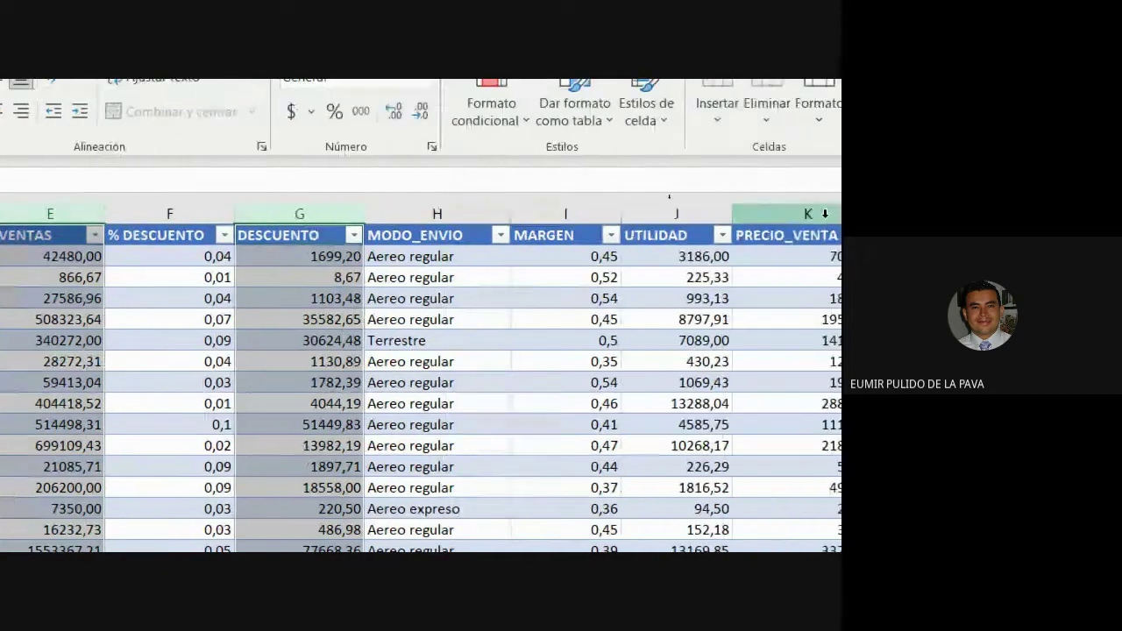
{"action": "left_click", "coordinate": [478, 219], "text": "ctrl"}
{"action": "mouse_move", "coordinate": [478, 219]}
{"action": "left_mouse_down"}
{"action": "mouse_move", "coordinate": [757, 201]}
{"action": "mouse_move", "coordinate": [751, 211]}
{"action": "left_mouse_up"}
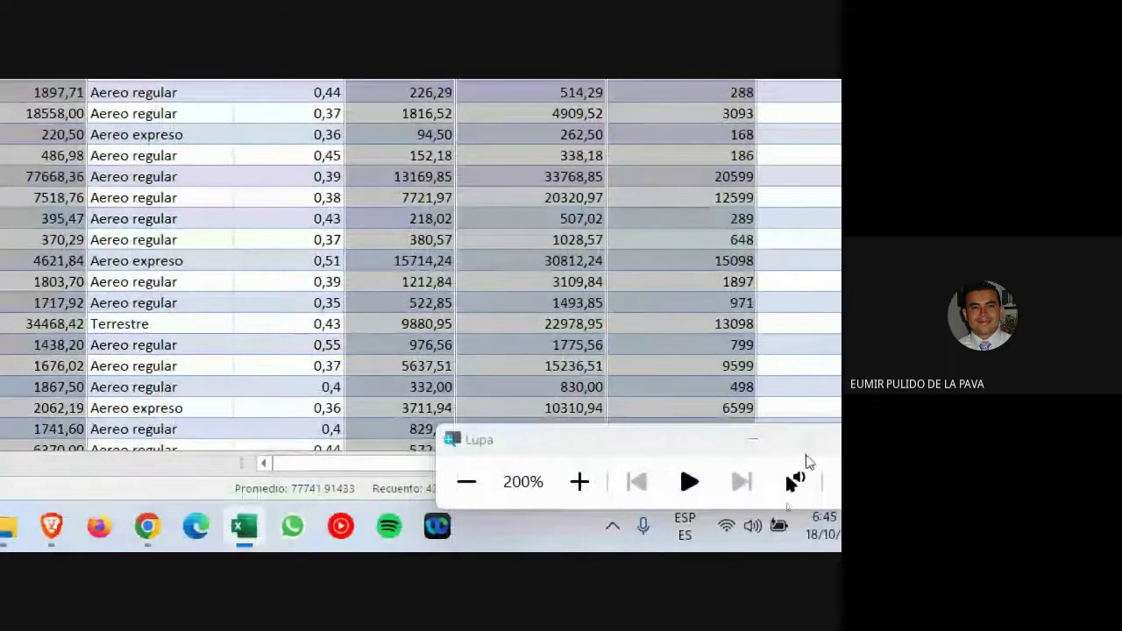
{"action": "left_click", "coordinate": [752, 440]}
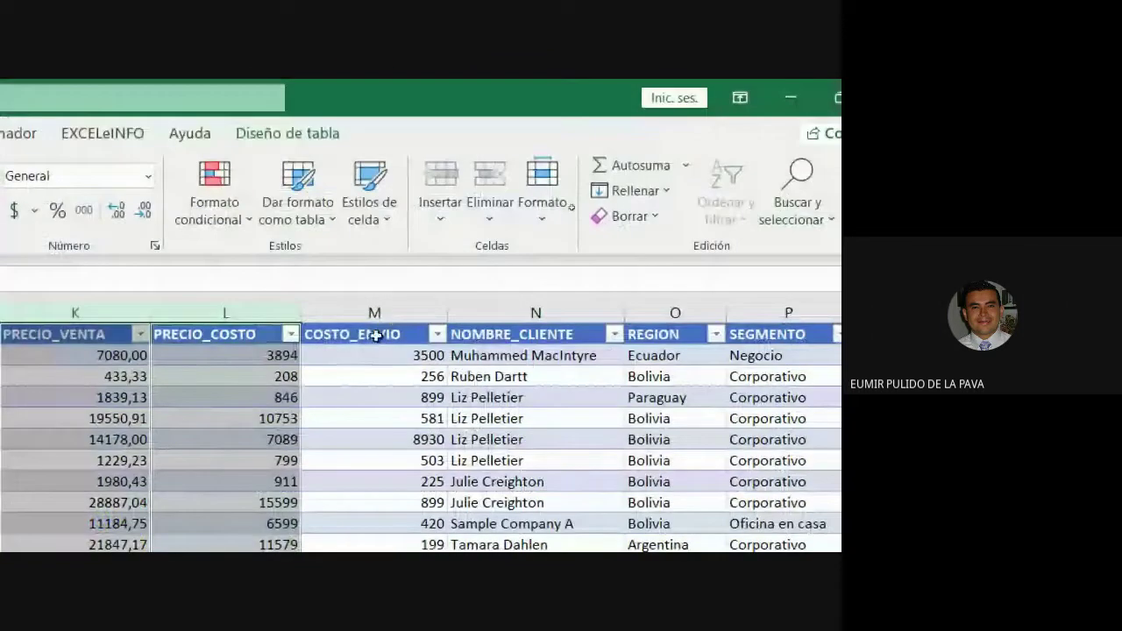
{"action": "left_click", "coordinate": [375, 334], "text": "shift"}
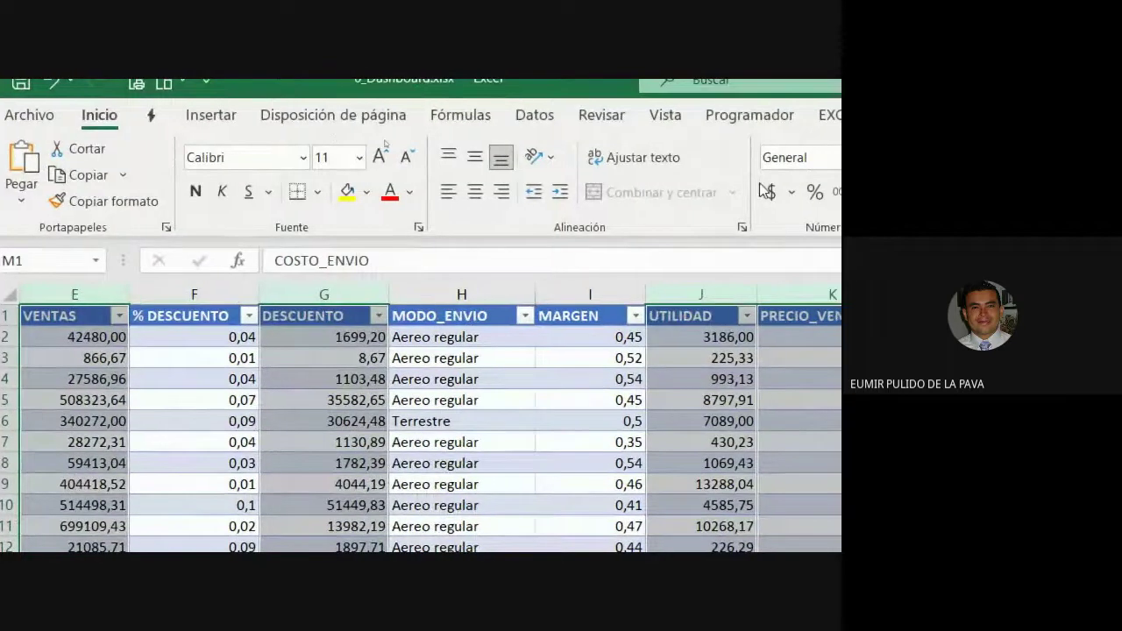
{"action": "left_click", "coordinate": [780, 192]}
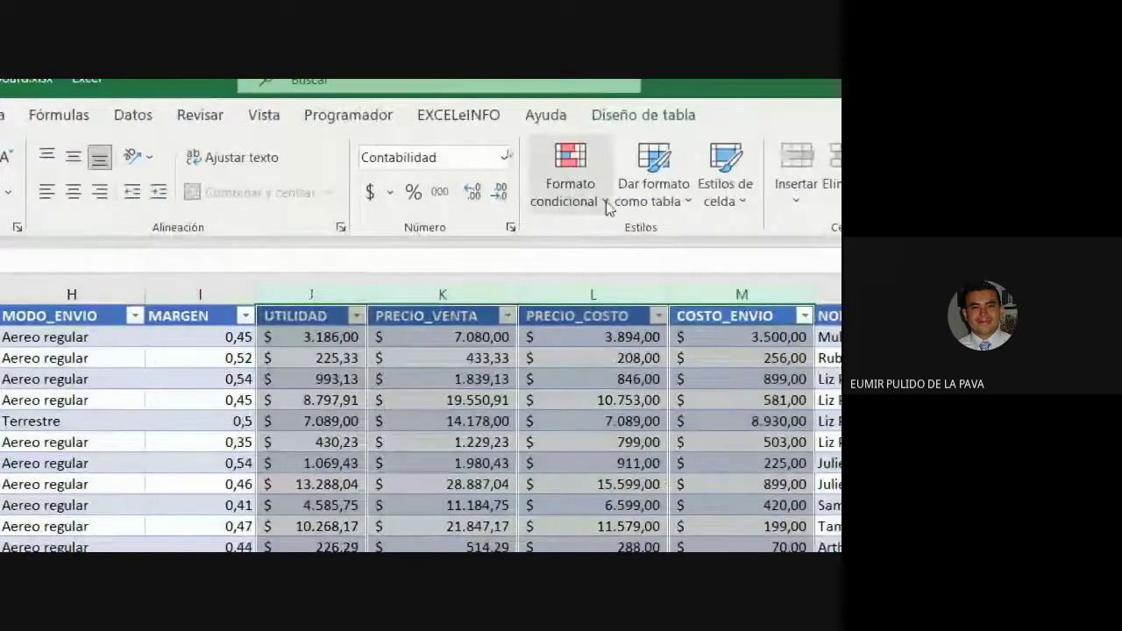
{"action": "left_click", "coordinate": [498, 192]}
{"action": "left_click", "coordinate": [499, 192]}
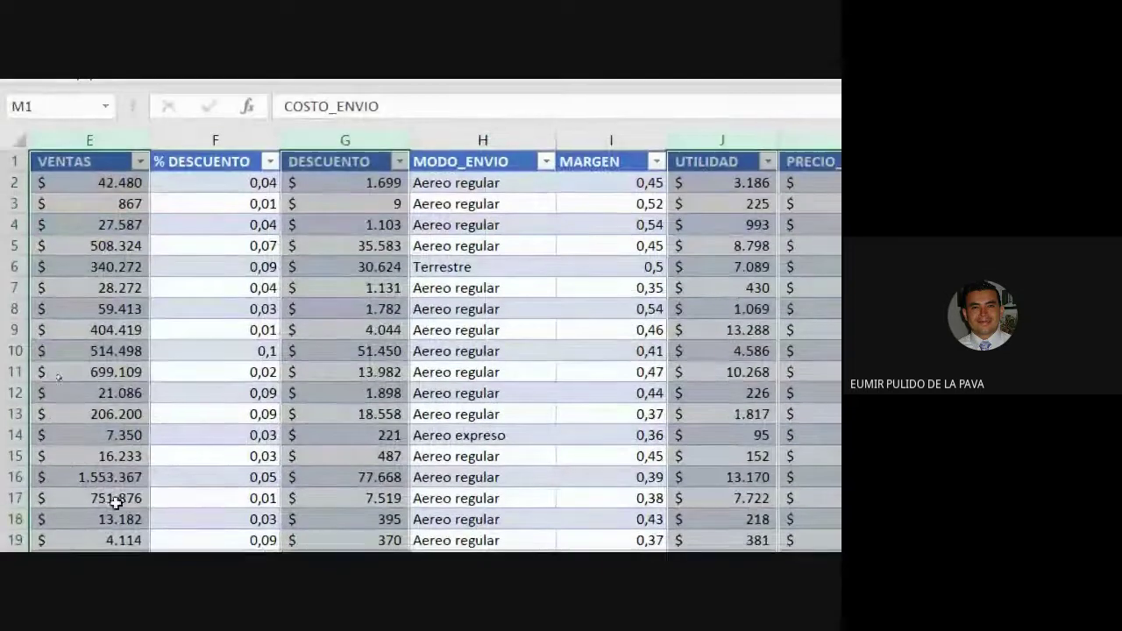
Step: Format the MARGEN and % DESCUENTO columns as percentages without decimals
{"action": "left_click", "coordinate": [614, 138]}
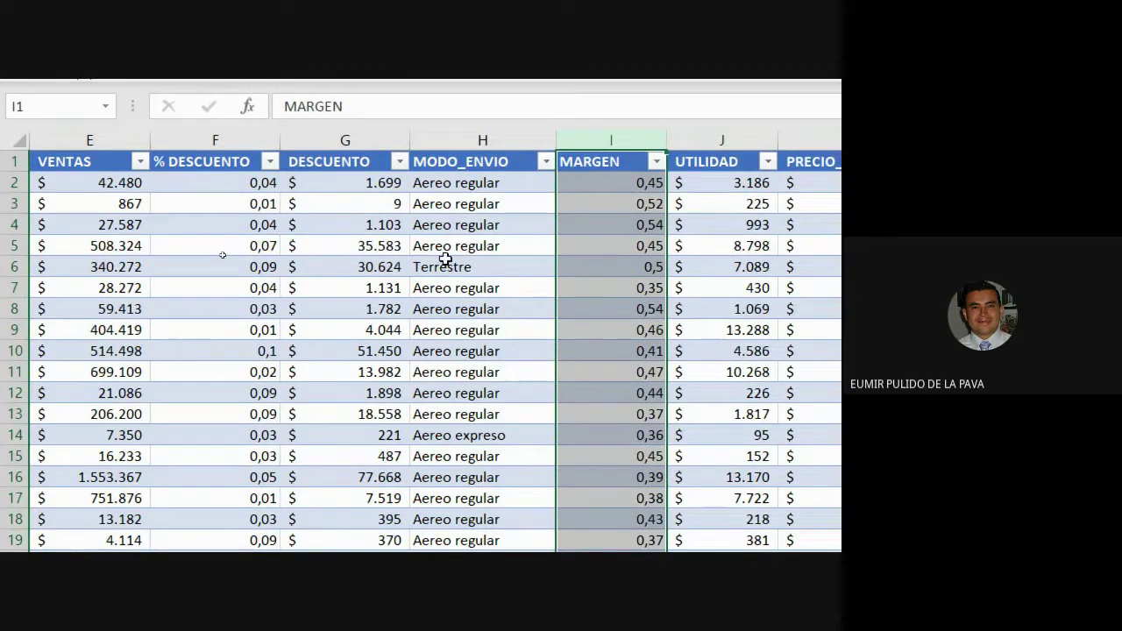
{"action": "left_click", "coordinate": [223, 143], "text": "ctrl"}
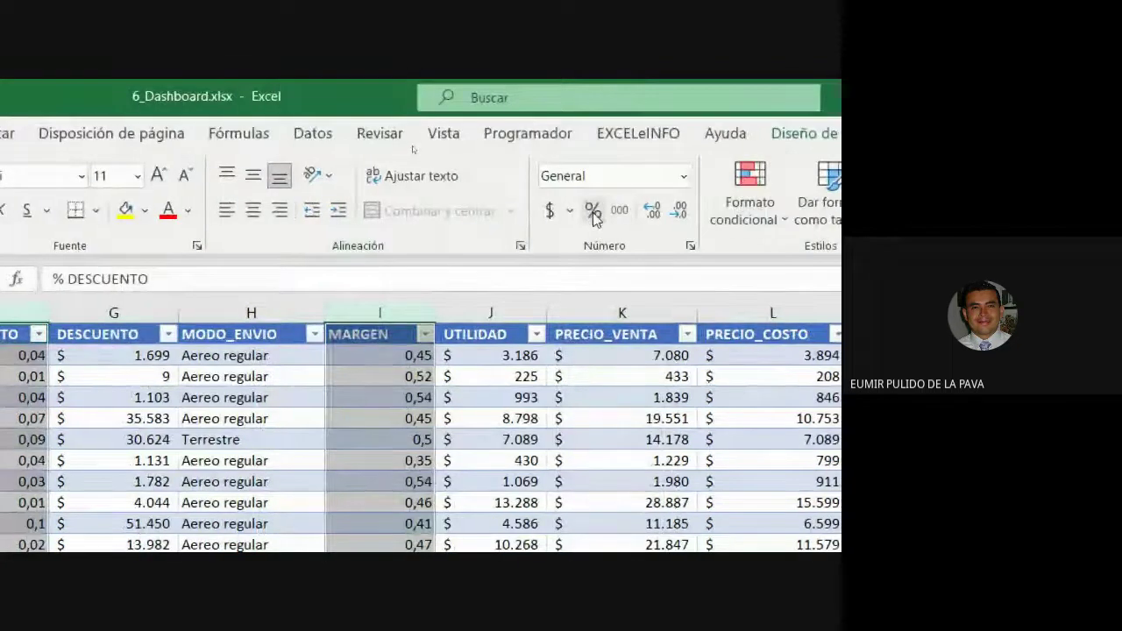
{"action": "left_click", "coordinate": [593, 214]}
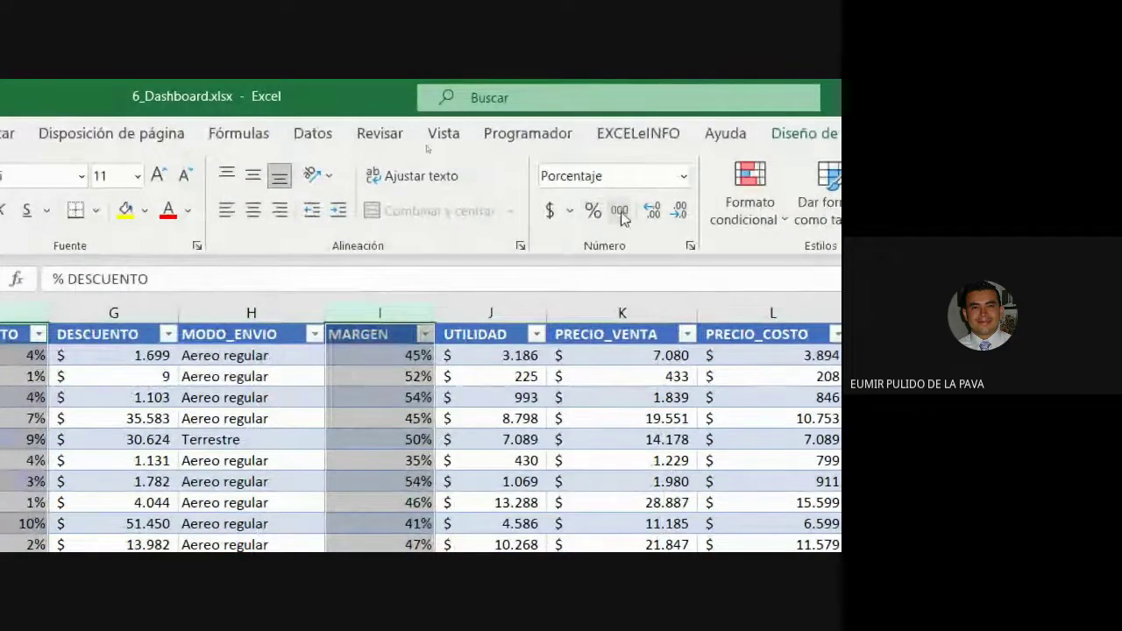
{"action": "left_click", "coordinate": [652, 212]}
{"action": "left_click", "coordinate": [652, 212]}
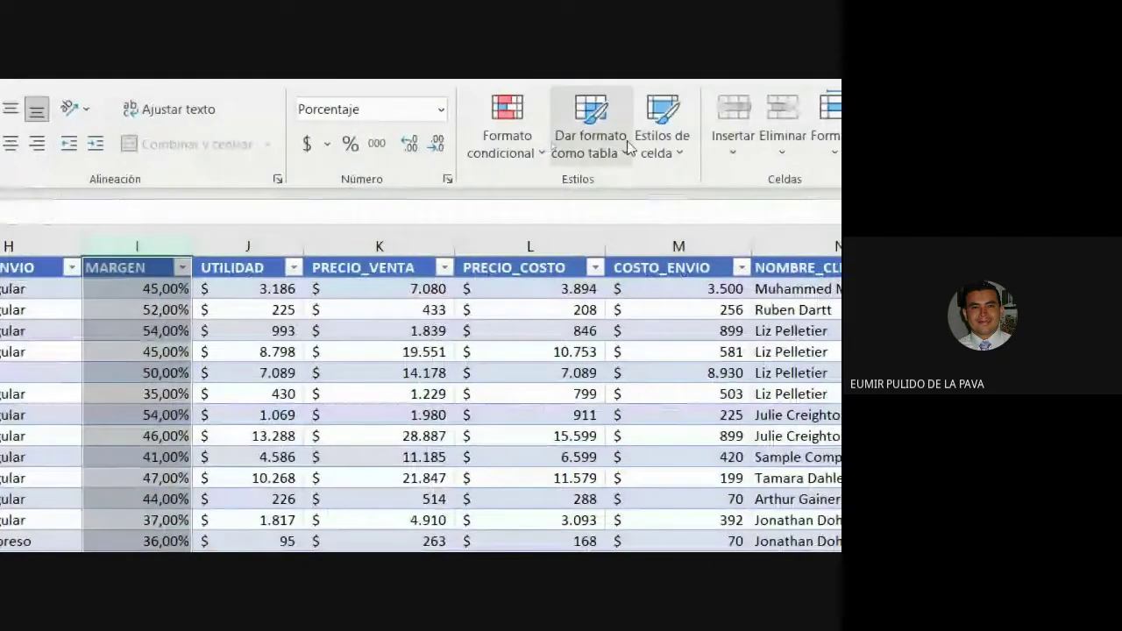
{"action": "left_click", "coordinate": [437, 150]}
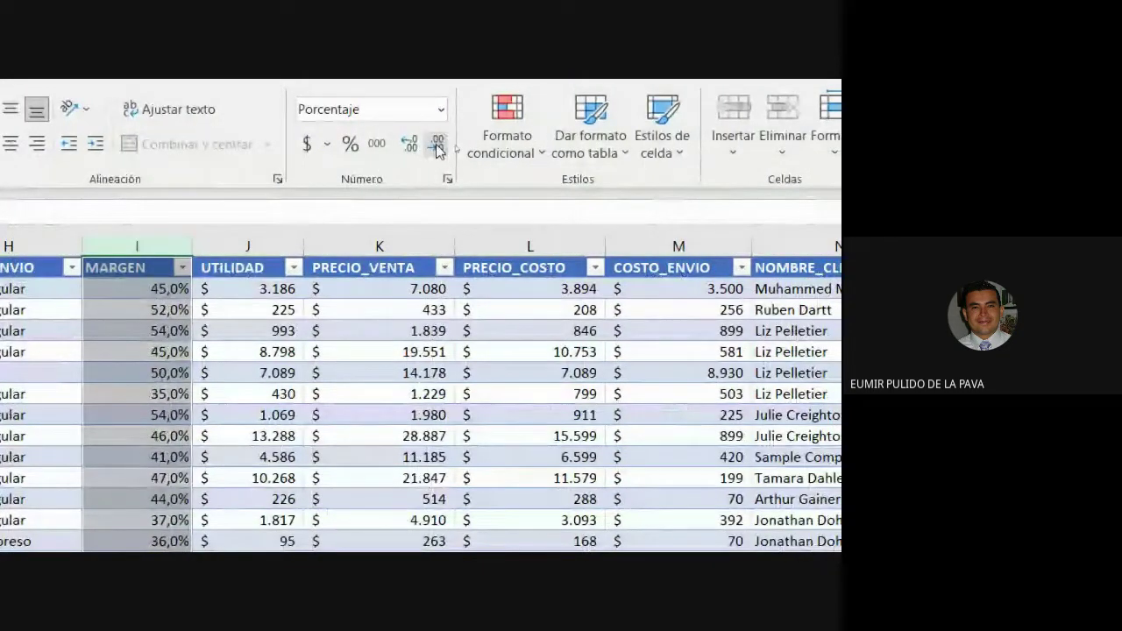
{"action": "left_click", "coordinate": [437, 150]}
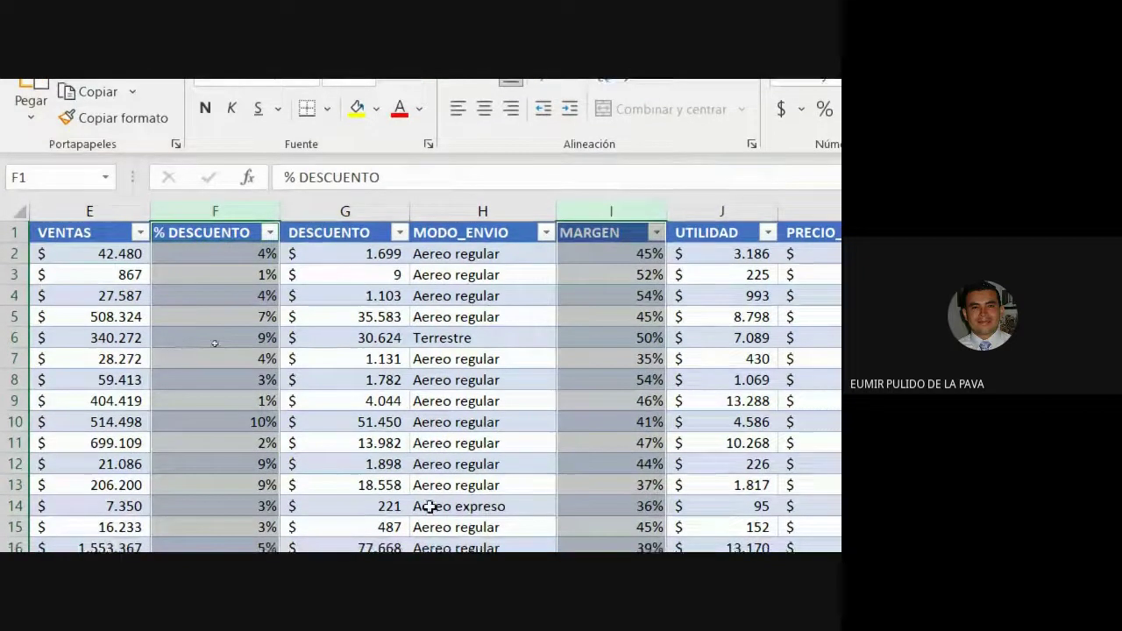
Step: Review the formats of the table's columns one by one, from ID across to FECHA_ENVIO
{"action": "left_click", "coordinate": [429, 509]}
{"action": "key", "text": "Left"}
{"action": "key", "text": "Left"}
{"action": "key", "text": "Left"}
{"action": "key", "text": "Left"}
{"action": "key", "text": "Left"}
{"action": "key", "text": "Left"}
{"action": "key", "text": "Left"}
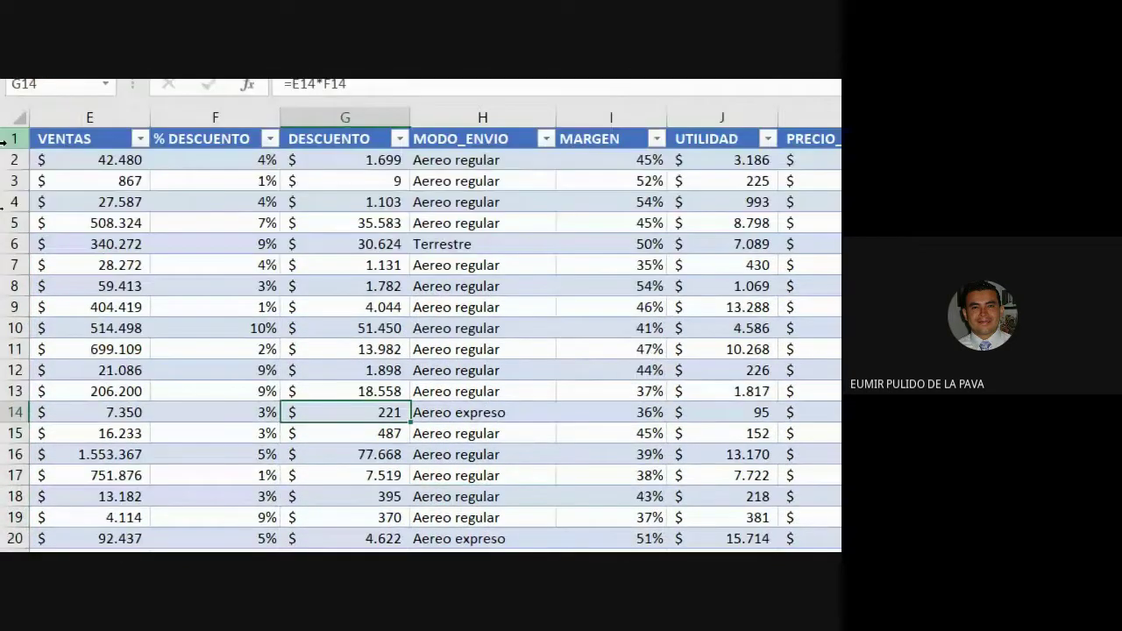
{"action": "key", "text": "Up"}
{"action": "key", "text": "Up"}
{"action": "key", "text": "Up"}
{"action": "key", "text": "Up"}
{"action": "key", "text": "Up"}
{"action": "key", "text": "Up"}
{"action": "key", "text": "Up"}
{"action": "key", "text": "Up"}
{"action": "key", "text": "Up"}
{"action": "key", "text": "Up"}
{"action": "key", "text": "Up"}
{"action": "key", "text": "Up"}
{"action": "key", "text": "Up"}
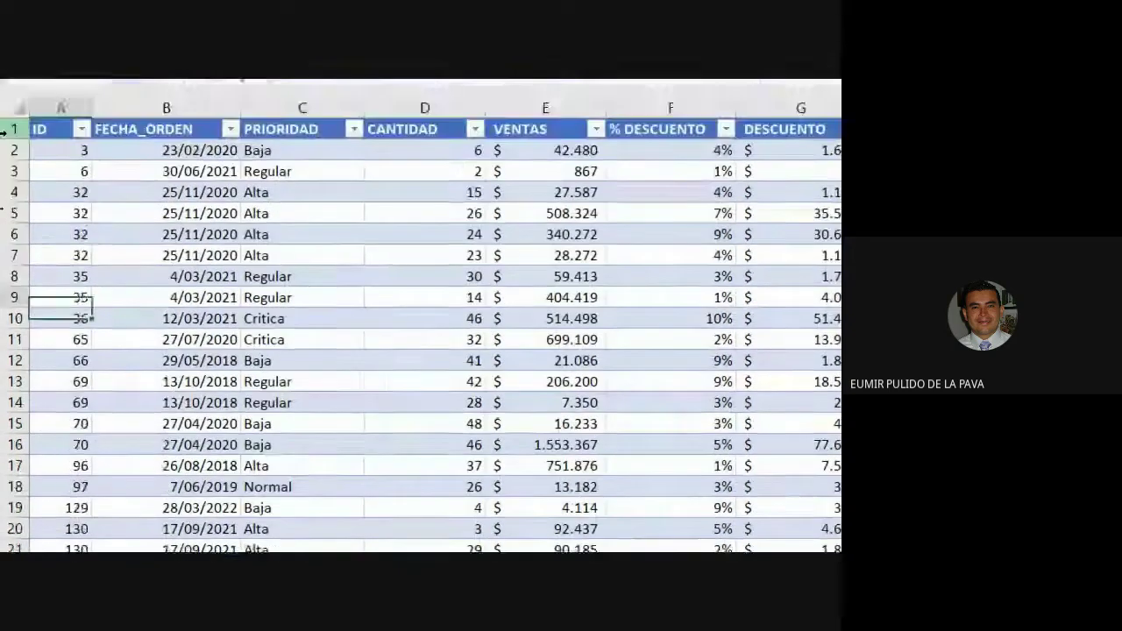
{"action": "key", "text": "Right"}
{"action": "key", "text": "Right"}
{"action": "key", "text": "Right"}
{"action": "key", "text": "Right"}
{"action": "key", "text": "Right"}
{"action": "key", "text": "Right"}
{"action": "key", "text": "Right"}
{"action": "key", "text": "Right"}
{"action": "key", "text": "Right"}
{"action": "key", "text": "Right"}
{"action": "key", "text": "Right"}
{"action": "key", "text": "Right"}
{"action": "key", "text": "Right"}
{"action": "key", "text": "Right"}
{"action": "key", "text": "Right"}
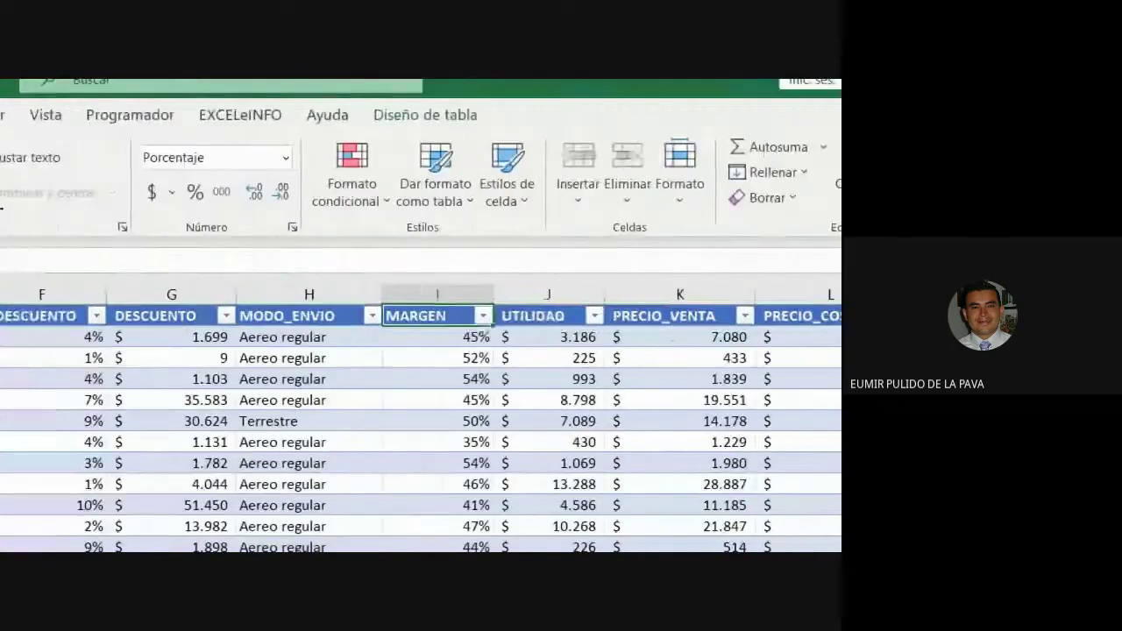
{"action": "key", "text": "Right"}
{"action": "key", "text": "Right"}
{"action": "key", "text": "Right"}
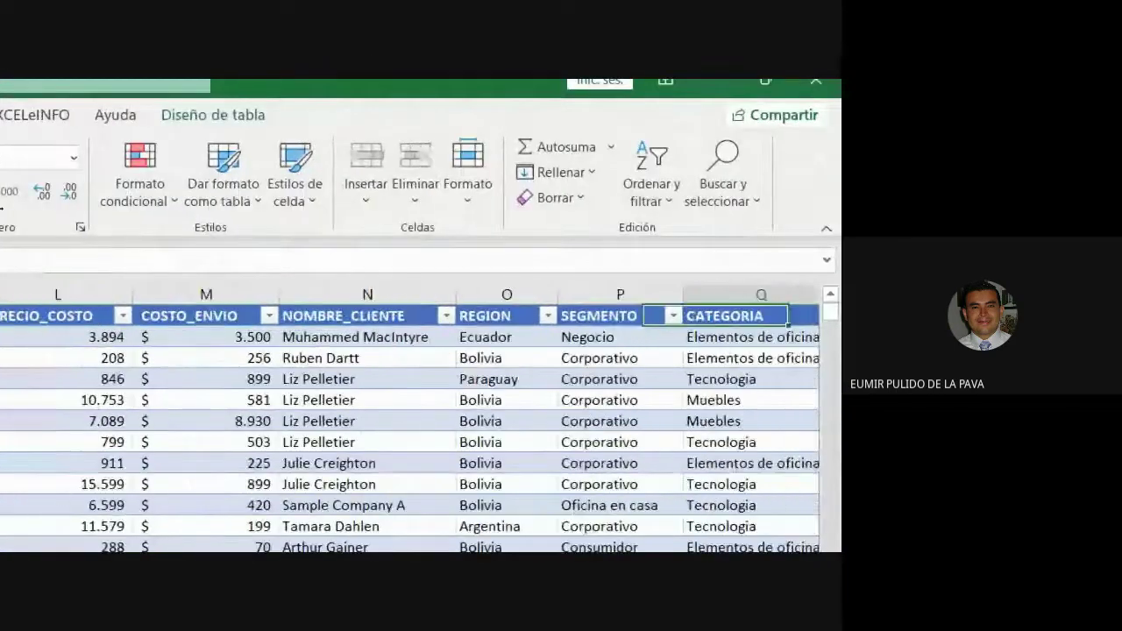
{"action": "key", "text": "Right"}
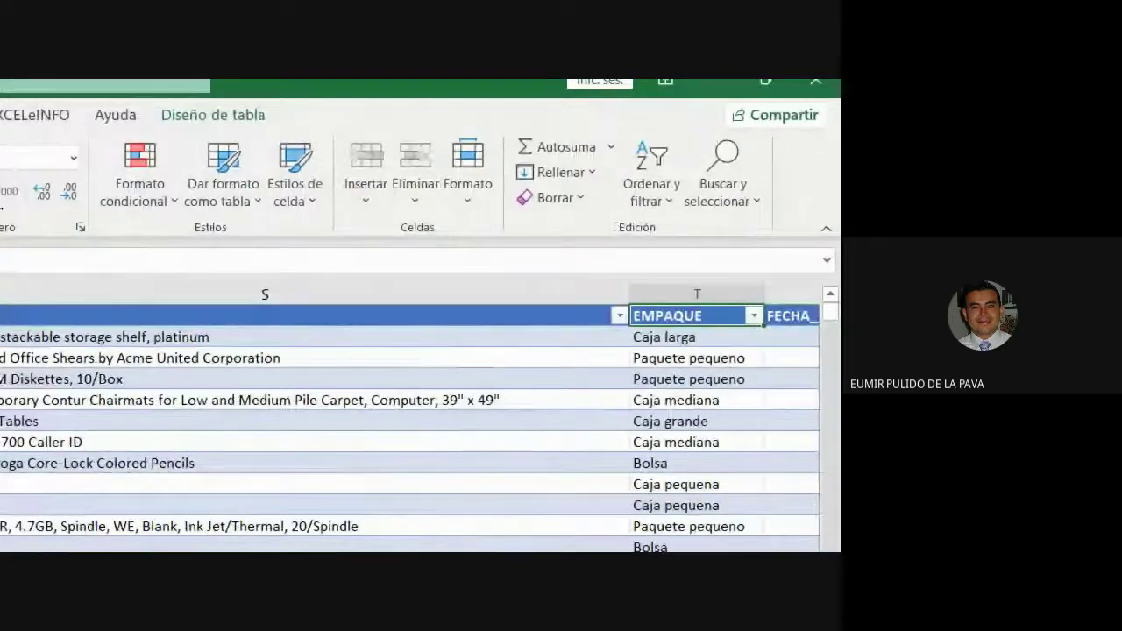
{"action": "key", "text": "Right"}
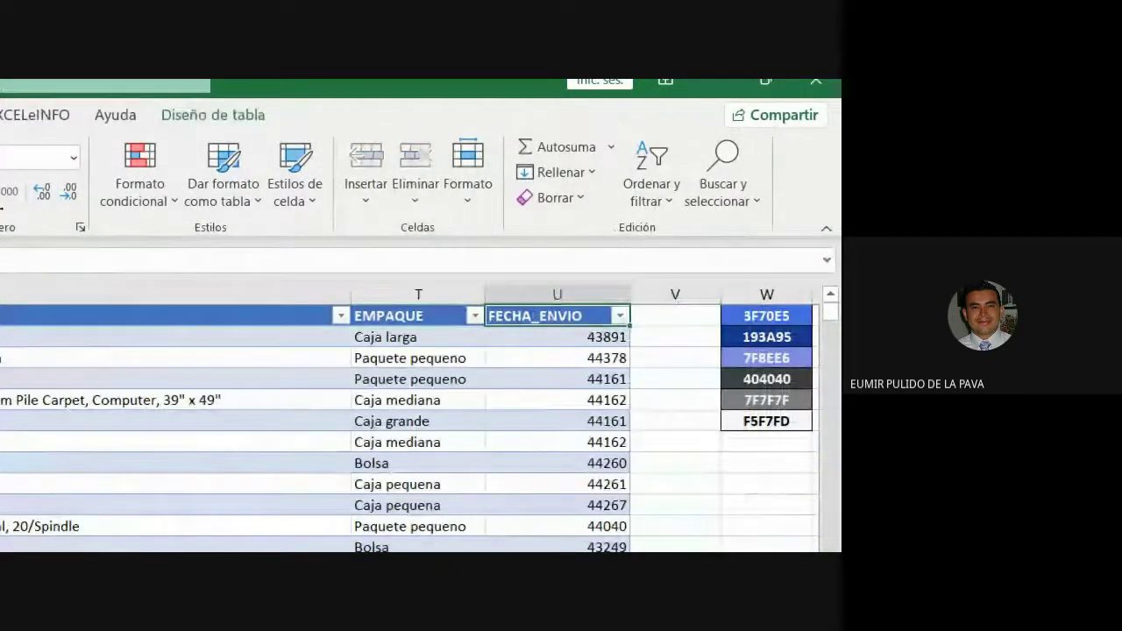
Step: Format the FECHA_ENVIO column as Fecha corta
{"action": "left_click", "coordinate": [567, 292]}
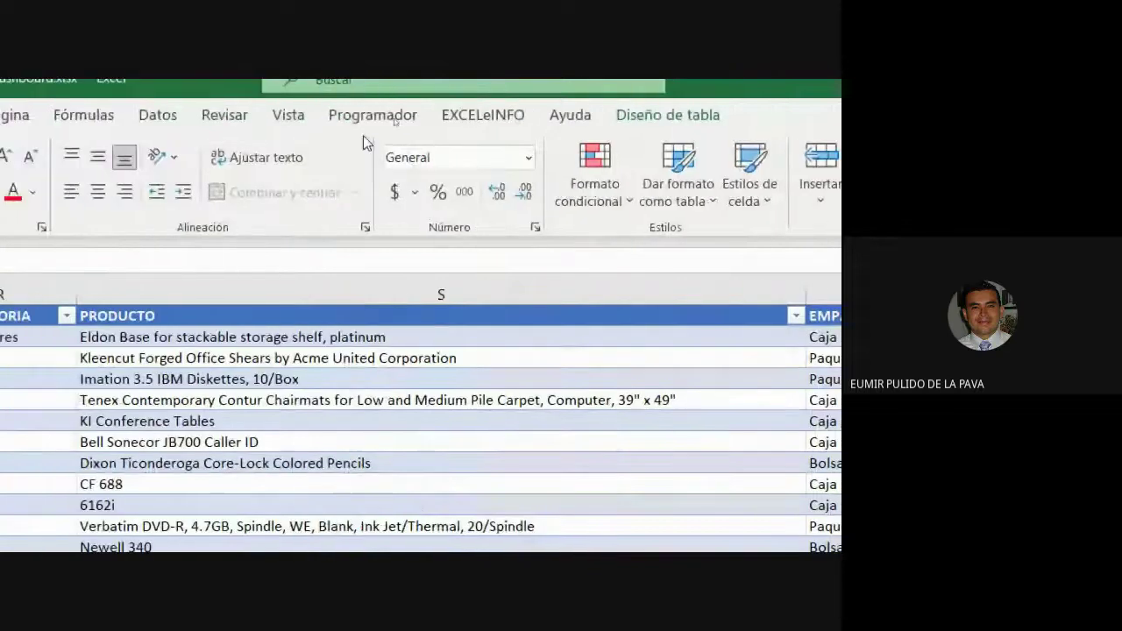
{"action": "left_click", "coordinate": [528, 158]}
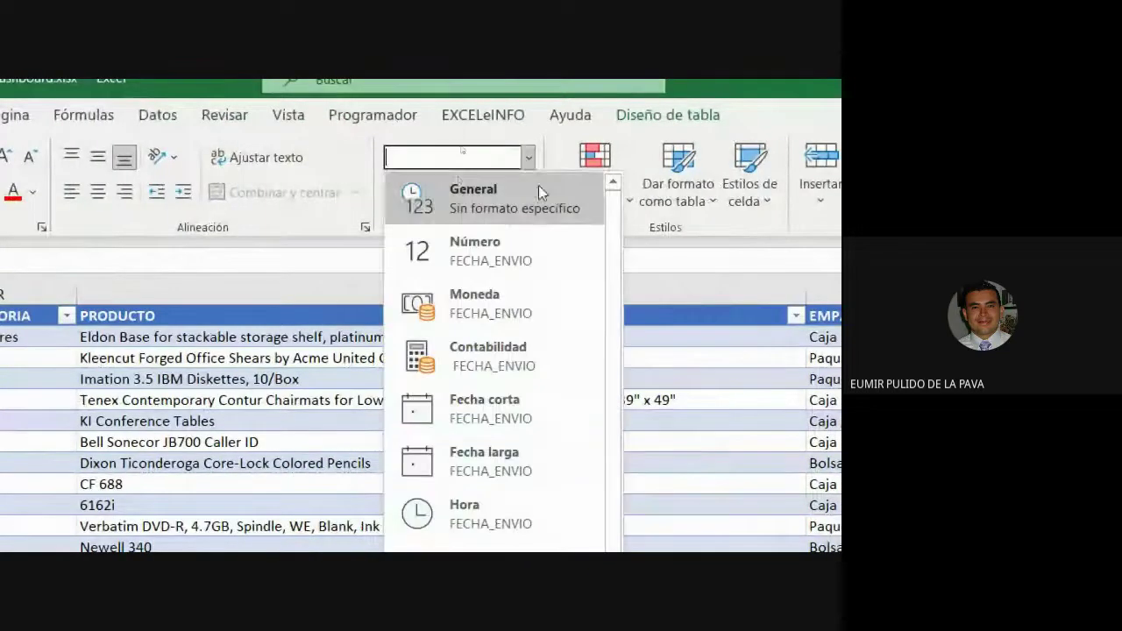
{"action": "left_click", "coordinate": [603, 419]}
{"action": "left_click", "coordinate": [546, 353]}
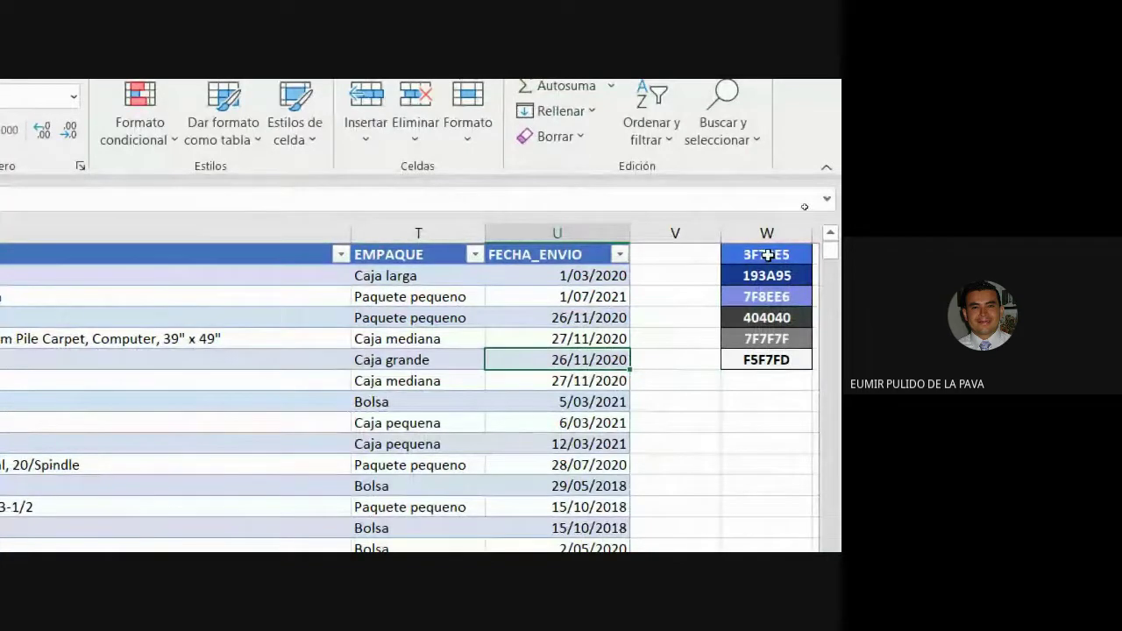
Step: Examine the hexadecimal colour codes of the dashboard palette listed in column W of the DATOS sheet
{"action": "left_click", "coordinate": [770, 232]}
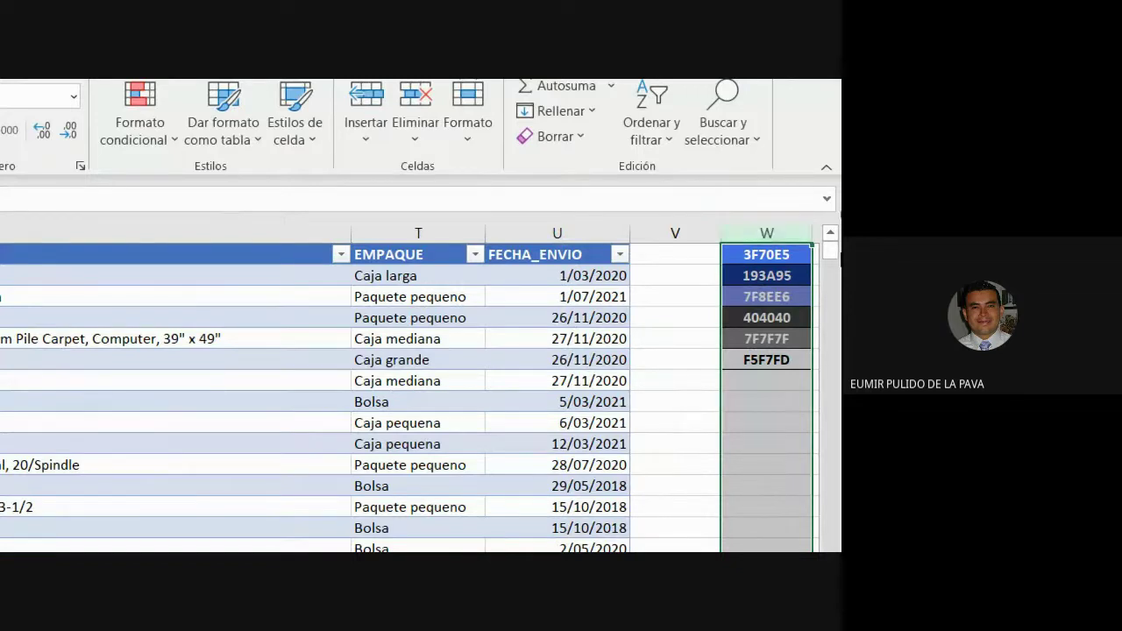
{"action": "left_click_drag", "start_coordinate": [789, 251], "coordinate": [788, 360]}
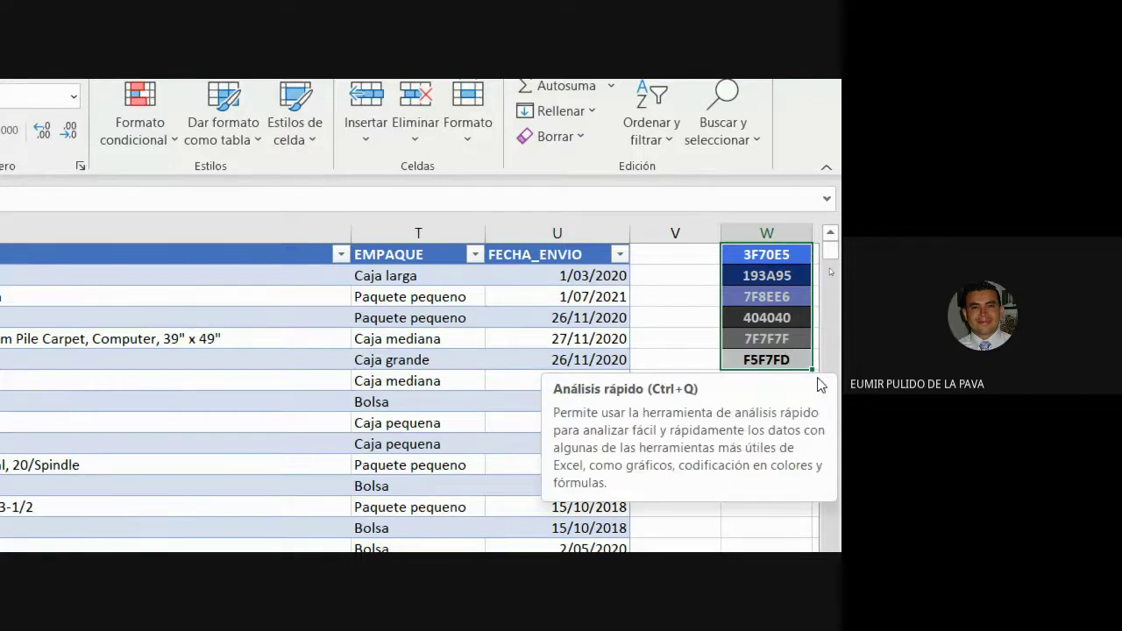
{"action": "left_click", "coordinate": [760, 256]}
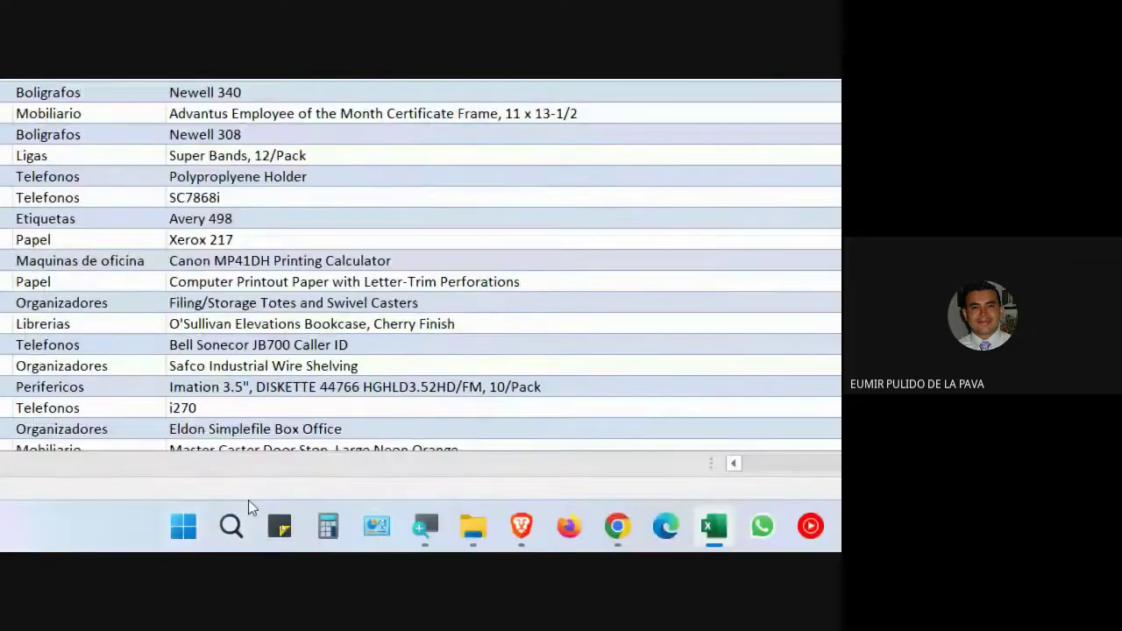
Step: Switch to Chrome, search Google for "color hexadecimal" and open the Códigos de Colores HTML site
{"action": "mouse_move", "coordinate": [617, 530]}
{"action": "left_click", "coordinate": [485, 369]}
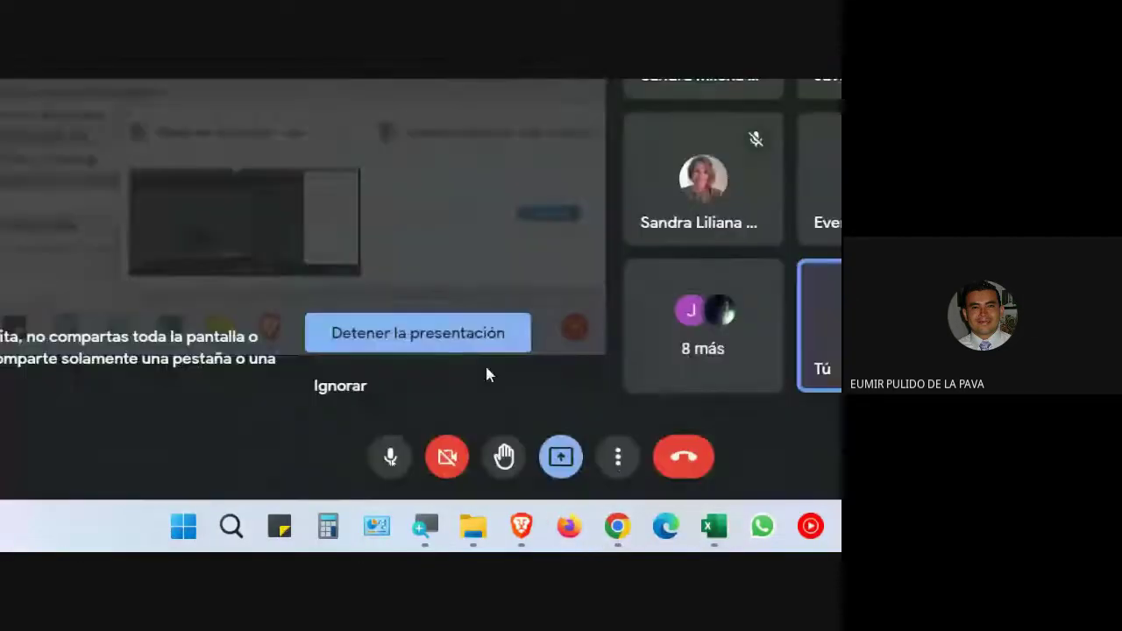
{"action": "left_click", "coordinate": [295, 98]}
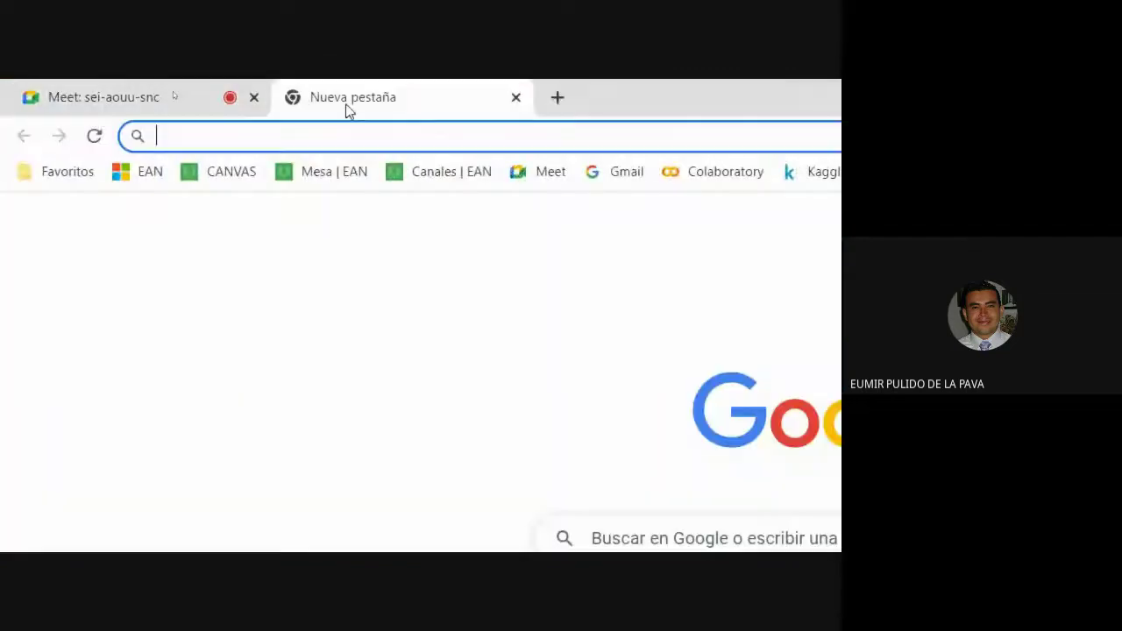
{"action": "type", "text": "COLOR HEX"}
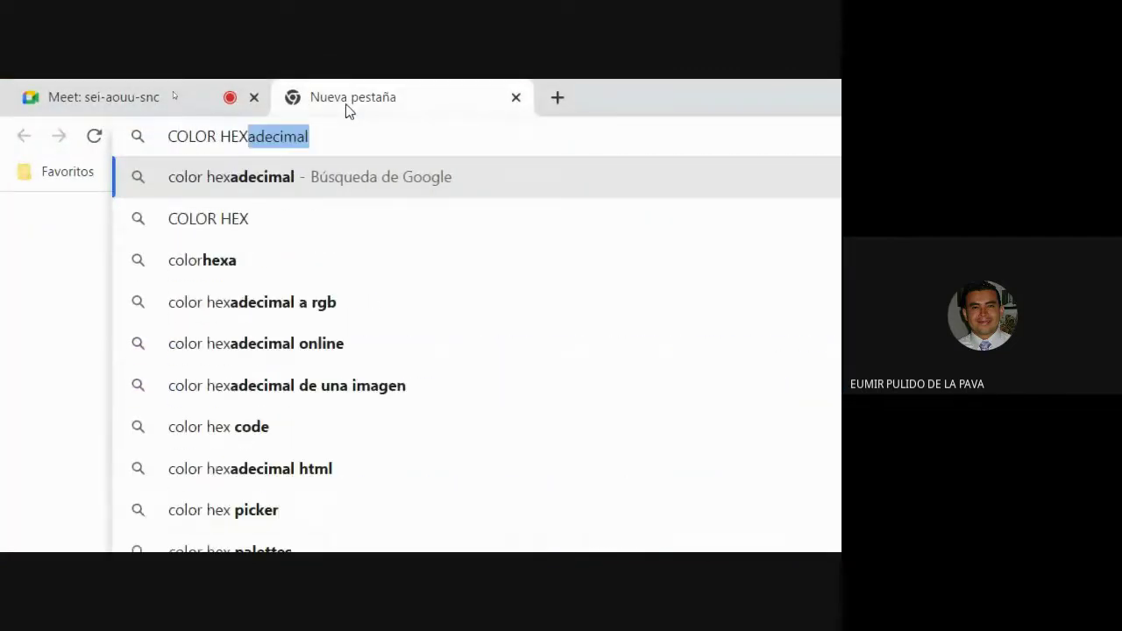
{"action": "key", "text": "Return"}
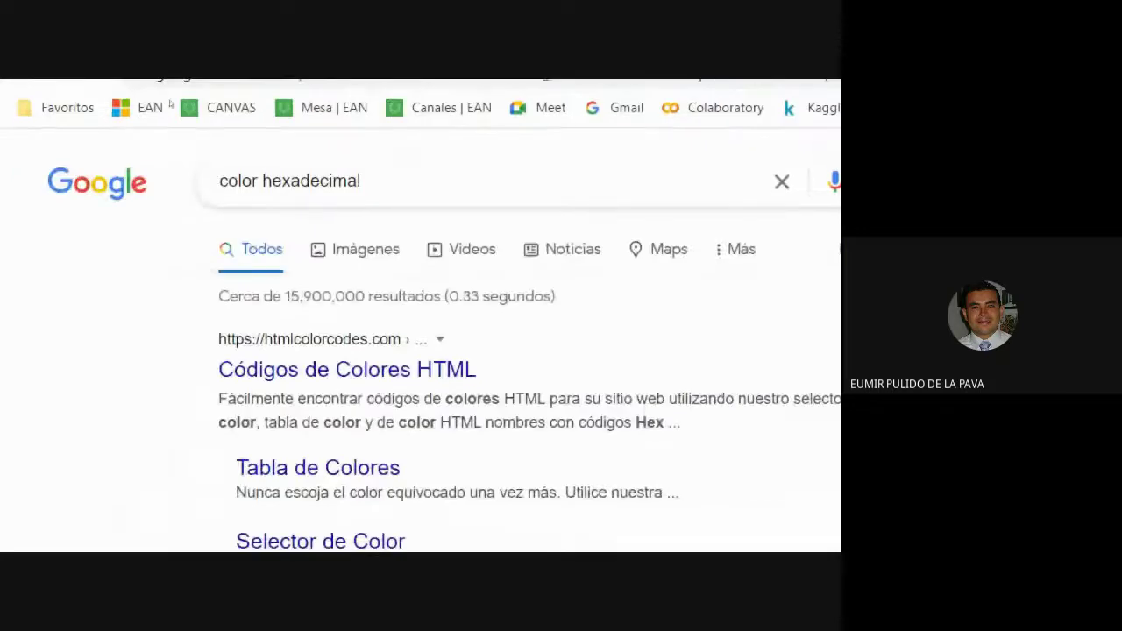
{"action": "left_click", "coordinate": [450, 368]}
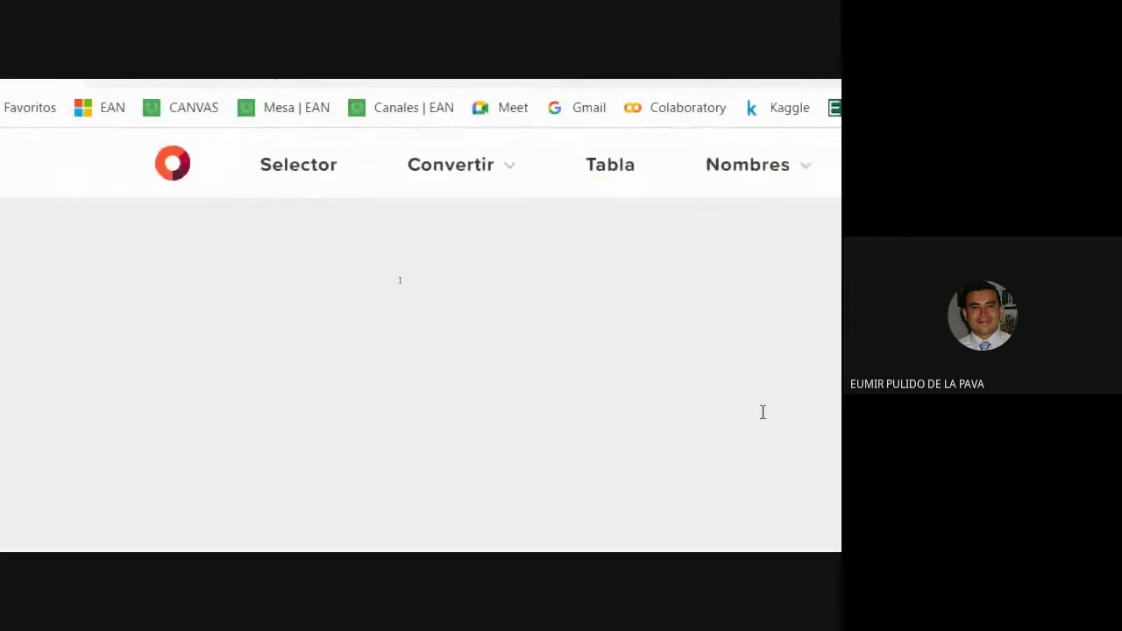
Step: Pick the orange-red shade EA401C in the colour selector, highlight its hexadecimal code, and return to the Excel workbook
{"action": "scroll", "coordinate": [507, 368], "scroll_direction": "down", "scroll_amount": 2}
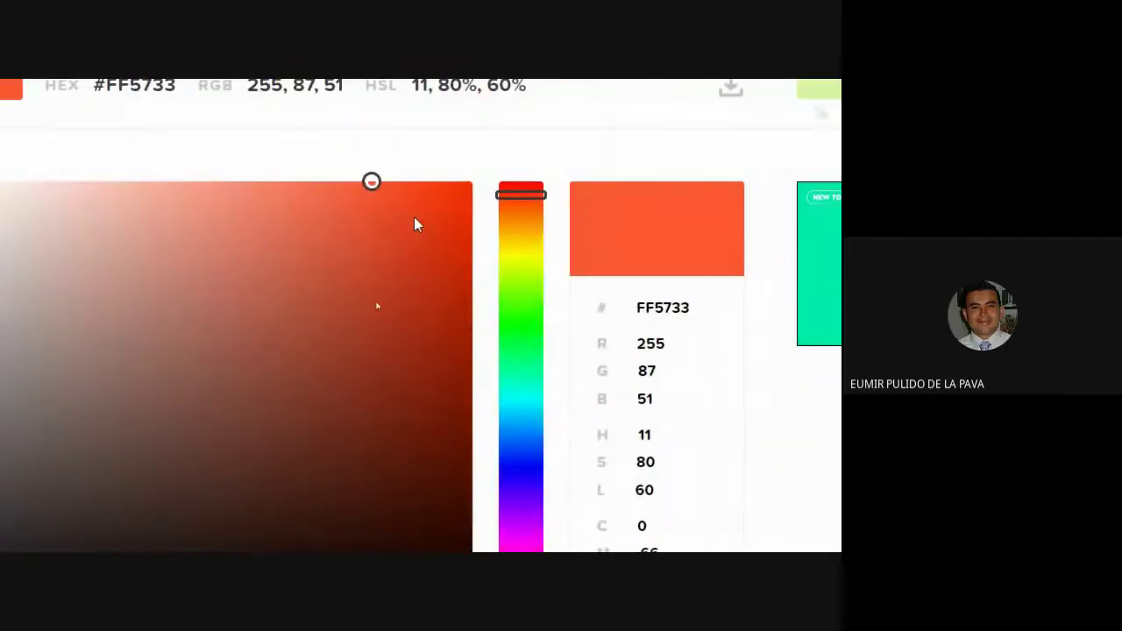
{"action": "left_click", "coordinate": [646, 272]}
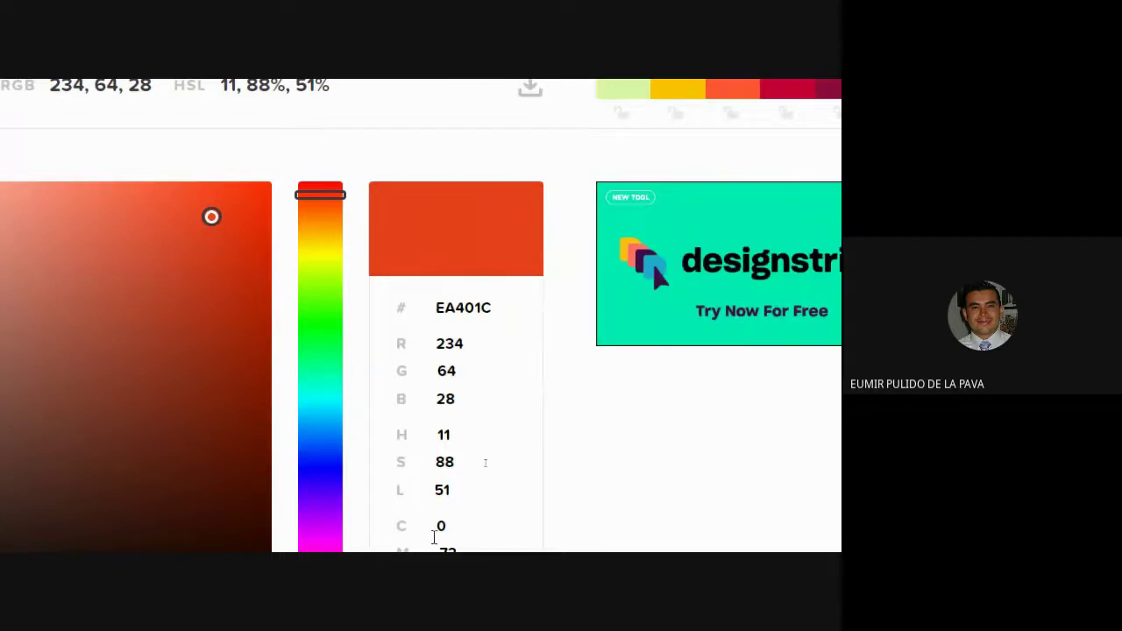
{"action": "scroll", "coordinate": [433, 538], "scroll_direction": "down", "scroll_amount": 1}
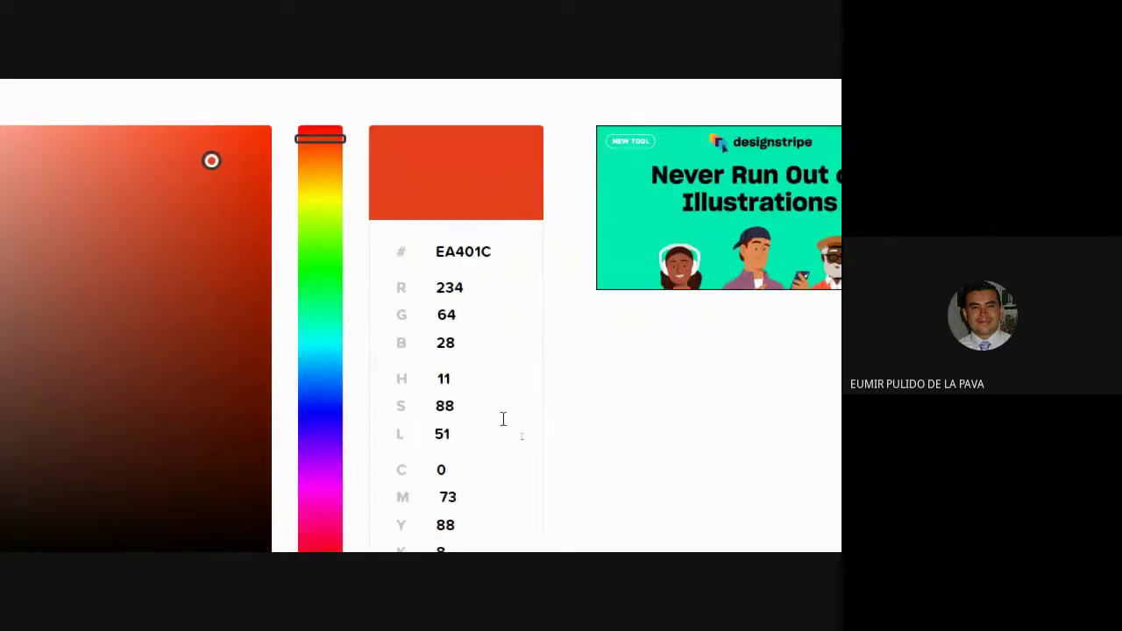
{"action": "scroll", "coordinate": [503, 419], "scroll_direction": "down", "scroll_amount": 1}
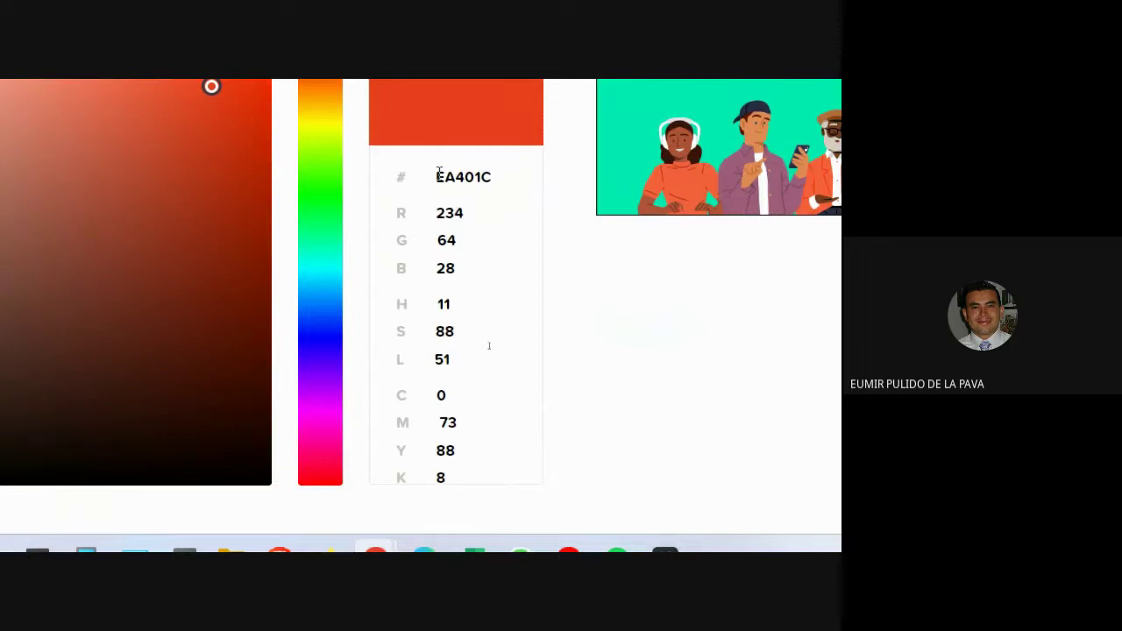
{"action": "left_click_drag", "start_coordinate": [437, 176], "coordinate": [496, 190]}
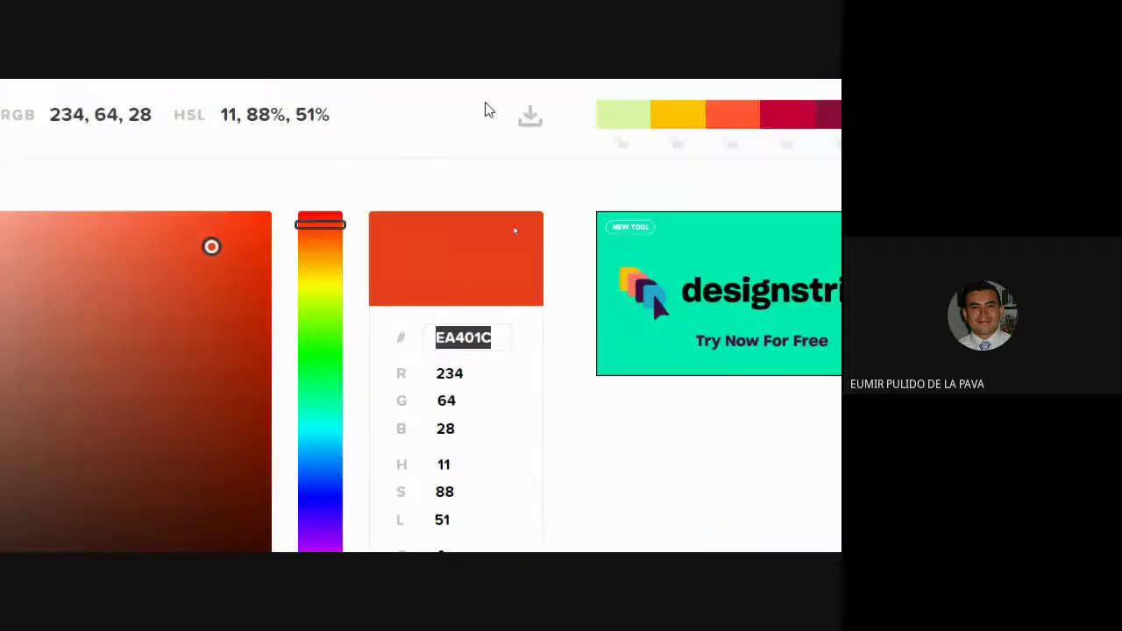
{"action": "left_click", "coordinate": [506, 438]}
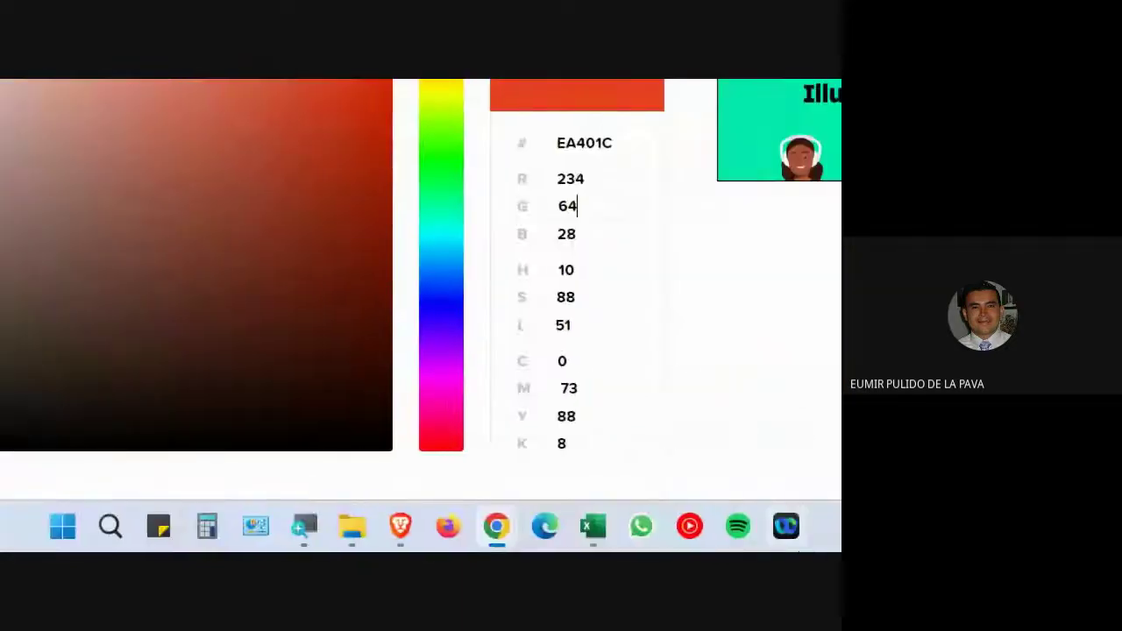
{"action": "key", "text": "alt+Tab"}
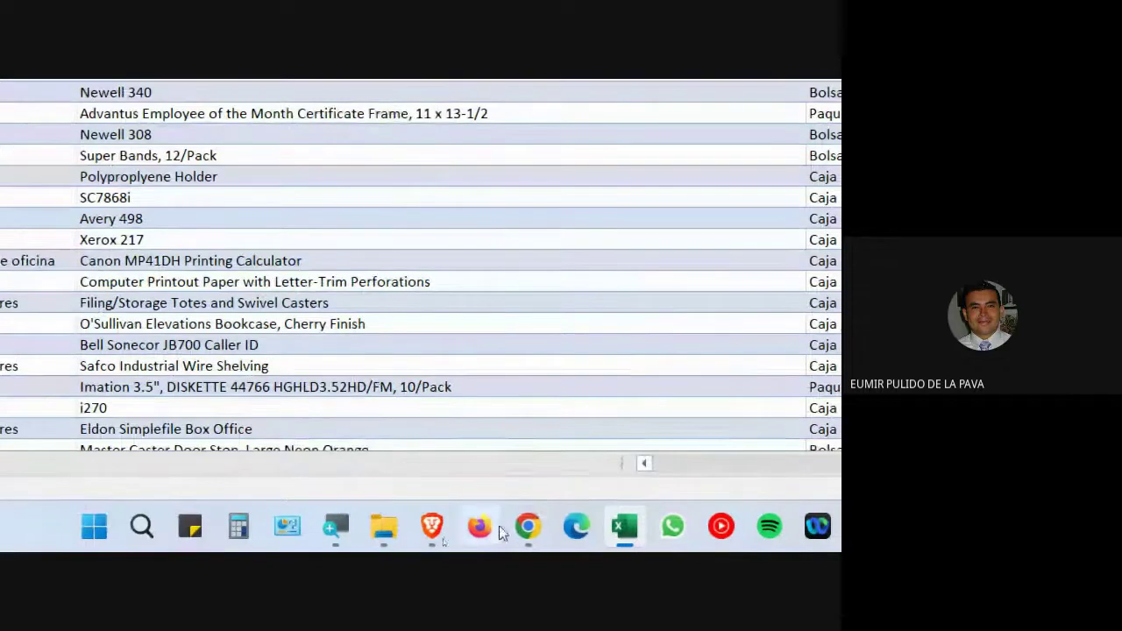
Step: Switch to Microsoft Edge, search Bing for "dashboard" and show the image results
{"action": "mouse_move", "coordinate": [521, 534]}
{"action": "left_click", "coordinate": [576, 526]}
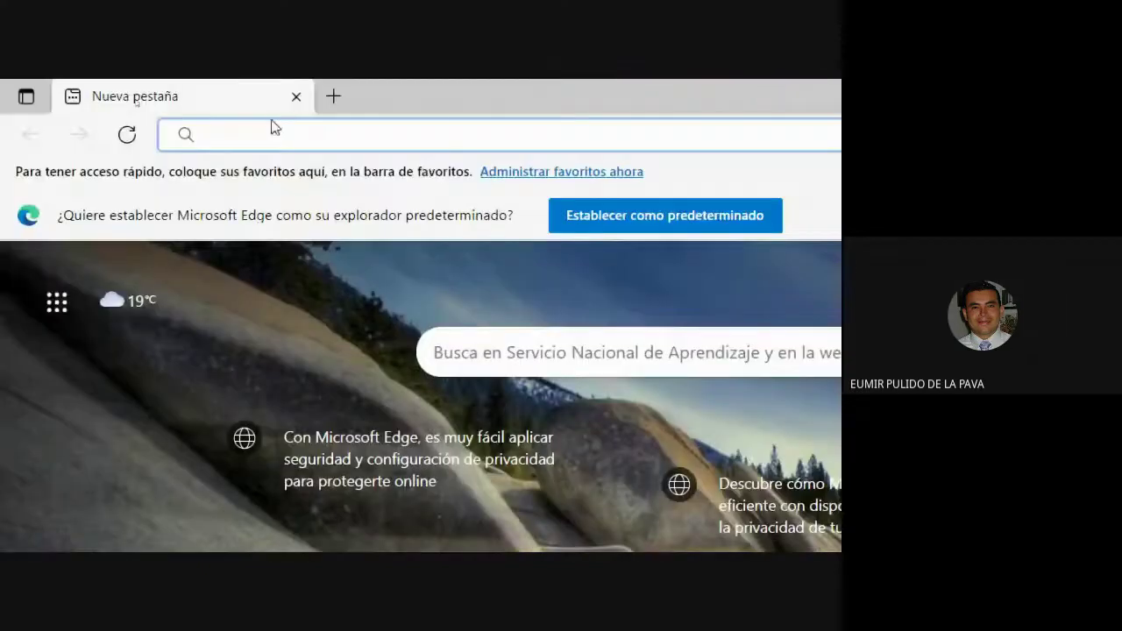
{"action": "left_click", "coordinate": [268, 134]}
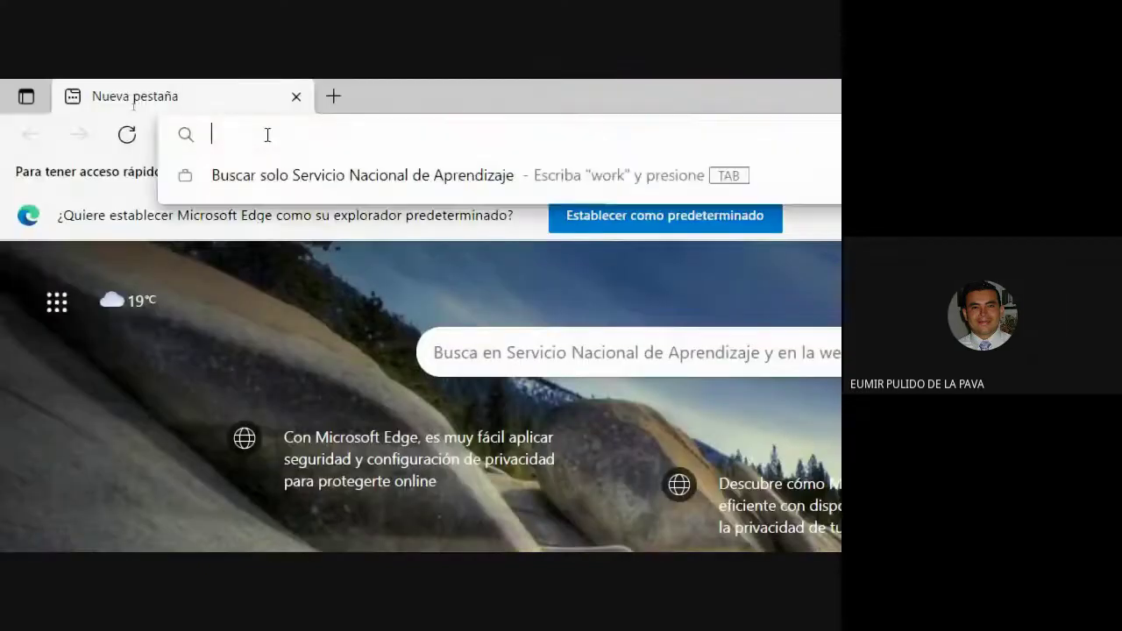
{"action": "type", "text": "DASHBOARD"}
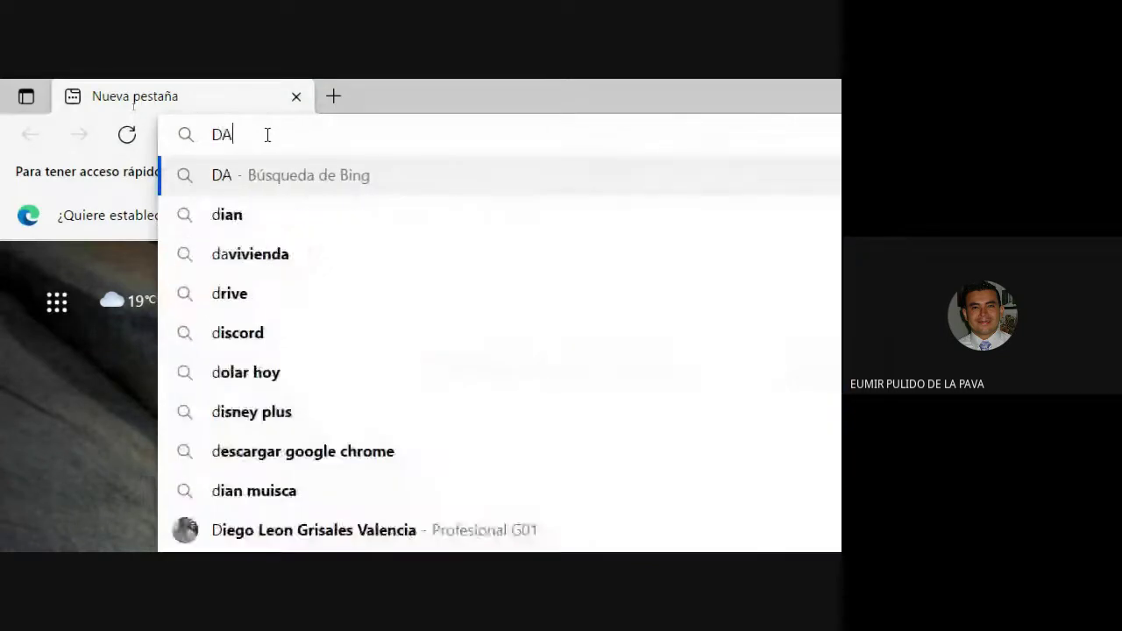
{"action": "key", "text": "Return"}
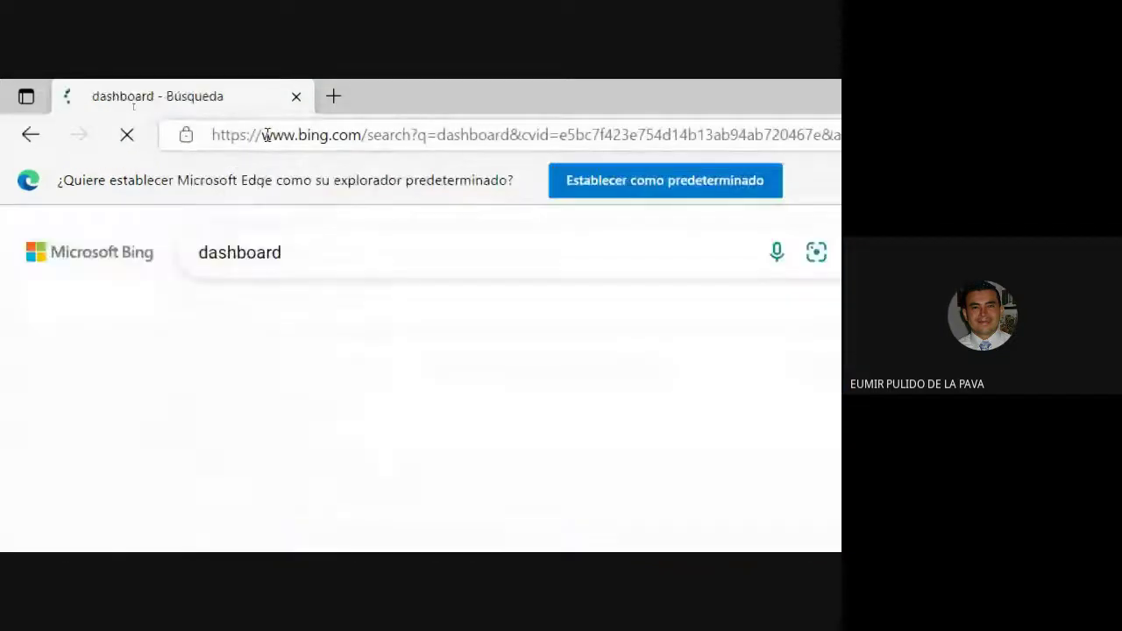
{"action": "scroll", "coordinate": [318, 310], "scroll_direction": "down", "scroll_amount": 2}
{"action": "scroll", "coordinate": [318, 529], "scroll_direction": "down", "scroll_amount": 1}
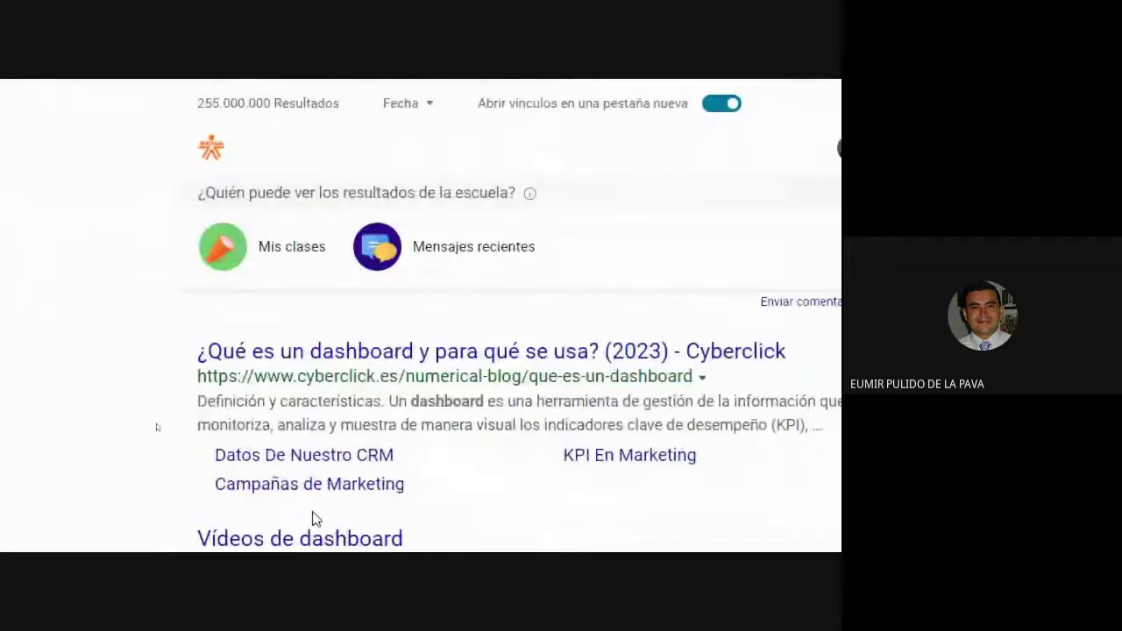
{"action": "scroll", "coordinate": [303, 479], "scroll_direction": "up", "scroll_amount": 2}
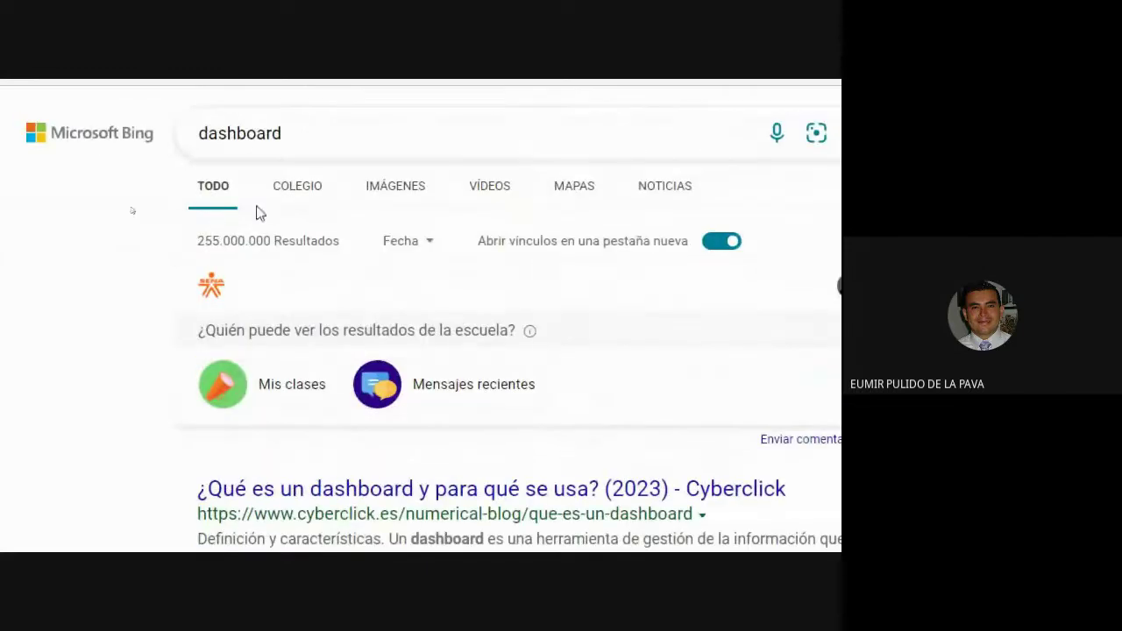
{"action": "scroll", "coordinate": [387, 527], "scroll_direction": "down", "scroll_amount": 1}
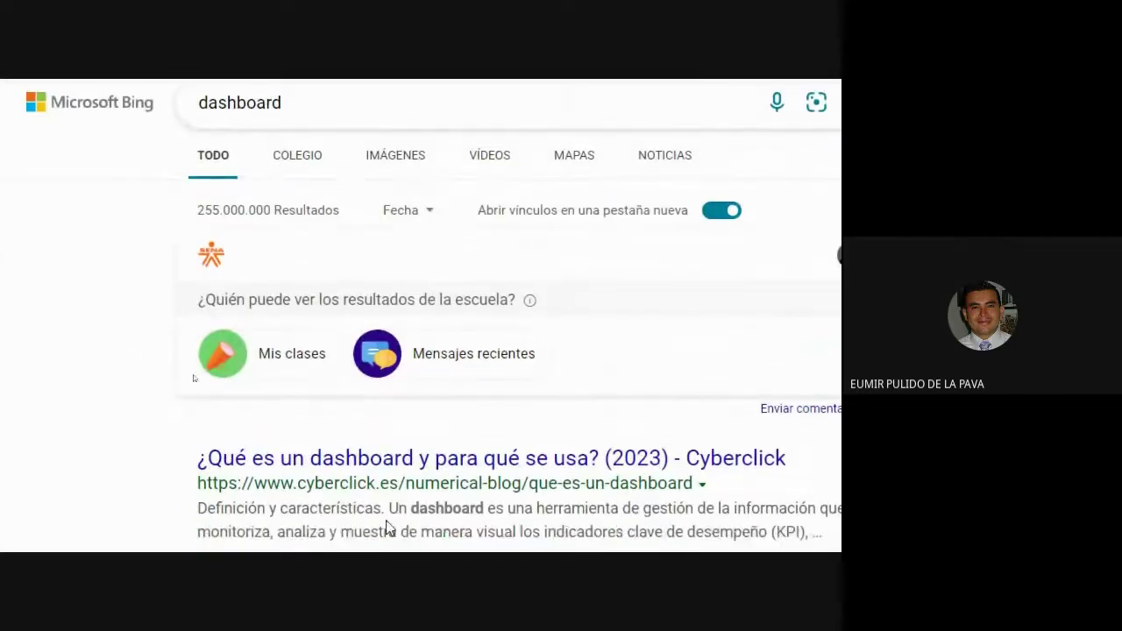
{"action": "left_click", "coordinate": [390, 166]}
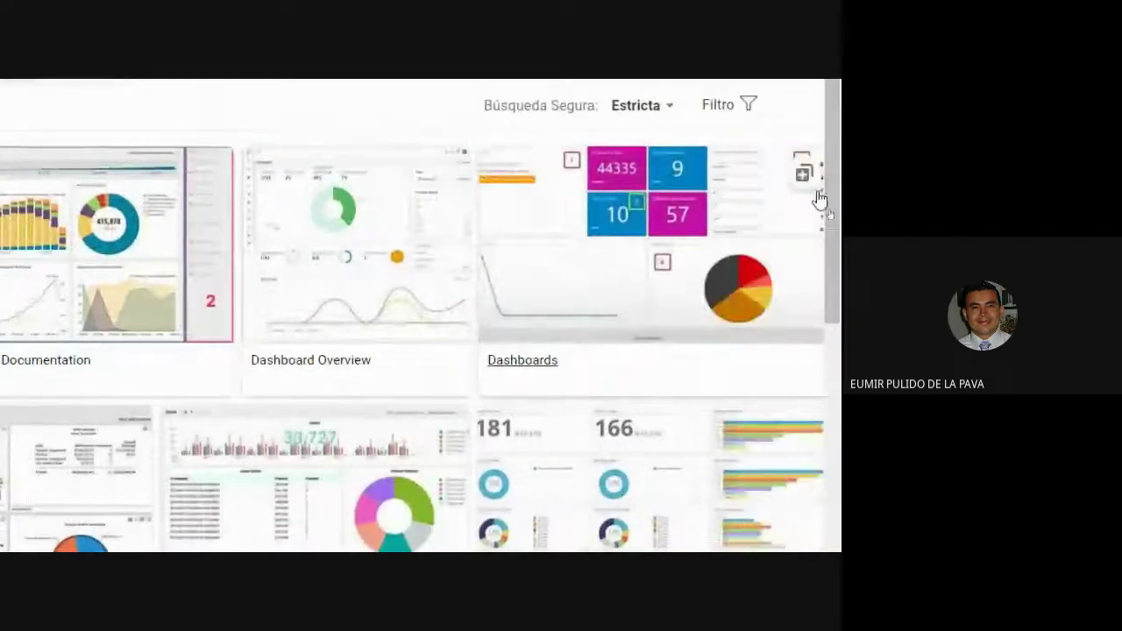
Step: Browse the dashboard images, comparing their layouts, chart types and colour schemes
{"action": "scroll", "coordinate": [819, 200], "scroll_direction": "down", "scroll_amount": 3}
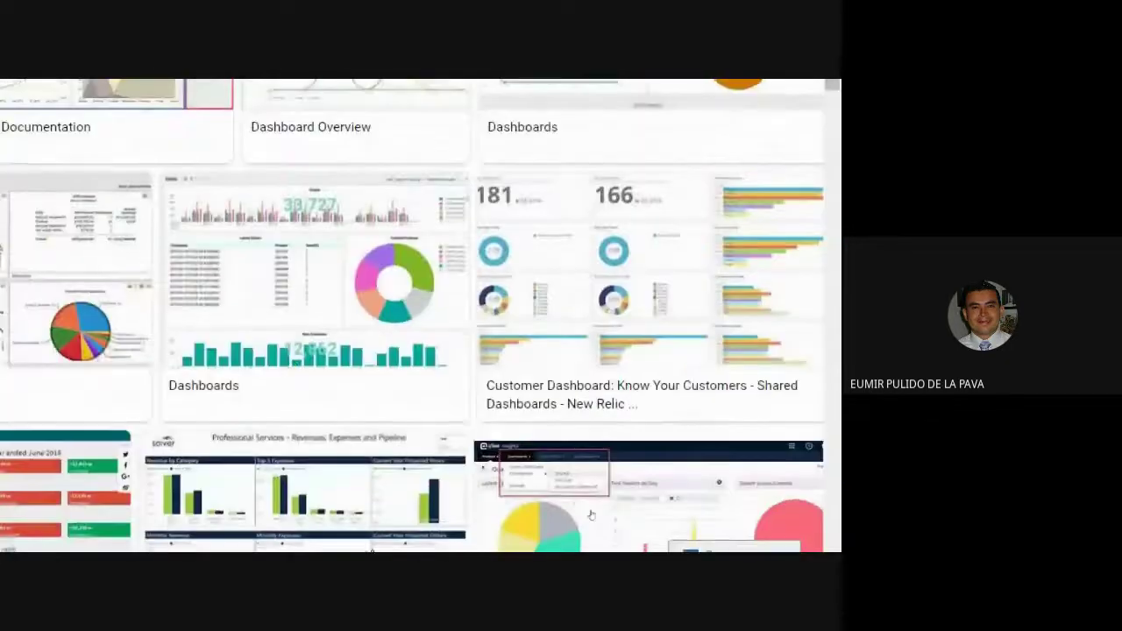
{"action": "scroll", "coordinate": [126, 278], "scroll_direction": "down", "scroll_amount": 3}
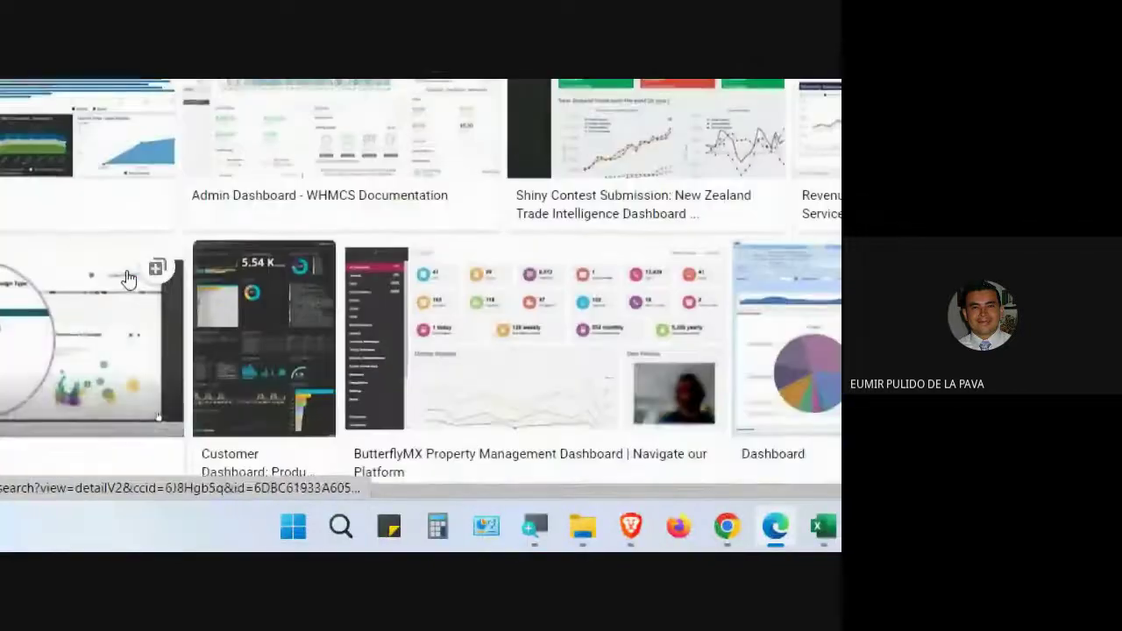
{"action": "scroll", "coordinate": [814, 218], "scroll_direction": "down", "scroll_amount": 5}
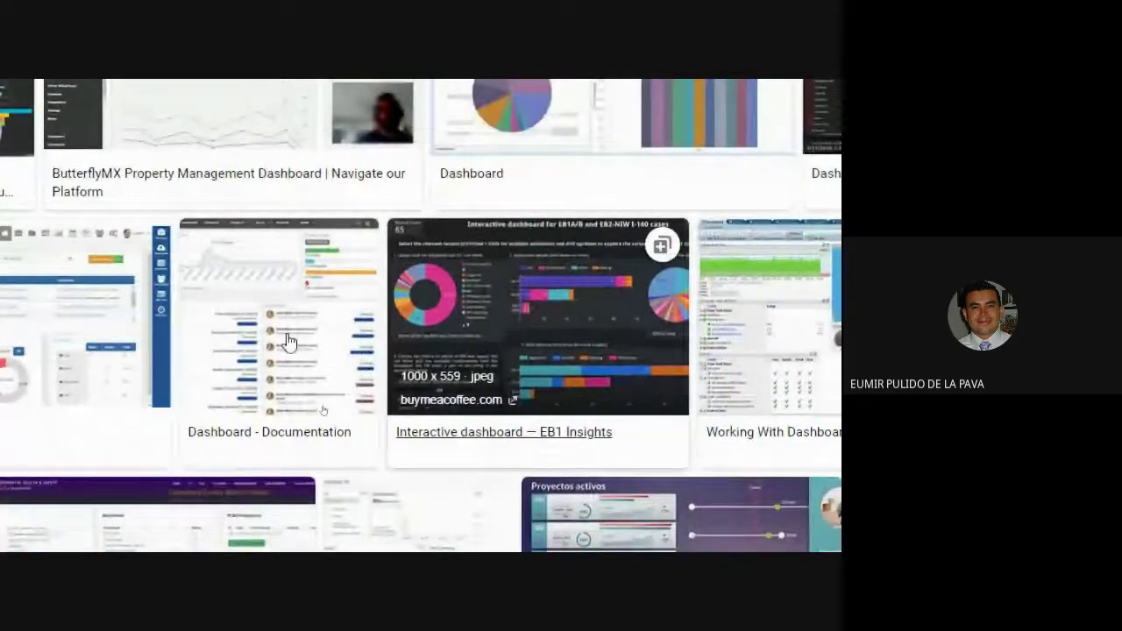
{"action": "scroll", "coordinate": [146, 403], "scroll_direction": "down", "scroll_amount": 3}
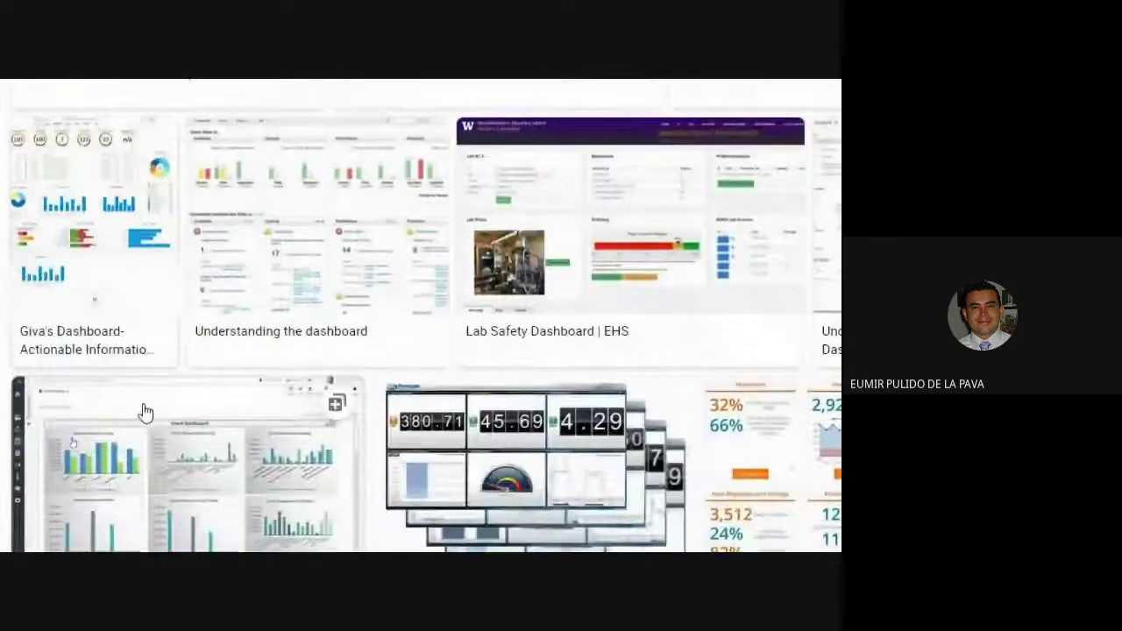
{"action": "scroll", "coordinate": [146, 412], "scroll_direction": "down", "scroll_amount": 3}
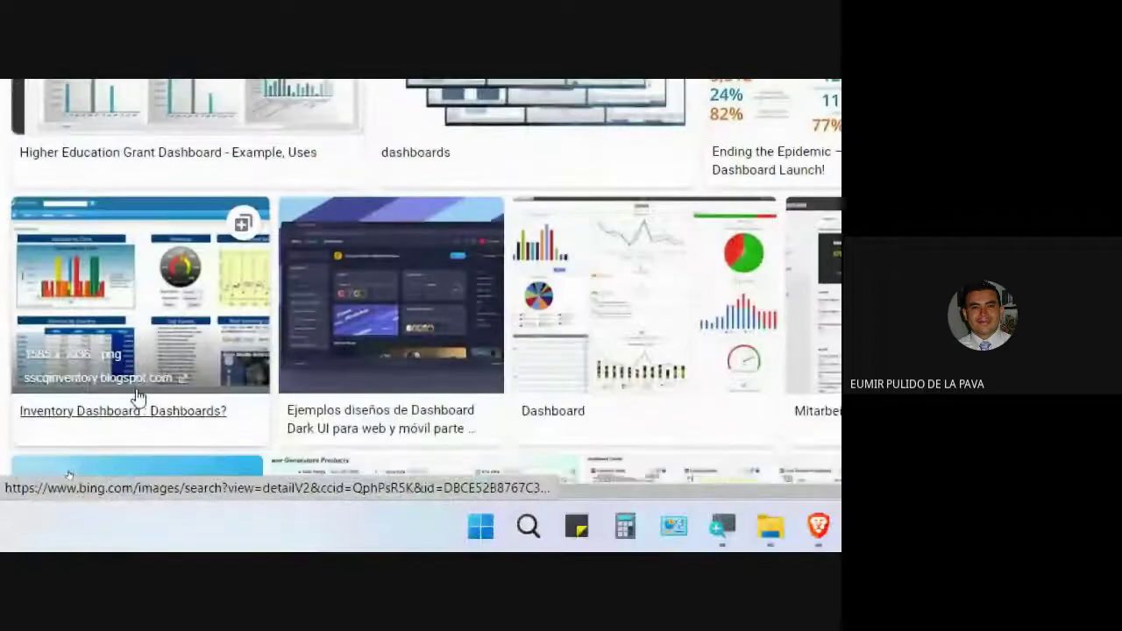
{"action": "scroll", "coordinate": [552, 306], "scroll_direction": "down", "scroll_amount": 1}
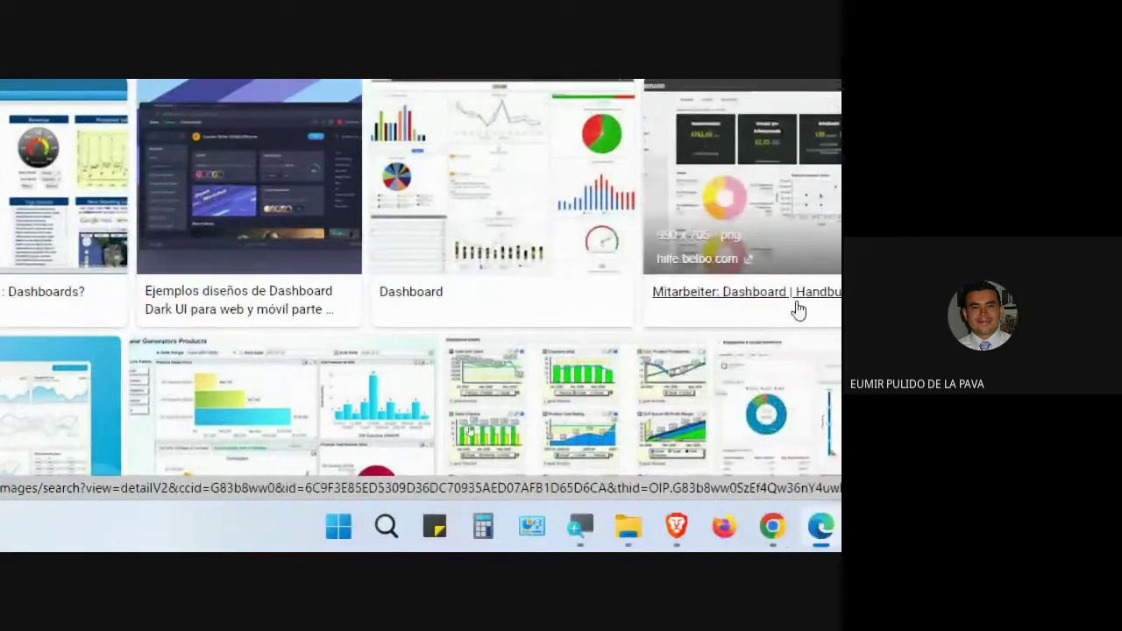
{"action": "scroll", "coordinate": [421, 395], "scroll_direction": "up", "scroll_amount": 3}
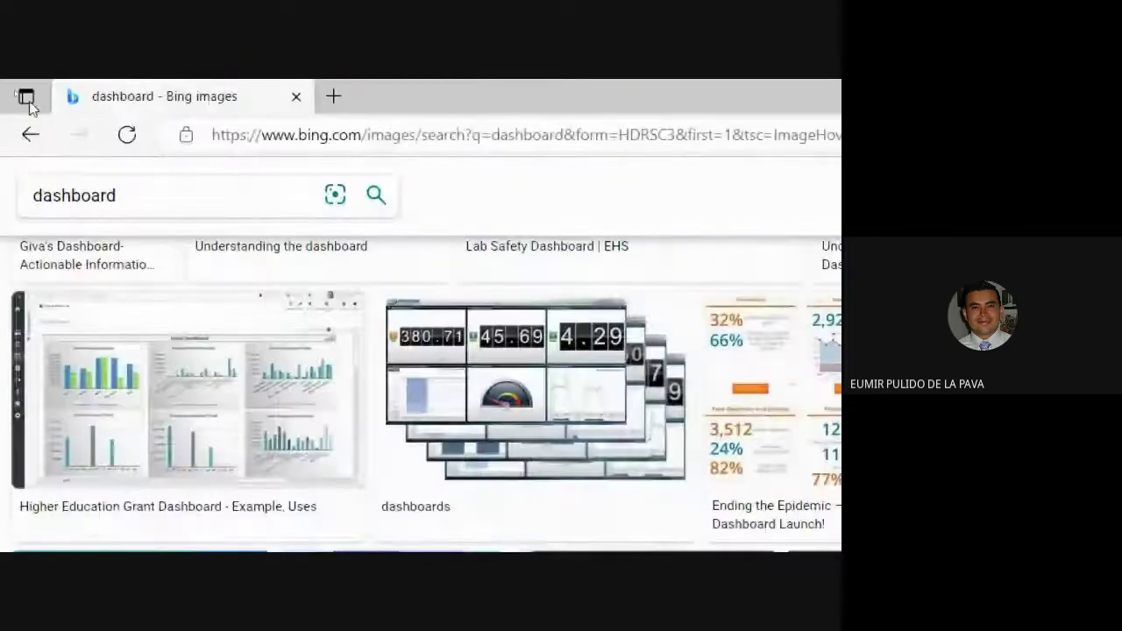
Step: Refine the image search to "dashboard EXCEL", view the "Capítulo 19: Creación de un Dashboard Impresionante en Excel" example, and browse the other results
{"action": "left_click", "coordinate": [84, 197]}
{"action": "type", "text": "EXCEL"}
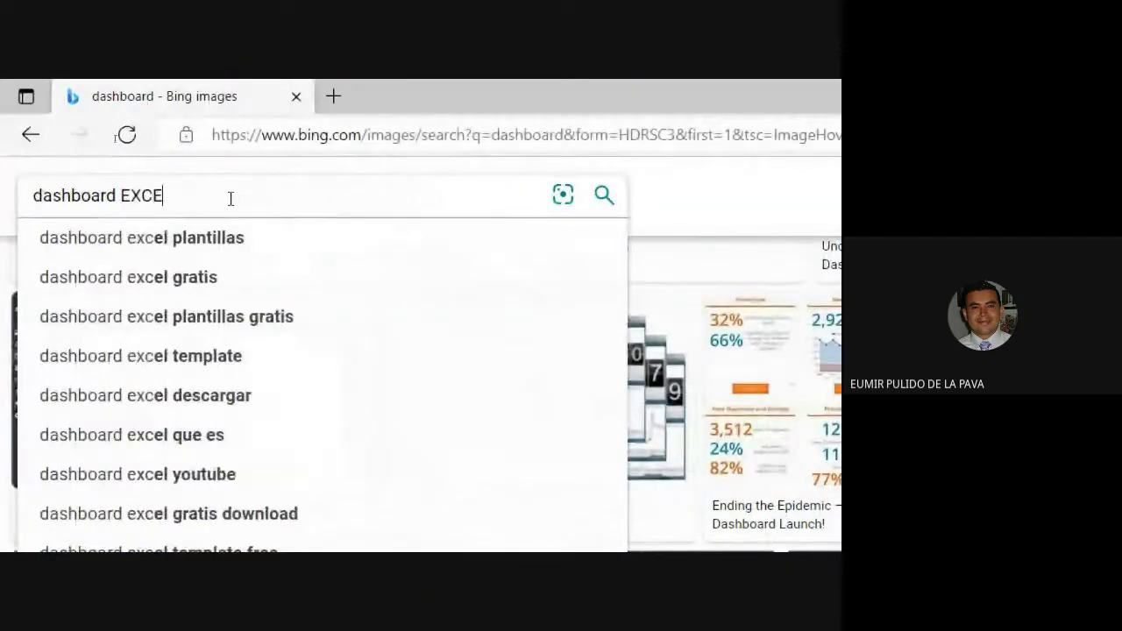
{"action": "key", "text": "Return"}
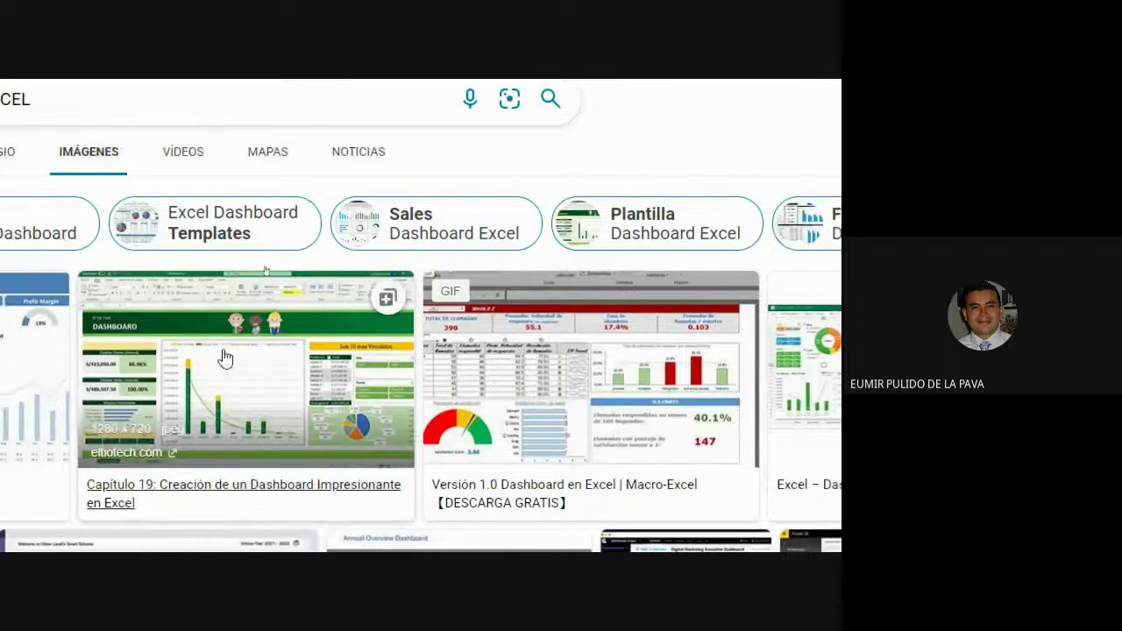
{"action": "left_click", "coordinate": [280, 371]}
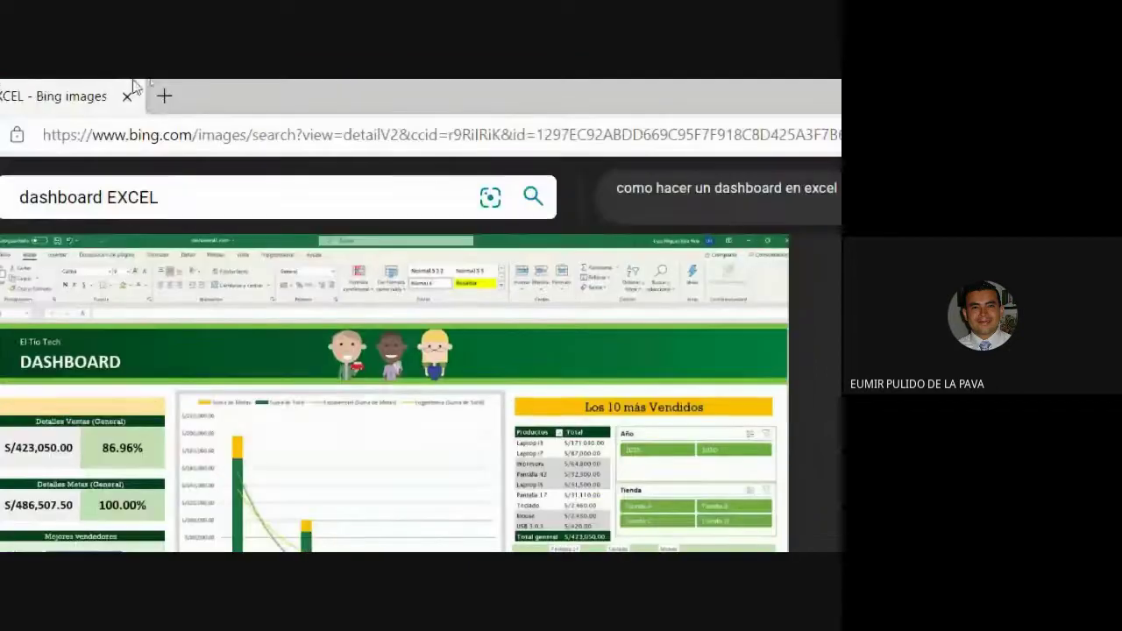
{"action": "left_click", "coordinate": [29, 134]}
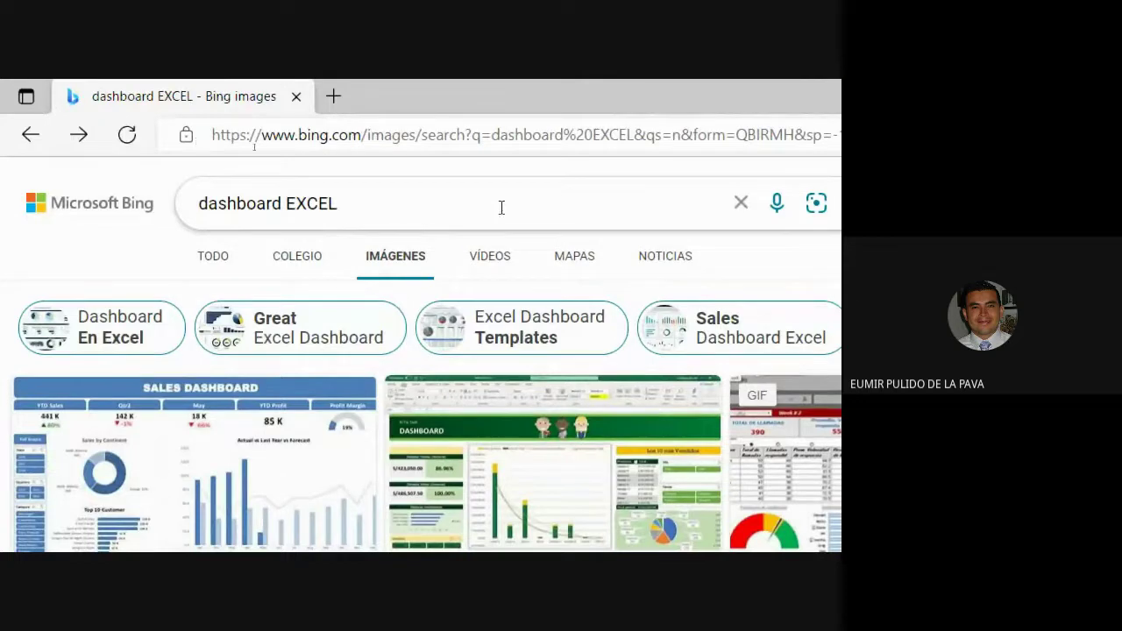
{"action": "scroll", "coordinate": [502, 207], "scroll_direction": "down", "scroll_amount": 5}
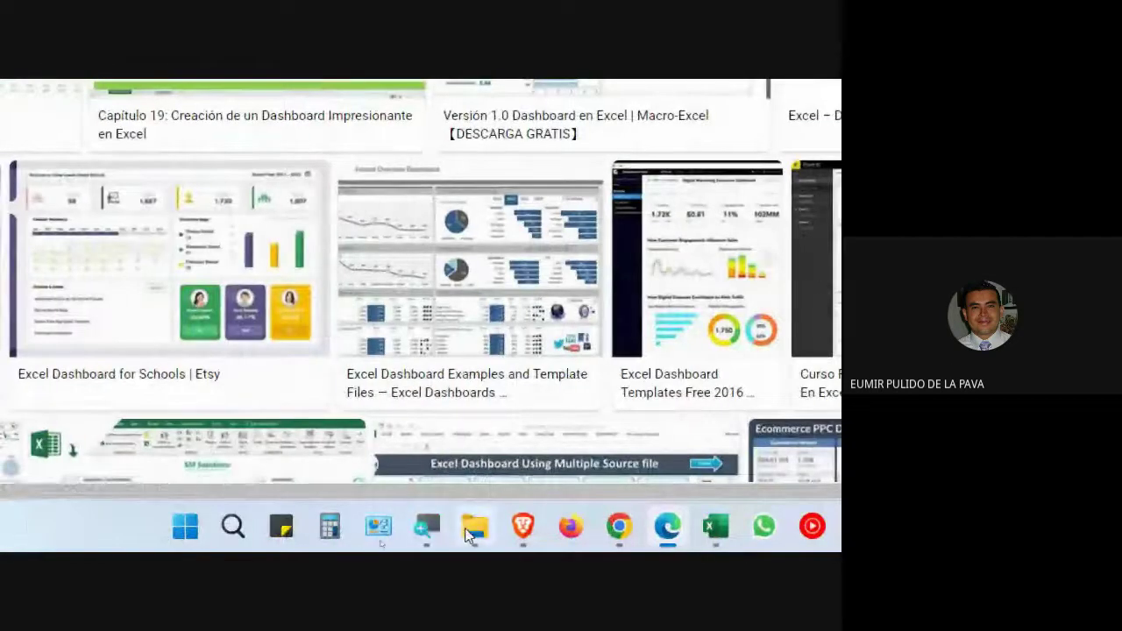
Step: Return to the Excel workbook and select the hexadecimal colour codes in W1:W6
{"action": "mouse_move", "coordinate": [193, 528]}
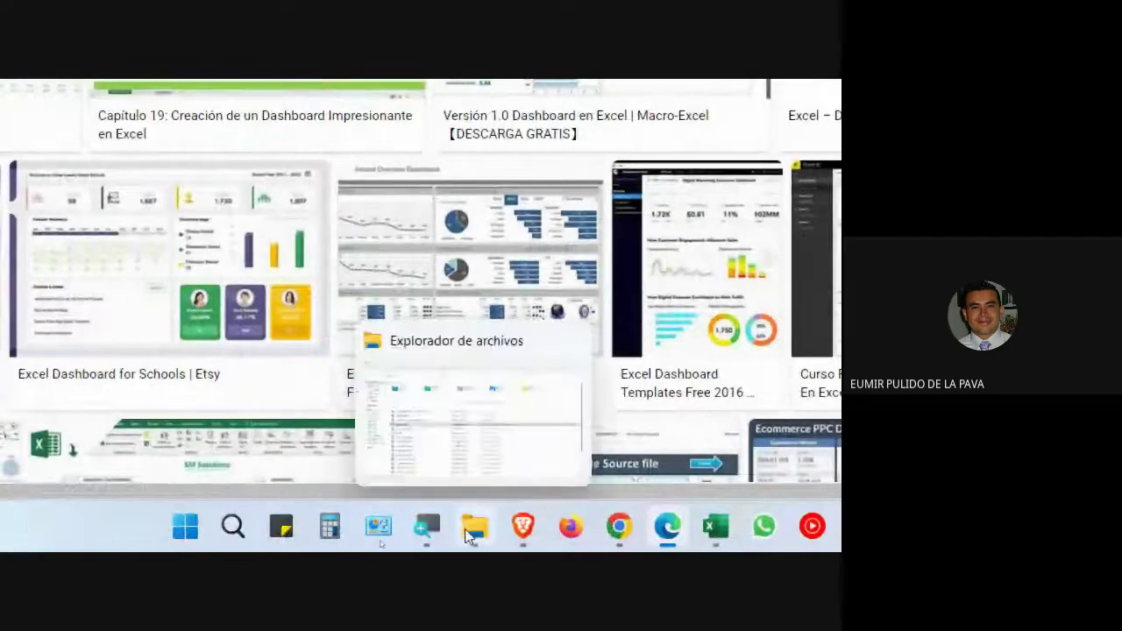
{"action": "mouse_move", "coordinate": [618, 538]}
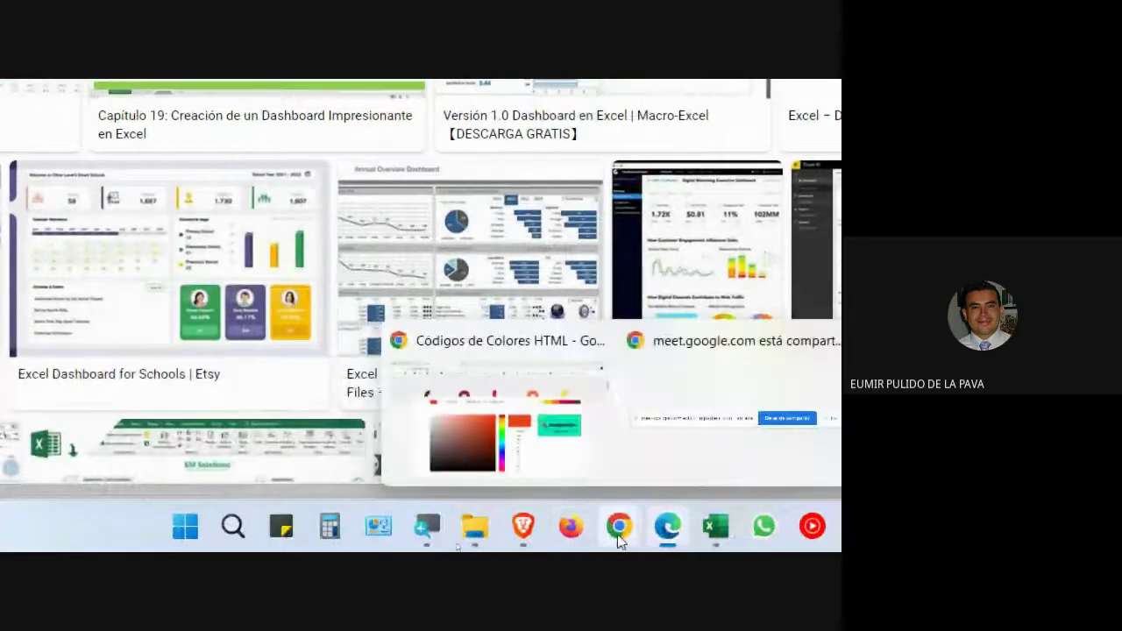
{"action": "left_click", "coordinate": [697, 529]}
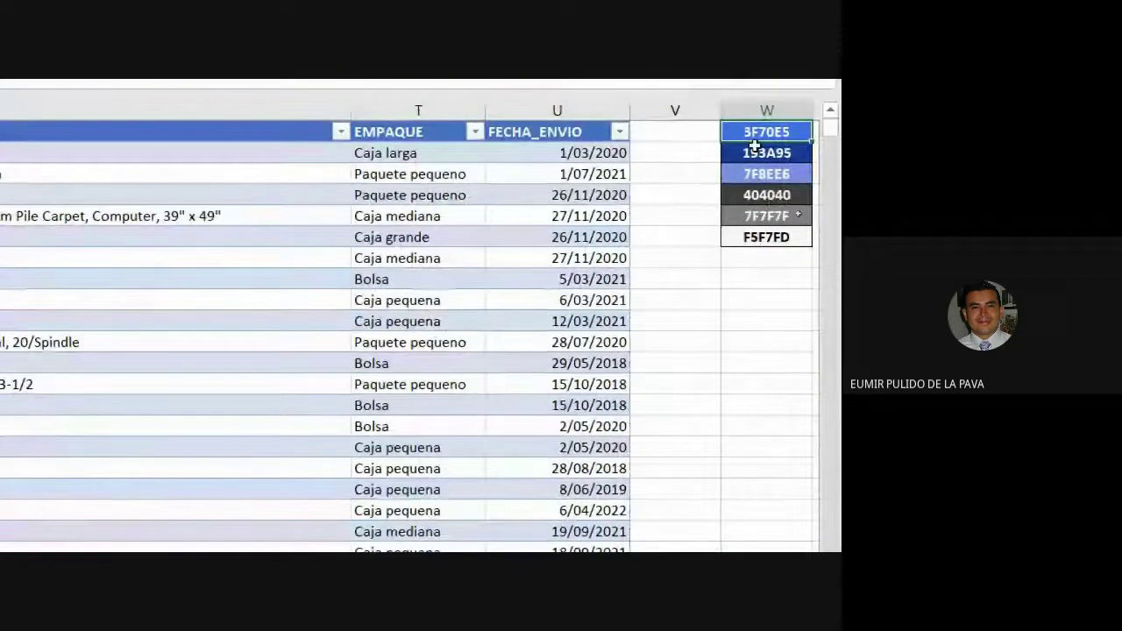
{"action": "left_click_drag", "start_coordinate": [756, 131], "coordinate": [764, 238]}
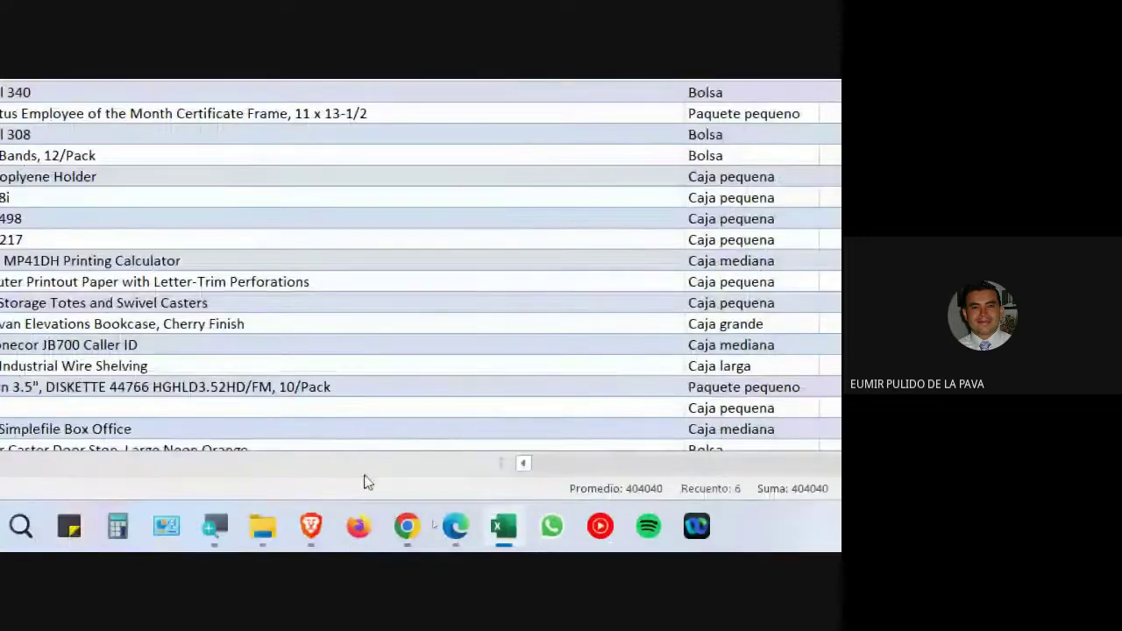
Step: Check the Google Meet call in Chrome, and return to Excel to reselect the colour palette in W1:W6
{"action": "mouse_move", "coordinate": [408, 517]}
{"action": "left_click", "coordinate": [347, 456]}
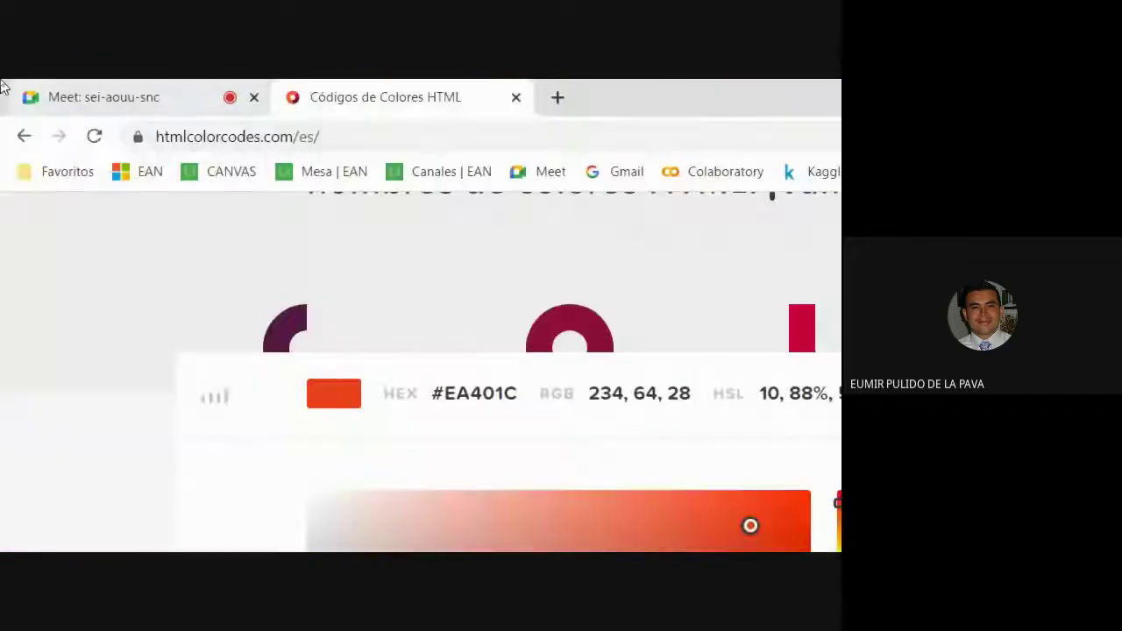
{"action": "left_click", "coordinate": [93, 101]}
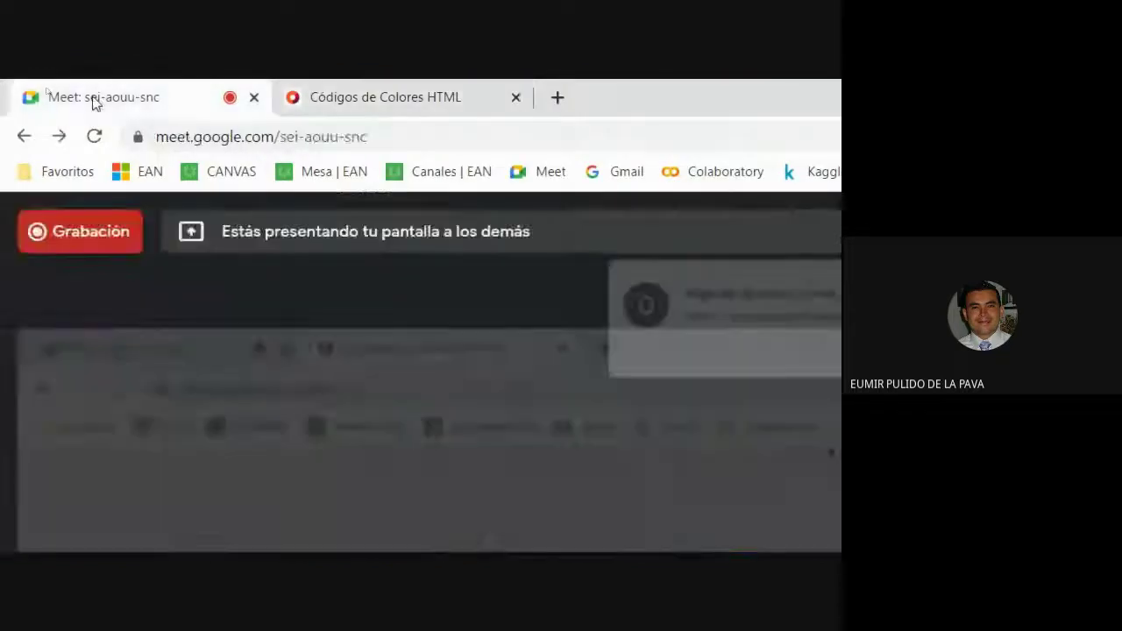
{"action": "left_click", "coordinate": [787, 322]}
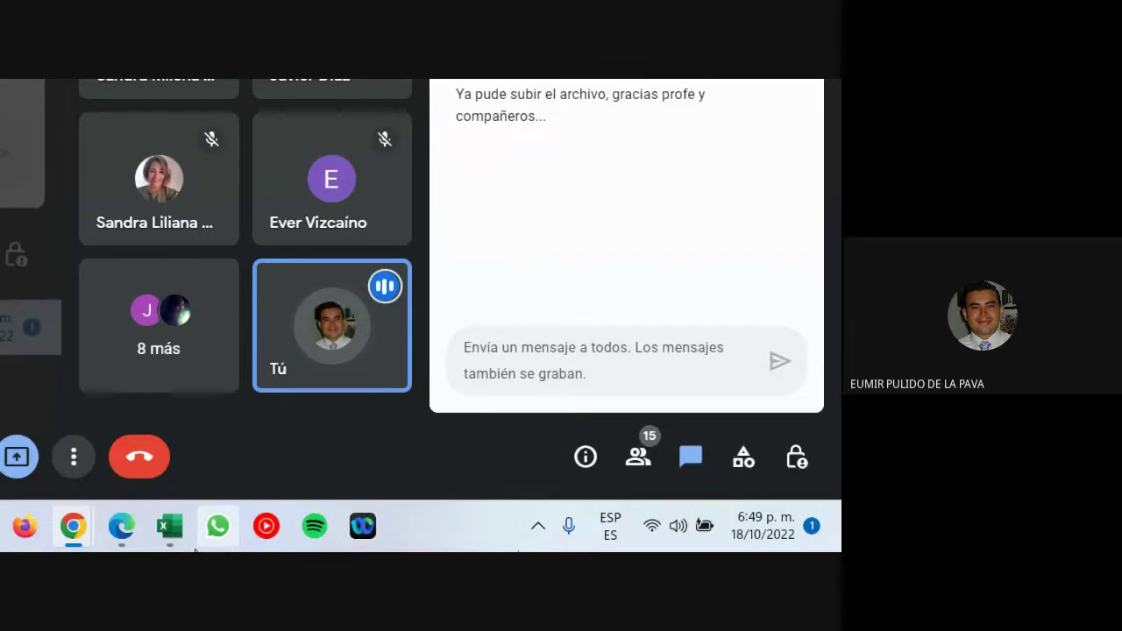
{"action": "left_click", "coordinate": [169, 526]}
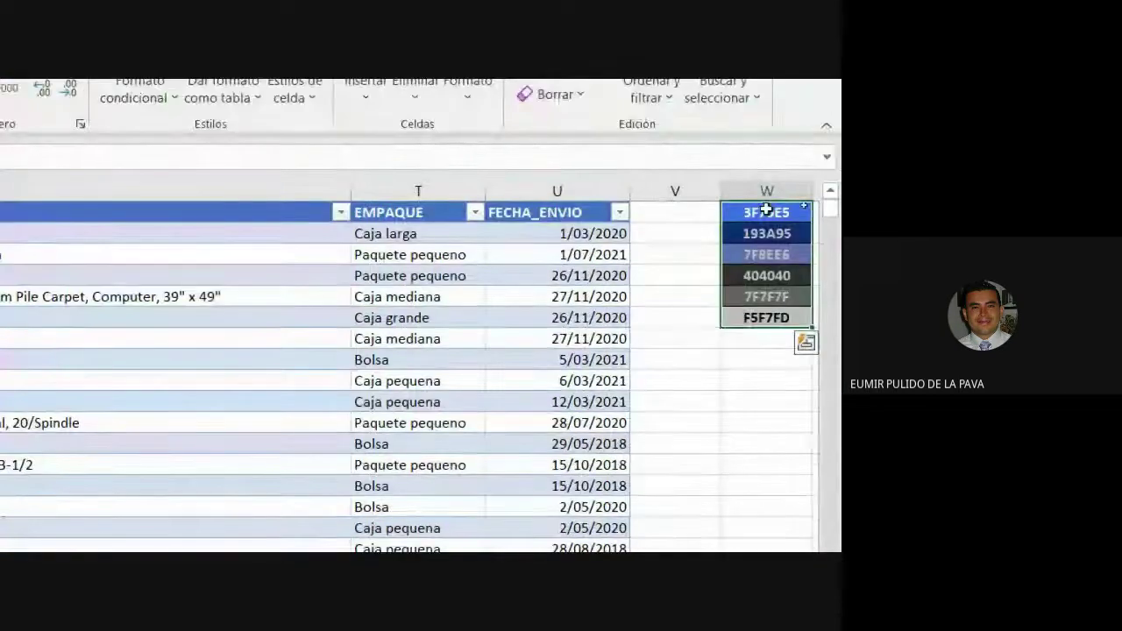
{"action": "left_click_drag", "start_coordinate": [768, 213], "coordinate": [771, 317]}
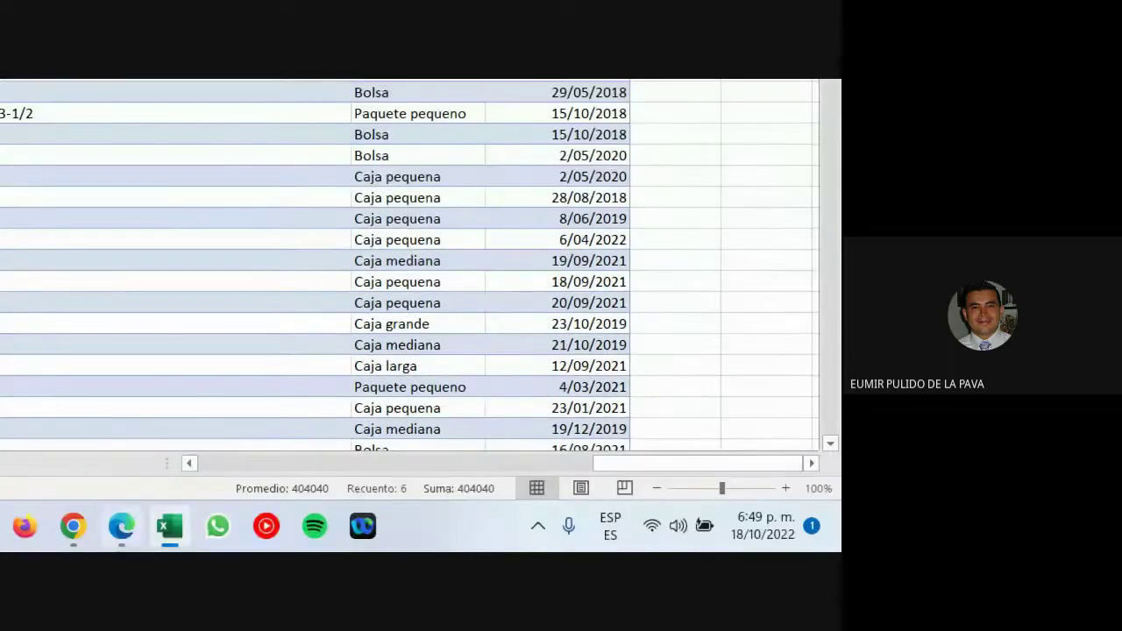
Step: Switch to Microsoft Edge, view the "Excel Dashboards Essential Updates" example and other enlarged images, and return to the image results
{"action": "mouse_move", "coordinate": [121, 525]}
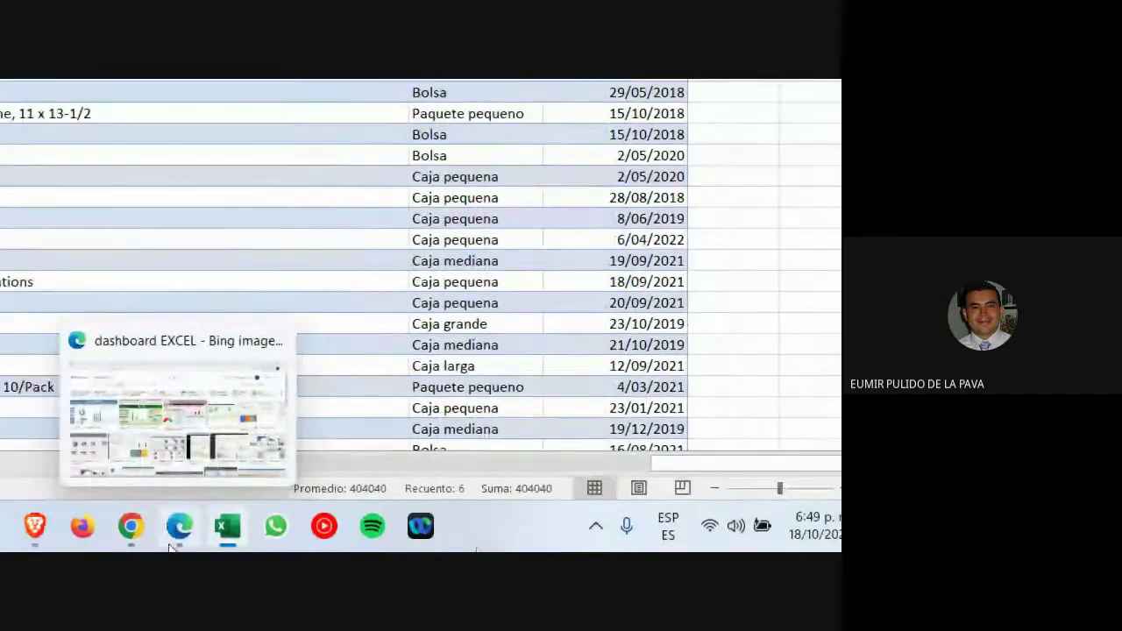
{"action": "left_click", "coordinate": [122, 407]}
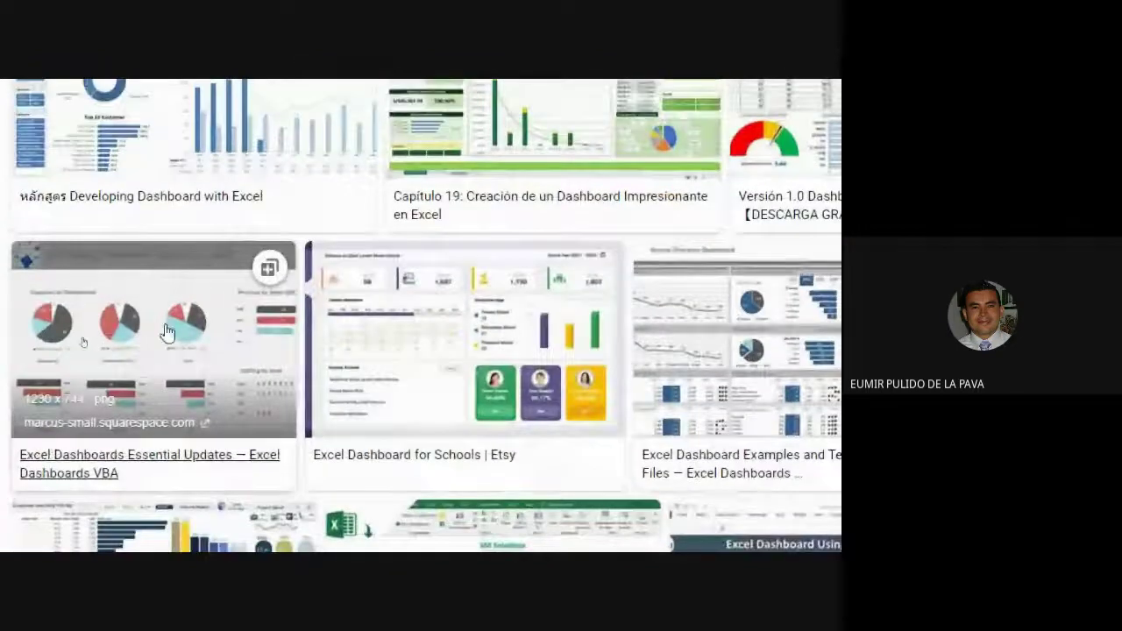
{"action": "left_click", "coordinate": [166, 333]}
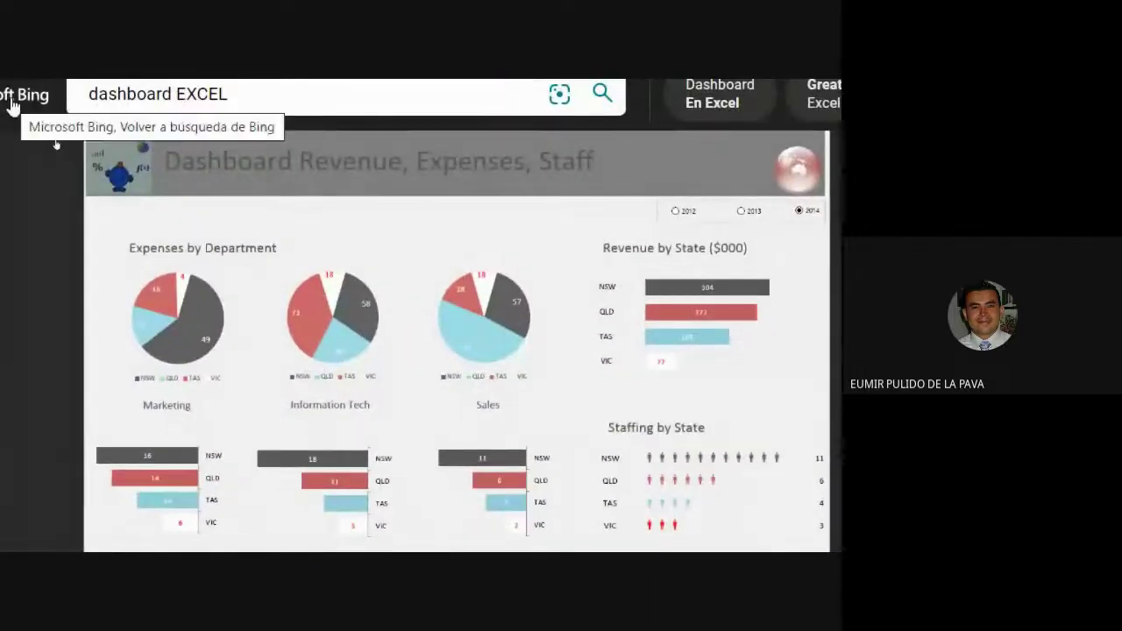
{"action": "key", "text": "Left"}
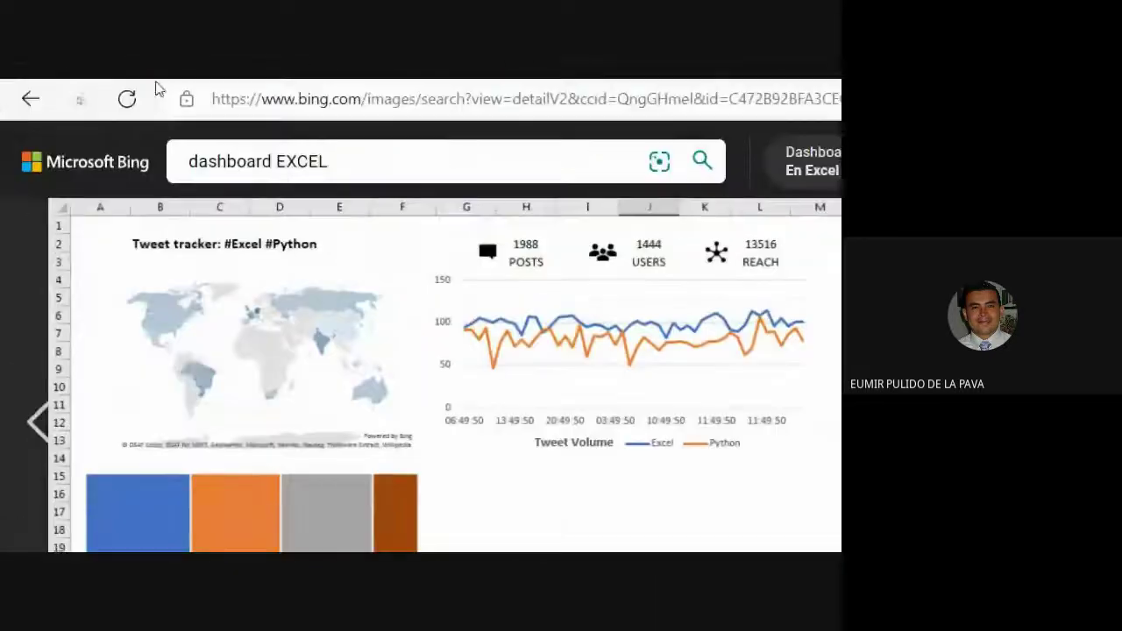
{"action": "left_click", "coordinate": [30, 103]}
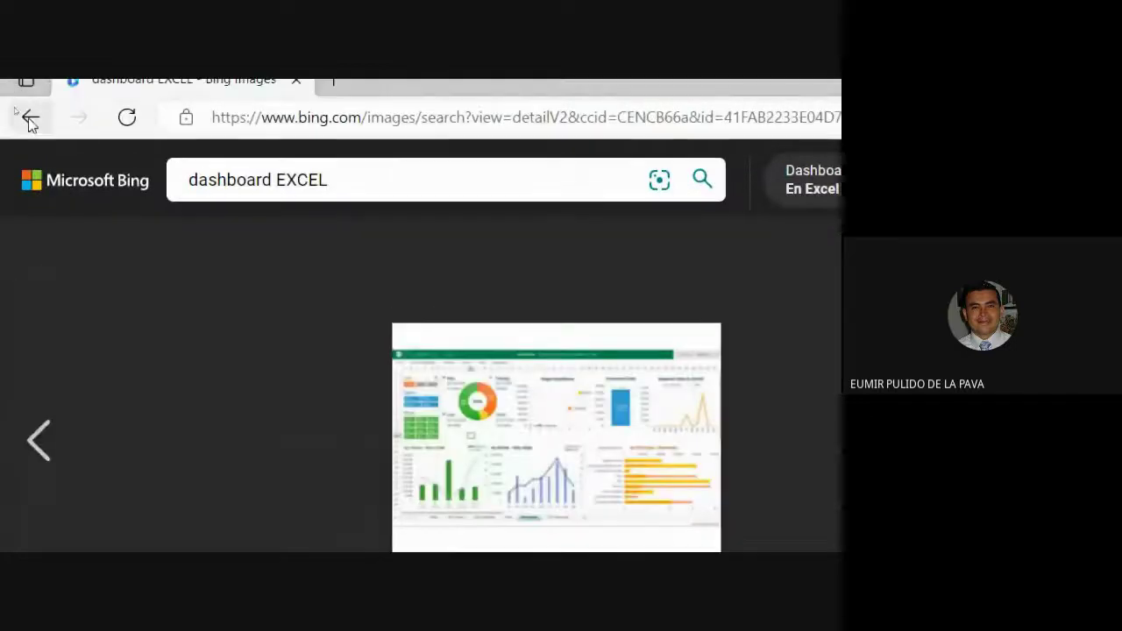
{"action": "left_click", "coordinate": [31, 102]}
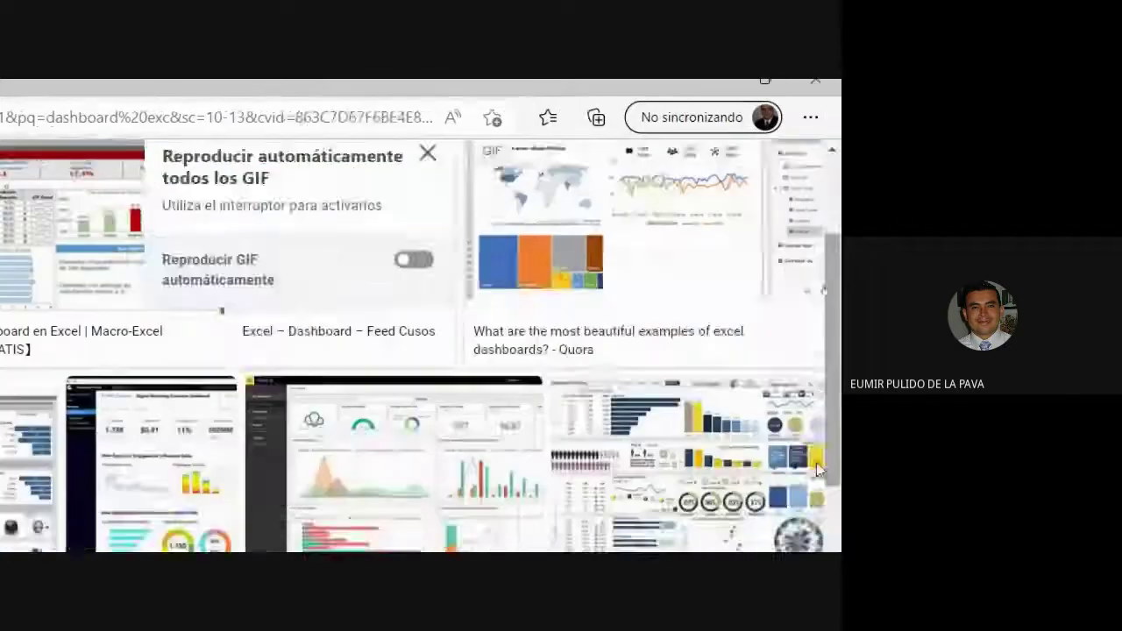
Step: View the Ecommerce PPC Dashboard and Corporate Summary examples enlarged, and return to the image results
{"action": "scroll", "coordinate": [706, 476], "scroll_direction": "down", "scroll_amount": 5}
{"action": "scroll", "coordinate": [350, 351], "scroll_direction": "up", "scroll_amount": 2}
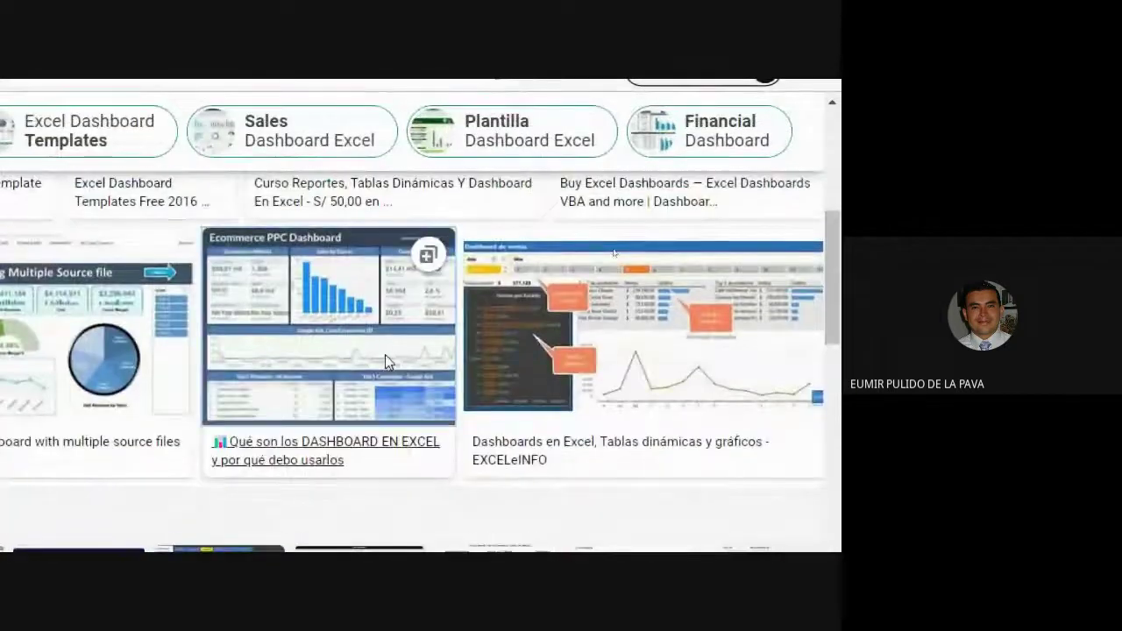
{"action": "left_click", "coordinate": [384, 355]}
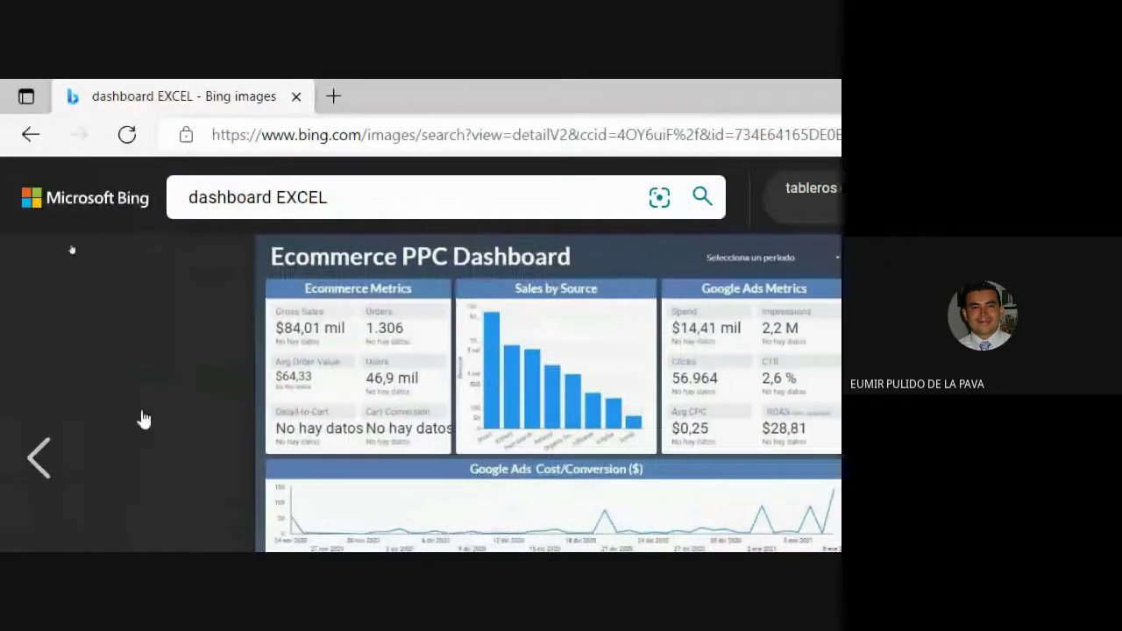
{"action": "left_click", "coordinate": [144, 419]}
{"action": "left_click", "coordinate": [75, 288]}
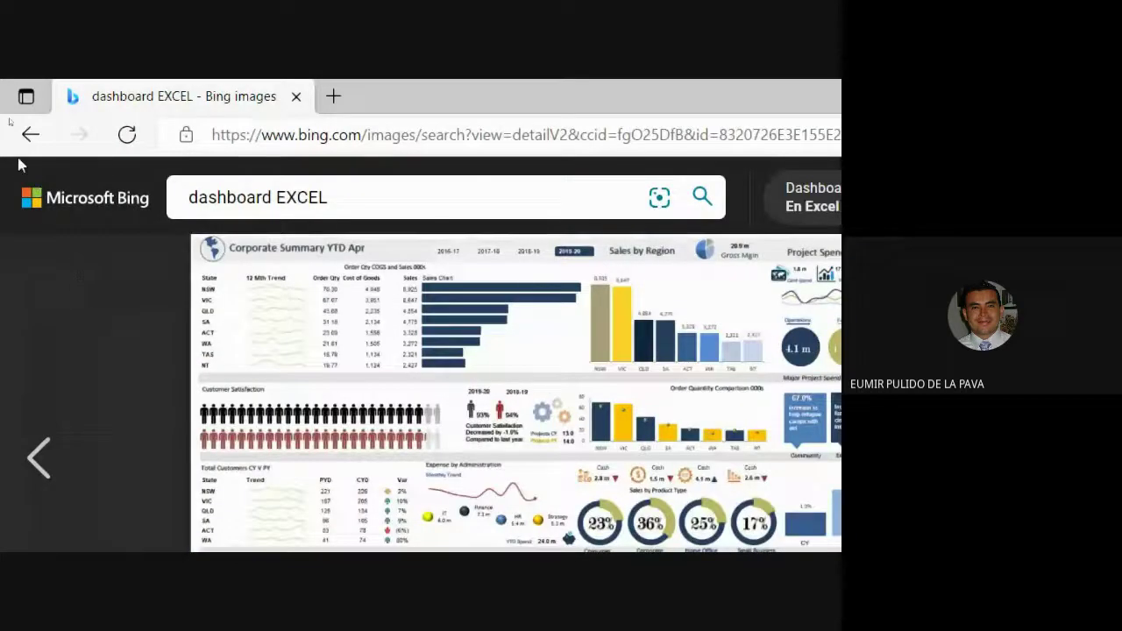
{"action": "key", "text": "Escape"}
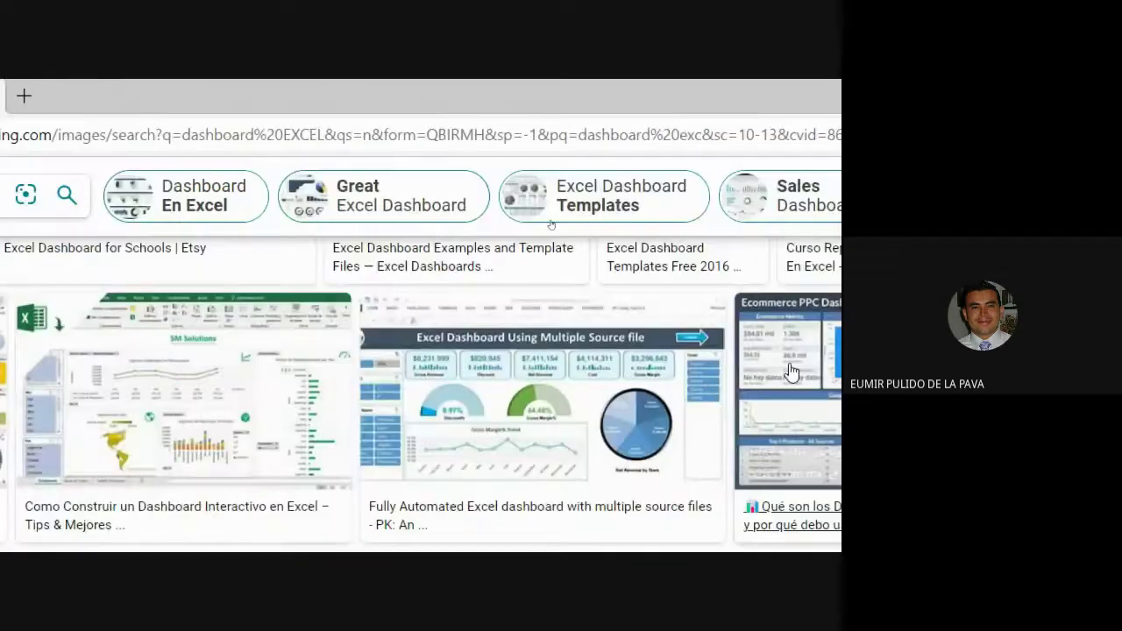
Step: Browse more of the Excel dashboard images, view the "Dashboard Contable" example enlarged, and go back to the results
{"action": "scroll", "coordinate": [792, 373], "scroll_direction": "down", "scroll_amount": 5}
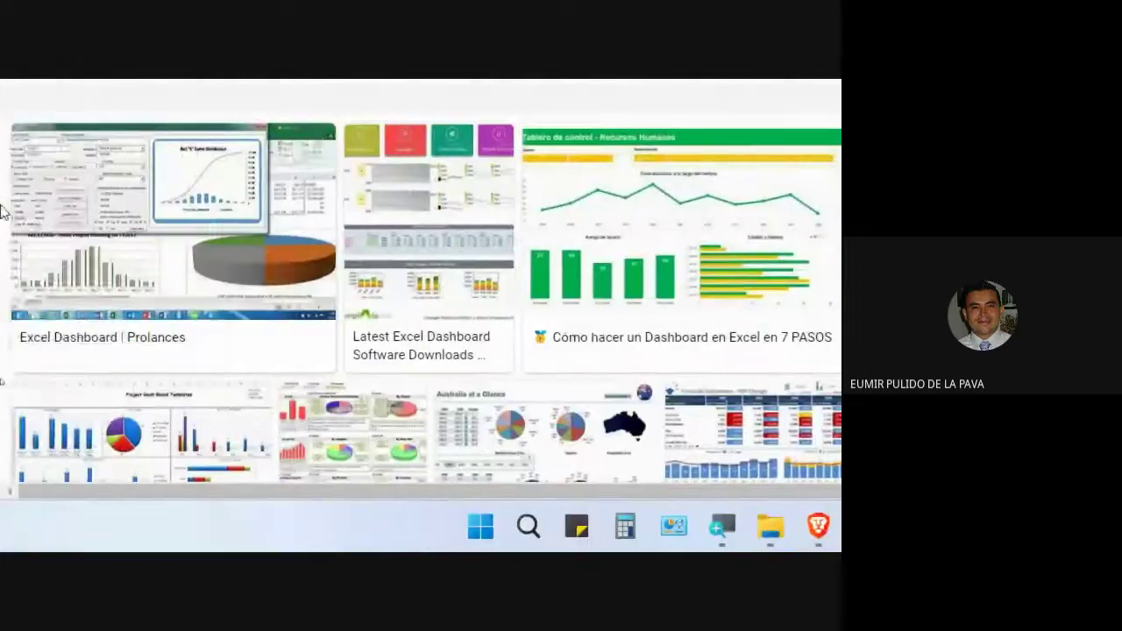
{"action": "scroll", "coordinate": [18, 350], "scroll_direction": "down", "scroll_amount": 3}
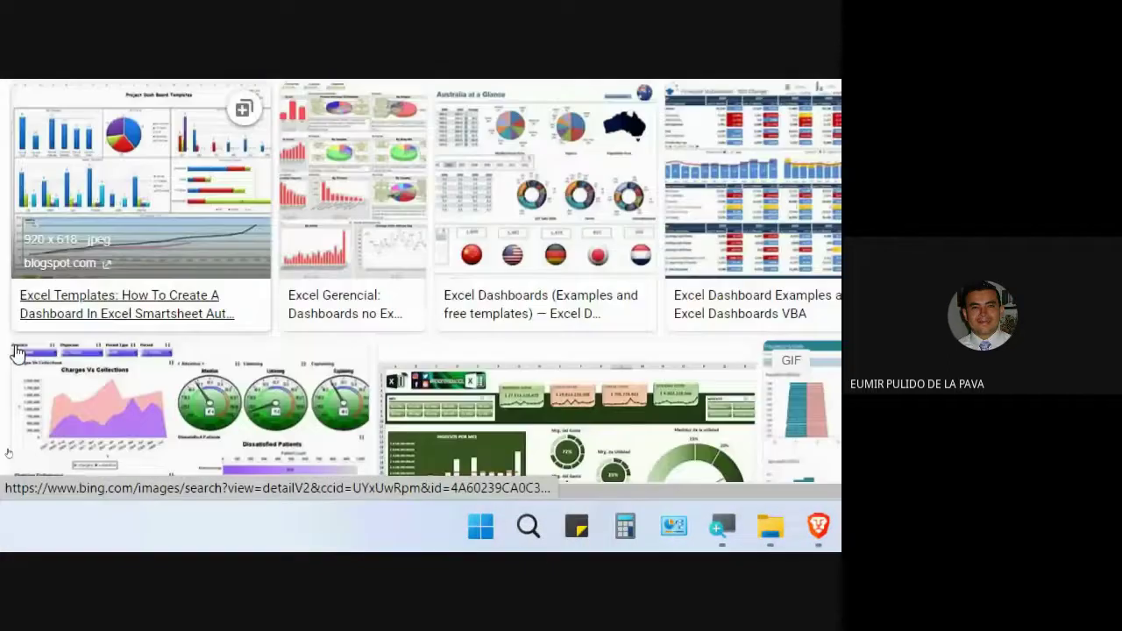
{"action": "scroll", "coordinate": [17, 350], "scroll_direction": "down", "scroll_amount": 6}
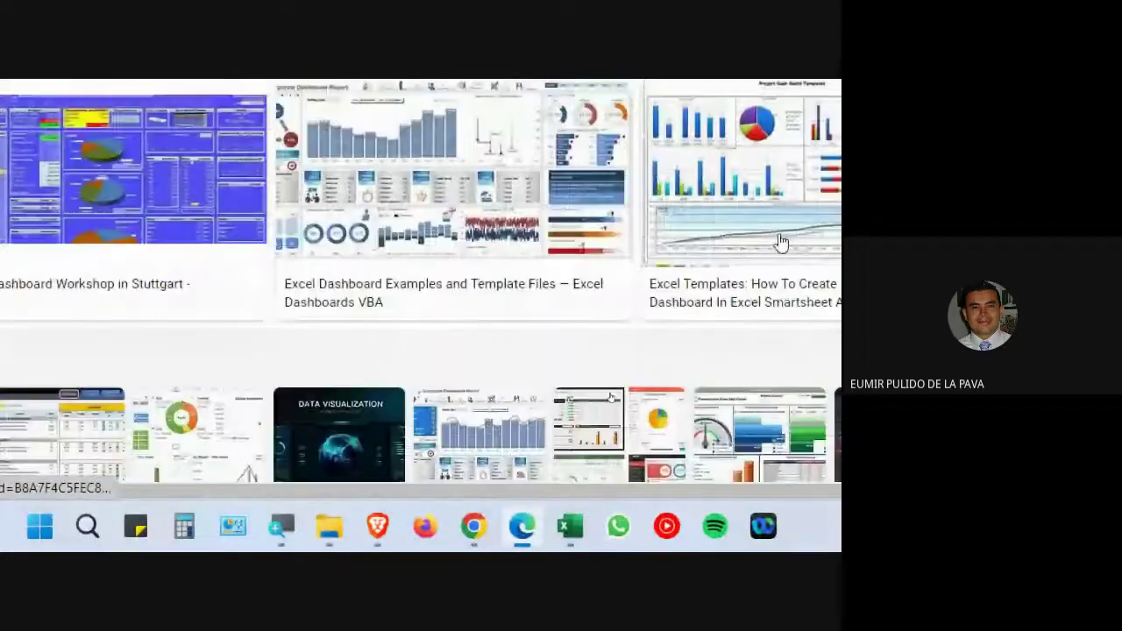
{"action": "scroll", "coordinate": [780, 242], "scroll_direction": "down", "scroll_amount": 5}
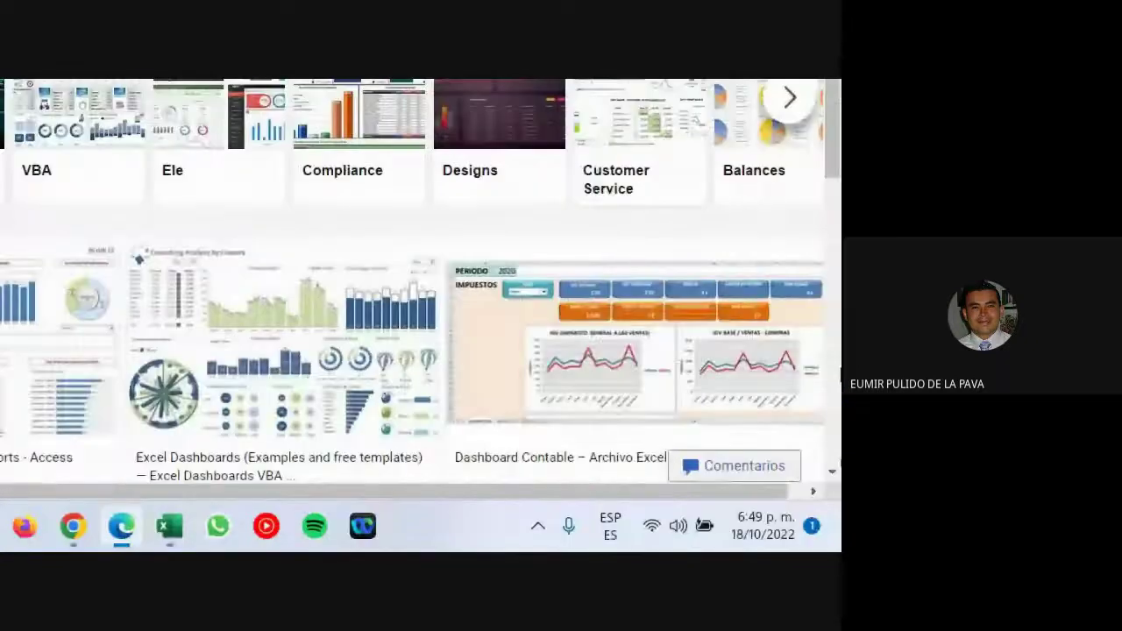
{"action": "left_click", "coordinate": [631, 351]}
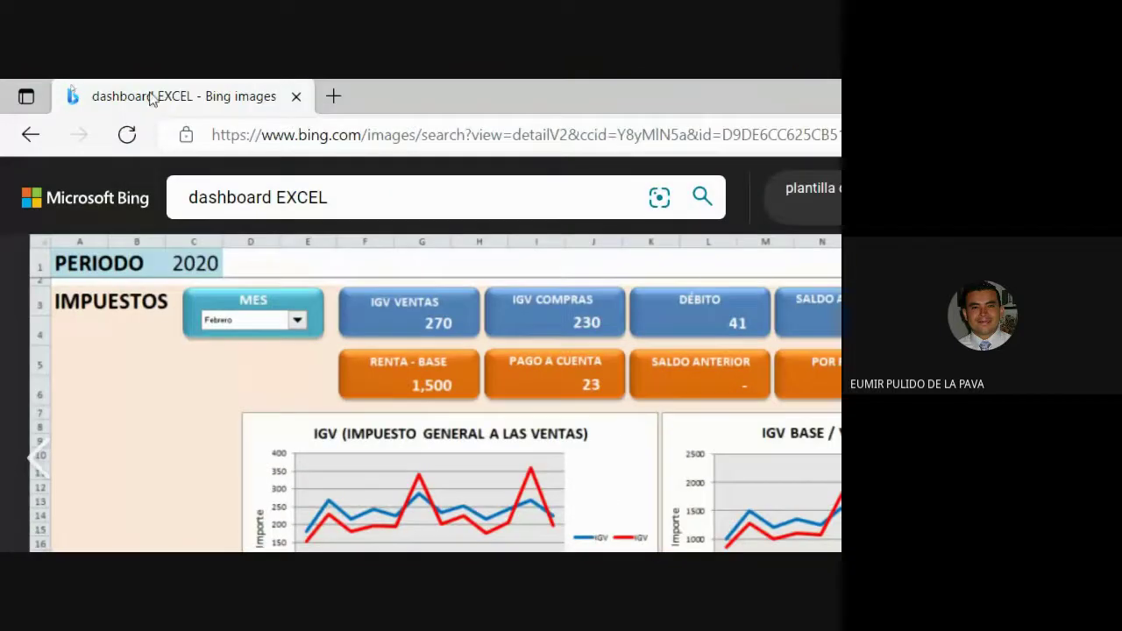
{"action": "left_click", "coordinate": [35, 135]}
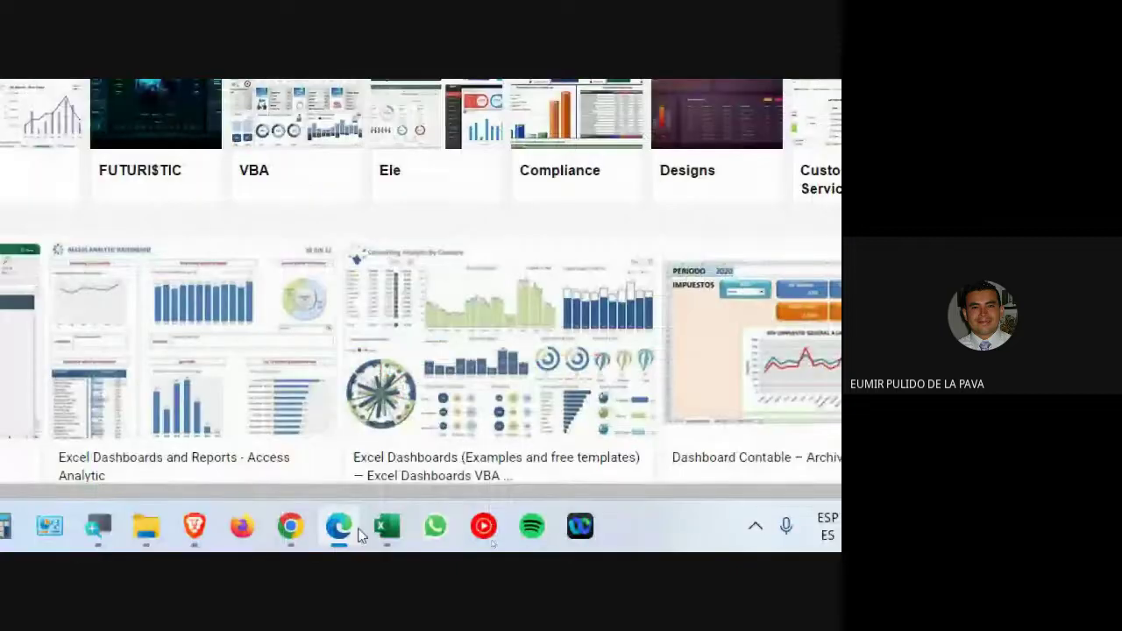
Step: Return to the Excel workbook and add a new worksheet named TD after the DATOS sheet
{"action": "left_click", "coordinate": [387, 526]}
{"action": "left_click", "coordinate": [386, 526]}
{"action": "left_click", "coordinate": [386, 526]}
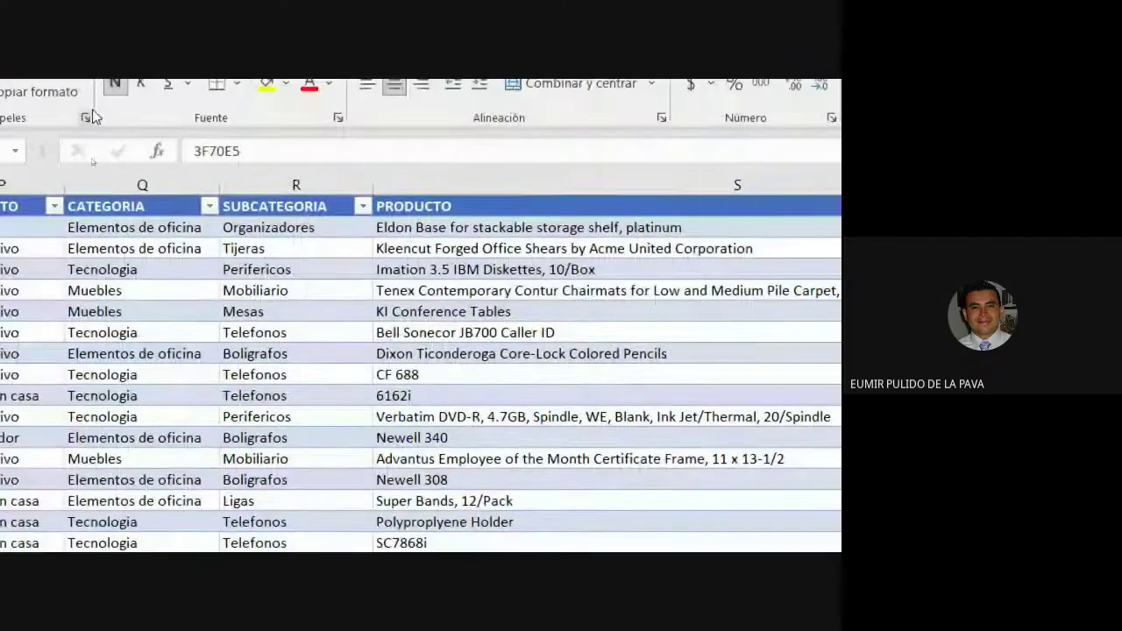
{"action": "left_click", "coordinate": [109, 233]}
{"action": "left_click", "coordinate": [97, 211]}
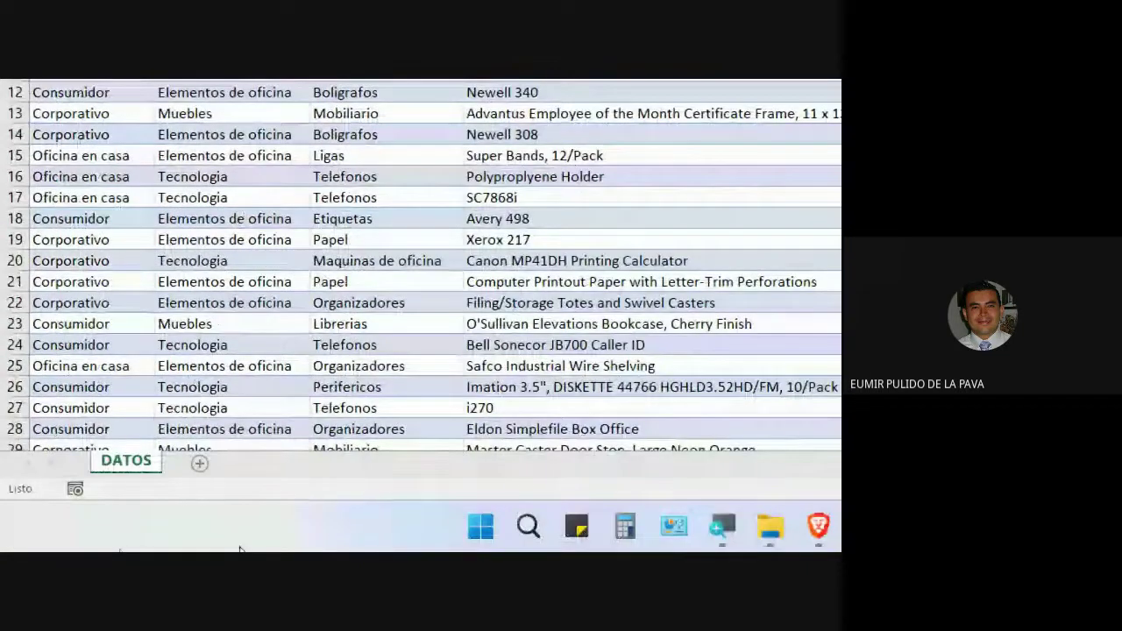
{"action": "left_click", "coordinate": [201, 464]}
{"action": "right_click", "coordinate": [201, 467]}
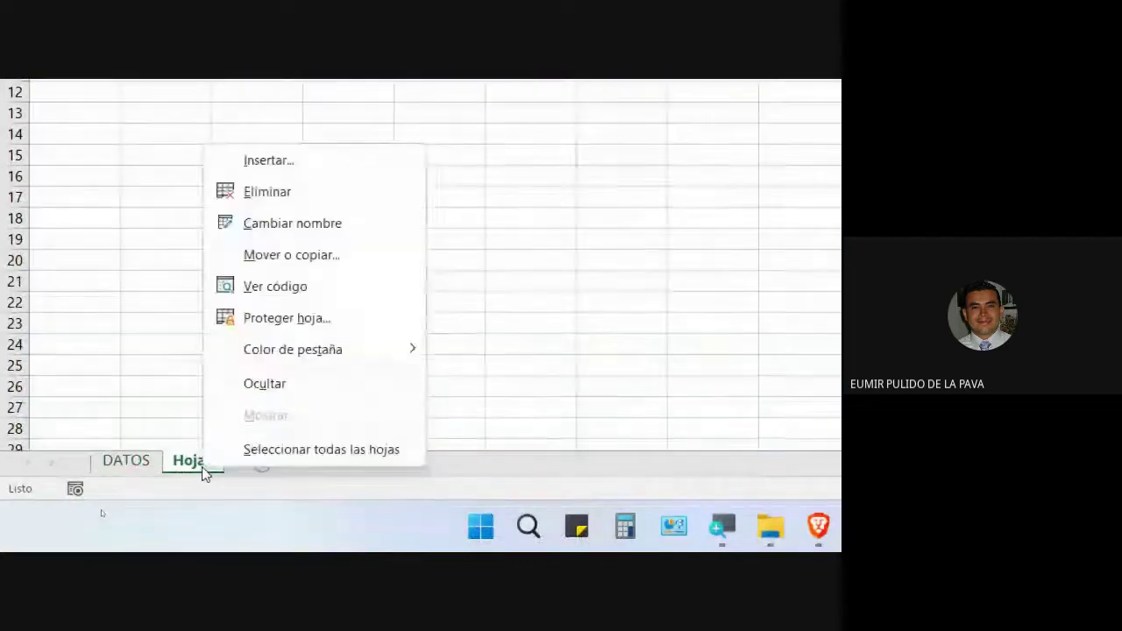
{"action": "left_click", "coordinate": [326, 233]}
{"action": "type", "text": "TD"}
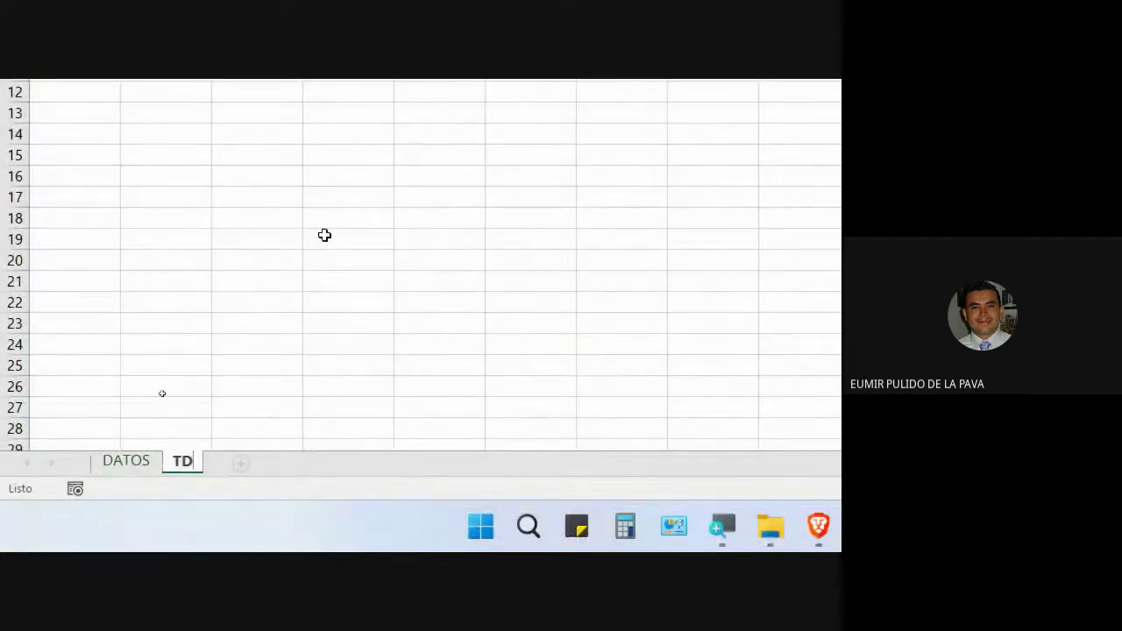
{"action": "left_click", "coordinate": [324, 235]}
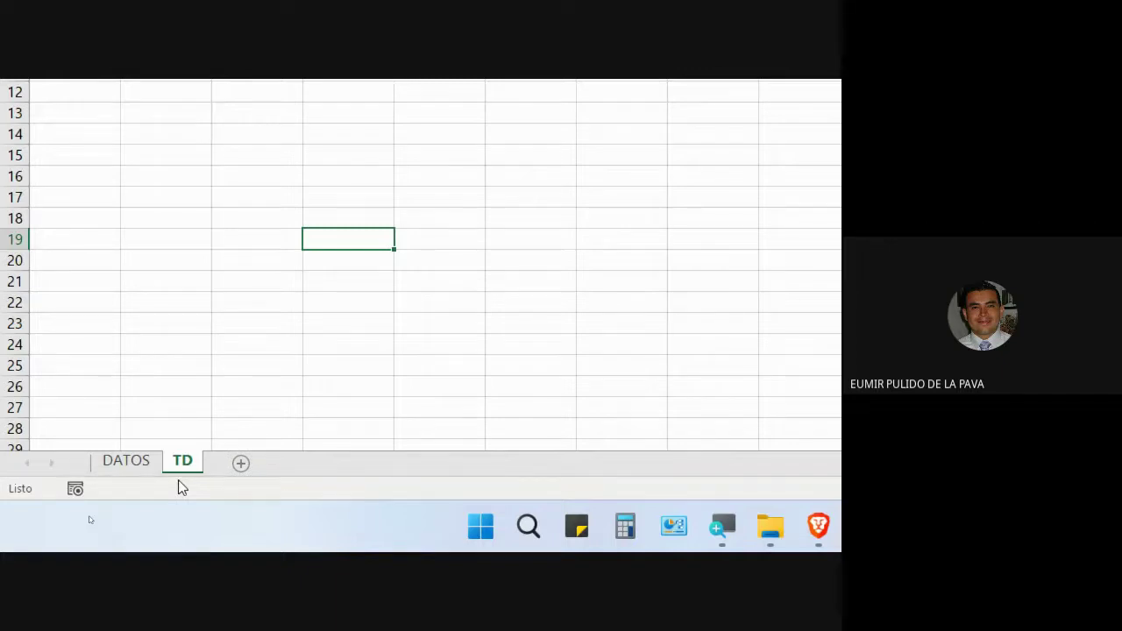
Step: Insert a pivot table at cell A1 of the TD sheet from the DATOS table, adding the data to the data model
{"action": "left_click", "coordinate": [140, 471]}
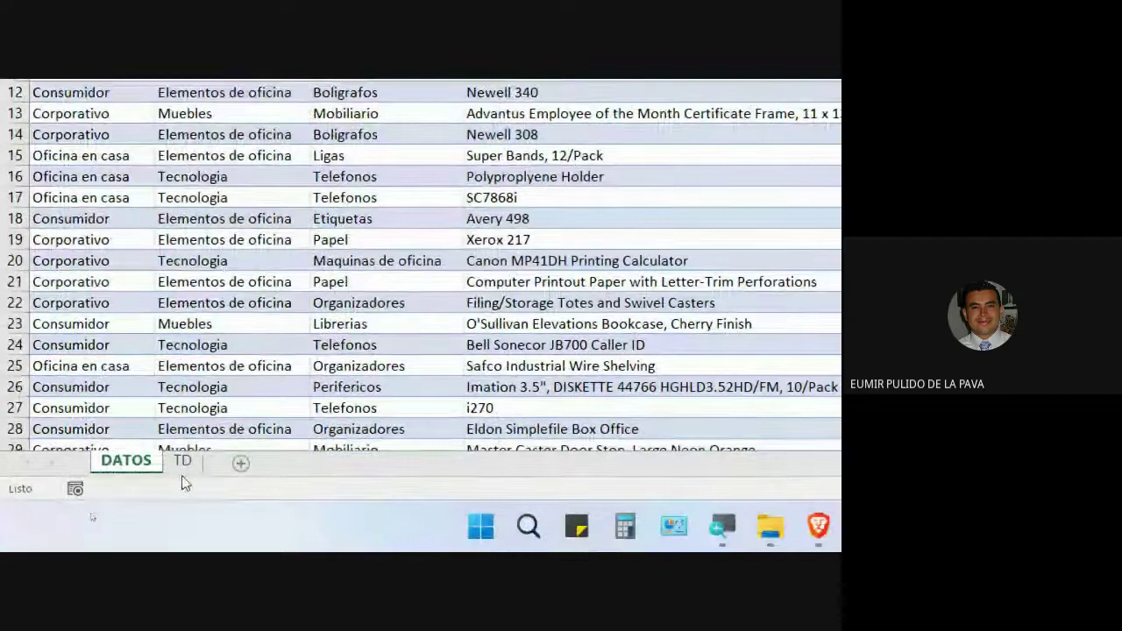
{"action": "left_click", "coordinate": [182, 485]}
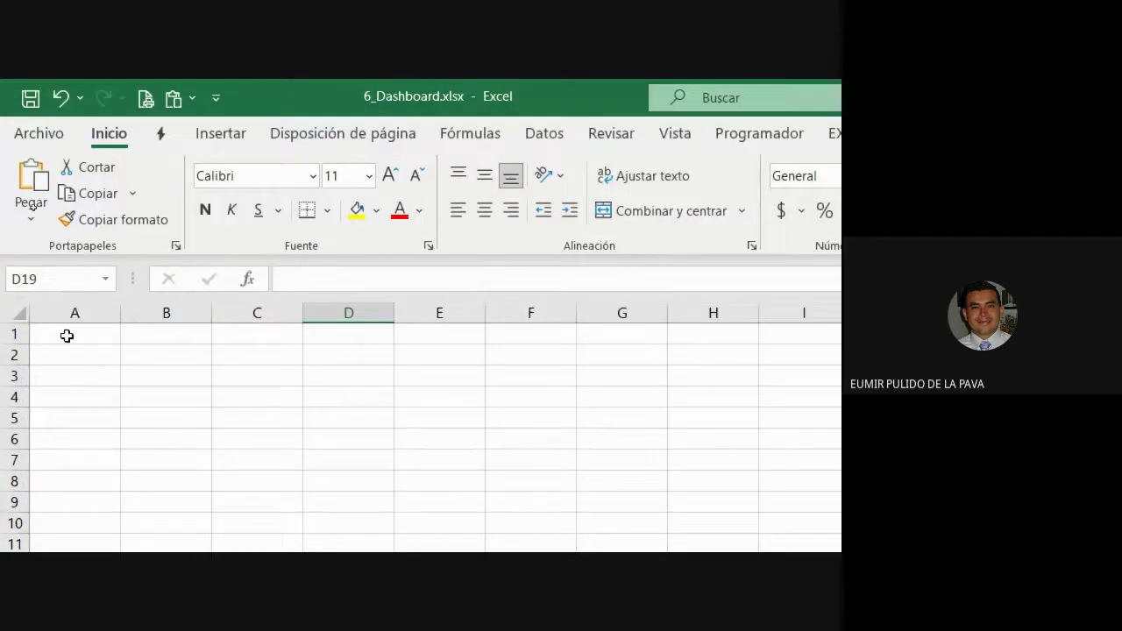
{"action": "left_click", "coordinate": [67, 336]}
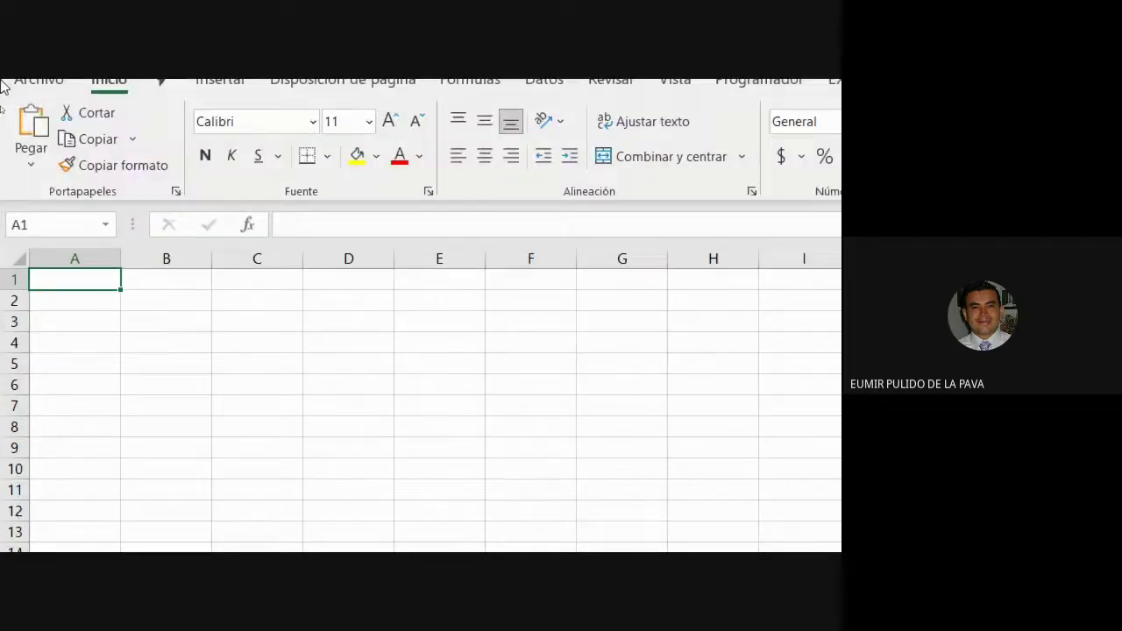
{"action": "left_click", "coordinate": [228, 136]}
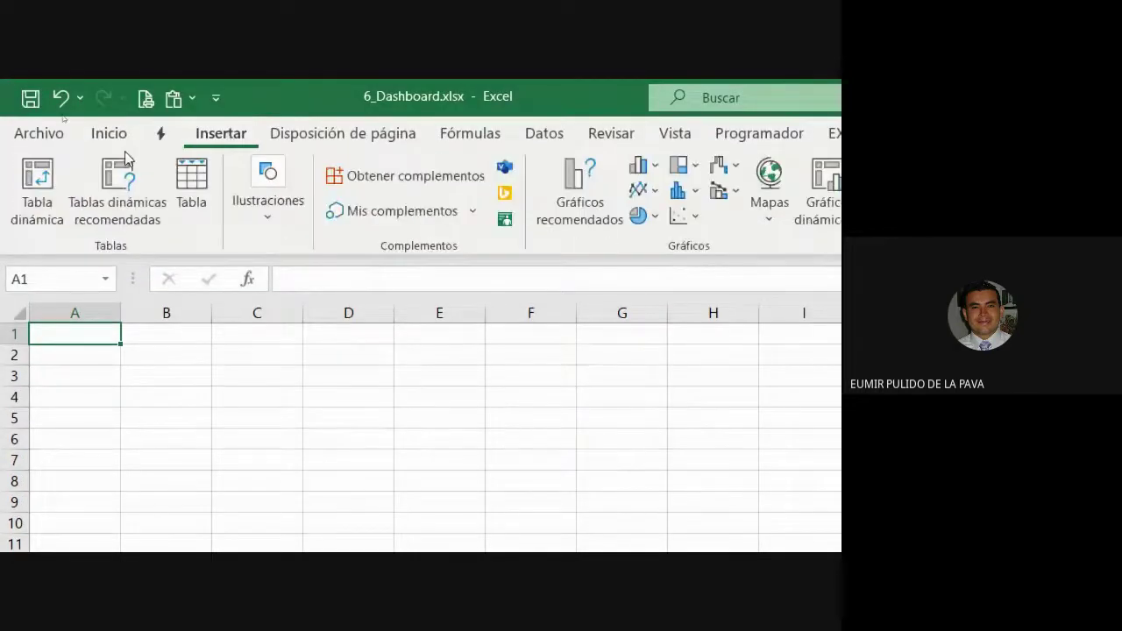
{"action": "left_click", "coordinate": [51, 205]}
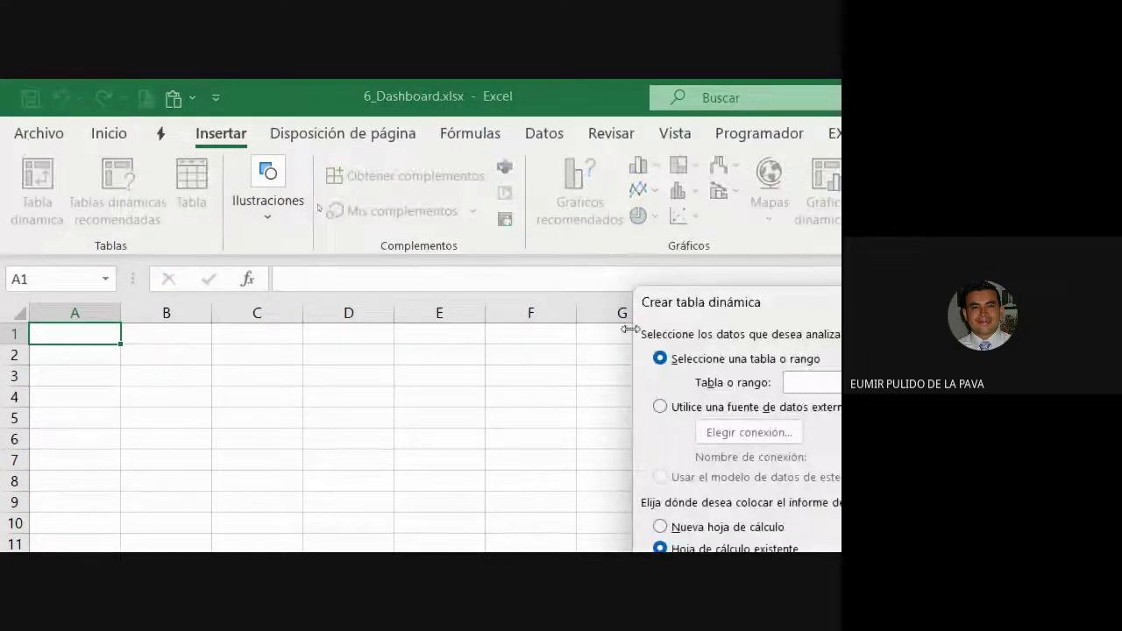
{"action": "left_click_drag", "start_coordinate": [703, 312], "coordinate": [294, 292]}
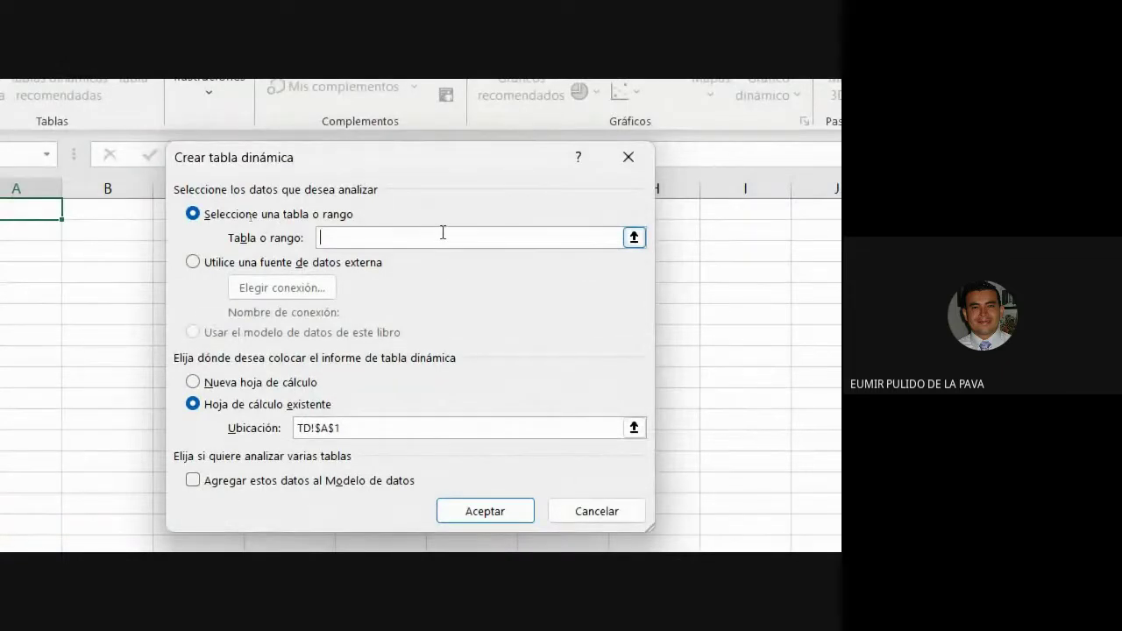
{"action": "type", "text": "DATOS"}
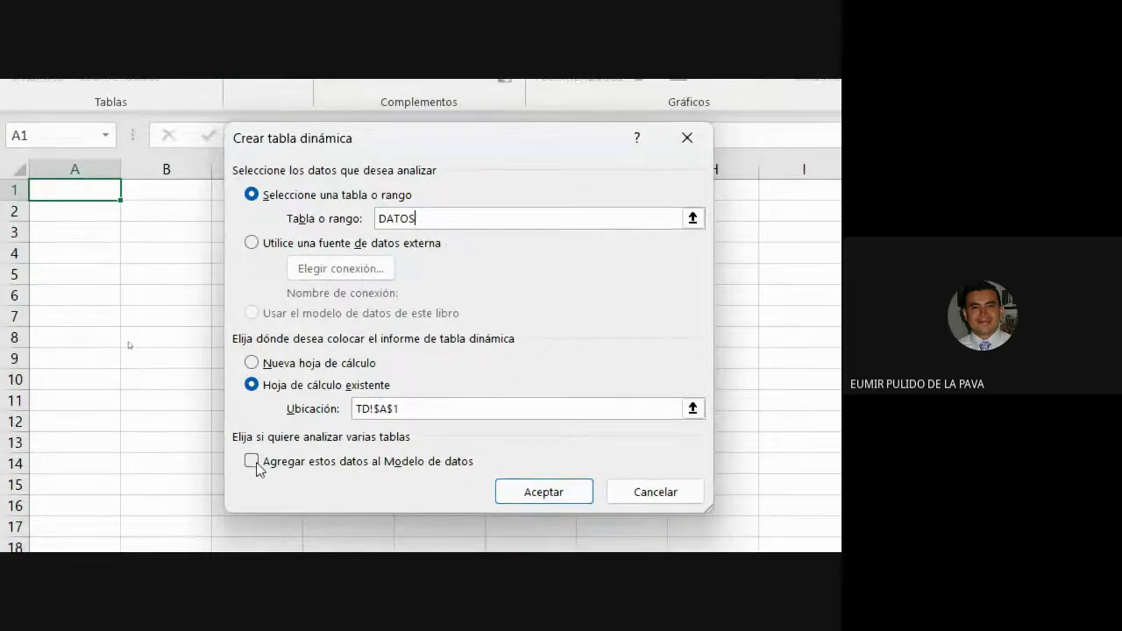
{"action": "left_click", "coordinate": [252, 462]}
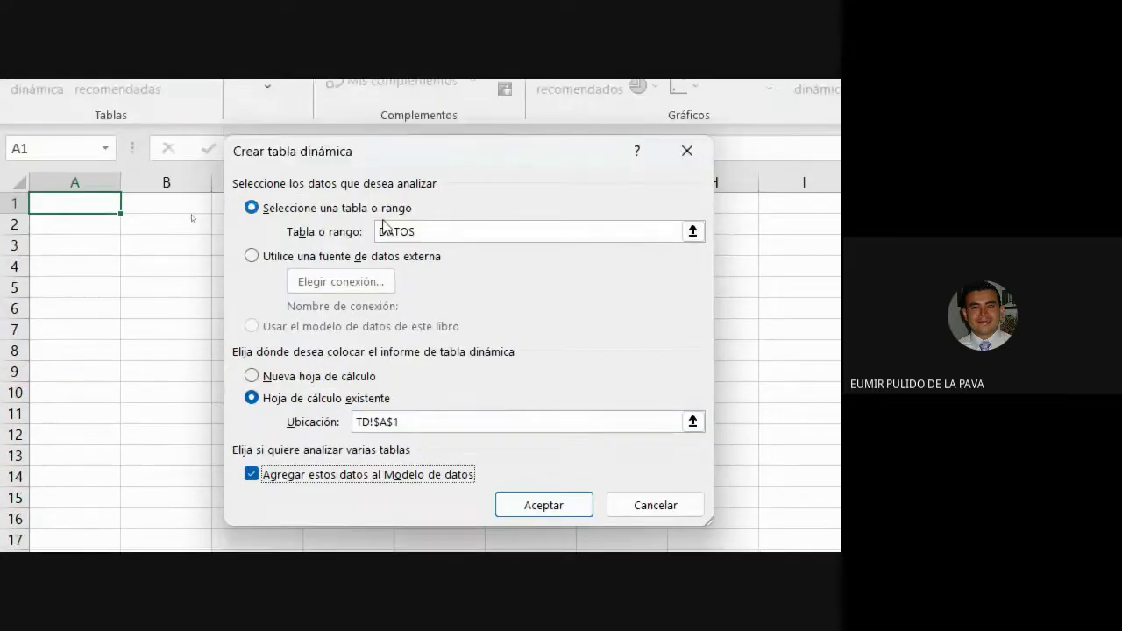
{"action": "left_click", "coordinate": [426, 232]}
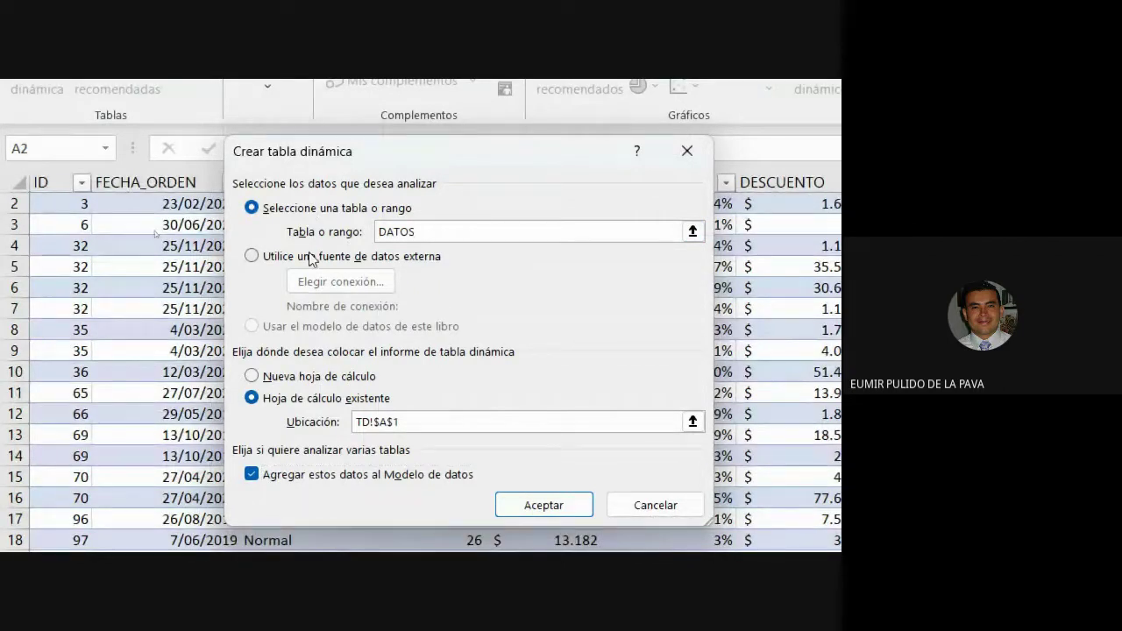
{"action": "left_click", "coordinate": [506, 504]}
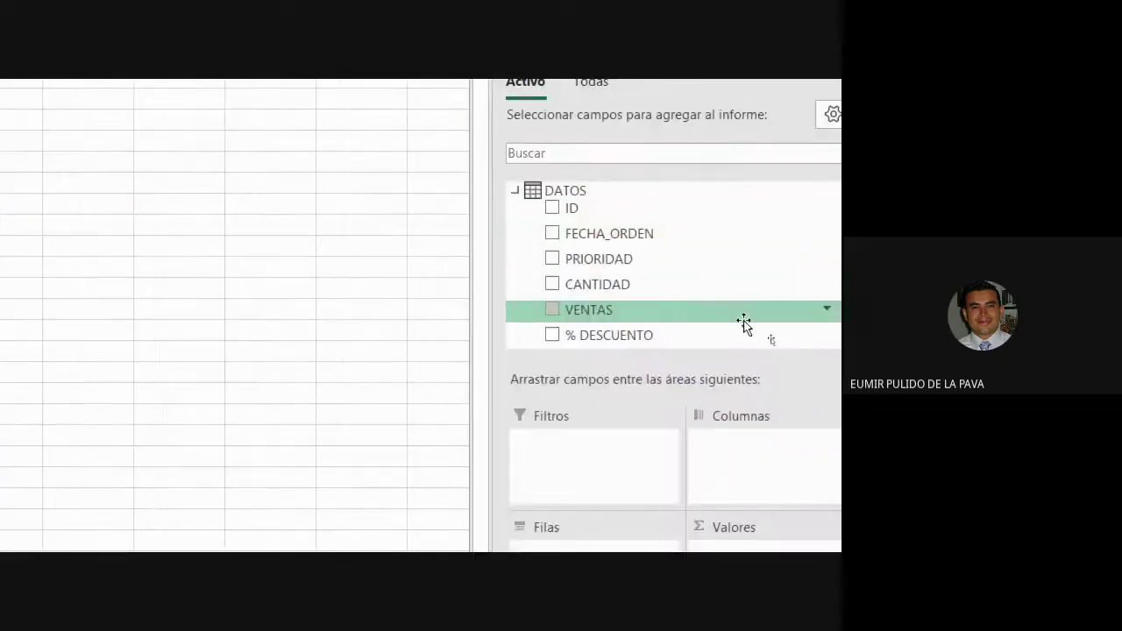
Step: Look through the DATOS fields available for the pivot table
{"action": "scroll", "coordinate": [744, 322], "scroll_direction": "down", "scroll_amount": 7}
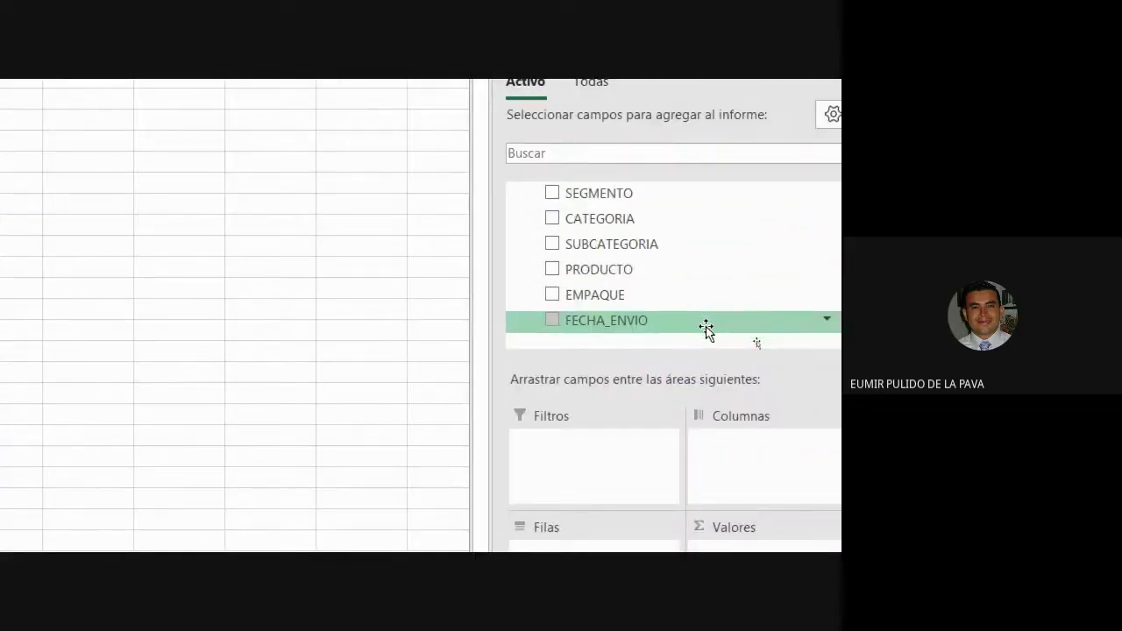
{"action": "scroll", "coordinate": [705, 329], "scroll_direction": "up", "scroll_amount": 4}
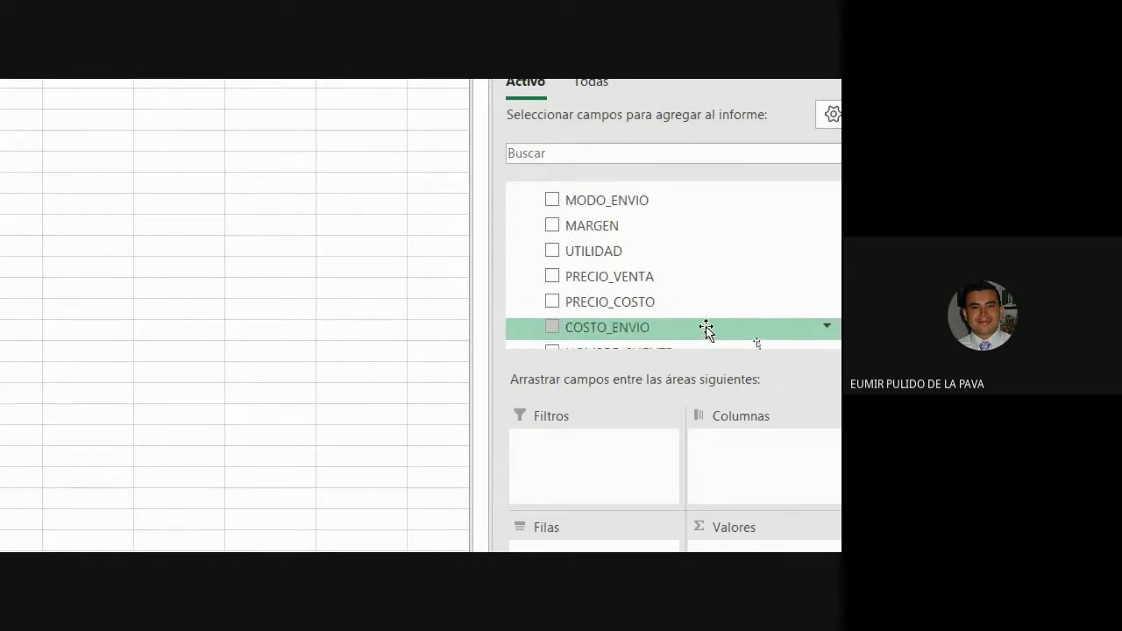
{"action": "scroll", "coordinate": [705, 329], "scroll_direction": "up", "scroll_amount": 1}
{"action": "scroll", "coordinate": [703, 326], "scroll_direction": "up", "scroll_amount": 3}
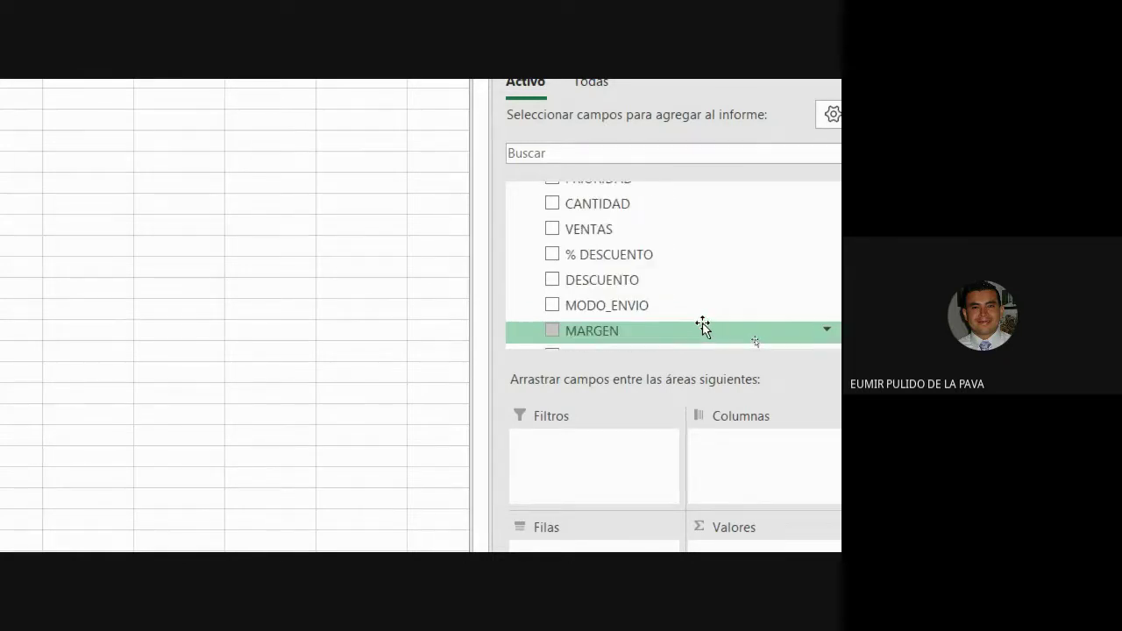
{"action": "scroll", "coordinate": [701, 324], "scroll_direction": "down", "scroll_amount": 3}
{"action": "scroll", "coordinate": [700, 322], "scroll_direction": "down", "scroll_amount": 4}
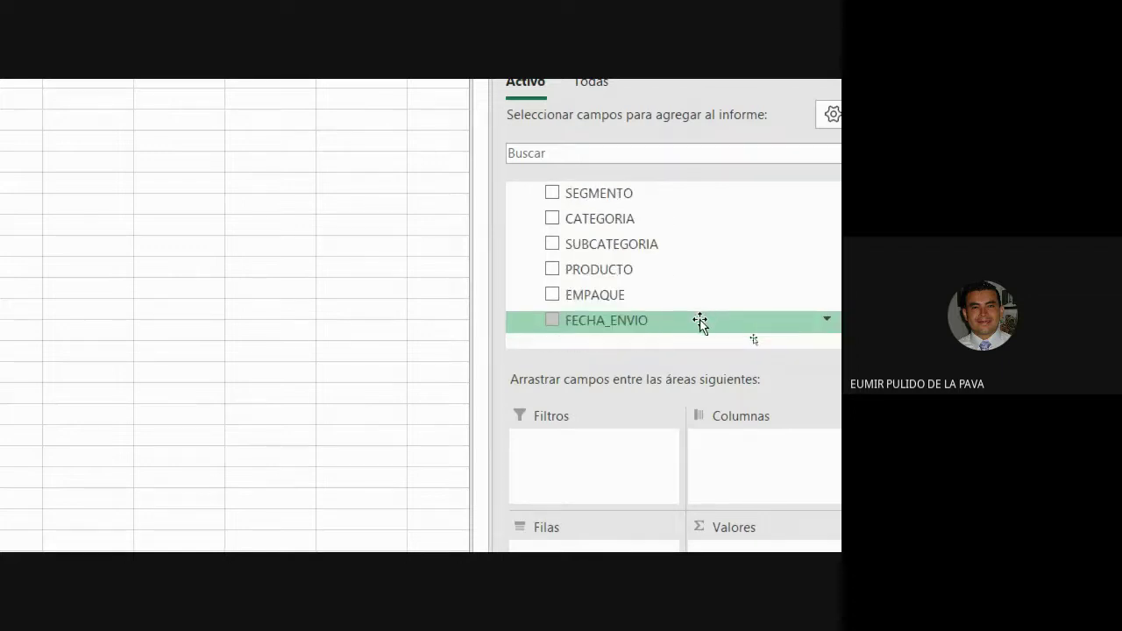
{"action": "scroll", "coordinate": [700, 322], "scroll_direction": "up", "scroll_amount": 2}
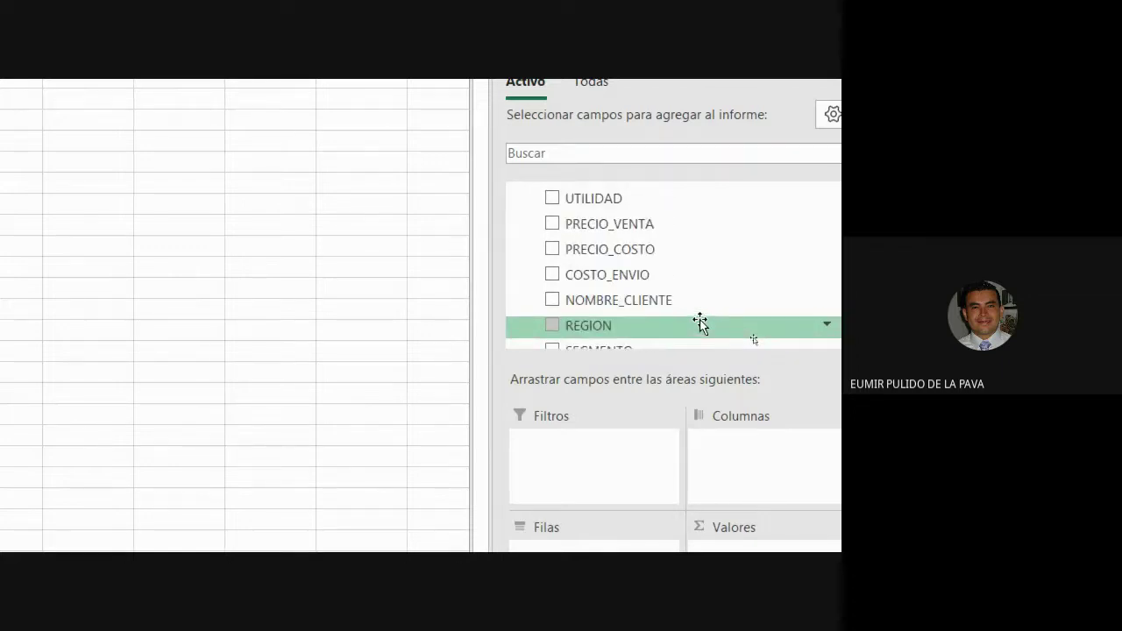
{"action": "scroll", "coordinate": [700, 323], "scroll_direction": "up", "scroll_amount": 1}
{"action": "scroll", "coordinate": [701, 323], "scroll_direction": "up", "scroll_amount": 4}
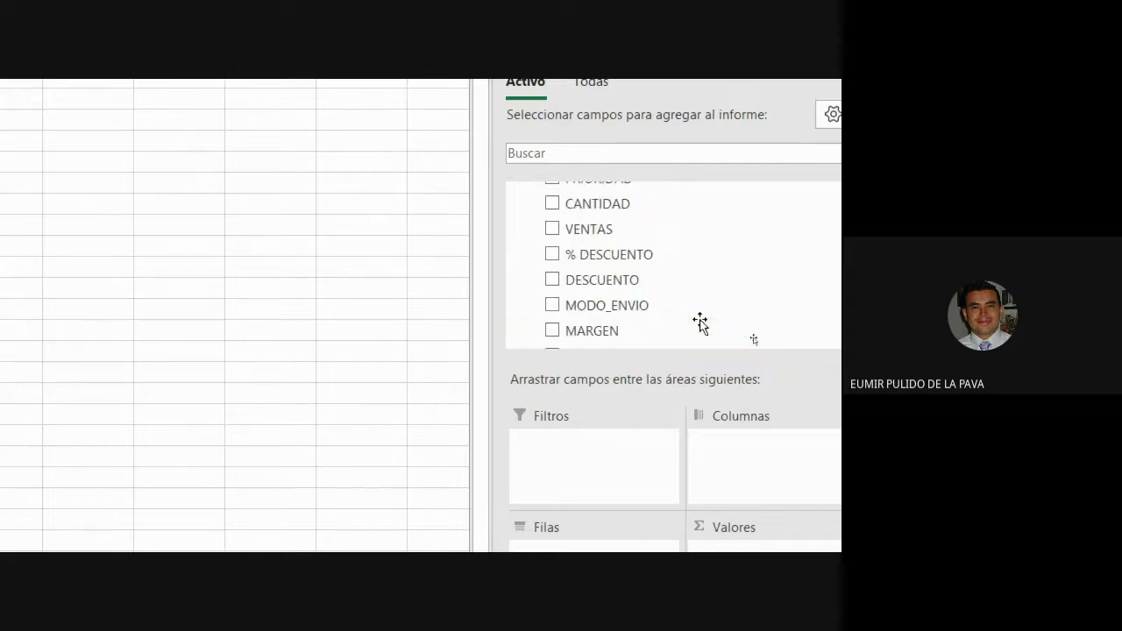
Step: Add VENTAS to the pivot table's values and format its sum as Contabilidad with the $ symbol and 0 decimals
{"action": "left_click_drag", "start_coordinate": [584, 229], "coordinate": [745, 478]}
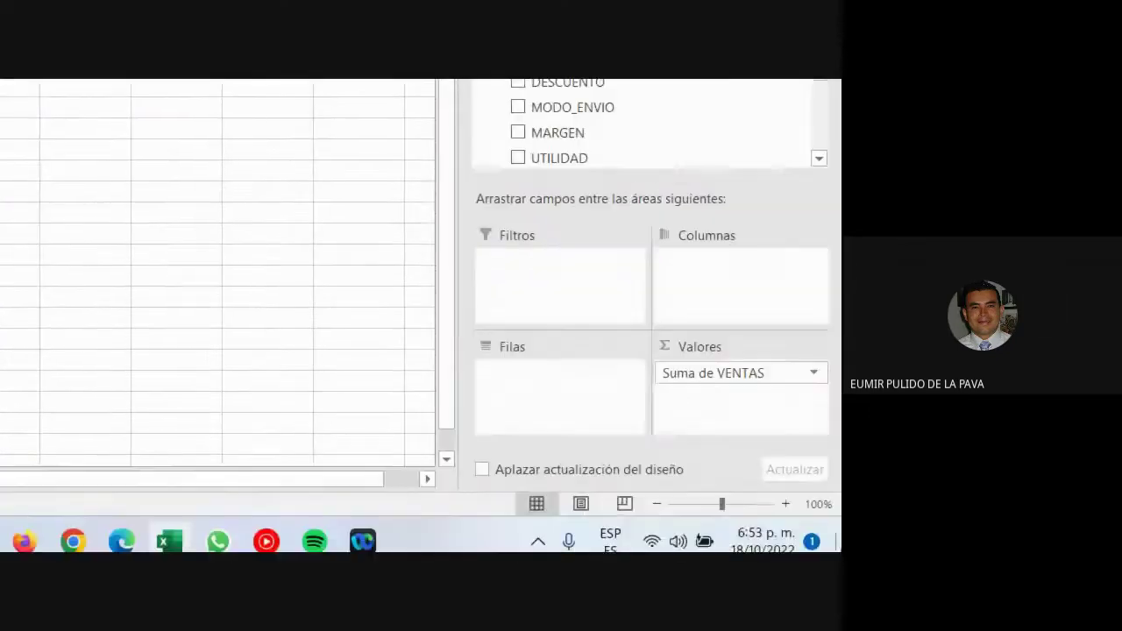
{"action": "left_click", "coordinate": [813, 357]}
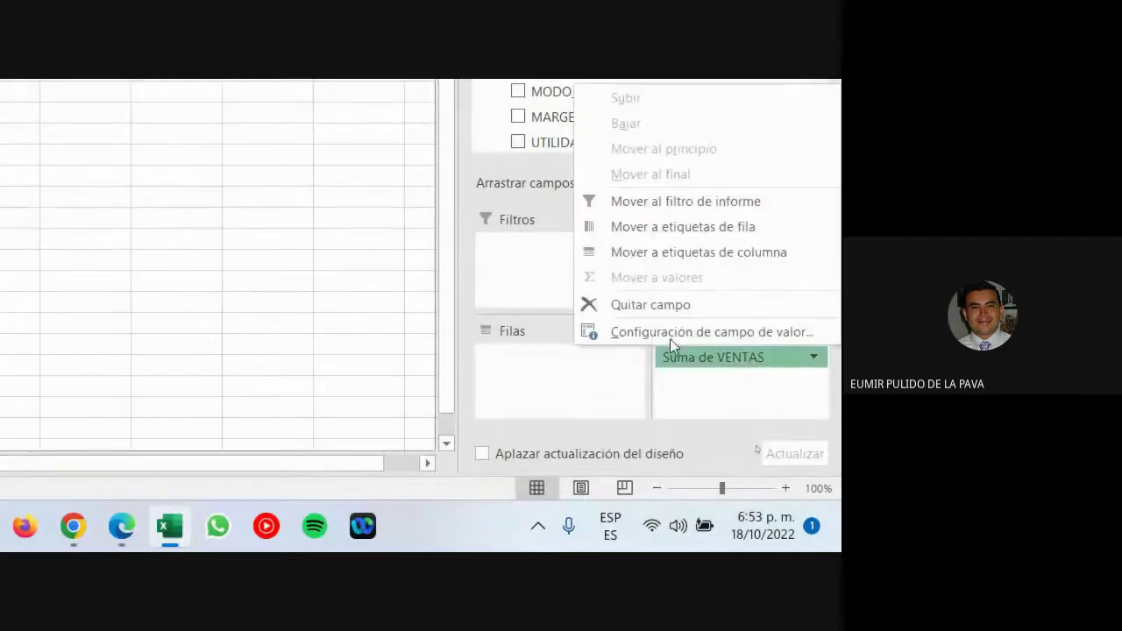
{"action": "left_click", "coordinate": [670, 335]}
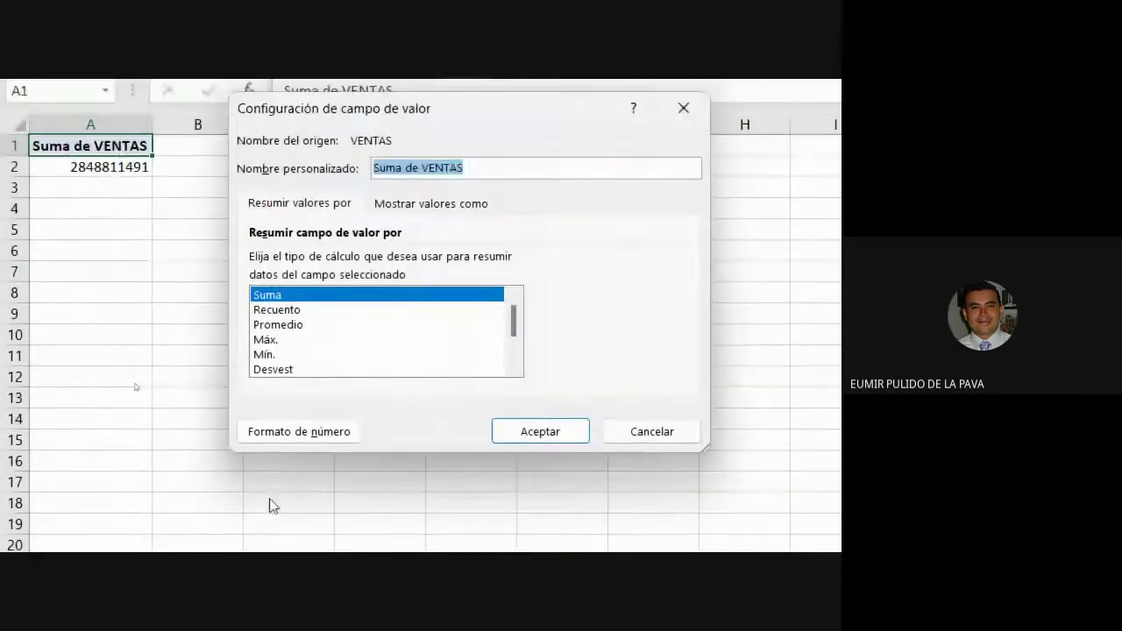
{"action": "left_click", "coordinate": [307, 399]}
{"action": "left_click", "coordinate": [254, 258]}
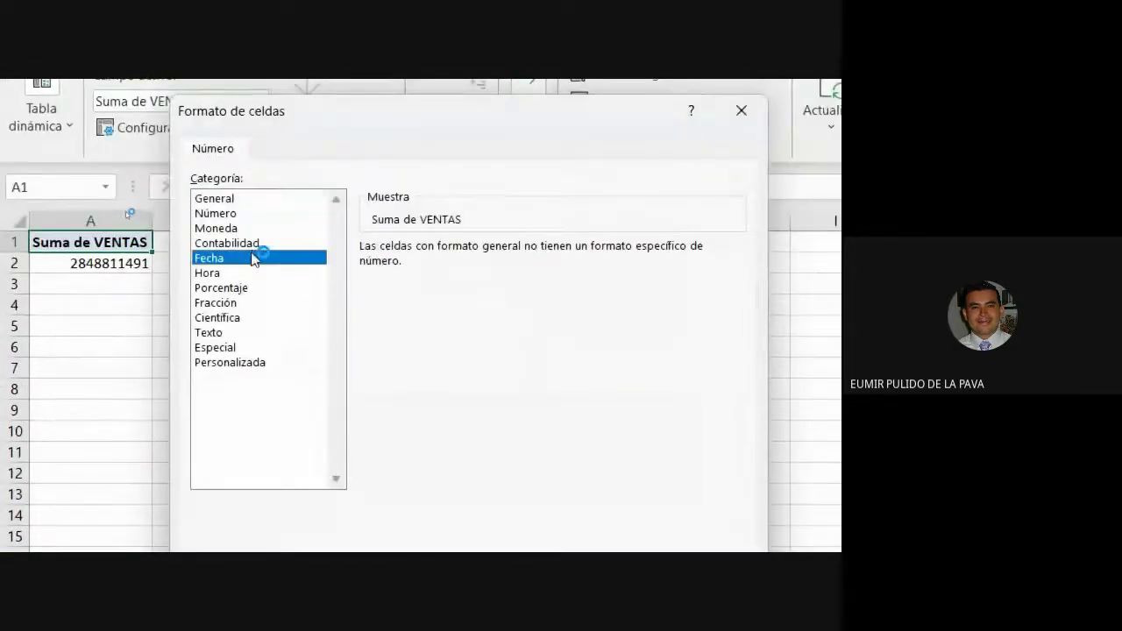
{"action": "left_click", "coordinate": [263, 243]}
{"action": "left_click", "coordinate": [544, 255]}
{"action": "left_click", "coordinate": [544, 255]}
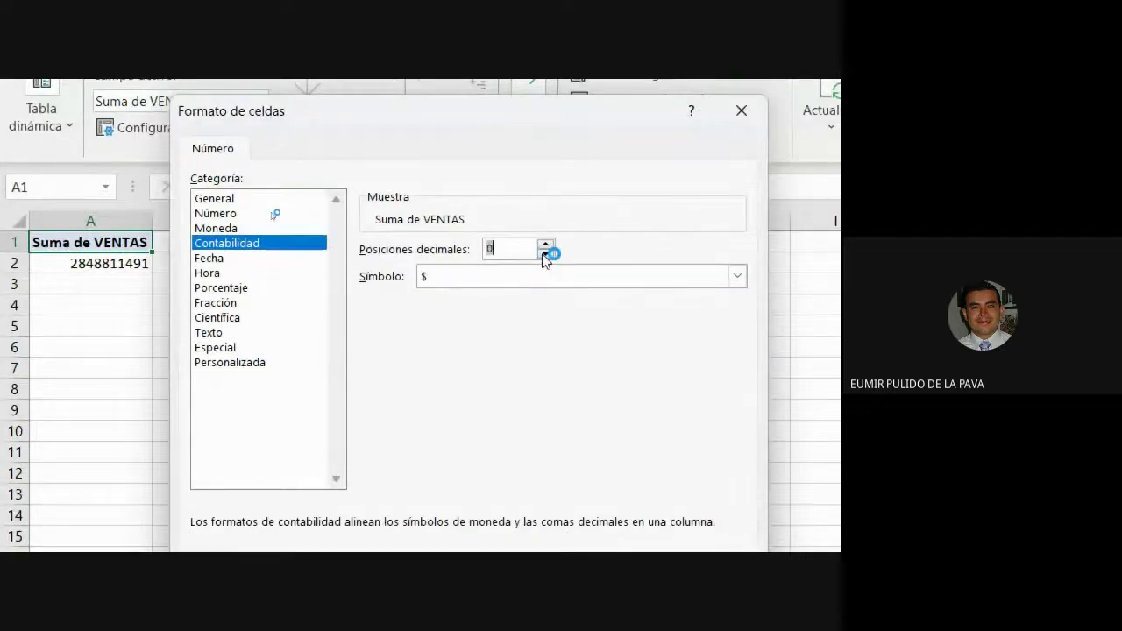
{"action": "left_click", "coordinate": [598, 447]}
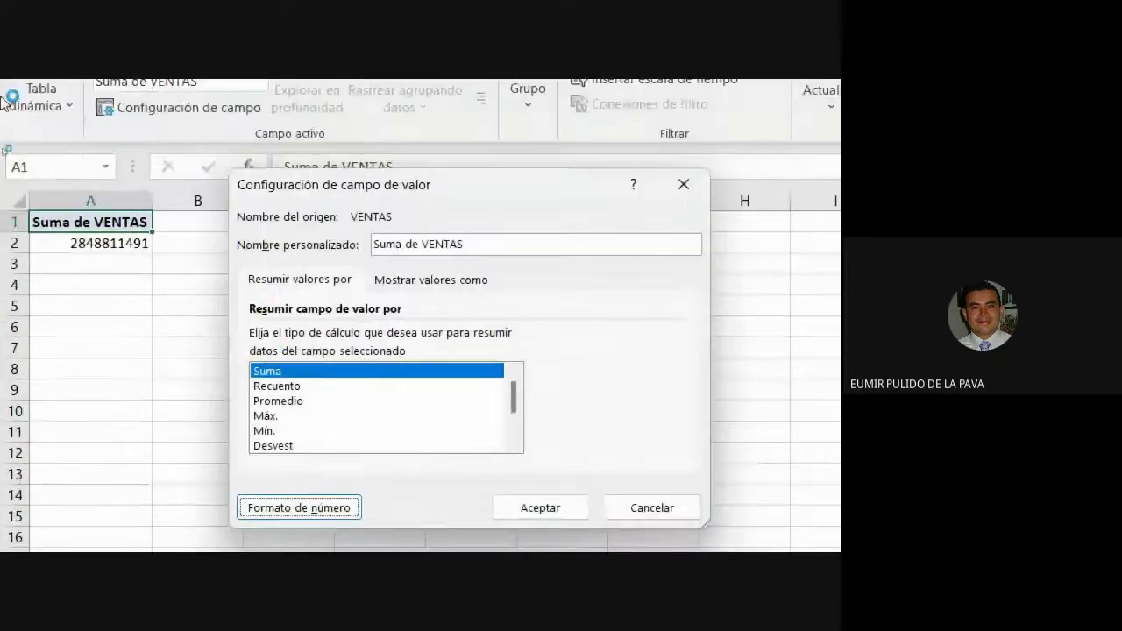
{"action": "left_click", "coordinate": [540, 347]}
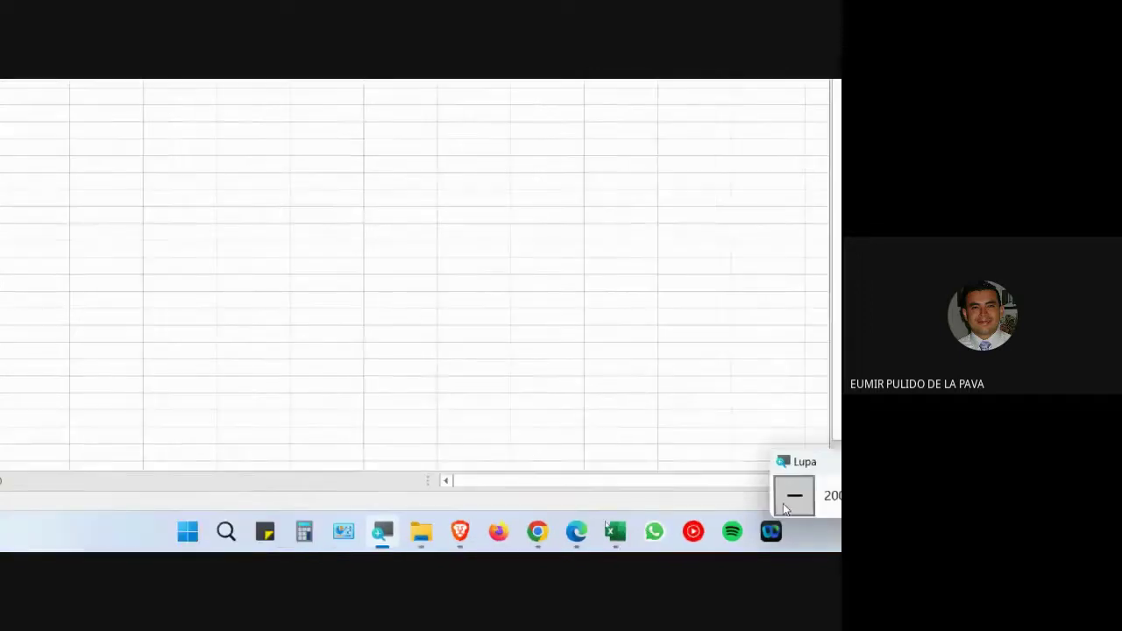
Step: Switch to the Google Meet call in Chrome to check its chat messages, and return to the Excel workbook
{"action": "mouse_move", "coordinate": [456, 538]}
{"action": "left_click", "coordinate": [412, 502]}
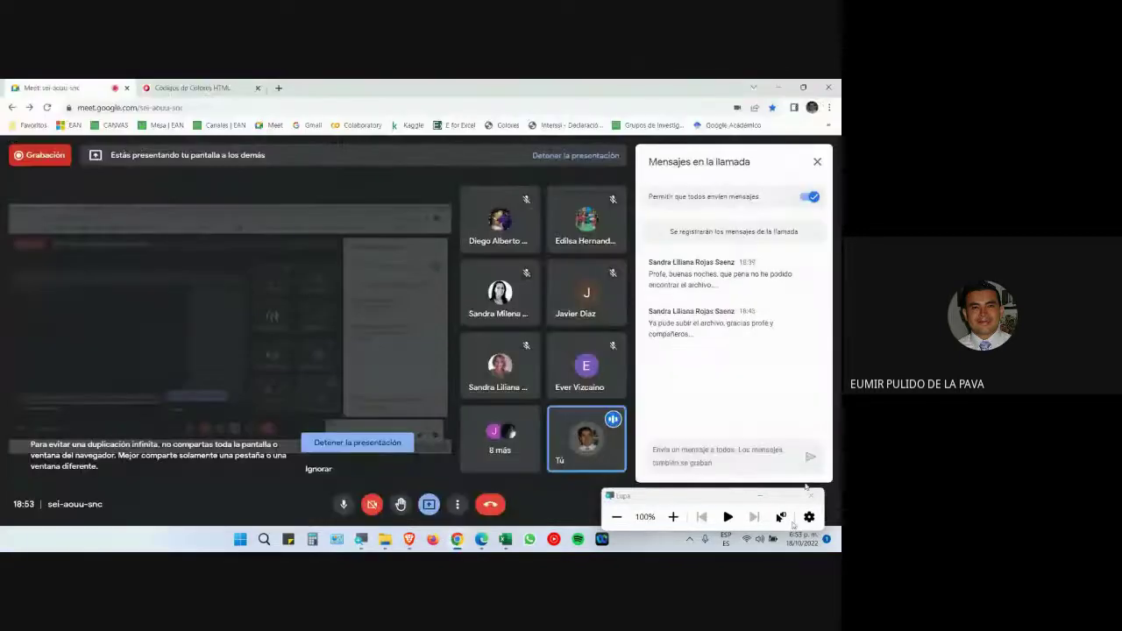
{"action": "left_click", "coordinate": [761, 497]}
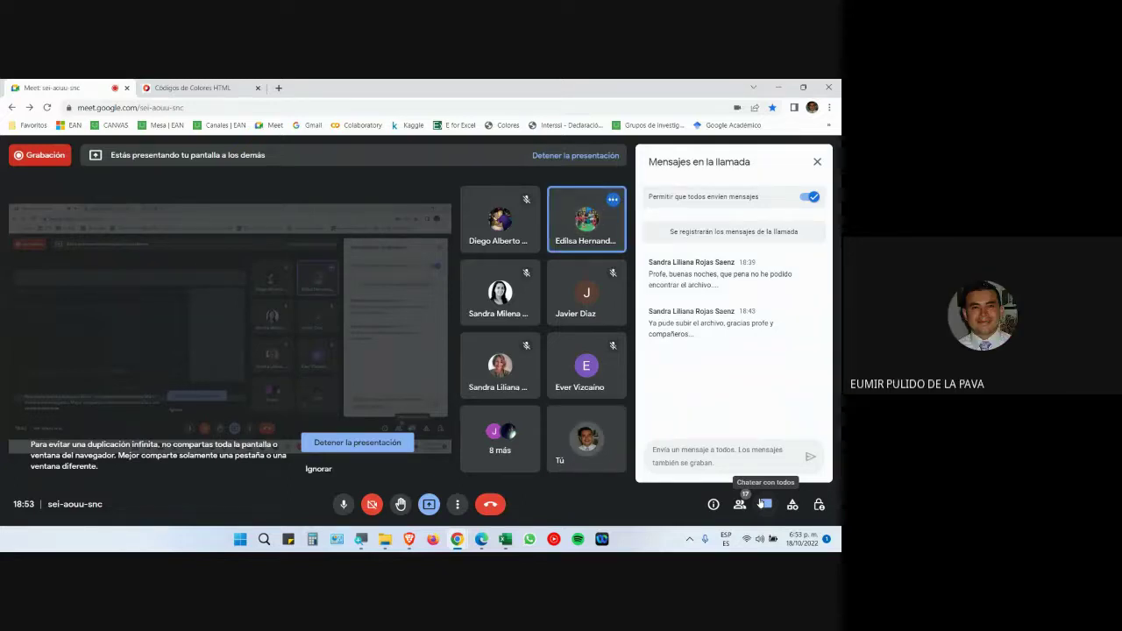
{"action": "left_click", "coordinate": [505, 539]}
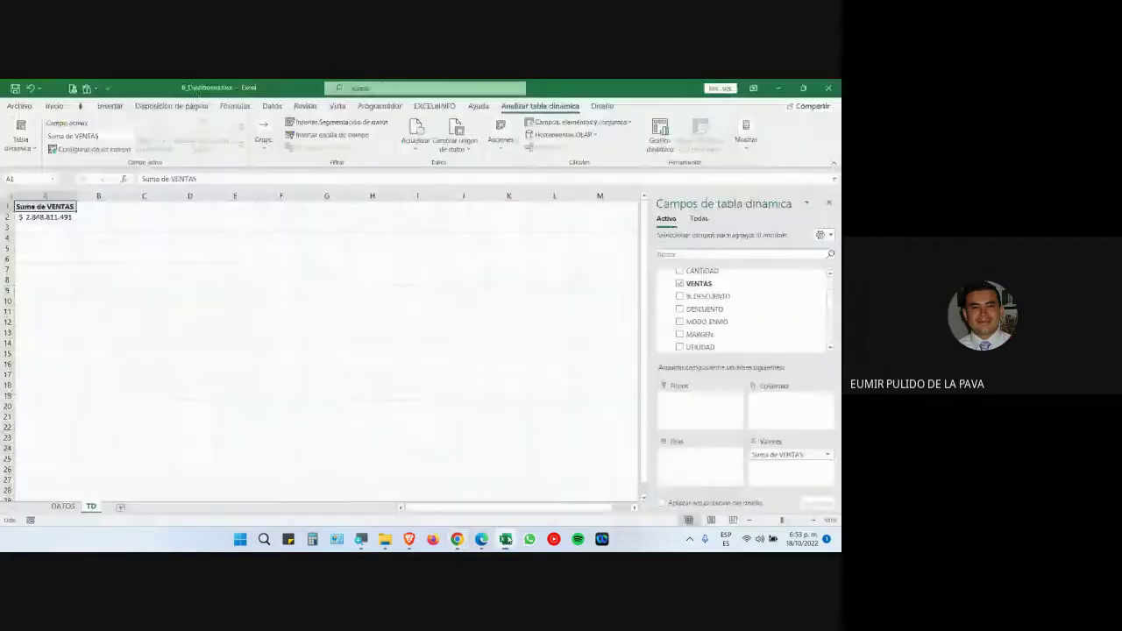
{"action": "left_click", "coordinate": [110, 106]}
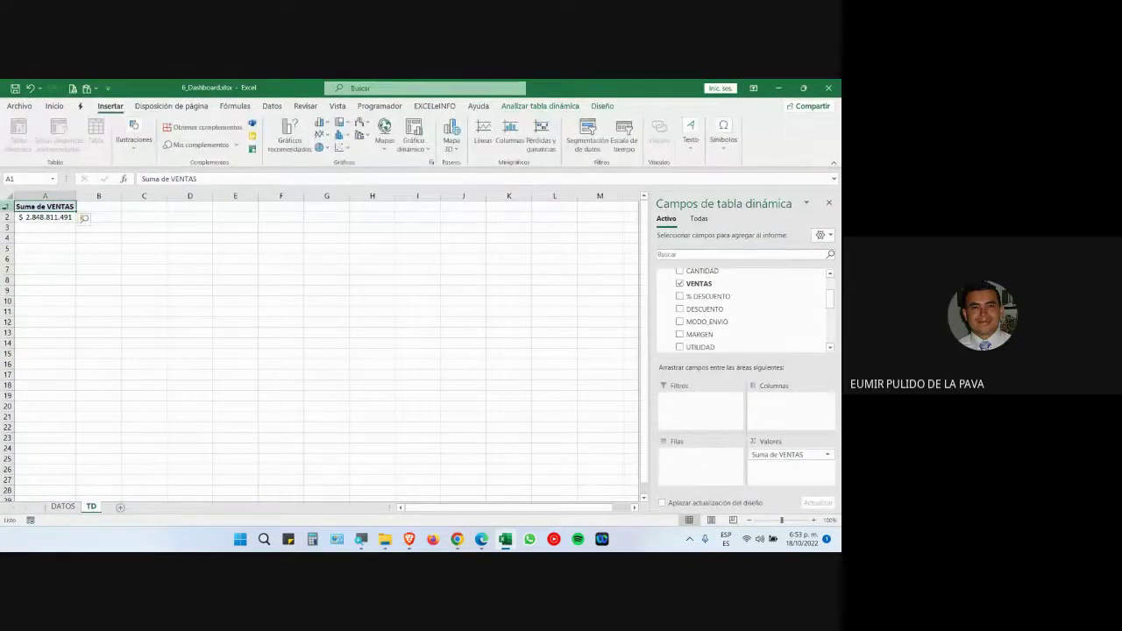
{"action": "left_click", "coordinate": [44, 258]}
{"action": "left_click", "coordinate": [18, 131]}
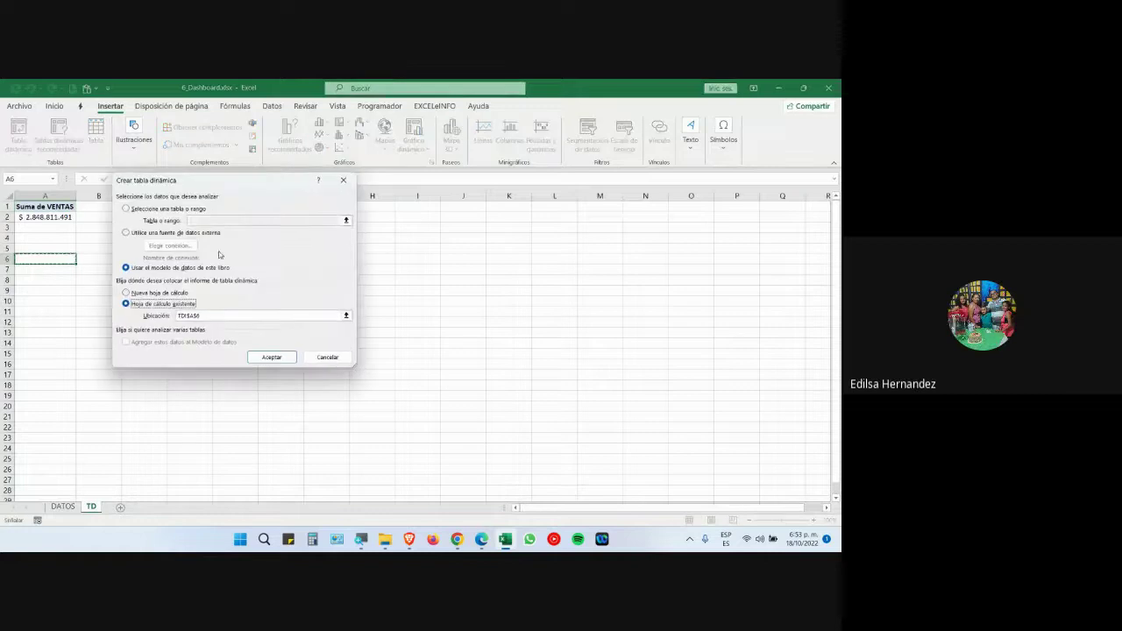
{"action": "left_click", "coordinate": [165, 212]}
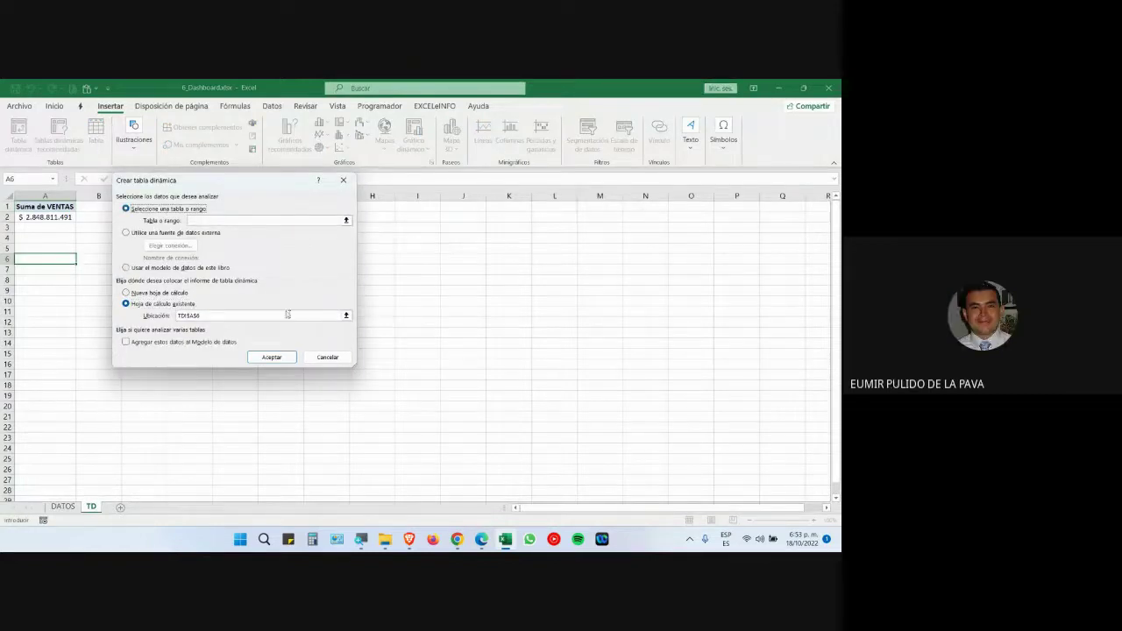
{"action": "left_click", "coordinate": [327, 357]}
Step: Go to the DATOS sheet and check the name of its table in the magnified table properties
{"action": "left_click", "coordinate": [62, 508]}
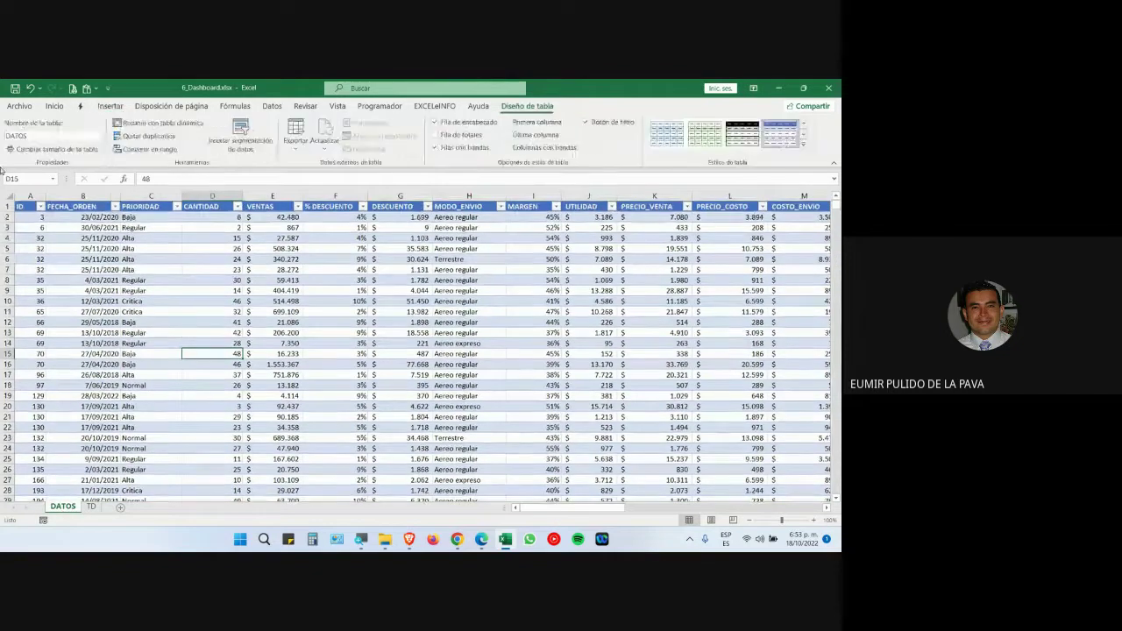
{"action": "left_click", "coordinate": [357, 545]}
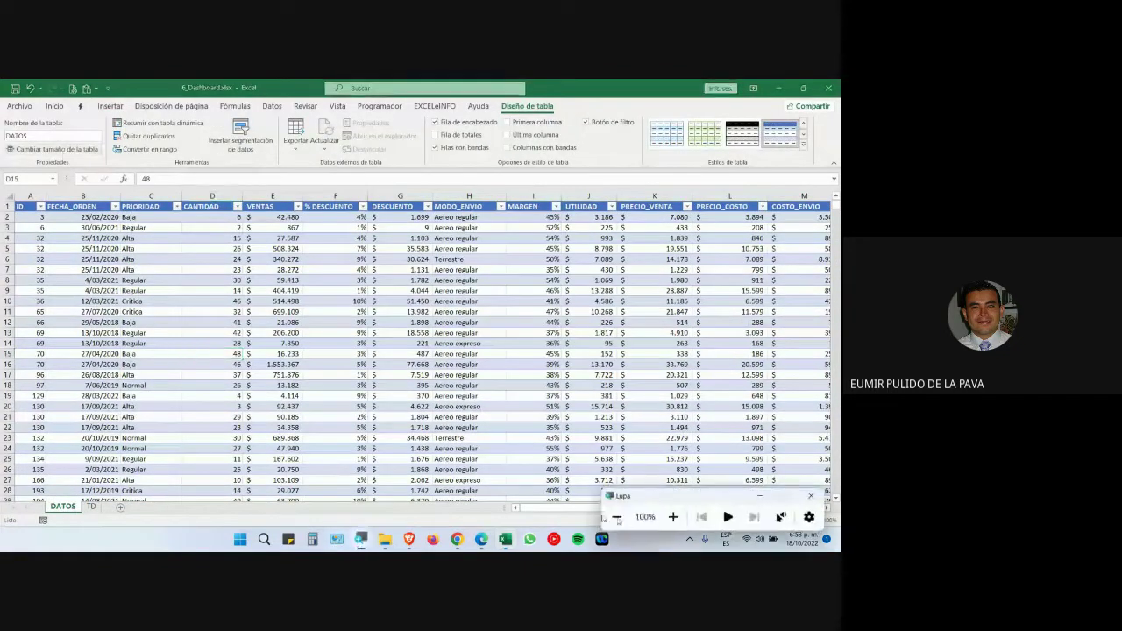
{"action": "left_click", "coordinate": [673, 518]}
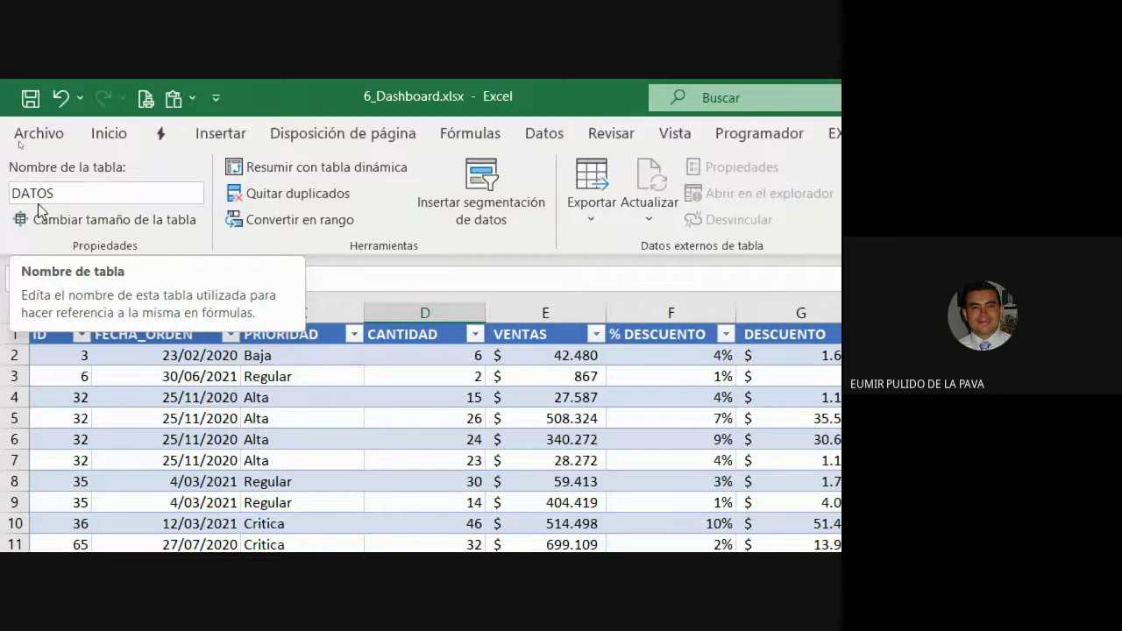
{"action": "left_click", "coordinate": [163, 417]}
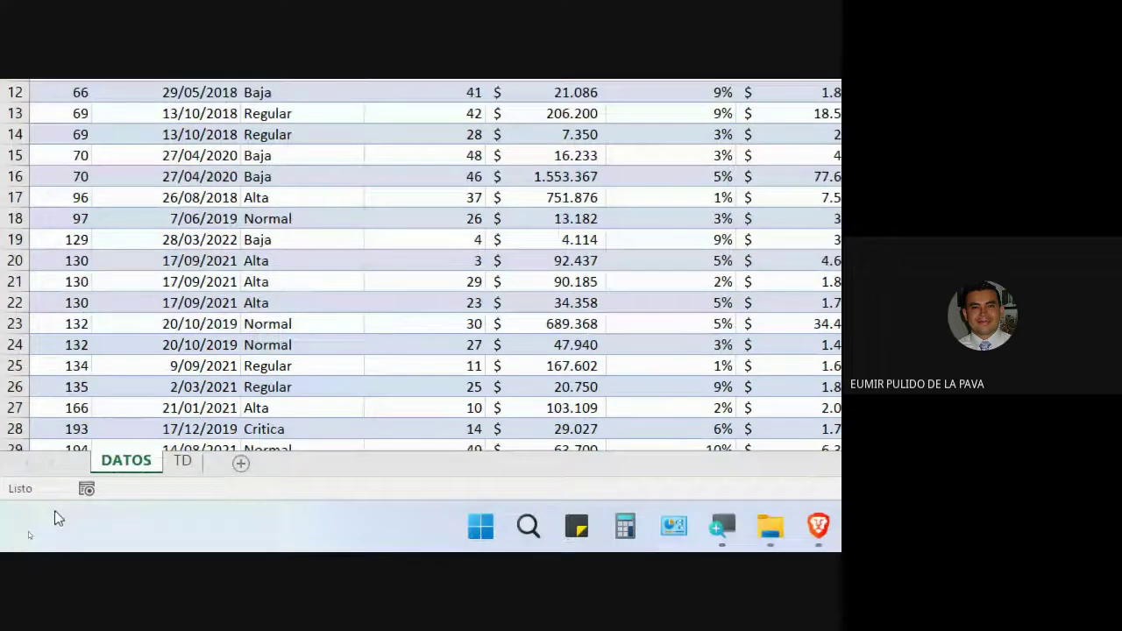
Step: Return to the TD sheet and review the data source options for creating a pivot table at cell A5
{"action": "left_click", "coordinate": [182, 460]}
{"action": "left_click", "coordinate": [67, 326]}
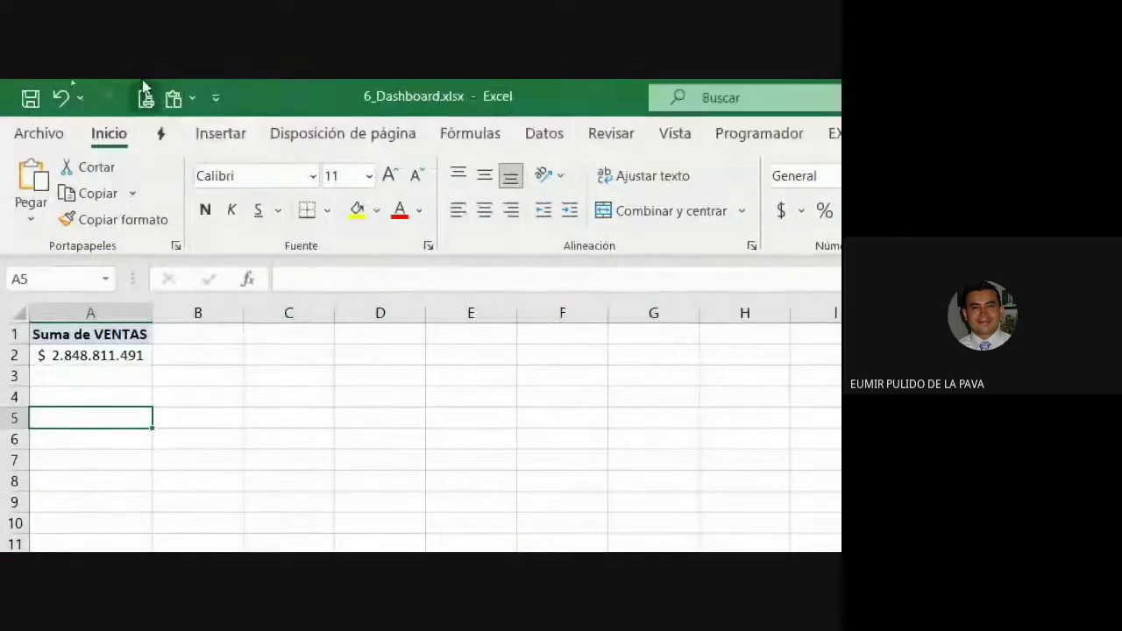
{"action": "left_click", "coordinate": [220, 134]}
{"action": "left_click", "coordinate": [37, 186]}
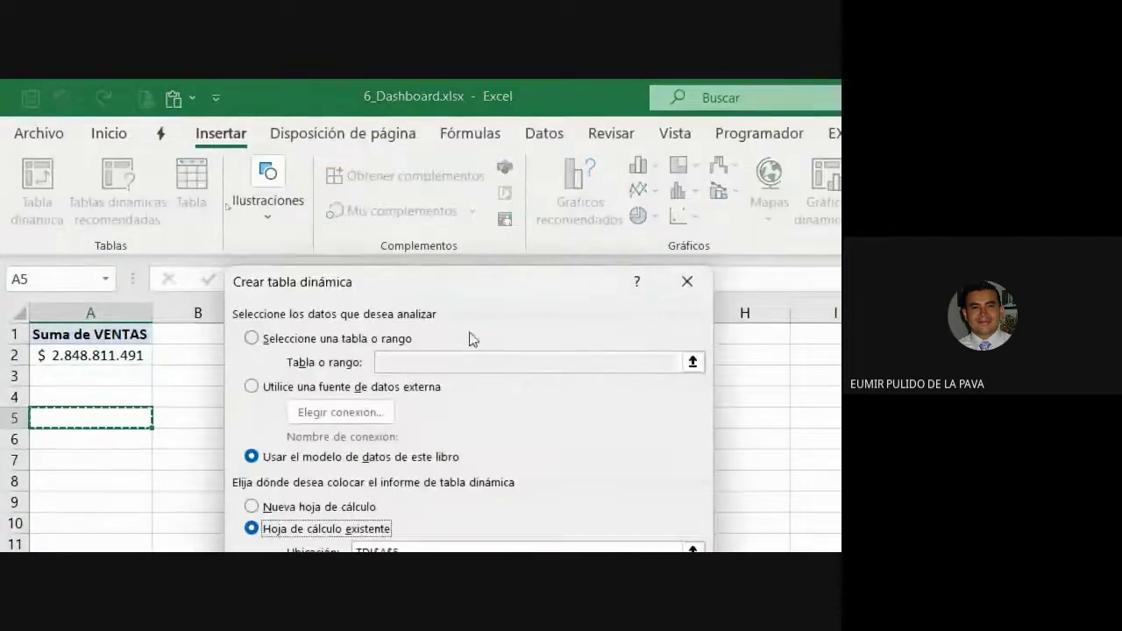
{"action": "left_click", "coordinate": [399, 387]}
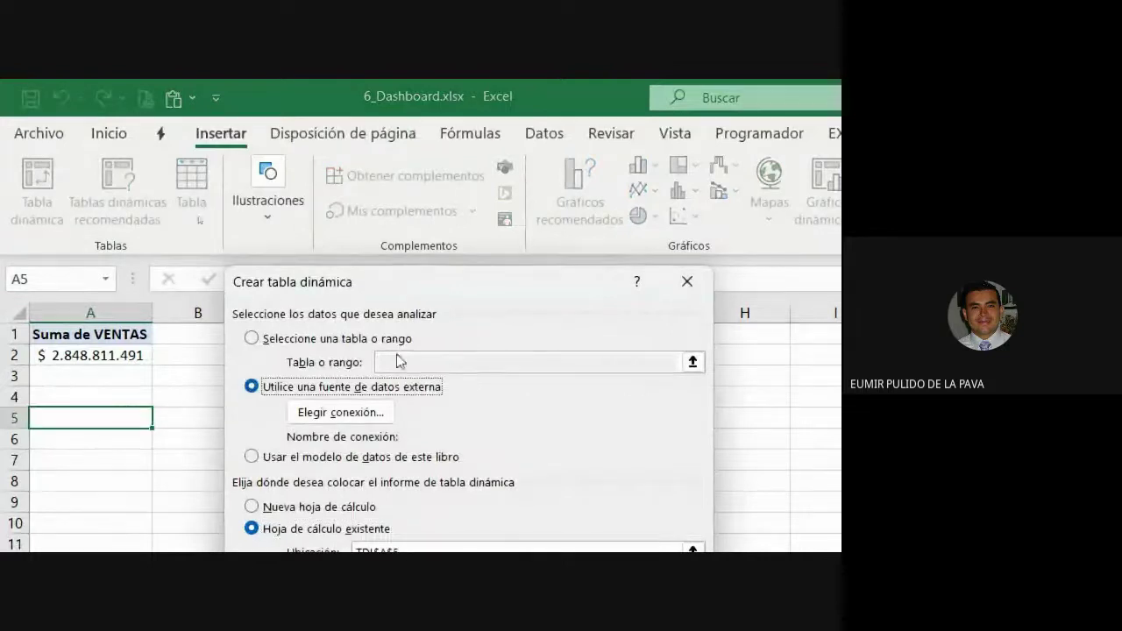
{"action": "left_click", "coordinate": [338, 340]}
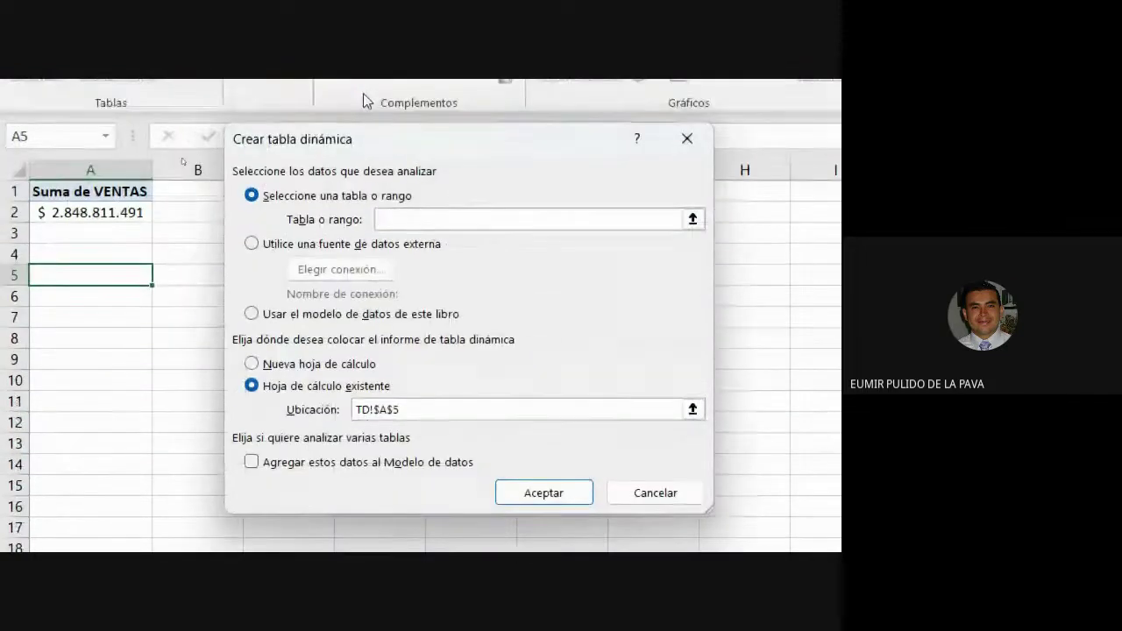
{"action": "left_click", "coordinate": [647, 392]}
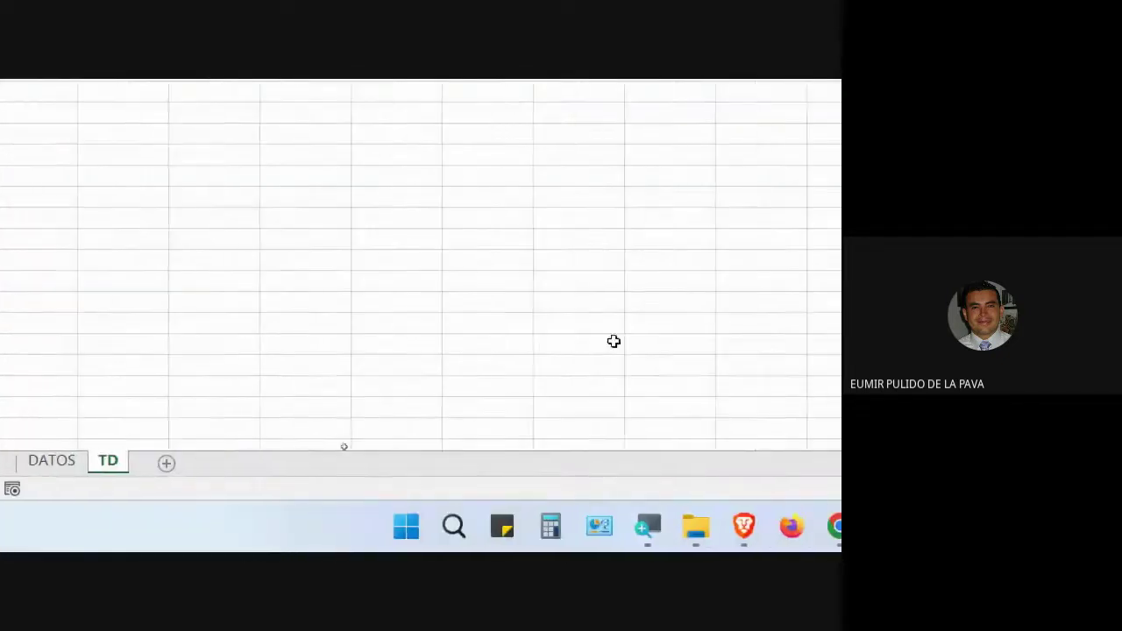
Step: Reset the screen magnification to 100% and switch to the Google Meet call in Chrome
{"action": "key", "text": "super+minus"}
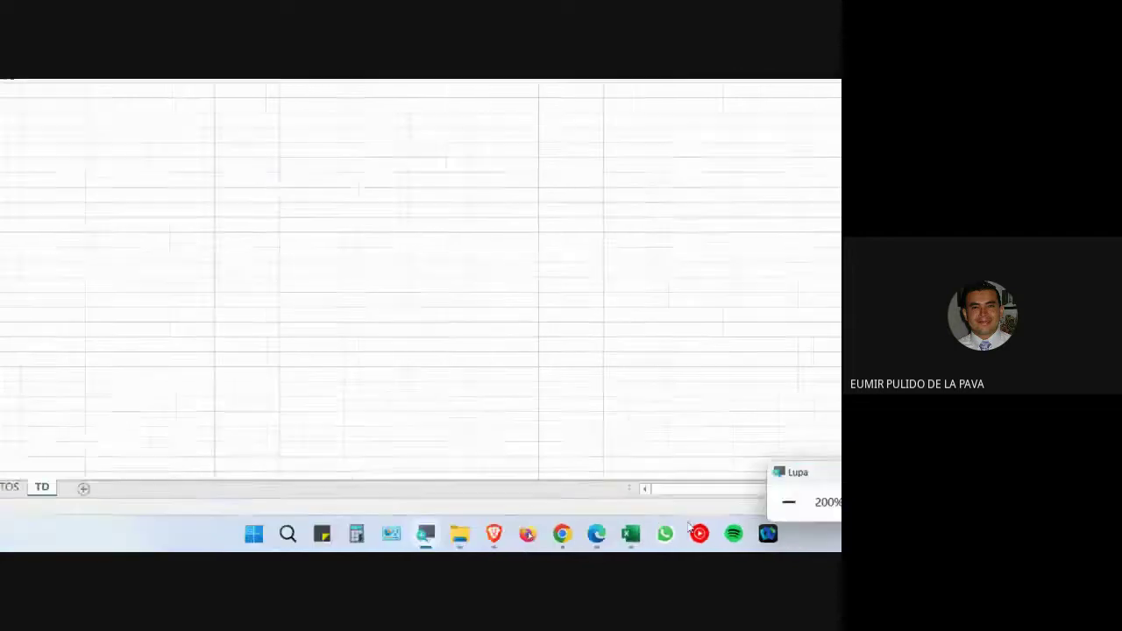
{"action": "mouse_move", "coordinate": [441, 547]}
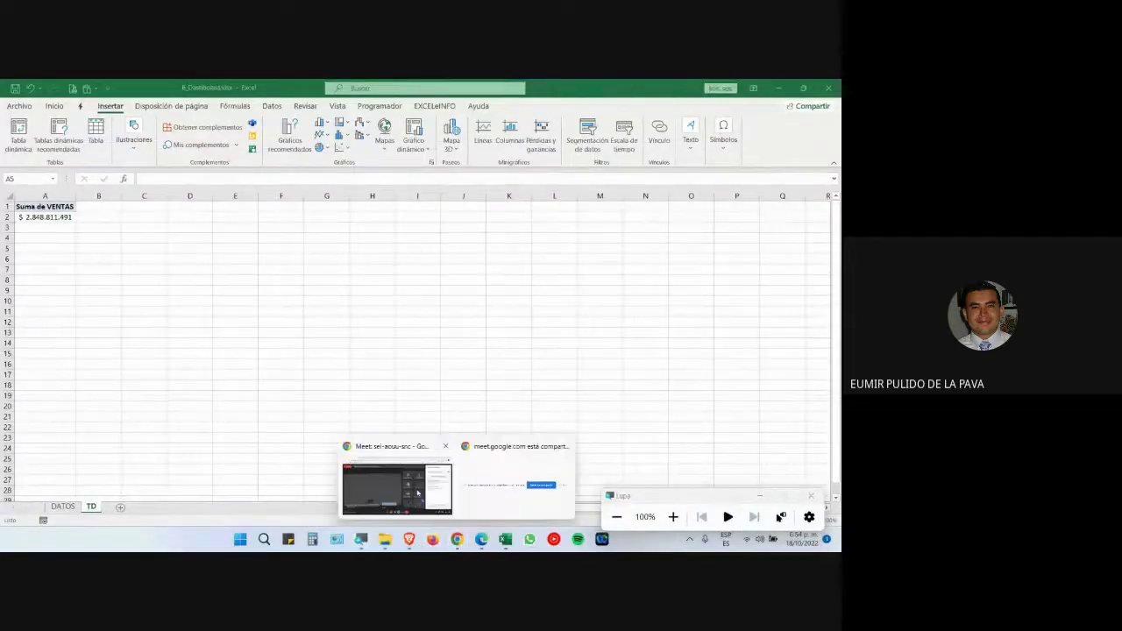
{"action": "left_click", "coordinate": [396, 473]}
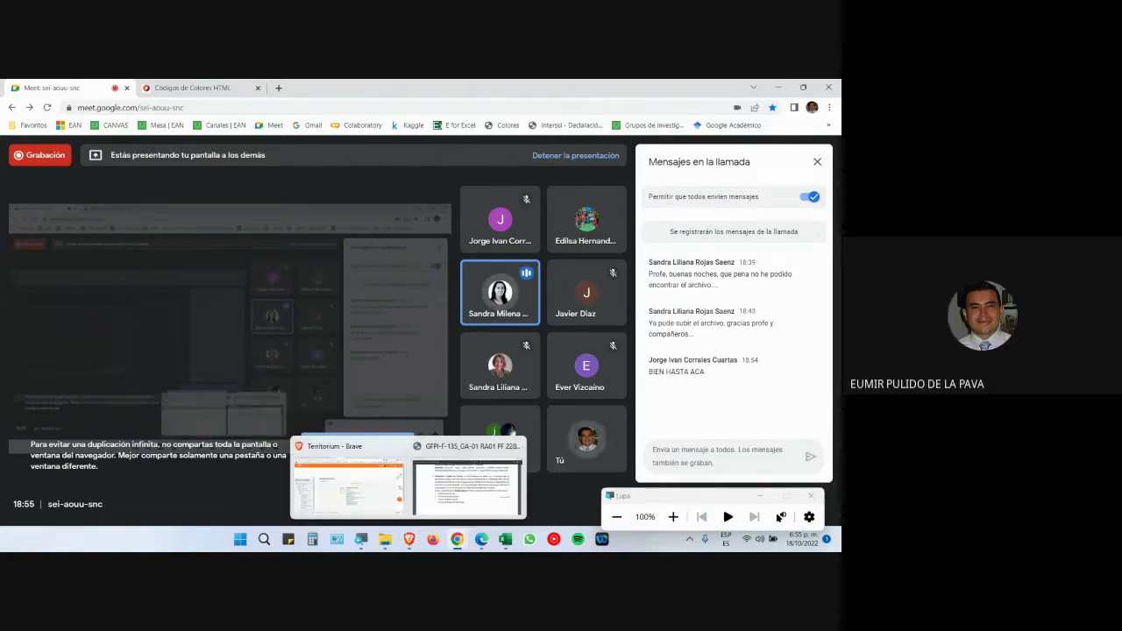
Step: Switch to the "dashboard EXCEL" image results in Edge and examine the "Tablero de control - Recursos Humanos" example
{"action": "left_click", "coordinate": [480, 541]}
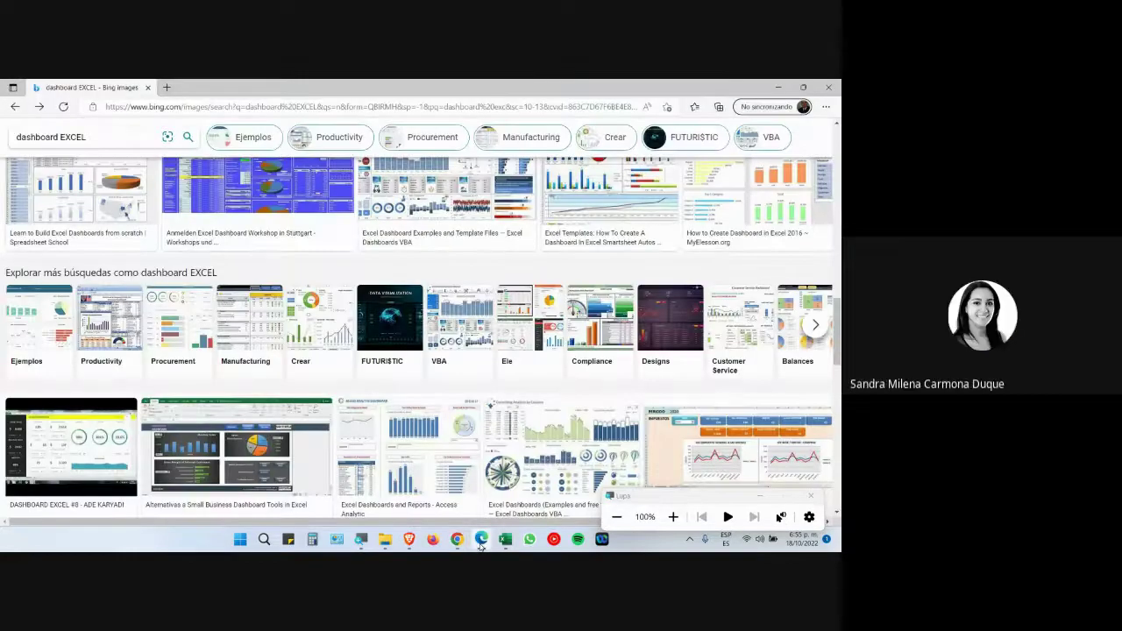
{"action": "scroll", "coordinate": [550, 350], "scroll_direction": "down", "scroll_amount": 5}
{"action": "scroll", "coordinate": [549, 351], "scroll_direction": "up", "scroll_amount": 1}
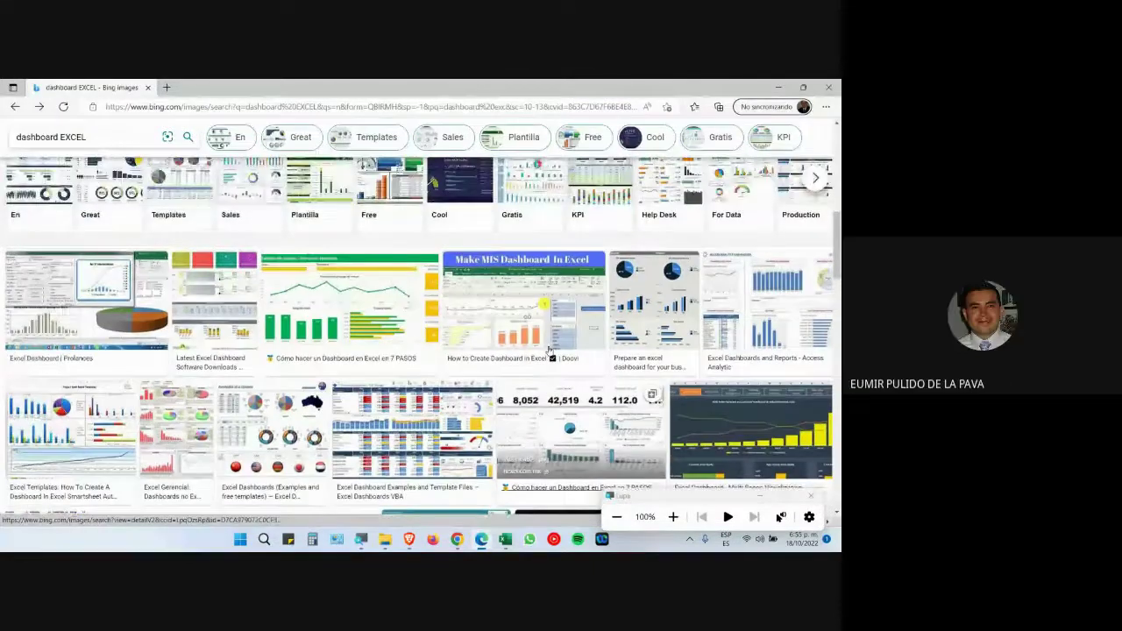
{"action": "scroll", "coordinate": [549, 350], "scroll_direction": "down", "scroll_amount": 2}
{"action": "scroll", "coordinate": [550, 350], "scroll_direction": "up", "scroll_amount": 2}
{"action": "scroll", "coordinate": [550, 351], "scroll_direction": "up", "scroll_amount": 1}
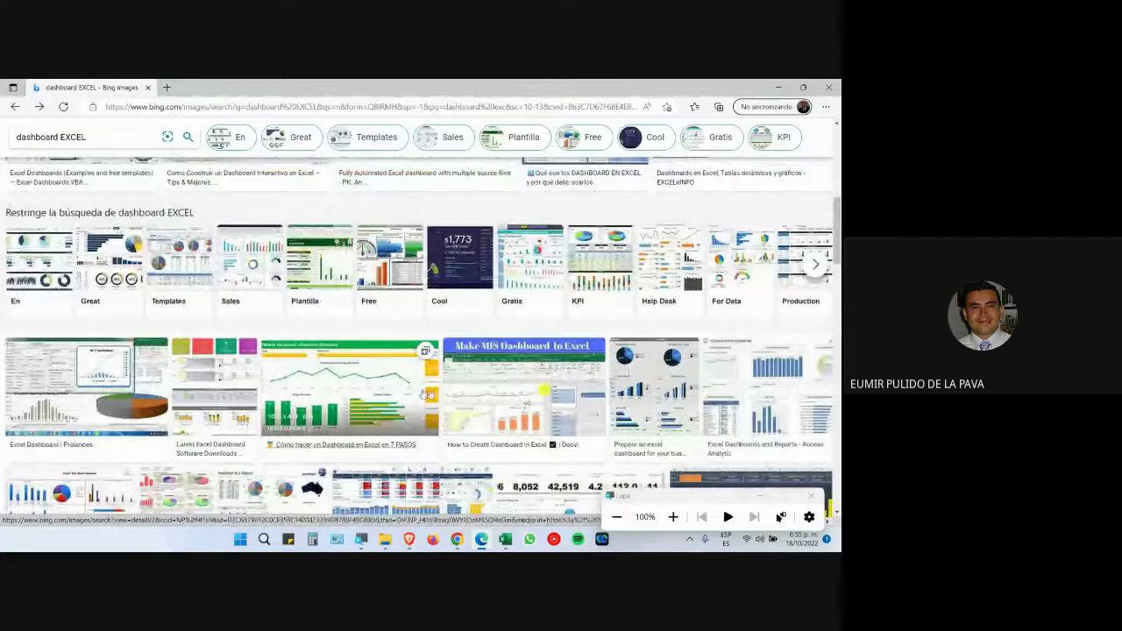
{"action": "left_click", "coordinate": [385, 379]}
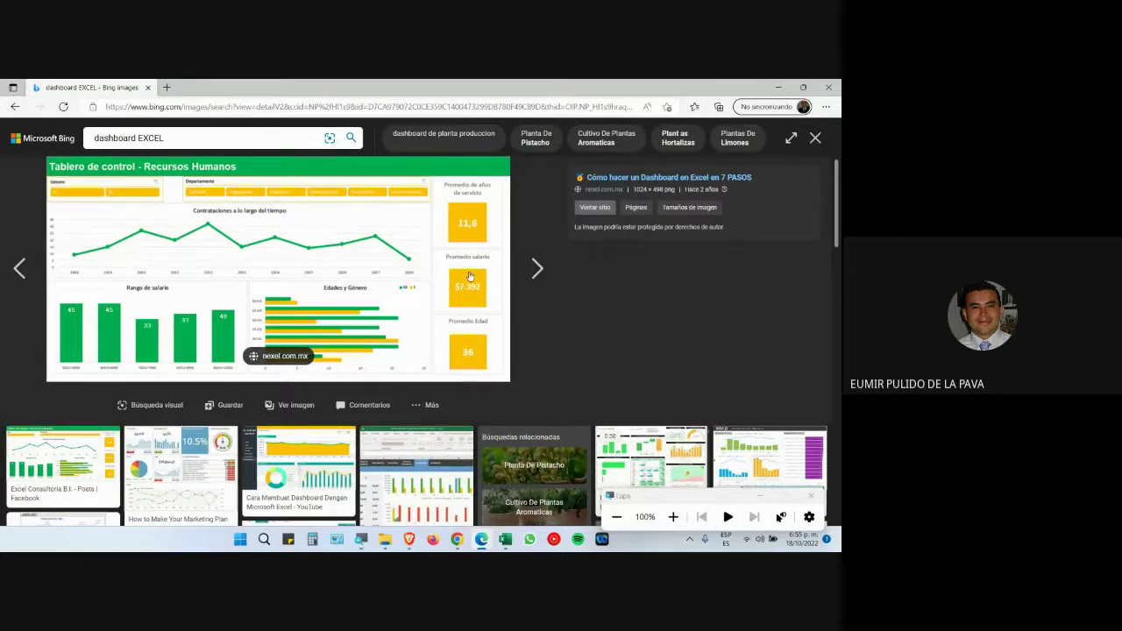
{"action": "left_click", "coordinate": [815, 138]}
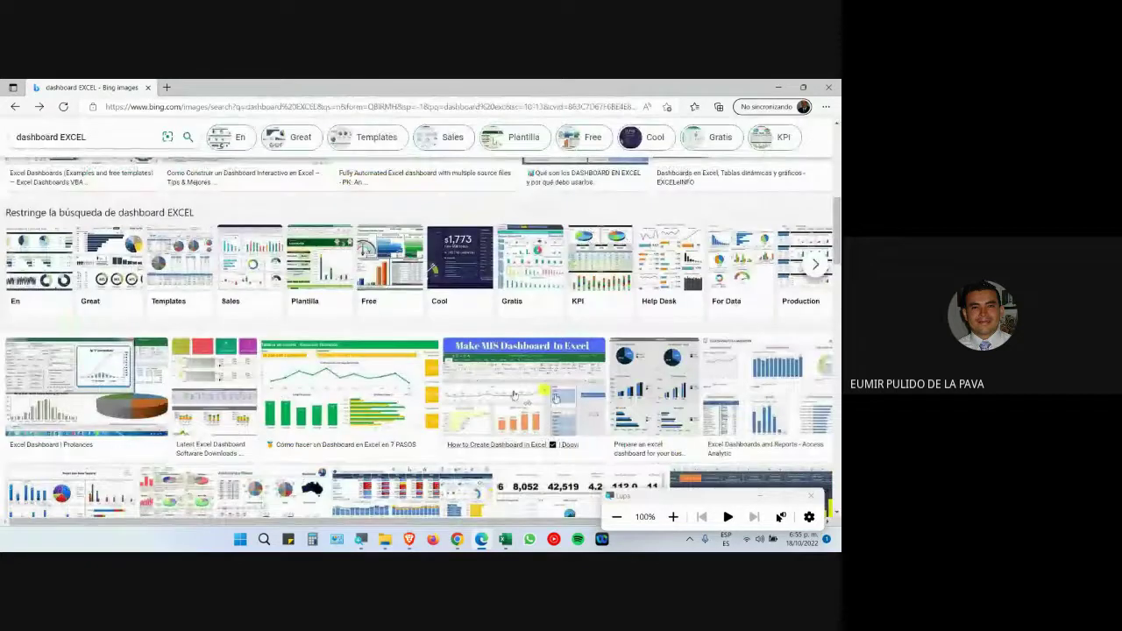
Step: Examine the "Capítulo 19: Creación de un Dashboard Impresionante en Excel" example among the image results
{"action": "scroll", "coordinate": [720, 265], "scroll_direction": "down", "scroll_amount": 1}
{"action": "scroll", "coordinate": [198, 323], "scroll_direction": "up", "scroll_amount": 2}
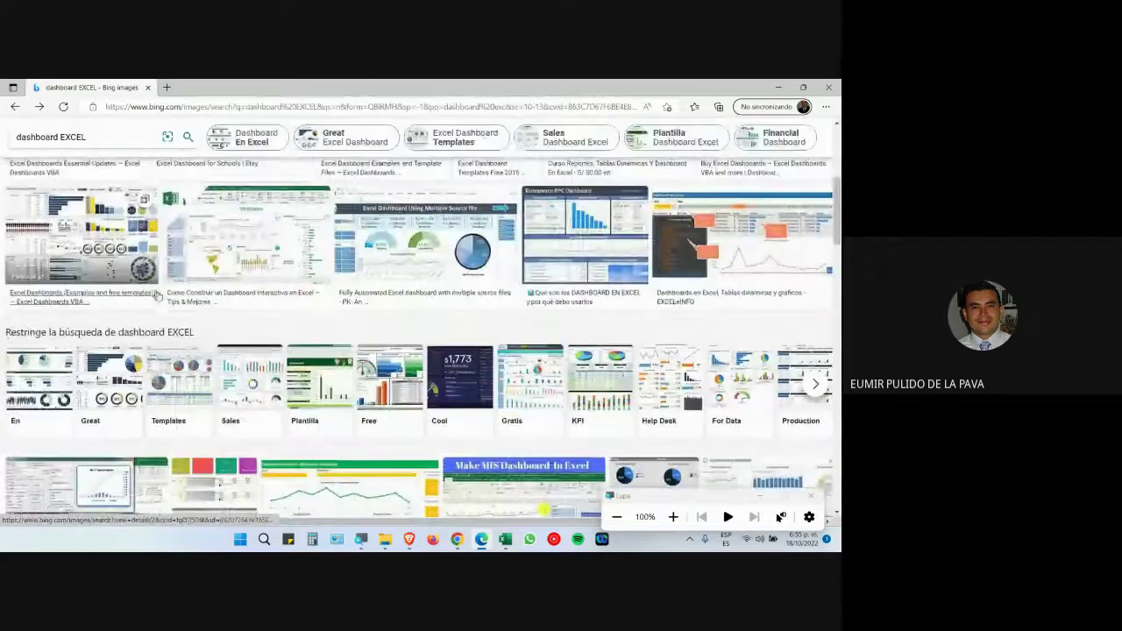
{"action": "scroll", "coordinate": [197, 323], "scroll_direction": "up", "scroll_amount": 2}
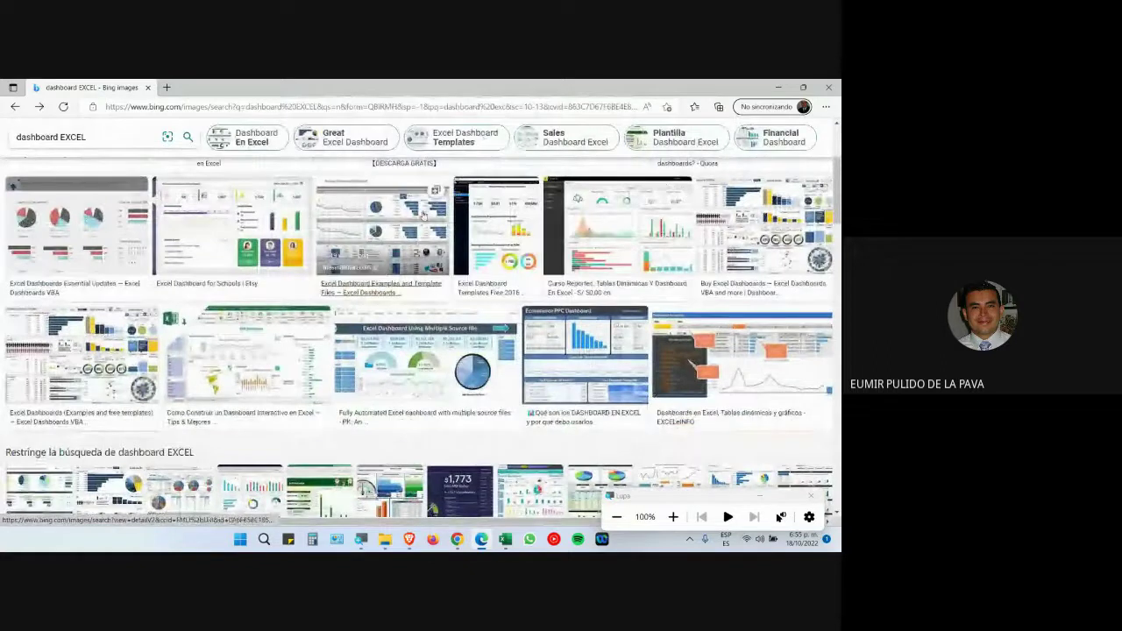
{"action": "scroll", "coordinate": [419, 341], "scroll_direction": "up", "scroll_amount": 3}
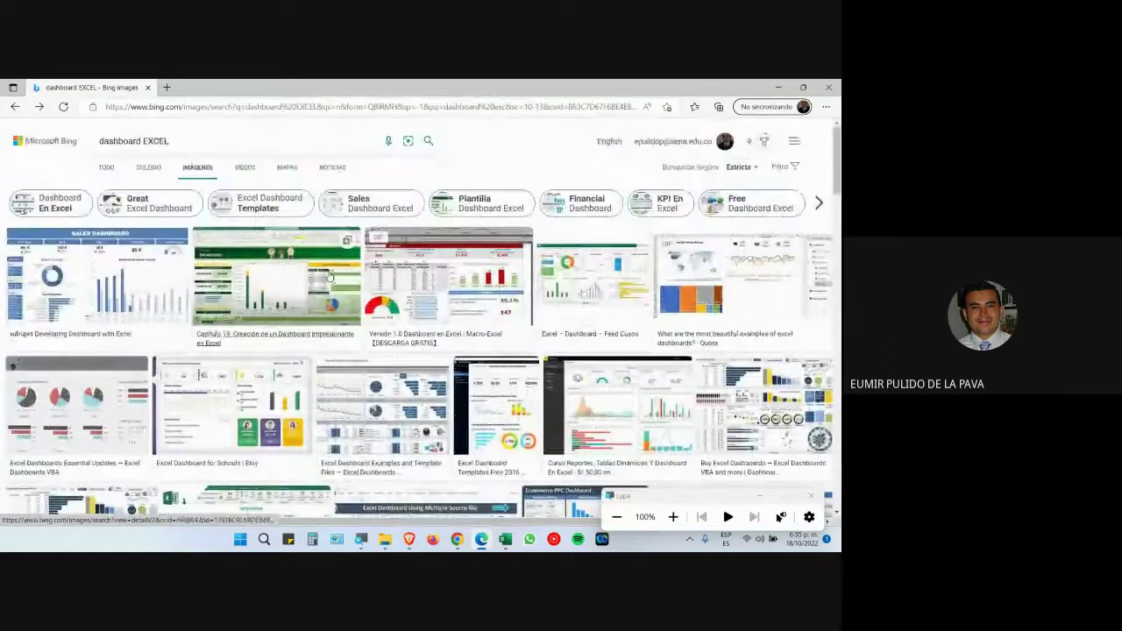
{"action": "left_click", "coordinate": [290, 278]}
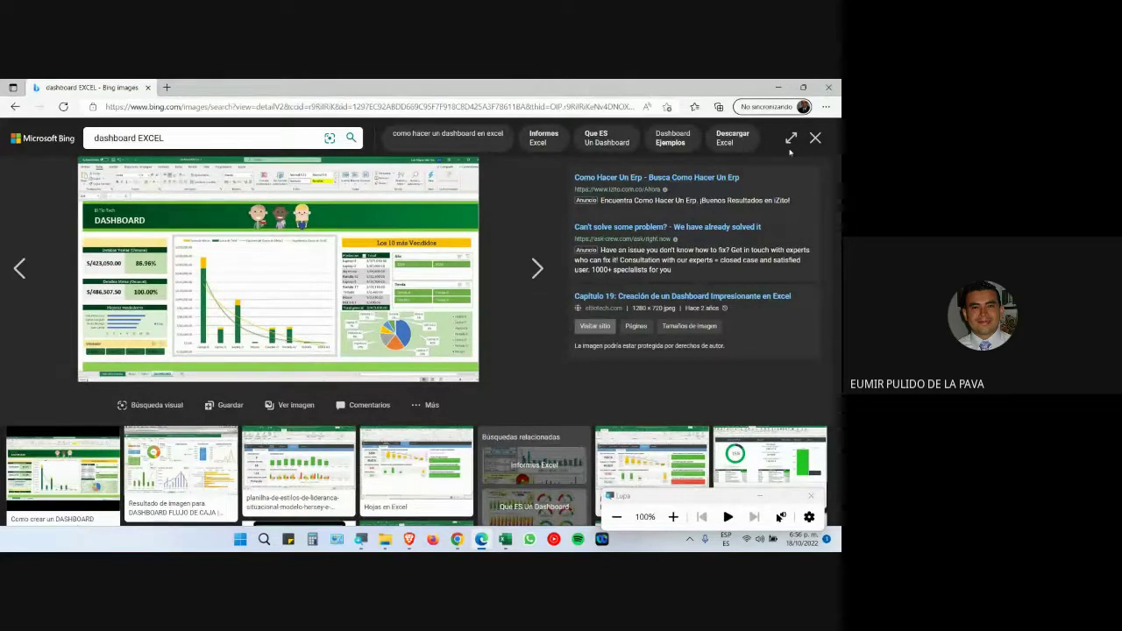
{"action": "left_click", "coordinate": [815, 137]}
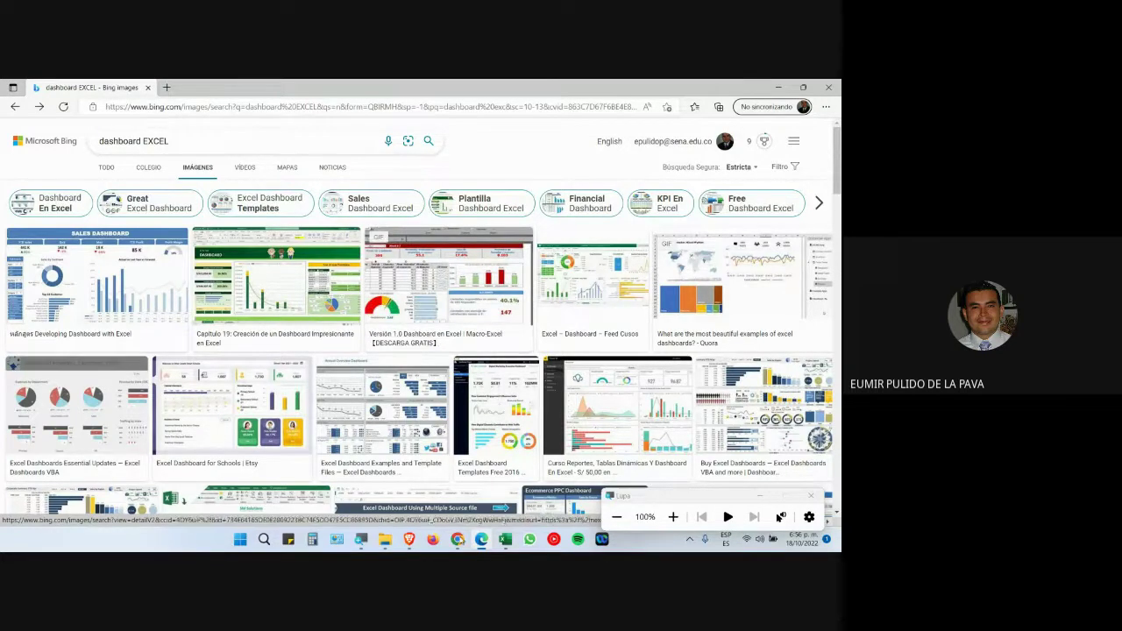
Step: Return to the Excel workbook by way of the Google Meet call and widen column B on the TD sheet
{"action": "left_click", "coordinate": [457, 538]}
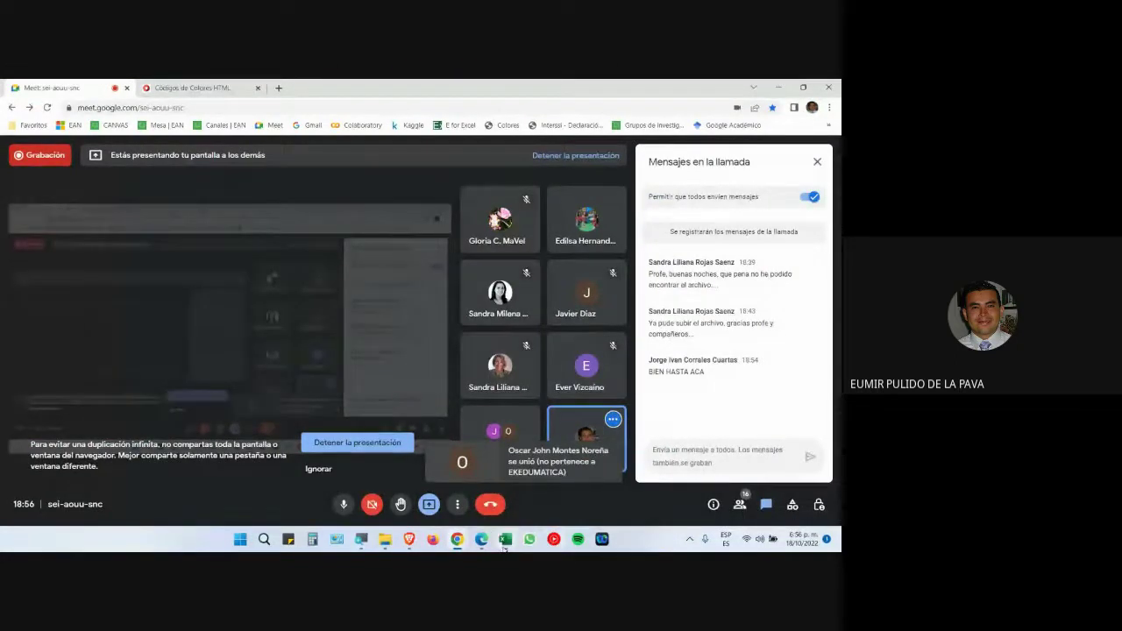
{"action": "left_click", "coordinate": [505, 537]}
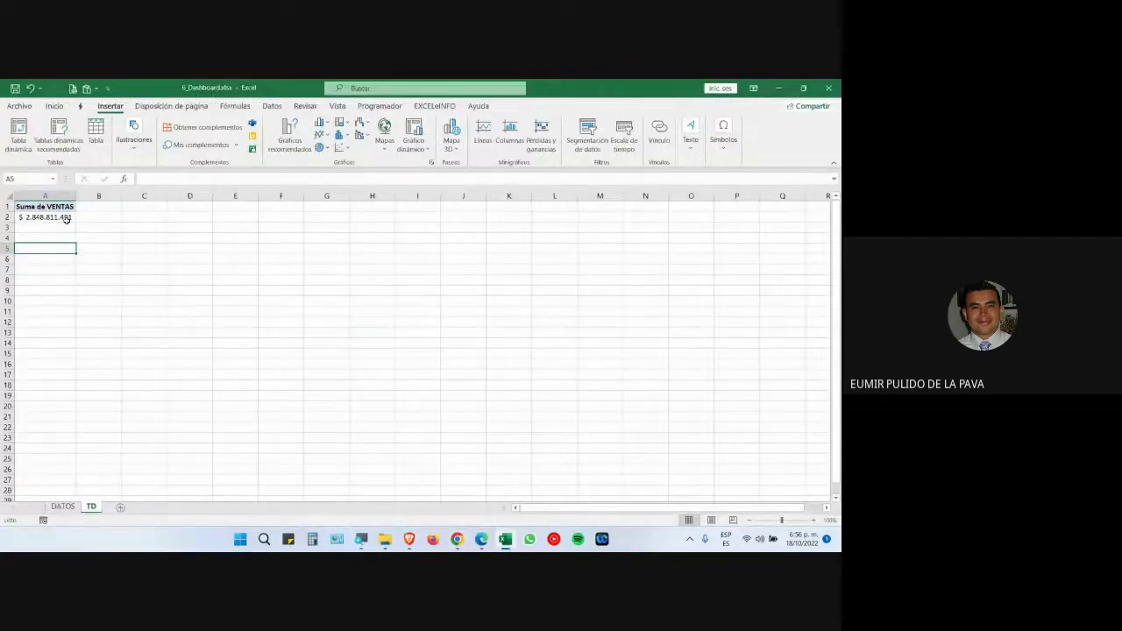
{"action": "left_click", "coordinate": [98, 217]}
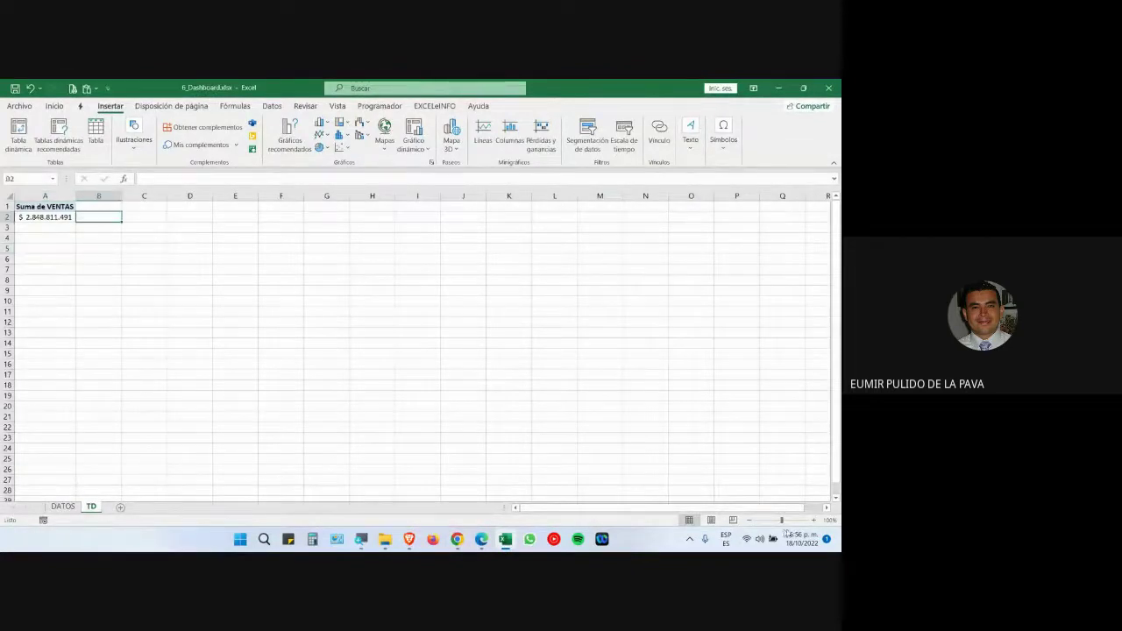
{"action": "left_click", "coordinate": [811, 519]}
{"action": "left_click", "coordinate": [811, 520]}
{"action": "left_click", "coordinate": [812, 519]}
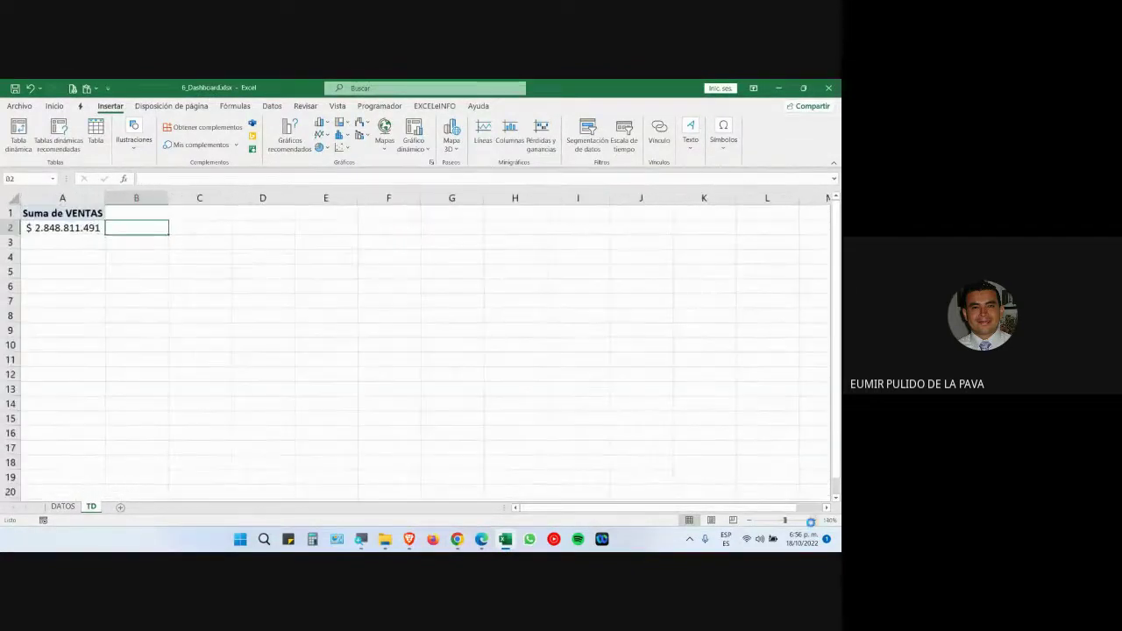
{"action": "left_click", "coordinate": [812, 520]}
{"action": "left_click", "coordinate": [812, 520]}
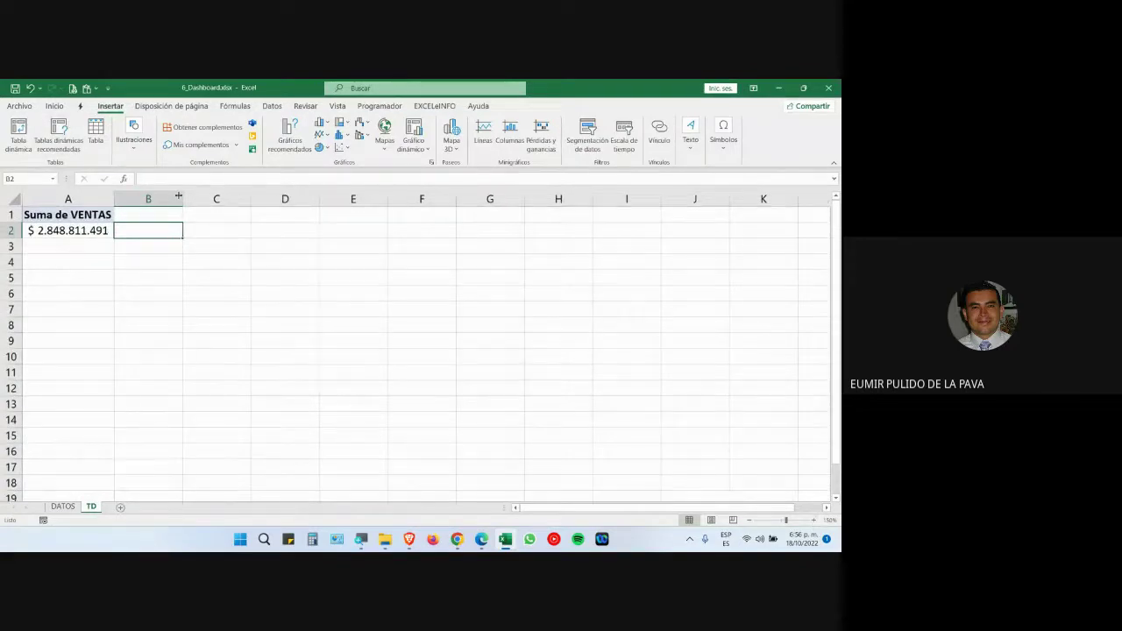
{"action": "left_click_drag", "start_coordinate": [182, 199], "coordinate": [316, 199]}
Step: Enter an IMPORTARDATOSDINAMICOS formula in B2 that retrieves Suma de VENTAS from the pivot table in column A
{"action": "type", "text": "="}
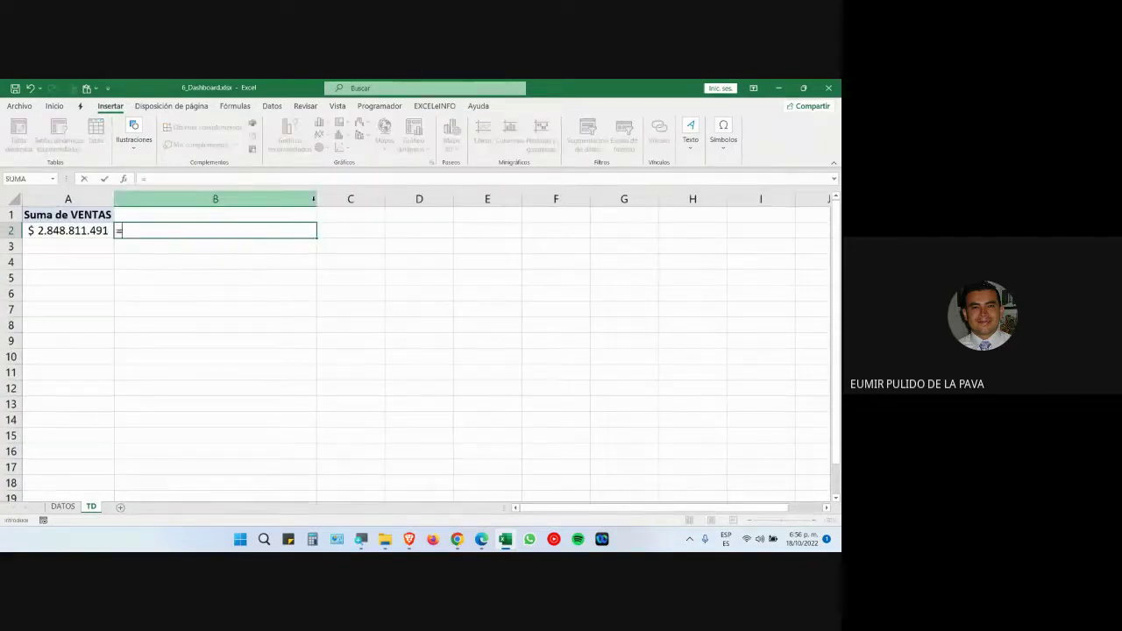
{"action": "left_click", "coordinate": [79, 230]}
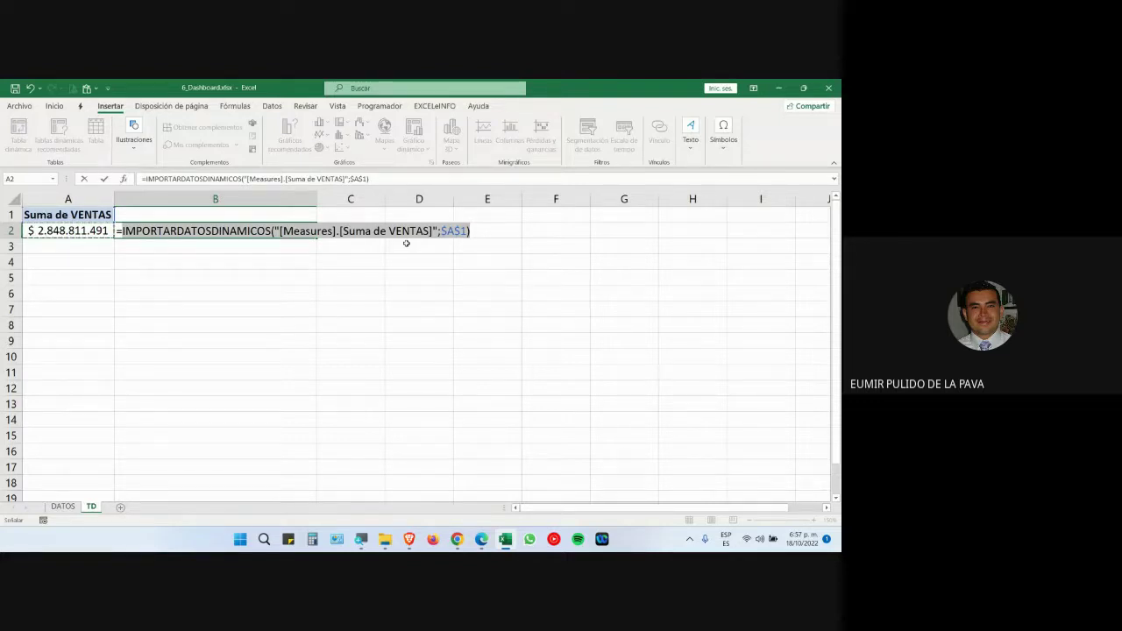
{"action": "key", "text": "Return"}
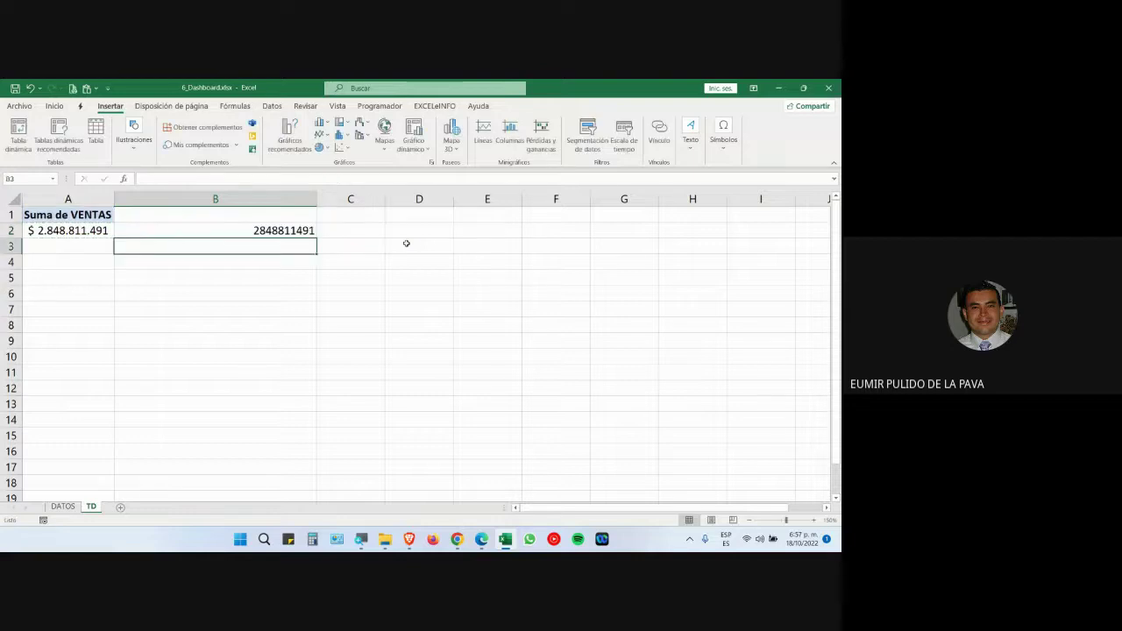
Step: Format B2 in accounting style with the $ symbol and no decimals
{"action": "left_click", "coordinate": [276, 226]}
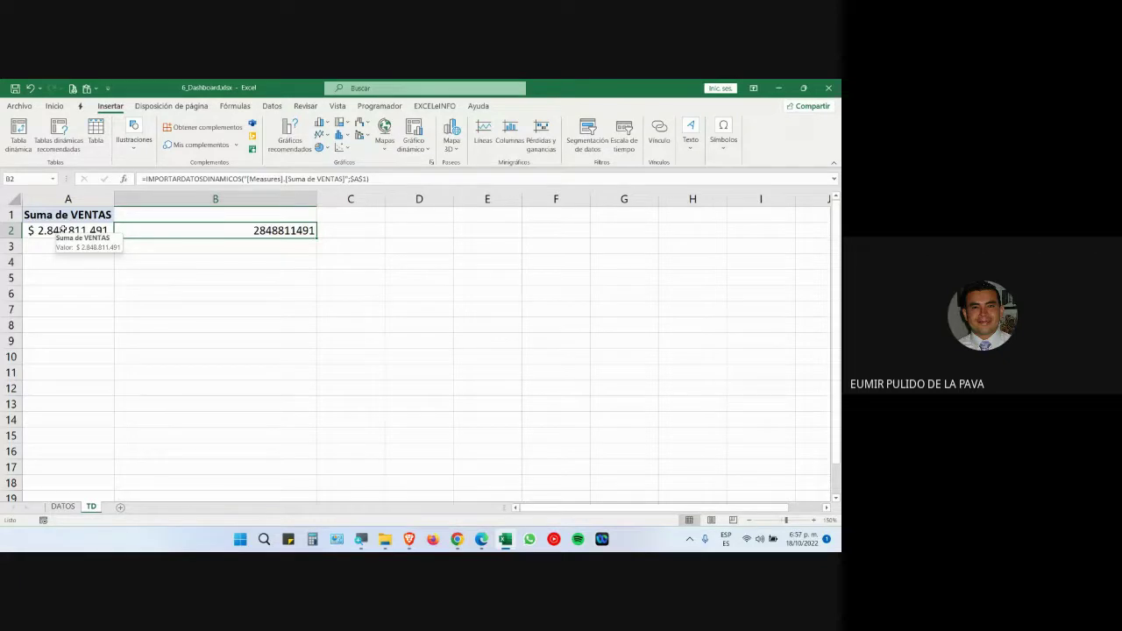
{"action": "left_click", "coordinate": [55, 106]}
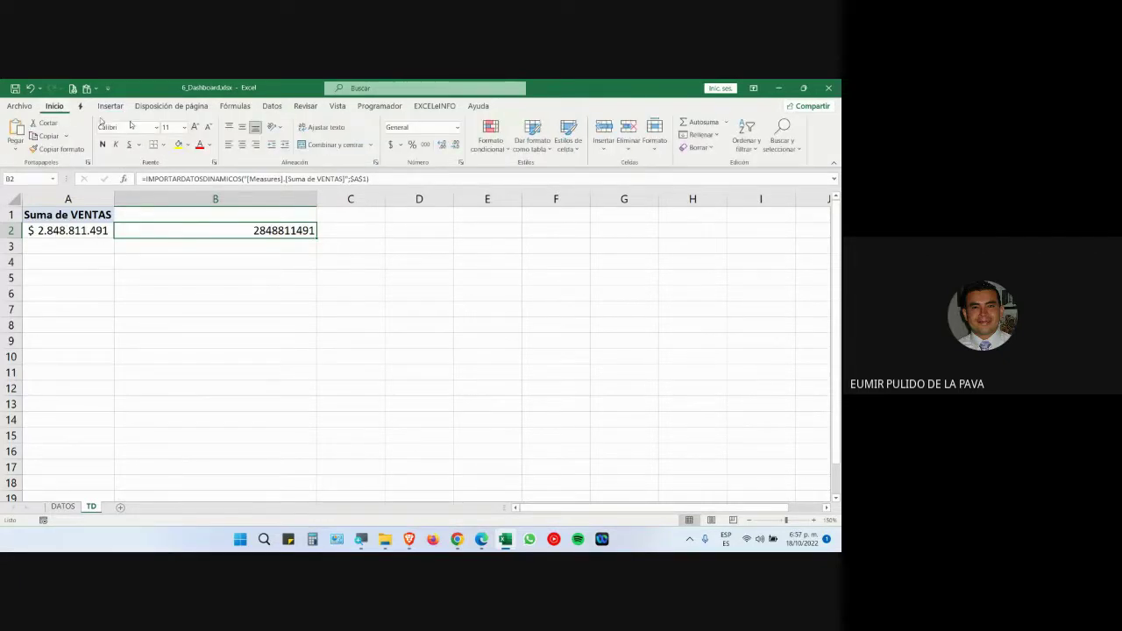
{"action": "left_click", "coordinate": [390, 145]}
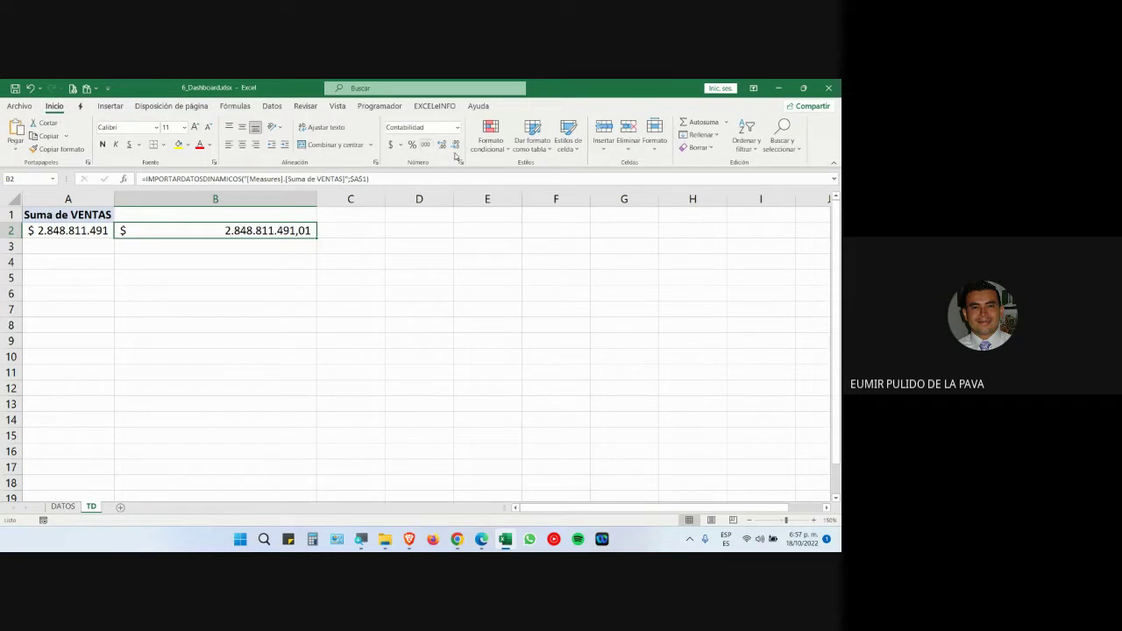
{"action": "left_click", "coordinate": [455, 144]}
{"action": "left_click", "coordinate": [455, 145]}
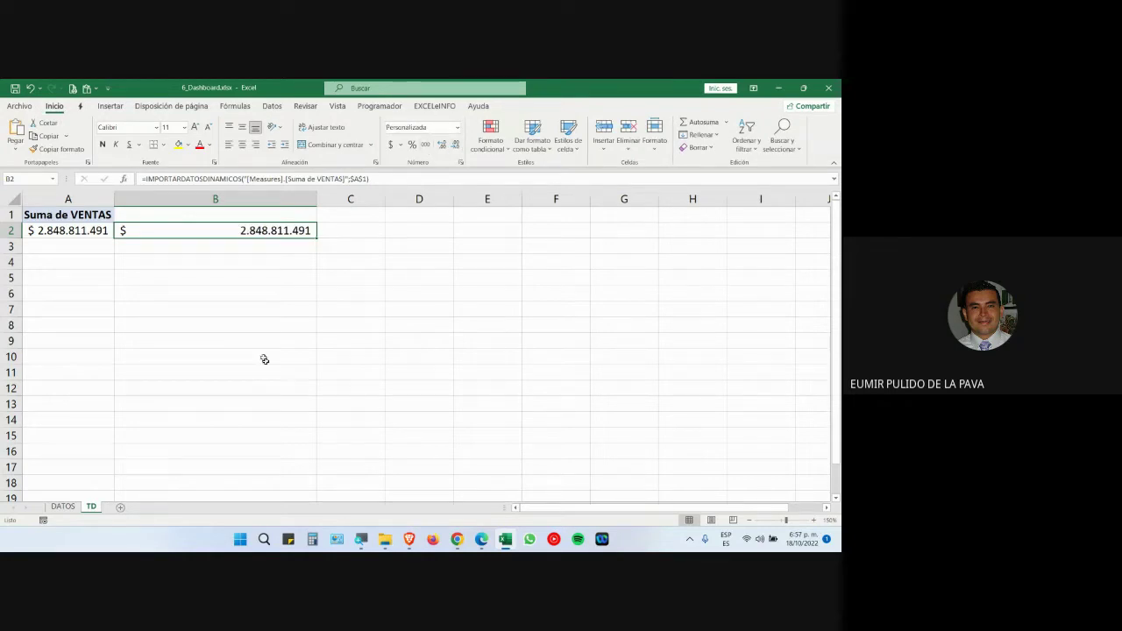
Step: Compare the pivot table value in A2 with the formula in B2
{"action": "left_click", "coordinate": [94, 230]}
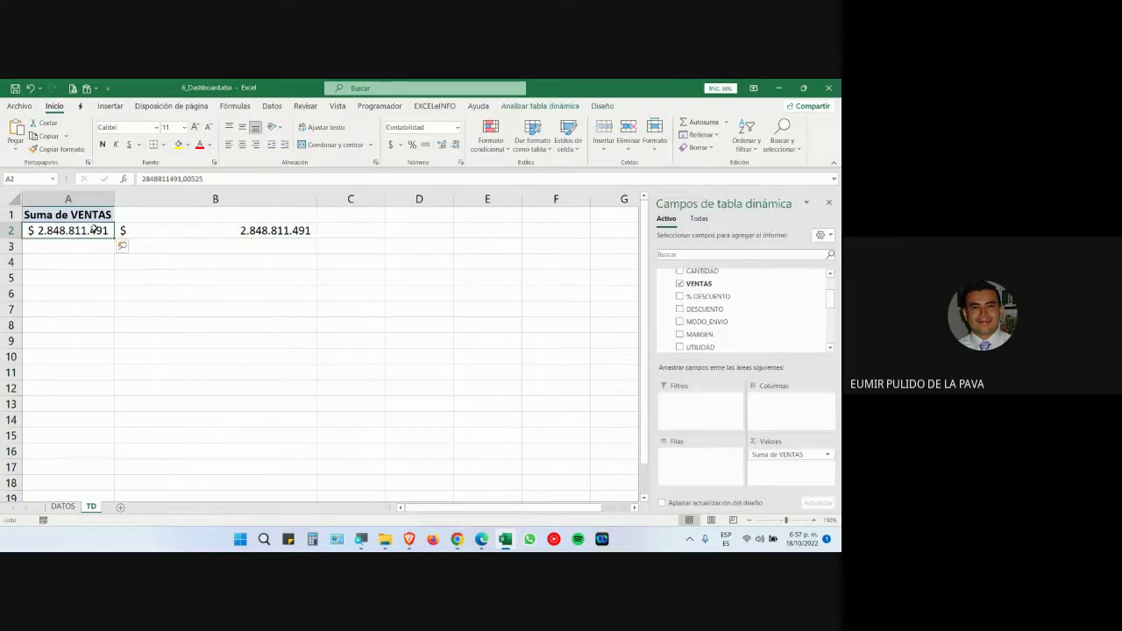
{"action": "left_click", "coordinate": [238, 228]}
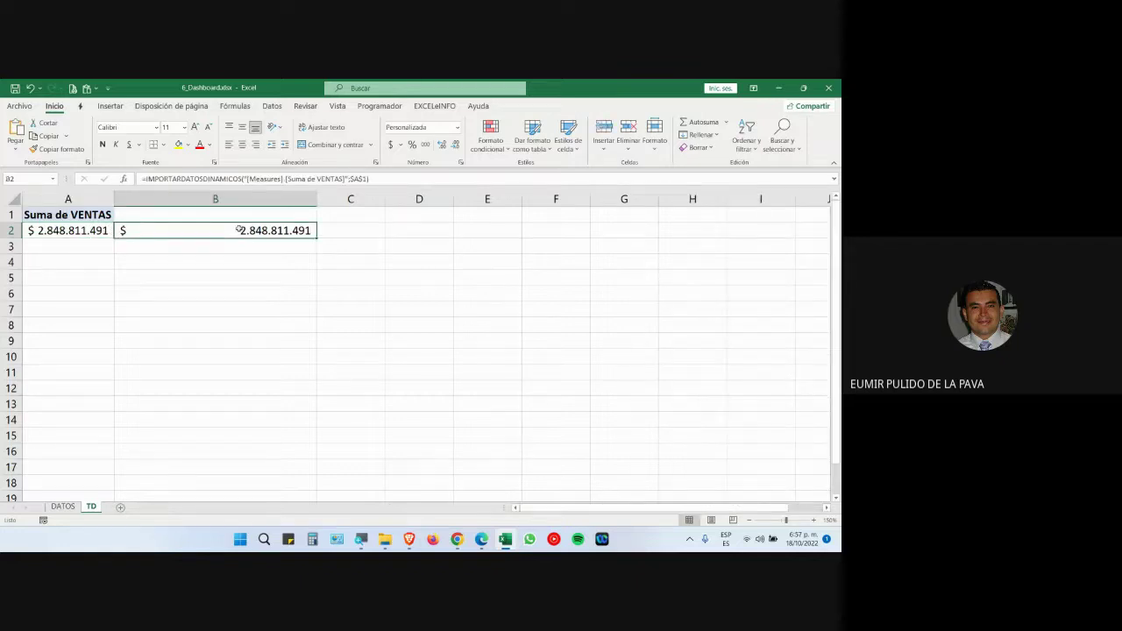
{"action": "left_click", "coordinate": [44, 229]}
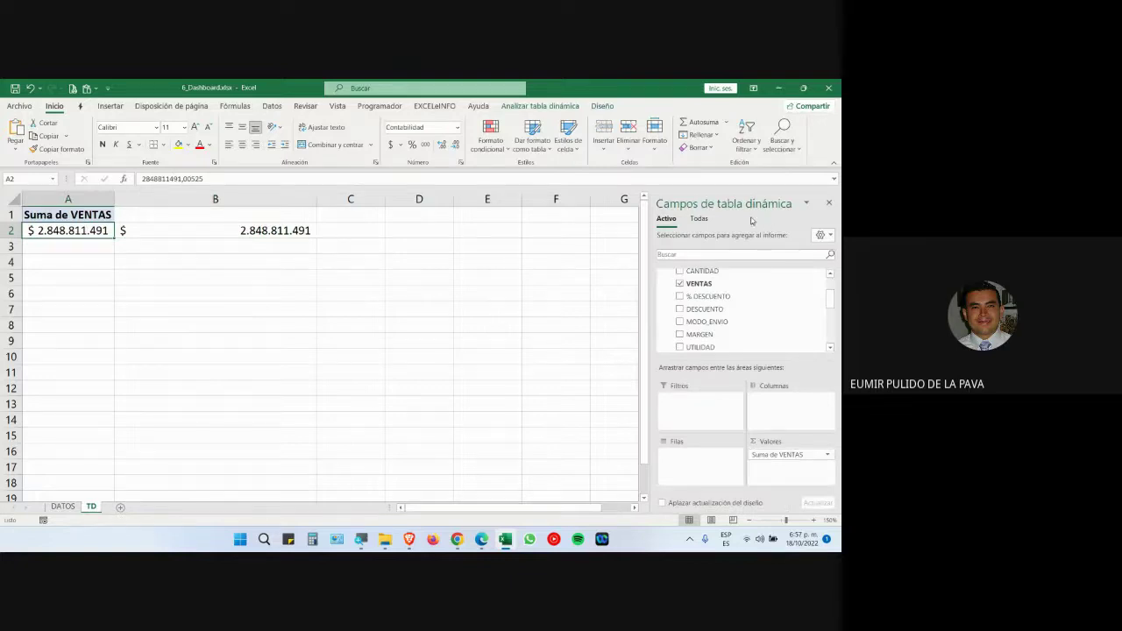
{"action": "left_click", "coordinate": [215, 228]}
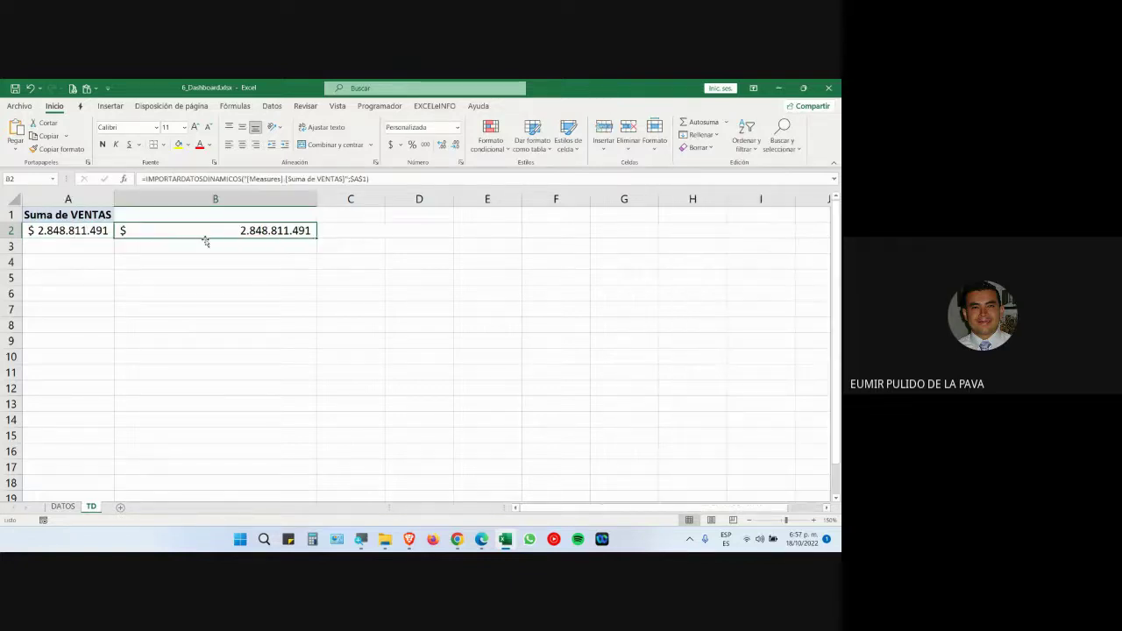
{"action": "left_click", "coordinate": [361, 231]}
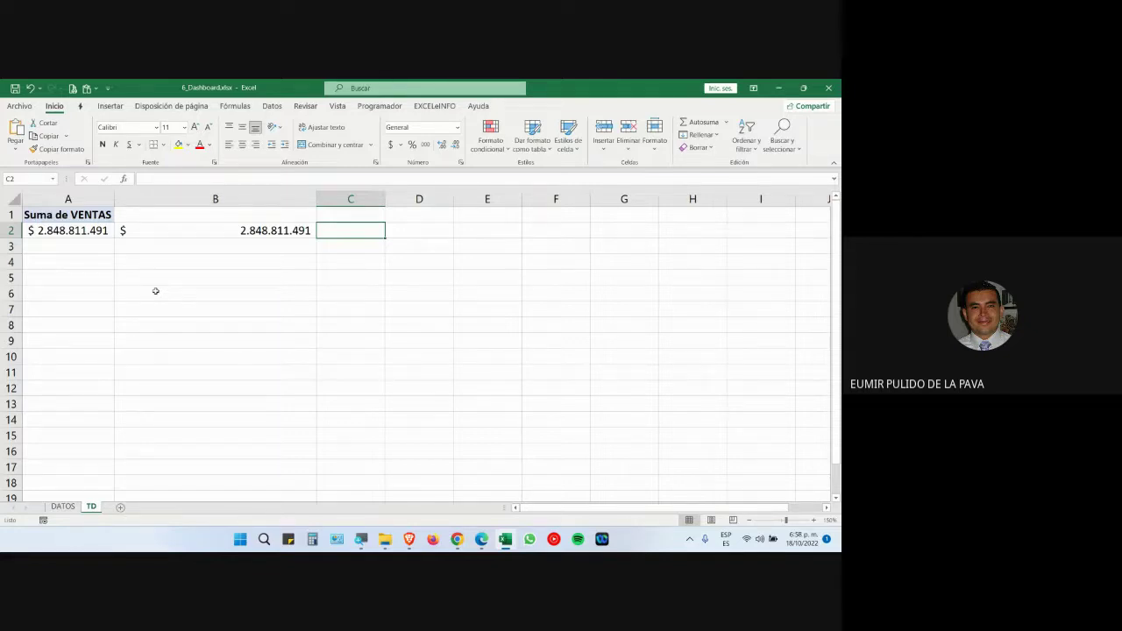
Step: Rename the Suma de VENTAS pivot table in A2 of the TD sheet as Total Ventas
{"action": "left_click", "coordinate": [81, 230]}
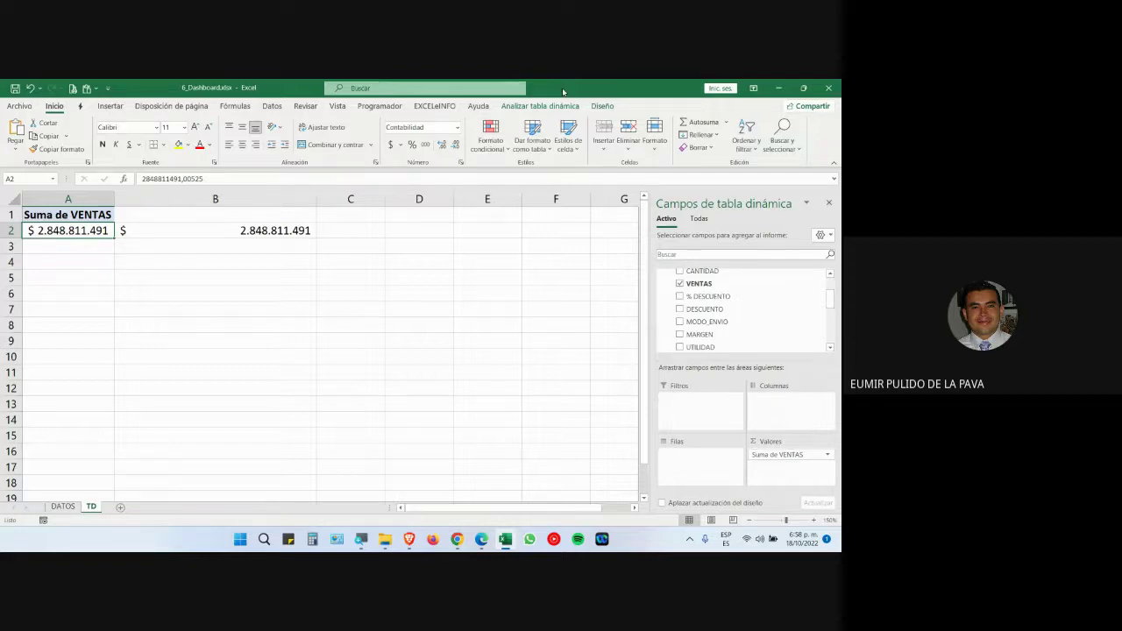
{"action": "left_click", "coordinate": [360, 538]}
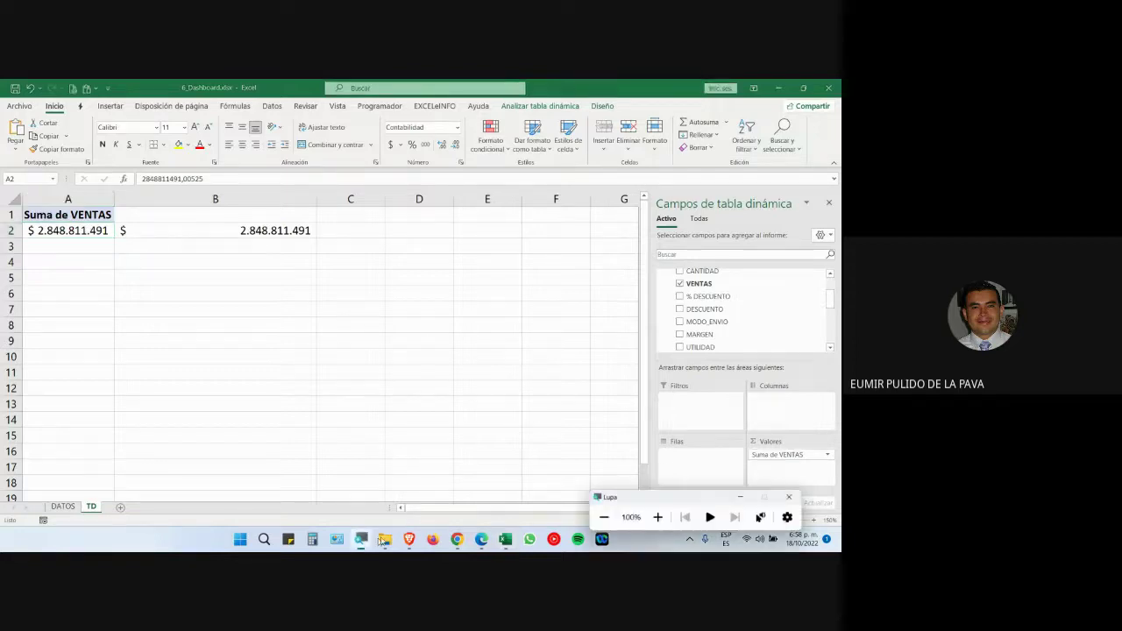
{"action": "left_click", "coordinate": [673, 516]}
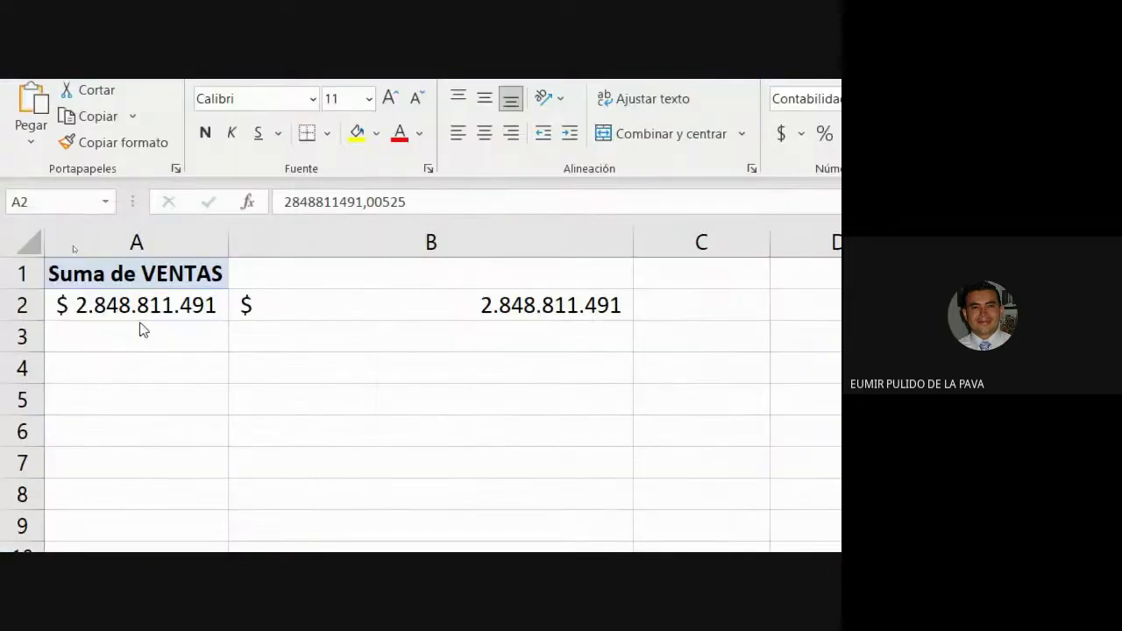
{"action": "left_click", "coordinate": [92, 227]}
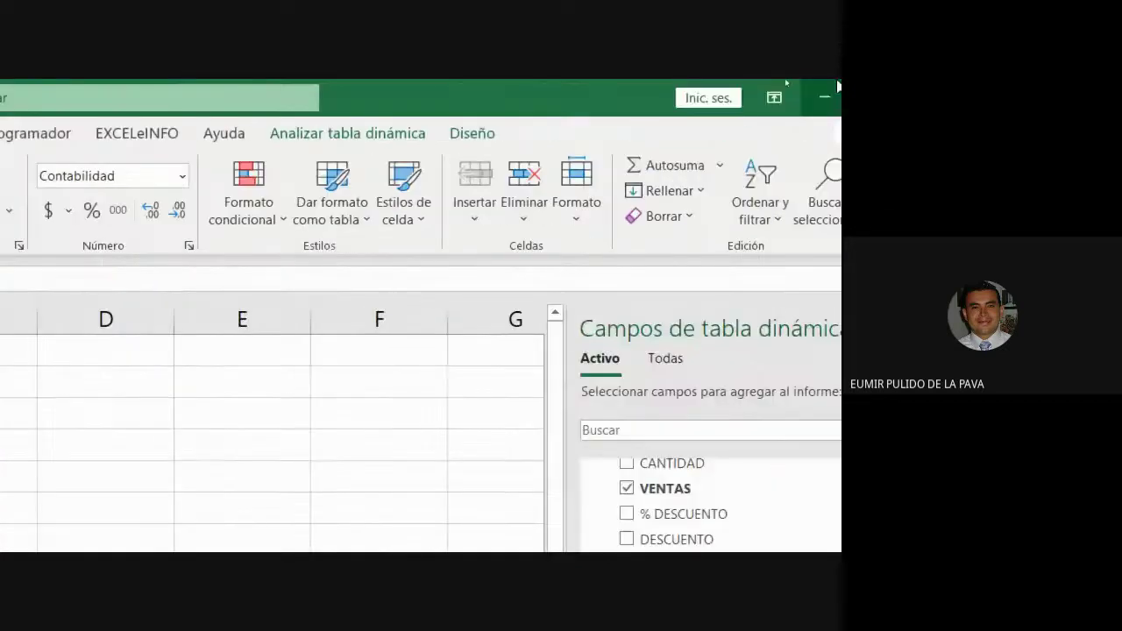
{"action": "left_click", "coordinate": [362, 141]}
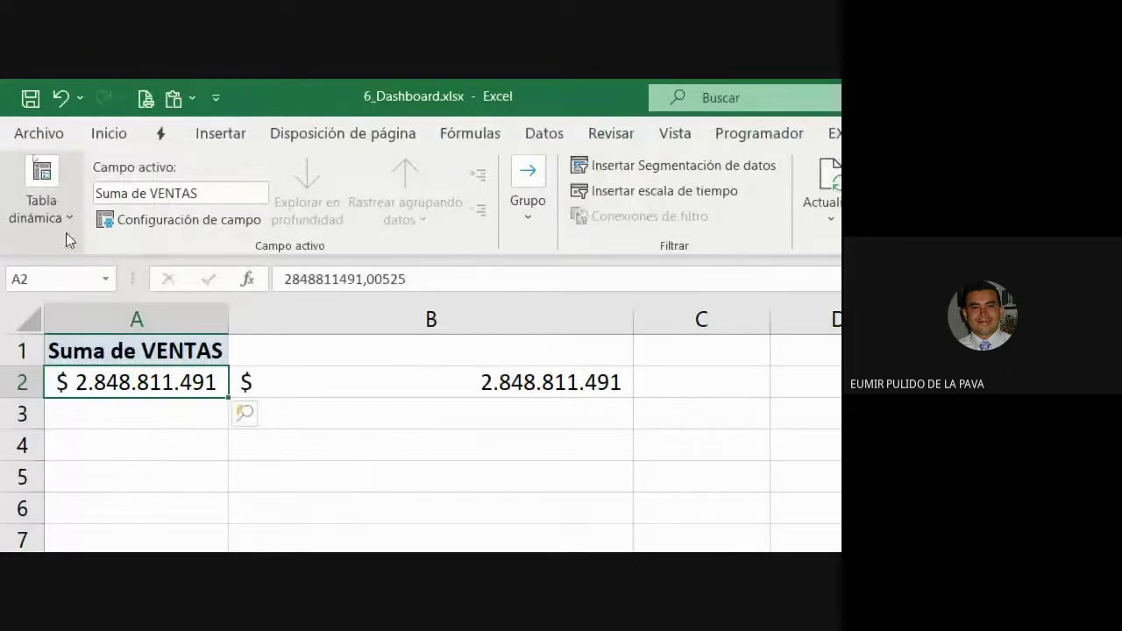
{"action": "left_click", "coordinate": [66, 219]}
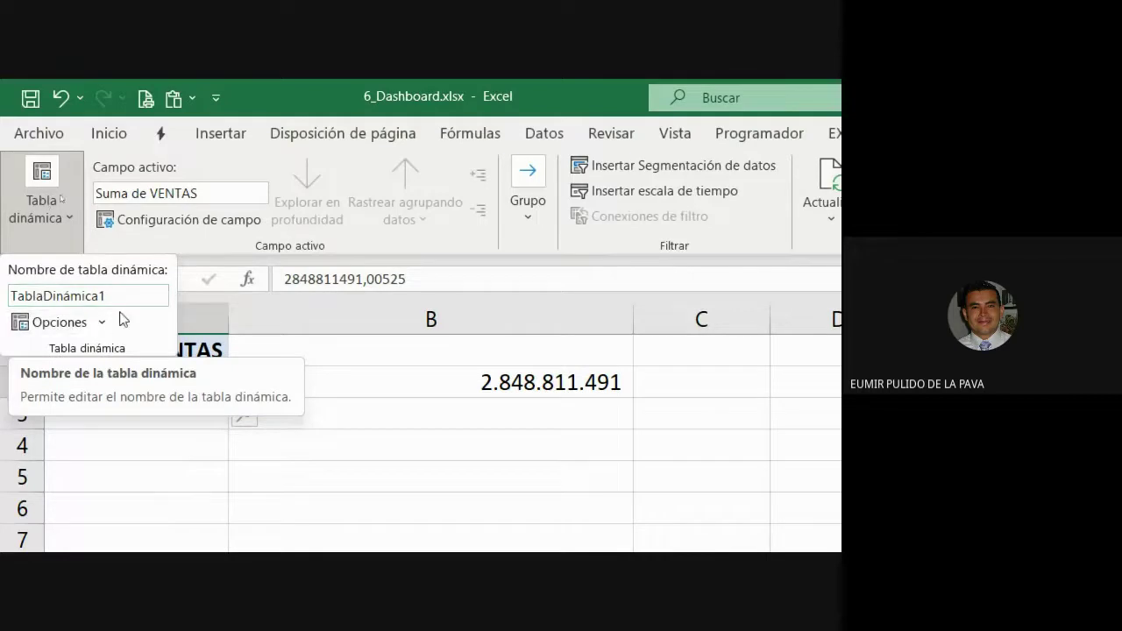
{"action": "left_click_drag", "start_coordinate": [11, 296], "coordinate": [160, 314]}
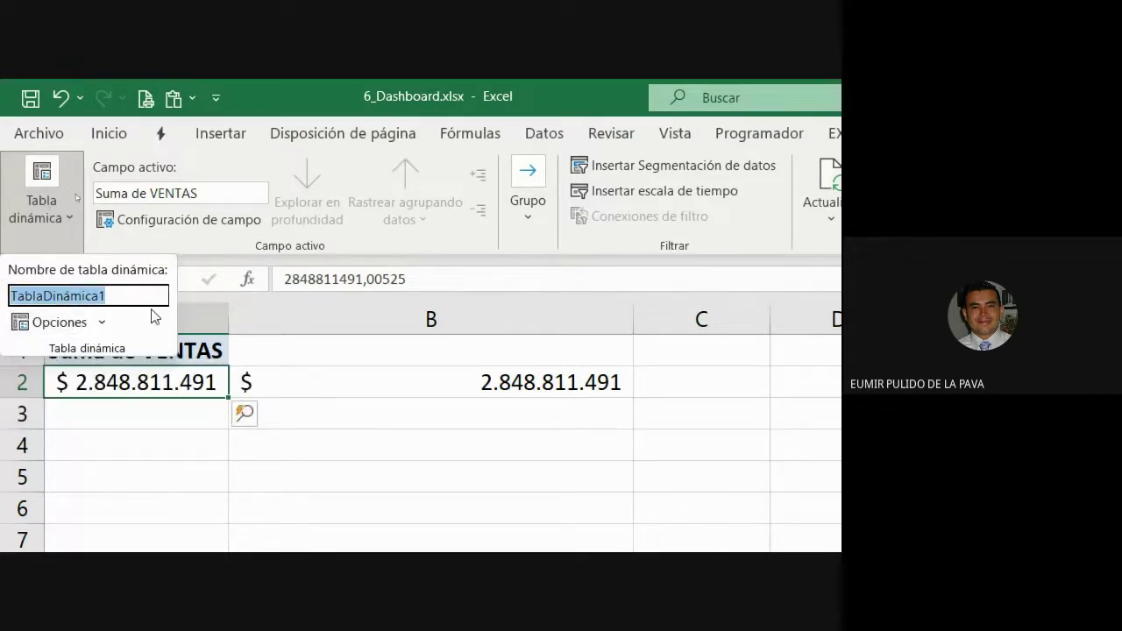
{"action": "type", "text": "Tota"}
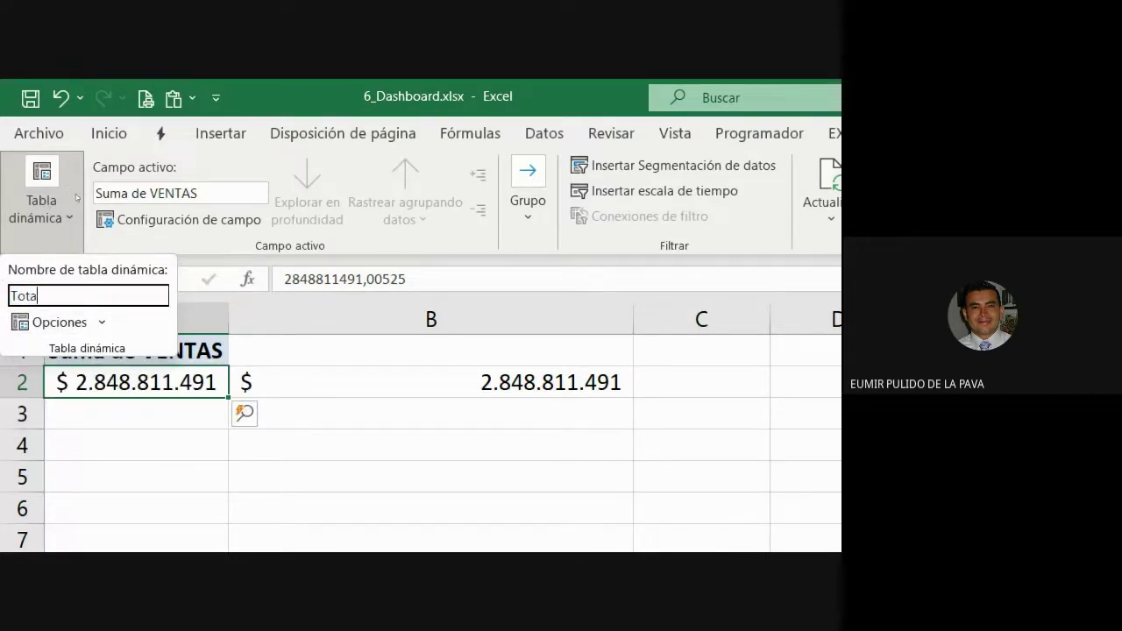
{"action": "type", "text": "lVentas"}
{"action": "key", "text": "Left"}
{"action": "key", "text": "Left"}
{"action": "key", "text": "Left"}
{"action": "key", "text": "Left"}
{"action": "key", "text": "Left"}
{"action": "key", "text": "Left"}
{"action": "key", "text": "Return"}
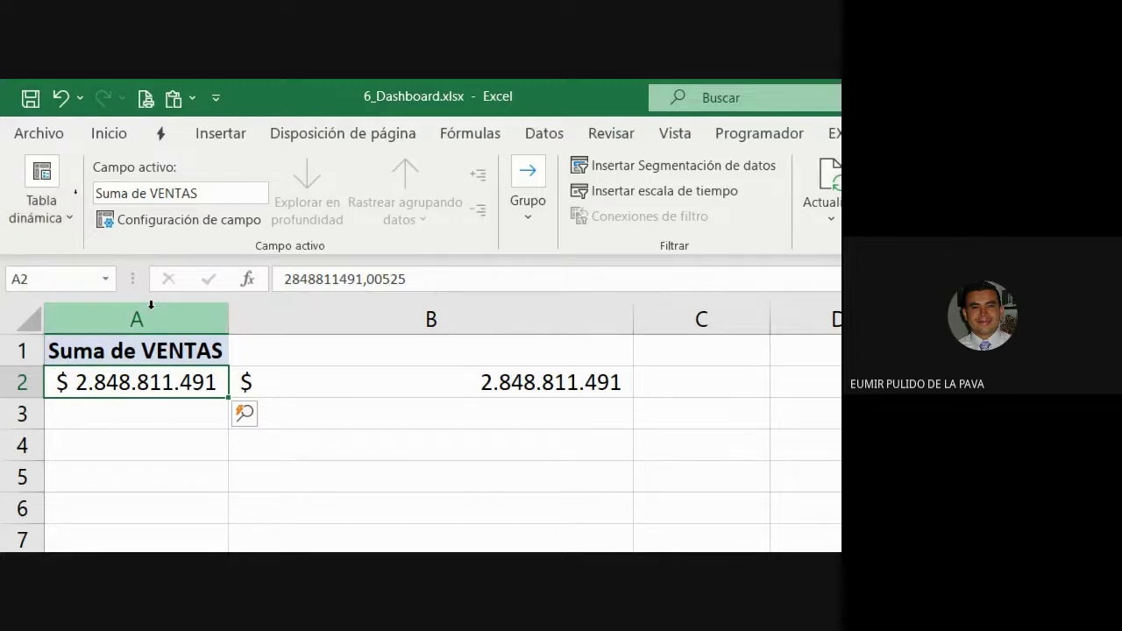
Step: Remove the space from the pivot table's name, making it TotalVentas
{"action": "left_click", "coordinate": [77, 222]}
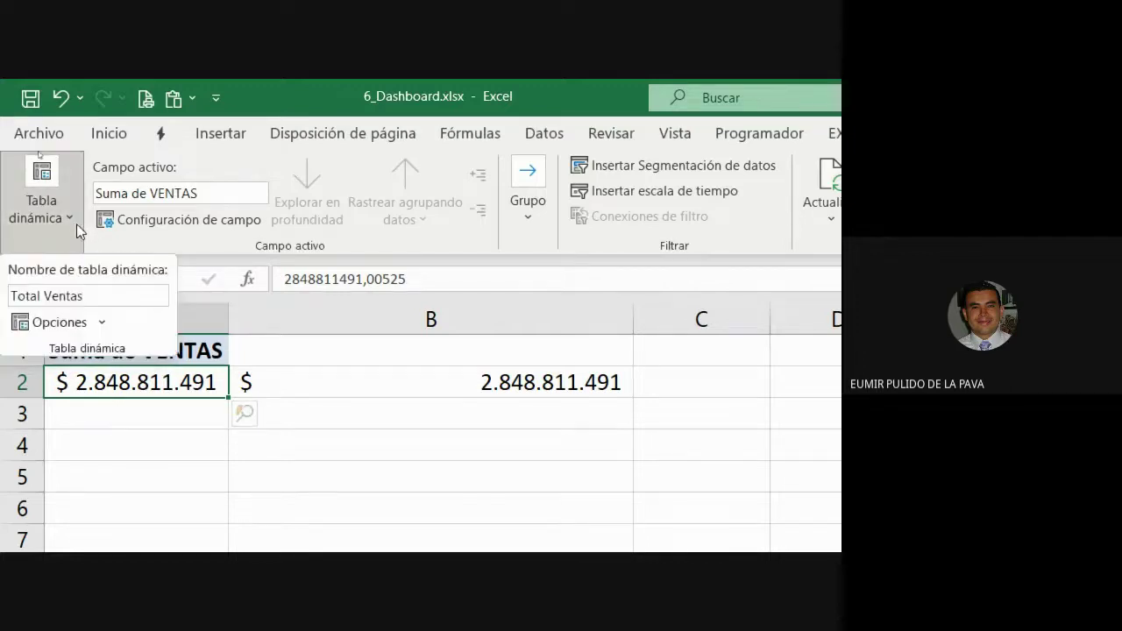
{"action": "left_click", "coordinate": [55, 295]}
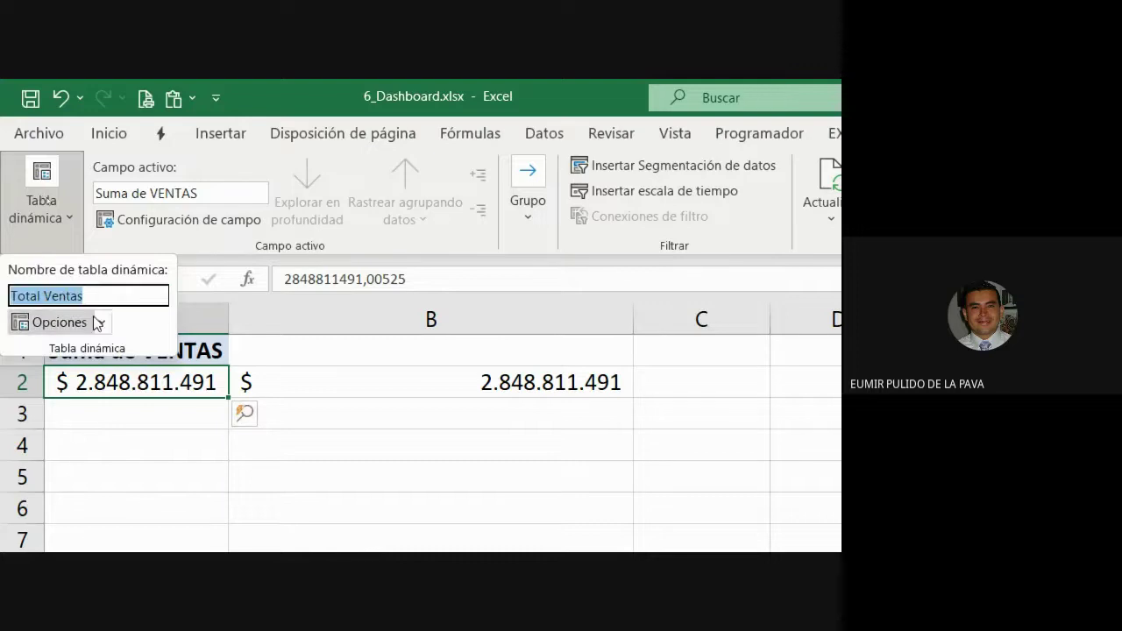
{"action": "left_click", "coordinate": [53, 296]}
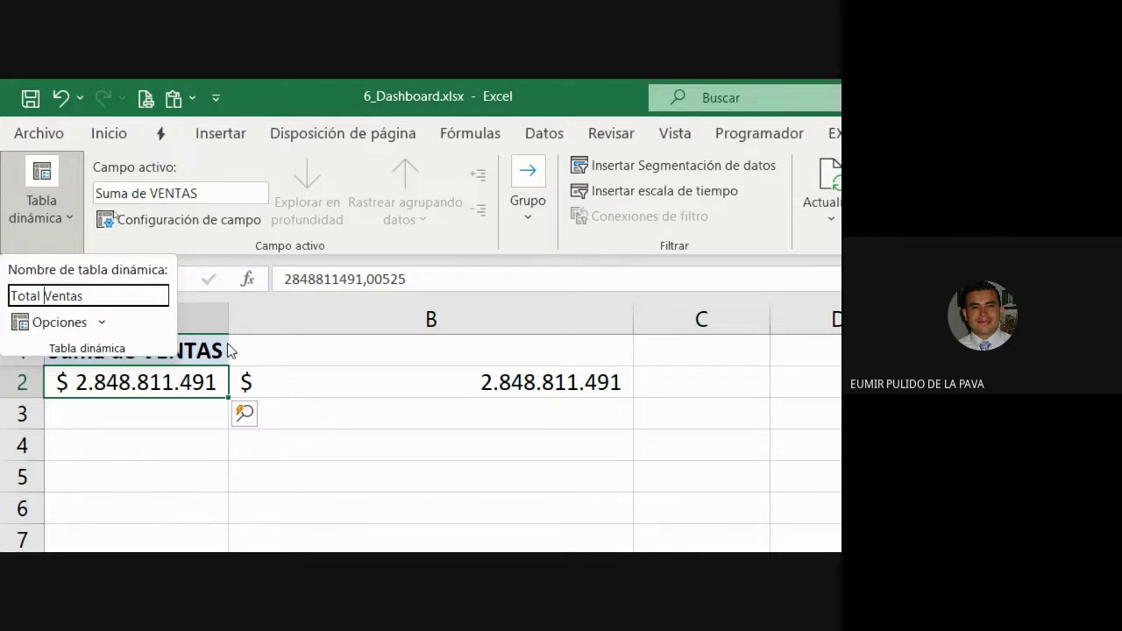
{"action": "key", "text": "BackSpace"}
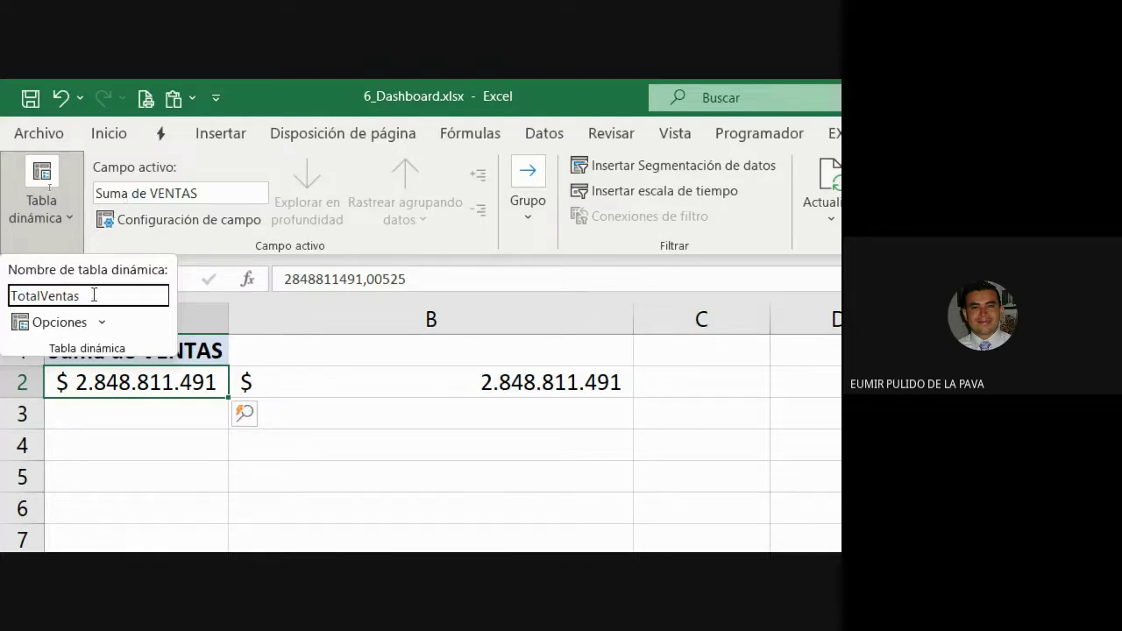
{"action": "left_click", "coordinate": [74, 220]}
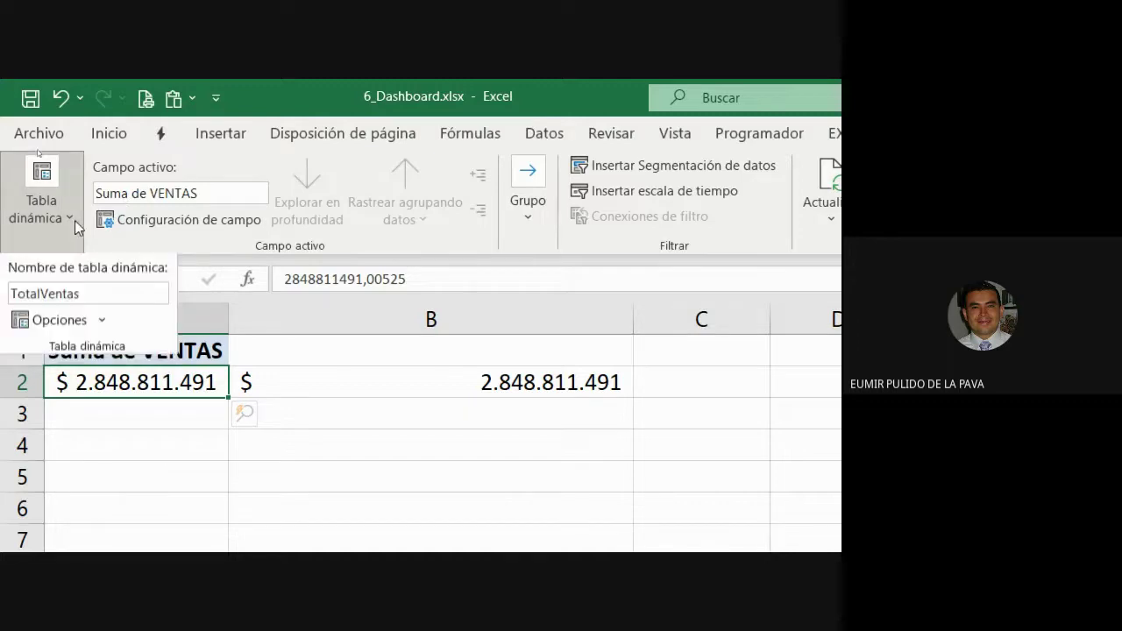
{"action": "left_click", "coordinate": [93, 293]}
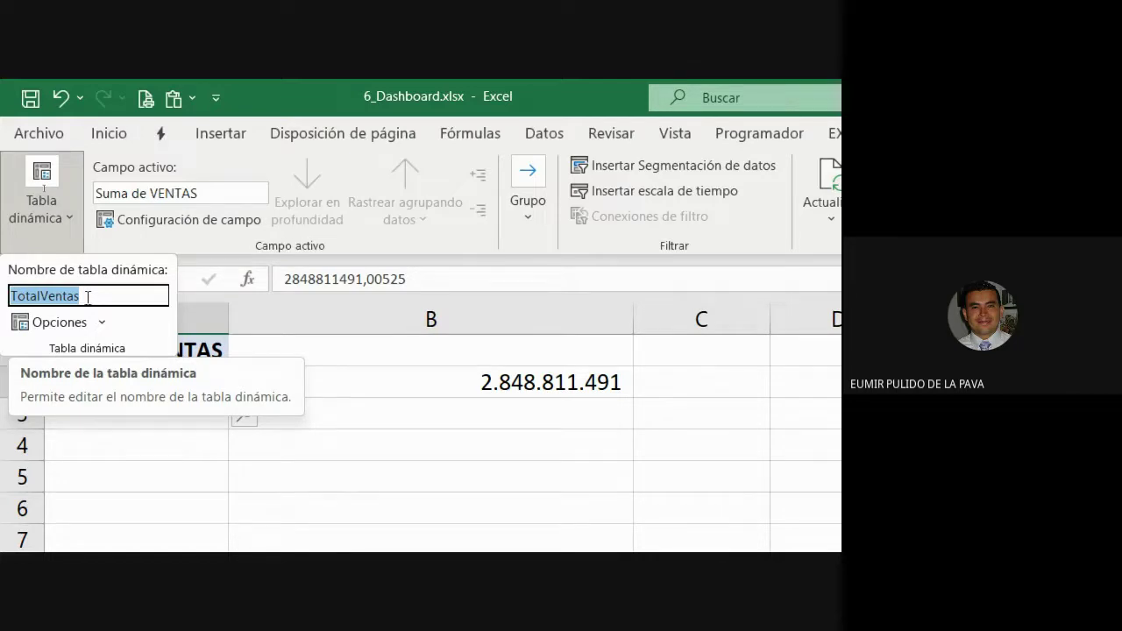
{"action": "left_click", "coordinate": [90, 297]}
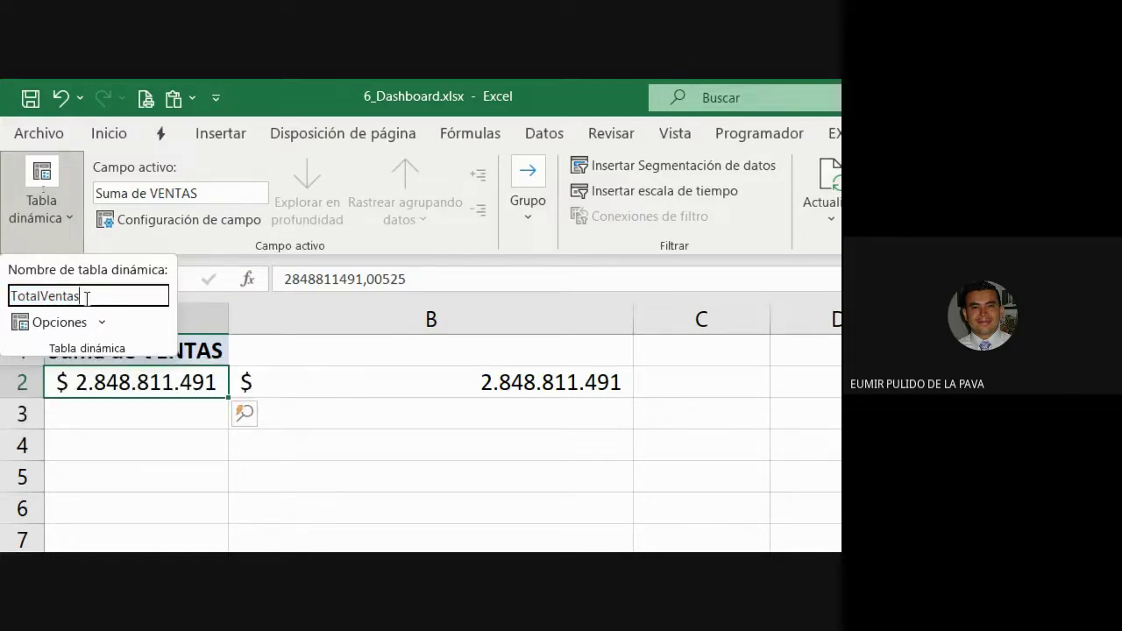
{"action": "double_click", "coordinate": [86, 297]}
{"action": "key", "text": "Return"}
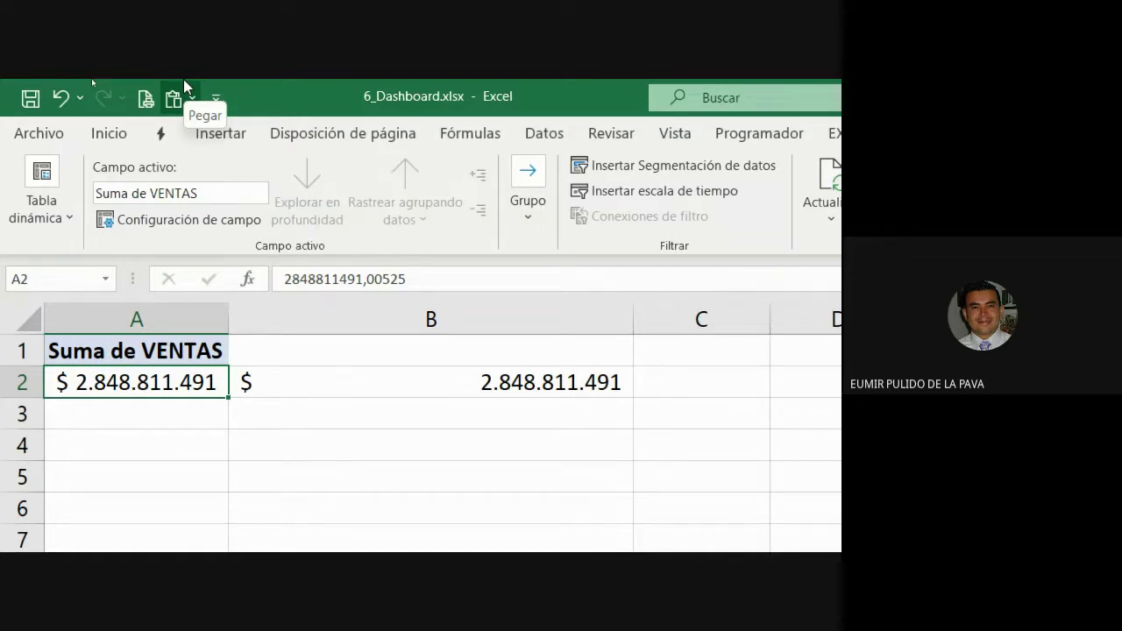
Step: Reset the screen magnification to 100% and check the Google Meet call before returning to the Excel workbook
{"action": "left_click", "coordinate": [184, 81]}
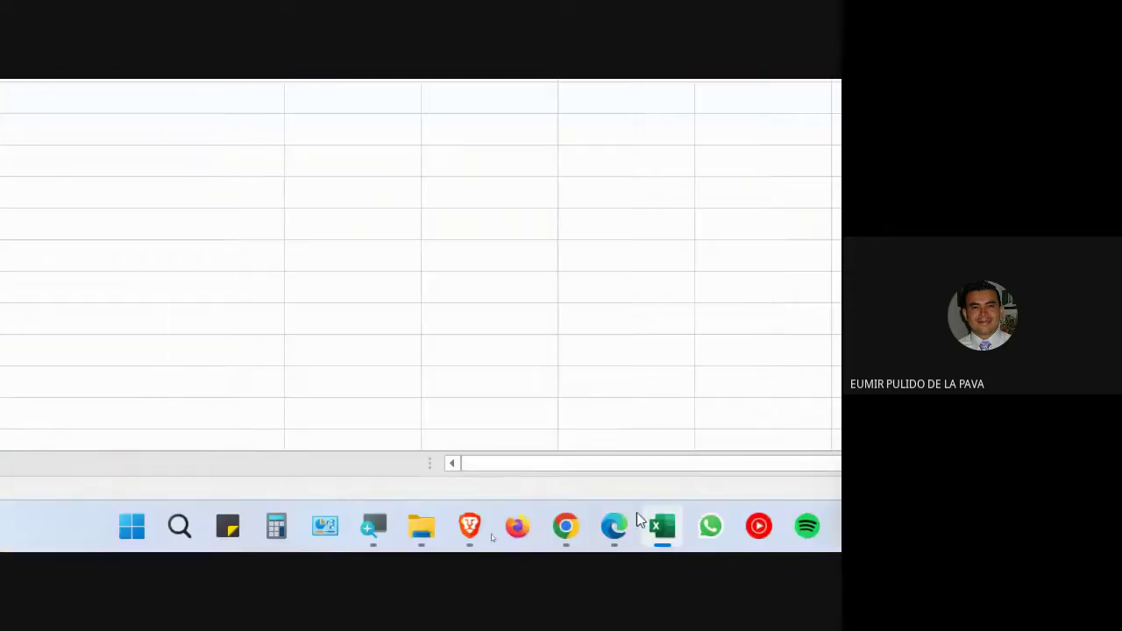
{"action": "left_click", "coordinate": [372, 527]}
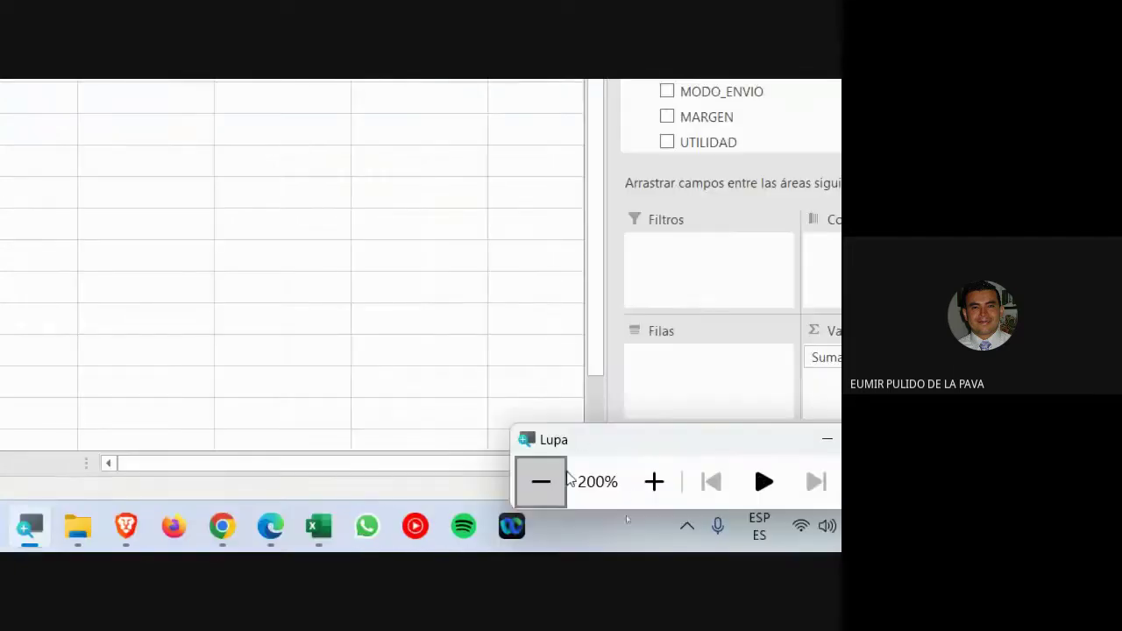
{"action": "left_click", "coordinate": [541, 481]}
{"action": "mouse_move", "coordinate": [456, 539]}
{"action": "left_click", "coordinate": [400, 488]}
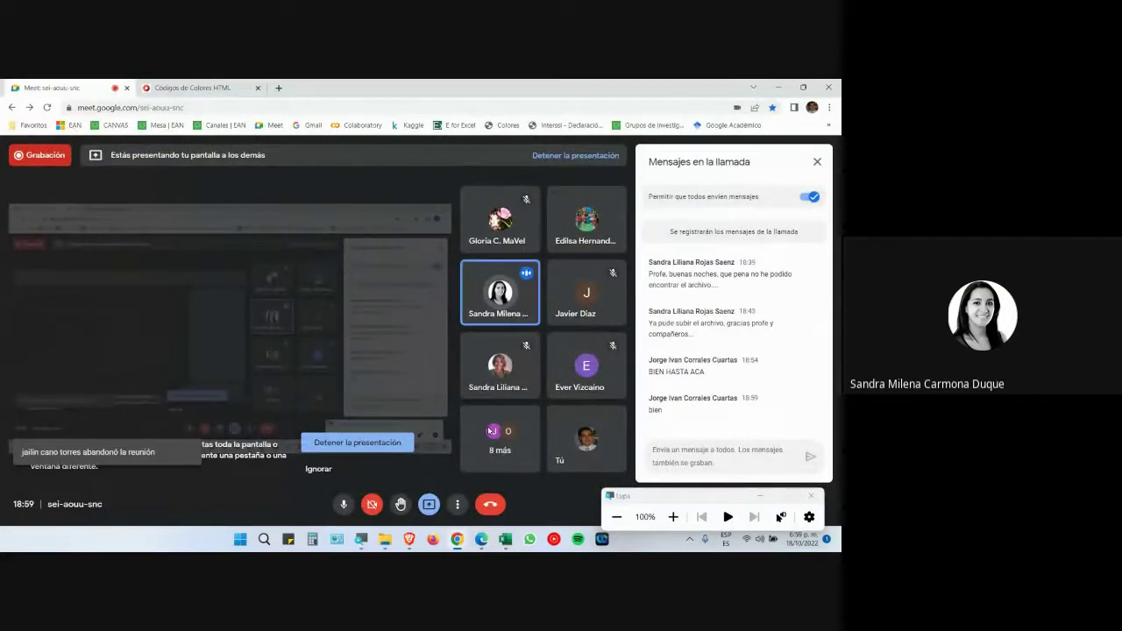
{"action": "left_click", "coordinate": [504, 539]}
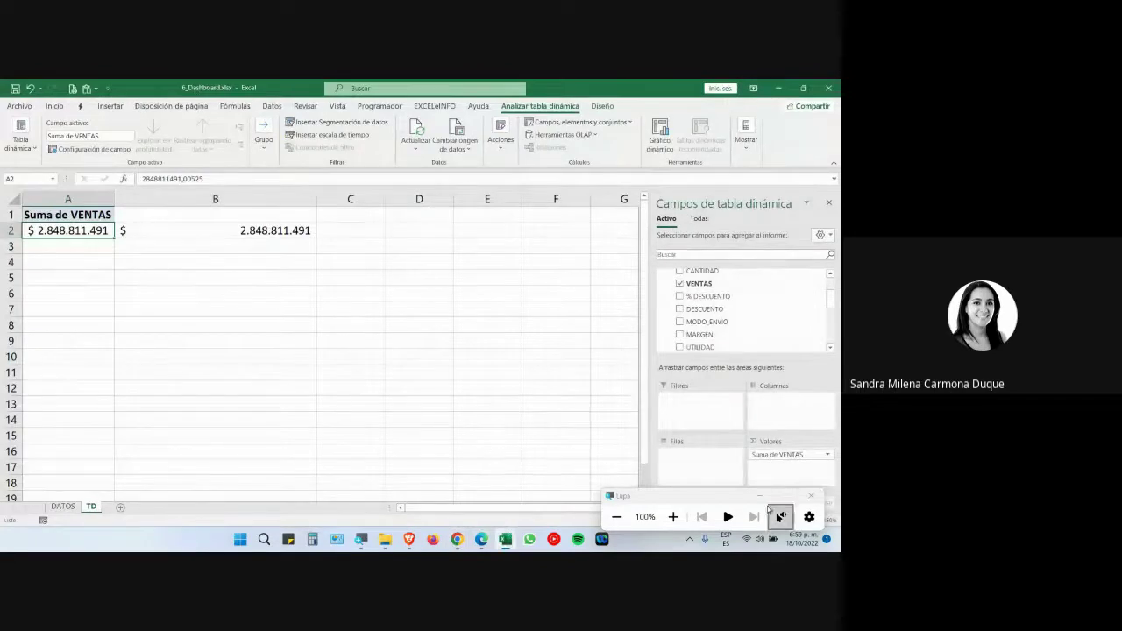
Step: Check the name assigned to the pivot table in A2, including in its Opciones de tabla dinámica dialog
{"action": "left_click", "coordinate": [361, 539]}
{"action": "left_click", "coordinate": [673, 516]}
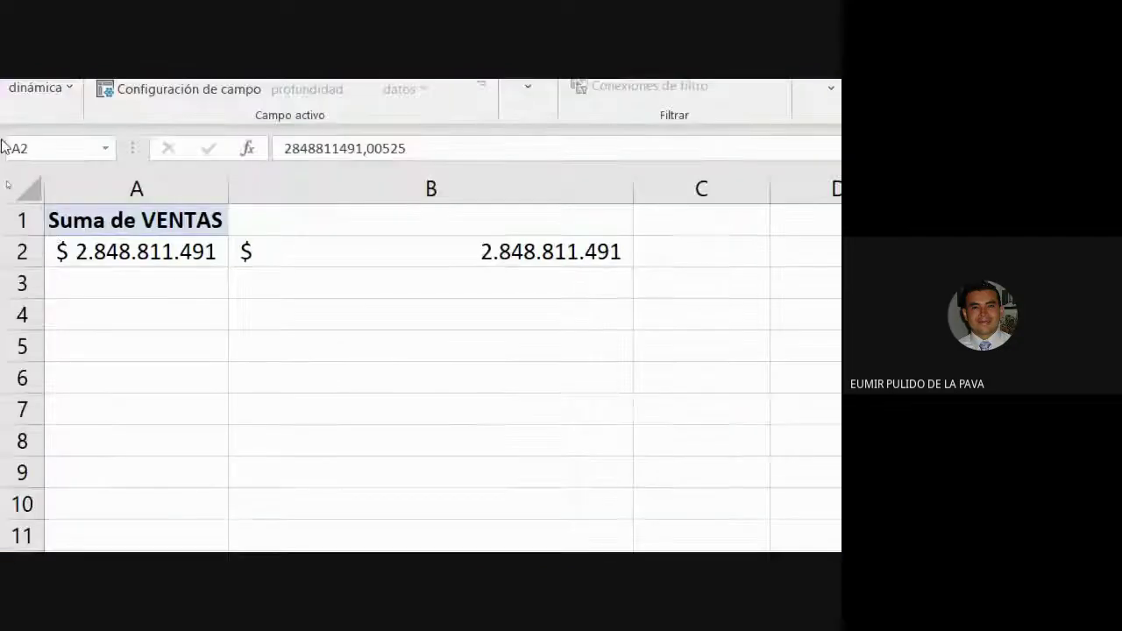
{"action": "left_click", "coordinate": [169, 248]}
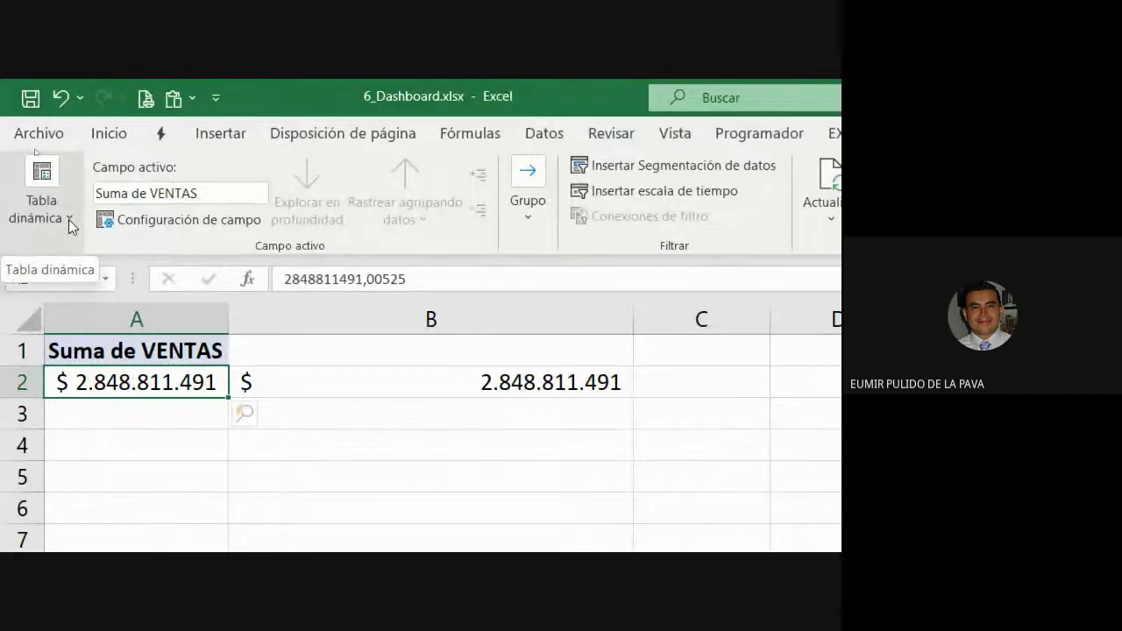
{"action": "left_click", "coordinate": [69, 219]}
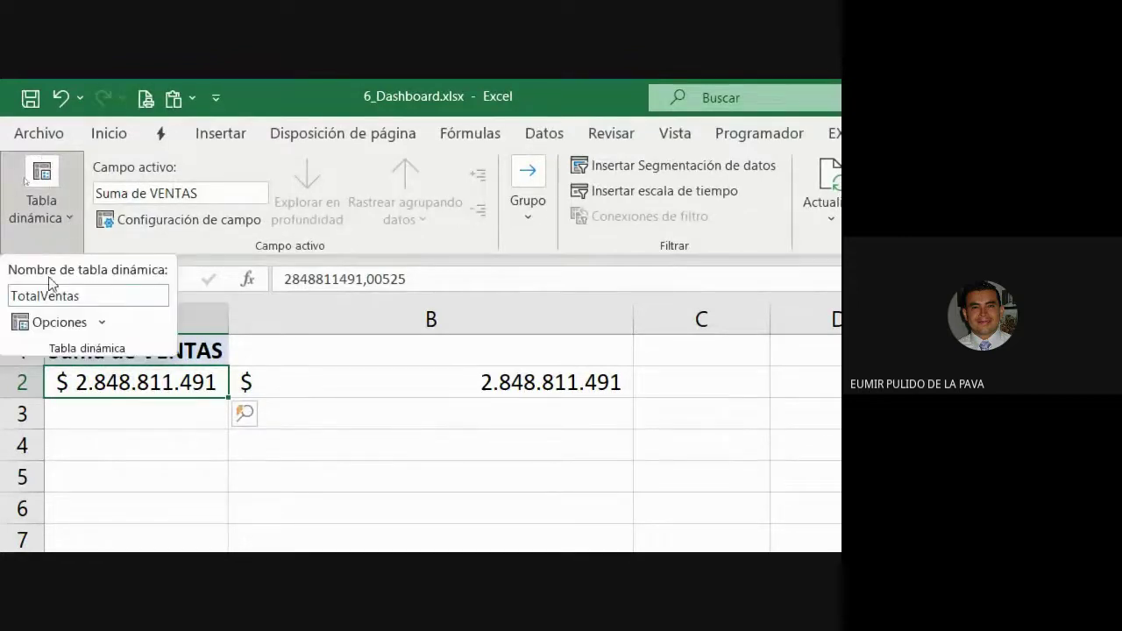
{"action": "left_click", "coordinate": [99, 295]}
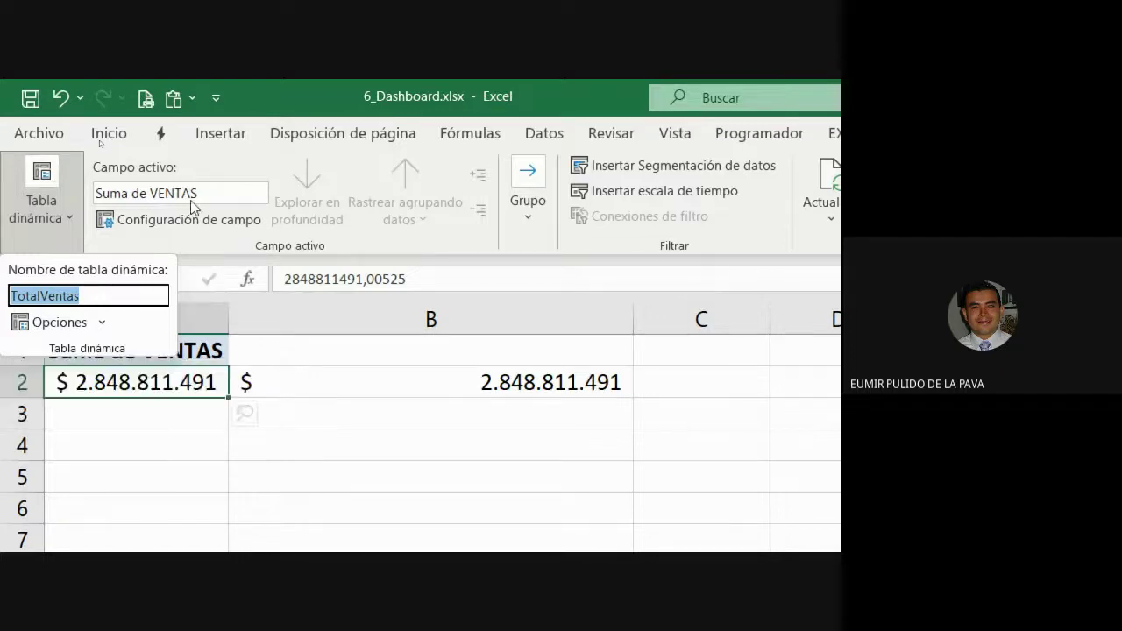
{"action": "left_click", "coordinate": [113, 323]}
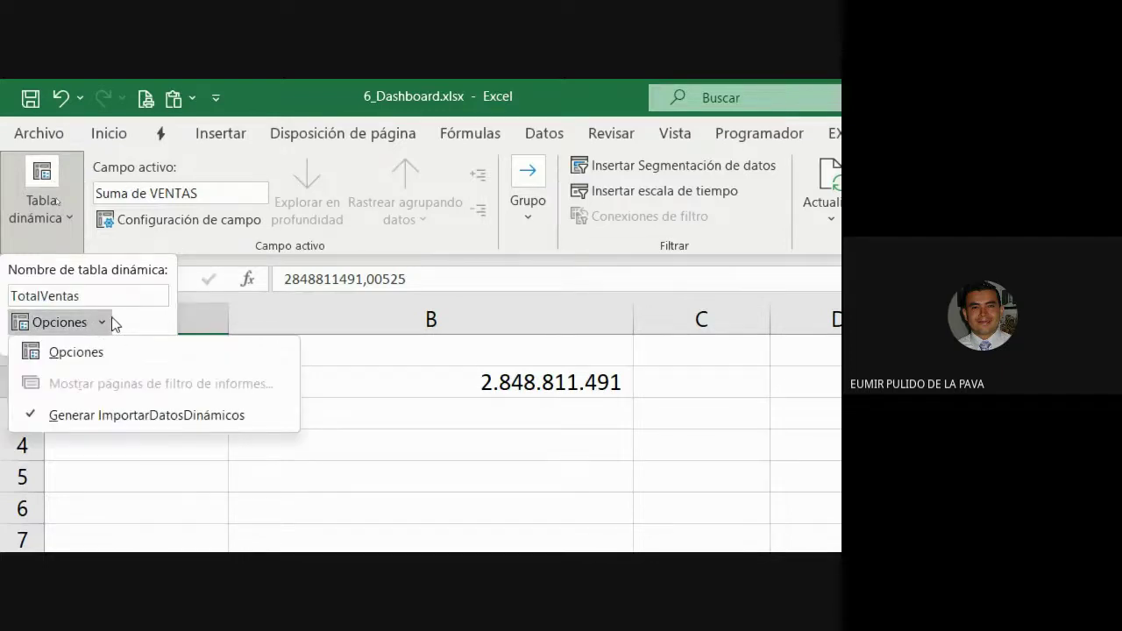
{"action": "left_click", "coordinate": [79, 352]}
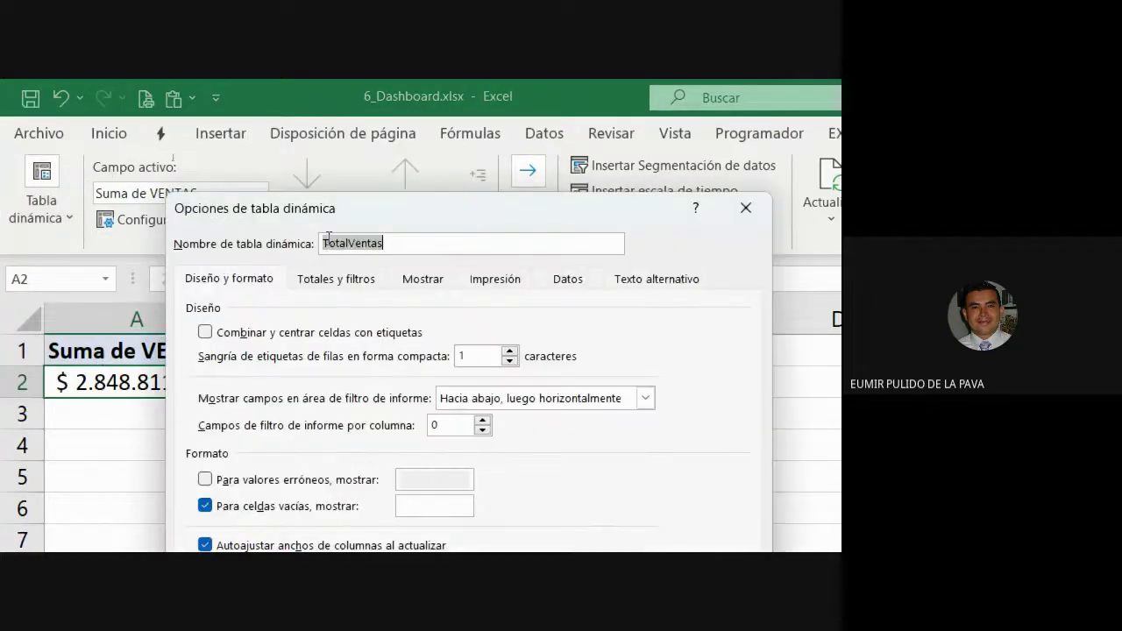
{"action": "left_click", "coordinate": [746, 208]}
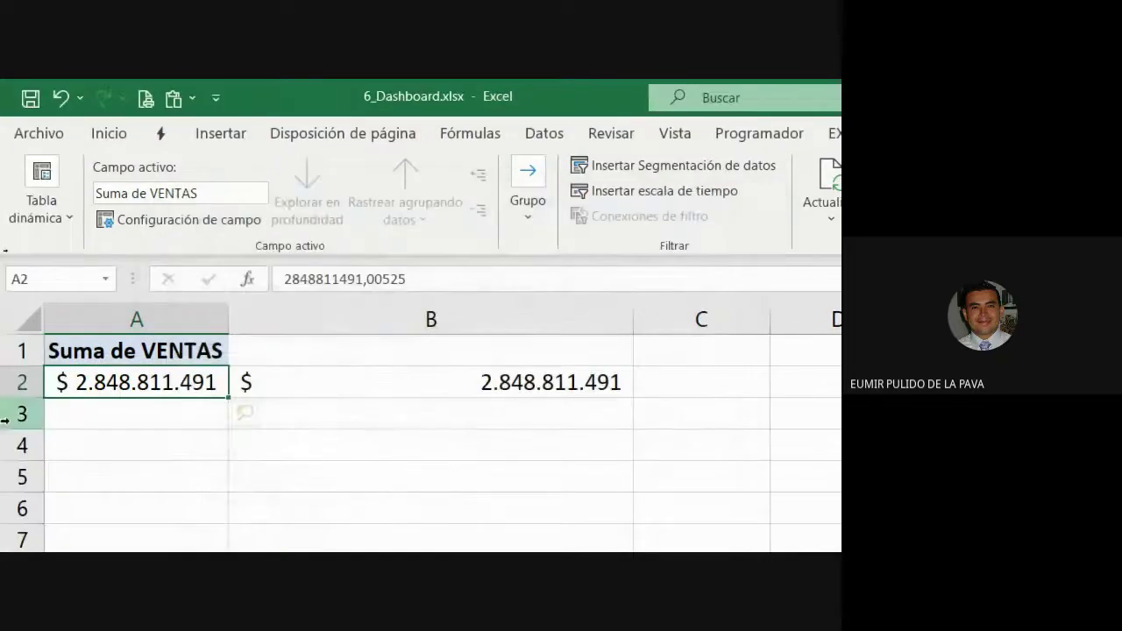
Step: Reopen the options of the pivot table directly from cell A2 and inspect its name field without changing it
{"action": "right_click", "coordinate": [150, 378]}
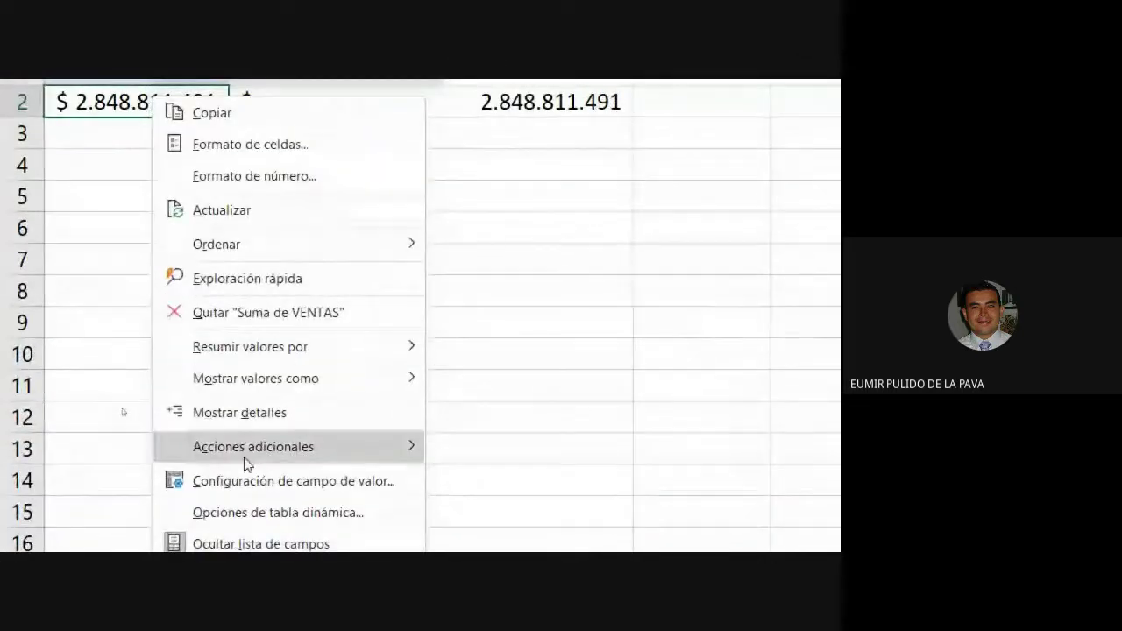
{"action": "left_click", "coordinate": [251, 513]}
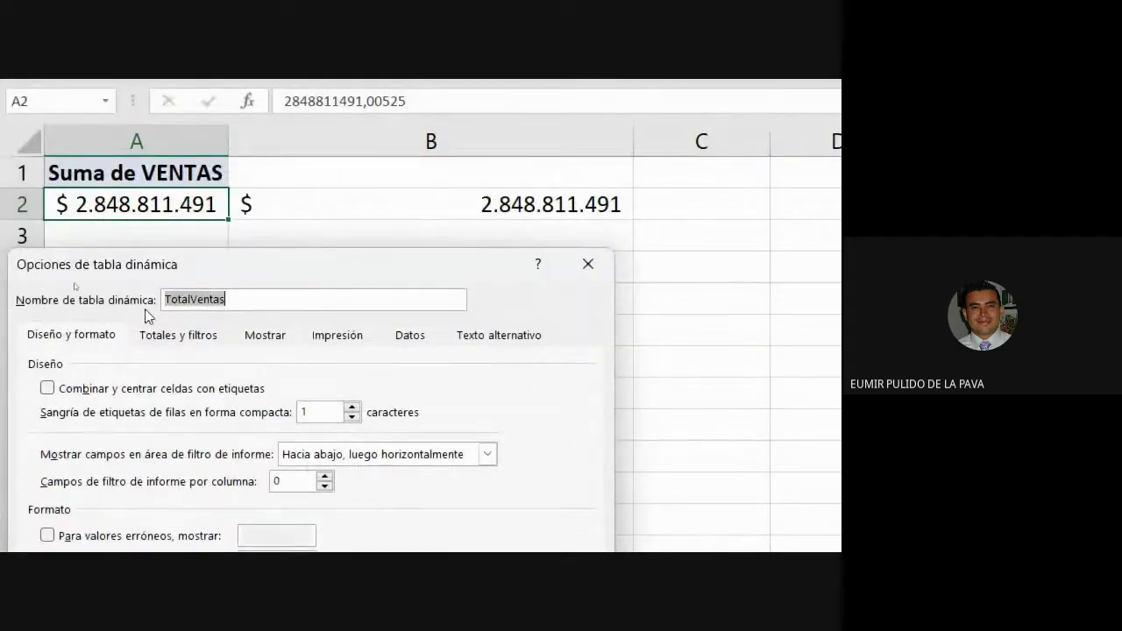
{"action": "left_click", "coordinate": [247, 296]}
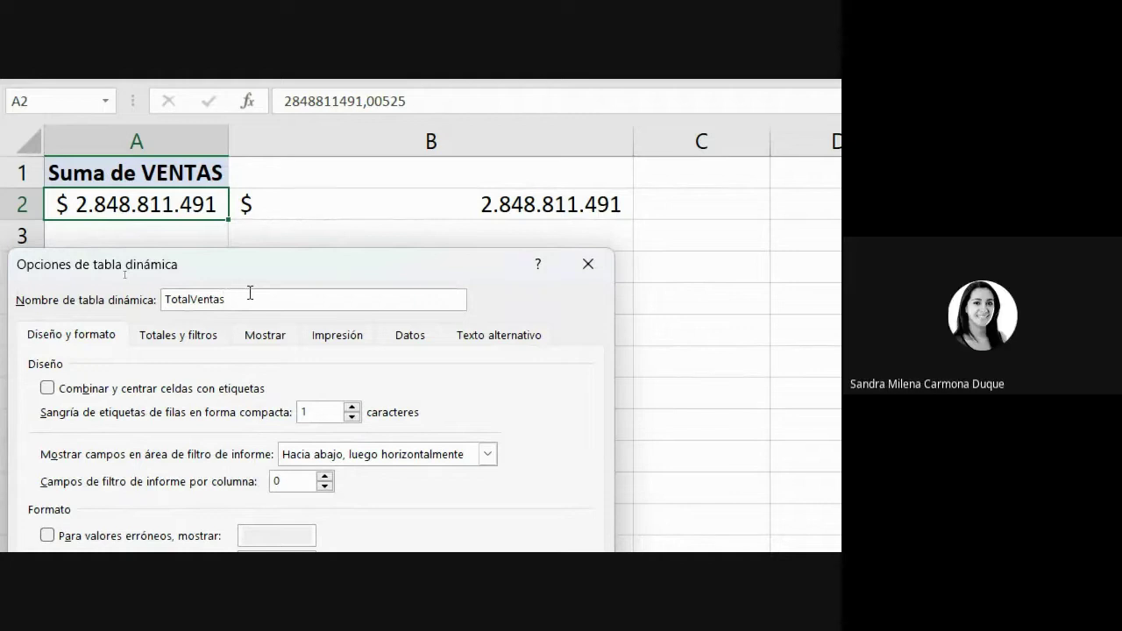
{"action": "left_click", "coordinate": [589, 268]}
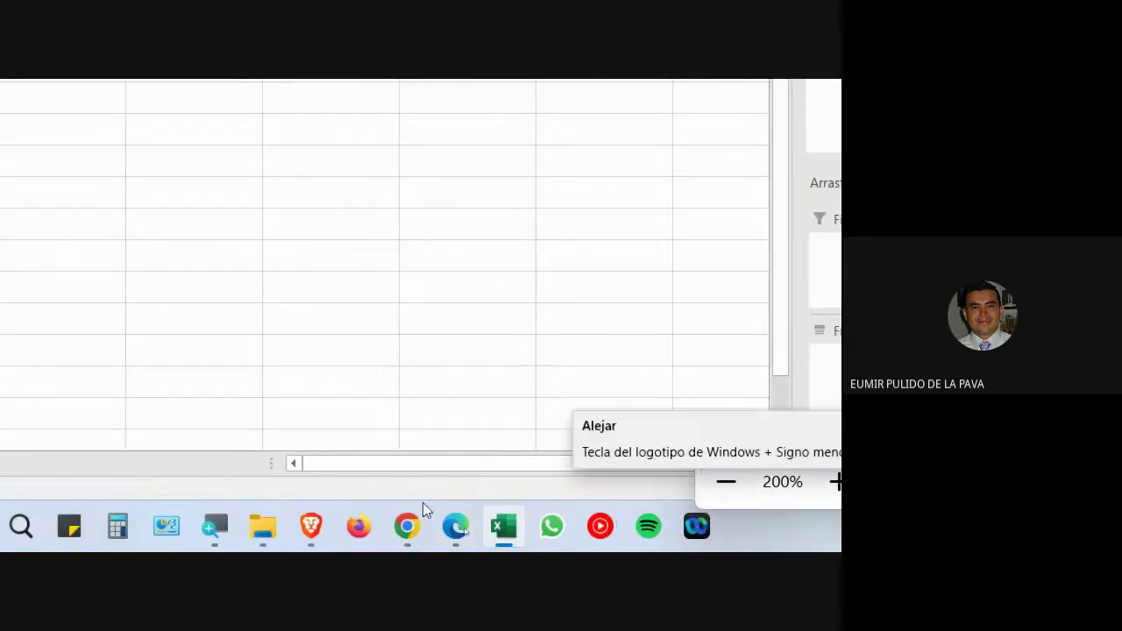
Step: Check the Google Meet call and return to cell A5 on the TD sheet of the Excel workbook
{"action": "left_click", "coordinate": [406, 526]}
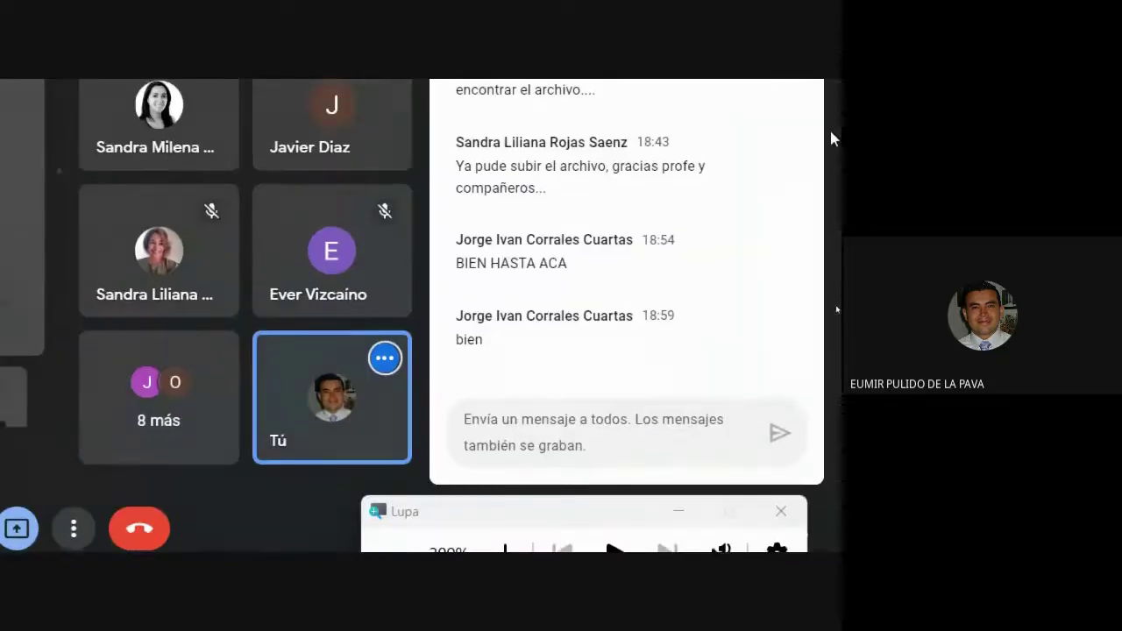
{"action": "left_click", "coordinate": [171, 533]}
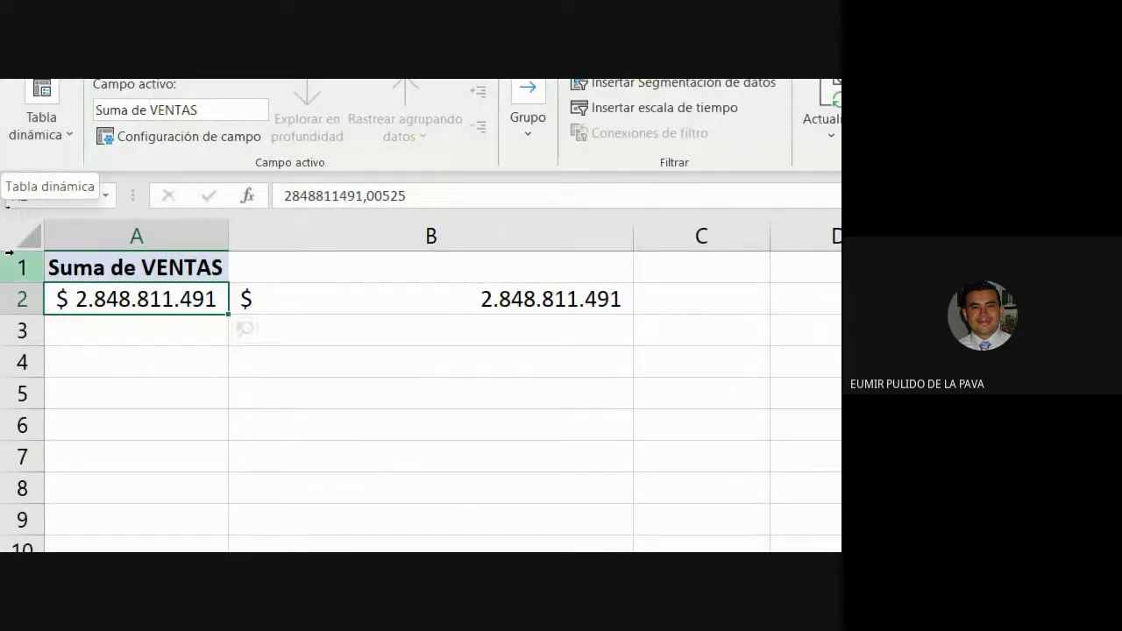
{"action": "left_click", "coordinate": [146, 395]}
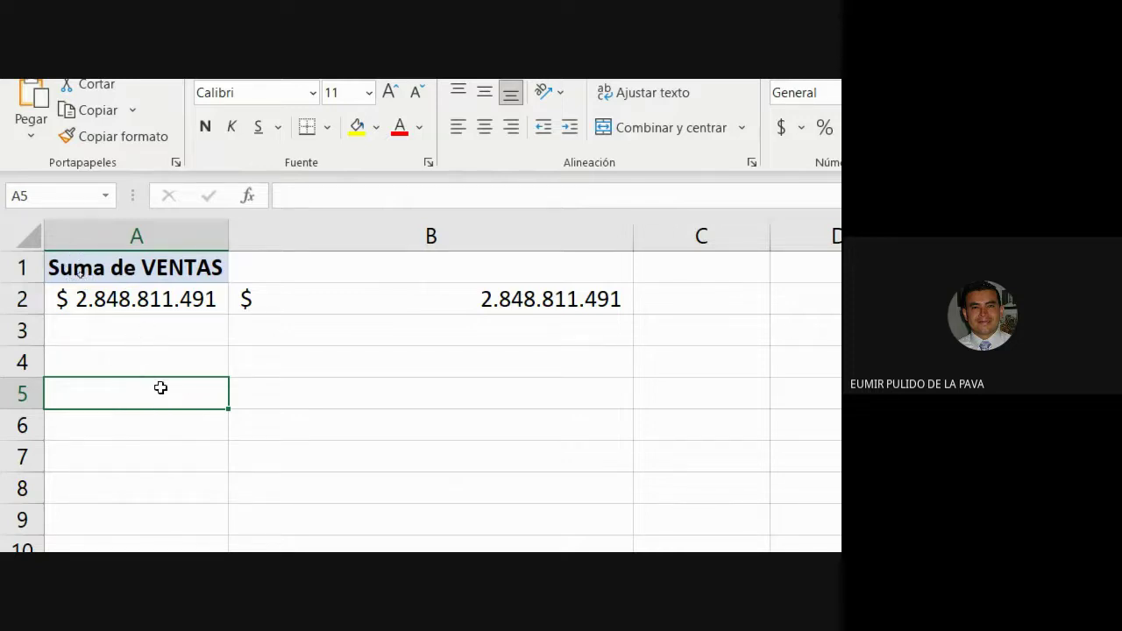
{"action": "left_click", "coordinate": [131, 425]}
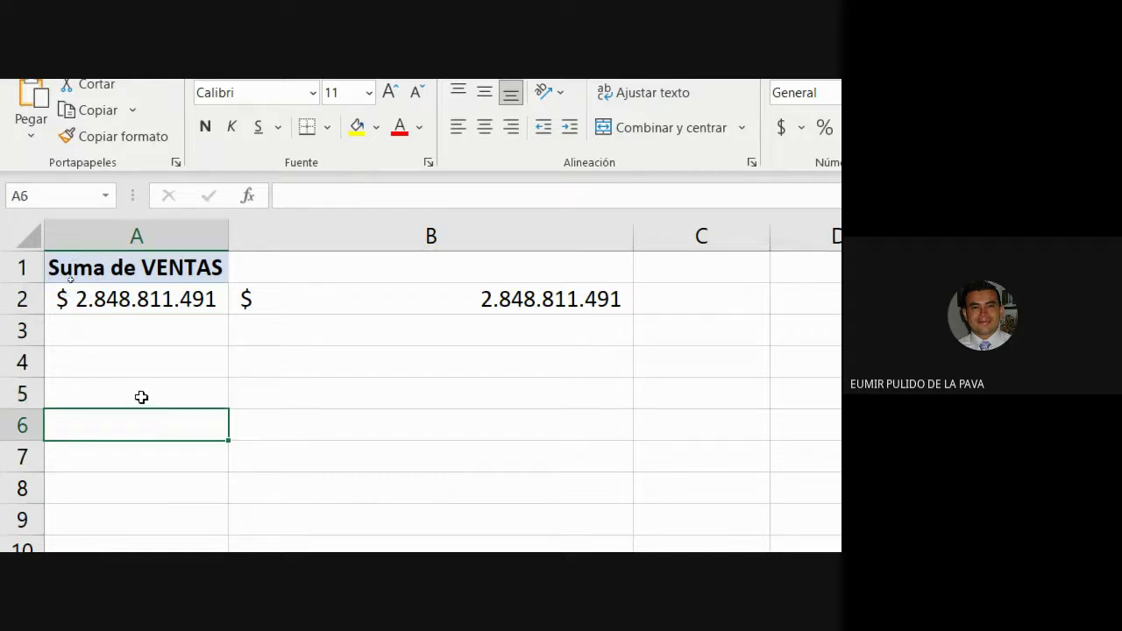
{"action": "left_click", "coordinate": [143, 403]}
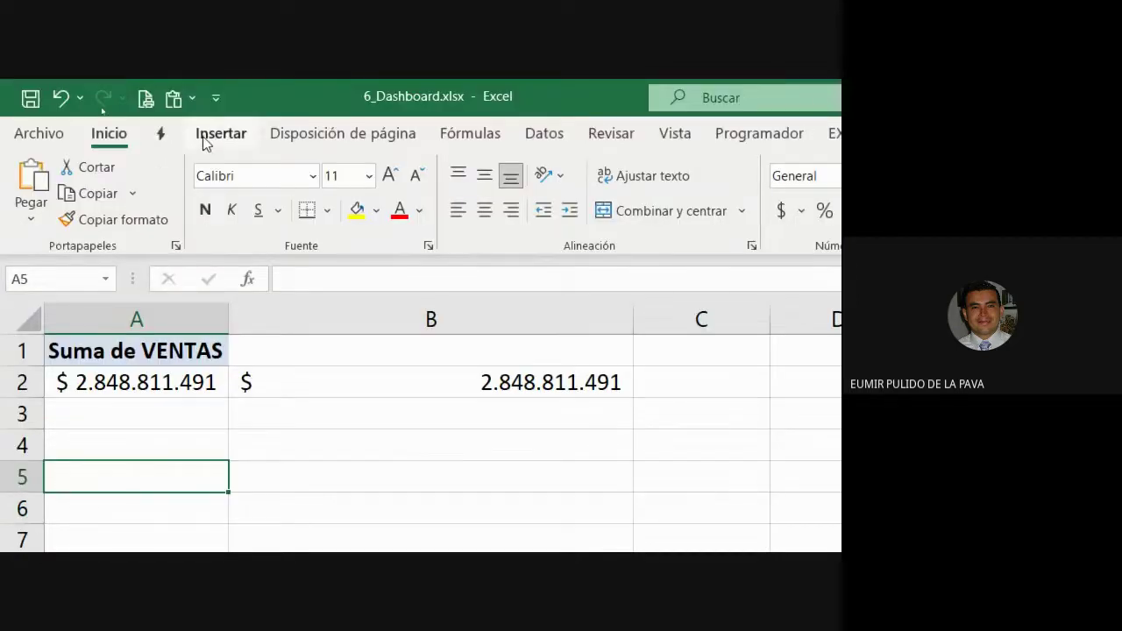
Step: Start a new pivot table at cell A6 of the TD sheet, using the DATOS table as its source range
{"action": "left_click", "coordinate": [205, 138]}
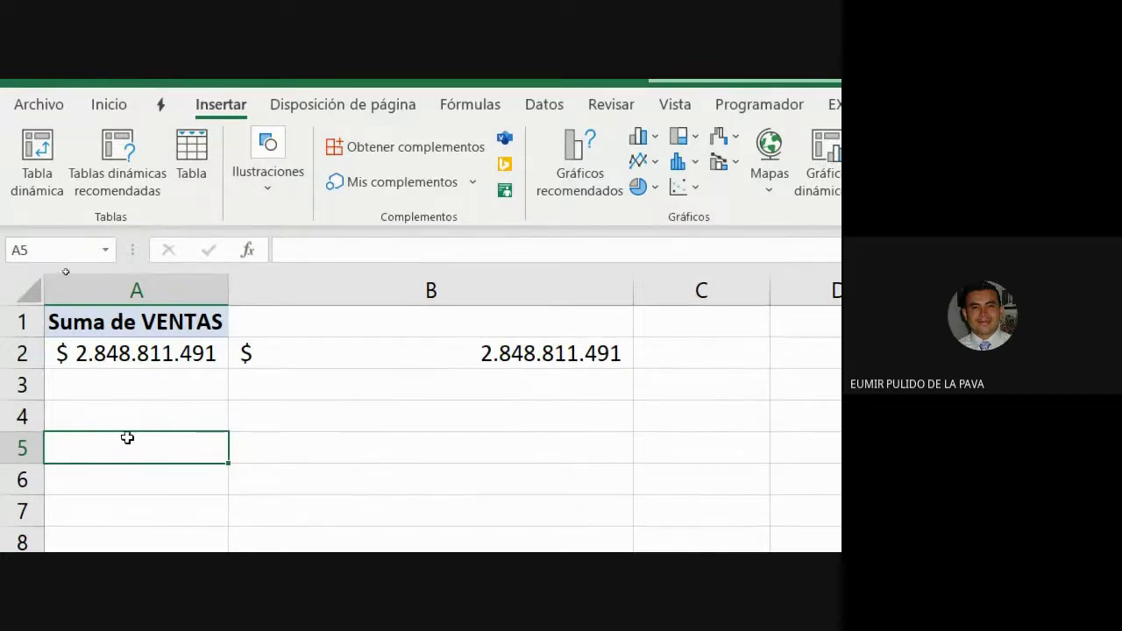
{"action": "left_click", "coordinate": [173, 353]}
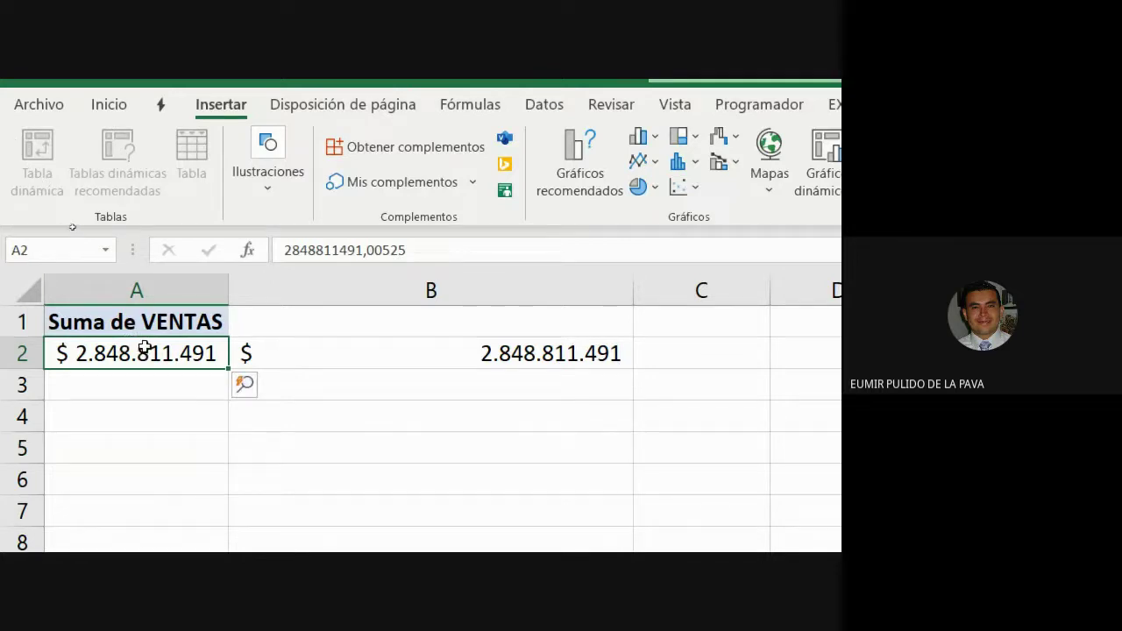
{"action": "mouse_move", "coordinate": [145, 347]}
{"action": "left_click", "coordinate": [158, 391]}
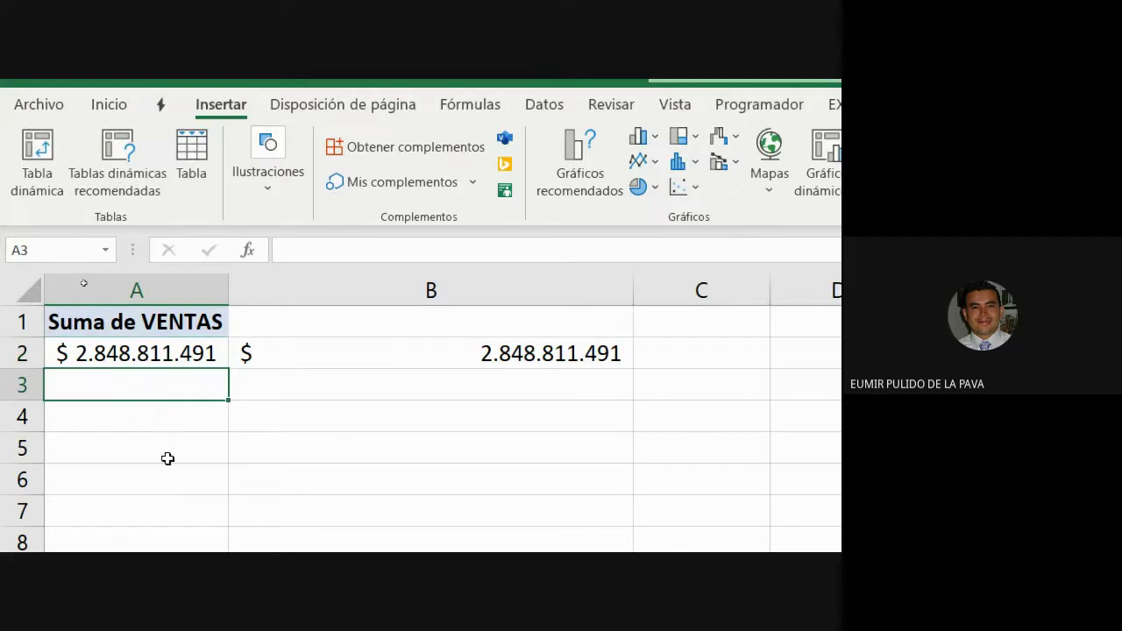
{"action": "left_click", "coordinate": [166, 456]}
{"action": "left_click", "coordinate": [173, 482]}
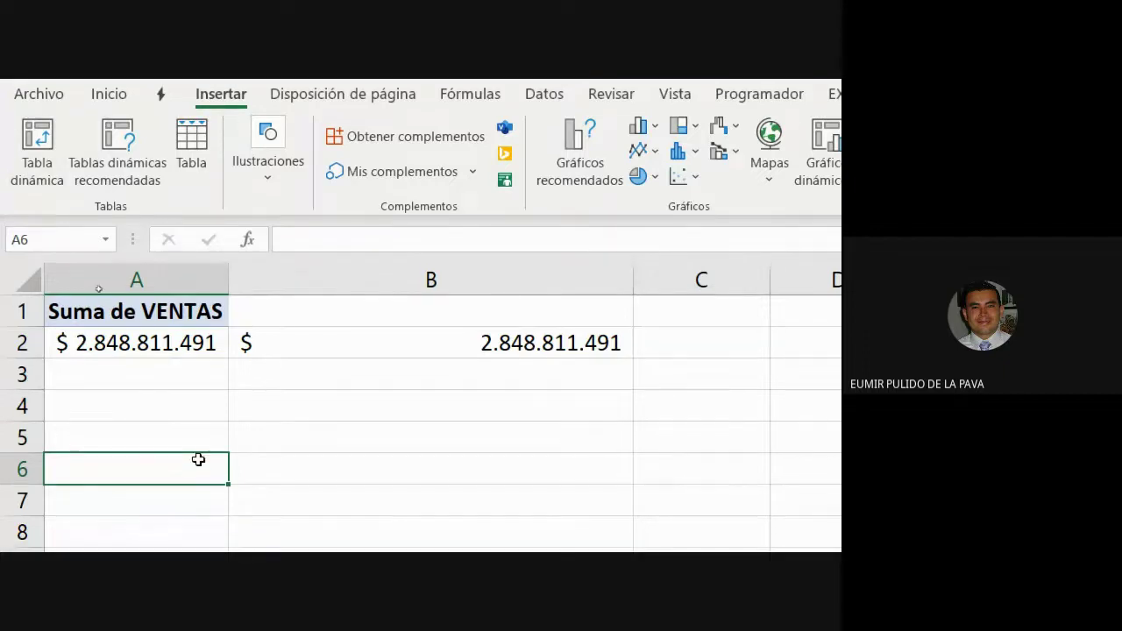
{"action": "left_click", "coordinate": [35, 175]}
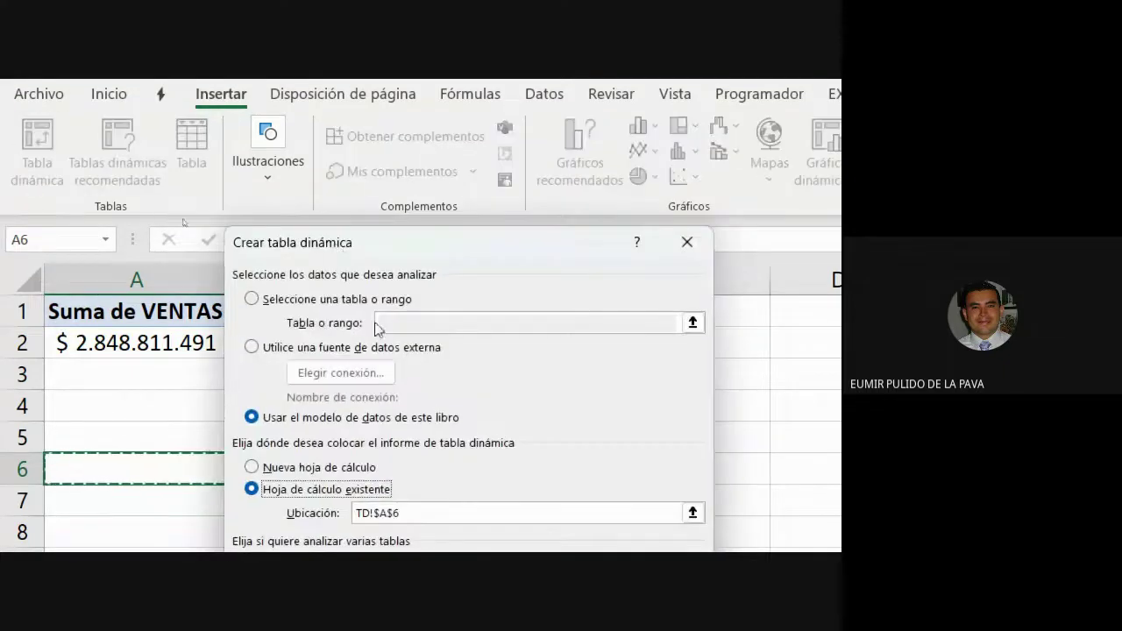
{"action": "left_click", "coordinate": [305, 300]}
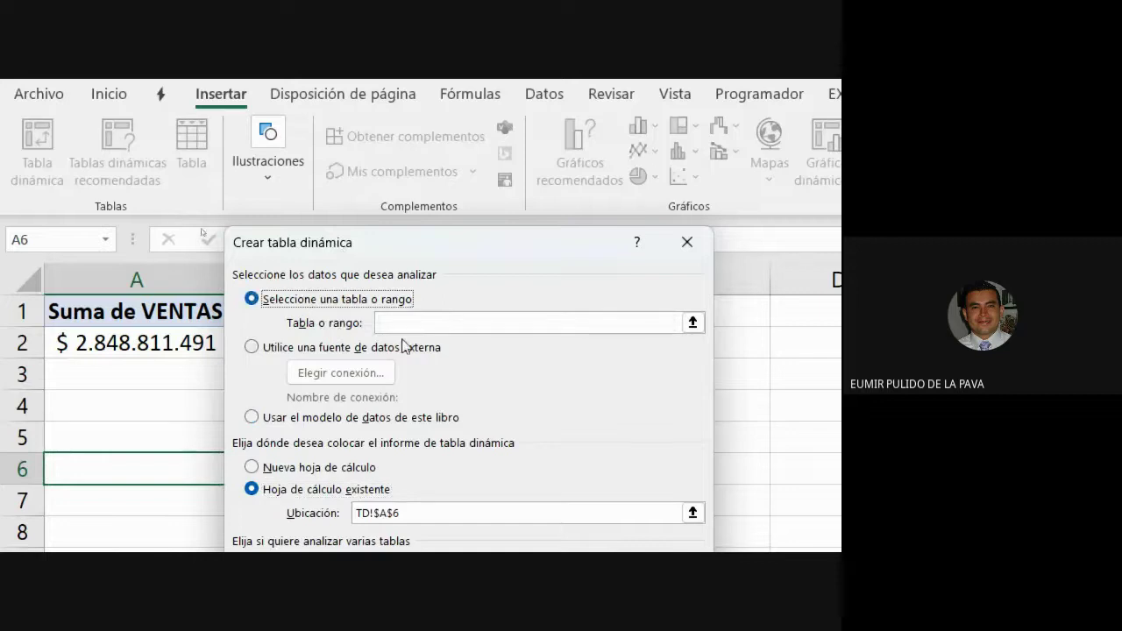
{"action": "left_click", "coordinate": [412, 323]}
{"action": "type", "text": "da"}
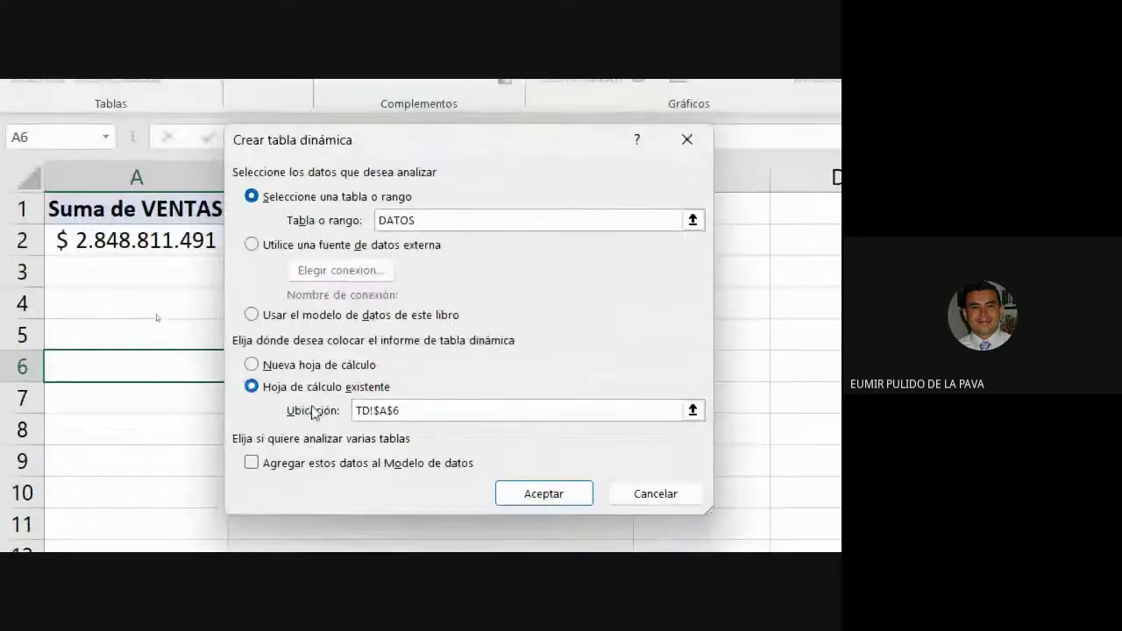
Step: Include the DATOS source in the data model and create the pivot table at A6
{"action": "left_click", "coordinate": [294, 466]}
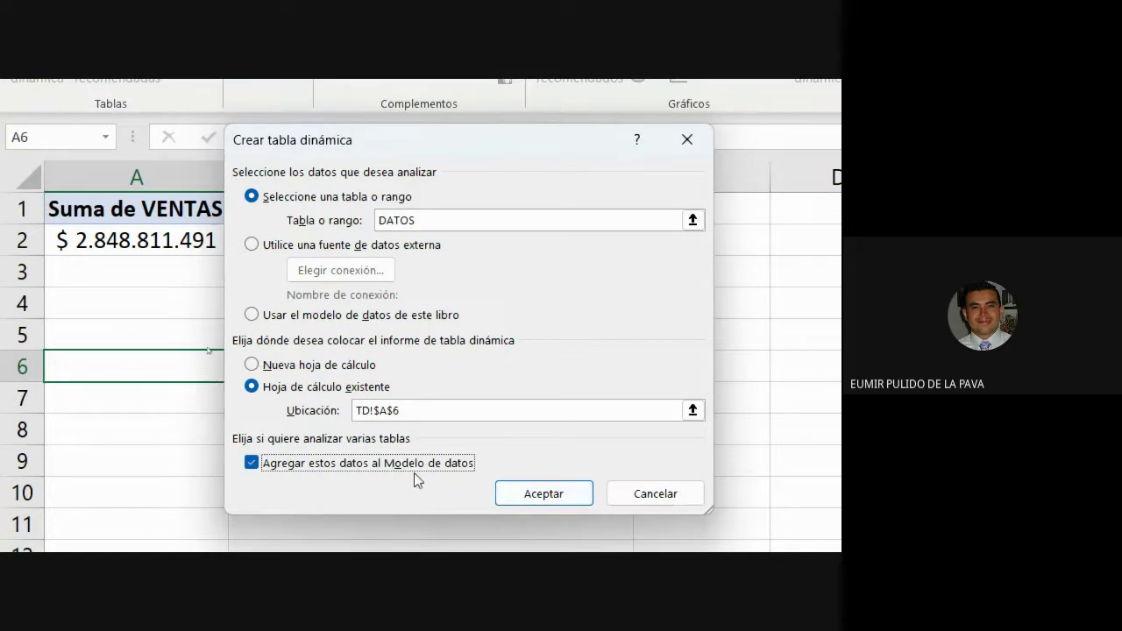
{"action": "left_click", "coordinate": [317, 467]}
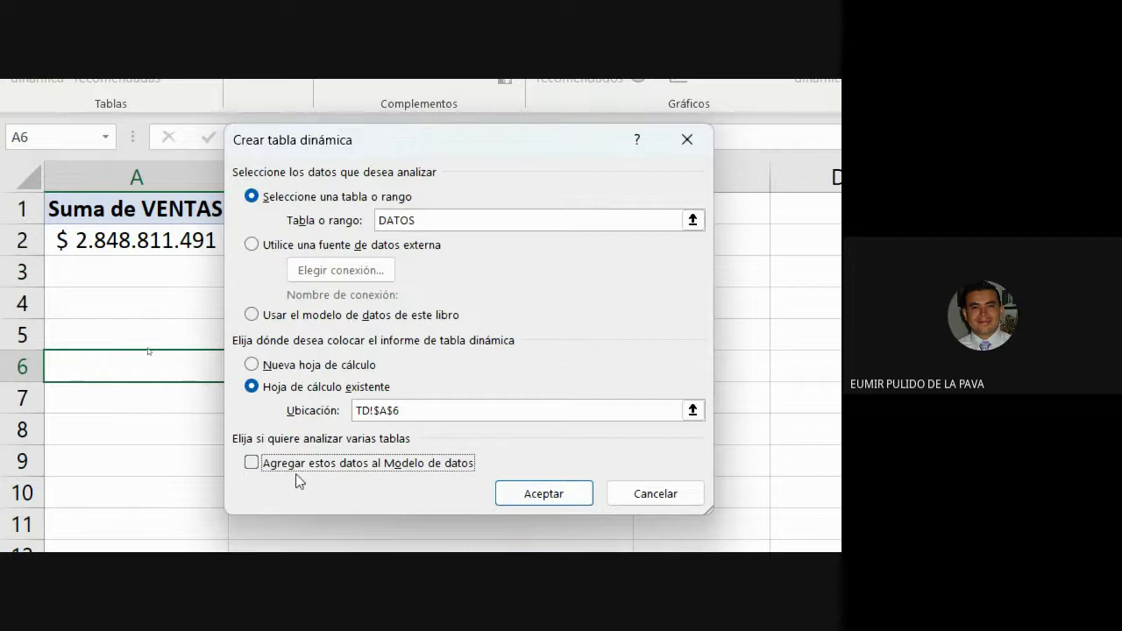
{"action": "left_click", "coordinate": [355, 465]}
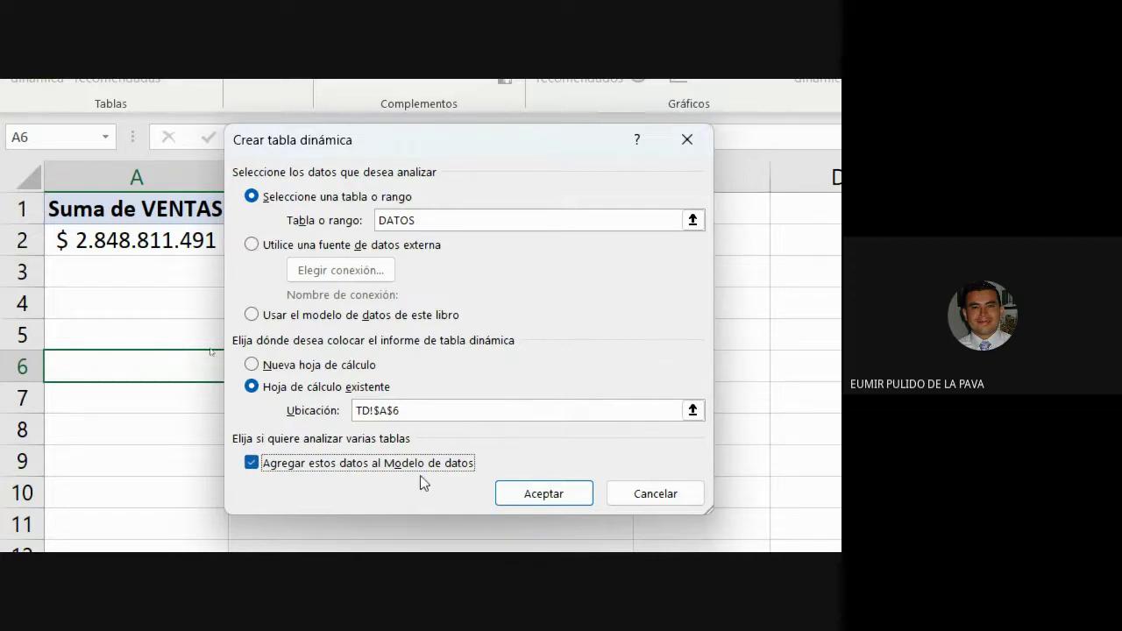
{"action": "left_click", "coordinate": [569, 502]}
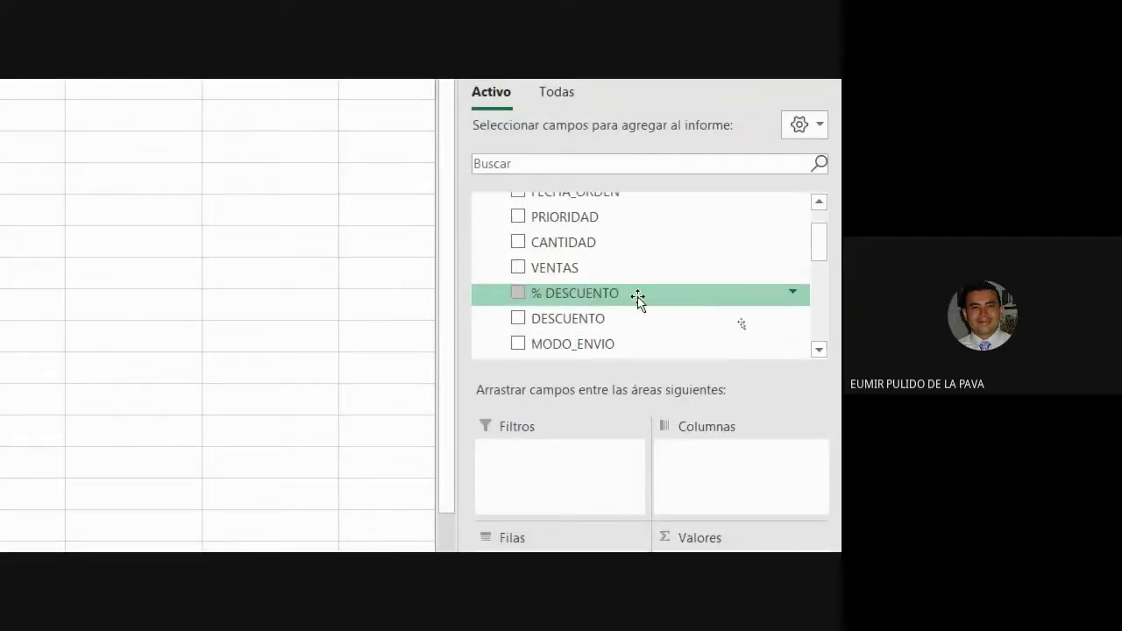
Step: Sum UTILIDAD in the values of the A6 pivot table and format it as Contabilidad with the $ symbol and 0 decimals
{"action": "scroll", "coordinate": [638, 299], "scroll_direction": "down", "scroll_amount": 1}
{"action": "left_click_drag", "start_coordinate": [570, 359], "coordinate": [713, 459]}
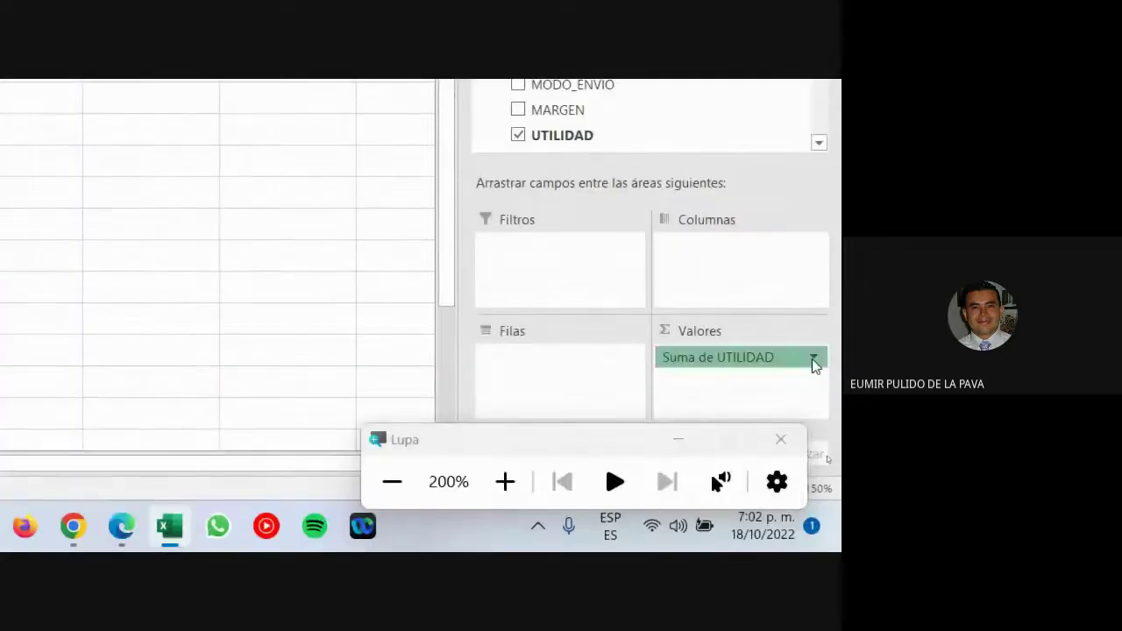
{"action": "left_click", "coordinate": [813, 360]}
{"action": "left_click", "coordinate": [685, 329]}
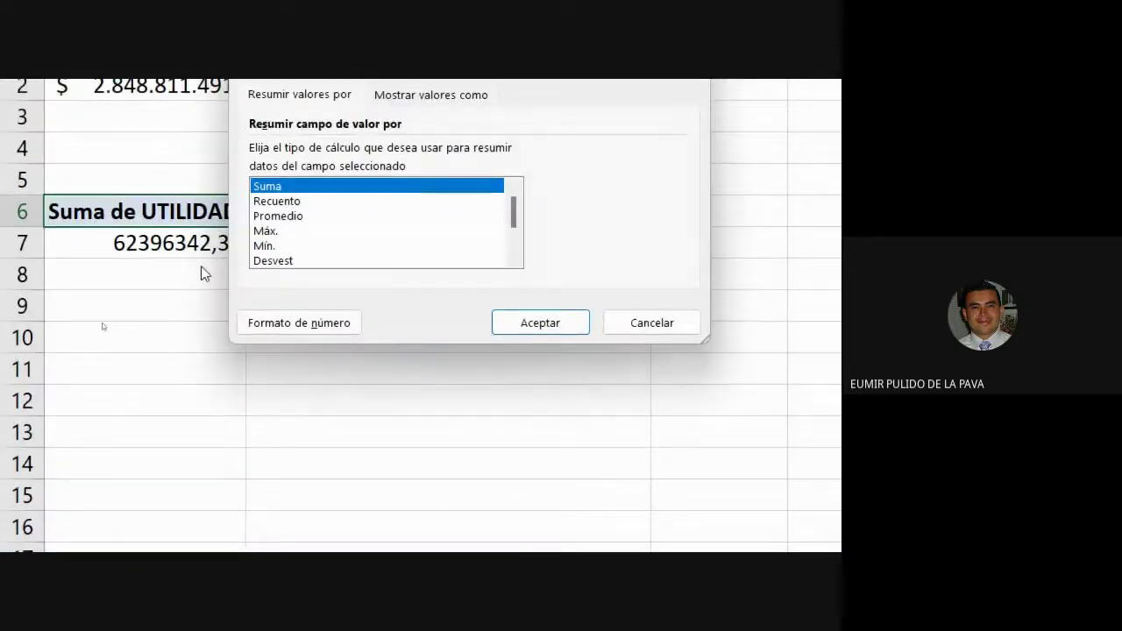
{"action": "left_click", "coordinate": [276, 322]}
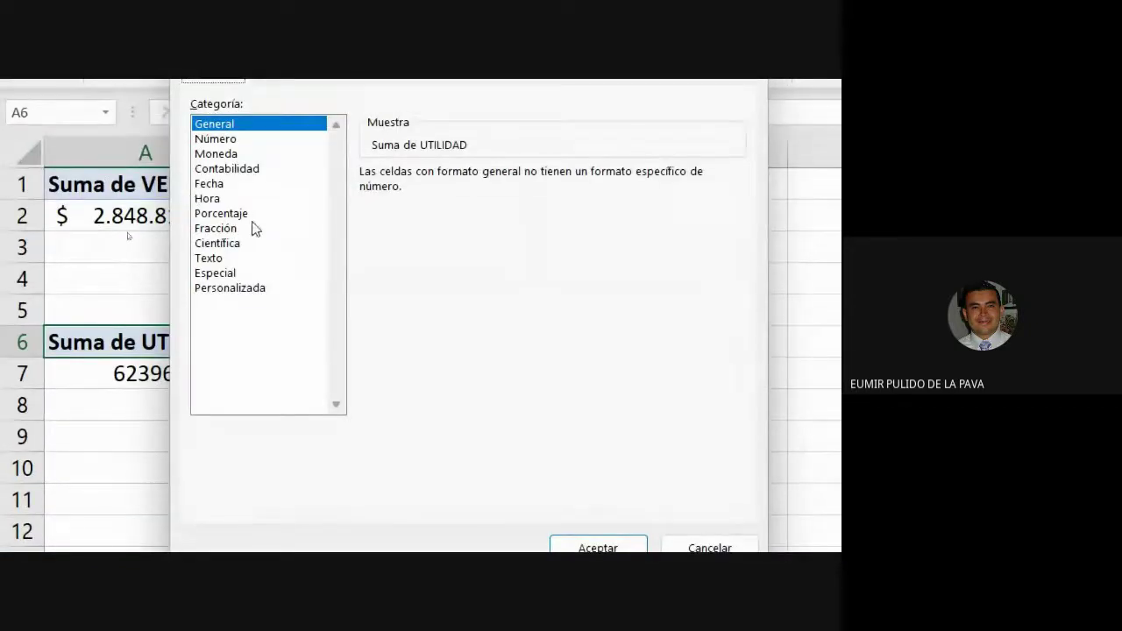
{"action": "left_click", "coordinate": [252, 169]}
{"action": "left_click", "coordinate": [545, 179]}
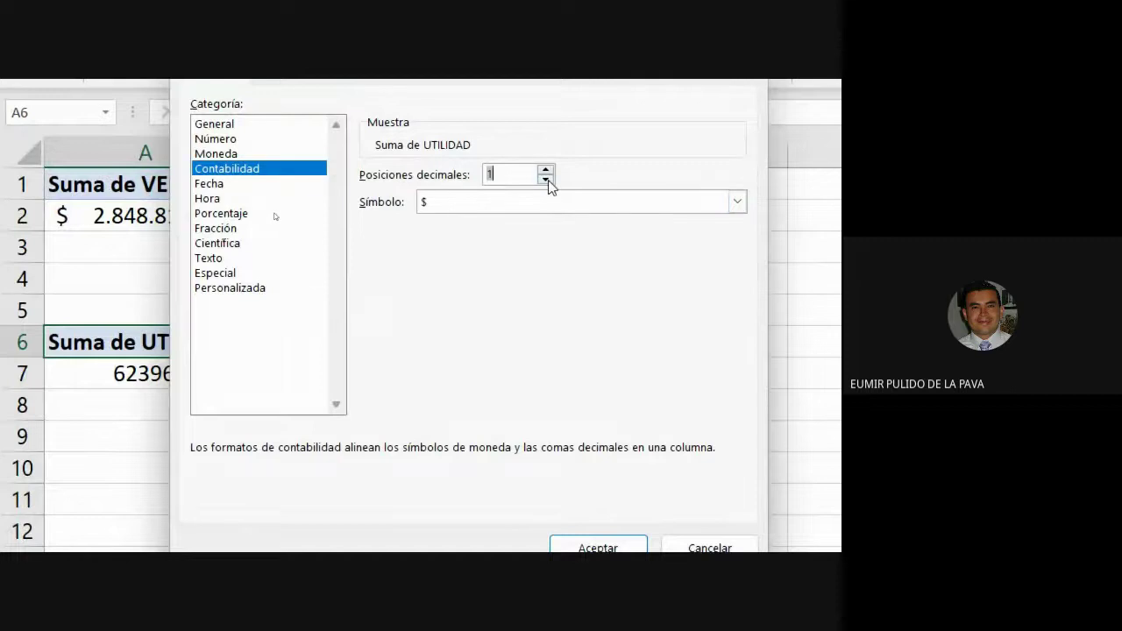
{"action": "left_click", "coordinate": [597, 545]}
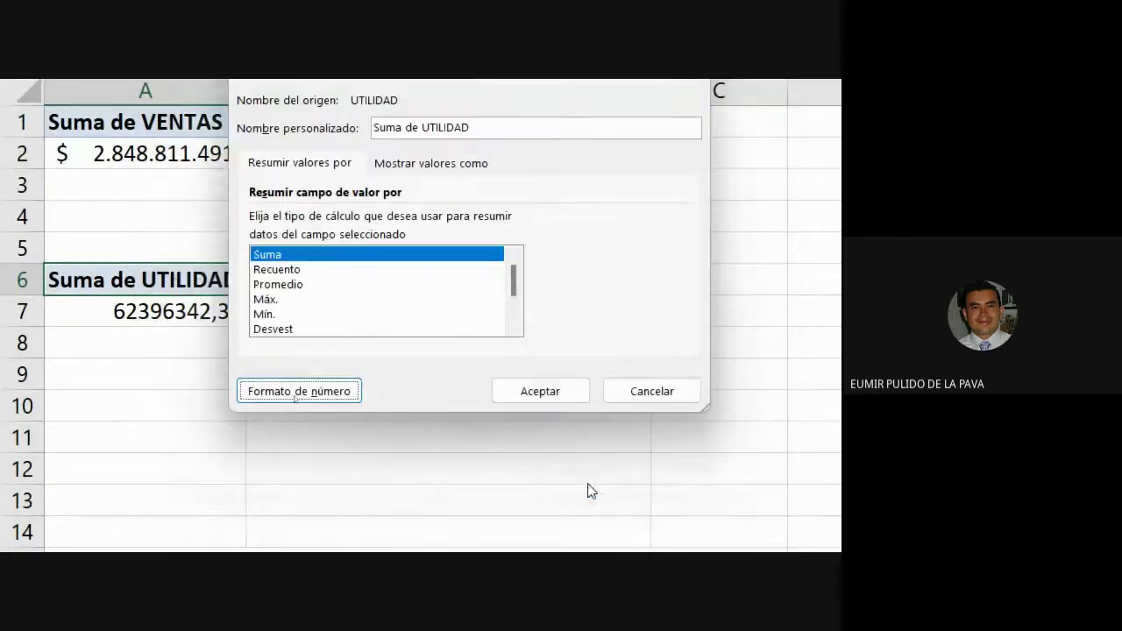
{"action": "left_click", "coordinate": [538, 391]}
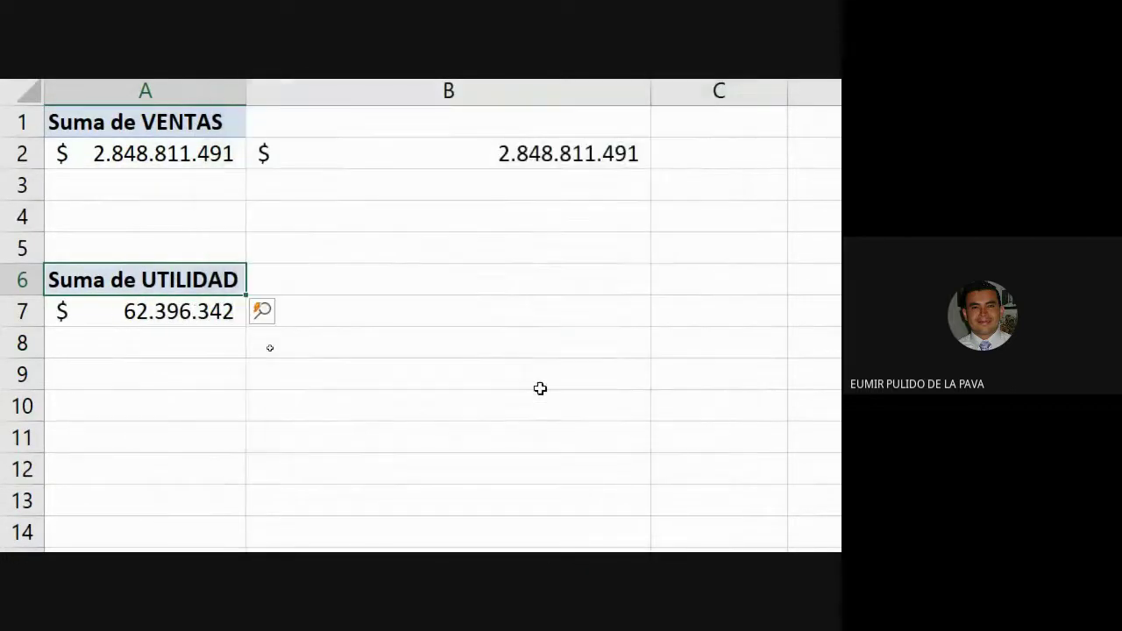
Step: Enter an IMPORTARDATOSDINAMICOS formula in B7 that pulls the Suma de UTILIDAD total from pivot cell A7
{"action": "left_click", "coordinate": [456, 308]}
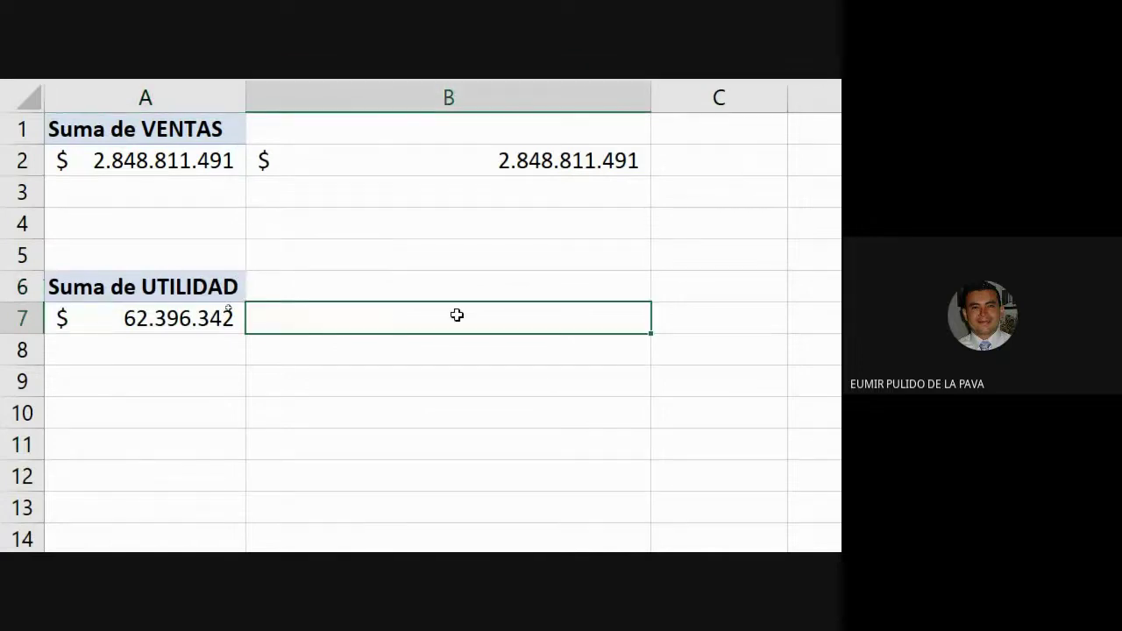
{"action": "type", "text": "="}
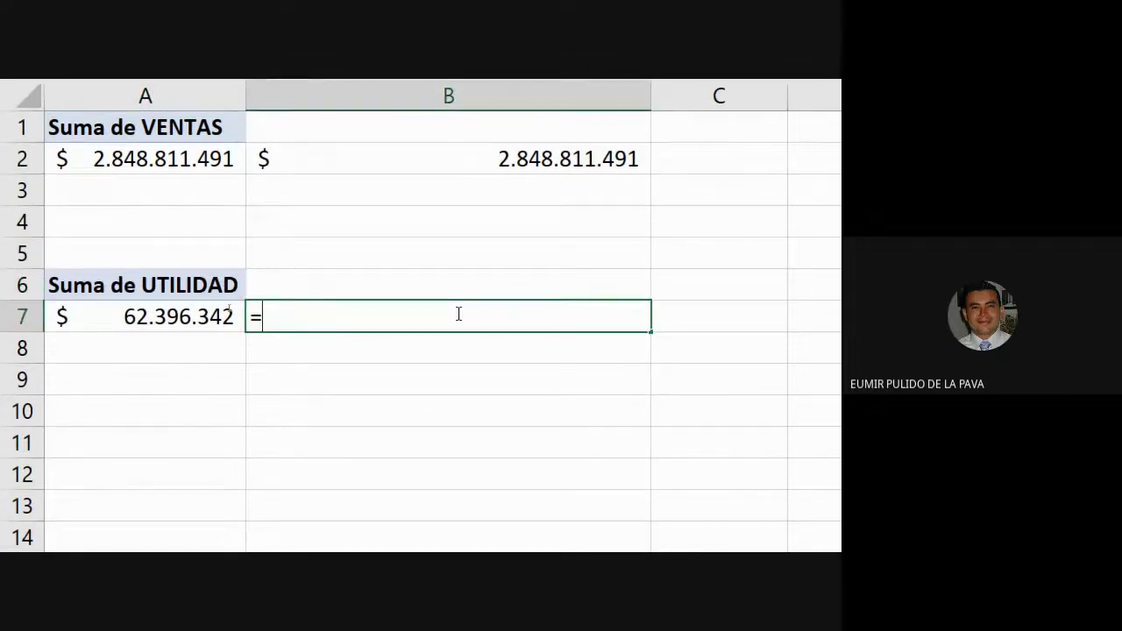
{"action": "left_click", "coordinate": [209, 322]}
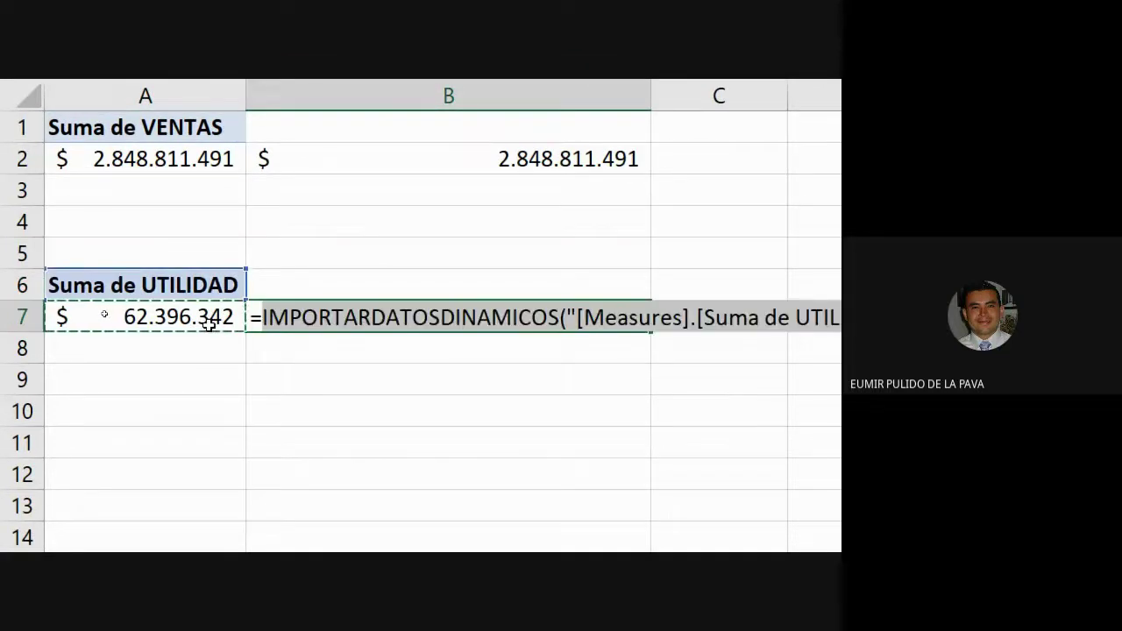
{"action": "key", "text": "Return"}
Step: Copy the number format of B2 onto B7 and autofit the width of column B
{"action": "left_click", "coordinate": [437, 314]}
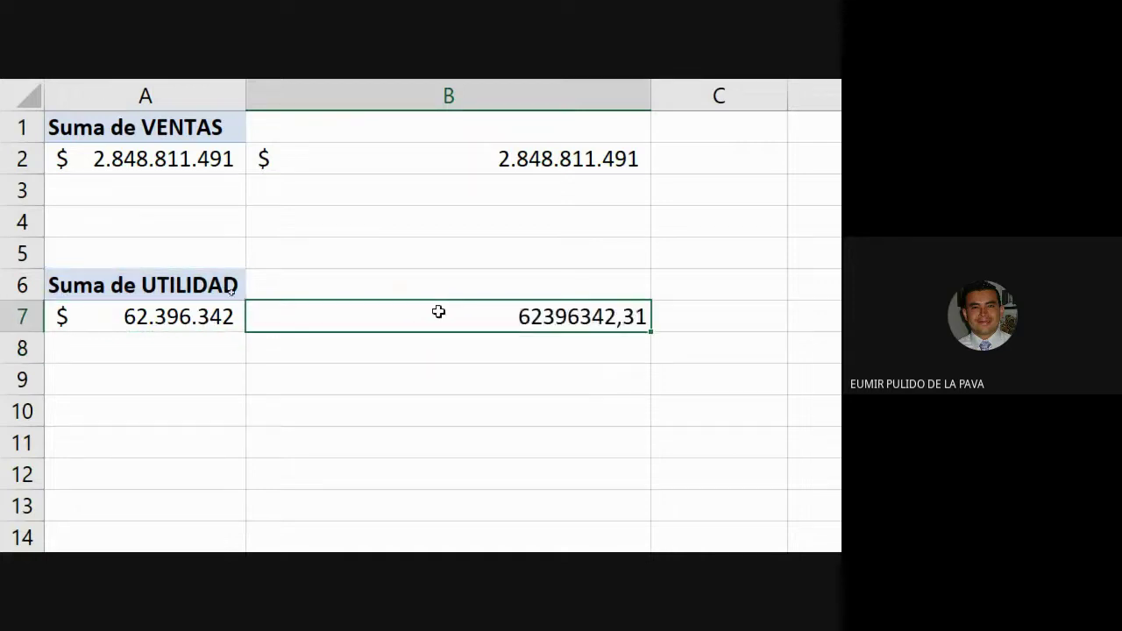
{"action": "left_click", "coordinate": [503, 154]}
{"action": "left_click", "coordinate": [100, 220]}
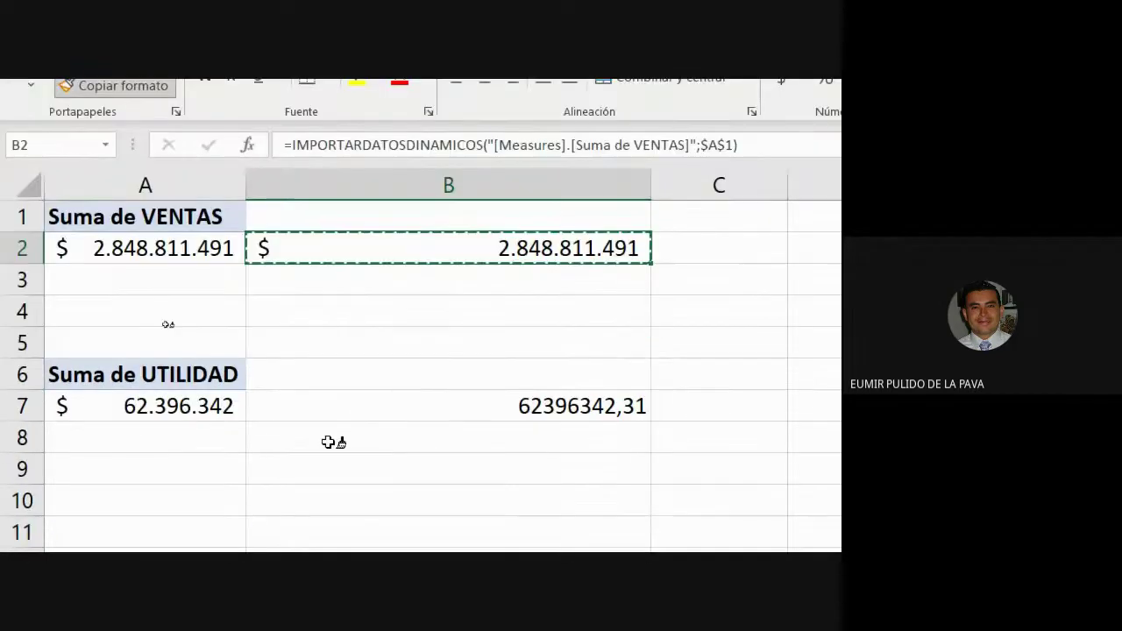
{"action": "left_click", "coordinate": [354, 317]}
{"action": "double_click", "coordinate": [602, 188]}
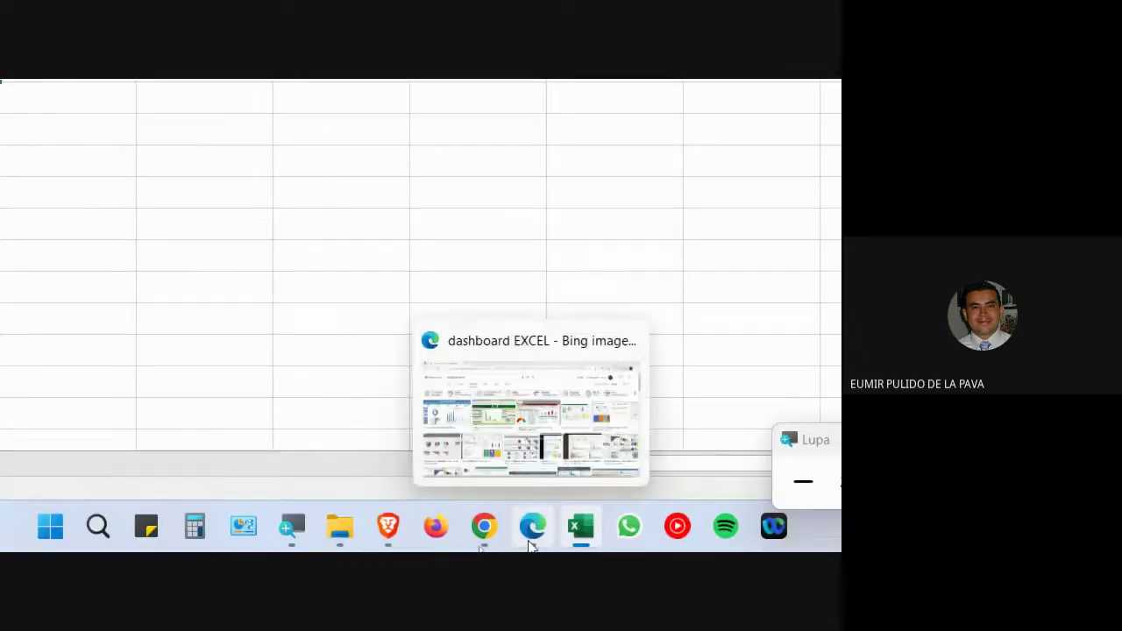
Step: Check the dashboard image results in Edge and the open Brave windows, and return to the Excel workbook
{"action": "left_click", "coordinate": [531, 536]}
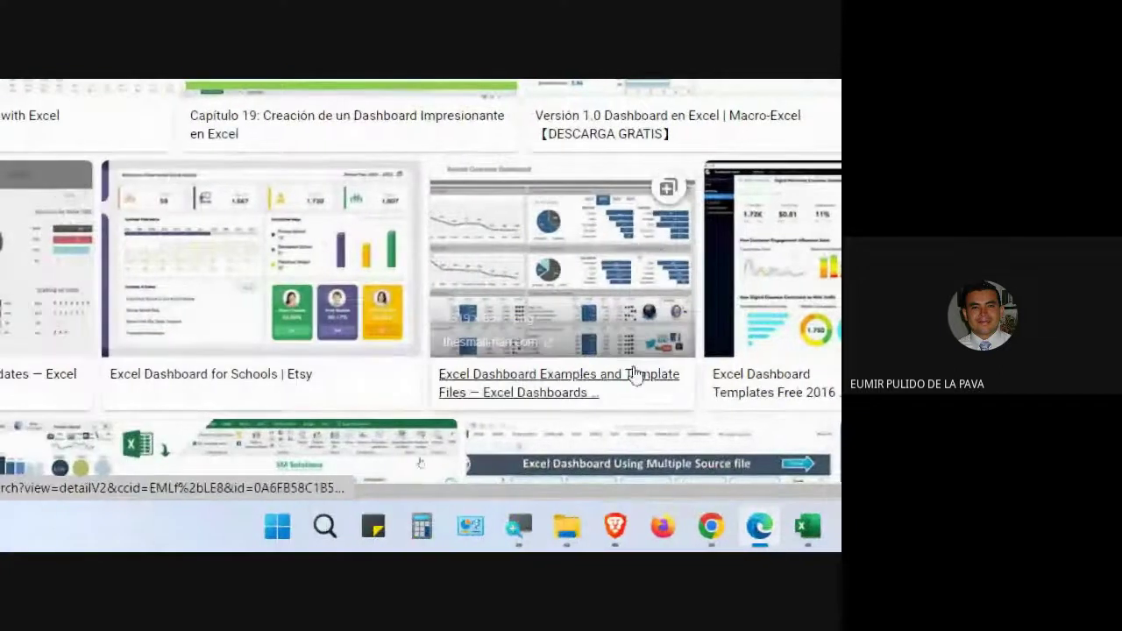
{"action": "mouse_move", "coordinate": [470, 532]}
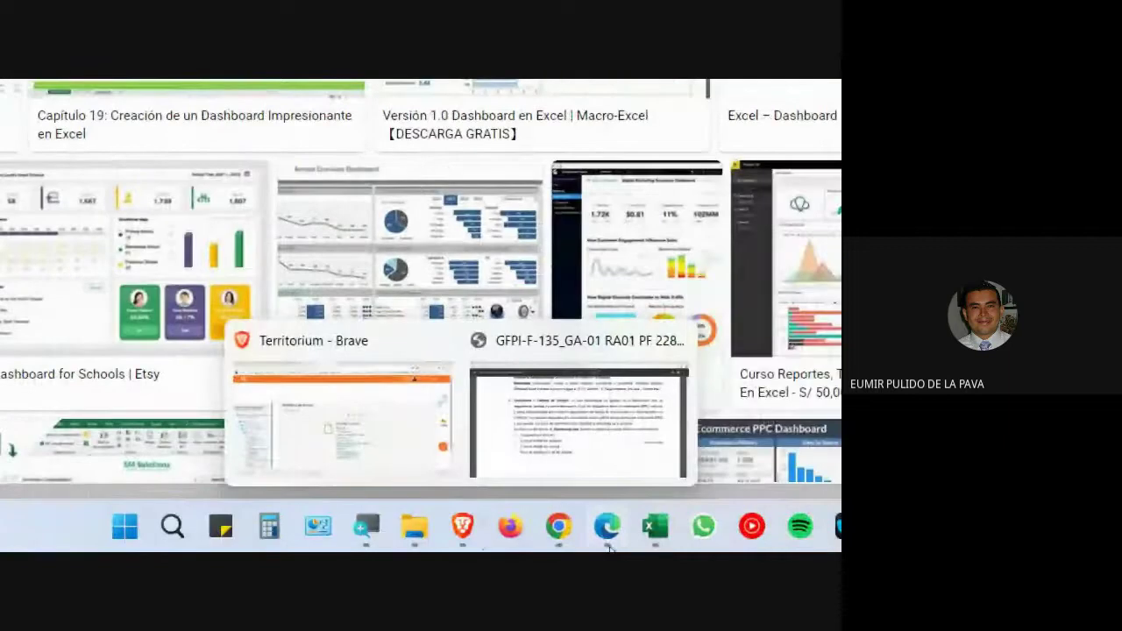
{"action": "left_click", "coordinate": [807, 526]}
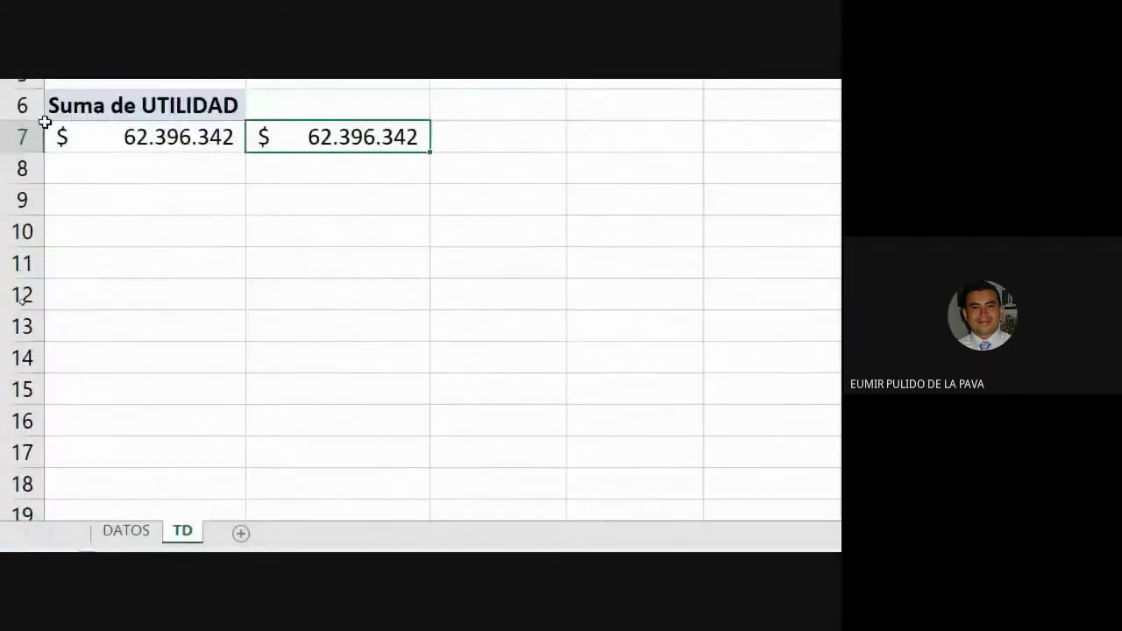
Step: Create a pivot table at A11 of the TD sheet from the DATOS table, adding its data to the data model
{"action": "left_click", "coordinate": [157, 447]}
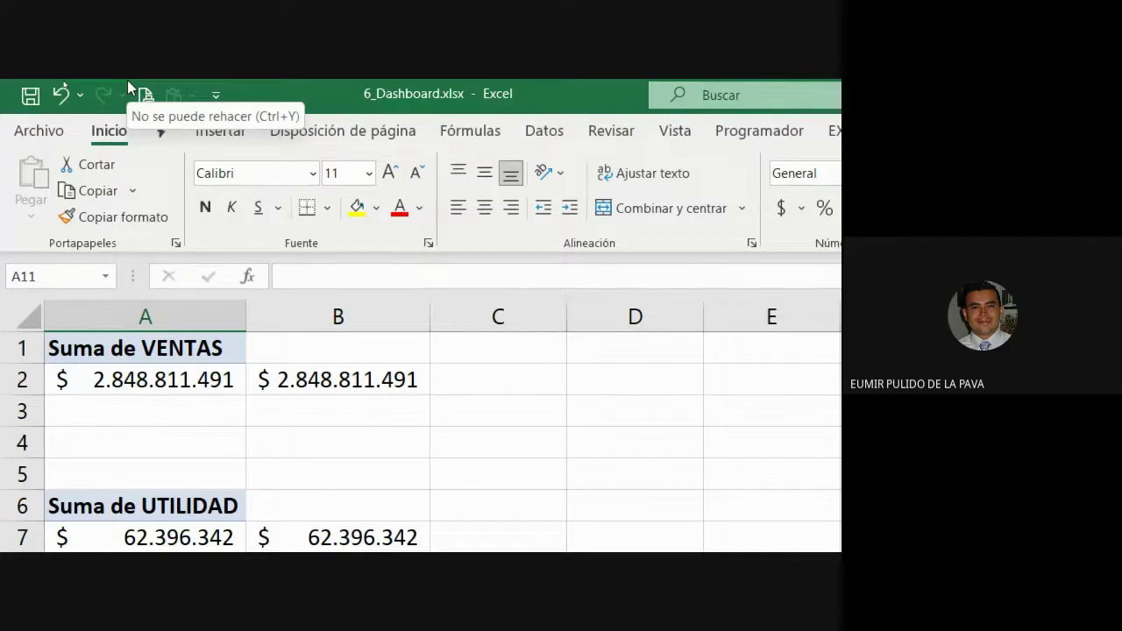
{"action": "left_click", "coordinate": [241, 146]}
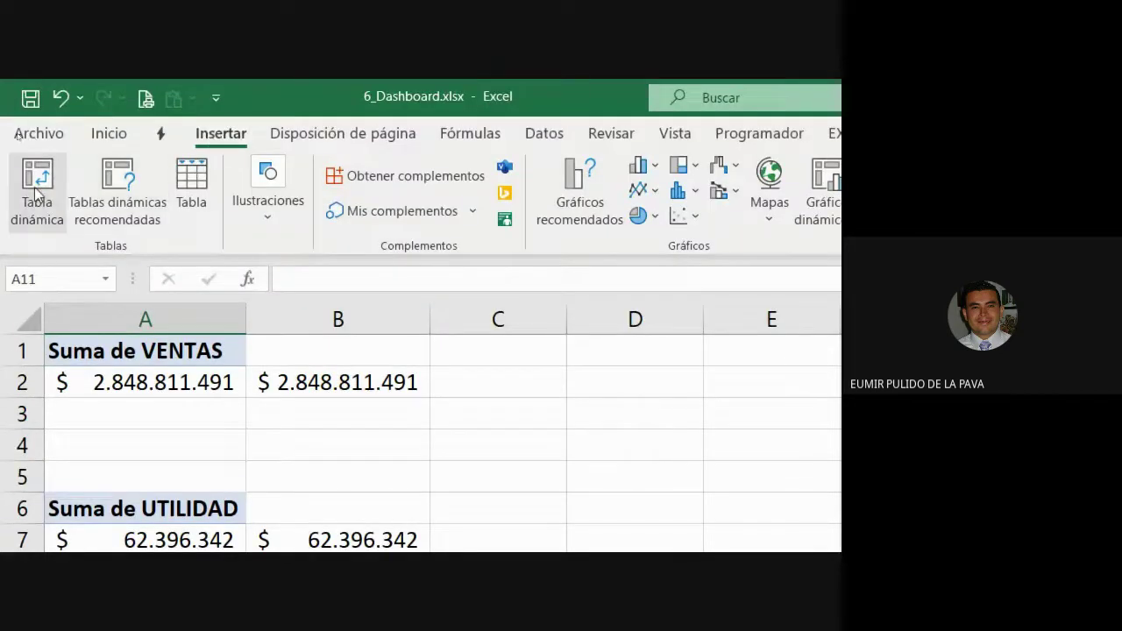
{"action": "left_click", "coordinate": [37, 188]}
{"action": "left_click", "coordinate": [338, 340]}
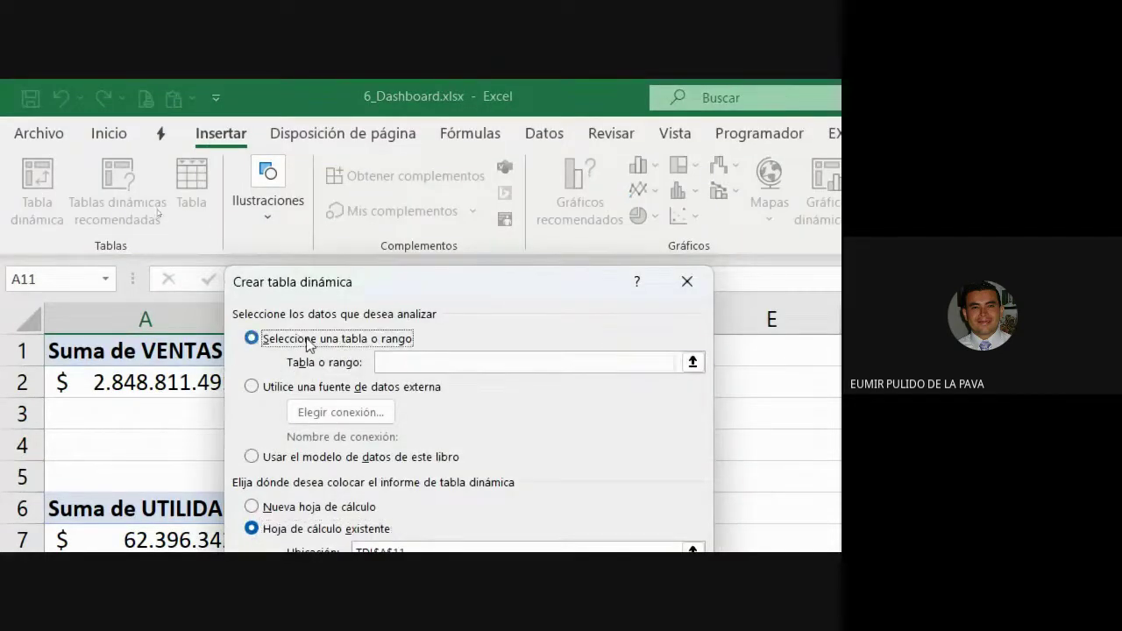
{"action": "left_click", "coordinate": [409, 363]}
{"action": "type", "text": "DATOS"}
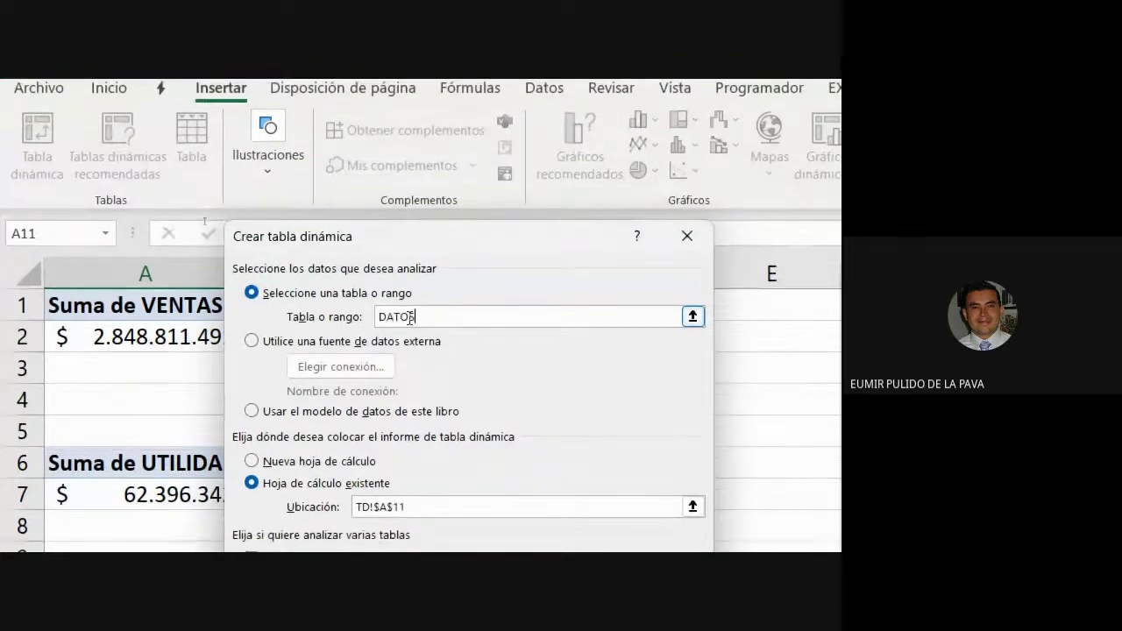
{"action": "left_click", "coordinate": [315, 334]}
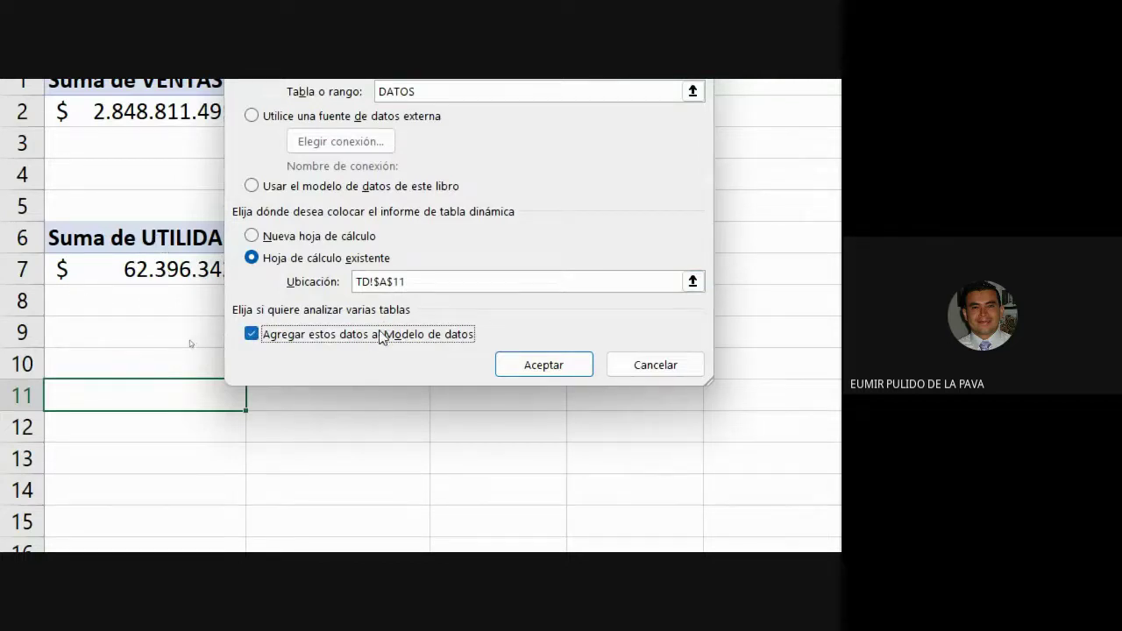
{"action": "left_click", "coordinate": [543, 364]}
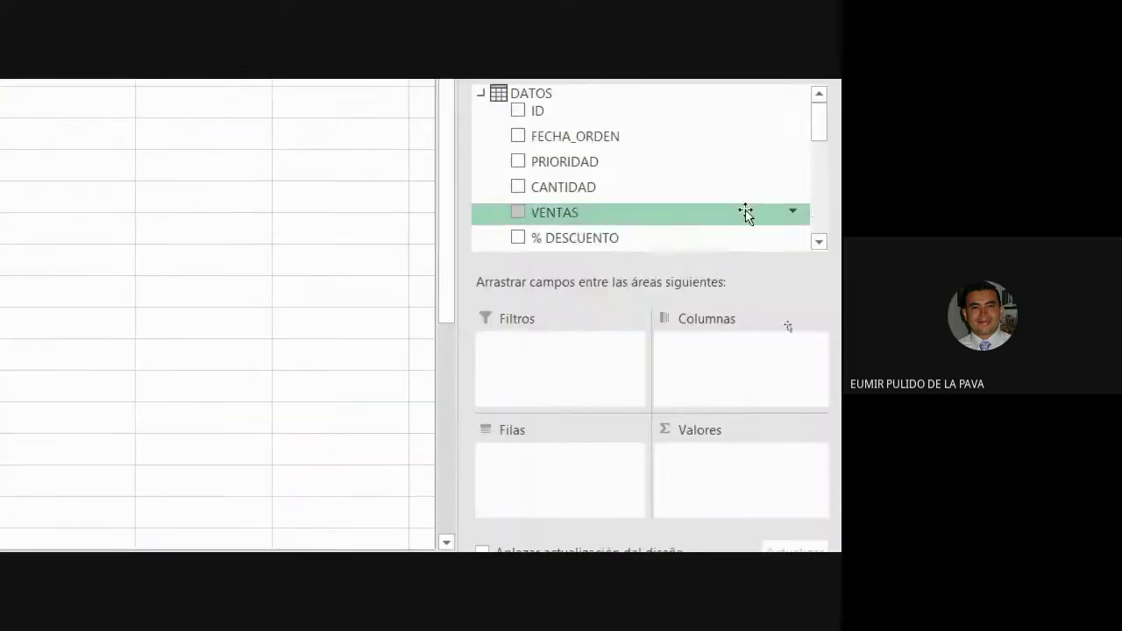
{"action": "scroll", "coordinate": [681, 149], "scroll_direction": "down", "scroll_amount": 2}
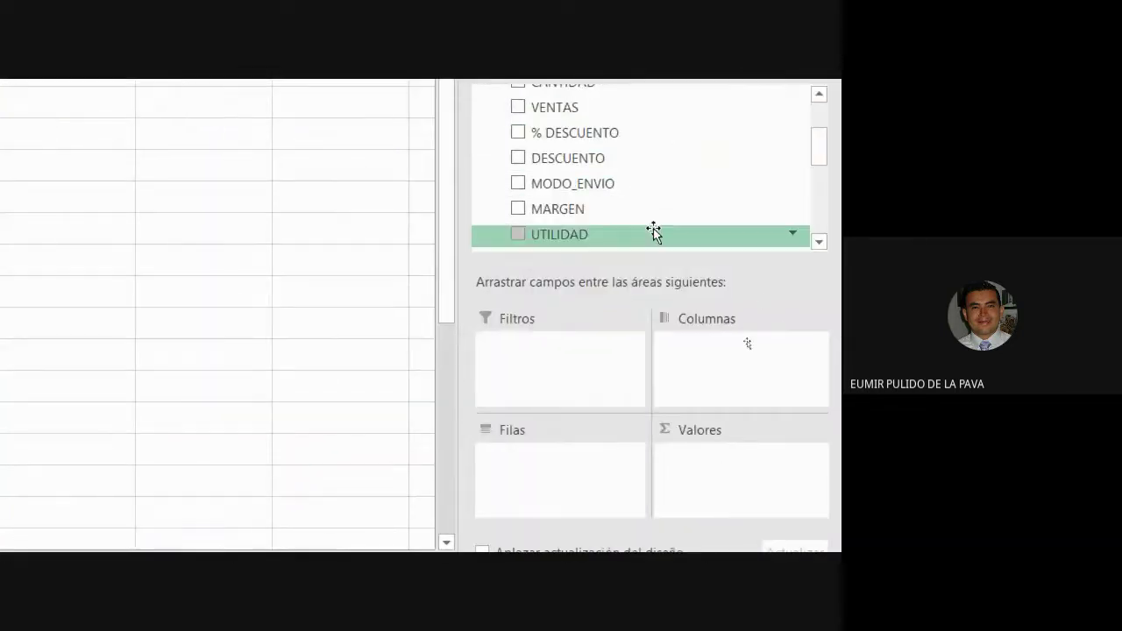
{"action": "left_click_drag", "start_coordinate": [651, 230], "coordinate": [732, 489]}
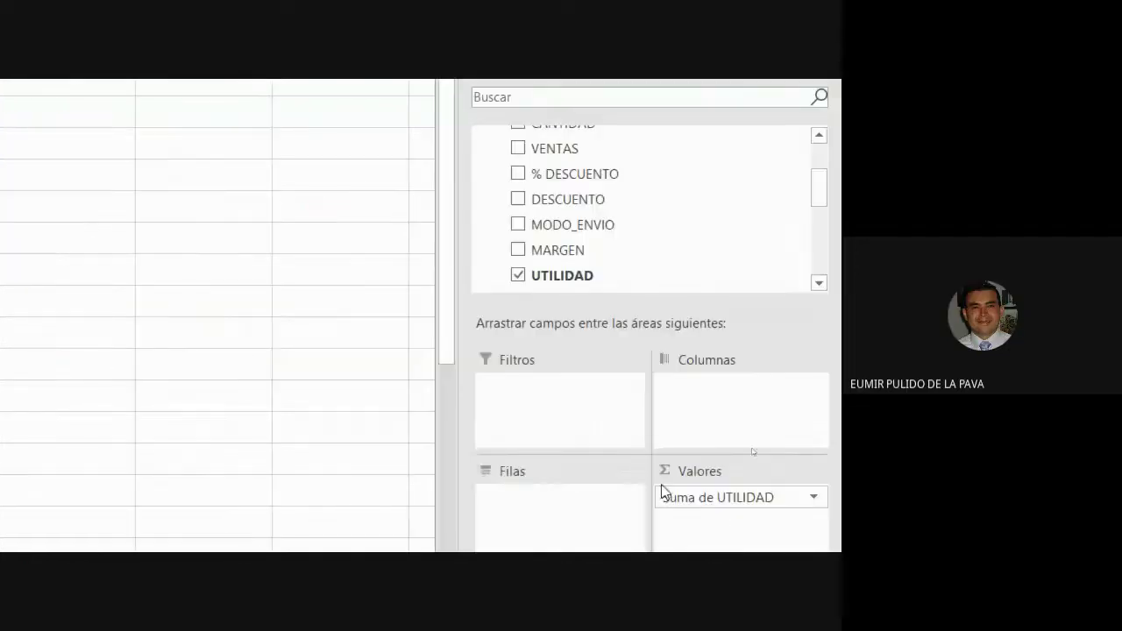
{"action": "left_click_drag", "start_coordinate": [731, 497], "coordinate": [552, 238]}
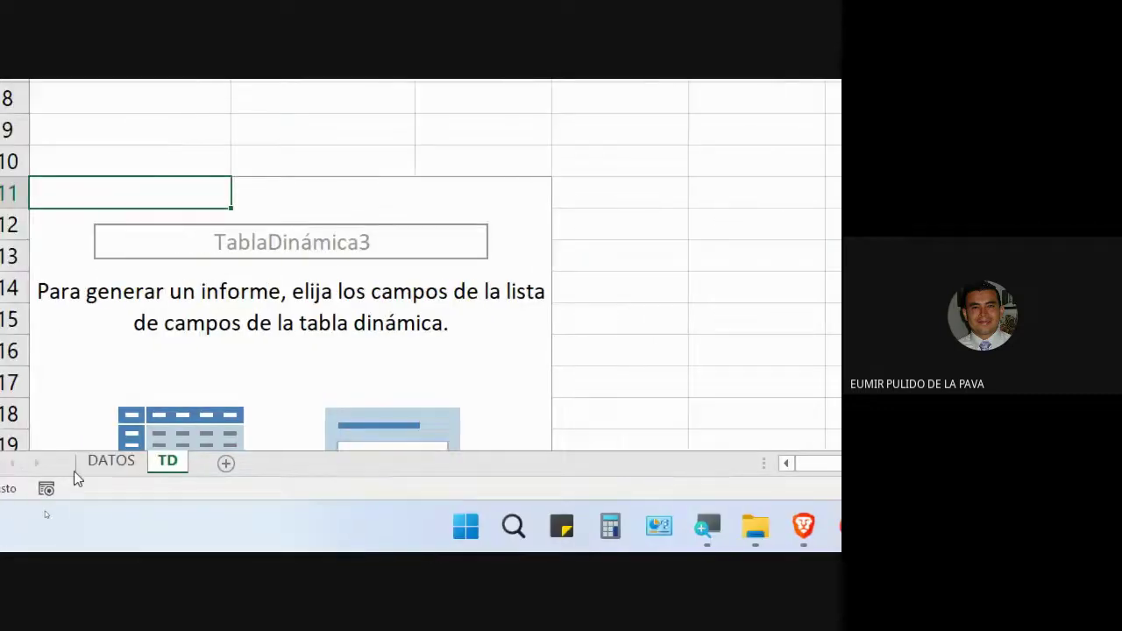
Step: Review the column headings of the DATOS table, from FECHA_ORDEN across to UTILIDAD
{"action": "left_click", "coordinate": [68, 461]}
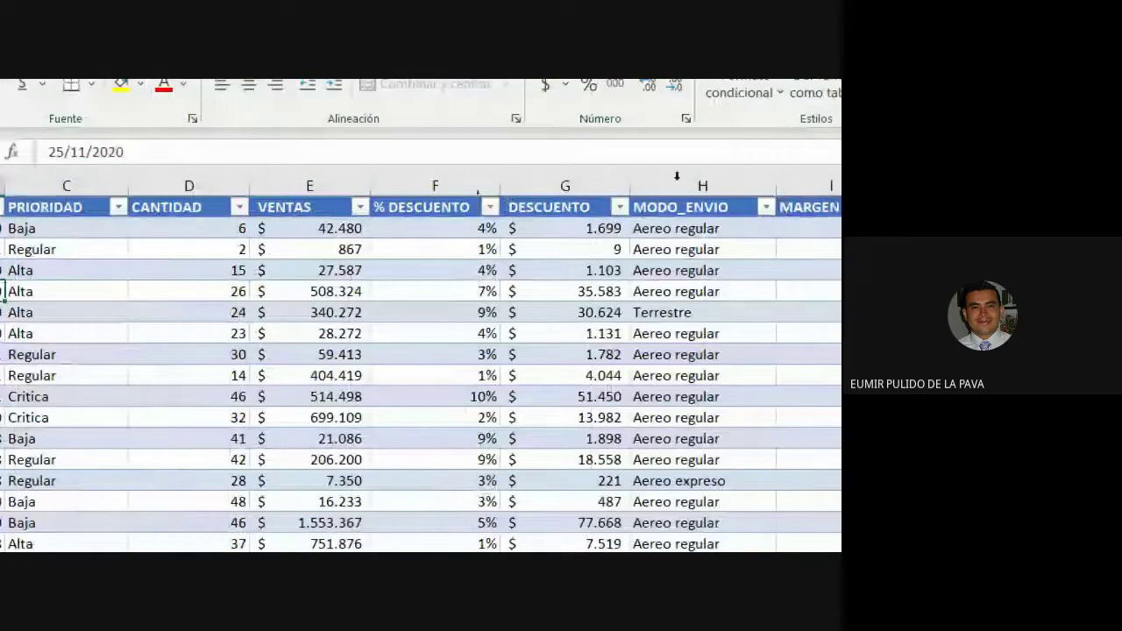
{"action": "left_click", "coordinate": [129, 202]}
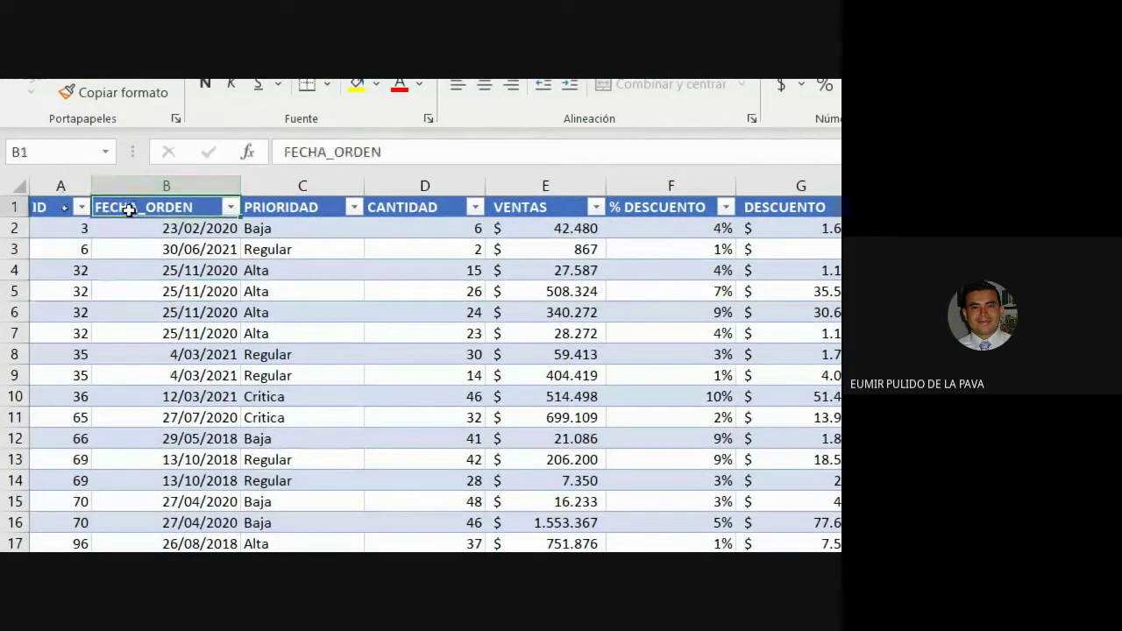
{"action": "key", "text": "Right"}
{"action": "key", "text": "Right"}
{"action": "key", "text": "Right"}
{"action": "key", "text": "Right"}
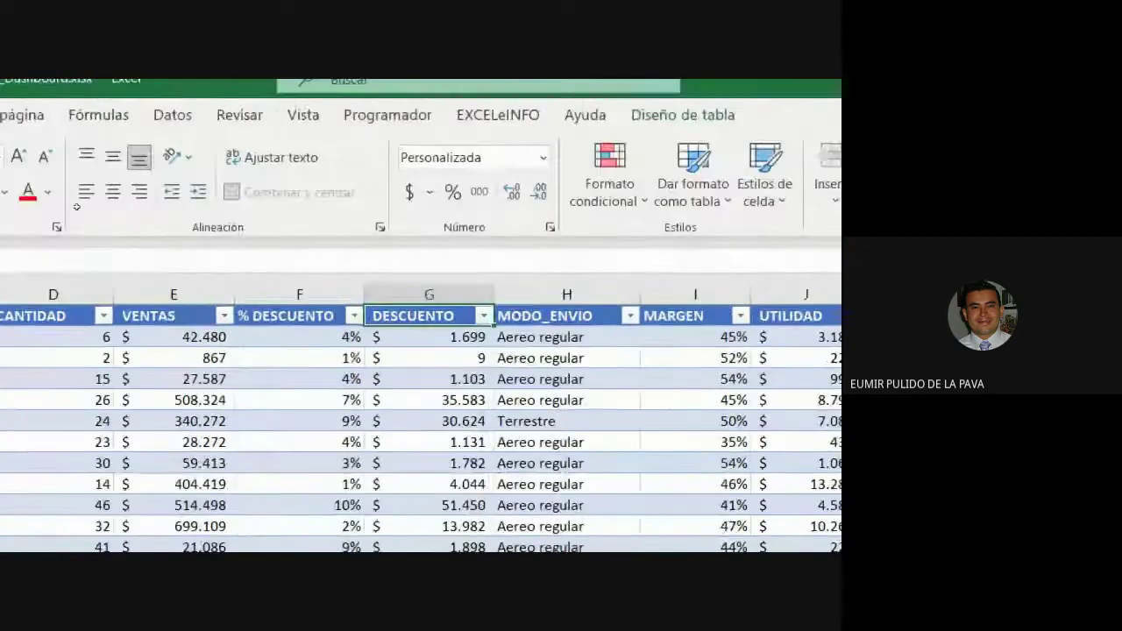
{"action": "key", "text": "Right"}
{"action": "key", "text": "Right"}
{"action": "key", "text": "Right"}
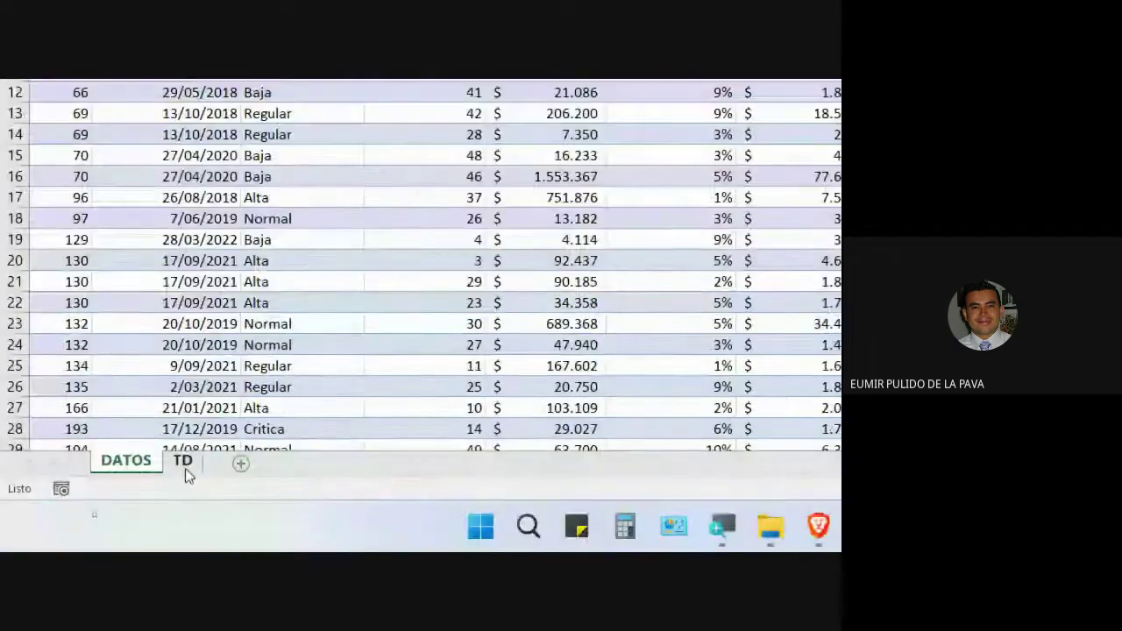
Step: Return to the TD sheet and add the MARGEN field to the values of the pivot table at A11
{"action": "left_click", "coordinate": [183, 462]}
{"action": "left_click_drag", "start_coordinate": [561, 187], "coordinate": [733, 468]}
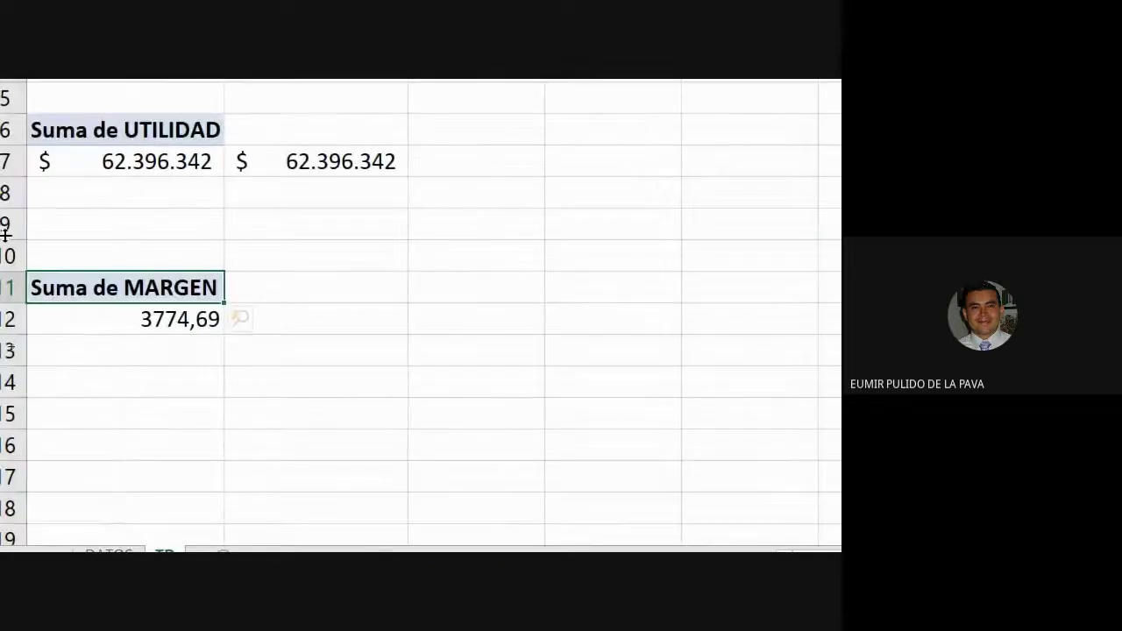
Step: Try a percentage number format with 0 decimals on the Suma de MARGEN value field, and undo it
{"action": "left_click", "coordinate": [812, 360]}
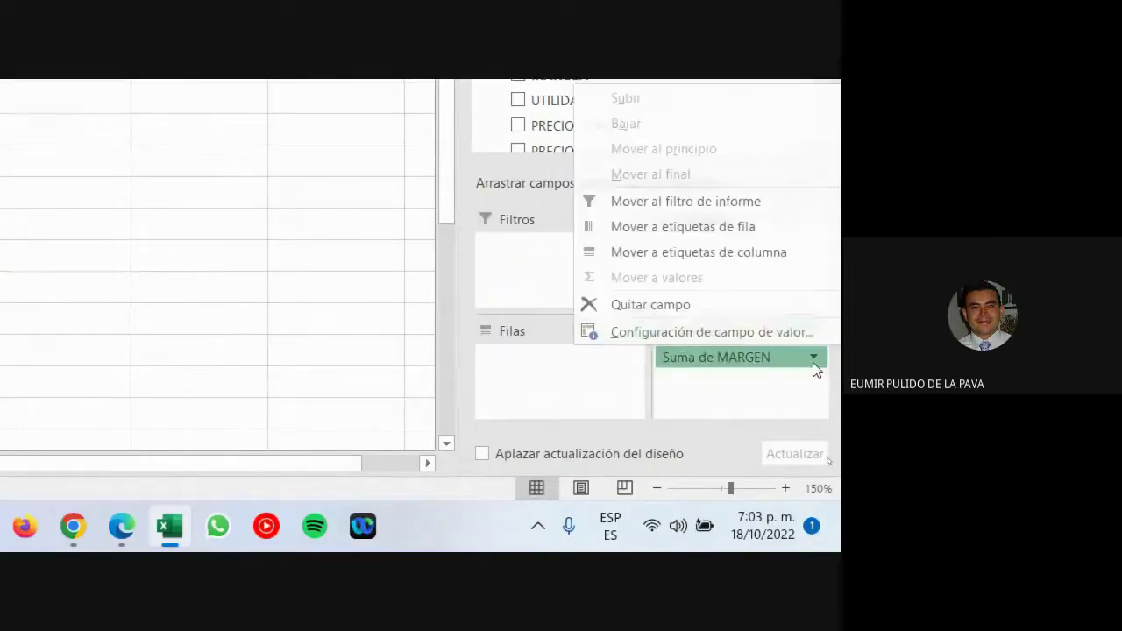
{"action": "left_click", "coordinate": [676, 330]}
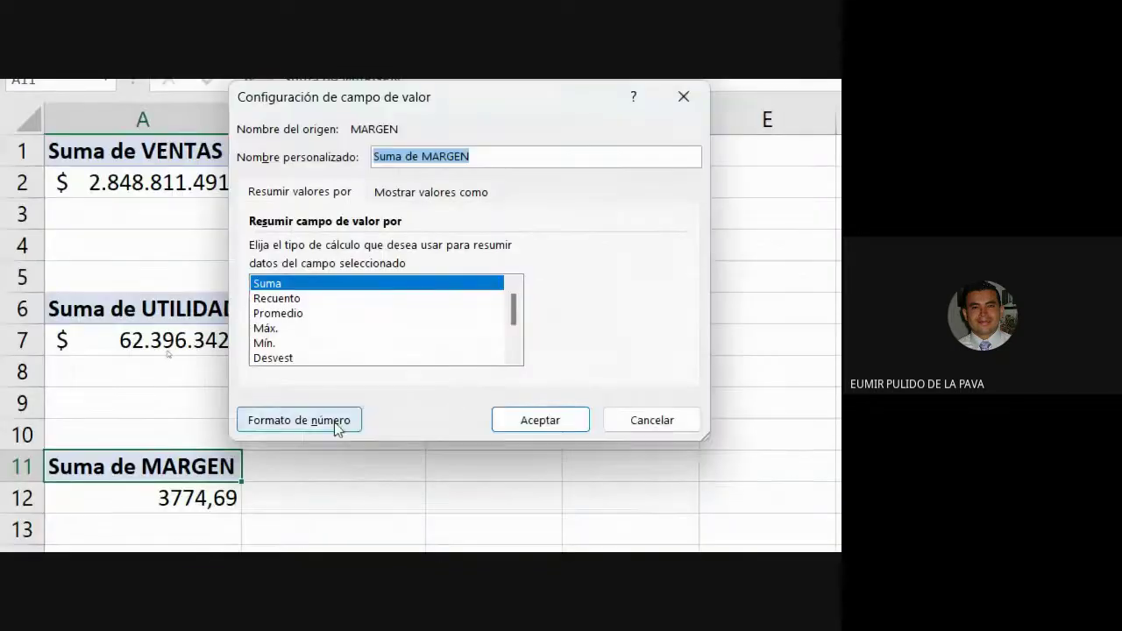
{"action": "left_click", "coordinate": [175, 352]}
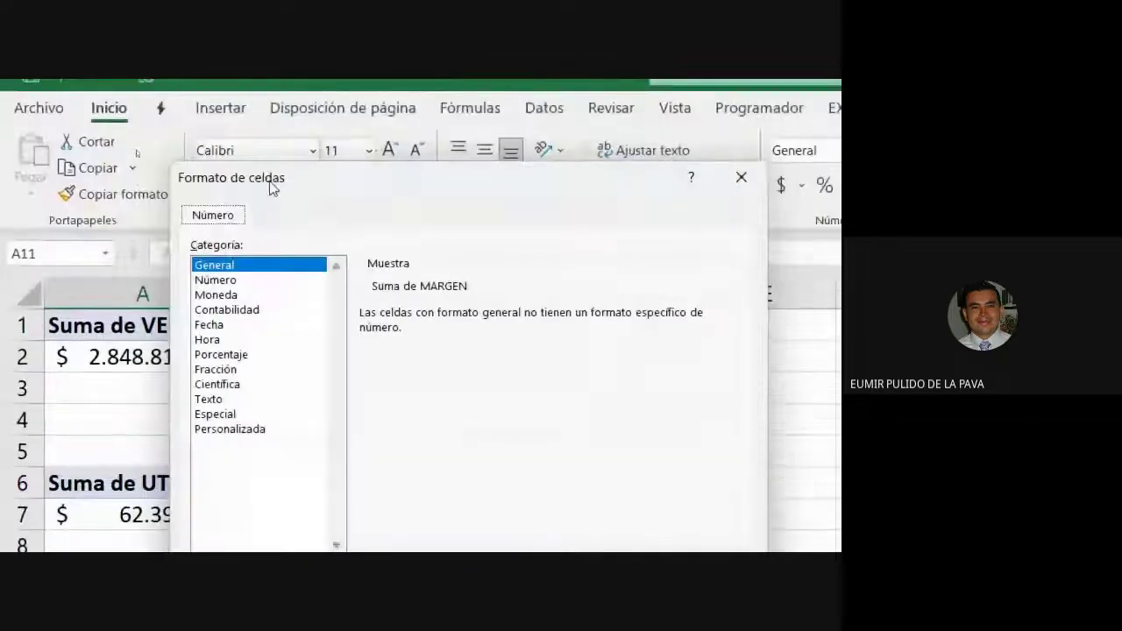
{"action": "left_click", "coordinate": [242, 356]}
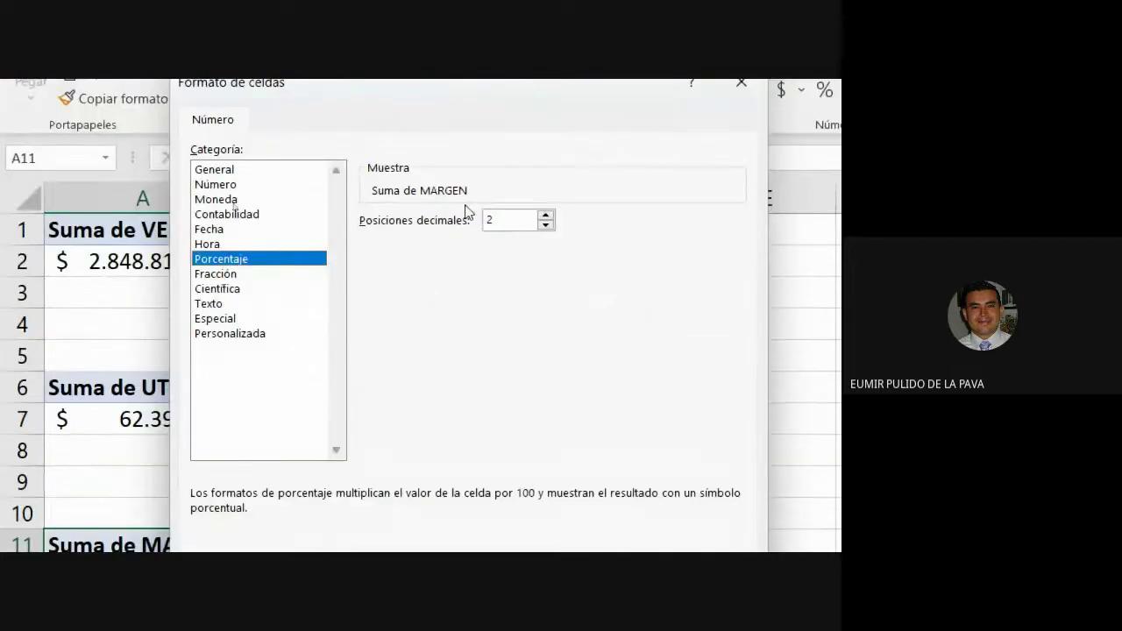
{"action": "left_click", "coordinate": [545, 224]}
{"action": "left_click", "coordinate": [545, 224]}
{"action": "left_click", "coordinate": [614, 506]}
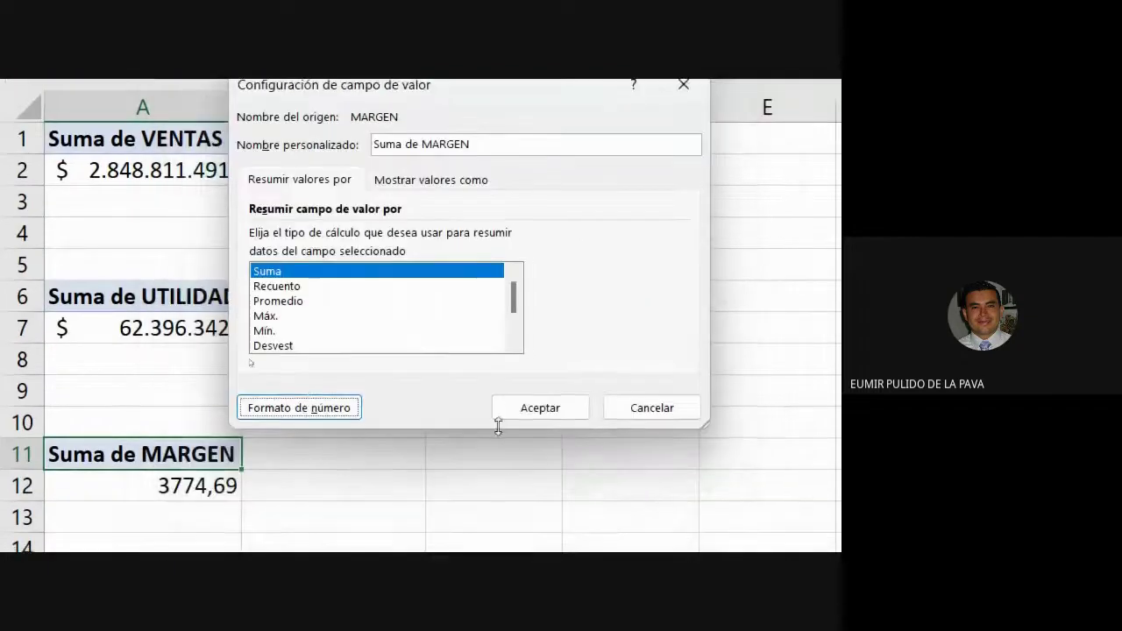
{"action": "left_click", "coordinate": [540, 409]}
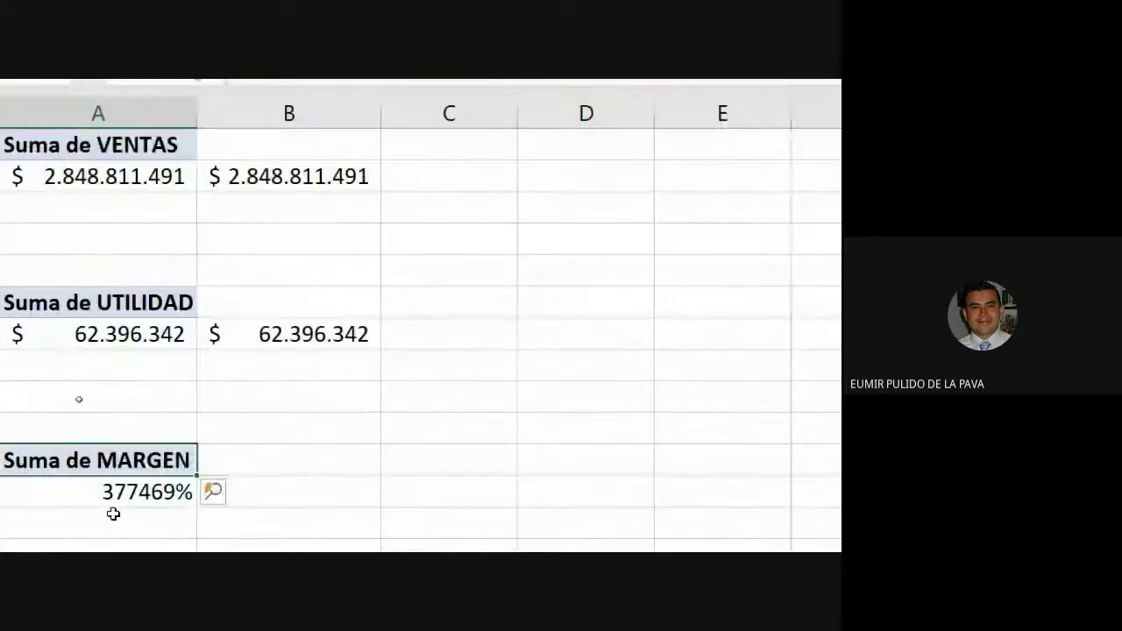
{"action": "key", "text": "ctrl+z"}
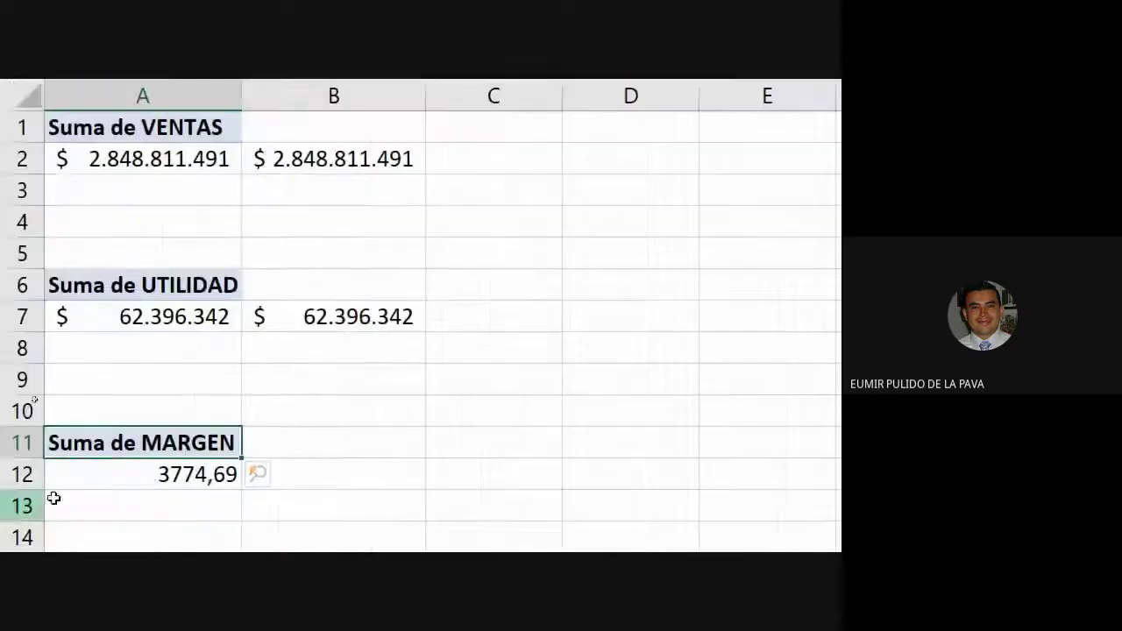
Step: Remove Suma de MARGEN from the pivot table at A11 and add the MARGEN field to its values again
{"action": "left_click", "coordinate": [209, 475]}
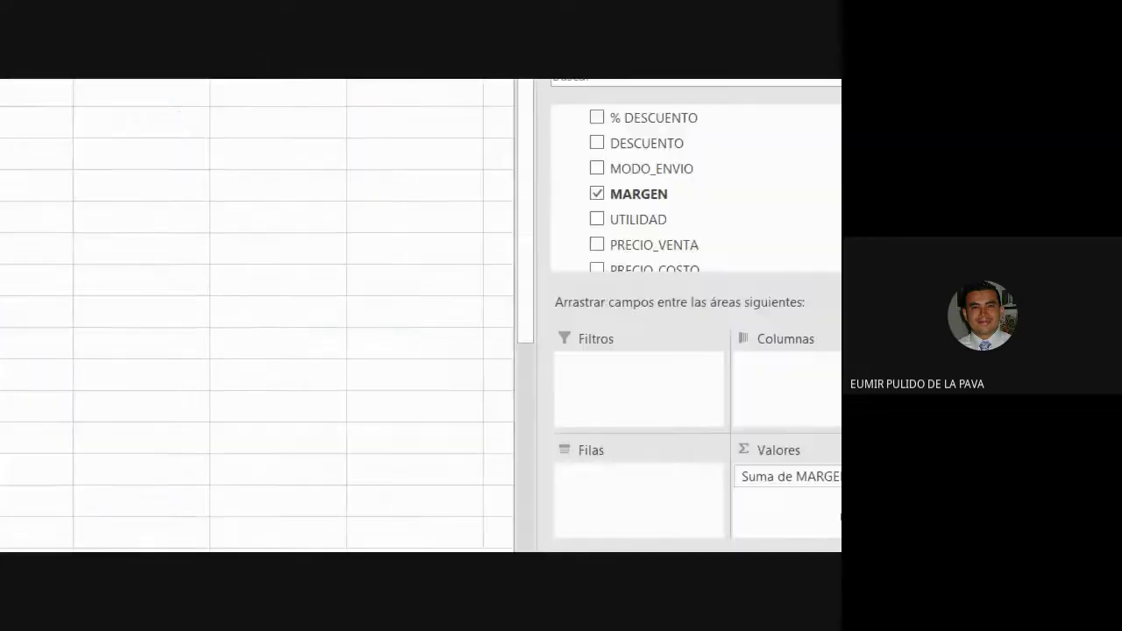
{"action": "left_click", "coordinate": [887, 477]}
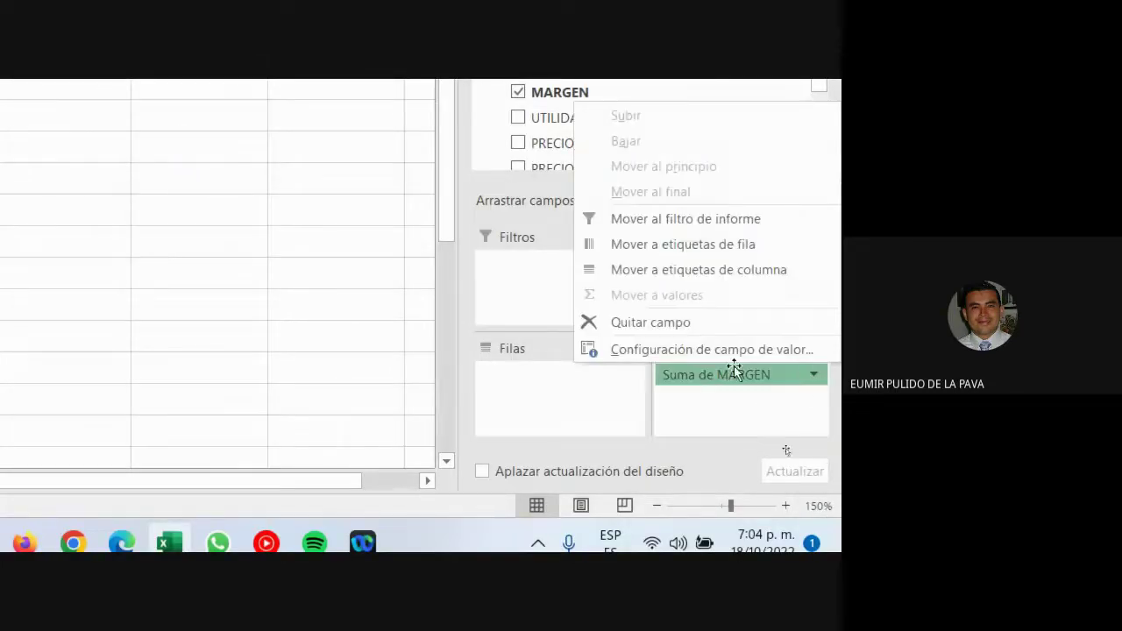
{"action": "left_click", "coordinate": [678, 323]}
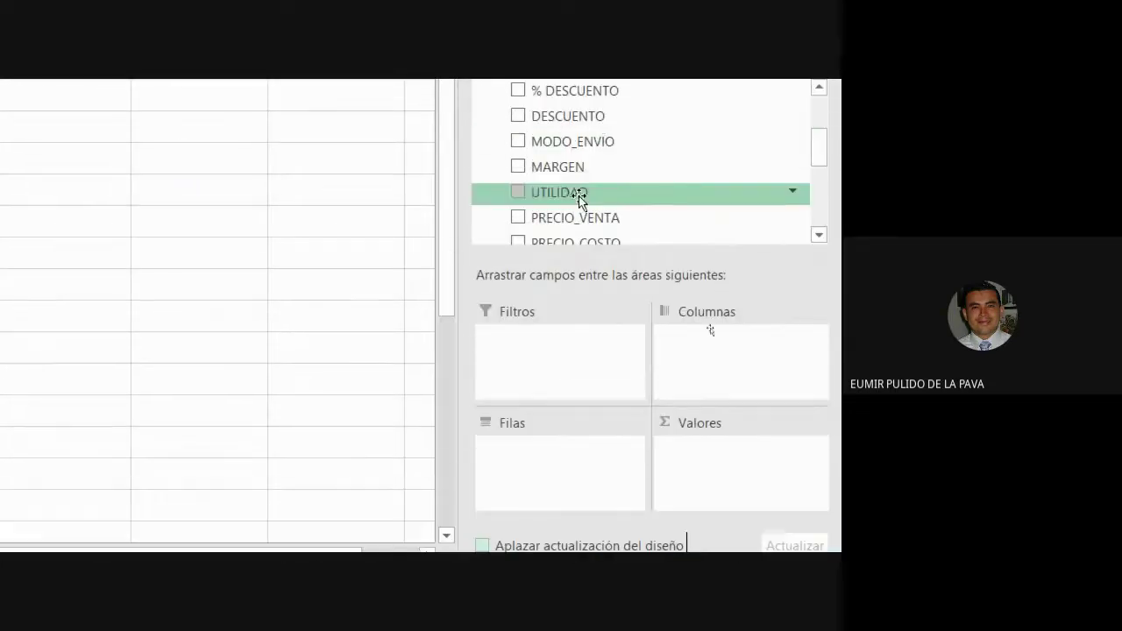
{"action": "left_click_drag", "start_coordinate": [574, 171], "coordinate": [741, 495]}
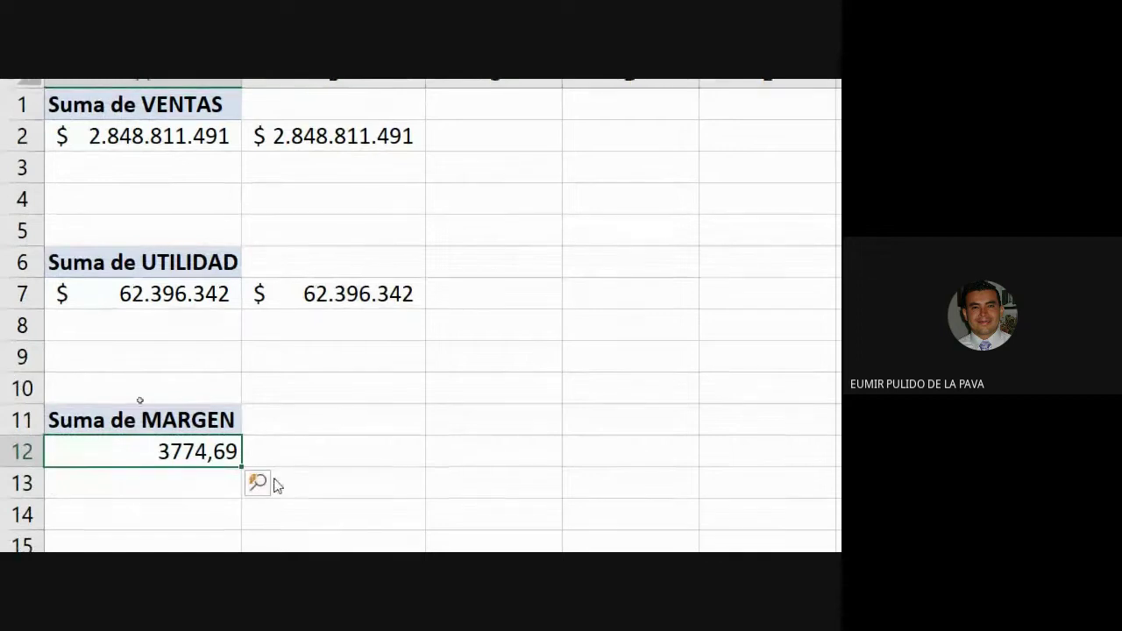
Step: Enter an IMPORTARDATOSDINAMICOS formula in B12 that pulls the Suma de MARGEN total from pivot cell A12
{"action": "left_click", "coordinate": [306, 457]}
{"action": "type", "text": "="}
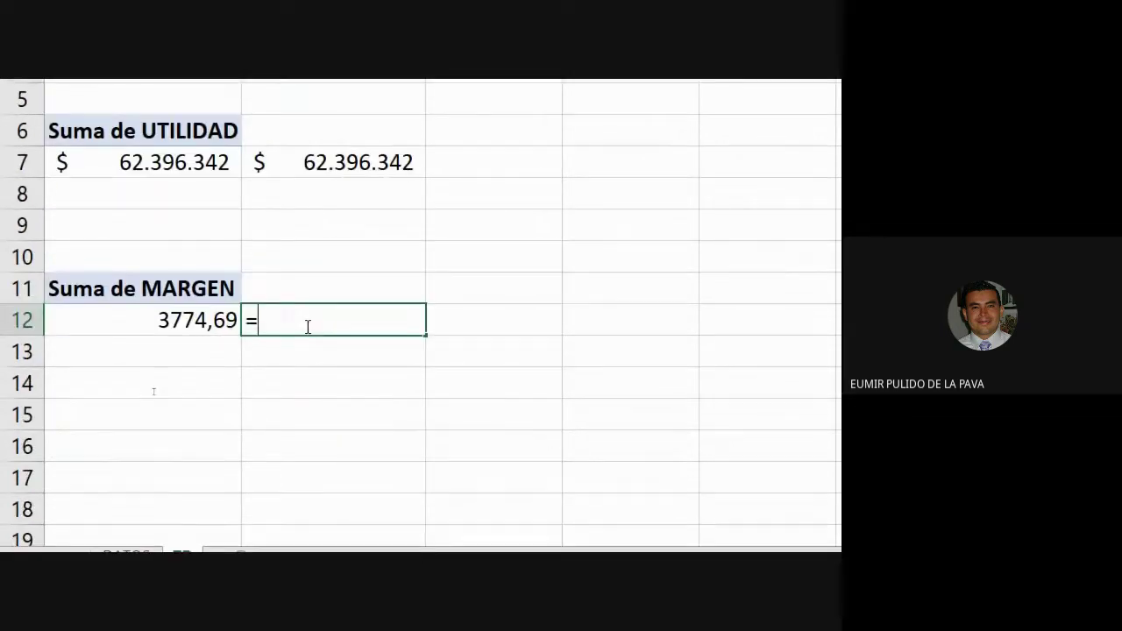
{"action": "left_click", "coordinate": [205, 320]}
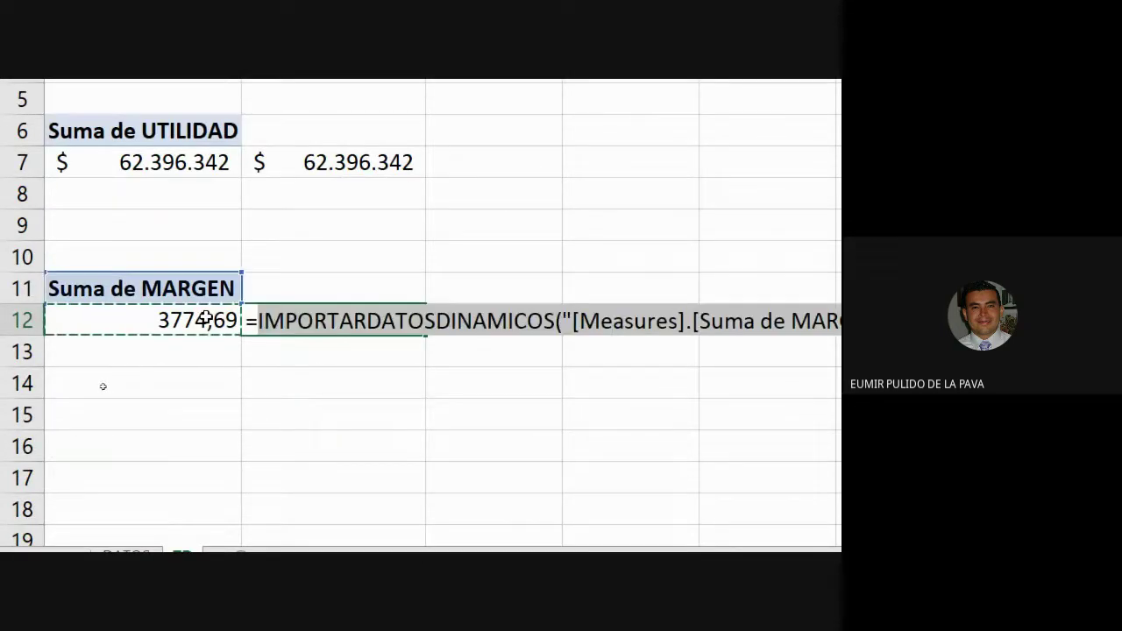
{"action": "key", "text": "Return"}
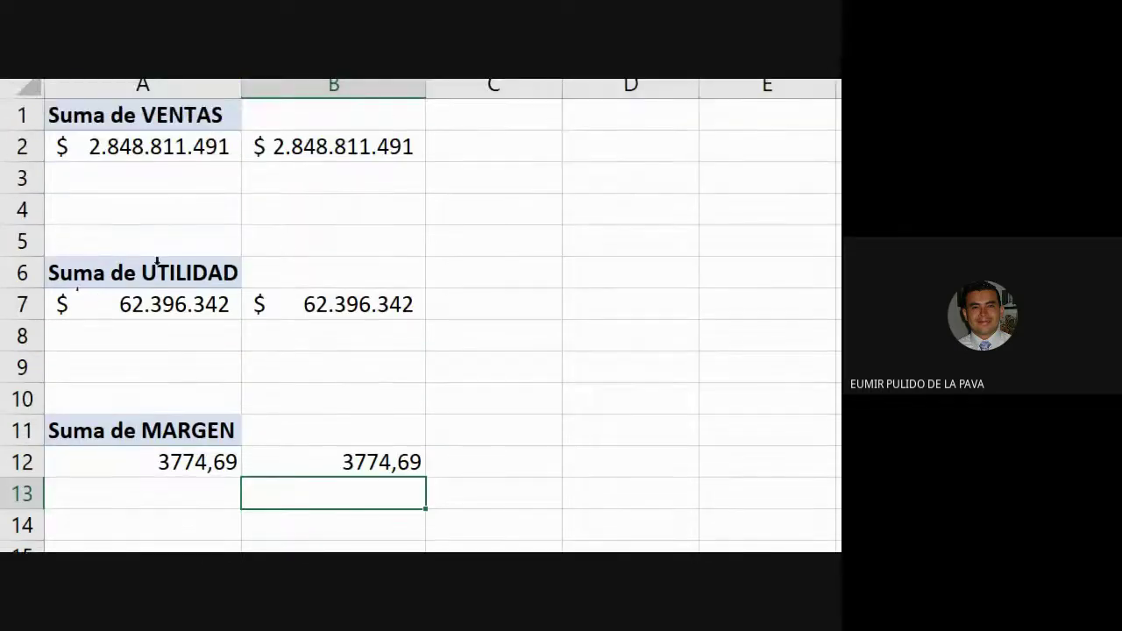
Step: Rename the Suma de UTILIDAD pivot table as TotalUtilidad
{"action": "left_click", "coordinate": [155, 292]}
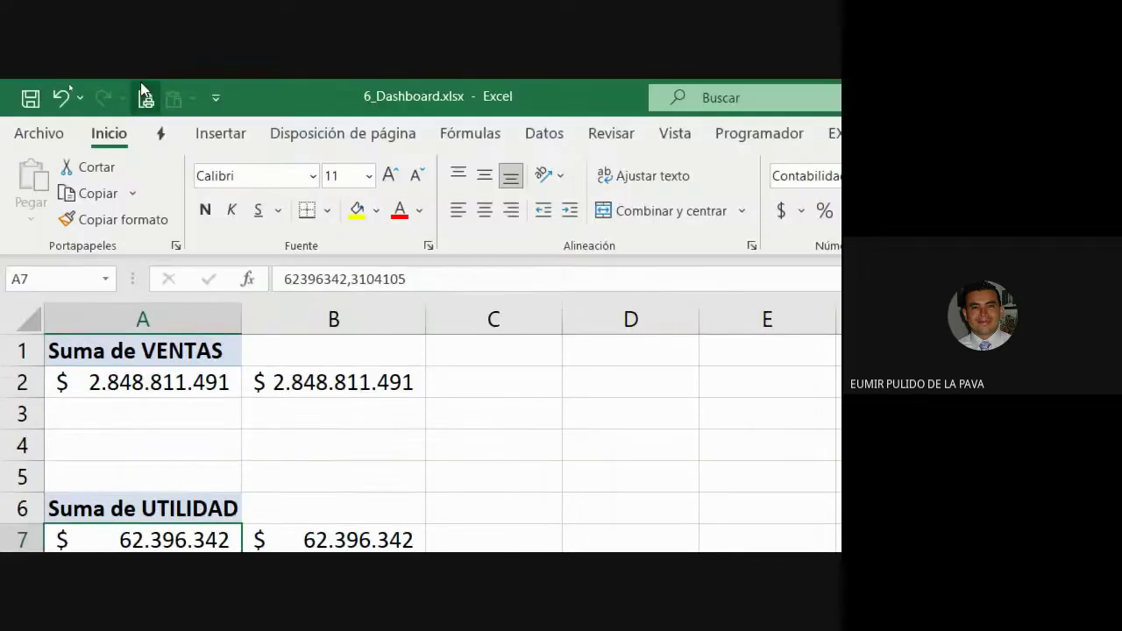
{"action": "left_click", "coordinate": [622, 140]}
{"action": "left_click", "coordinate": [41, 210]}
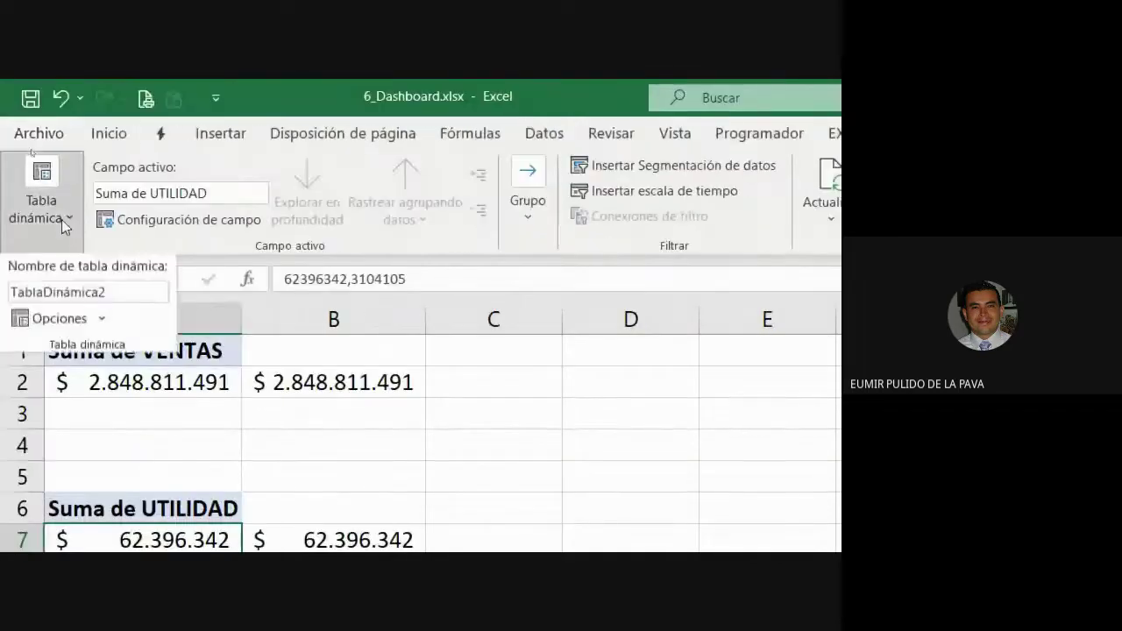
{"action": "left_click", "coordinate": [128, 296]}
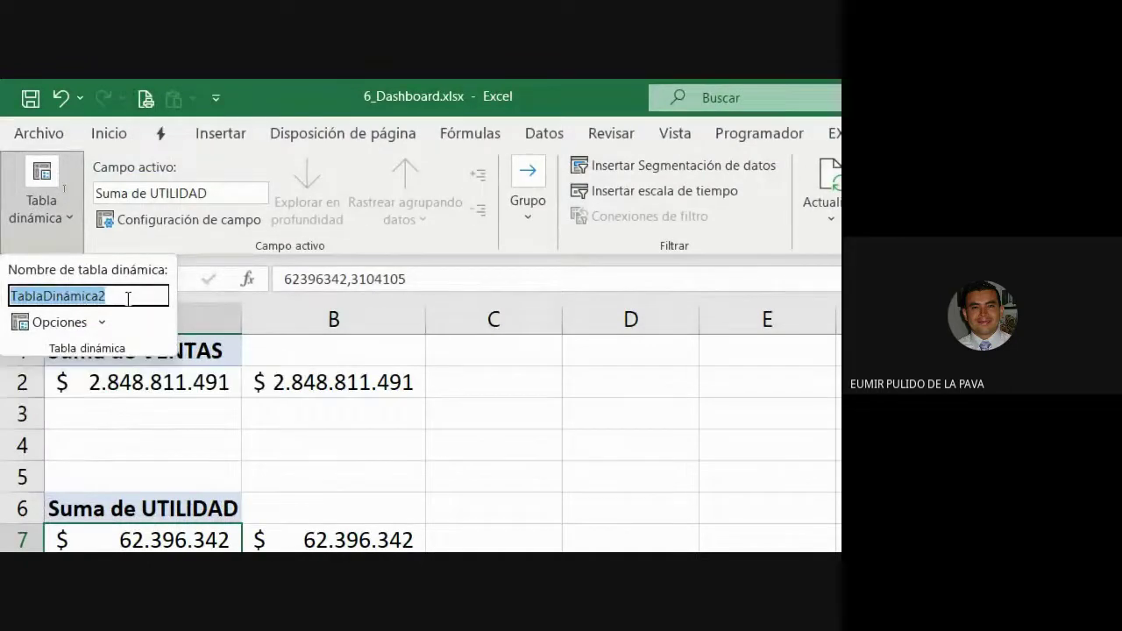
{"action": "type", "text": "TotalUtilidad"}
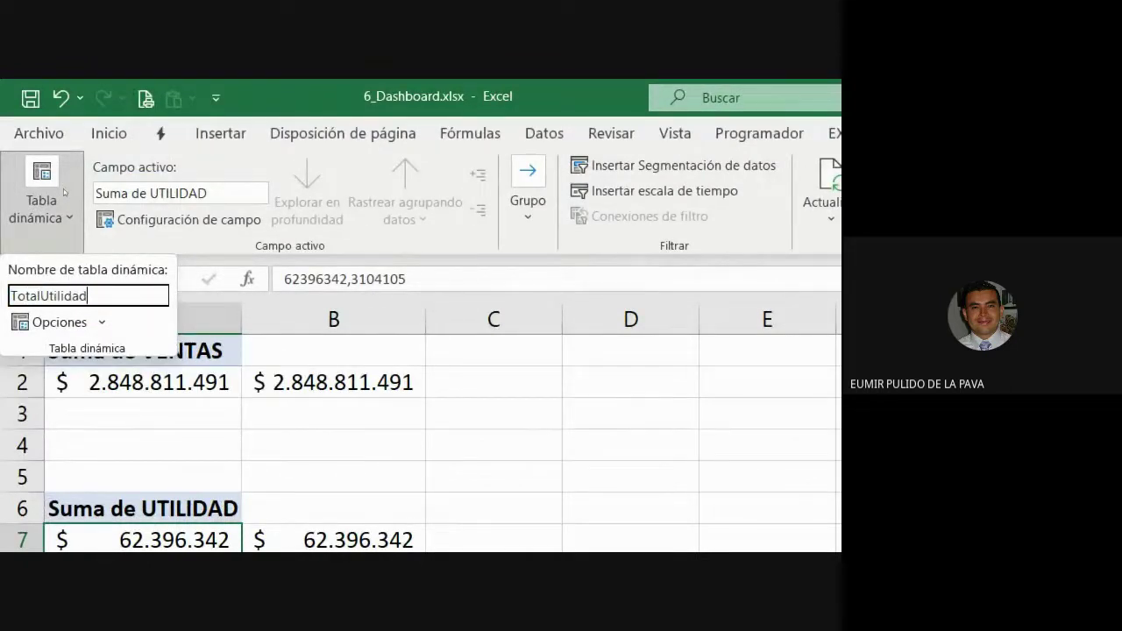
{"action": "key", "text": "Return"}
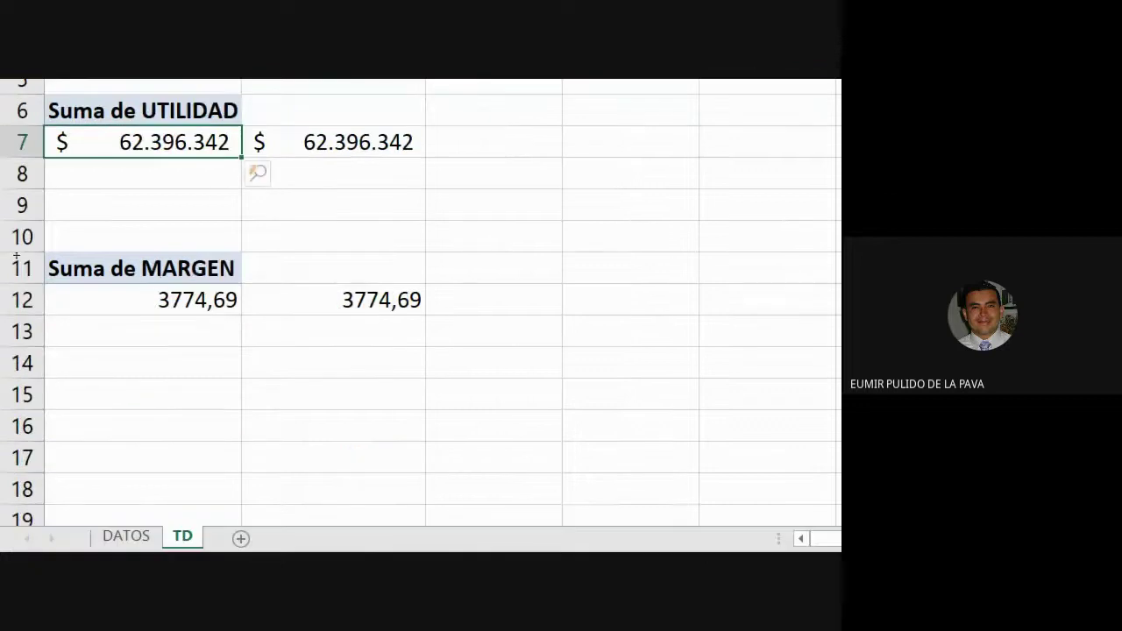
Step: Rename the Suma de MARGEN pivot table as TotalMargen
{"action": "left_click", "coordinate": [153, 368]}
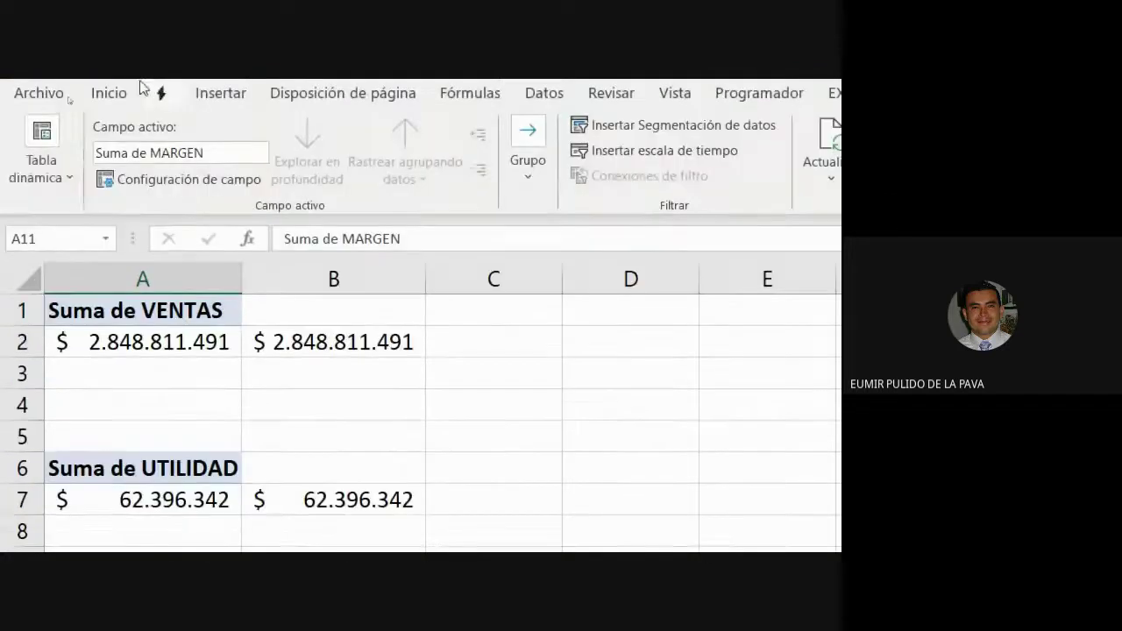
{"action": "left_click", "coordinate": [64, 204]}
{"action": "left_click", "coordinate": [117, 276]}
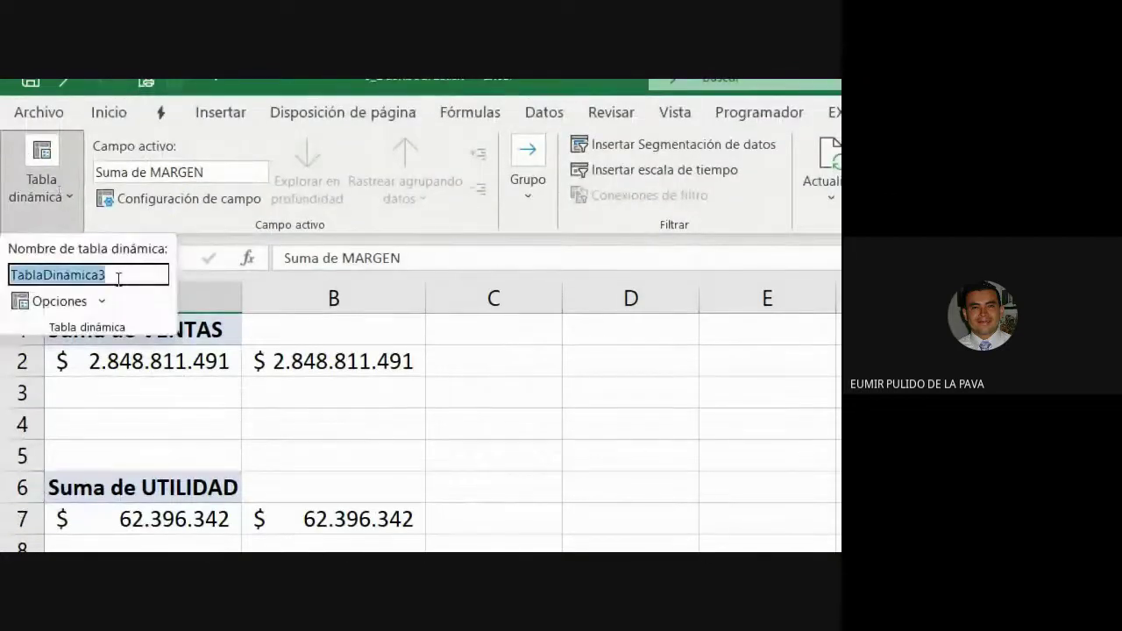
{"action": "type", "text": "TotalMargen"}
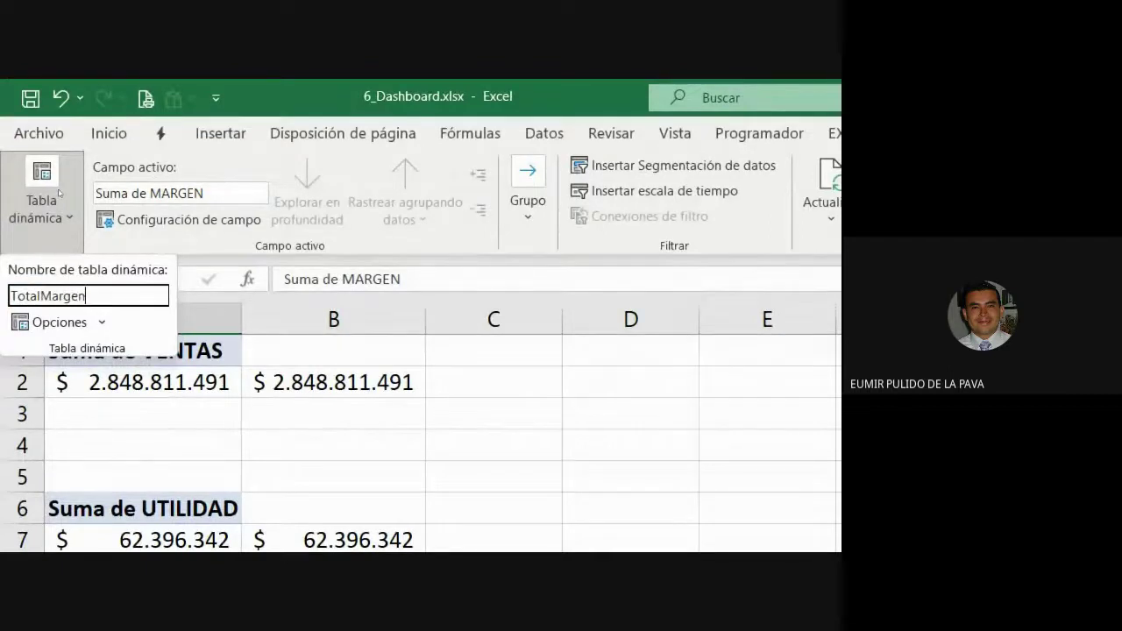
{"action": "key", "text": "Return"}
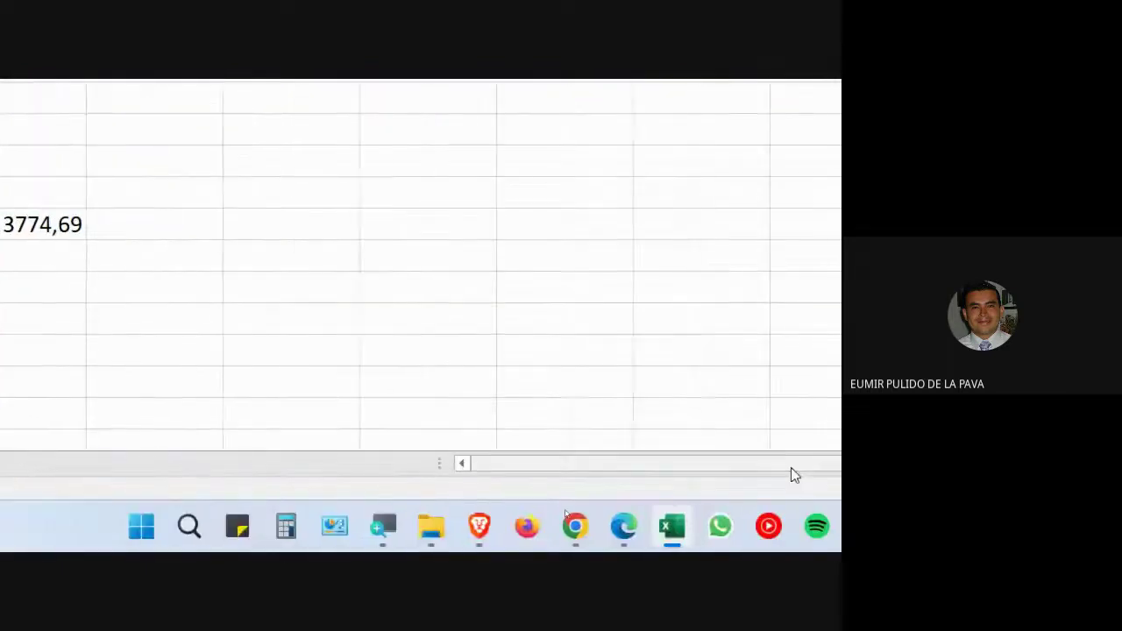
Step: Check the participant list and chat of the video meeting in Chrome, and return to the Excel workbook
{"action": "mouse_move", "coordinate": [576, 522]}
{"action": "left_click", "coordinate": [516, 447]}
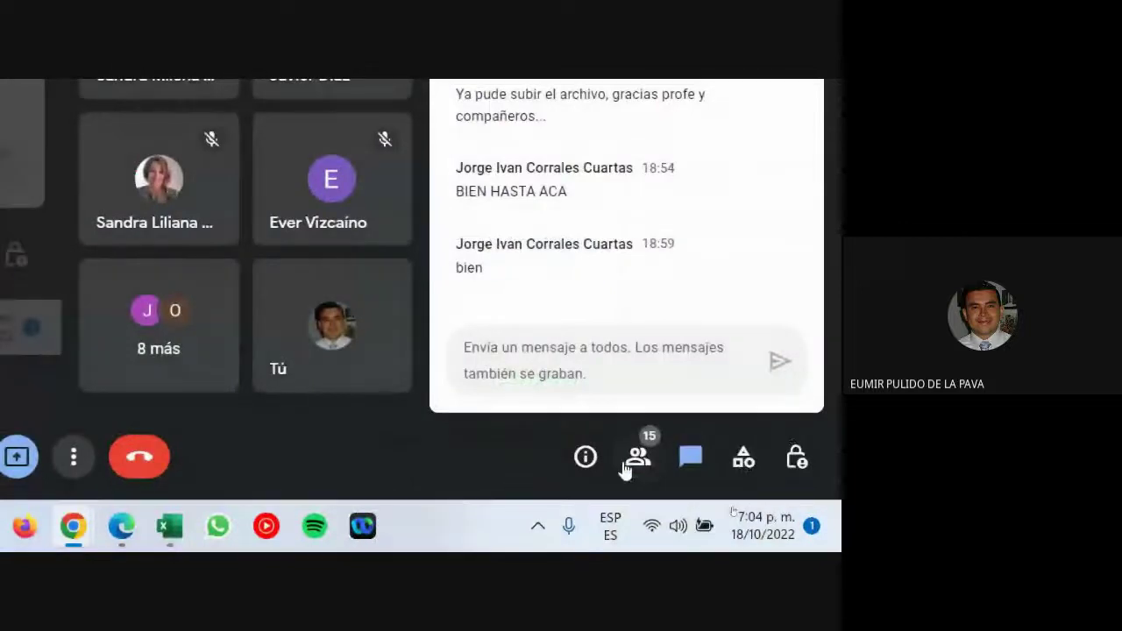
{"action": "left_click", "coordinate": [626, 467]}
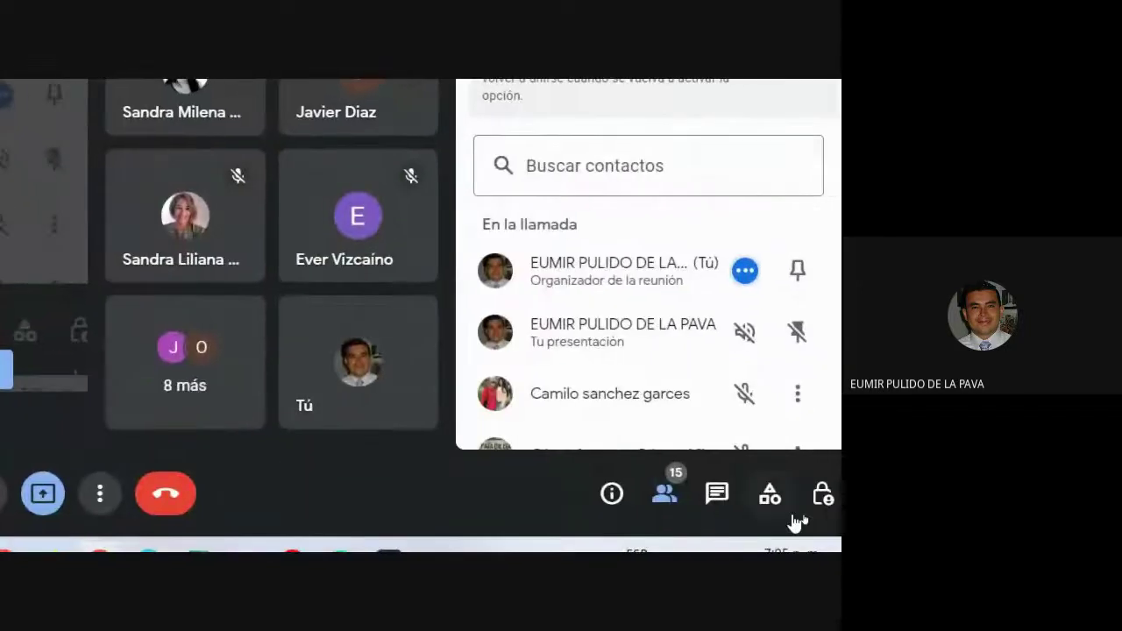
{"action": "left_click", "coordinate": [722, 537]}
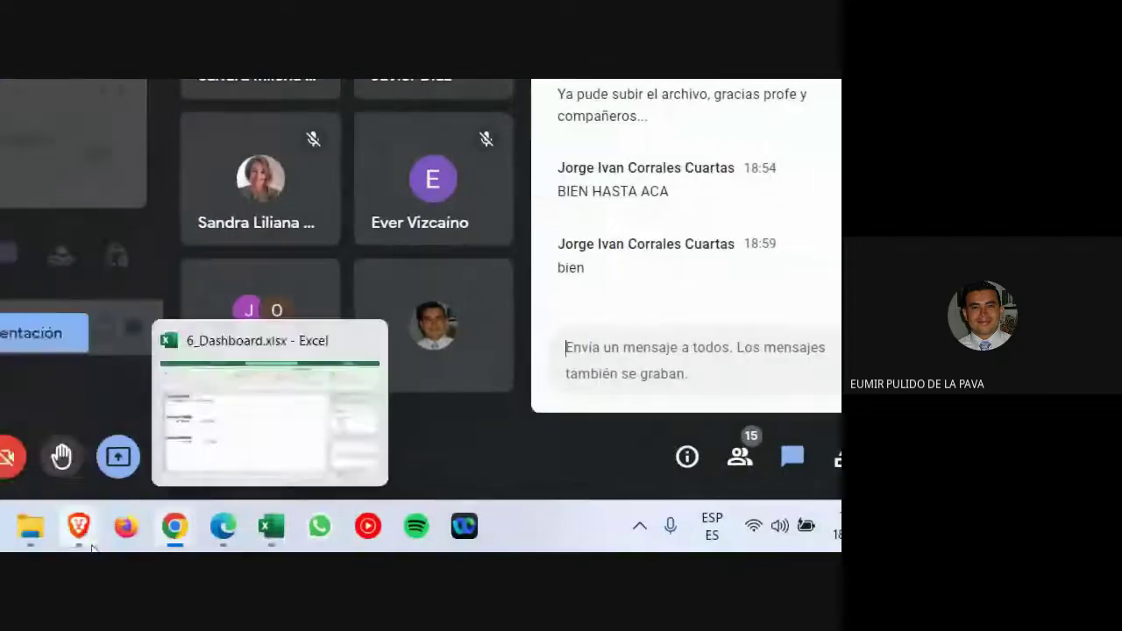
{"action": "mouse_move", "coordinate": [212, 419]}
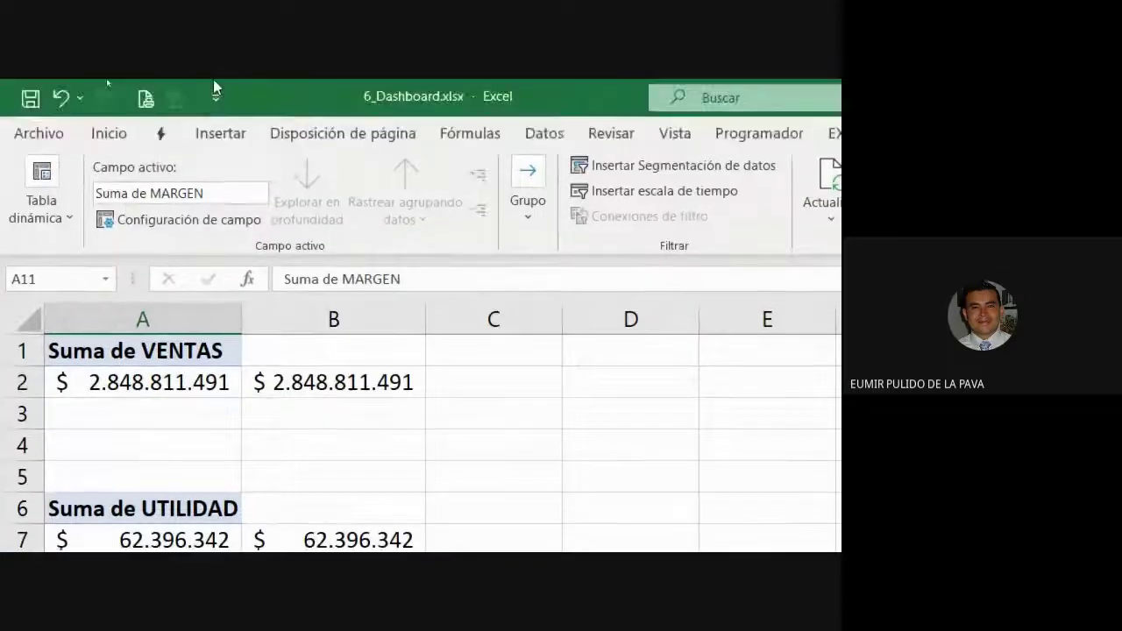
Step: Insert a SUBCATEGORIA slicer for the Suma de VENTAS pivot table and place it beside the totals over columns C to E
{"action": "left_click", "coordinate": [211, 383]}
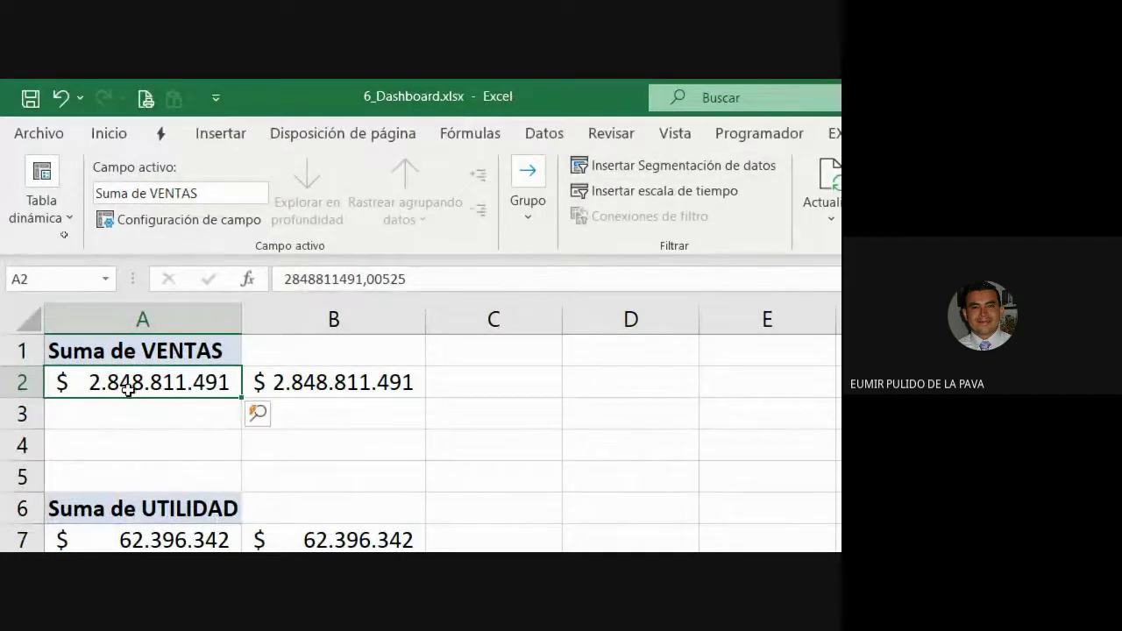
{"action": "left_click", "coordinate": [683, 165]}
{"action": "scroll", "coordinate": [607, 451], "scroll_direction": "down", "scroll_amount": 2}
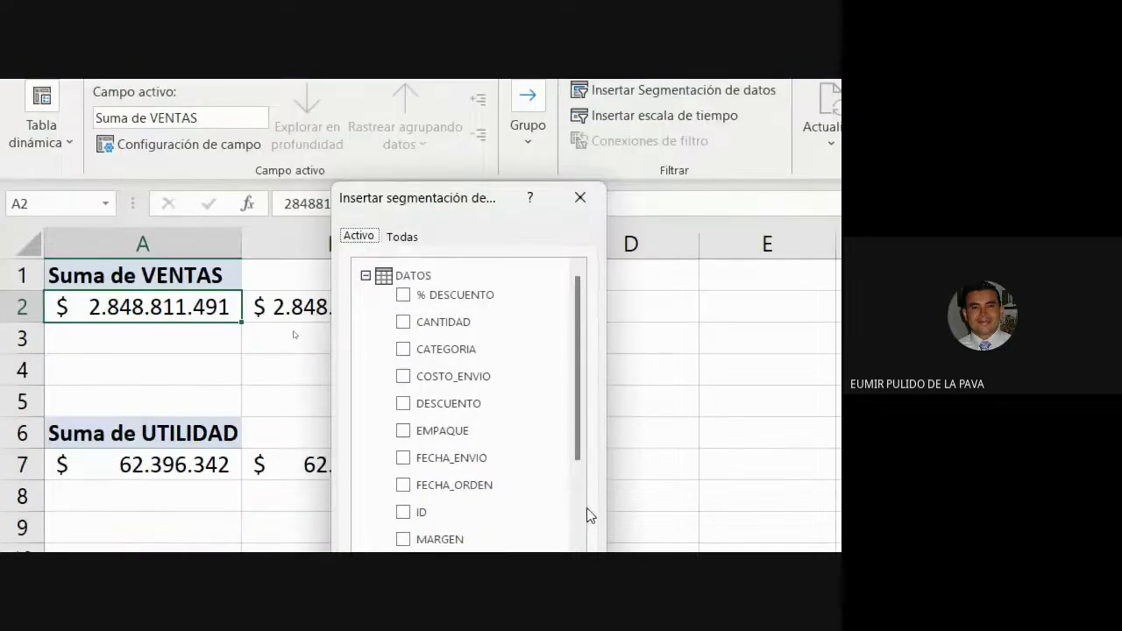
{"action": "scroll", "coordinate": [577, 492], "scroll_direction": "down", "scroll_amount": 4}
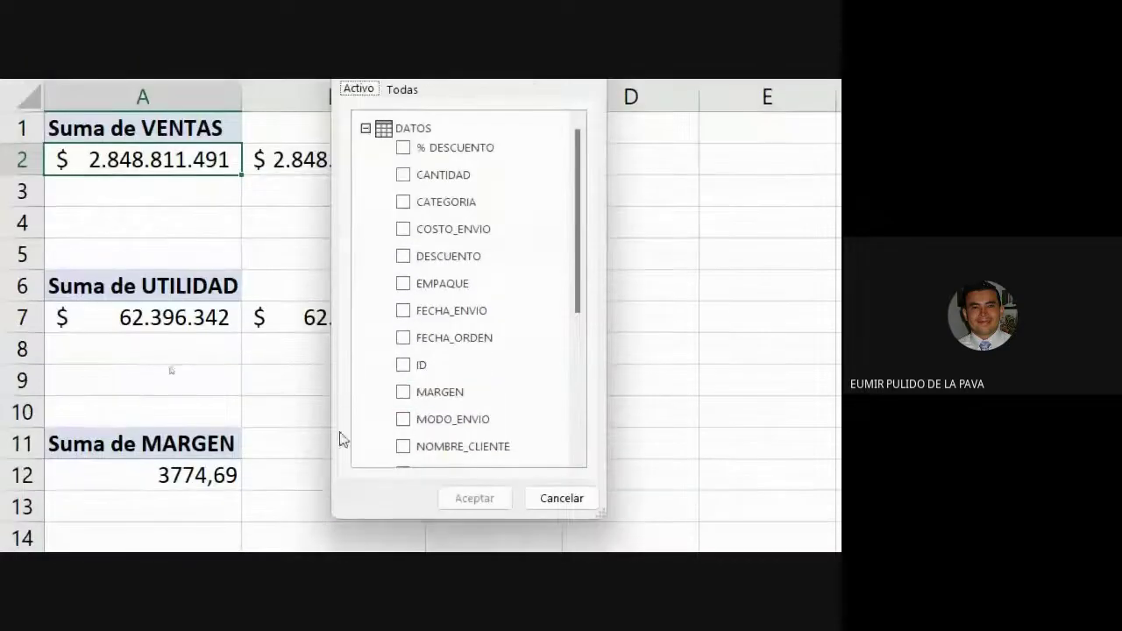
{"action": "scroll", "coordinate": [491, 333], "scroll_direction": "down", "scroll_amount": 2}
{"action": "scroll", "coordinate": [504, 344], "scroll_direction": "down", "scroll_amount": 2}
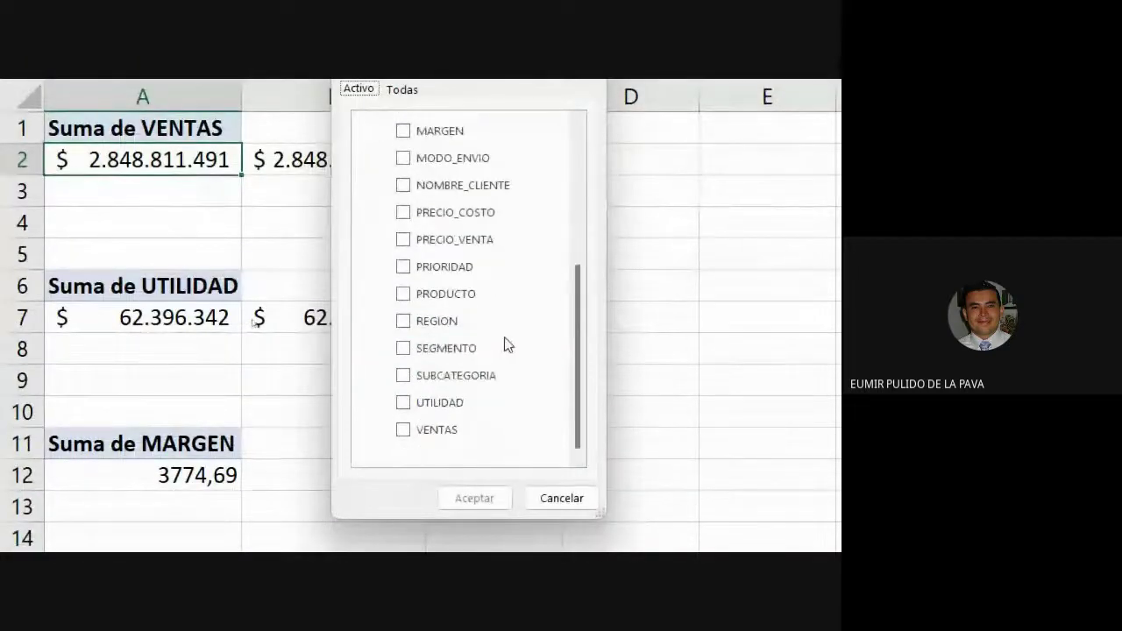
{"action": "left_click", "coordinate": [401, 377]}
{"action": "left_click", "coordinate": [470, 508]}
{"action": "left_click_drag", "start_coordinate": [601, 210], "coordinate": [570, 104]}
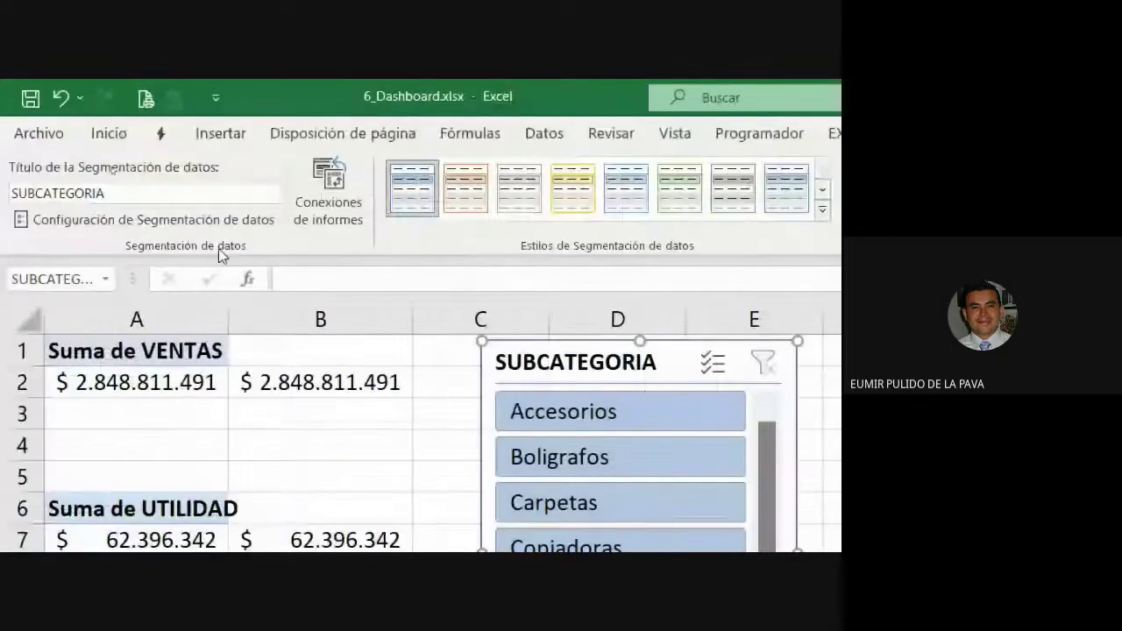
Step: Review the pivot tables listed in the SUBCATEGORIA slicer's report connections and the slicer's entry in the workbook's name manager
{"action": "left_click", "coordinate": [347, 202]}
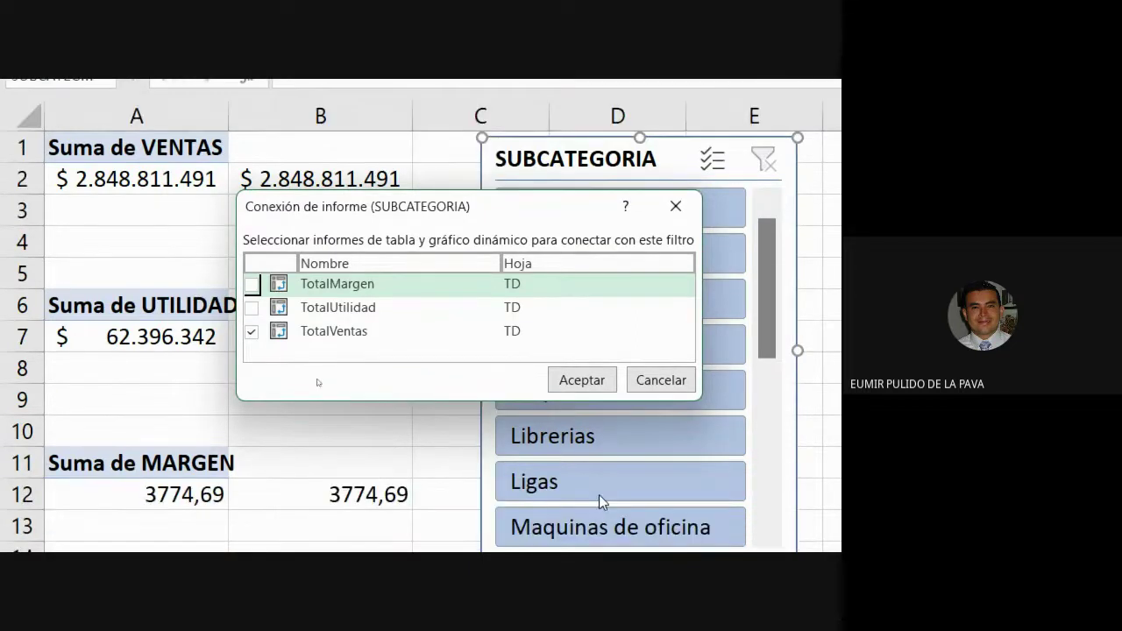
{"action": "left_click", "coordinate": [661, 451]}
{"action": "left_click", "coordinate": [471, 133]}
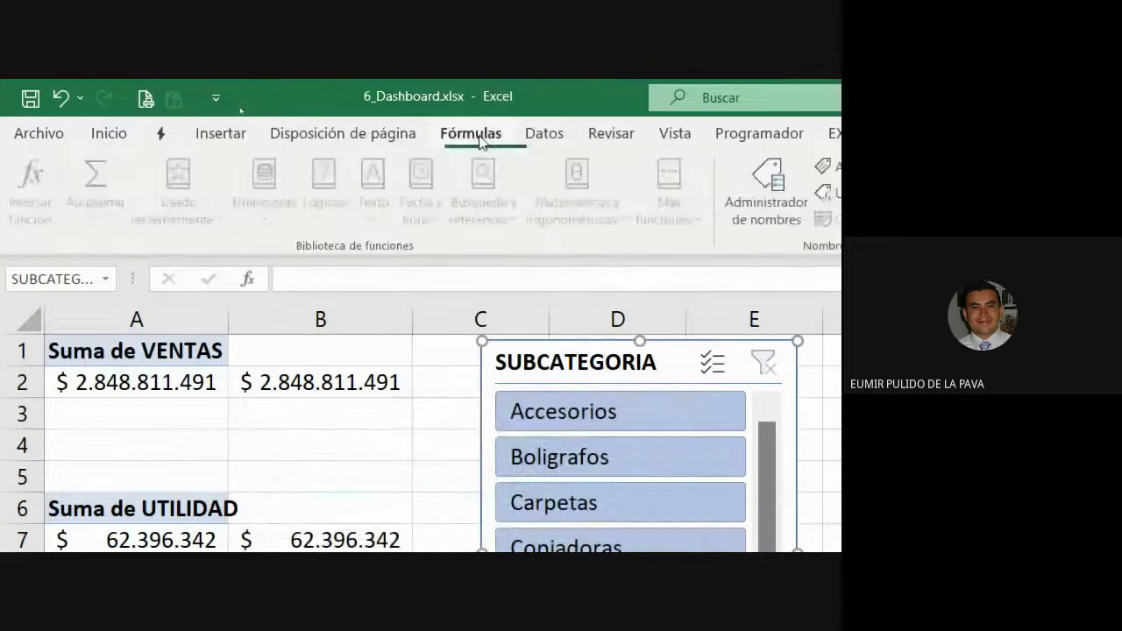
{"action": "left_click", "coordinate": [752, 211]}
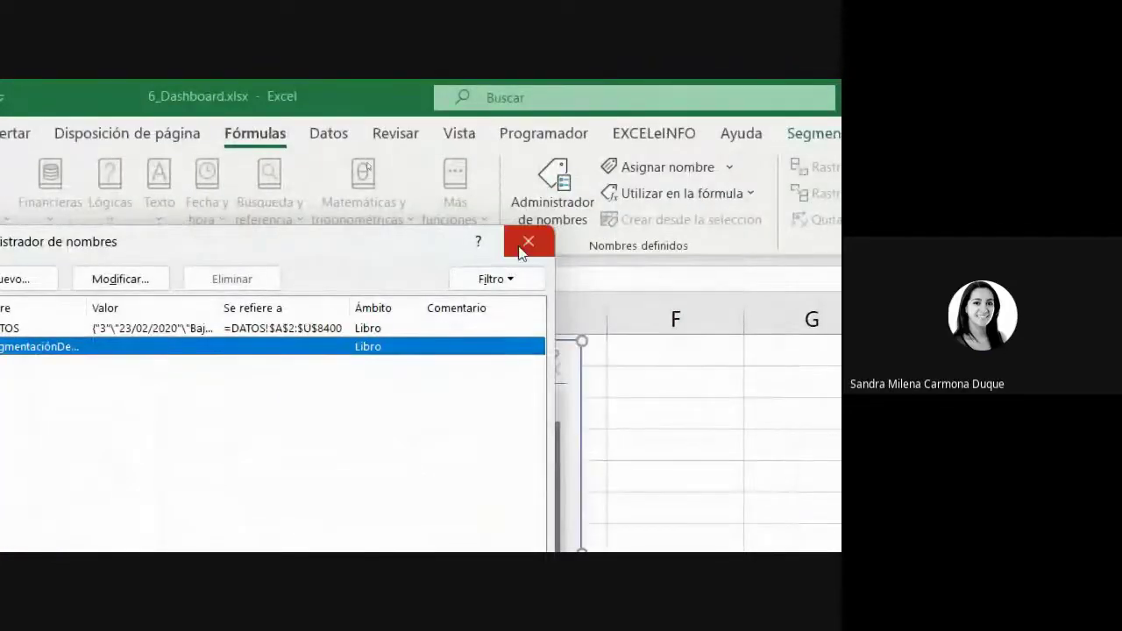
{"action": "left_click", "coordinate": [758, 248]}
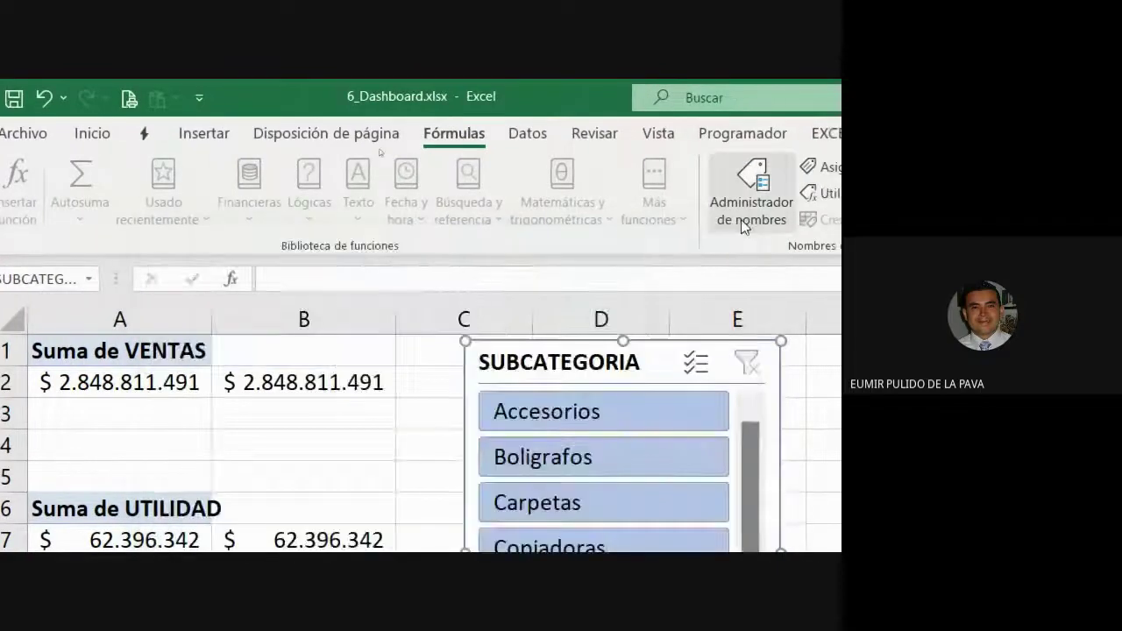
{"action": "left_click", "coordinate": [755, 210]}
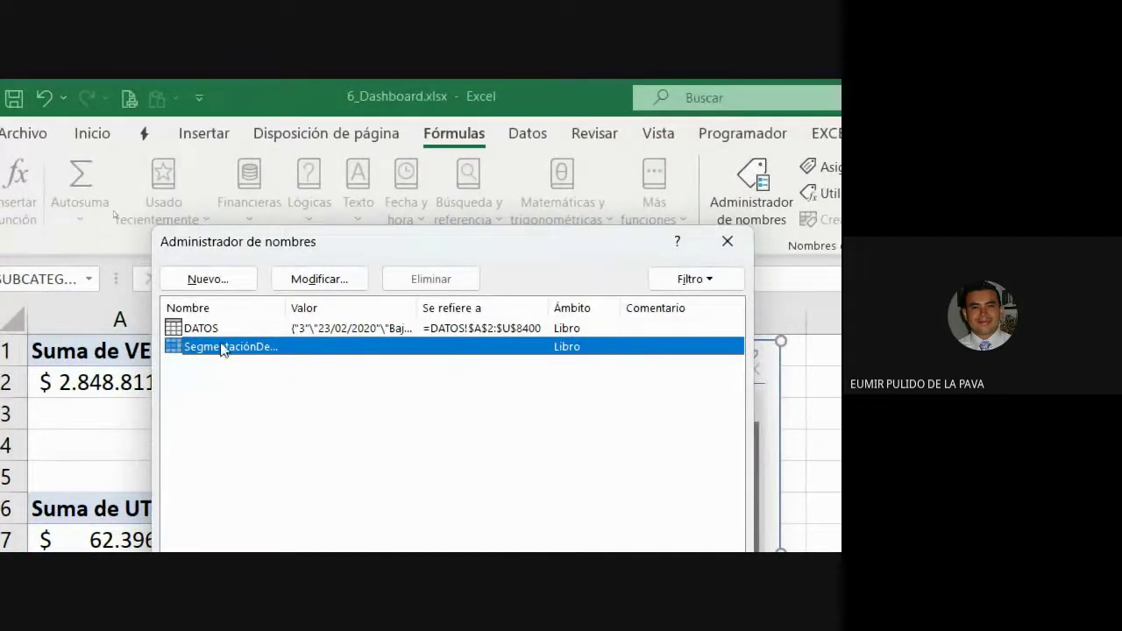
{"action": "left_click", "coordinate": [729, 245]}
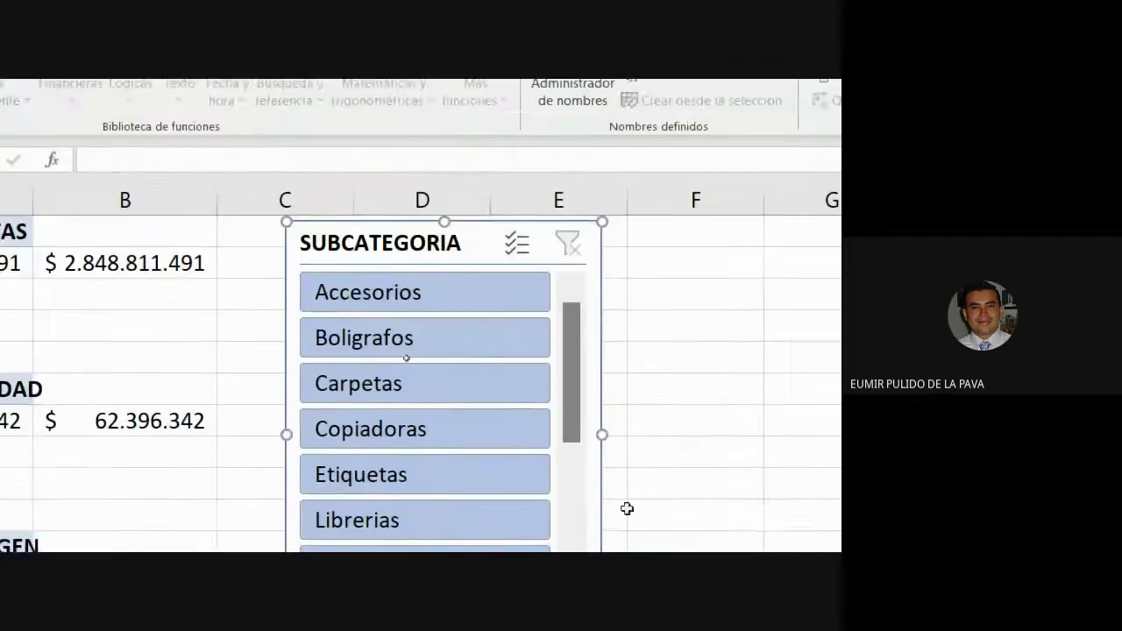
Step: Remove the SUBCATEGORIA slicer and check the table names in the options of the Suma de VENTAS, UTILIDAD and MARGEN pivot tables
{"action": "left_click", "coordinate": [13, 230]}
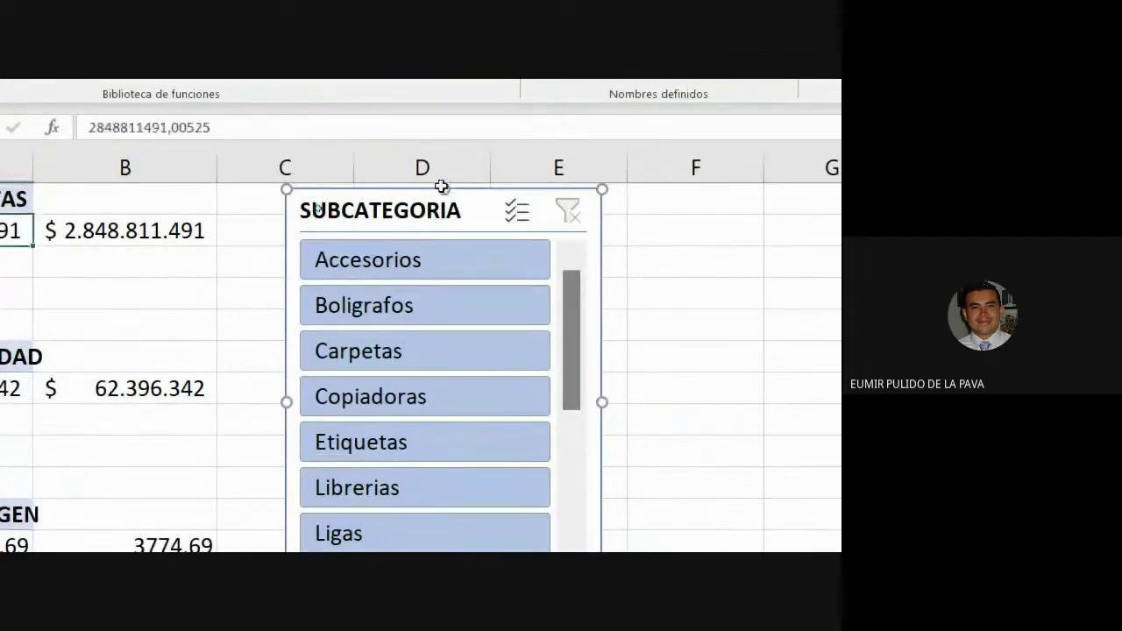
{"action": "right_click", "coordinate": [168, 309]}
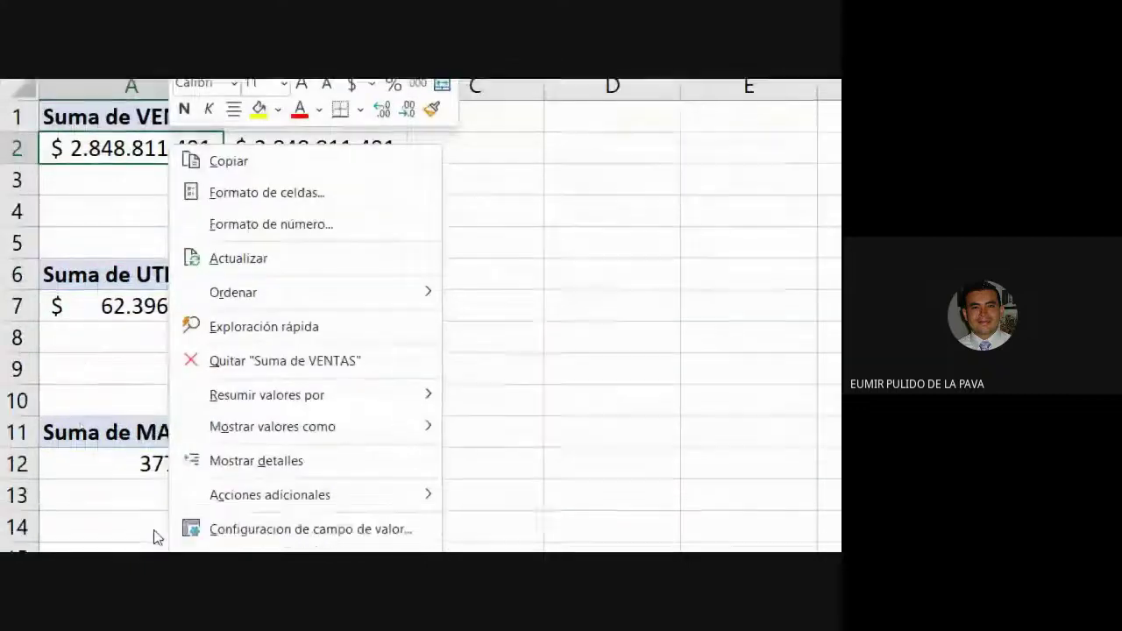
{"action": "left_click", "coordinate": [233, 444]}
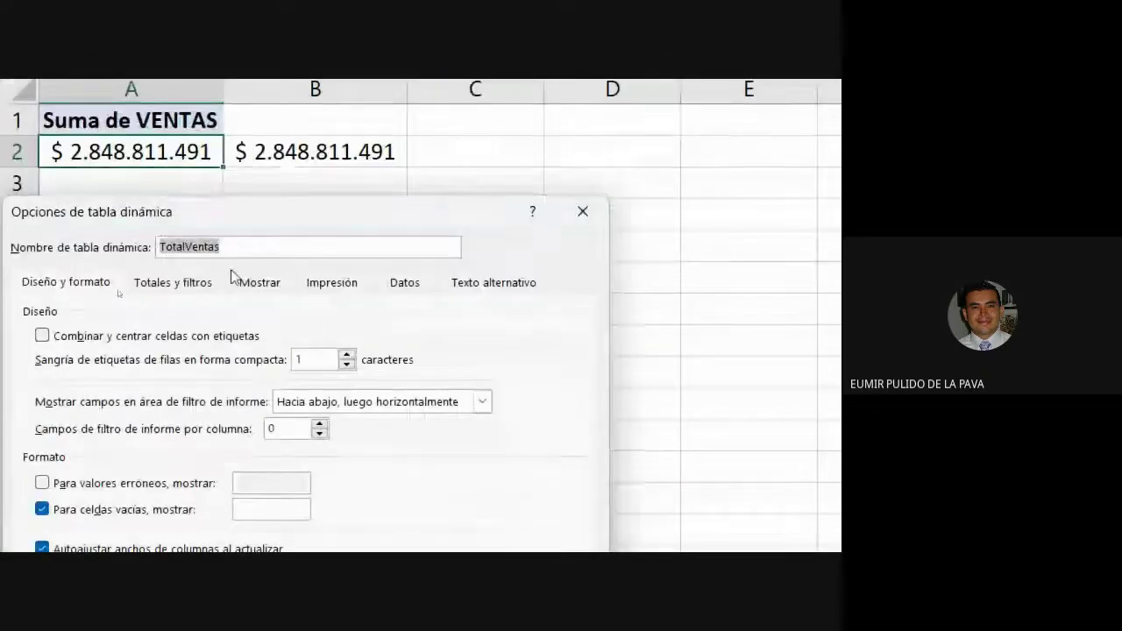
{"action": "left_click", "coordinate": [581, 210]}
{"action": "right_click", "coordinate": [162, 302]}
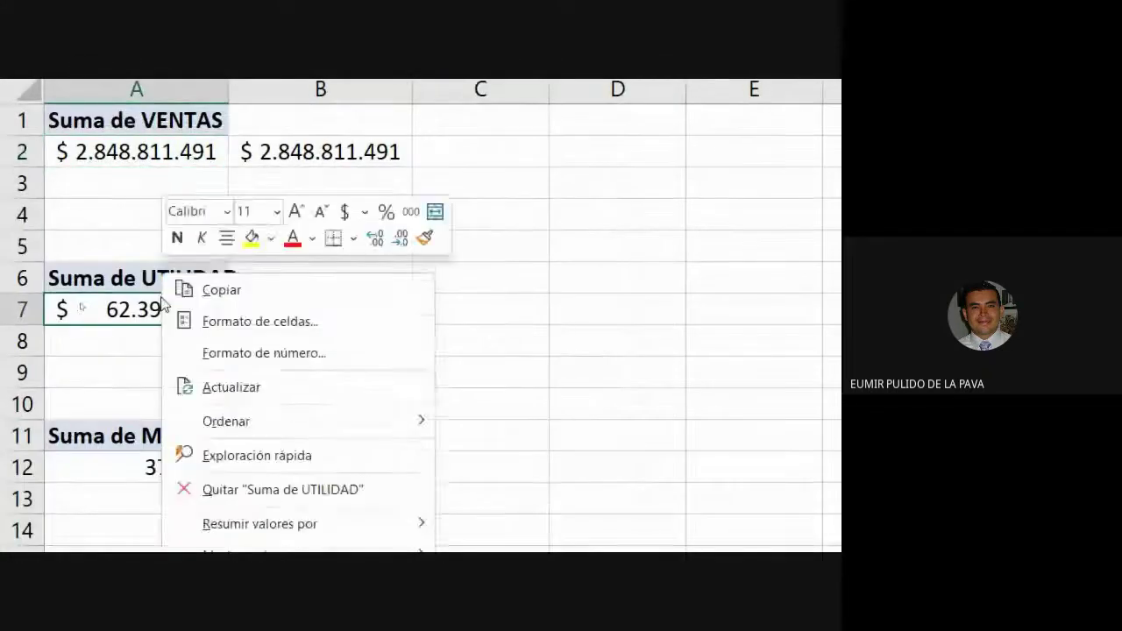
{"action": "left_click", "coordinate": [210, 470]}
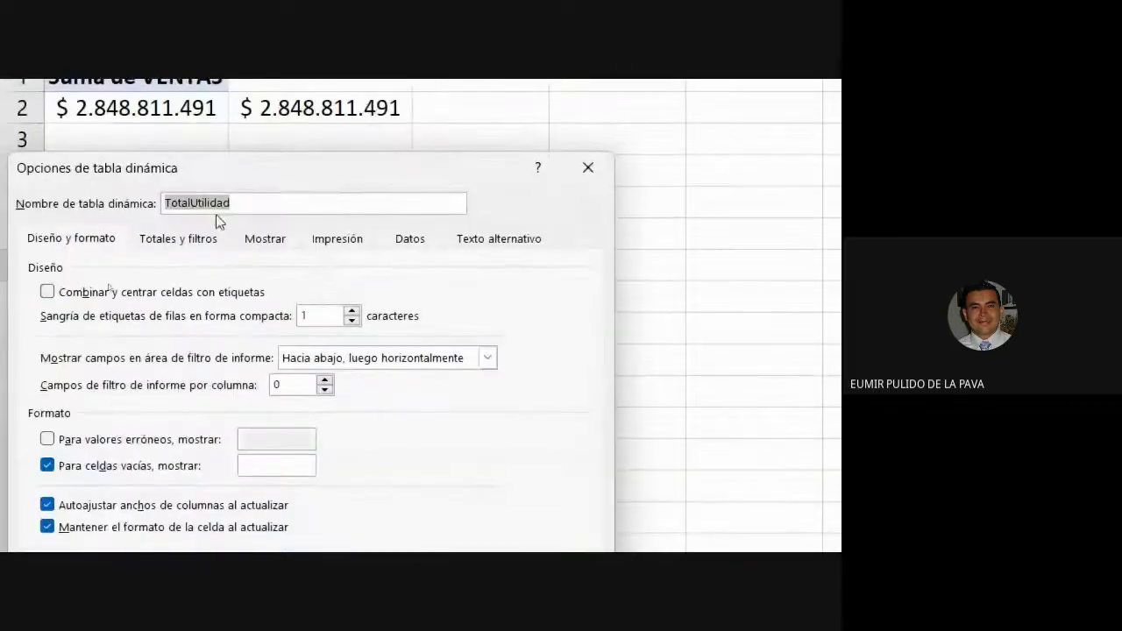
{"action": "left_click", "coordinate": [590, 166]}
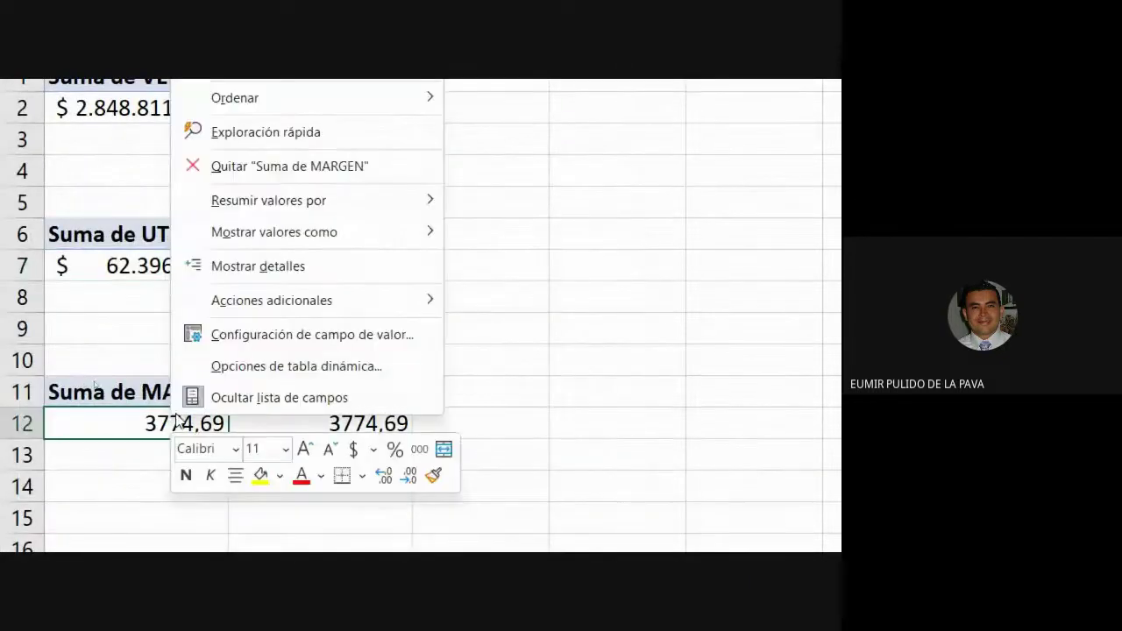
{"action": "right_click", "coordinate": [170, 421]}
{"action": "left_click", "coordinate": [277, 367]}
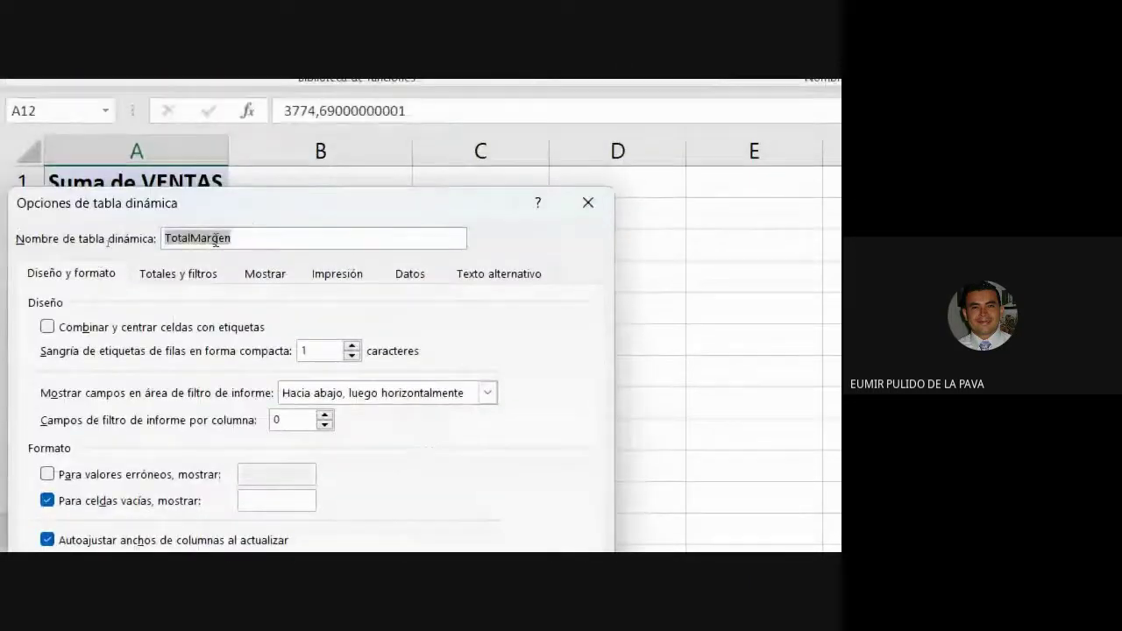
{"action": "left_click", "coordinate": [583, 205]}
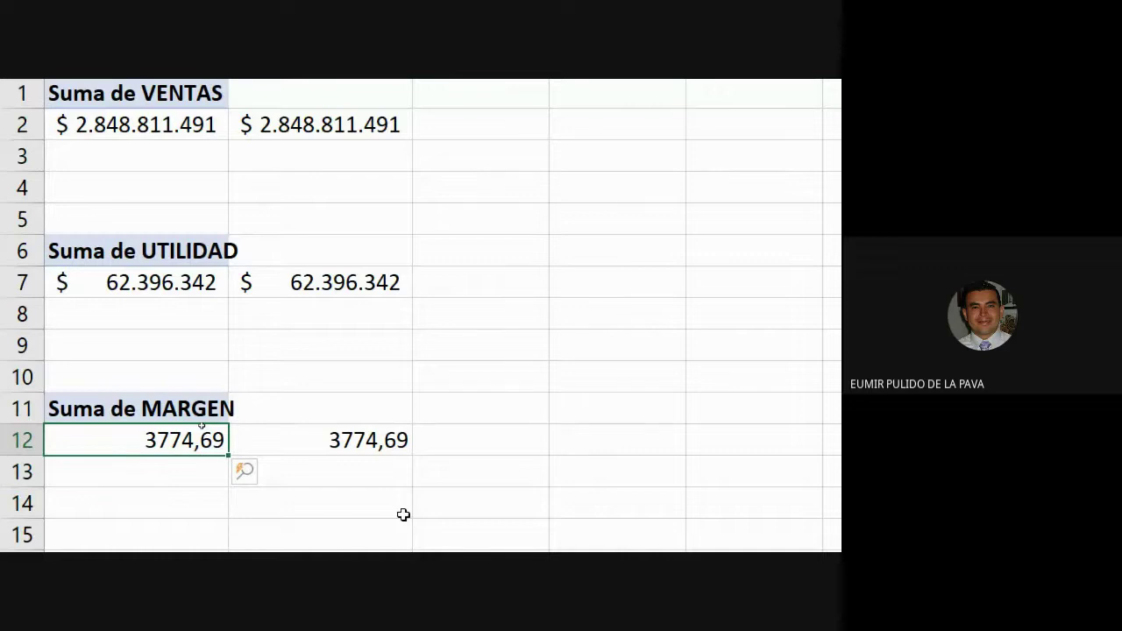
Step: Start a new pivot table from the workbook's data model at cell A16 of the TD sheet
{"action": "left_click", "coordinate": [167, 424]}
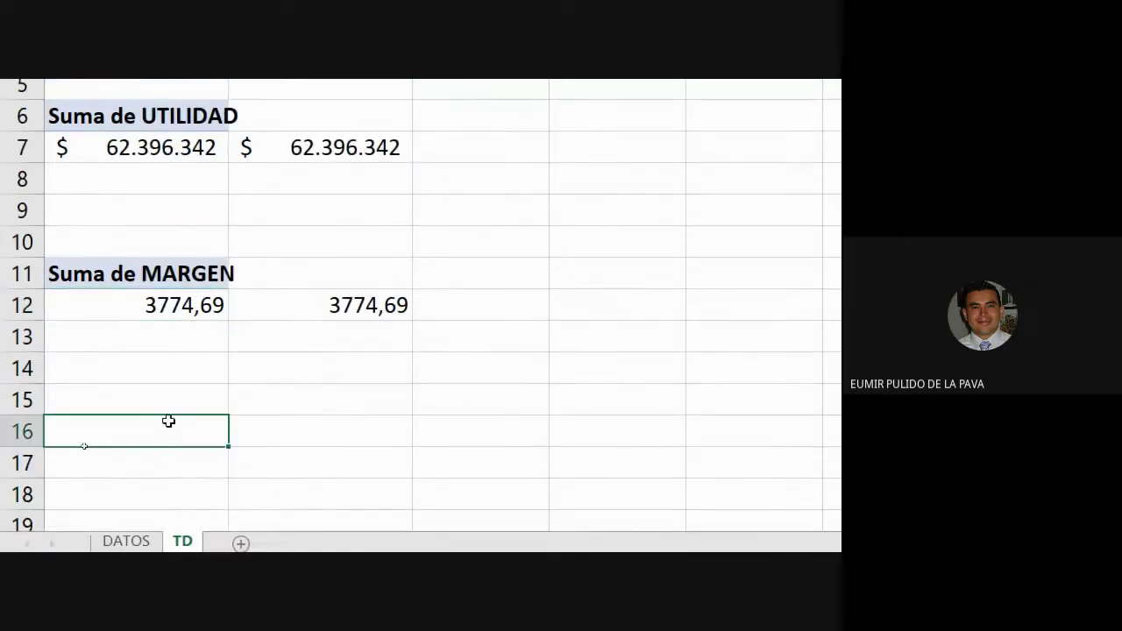
{"action": "left_click", "coordinate": [126, 541]}
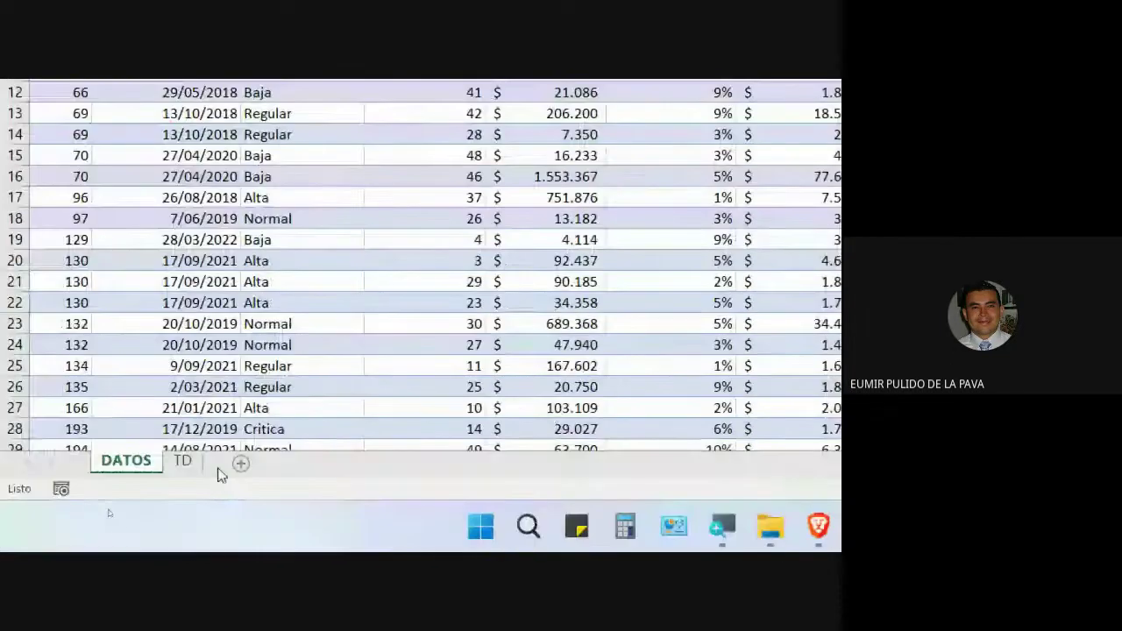
{"action": "left_click", "coordinate": [183, 458]}
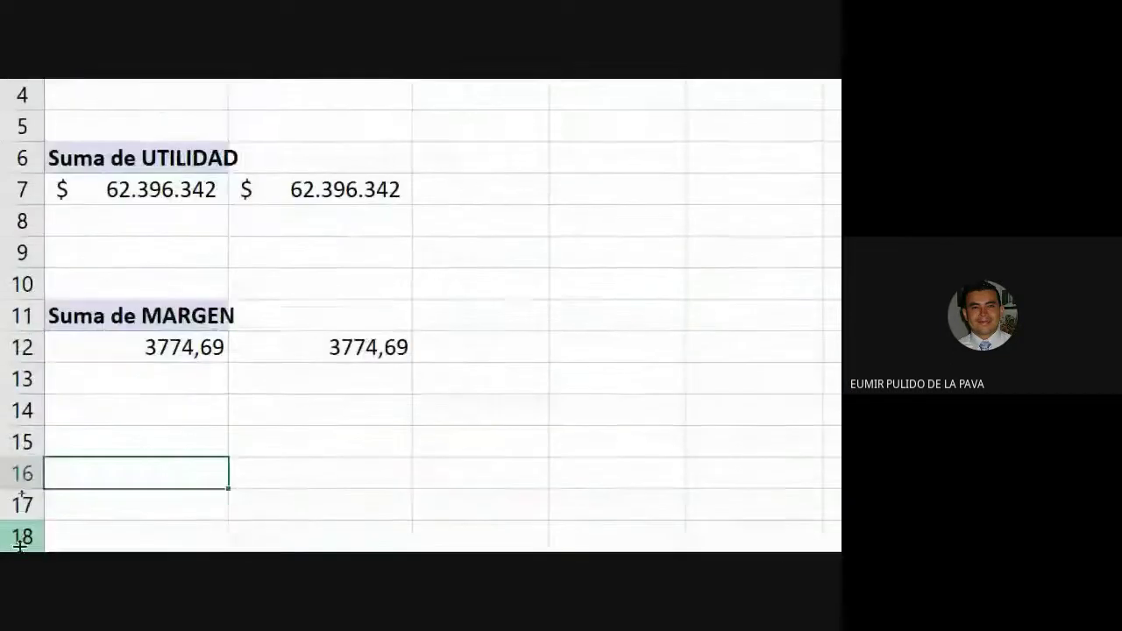
{"action": "left_click", "coordinate": [220, 133]}
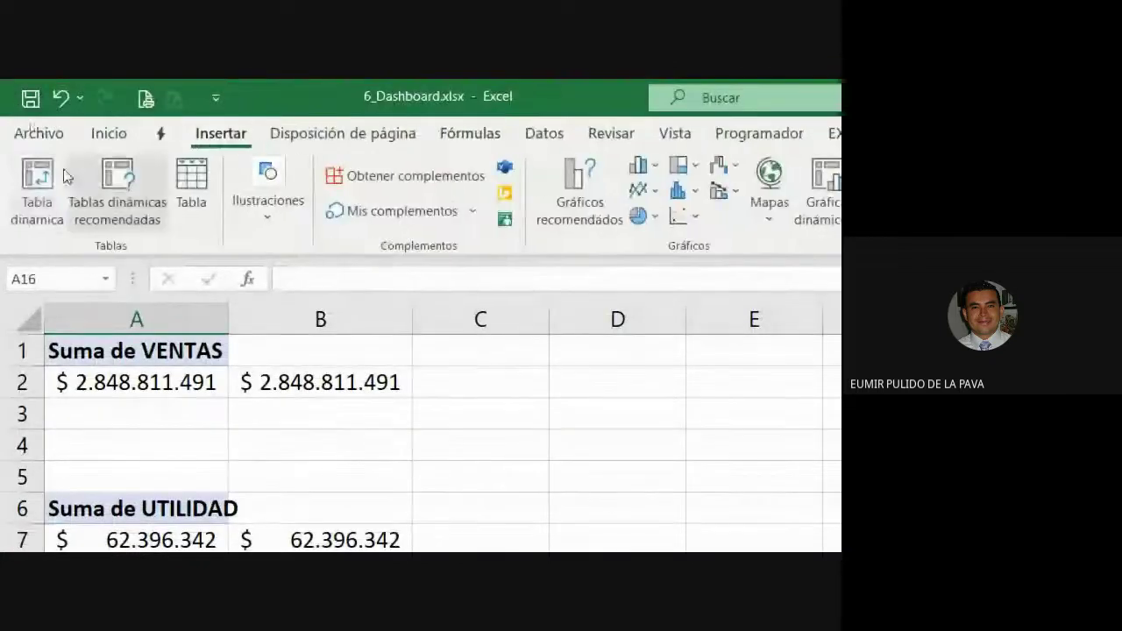
{"action": "left_click", "coordinate": [37, 188]}
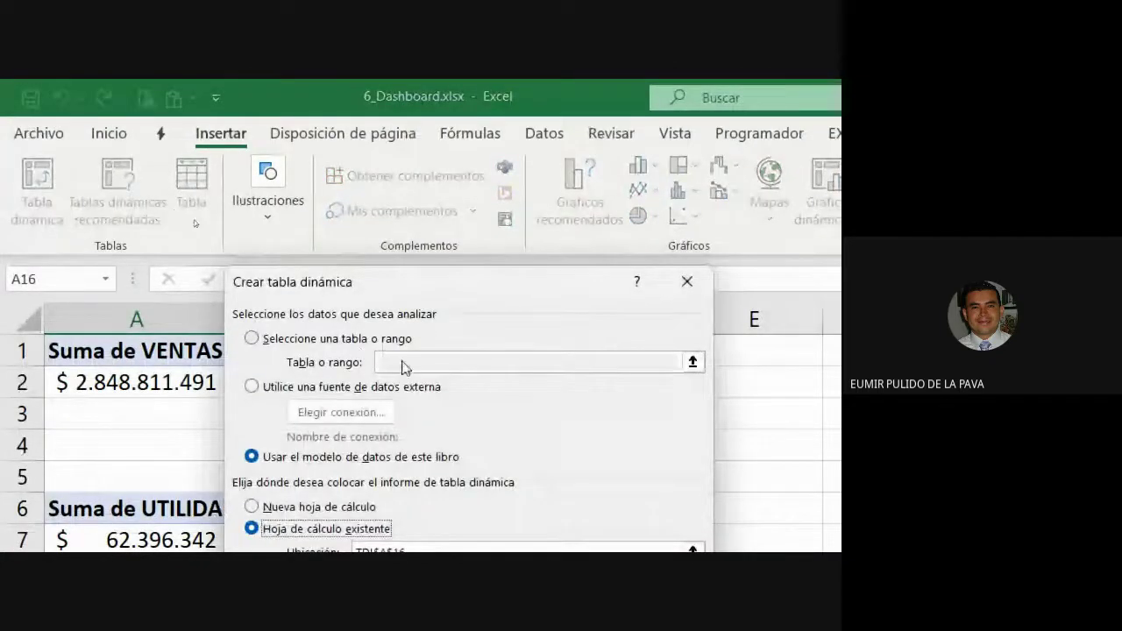
Step: Create a pivot table from the DATOS table at TD!$A$16 and add its data to the data model
{"action": "left_click", "coordinate": [379, 341]}
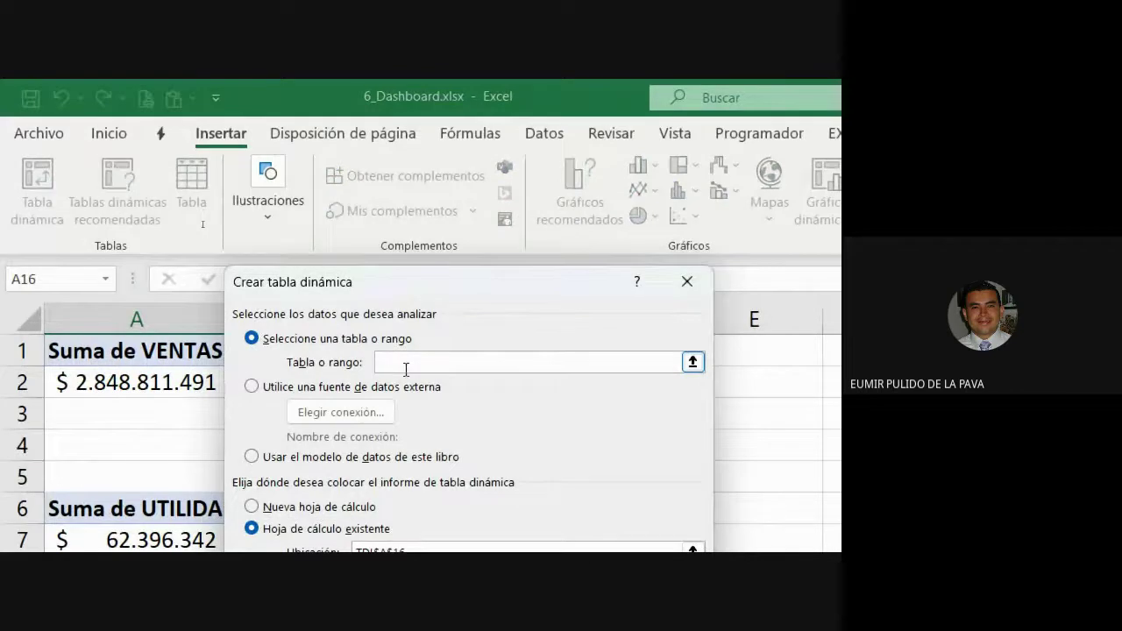
{"action": "type", "text": "DATOS"}
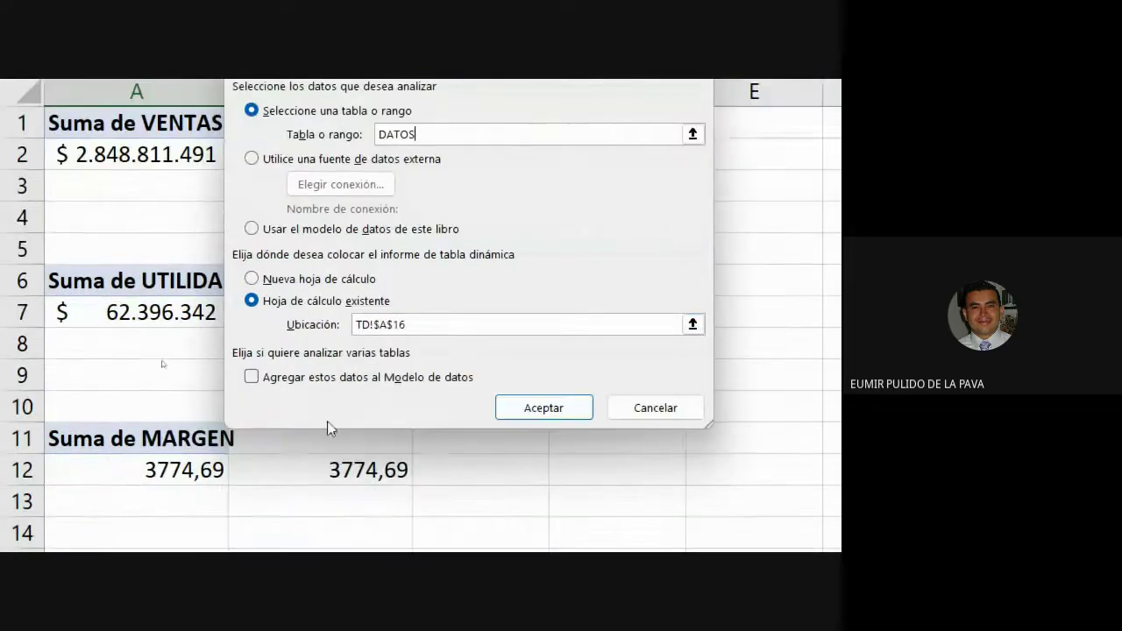
{"action": "left_click", "coordinate": [312, 388]}
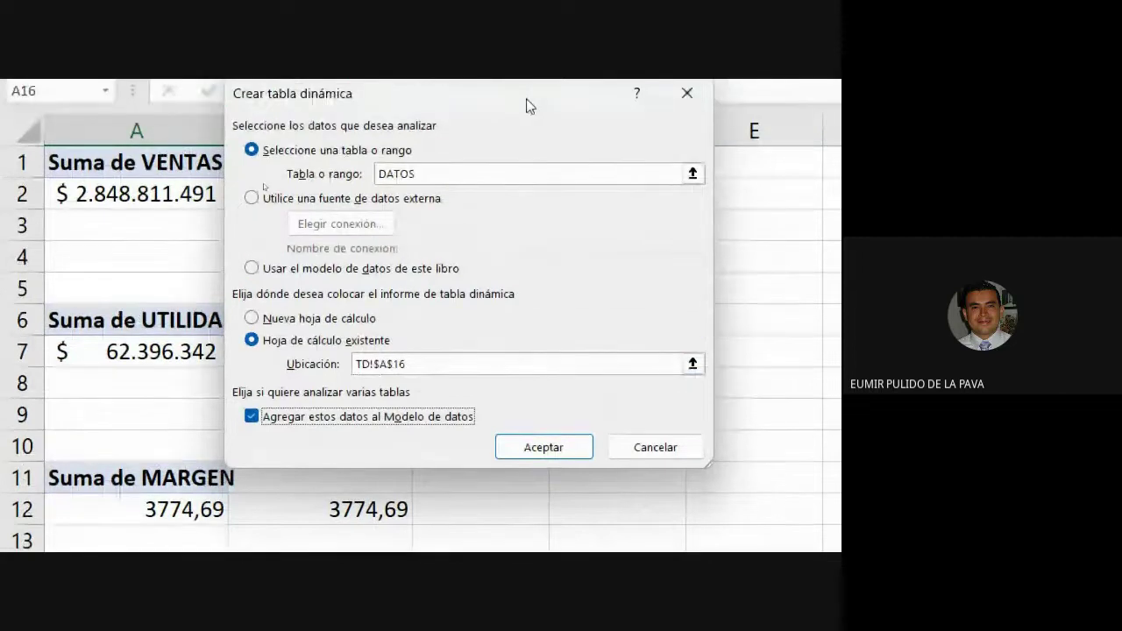
{"action": "left_click", "coordinate": [535, 457]}
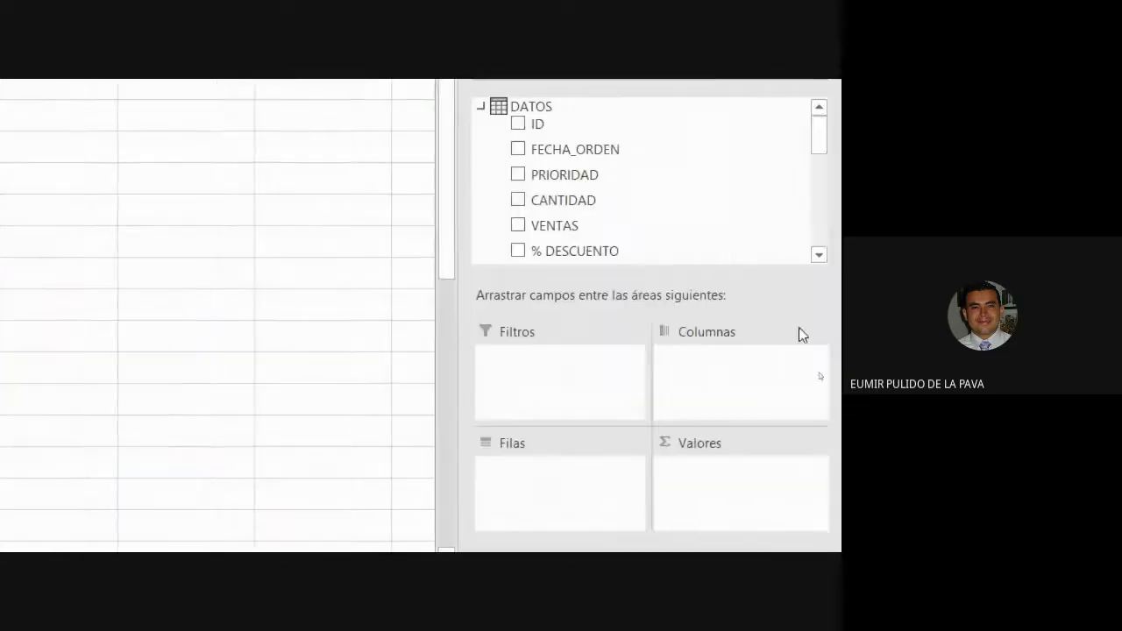
Step: Add the COSTO_ENVIO field to the values area of the new pivot table
{"action": "left_click", "coordinate": [818, 304]}
{"action": "left_click", "coordinate": [819, 304]}
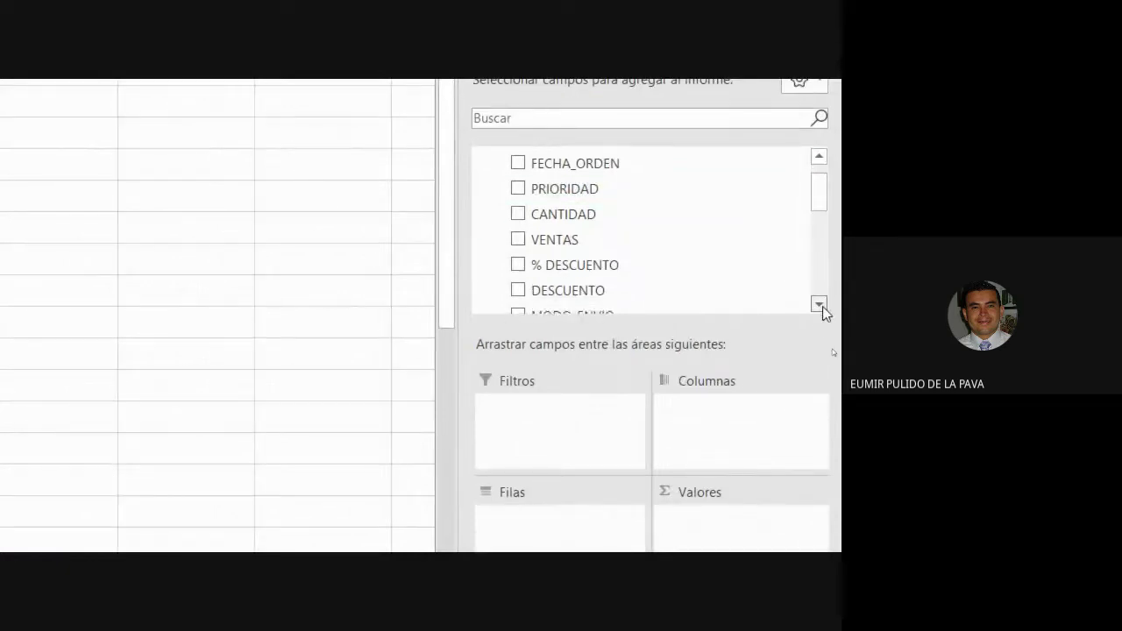
{"action": "left_click", "coordinate": [819, 303]}
{"action": "left_click", "coordinate": [819, 304]}
{"action": "left_click", "coordinate": [818, 304]}
{"action": "left_click", "coordinate": [819, 304]}
{"action": "left_click", "coordinate": [819, 304]}
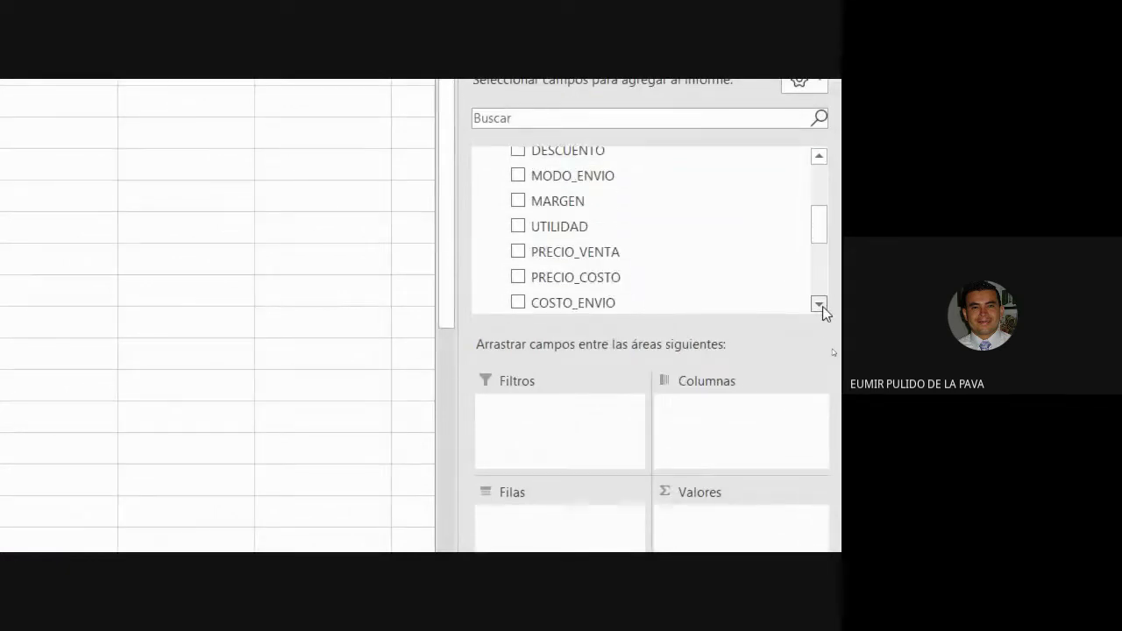
{"action": "left_click", "coordinate": [818, 304]}
{"action": "left_click_drag", "start_coordinate": [521, 272], "coordinate": [741, 536]}
Step: Format the Suma de COSTO_ENVIO value field as Contabilidad with the $ symbol and 0 decimal places
{"action": "left_click", "coordinate": [816, 399]}
{"action": "left_click", "coordinate": [746, 374]}
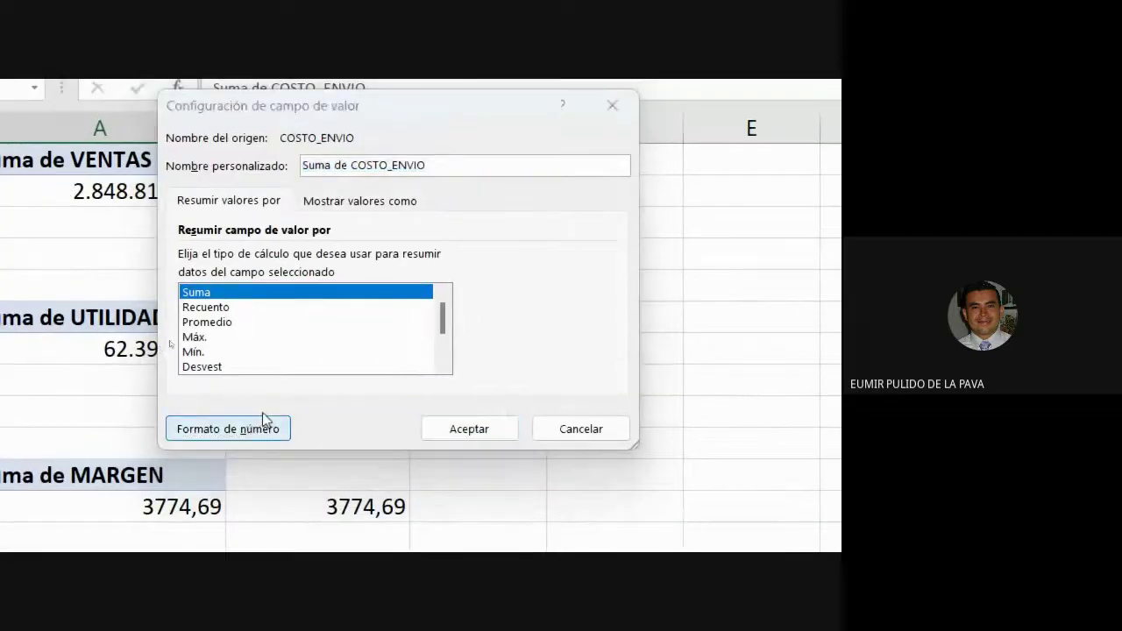
{"action": "left_click", "coordinate": [260, 418]}
{"action": "left_click", "coordinate": [185, 177]}
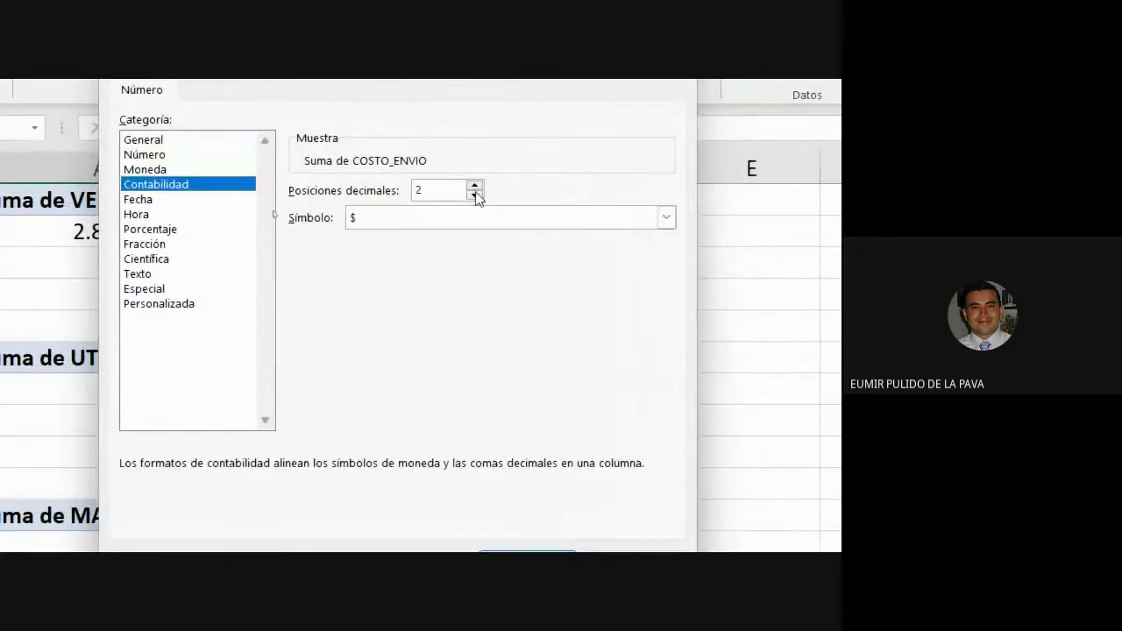
{"action": "left_click", "coordinate": [474, 194]}
{"action": "left_click", "coordinate": [474, 195]}
{"action": "left_click", "coordinate": [546, 493]}
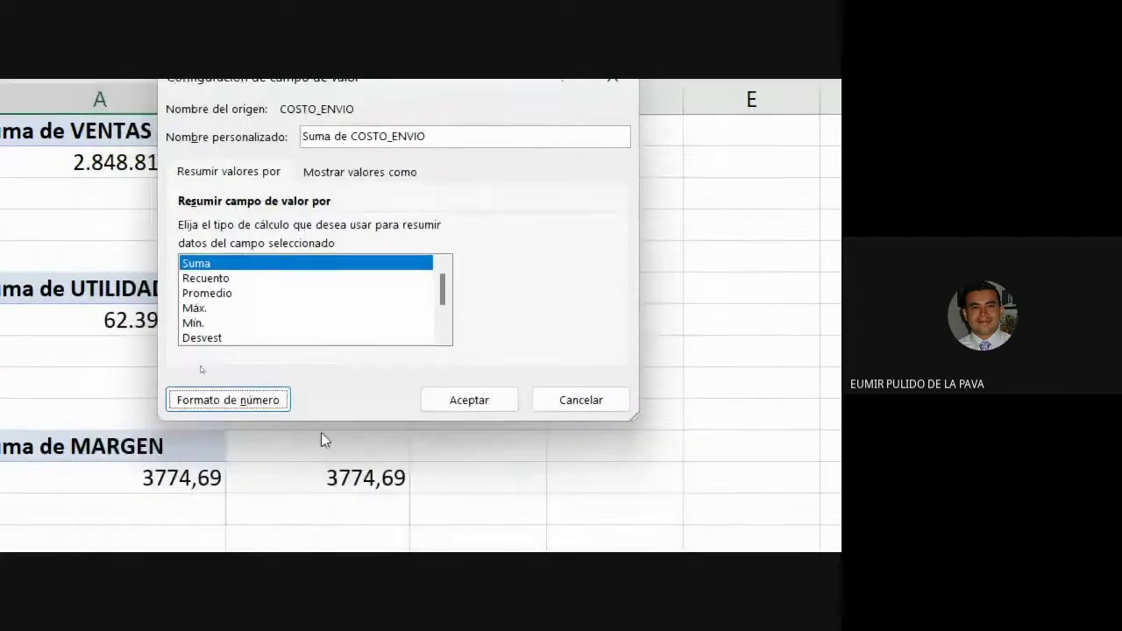
{"action": "left_click", "coordinate": [456, 405]}
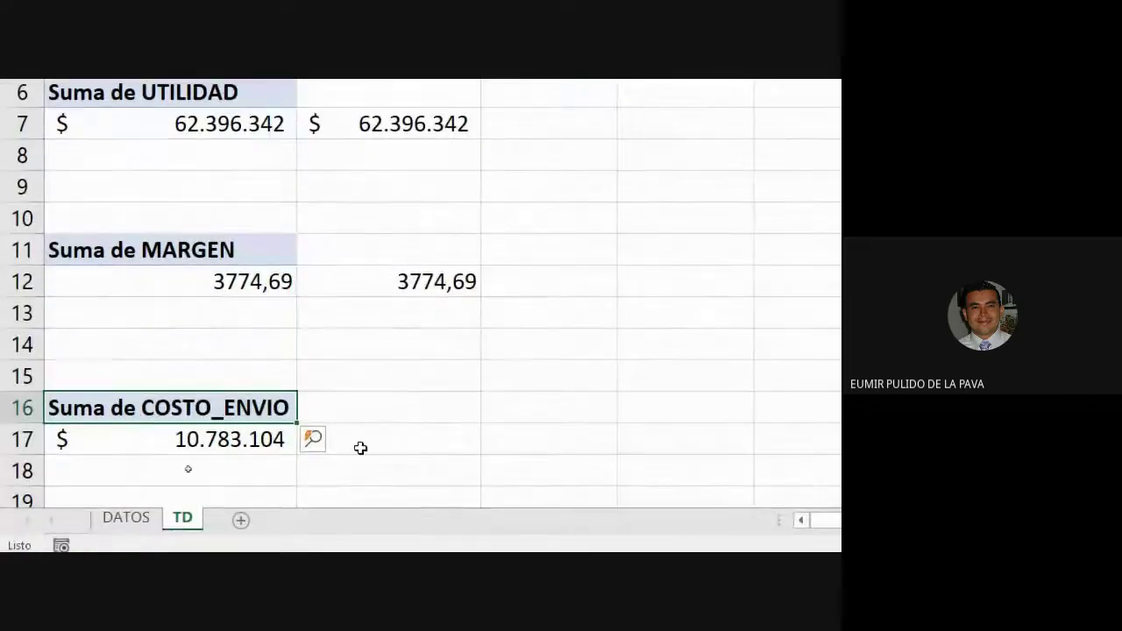
Step: Enter a formula in cell B17 that references the shipping cost total in A17
{"action": "left_click", "coordinate": [388, 431]}
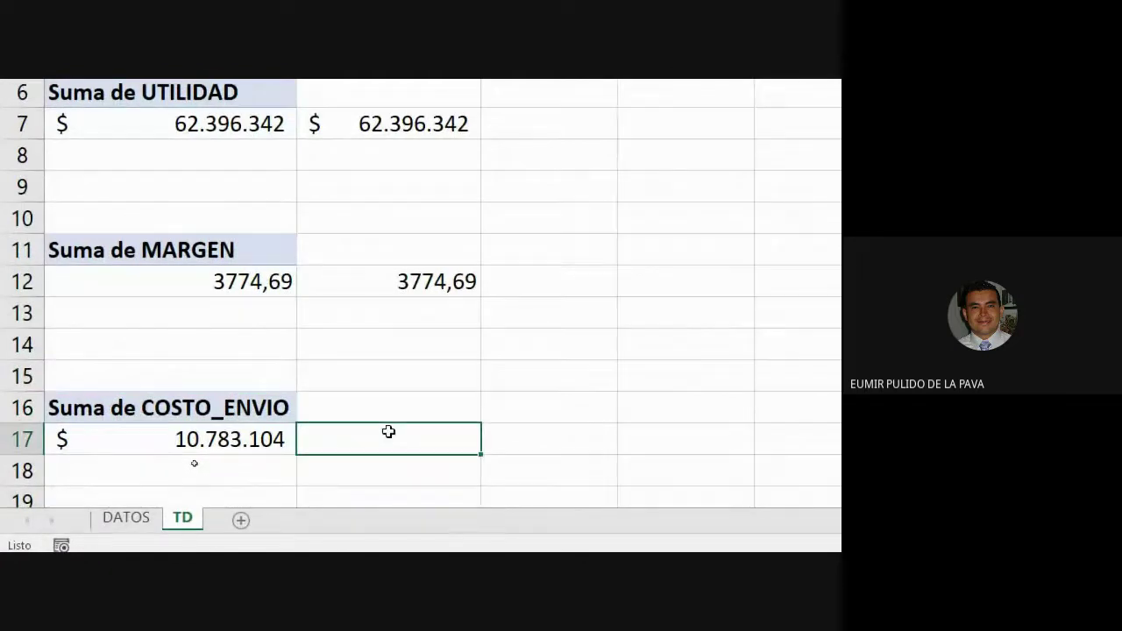
{"action": "type", "text": "="}
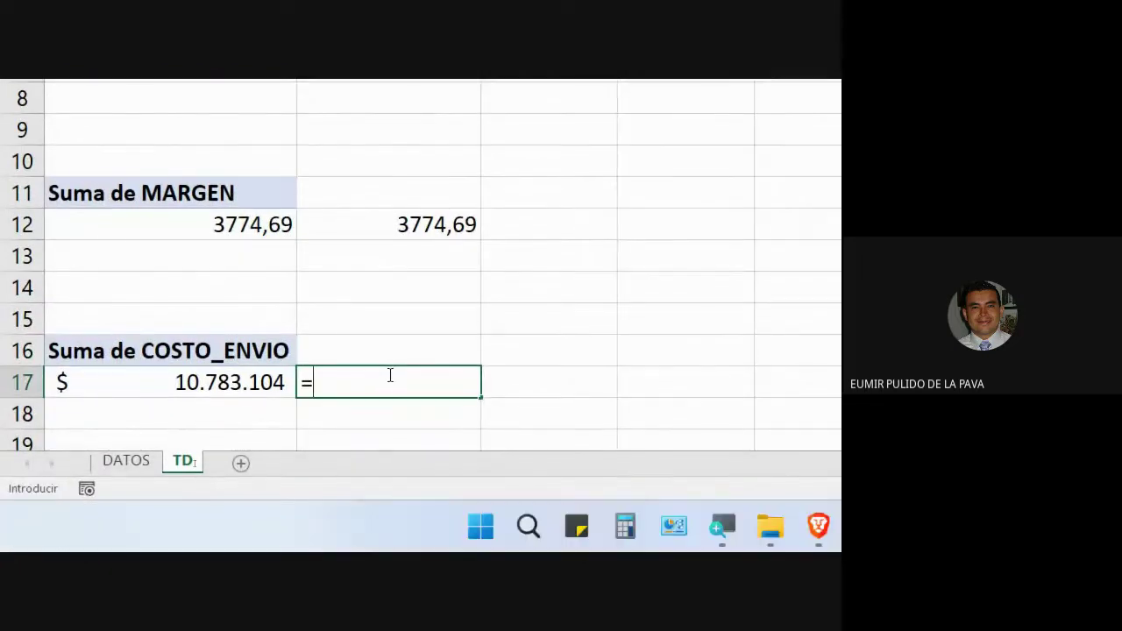
{"action": "left_click", "coordinate": [252, 377]}
{"action": "key", "text": "Return"}
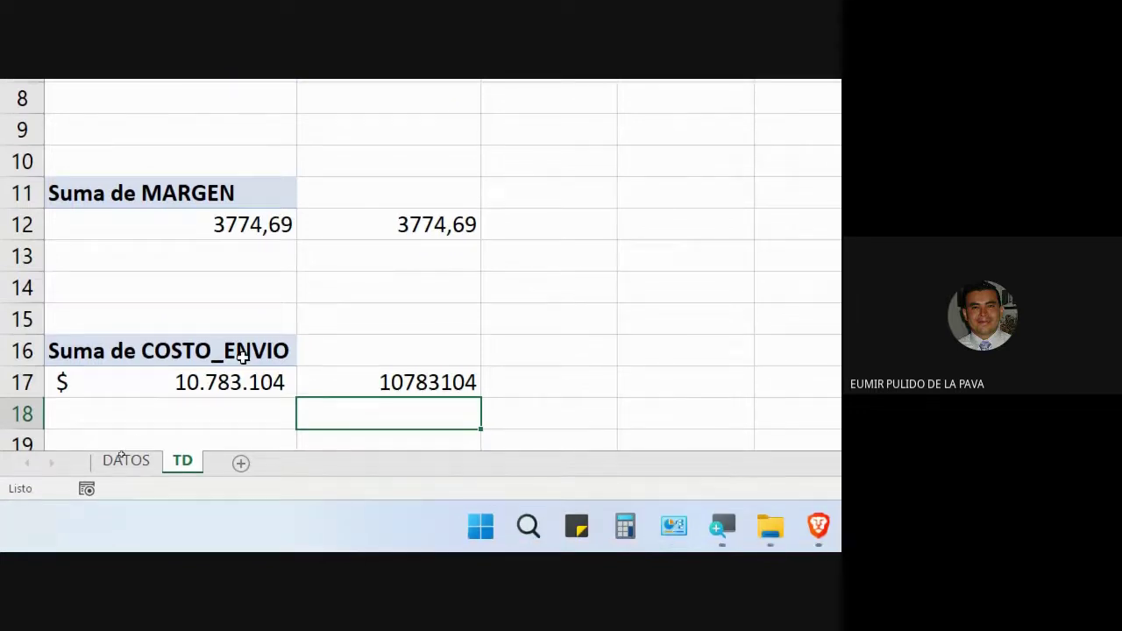
Step: Rename the COSTO_ENVIO pivot table as TotalCostoEnvio
{"action": "right_click", "coordinate": [237, 362]}
{"action": "left_click", "coordinate": [356, 318]}
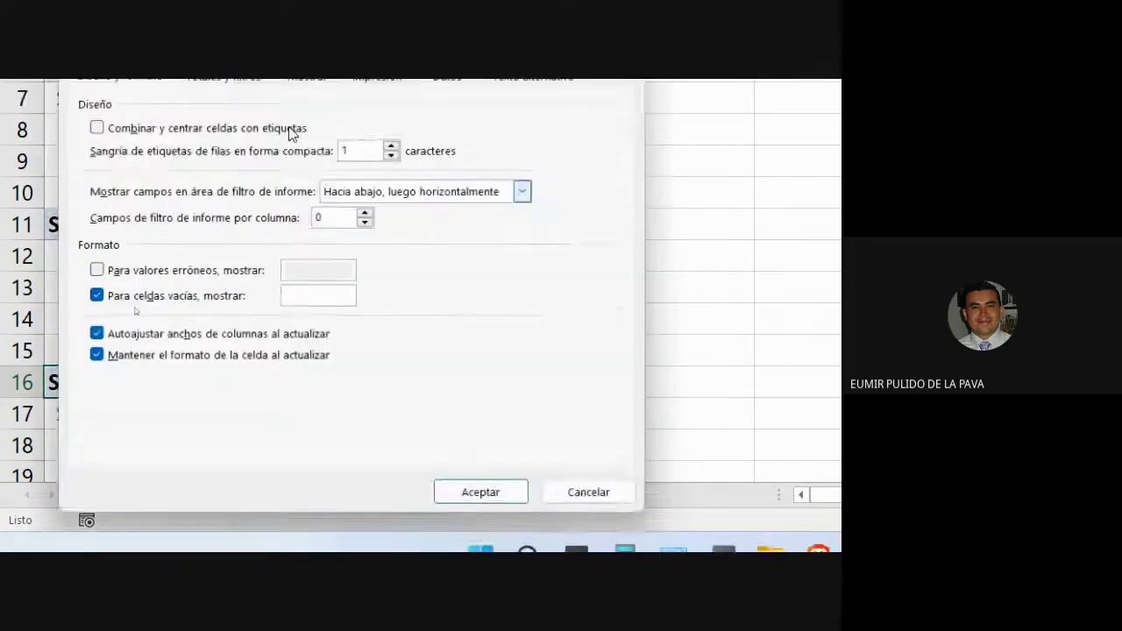
{"action": "type", "text": "tOTAKL"}
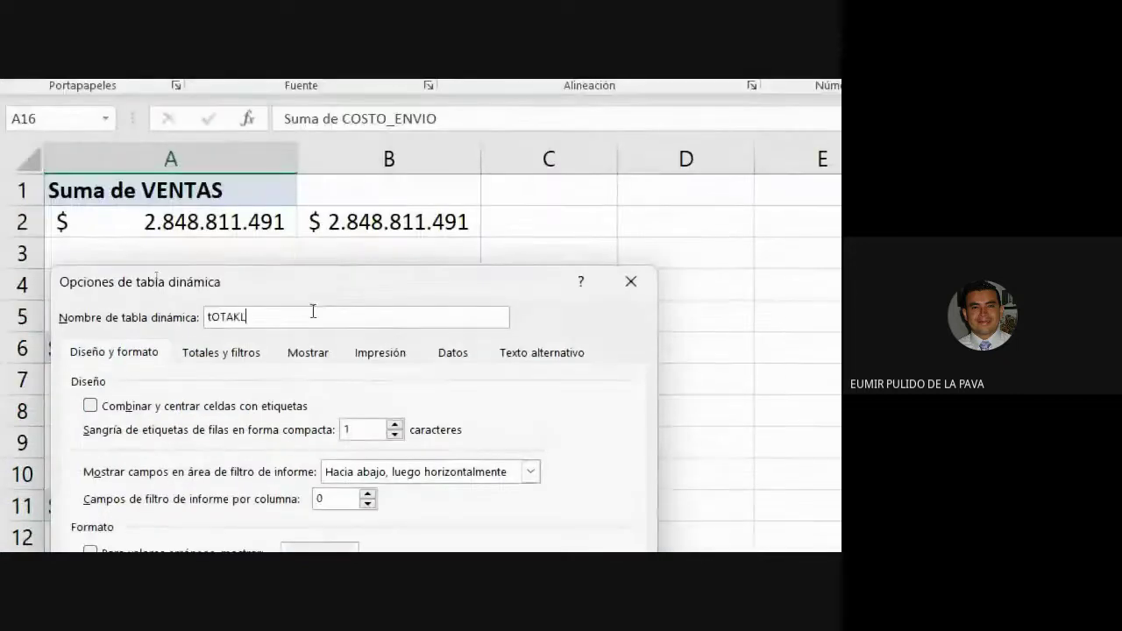
{"action": "key", "text": "BackSpace"}
{"action": "key", "text": "BackSpace"}
{"action": "key", "text": "BackSpace"}
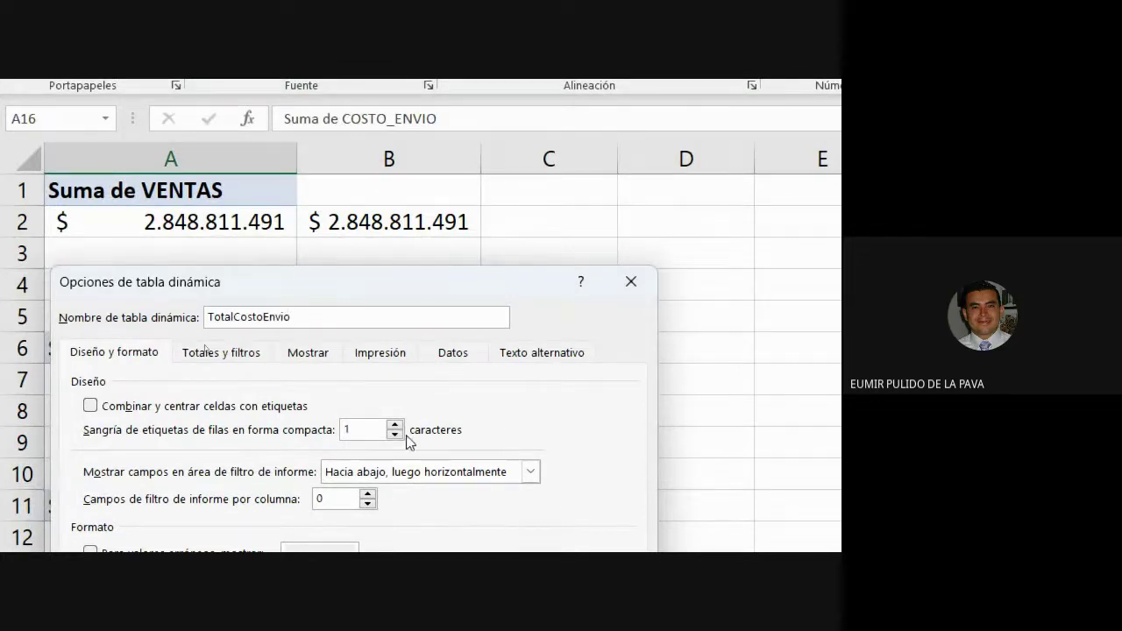
{"action": "left_click", "coordinate": [476, 501]}
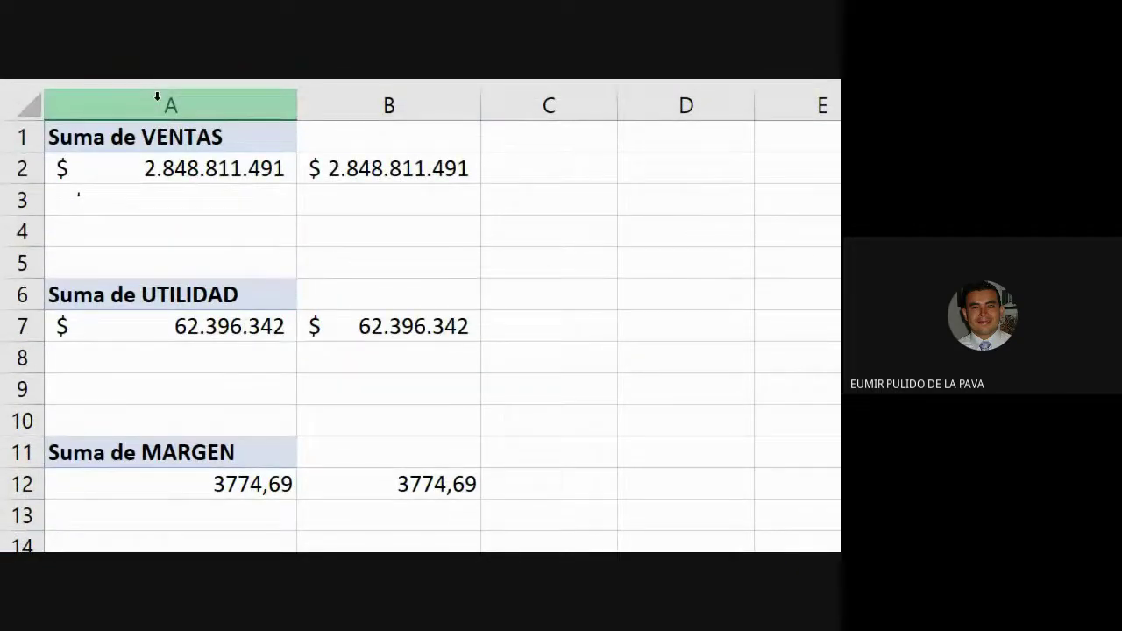
Step: Select cell A21 on the TD sheet, and check the % DESCUENTO column on the DATOS sheet
{"action": "scroll", "coordinate": [197, 376], "scroll_direction": "down", "scroll_amount": 2}
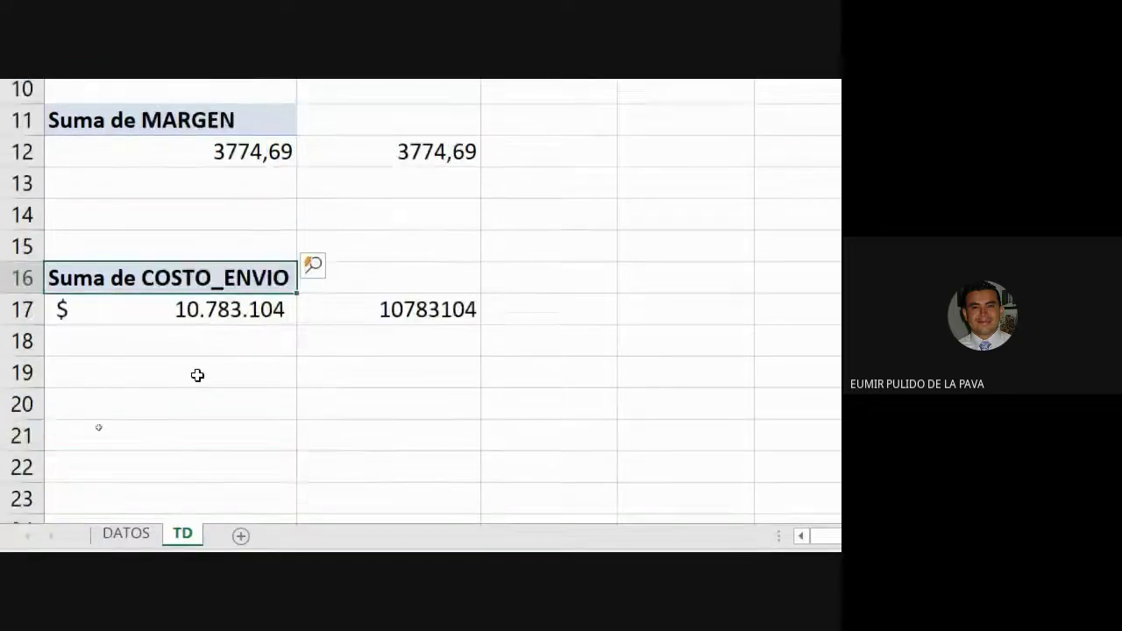
{"action": "scroll", "coordinate": [197, 375], "scroll_direction": "down", "scroll_amount": 1}
{"action": "left_click", "coordinate": [202, 387]}
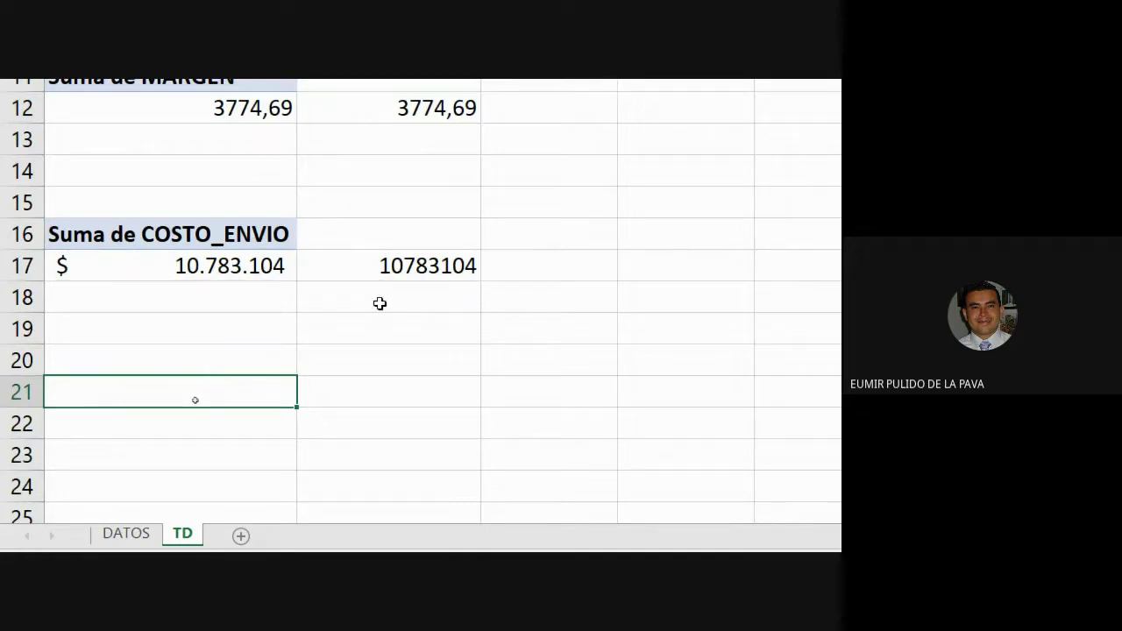
{"action": "left_click", "coordinate": [127, 480]}
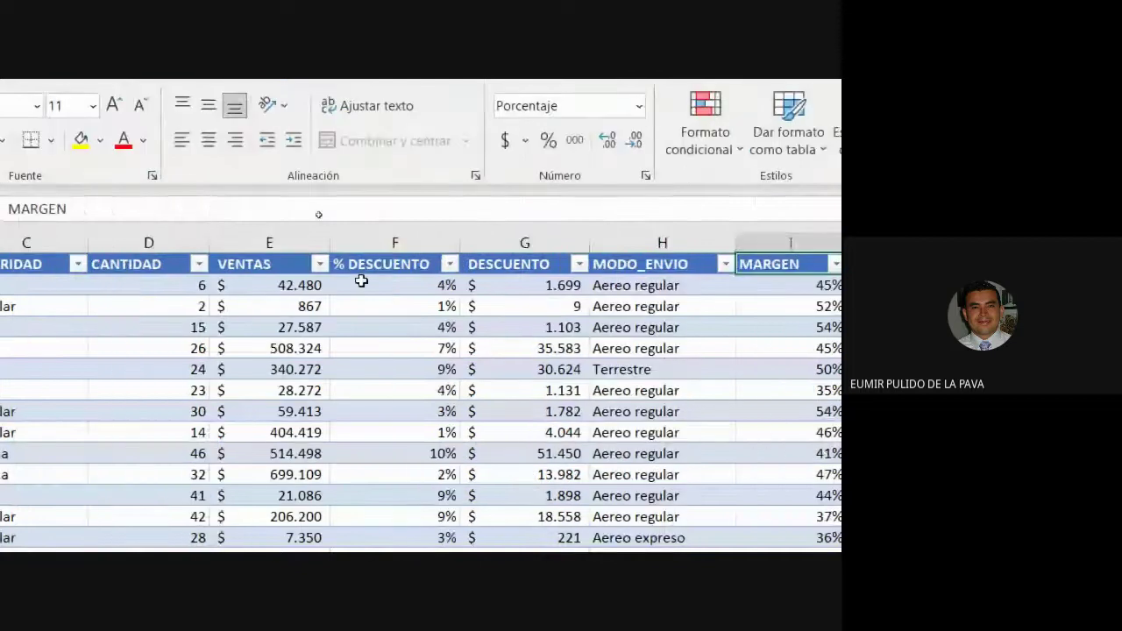
{"action": "left_click", "coordinate": [394, 240]}
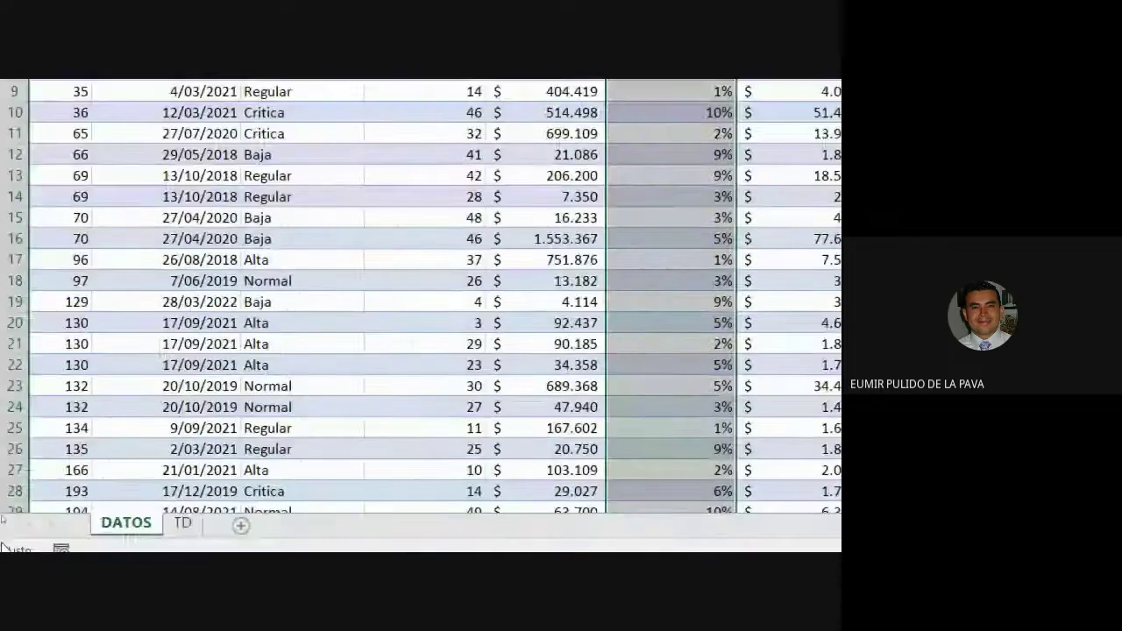
{"action": "left_click", "coordinate": [183, 524]}
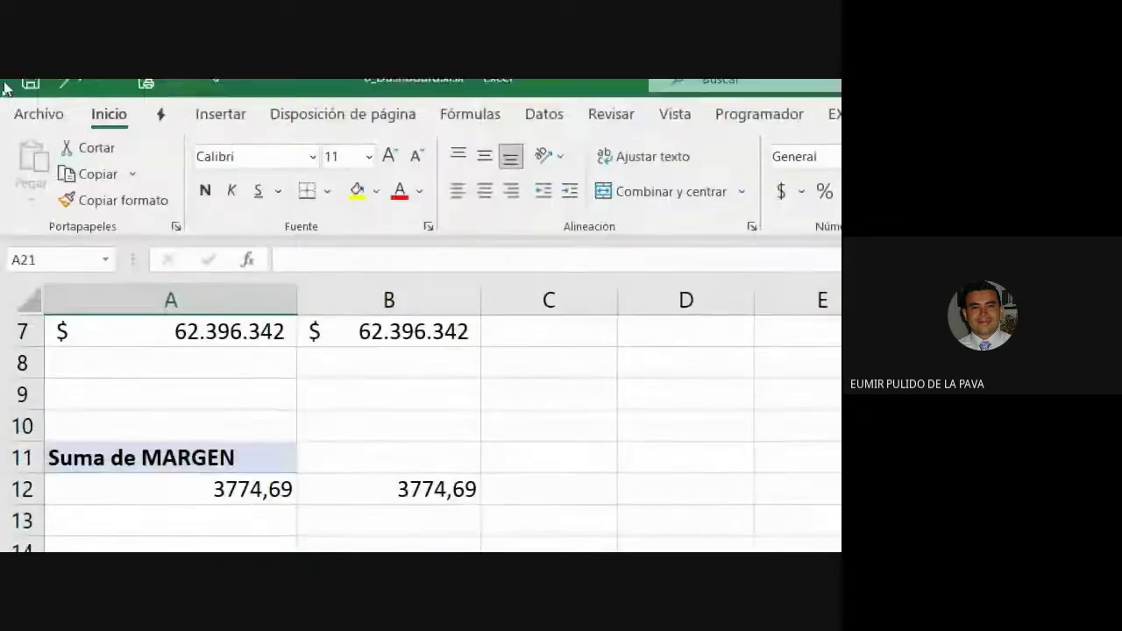
Step: Insert a pivot table from the DATOS table at TD!$A$21 and add its data to the data model
{"action": "left_click", "coordinate": [211, 118]}
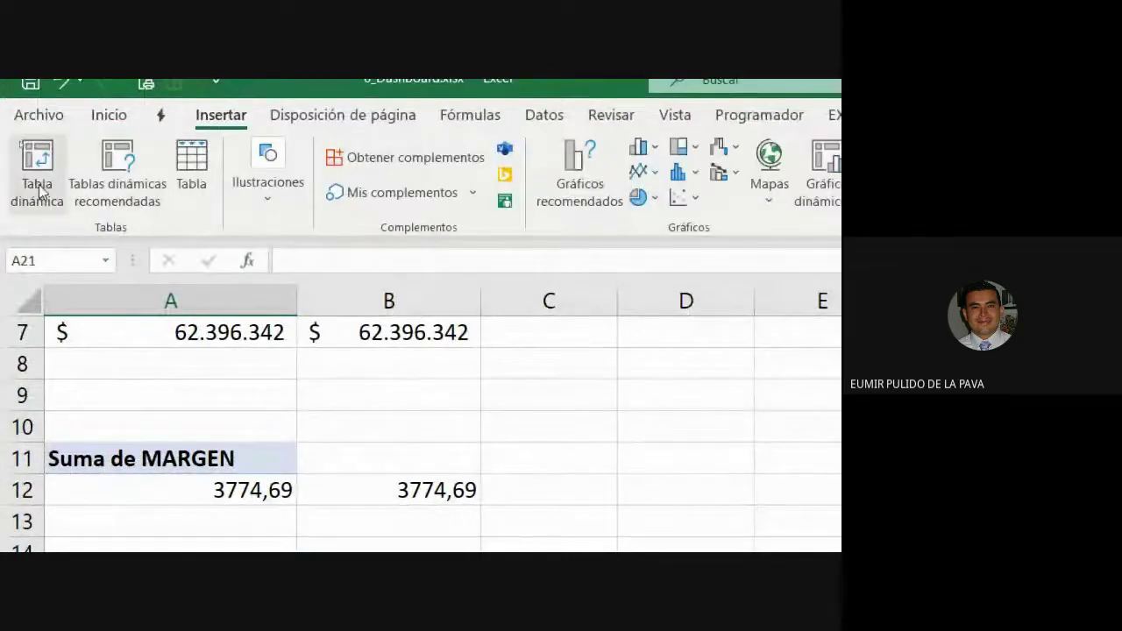
{"action": "left_click", "coordinate": [38, 189]}
{"action": "left_click", "coordinate": [290, 321]}
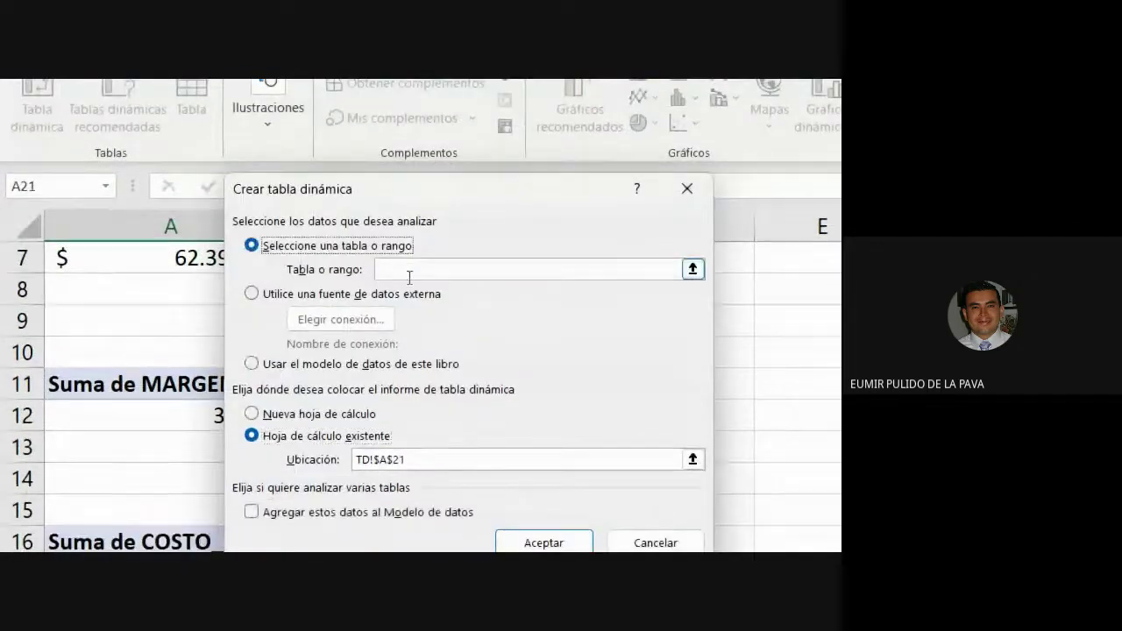
{"action": "left_click", "coordinate": [415, 346]}
{"action": "type", "text": "dat"}
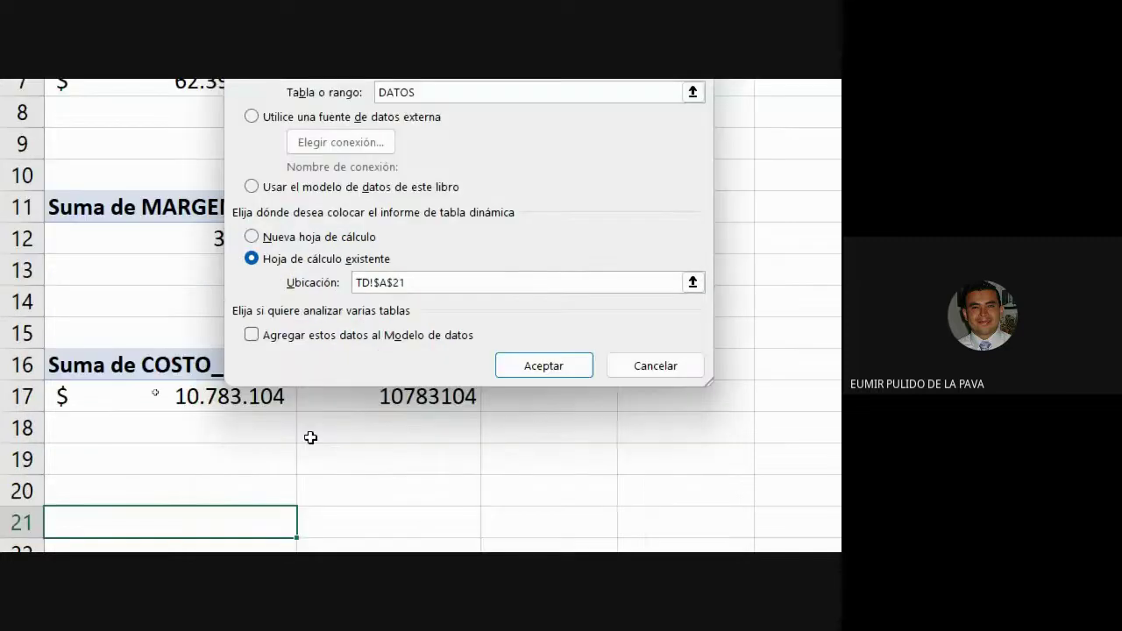
{"action": "left_click", "coordinate": [349, 342]}
{"action": "left_click", "coordinate": [561, 366]}
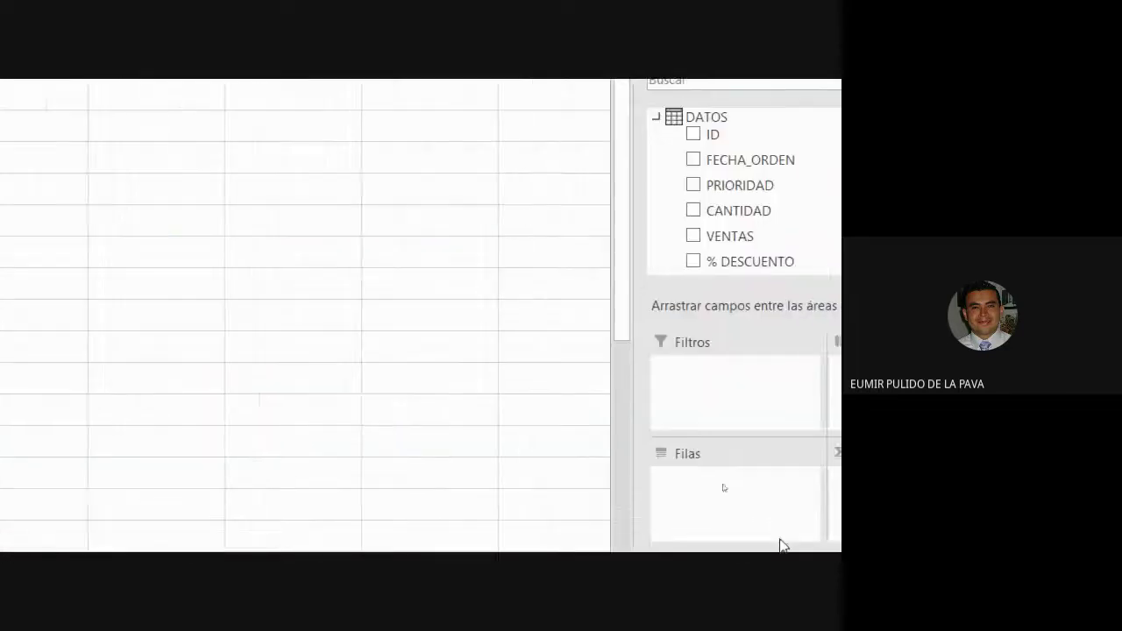
Step: Add the % DESCUENTO field to the values area of the pivot table at A21
{"action": "scroll", "coordinate": [816, 220], "scroll_direction": "down", "scroll_amount": 1}
{"action": "left_click_drag", "start_coordinate": [772, 211], "coordinate": [911, 338]}
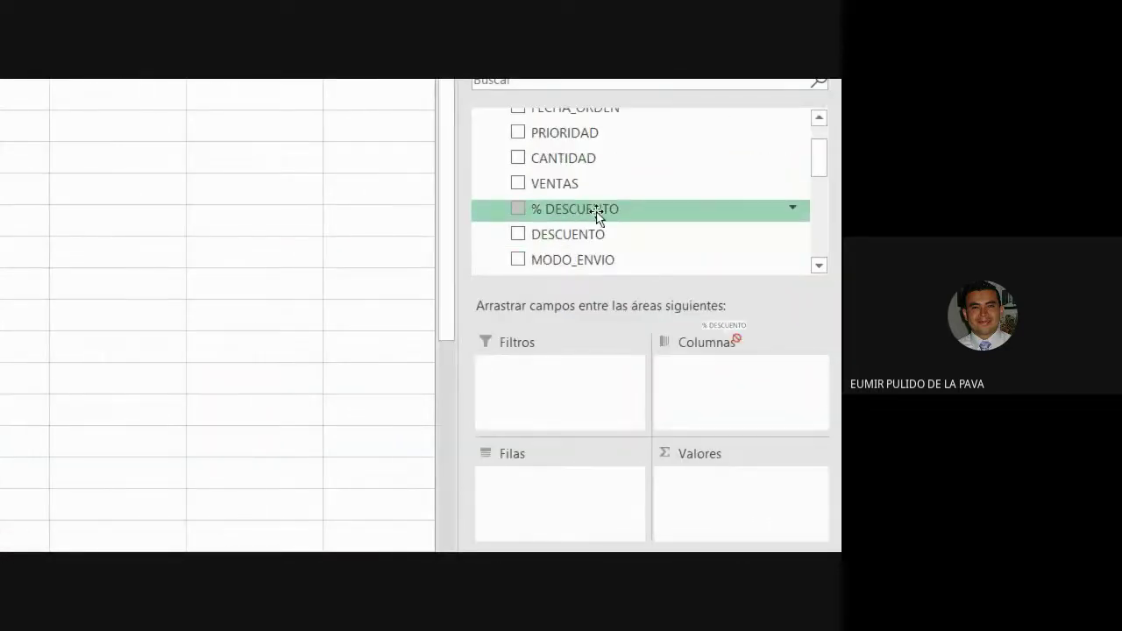
{"action": "left_click_drag", "start_coordinate": [736, 338], "coordinate": [754, 504]}
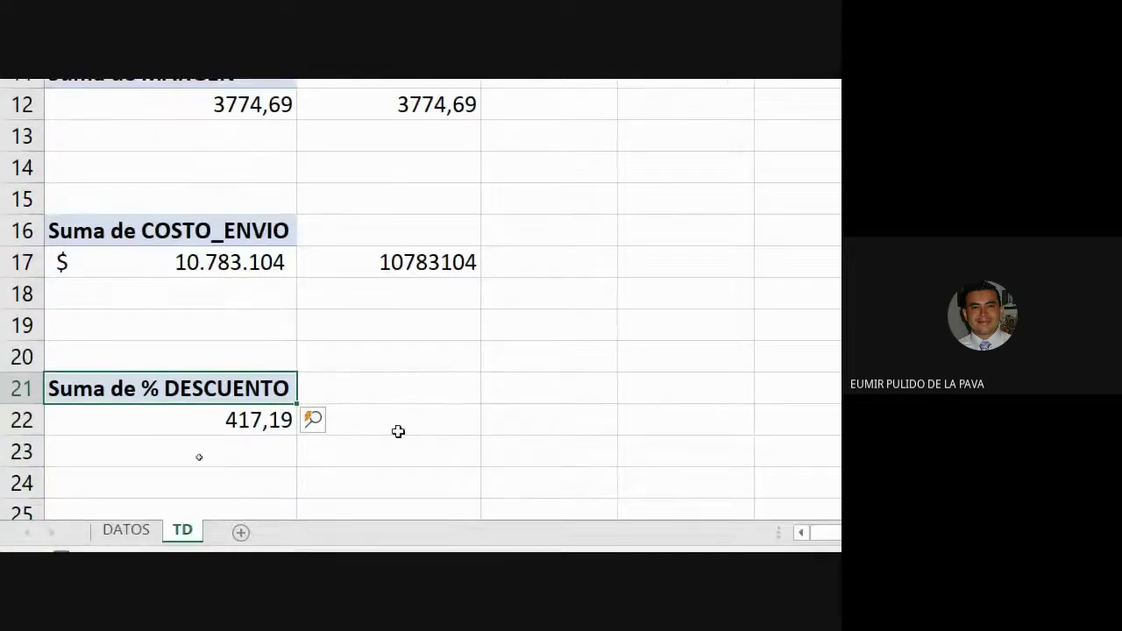
Step: Enter a formula in cell B22 that references the discount total in A22
{"action": "left_click", "coordinate": [405, 418]}
{"action": "type", "text": "="}
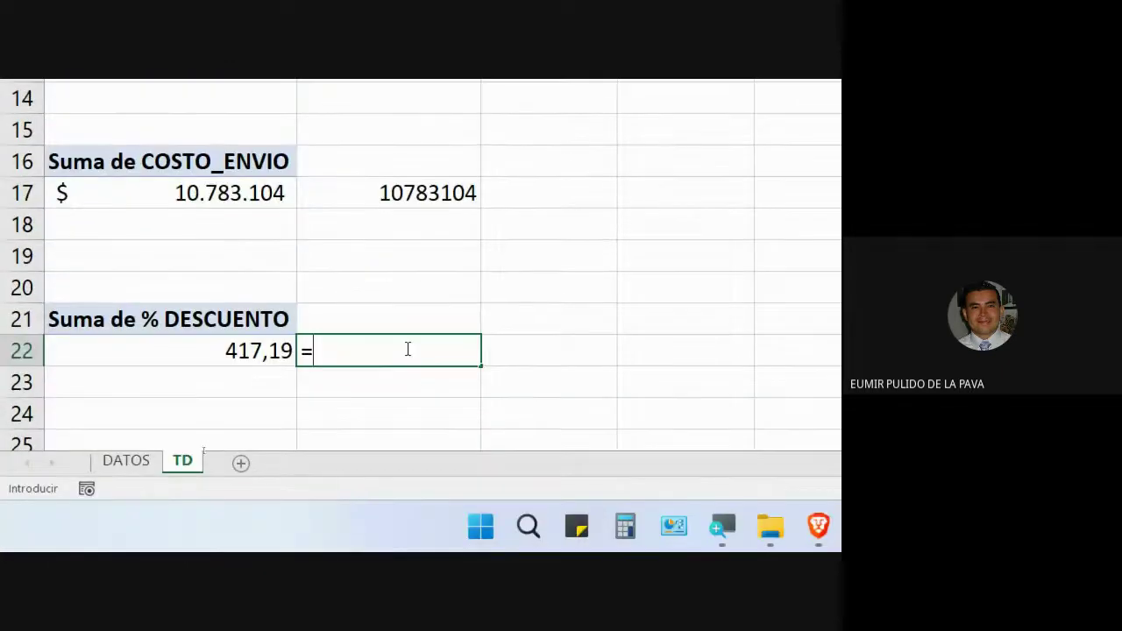
{"action": "left_click", "coordinate": [271, 351]}
{"action": "key", "text": "Return"}
Step: Rename the % DESCUENTO pivot table as TotalDescuento
{"action": "right_click", "coordinate": [259, 351]}
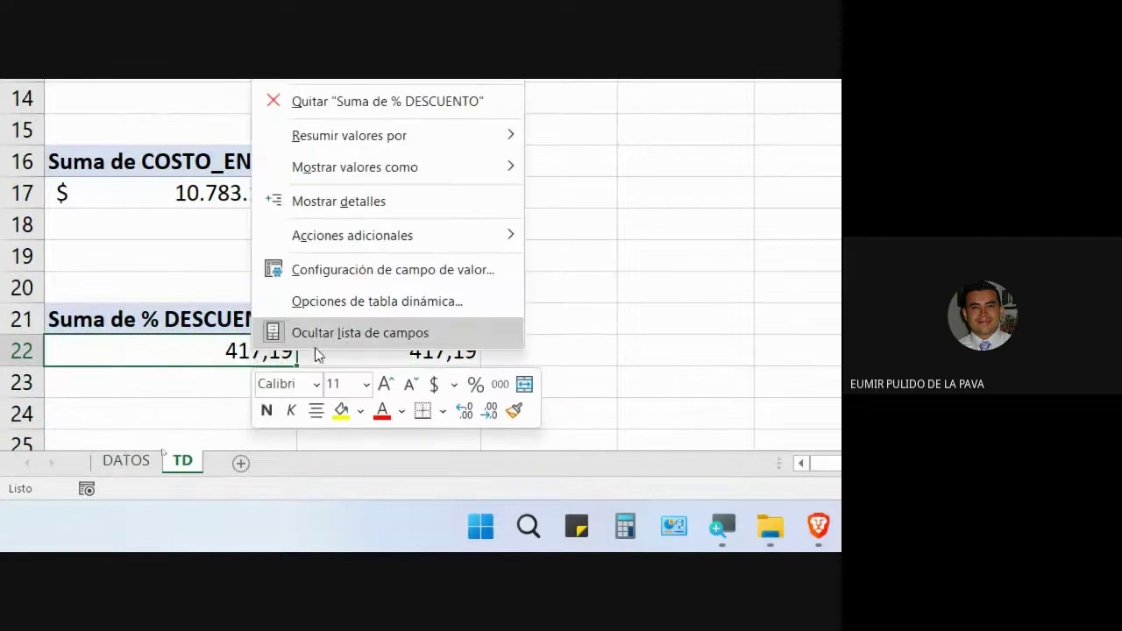
{"action": "left_click", "coordinate": [377, 302]}
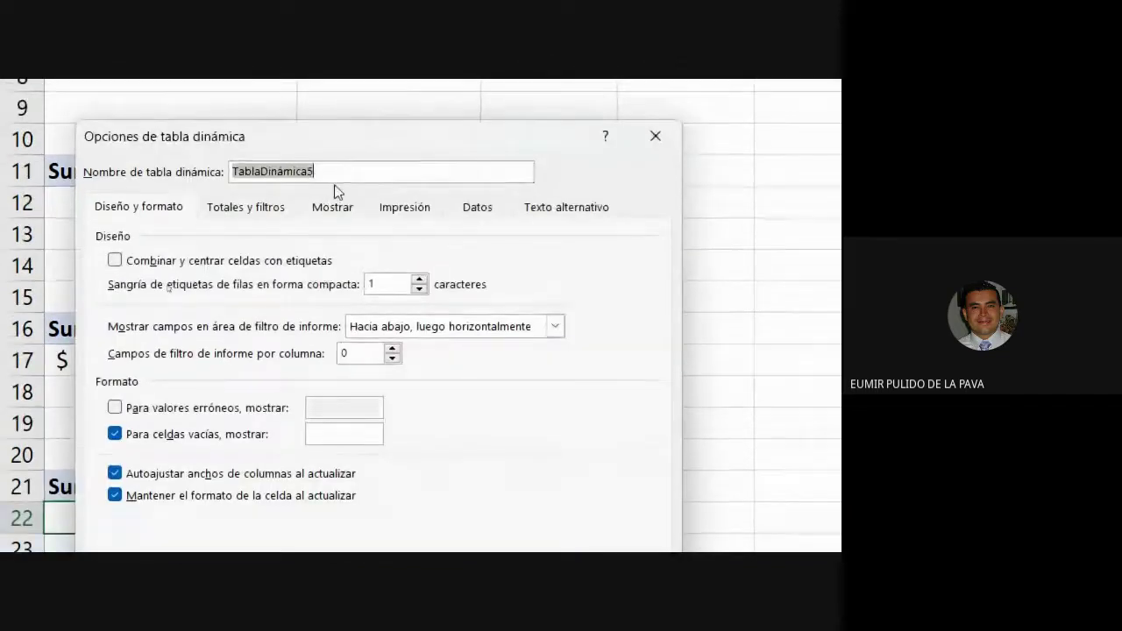
{"action": "type", "text": "tOTAL"}
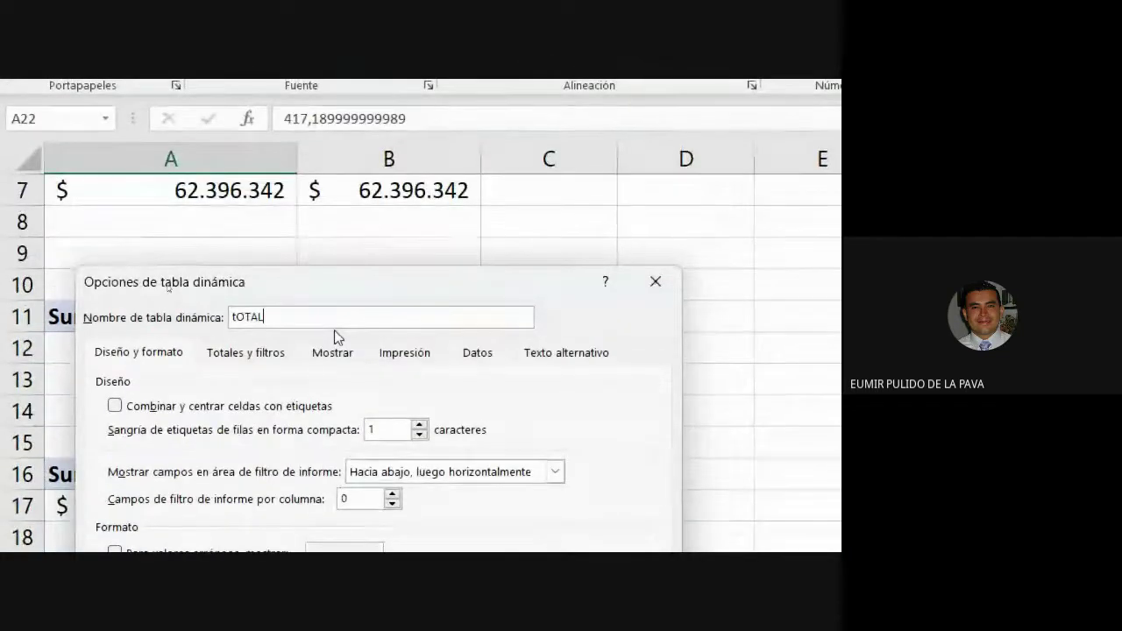
{"action": "key", "text": "BackSpace"}
{"action": "key", "text": "BackSpace"}
{"action": "key", "text": "BackSpace"}
{"action": "key", "text": "BackSpace"}
{"action": "key", "text": "BackSpace"}
{"action": "type", "text": "To"}
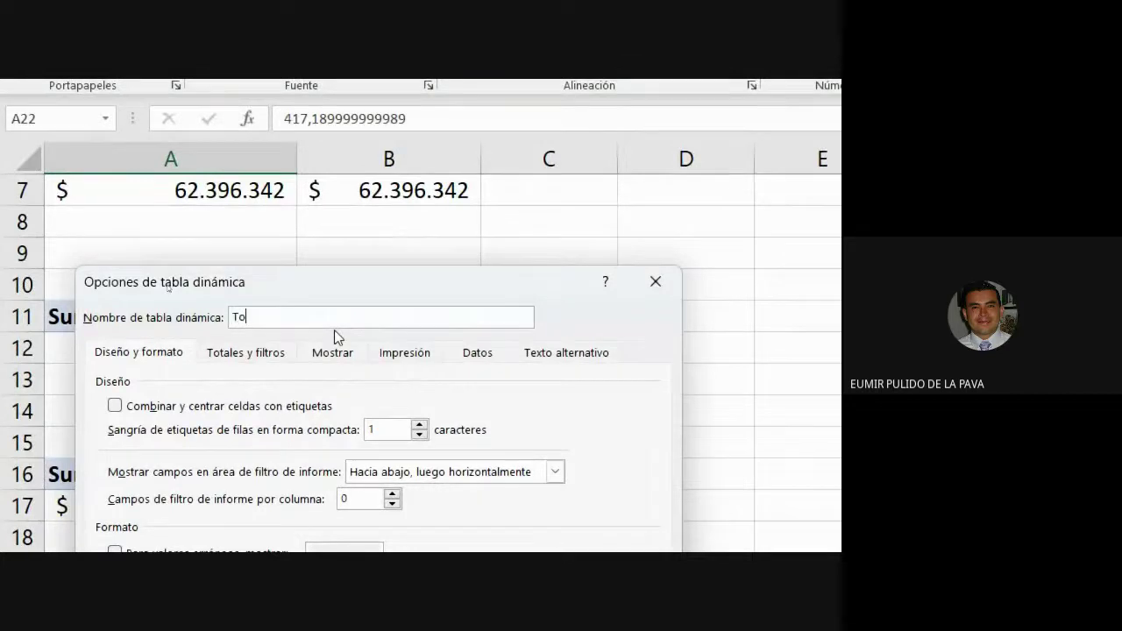
{"action": "type", "text": "talDescuento"}
{"action": "key", "text": "Return"}
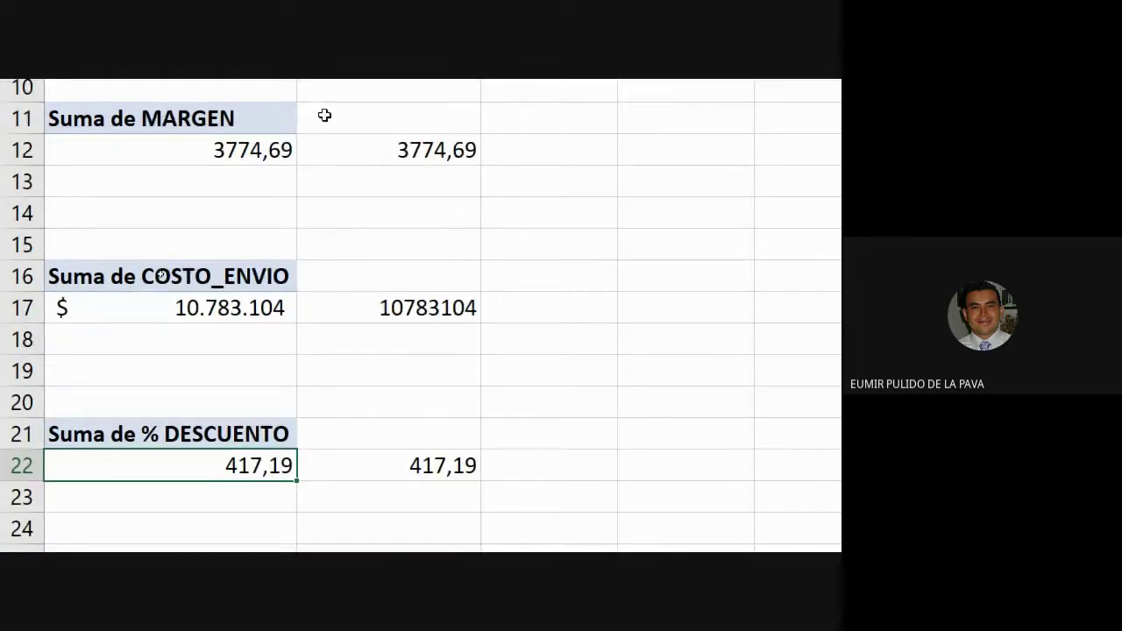
{"action": "scroll", "coordinate": [234, 293], "scroll_direction": "up", "scroll_amount": 2}
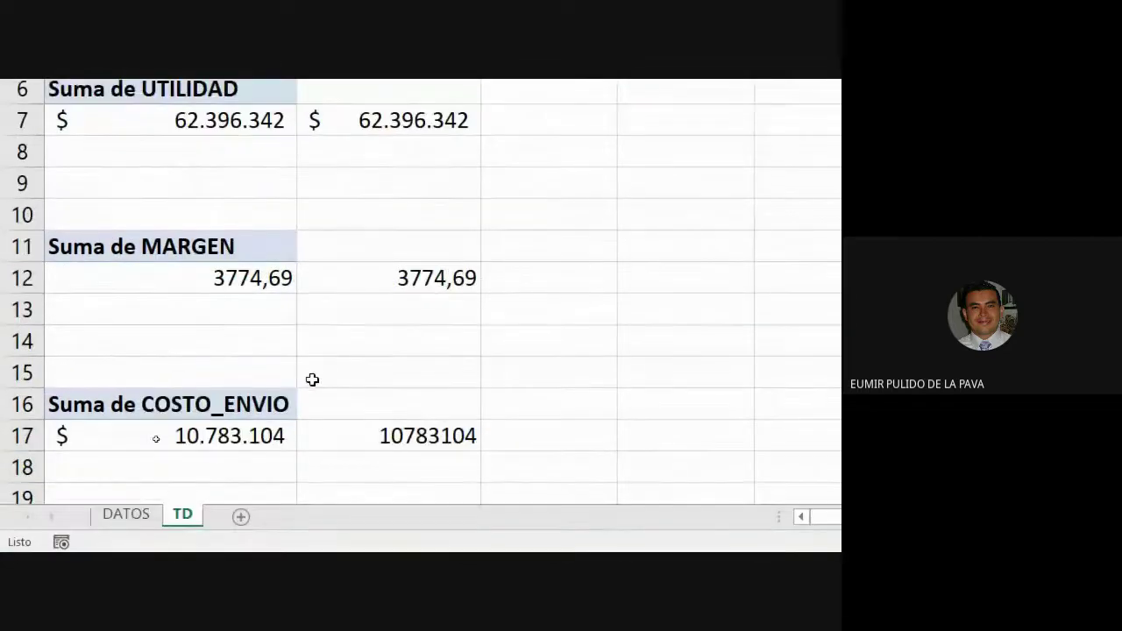
Step: Review the pivot totals and their linked cells on the TD sheet, including the sales formula in B2
{"action": "scroll", "coordinate": [308, 368], "scroll_direction": "down", "scroll_amount": 1}
{"action": "scroll", "coordinate": [333, 438], "scroll_direction": "down", "scroll_amount": 2}
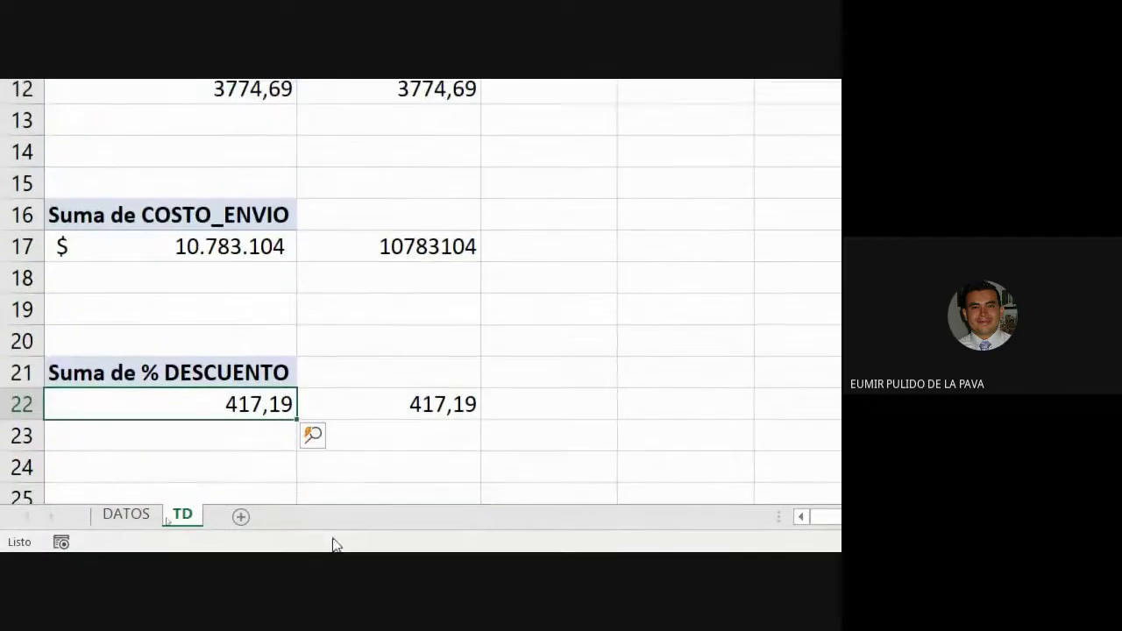
{"action": "left_click", "coordinate": [280, 424]}
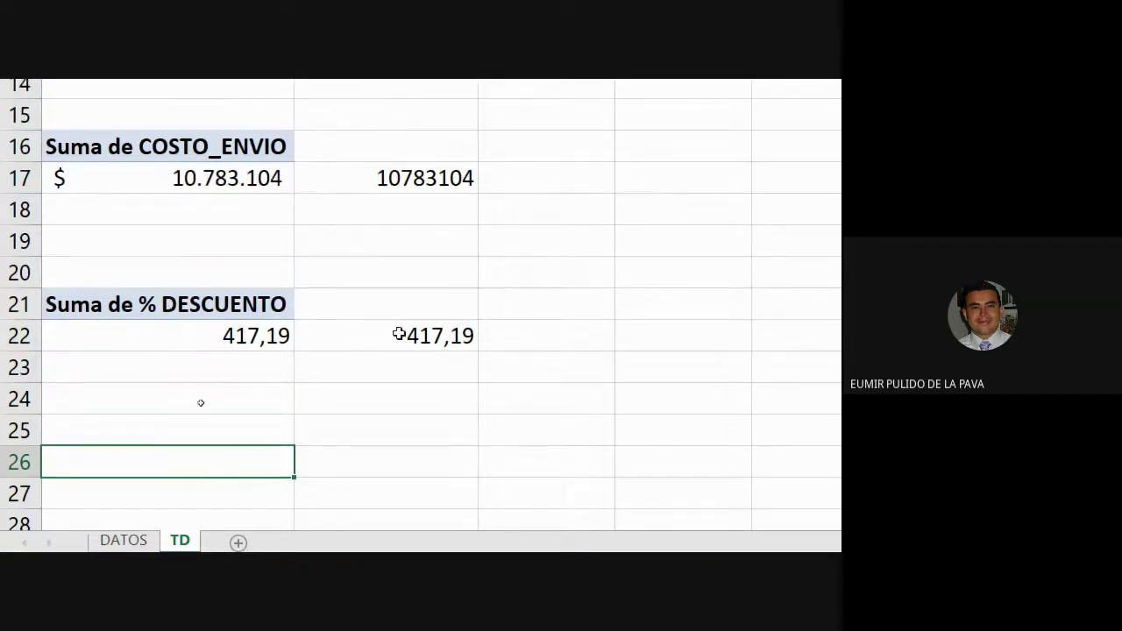
{"action": "scroll", "coordinate": [391, 336], "scroll_direction": "up", "scroll_amount": 3}
{"action": "scroll", "coordinate": [391, 336], "scroll_direction": "up", "scroll_amount": 2}
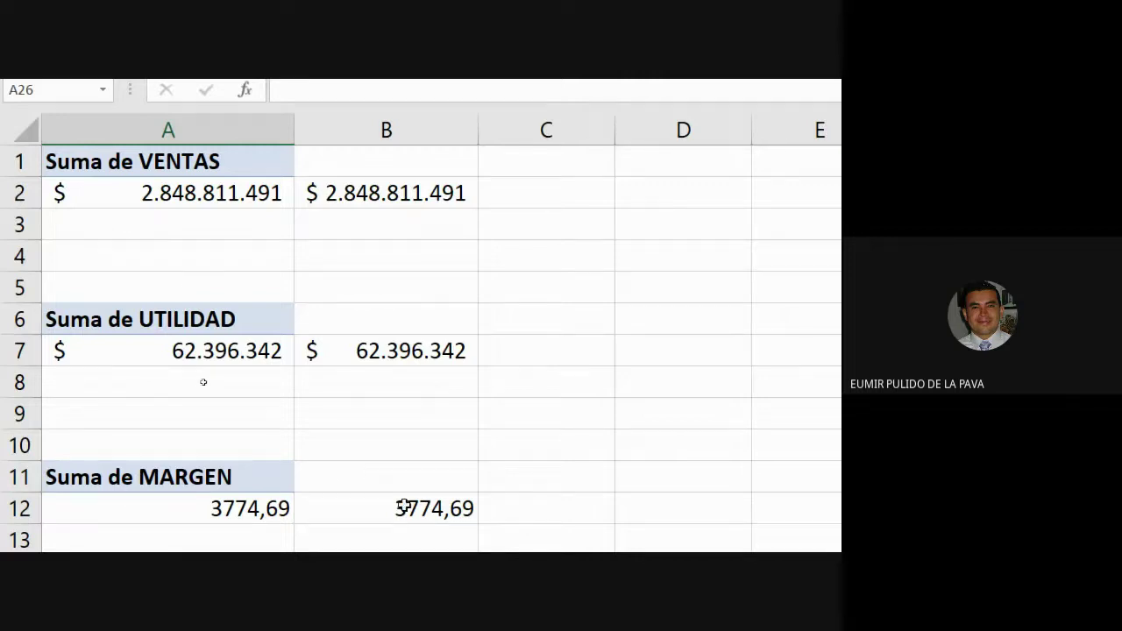
{"action": "left_click", "coordinate": [356, 202]}
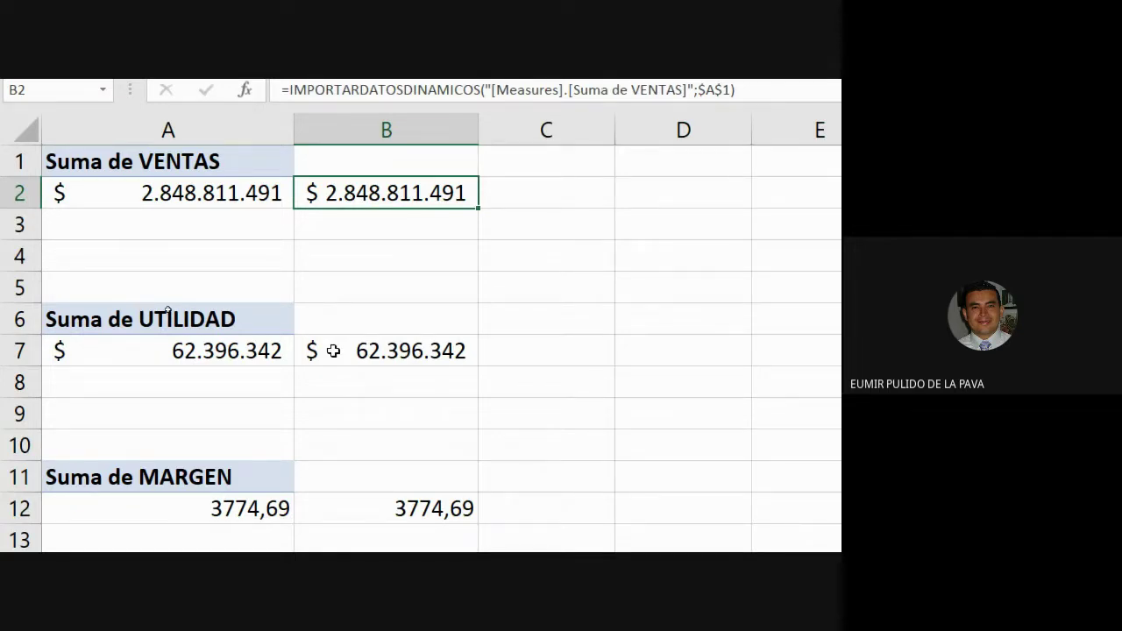
{"action": "scroll", "coordinate": [333, 351], "scroll_direction": "down", "scroll_amount": 3}
Step: Examine the REGION column of the table on the DATOS sheet
{"action": "left_click", "coordinate": [146, 471]}
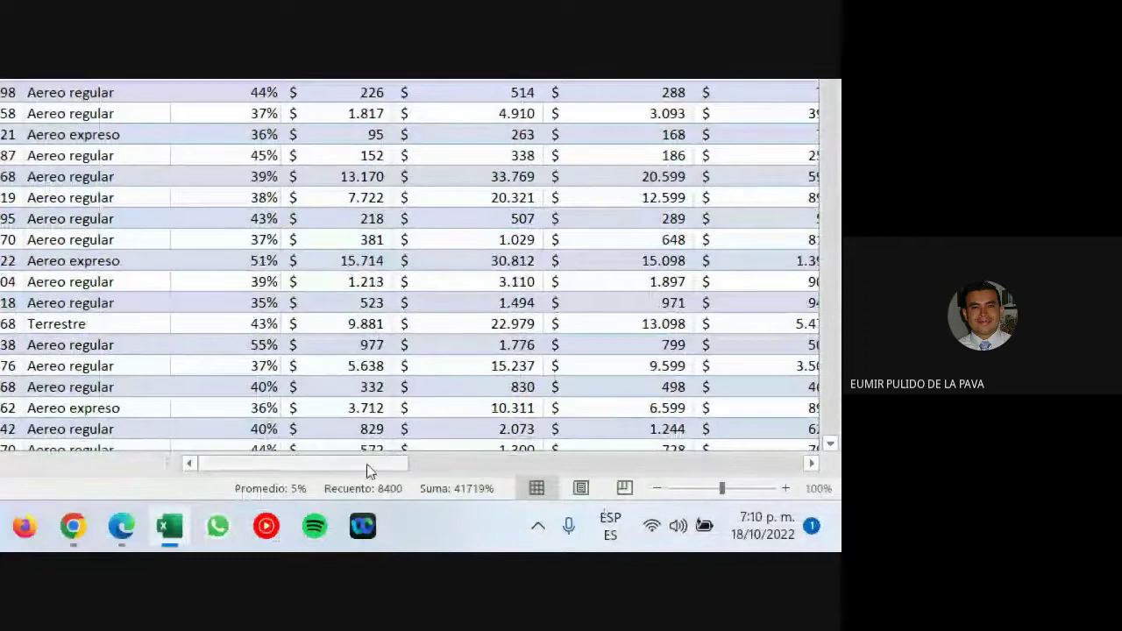
{"action": "left_click_drag", "start_coordinate": [366, 463], "coordinate": [517, 466]}
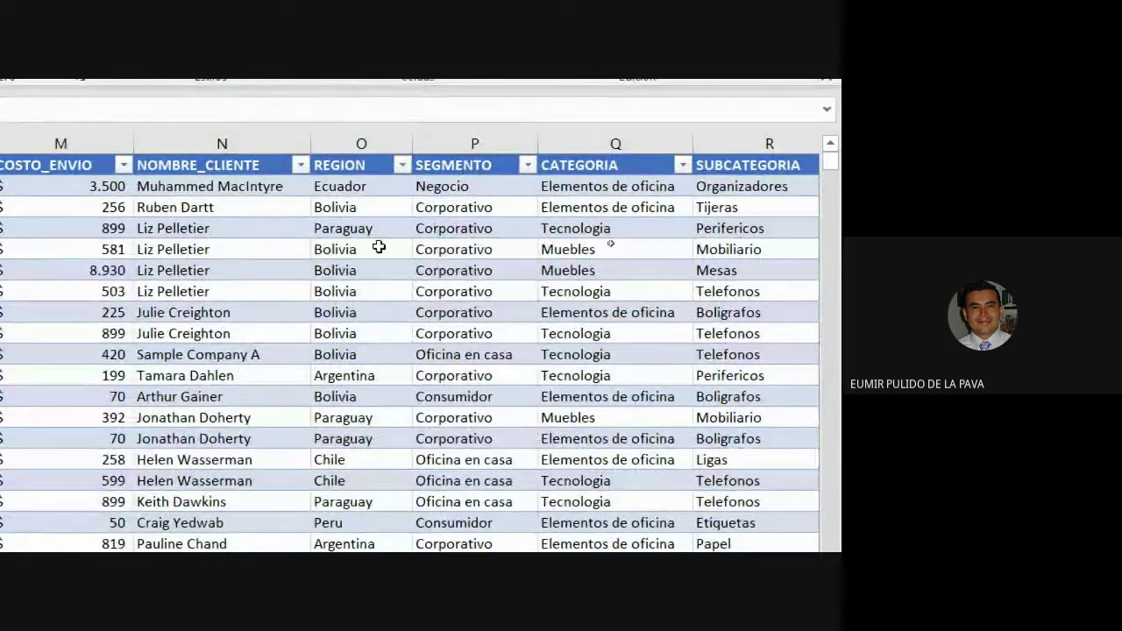
{"action": "left_click", "coordinate": [351, 186]}
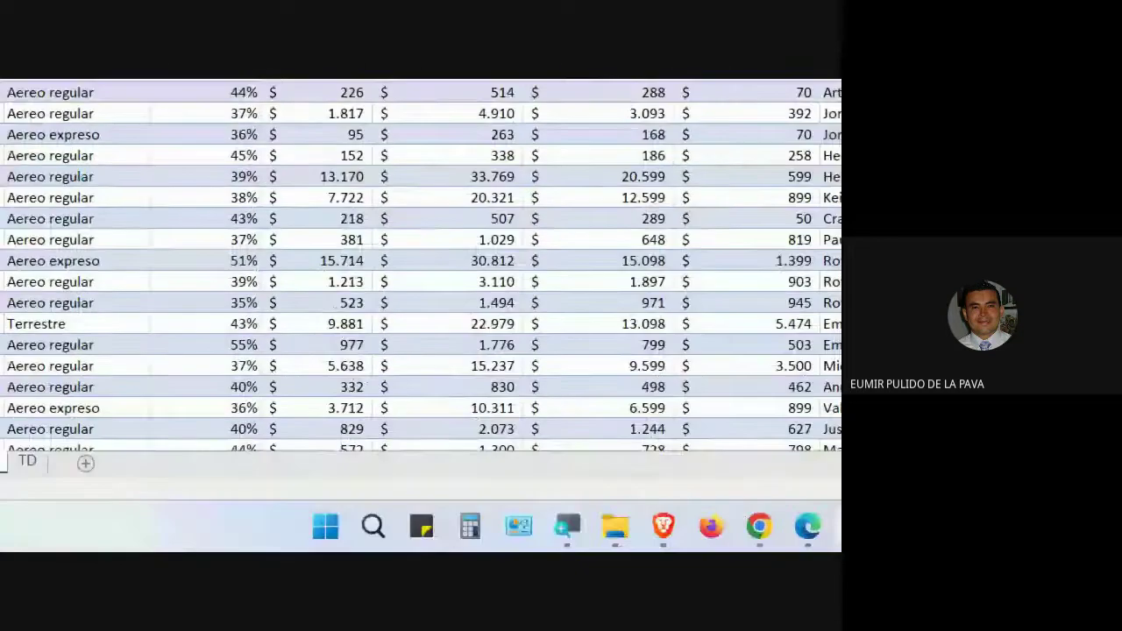
{"action": "left_click", "coordinate": [198, 461]}
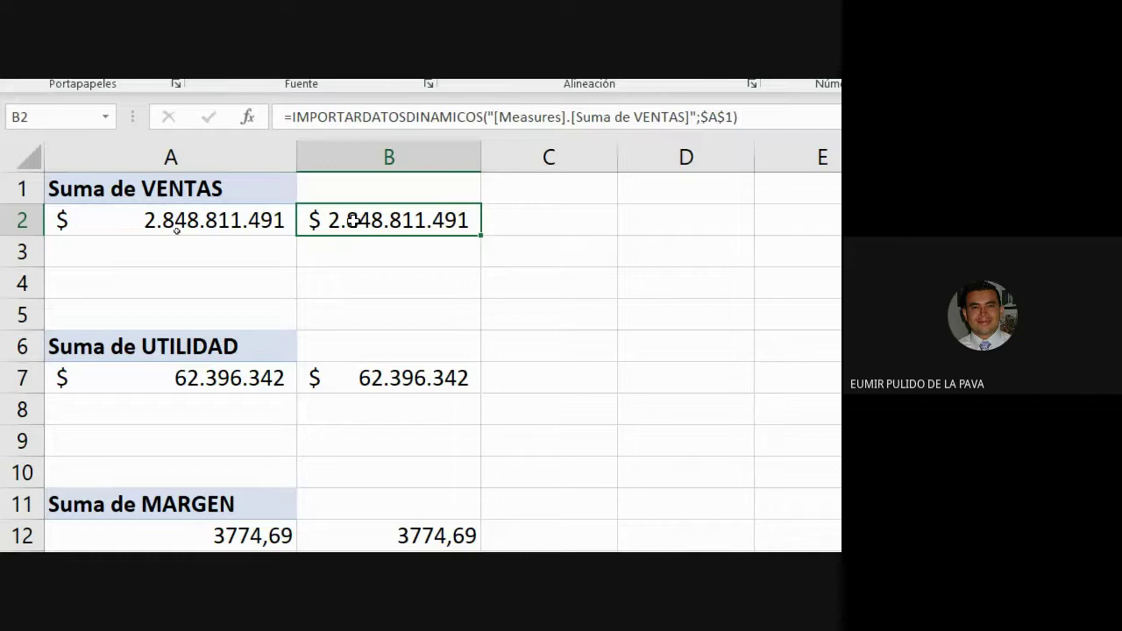
{"action": "left_click", "coordinate": [132, 468]}
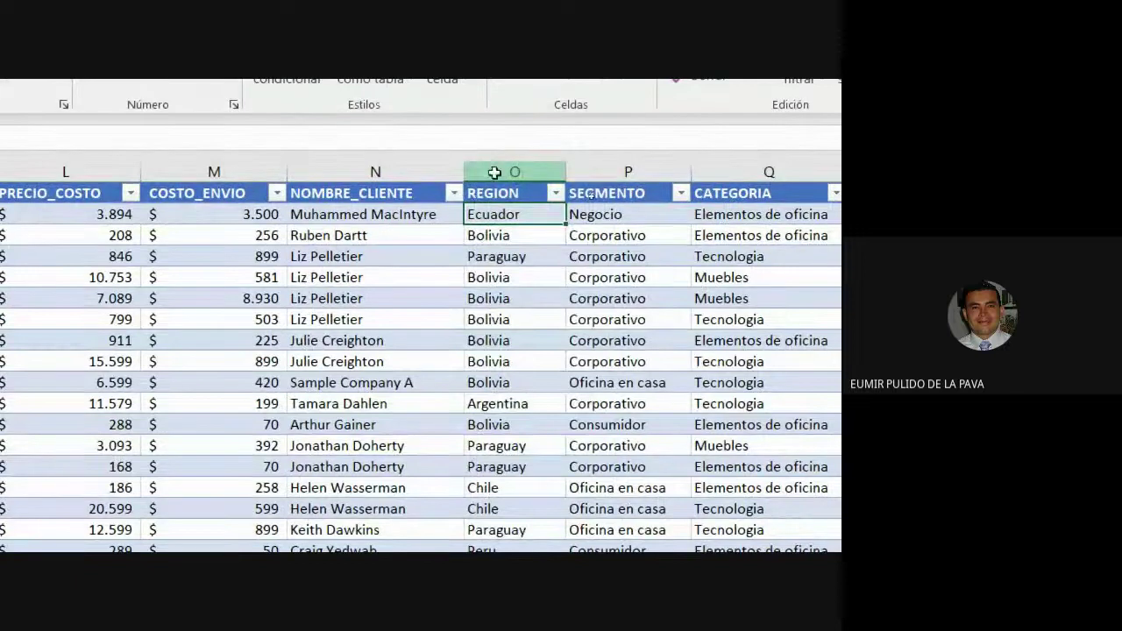
{"action": "left_click", "coordinate": [494, 171]}
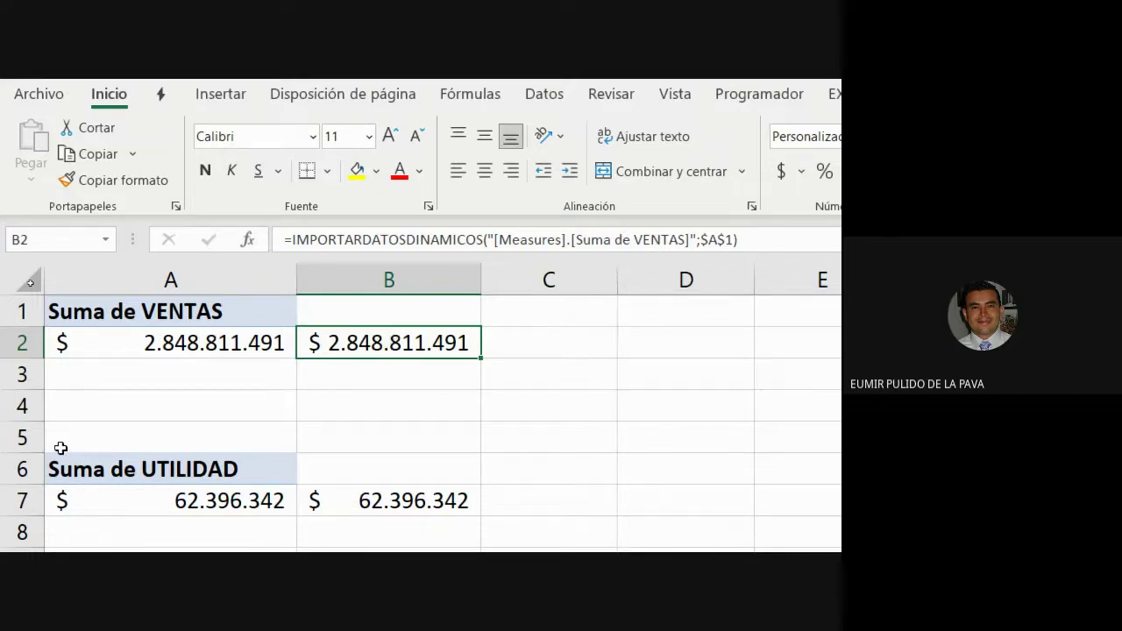
Step: Copy the Suma de VENTAS pivot table from A1:A2 of the TD sheet and paste it at A26
{"action": "left_click_drag", "start_coordinate": [112, 314], "coordinate": [136, 335]}
{"action": "right_click", "coordinate": [137, 338]}
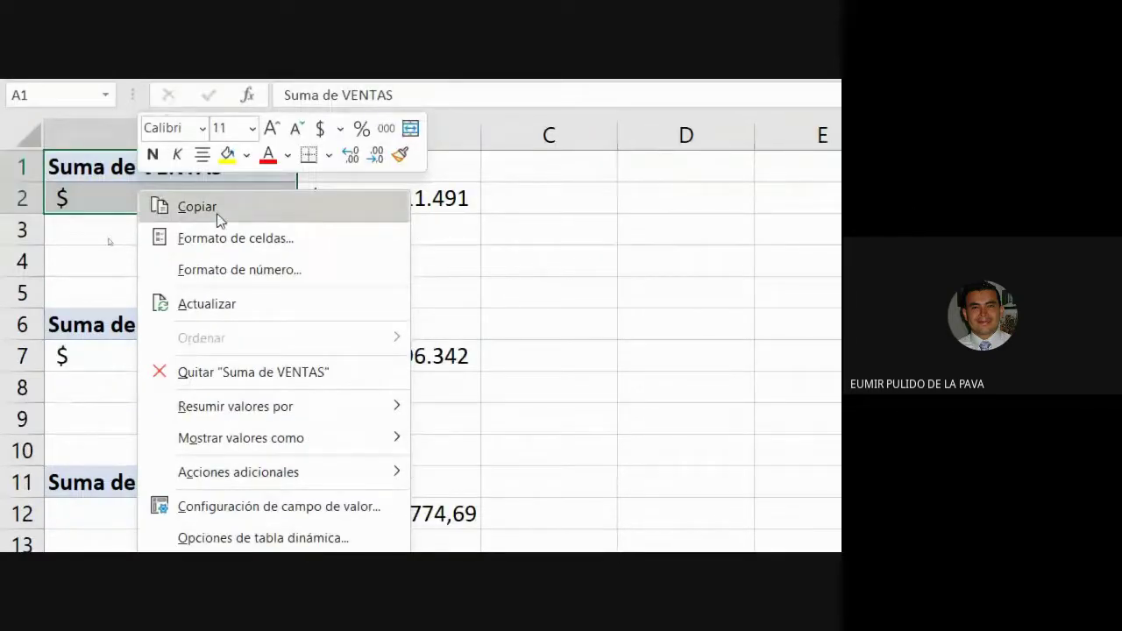
{"action": "left_click", "coordinate": [217, 207]}
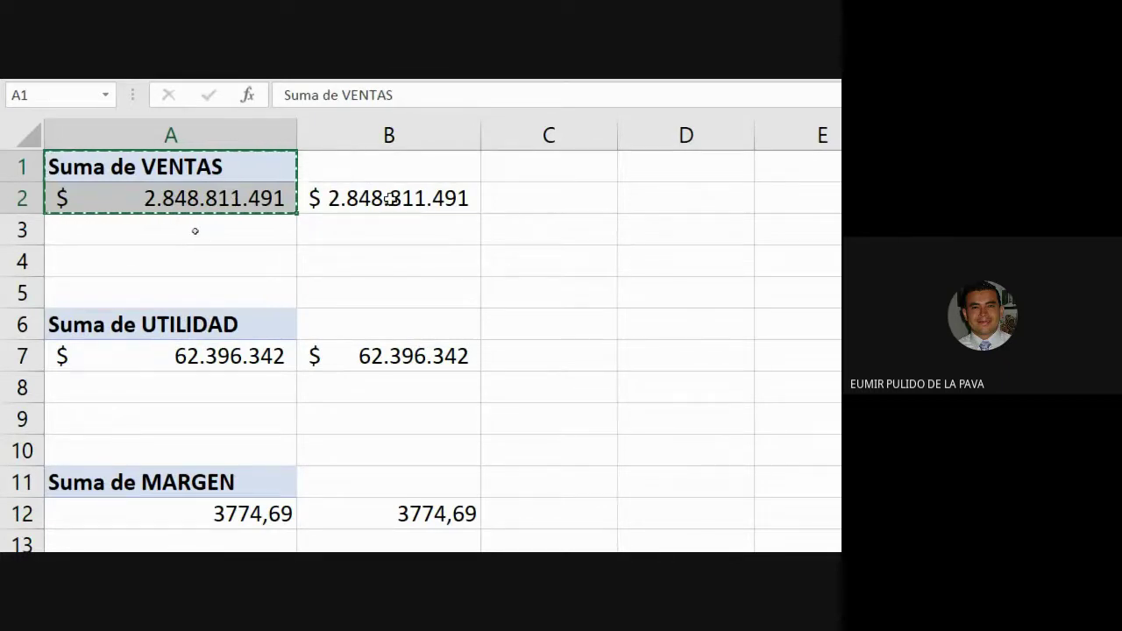
{"action": "scroll", "coordinate": [175, 394], "scroll_direction": "down", "scroll_amount": 3}
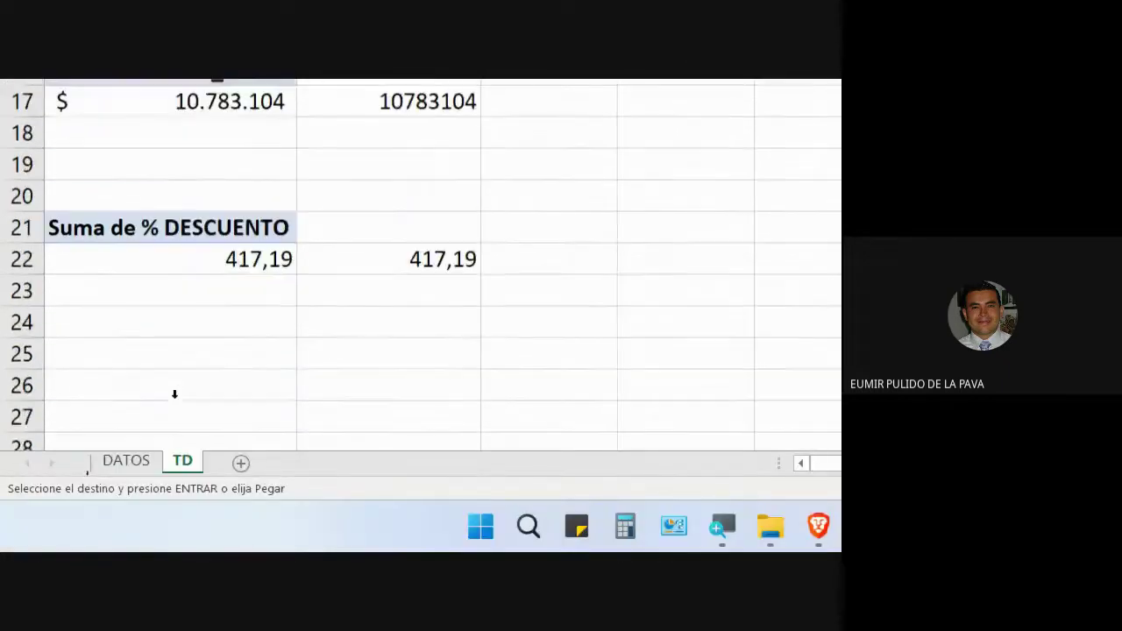
{"action": "scroll", "coordinate": [174, 394], "scroll_direction": "down", "scroll_amount": 1}
{"action": "left_click", "coordinate": [222, 288]}
{"action": "right_click", "coordinate": [225, 294]}
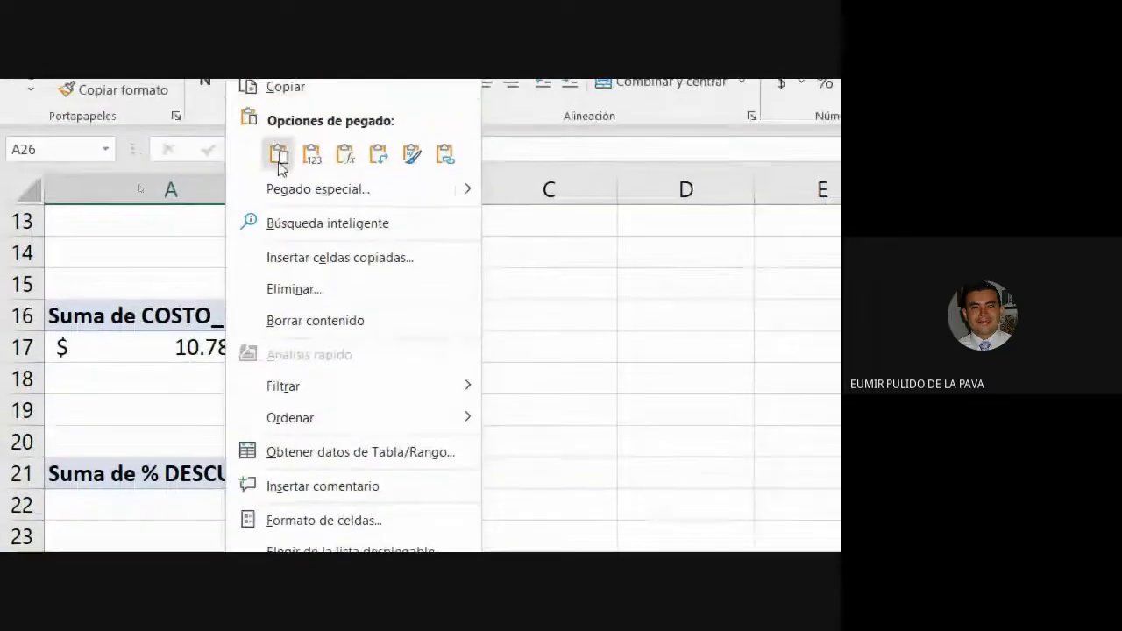
{"action": "left_click", "coordinate": [278, 155]}
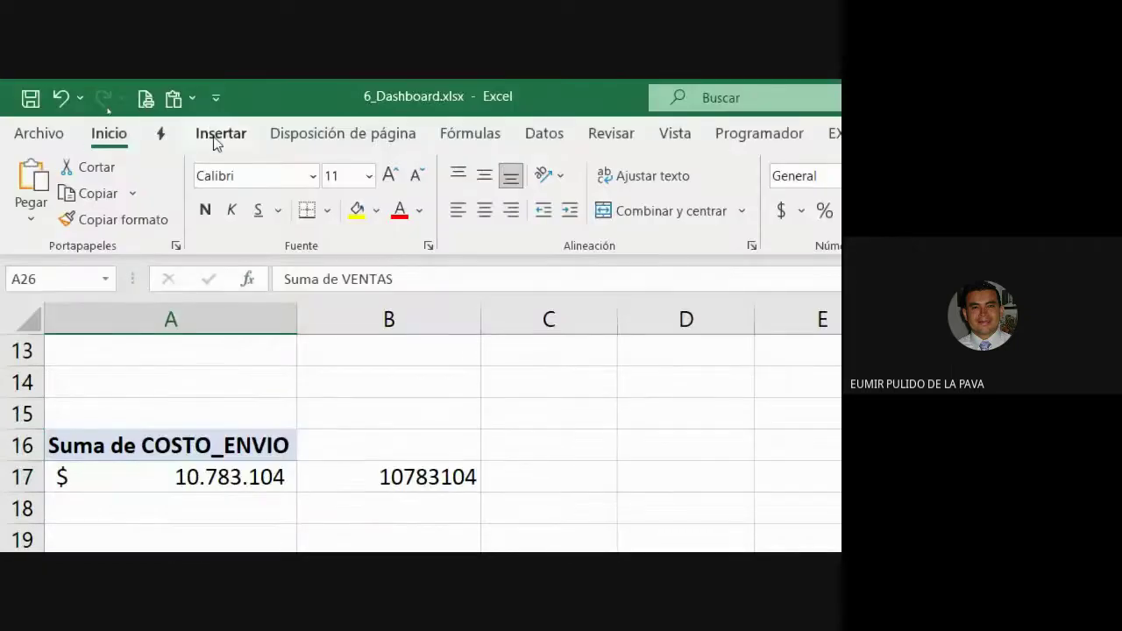
{"action": "left_click", "coordinate": [215, 138]}
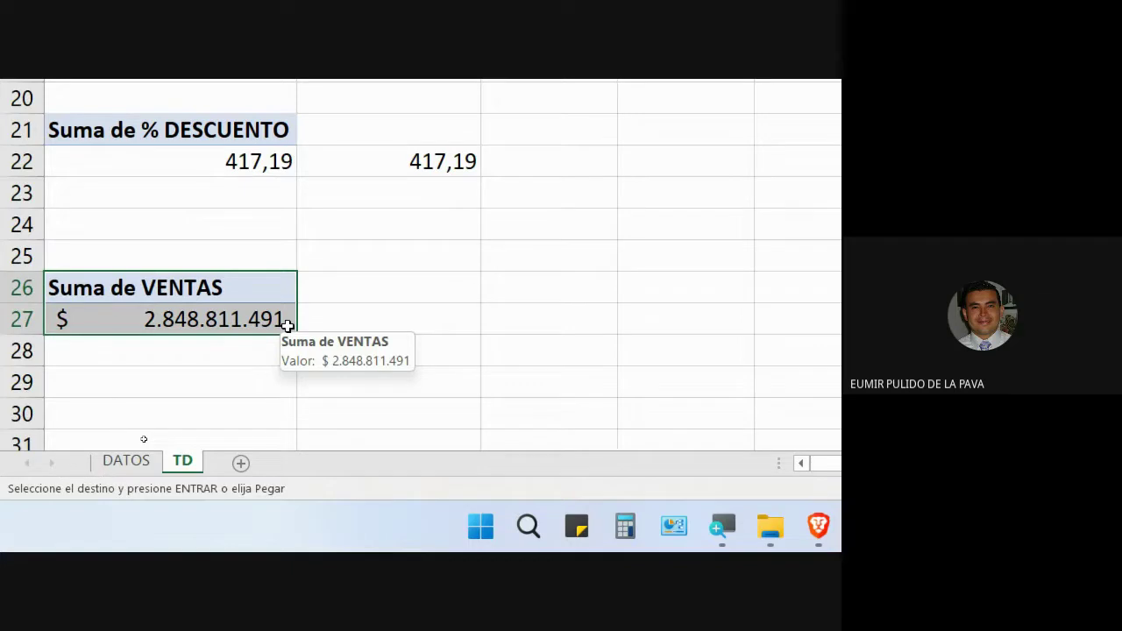
Step: Rename the pasted sales pivot table at A26 as TotalVenta NO VINCULAR
{"action": "left_click", "coordinate": [227, 316]}
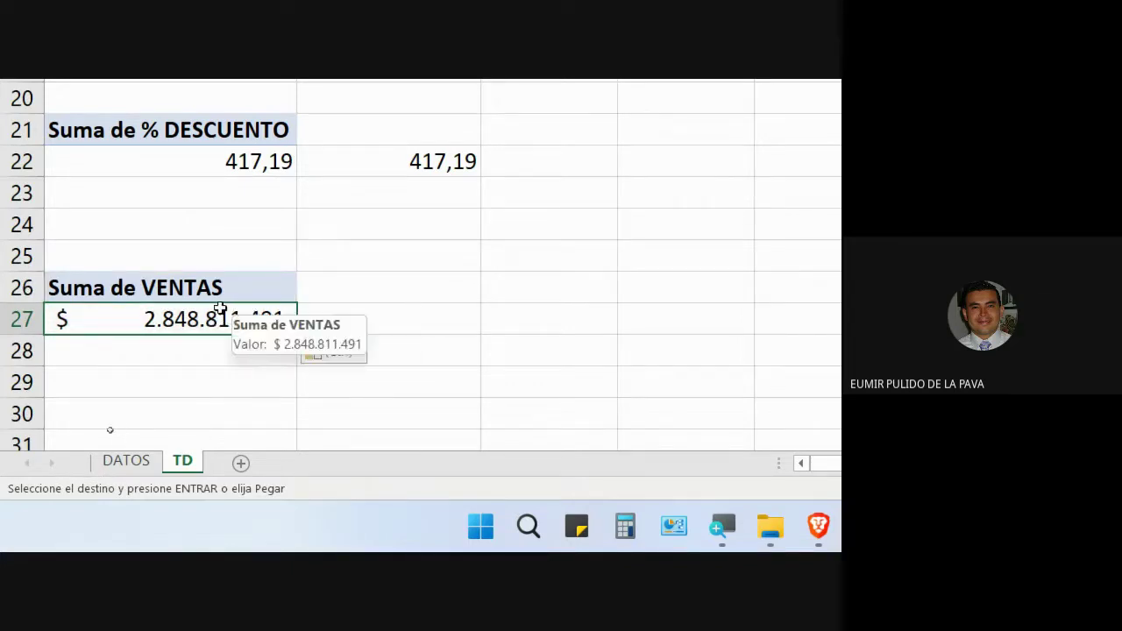
{"action": "right_click", "coordinate": [221, 312]}
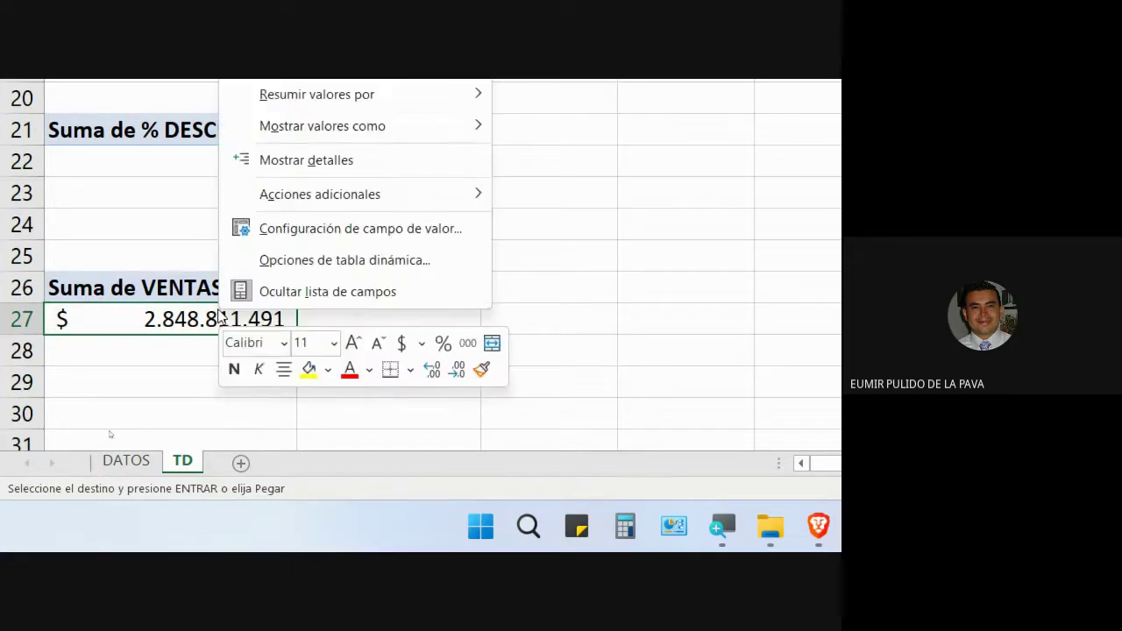
{"action": "left_click", "coordinate": [324, 259]}
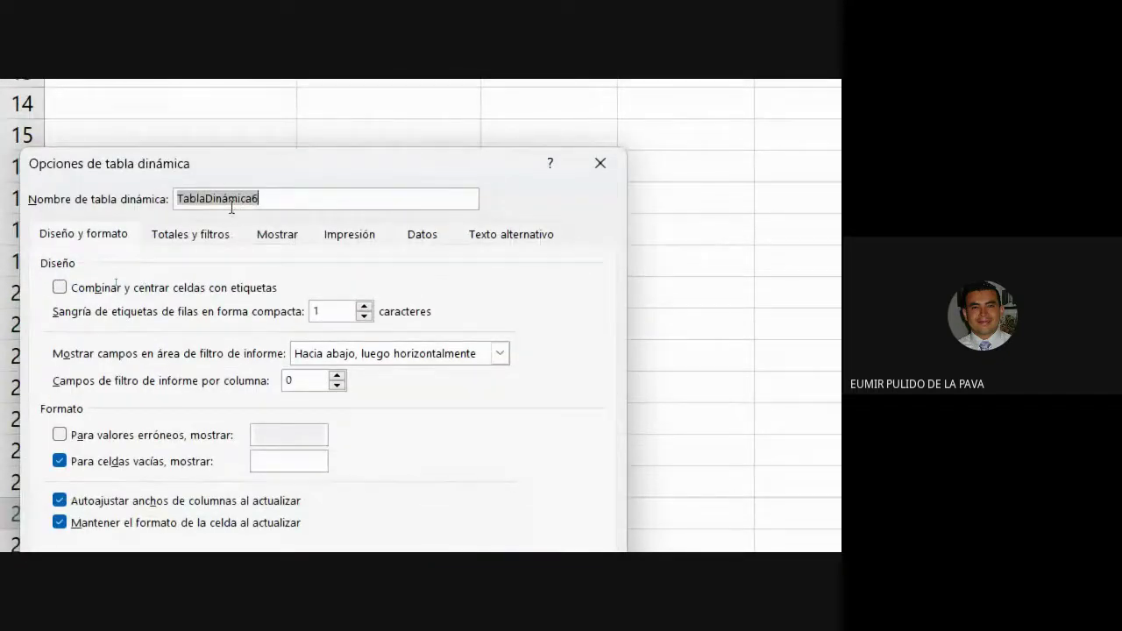
{"action": "left_click_drag", "start_coordinate": [285, 170], "coordinate": [637, 220]}
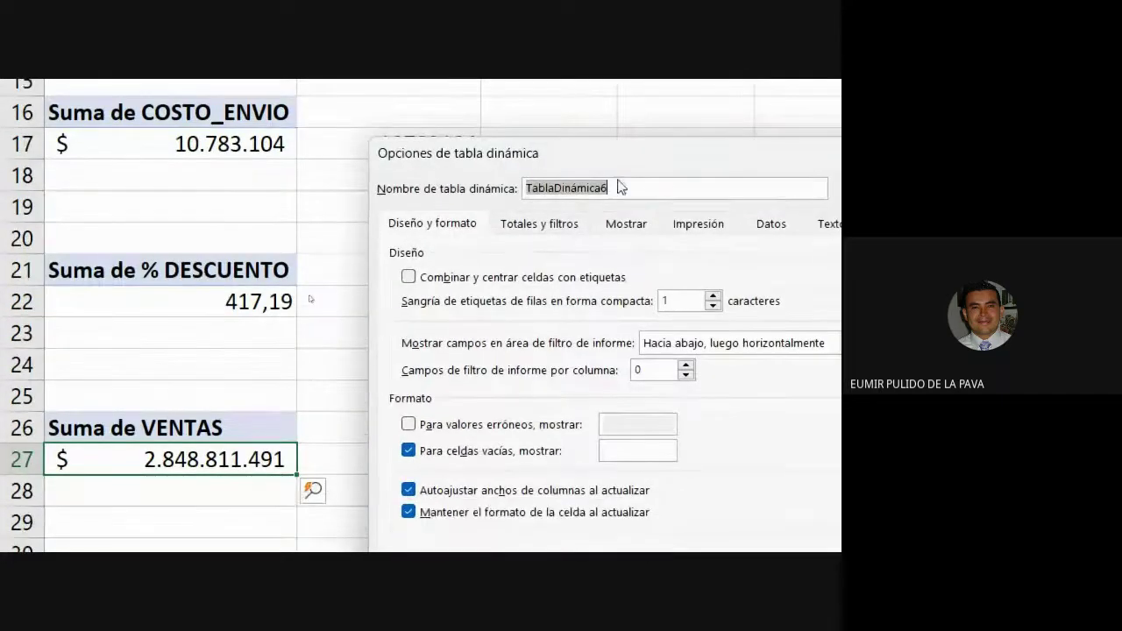
{"action": "type", "text": "Tot"}
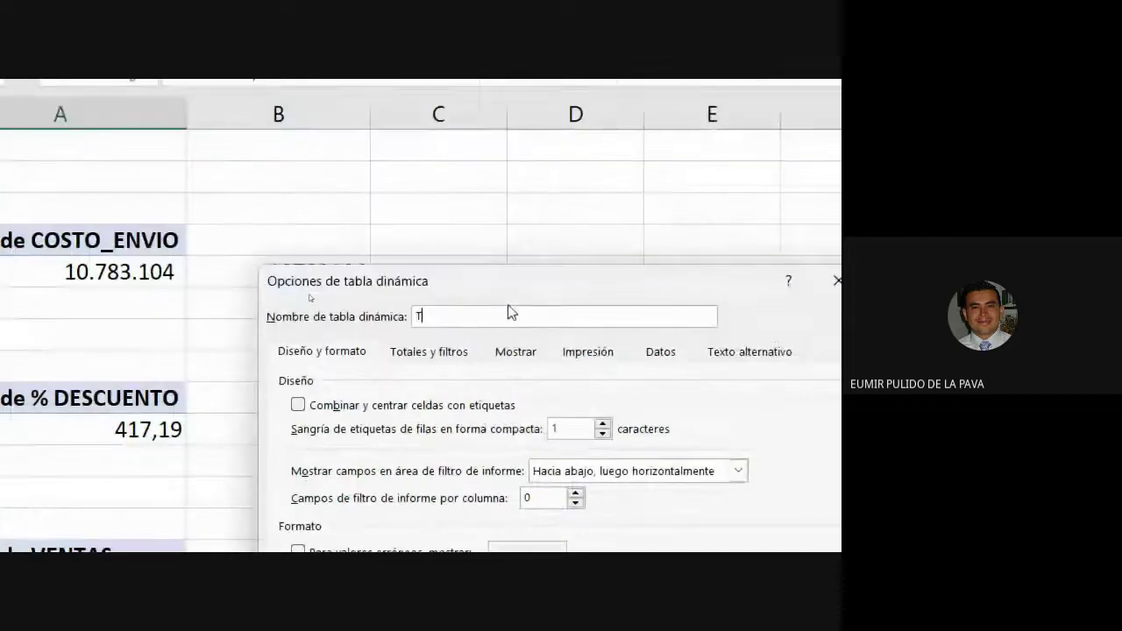
{"action": "type", "text": "alVenta"}
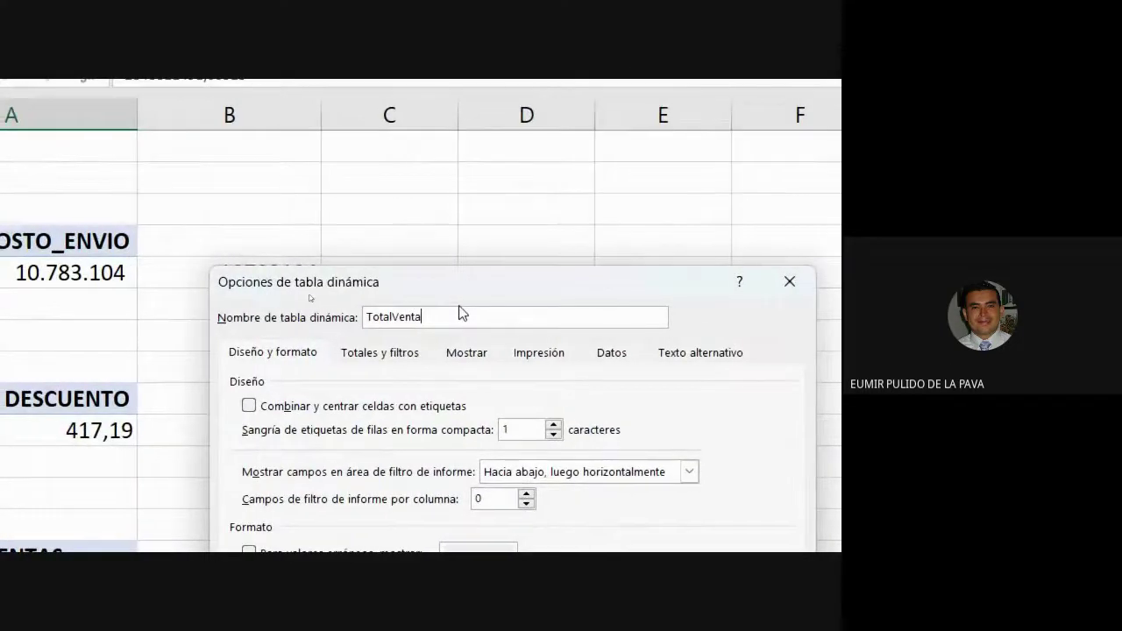
{"action": "type", "text": " NO"}
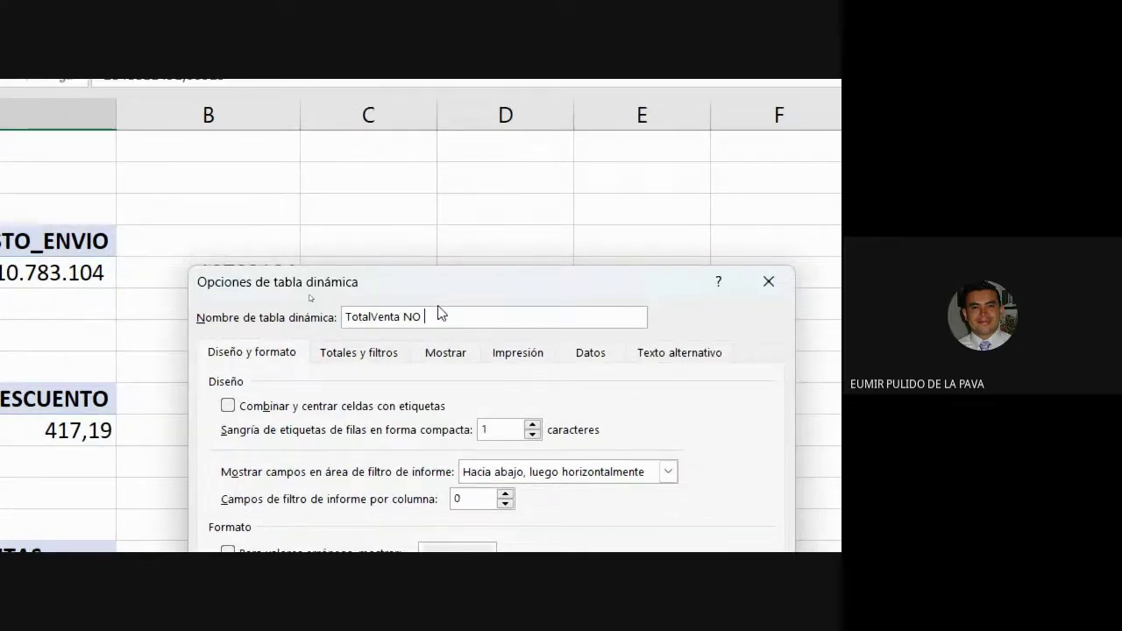
{"action": "type", "text": " vincular"}
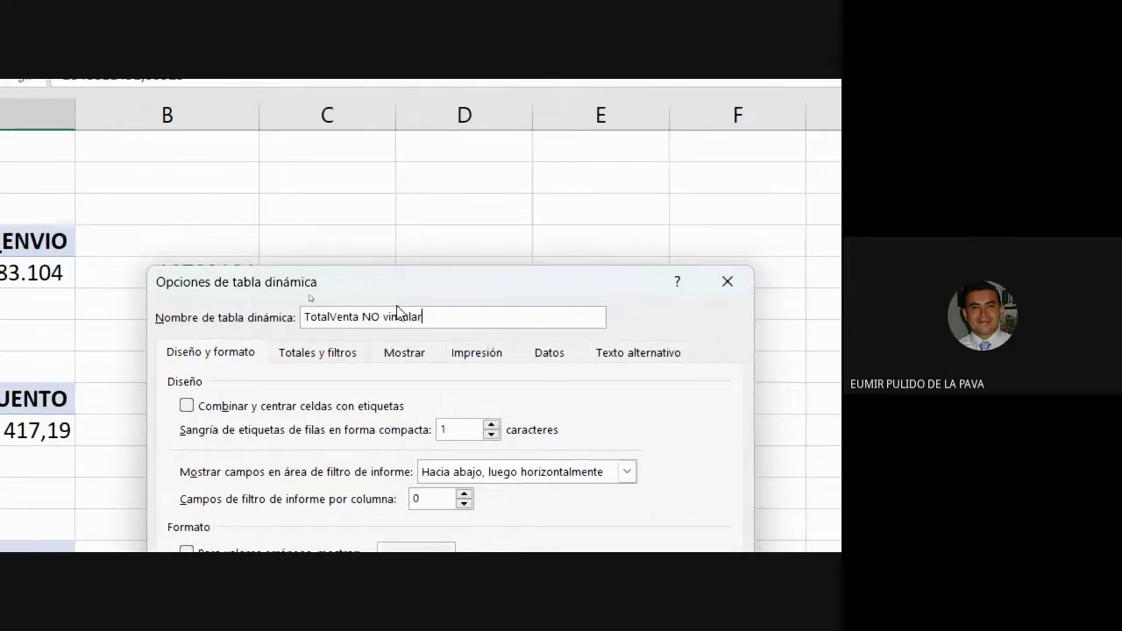
{"action": "key", "text": "BackSpace"}
{"action": "key", "text": "BackSpace"}
{"action": "key", "text": "BackSpace"}
{"action": "key", "text": "BackSpace"}
{"action": "key", "text": "BackSpace"}
{"action": "key", "text": "BackSpace"}
{"action": "key", "text": "BackSpace"}
{"action": "key", "text": "BackSpace"}
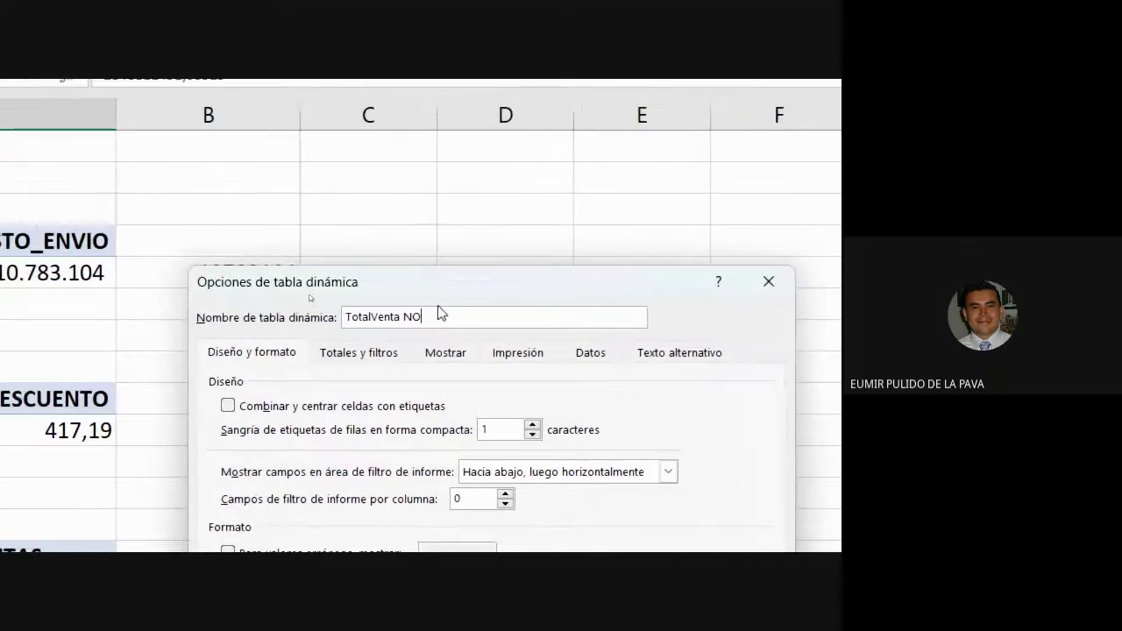
{"action": "type", "text": "NO VIN"}
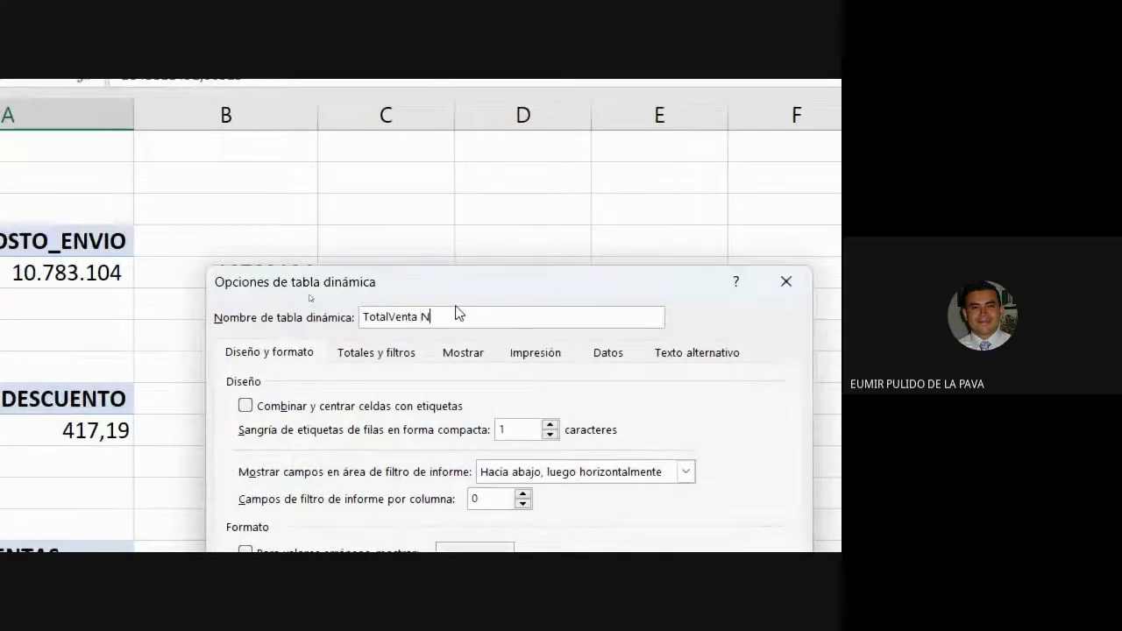
{"action": "type", "text": "CULAR"}
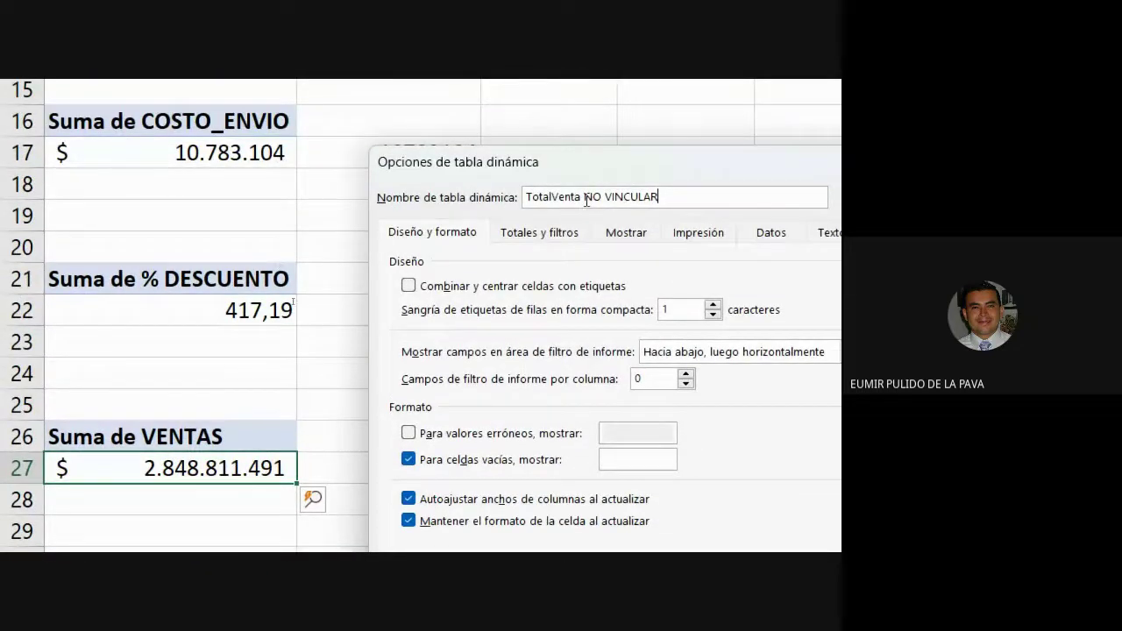
{"action": "left_click_drag", "start_coordinate": [584, 200], "coordinate": [667, 200]}
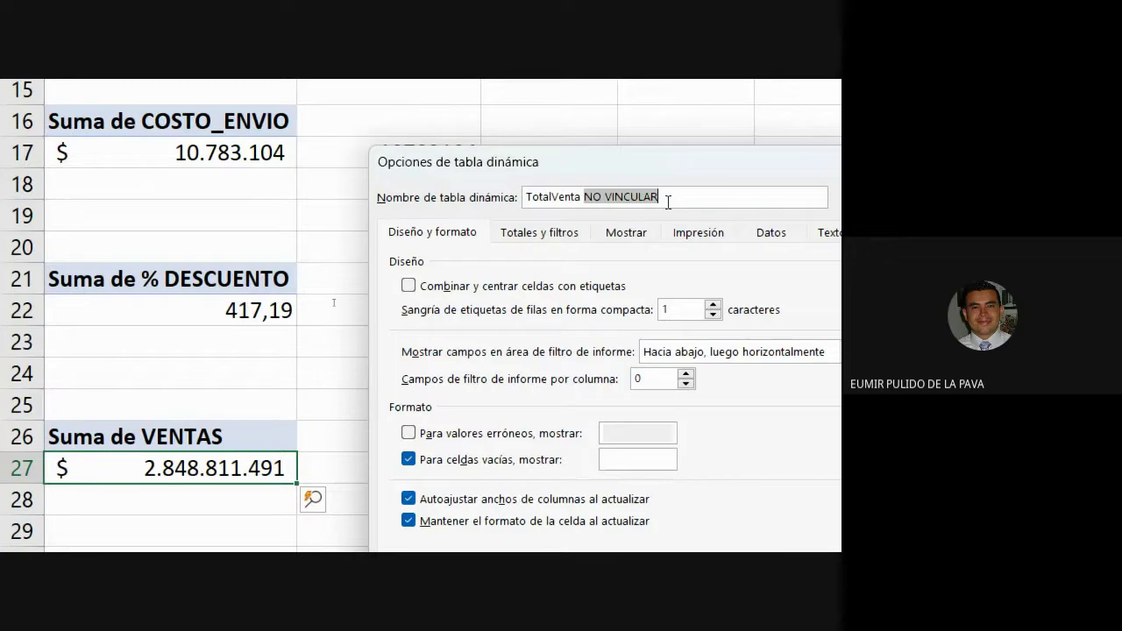
{"action": "left_click_drag", "start_coordinate": [742, 171], "coordinate": [736, 122]}
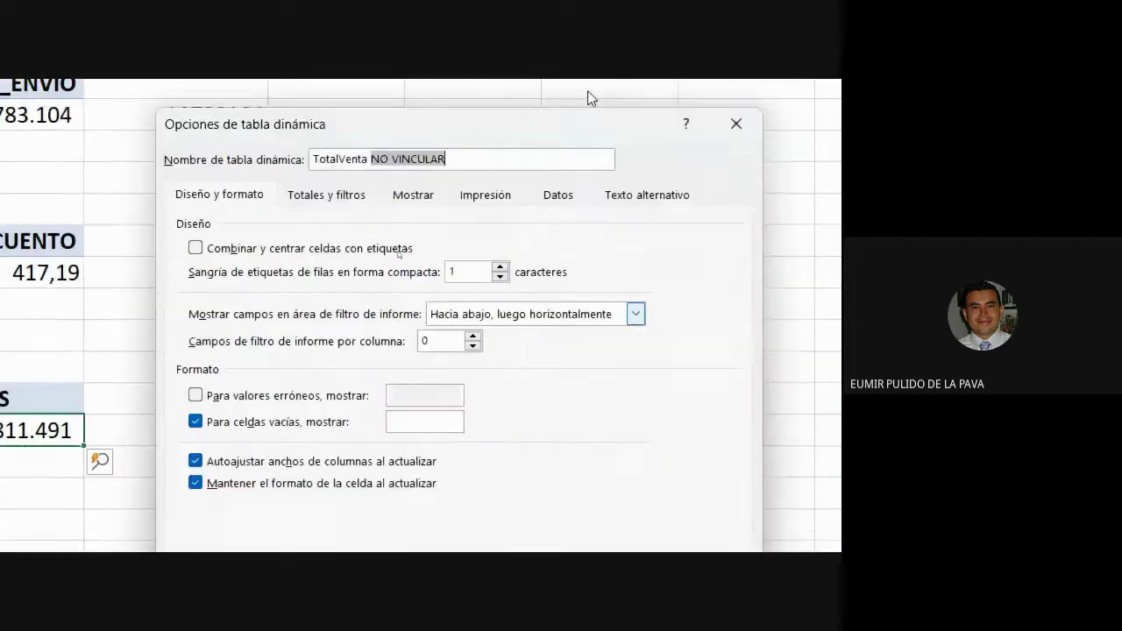
{"action": "left_click", "coordinate": [574, 396]}
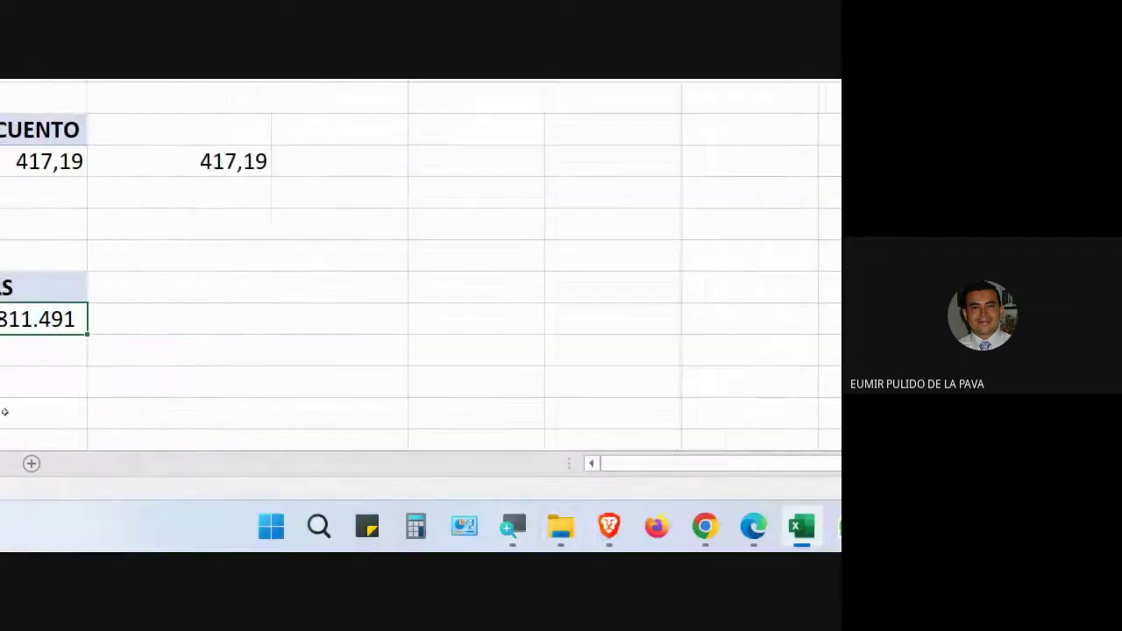
{"action": "scroll", "coordinate": [93, 152], "scroll_direction": "up", "scroll_amount": 6}
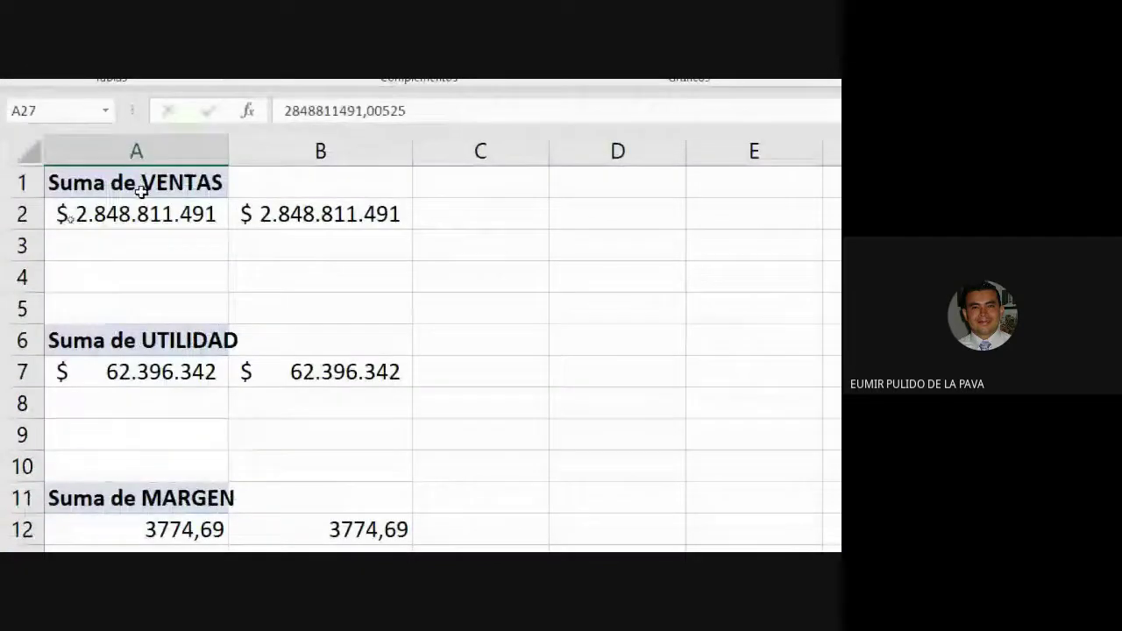
{"action": "left_click_drag", "start_coordinate": [141, 186], "coordinate": [136, 219]}
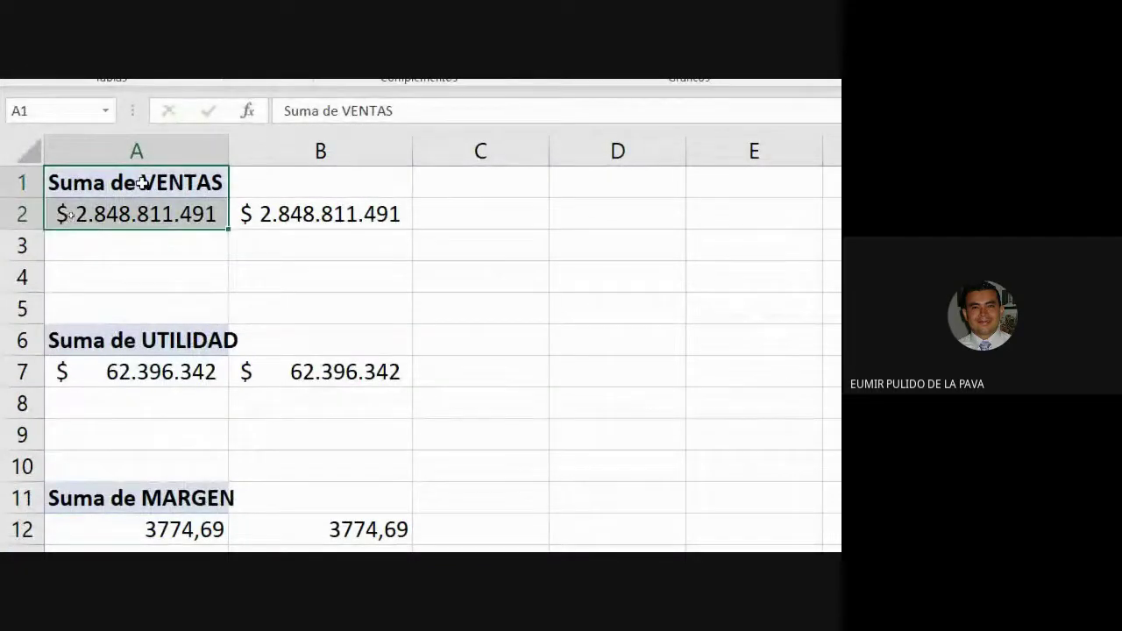
{"action": "left_click_drag", "start_coordinate": [146, 180], "coordinate": [146, 214]}
{"action": "right_click", "coordinate": [146, 214]}
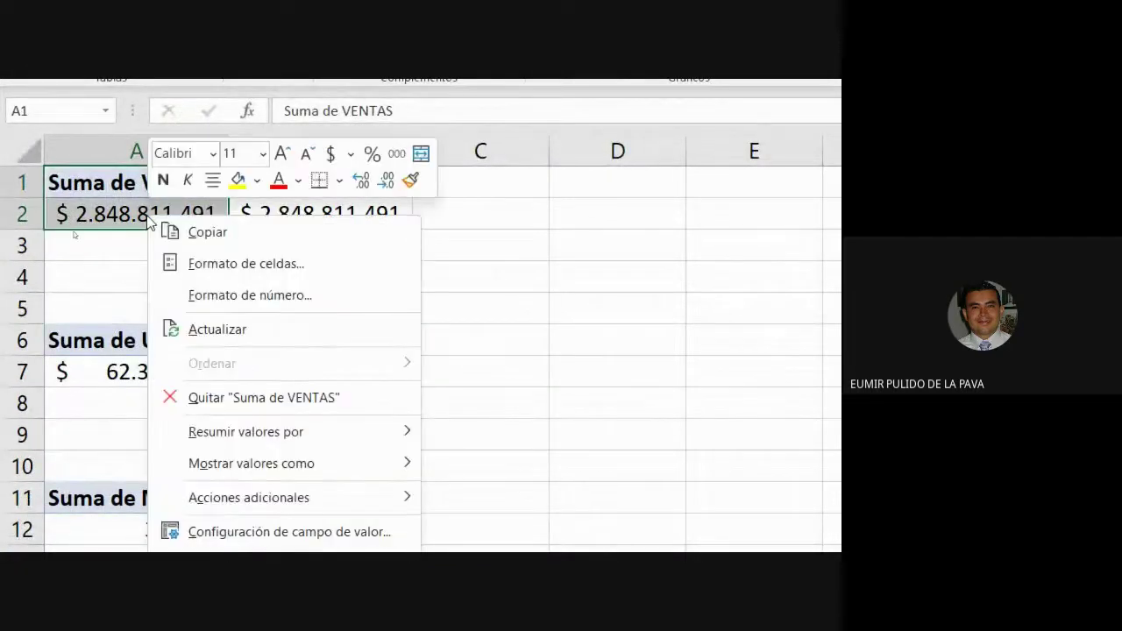
{"action": "left_click", "coordinate": [213, 232]}
{"action": "scroll", "coordinate": [231, 353], "scroll_direction": "down", "scroll_amount": 5}
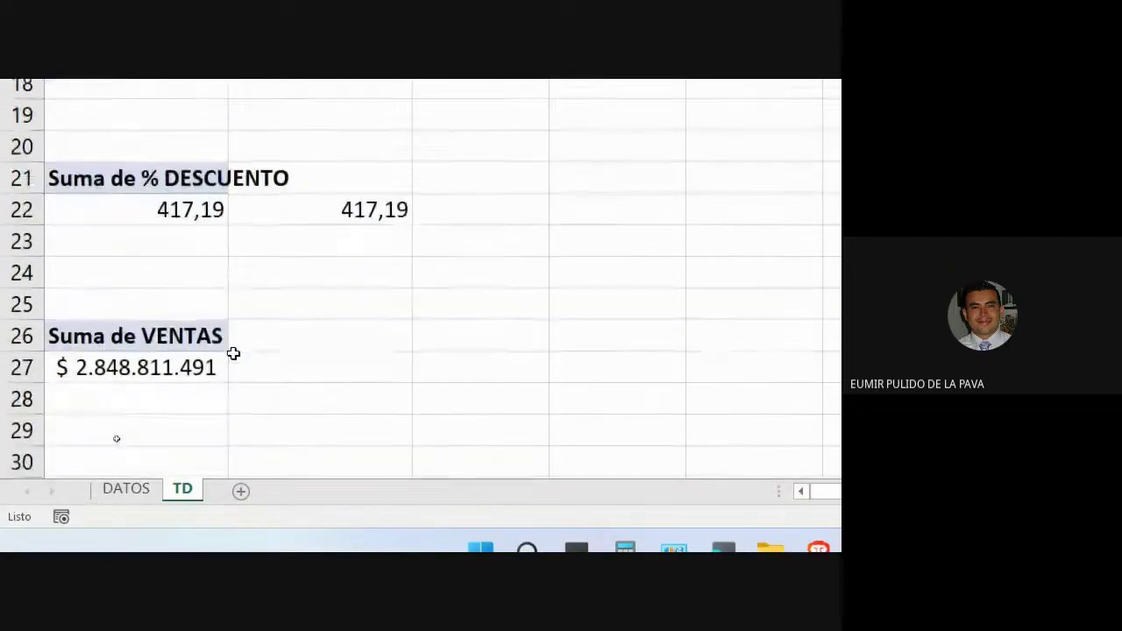
{"action": "left_click", "coordinate": [82, 222]}
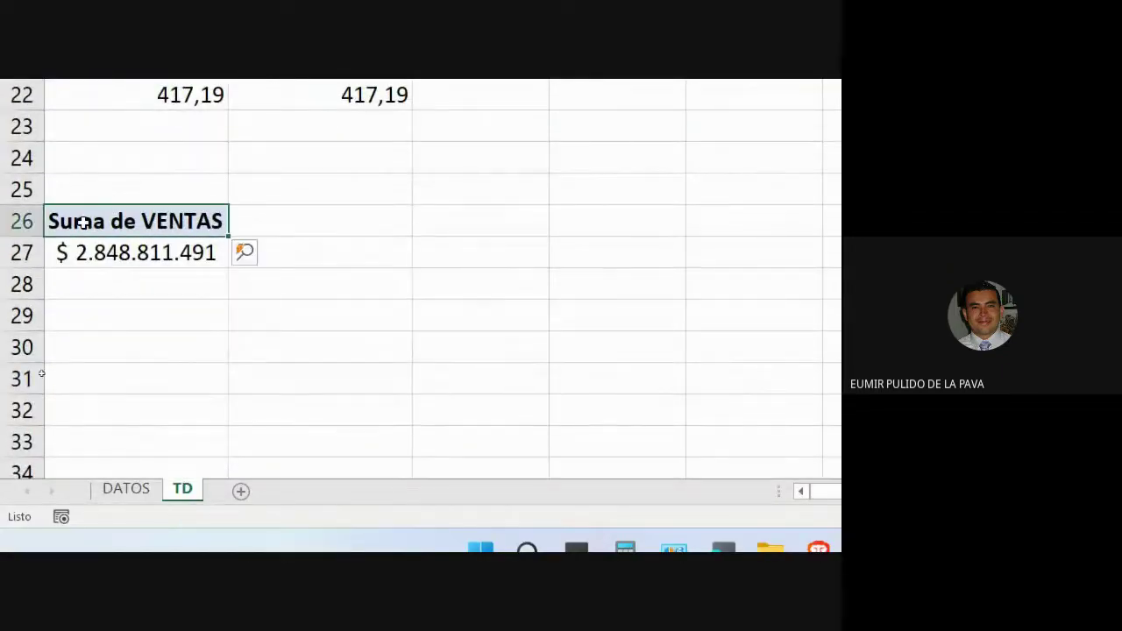
{"action": "right_click", "coordinate": [82, 223]}
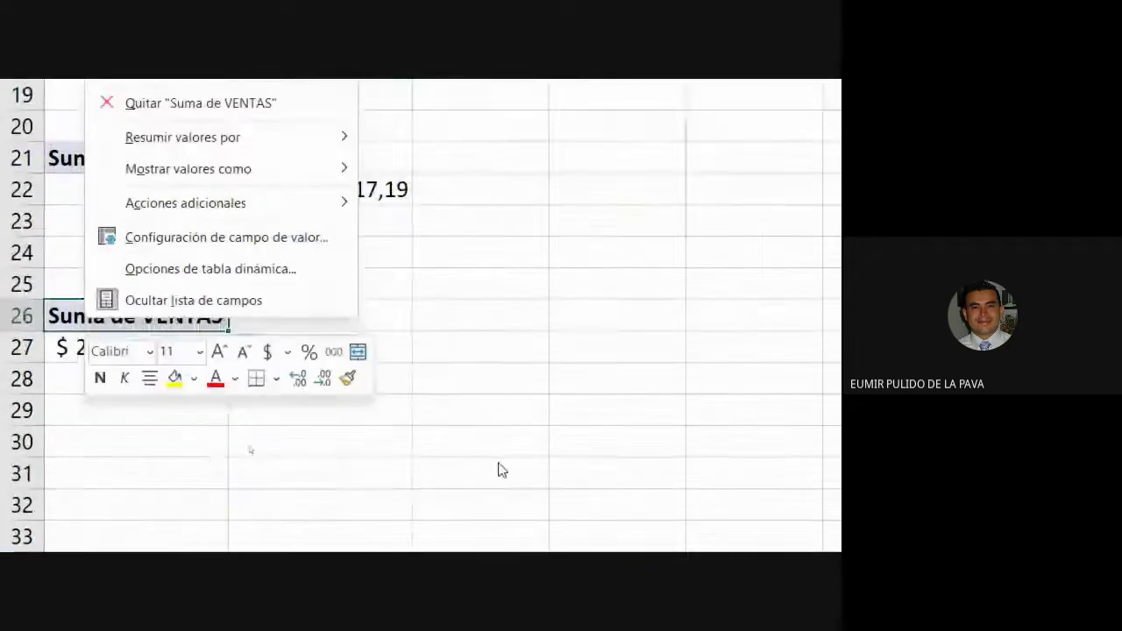
{"action": "key", "text": "Escape"}
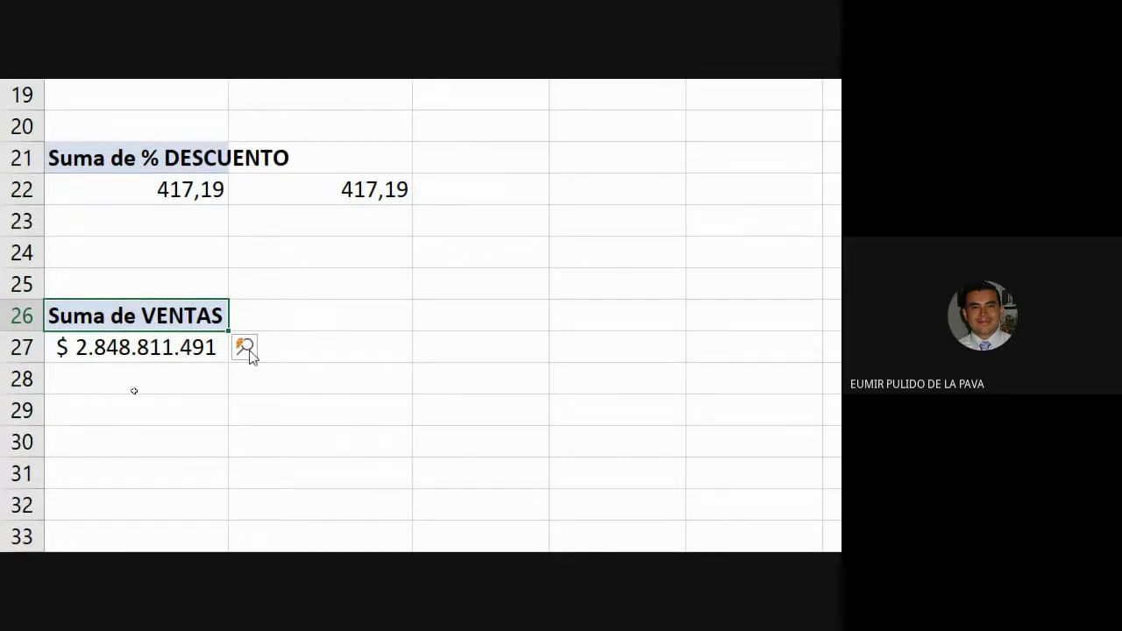
{"action": "left_click", "coordinate": [331, 323]}
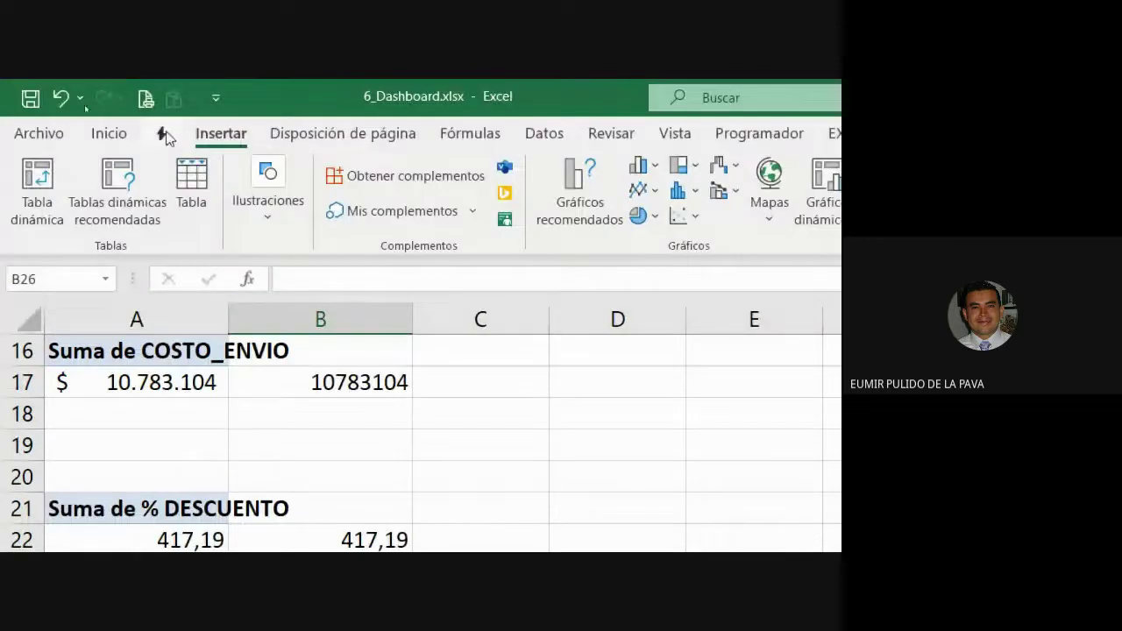
{"action": "left_click", "coordinate": [36, 127]}
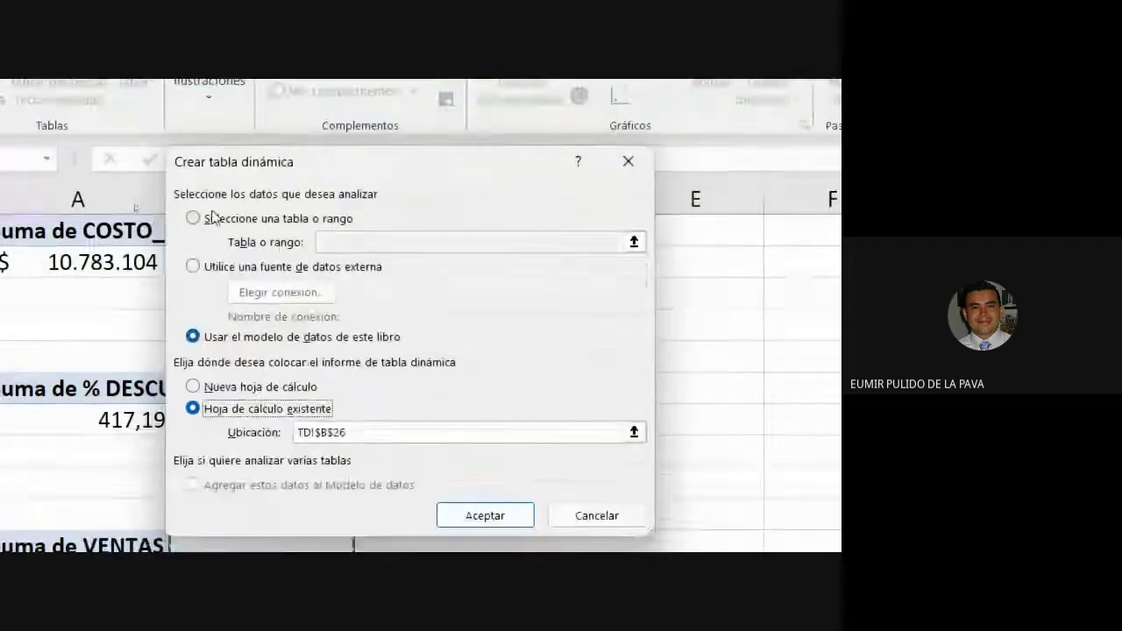
{"action": "left_click", "coordinate": [218, 225]}
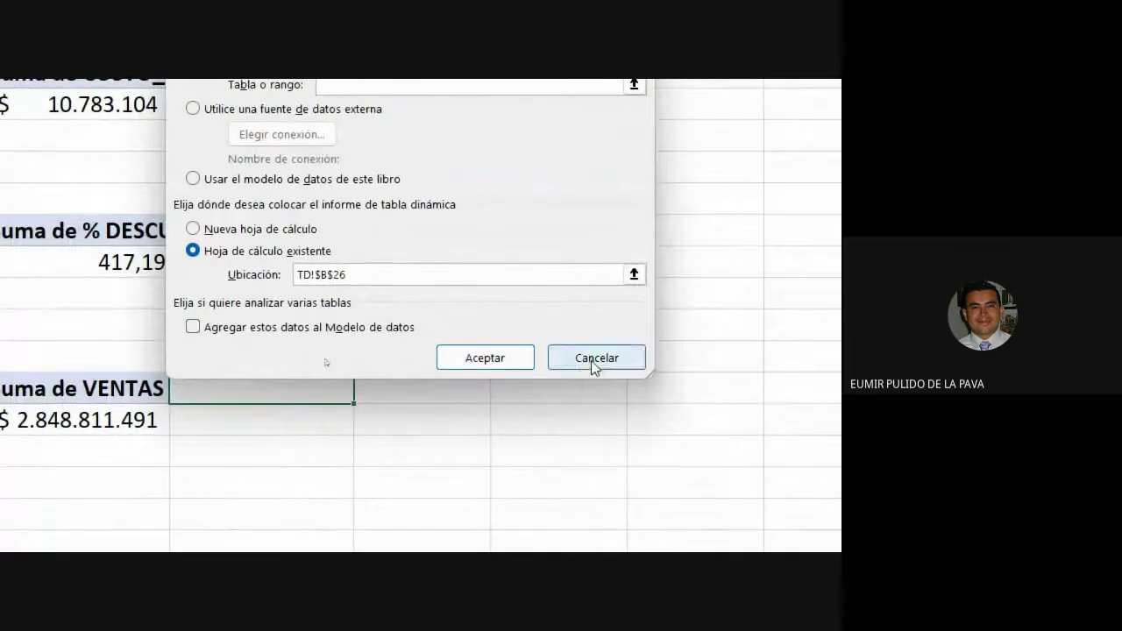
{"action": "left_click", "coordinate": [592, 359]}
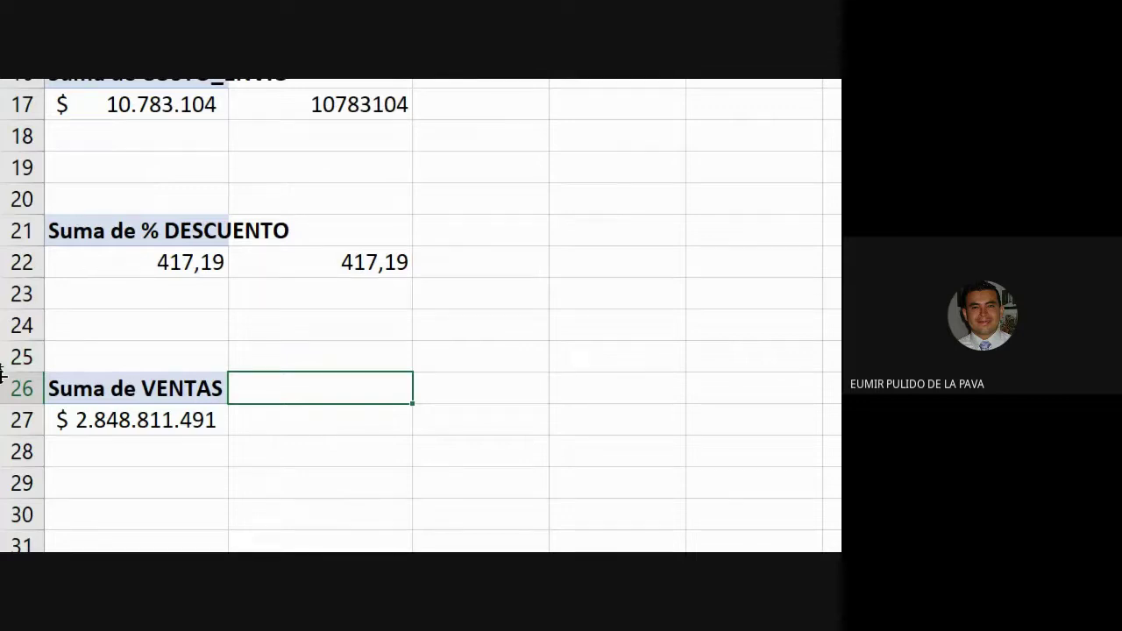
Step: Link cell B27 to the unlinked sales pivot total in A27 and show it without decimals
{"action": "left_click", "coordinate": [318, 426]}
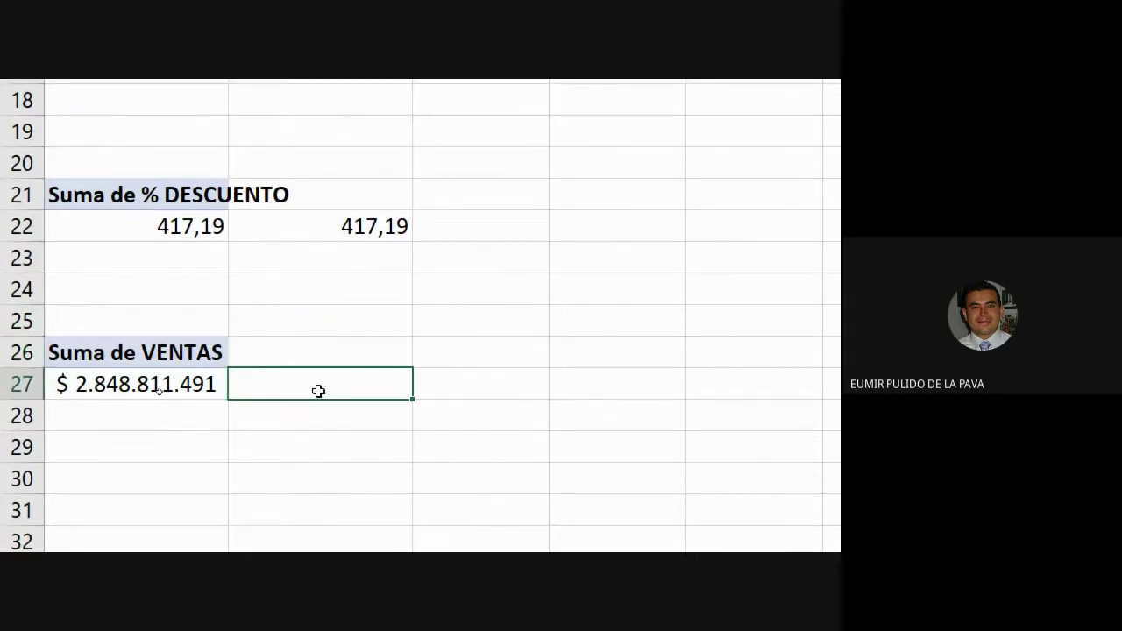
{"action": "type", "text": "="}
{"action": "left_click", "coordinate": [162, 384]}
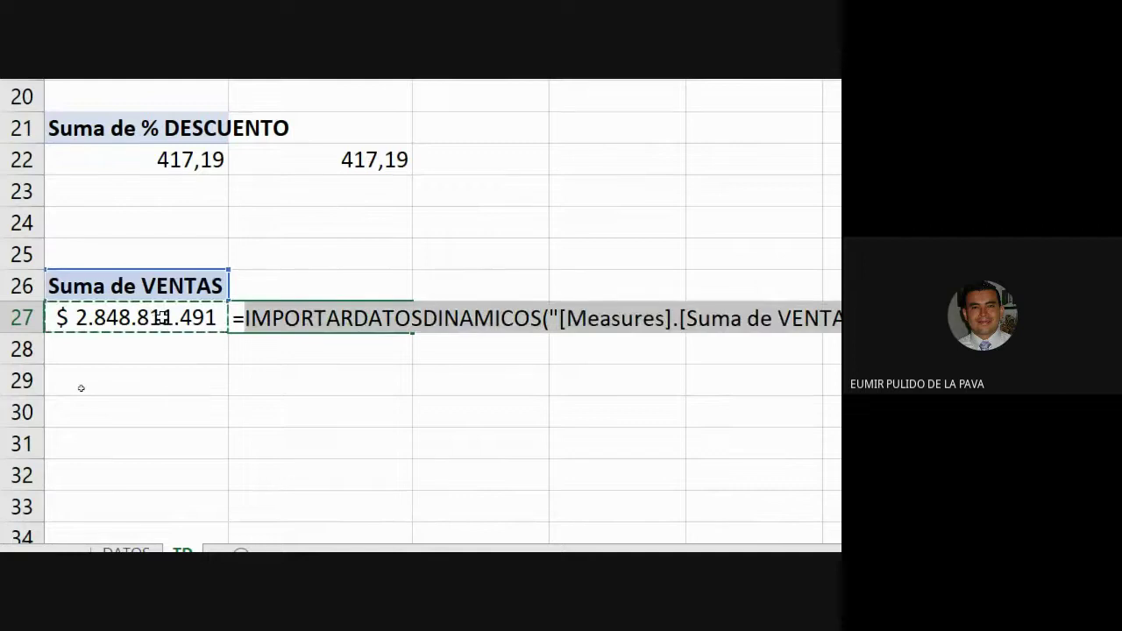
{"action": "key", "text": "Return"}
{"action": "left_click", "coordinate": [301, 314]}
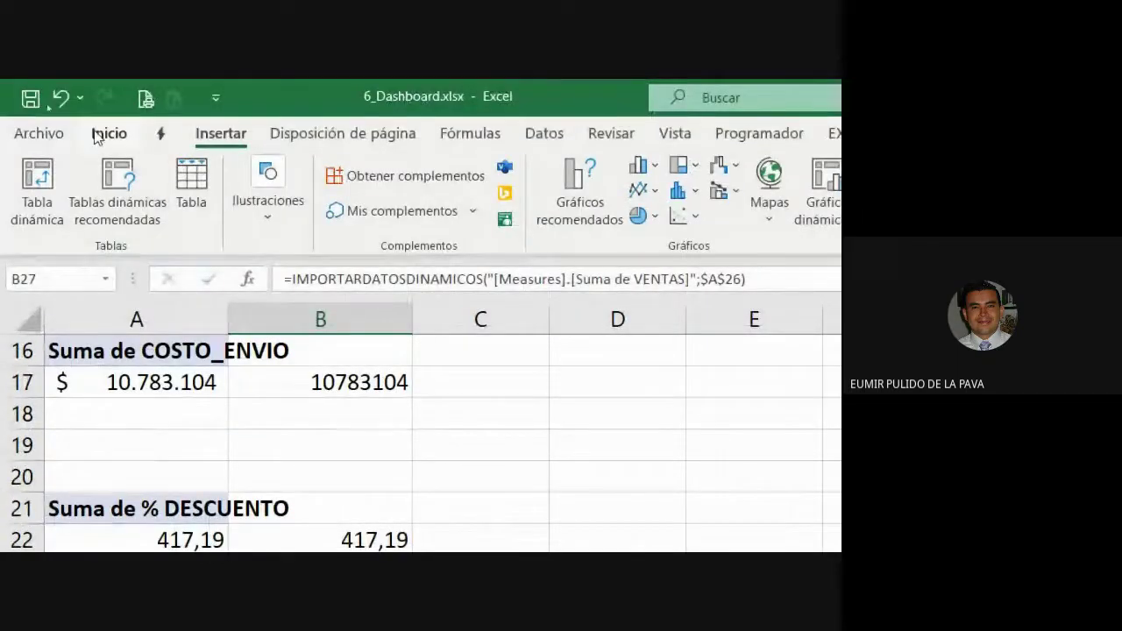
{"action": "left_click", "coordinate": [107, 133]}
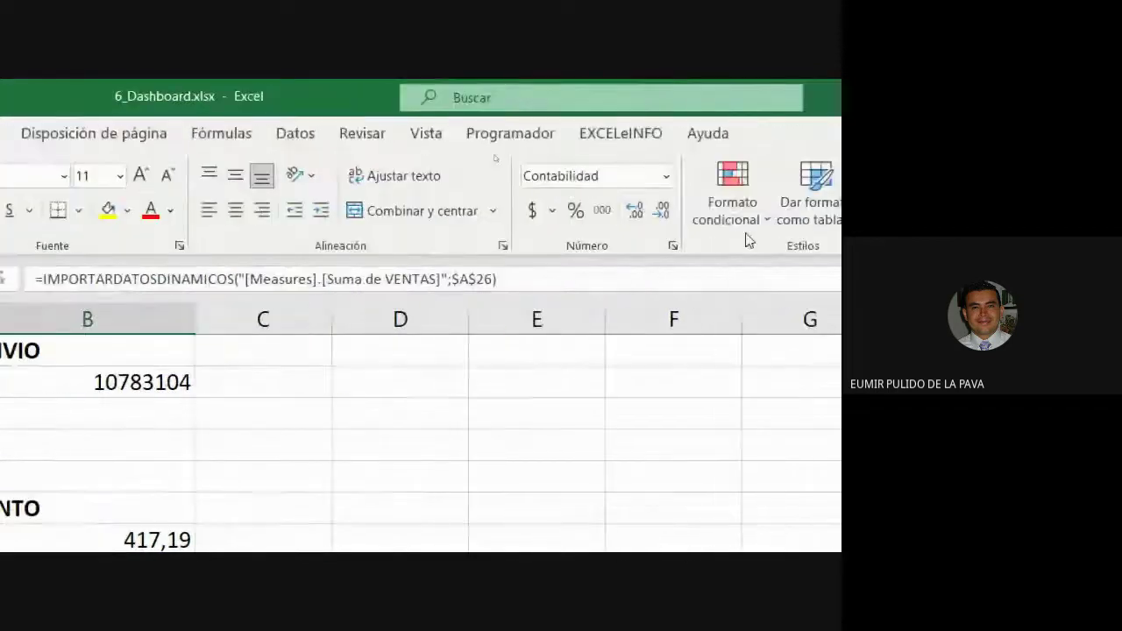
{"action": "left_click", "coordinate": [662, 211]}
Step: Enter the heading % VENTA in cell C26, beside the unlinked sales total
{"action": "left_click", "coordinate": [493, 337]}
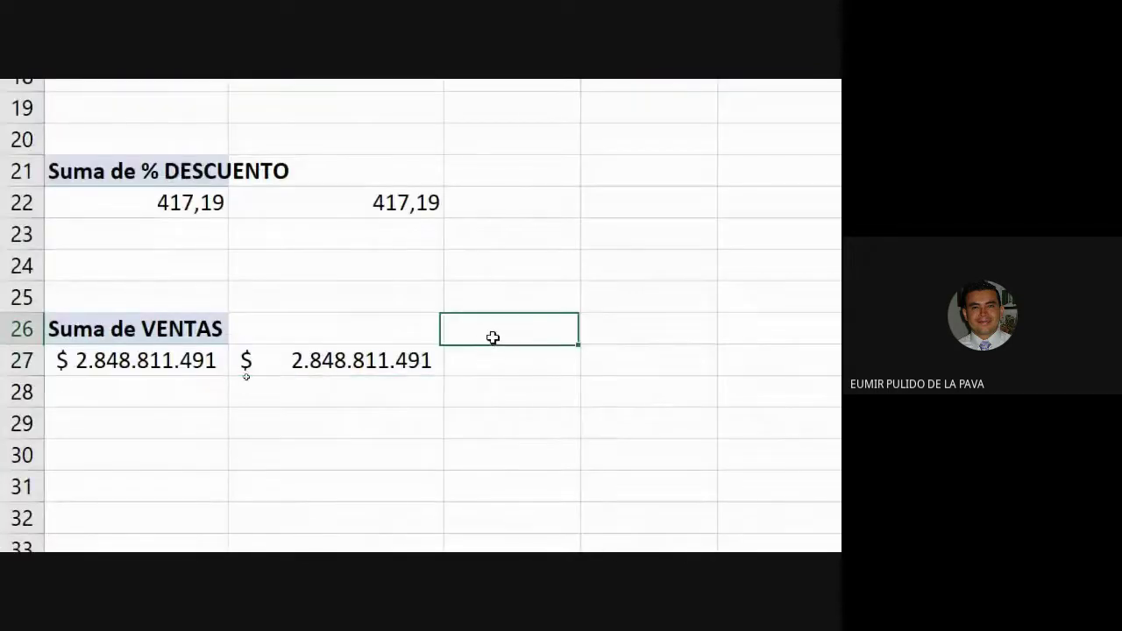
{"action": "type", "text": "%"}
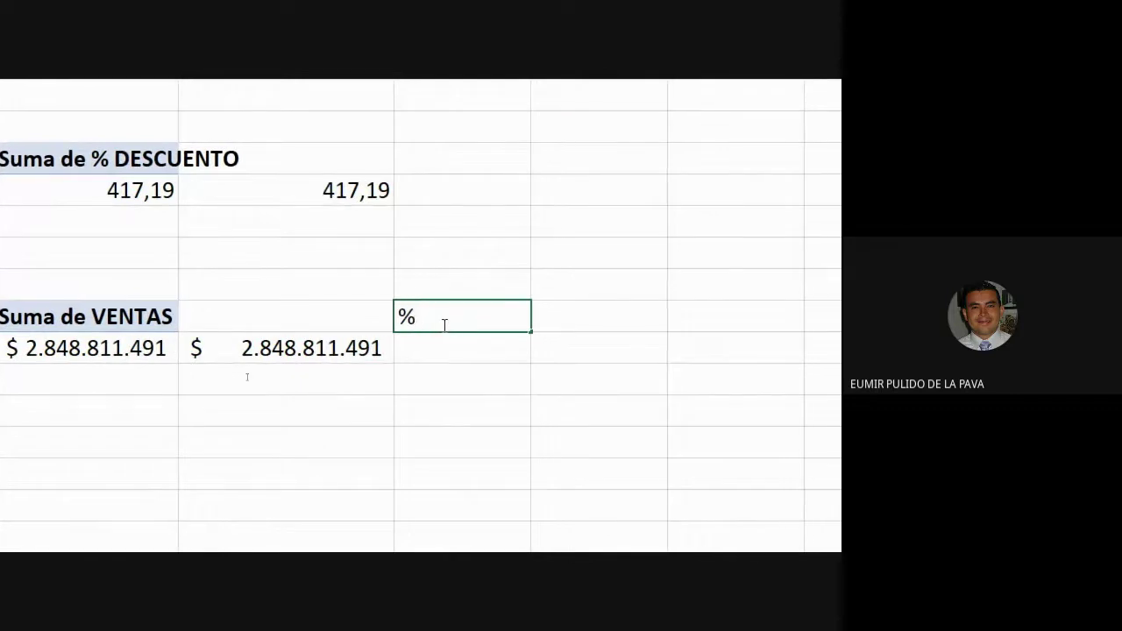
{"action": "type", "text": " VENTA"}
{"action": "key", "text": "Return"}
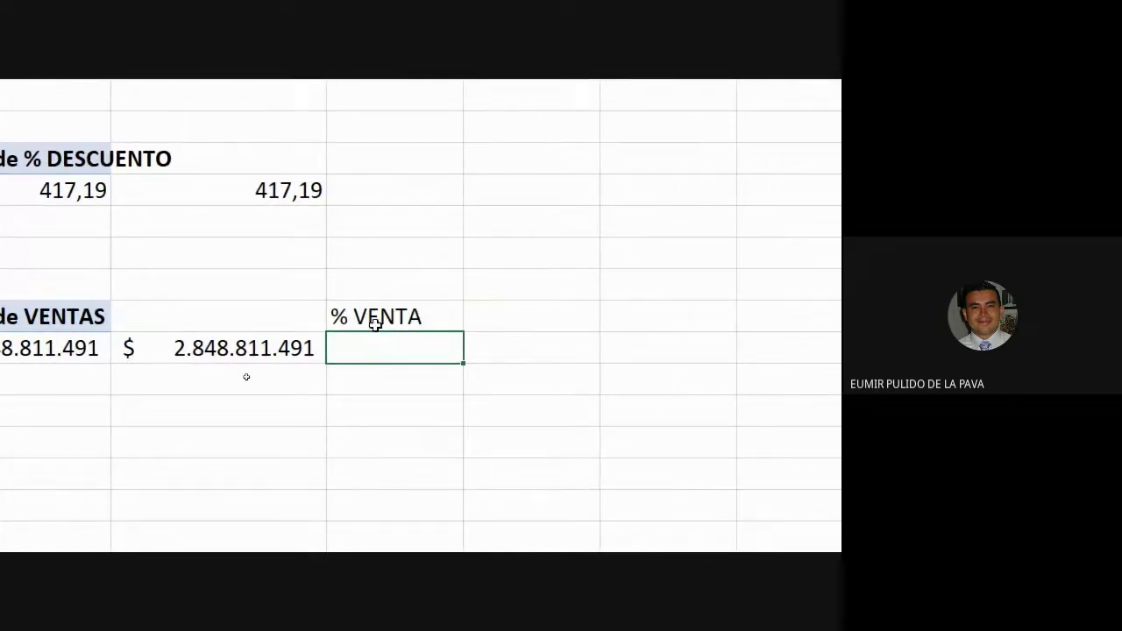
Step: Calculate the sales share in C27 with the formula =B2/B27 and format it as a percentage
{"action": "type", "text": "="}
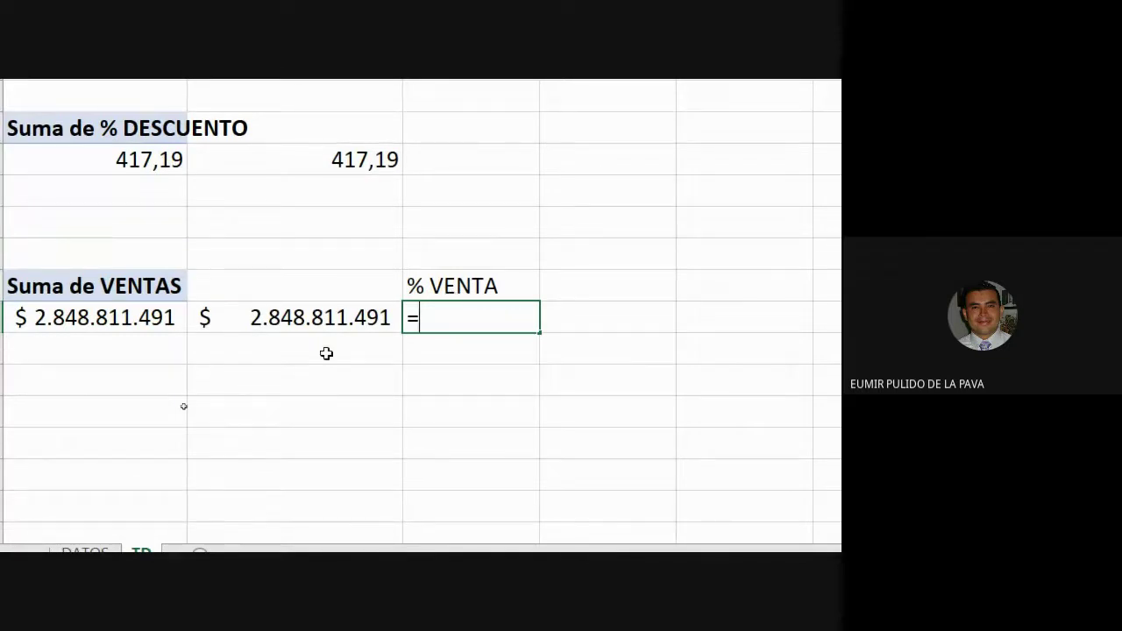
{"action": "scroll", "coordinate": [161, 243], "scroll_direction": "up", "scroll_amount": 6}
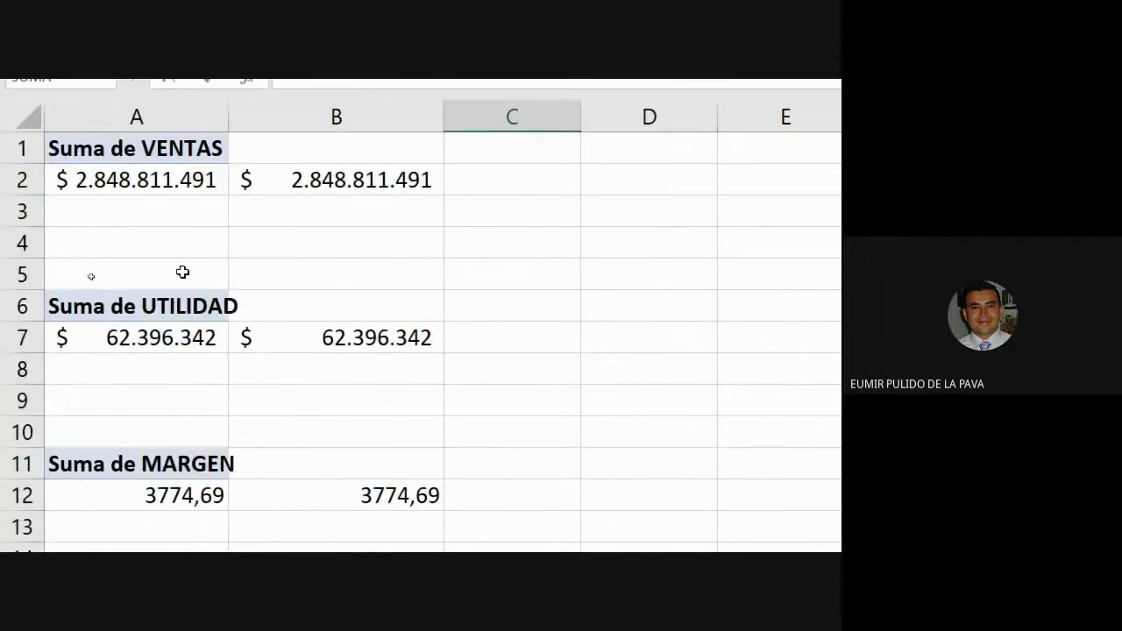
{"action": "left_click", "coordinate": [321, 180]}
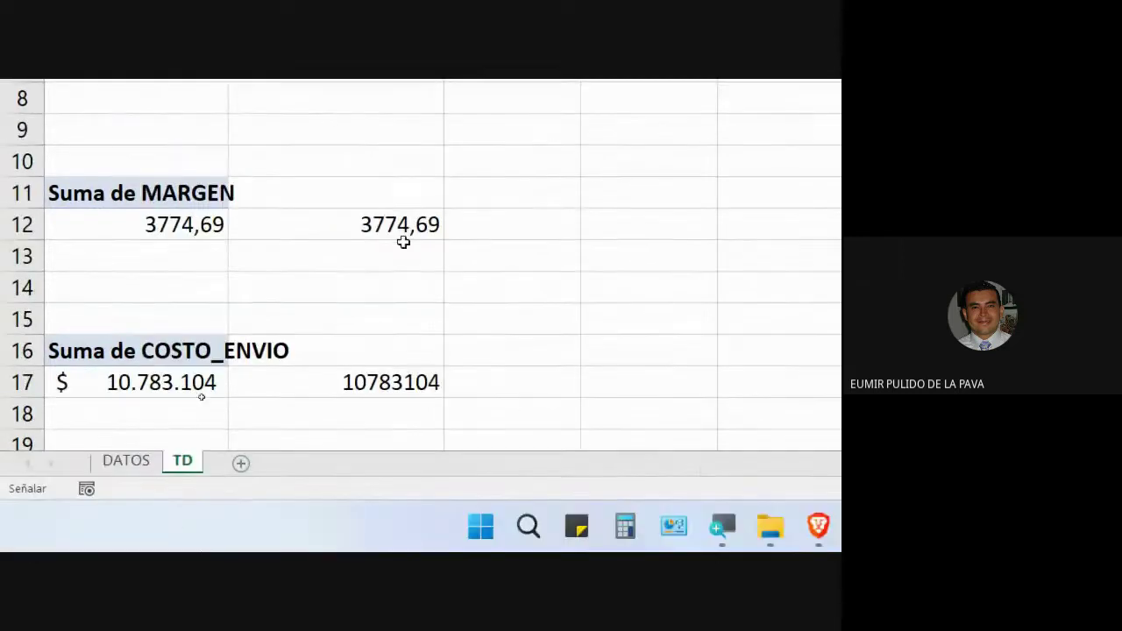
{"action": "scroll", "coordinate": [404, 242], "scroll_direction": "down", "scroll_amount": 4}
{"action": "type", "text": "/"}
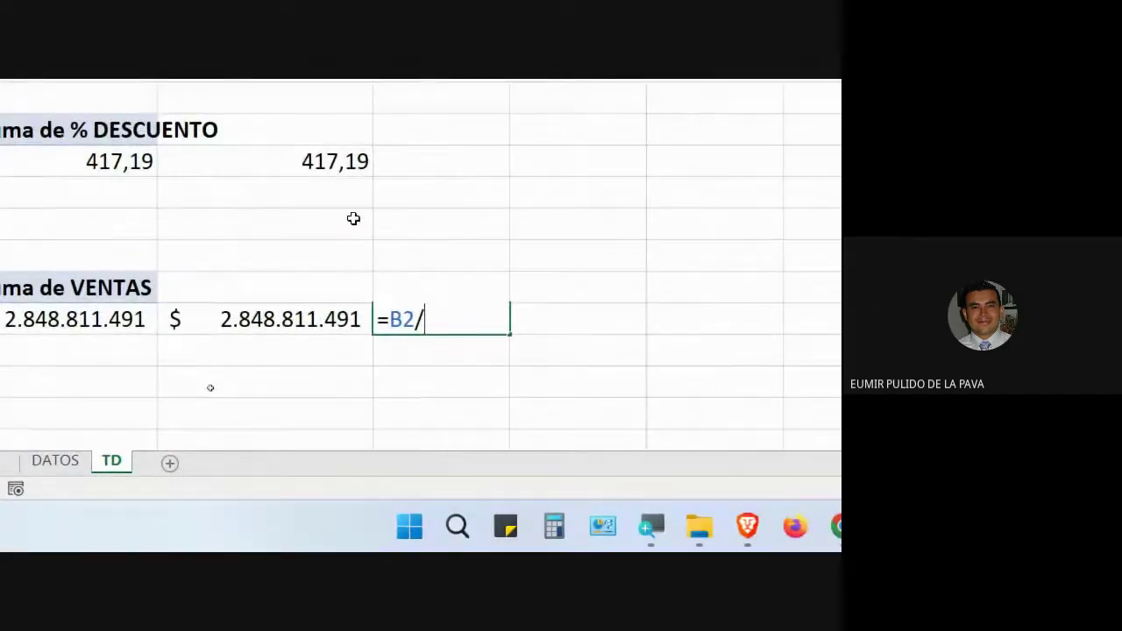
{"action": "left_click", "coordinate": [291, 321]}
{"action": "key", "text": "Return"}
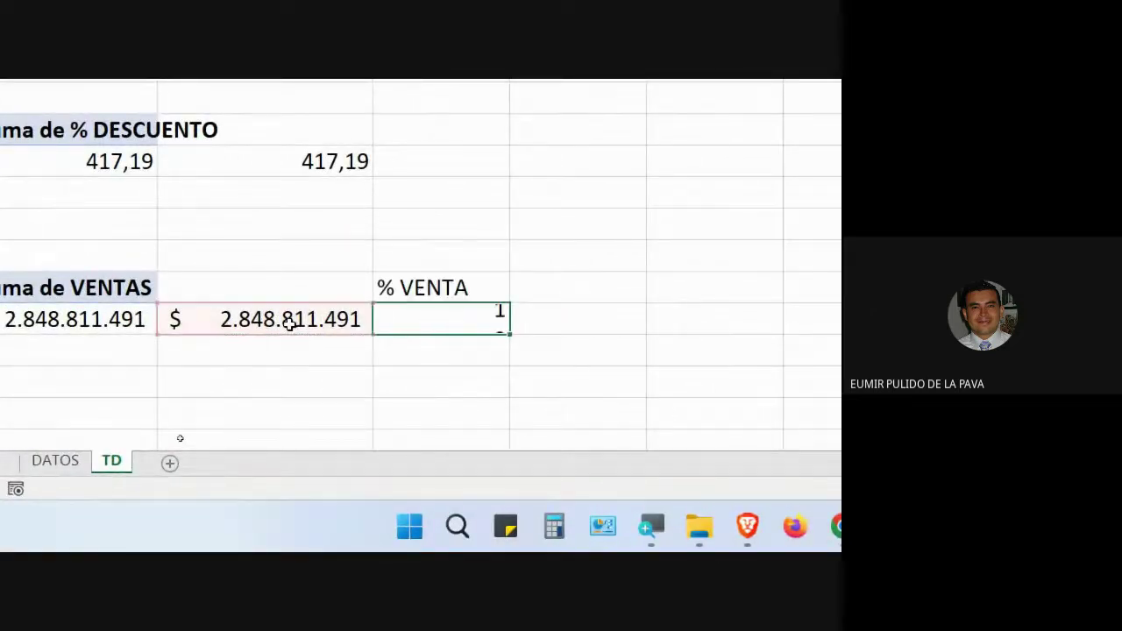
{"action": "left_click", "coordinate": [466, 312]}
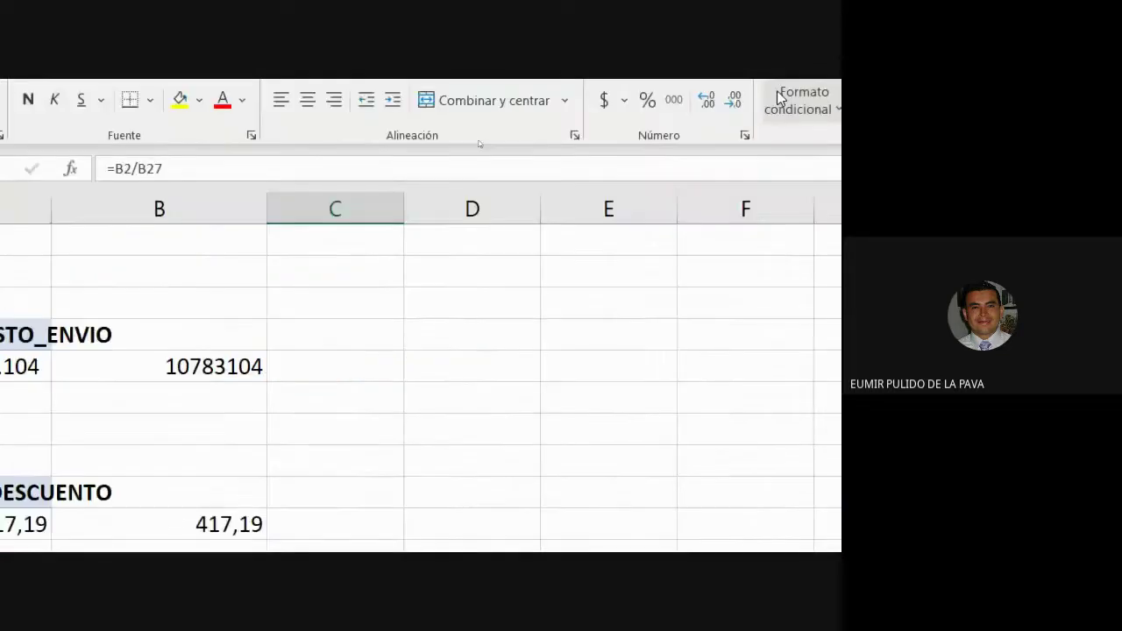
{"action": "left_click", "coordinate": [647, 102]}
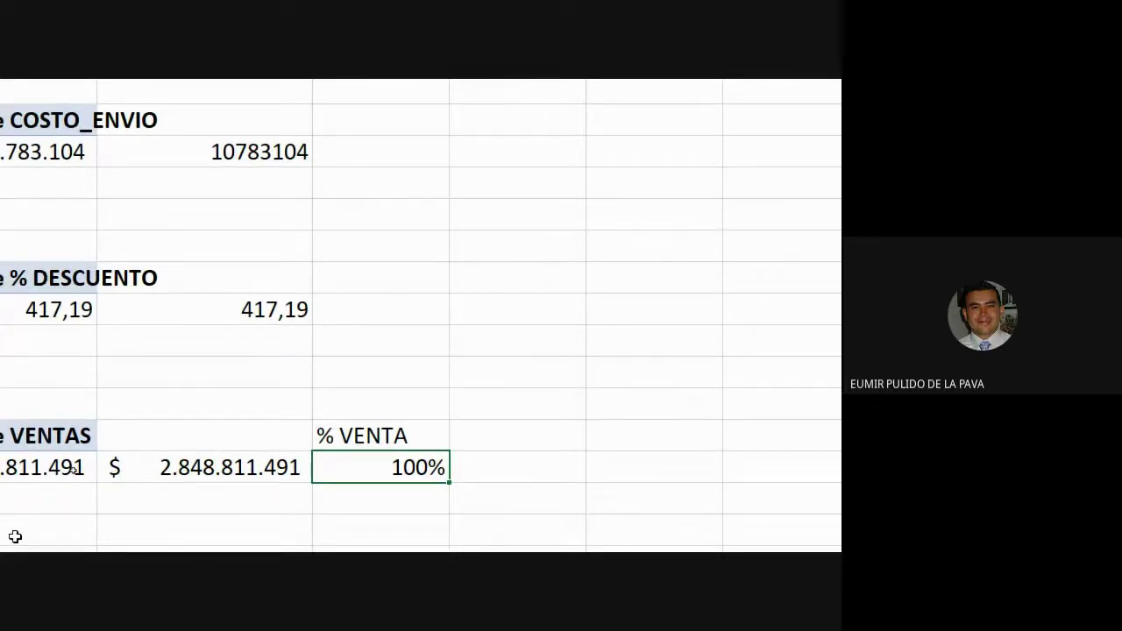
Step: Insert a slicer on the REGION field for the Suma de VENTAS pivot table at A1
{"action": "scroll", "coordinate": [245, 213], "scroll_direction": "up", "scroll_amount": 4}
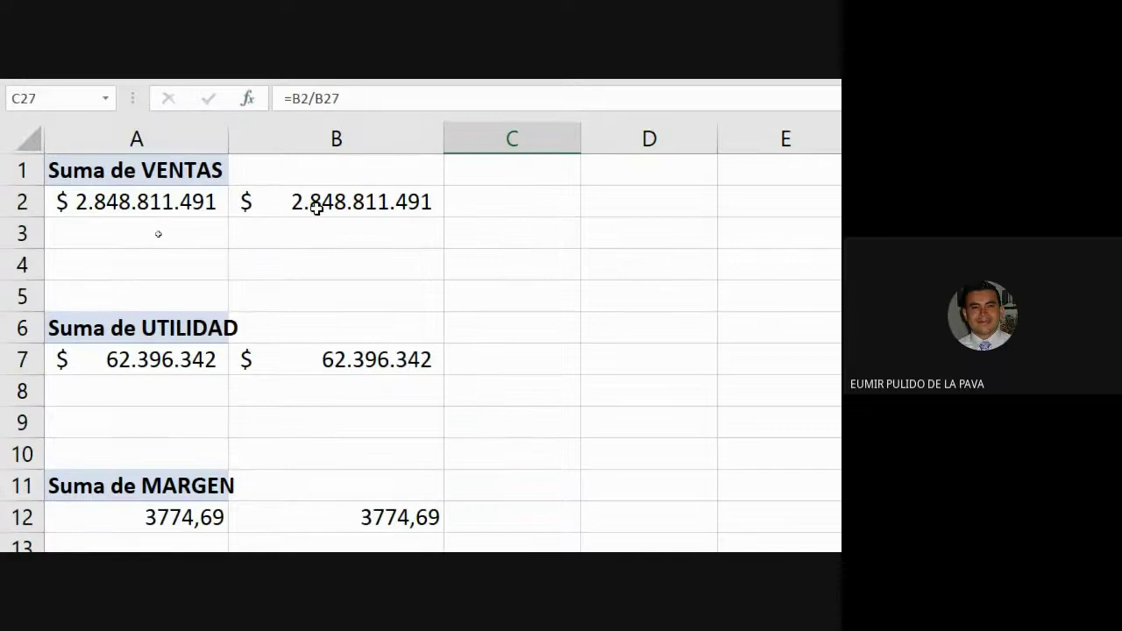
{"action": "left_click", "coordinate": [317, 208]}
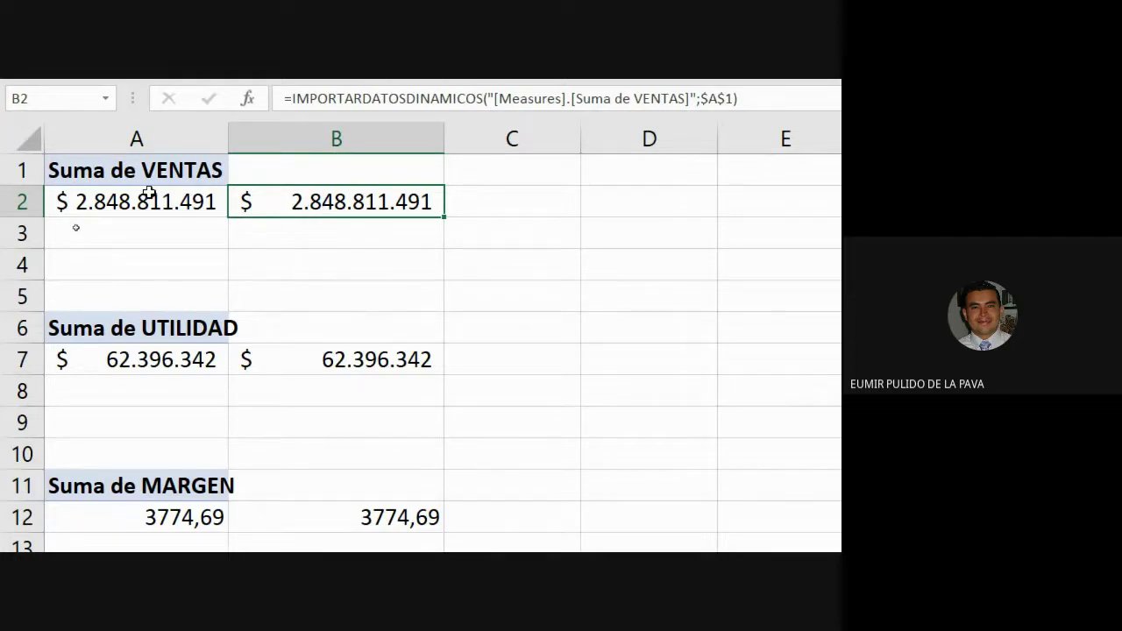
{"action": "right_click", "coordinate": [180, 200]}
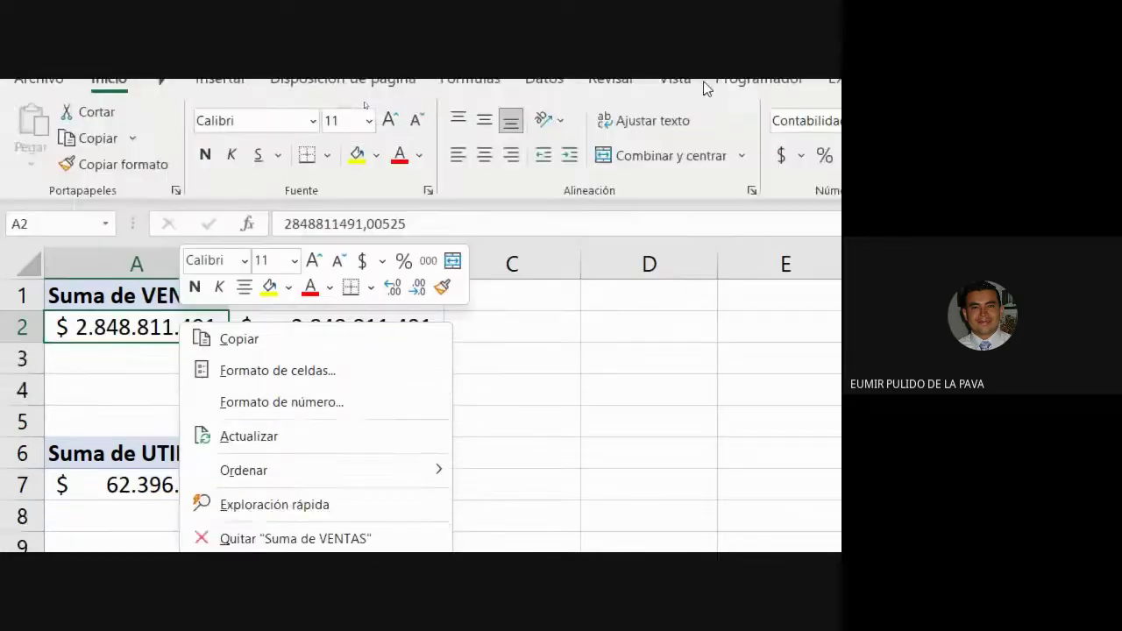
{"action": "left_click", "coordinate": [738, 132]}
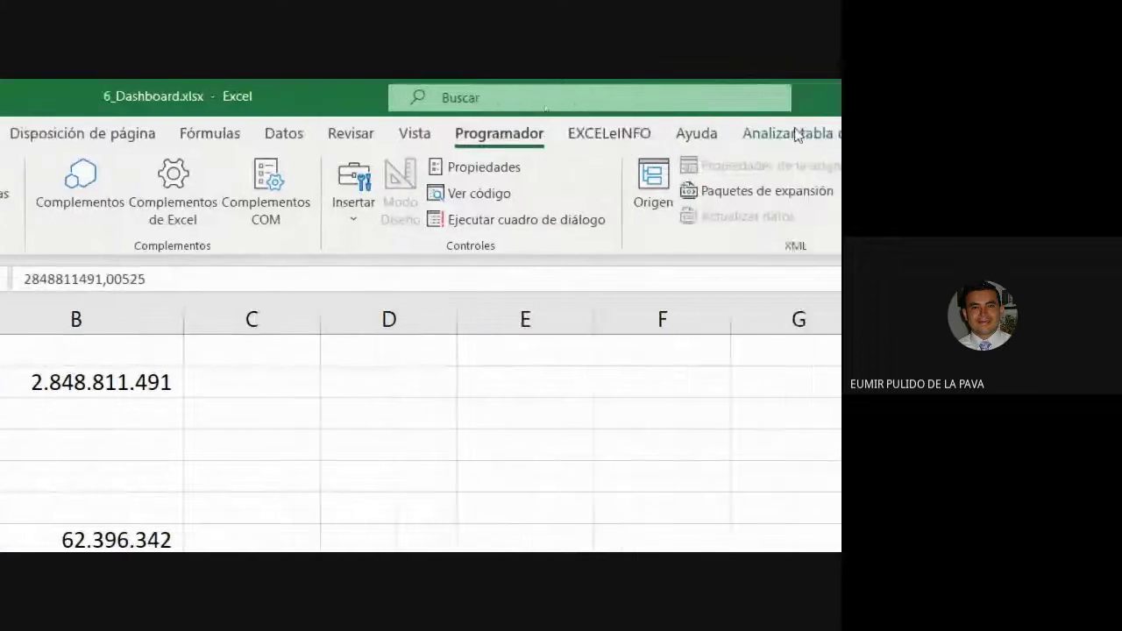
{"action": "left_click", "coordinate": [615, 133]}
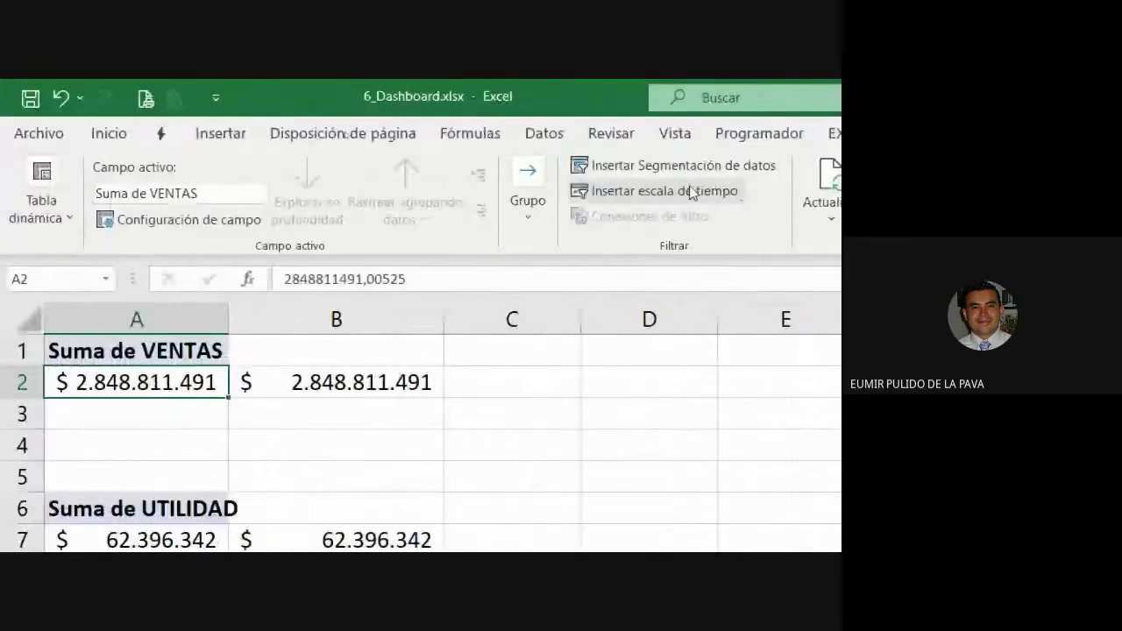
{"action": "left_click", "coordinate": [473, 165]}
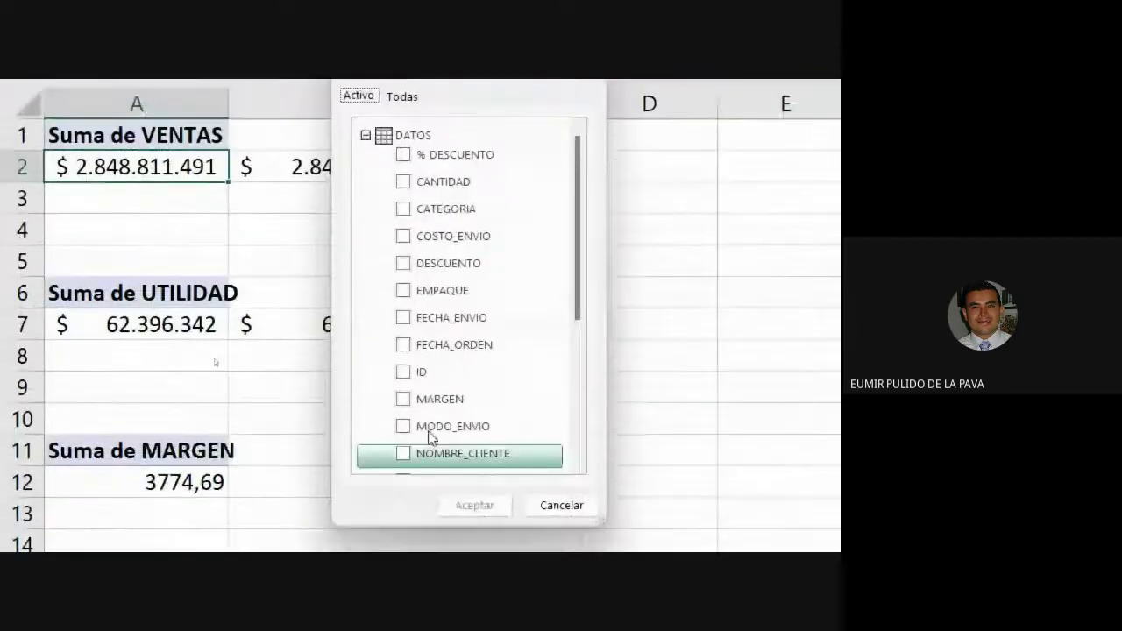
{"action": "scroll", "coordinate": [429, 438], "scroll_direction": "down", "scroll_amount": 4}
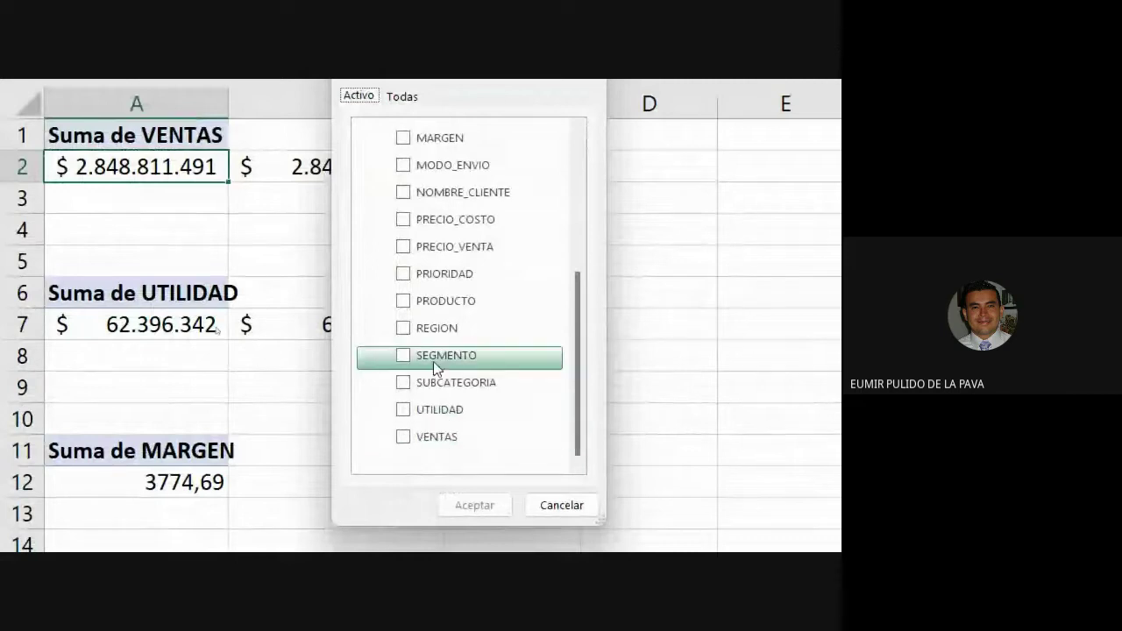
{"action": "left_click", "coordinate": [403, 328]}
{"action": "left_click", "coordinate": [465, 504]}
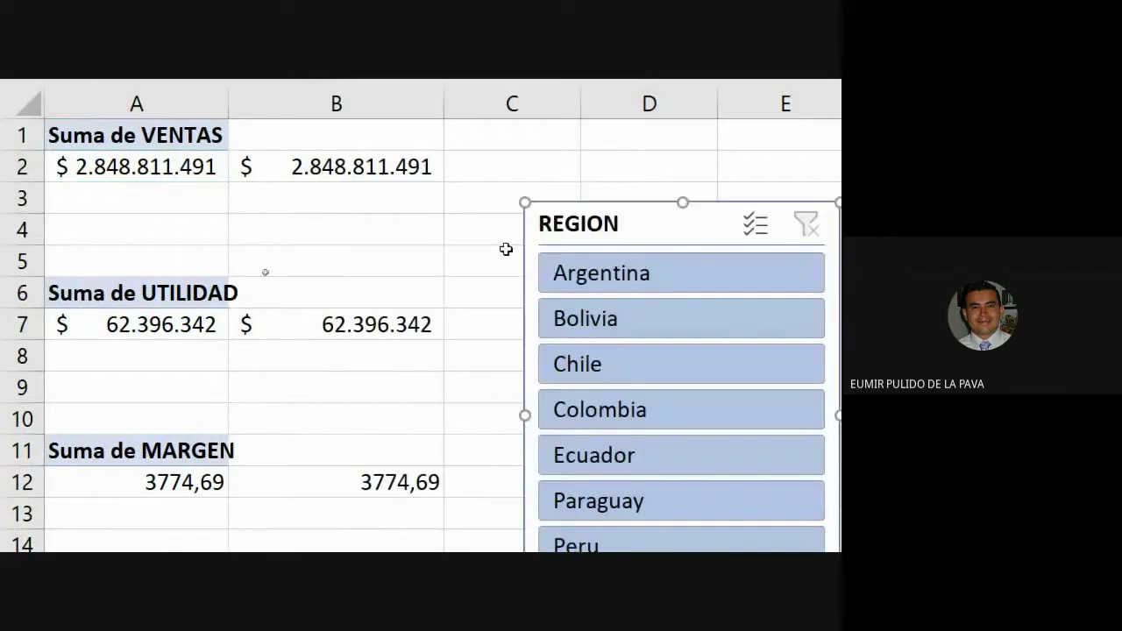
Step: Move the REGION slicer to the first rows over columns D and E and filter it to Colombia
{"action": "left_click_drag", "start_coordinate": [619, 213], "coordinate": [667, 138]}
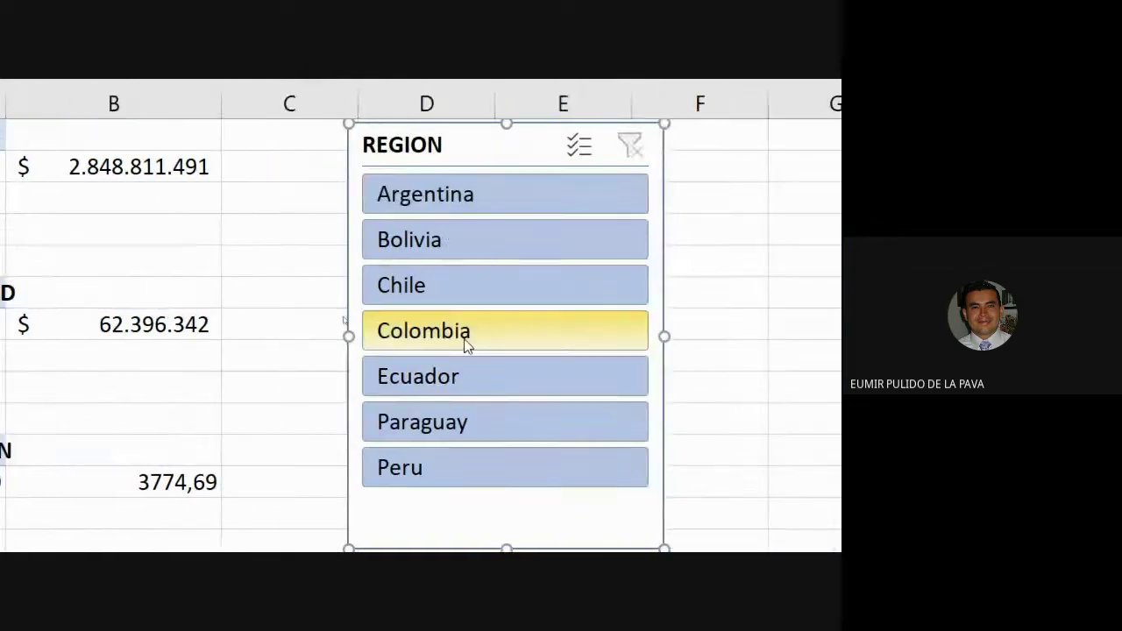
{"action": "left_click", "coordinate": [530, 331]}
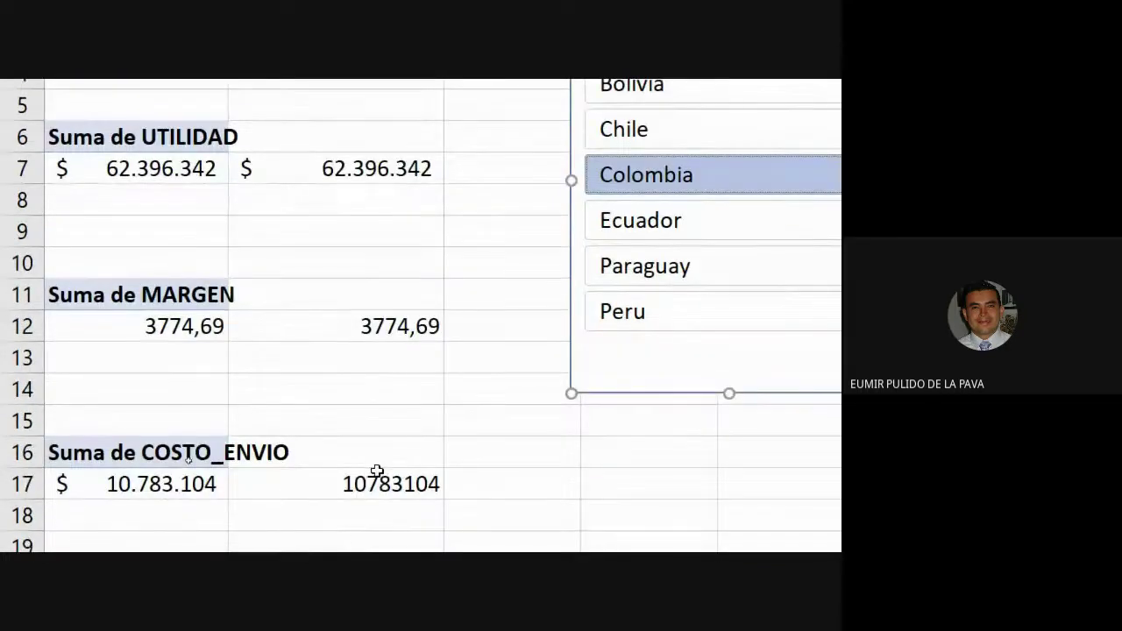
Step: Clear the Colombia filter and delete the REGION slicer from the TD sheet
{"action": "left_click", "coordinate": [461, 433]}
{"action": "scroll", "coordinate": [461, 433], "scroll_direction": "down", "scroll_amount": 4}
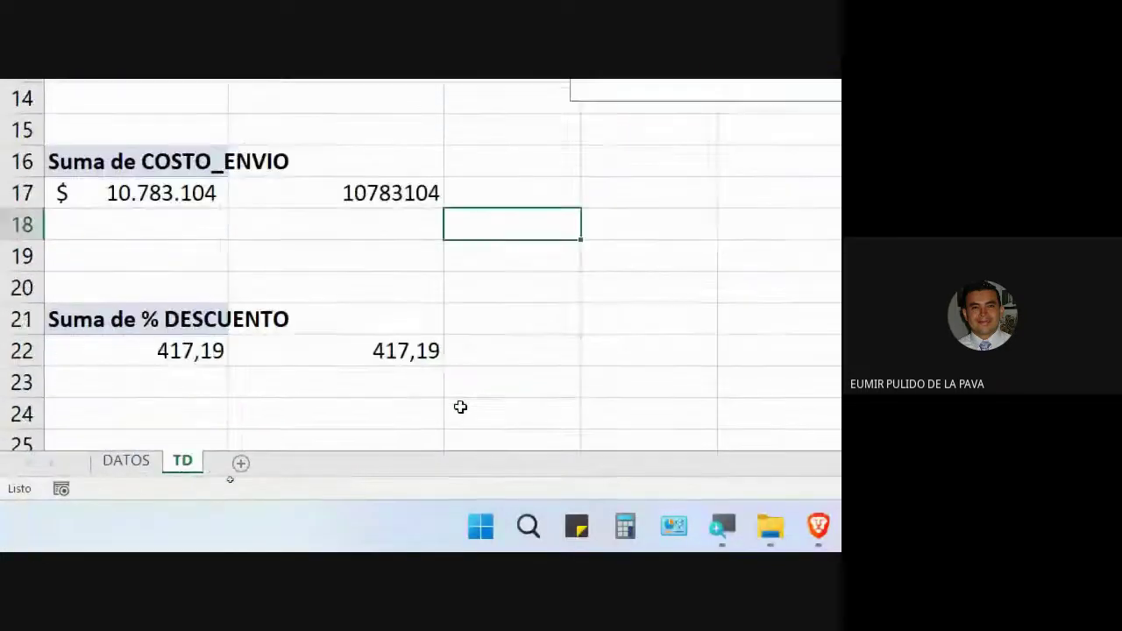
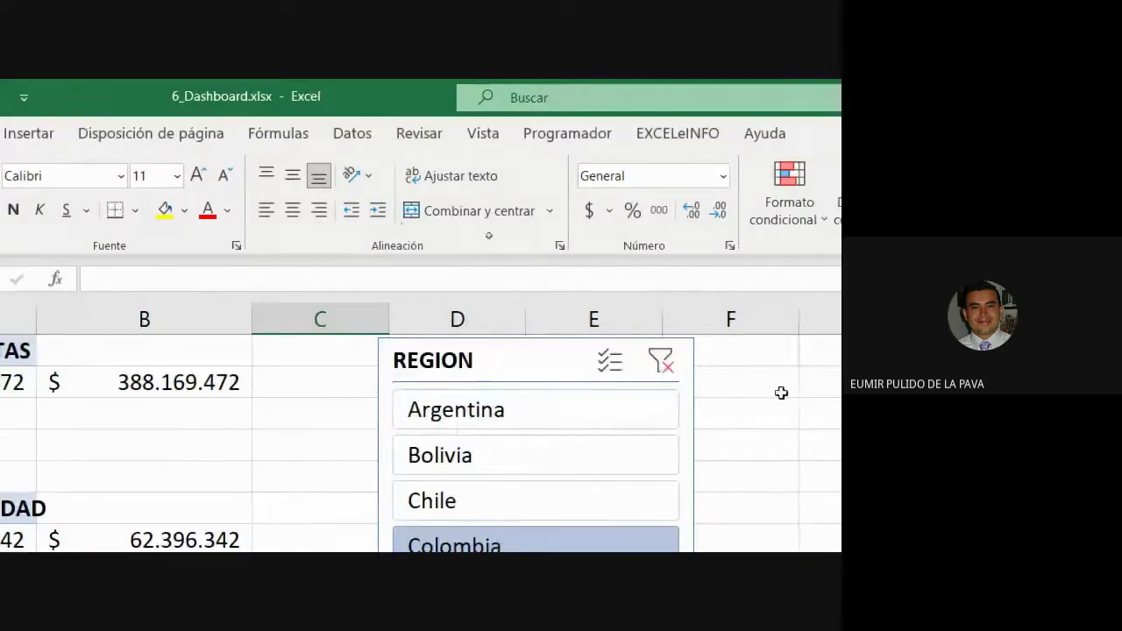
{"action": "left_click", "coordinate": [509, 369]}
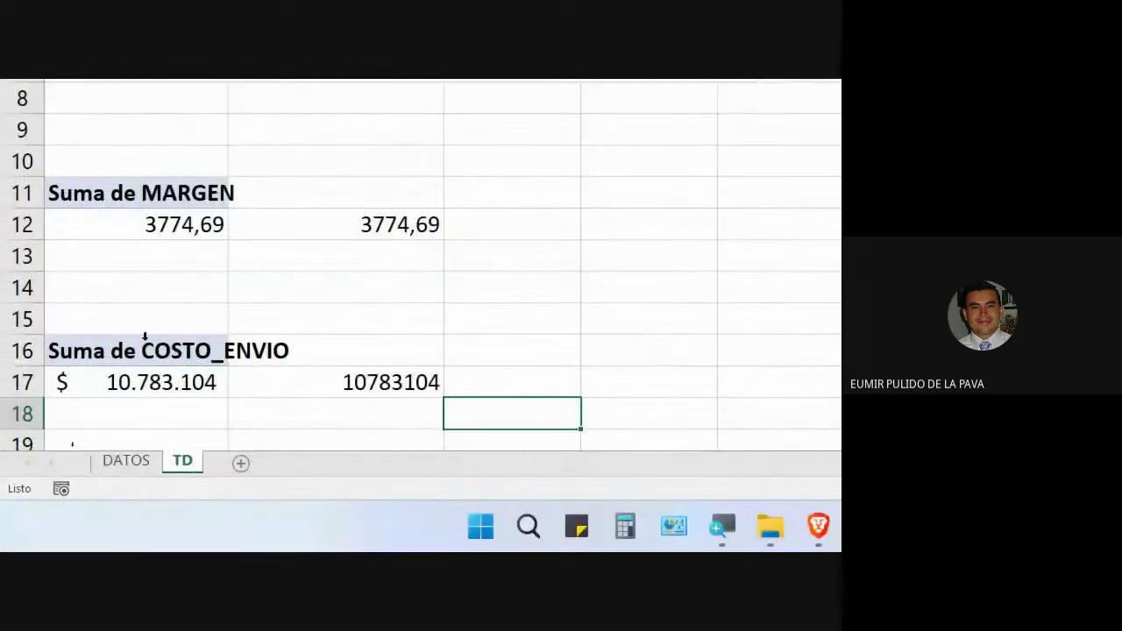
{"action": "scroll", "coordinate": [306, 399], "scroll_direction": "down", "scroll_amount": 2}
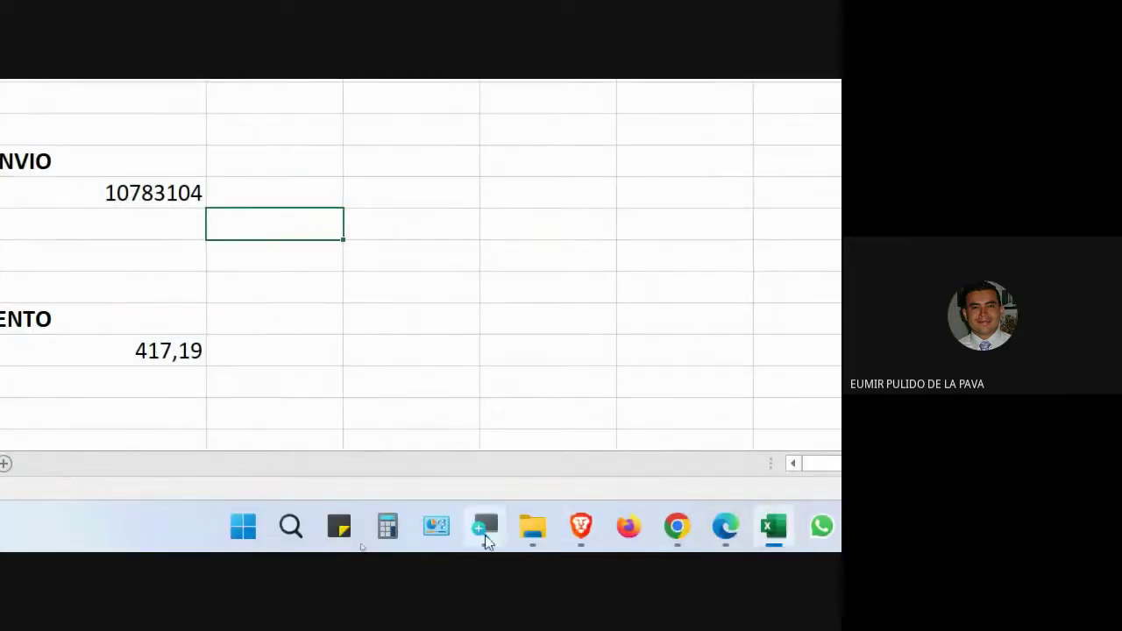
Step: Reset the Magnifier zoom to 100% and check the Google Meet call in Chrome before returning to the Excel workbook
{"action": "left_click", "coordinate": [484, 527]}
{"action": "left_click", "coordinate": [657, 491]}
{"action": "left_click", "coordinate": [666, 511]}
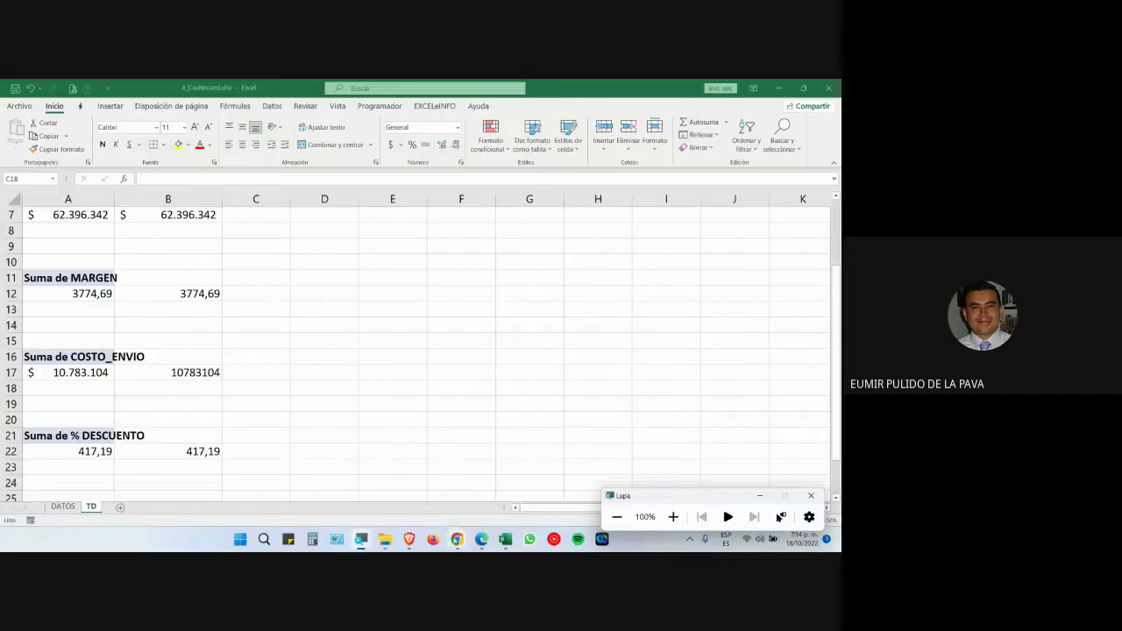
{"action": "mouse_move", "coordinate": [456, 538]}
{"action": "left_click", "coordinate": [378, 473]}
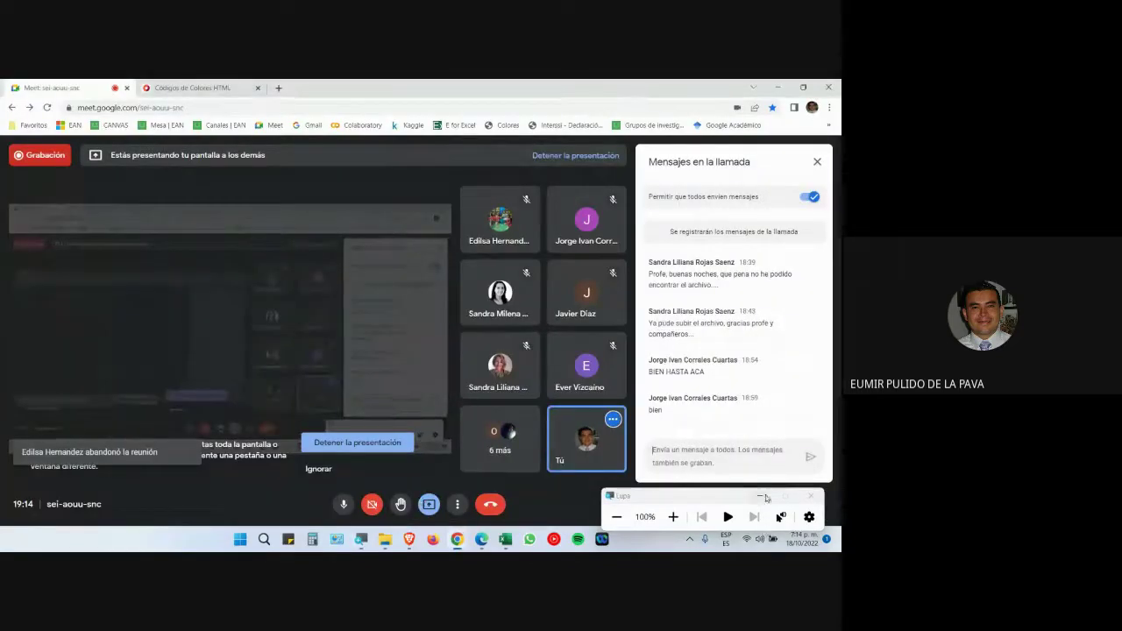
{"action": "left_click", "coordinate": [759, 496]}
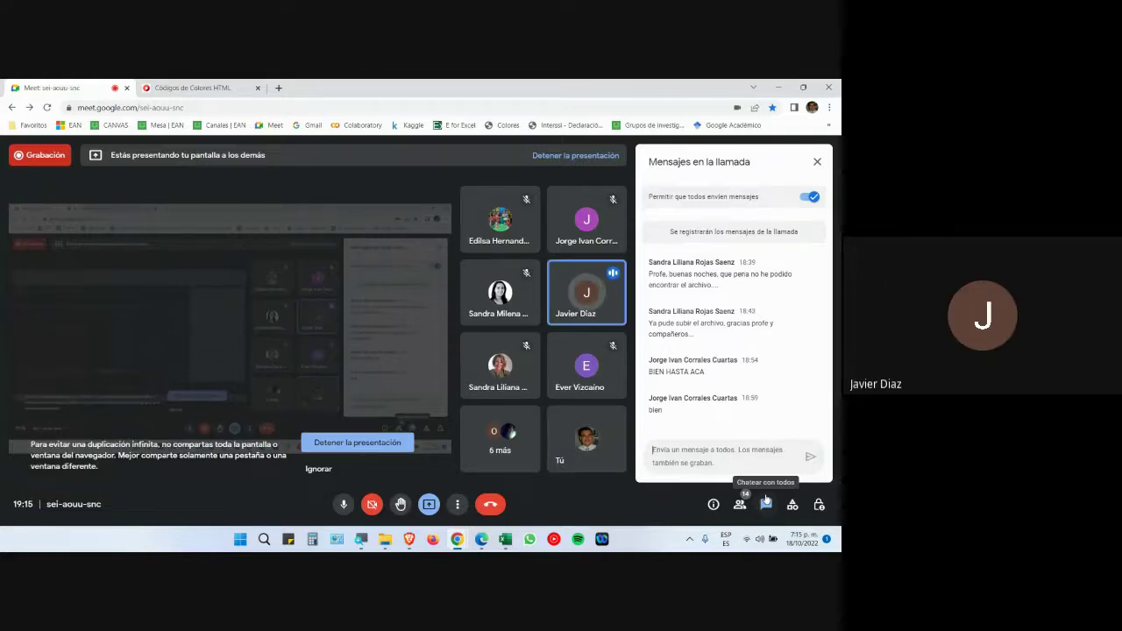
{"action": "left_click", "coordinate": [506, 539]}
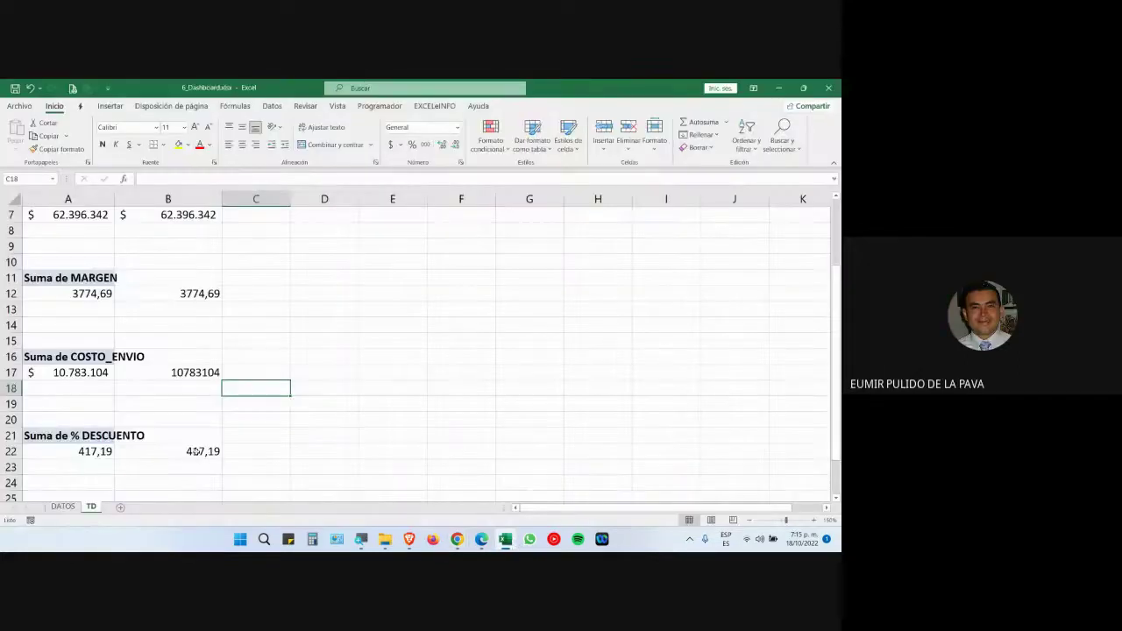
Step: Examine the % VENTA formula in C27 and the two sales totals it divides, B2 and B27
{"action": "scroll", "coordinate": [195, 451], "scroll_direction": "down", "scroll_amount": 3}
{"action": "left_click", "coordinate": [186, 389]}
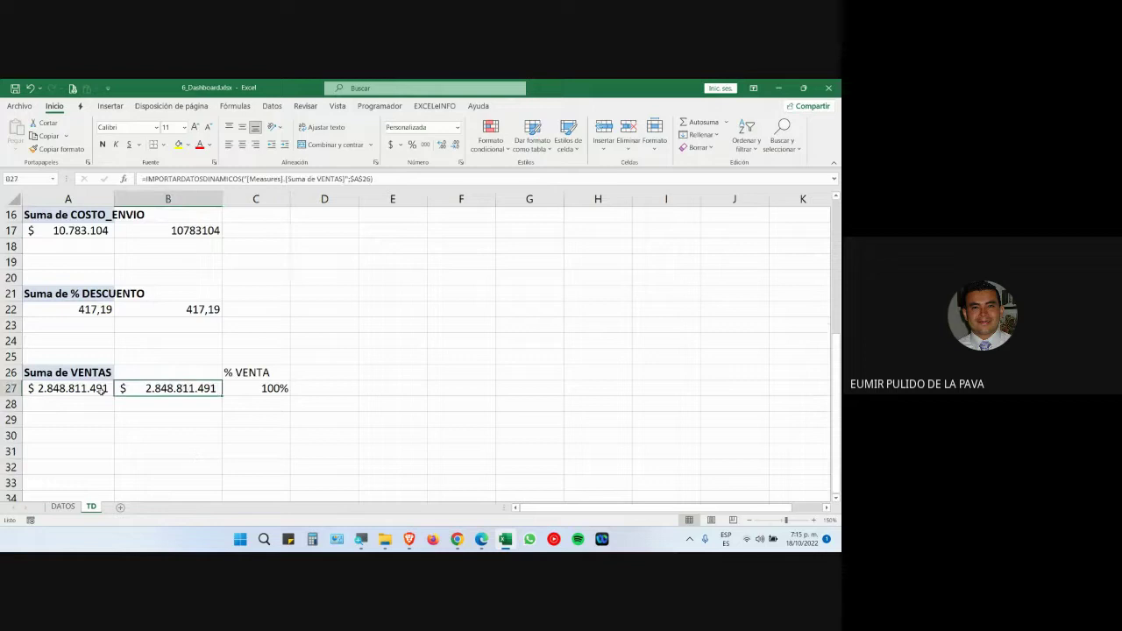
{"action": "left_click", "coordinate": [239, 387]}
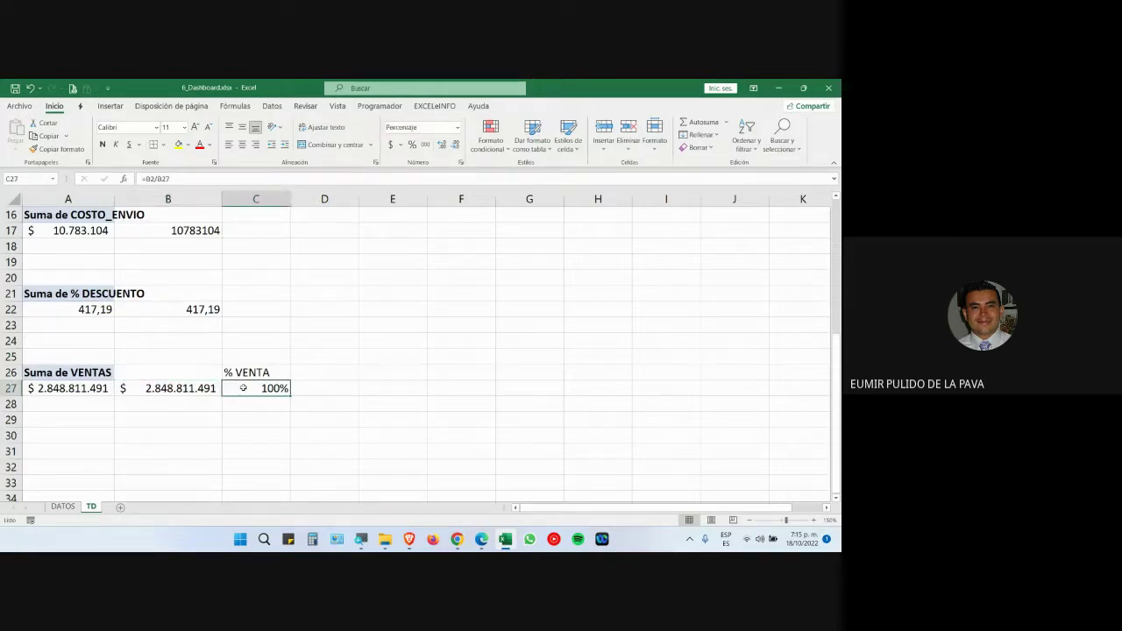
{"action": "double_click", "coordinate": [276, 395]}
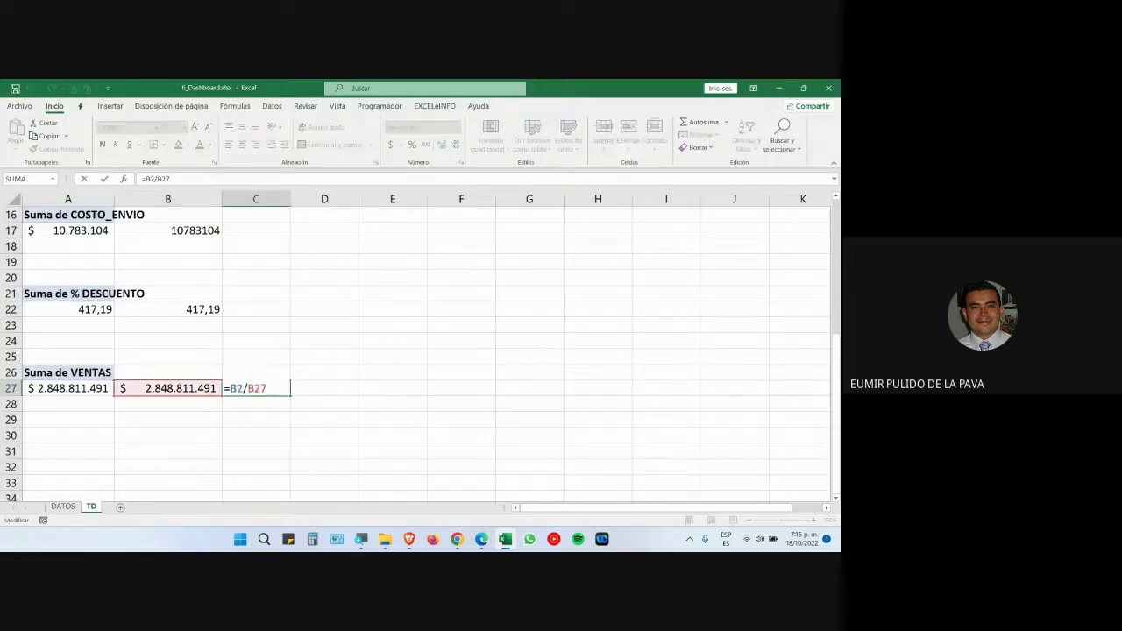
{"action": "scroll", "coordinate": [213, 357], "scroll_direction": "up", "scroll_amount": 5}
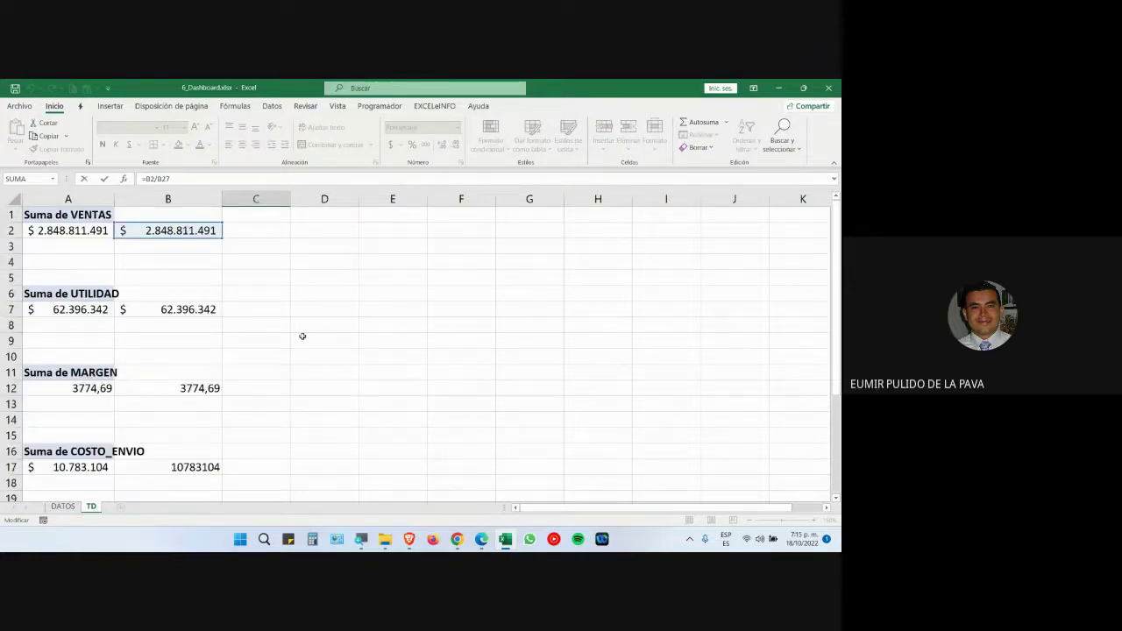
{"action": "scroll", "coordinate": [302, 335], "scroll_direction": "down", "scroll_amount": 6}
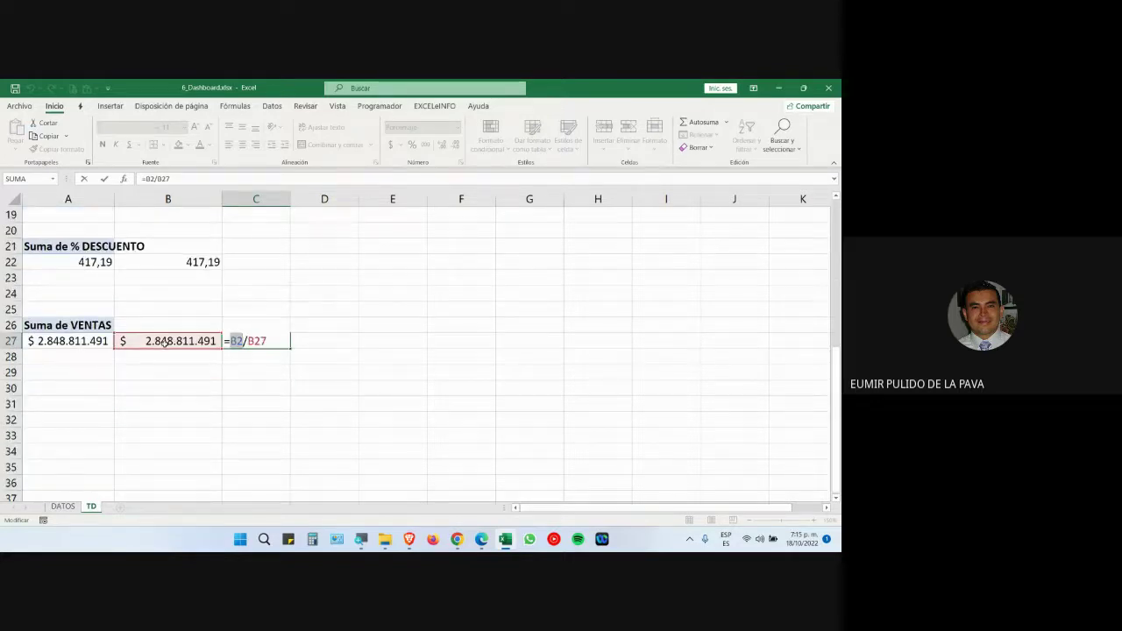
{"action": "left_click", "coordinate": [164, 343]}
{"action": "key", "text": "Return"}
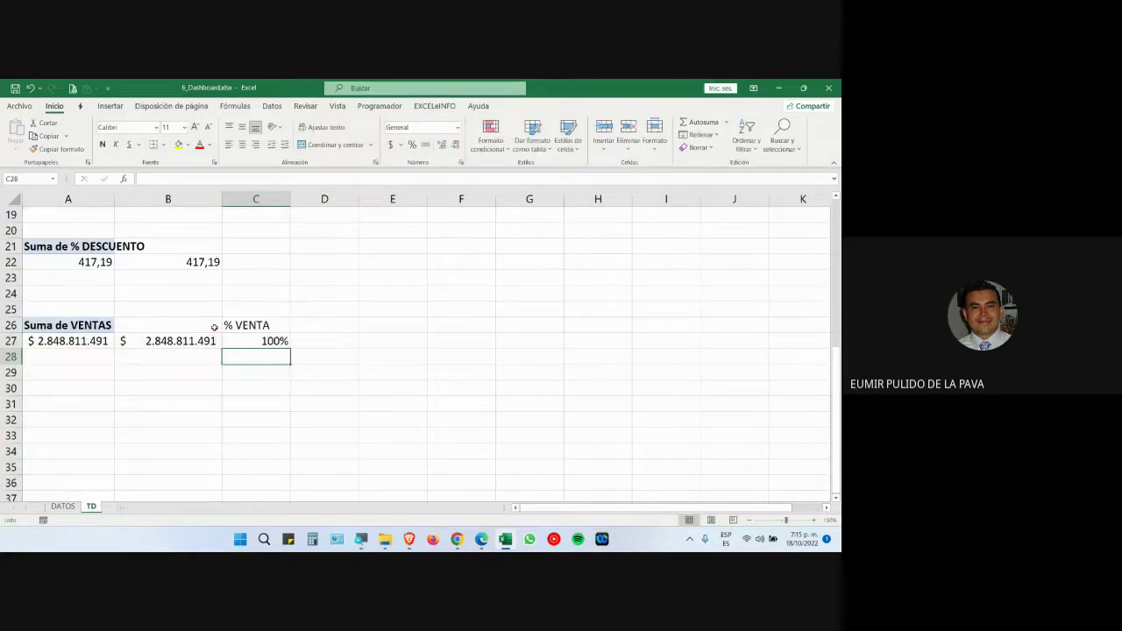
Step: Magnify the screen and compare the unlinked sales total in B27 with the sales total in B2
{"action": "left_click", "coordinate": [269, 342]}
{"action": "left_click", "coordinate": [360, 538]}
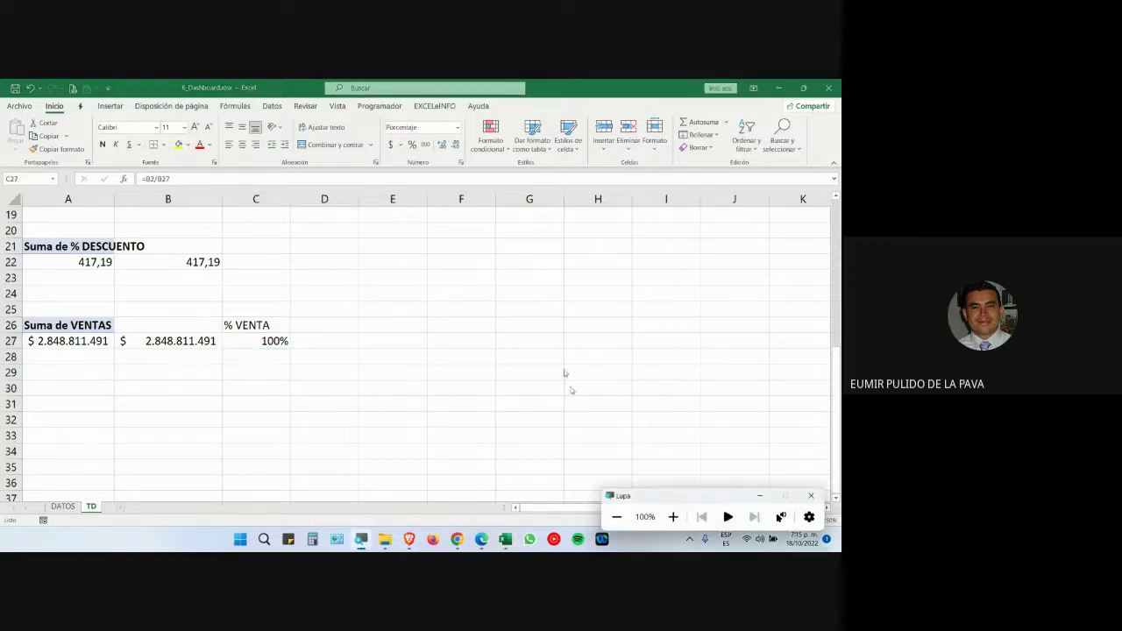
{"action": "left_click", "coordinate": [673, 516]}
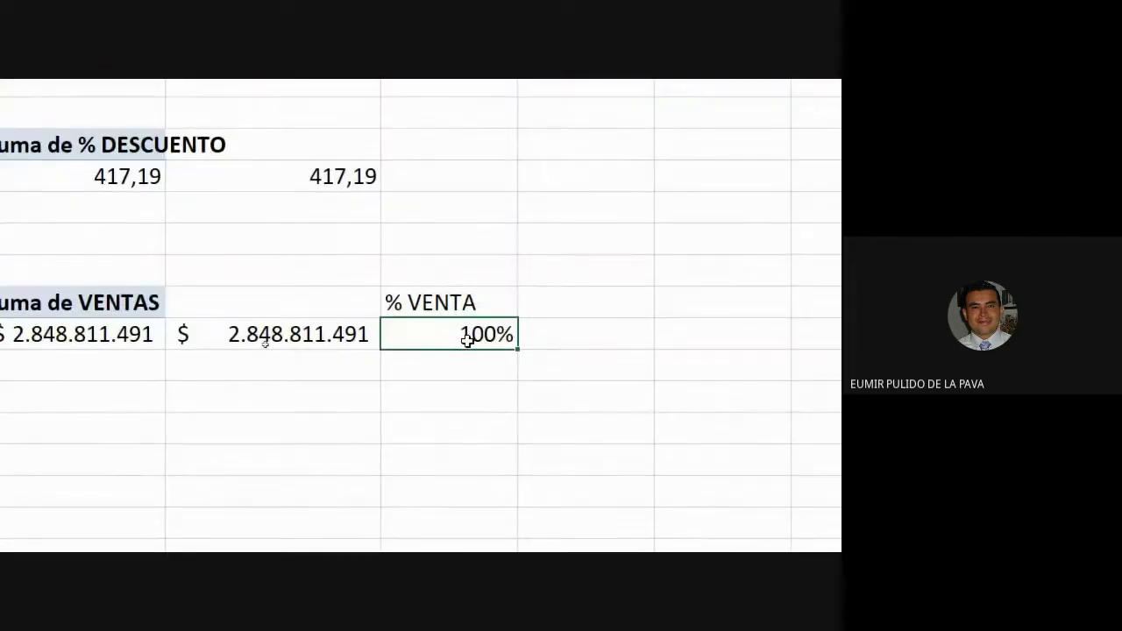
{"action": "left_click", "coordinate": [311, 333]}
{"action": "scroll", "coordinate": [293, 365], "scroll_direction": "down", "scroll_amount": 2}
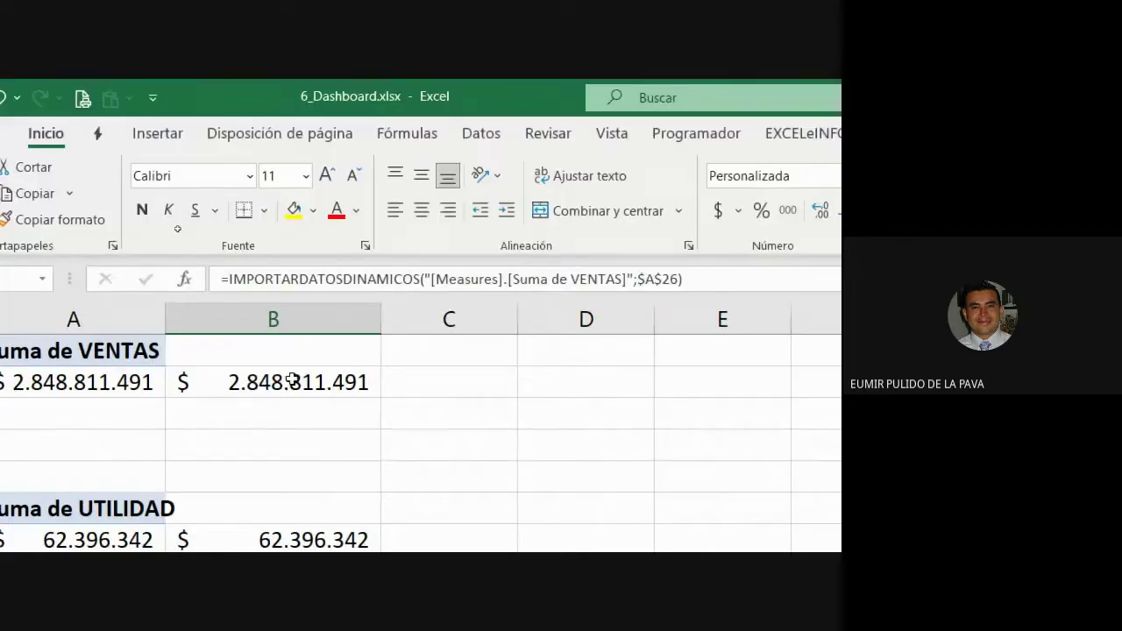
{"action": "scroll", "coordinate": [255, 357], "scroll_direction": "down", "scroll_amount": 2}
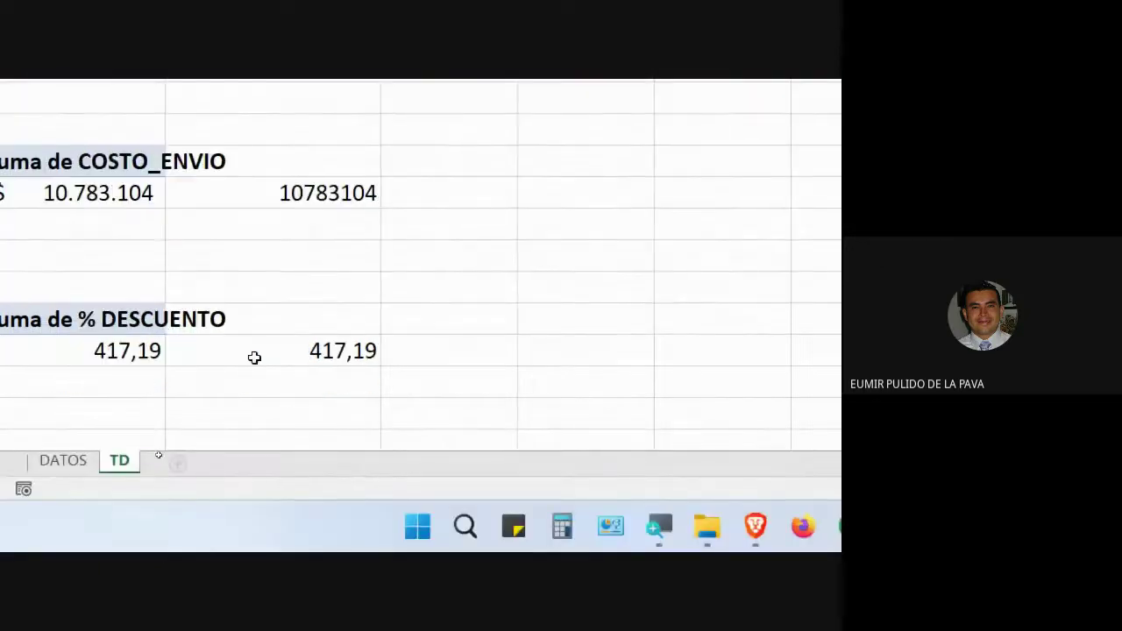
{"action": "scroll", "coordinate": [254, 356], "scroll_direction": "down", "scroll_amount": 1}
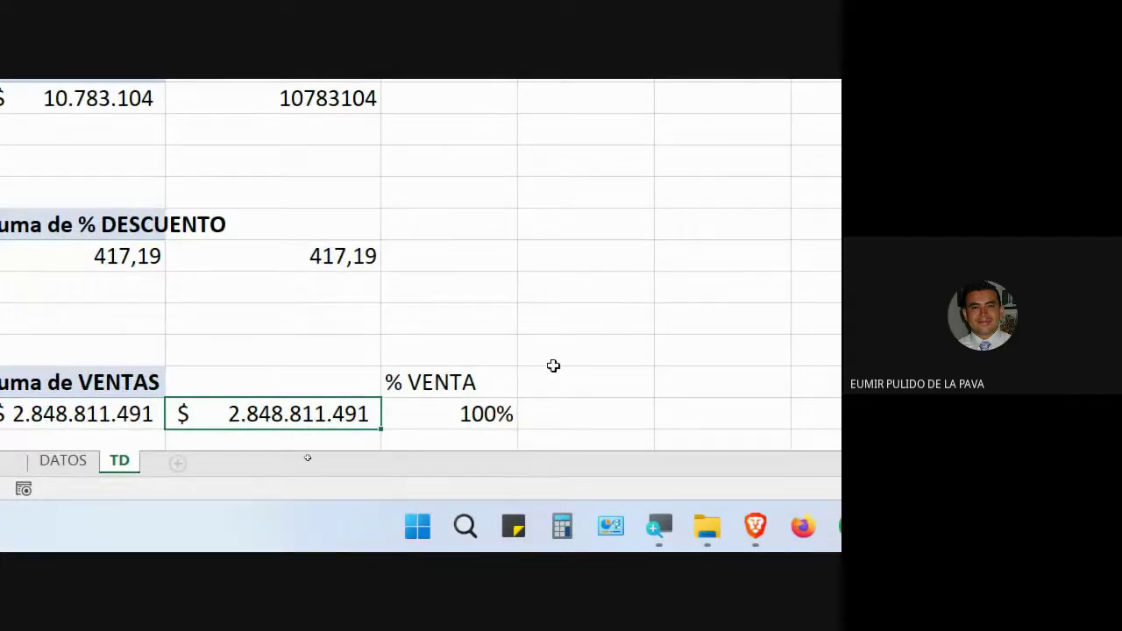
Step: Show the percentage in C27 with two decimals, and make C26:C27 bold and centred
{"action": "key", "text": "Right"}
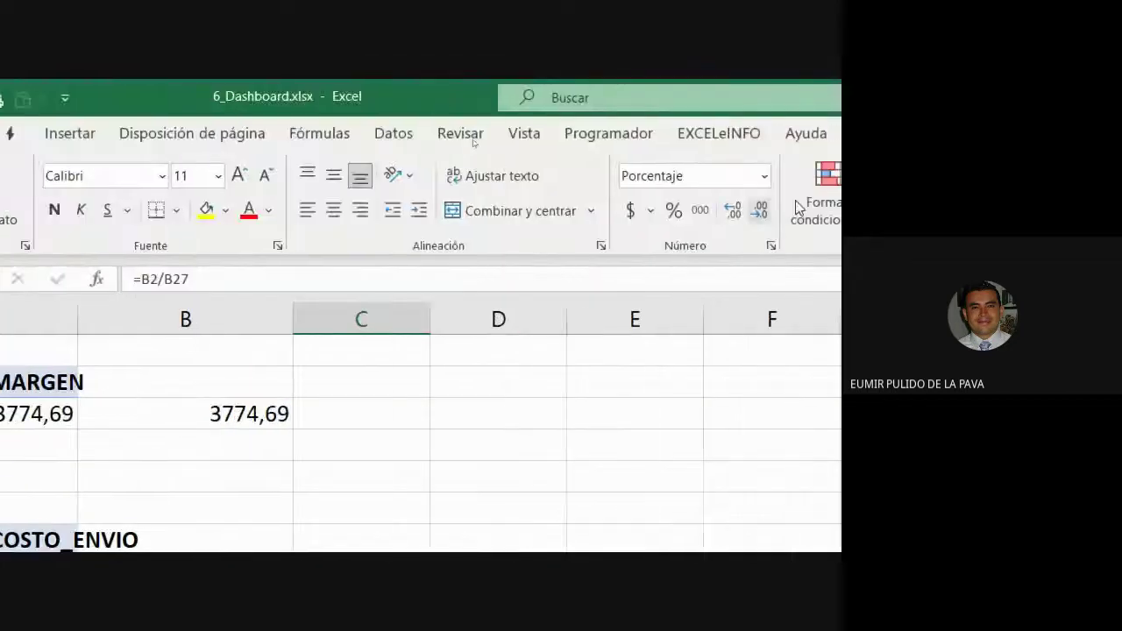
{"action": "left_click", "coordinate": [671, 213]}
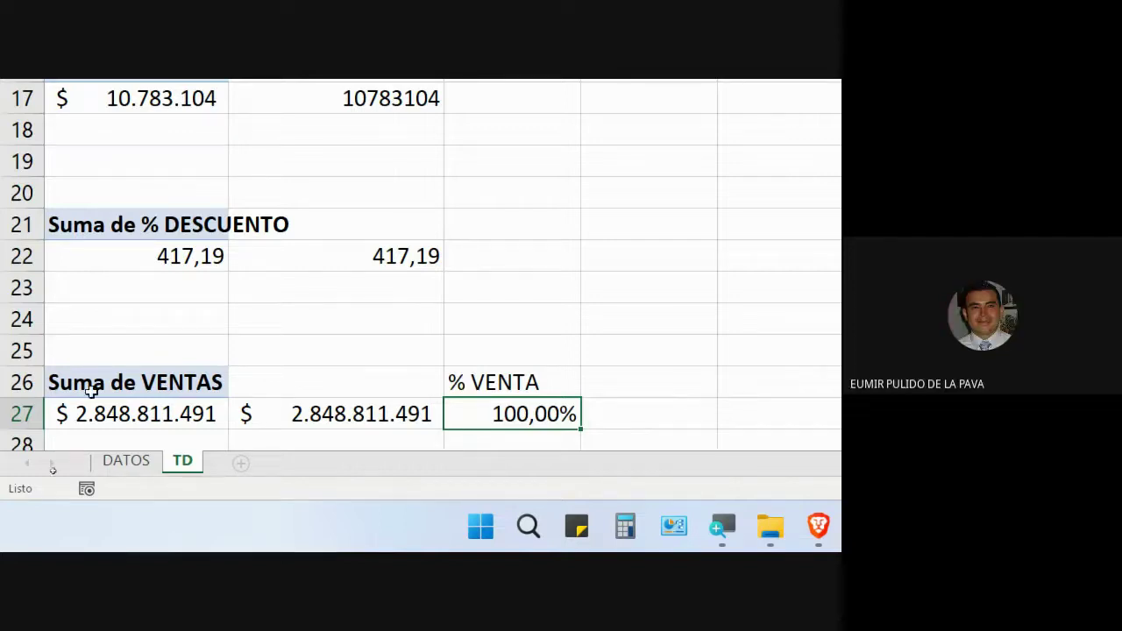
{"action": "left_click", "coordinate": [520, 386]}
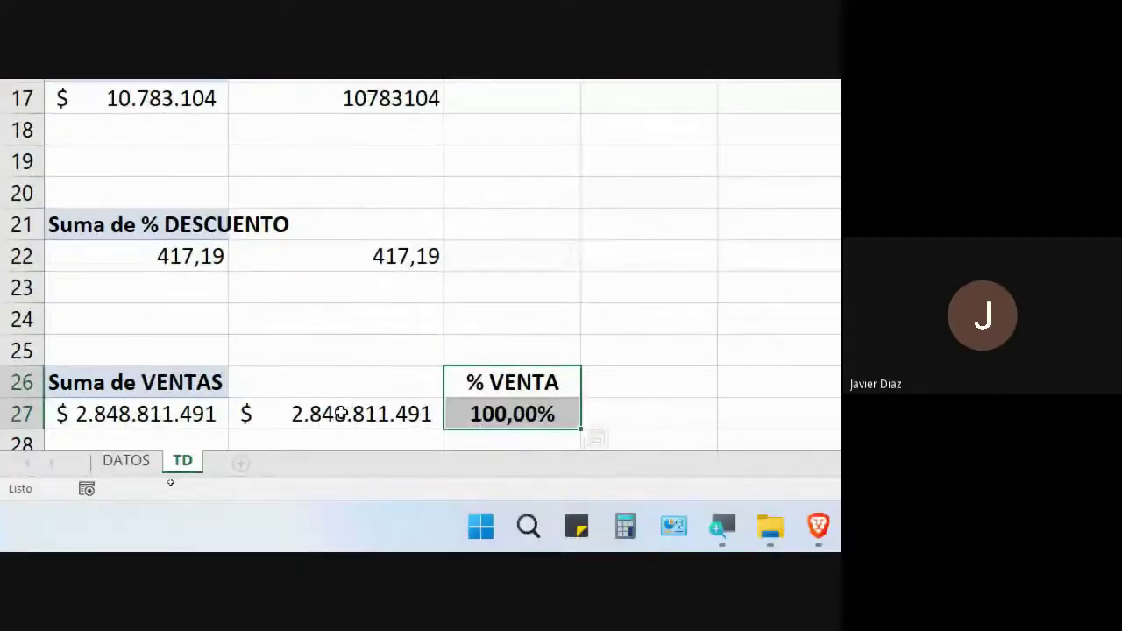
Step: Review the UTILIDAD, MARGEN, COSTO_ENVIO and % DESCUENTO totals that still lack a percentage against an unlinked total
{"action": "scroll", "coordinate": [341, 412], "scroll_direction": "down", "scroll_amount": 2}
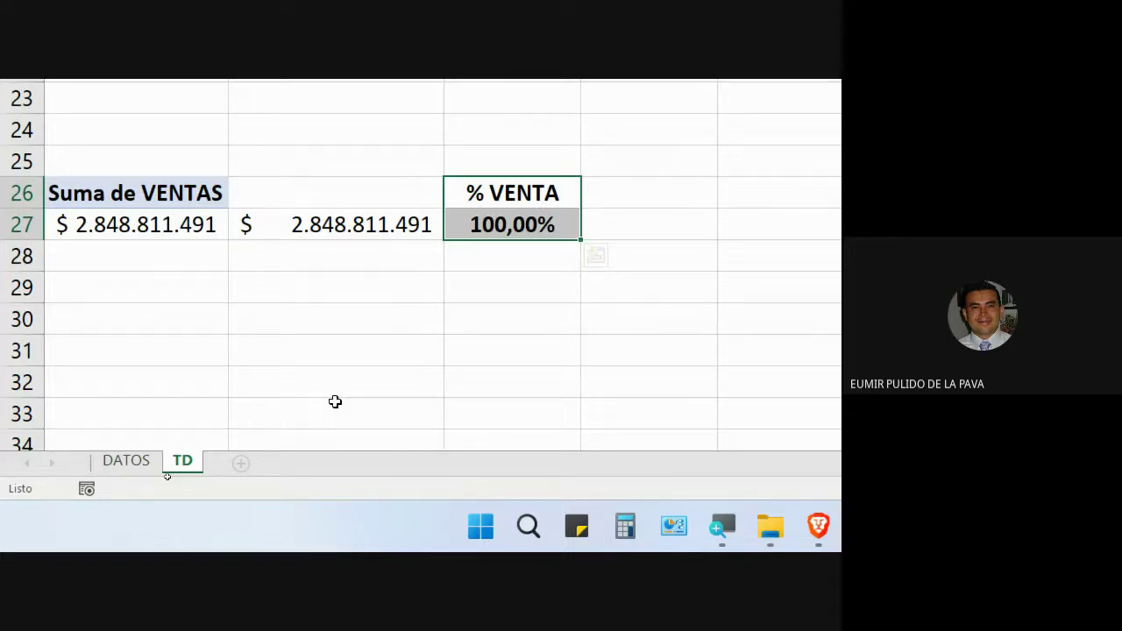
{"action": "scroll", "coordinate": [335, 401], "scroll_direction": "up", "scroll_amount": 6}
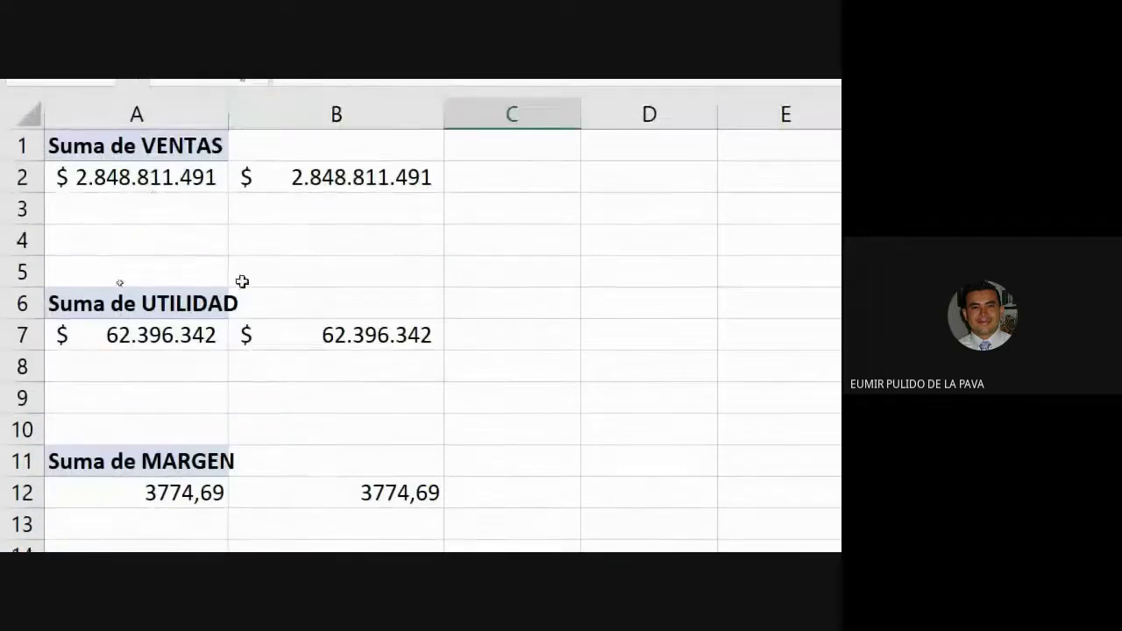
{"action": "left_click_drag", "start_coordinate": [160, 311], "coordinate": [290, 326]}
{"action": "scroll", "coordinate": [438, 450], "scroll_direction": "down", "scroll_amount": 2}
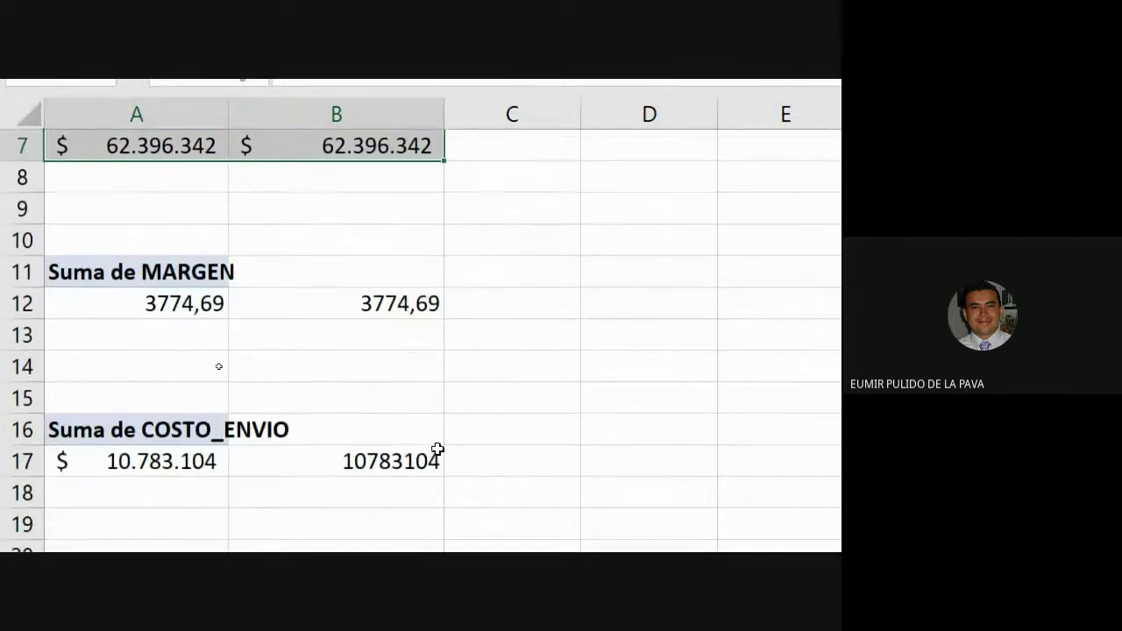
{"action": "scroll", "coordinate": [440, 451], "scroll_direction": "down", "scroll_amount": 2}
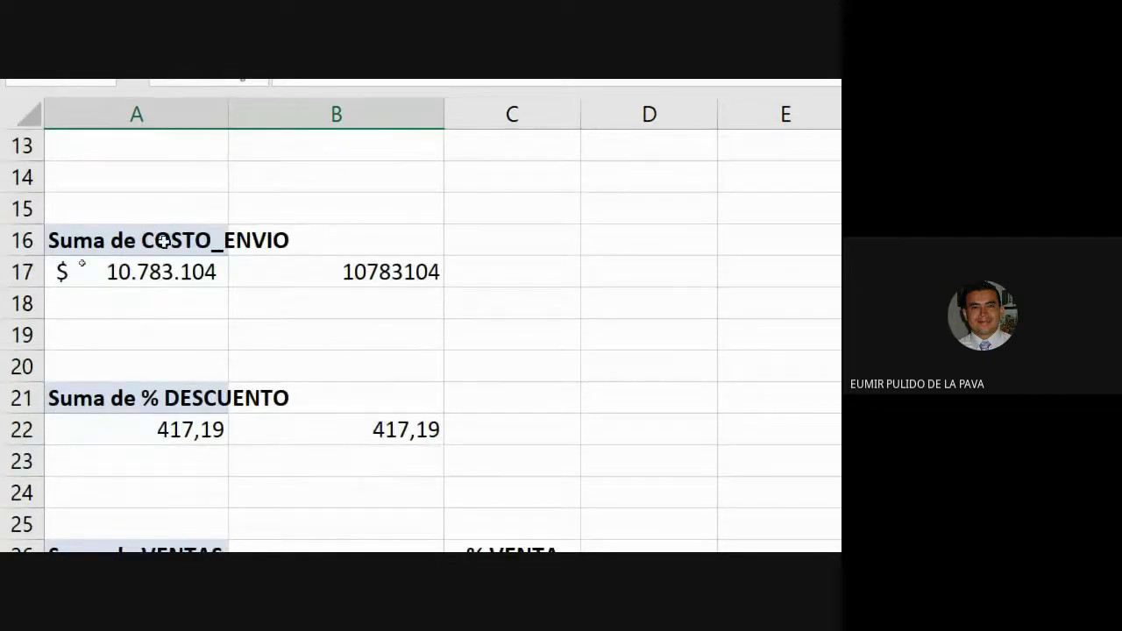
{"action": "scroll", "coordinate": [465, 441], "scroll_direction": "down", "scroll_amount": 1}
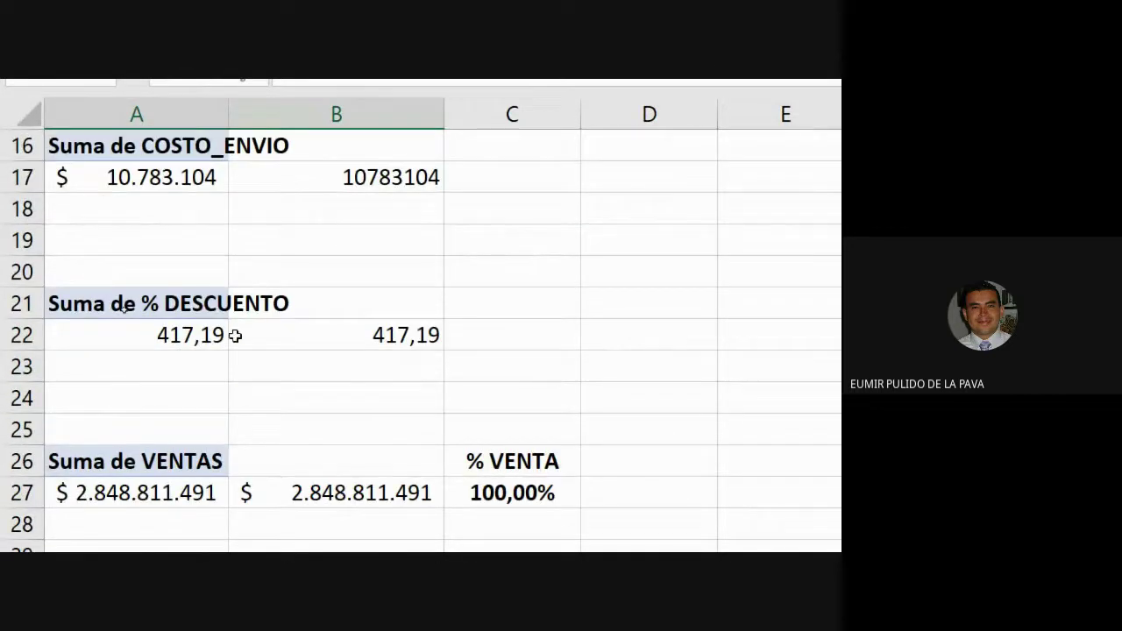
{"action": "scroll", "coordinate": [300, 346], "scroll_direction": "down", "scroll_amount": 1}
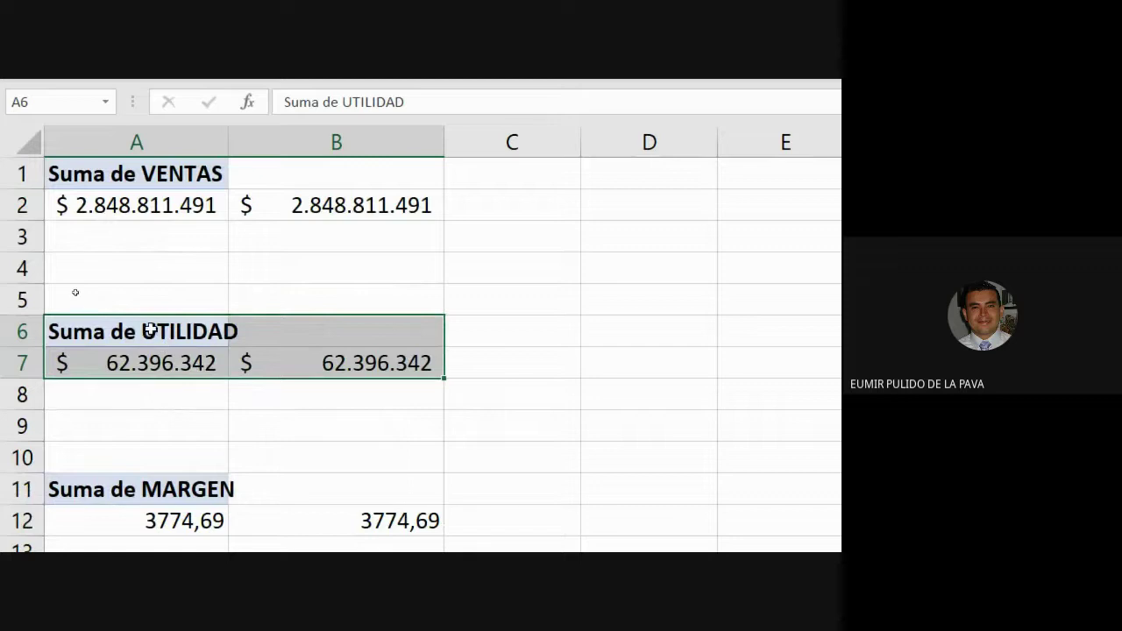
Step: Copy the Suma de UTILIDAD pivot table from A6:A7 and paste it at A30, below the unlinked sales total
{"action": "left_click_drag", "start_coordinate": [151, 329], "coordinate": [295, 363]}
{"action": "left_click_drag", "start_coordinate": [151, 330], "coordinate": [150, 360]}
{"action": "right_click", "coordinate": [153, 363]}
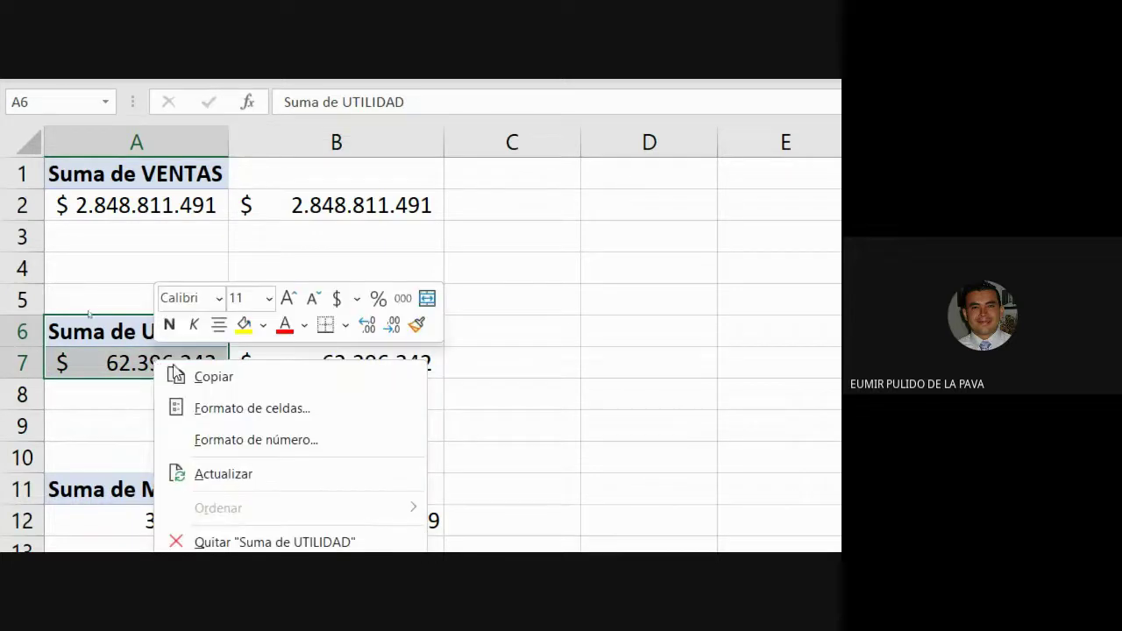
{"action": "left_click", "coordinate": [201, 379]}
{"action": "scroll", "coordinate": [78, 520], "scroll_direction": "down", "scroll_amount": 4}
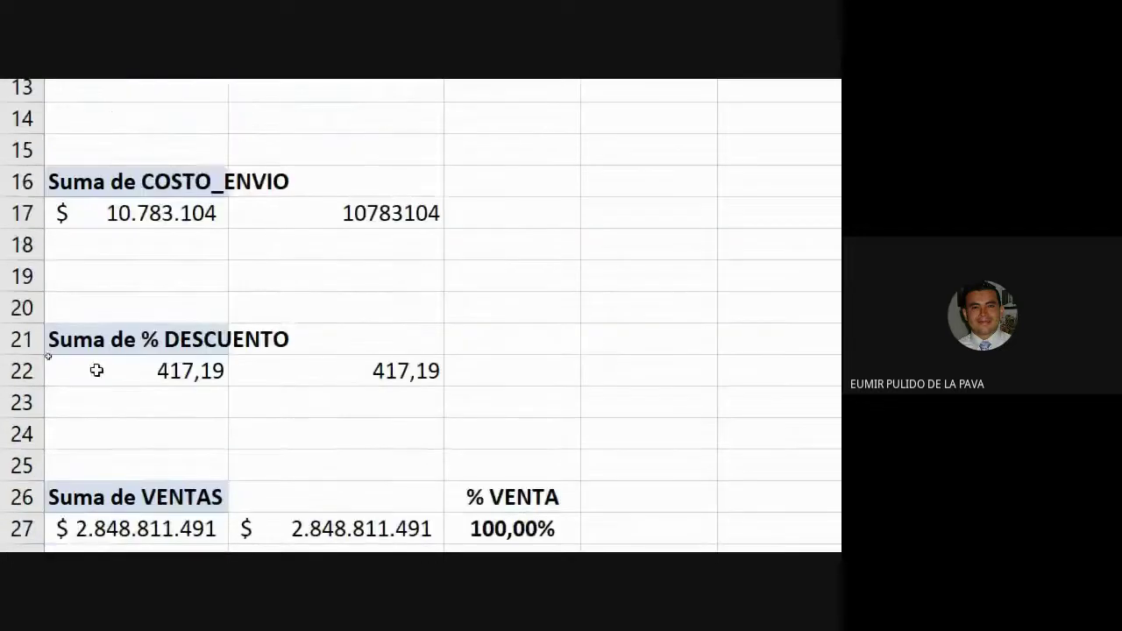
{"action": "scroll", "coordinate": [96, 370], "scroll_direction": "down", "scroll_amount": 3}
{"action": "left_click", "coordinate": [143, 348]}
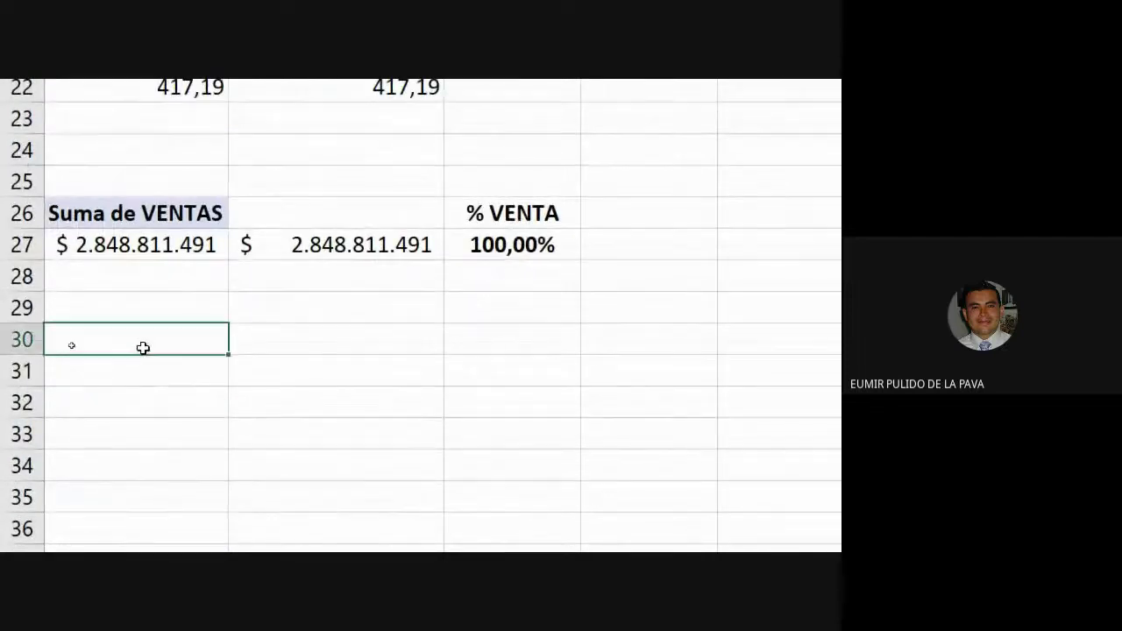
{"action": "right_click", "coordinate": [147, 346]}
{"action": "left_click", "coordinate": [203, 242]}
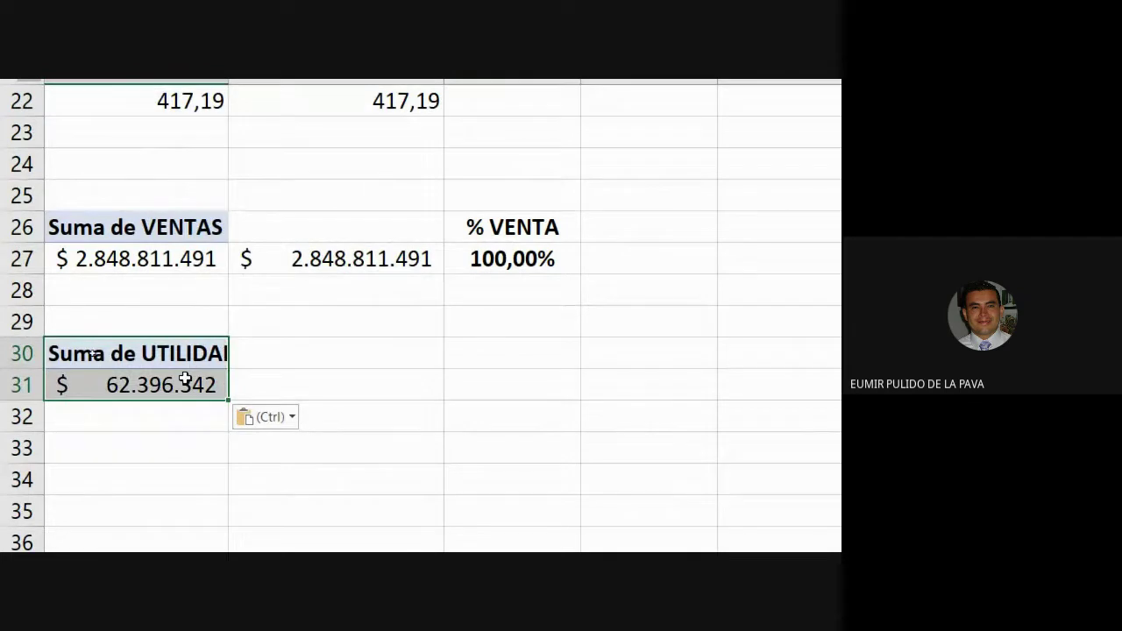
Step: Rename the copied Suma de UTILIDAD pivot table at A30 as "TotalUtilidad NO VINCULAR" in its pivot table options
{"action": "right_click", "coordinate": [185, 379]}
{"action": "left_click", "coordinate": [279, 312]}
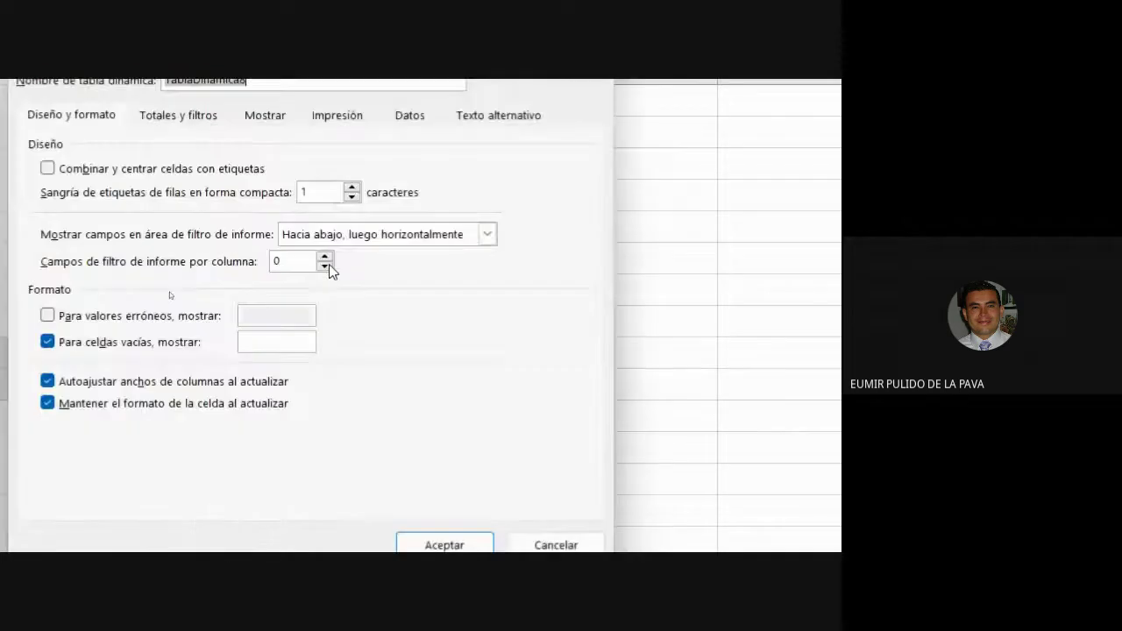
{"action": "left_click_drag", "start_coordinate": [230, 55], "coordinate": [467, 248]}
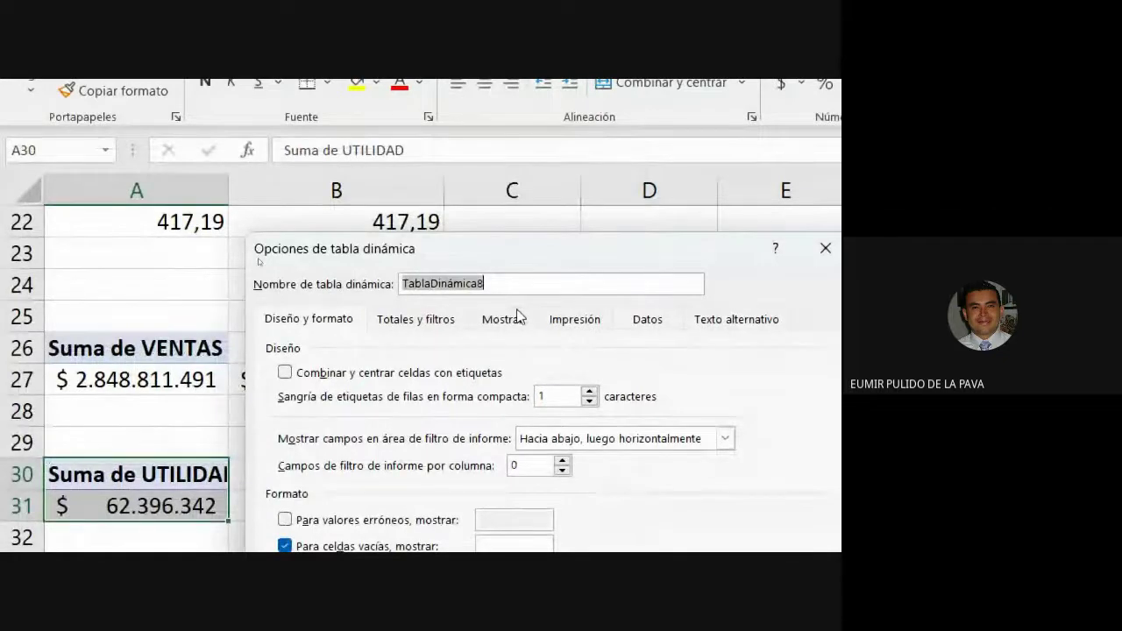
{"action": "type", "text": "TotalUtilid"}
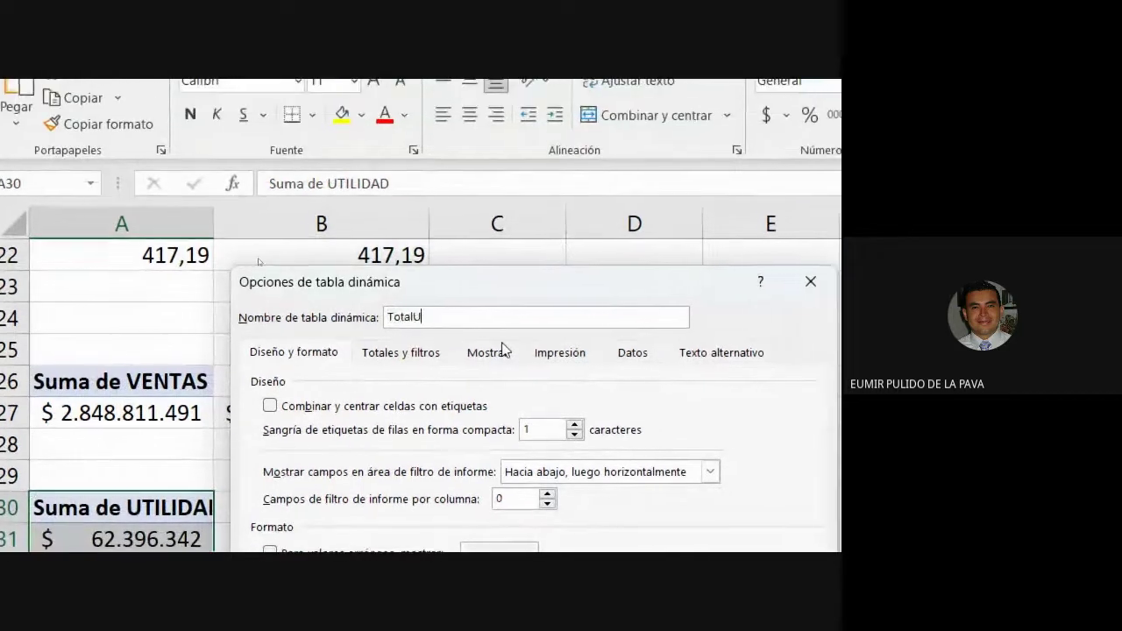
{"action": "type", "text": "ad NO VIN"}
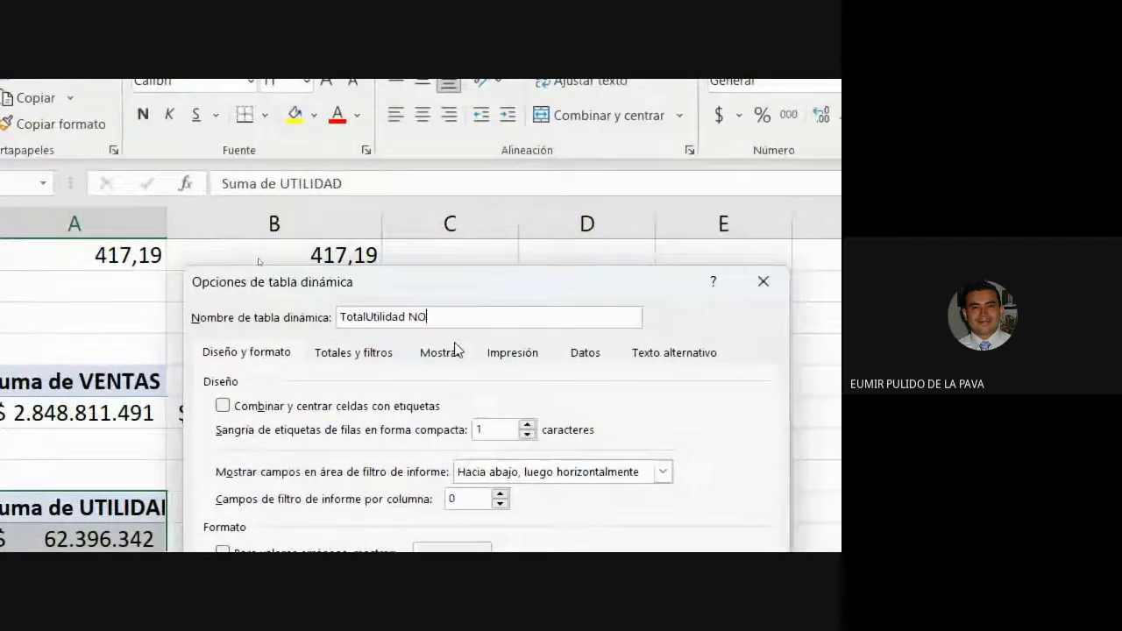
{"action": "type", "text": "CULAR"}
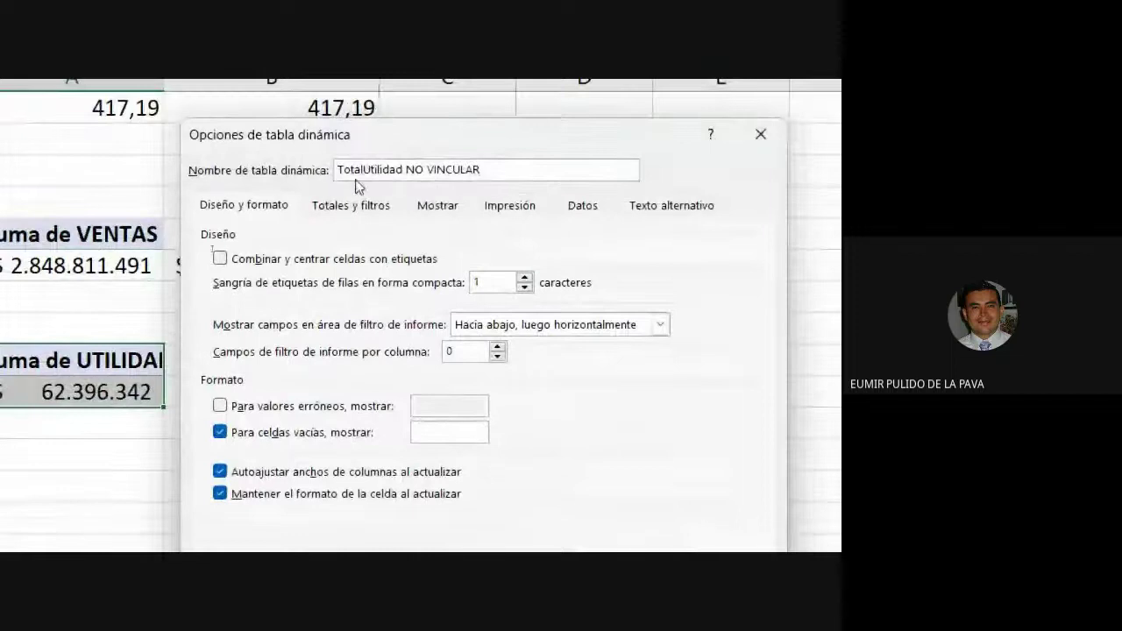
{"action": "left_click", "coordinate": [599, 412]}
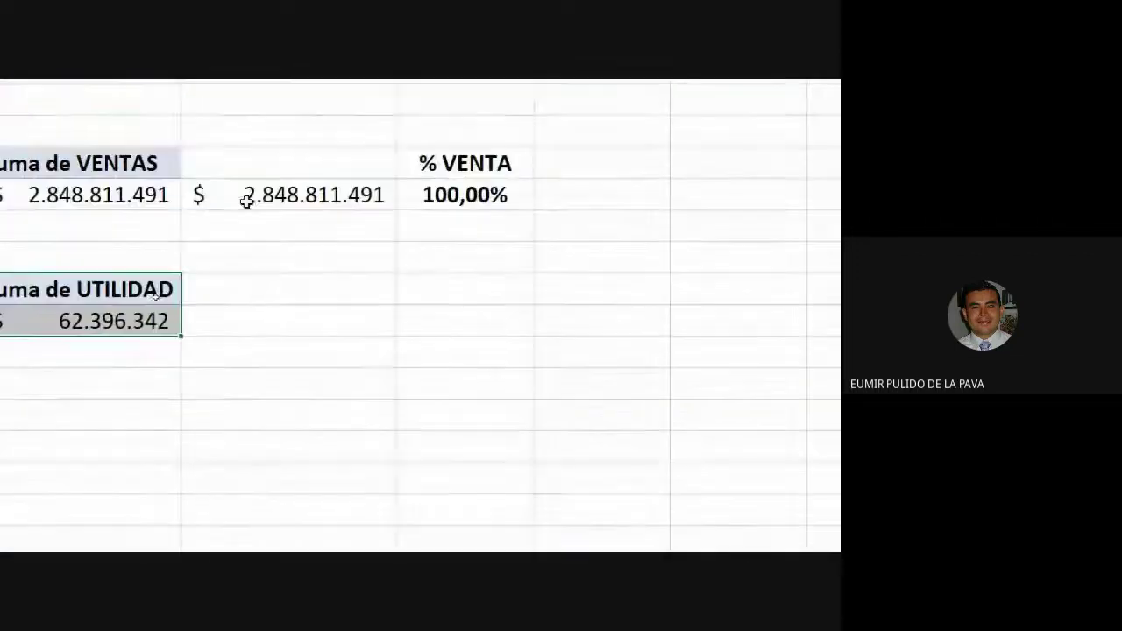
Step: Enter a formula in B31 that links to the unlinked UTILIDAD pivot total in A31
{"action": "left_click", "coordinate": [324, 312]}
{"action": "type", "text": "="}
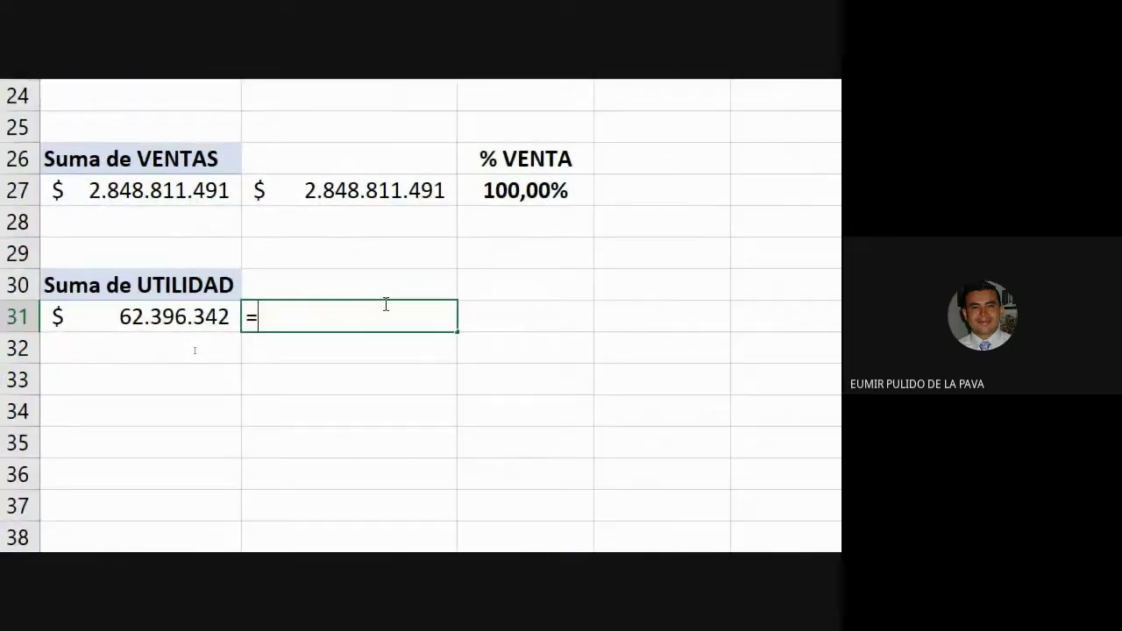
{"action": "left_click", "coordinate": [195, 317]}
{"action": "key", "text": "Return"}
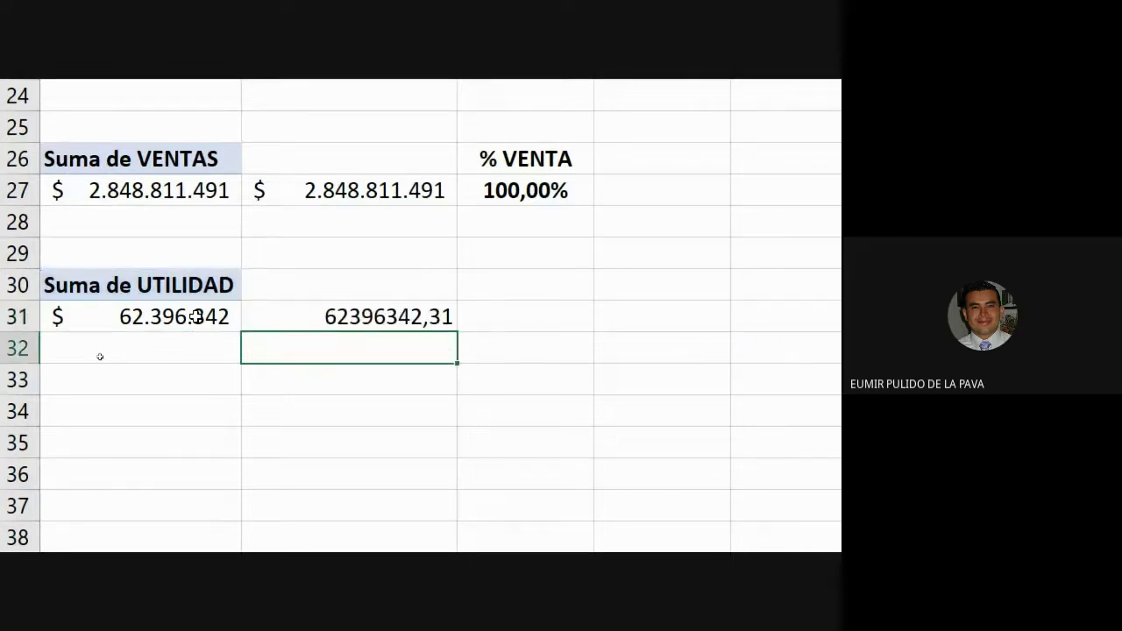
Step: Copy the formatting of C26:C27 onto C30:C31 and enter the heading "% UTILIDAD" in C30
{"action": "left_click_drag", "start_coordinate": [524, 159], "coordinate": [513, 187]}
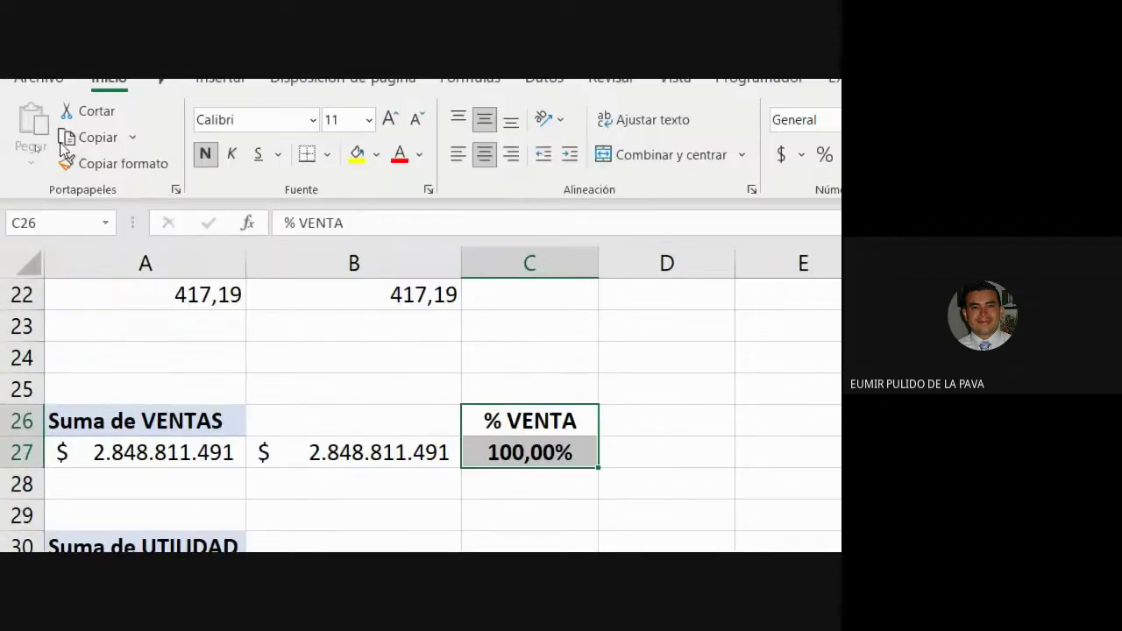
{"action": "left_click", "coordinate": [104, 15]}
{"action": "left_click", "coordinate": [520, 339]}
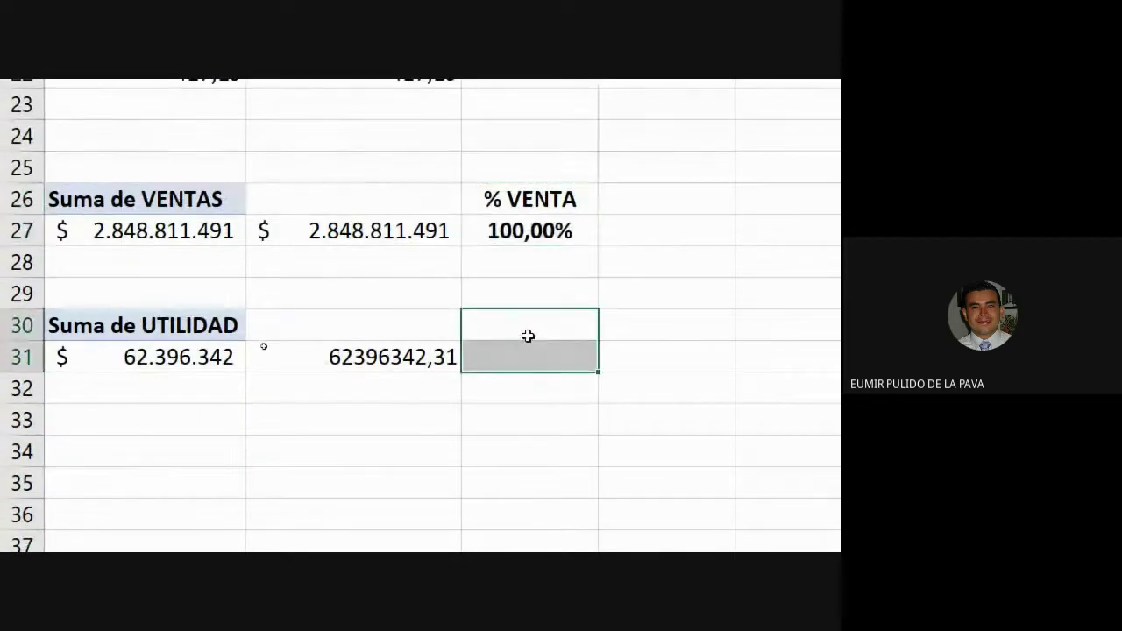
{"action": "left_click", "coordinate": [518, 339]}
{"action": "type", "text": "% UTILI"}
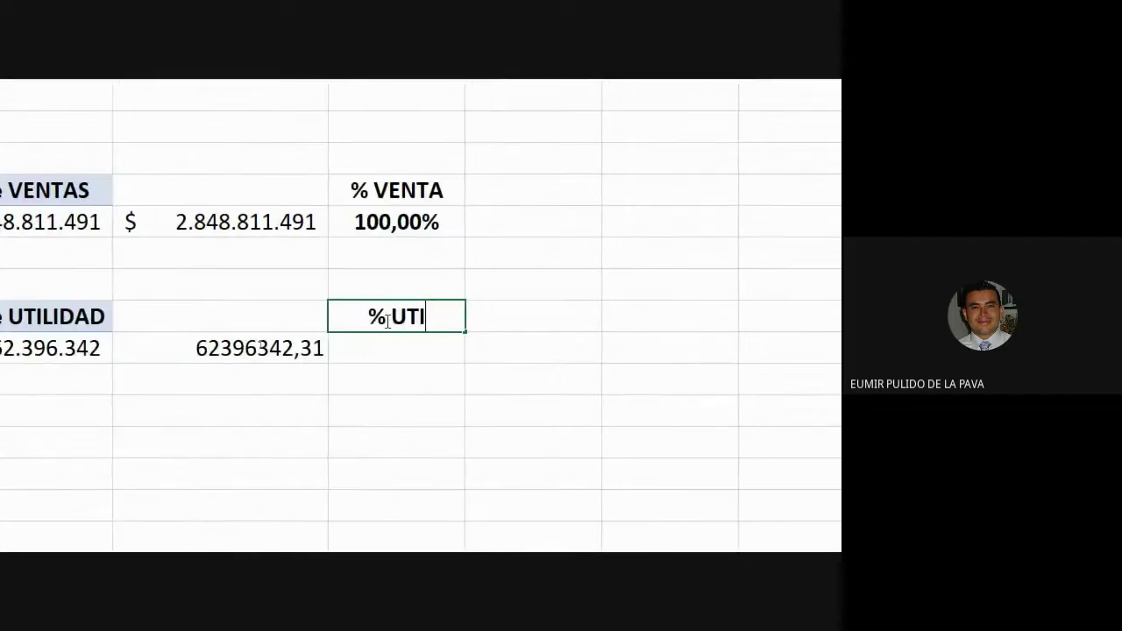
{"action": "type", "text": "DAD"}
{"action": "key", "text": "Return"}
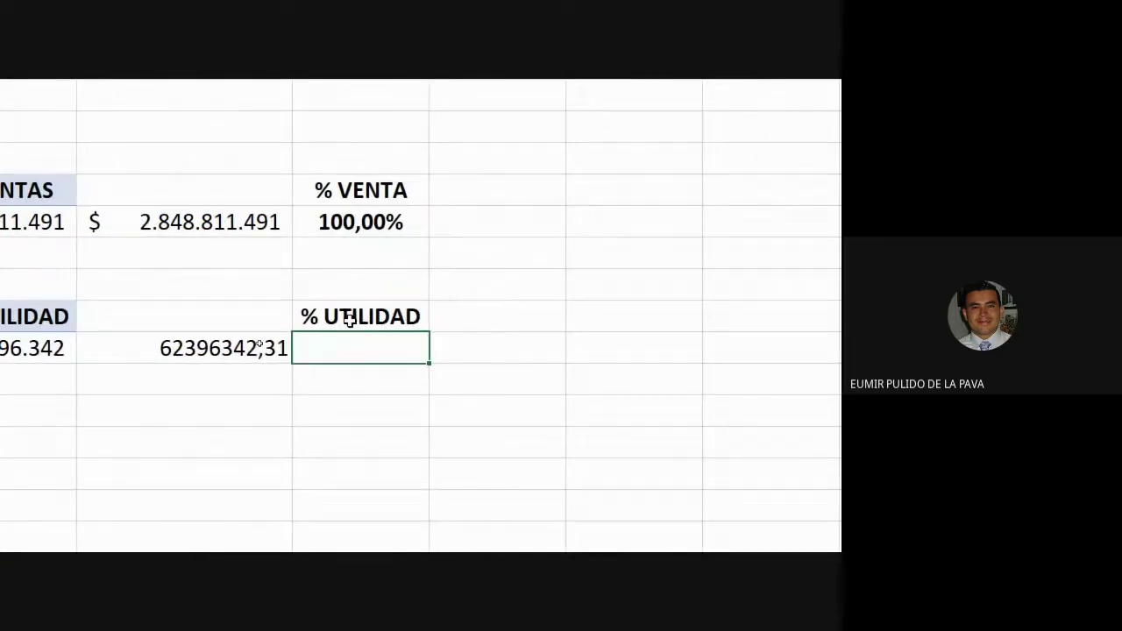
Step: Calculate the profit percentage in C31 by dividing B7 by B31
{"action": "type", "text": "="}
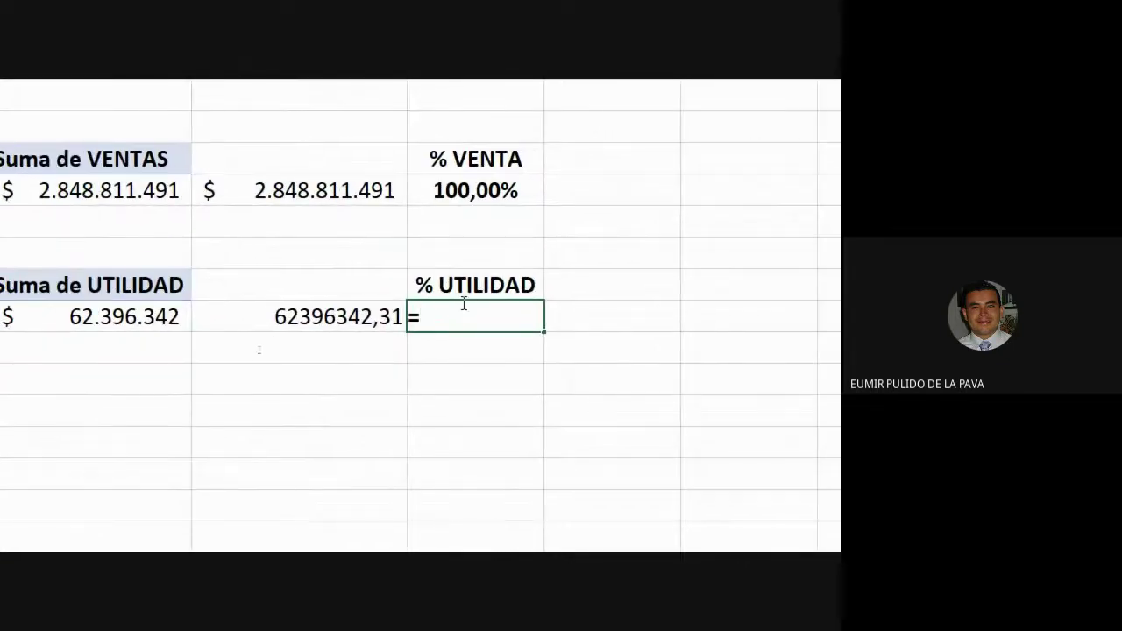
{"action": "scroll", "coordinate": [263, 263], "scroll_direction": "up", "scroll_amount": 9}
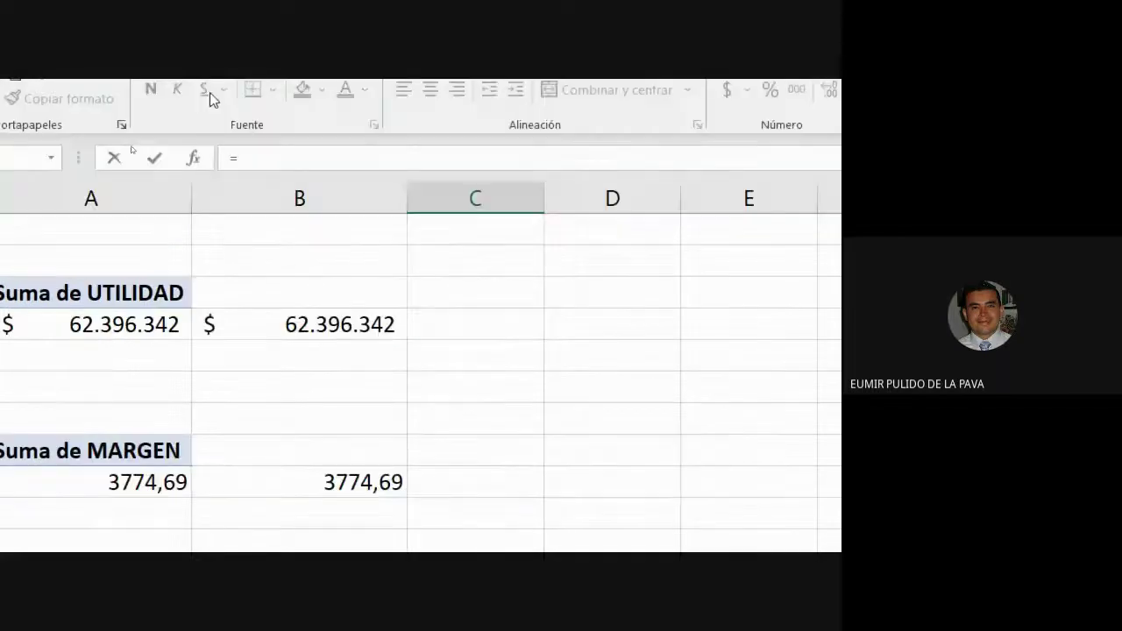
{"action": "left_click", "coordinate": [394, 419]}
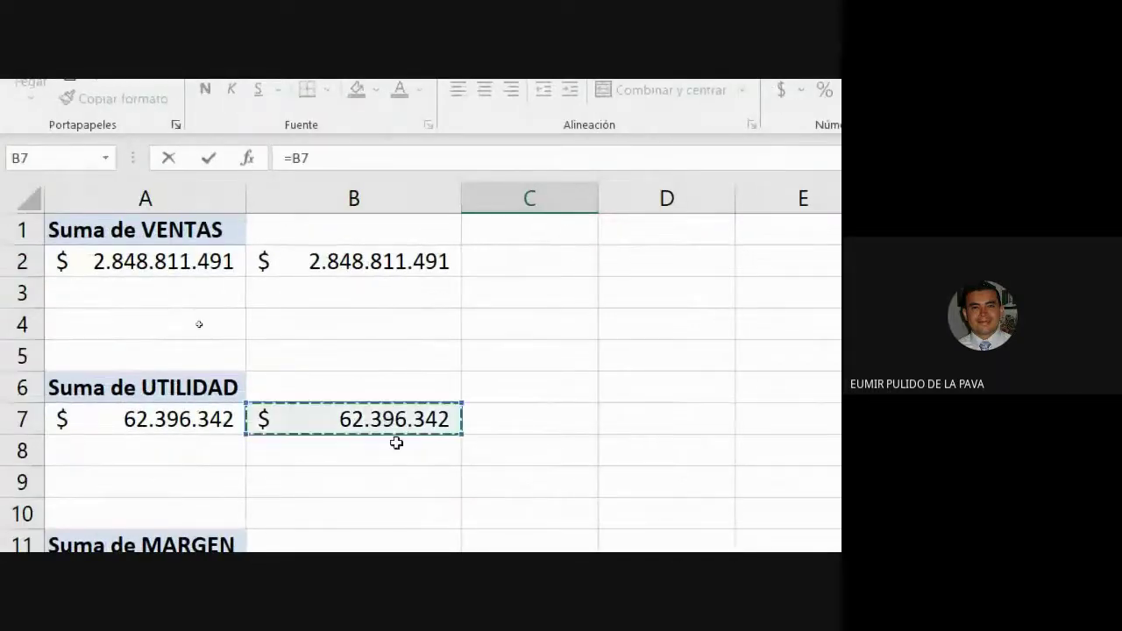
{"action": "scroll", "coordinate": [438, 343], "scroll_direction": "down", "scroll_amount": 7}
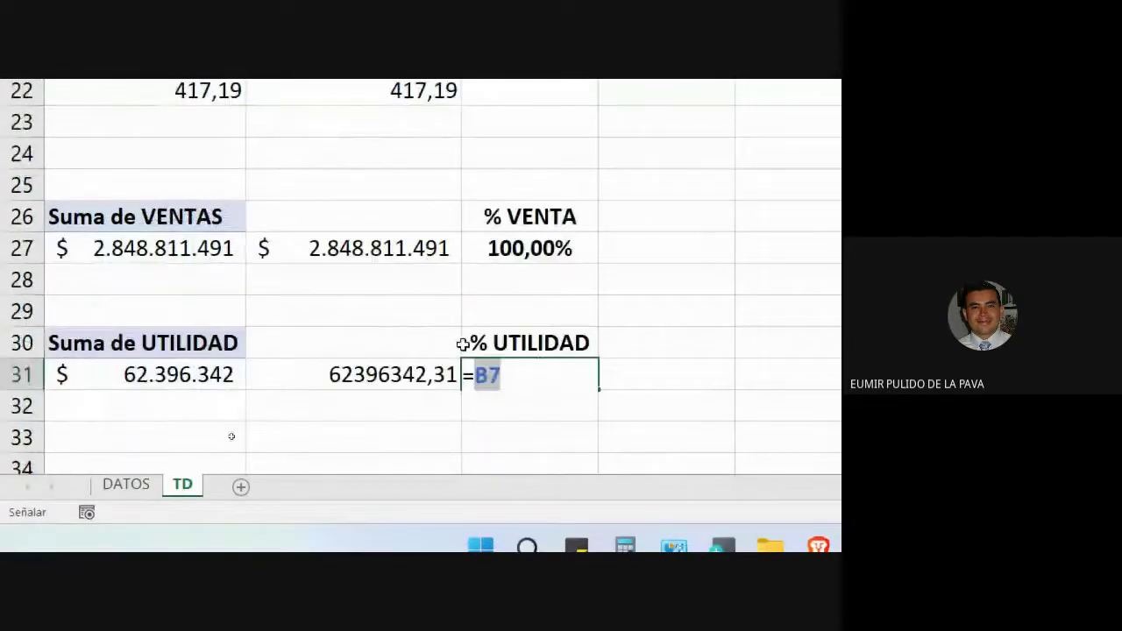
{"action": "type", "text": "/"}
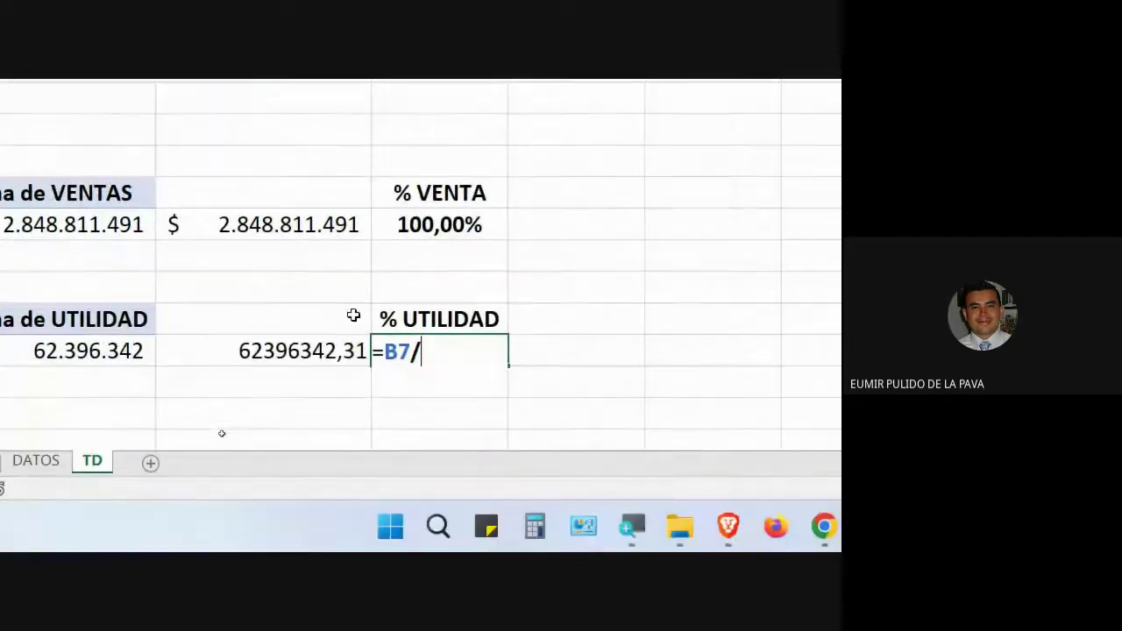
{"action": "left_click", "coordinate": [287, 347]}
{"action": "key", "text": "Return"}
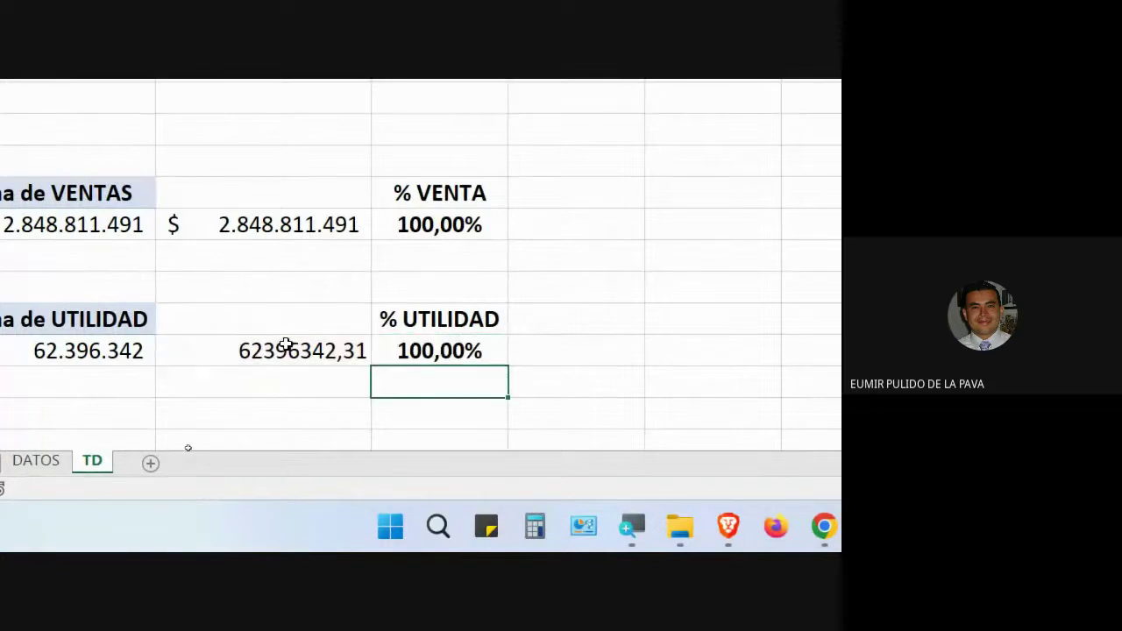
Step: Format B31 as accounting currency without decimals
{"action": "left_click", "coordinate": [332, 350]}
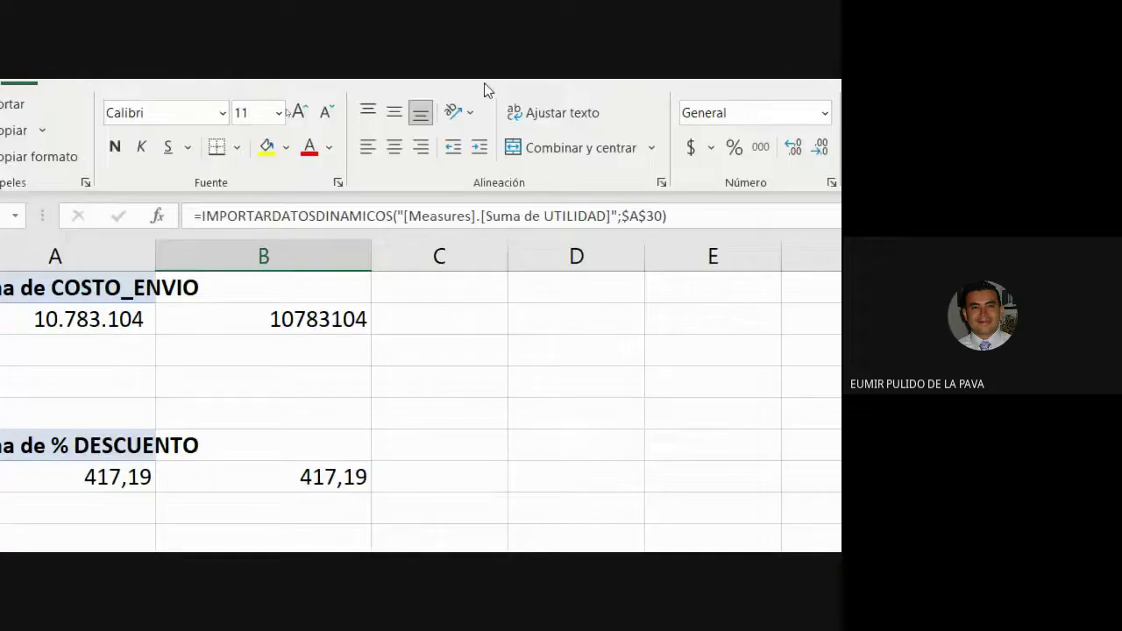
{"action": "left_click", "coordinate": [690, 170]}
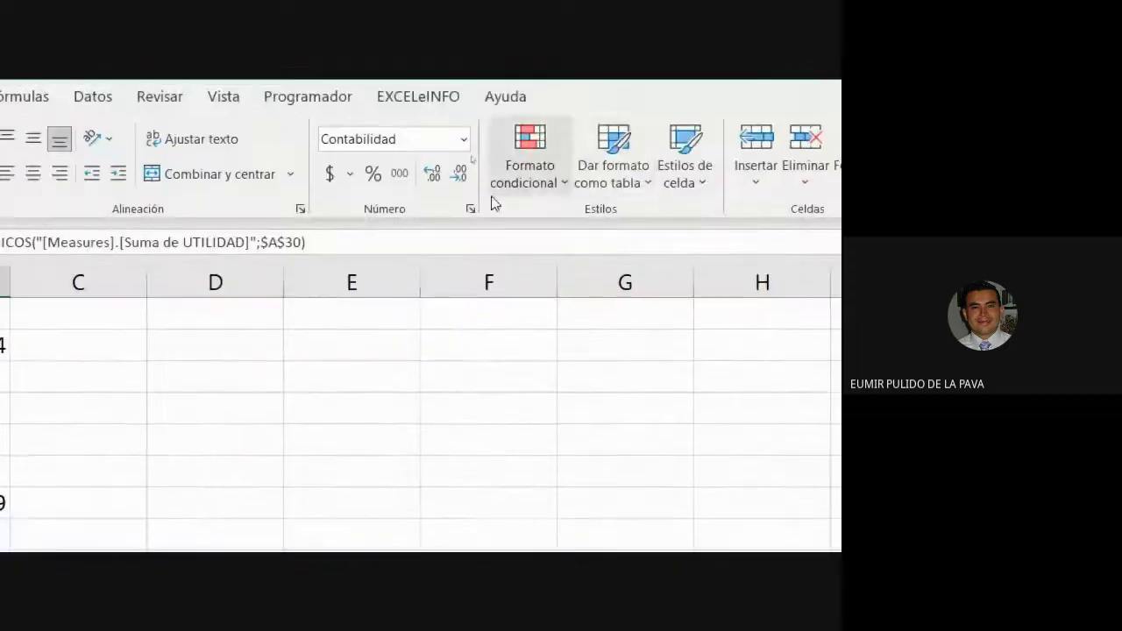
{"action": "left_click", "coordinate": [458, 172]}
{"action": "left_click", "coordinate": [458, 173]}
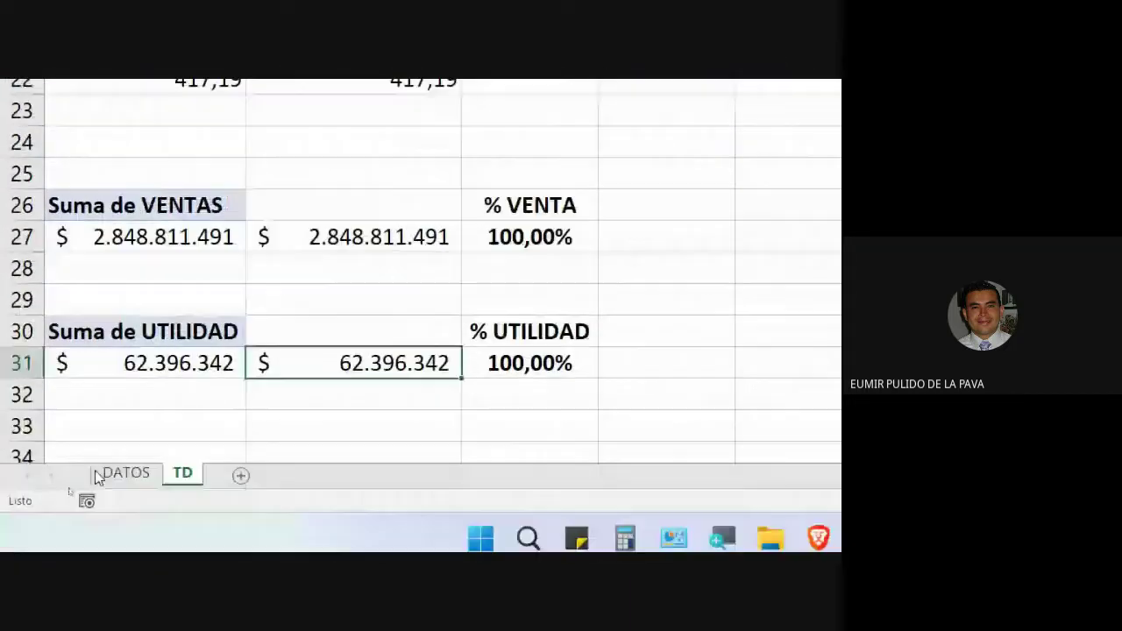
Step: Copy the MARGEN, COSTO_ENVIO and % DESCUENTO pivot tables from A11:A22 and paste them starting at A34
{"action": "scroll", "coordinate": [307, 298], "scroll_direction": "down", "scroll_amount": 1}
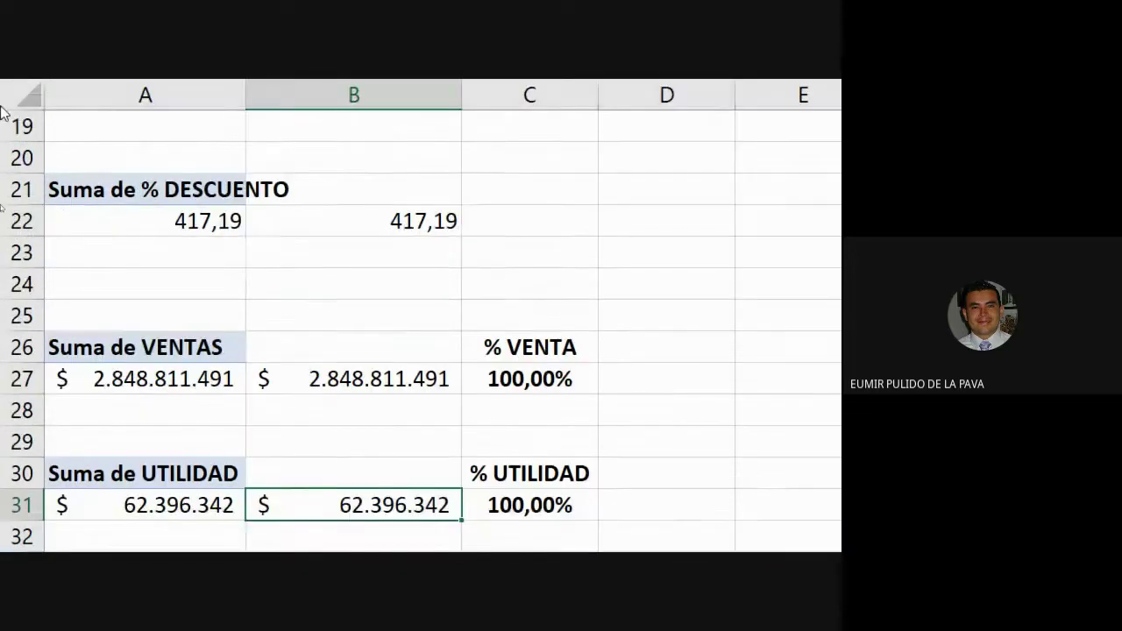
{"action": "scroll", "coordinate": [213, 320], "scroll_direction": "up", "scroll_amount": 4}
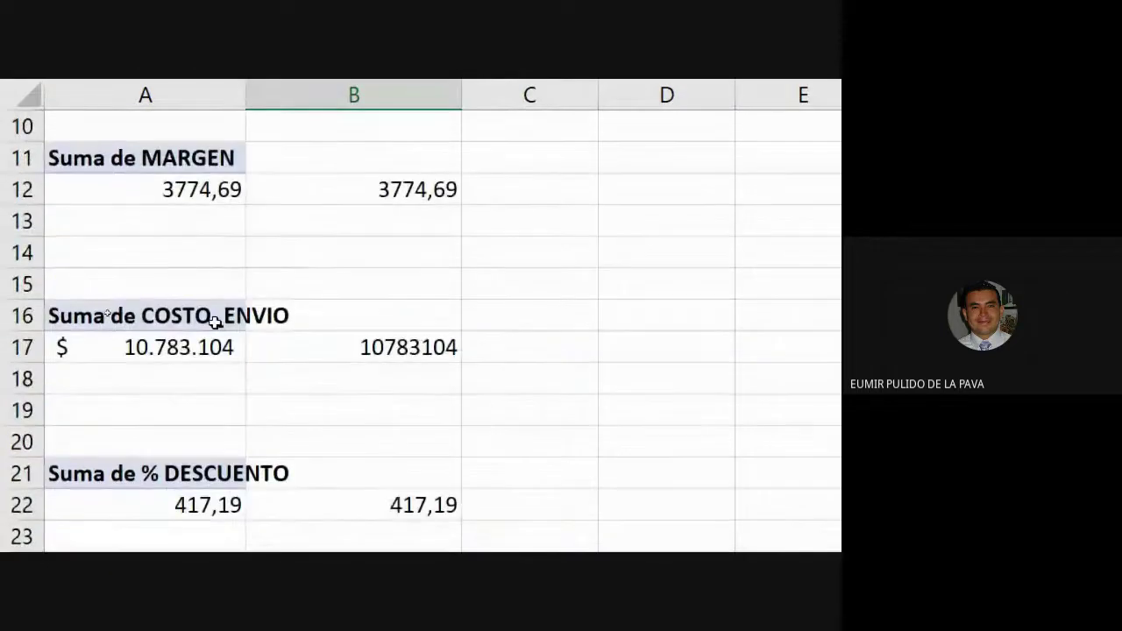
{"action": "scroll", "coordinate": [215, 322], "scroll_direction": "up", "scroll_amount": 1}
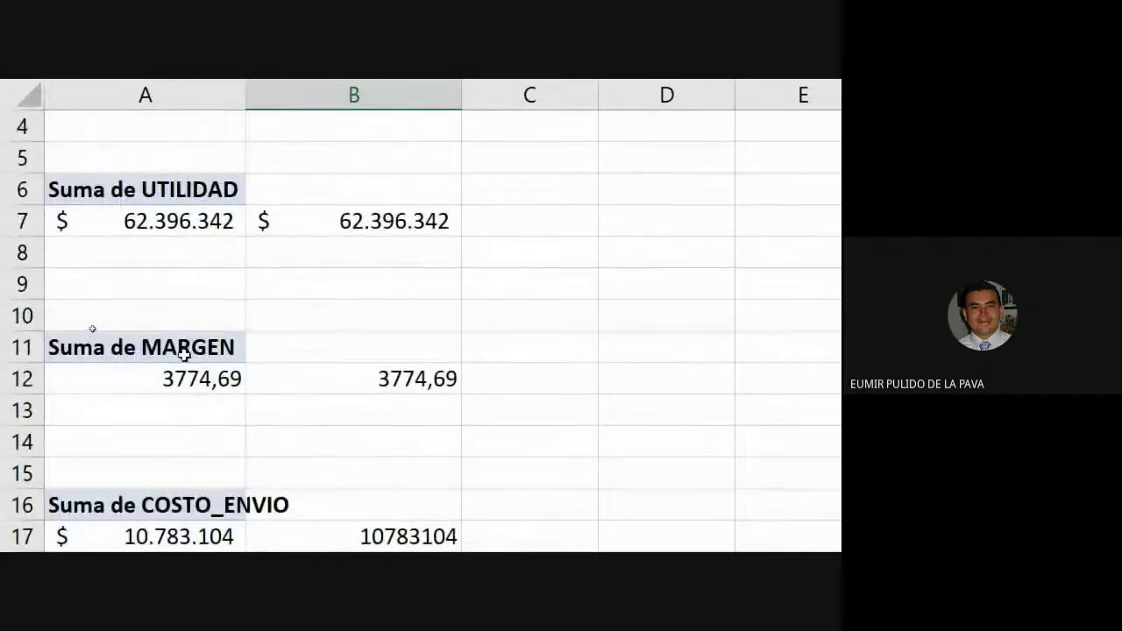
{"action": "left_click", "coordinate": [187, 350]}
{"action": "left_click_drag", "start_coordinate": [186, 350], "coordinate": [205, 281]}
{"action": "scroll", "coordinate": [158, 260], "scroll_direction": "up", "scroll_amount": 4}
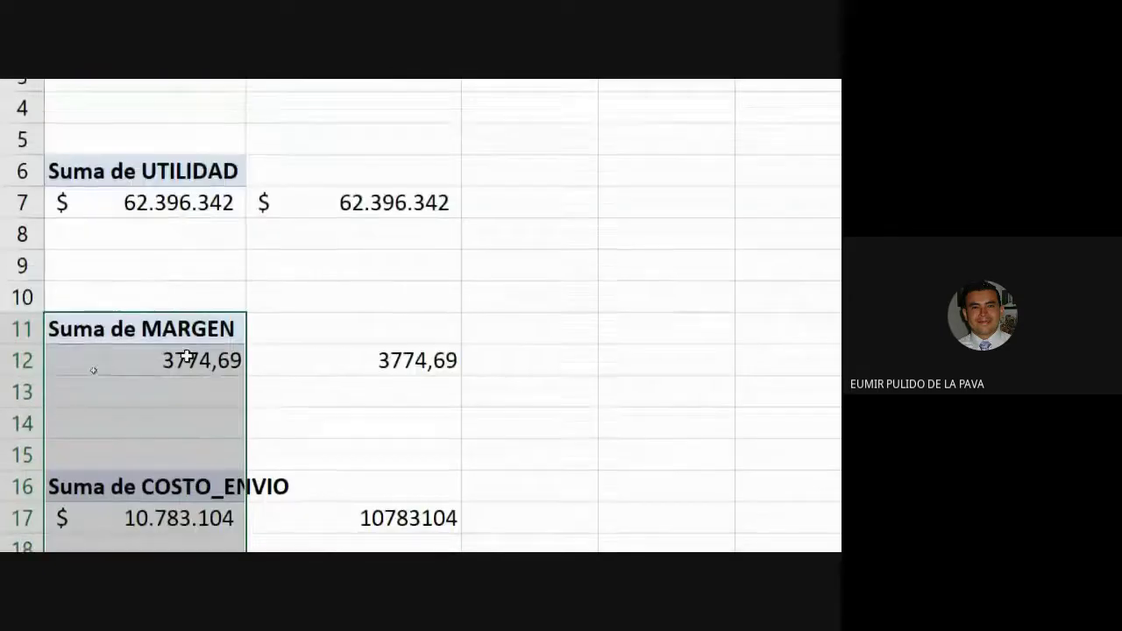
{"action": "scroll", "coordinate": [170, 257], "scroll_direction": "down", "scroll_amount": 1}
{"action": "scroll", "coordinate": [169, 256], "scroll_direction": "down", "scroll_amount": 1}
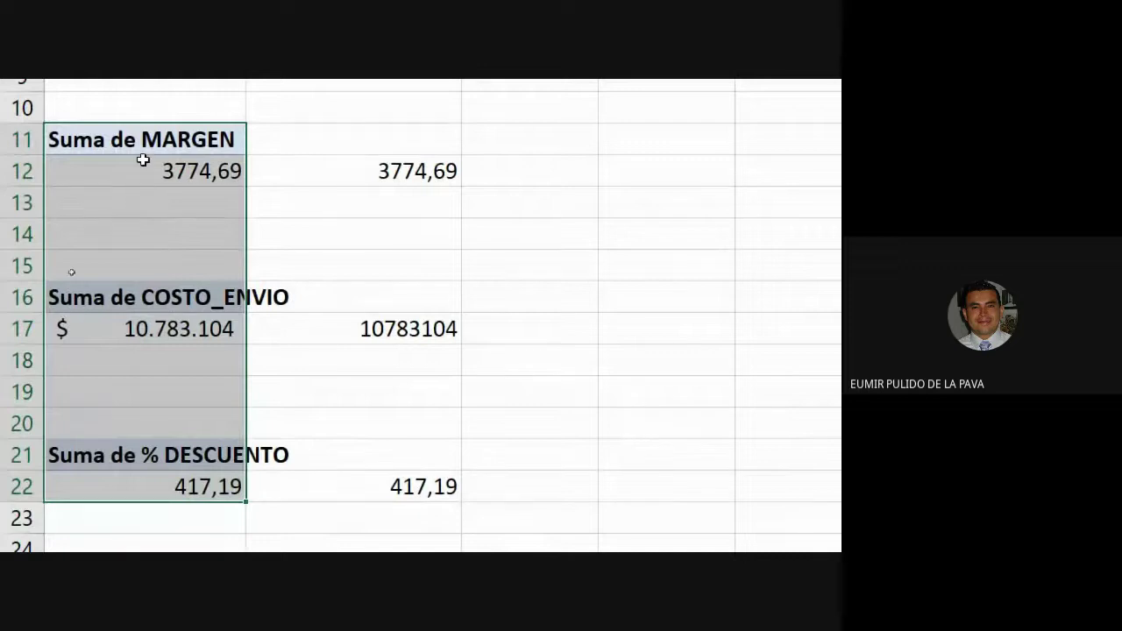
{"action": "right_click", "coordinate": [142, 149]}
{"action": "left_click", "coordinate": [203, 166]}
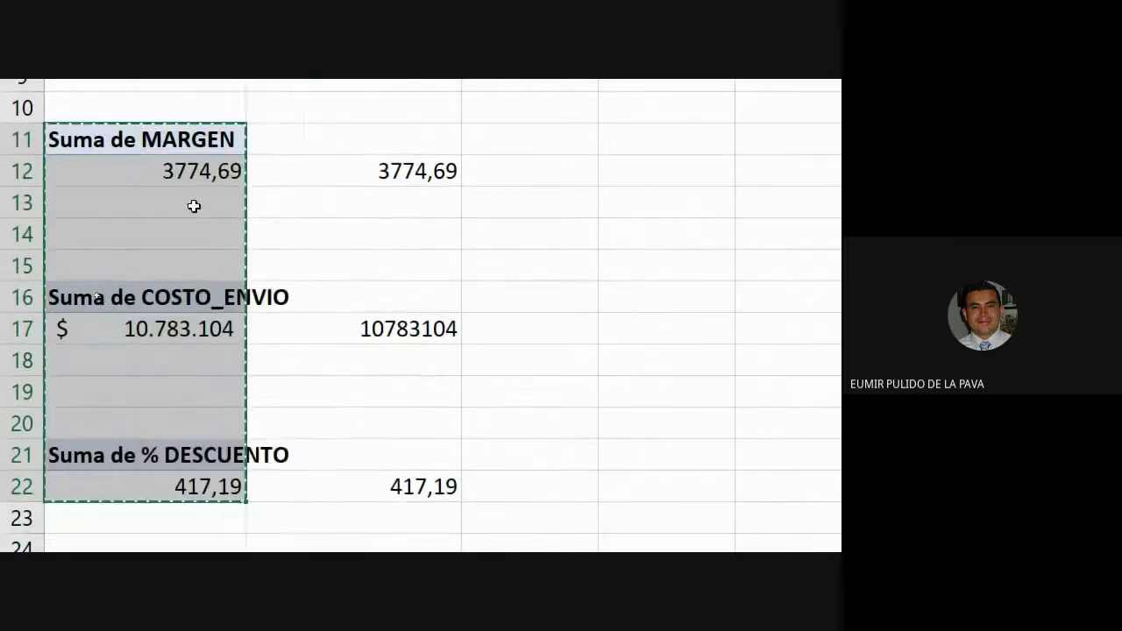
{"action": "scroll", "coordinate": [158, 455], "scroll_direction": "down", "scroll_amount": 3}
{"action": "scroll", "coordinate": [158, 454], "scroll_direction": "down", "scroll_amount": 2}
{"action": "left_click", "coordinate": [145, 386]}
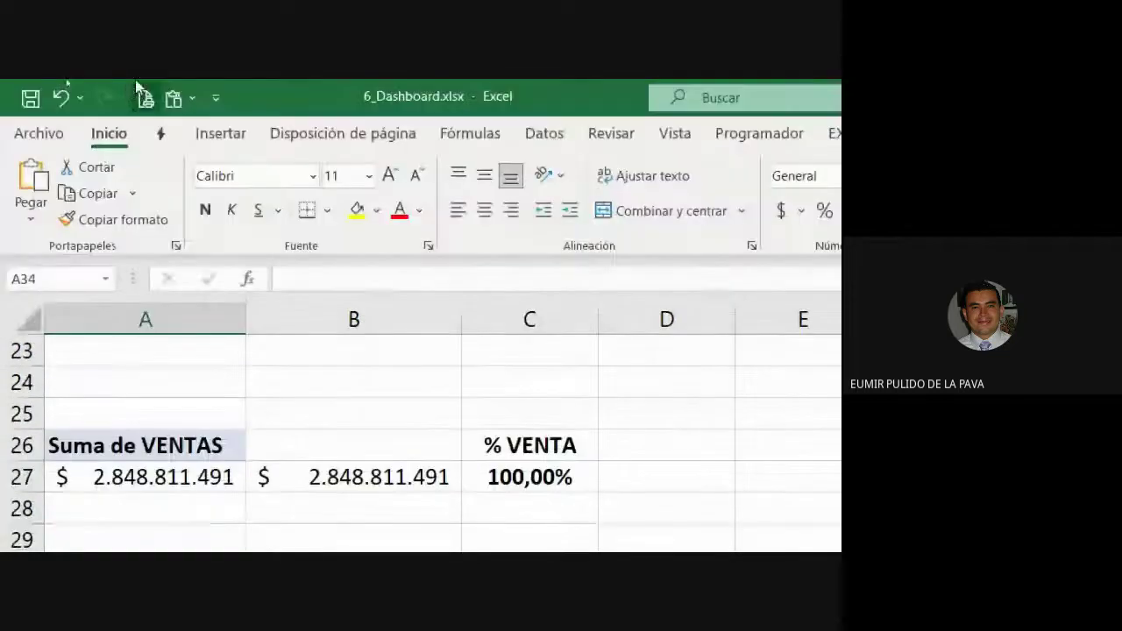
{"action": "left_click_drag", "start_coordinate": [137, 394], "coordinate": [140, 452]}
{"action": "scroll", "coordinate": [280, 406], "scroll_direction": "down", "scroll_amount": 1}
{"action": "scroll", "coordinate": [280, 406], "scroll_direction": "up", "scroll_amount": 3}
{"action": "key", "text": "ctrl+v"}
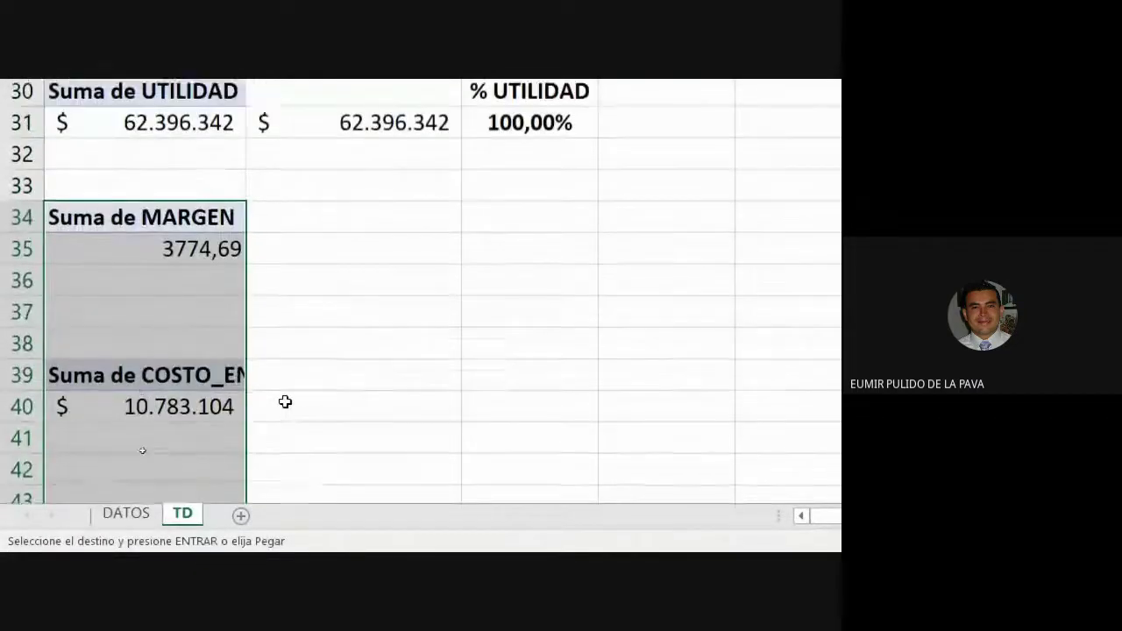
Step: Rename the copied Suma de MARGEN pivot table at A34 as "TotalMargen NO VINCULAR" in its pivot table options
{"action": "left_click", "coordinate": [187, 370]}
{"action": "right_click", "coordinate": [188, 371]}
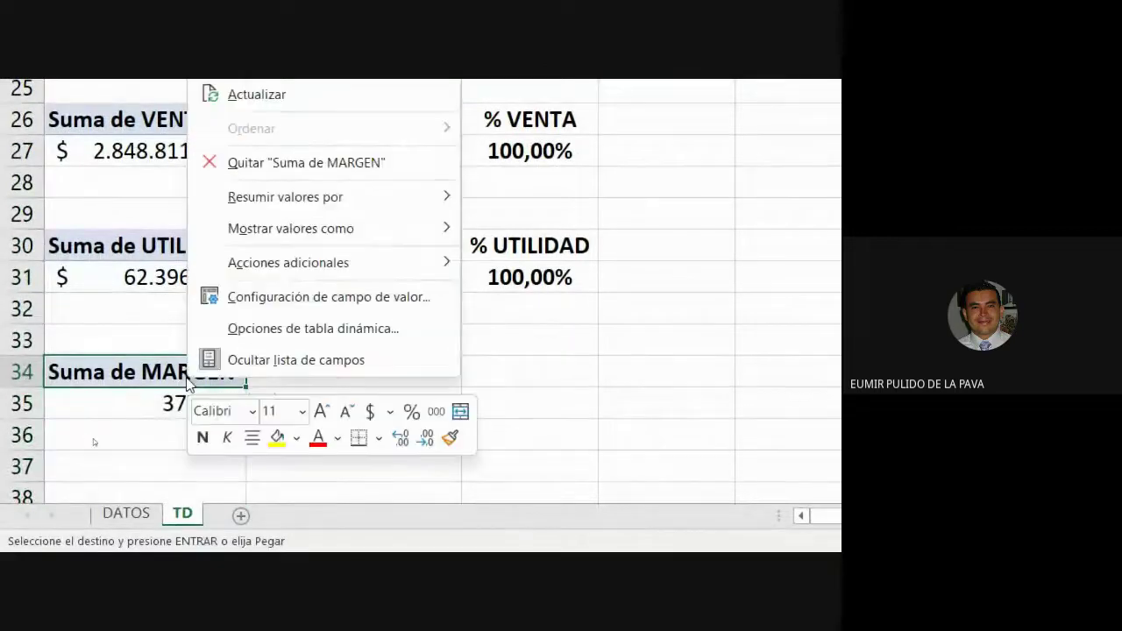
{"action": "left_click", "coordinate": [277, 328]}
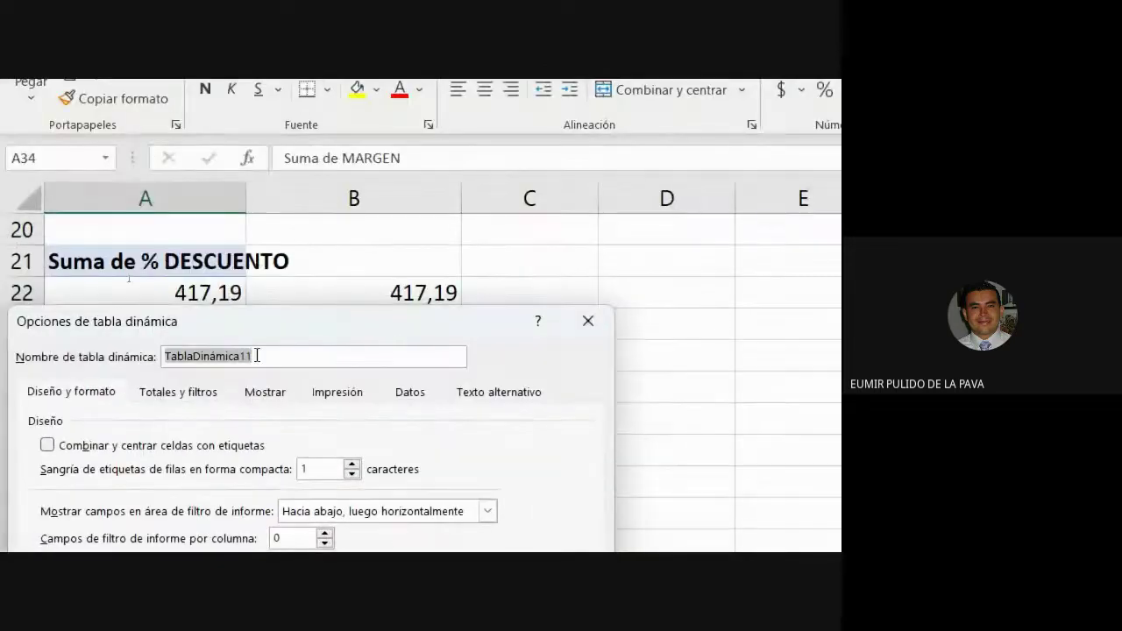
{"action": "type", "text": "TOTAL"}
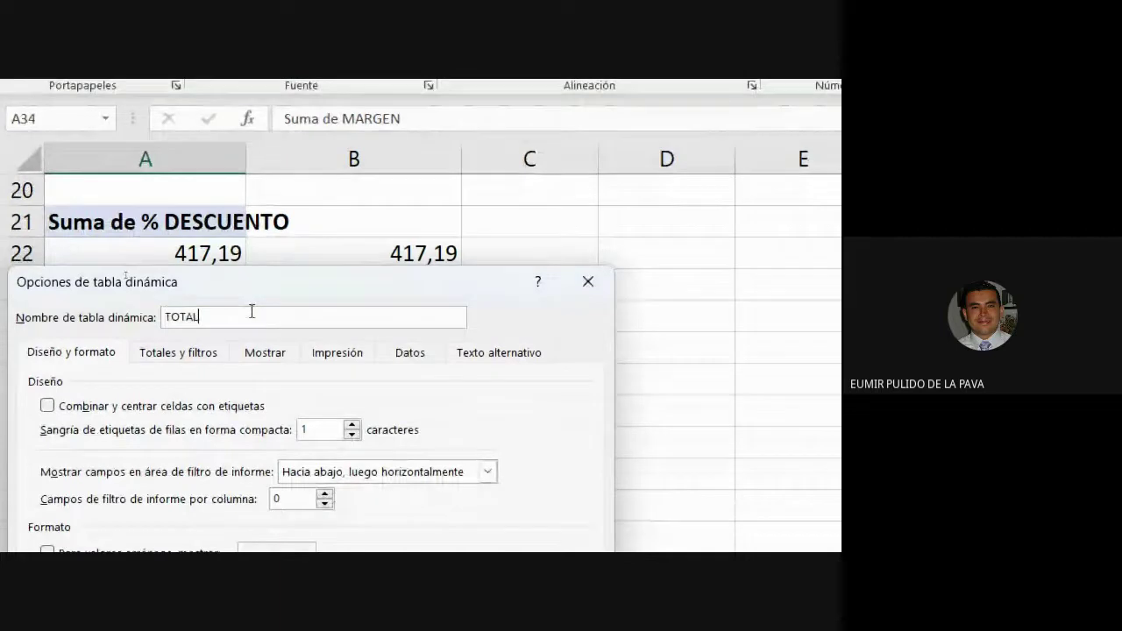
{"action": "key", "text": "BackSpace"}
{"action": "key", "text": "BackSpace"}
{"action": "key", "text": "BackSpace"}
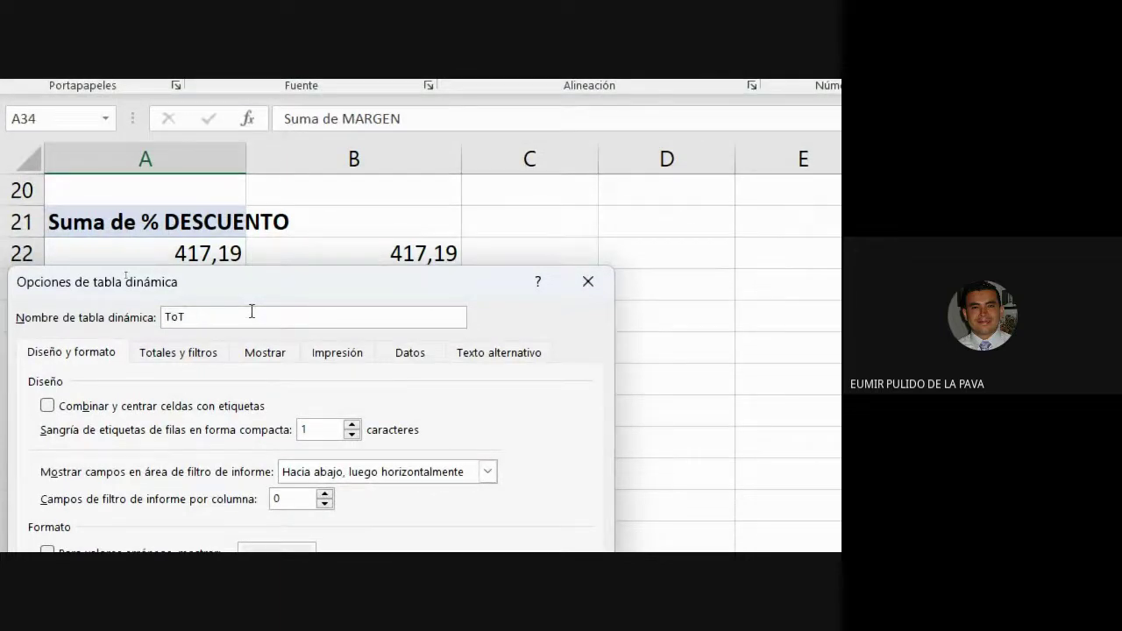
{"action": "type", "text": "talMargen NO-VINCULAR"}
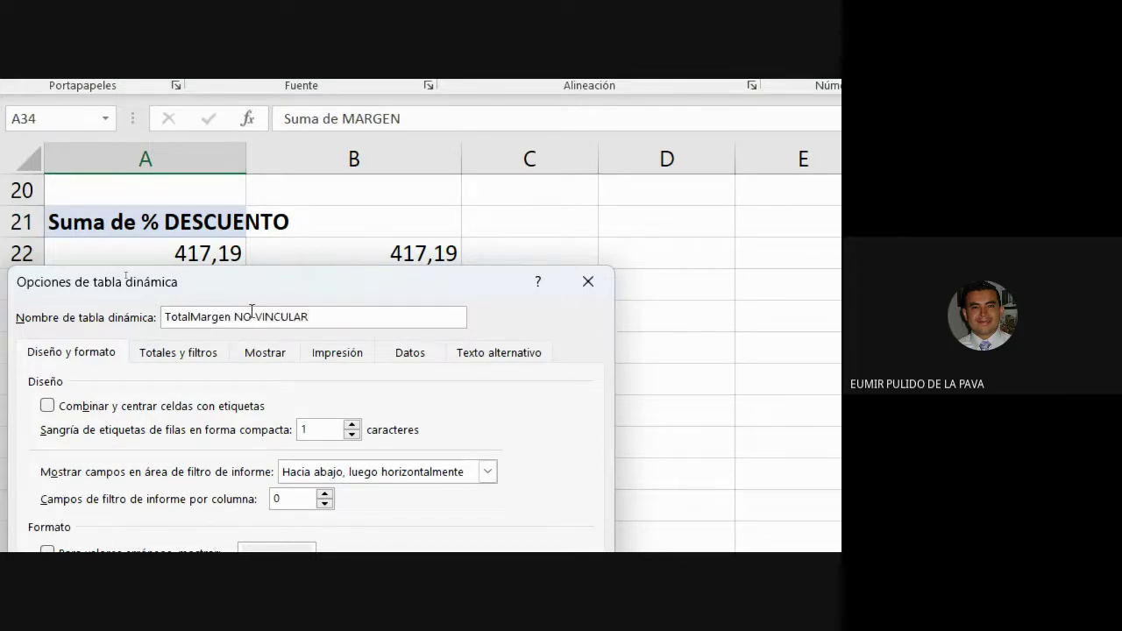
{"action": "key", "text": "Return"}
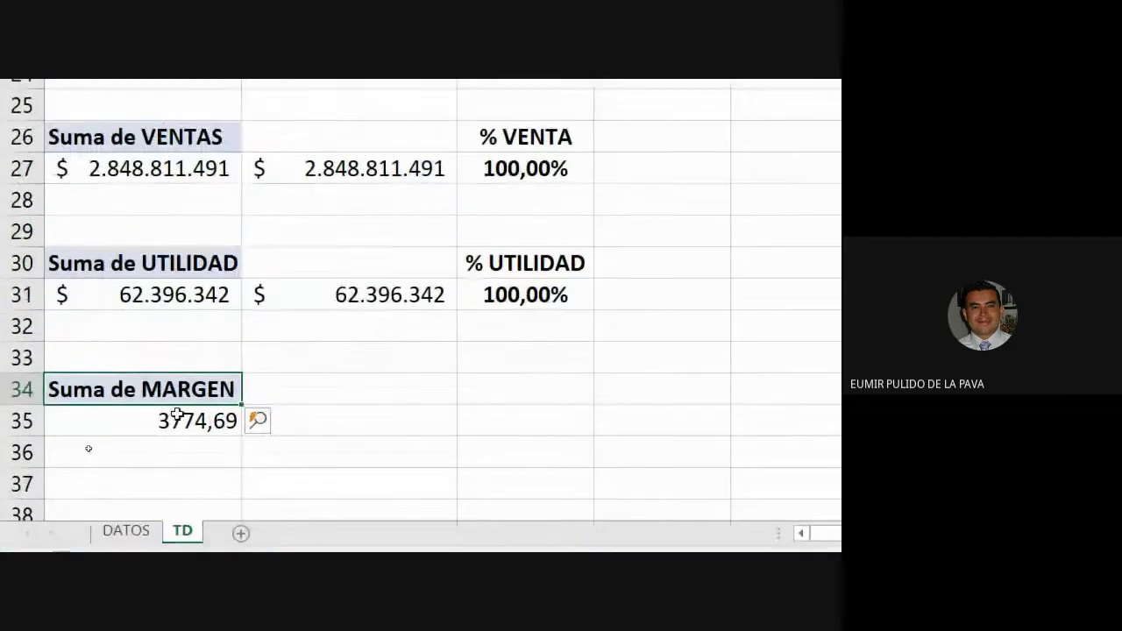
Step: Rename the copied Suma de COSTO_ENVIO pivot table at A39 as "TotalCostoEnvio NO VINCULAR" in its pivot table options
{"action": "scroll", "coordinate": [177, 414], "scroll_direction": "down", "scroll_amount": 2}
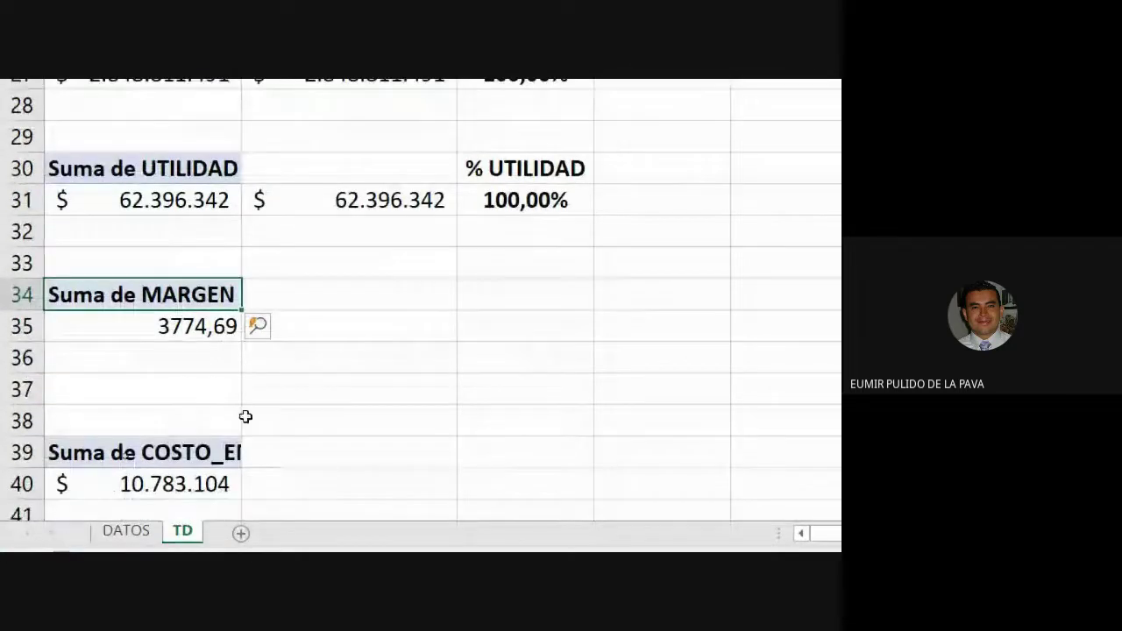
{"action": "key", "text": "Down"}
{"action": "key", "text": "Down"}
{"action": "key", "text": "Down"}
{"action": "key", "text": "Down"}
{"action": "right_click", "coordinate": [200, 389]}
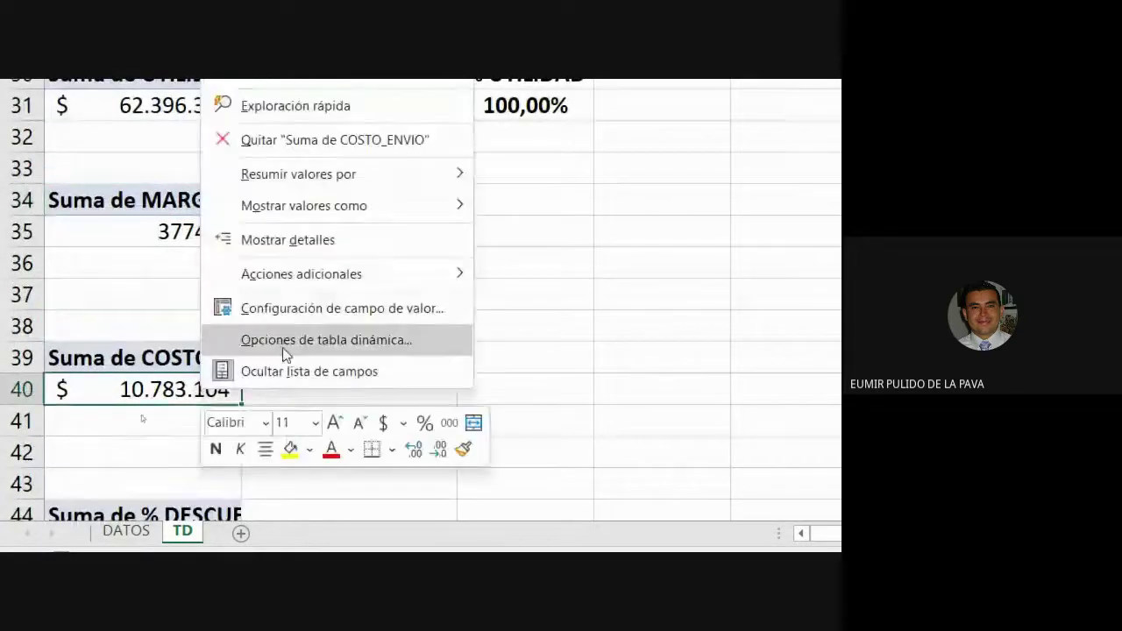
{"action": "left_click", "coordinate": [283, 354]}
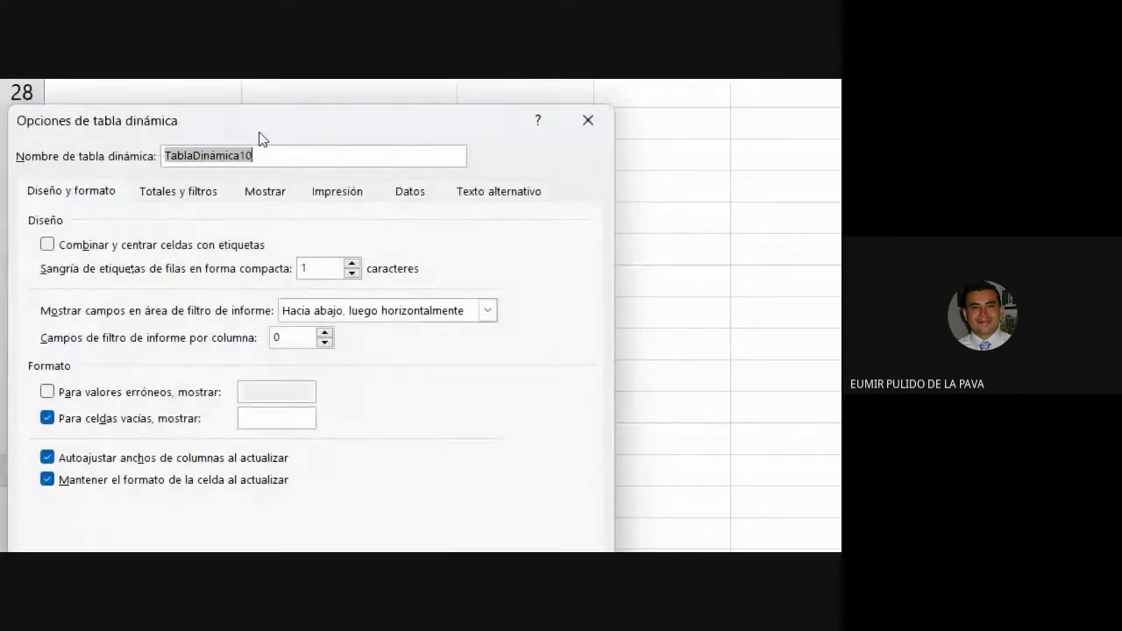
{"action": "left_click_drag", "start_coordinate": [260, 139], "coordinate": [546, 150]}
{"action": "type", "text": "T"}
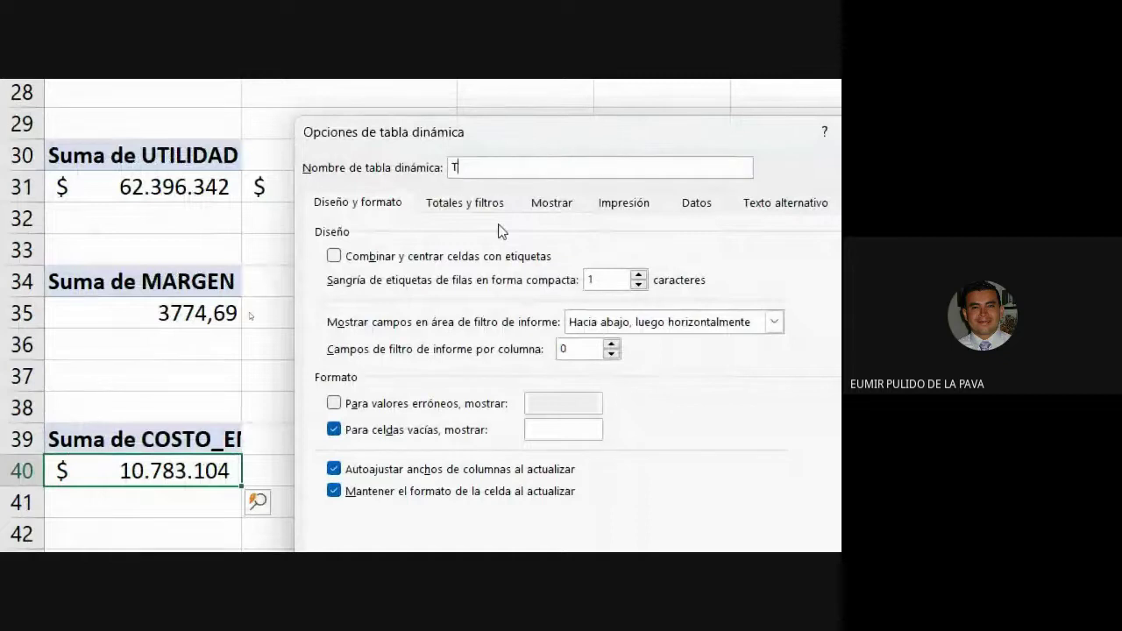
{"action": "type", "text": "OTAL"}
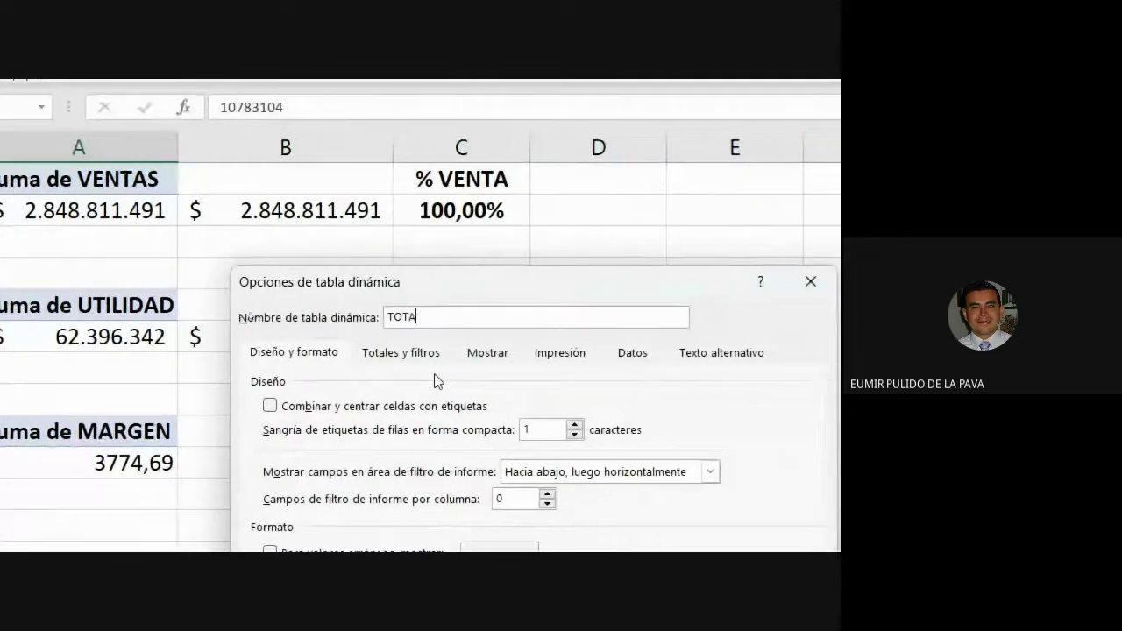
{"action": "key", "text": "BackSpace"}
{"action": "key", "text": "BackSpace"}
{"action": "key", "text": "BackSpace"}
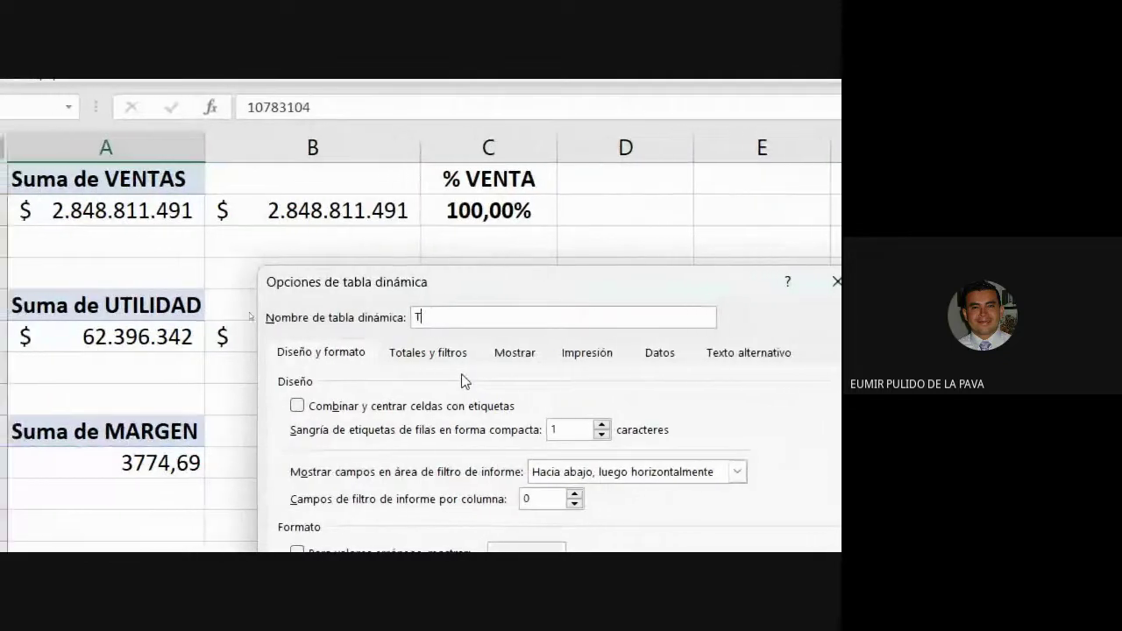
{"action": "type", "text": "otalCostoEnvio"}
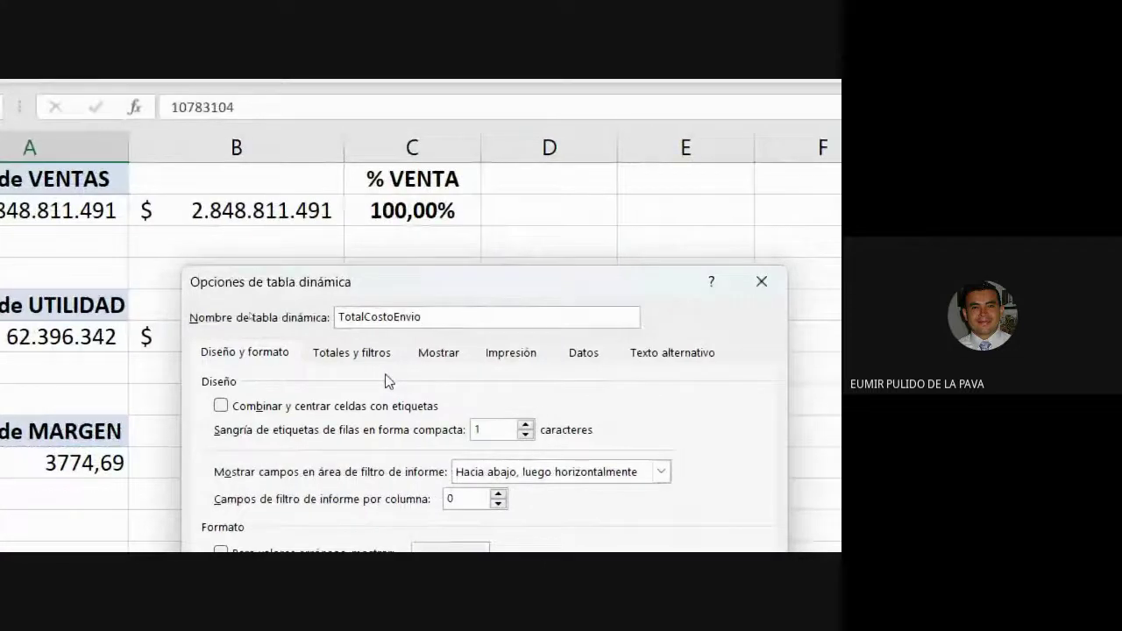
{"action": "type", "text": " NO VINCULA"}
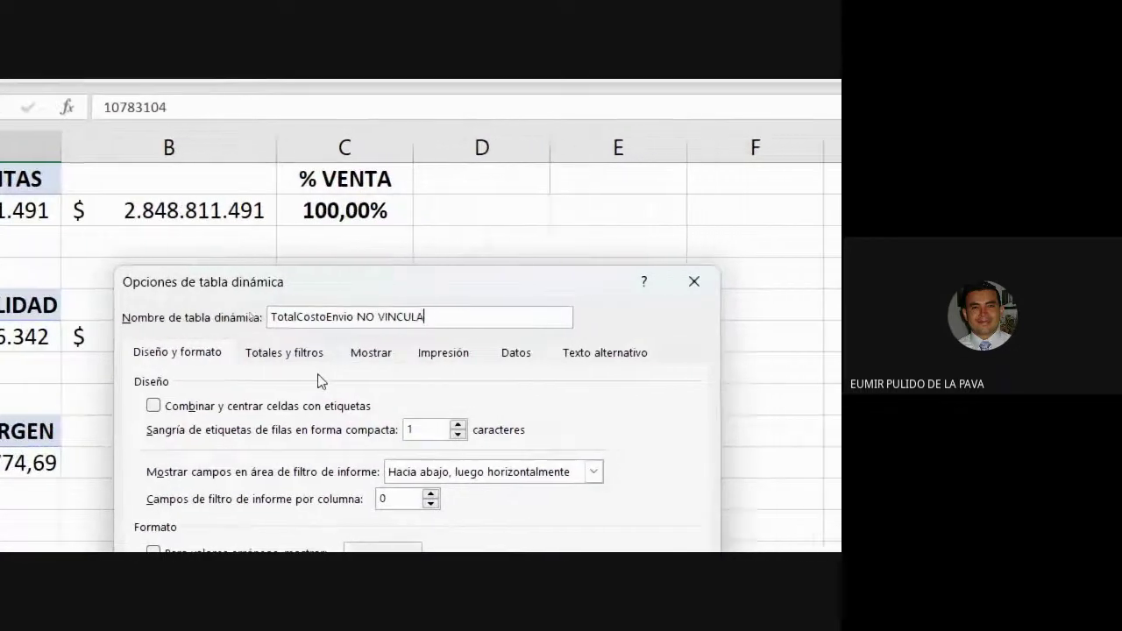
{"action": "type", "text": "R"}
{"action": "key", "text": "Return"}
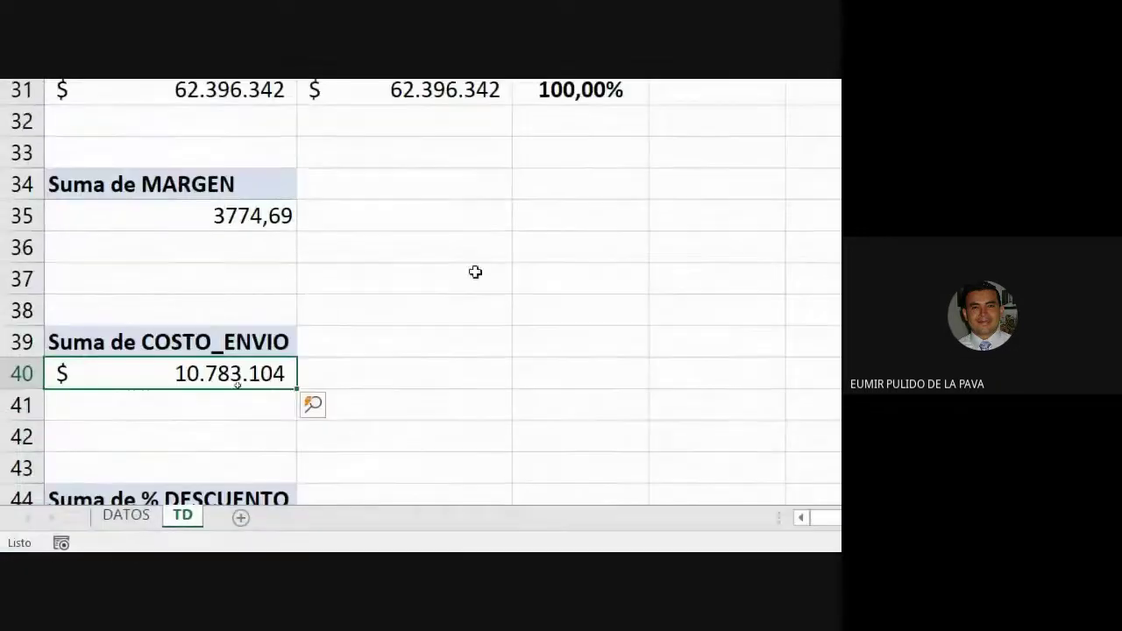
Step: Rename the copied Suma de % DESCUENTO pivot table at A44 as "TotalDescuento NO VINCULAR" in its pivot table options
{"action": "right_click", "coordinate": [240, 433]}
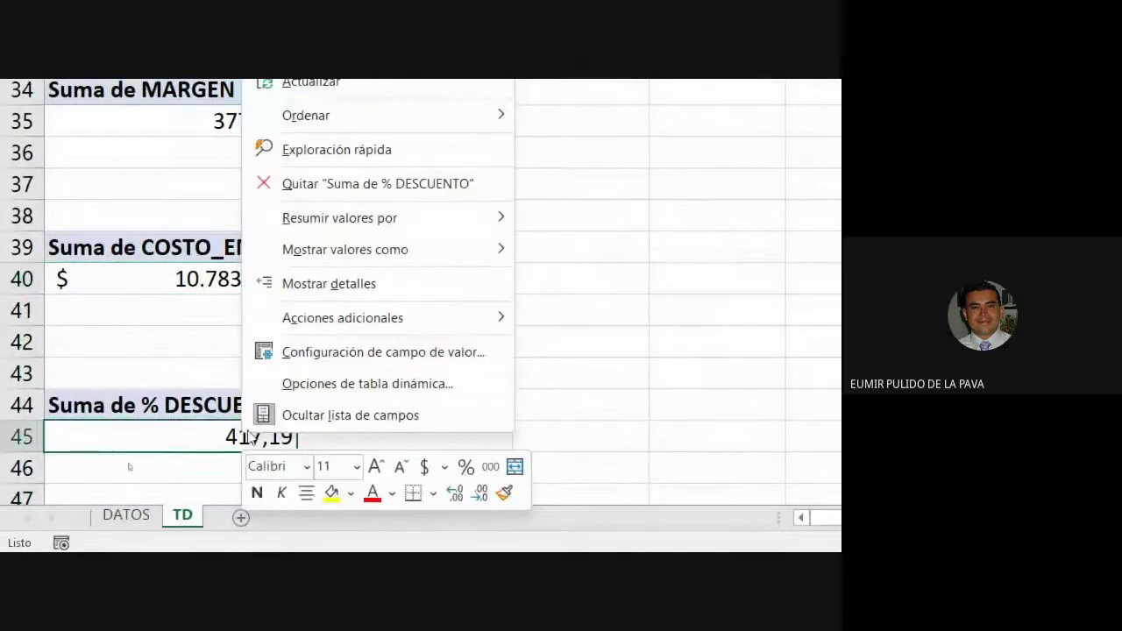
{"action": "left_click", "coordinate": [333, 386]}
{"action": "type", "text": "TO"}
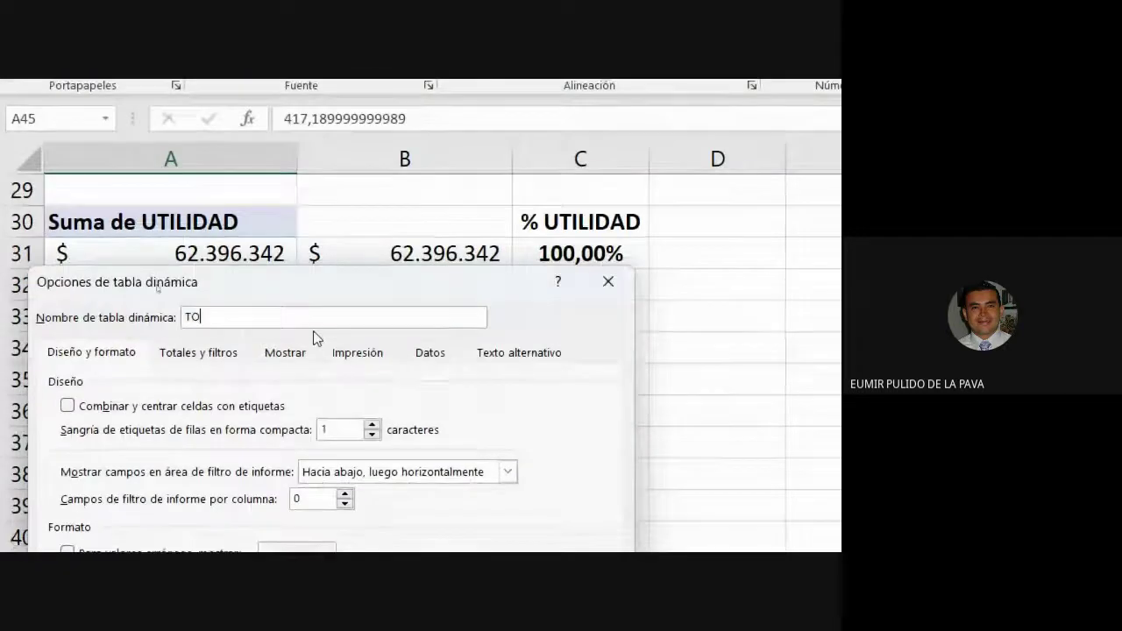
{"action": "key", "text": "BackSpace"}
{"action": "key", "text": "BackSpace"}
{"action": "type", "text": "Tot"}
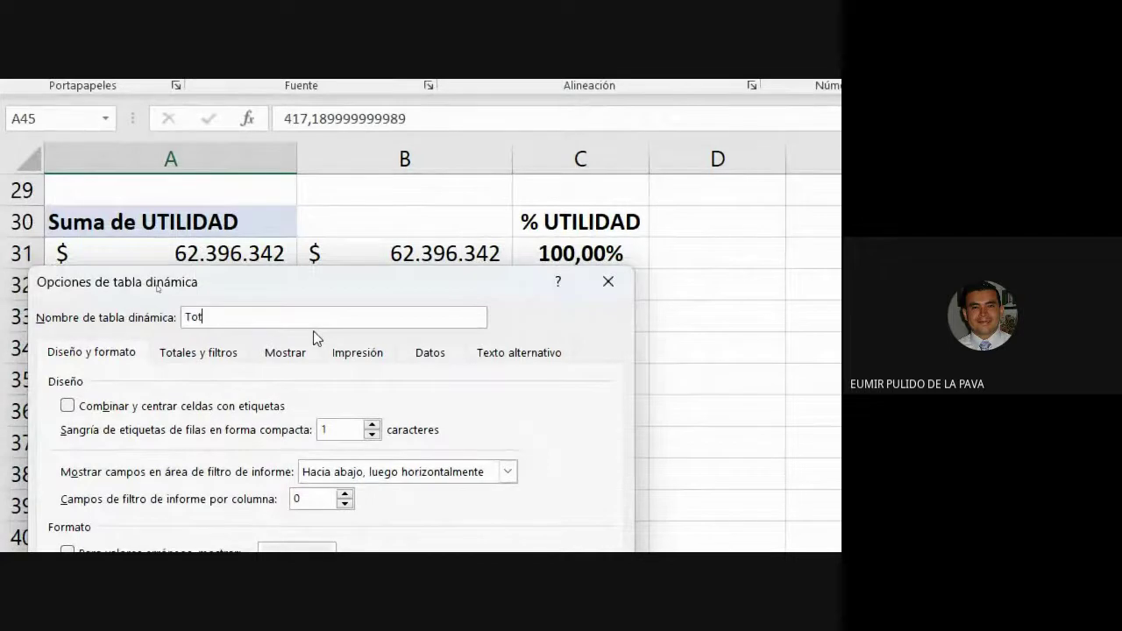
{"action": "type", "text": "alDescuetno"}
{"action": "key", "text": "BackSpace"}
{"action": "key", "text": "BackSpace"}
{"action": "key", "text": "BackSpace"}
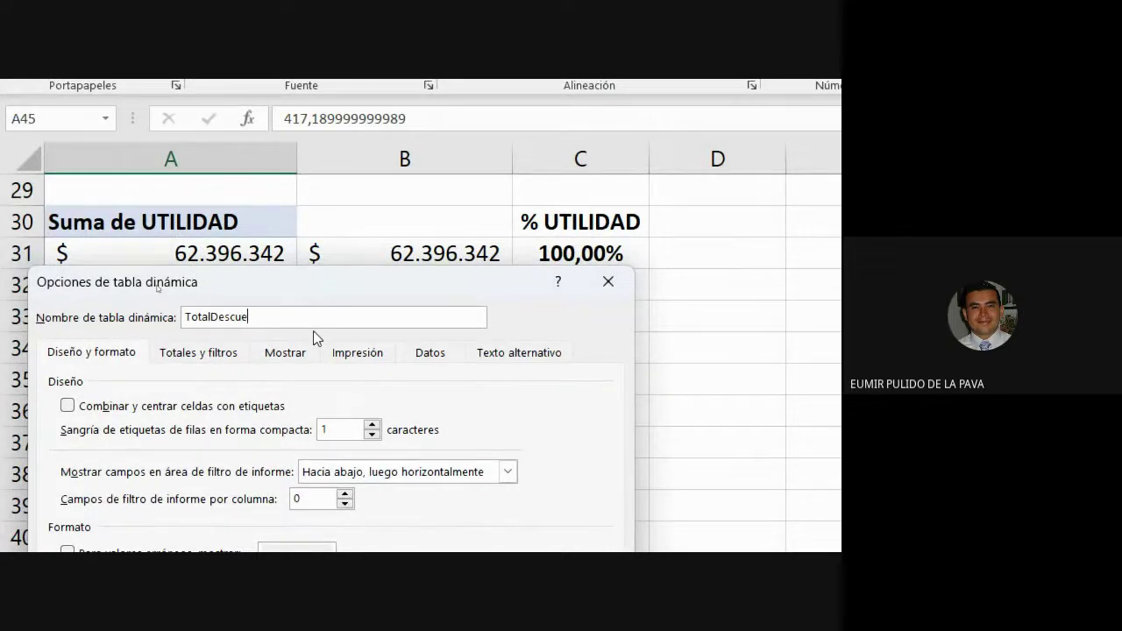
{"action": "type", "text": "nto NO VINCULAR"}
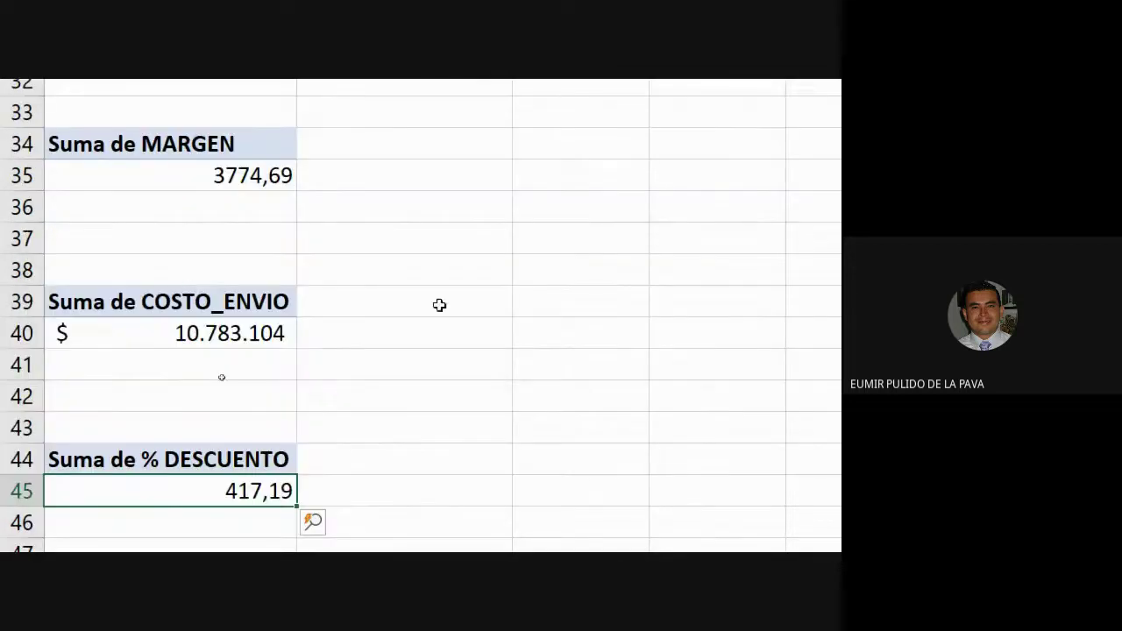
Step: Link B35 to the copied Suma de MARGEN pivot total in A35 with a formula
{"action": "scroll", "coordinate": [439, 305], "scroll_direction": "up", "scroll_amount": 2}
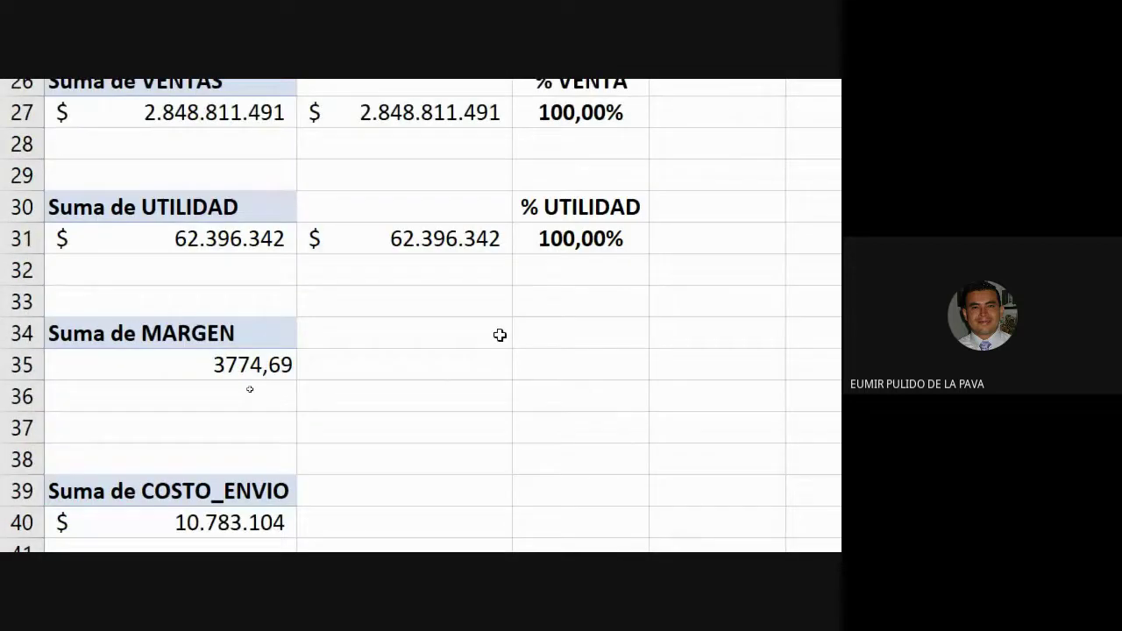
{"action": "left_click", "coordinate": [442, 353]}
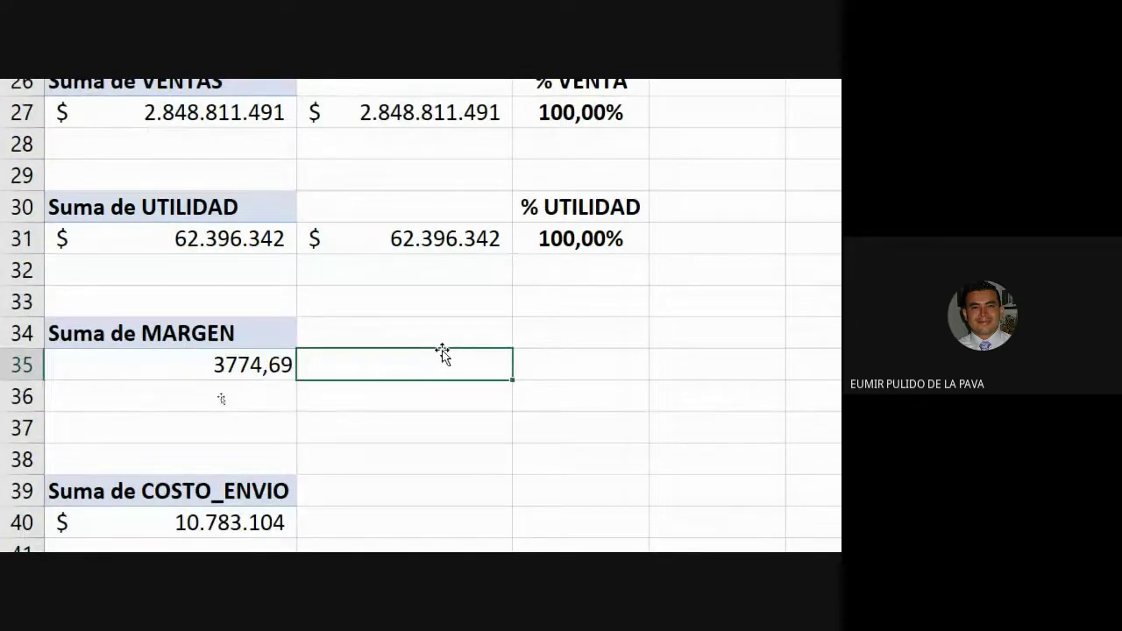
{"action": "type", "text": "="}
{"action": "left_click", "coordinate": [263, 323]}
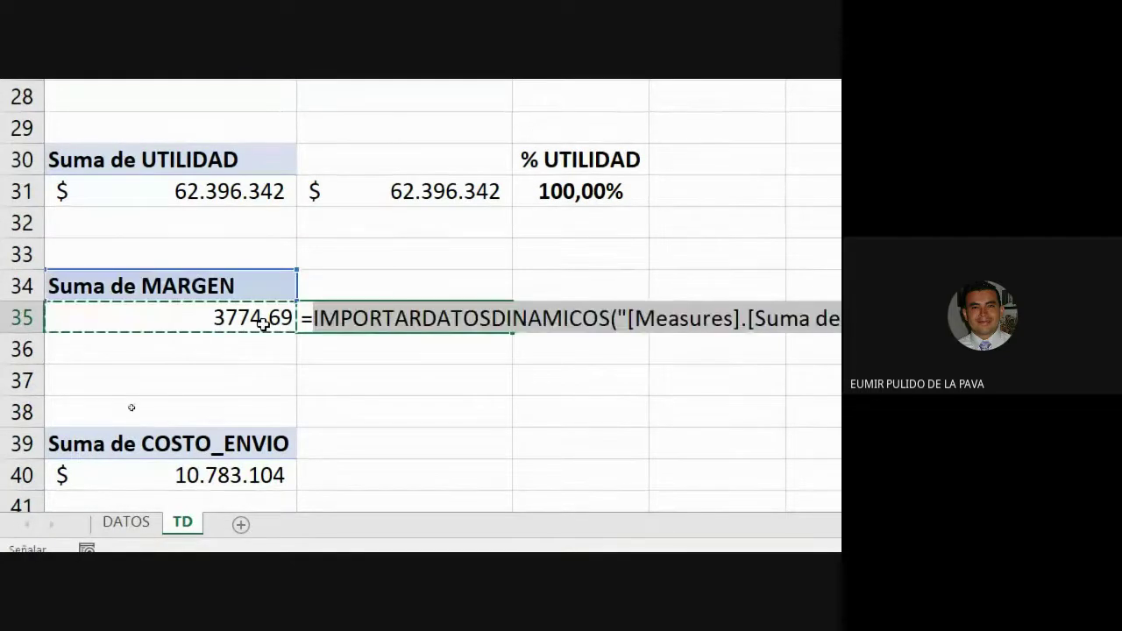
{"action": "key", "text": "Return"}
Step: Copy the formatting of C30:C31 to the column C cells beside the copied MARGEN, COSTO_ENVIO and % DESCUENTO pivot tables
{"action": "left_click_drag", "start_coordinate": [580, 160], "coordinate": [582, 180]}
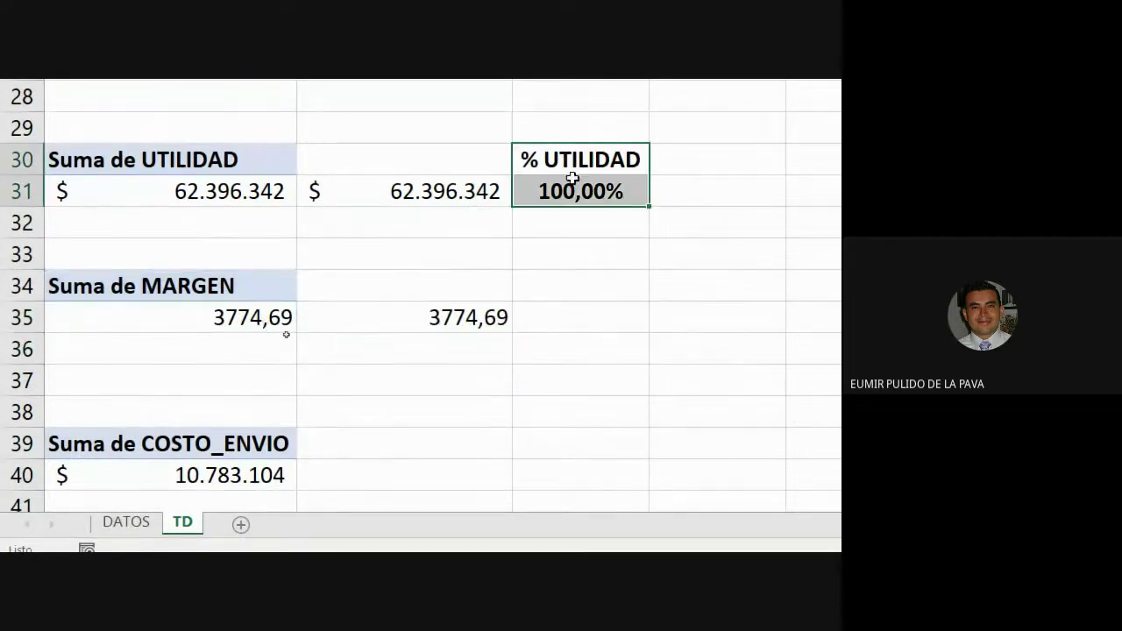
{"action": "left_click", "coordinate": [117, 174]}
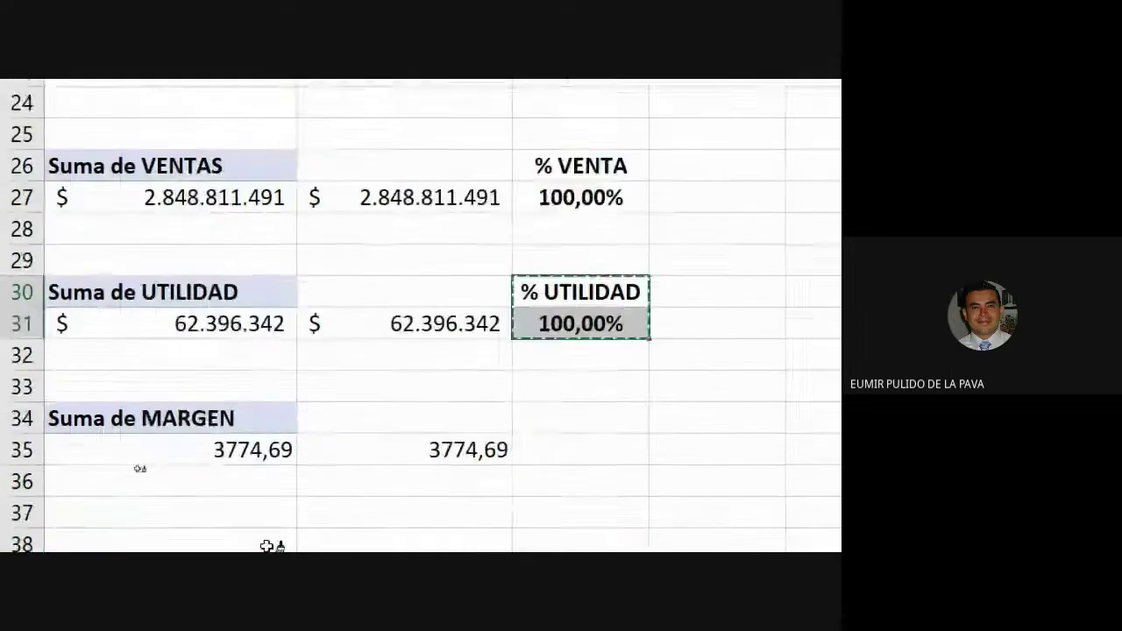
{"action": "left_click", "coordinate": [541, 292]}
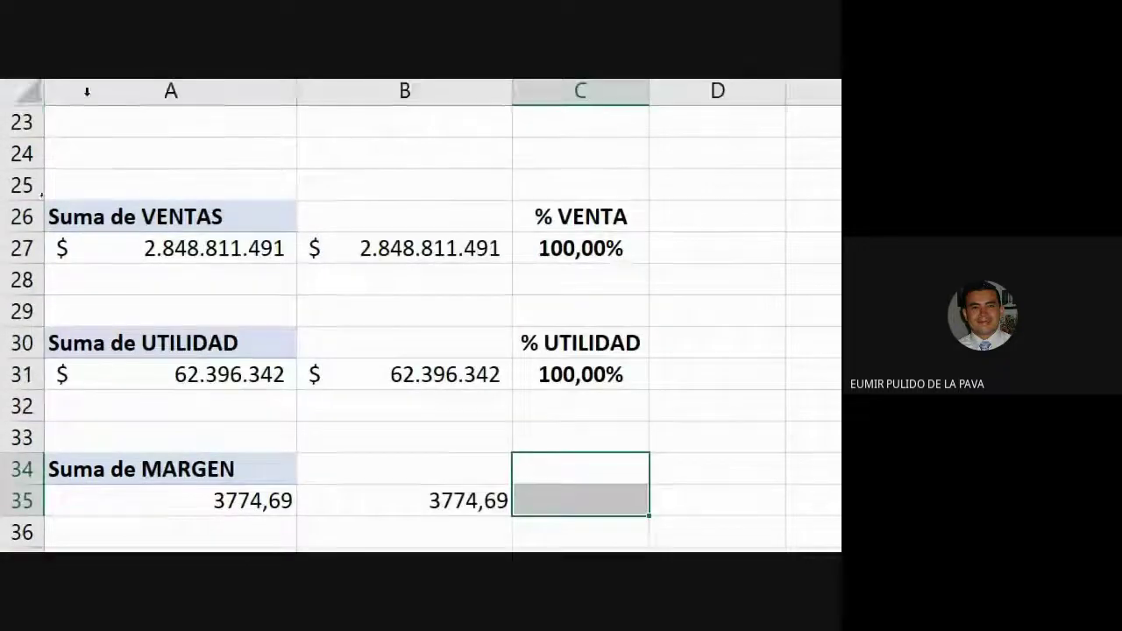
{"action": "left_click", "coordinate": [120, 108]}
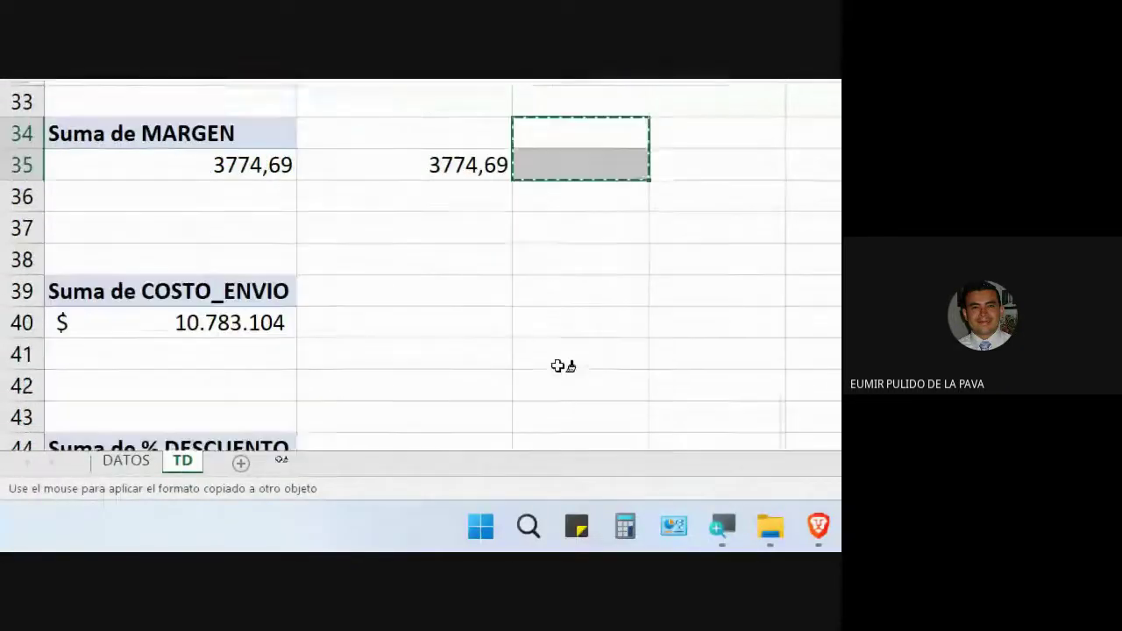
{"action": "left_click", "coordinate": [576, 293]}
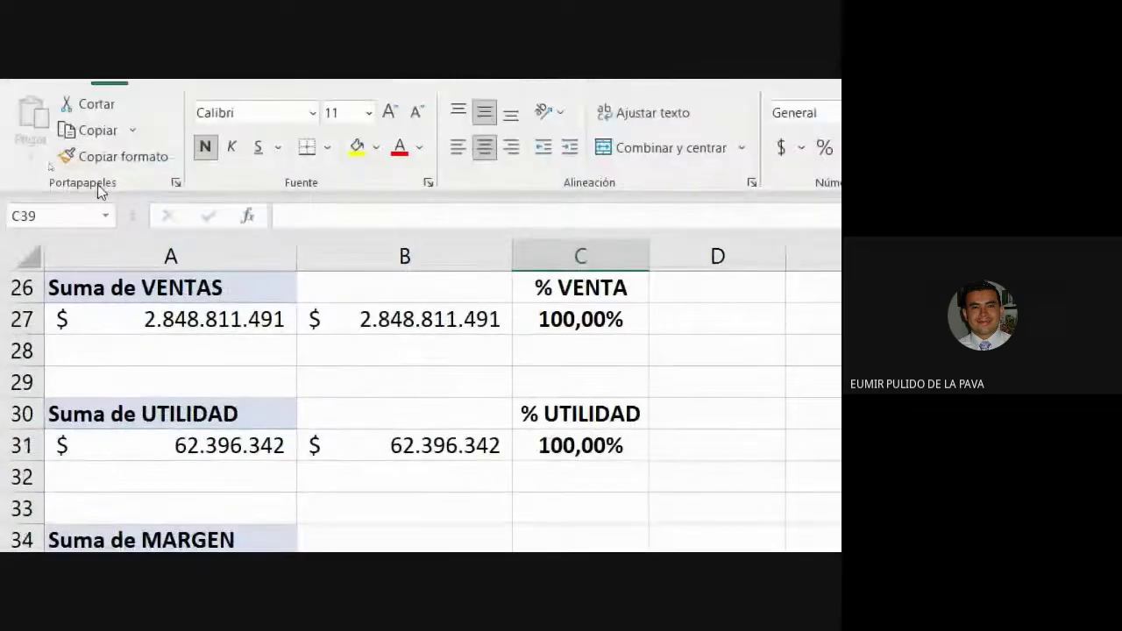
{"action": "left_click", "coordinate": [98, 155]}
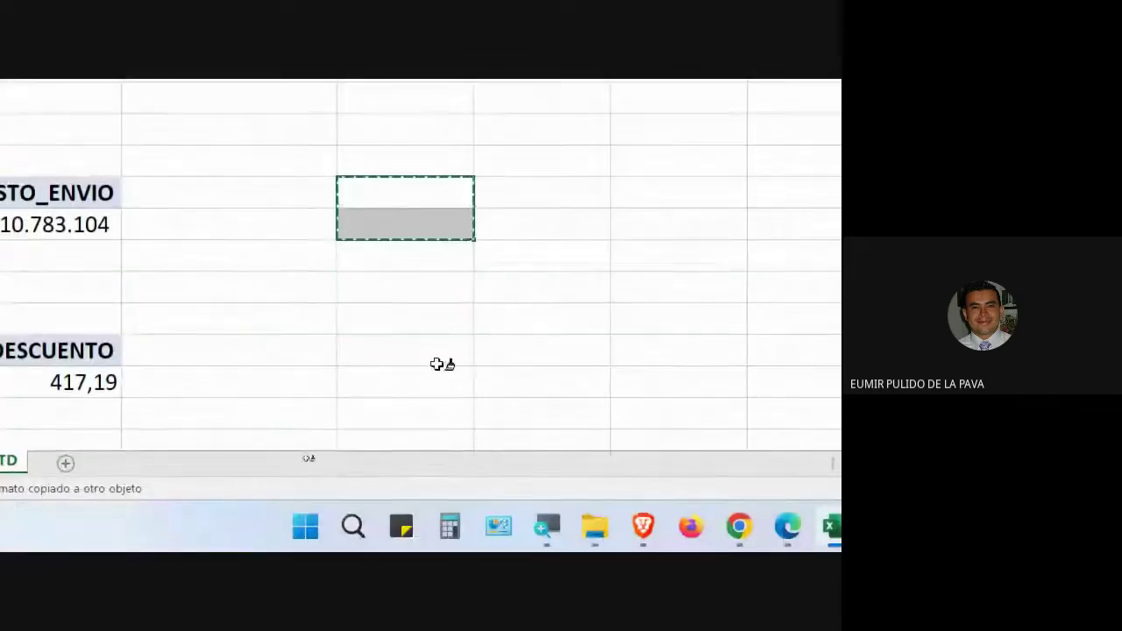
{"action": "left_click", "coordinate": [433, 355]}
Step: Enter the heading "% MARGEN" in C34
{"action": "left_click", "coordinate": [405, 176]}
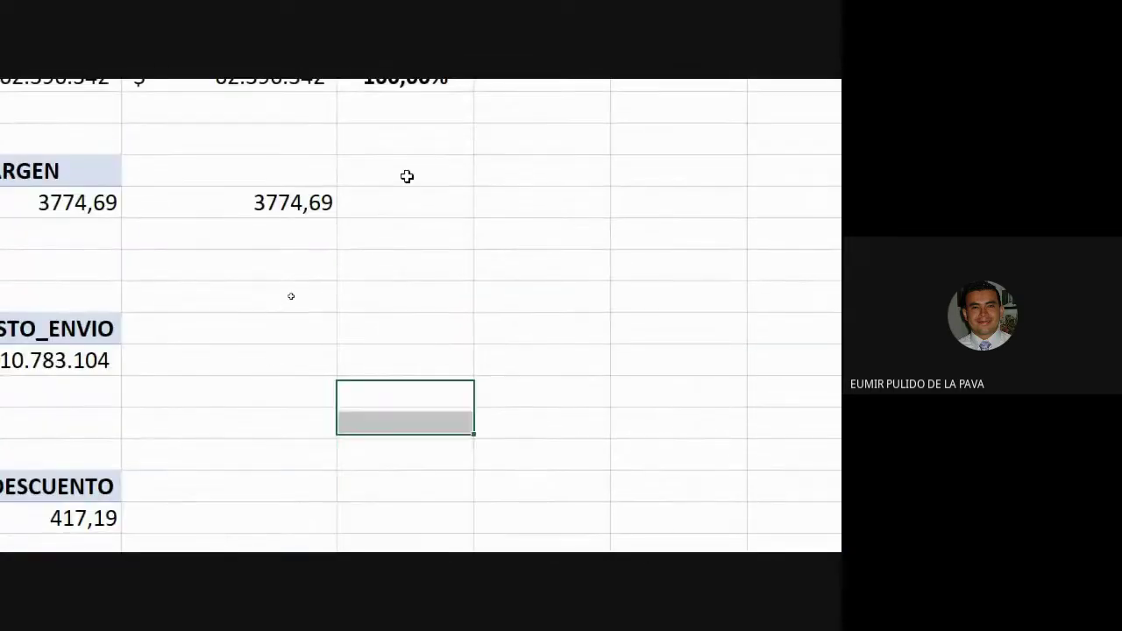
{"action": "type", "text": "&"}
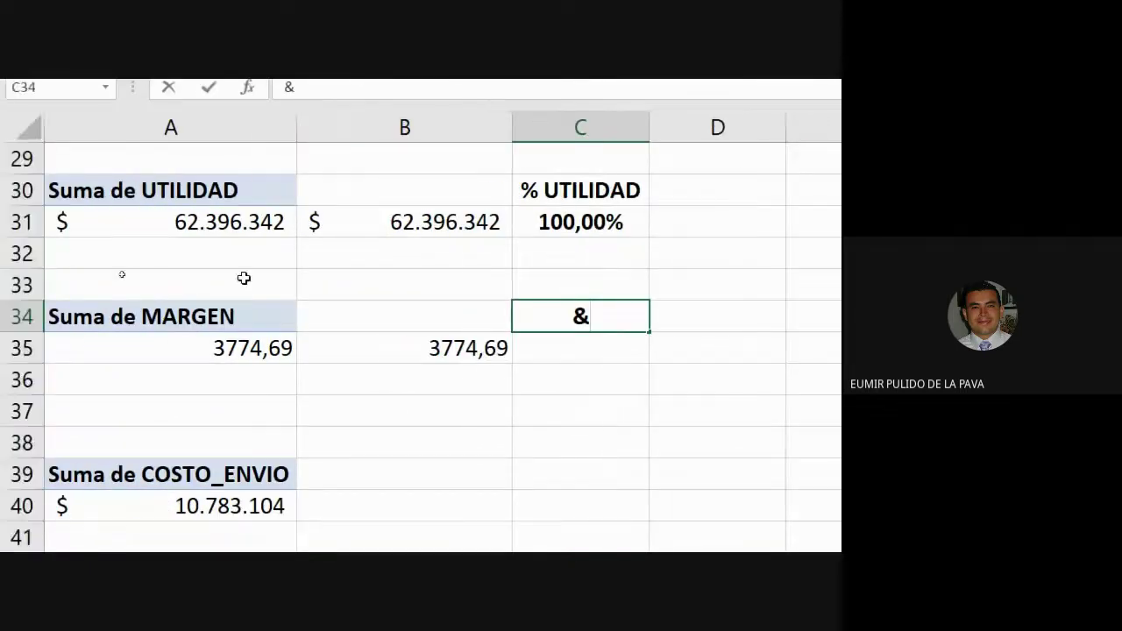
{"action": "key", "text": "BackSpace"}
{"action": "type", "text": "% MARGEN"}
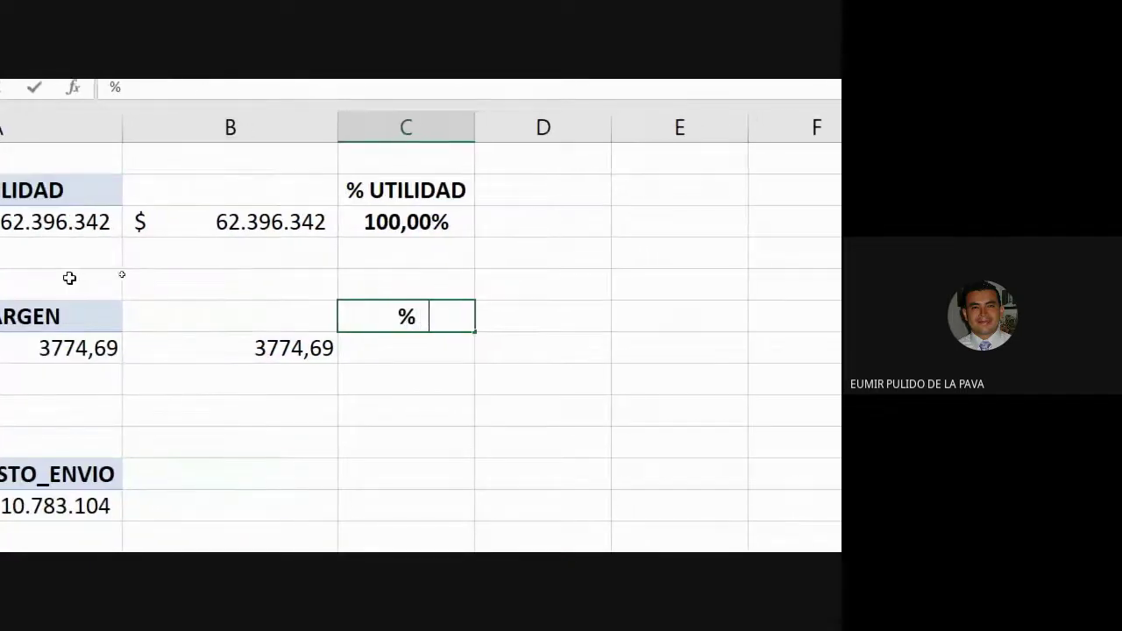
{"action": "key", "text": "Return"}
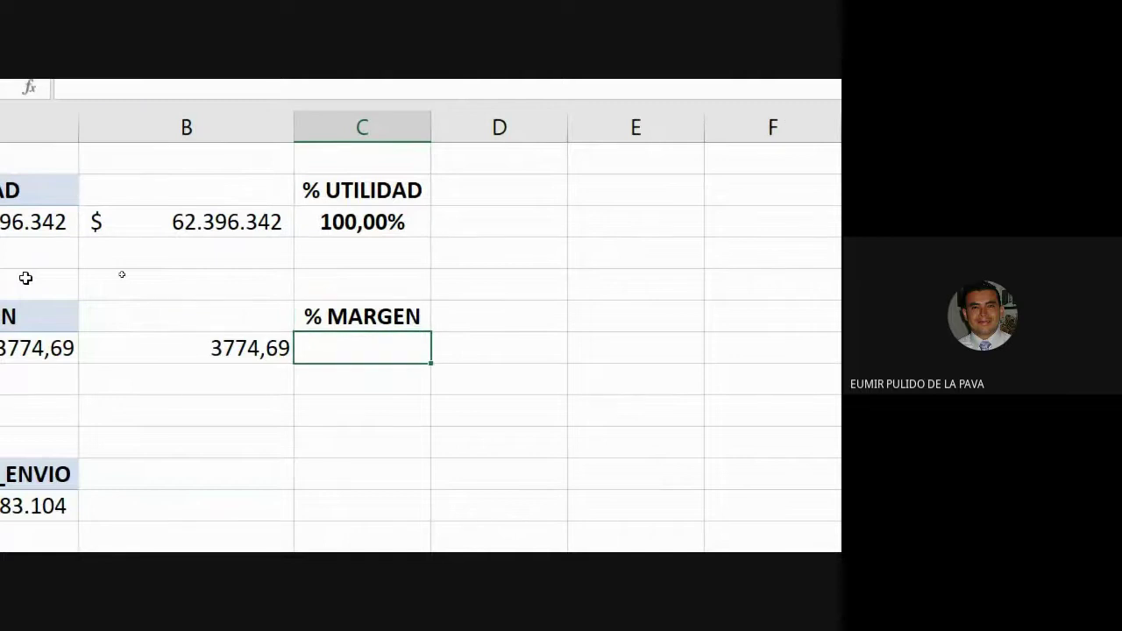
Step: Calculate the margin percentage in C35 by dividing B12 by B35
{"action": "type", "text": "="}
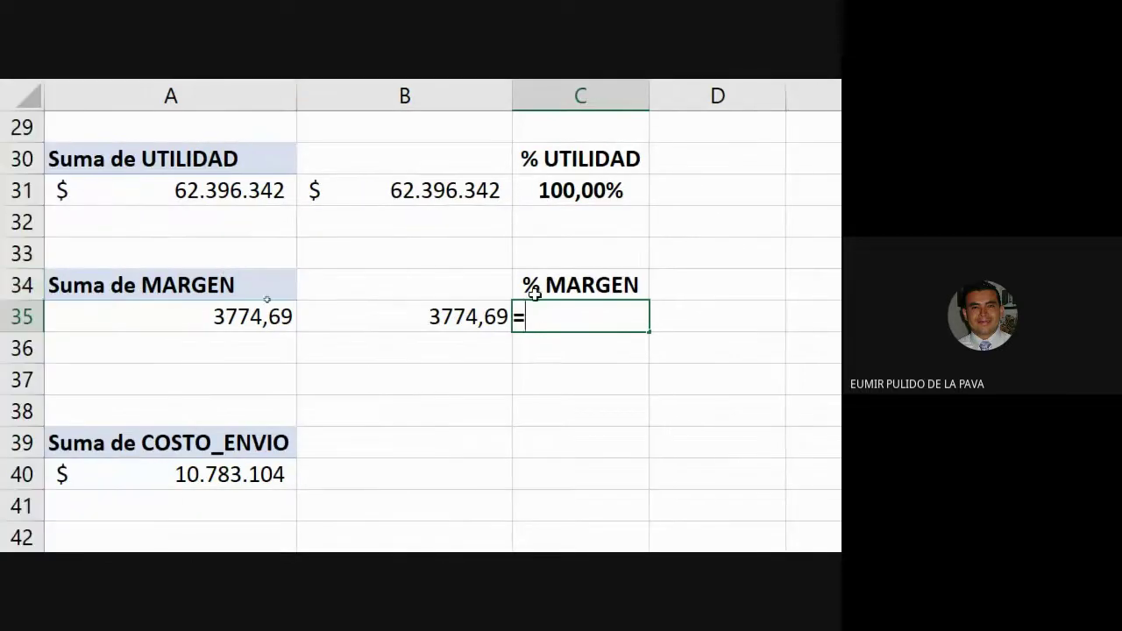
{"action": "scroll", "coordinate": [316, 316], "scroll_direction": "up", "scroll_amount": 3}
{"action": "scroll", "coordinate": [420, 326], "scroll_direction": "up", "scroll_amount": 4}
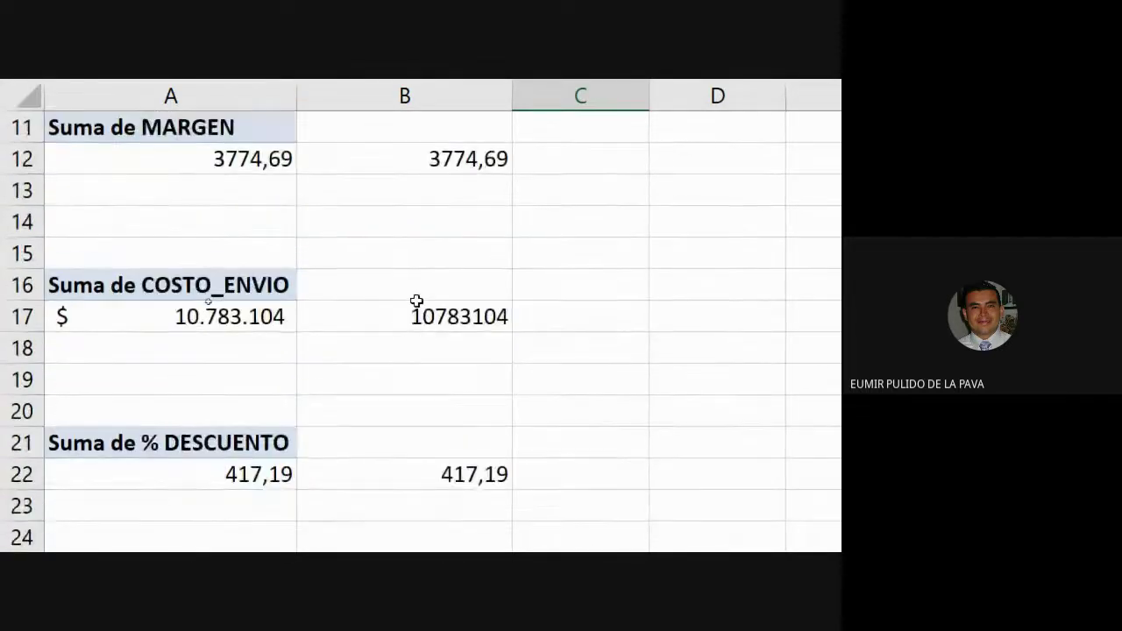
{"action": "left_click", "coordinate": [442, 254]}
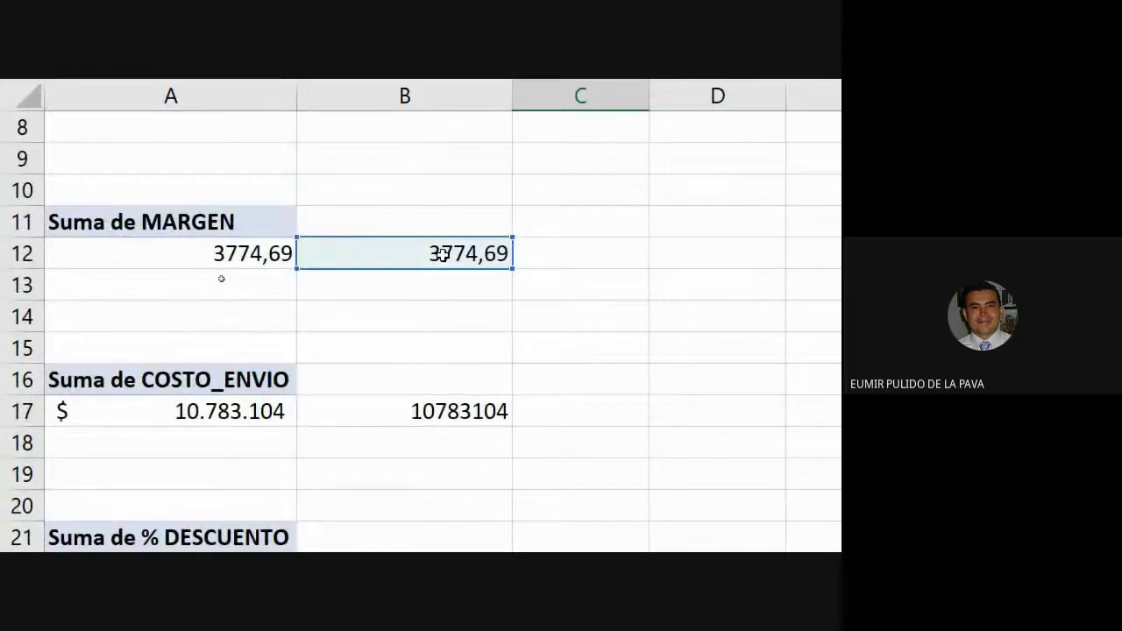
{"action": "scroll", "coordinate": [368, 385], "scroll_direction": "down", "scroll_amount": 6}
{"action": "type", "text": "/"}
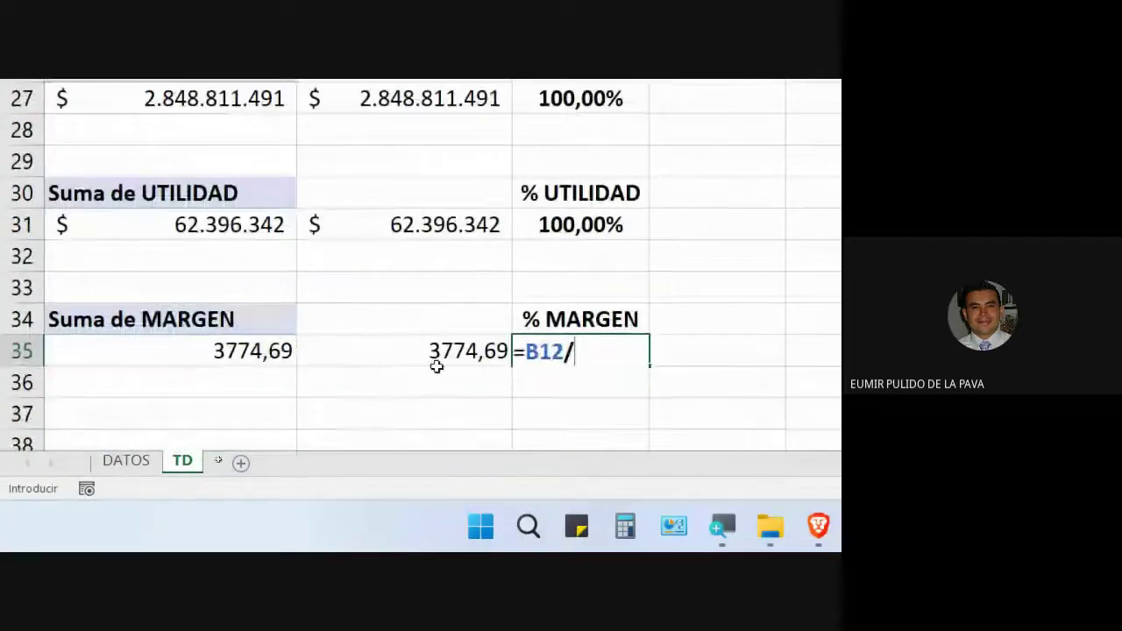
{"action": "left_click", "coordinate": [457, 358]}
{"action": "key", "text": "Return"}
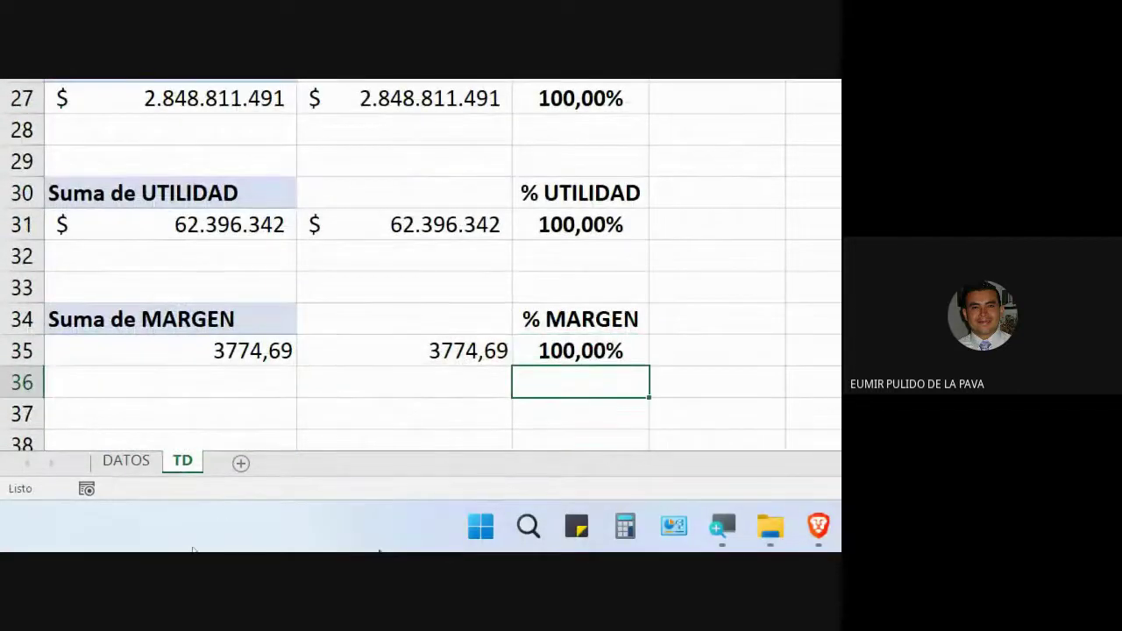
Step: Enter the heading "% COSTO ENVIO" in C39 beside the copied Suma de COSTO_ENVIO pivot table
{"action": "scroll", "coordinate": [478, 362], "scroll_direction": "down", "scroll_amount": 2}
{"action": "left_click", "coordinate": [583, 286]}
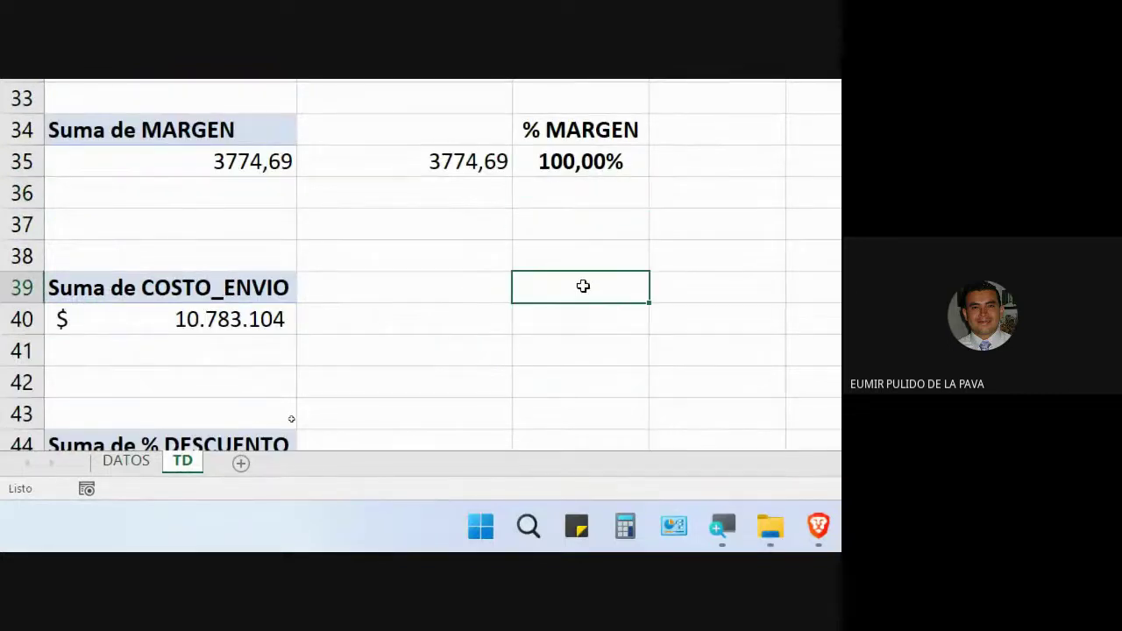
{"action": "type", "text": "% COSTO"}
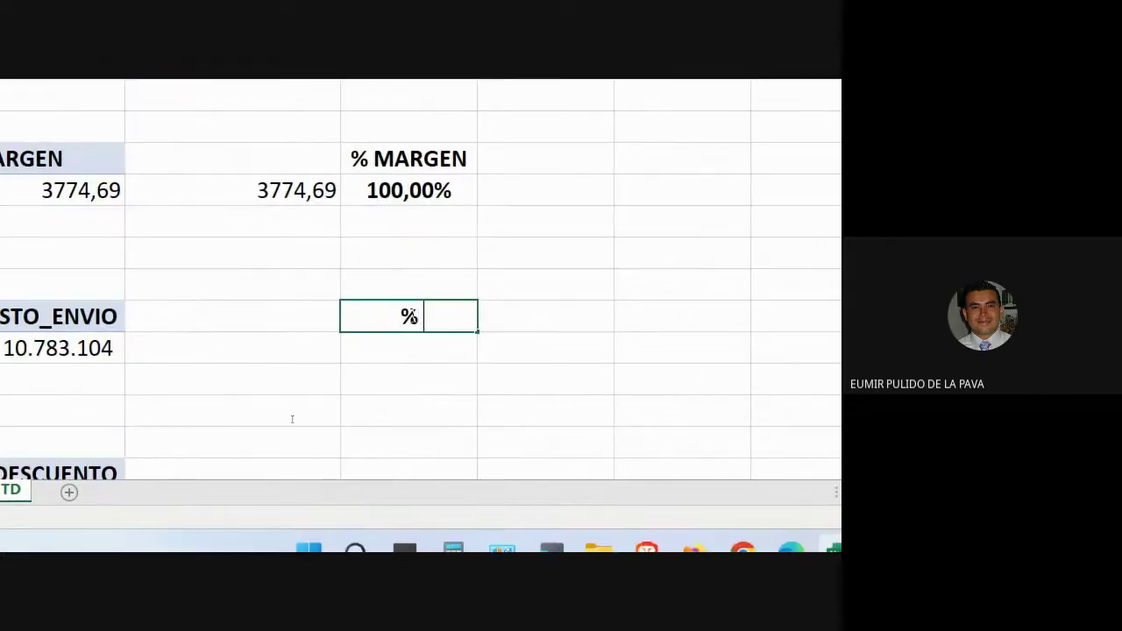
{"action": "type", "text": " ENVIO"}
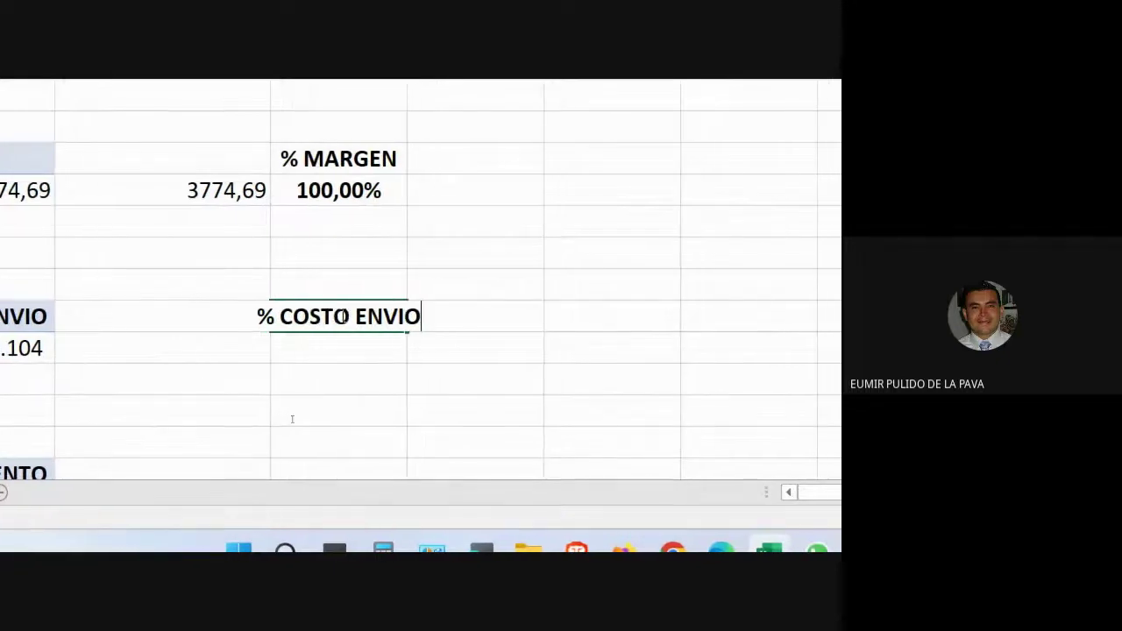
{"action": "key", "text": "Return"}
Step: Link B40 to the COSTO_ENVIO pivot total in A40 with a formula and format it as accounting currency without decimals
{"action": "left_click", "coordinate": [215, 348]}
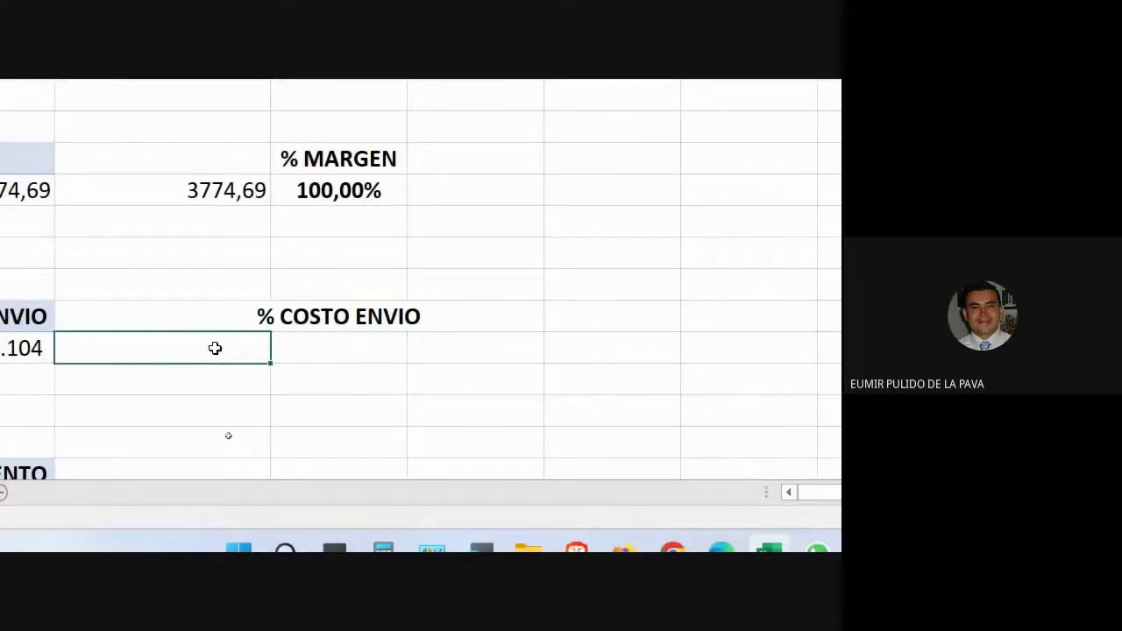
{"action": "type", "text": "="}
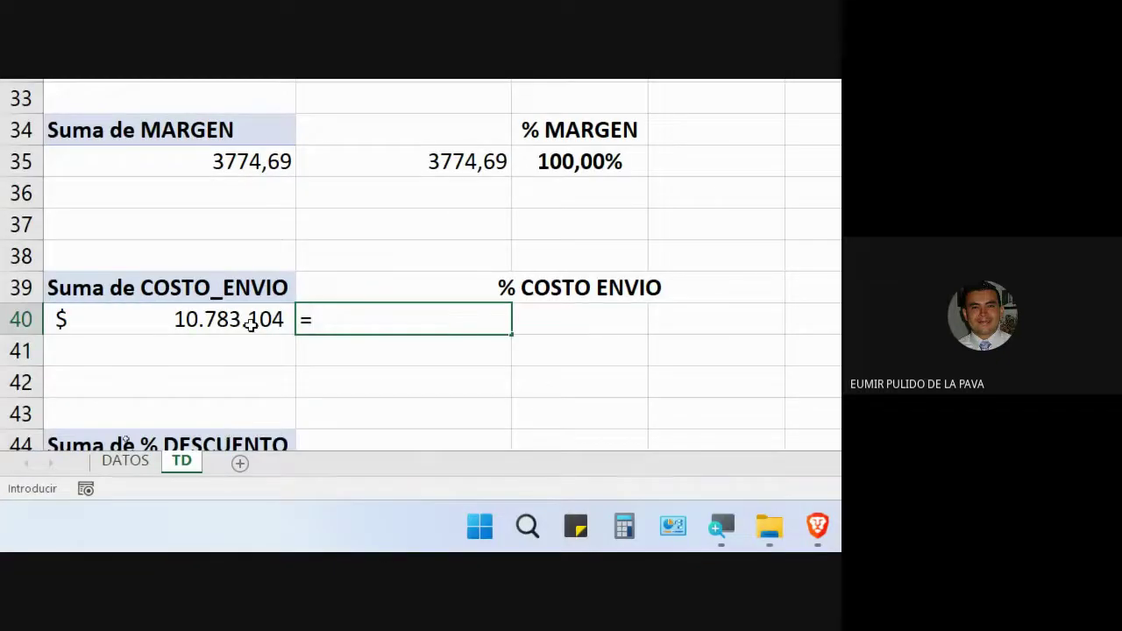
{"action": "left_click", "coordinate": [8, 353]}
{"action": "key", "text": "Return"}
{"action": "left_click", "coordinate": [438, 321]}
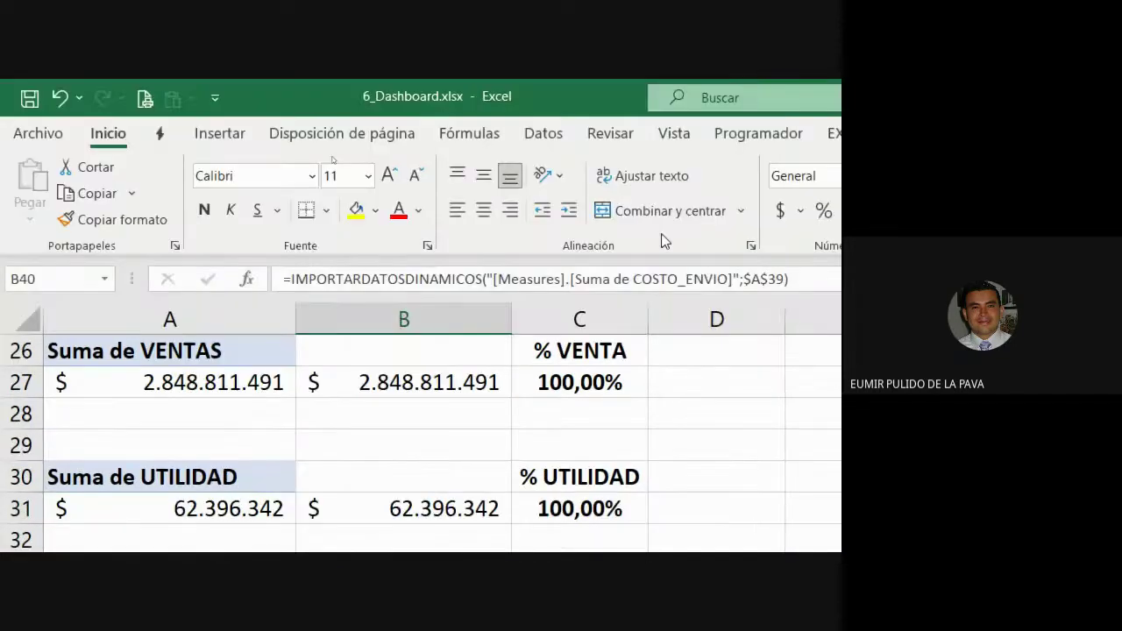
{"action": "left_click", "coordinate": [780, 210]}
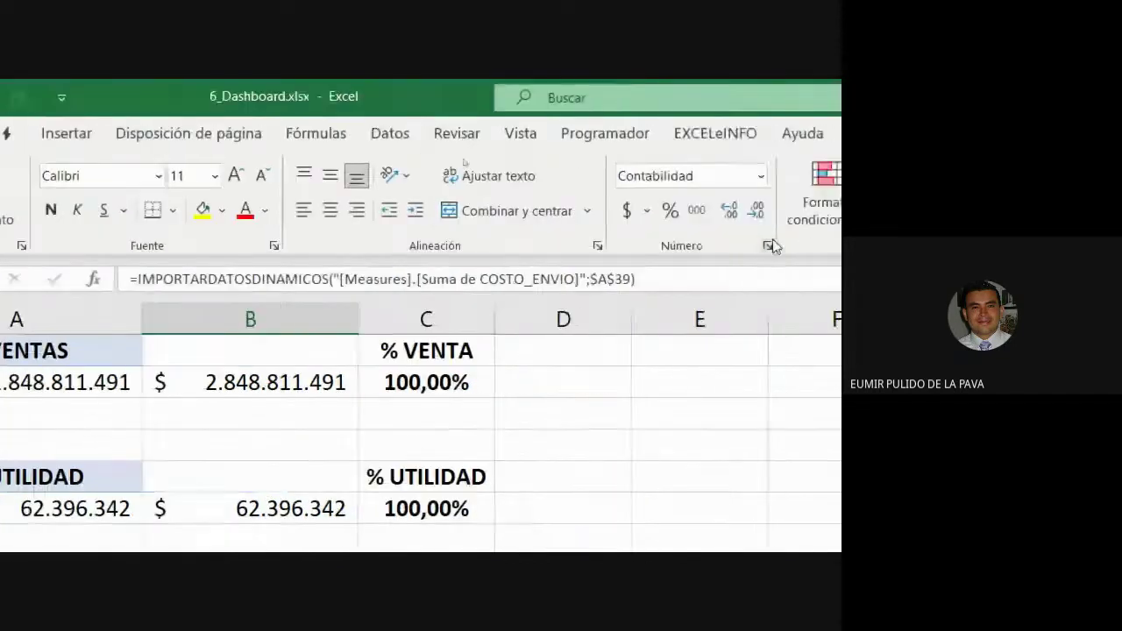
{"action": "left_click", "coordinate": [746, 215]}
{"action": "left_click", "coordinate": [746, 215]}
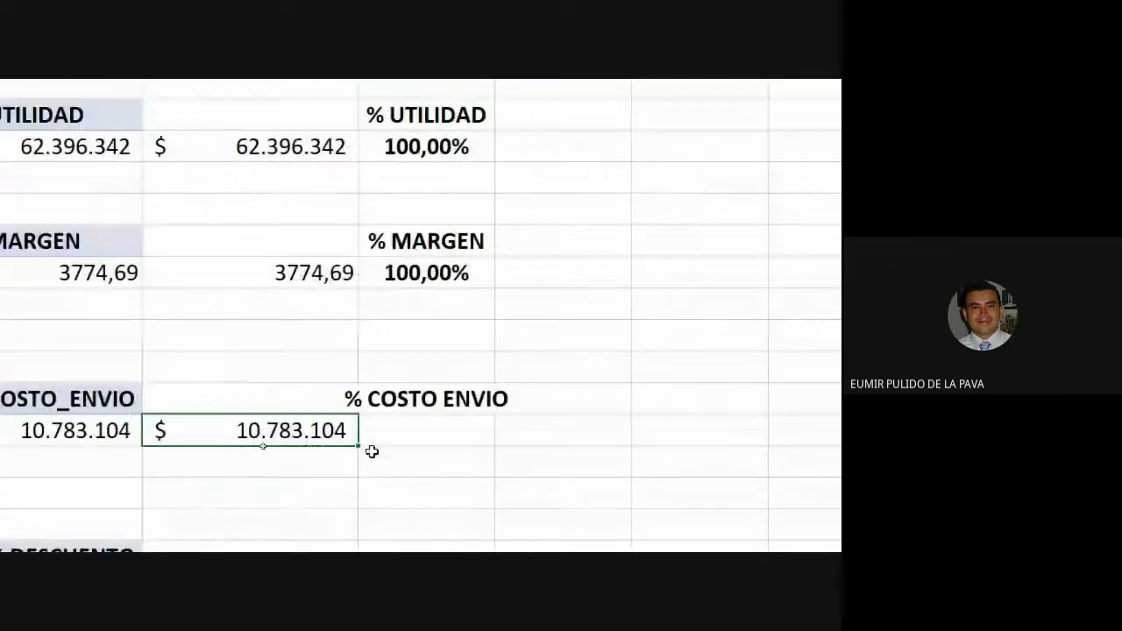
Step: Calculate the shipping cost percentage in C40 by dividing B17 by B40
{"action": "left_click", "coordinate": [384, 538]}
{"action": "type", "text": "="}
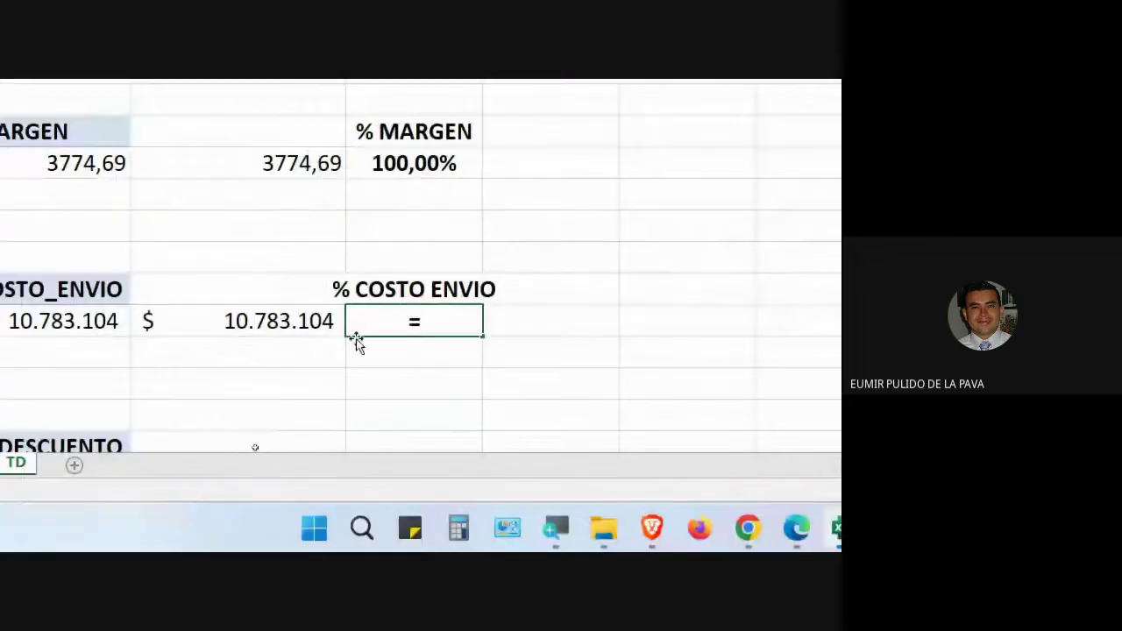
{"action": "scroll", "coordinate": [99, 234], "scroll_direction": "up", "scroll_amount": 5}
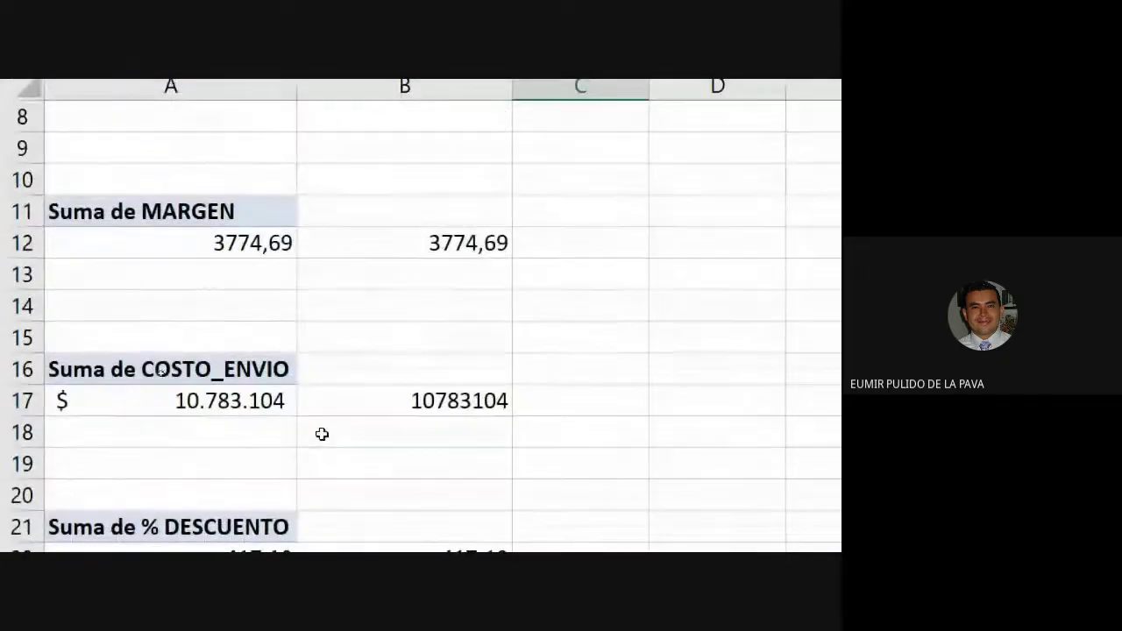
{"action": "left_click", "coordinate": [403, 401]}
{"action": "scroll", "coordinate": [463, 531], "scroll_direction": "down", "scroll_amount": 9}
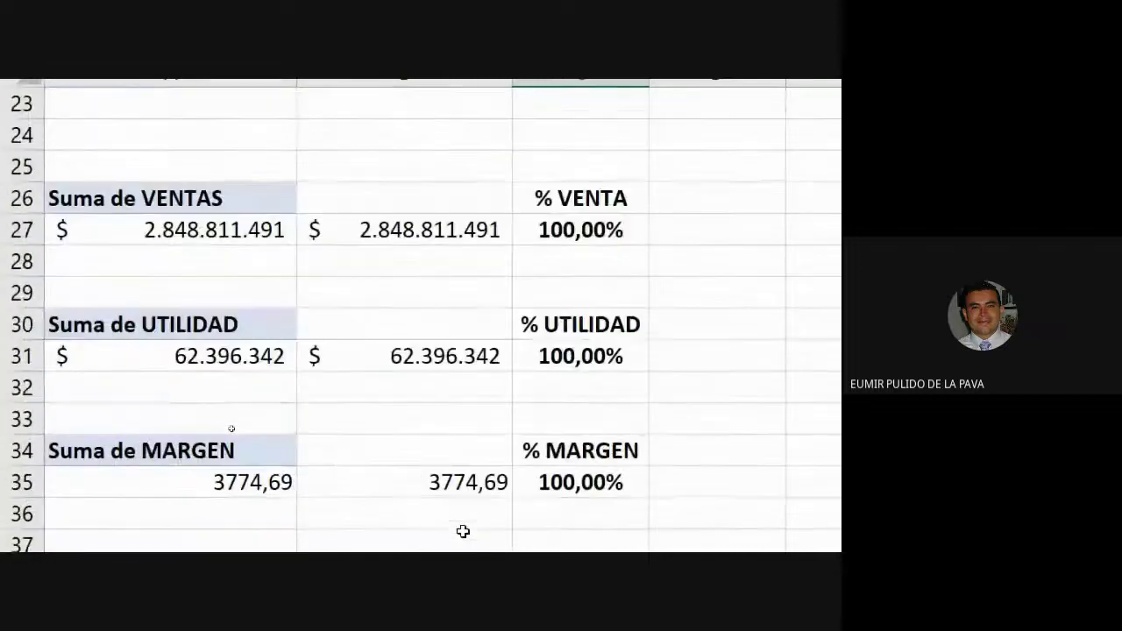
{"action": "type", "text": "/"}
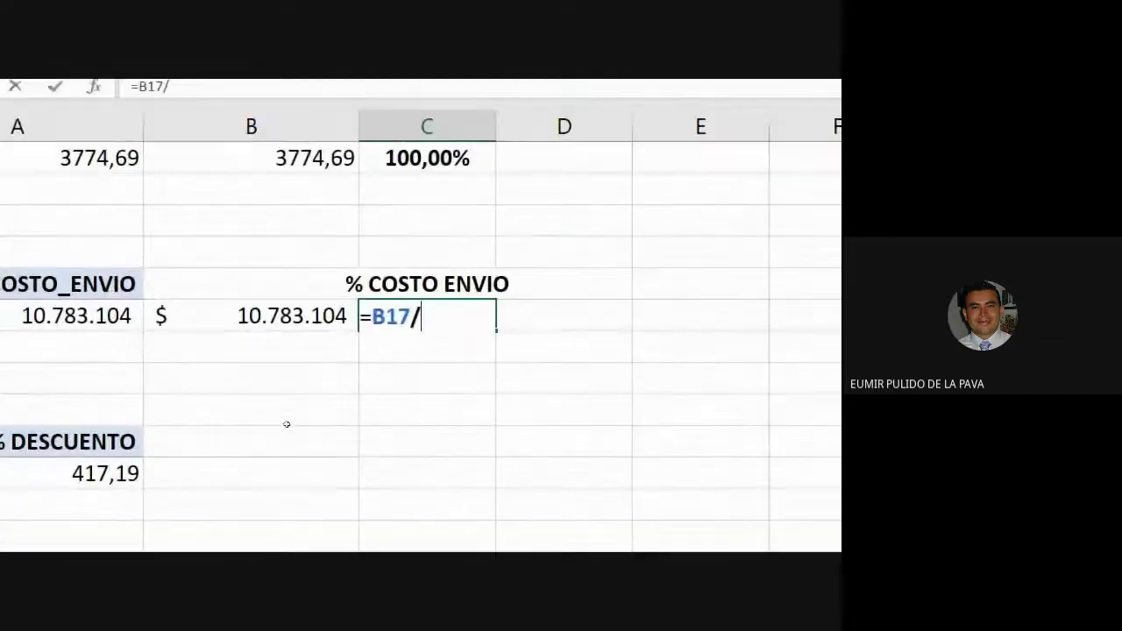
{"action": "left_click", "coordinate": [434, 260]}
{"action": "key", "text": "Return"}
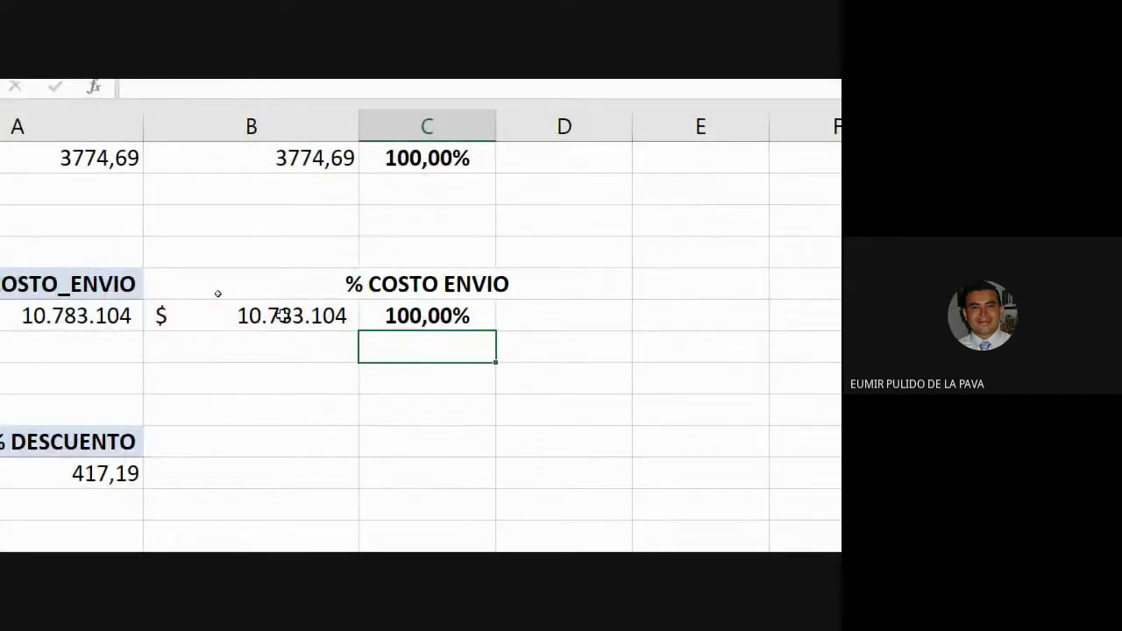
Step: Link B45 to the copied Suma de % DESCUENTO pivot total in A45 with a formula
{"action": "left_click", "coordinate": [187, 472]}
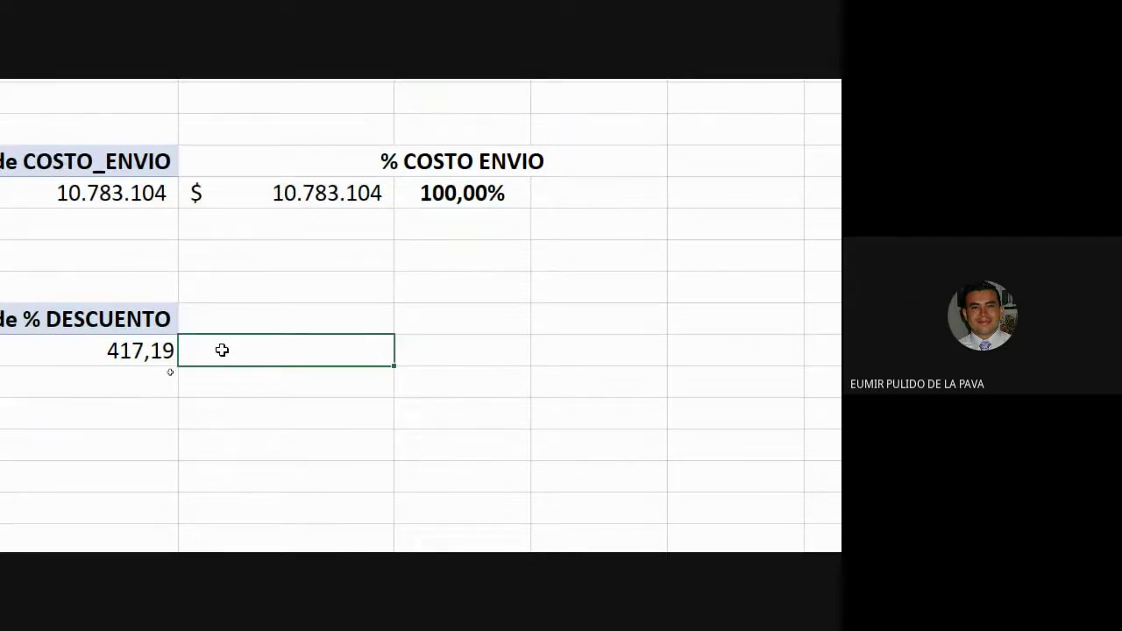
{"action": "type", "text": "="}
{"action": "left_click", "coordinate": [130, 350]}
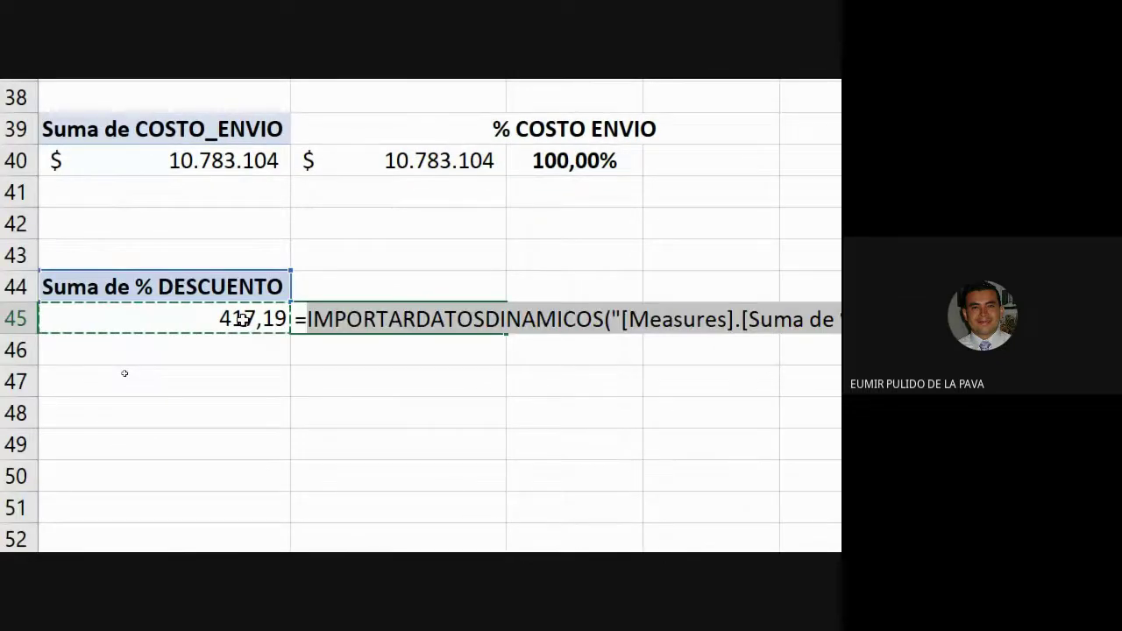
{"action": "key", "text": "Return"}
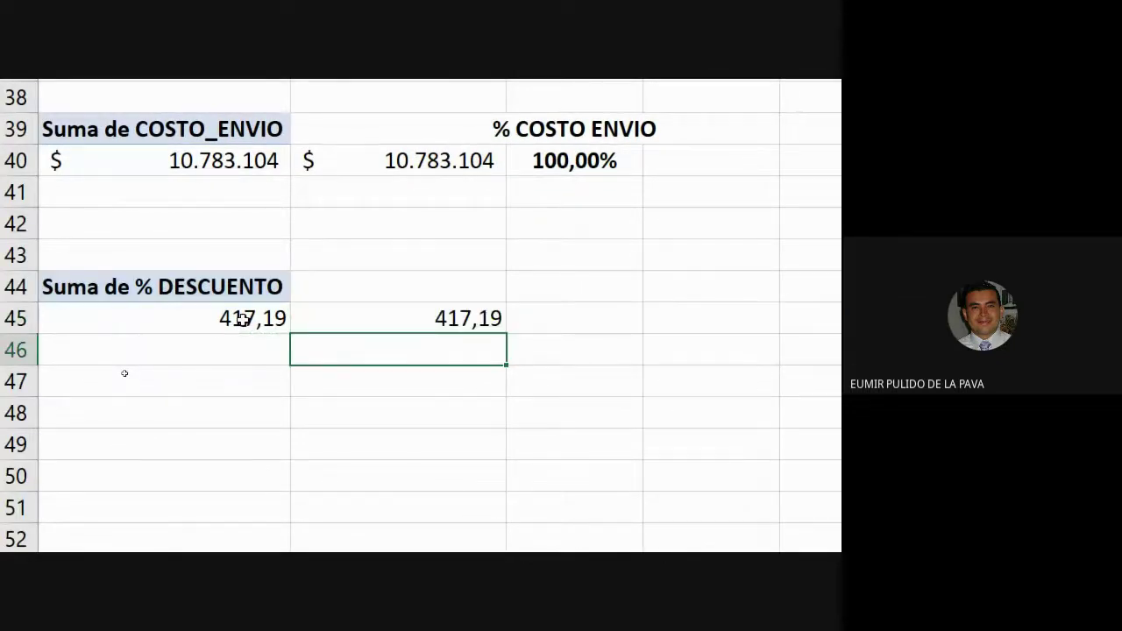
Step: Enter the heading "% DESCUENTO" in C44 beside the copied discount pivot table
{"action": "left_click", "coordinate": [571, 314]}
{"action": "left_click", "coordinate": [566, 293]}
{"action": "type", "text": "%"}
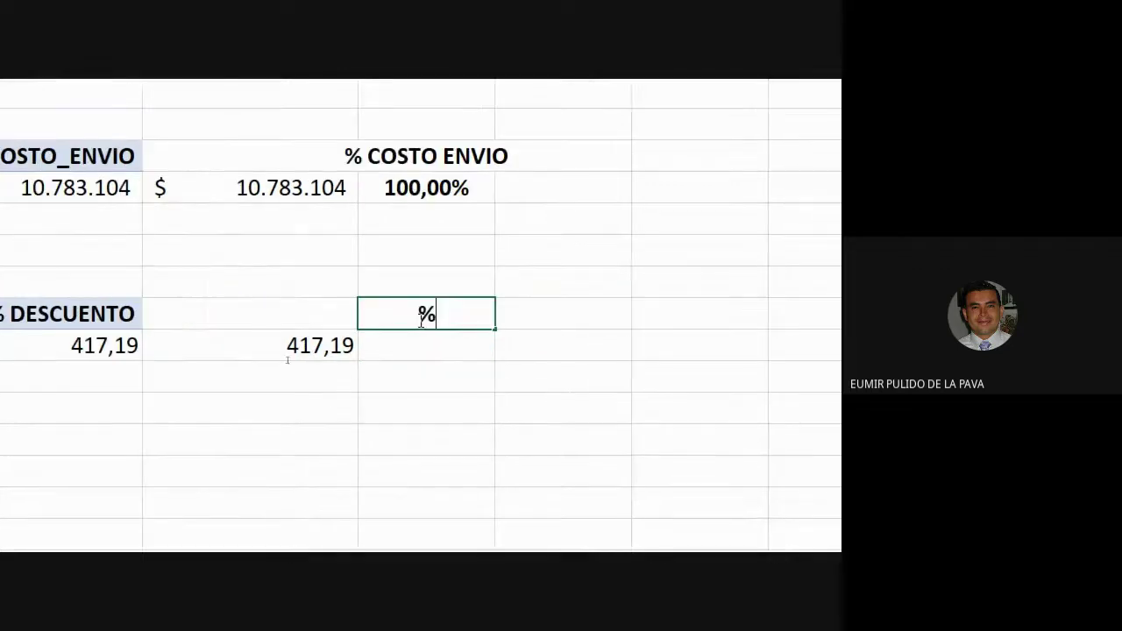
{"action": "type", "text": " DESCUENTO"}
{"action": "key", "text": "Return"}
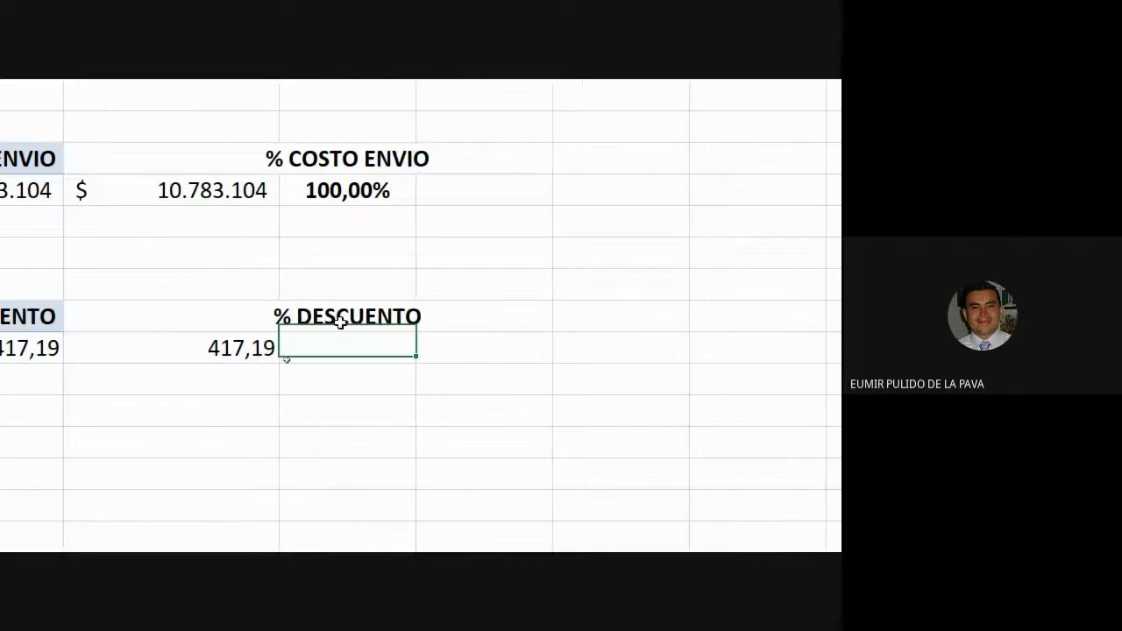
Step: Calculate the discount percentage in C45 by dividing B22 by B45
{"action": "type", "text": "="}
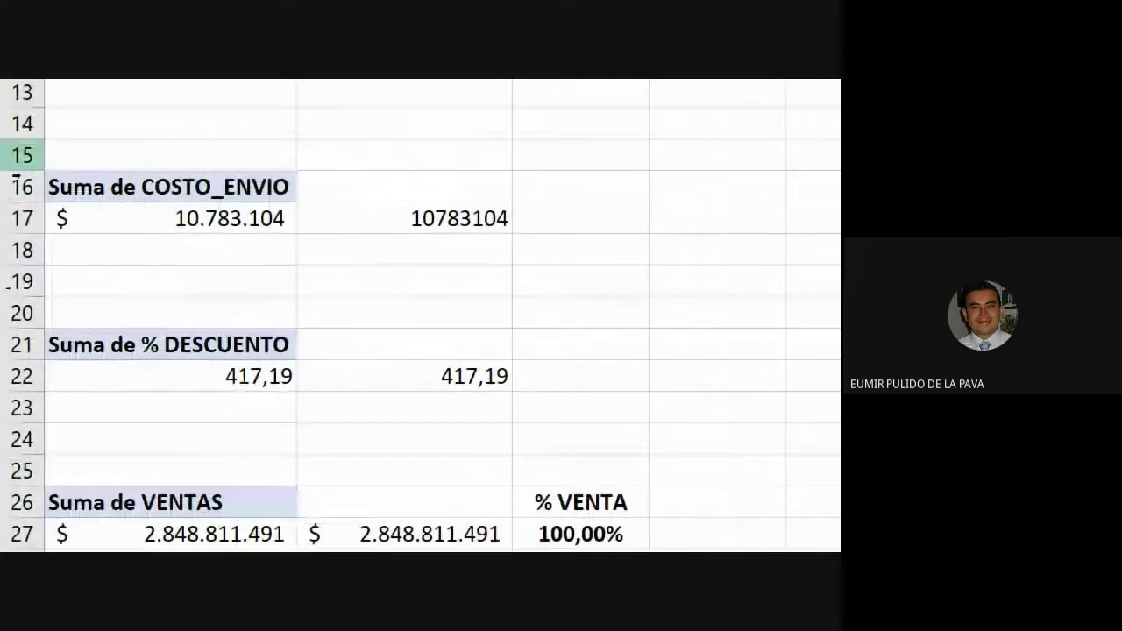
{"action": "scroll", "coordinate": [318, 258], "scroll_direction": "up", "scroll_amount": 2}
{"action": "scroll", "coordinate": [371, 325], "scroll_direction": "down", "scroll_amount": 2}
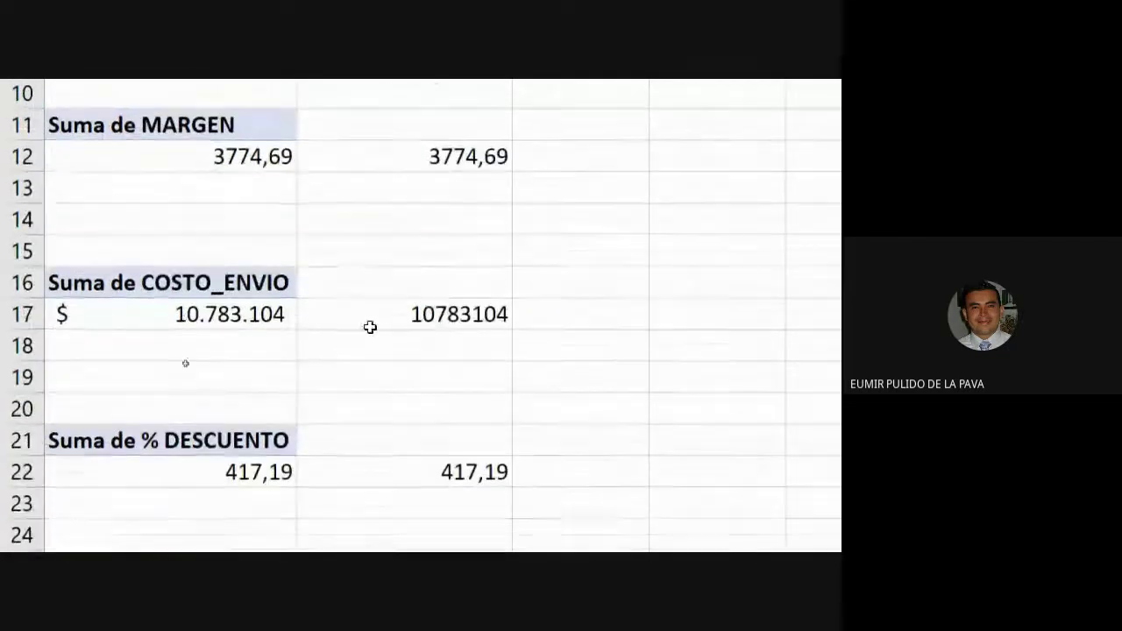
{"action": "left_click", "coordinate": [453, 375]}
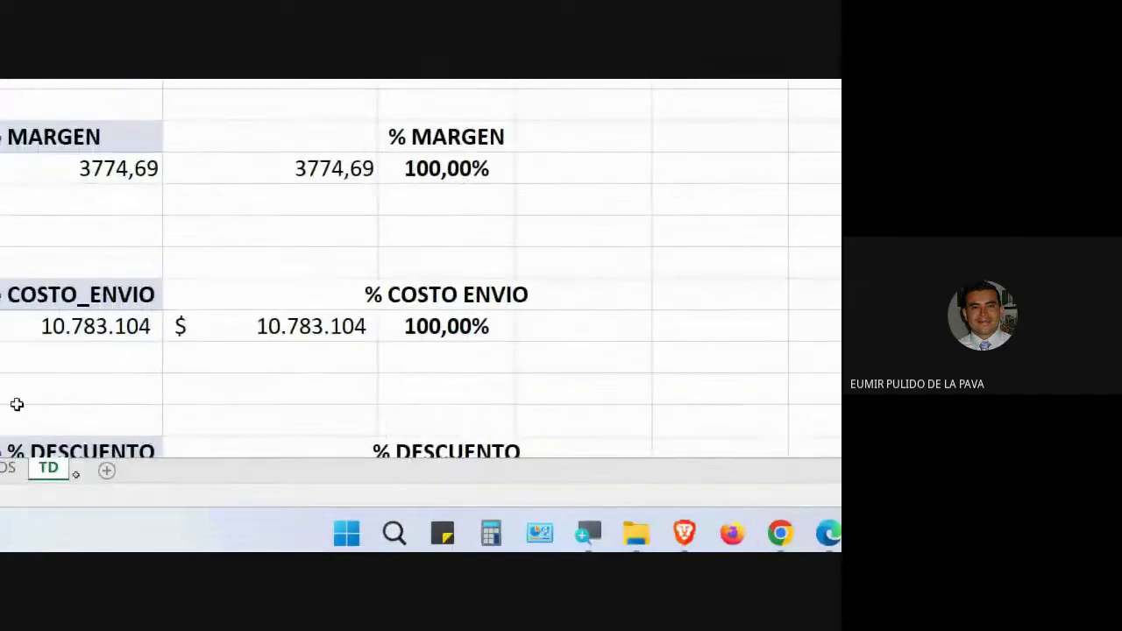
{"action": "scroll", "coordinate": [16, 405], "scroll_direction": "down", "scroll_amount": 2}
{"action": "type", "text": "/"}
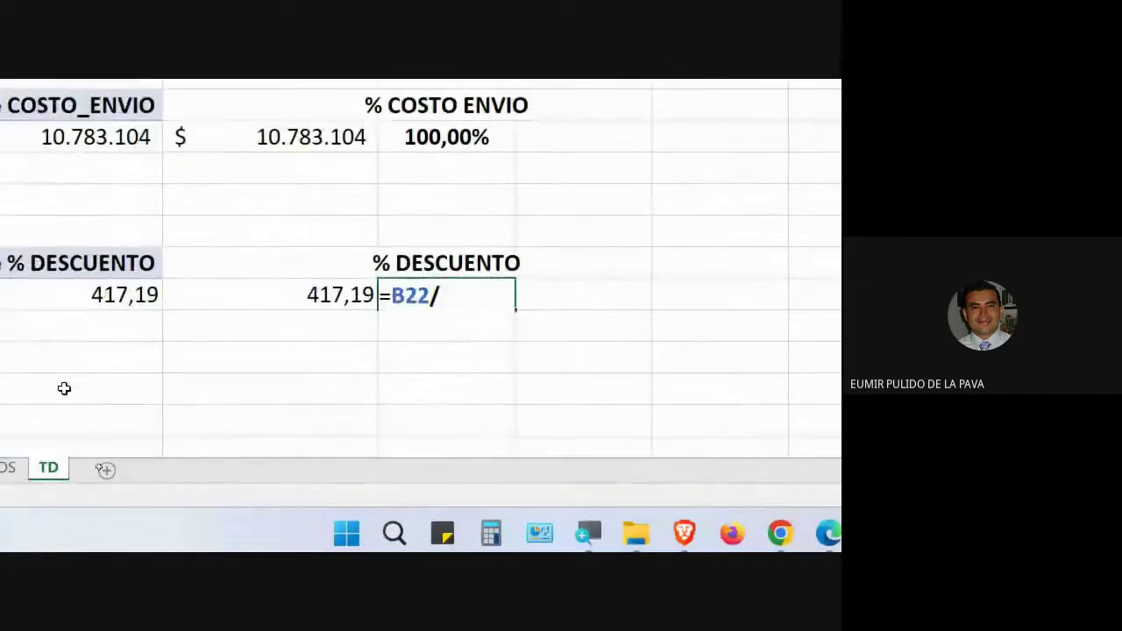
{"action": "left_click", "coordinate": [317, 296]}
{"action": "key", "text": "Return"}
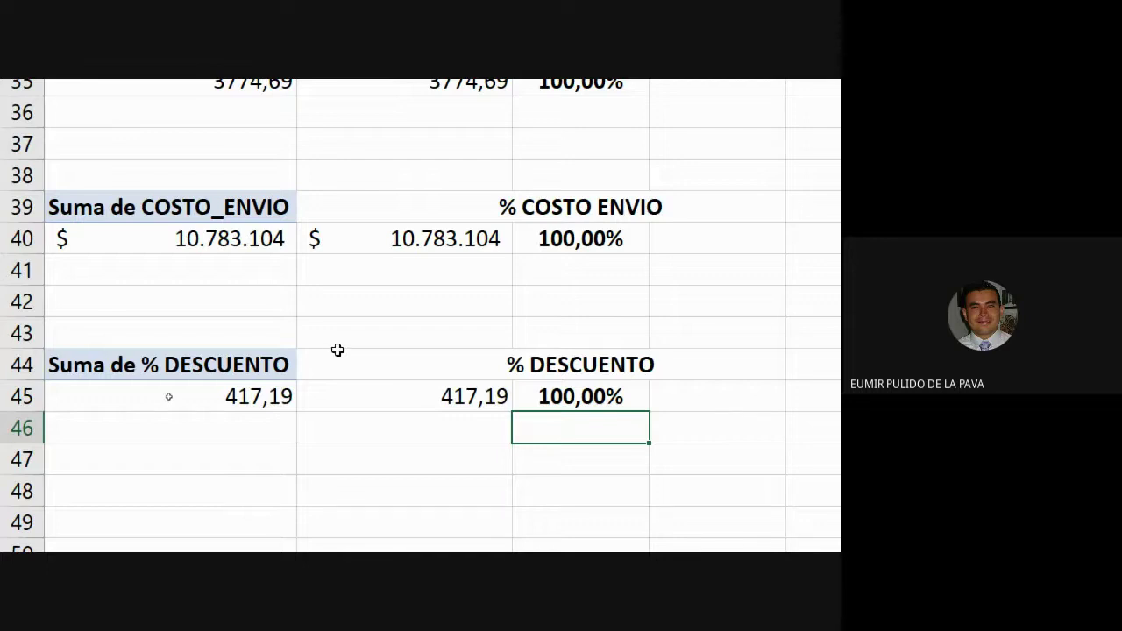
Step: Look briefly at the DATOS sheet and review the original and copied pivot totals with their percentages on the TD sheet
{"action": "left_click", "coordinate": [127, 462]}
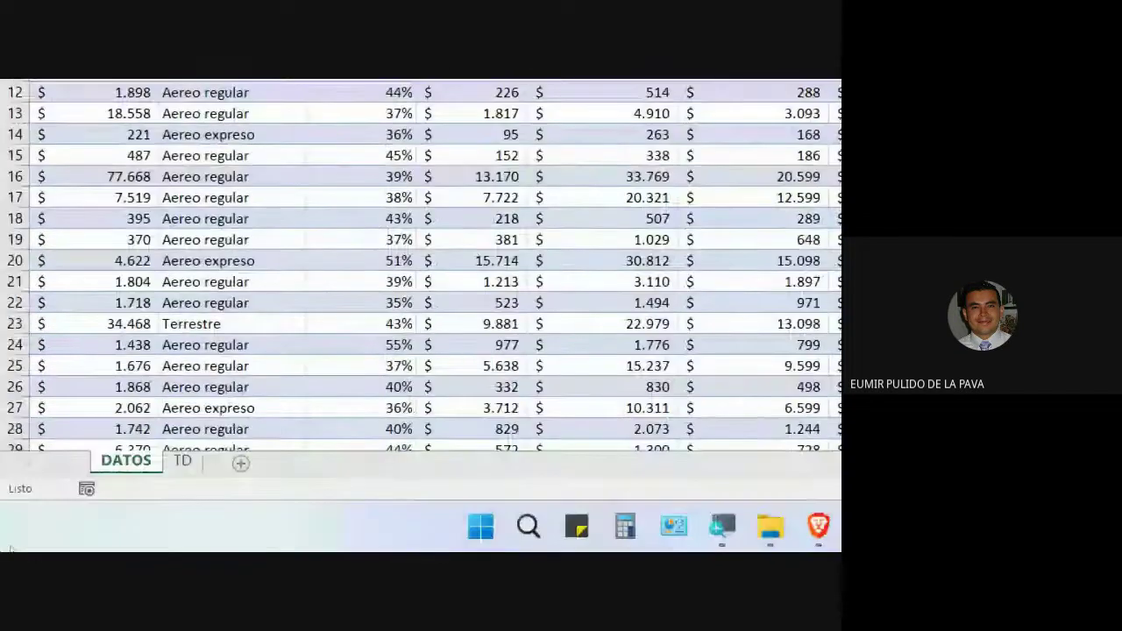
{"action": "left_click", "coordinate": [185, 461]}
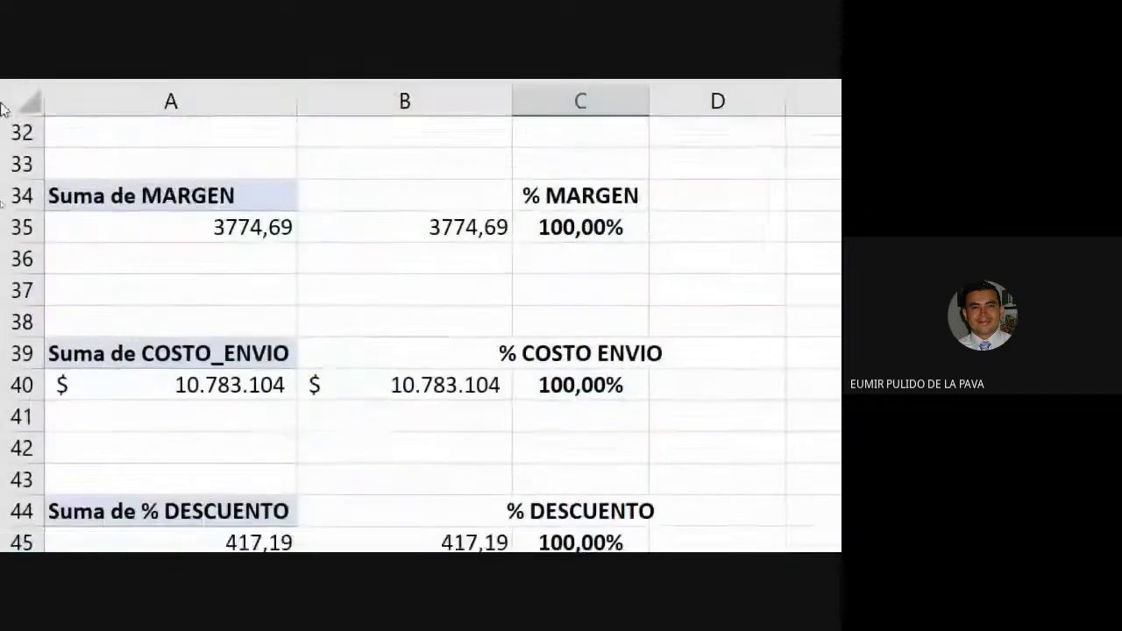
{"action": "scroll", "coordinate": [298, 149], "scroll_direction": "up", "scroll_amount": 10}
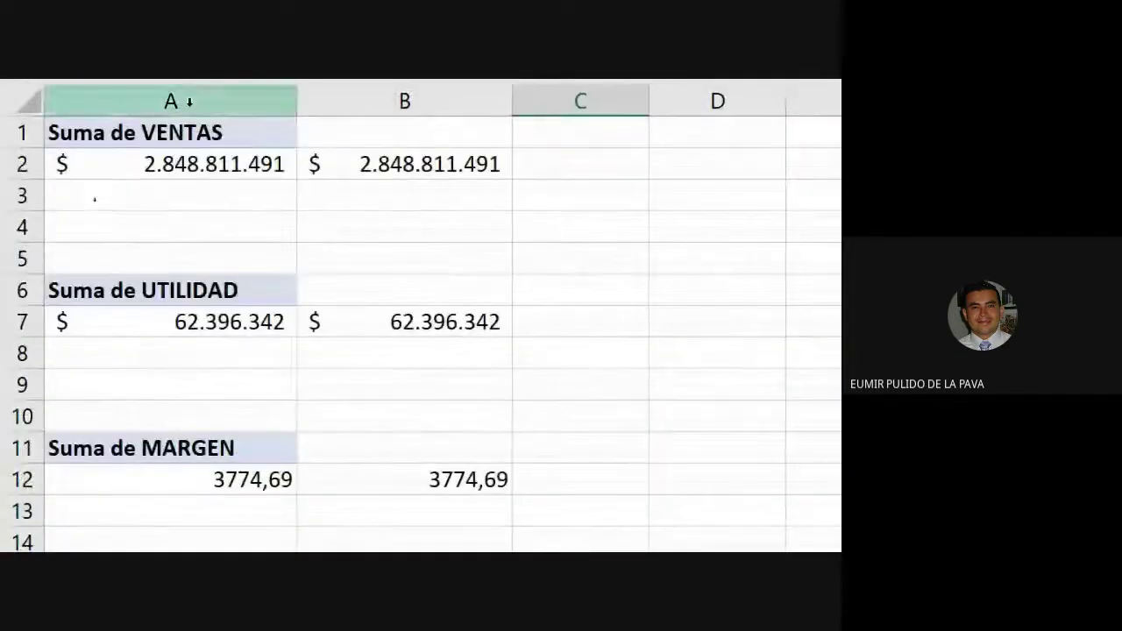
{"action": "scroll", "coordinate": [201, 466], "scroll_direction": "down", "scroll_amount": 5}
{"action": "scroll", "coordinate": [200, 476], "scroll_direction": "down", "scroll_amount": 3}
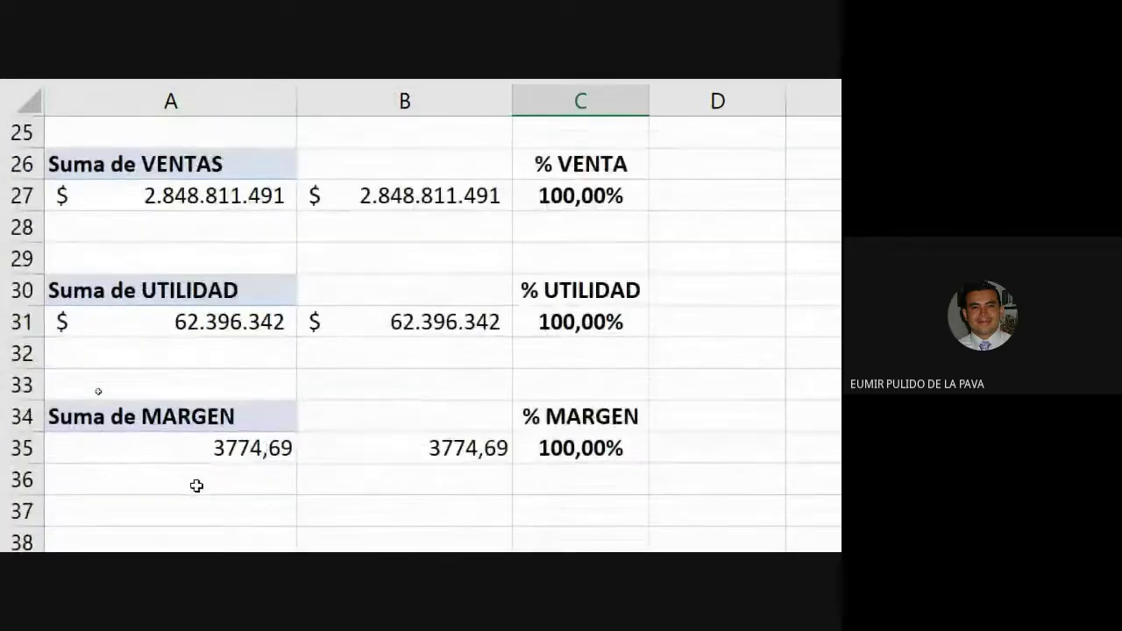
{"action": "scroll", "coordinate": [195, 483], "scroll_direction": "up", "scroll_amount": 1}
{"action": "scroll", "coordinate": [197, 486], "scroll_direction": "down", "scroll_amount": 1}
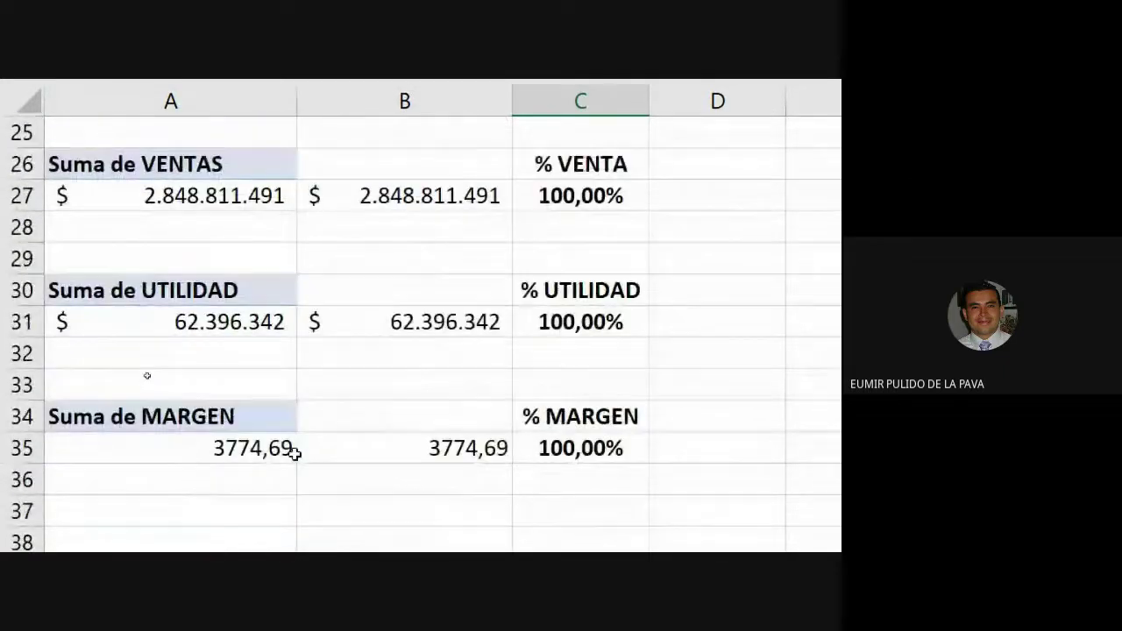
{"action": "scroll", "coordinate": [293, 452], "scroll_direction": "up", "scroll_amount": 1}
{"action": "scroll", "coordinate": [294, 454], "scroll_direction": "up", "scroll_amount": 1}
{"action": "scroll", "coordinate": [294, 454], "scroll_direction": "up", "scroll_amount": 1}
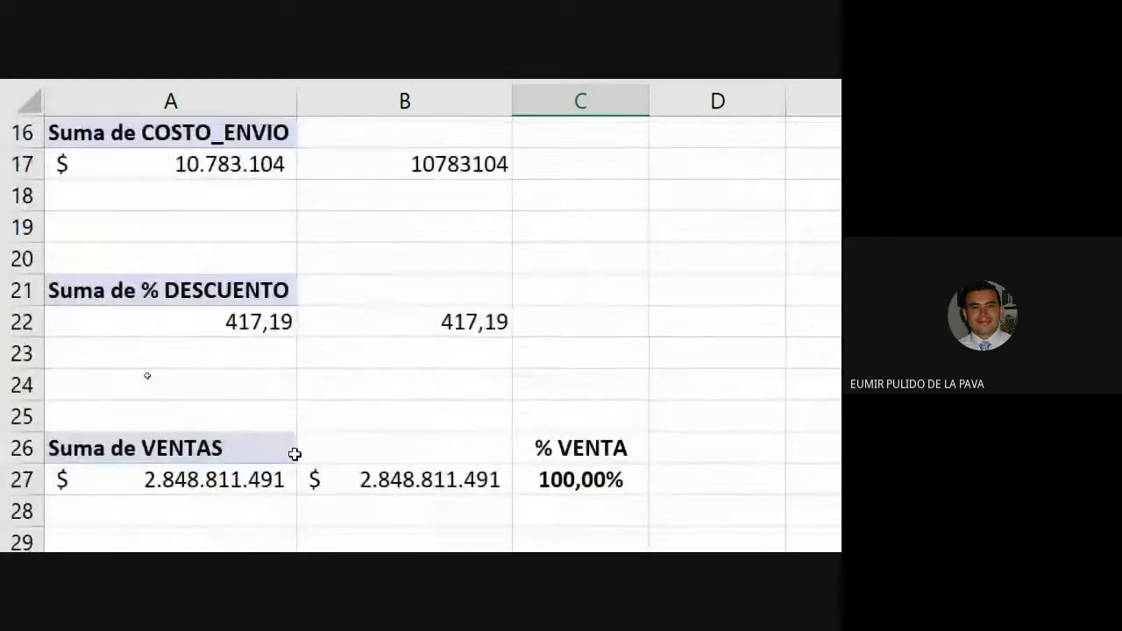
{"action": "scroll", "coordinate": [294, 454], "scroll_direction": "down", "scroll_amount": 1}
{"action": "scroll", "coordinate": [295, 454], "scroll_direction": "down", "scroll_amount": 5}
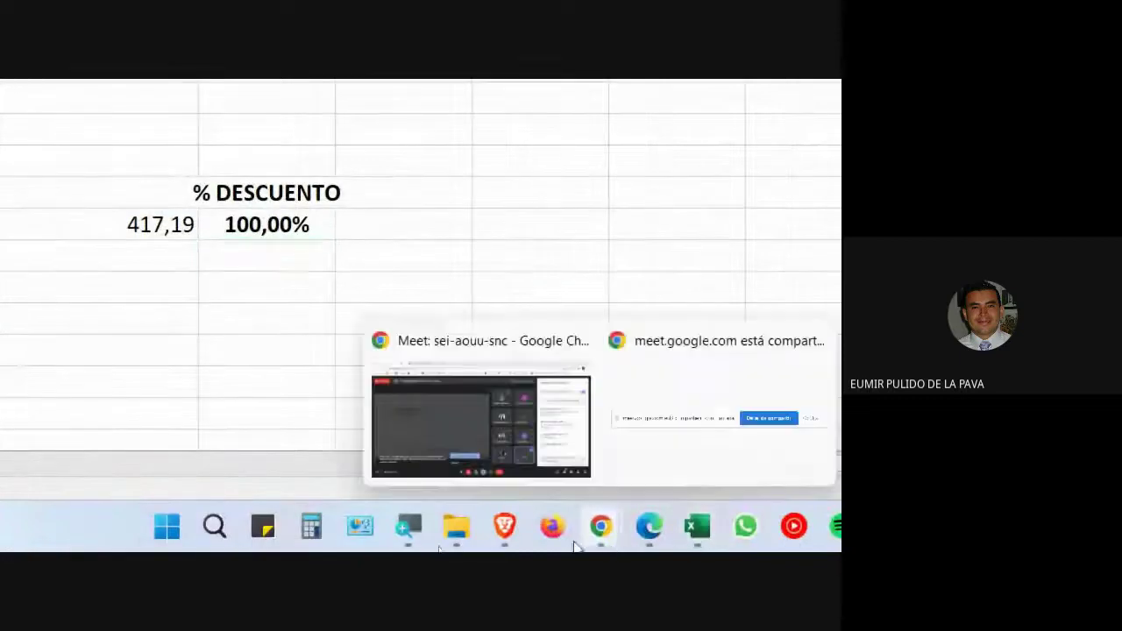
Step: Switch to the Google Meet call, reduce the screen magnifier (Lupa) to 100% and minimize it
{"action": "left_click", "coordinate": [478, 449]}
{"action": "left_click", "coordinate": [410, 542]}
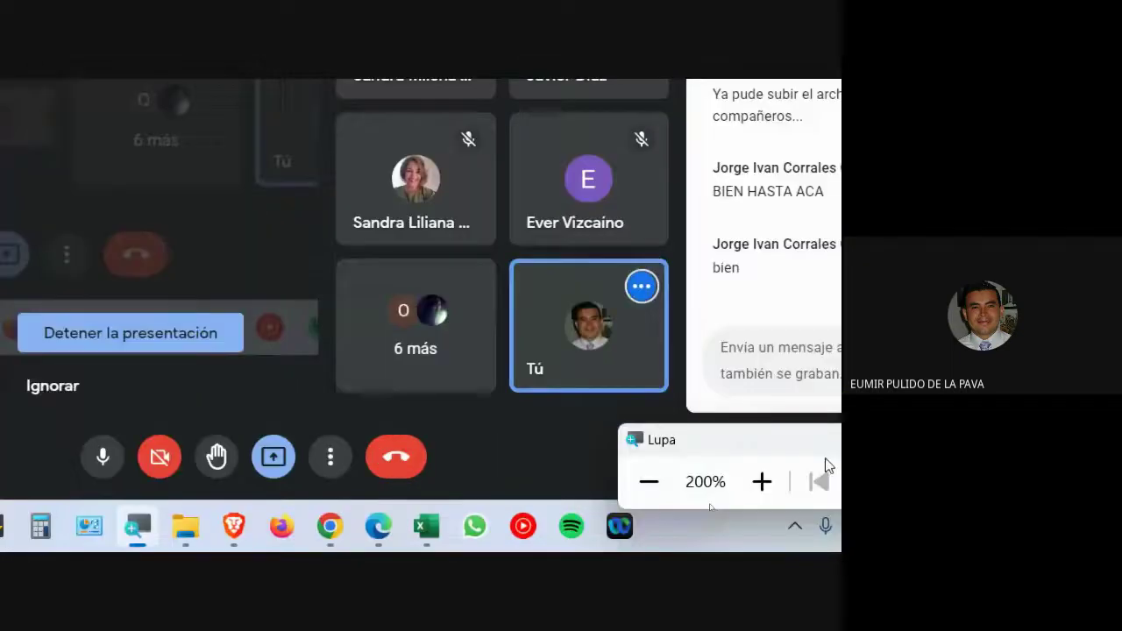
{"action": "left_click", "coordinate": [529, 489]}
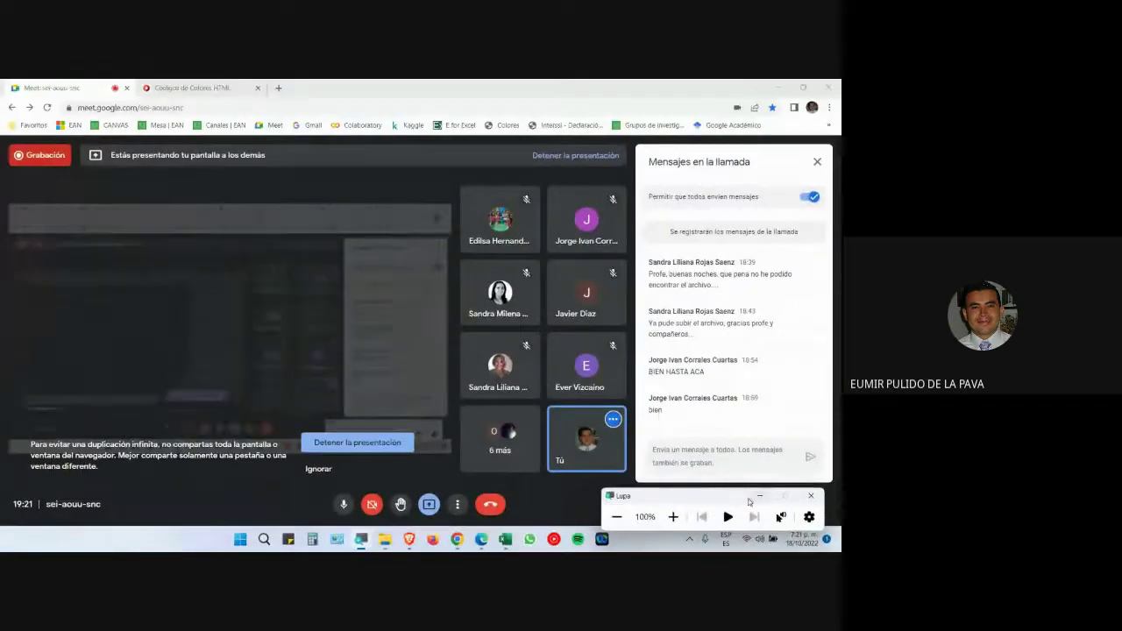
{"action": "left_click", "coordinate": [756, 496]}
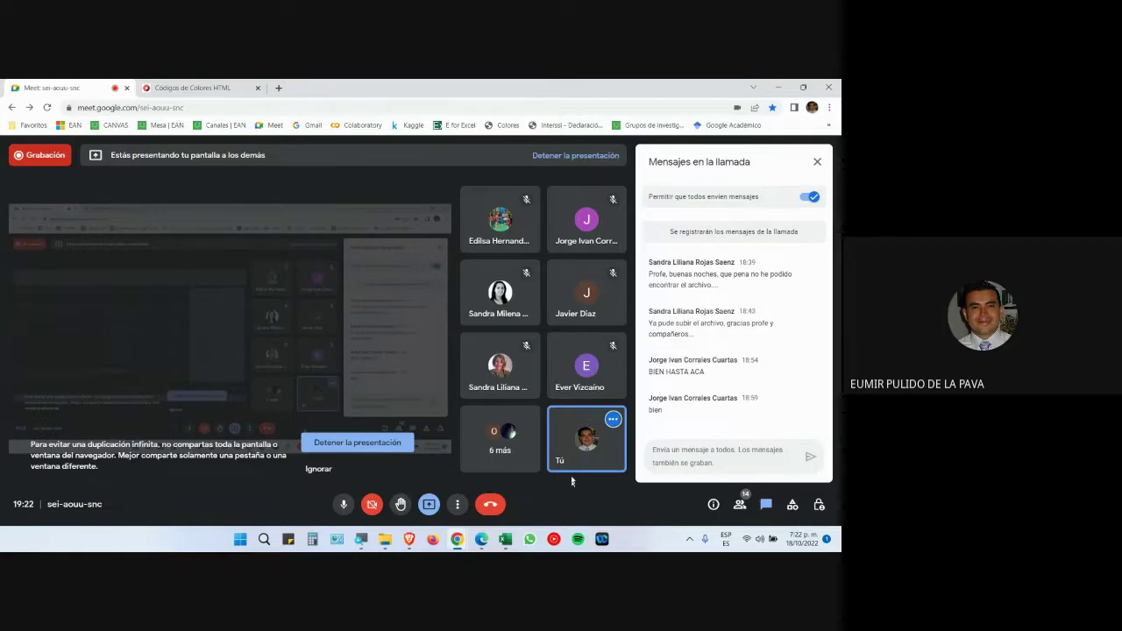
Step: Switch back to the 6_Dashboard.xlsx workbook in Excel and view the first pivot totals on the TD sheet
{"action": "left_click", "coordinate": [505, 545]}
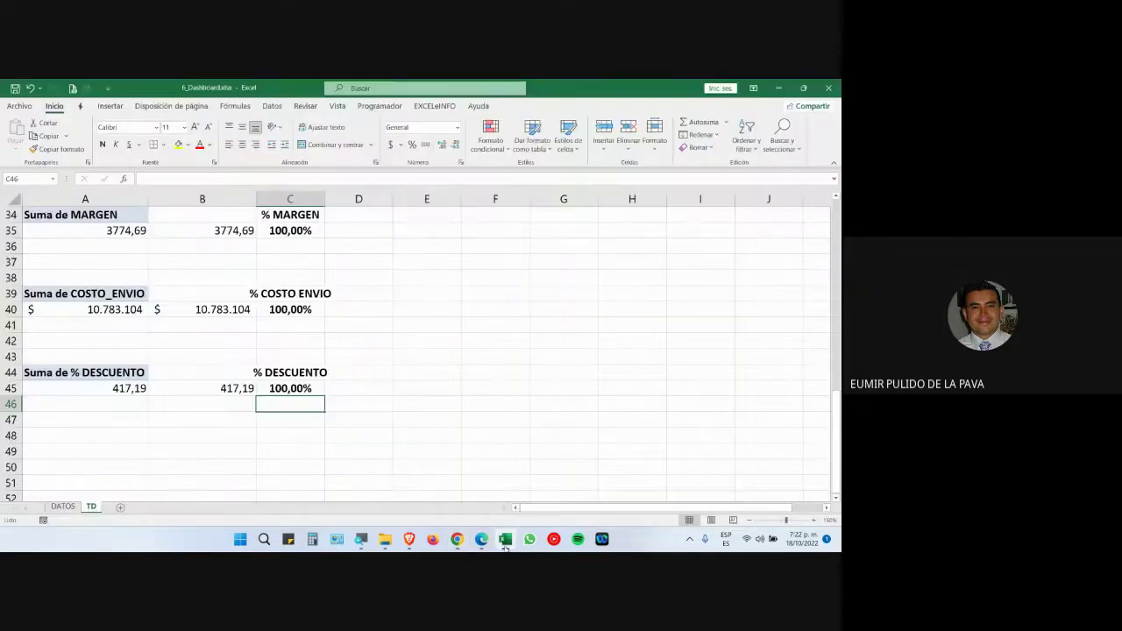
{"action": "scroll", "coordinate": [369, 431], "scroll_direction": "up", "scroll_amount": 10}
{"action": "scroll", "coordinate": [367, 424], "scroll_direction": "up", "scroll_amount": 1}
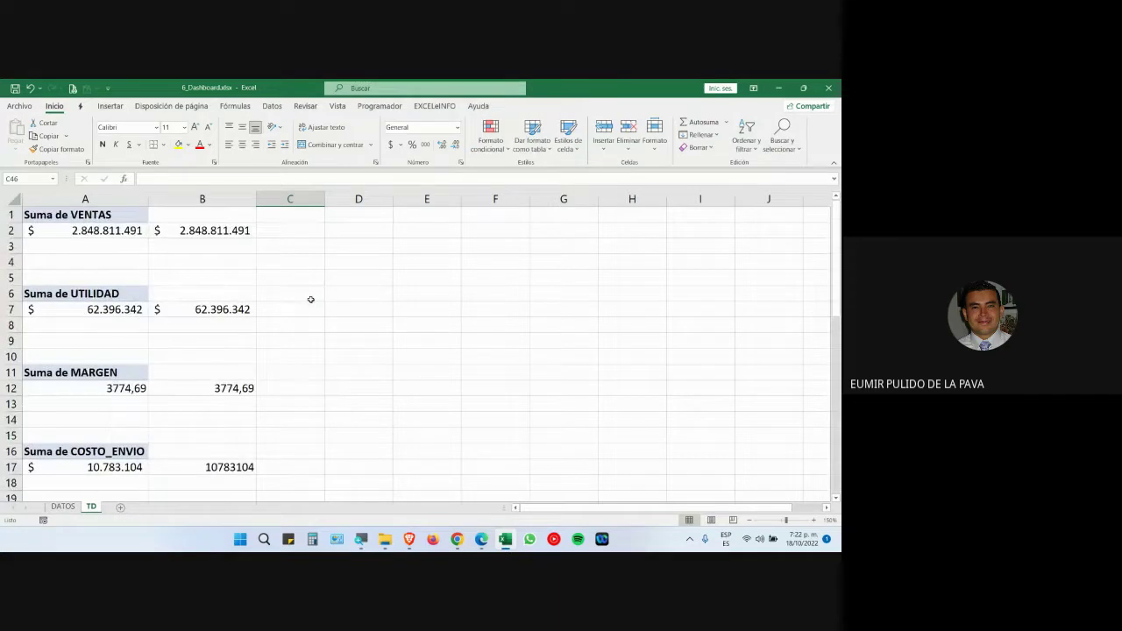
Step: Review the pivot totals and percentages on the TD sheet and the source table on the DATOS sheet
{"action": "scroll", "coordinate": [309, 316], "scroll_direction": "down", "scroll_amount": 10}
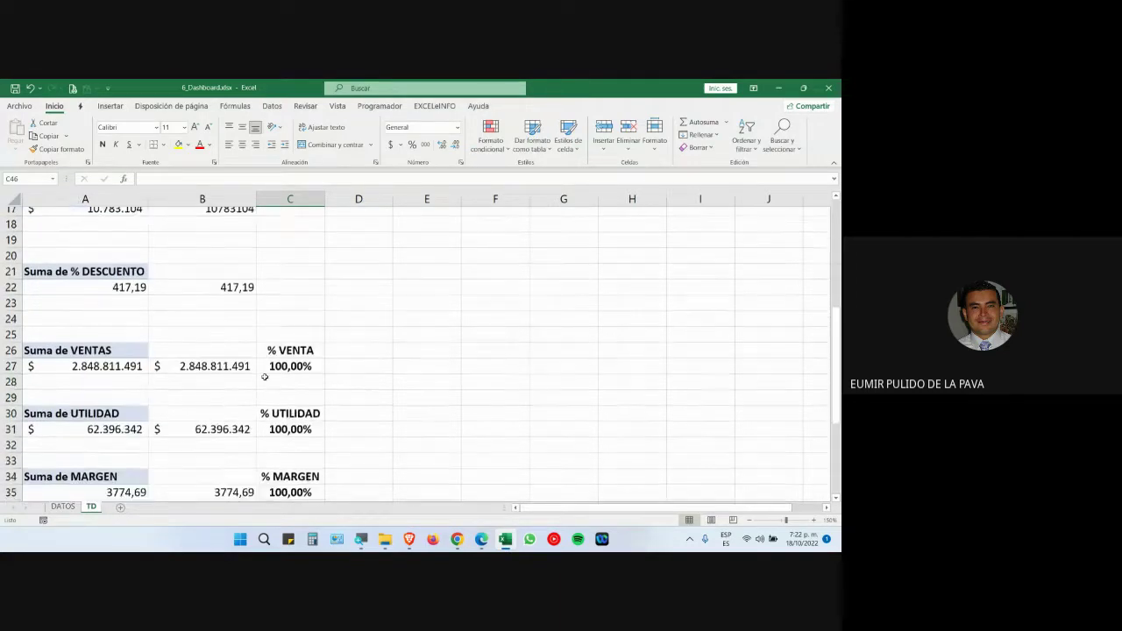
{"action": "scroll", "coordinate": [269, 372], "scroll_direction": "up", "scroll_amount": 10}
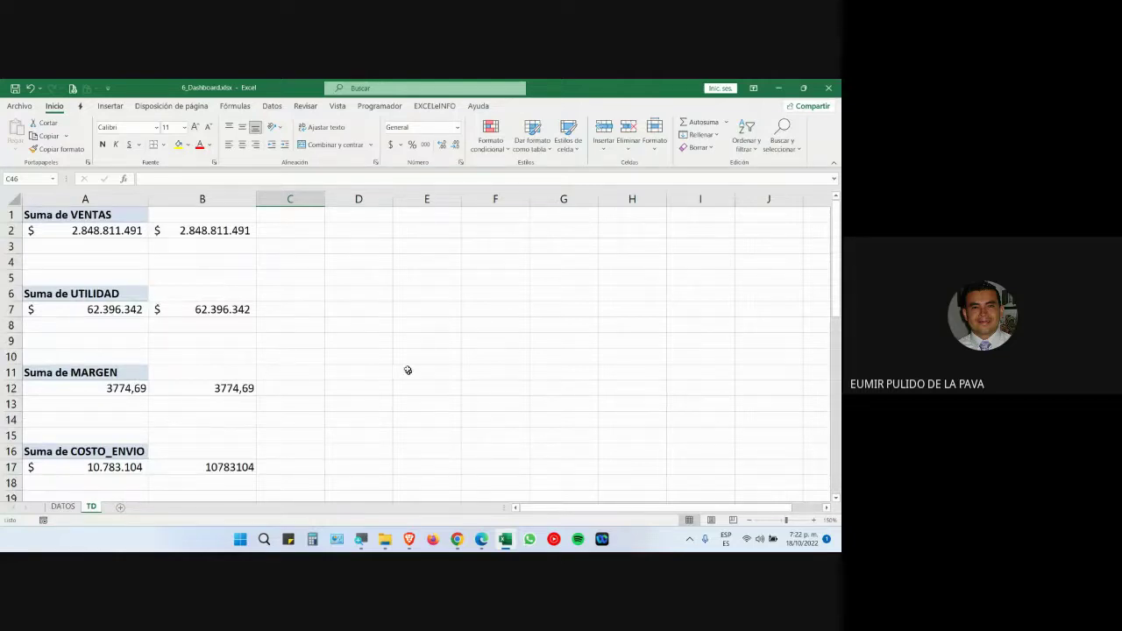
{"action": "scroll", "coordinate": [408, 370], "scroll_direction": "down", "scroll_amount": 7}
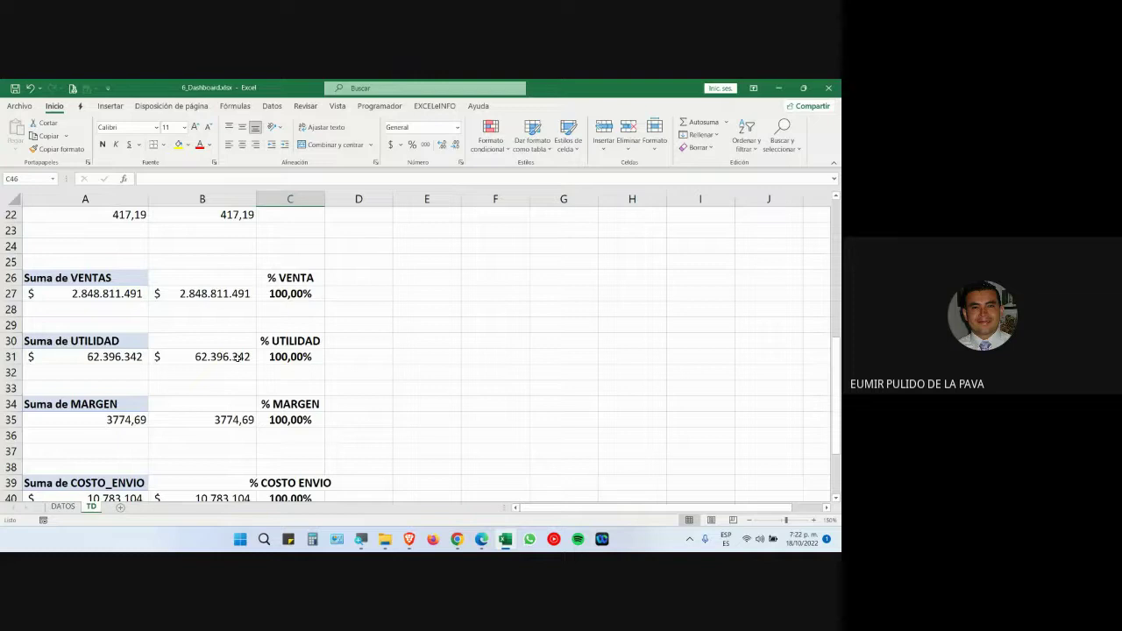
{"action": "left_click", "coordinate": [76, 508]}
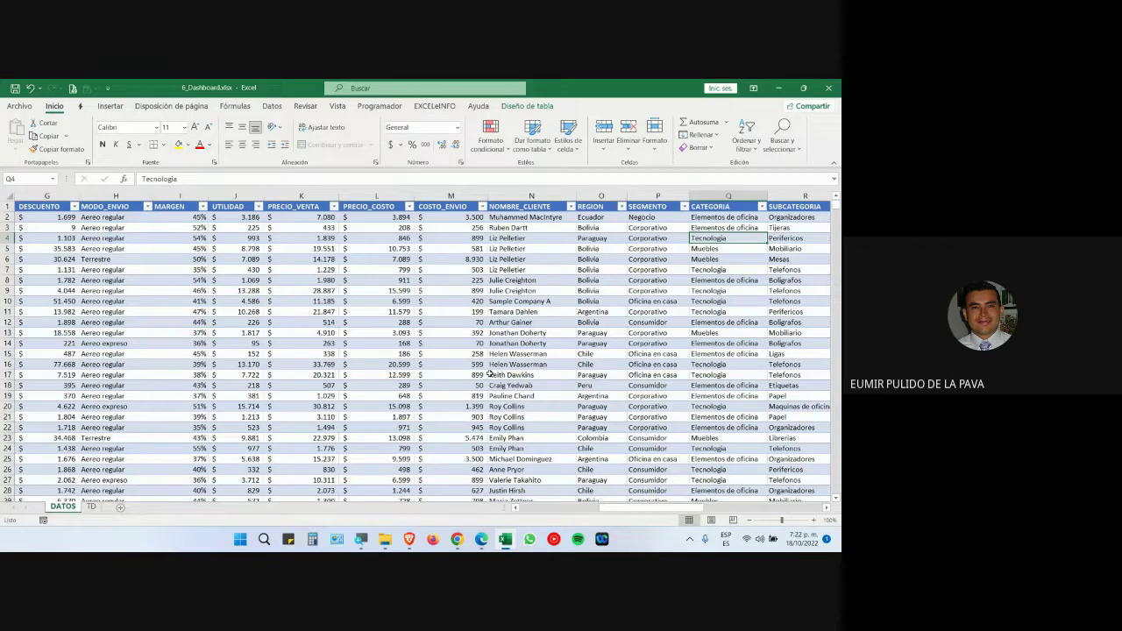
{"action": "left_click", "coordinate": [91, 508]}
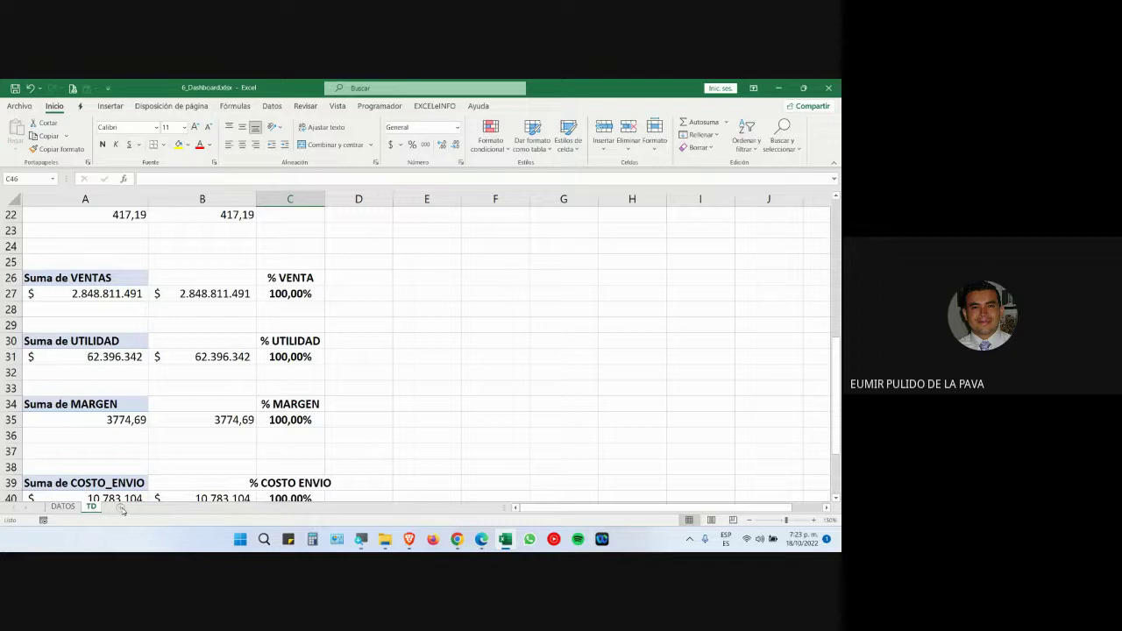
Step: Add a new worksheet after TD and name it DASHBOARD
{"action": "left_click", "coordinate": [121, 508]}
{"action": "right_click", "coordinate": [125, 511]}
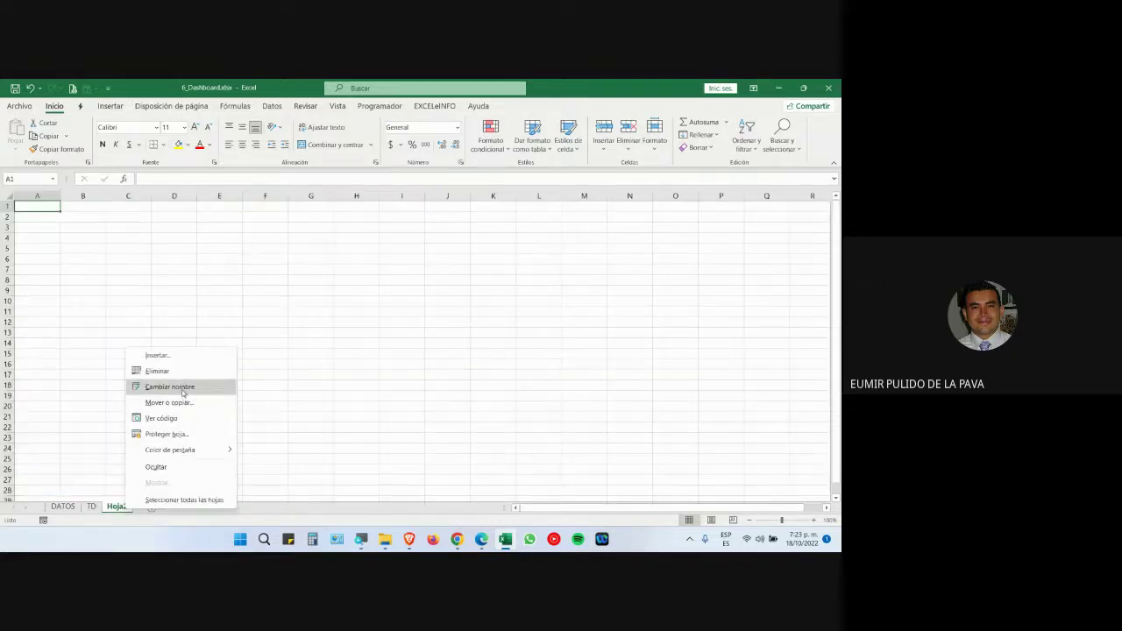
{"action": "left_click", "coordinate": [181, 389]}
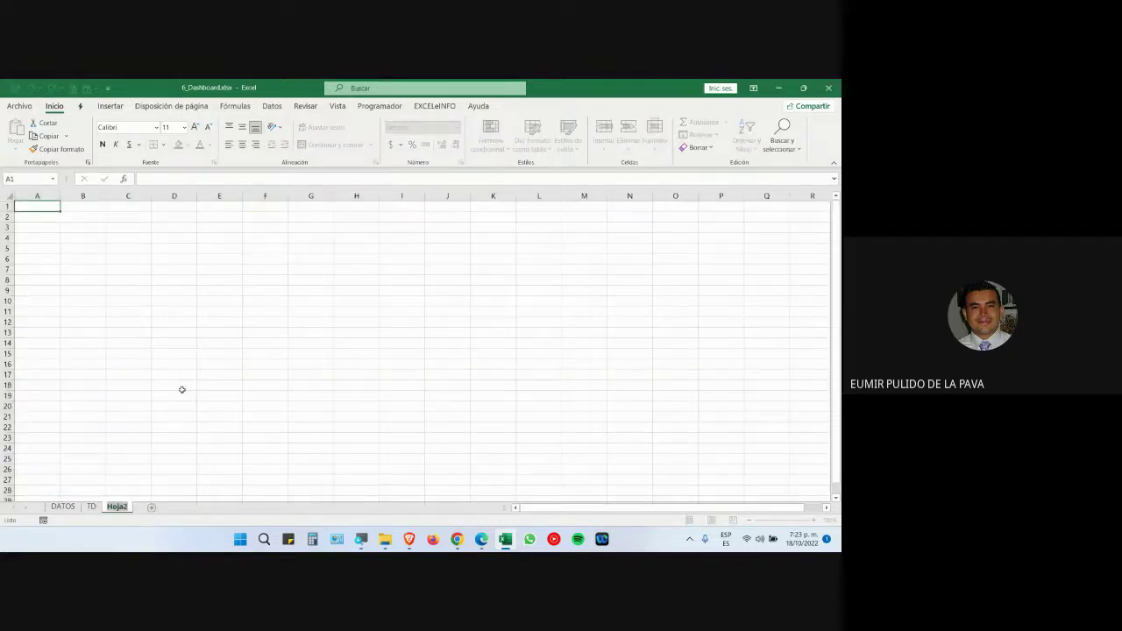
{"action": "type", "text": "DASHBOARD"}
{"action": "key", "text": "Return"}
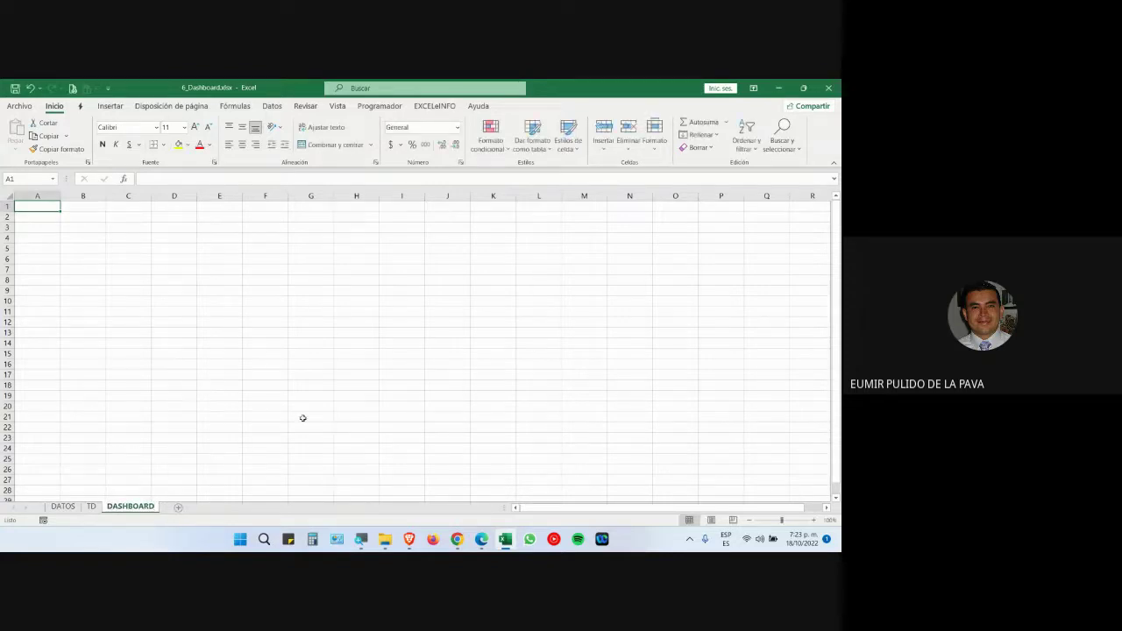
Step: Magnify the screen one level with Lupa and go through the DATOS, TD and DASHBOARD sheets, ending on DASHBOARD
{"action": "left_click", "coordinate": [361, 538]}
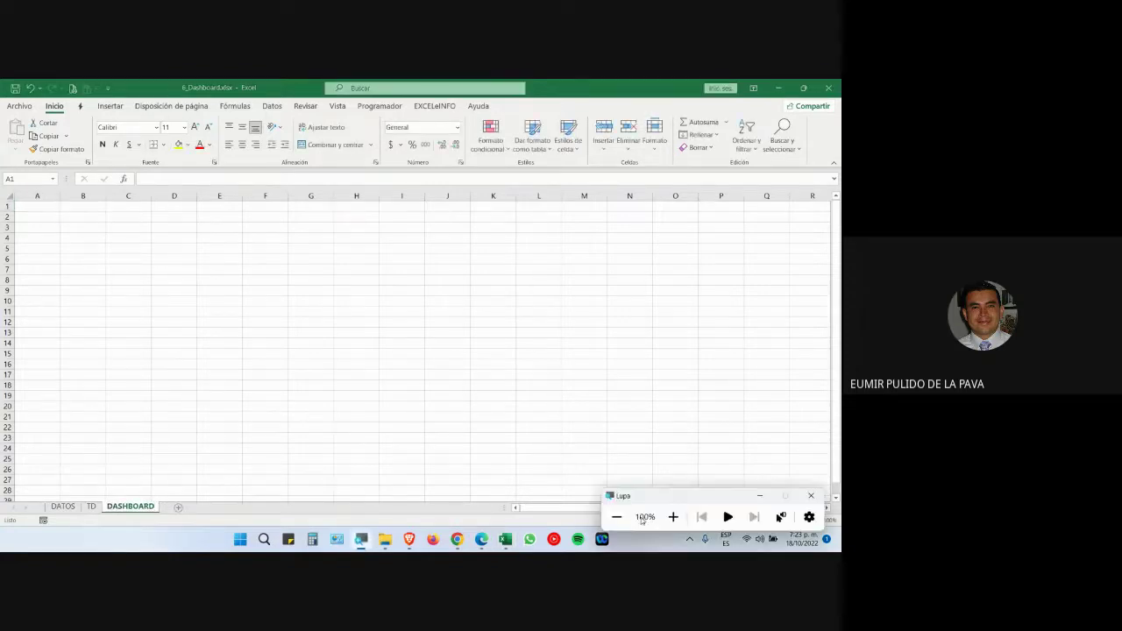
{"action": "left_click", "coordinate": [673, 518]}
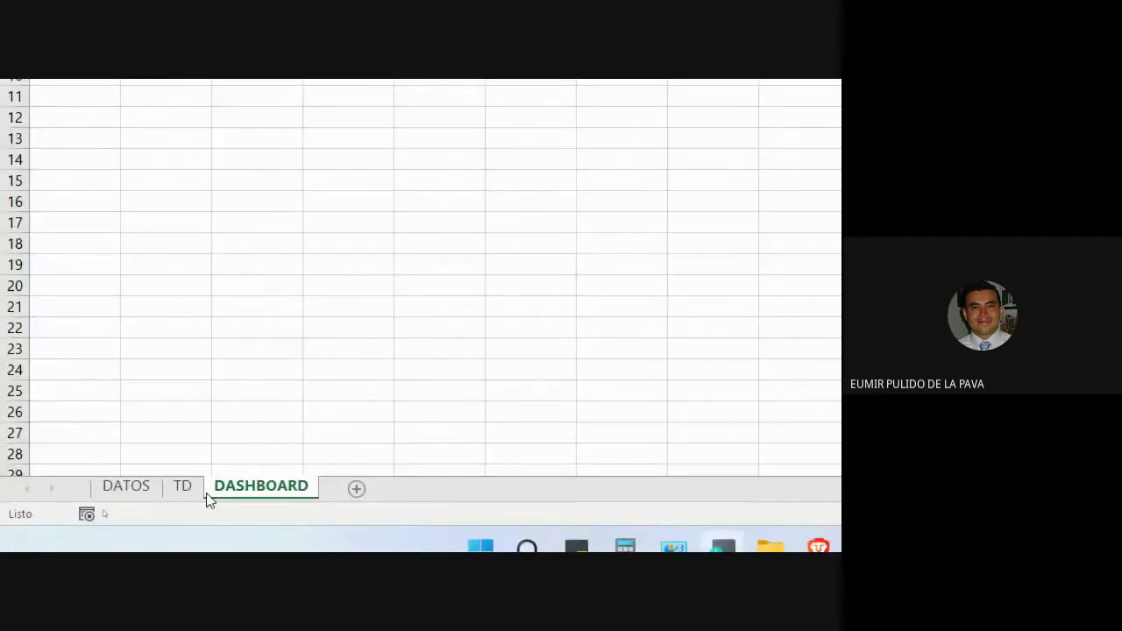
{"action": "left_click", "coordinate": [194, 494]}
{"action": "left_click", "coordinate": [260, 485]}
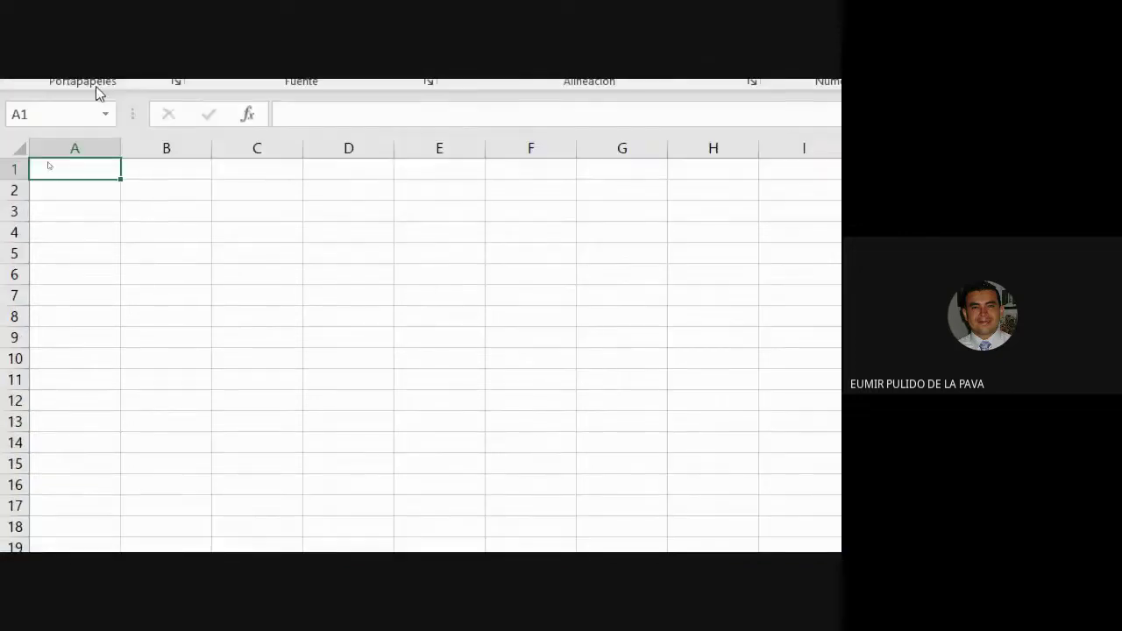
{"action": "left_click", "coordinate": [149, 471]}
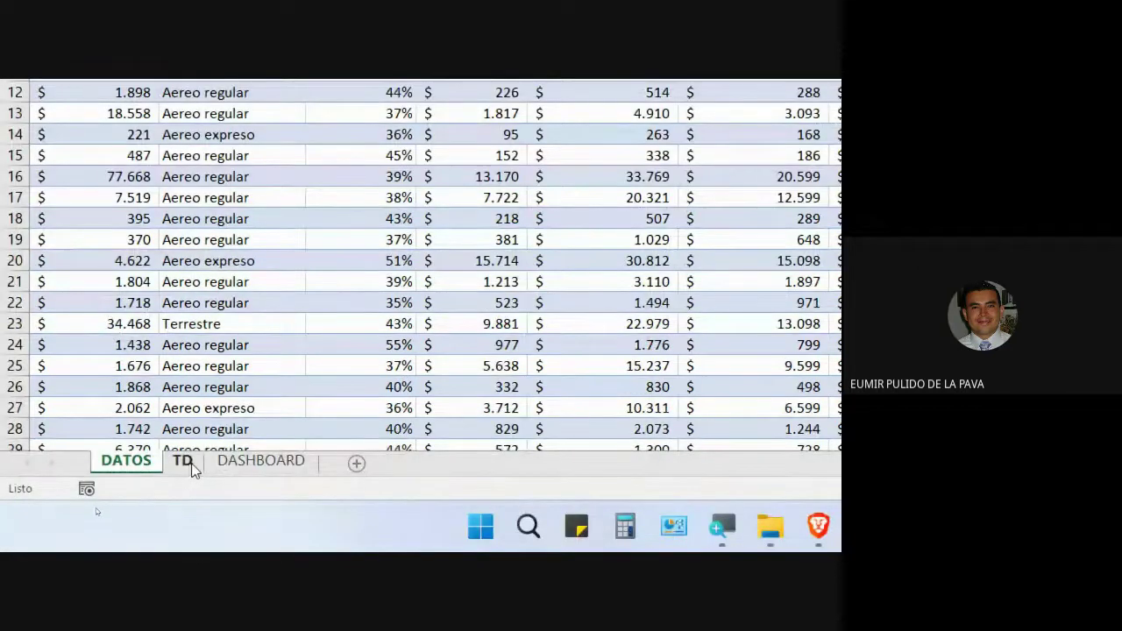
{"action": "left_click", "coordinate": [184, 462]}
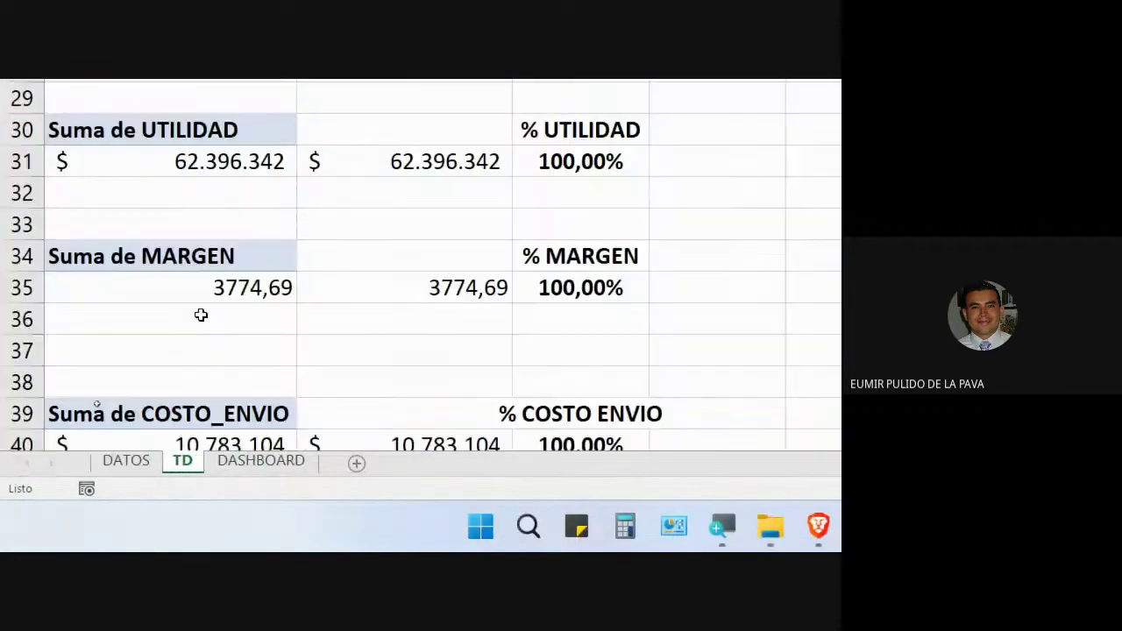
{"action": "scroll", "coordinate": [201, 314], "scroll_direction": "up", "scroll_amount": 8}
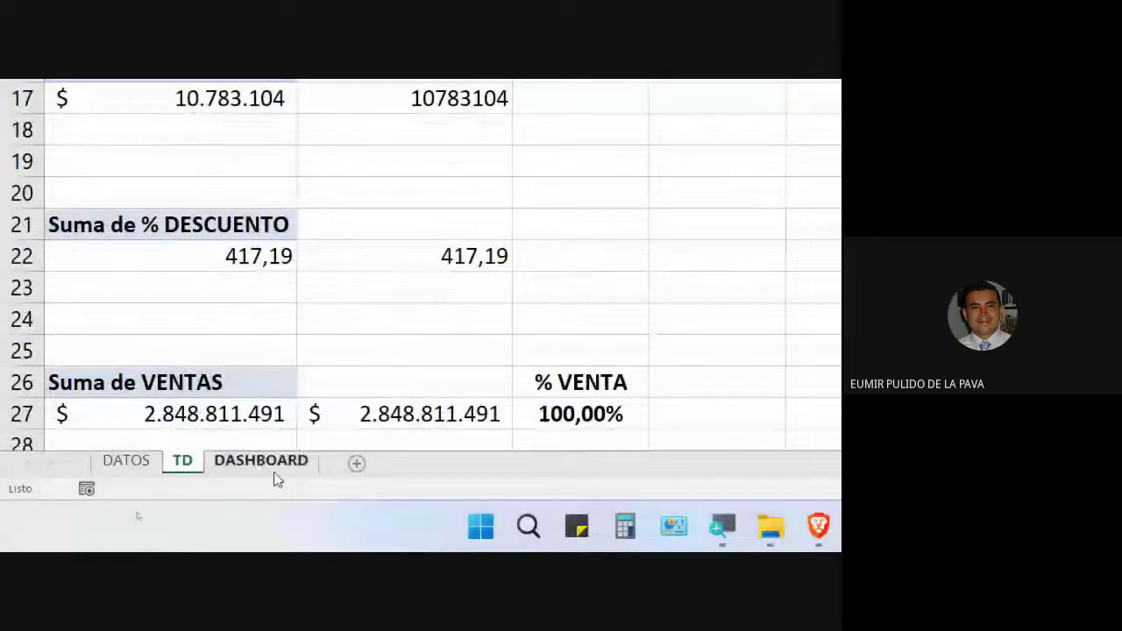
{"action": "left_click", "coordinate": [276, 473]}
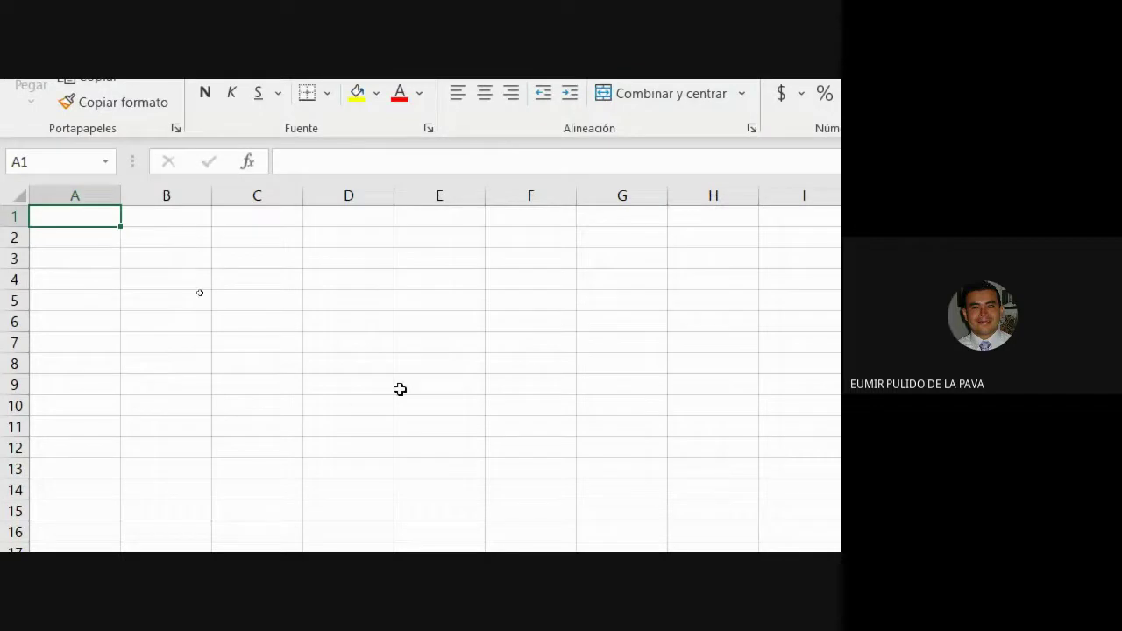
Step: Fill all cells of the DASHBOARD sheet with white to hide the gridlines
{"action": "left_click", "coordinate": [22, 195]}
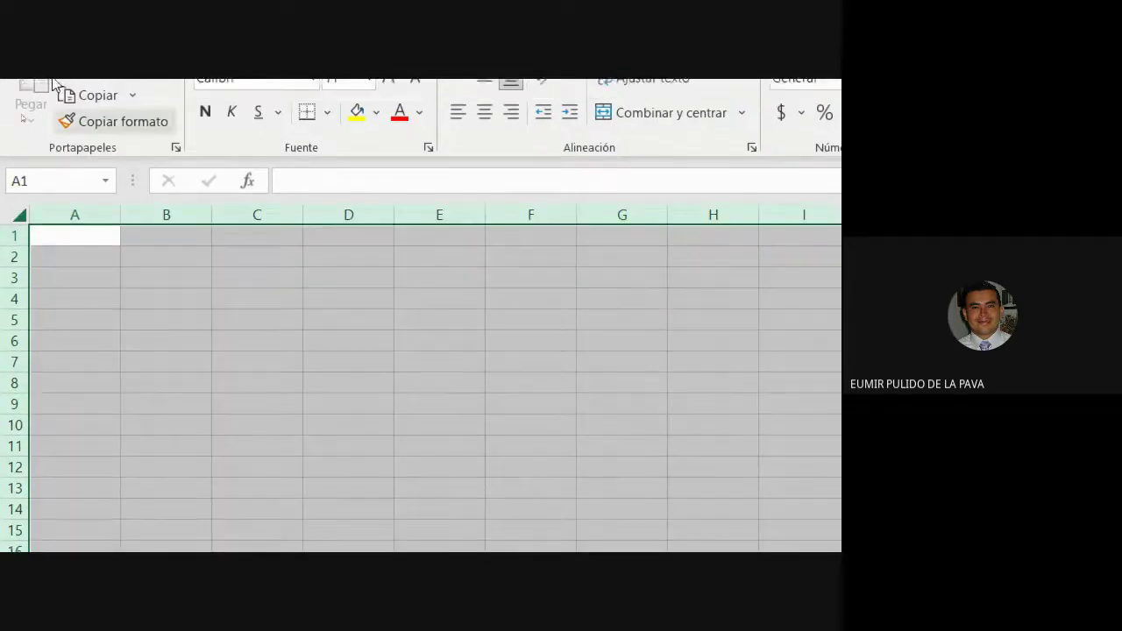
{"action": "left_click", "coordinate": [376, 210]}
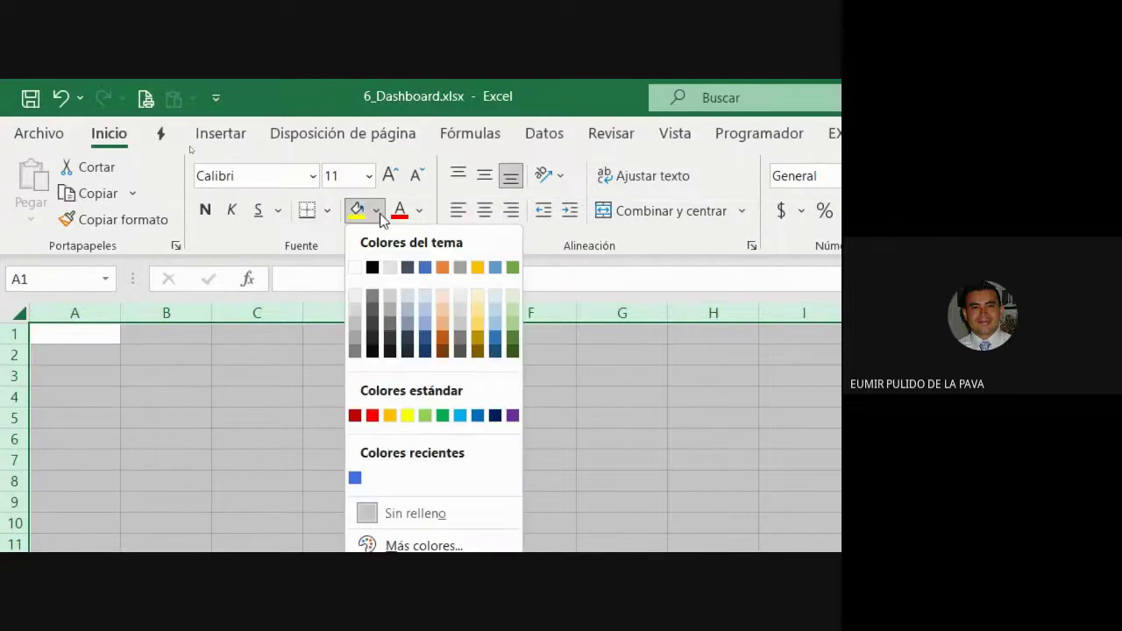
{"action": "left_click", "coordinate": [364, 274]}
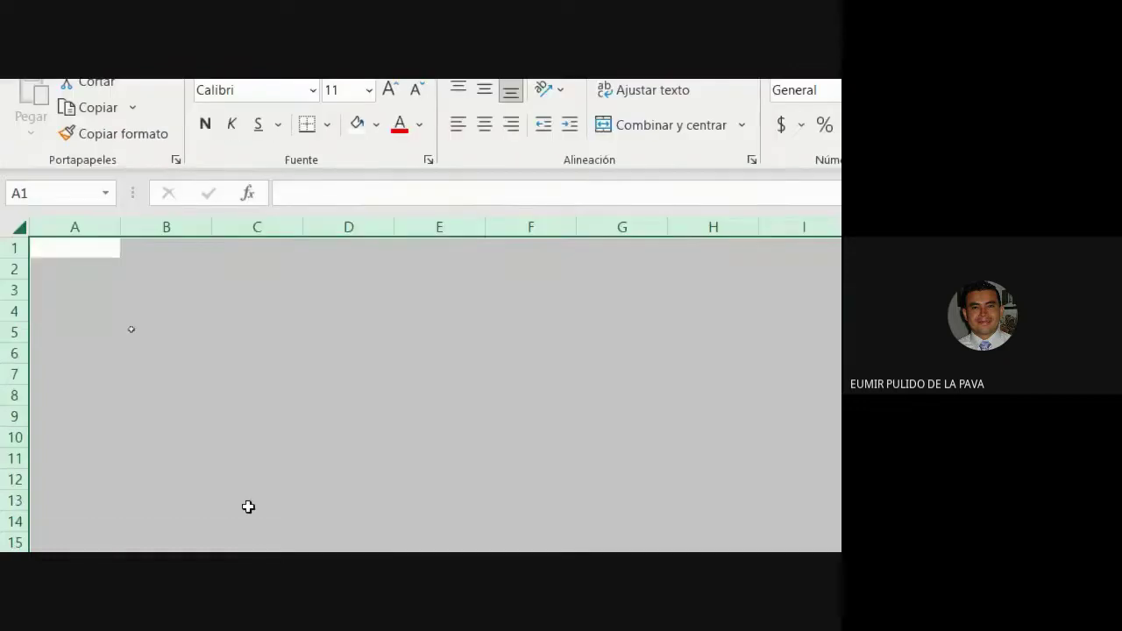
{"action": "left_click", "coordinate": [281, 455]}
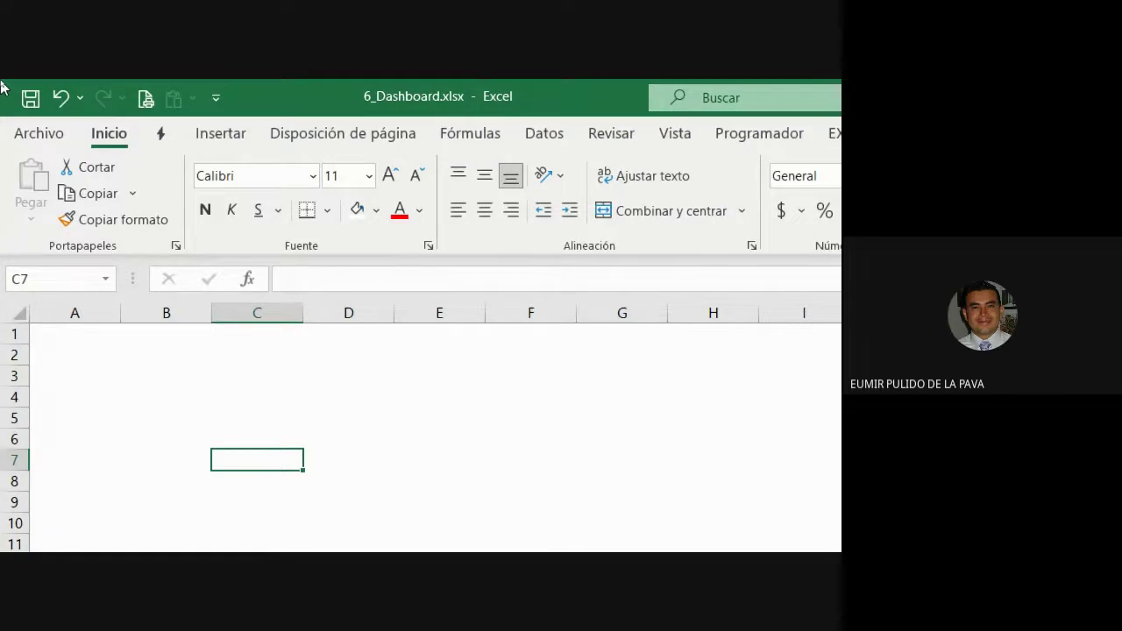
Step: Insert a rounded rectangle on the DASHBOARD sheet, covering about columns C to D and rows 3 to 6
{"action": "left_click", "coordinate": [229, 137]}
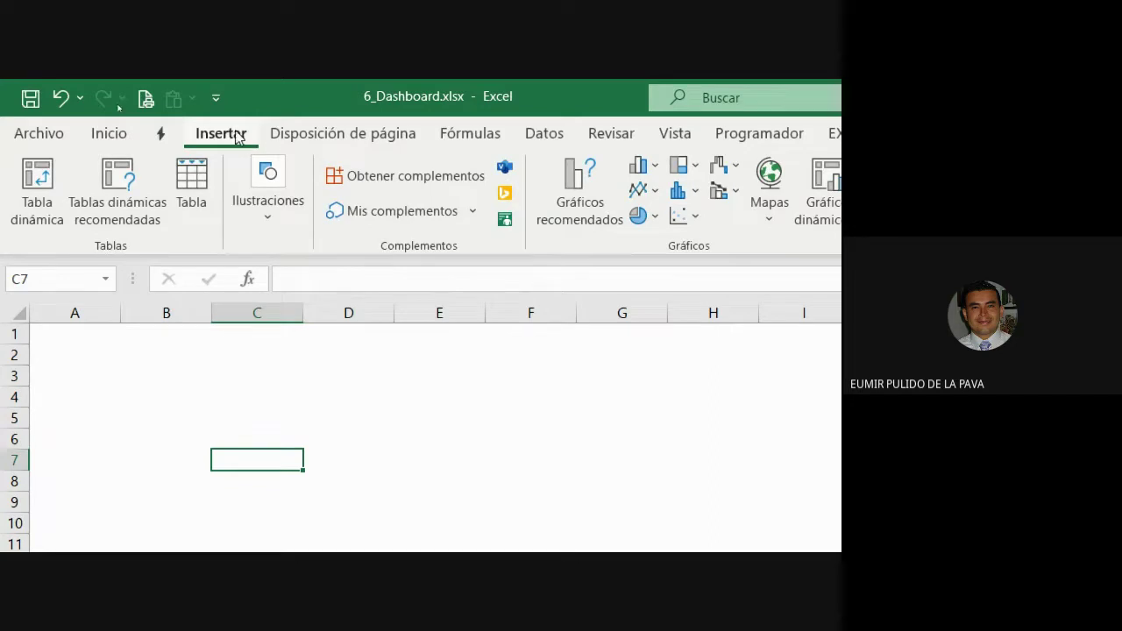
{"action": "left_click", "coordinate": [265, 220]}
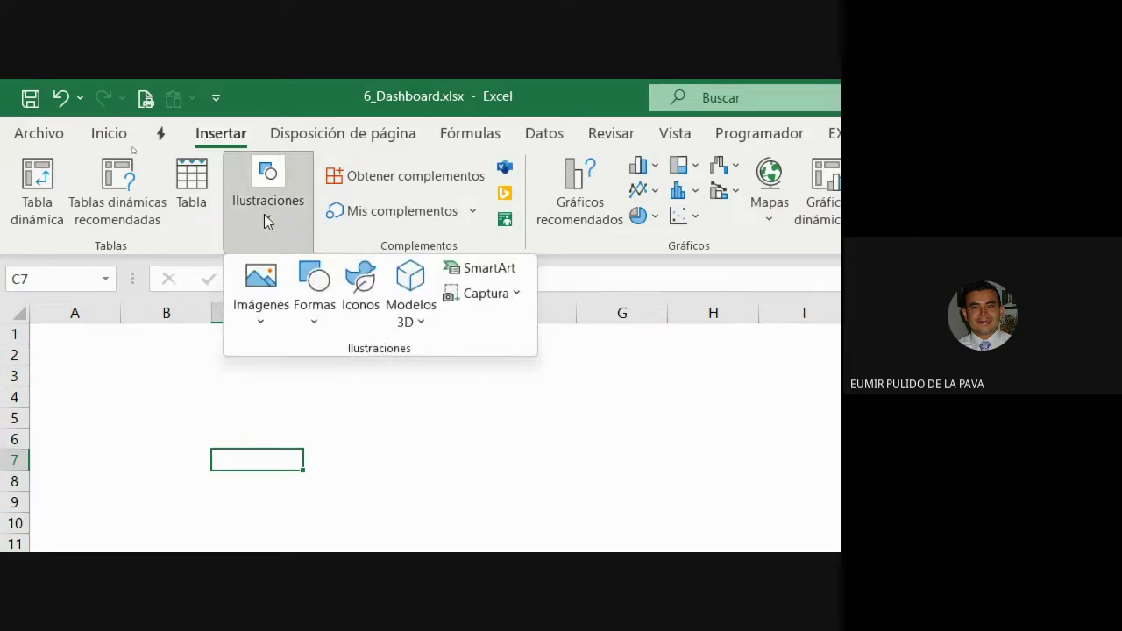
{"action": "left_click", "coordinate": [315, 323]}
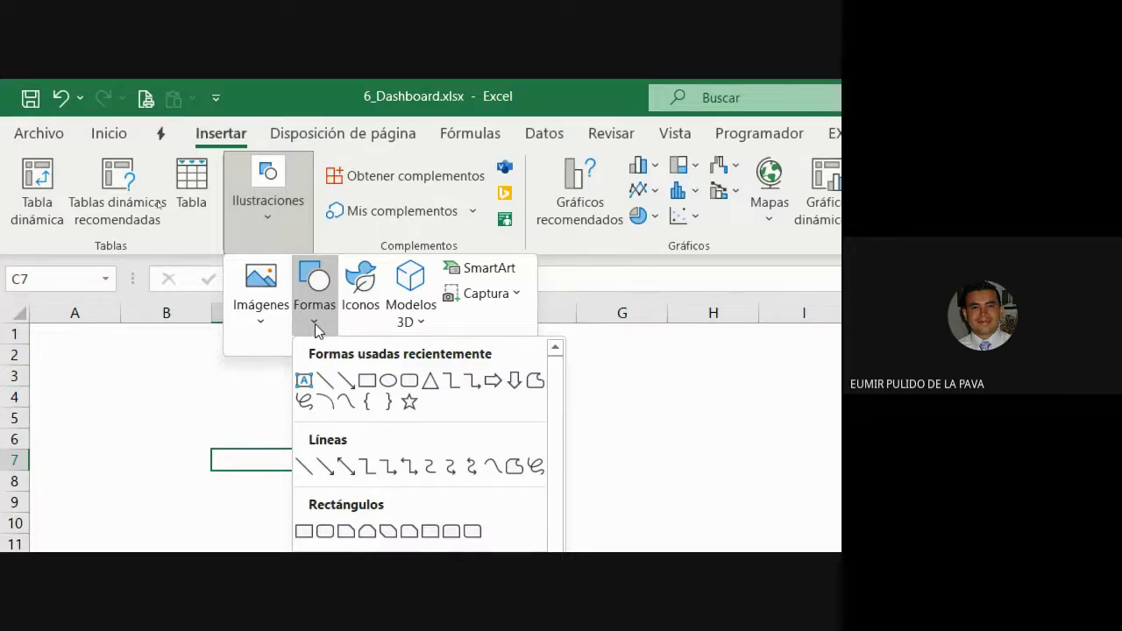
{"action": "left_click", "coordinate": [409, 380]}
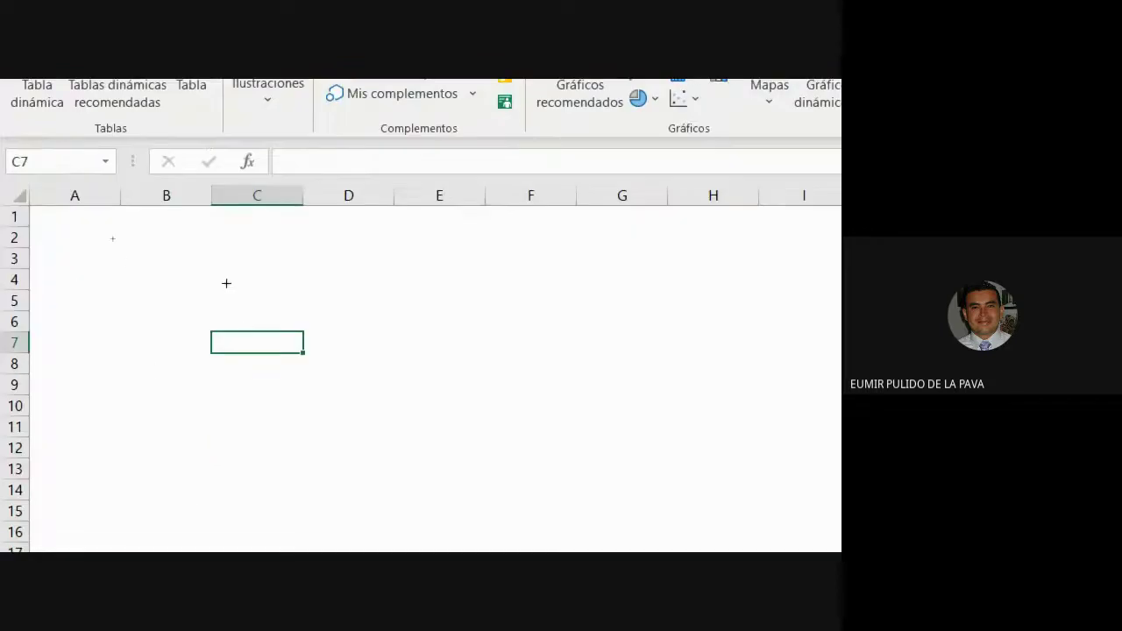
{"action": "mouse_move", "coordinate": [232, 260]}
{"action": "left_mouse_down"}
{"action": "mouse_move", "coordinate": [323, 311]}
{"action": "mouse_move", "coordinate": [386, 328]}
{"action": "mouse_move", "coordinate": [391, 308]}
{"action": "mouse_move", "coordinate": [398, 314]}
{"action": "left_mouse_up"}
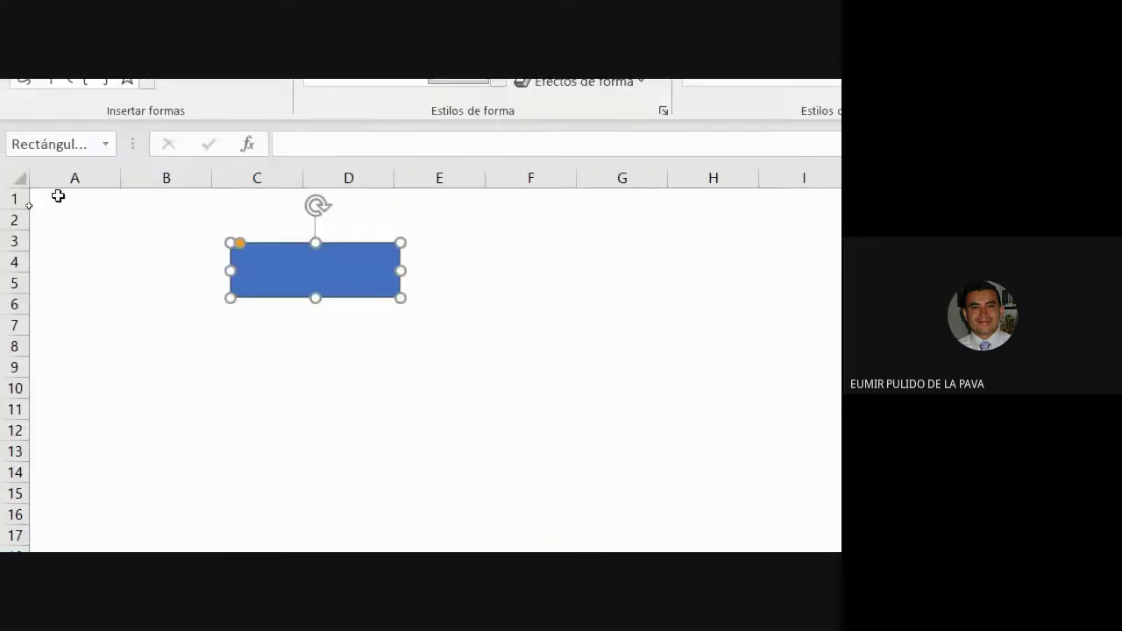
Step: Examine the sheet selection and the rectangle types available in the Shapes gallery on the DASHBOARD sheet
{"action": "left_click", "coordinate": [23, 179]}
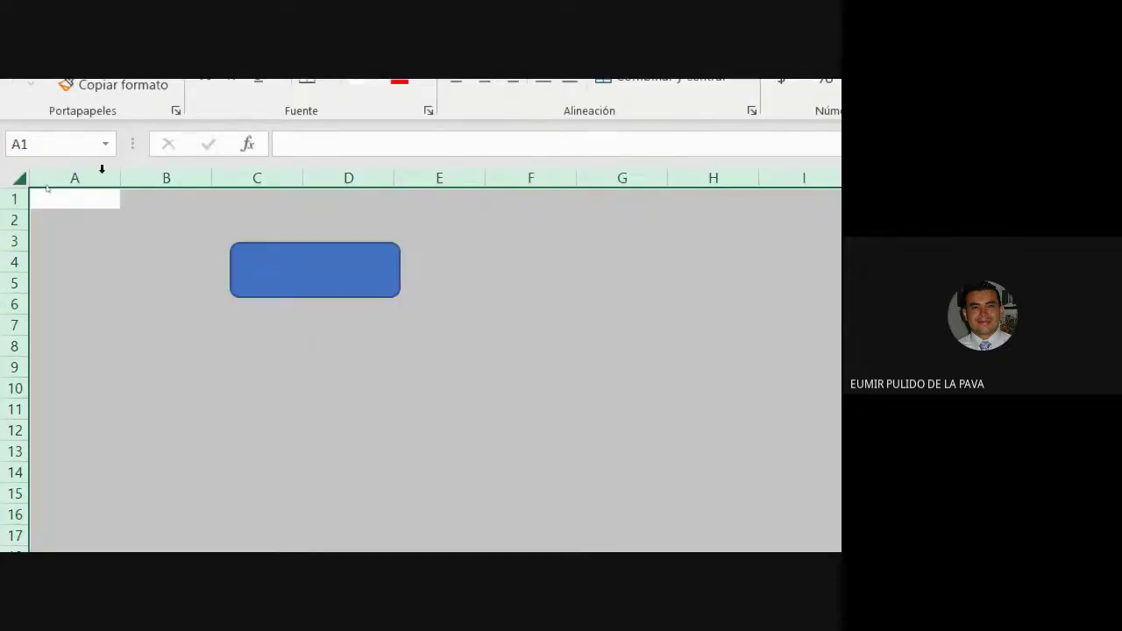
{"action": "left_click", "coordinate": [431, 482]}
{"action": "left_click", "coordinate": [231, 136]}
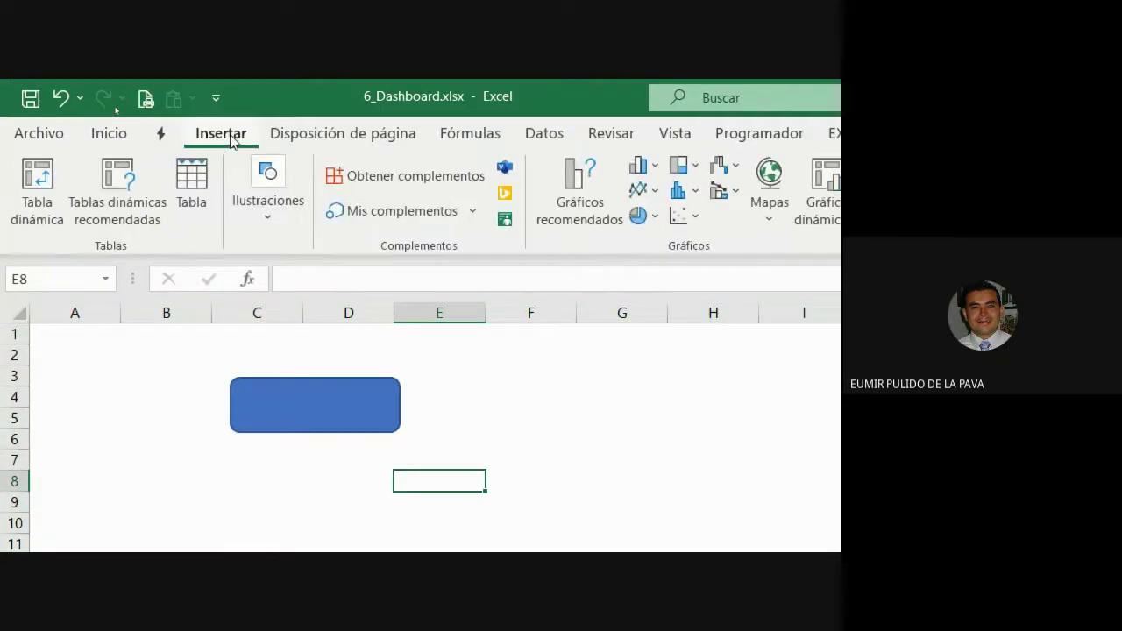
{"action": "left_click", "coordinate": [268, 221]}
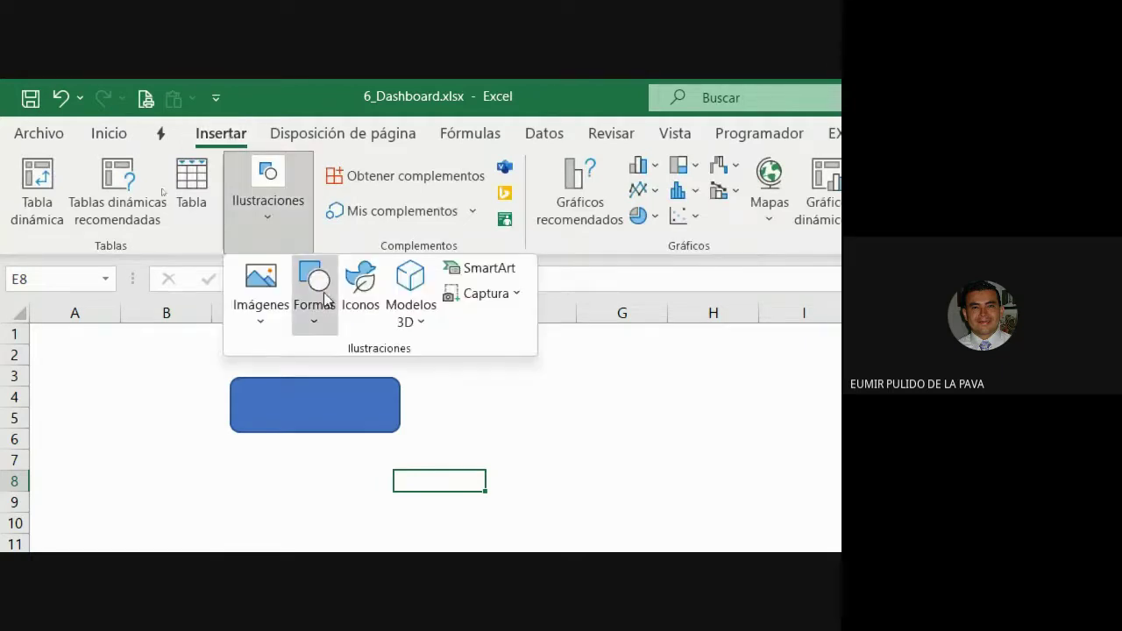
{"action": "left_click", "coordinate": [282, 227]}
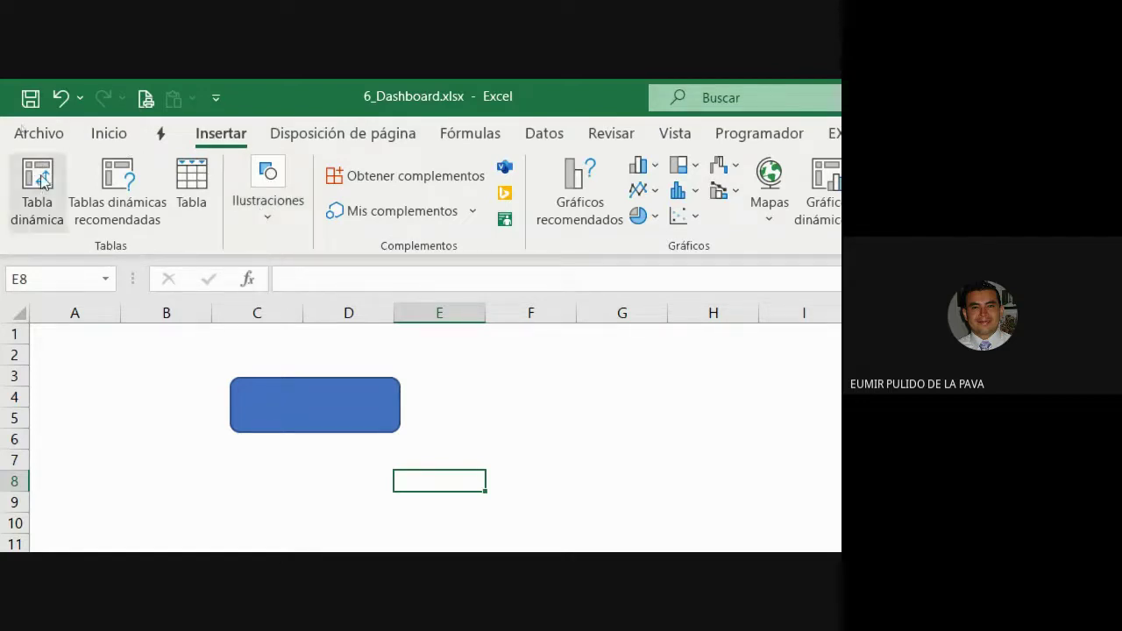
{"action": "left_click", "coordinate": [273, 210]}
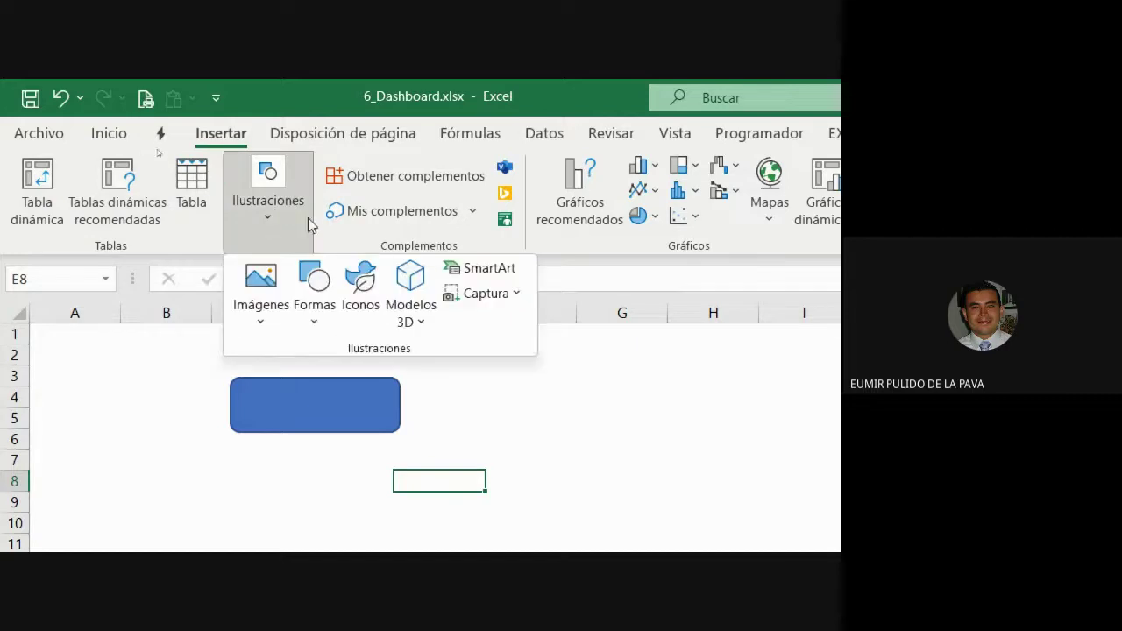
{"action": "left_click", "coordinate": [324, 320]}
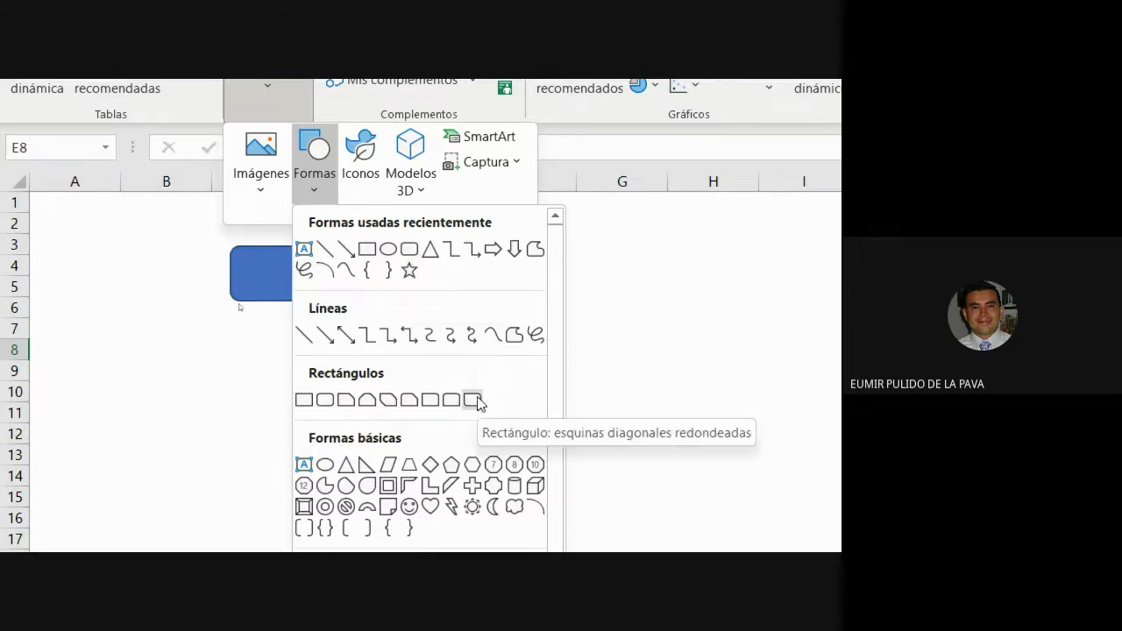
{"action": "left_click", "coordinate": [190, 314]}
{"action": "left_click", "coordinate": [293, 269]}
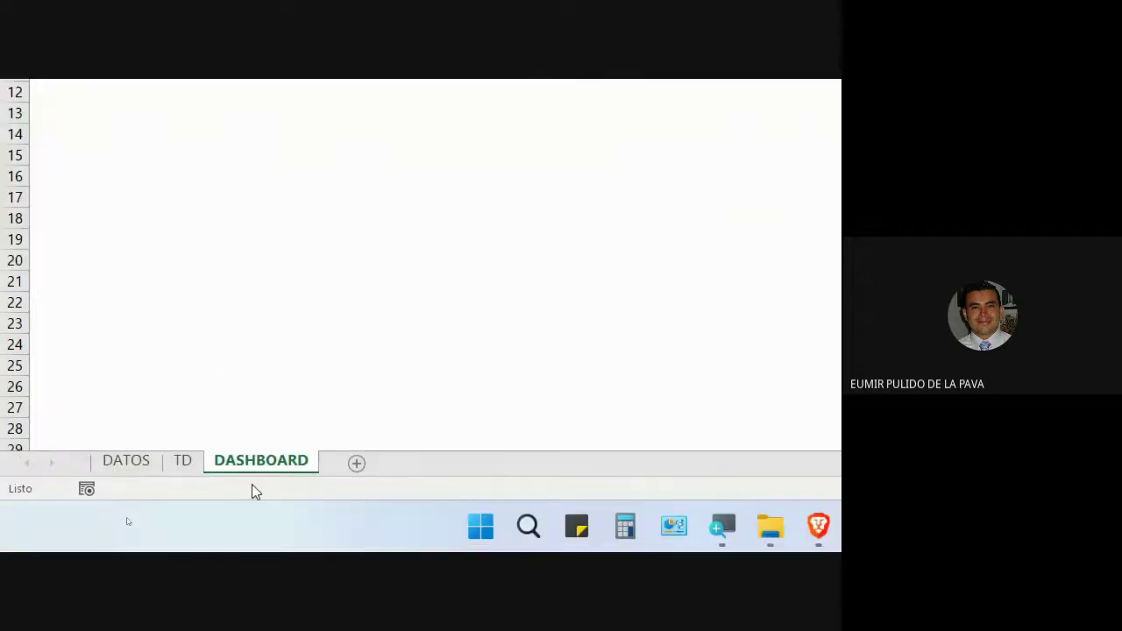
Step: Copy the hex colour code 193A95 from cell W2 of the palette on the DATOS sheet
{"action": "left_click", "coordinate": [126, 461]}
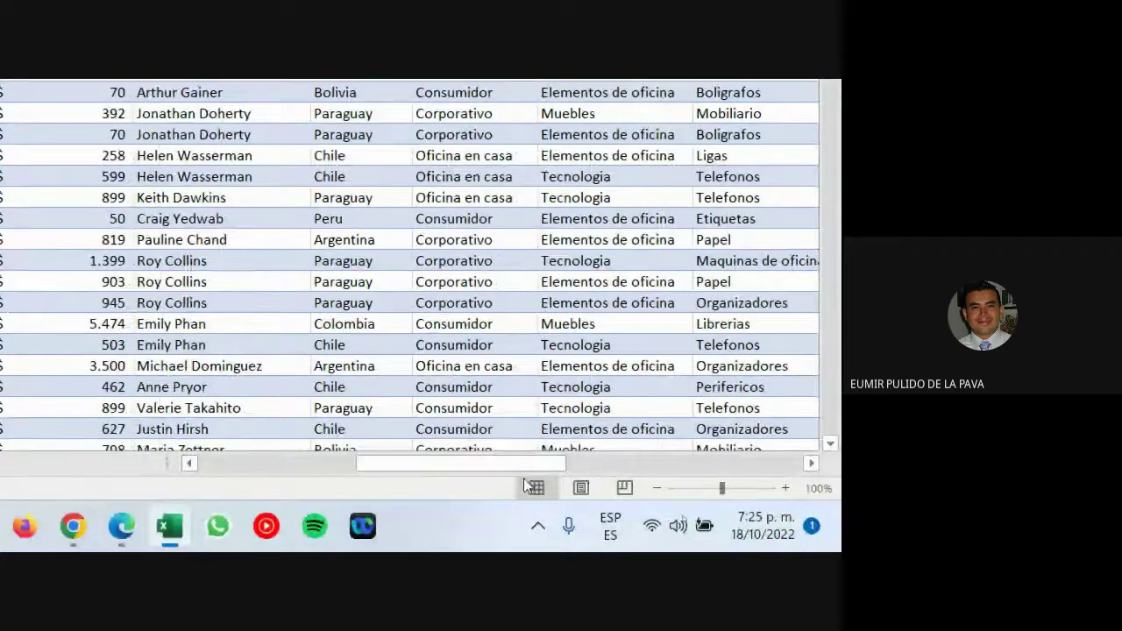
{"action": "left_click_drag", "start_coordinate": [608, 463], "coordinate": [783, 458]}
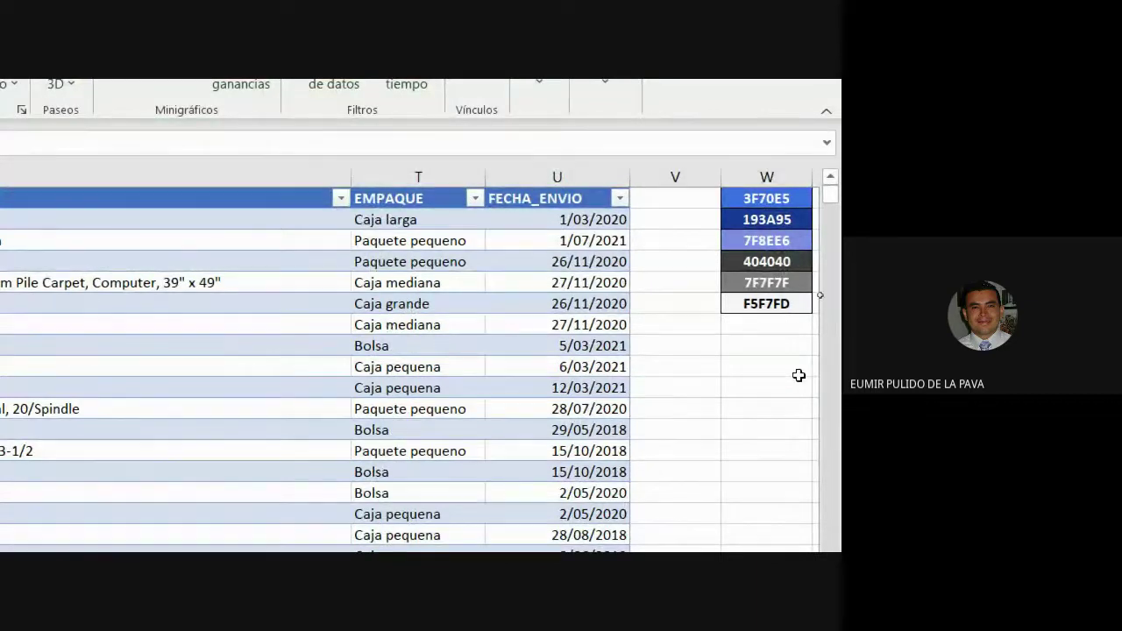
{"action": "left_click", "coordinate": [762, 304]}
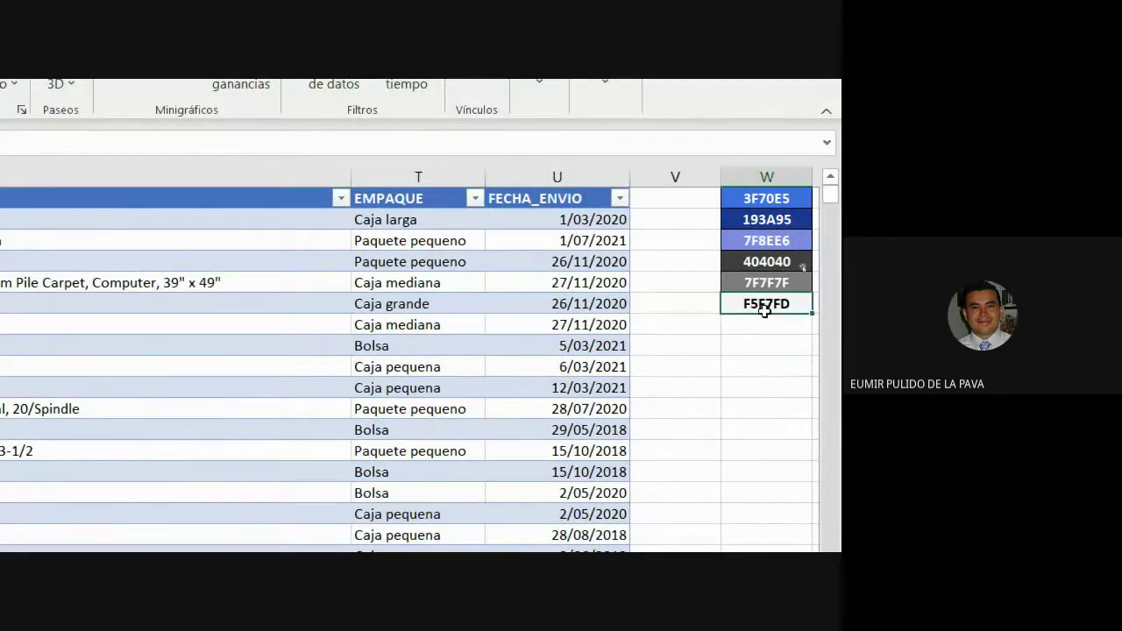
{"action": "left_click", "coordinate": [745, 219]}
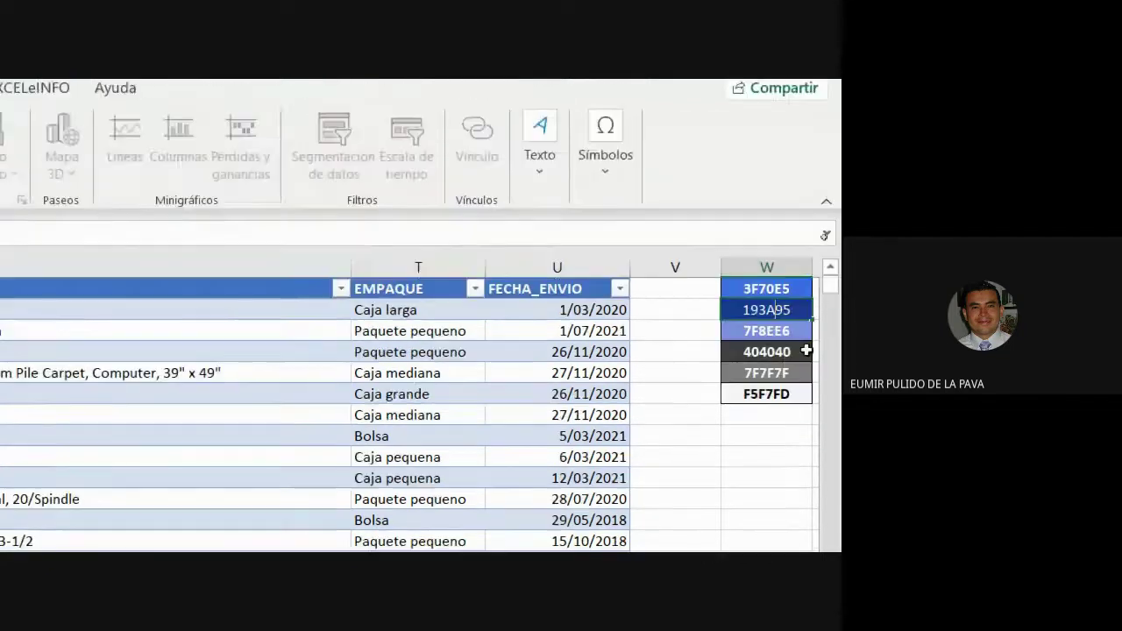
{"action": "double_click", "coordinate": [803, 219]}
{"action": "left_click_drag", "start_coordinate": [803, 219], "coordinate": [732, 222]}
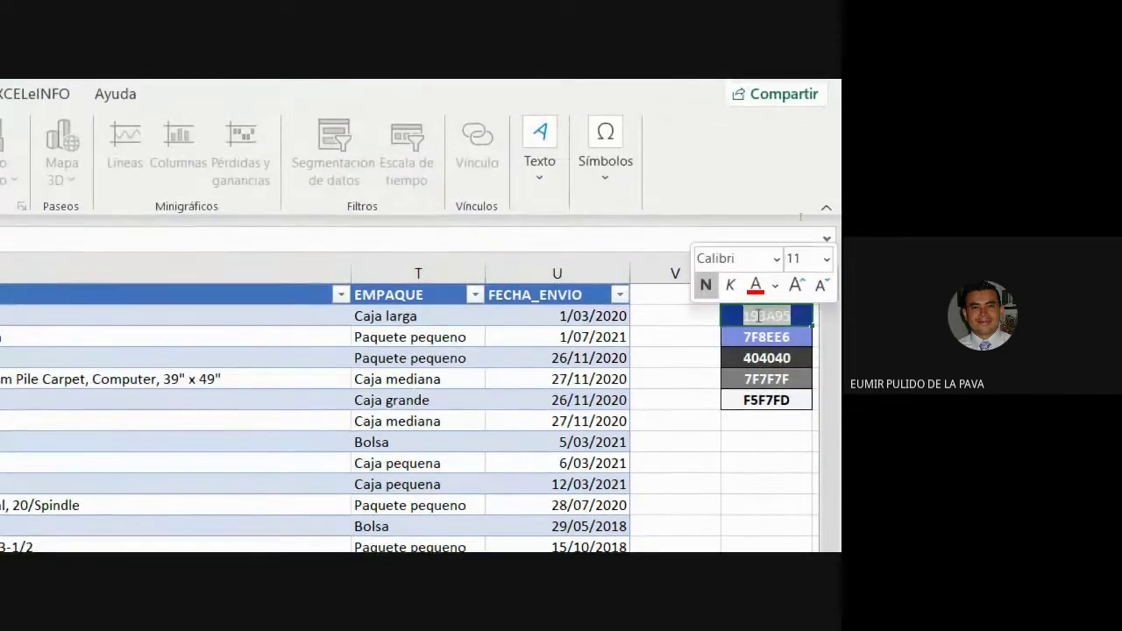
{"action": "right_click", "coordinate": [759, 309]}
{"action": "left_click", "coordinate": [646, 364]}
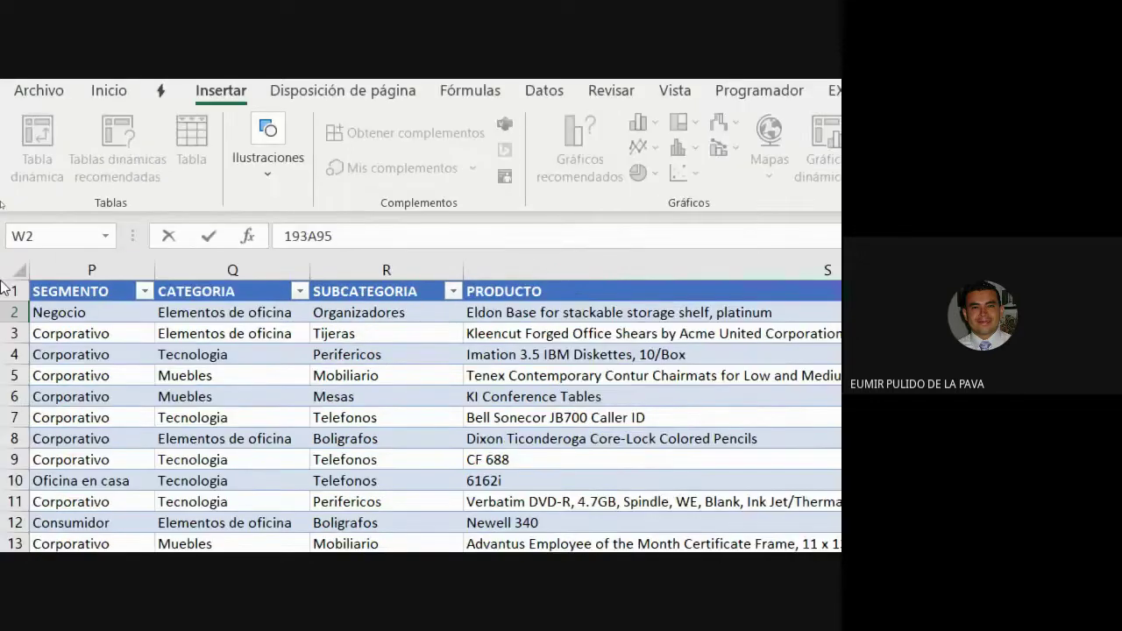
{"action": "key", "text": "Escape"}
Step: Return to the DASHBOARD sheet and open the text fill options of the rounded rectangle
{"action": "left_click", "coordinate": [108, 133]}
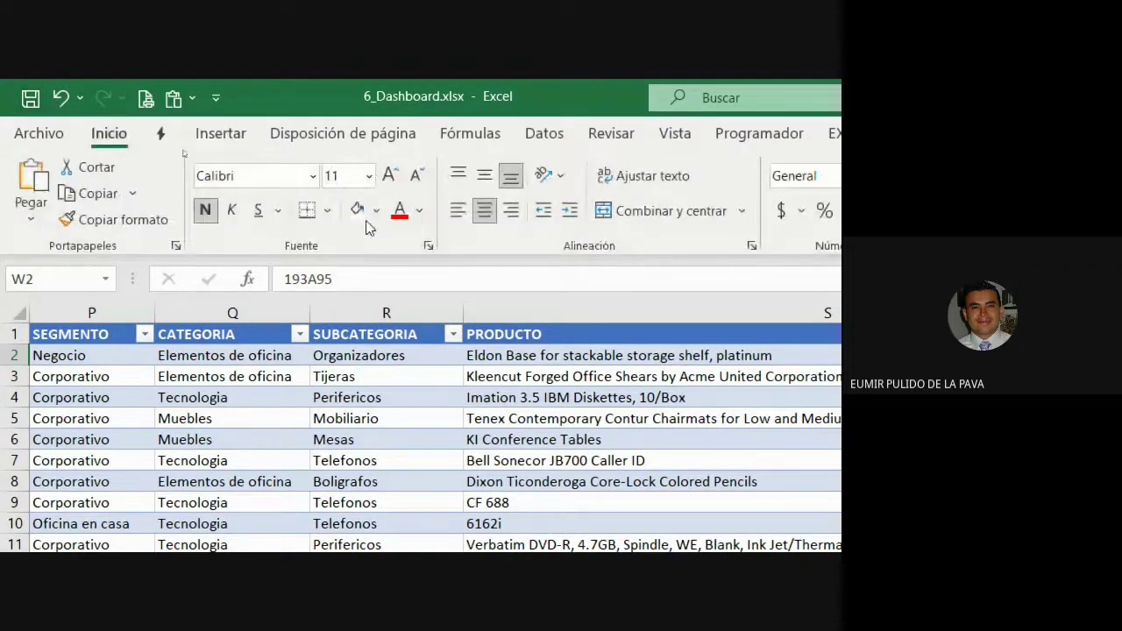
{"action": "left_click", "coordinate": [376, 210]}
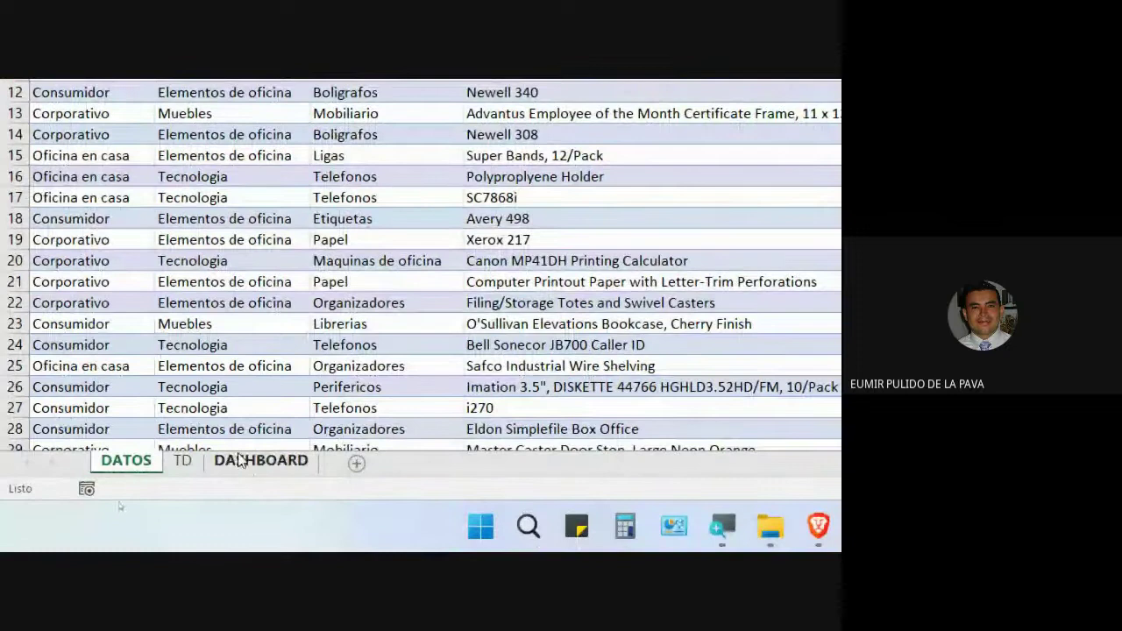
{"action": "left_click", "coordinate": [257, 461]}
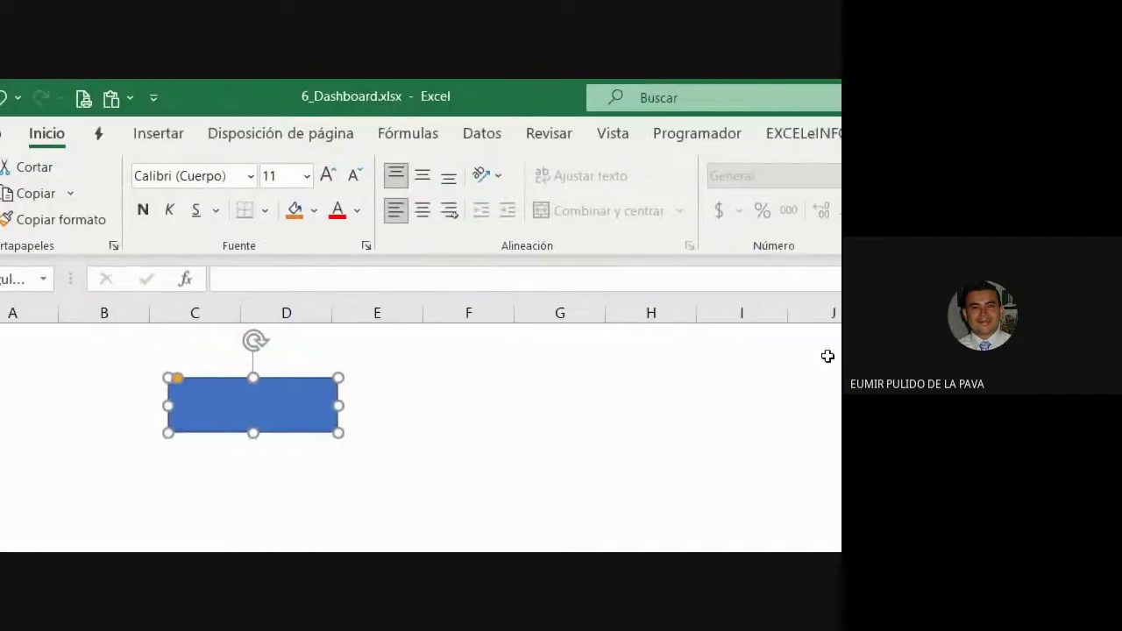
{"action": "left_click", "coordinate": [515, 138]}
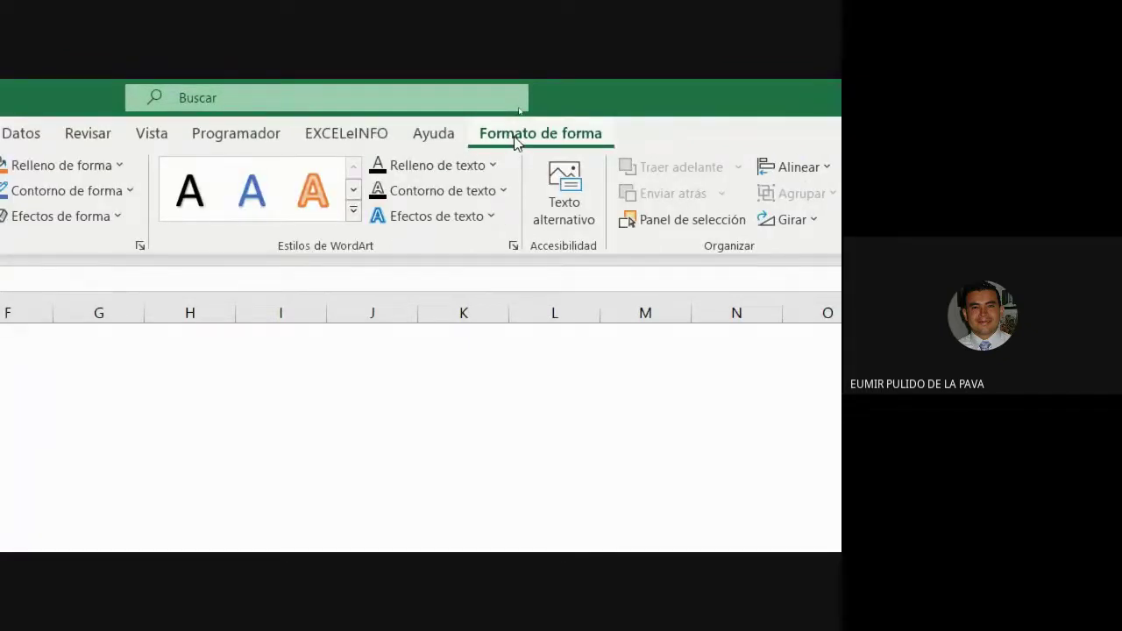
{"action": "left_click", "coordinate": [493, 166]}
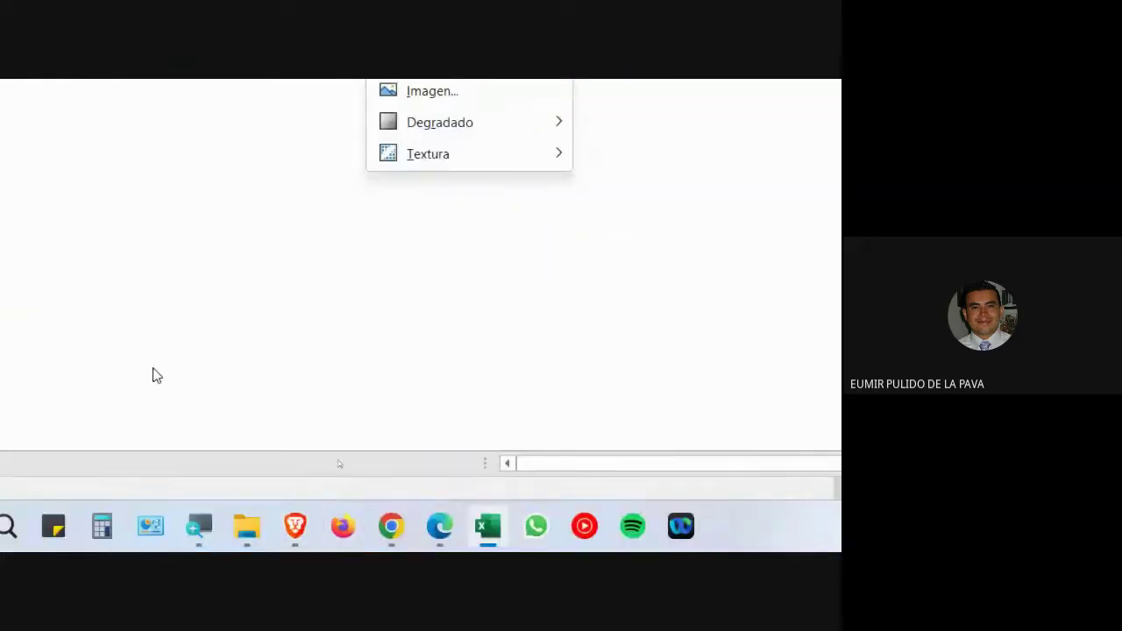
Step: Switch to the online colour picker in Chrome, pick the green 79D149 and examine its hex, RGB, HSL and CMYK codes
{"action": "mouse_move", "coordinate": [391, 526]}
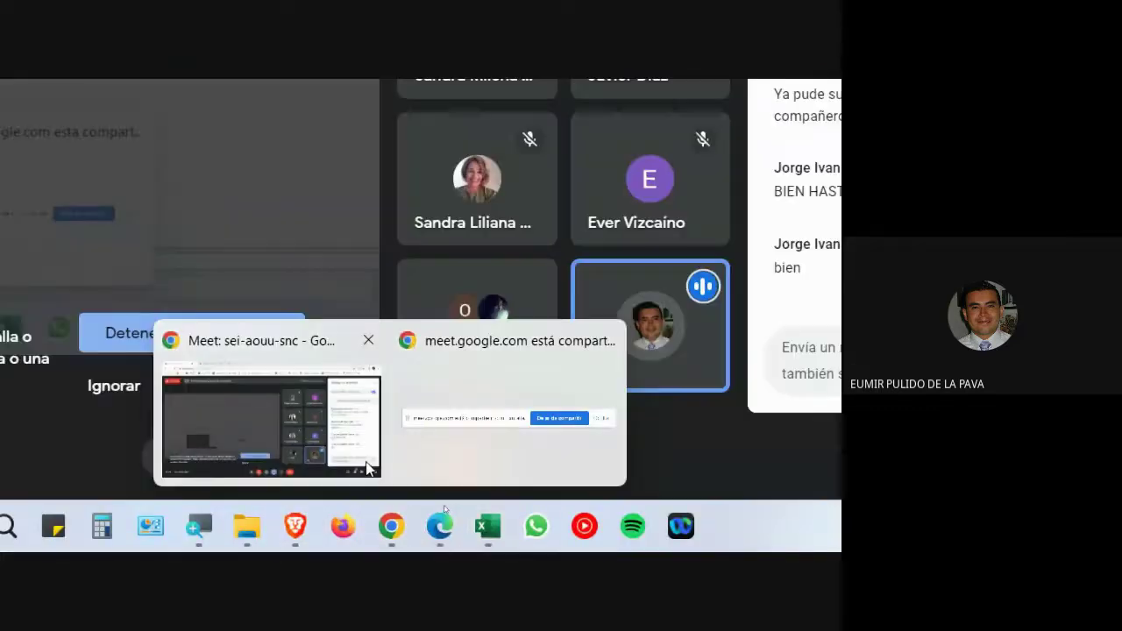
{"action": "left_click", "coordinate": [368, 464]}
{"action": "left_click", "coordinate": [338, 95]}
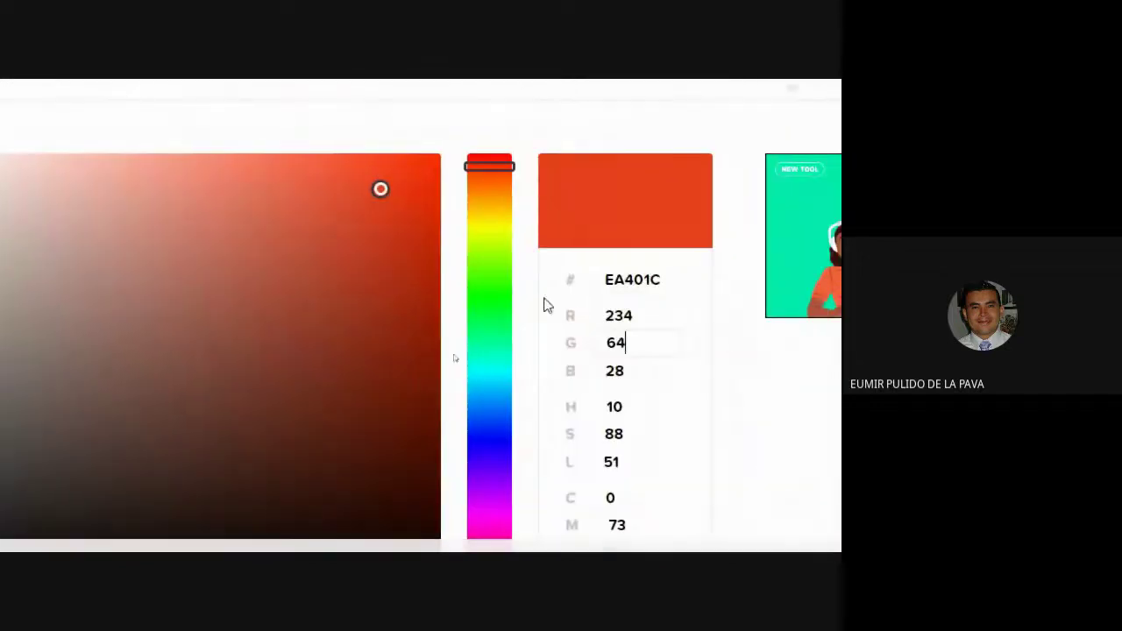
{"action": "left_click_drag", "start_coordinate": [492, 265], "coordinate": [464, 280]}
{"action": "left_click_drag", "start_coordinate": [380, 190], "coordinate": [267, 231]}
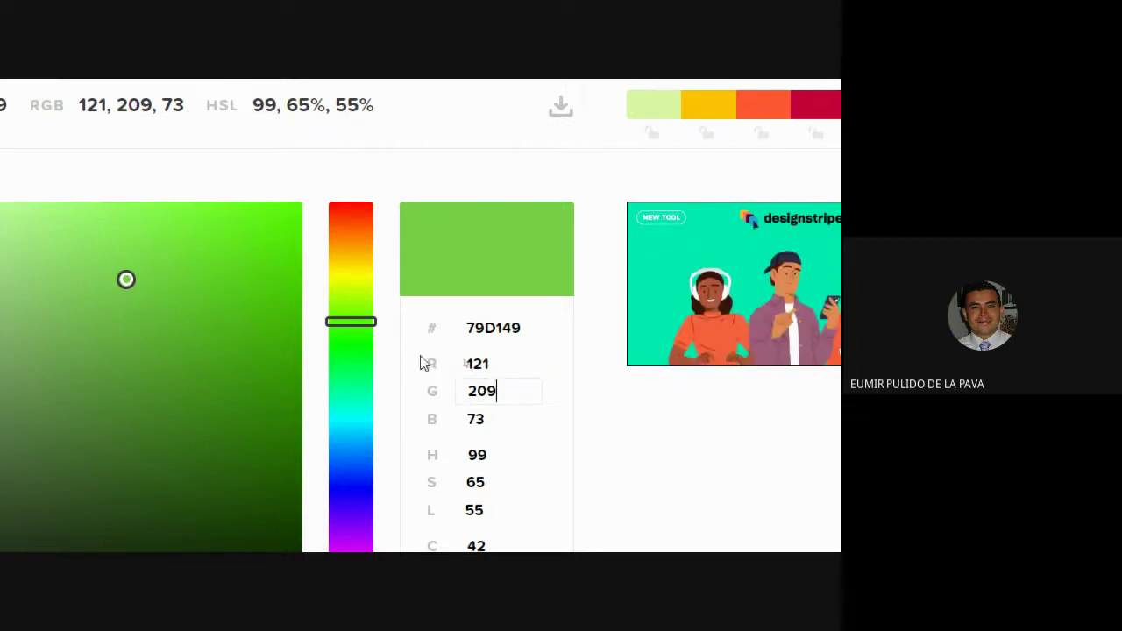
{"action": "scroll", "coordinate": [417, 404], "scroll_direction": "down", "scroll_amount": 1}
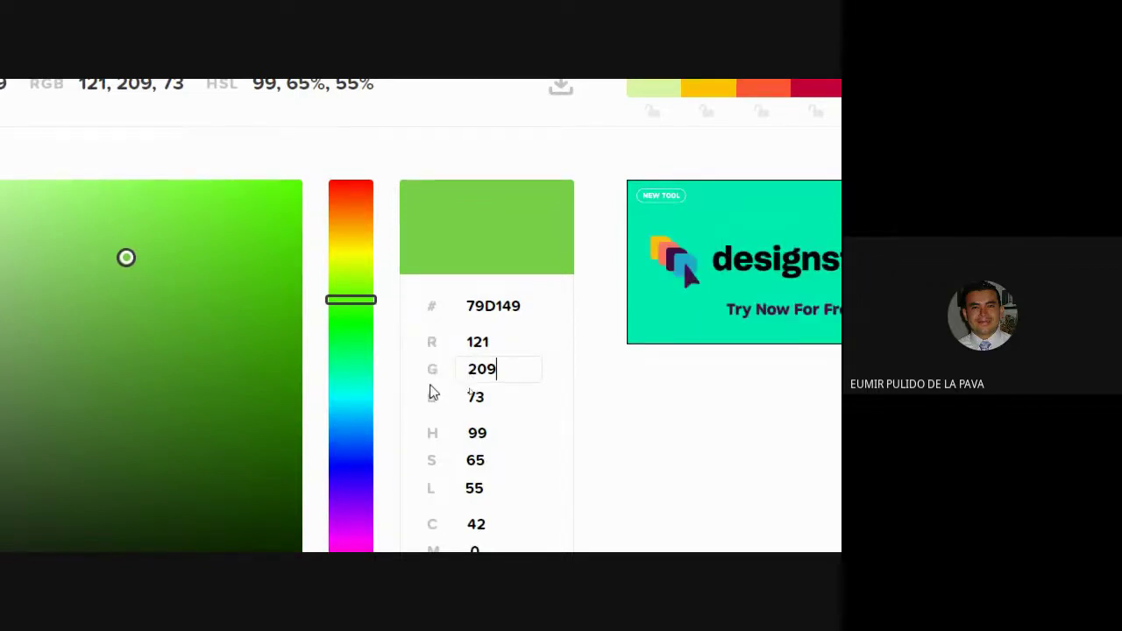
{"action": "scroll", "coordinate": [445, 491], "scroll_direction": "down", "scroll_amount": 2}
{"action": "scroll", "coordinate": [445, 545], "scroll_direction": "down", "scroll_amount": 3}
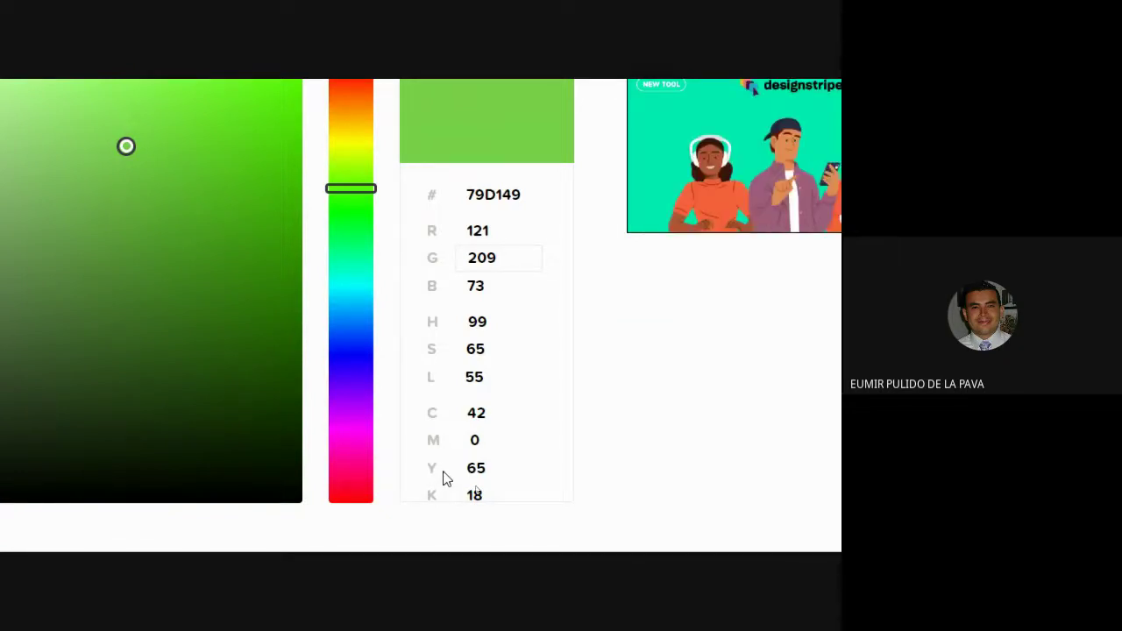
{"action": "scroll", "coordinate": [546, 130], "scroll_direction": "up", "scroll_amount": 3}
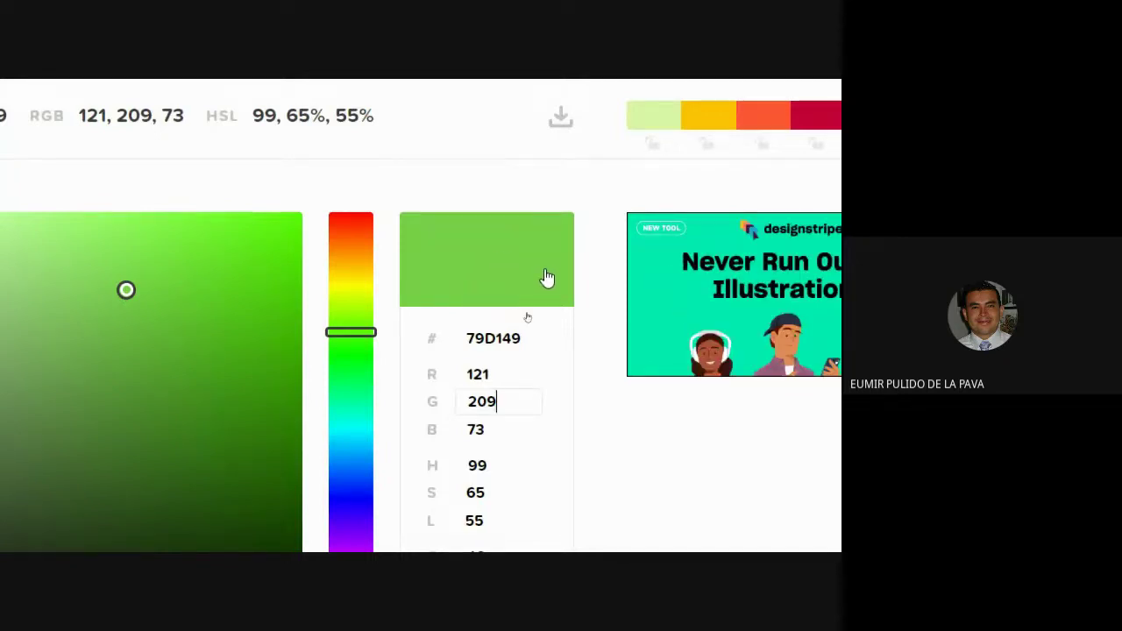
{"action": "scroll", "coordinate": [455, 316], "scroll_direction": "down", "scroll_amount": 1}
{"action": "scroll", "coordinate": [473, 495], "scroll_direction": "down", "scroll_amount": 1}
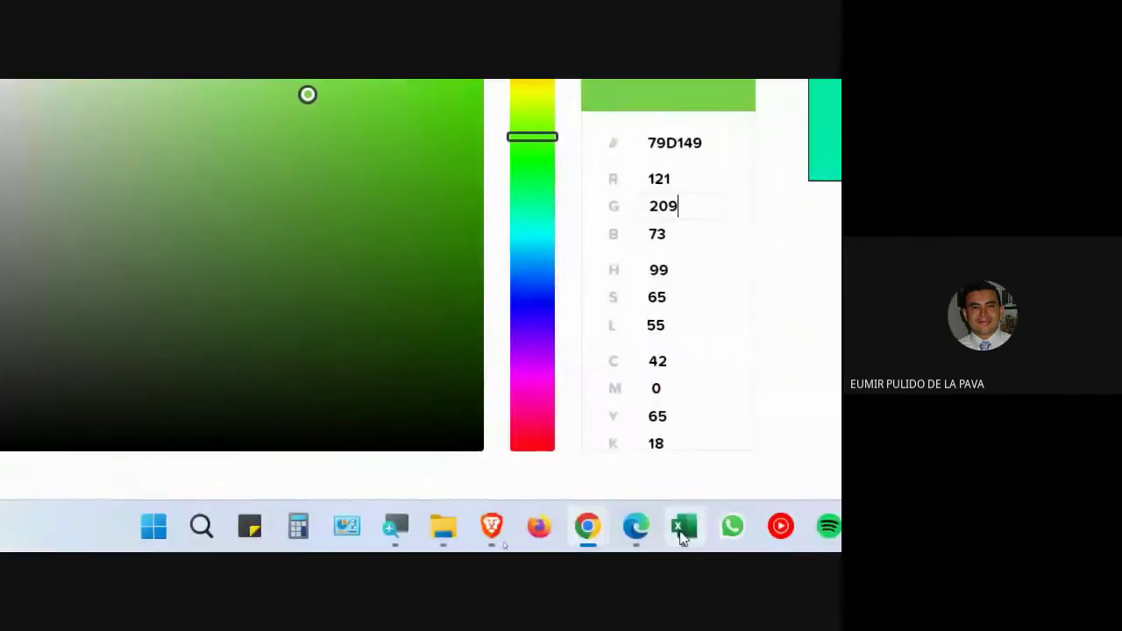
Step: Switch back to Excel and copy the hex colour code 193A95 from cell W2 on the DATOS sheet
{"action": "left_click", "coordinate": [683, 528]}
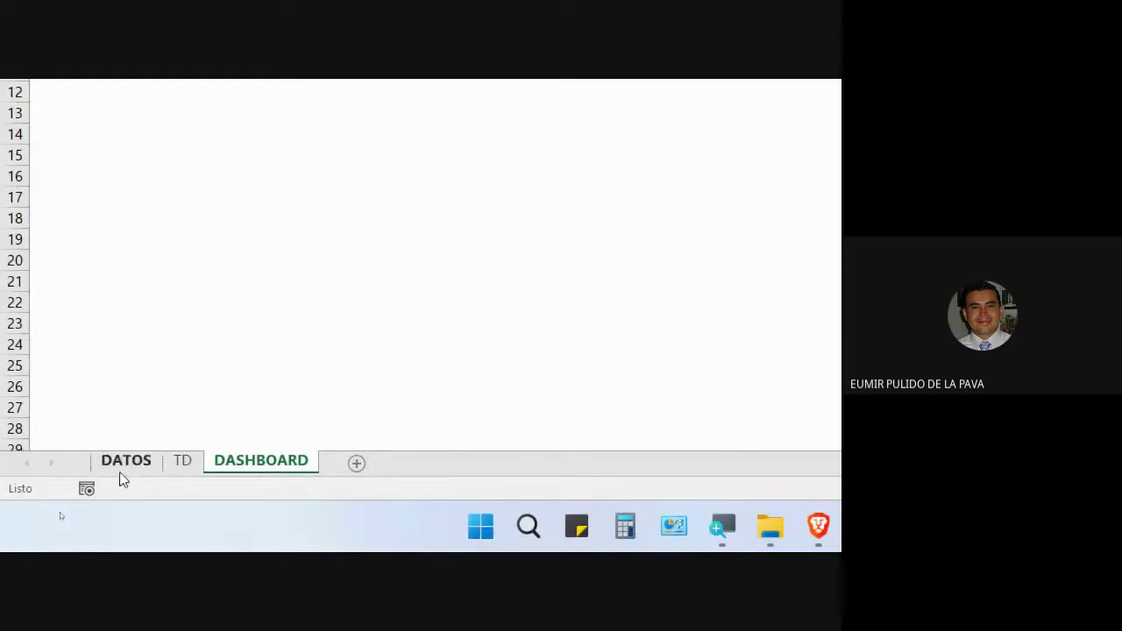
{"action": "left_click", "coordinate": [122, 475]}
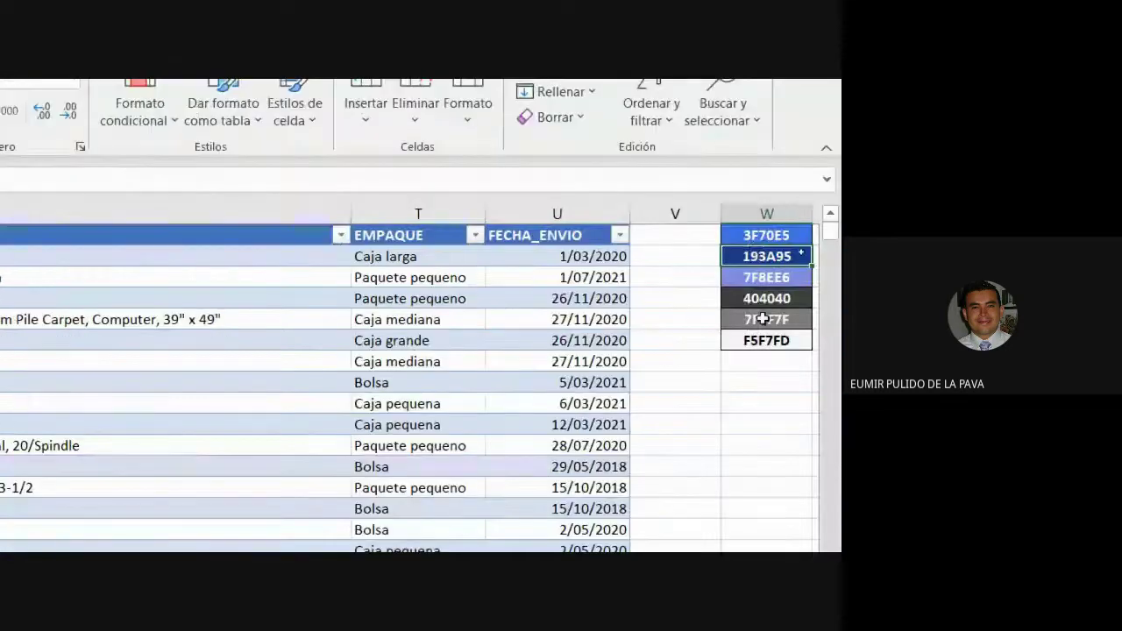
{"action": "double_click", "coordinate": [779, 257]}
{"action": "double_click", "coordinate": [779, 257]}
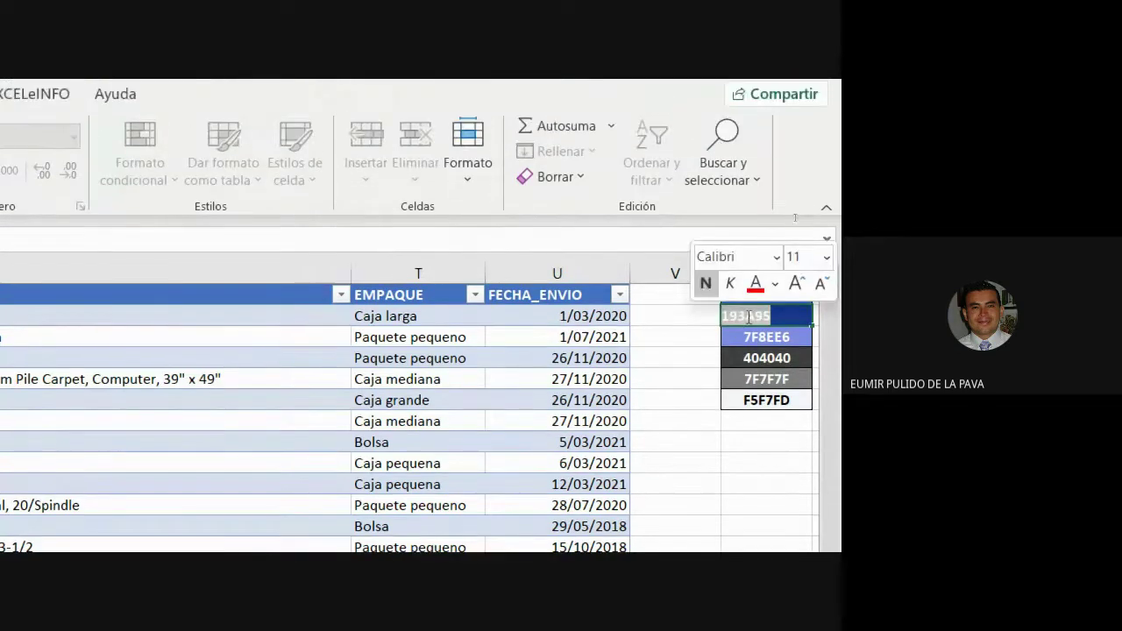
{"action": "right_click", "coordinate": [750, 261]}
{"action": "left_click", "coordinate": [633, 363]}
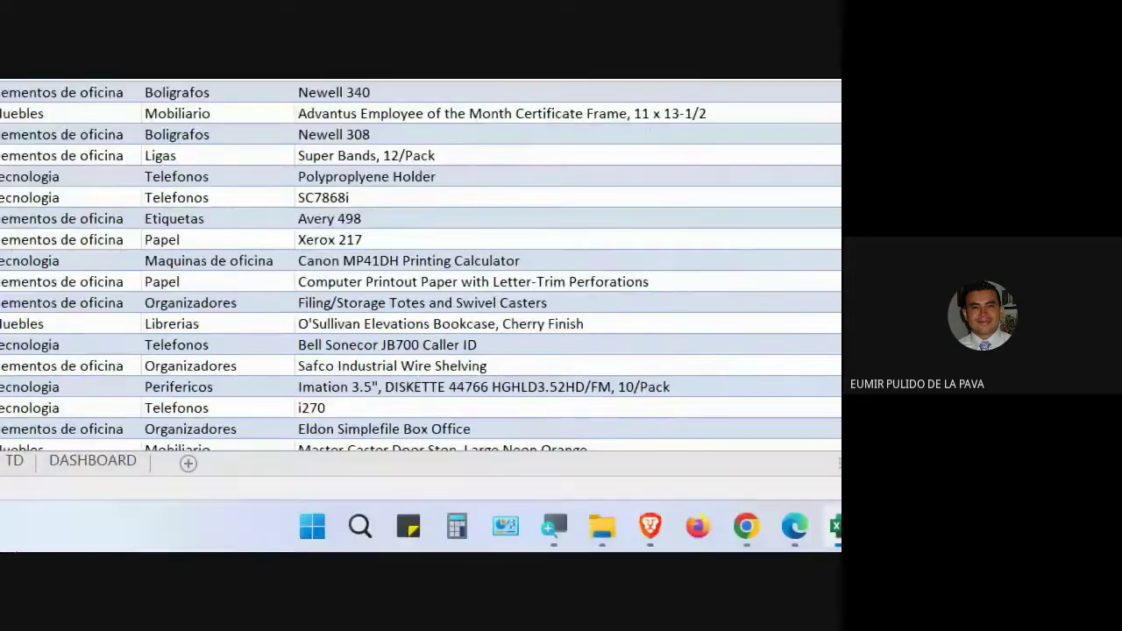
Step: Set the text fill of the rounded rectangle on the DASHBOARD sheet to the custom hex colour 193A95
{"action": "left_click", "coordinate": [95, 461]}
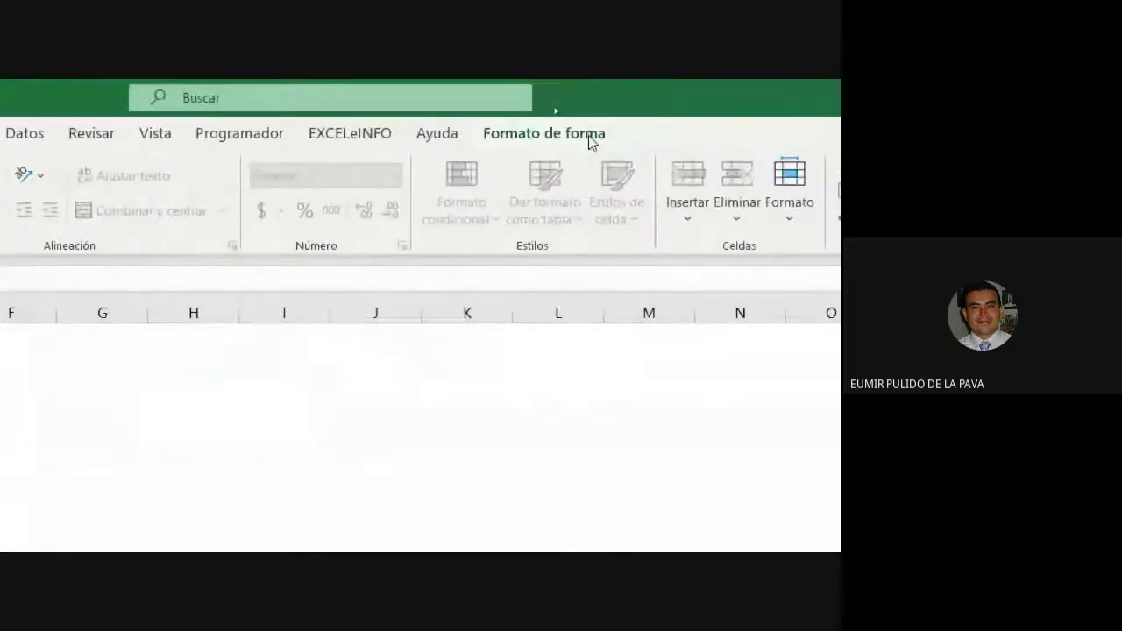
{"action": "left_click", "coordinate": [806, 134]}
{"action": "left_click", "coordinate": [483, 166]}
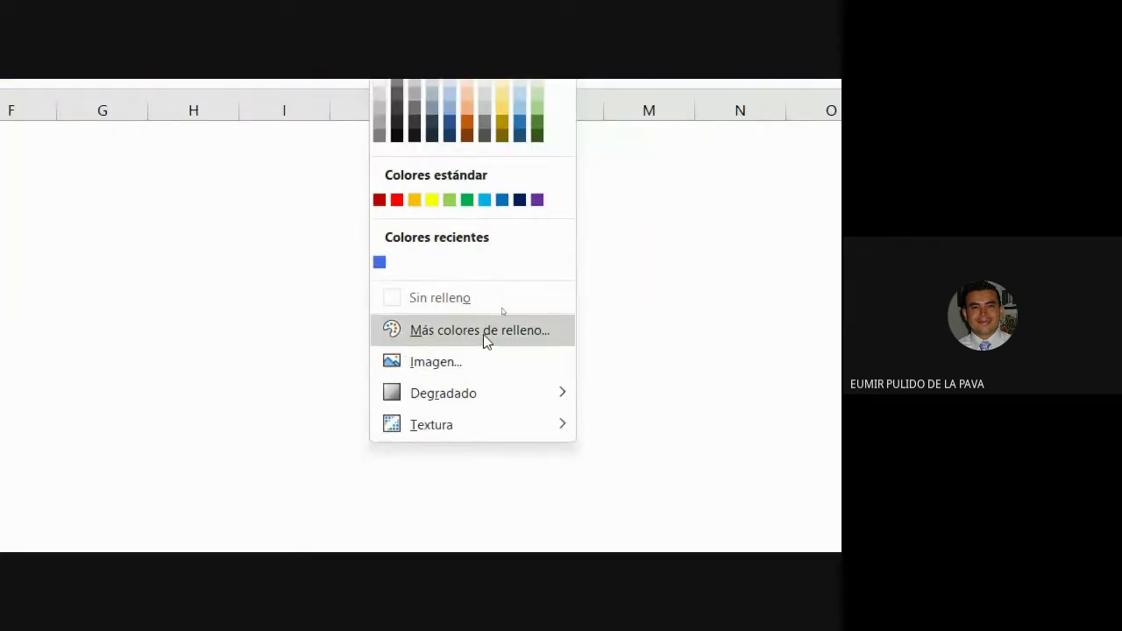
{"action": "left_click", "coordinate": [483, 334]}
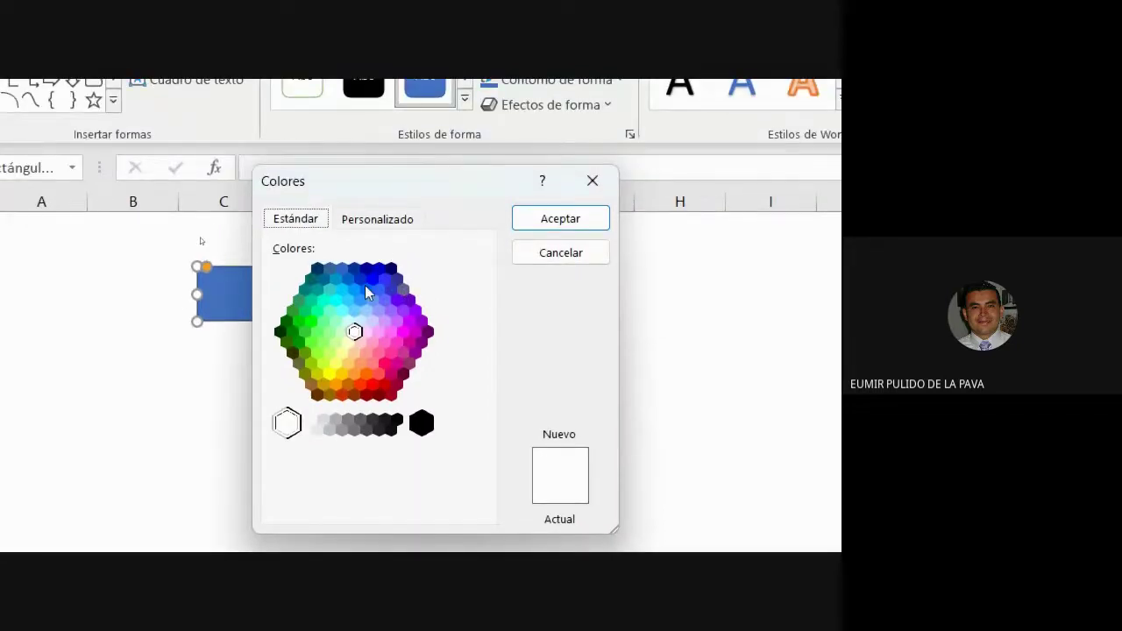
{"action": "left_click", "coordinate": [377, 221]}
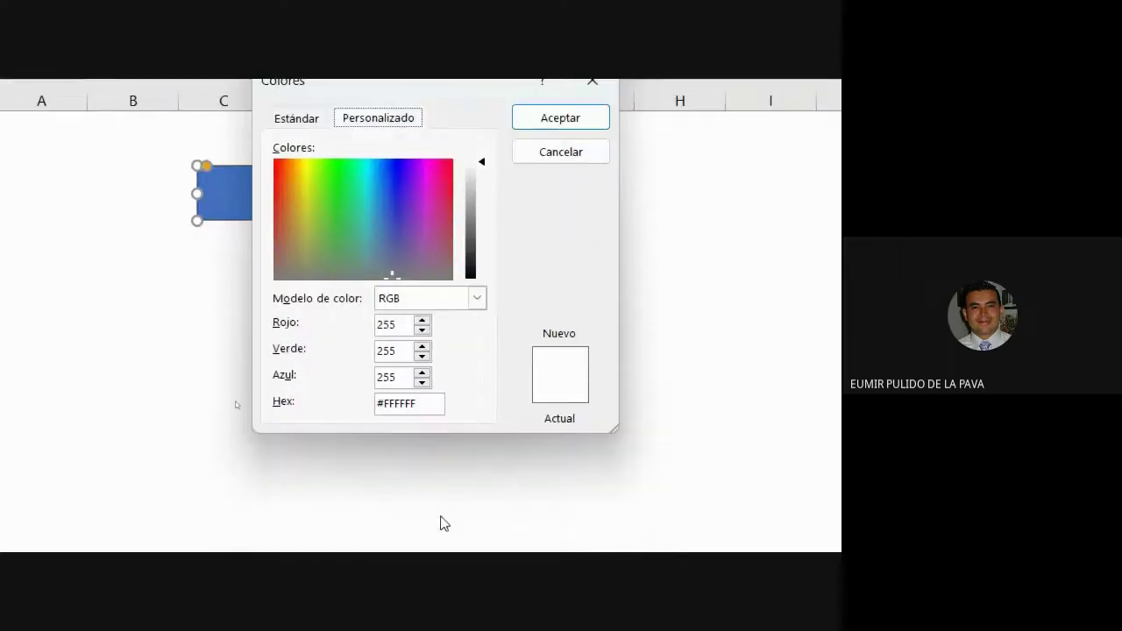
{"action": "left_click_drag", "start_coordinate": [431, 402], "coordinate": [401, 402]}
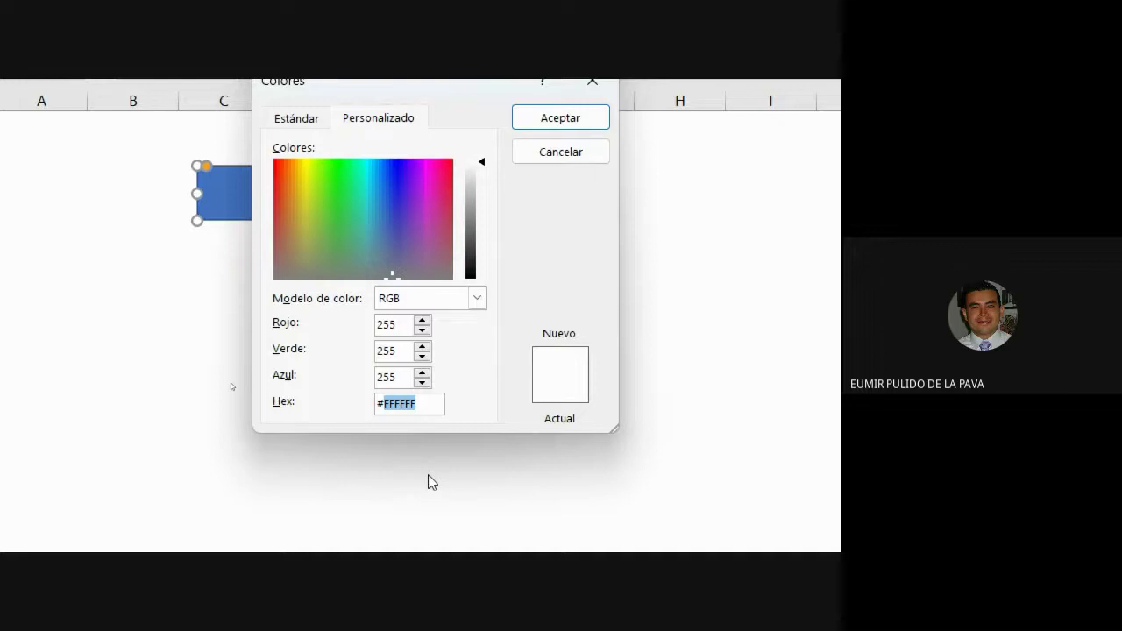
{"action": "type", "text": "193A95"}
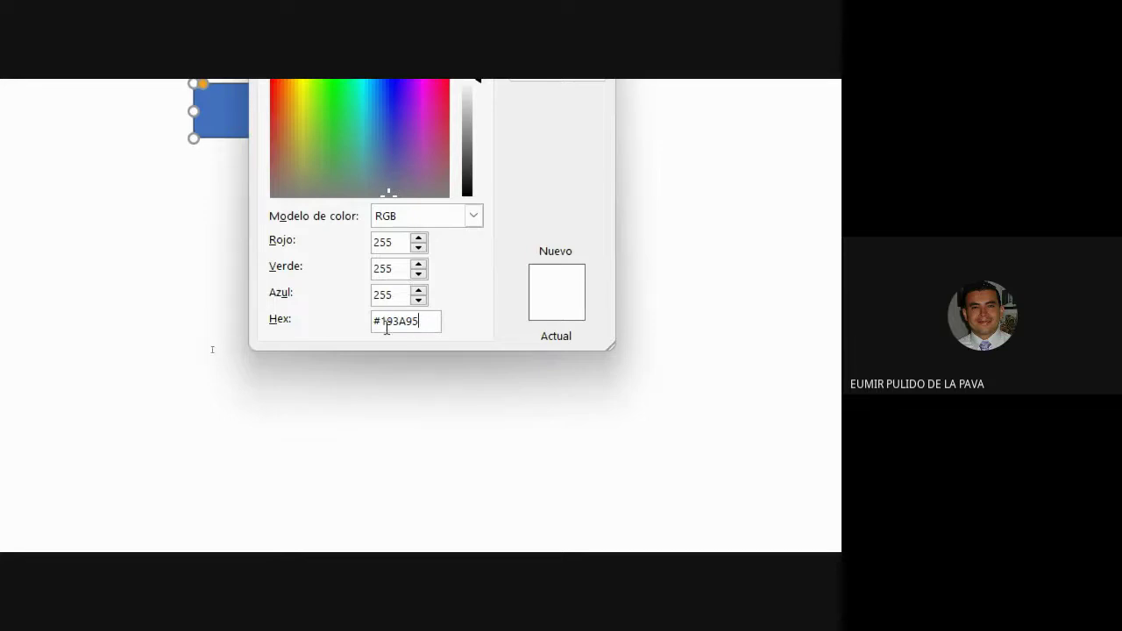
{"action": "left_click", "coordinate": [556, 219]}
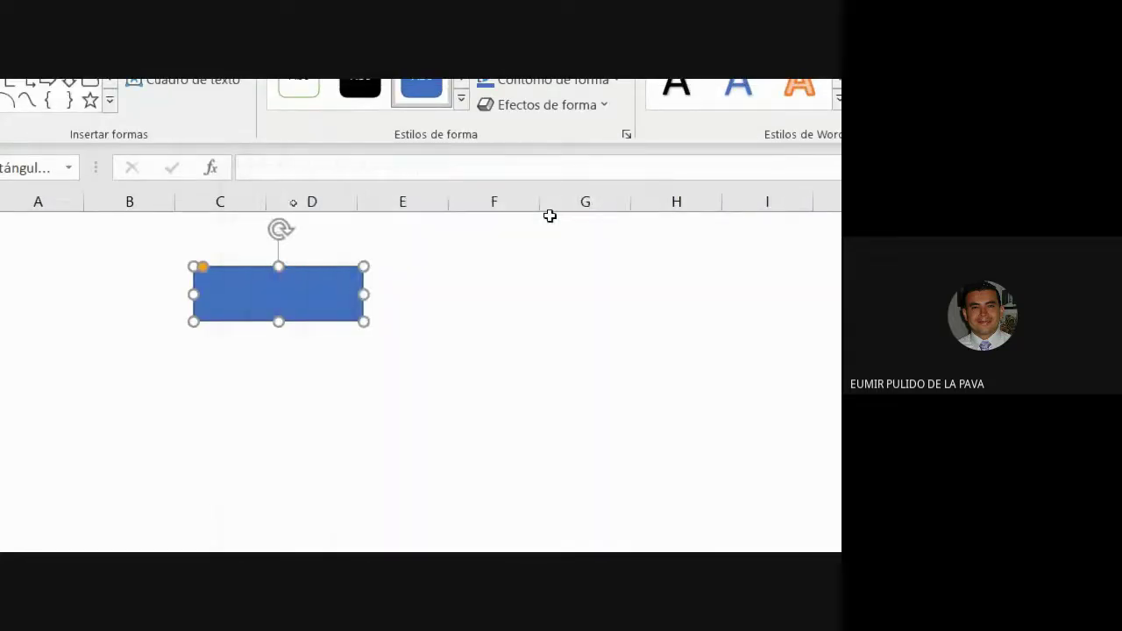
{"action": "left_click", "coordinate": [290, 368]}
{"action": "left_click", "coordinate": [309, 321]}
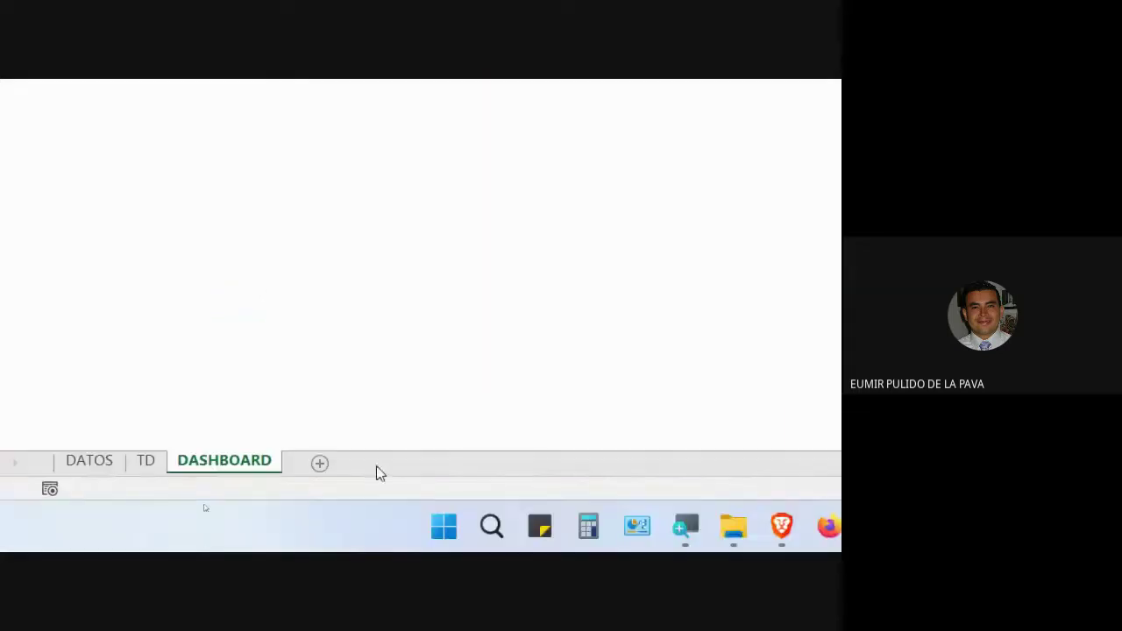
Step: Copy the hex colour code 404040 from the palette in column W of the DATOS sheet and return to the DASHBOARD sheet
{"action": "left_click", "coordinate": [94, 465]}
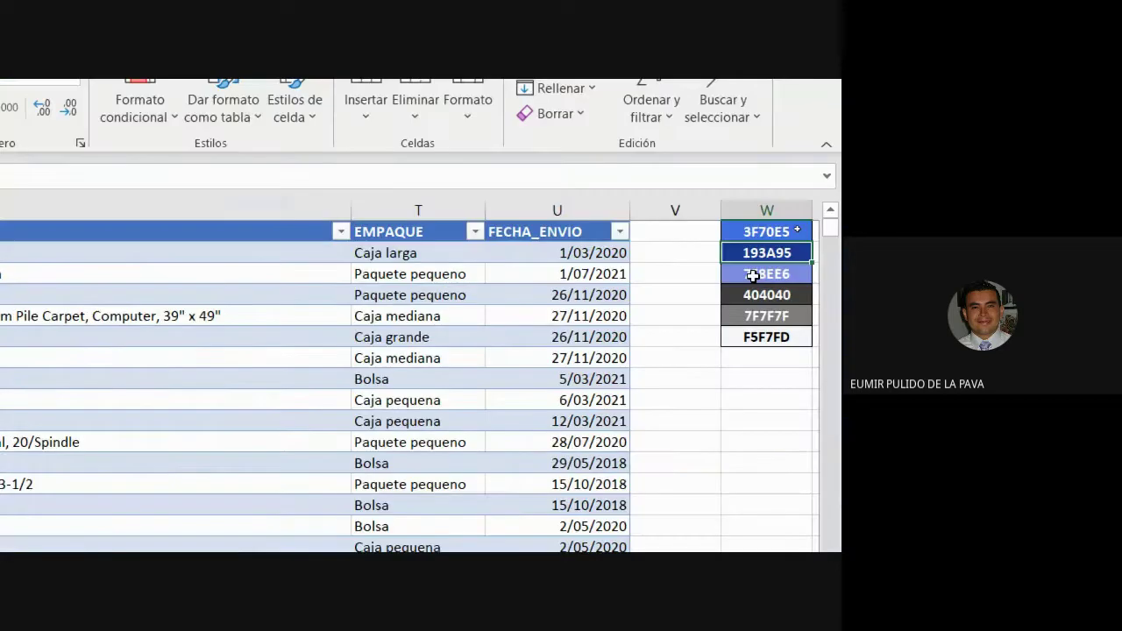
{"action": "double_click", "coordinate": [784, 270]}
{"action": "double_click", "coordinate": [784, 230]}
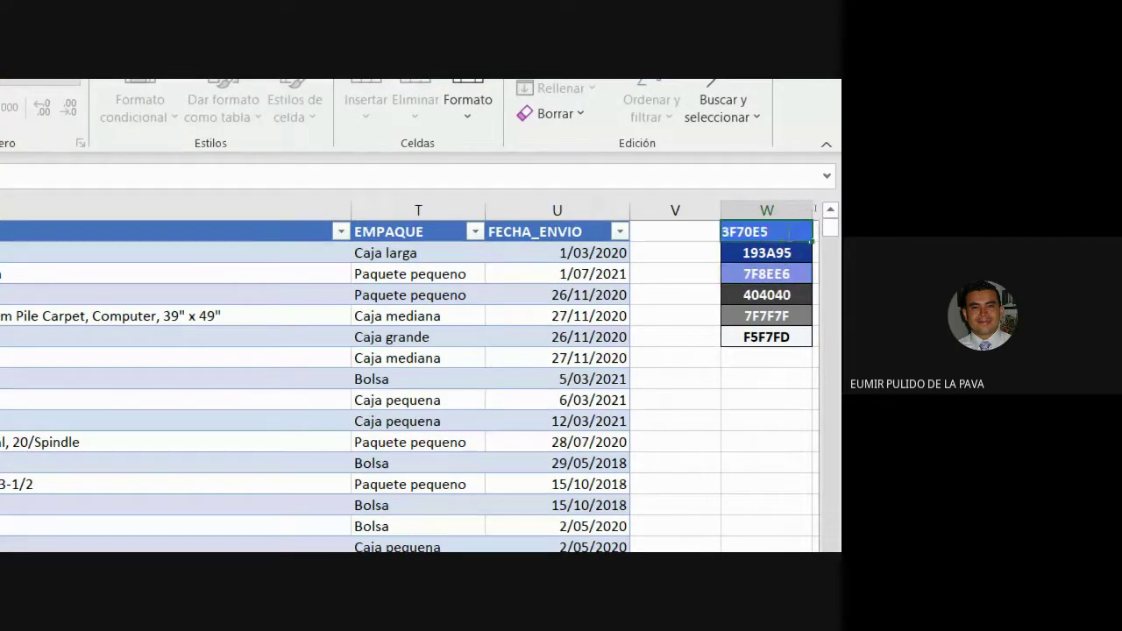
{"action": "left_click_drag", "start_coordinate": [793, 231], "coordinate": [691, 227]}
{"action": "double_click", "coordinate": [755, 290]}
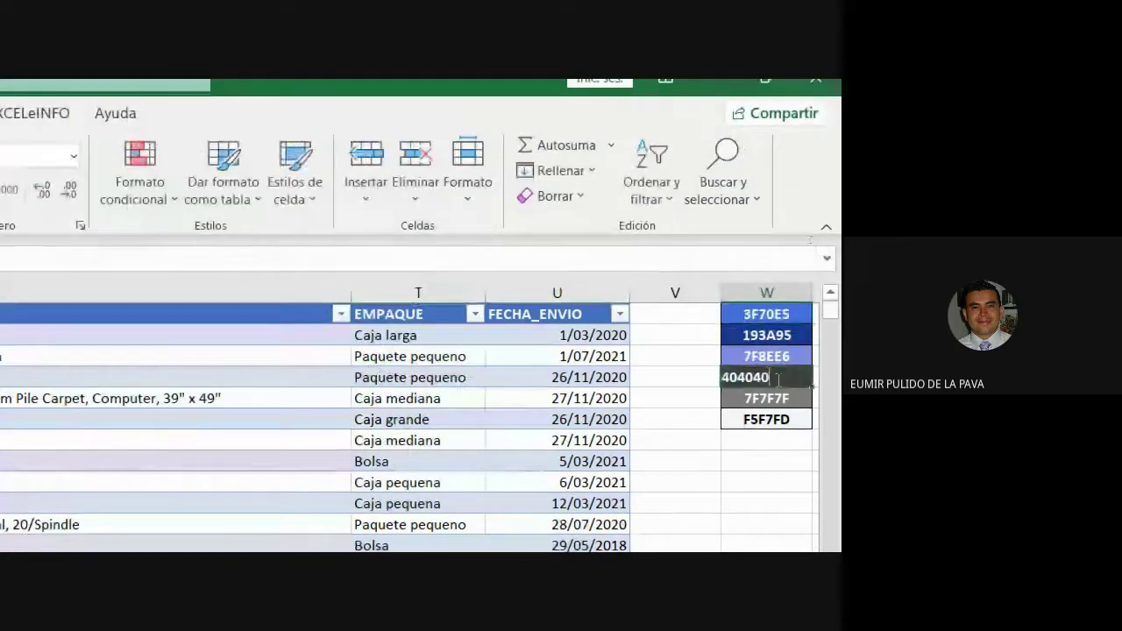
{"action": "left_click", "coordinate": [666, 356]}
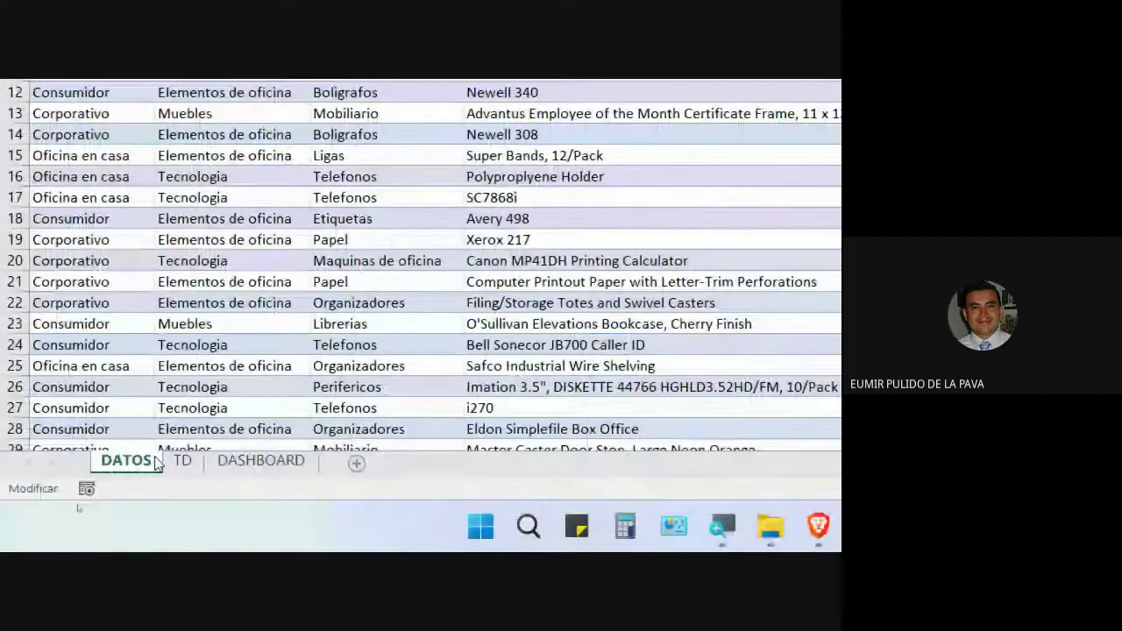
{"action": "left_click", "coordinate": [254, 460]}
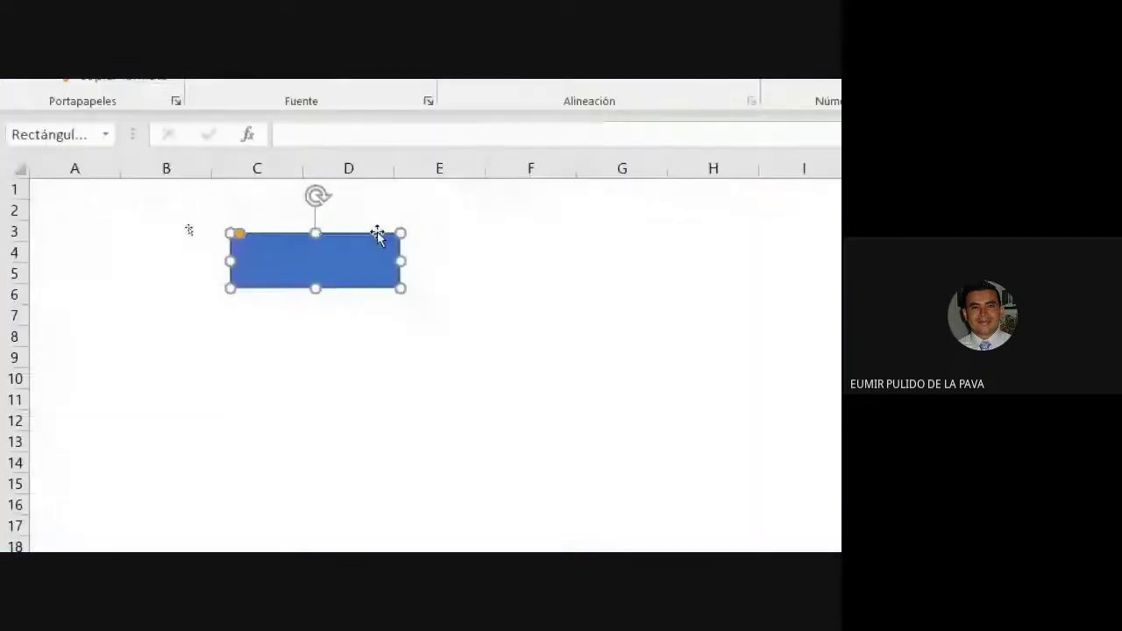
Step: Set the text fill of the rounded rectangle on the DASHBOARD sheet to the custom hex colour 404040
{"action": "left_click", "coordinate": [614, 133]}
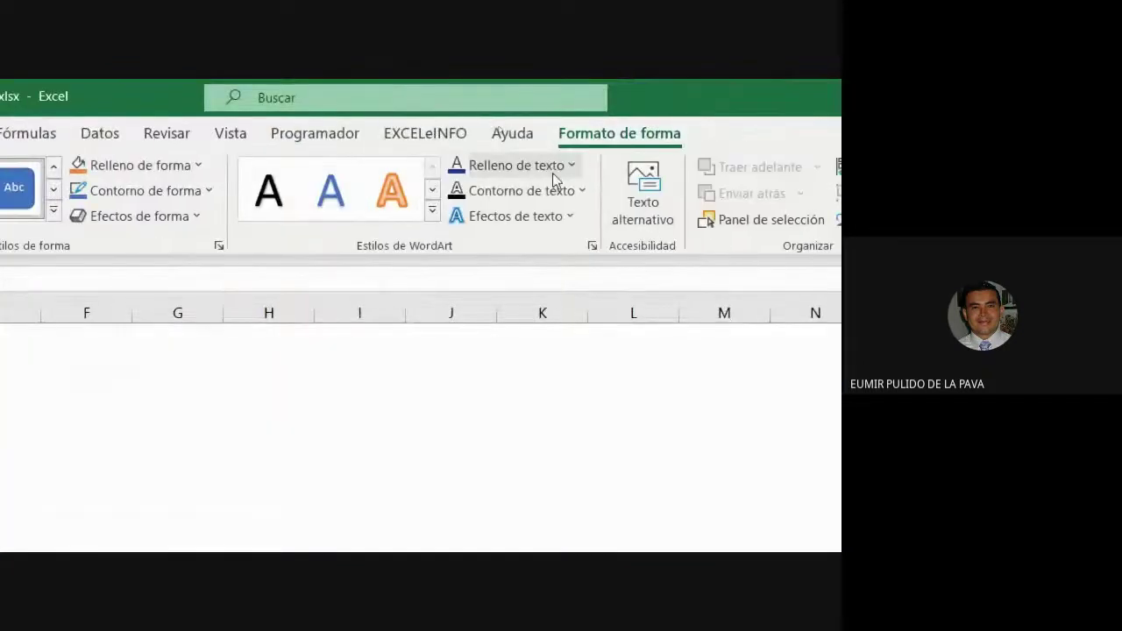
{"action": "left_click", "coordinate": [561, 166]}
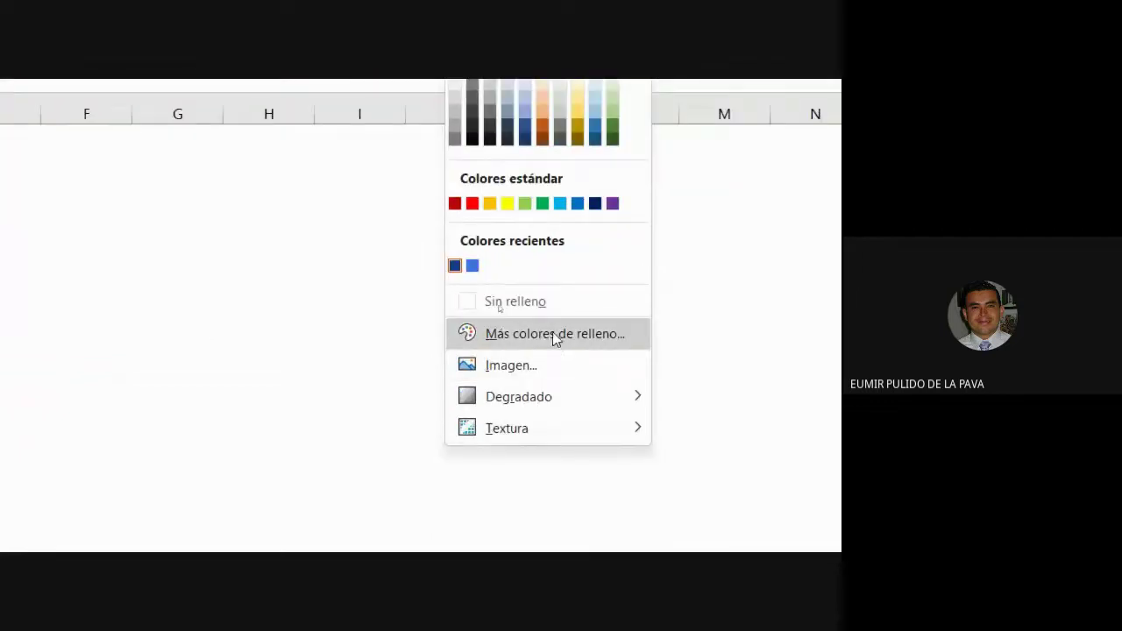
{"action": "left_click", "coordinate": [526, 532]}
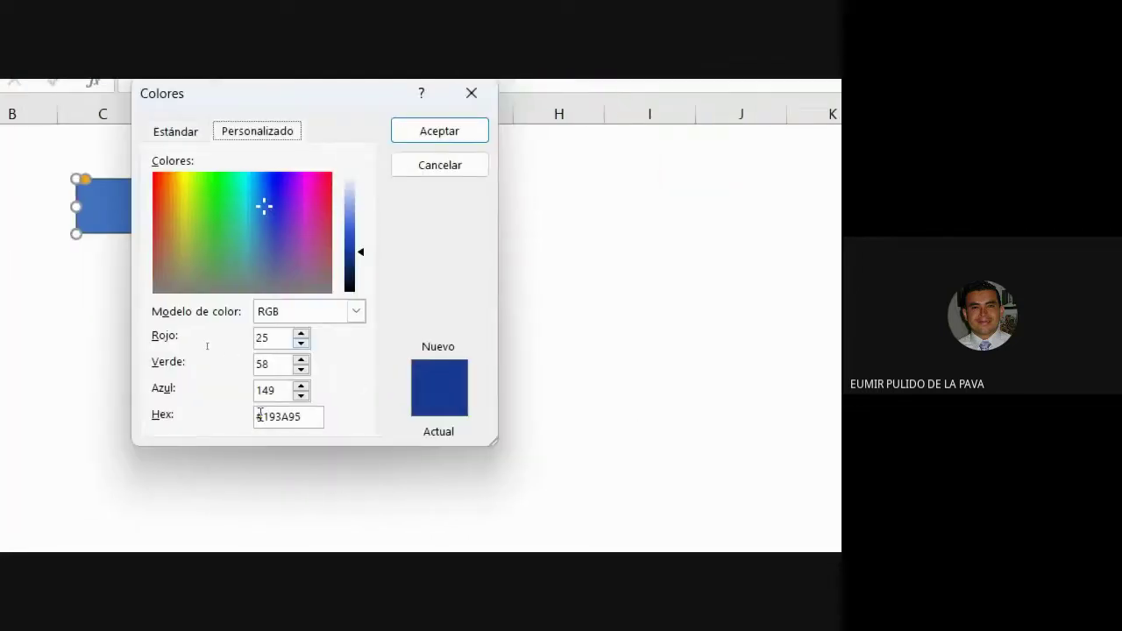
{"action": "left_click_drag", "start_coordinate": [259, 416], "coordinate": [323, 417]}
{"action": "left_click", "coordinate": [298, 417]}
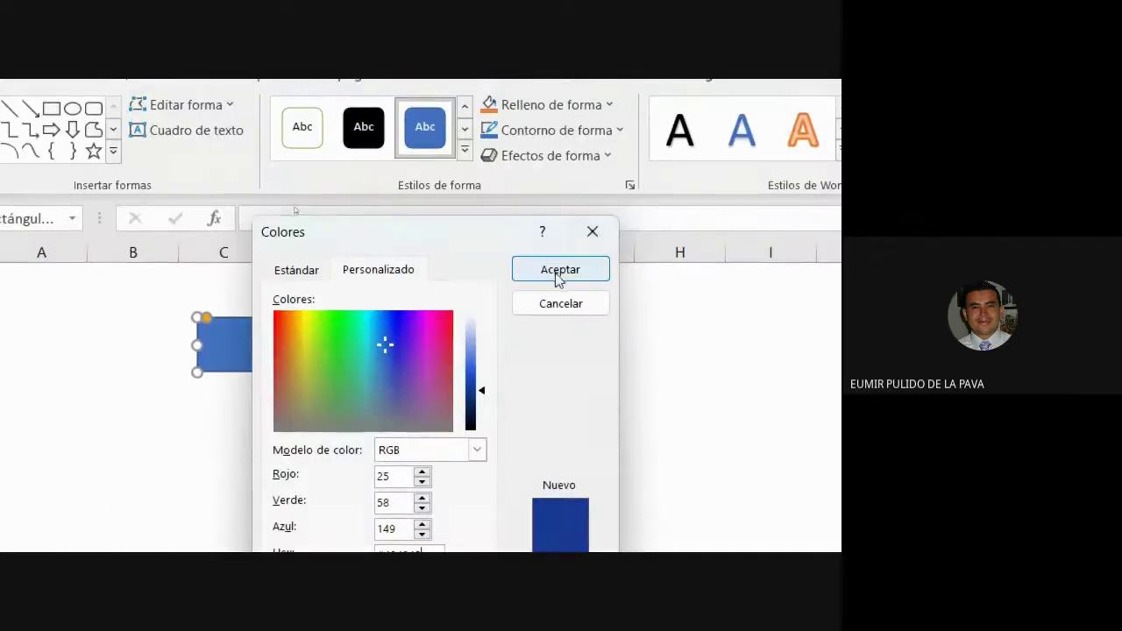
{"action": "left_click", "coordinate": [438, 133]}
{"action": "left_click", "coordinate": [280, 465]}
{"action": "left_click", "coordinate": [316, 367]}
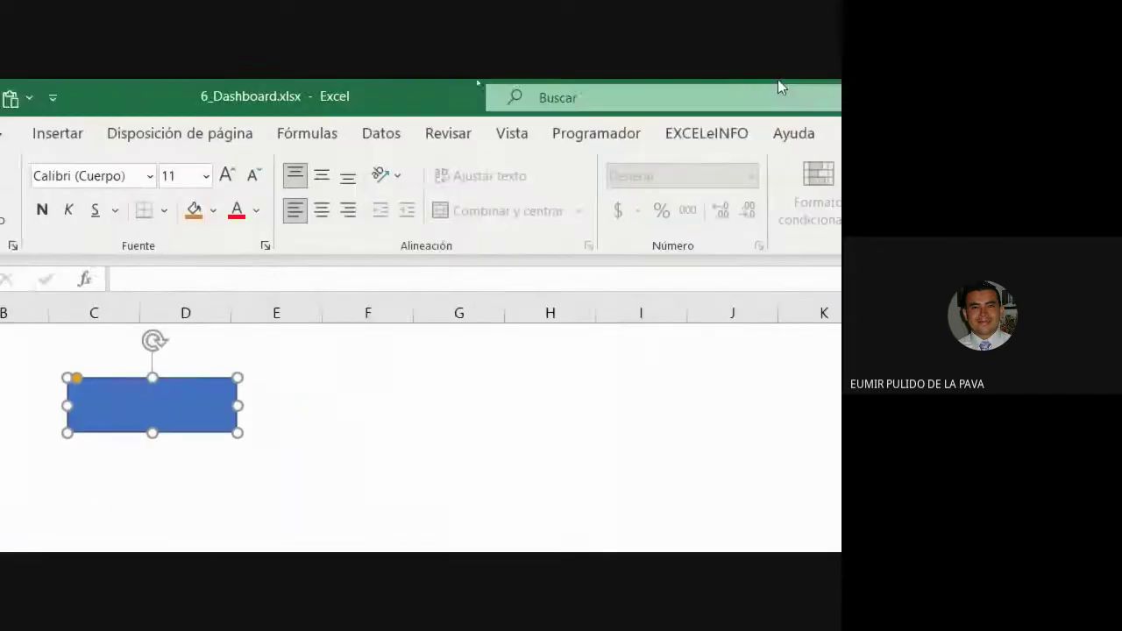
Step: Copy the hex colour code 193A95 from the palette in column W of the DATOS sheet and return to the DASHBOARD sheet
{"action": "left_click", "coordinate": [589, 136]}
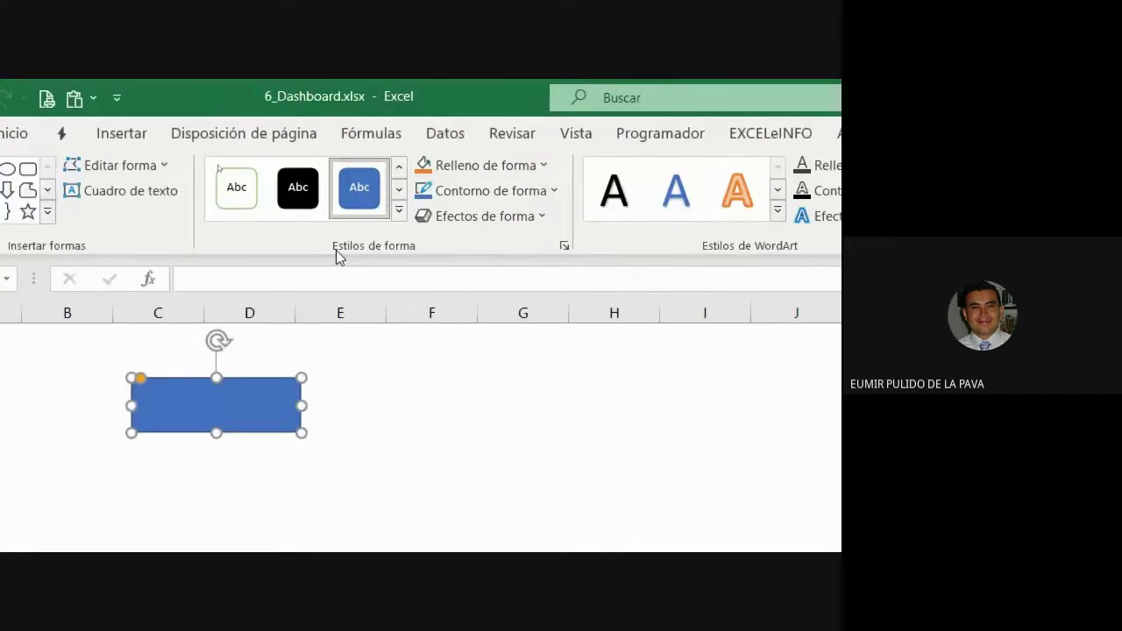
{"action": "left_click", "coordinate": [490, 166]}
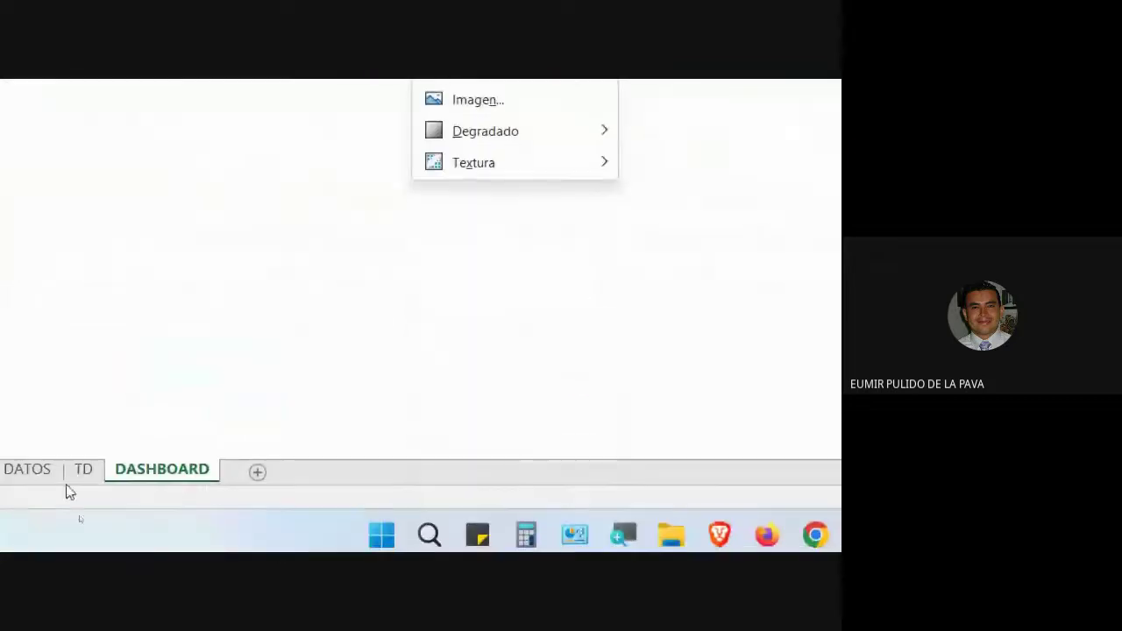
{"action": "left_click", "coordinate": [26, 482]}
{"action": "left_click", "coordinate": [53, 478]}
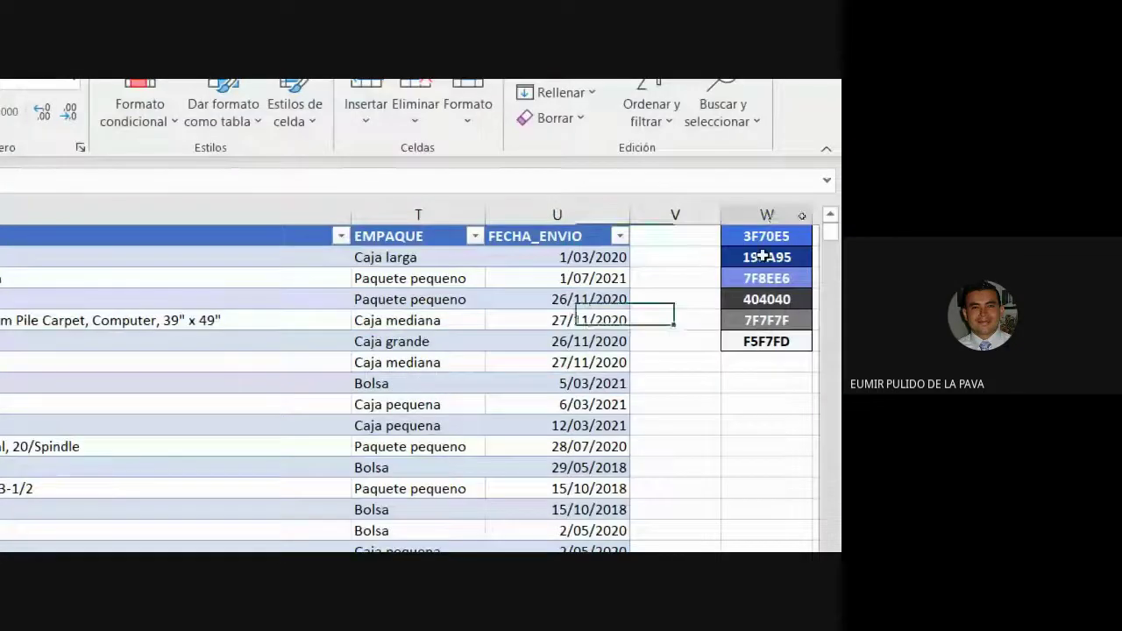
{"action": "double_click", "coordinate": [766, 315]}
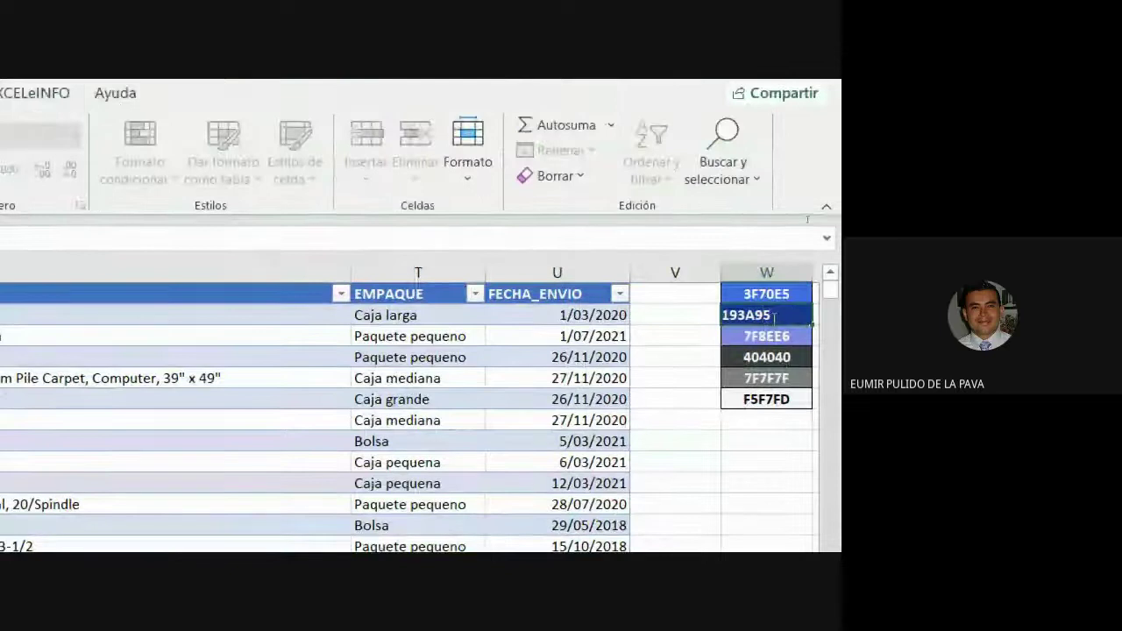
{"action": "left_click_drag", "start_coordinate": [771, 315], "coordinate": [679, 315]}
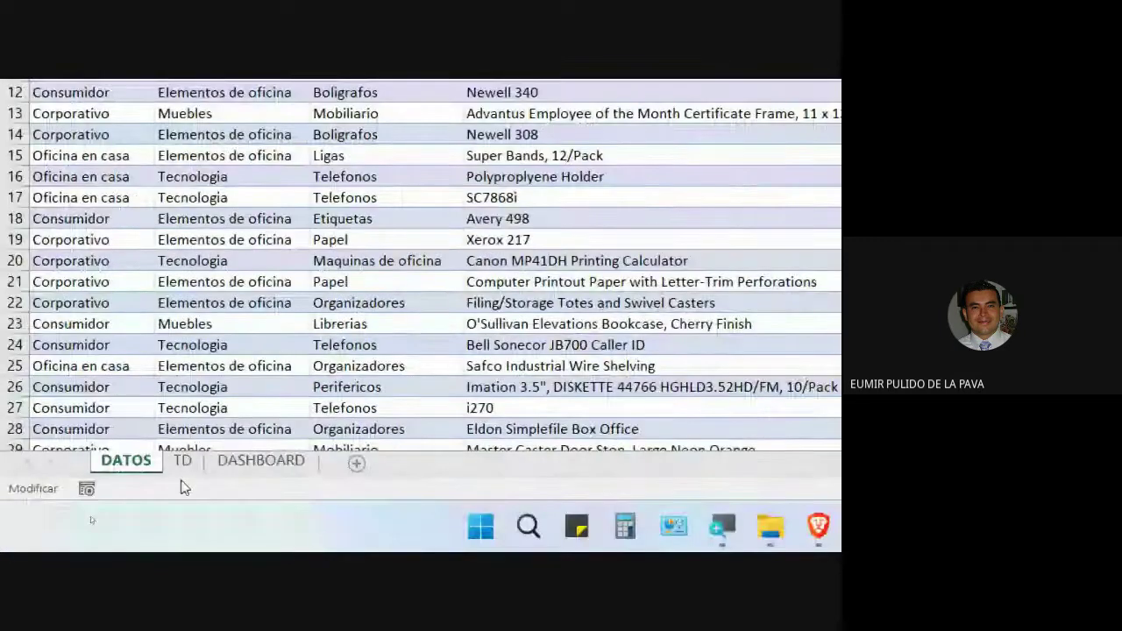
{"action": "left_click", "coordinate": [260, 461]}
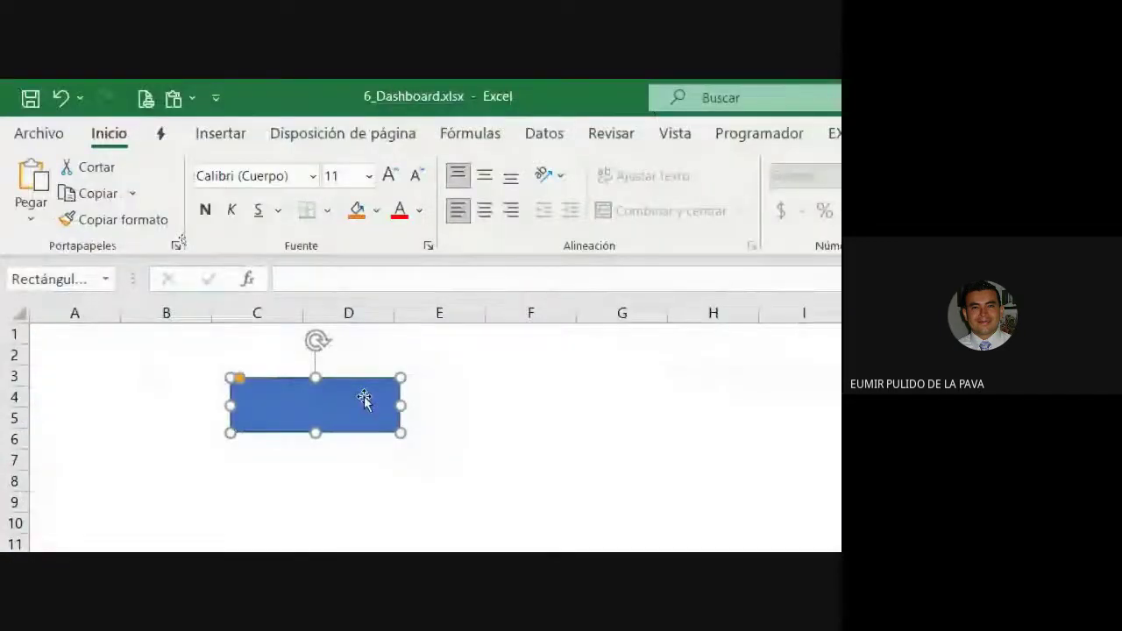
Step: Set the shape fill of the rounded rectangle to the custom hex colour 193A95
{"action": "left_click", "coordinate": [815, 134]}
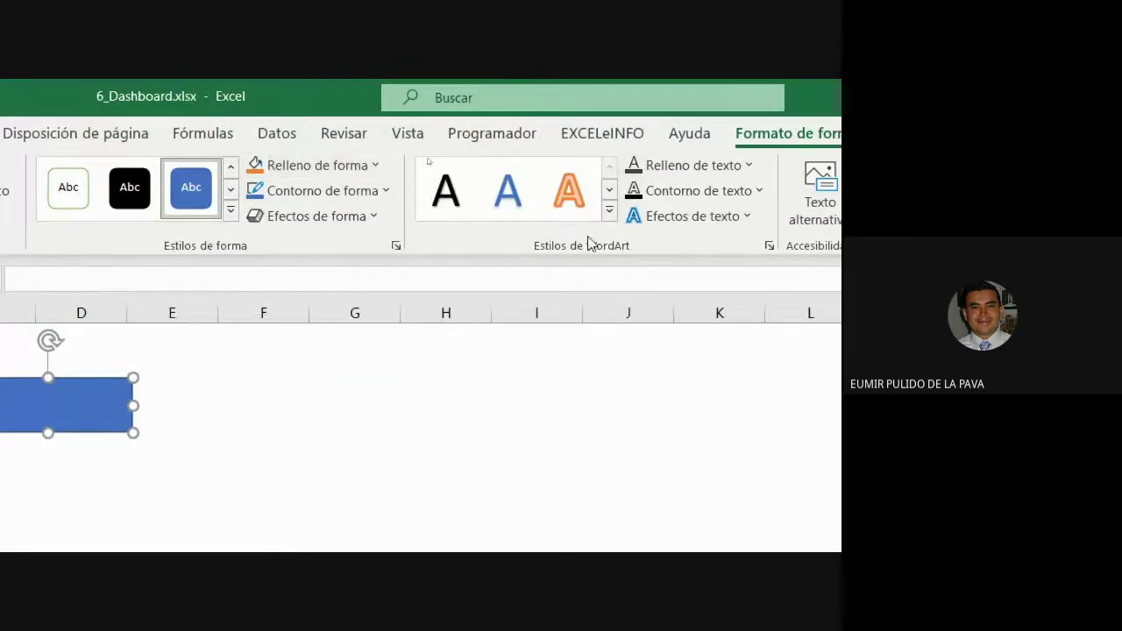
{"action": "left_click", "coordinate": [309, 165]}
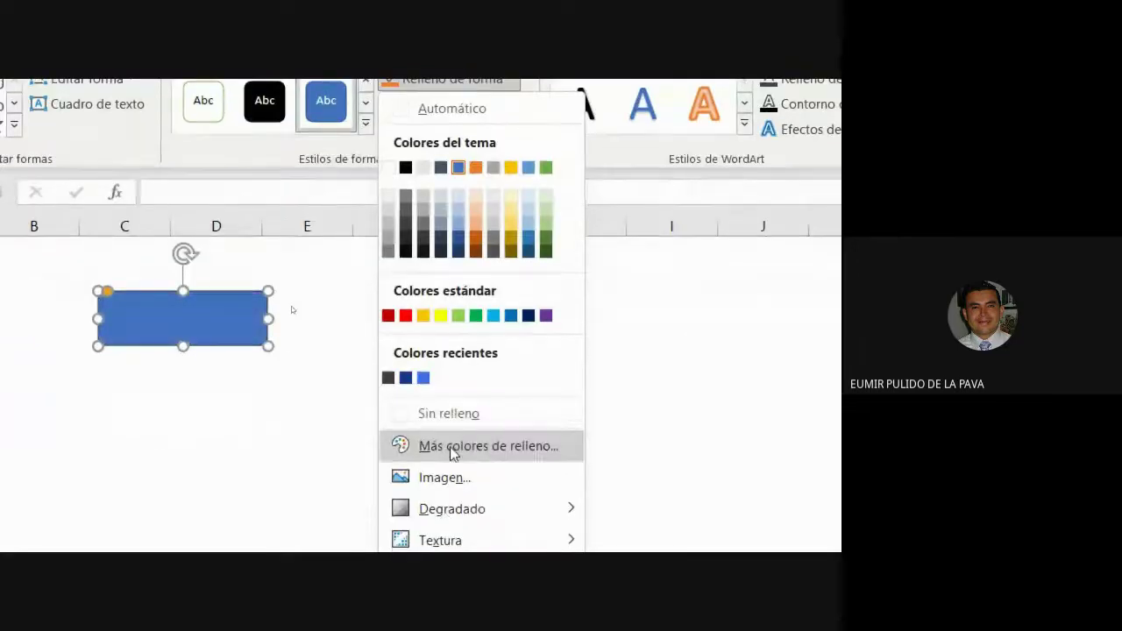
{"action": "left_click", "coordinate": [455, 447]}
{"action": "left_click_drag", "start_coordinate": [280, 421], "coordinate": [341, 421]}
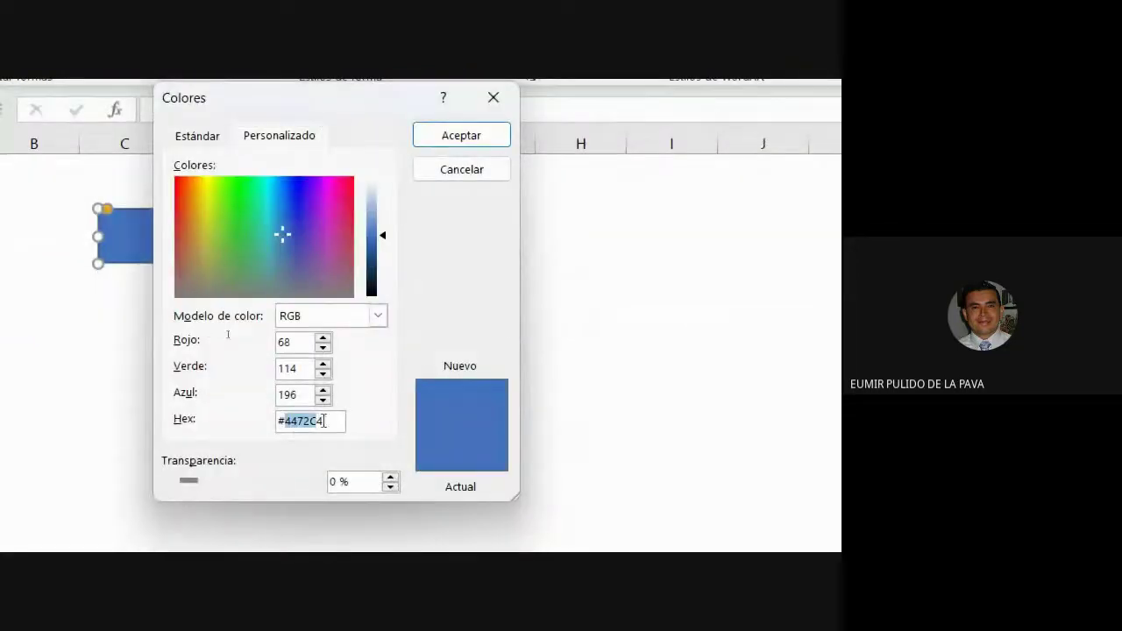
{"action": "type", "text": "#193A95"}
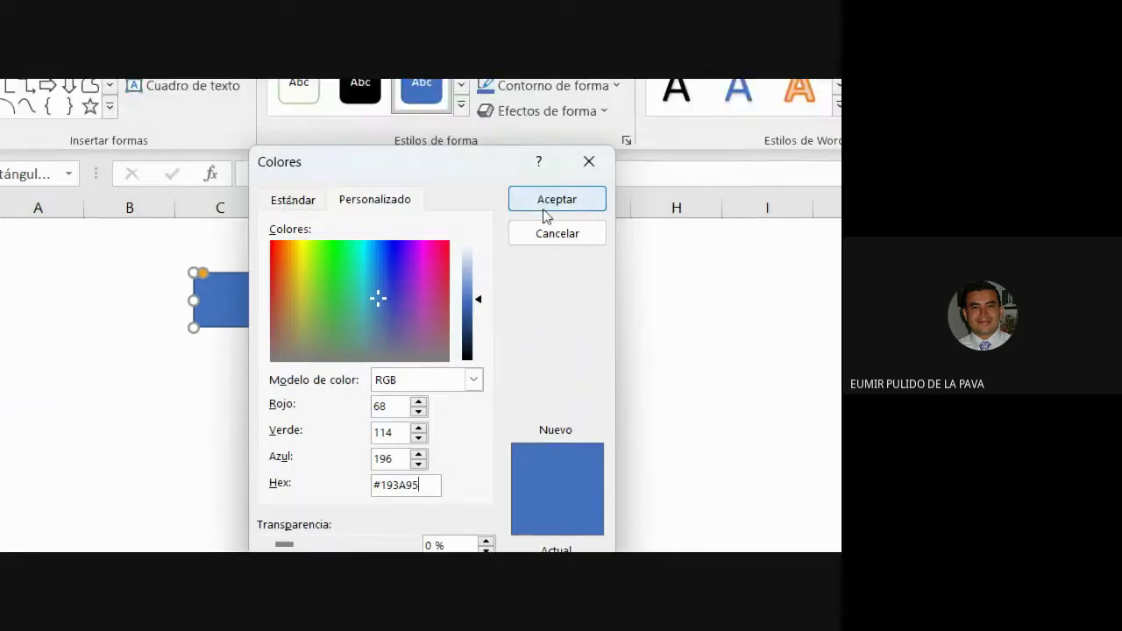
{"action": "left_click", "coordinate": [543, 213]}
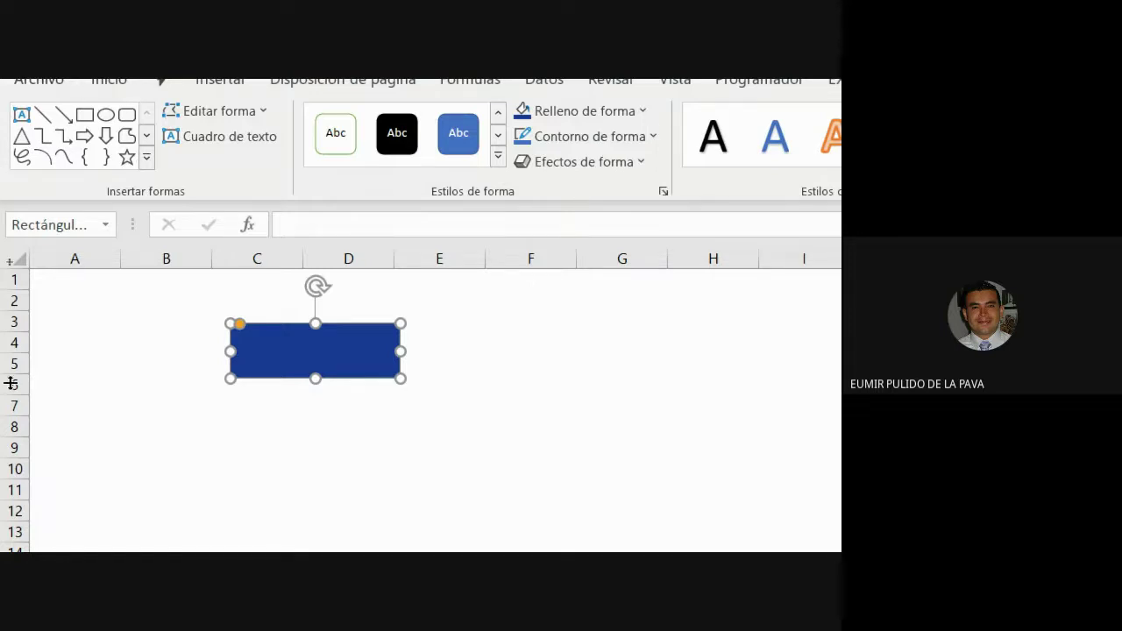
{"action": "left_click", "coordinate": [458, 498]}
{"action": "left_click", "coordinate": [353, 371]}
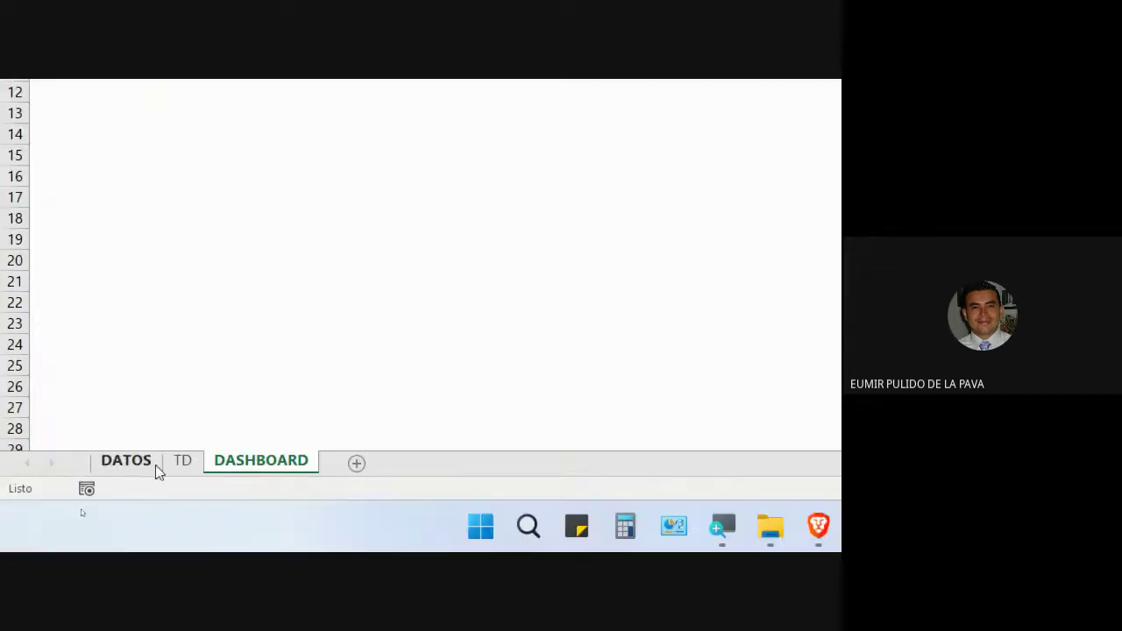
Step: Try linking the rounded rectangle's text to the sales total in cell B2 of the TD sheet, and undo the link
{"action": "left_click", "coordinate": [179, 462]}
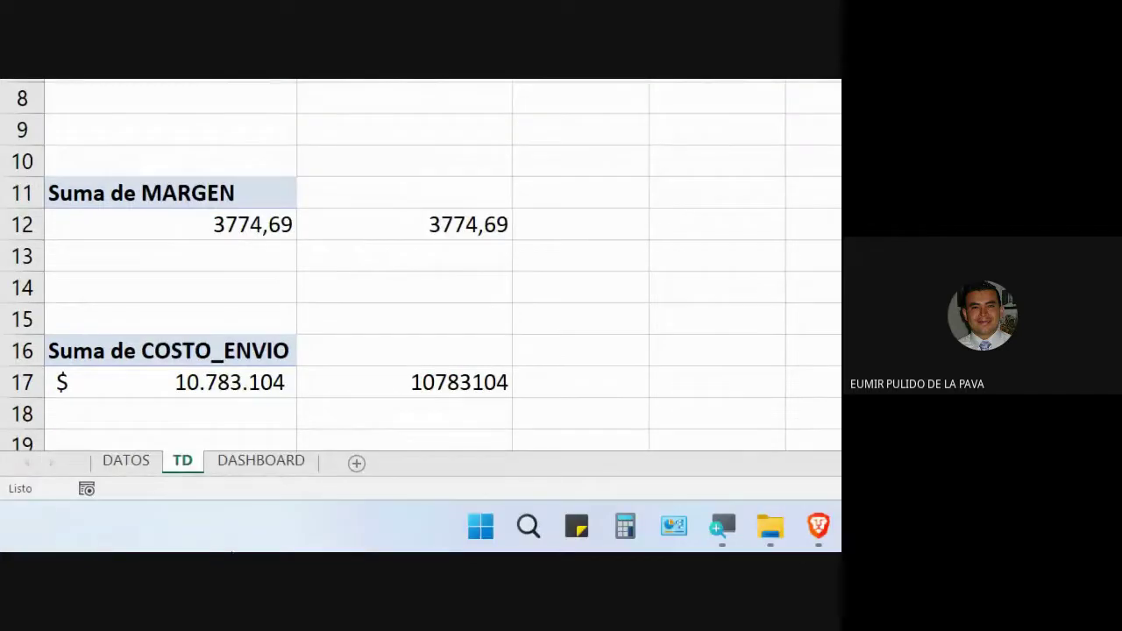
{"action": "left_click", "coordinate": [263, 465]}
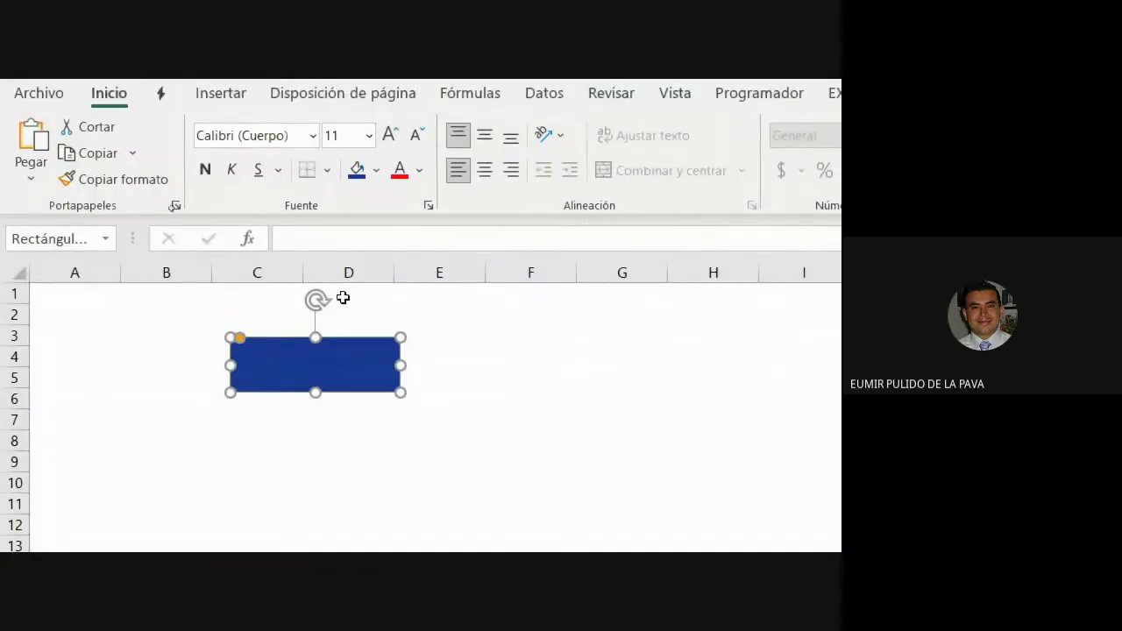
{"action": "right_click", "coordinate": [361, 383]}
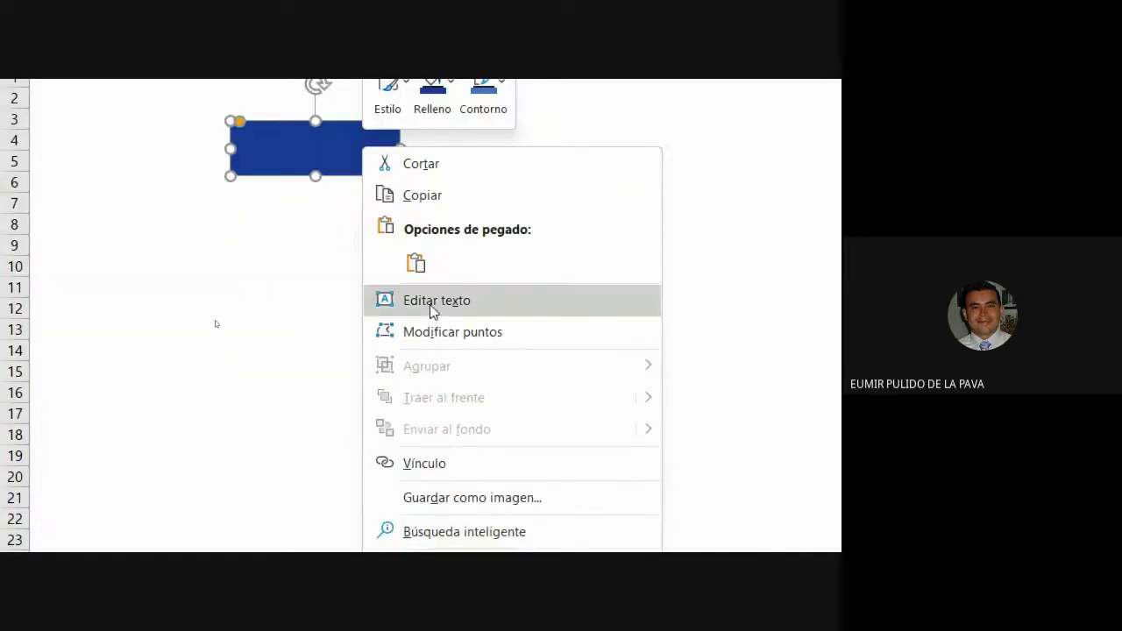
{"action": "left_click", "coordinate": [431, 301]}
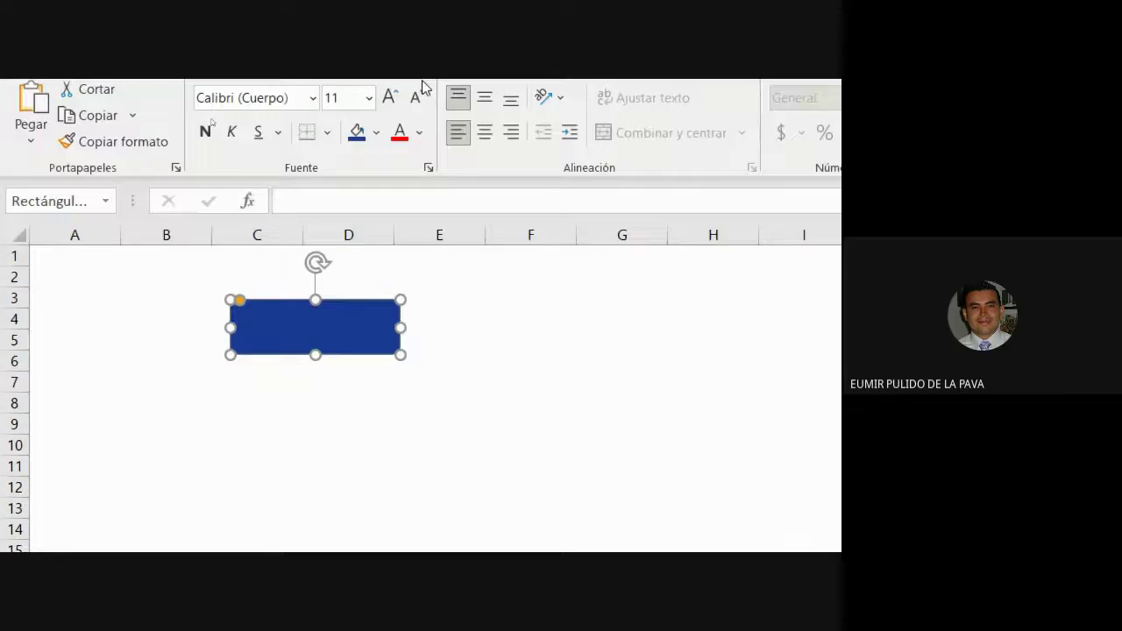
{"action": "left_click", "coordinate": [280, 247]}
{"action": "type", "text": ")="}
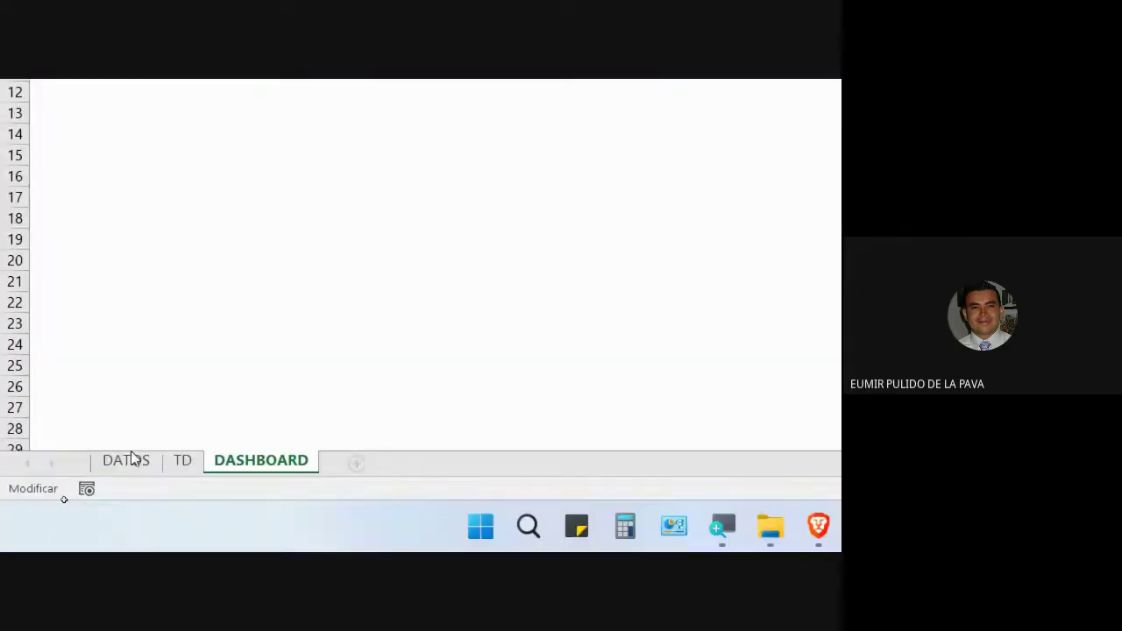
{"action": "left_click", "coordinate": [179, 461]}
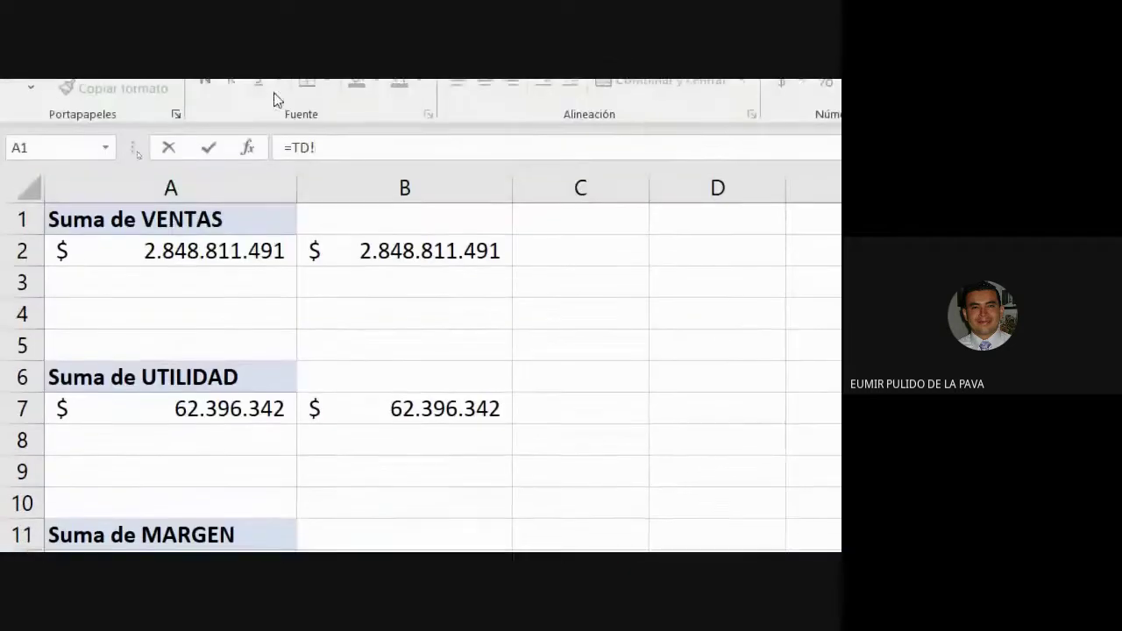
{"action": "left_click", "coordinate": [383, 255]}
{"action": "key", "text": "Return"}
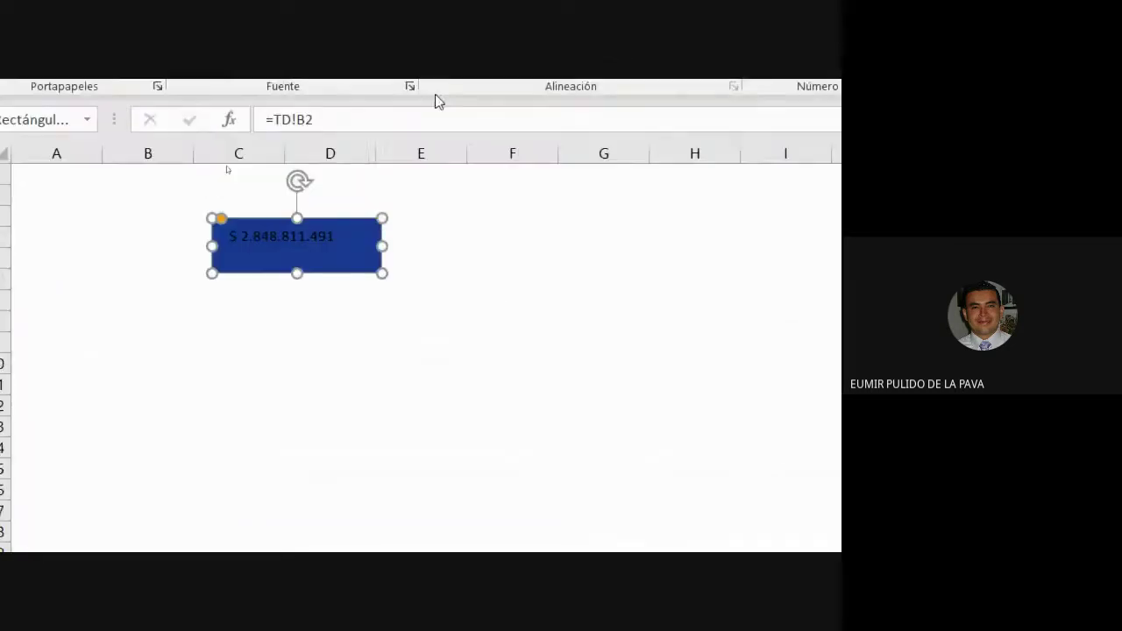
{"action": "key", "text": "ctrl+z"}
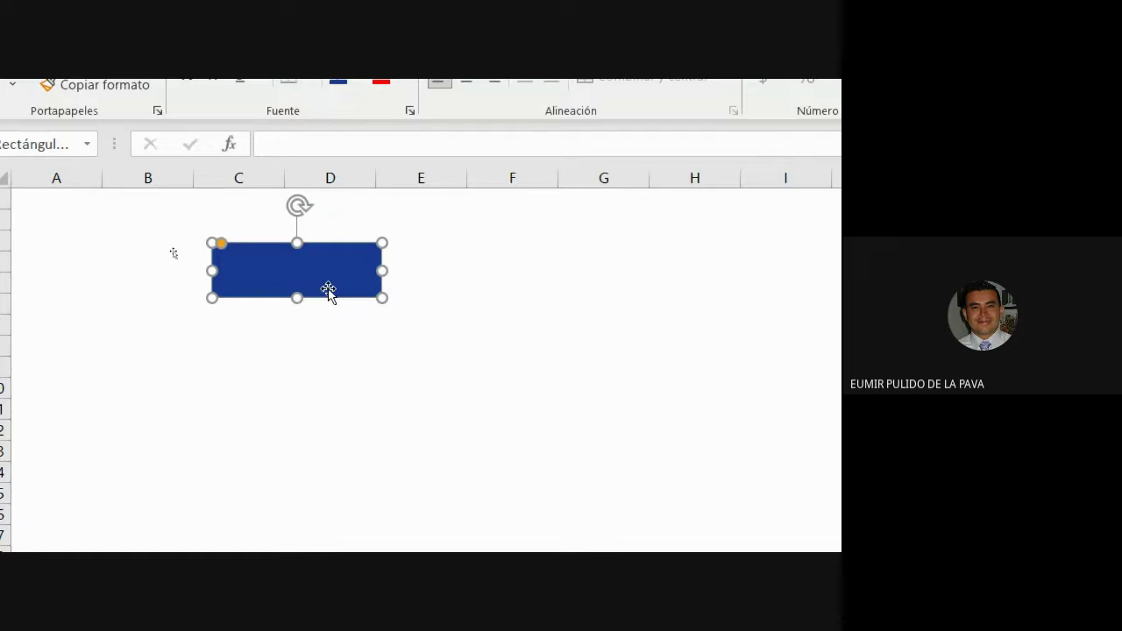
Step: Link the rounded rectangle's text to the sales total on the TD sheet with the formula =TD!B2
{"action": "right_click", "coordinate": [321, 272]}
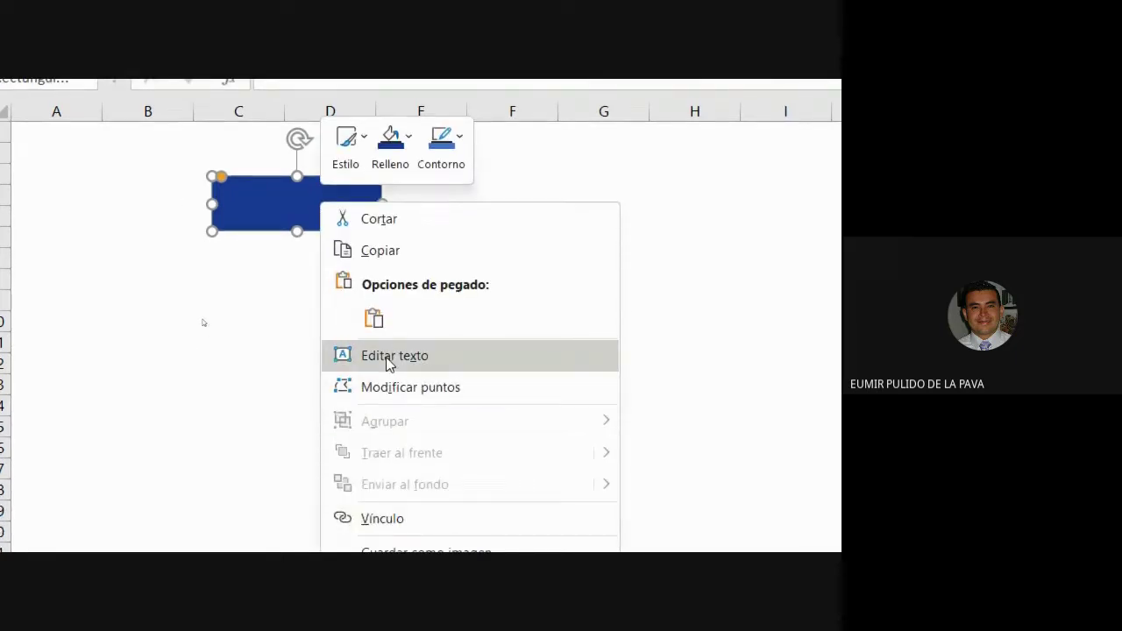
{"action": "left_click", "coordinate": [388, 356]}
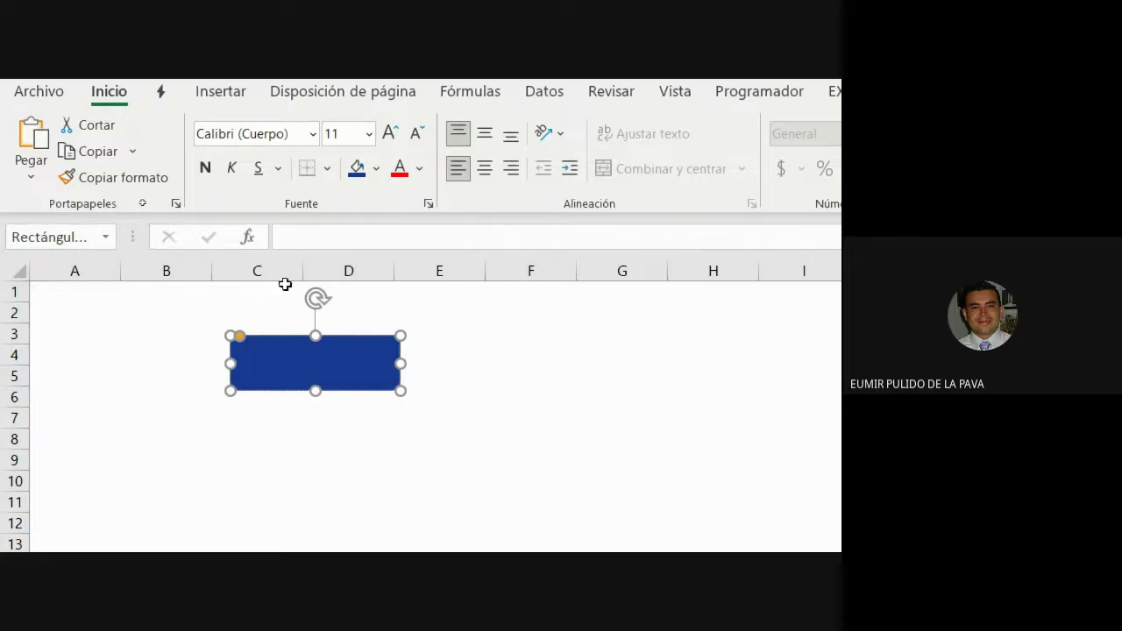
{"action": "left_click", "coordinate": [290, 238]}
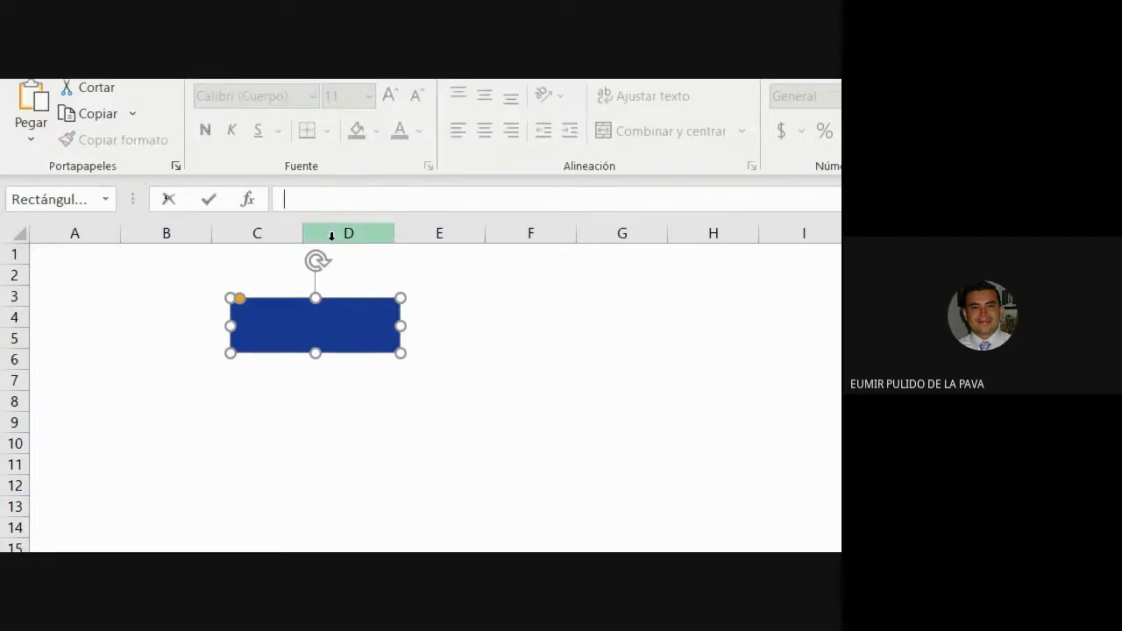
{"action": "type", "text": "="}
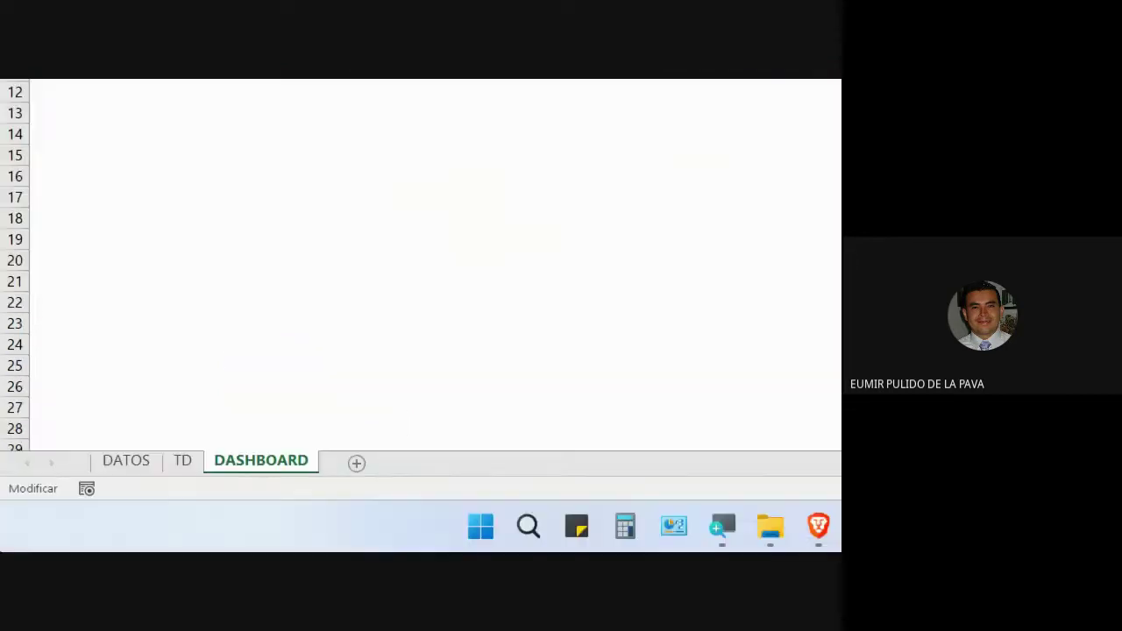
{"action": "left_click", "coordinate": [181, 461]}
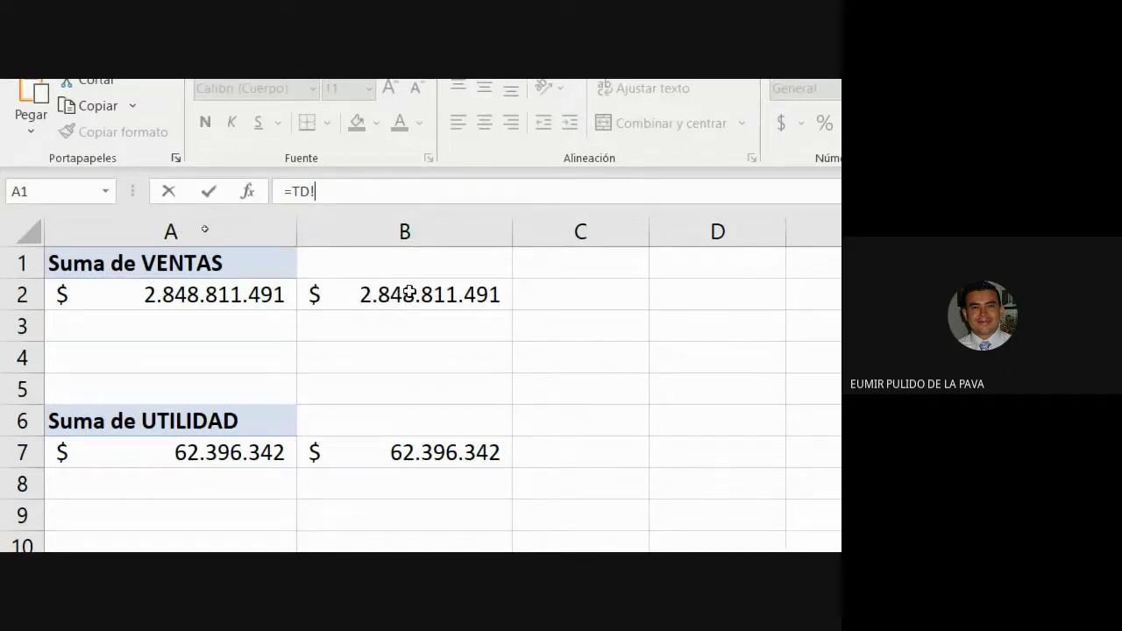
{"action": "left_click", "coordinate": [408, 294]}
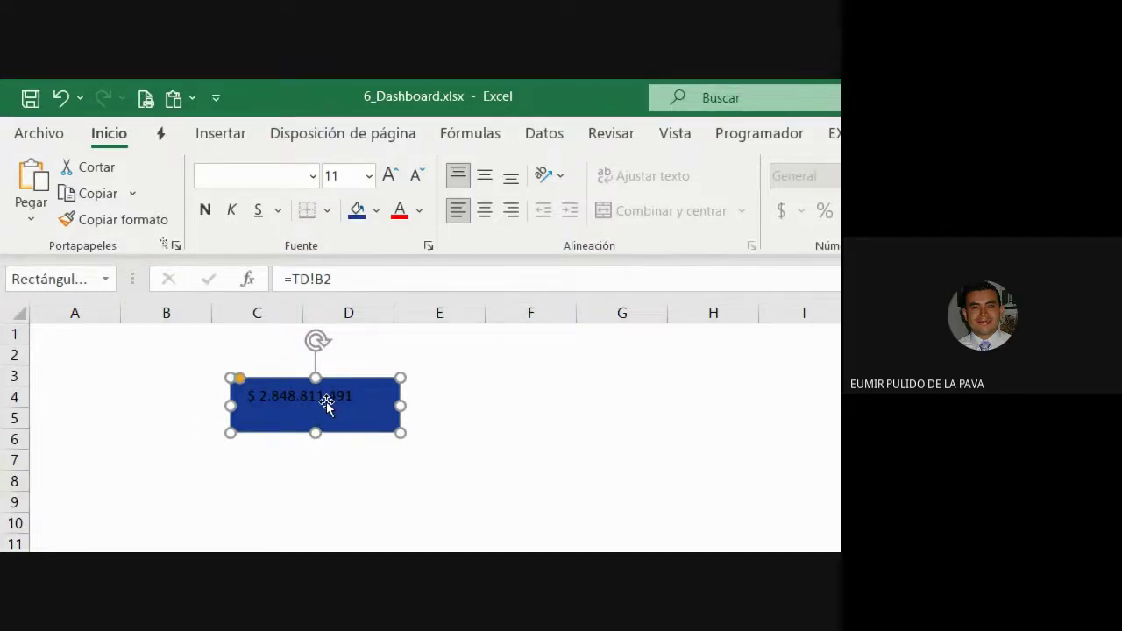
Step: Center the linked sales total both vertically and horizontally inside the rounded rectangle
{"action": "right_click", "coordinate": [369, 398]}
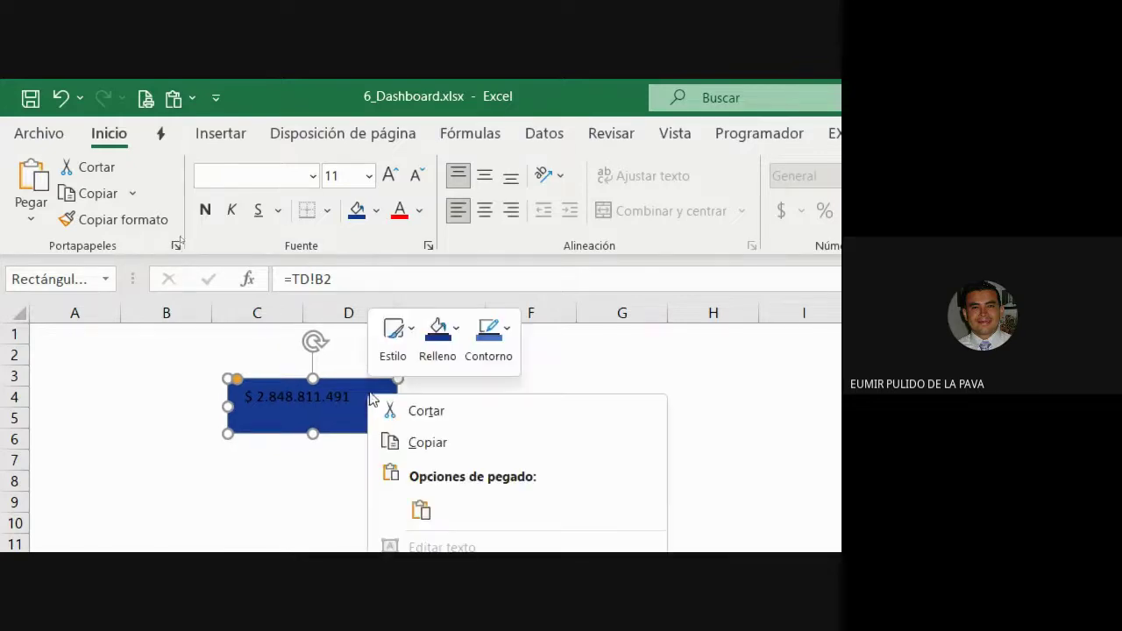
{"action": "key", "text": "Escape"}
{"action": "left_click", "coordinate": [484, 175]}
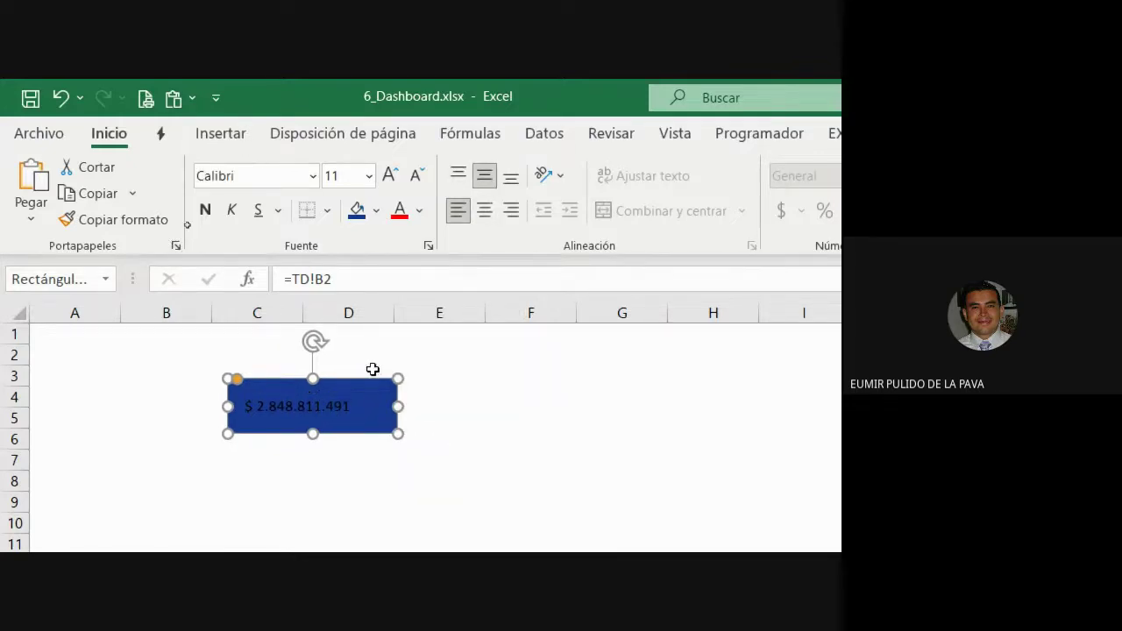
{"action": "left_click", "coordinate": [484, 210]}
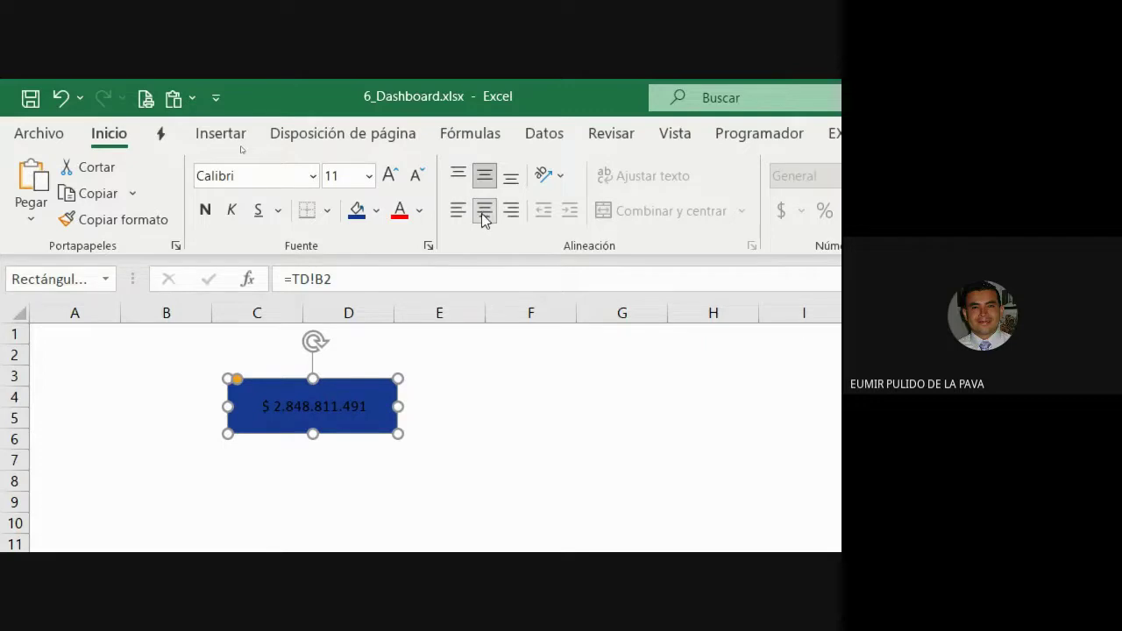
Step: Format the rounded rectangle's text as 12 pt, white and bold
{"action": "left_click", "coordinate": [389, 176]}
{"action": "left_click", "coordinate": [378, 212]}
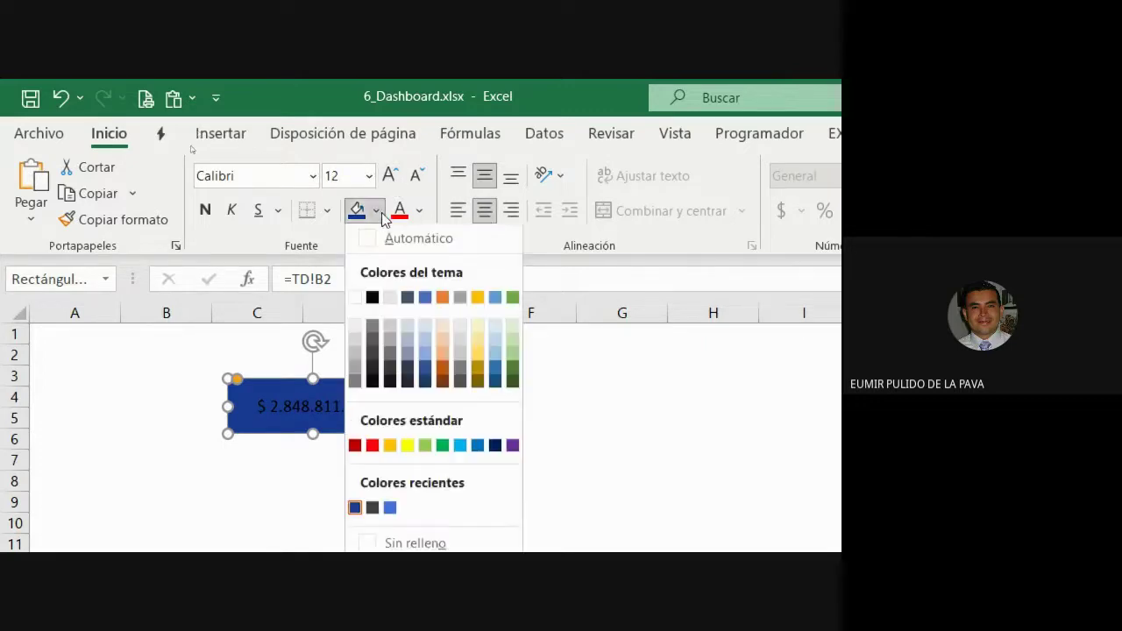
{"action": "left_click", "coordinate": [420, 211]}
{"action": "left_click", "coordinate": [420, 211]}
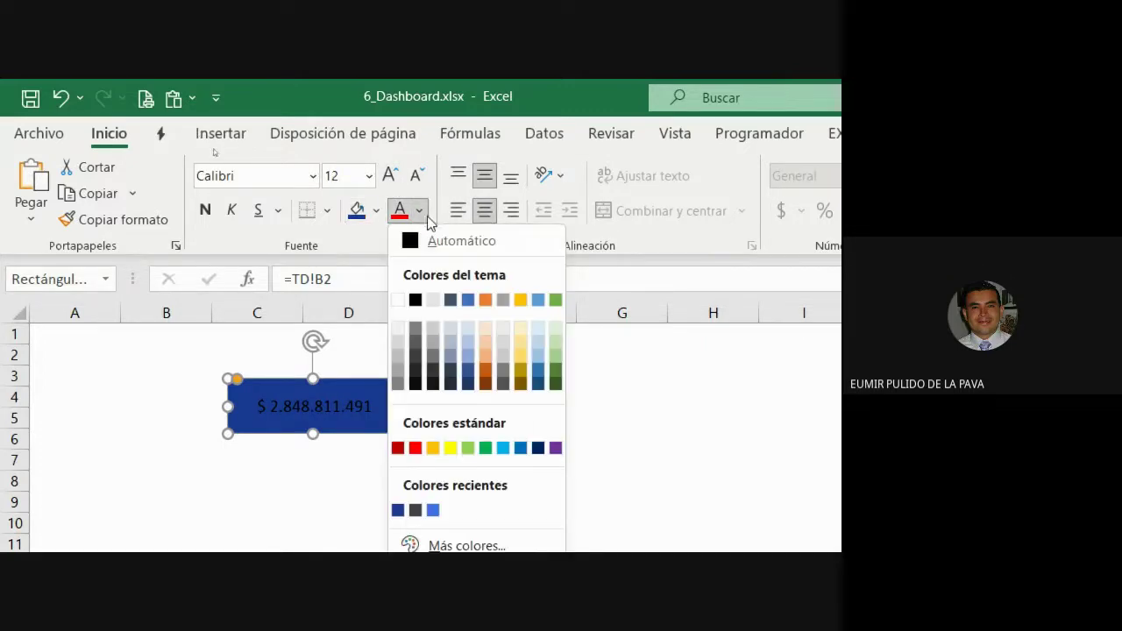
{"action": "left_click", "coordinate": [399, 300]}
{"action": "left_click", "coordinate": [205, 210]}
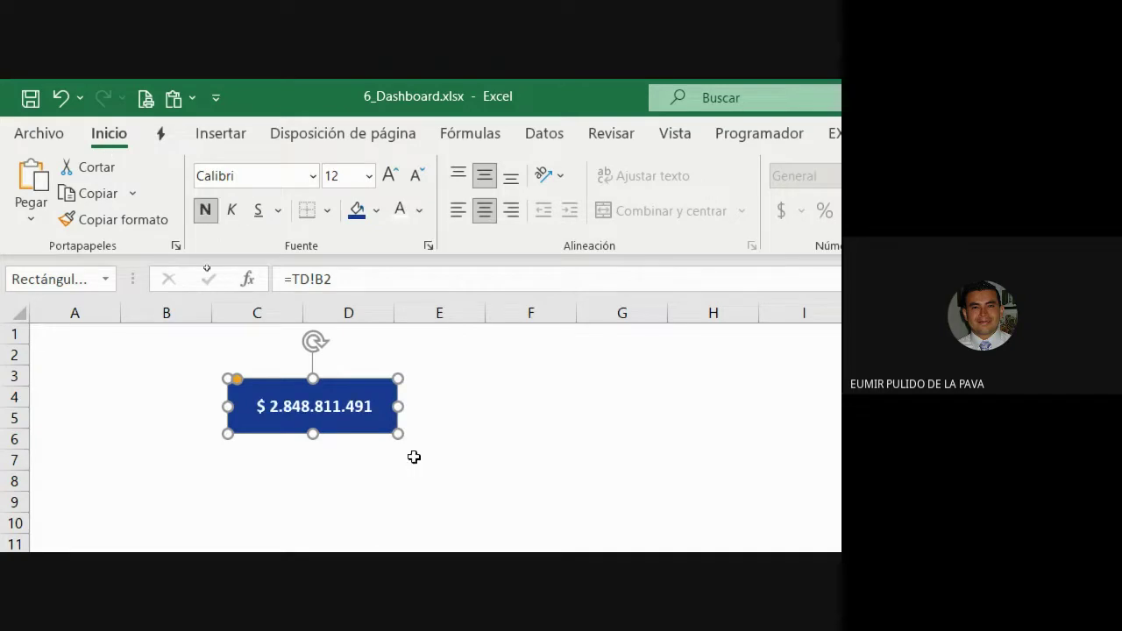
Step: Widen the rounded rectangle into column E and format its text as 14 pt, right-aligned
{"action": "left_click_drag", "start_coordinate": [398, 406], "coordinate": [428, 407]}
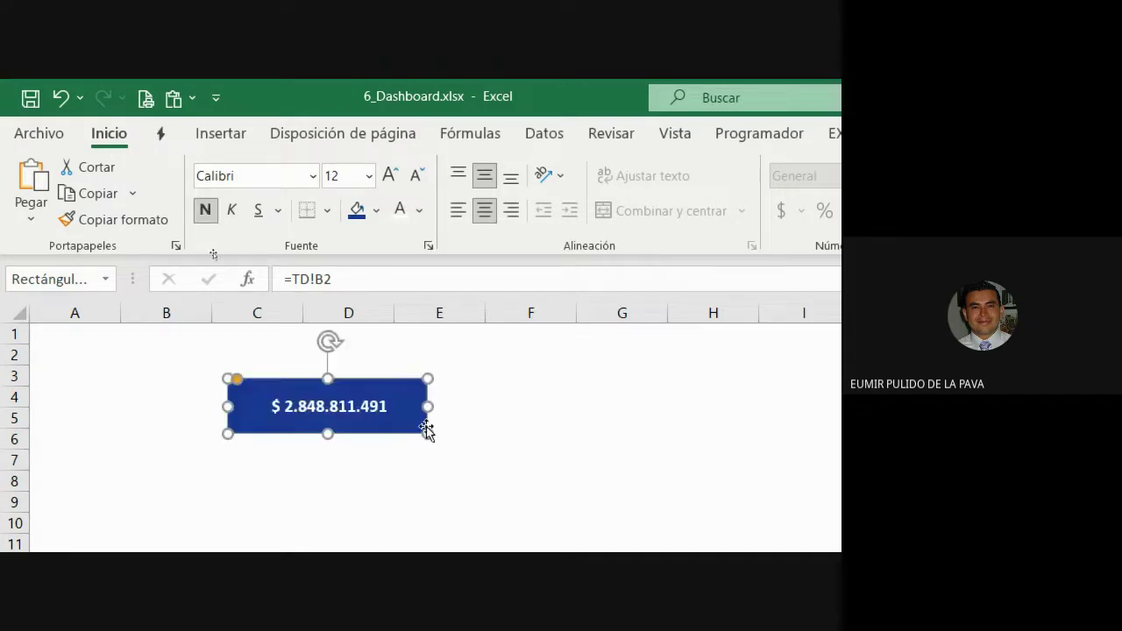
{"action": "left_click", "coordinate": [390, 175]}
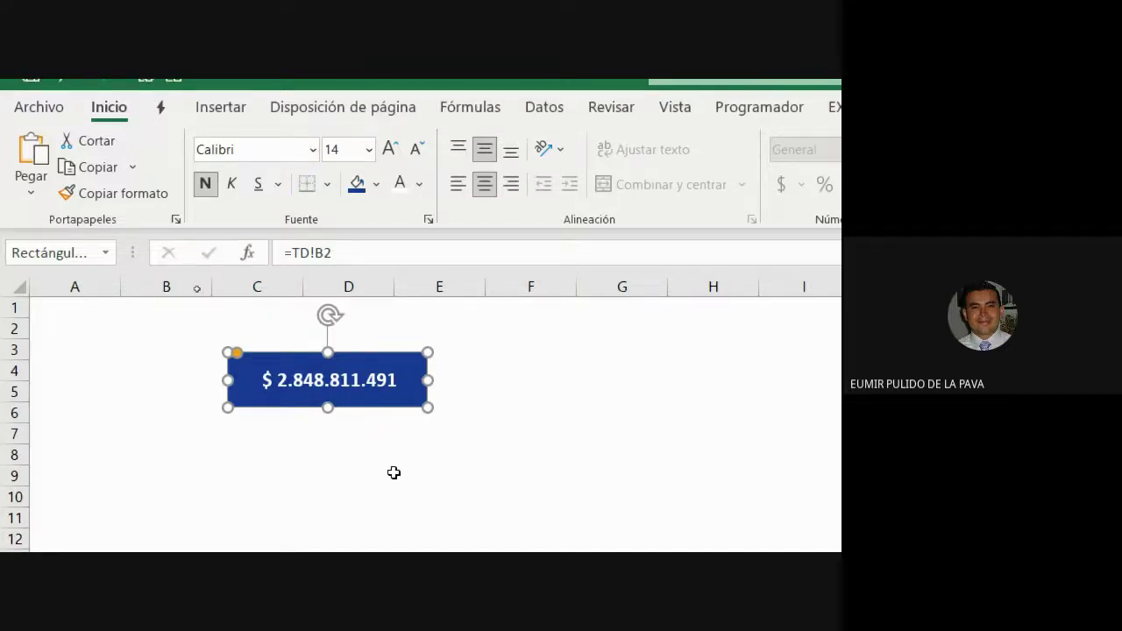
{"action": "left_click", "coordinate": [510, 184]}
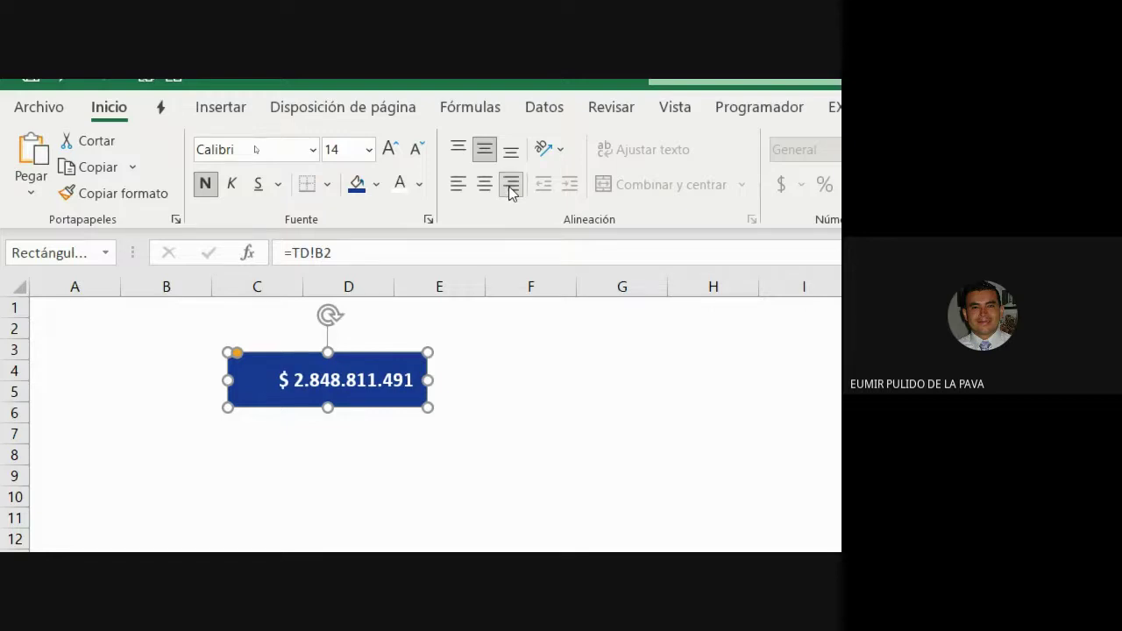
{"action": "left_click", "coordinate": [430, 517]}
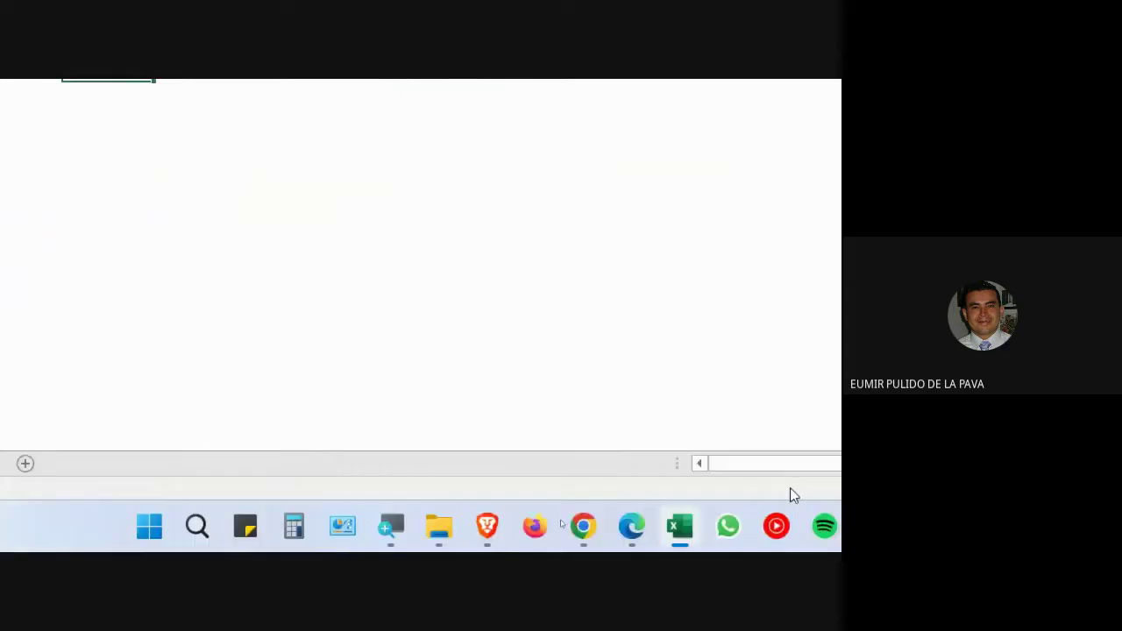
Step: Narrow the rounded rectangle from its left edge to about 4,26 cm wide and center its text
{"action": "left_click", "coordinate": [648, 525]}
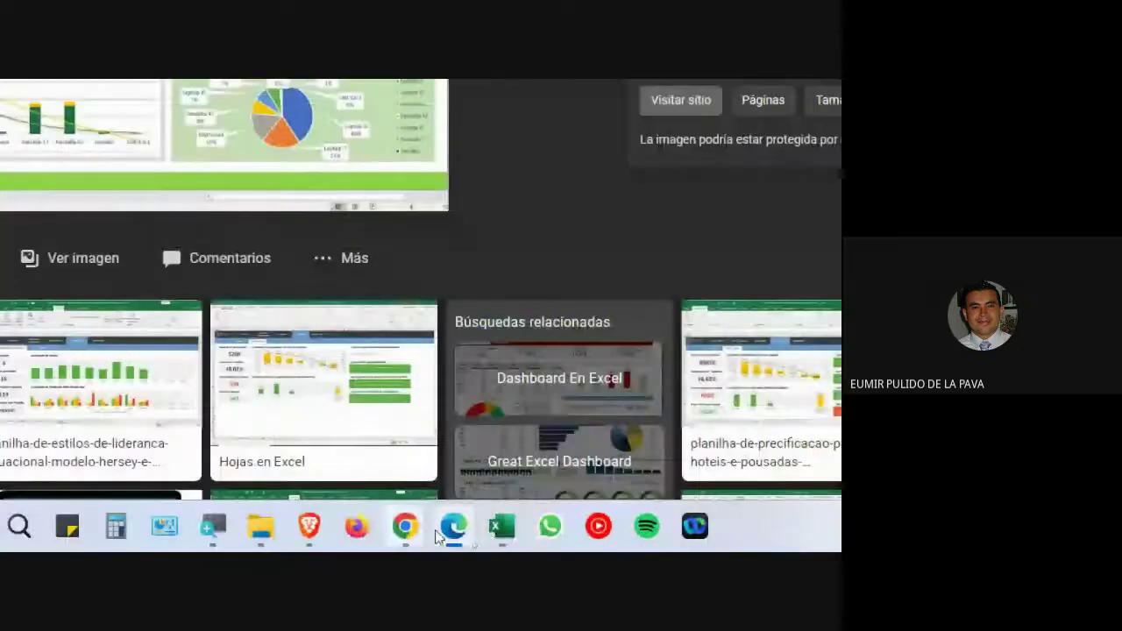
{"action": "left_click", "coordinate": [502, 526]}
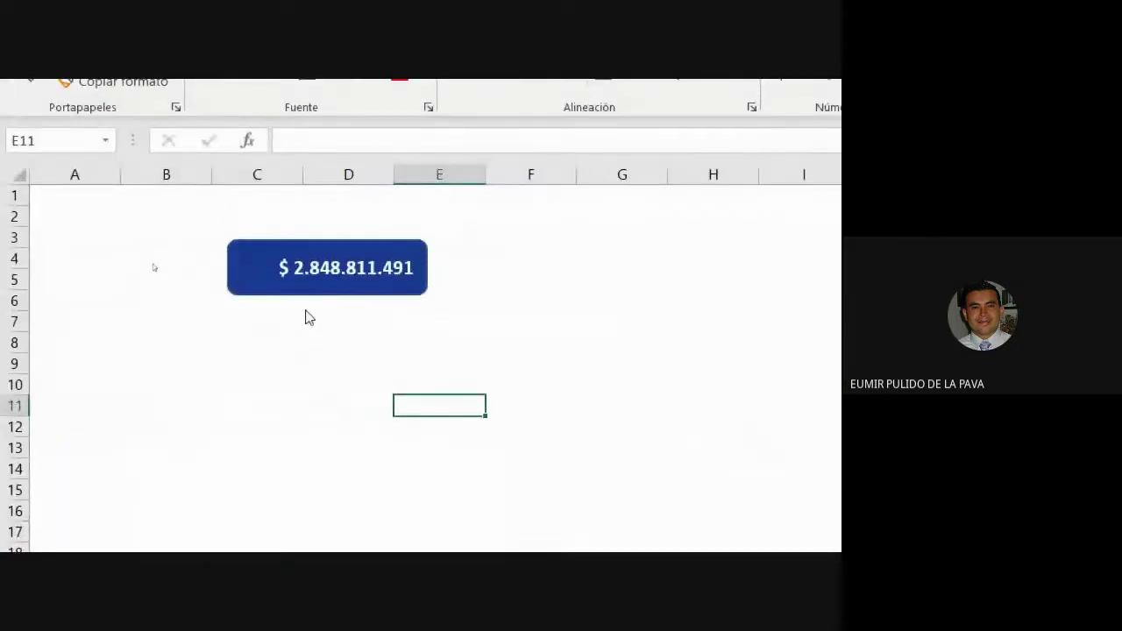
{"action": "left_click", "coordinate": [312, 291]}
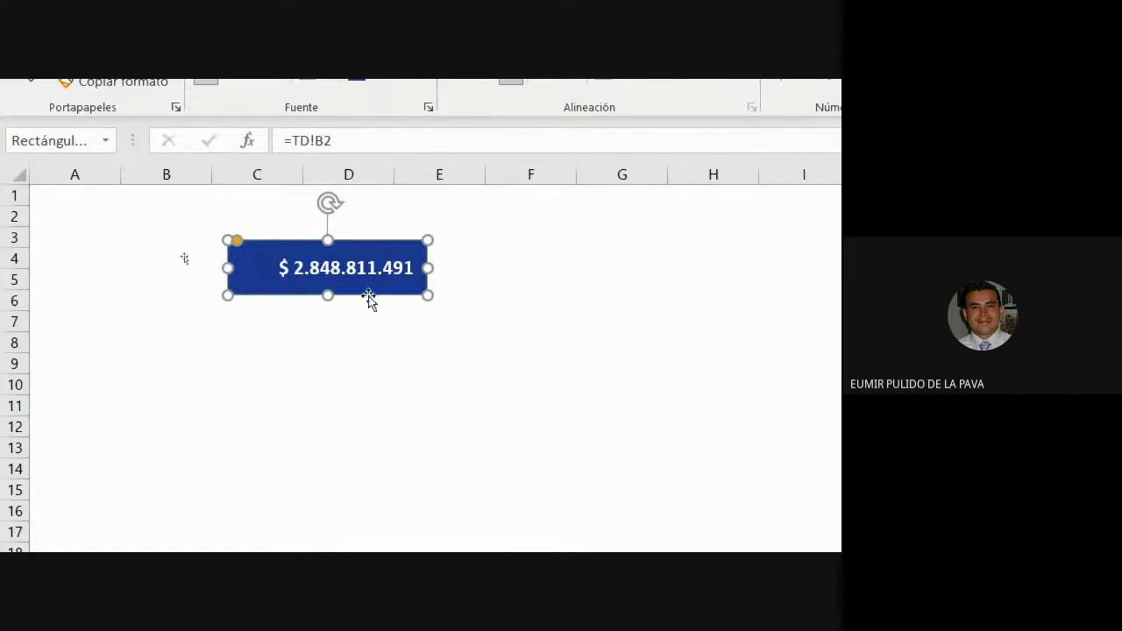
{"action": "left_click_drag", "start_coordinate": [227, 272], "coordinate": [250, 261]}
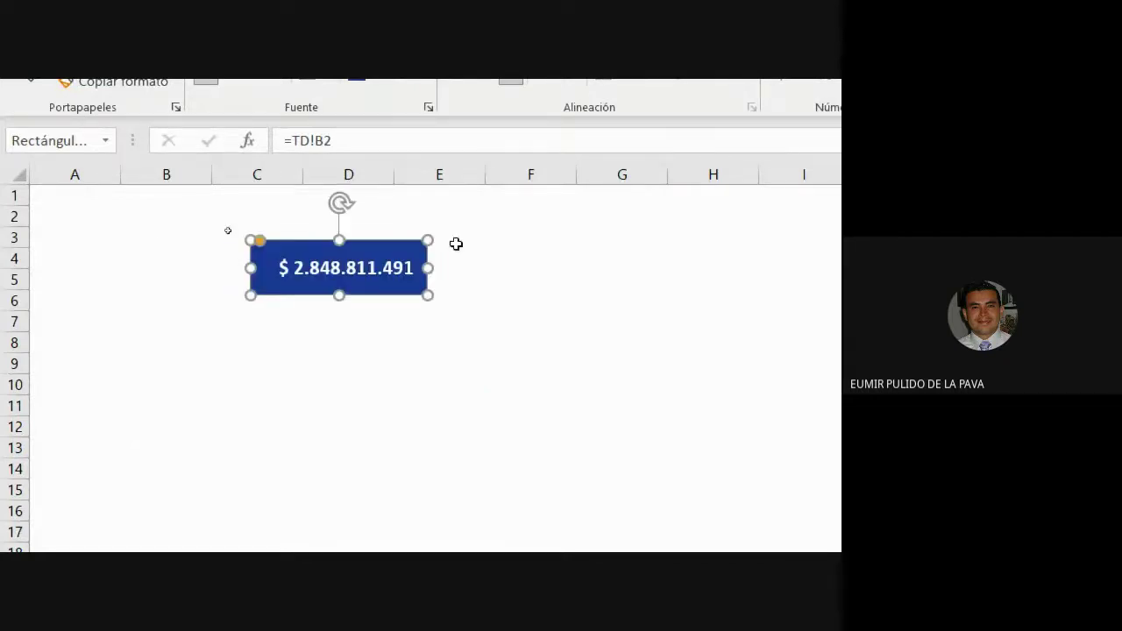
{"action": "left_click", "coordinate": [383, 430]}
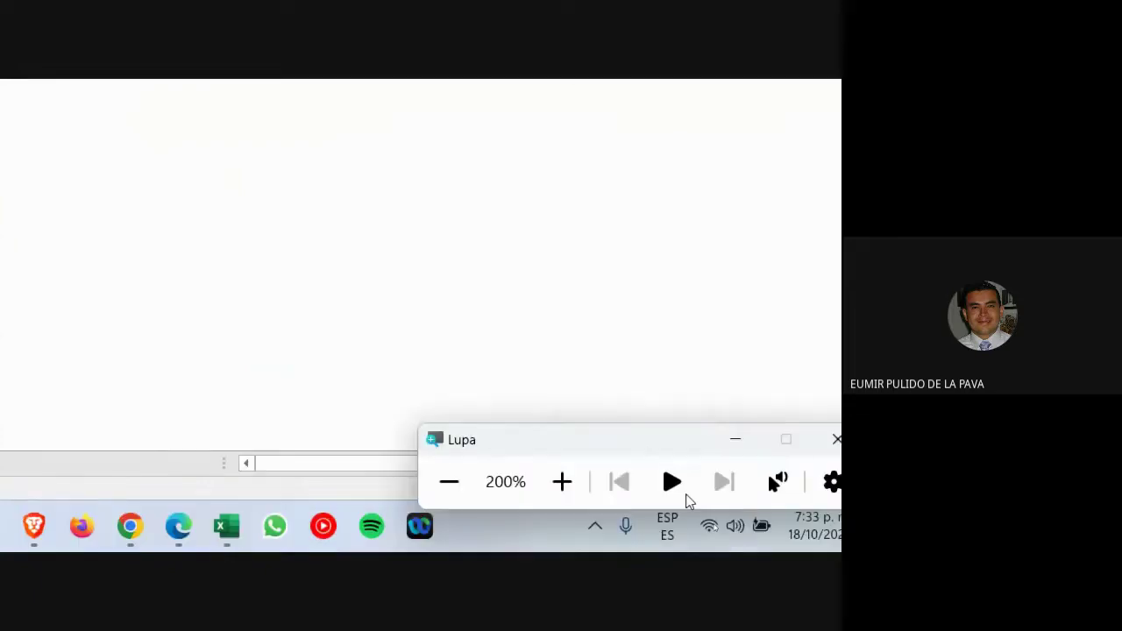
Step: Switch to the Google Meet call in Chrome and check the chat for new messages
{"action": "left_click", "coordinate": [449, 482]}
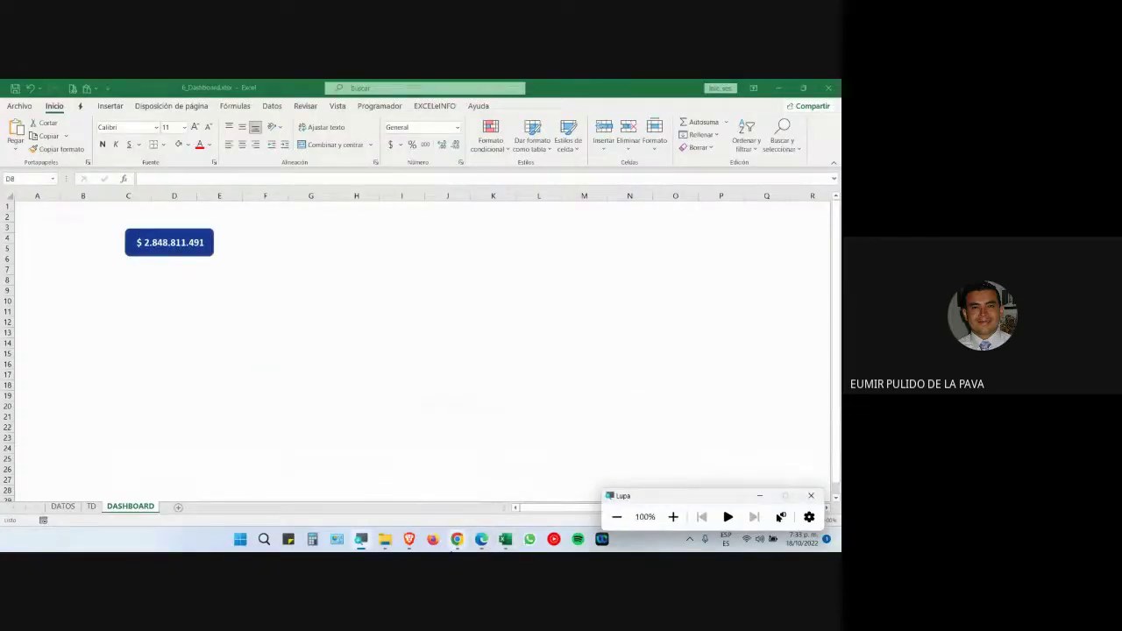
{"action": "left_click", "coordinate": [386, 474]}
{"action": "left_click", "coordinate": [48, 88]}
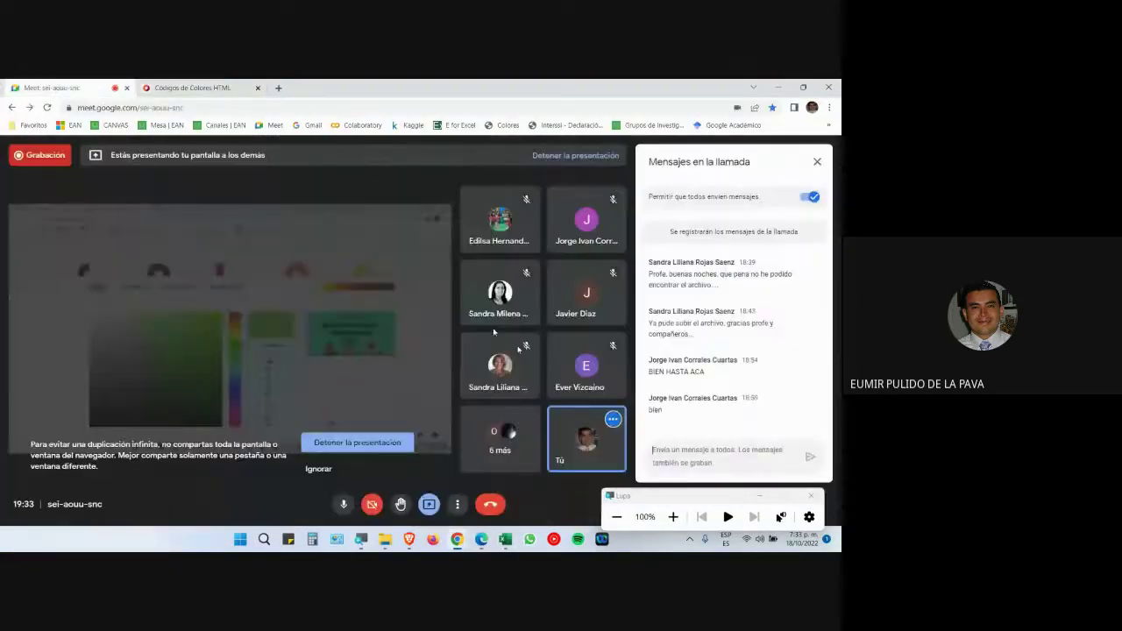
{"action": "left_click", "coordinate": [757, 496]}
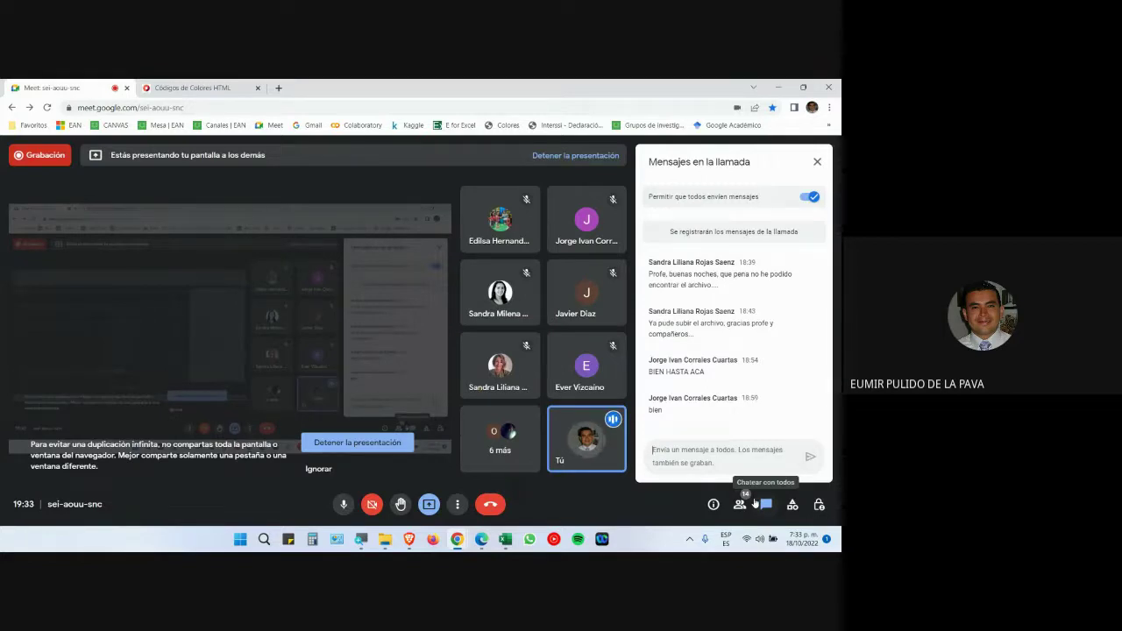
Step: Open the HTML colour codes page and examine the hex and RGB values of the picked green
{"action": "mouse_move", "coordinate": [457, 539]}
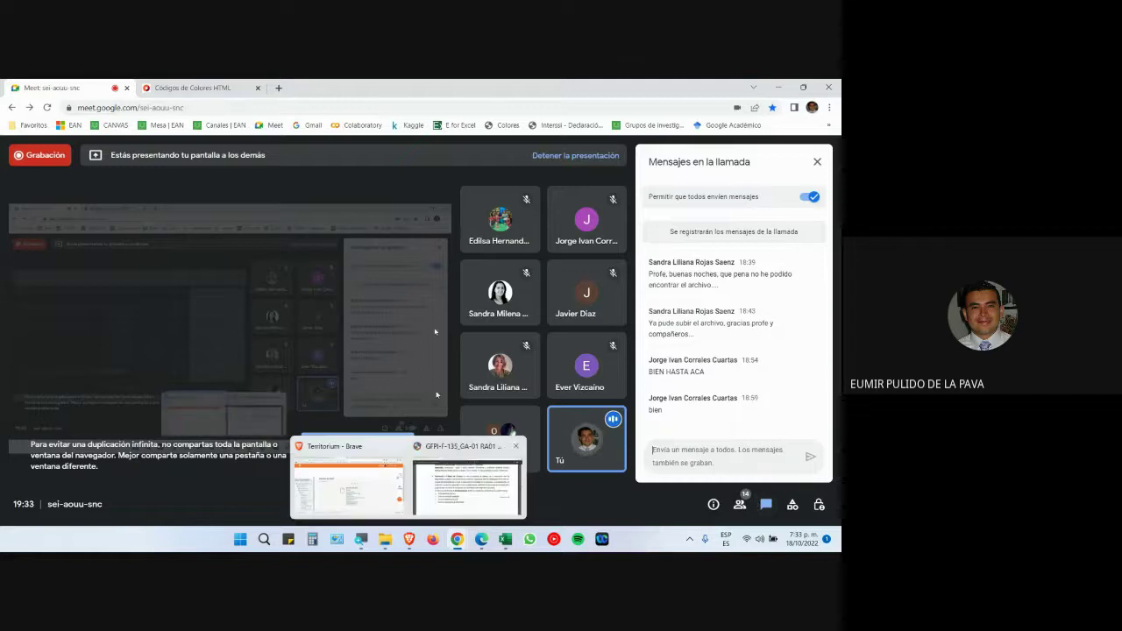
{"action": "left_click", "coordinate": [469, 478]}
{"action": "scroll", "coordinate": [419, 295], "scroll_direction": "down", "scroll_amount": 1}
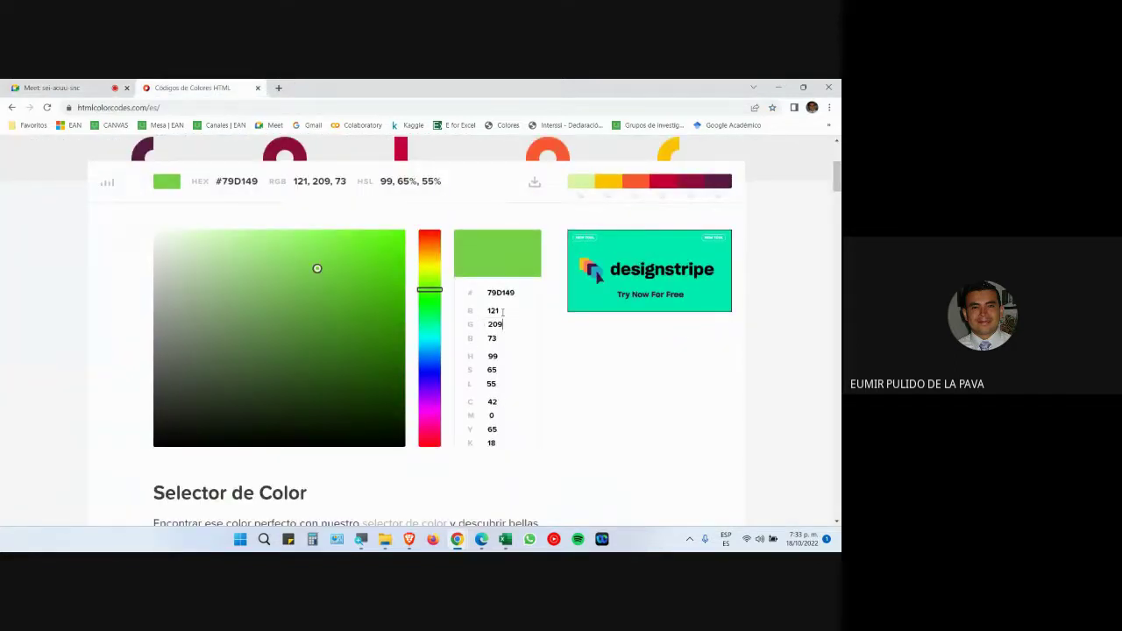
{"action": "left_click", "coordinate": [502, 312]}
{"action": "left_click", "coordinate": [510, 324]}
Step: Return to Excel and examine the colour model options, RGB values and hex code in the rounded rectangle's custom fill colour
{"action": "left_click", "coordinate": [505, 539]}
{"action": "left_click", "coordinate": [211, 253]}
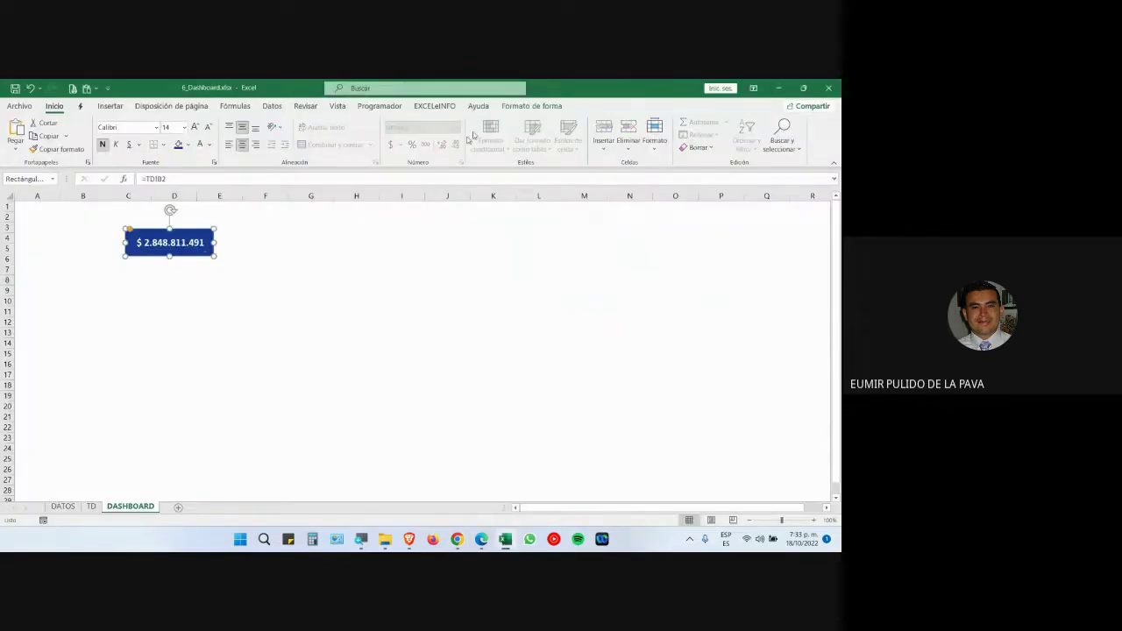
{"action": "left_click", "coordinate": [292, 121]}
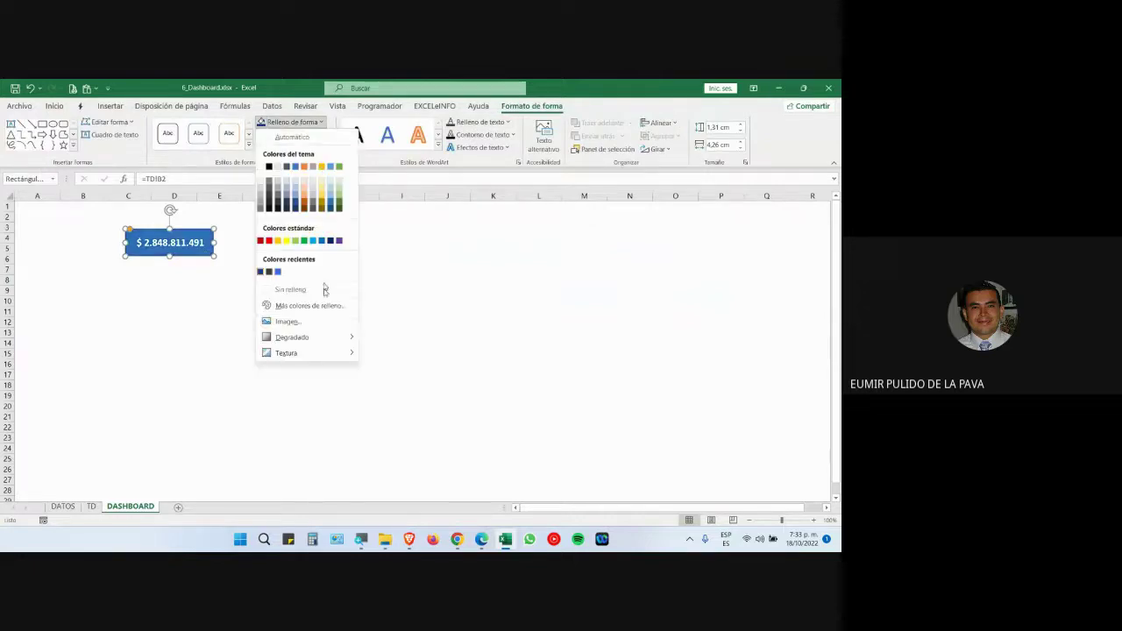
{"action": "left_click", "coordinate": [319, 306]}
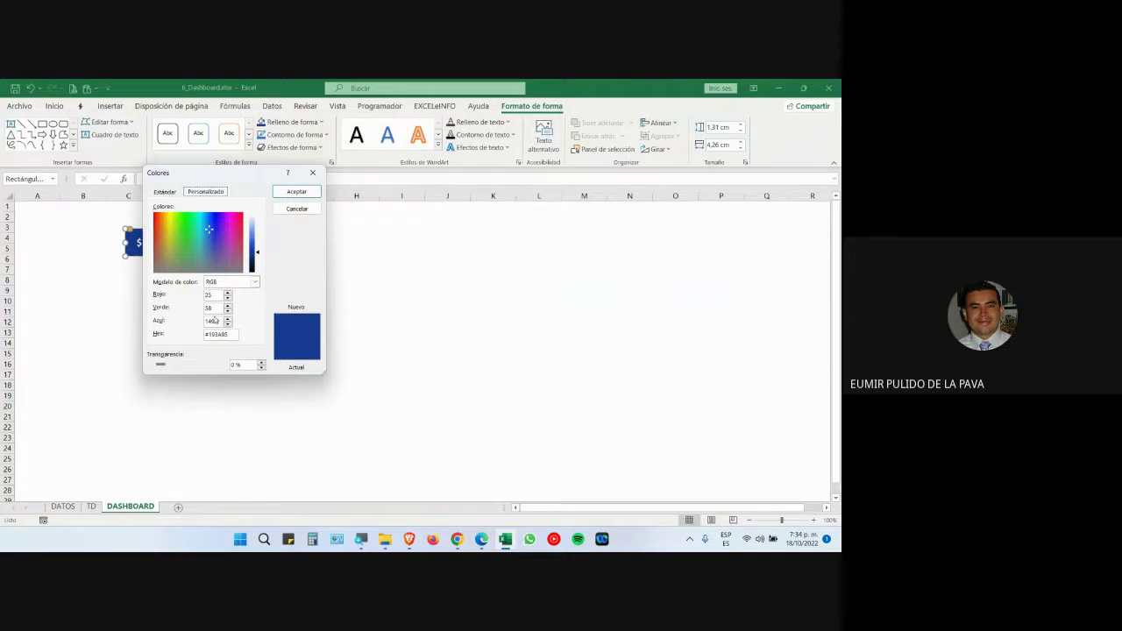
{"action": "left_click", "coordinate": [254, 282]}
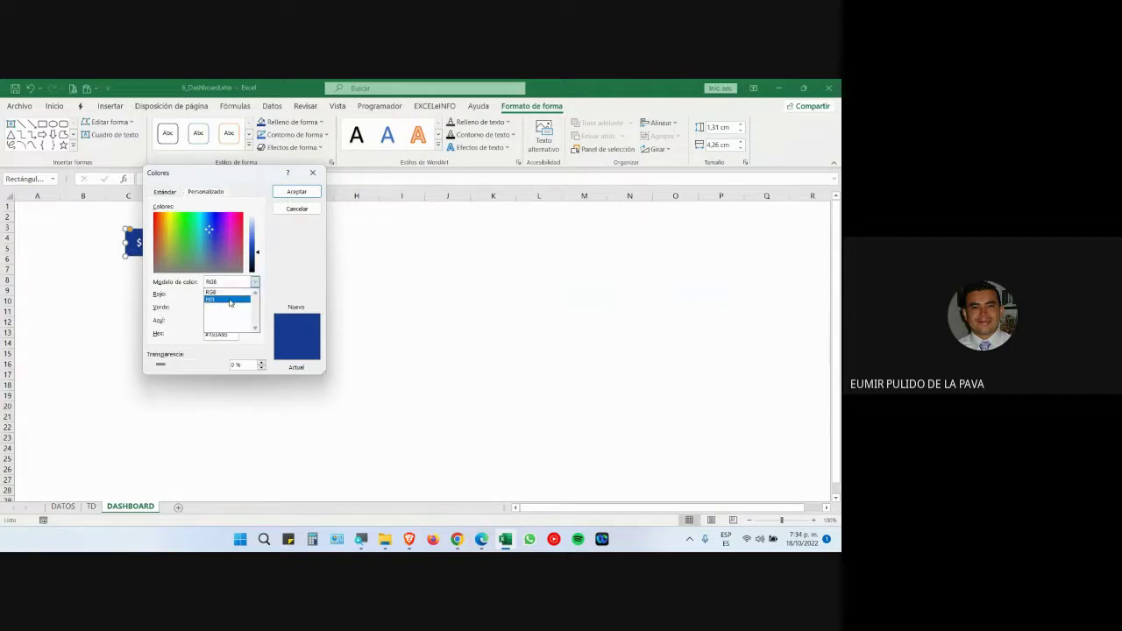
{"action": "left_click", "coordinate": [275, 286]}
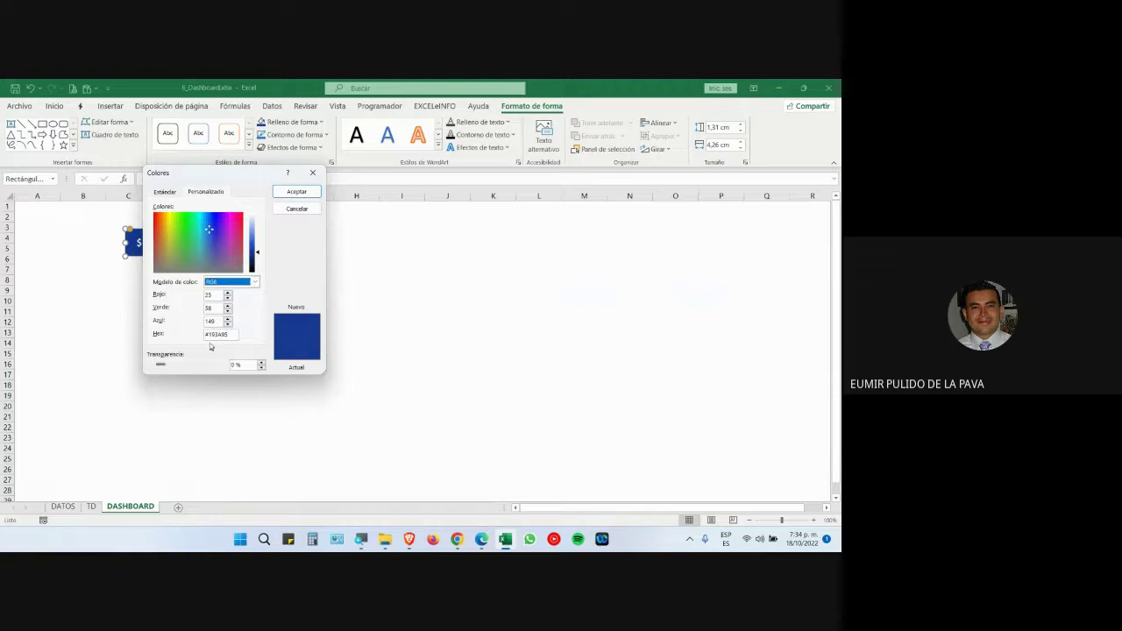
{"action": "left_click_drag", "start_coordinate": [209, 334], "coordinate": [231, 330]}
{"action": "left_click", "coordinate": [296, 191]}
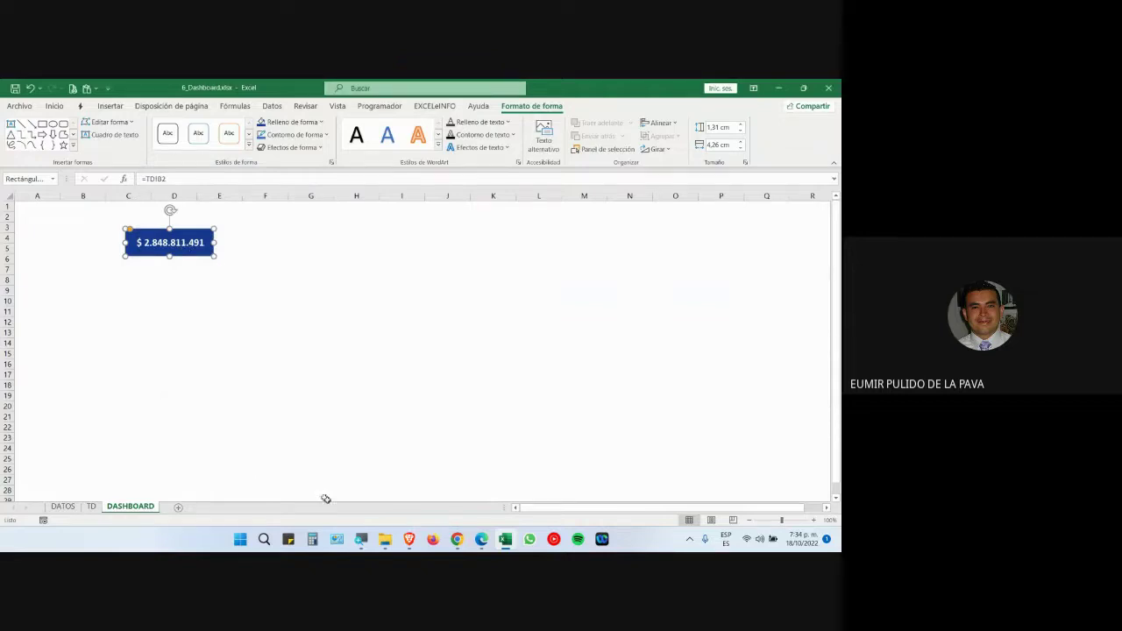
Step: Switch back to the HTML colour codes page in Chrome to compare its hex and RGB codes
{"action": "left_click", "coordinate": [408, 540]}
{"action": "mouse_move", "coordinate": [452, 547]}
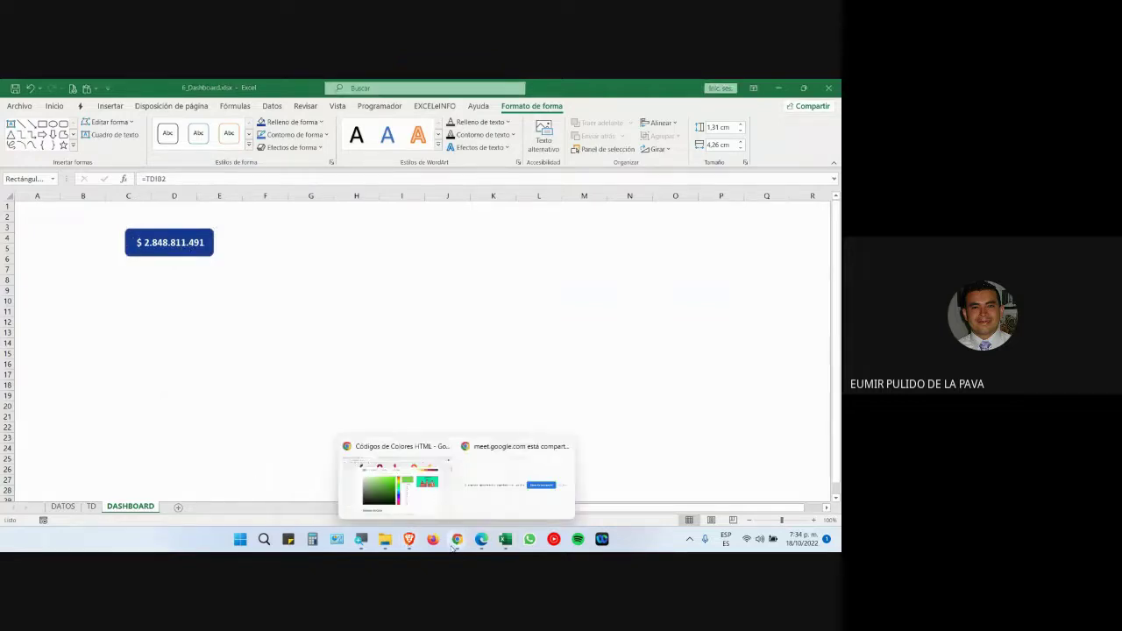
{"action": "left_click", "coordinate": [397, 510]}
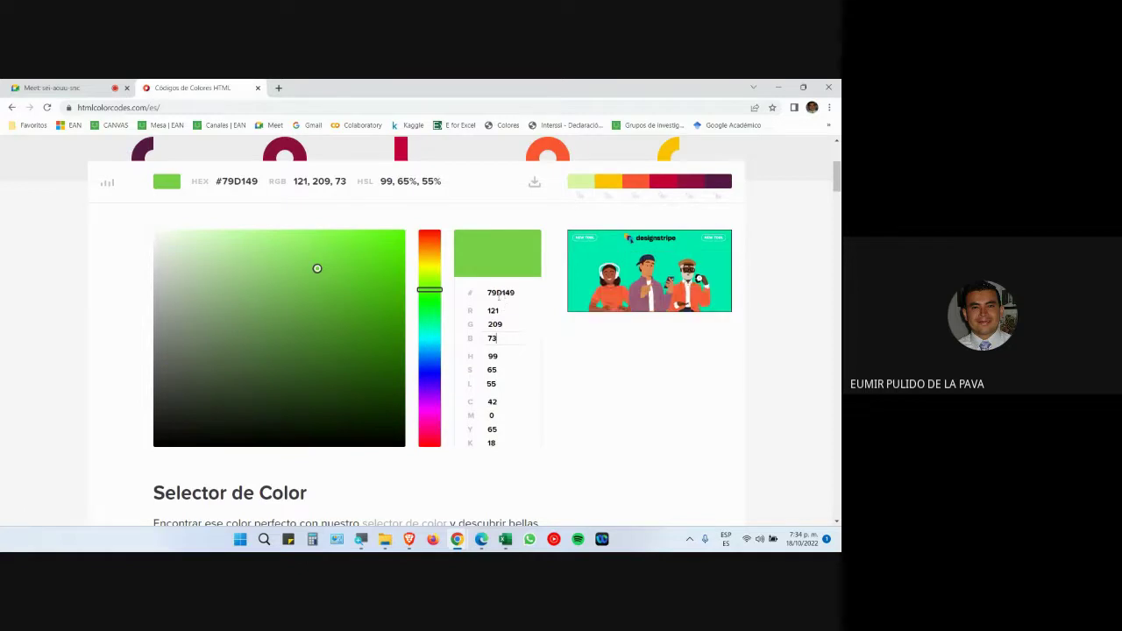
Step: Return to the DASHBOARD sheet in Excel and make four copies of the rounded rectangle in a column below the original
{"action": "left_click", "coordinate": [505, 539]}
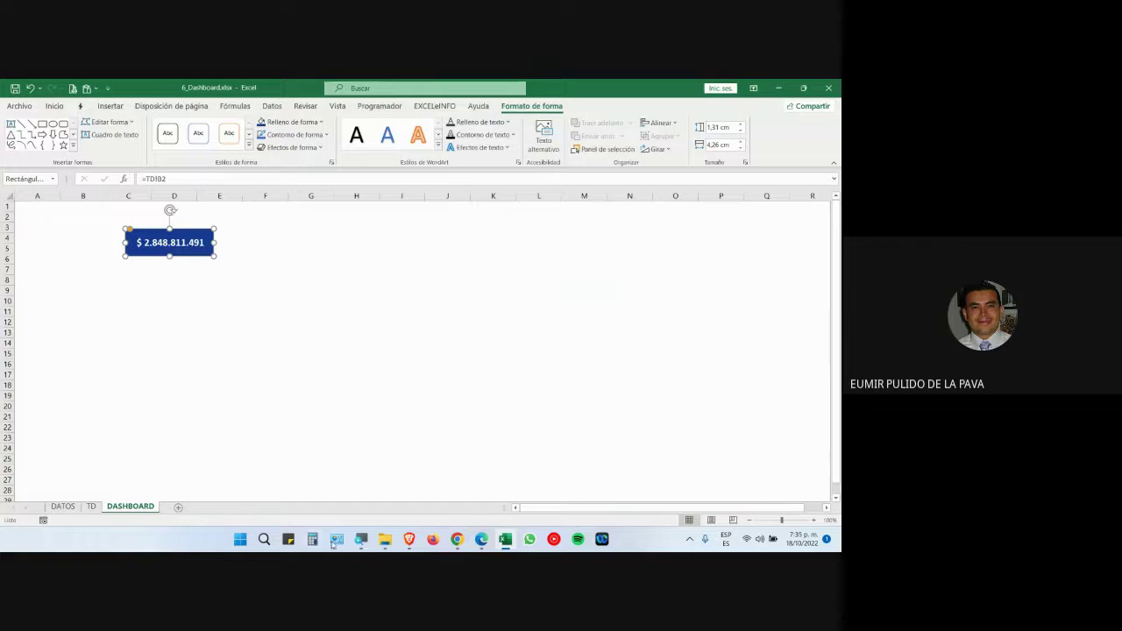
{"action": "left_click", "coordinate": [359, 539]}
{"action": "key", "text": "super+plus"}
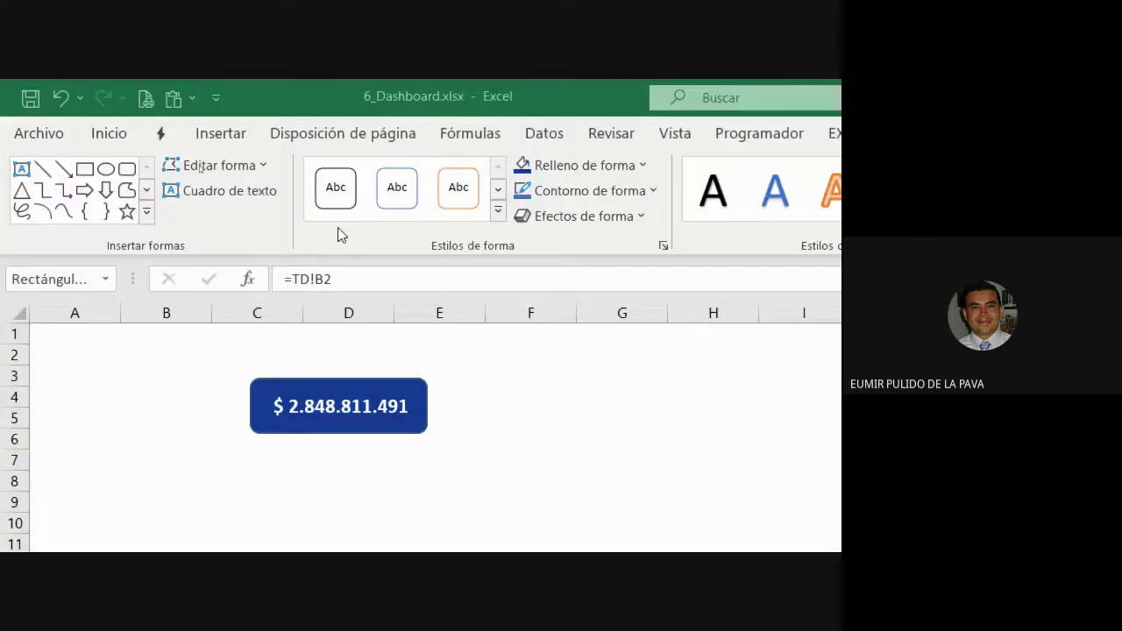
{"action": "left_click", "coordinate": [369, 424]}
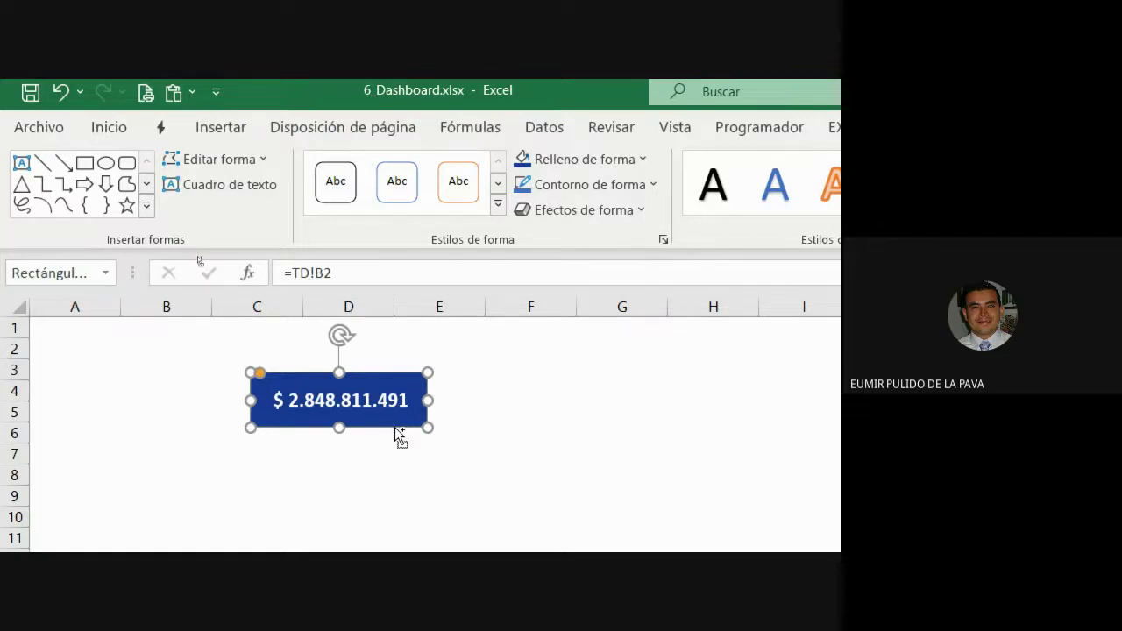
{"action": "left_click_drag", "start_coordinate": [394, 427], "coordinate": [395, 510]}
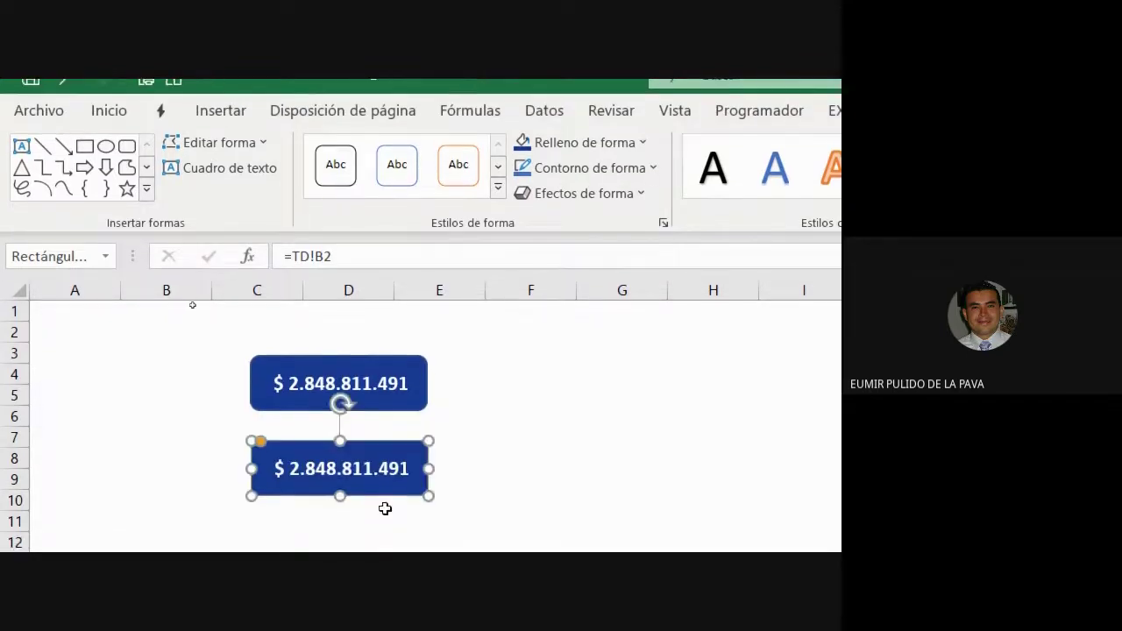
{"action": "left_click_drag", "start_coordinate": [395, 335], "coordinate": [396, 496]}
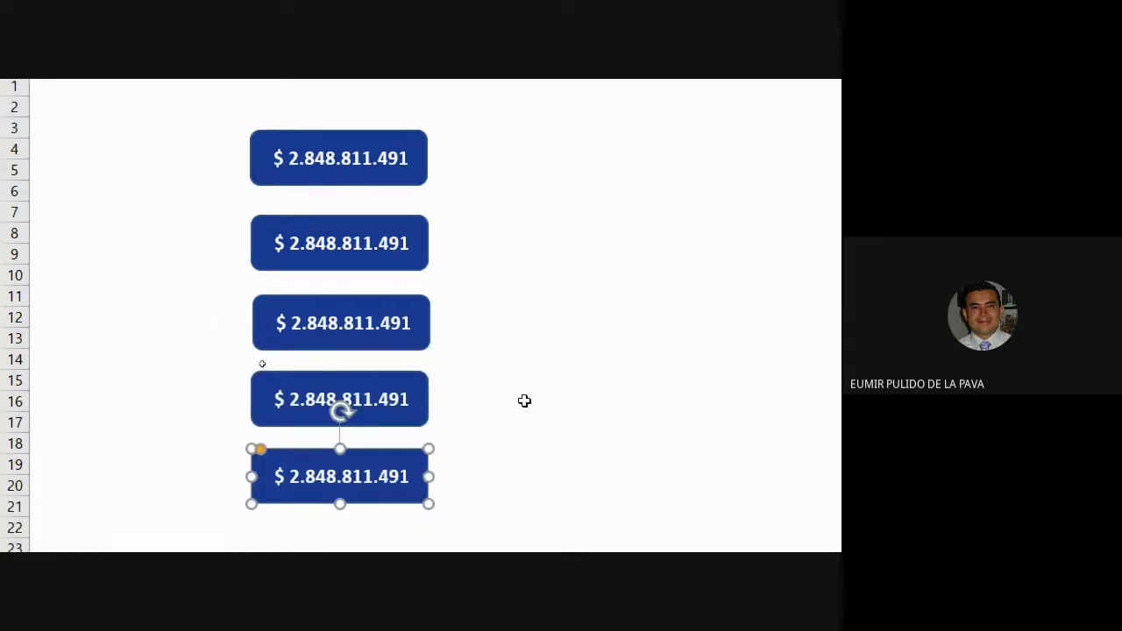
Step: Open the TD sheet and check the sales total formula in cell B2
{"action": "left_click", "coordinate": [178, 462]}
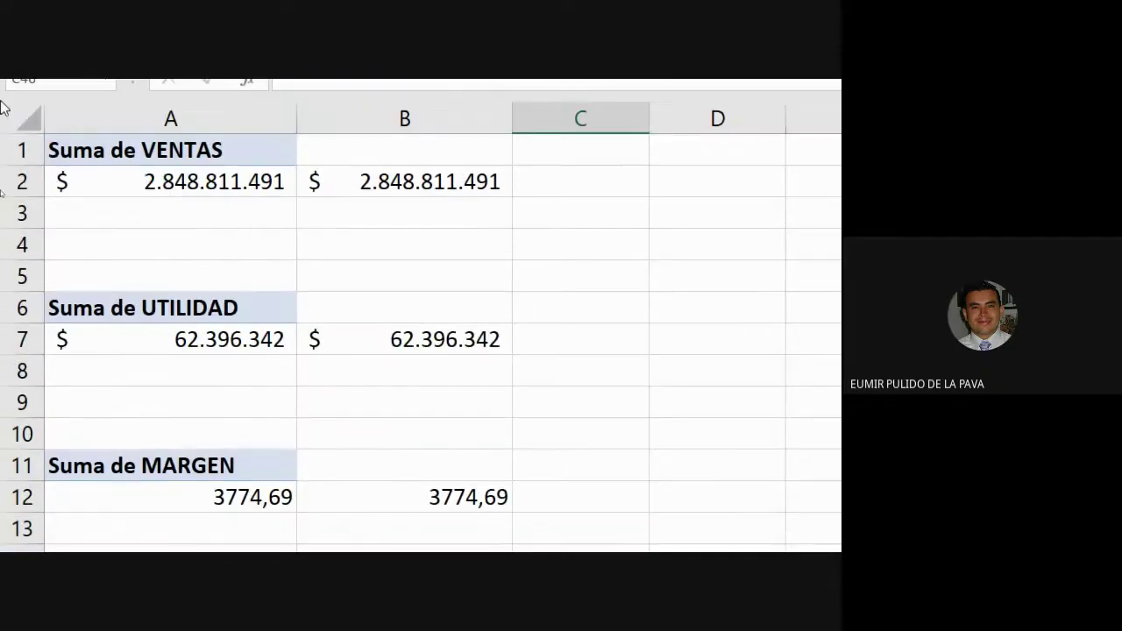
{"action": "left_click", "coordinate": [418, 186]}
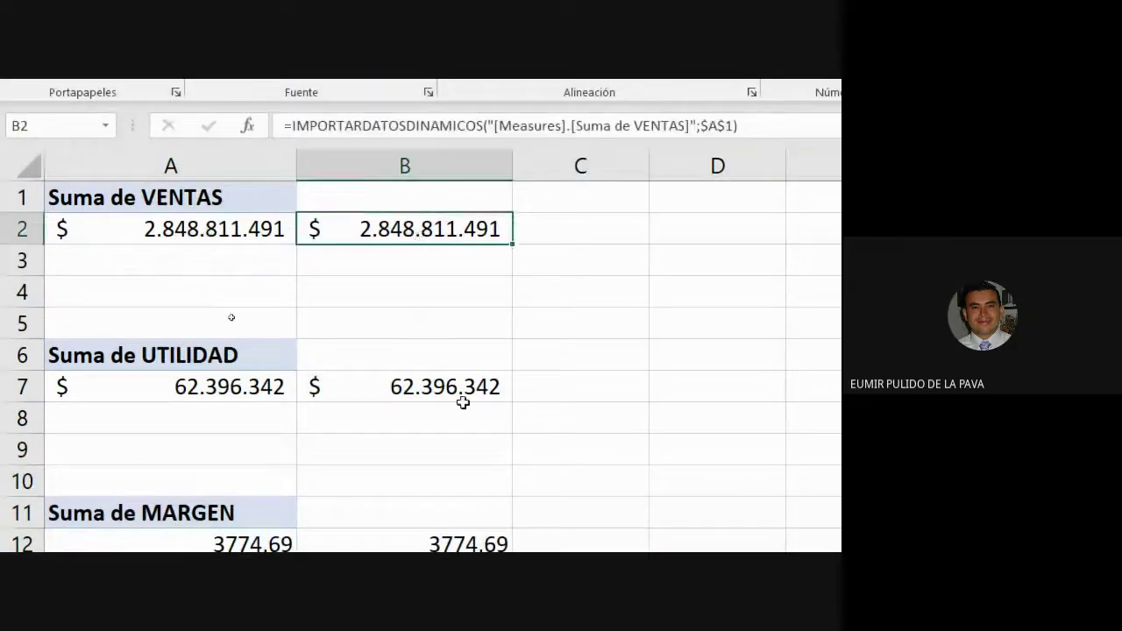
Step: Inspect the column B references for utilidad, margen, costo de envío and descuento on the TD sheet, and return to the DASHBOARD sheet
{"action": "left_click", "coordinate": [463, 402]}
{"action": "left_click", "coordinate": [421, 282]}
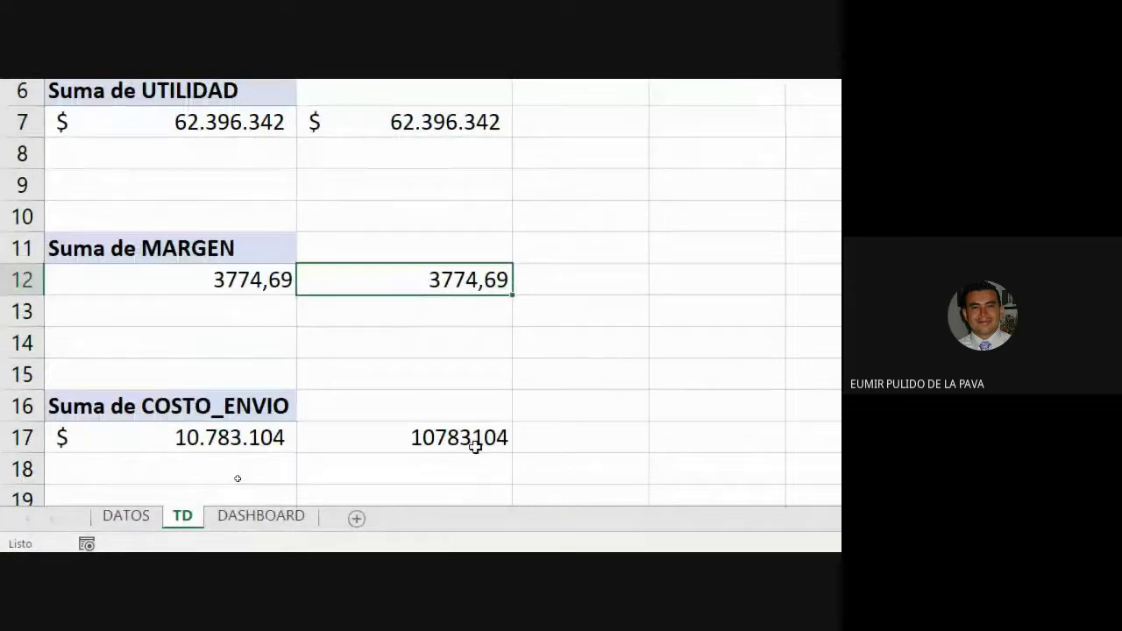
{"action": "scroll", "coordinate": [421, 385], "scroll_direction": "down", "scroll_amount": 2}
{"action": "left_click", "coordinate": [423, 292]}
{"action": "scroll", "coordinate": [429, 306], "scroll_direction": "down", "scroll_amount": 2}
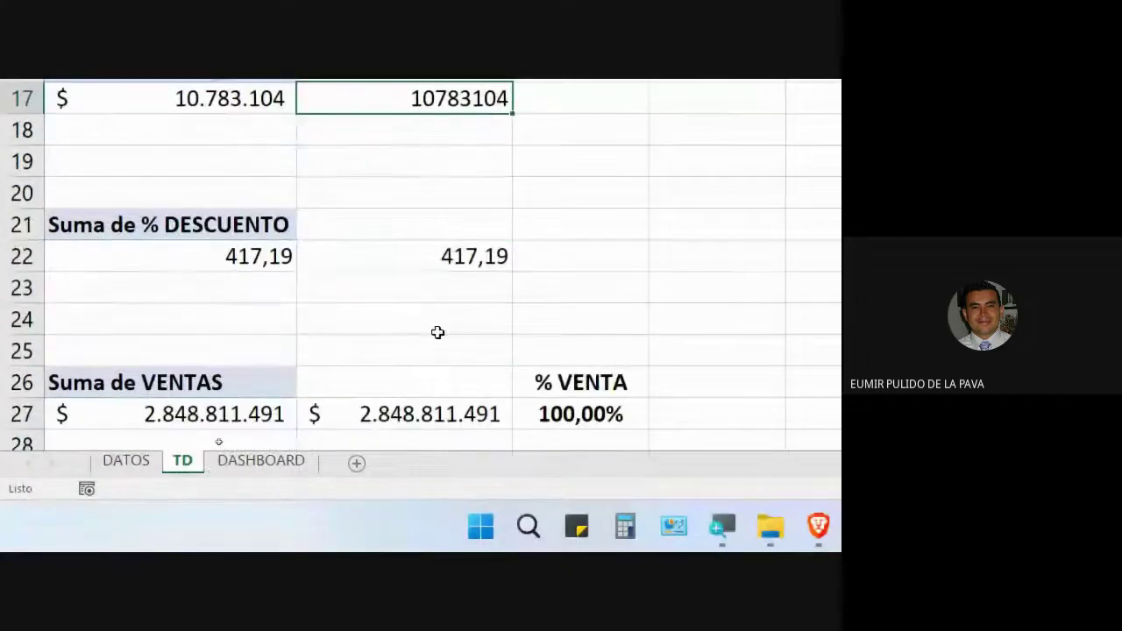
{"action": "left_click", "coordinate": [454, 254]}
{"action": "left_click", "coordinate": [254, 461]}
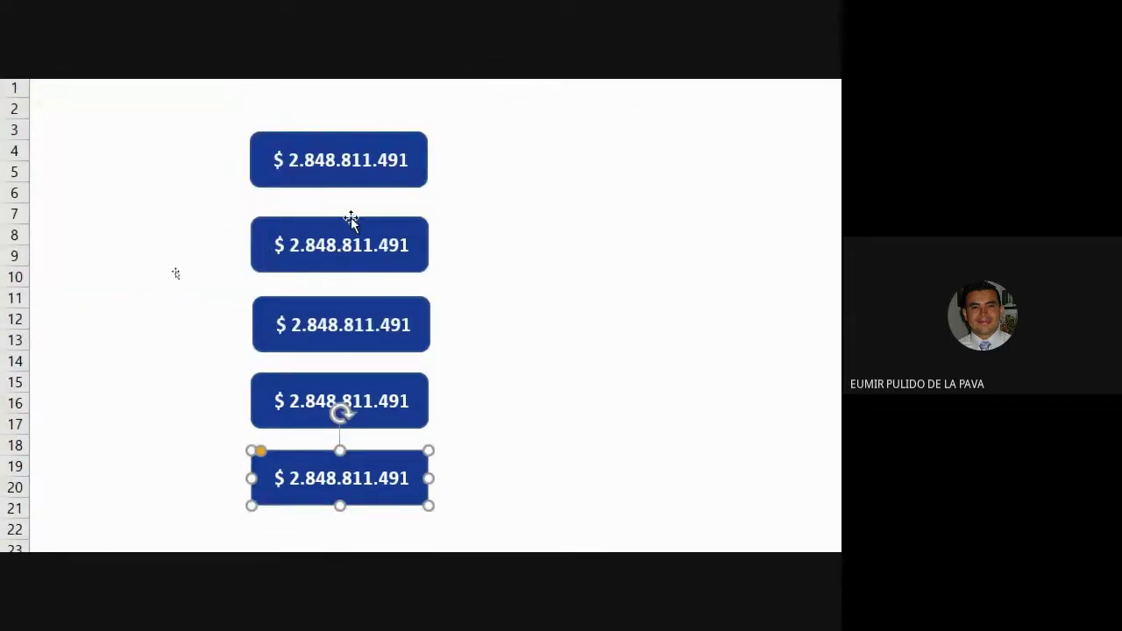
Step: Delete the four copied sales rectangles below the top one on the DASHBOARD sheet
{"action": "mouse_move", "coordinate": [351, 220]}
{"action": "left_mouse_down"}
{"action": "mouse_move", "coordinate": [353, 193]}
{"action": "mouse_move", "coordinate": [348, 214]}
{"action": "left_mouse_up"}
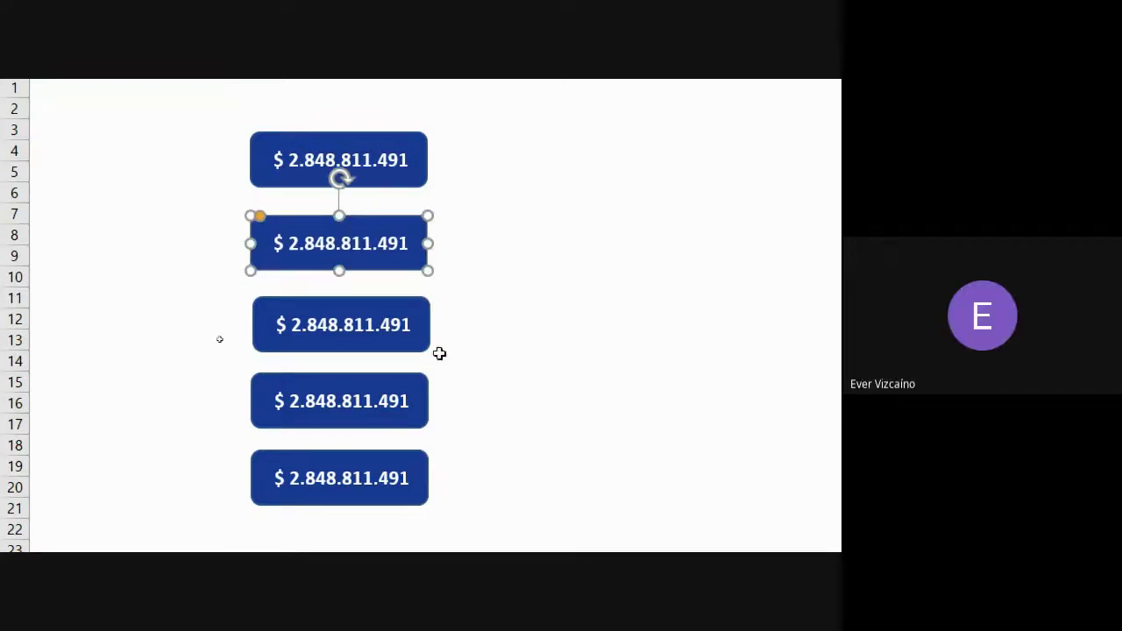
{"action": "key", "text": "Delete"}
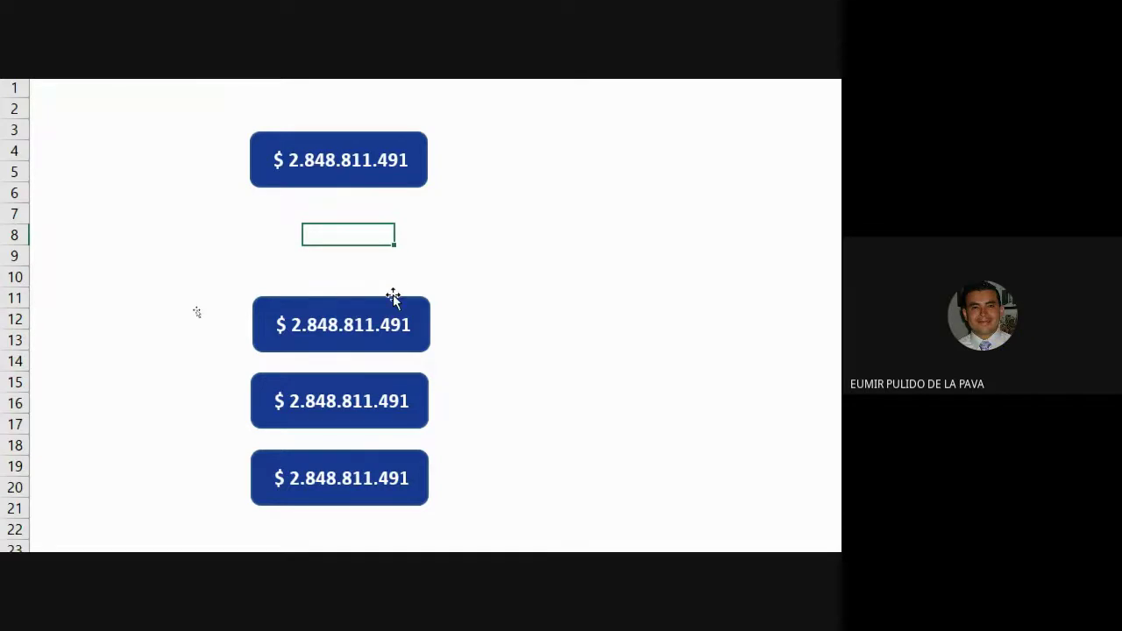
{"action": "left_click", "coordinate": [393, 300]}
{"action": "key", "text": "Delete"}
{"action": "left_click", "coordinate": [398, 384]}
{"action": "key", "text": "Delete"}
{"action": "left_click", "coordinate": [398, 463]}
{"action": "key", "text": "Delete"}
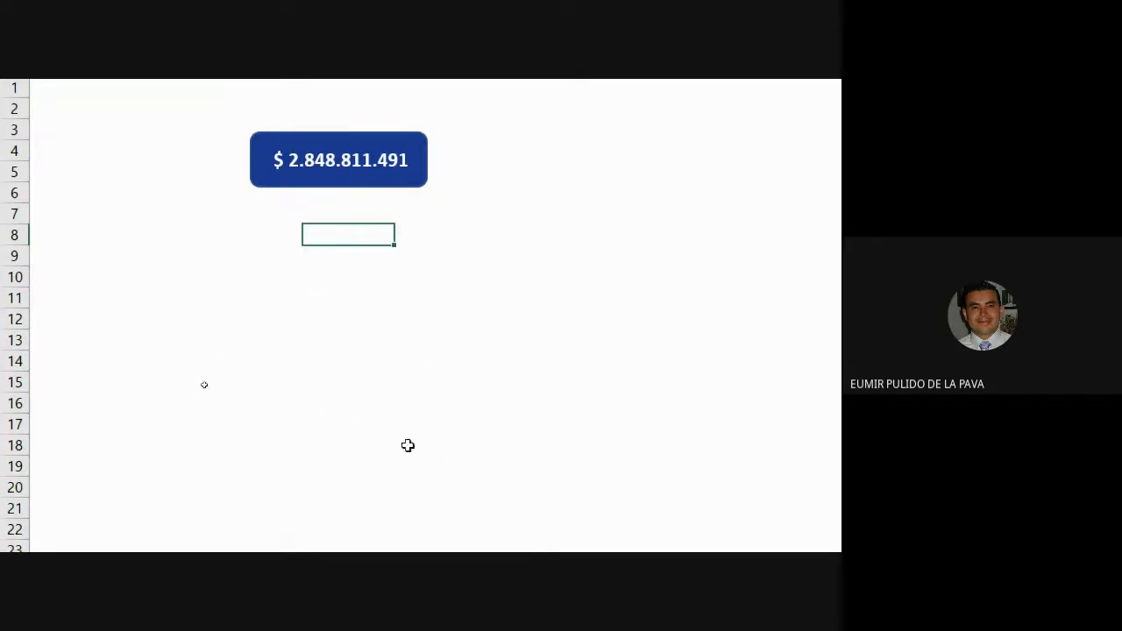
{"action": "left_click", "coordinate": [384, 133]}
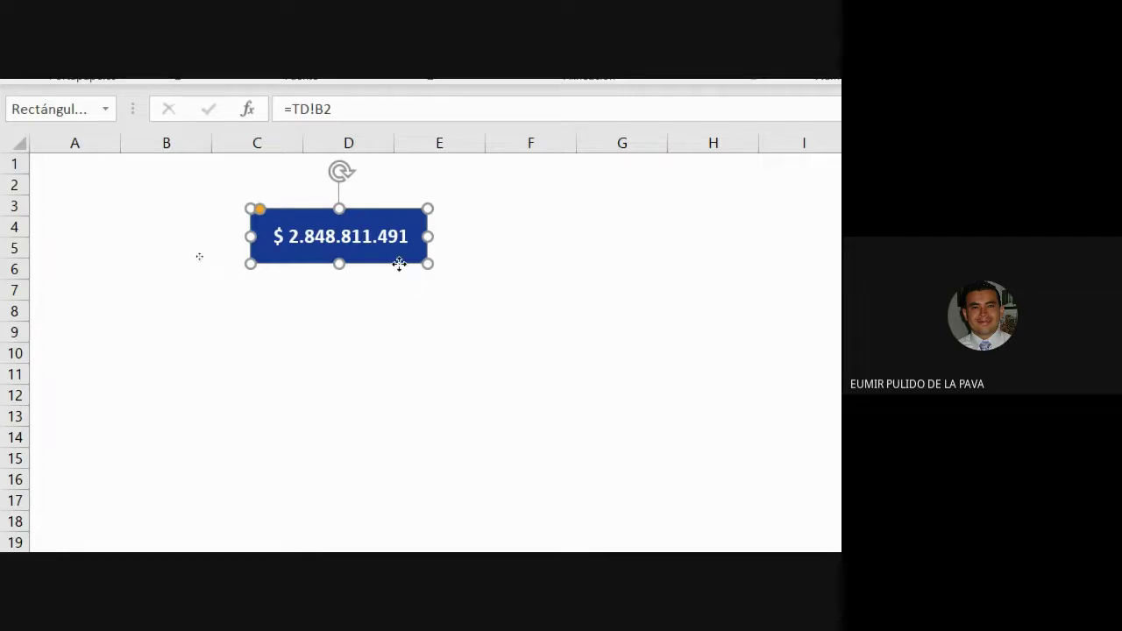
{"action": "left_click_drag", "start_coordinate": [399, 264], "coordinate": [401, 360]}
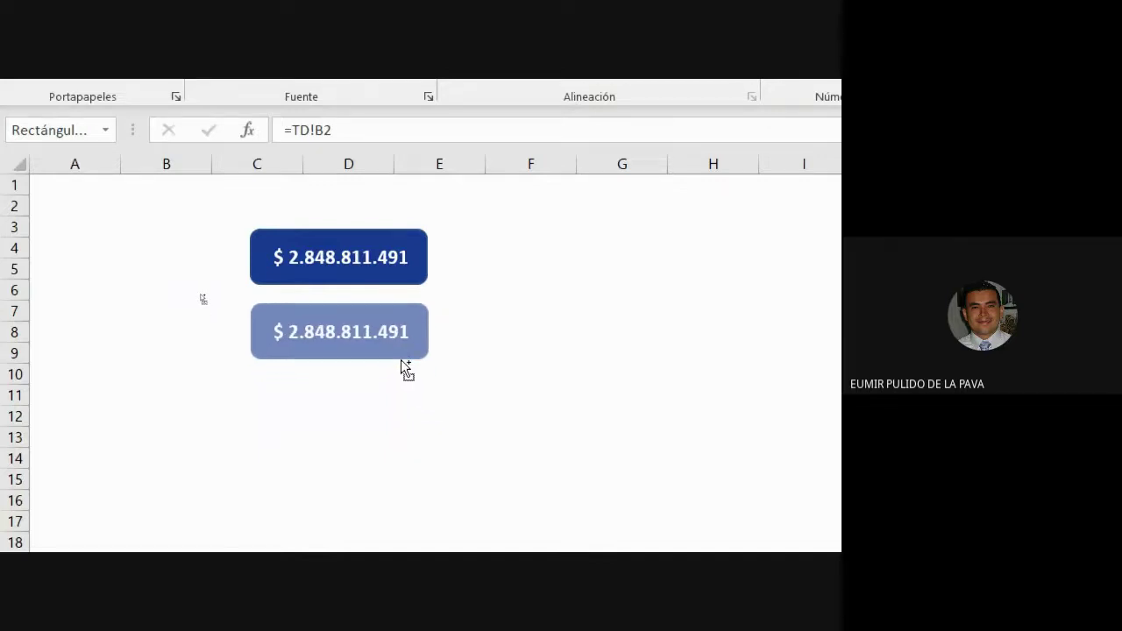
{"action": "left_click_drag", "start_coordinate": [400, 359], "coordinate": [400, 359]}
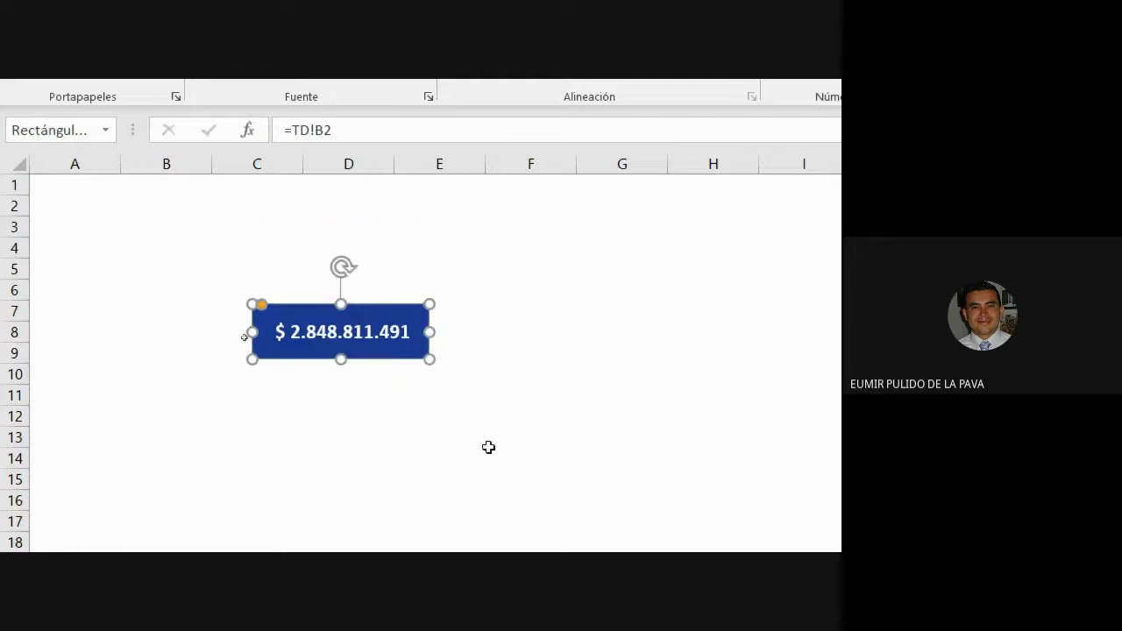
{"action": "key", "text": "ctrl+z"}
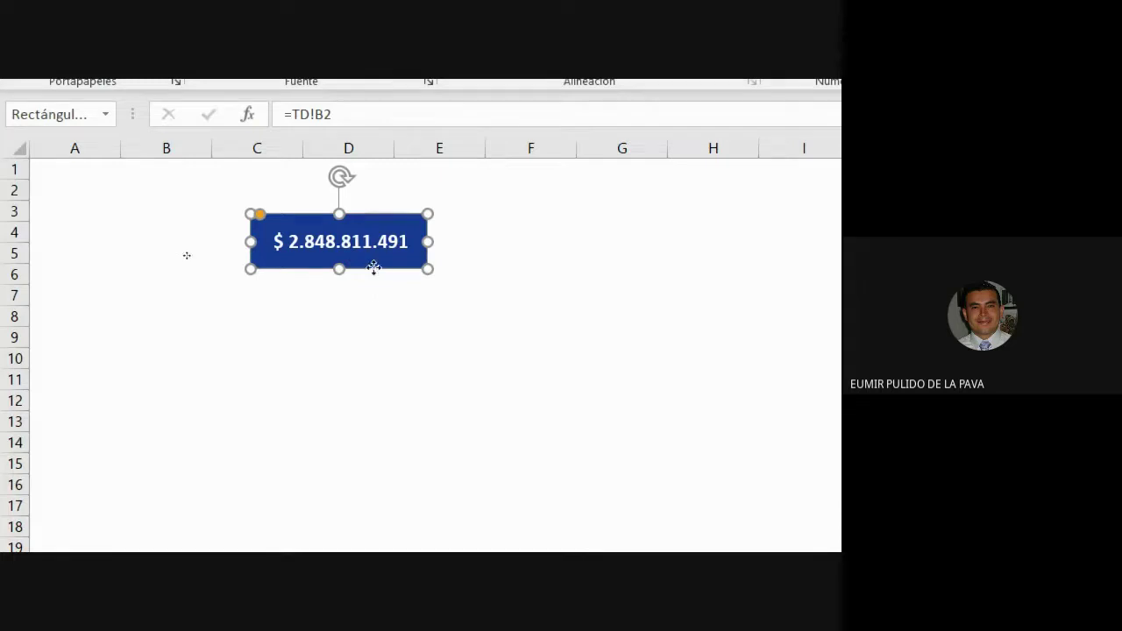
Step: Duplicate the sales rectangle four times in a column below the original
{"action": "left_click_drag", "start_coordinate": [375, 266], "coordinate": [379, 351]}
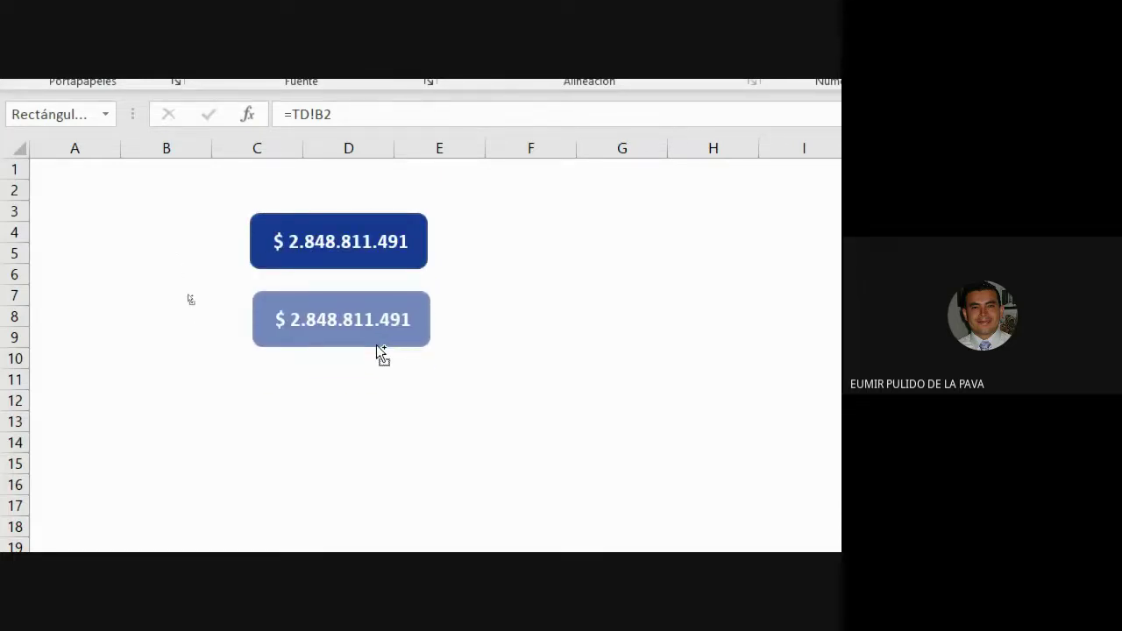
{"action": "left_click_drag", "start_coordinate": [376, 345], "coordinate": [376, 343]}
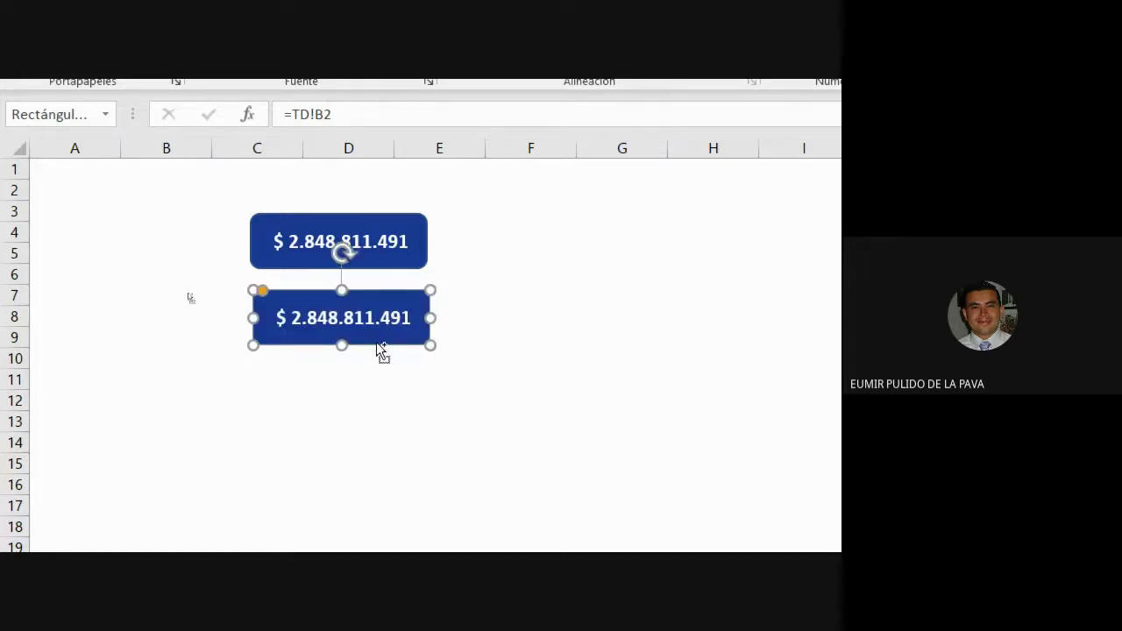
{"action": "left_click_drag", "start_coordinate": [377, 344], "coordinate": [394, 533]}
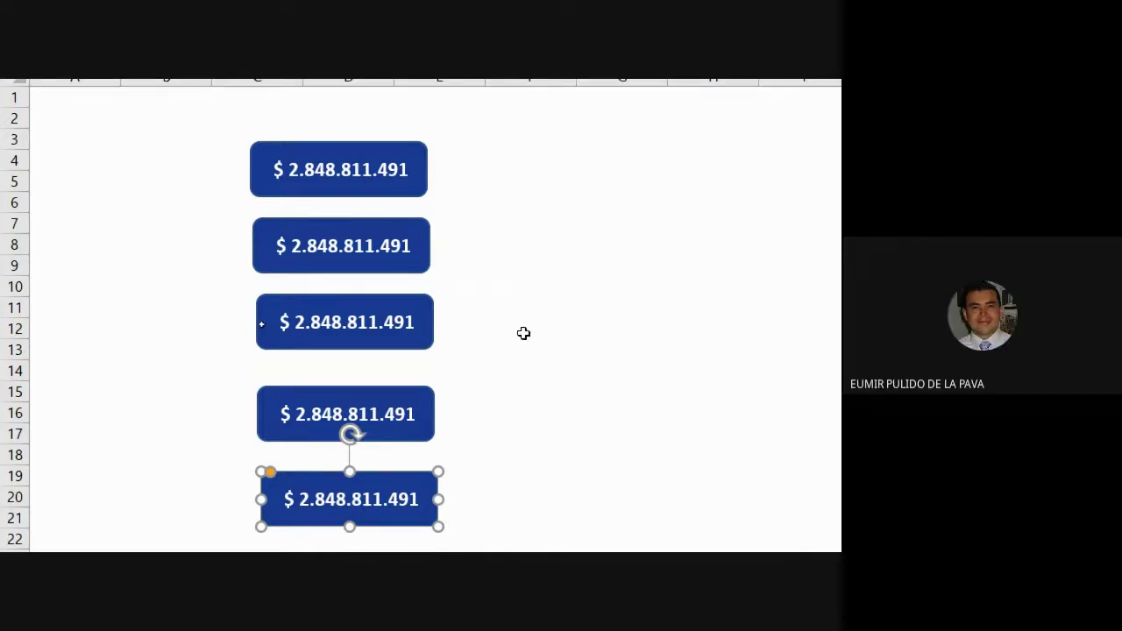
Step: Reposition the copied rectangles roughly in line beneath the original, leaving the fourth one slightly offset to the right
{"action": "mouse_move", "coordinate": [318, 313]}
{"action": "left_mouse_down"}
{"action": "mouse_move", "coordinate": [309, 301]}
{"action": "mouse_move", "coordinate": [320, 333]}
{"action": "left_mouse_up"}
{"action": "left_click_drag", "start_coordinate": [323, 430], "coordinate": [317, 394]}
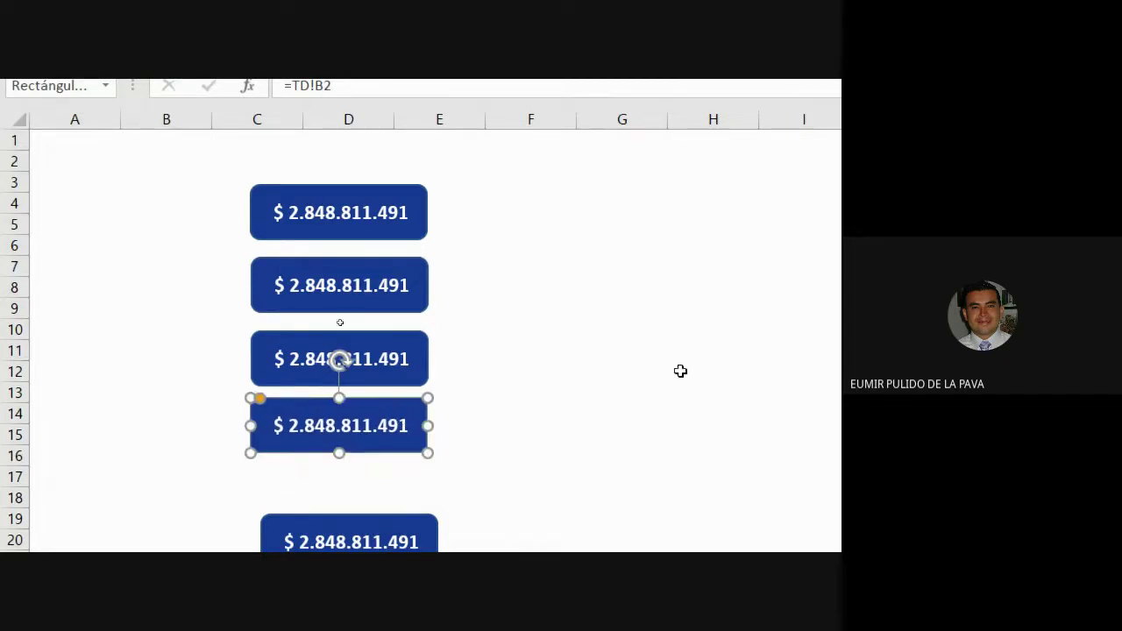
{"action": "left_click_drag", "start_coordinate": [363, 509], "coordinate": [356, 463]}
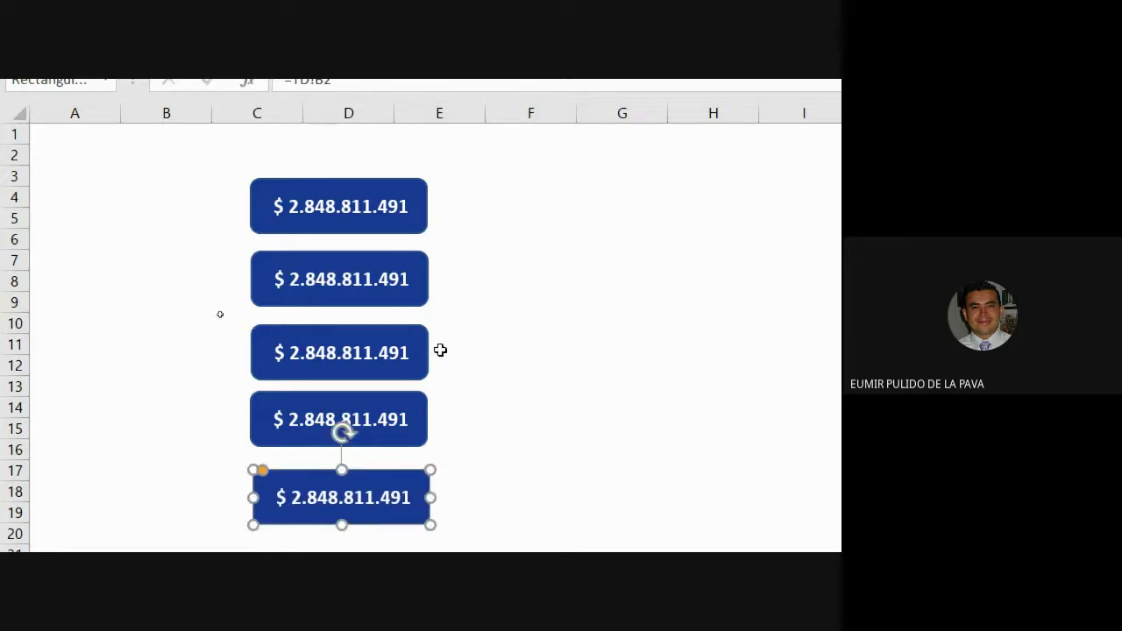
{"action": "left_click", "coordinate": [478, 321]}
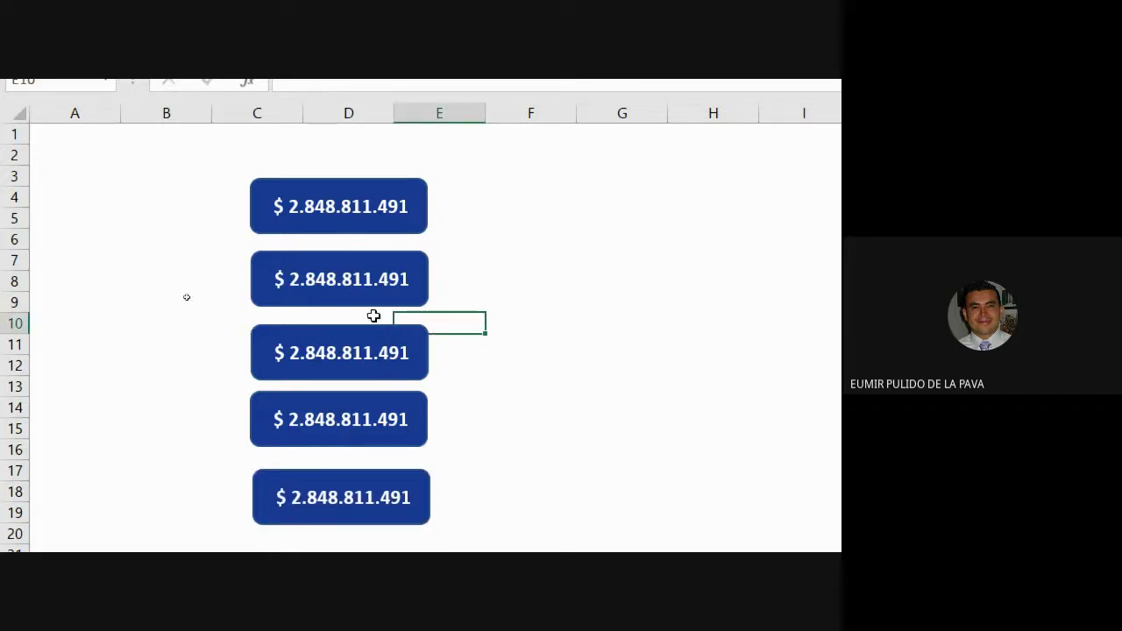
{"action": "left_click_drag", "start_coordinate": [375, 393], "coordinate": [378, 388]}
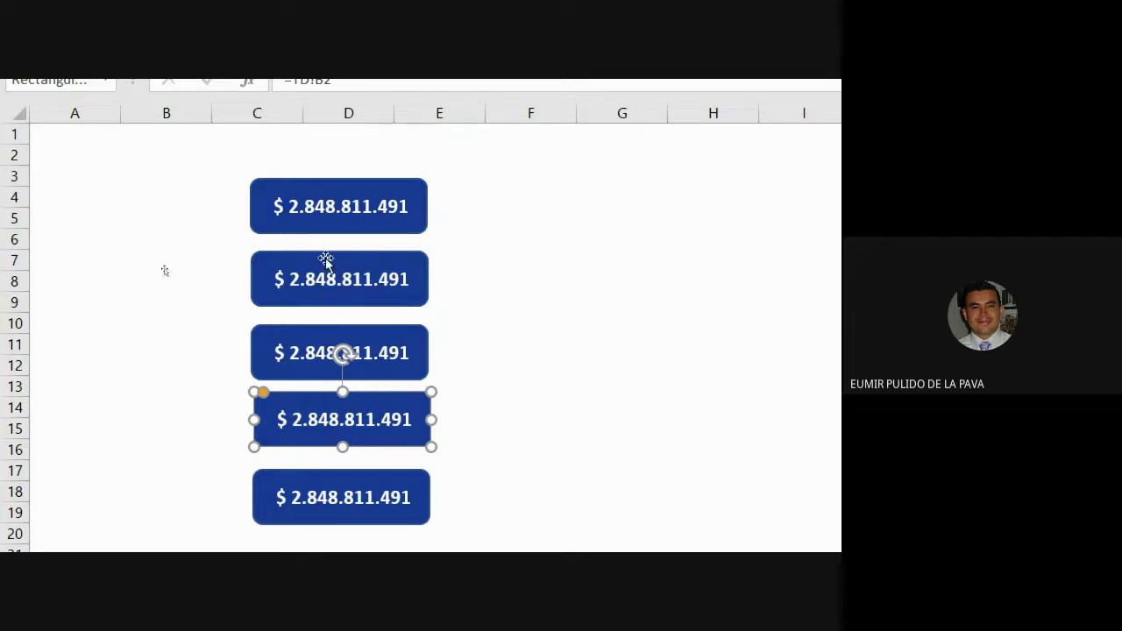
Step: Select all five rectangles and review the alignment and distribution options available for them
{"action": "left_click", "coordinate": [408, 229]}
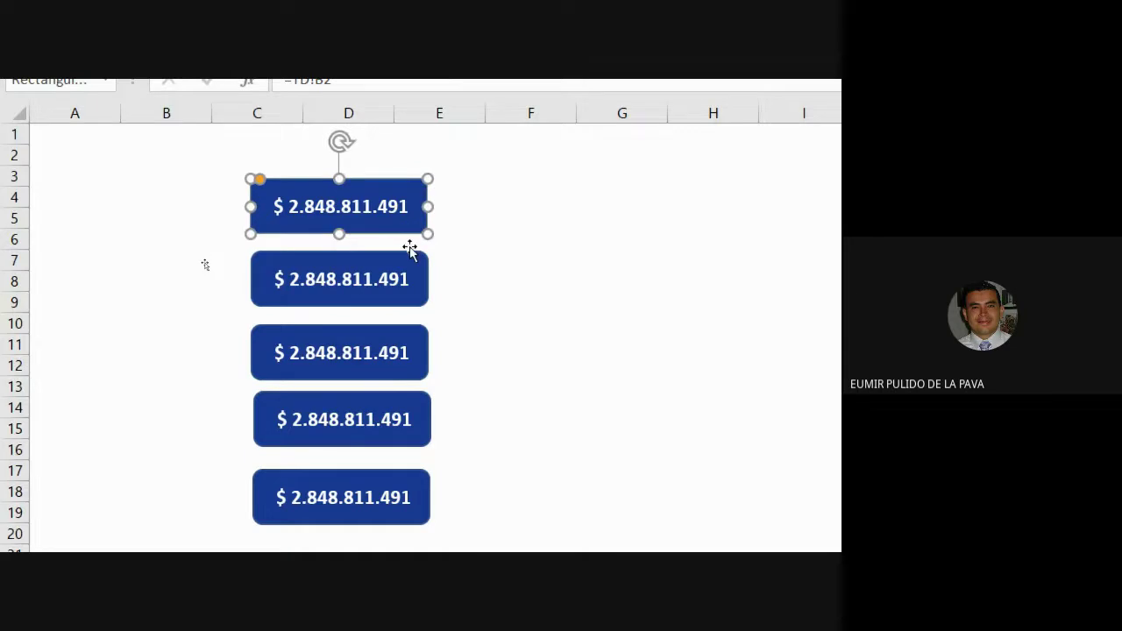
{"action": "left_click", "coordinate": [408, 302], "text": "ctrl"}
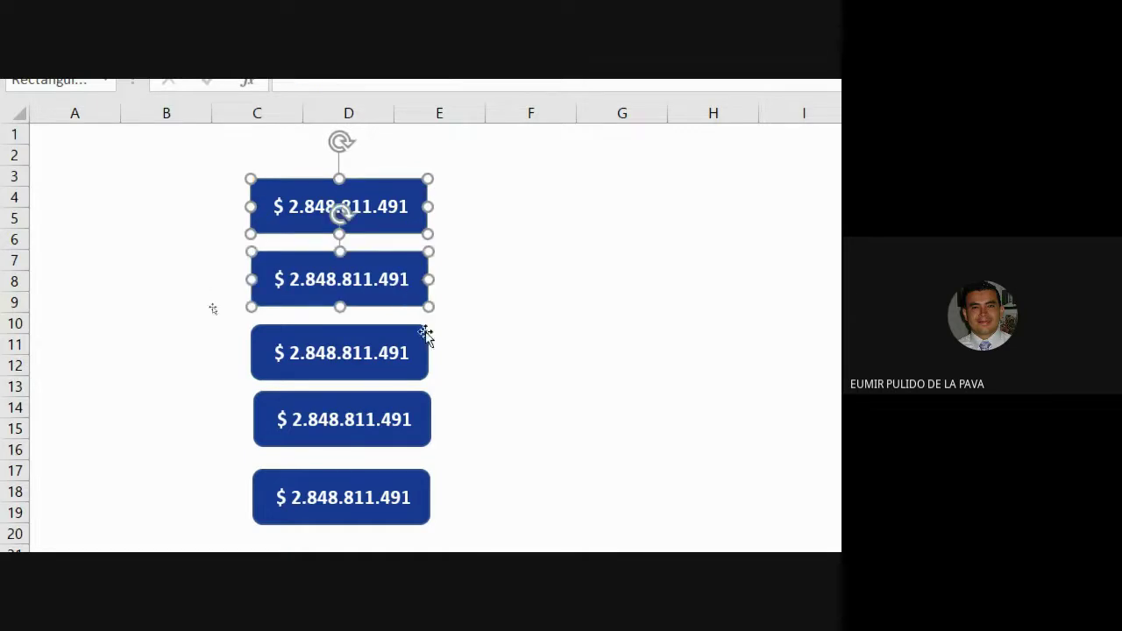
{"action": "left_click", "coordinate": [414, 379], "text": "ctrl"}
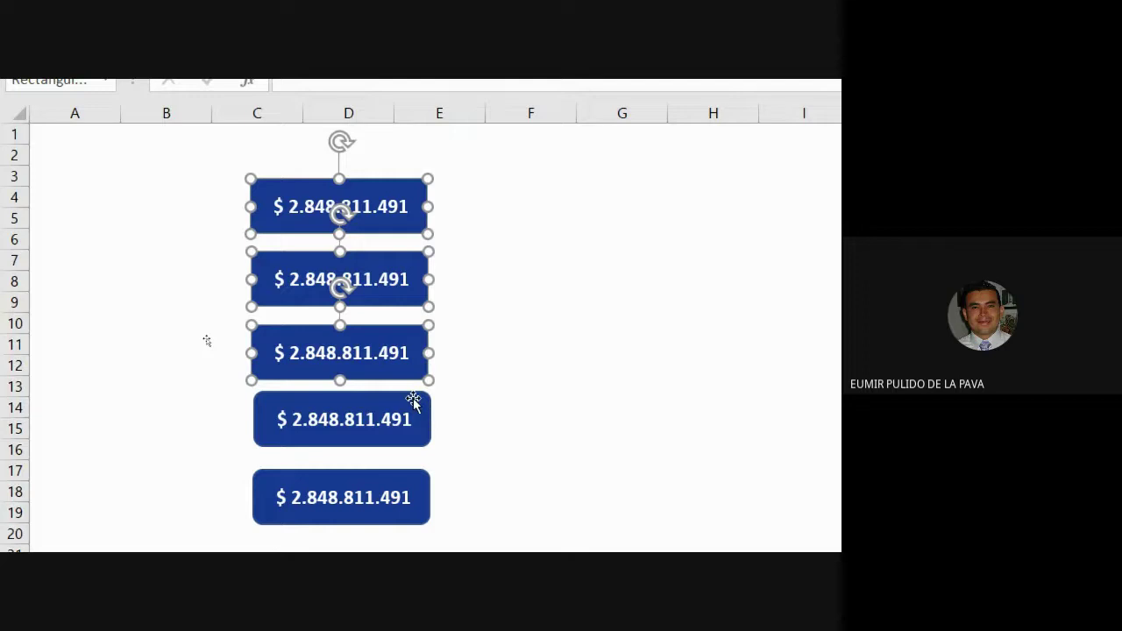
{"action": "left_click", "coordinate": [414, 405], "text": "ctrl"}
{"action": "left_click", "coordinate": [407, 481], "text": "ctrl"}
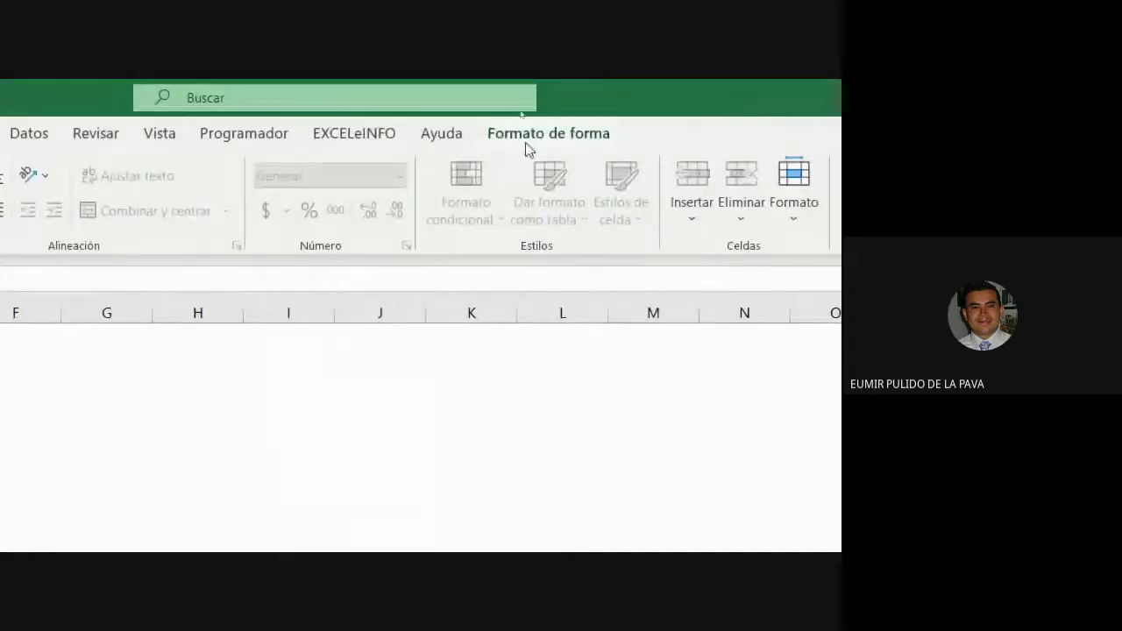
{"action": "left_click", "coordinate": [526, 140]}
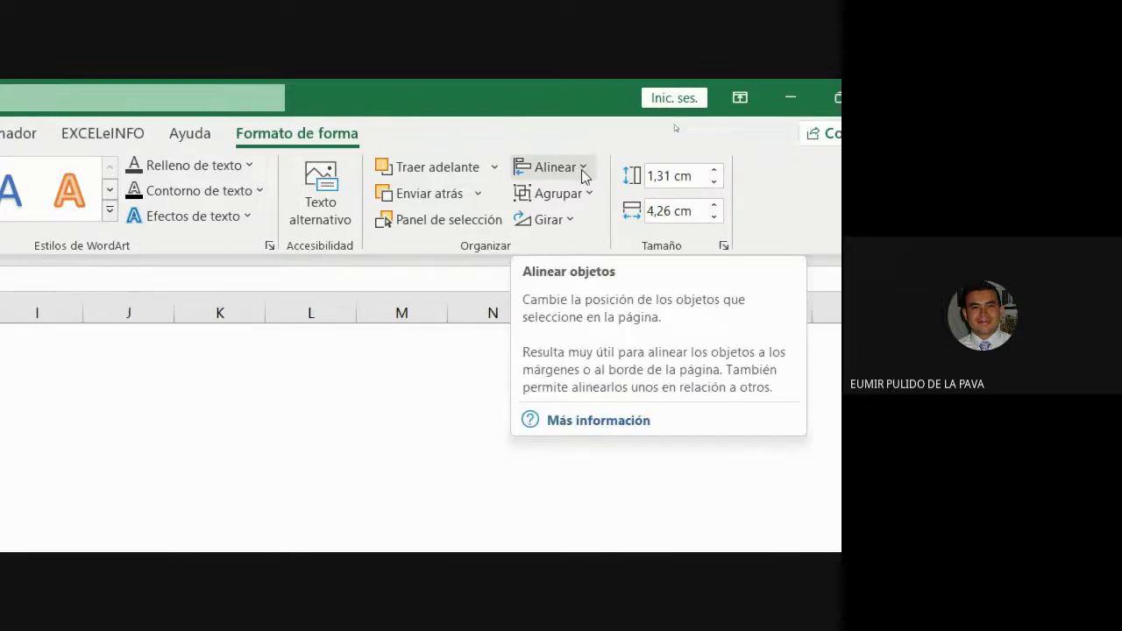
{"action": "left_click", "coordinate": [581, 170]}
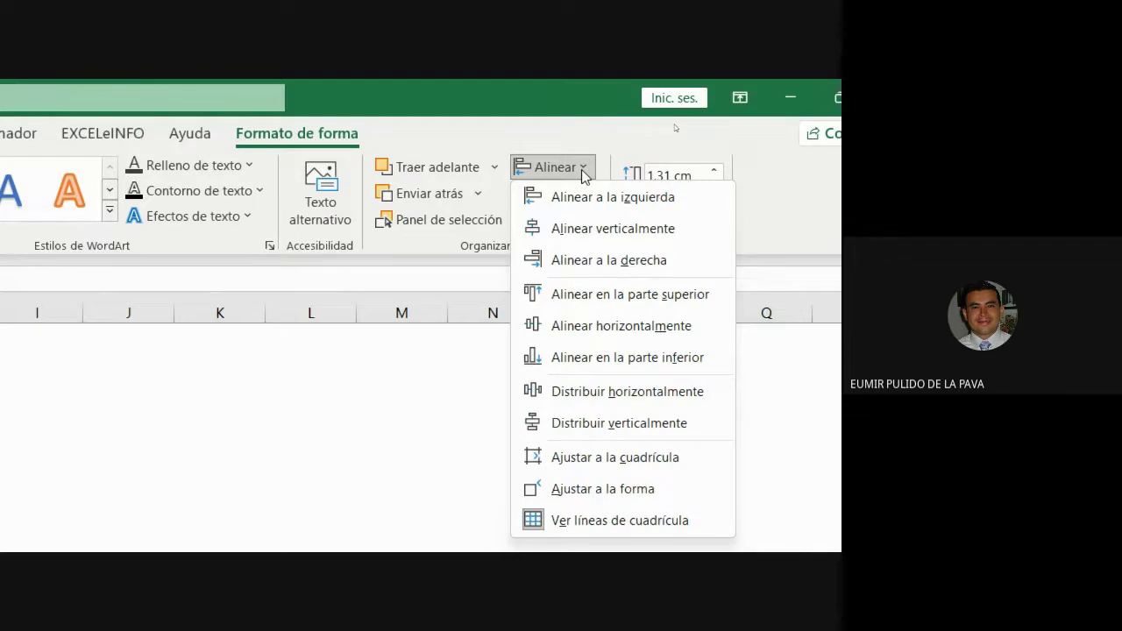
{"action": "left_click", "coordinate": [491, 131]}
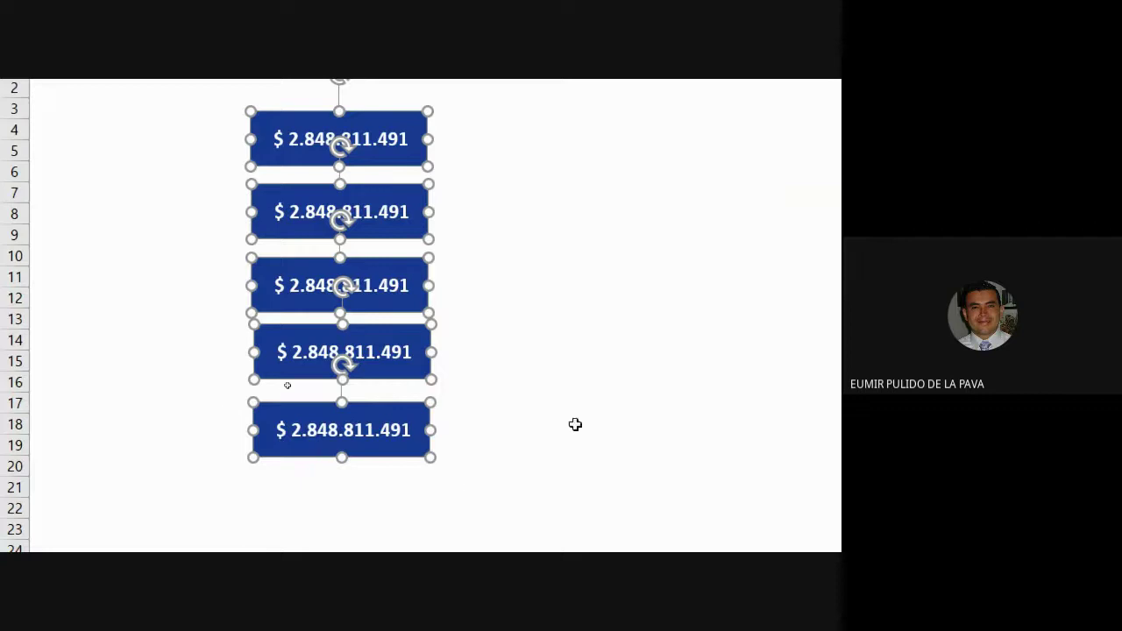
Step: Move the lowest rectangle slightly to the right of the other four and leave no shape selected
{"action": "left_click", "coordinate": [505, 383]}
{"action": "left_click_drag", "start_coordinate": [403, 404], "coordinate": [415, 405]}
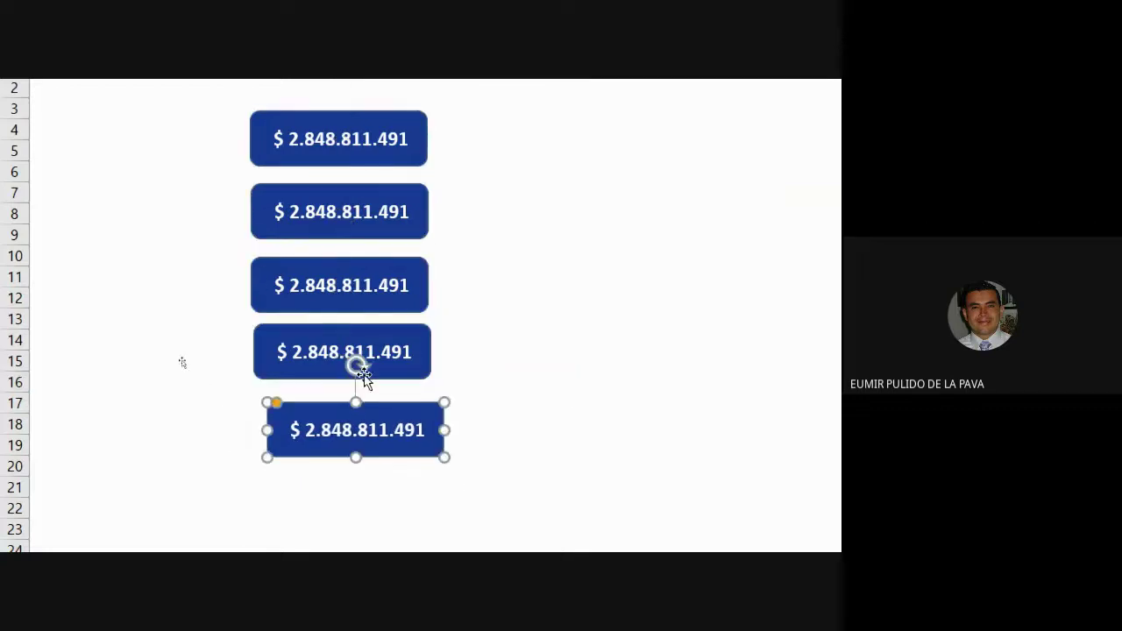
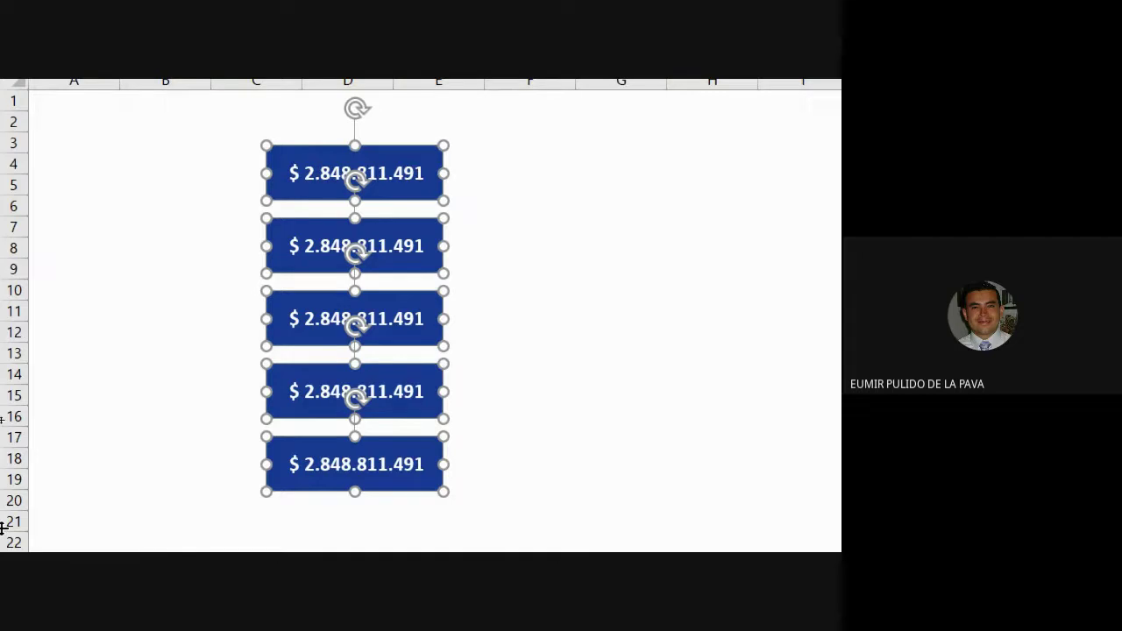
{"action": "left_click", "coordinate": [496, 398]}
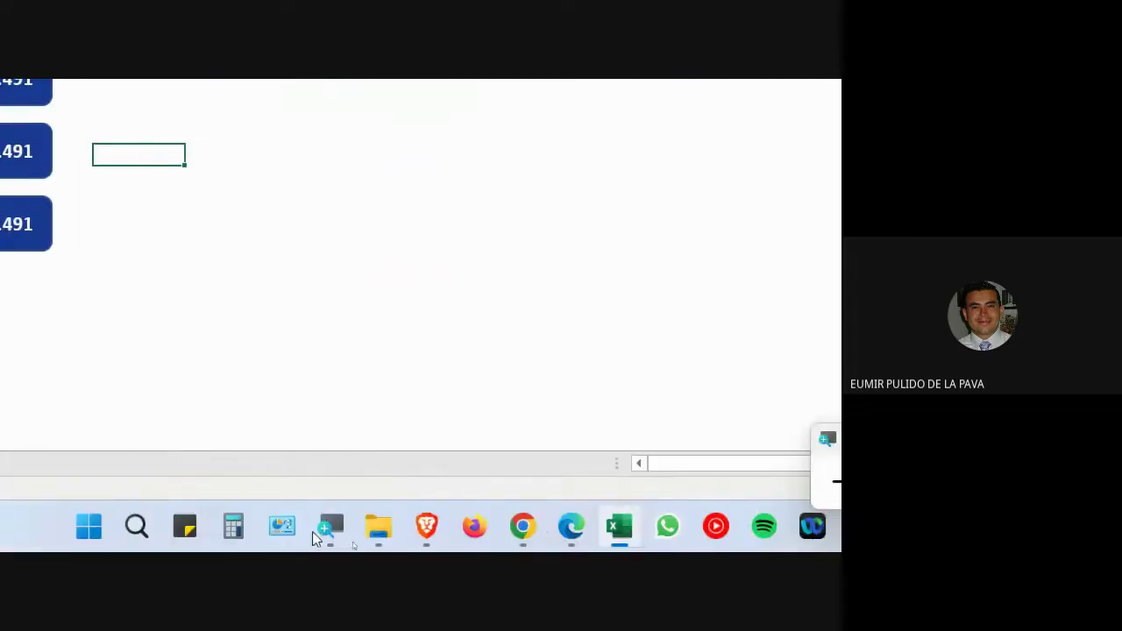
Step: Reset the screen magnifier to 100% and switch to the Google Meet call in Chrome to check its messages
{"action": "left_click", "coordinate": [729, 481]}
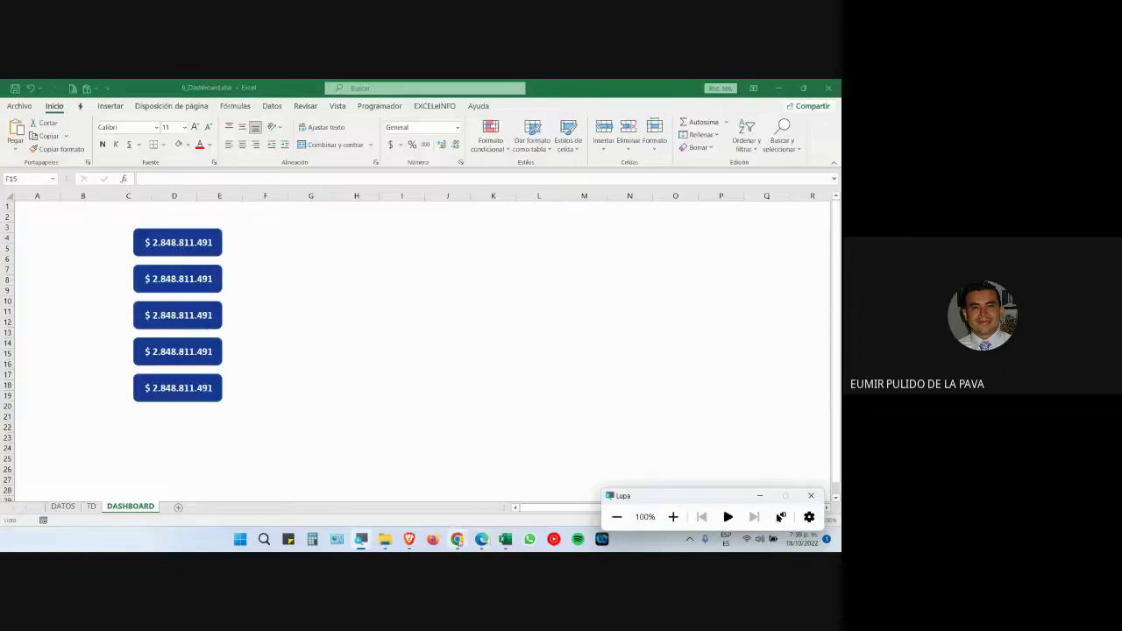
{"action": "mouse_move", "coordinate": [457, 538]}
{"action": "left_click", "coordinate": [427, 491]}
{"action": "left_click", "coordinate": [131, 88]}
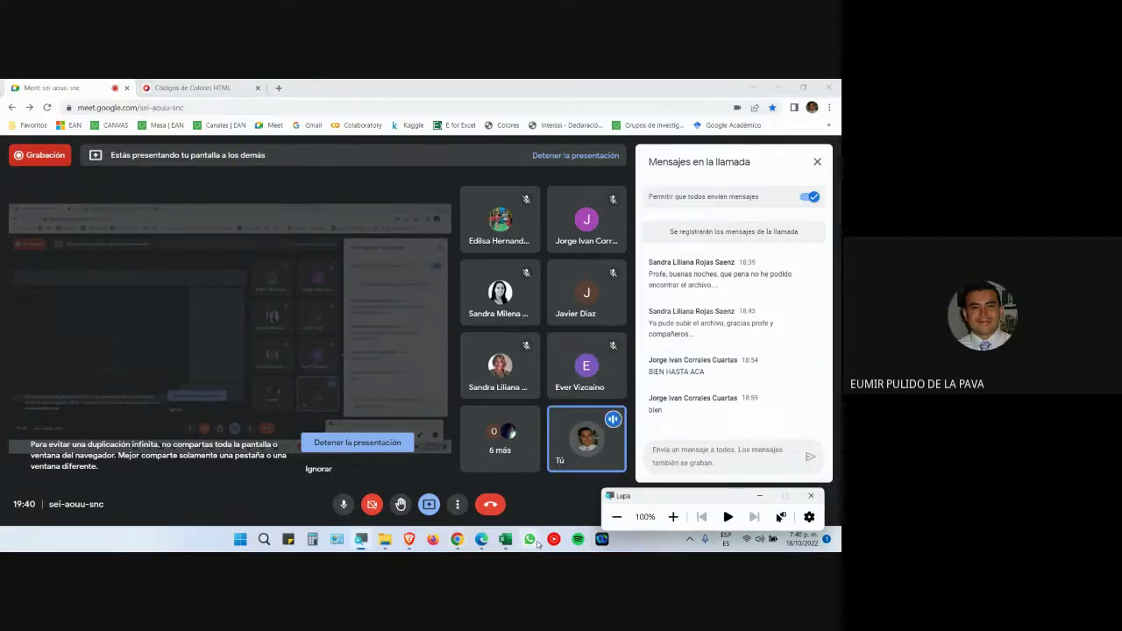
Step: Switch back to Excel, select all five rectangles together and clear the selection
{"action": "left_click", "coordinate": [505, 539]}
{"action": "left_click", "coordinate": [211, 252]}
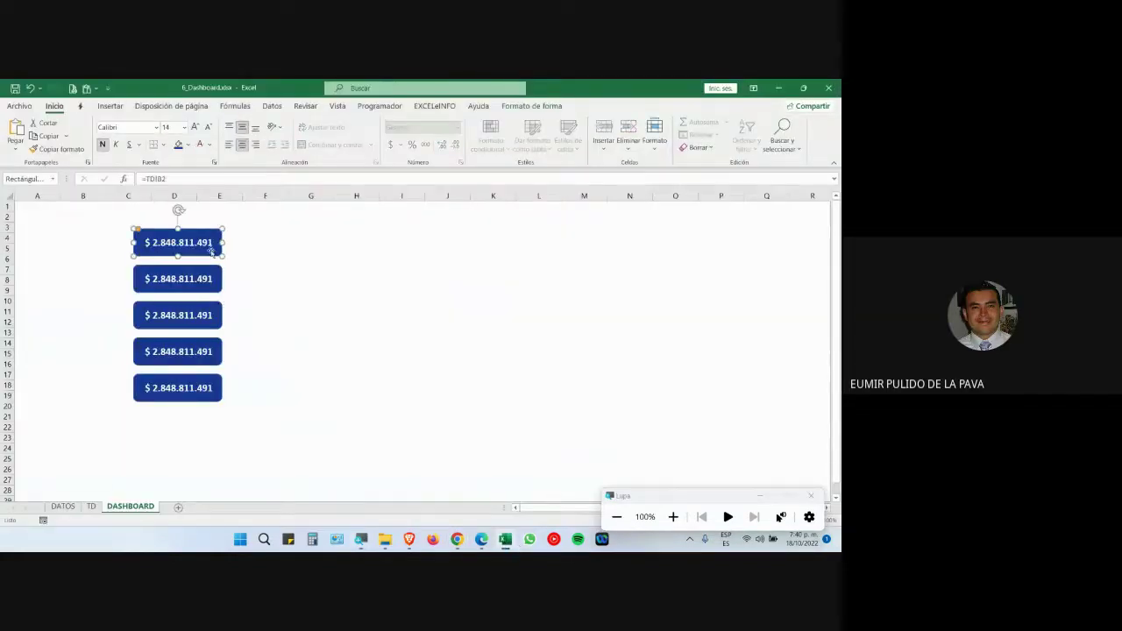
{"action": "left_click", "coordinate": [217, 293], "text": "ctrl"}
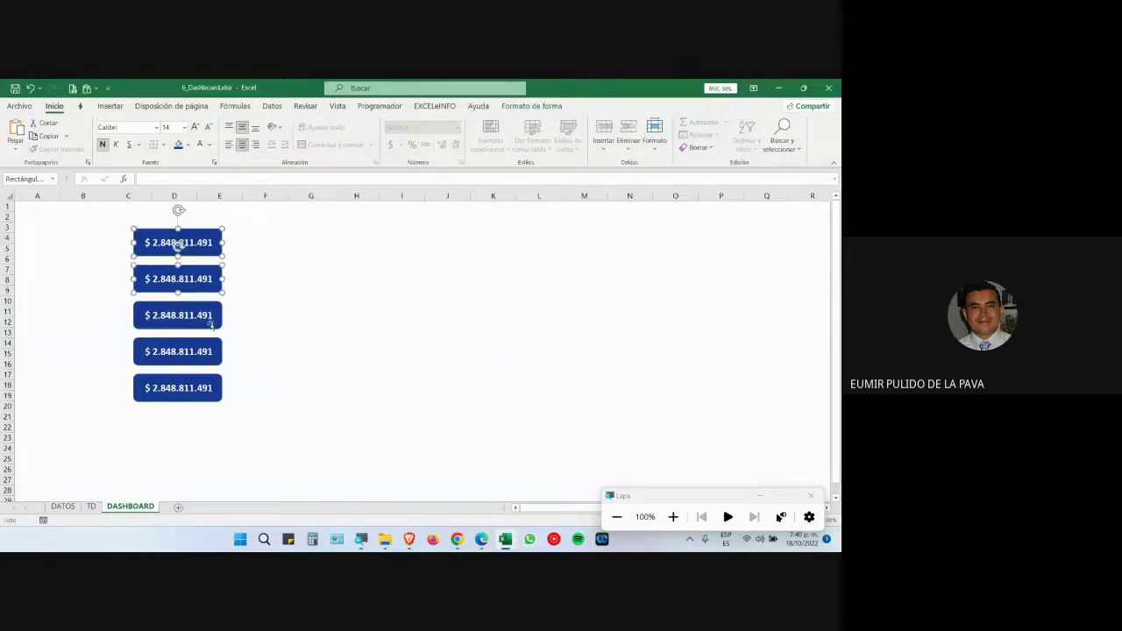
{"action": "left_click", "coordinate": [211, 326], "text": "ctrl"}
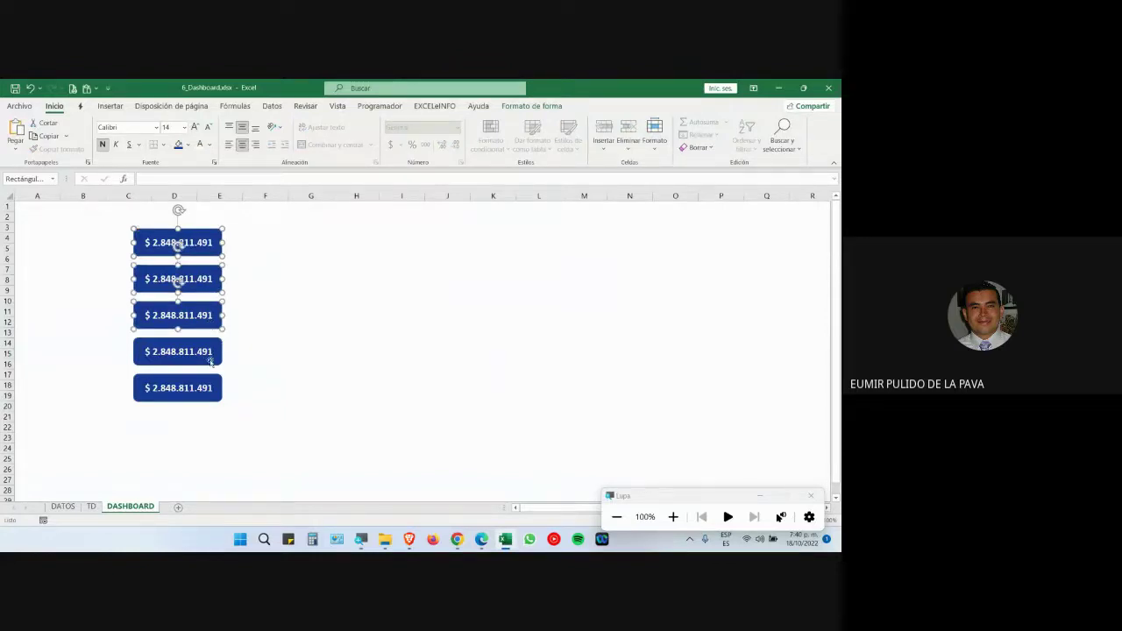
{"action": "left_click", "coordinate": [211, 362], "text": "ctrl"}
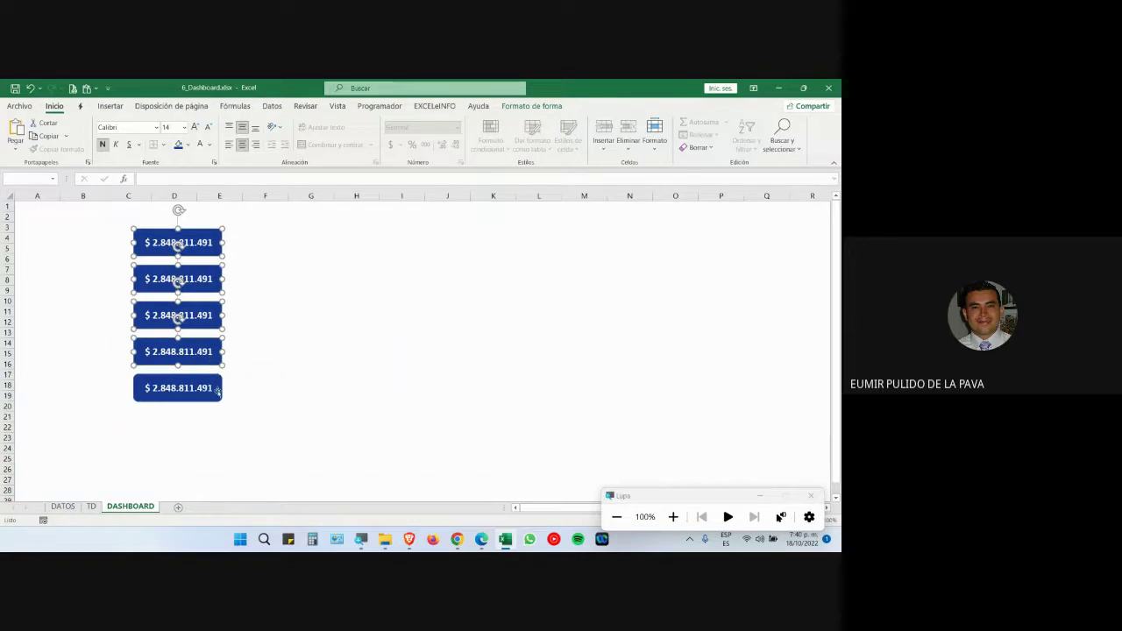
{"action": "left_click", "coordinate": [218, 399], "text": "ctrl"}
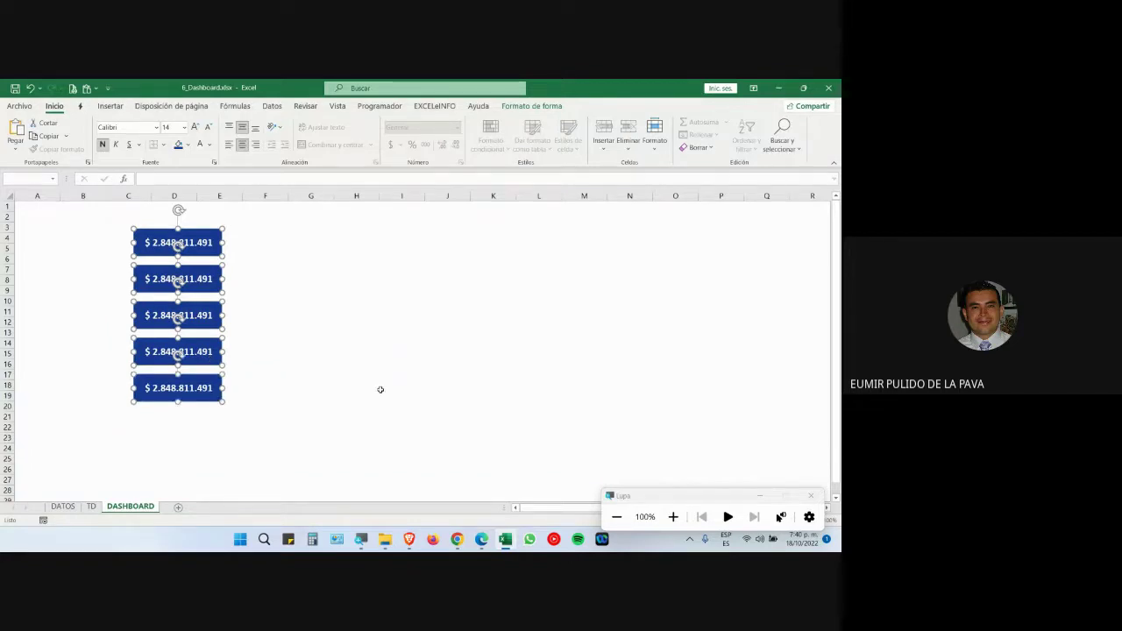
{"action": "left_click", "coordinate": [378, 387]}
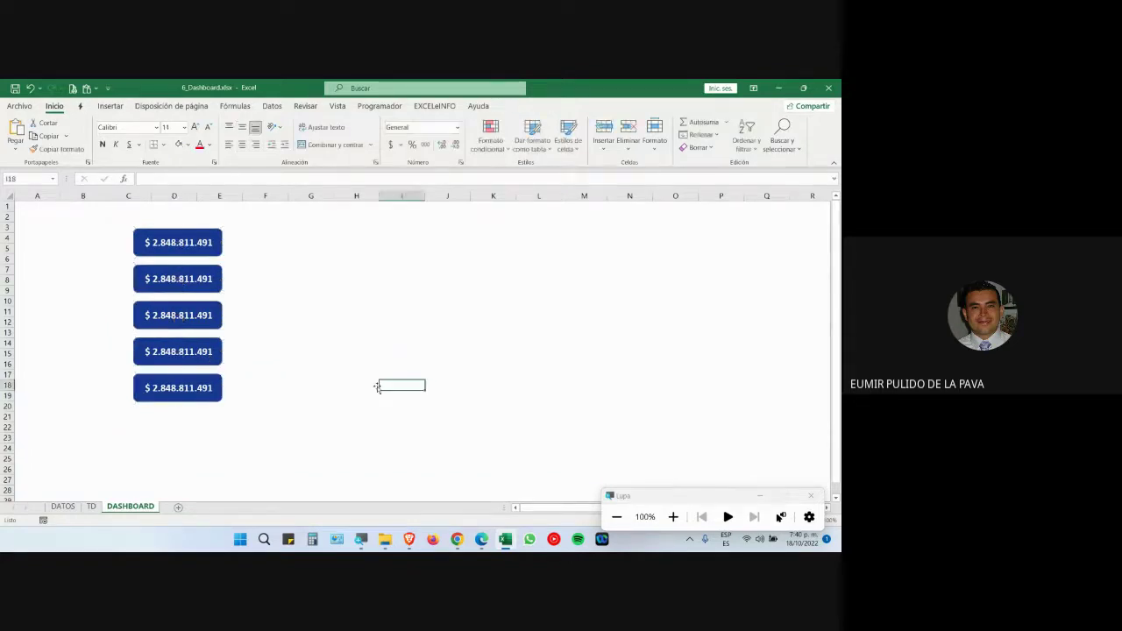
Step: Switch to the Google Meet call in Chrome to check its messages and return to the Excel dashboard
{"action": "left_click", "coordinate": [457, 538]}
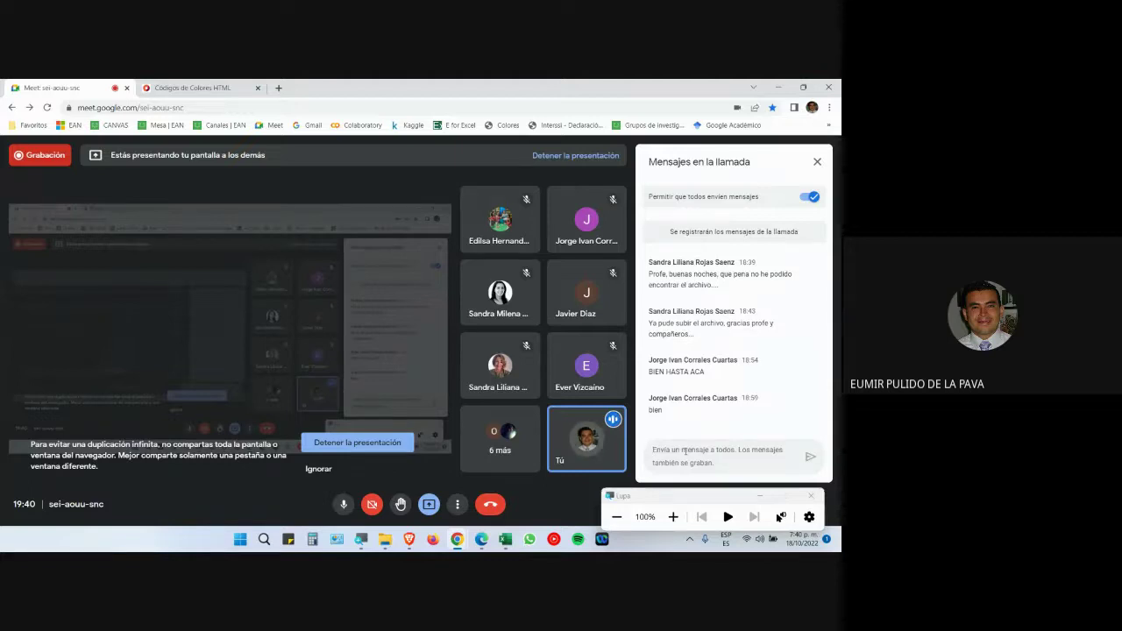
{"action": "left_click", "coordinate": [505, 538]}
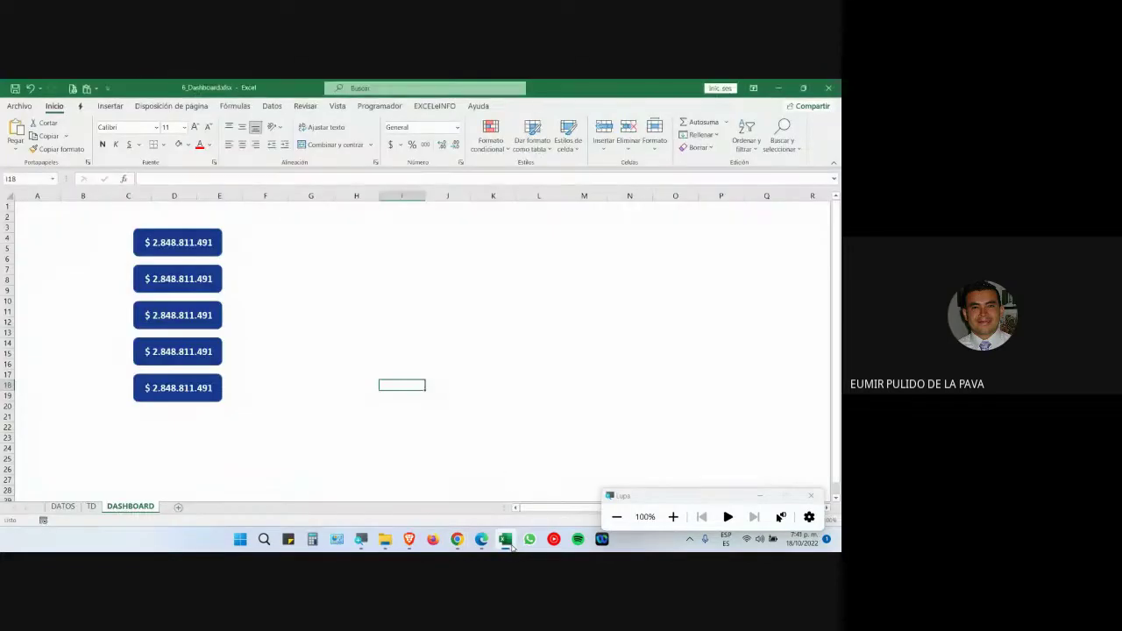
Step: Enlarge the view with the screen magnifier and link the second rectangle to the UTILIDAD total in TD!B7
{"action": "left_click", "coordinate": [199, 280]}
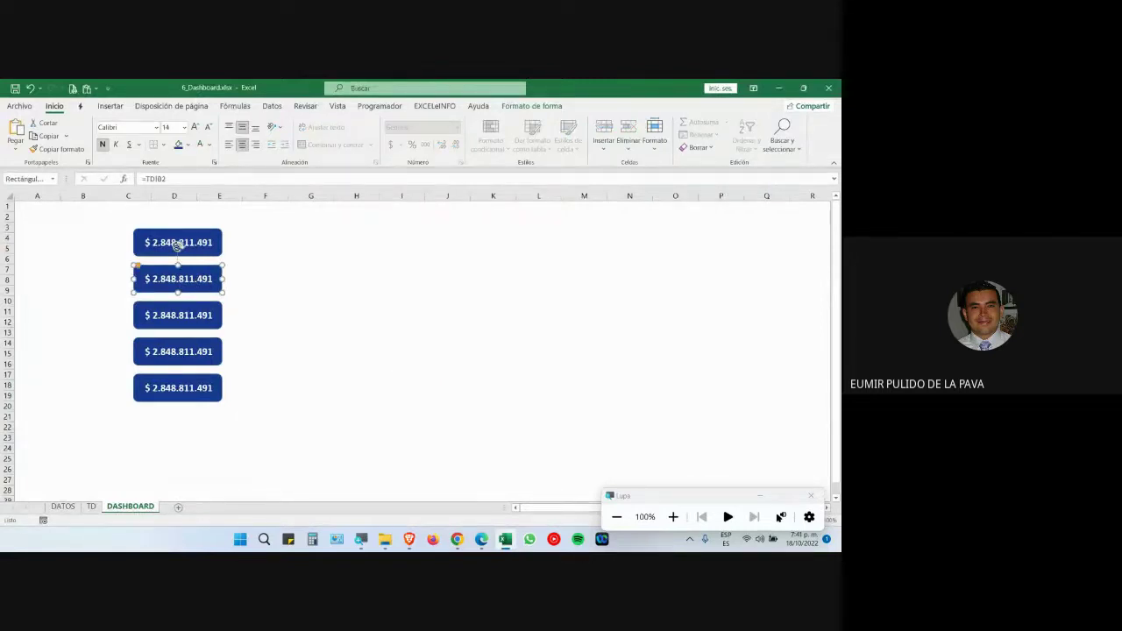
{"action": "left_click", "coordinate": [199, 242]}
{"action": "left_click", "coordinate": [203, 282]}
{"action": "left_click", "coordinate": [673, 517]}
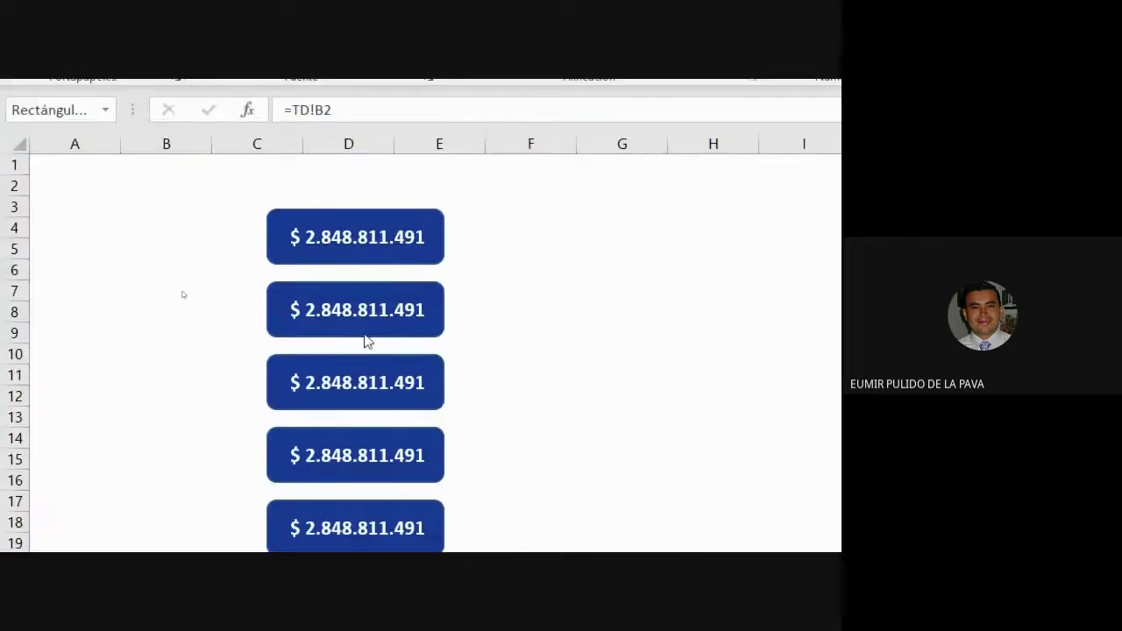
{"action": "left_click", "coordinate": [366, 338]}
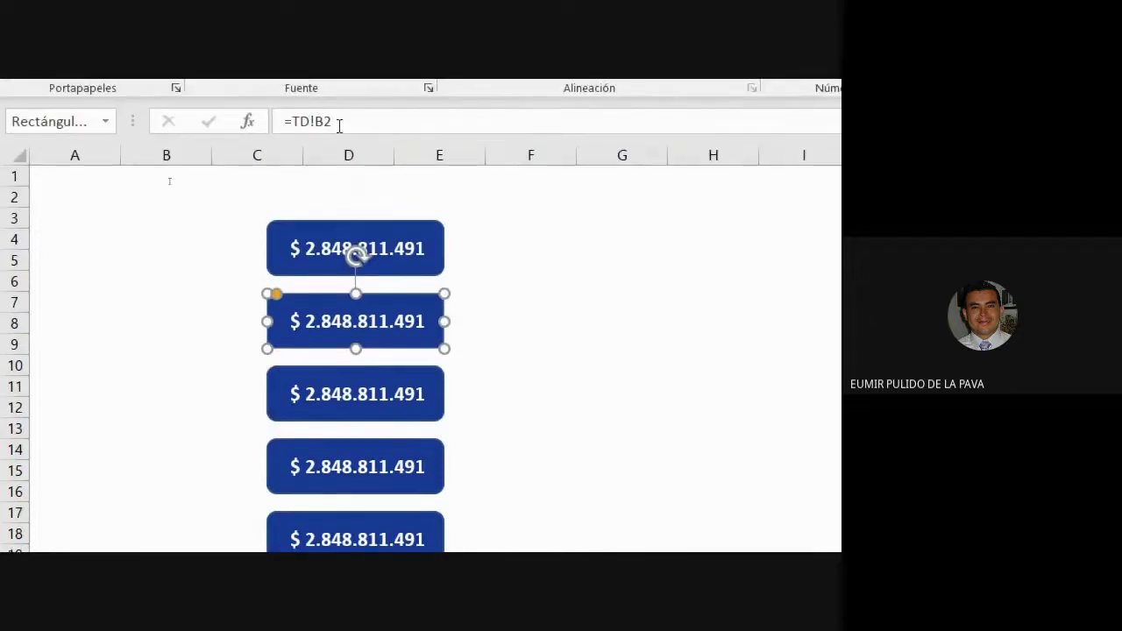
{"action": "left_click", "coordinate": [340, 126]}
{"action": "left_click_drag", "start_coordinate": [333, 120], "coordinate": [286, 121]}
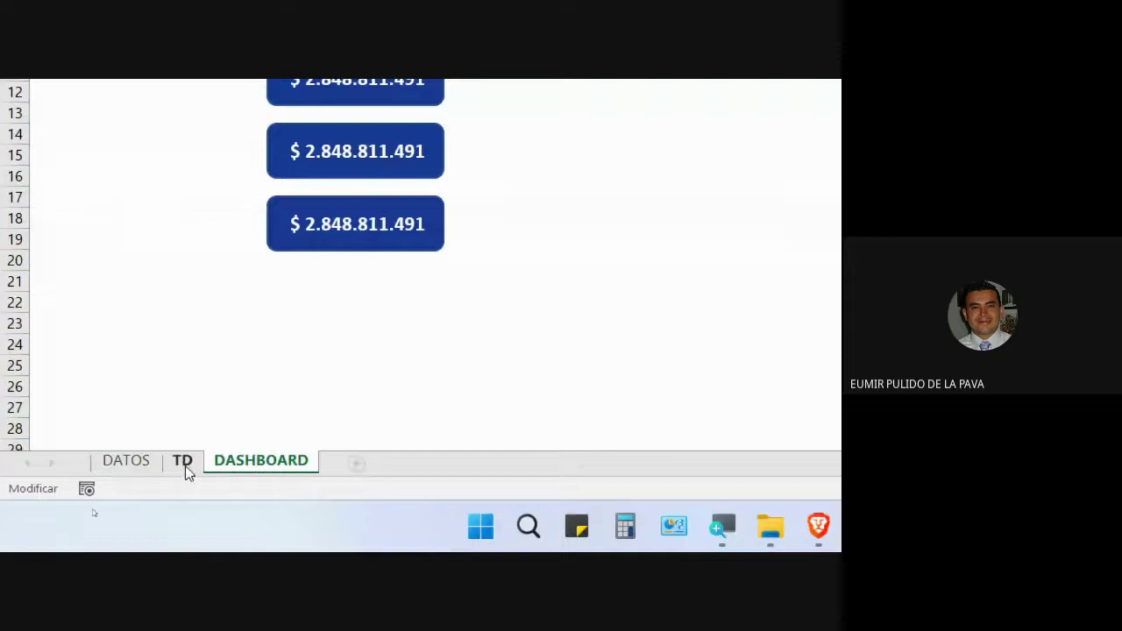
{"action": "left_click", "coordinate": [185, 465]}
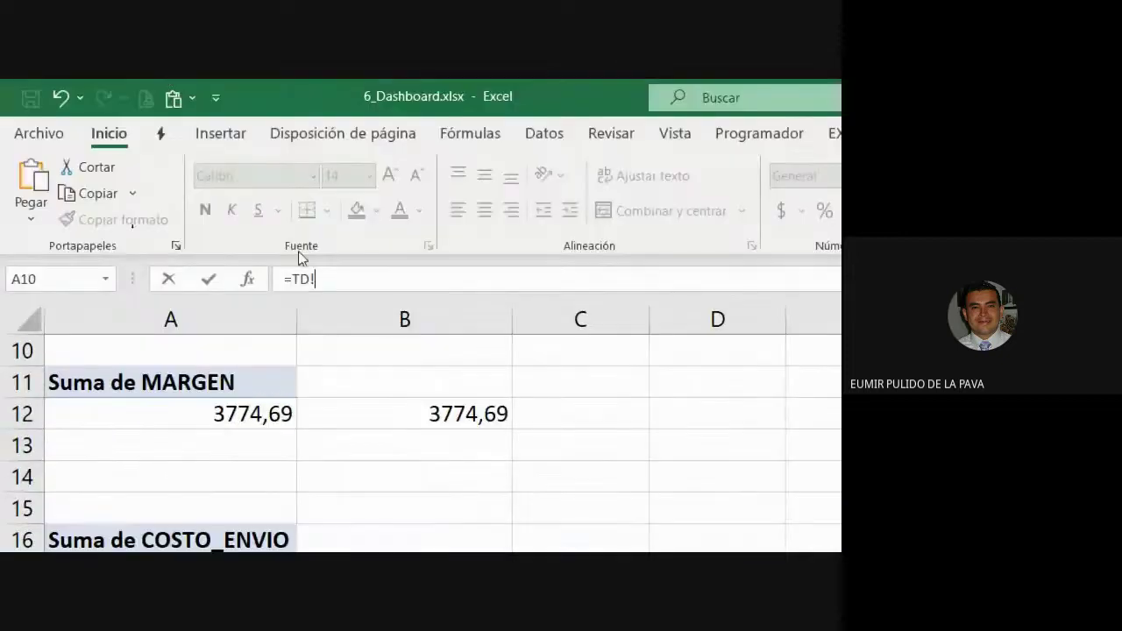
{"action": "scroll", "coordinate": [309, 236], "scroll_direction": "up", "scroll_amount": 3}
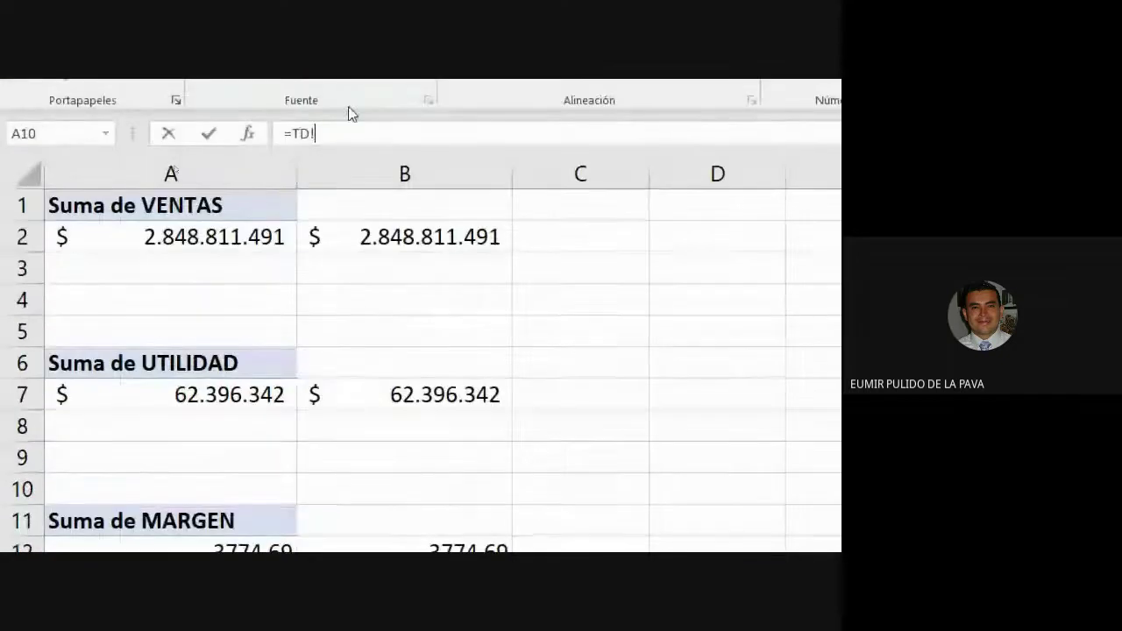
{"action": "left_click", "coordinate": [393, 396]}
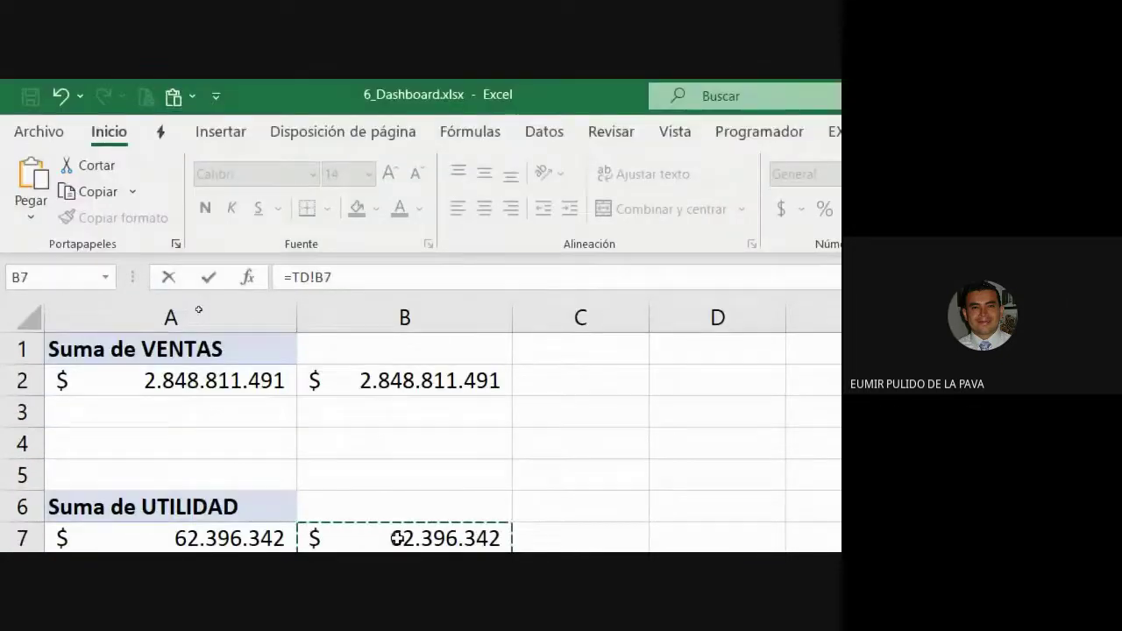
{"action": "key", "text": "Return"}
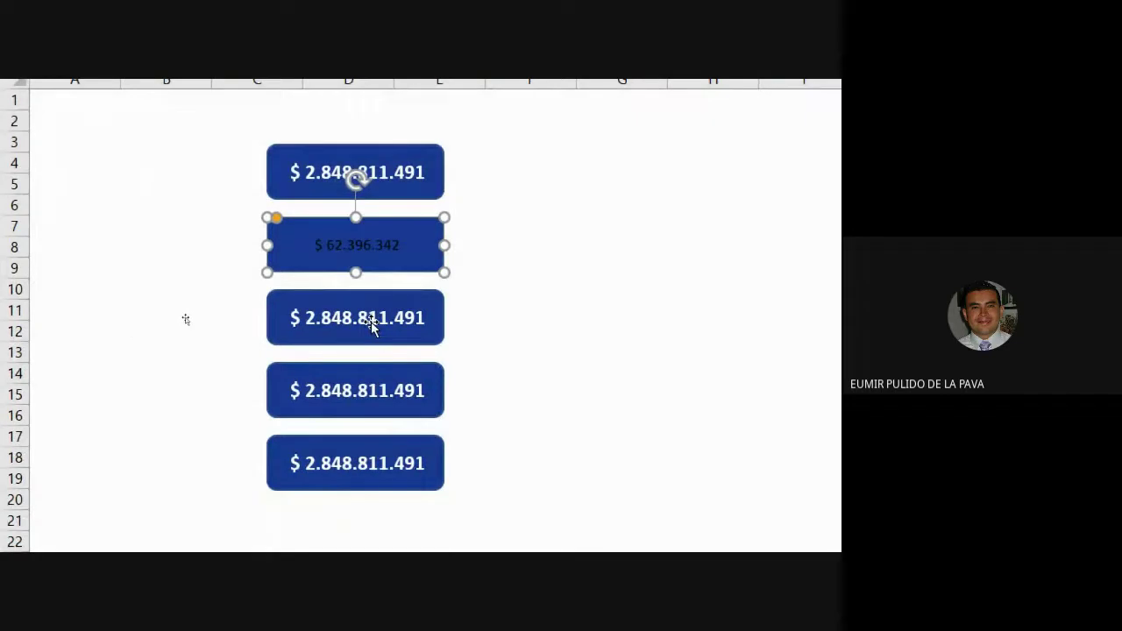
Step: Replace the third rectangle's cell reference with TD!B12 so it shows the MARGEN total
{"action": "left_click", "coordinate": [371, 321]}
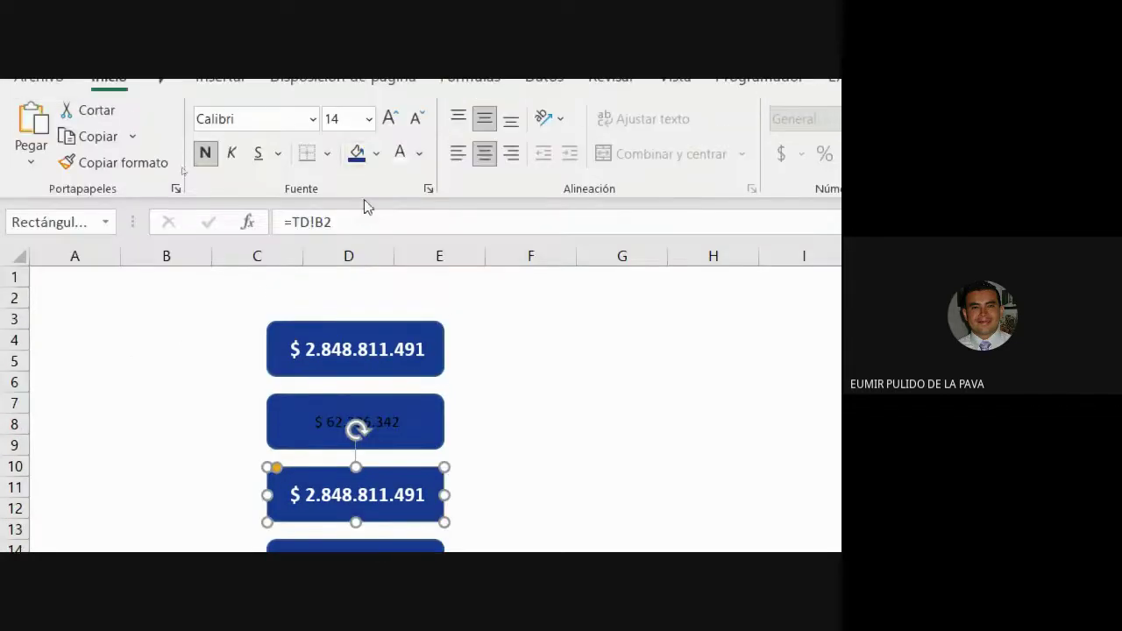
{"action": "left_click", "coordinate": [343, 223]}
{"action": "left_click_drag", "start_coordinate": [342, 223], "coordinate": [294, 222]}
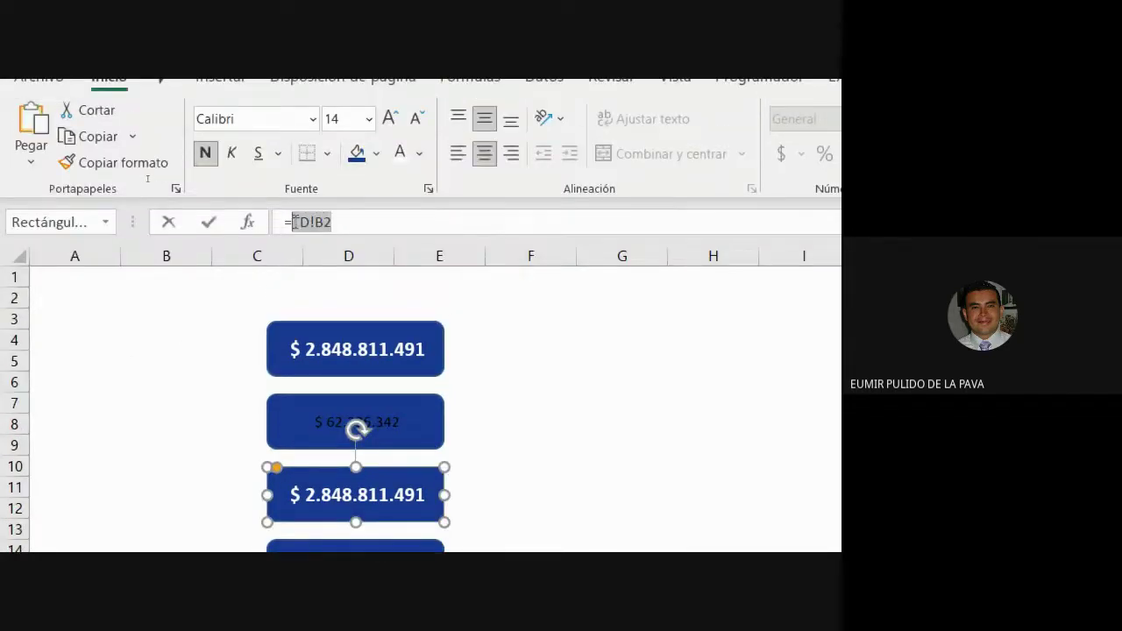
{"action": "key", "text": "BackSpace"}
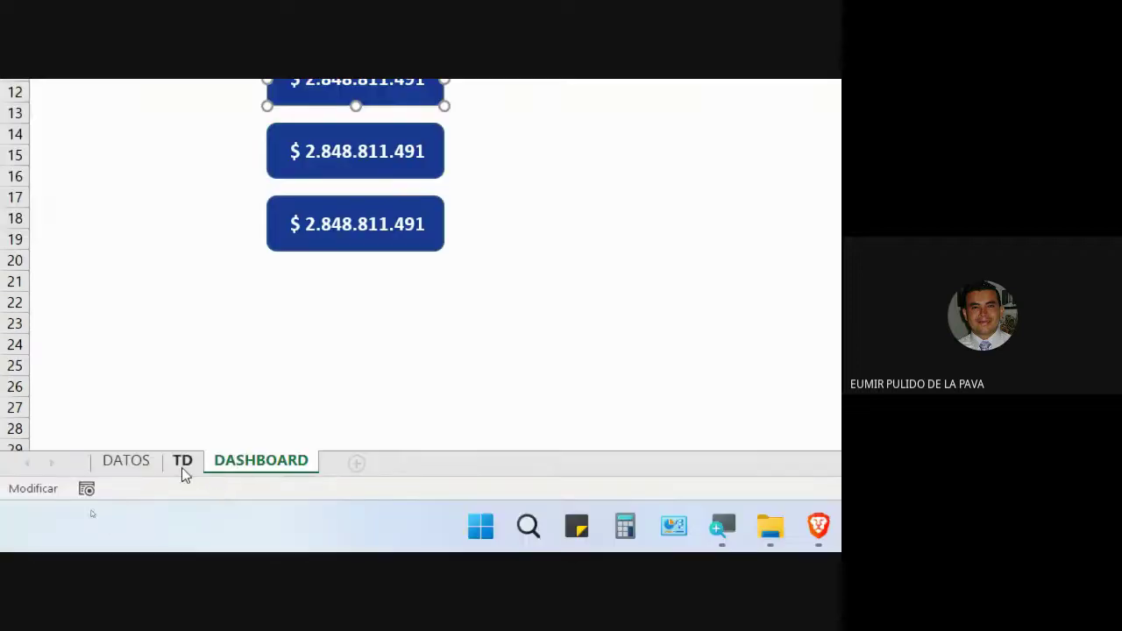
{"action": "left_click", "coordinate": [182, 462]}
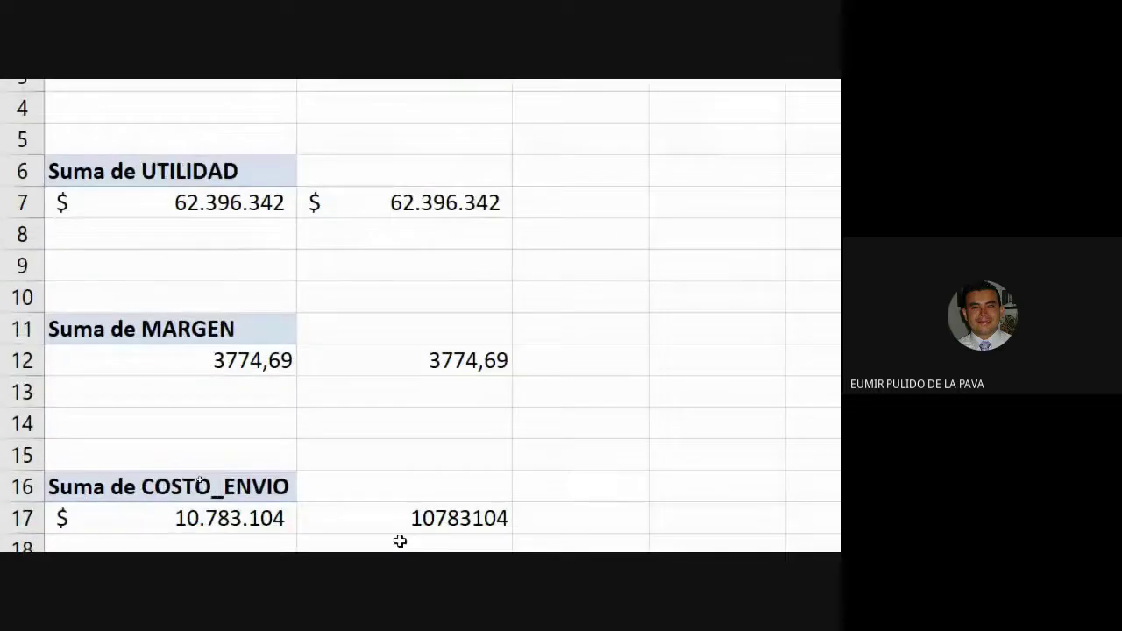
{"action": "left_click", "coordinate": [454, 360]}
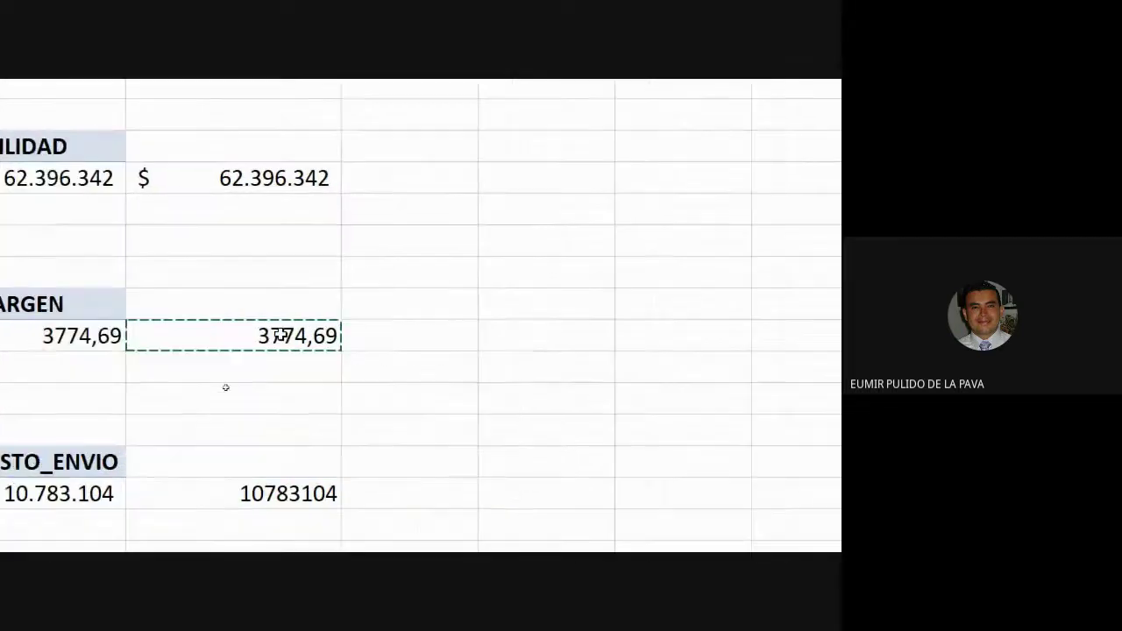
{"action": "key", "text": "Return"}
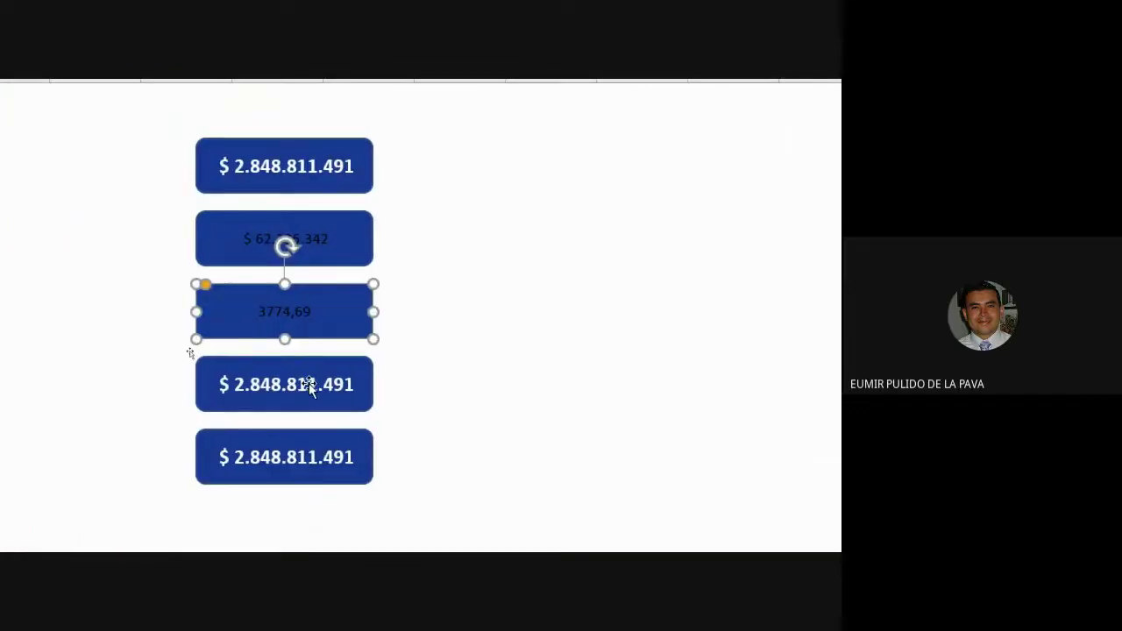
Step: Replace the fourth rectangle's cell reference with TD!B17 so it shows the COSTO_ENVIO total
{"action": "left_click", "coordinate": [309, 383]}
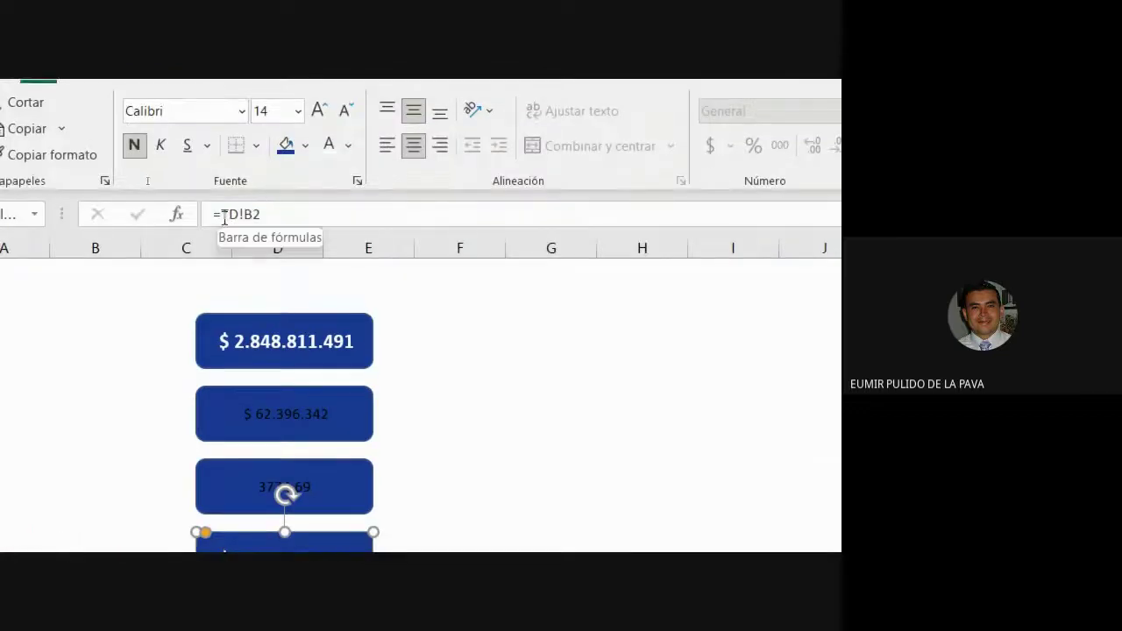
{"action": "left_click_drag", "start_coordinate": [225, 219], "coordinate": [318, 220]}
{"action": "key", "text": "BackSpace"}
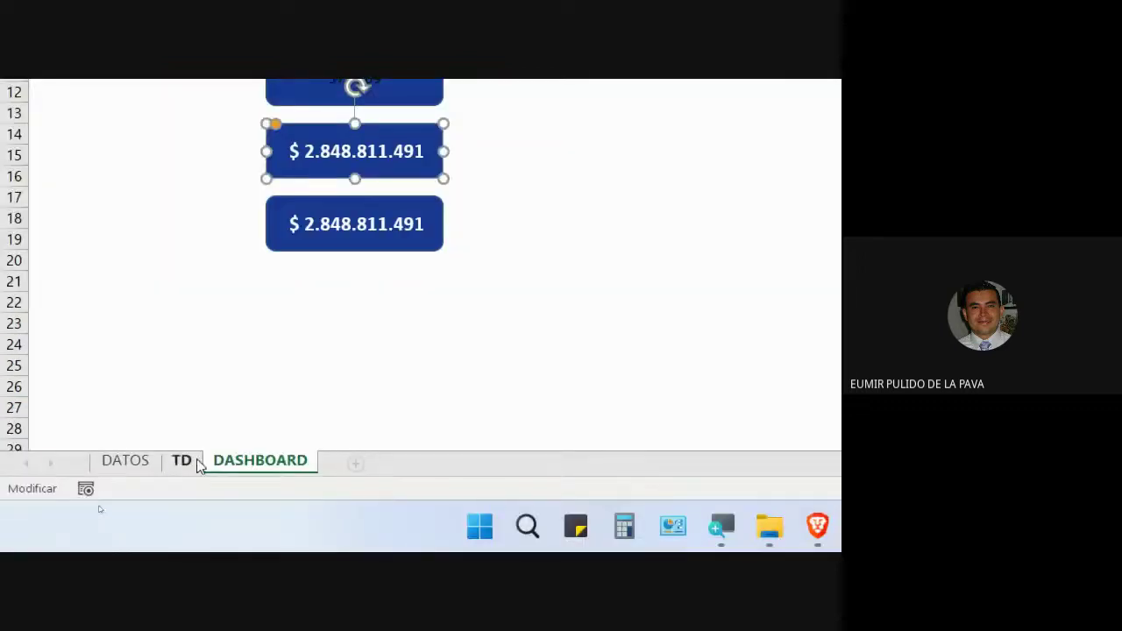
{"action": "left_click", "coordinate": [149, 462]}
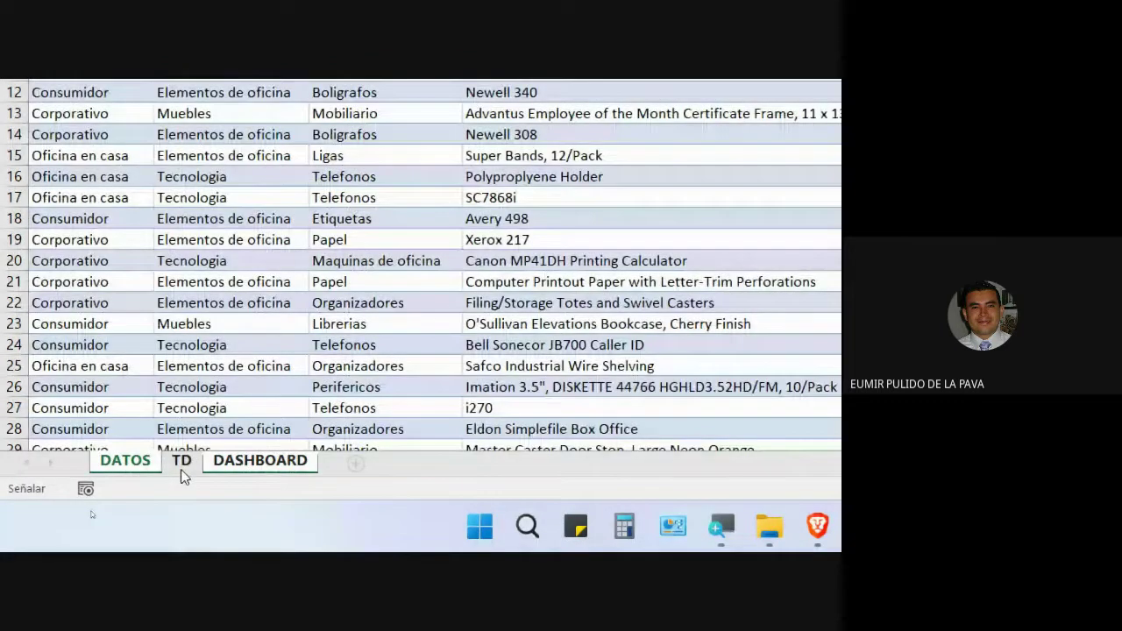
{"action": "left_click", "coordinate": [180, 469]}
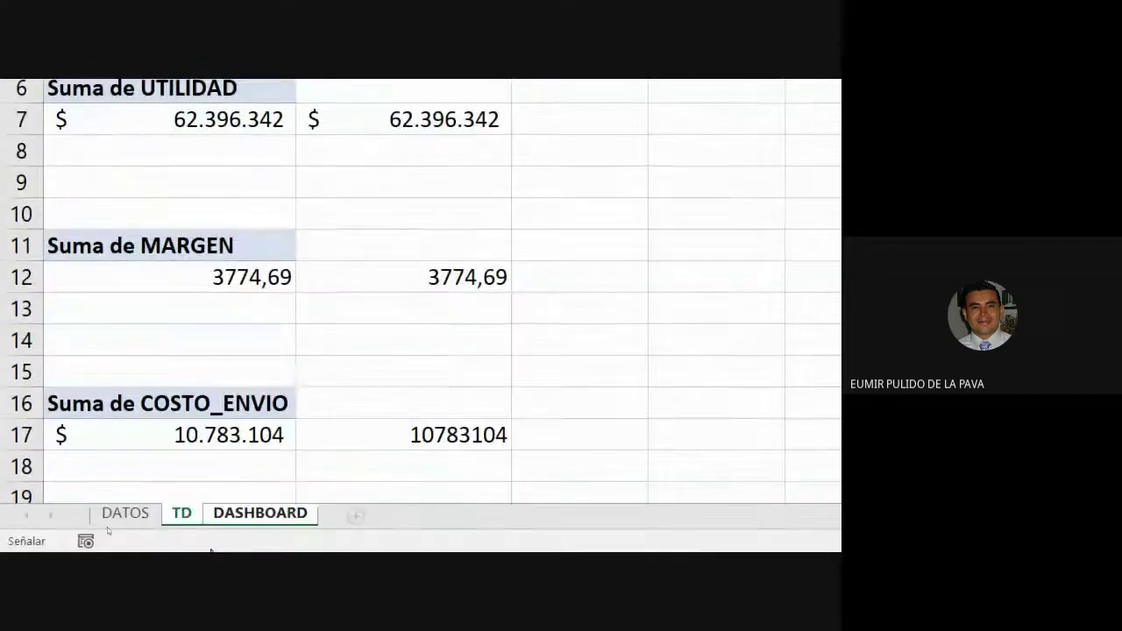
{"action": "left_click", "coordinate": [439, 435]}
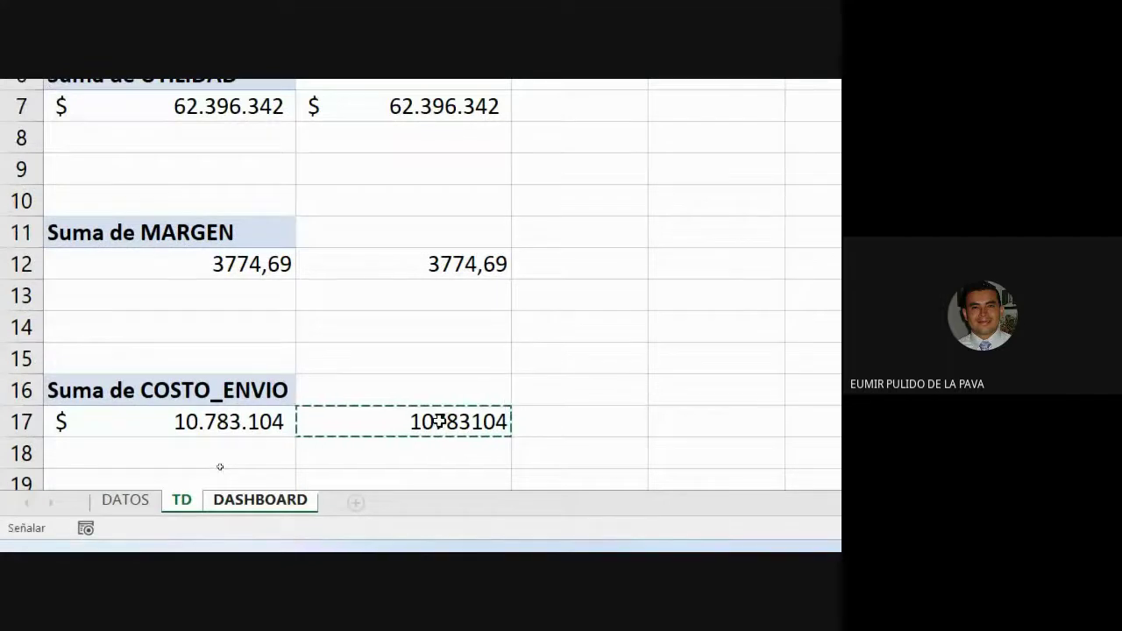
{"action": "key", "text": "Return"}
{"action": "scroll", "coordinate": [438, 418], "scroll_direction": "up", "scroll_amount": 2}
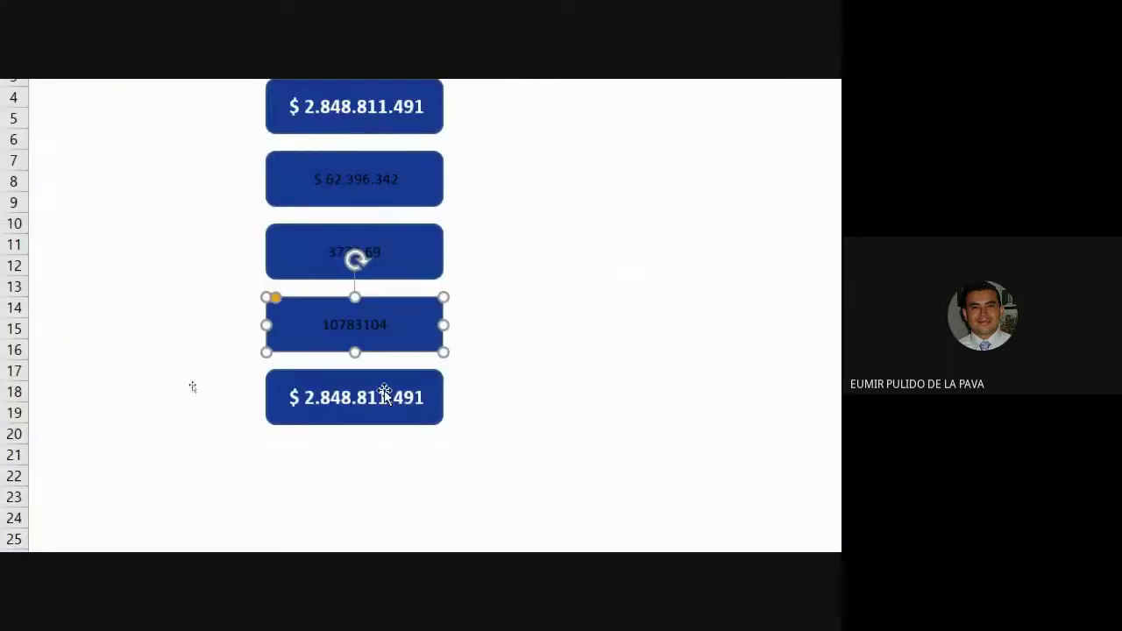
Step: Replace the fifth rectangle's cell reference with TD!B22 so it shows the % DESCUENTO total
{"action": "left_click", "coordinate": [383, 392]}
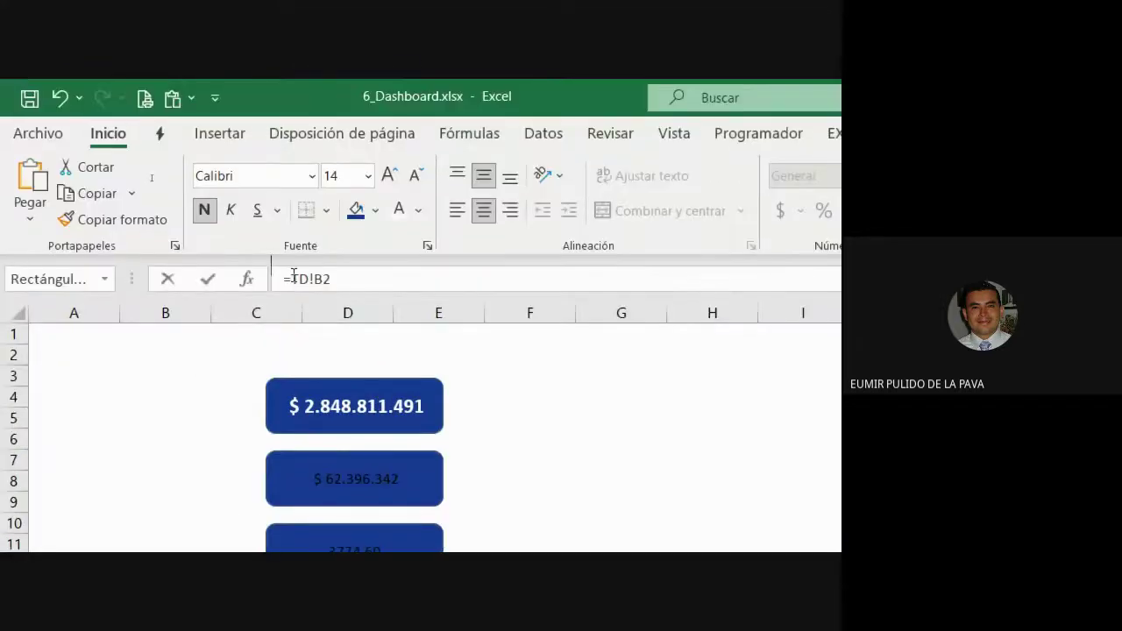
{"action": "left_click_drag", "start_coordinate": [293, 277], "coordinate": [458, 290]}
{"action": "key", "text": "BackSpace"}
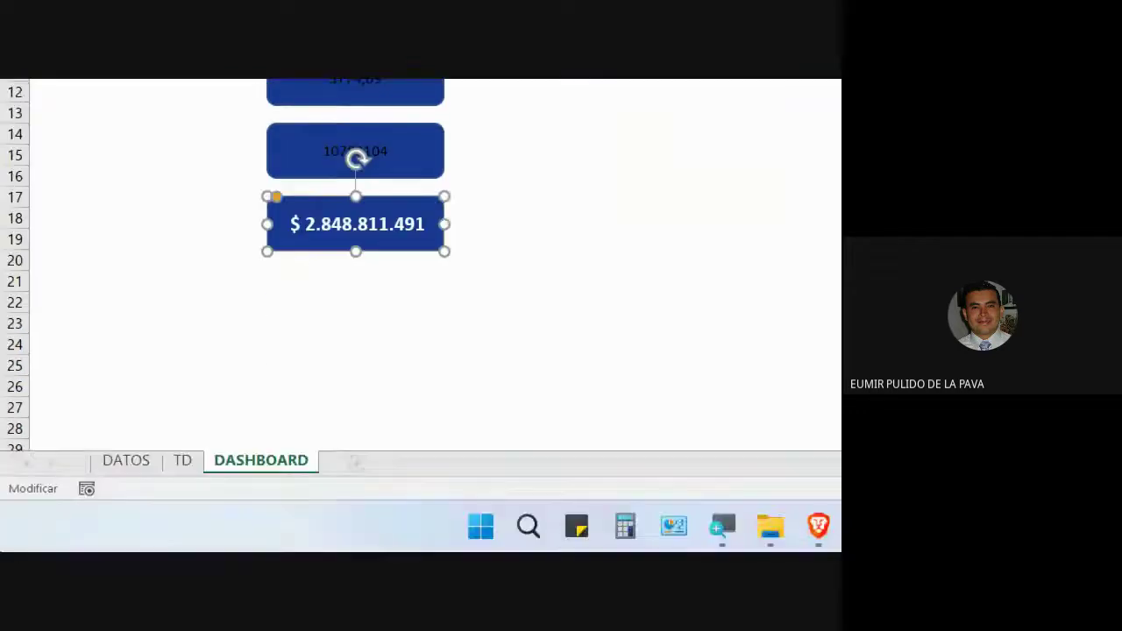
{"action": "left_click", "coordinate": [182, 460]}
{"action": "scroll", "coordinate": [126, 173], "scroll_direction": "down", "scroll_amount": 2}
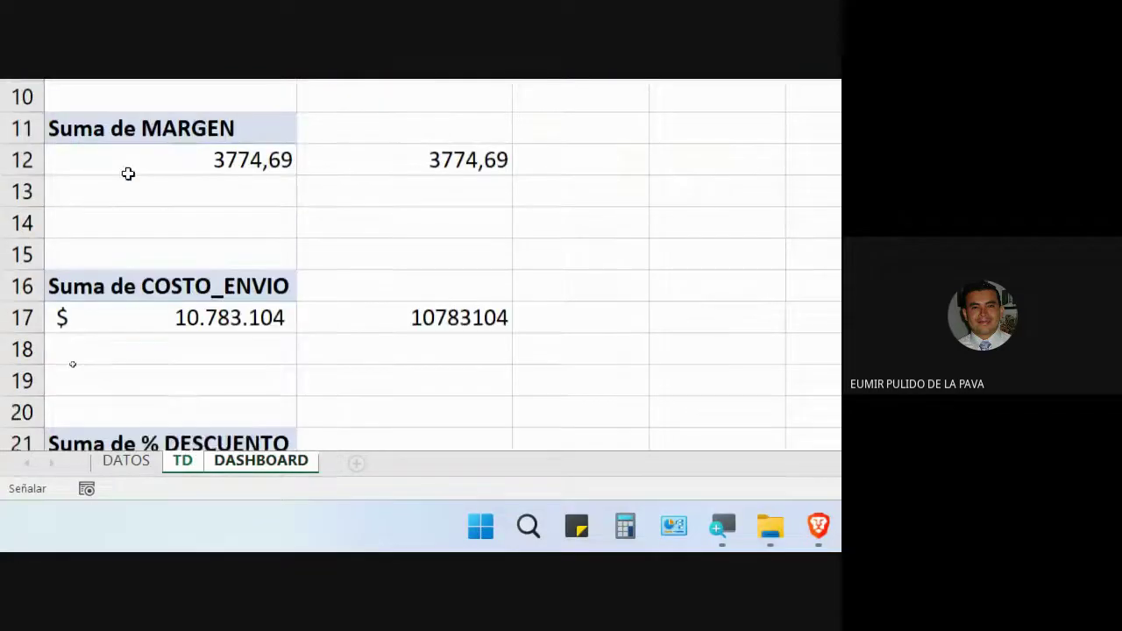
{"action": "scroll", "coordinate": [214, 189], "scroll_direction": "down", "scroll_amount": 2}
{"action": "left_click", "coordinate": [450, 257]}
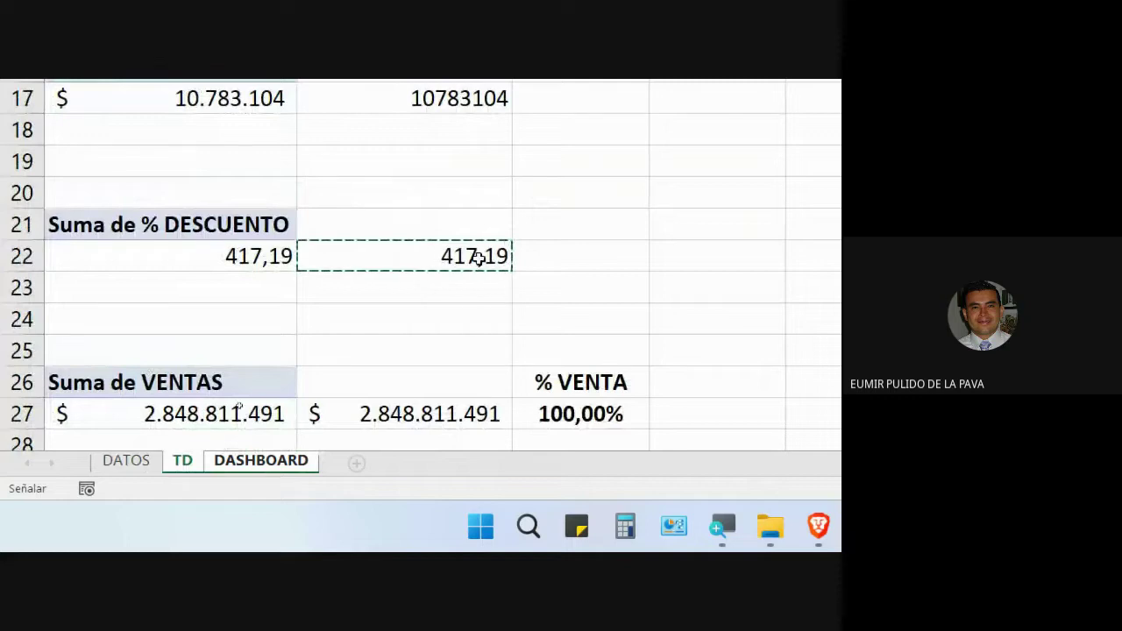
{"action": "key", "text": "Return"}
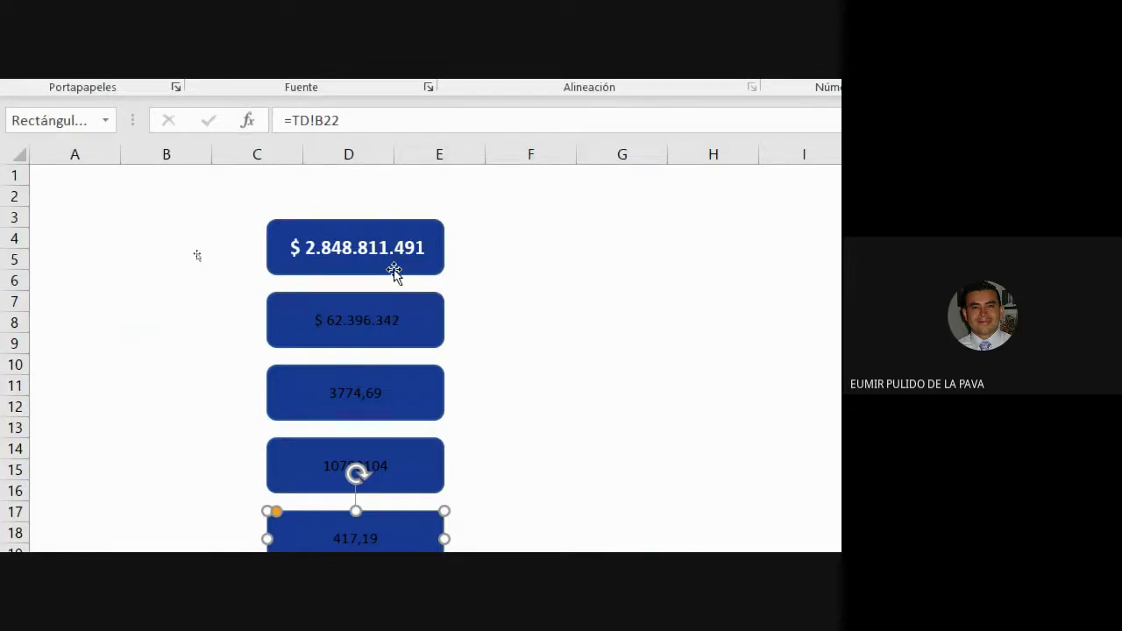
Step: Copy the first rectangle's bold white text format to each of the four rectangles below it with Format Painter
{"action": "left_click", "coordinate": [393, 269]}
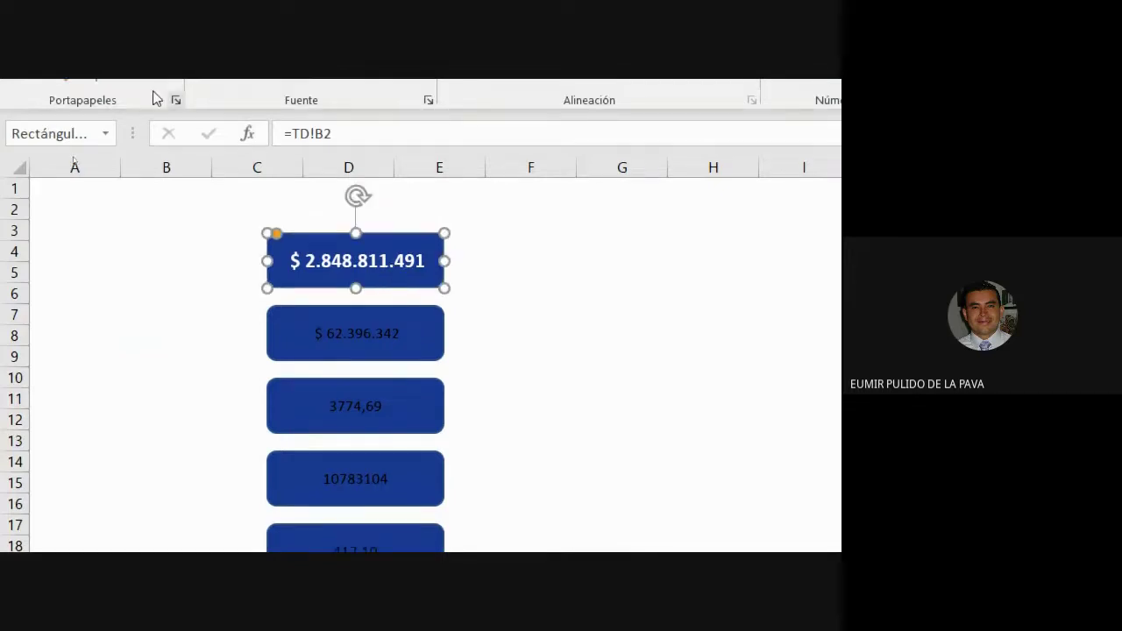
{"action": "left_click", "coordinate": [126, 161]}
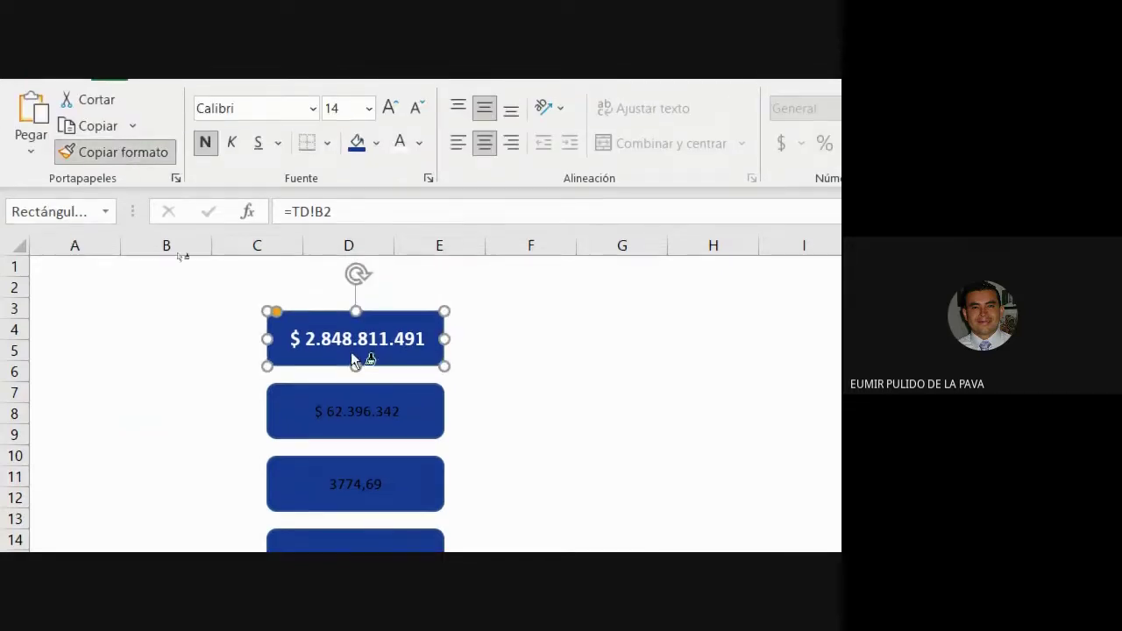
{"action": "left_click", "coordinate": [389, 434]}
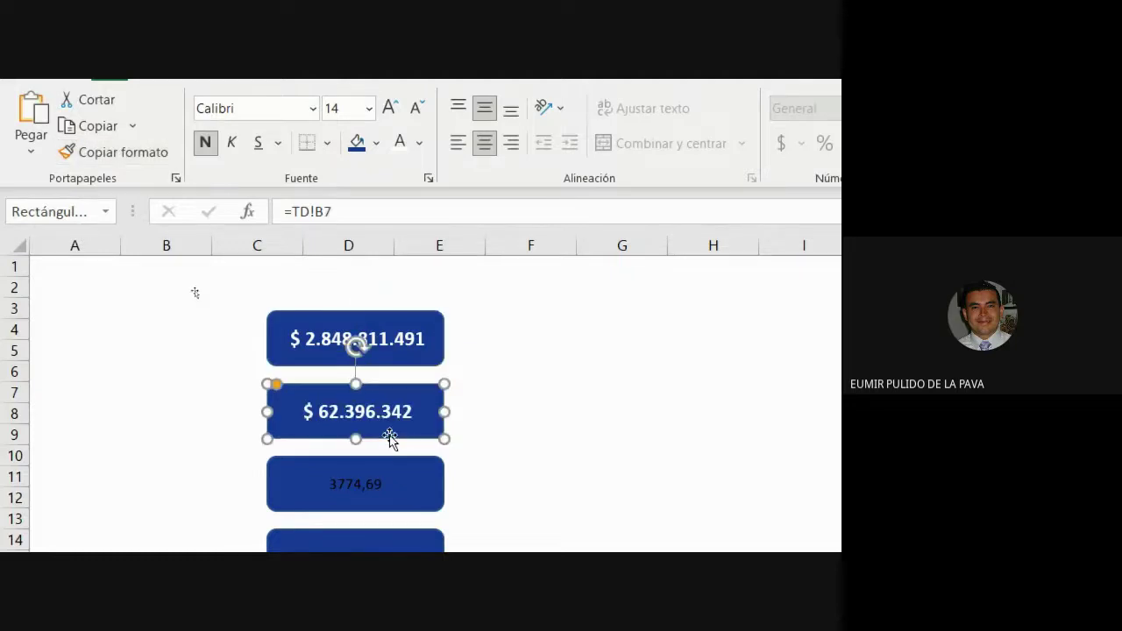
{"action": "left_click", "coordinate": [133, 156]}
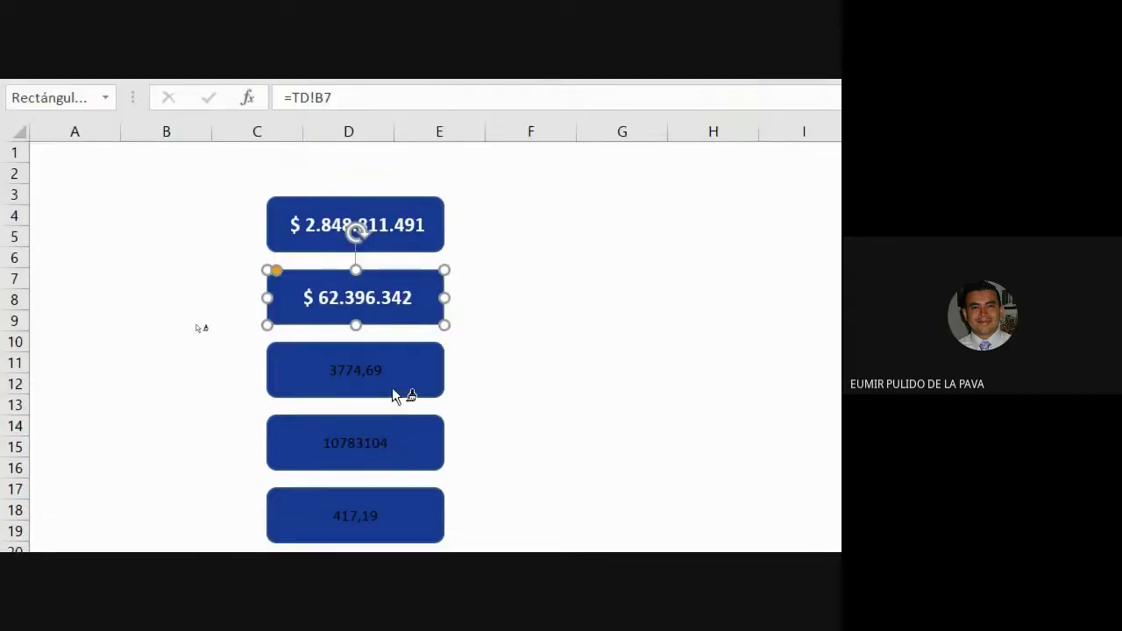
{"action": "left_click", "coordinate": [393, 402]}
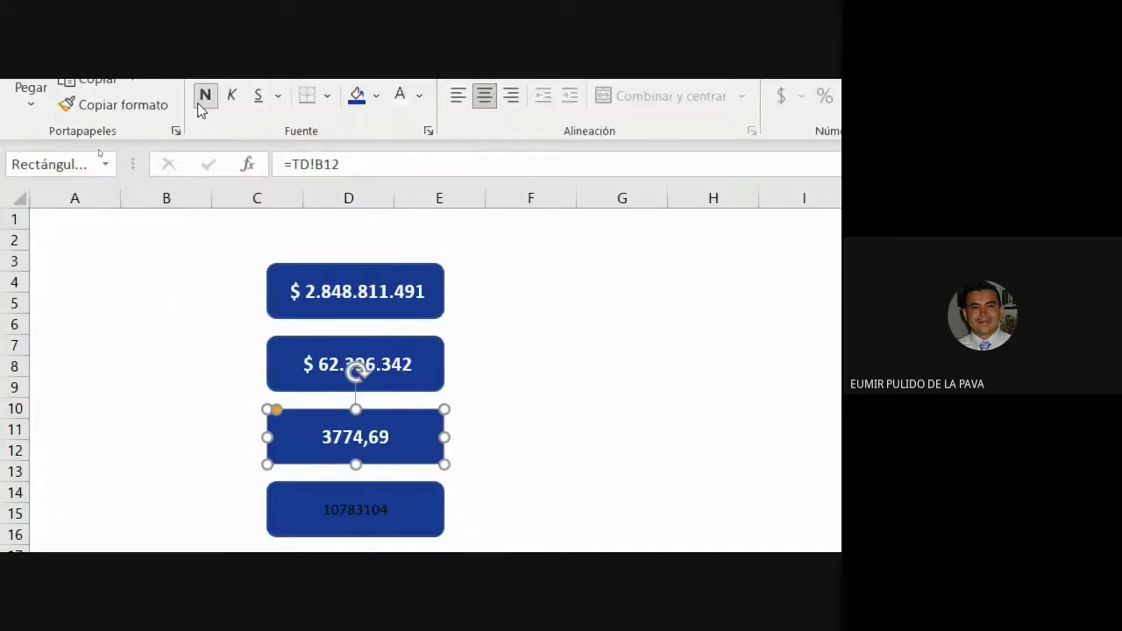
{"action": "left_click", "coordinate": [118, 104]}
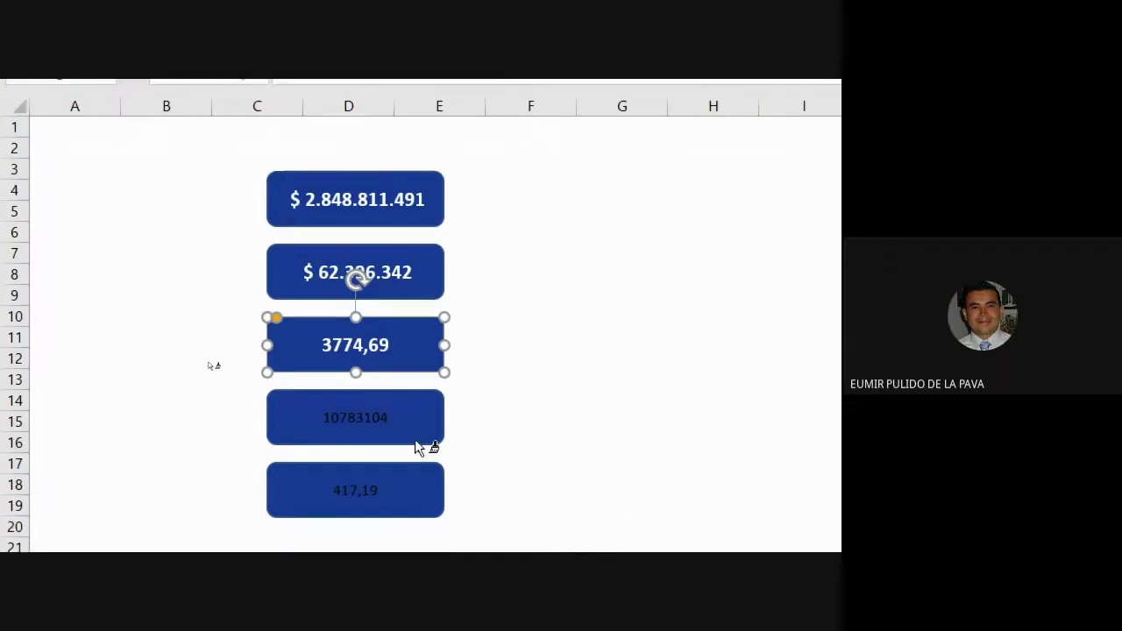
{"action": "left_click", "coordinate": [428, 505]}
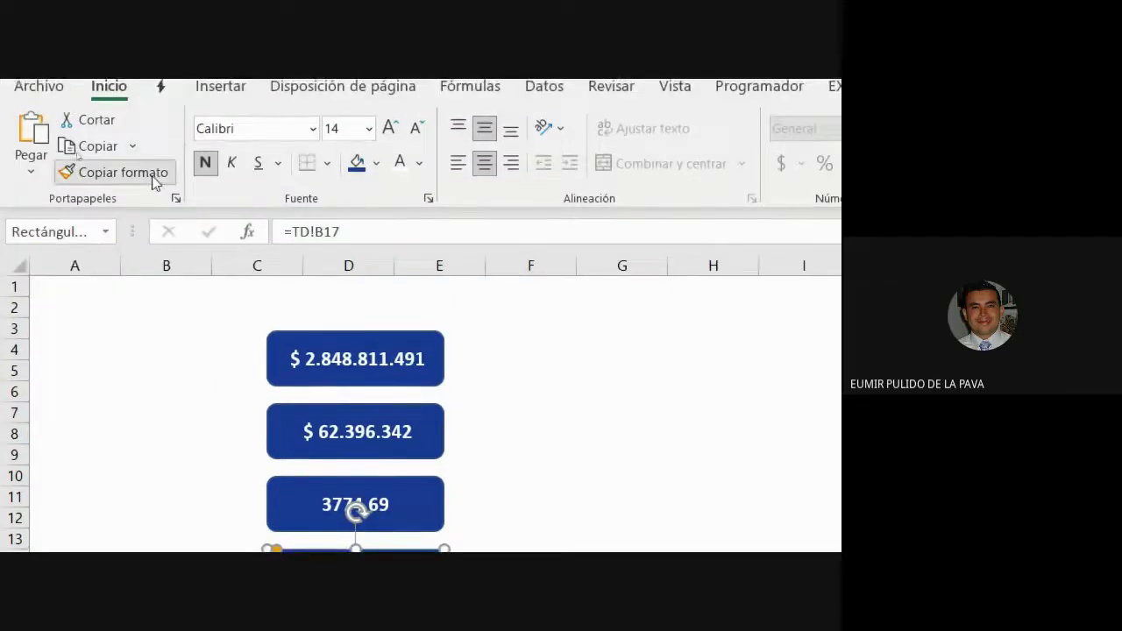
{"action": "left_click", "coordinate": [144, 172]}
{"action": "left_click", "coordinate": [404, 360]}
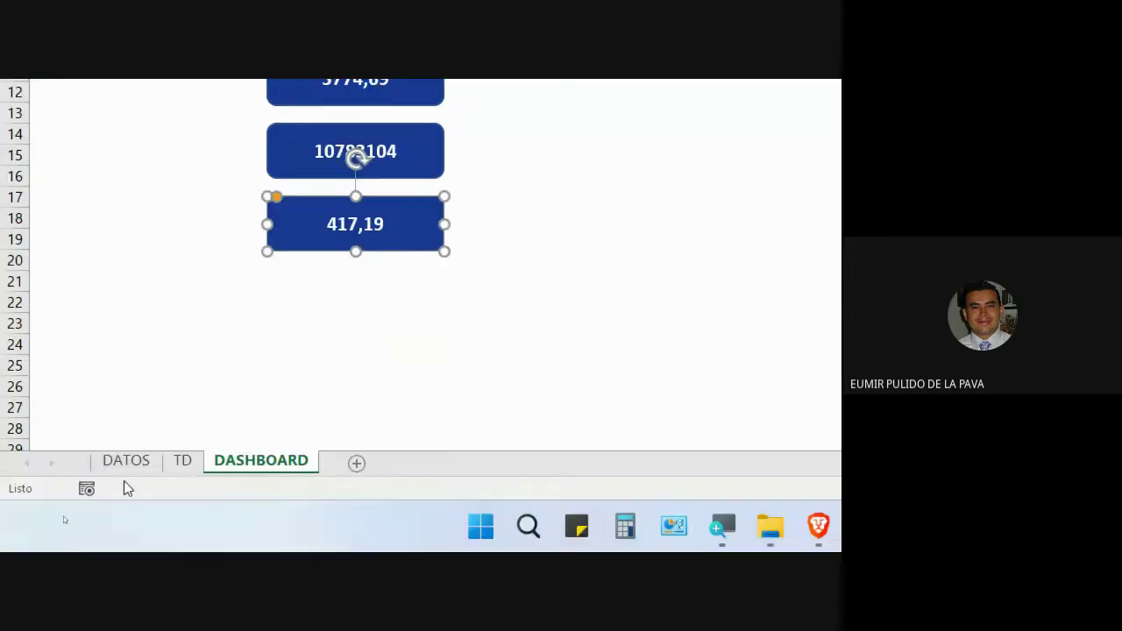
Step: Format the COSTO_ENVIO value in cell B17 of the TD sheet as $ currency without decimals and return to the DASHBOARD sheet
{"action": "left_click", "coordinate": [181, 469]}
{"action": "scroll", "coordinate": [137, 306], "scroll_direction": "down", "scroll_amount": 1}
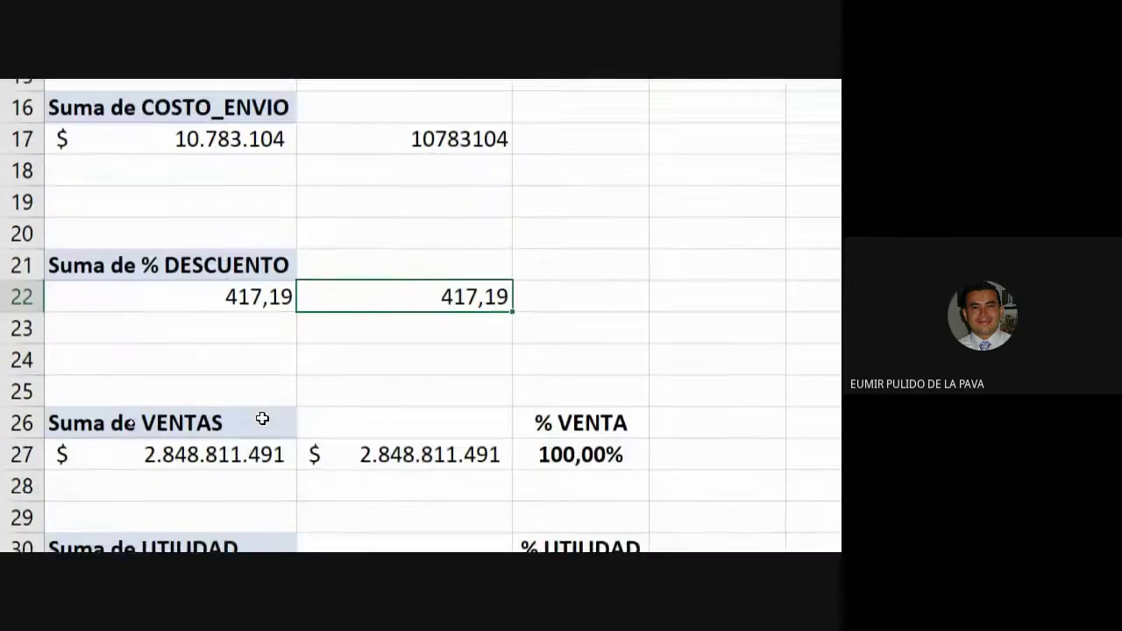
{"action": "scroll", "coordinate": [260, 421], "scroll_direction": "up", "scroll_amount": 4}
{"action": "scroll", "coordinate": [278, 375], "scroll_direction": "down", "scroll_amount": 1}
{"action": "left_click", "coordinate": [403, 313]}
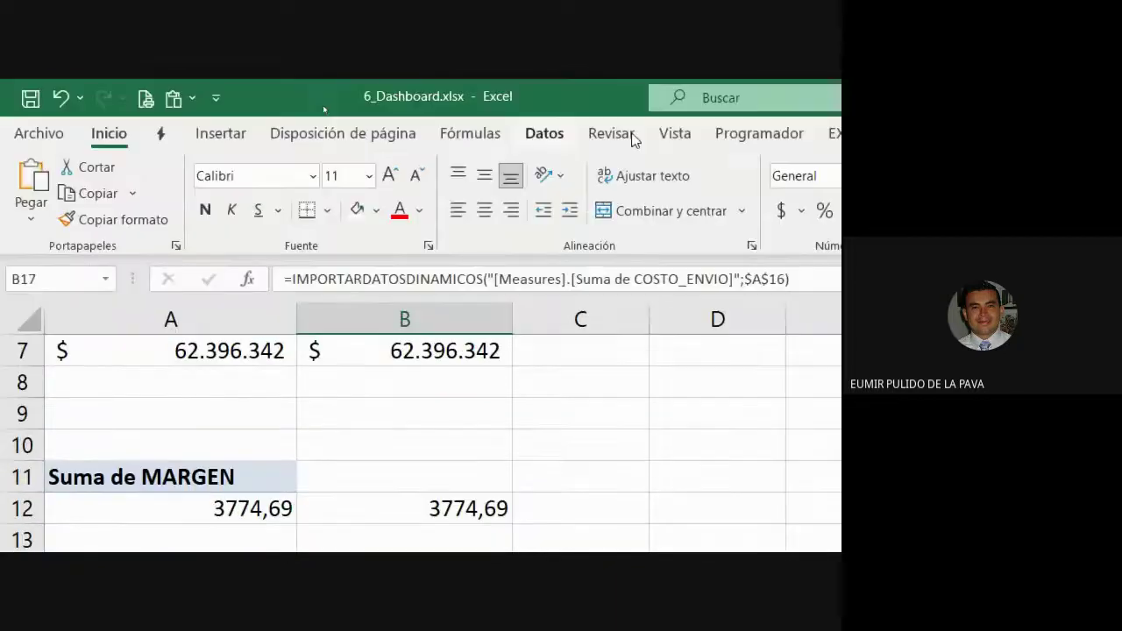
{"action": "left_click", "coordinate": [579, 210]}
{"action": "left_click", "coordinate": [711, 217]}
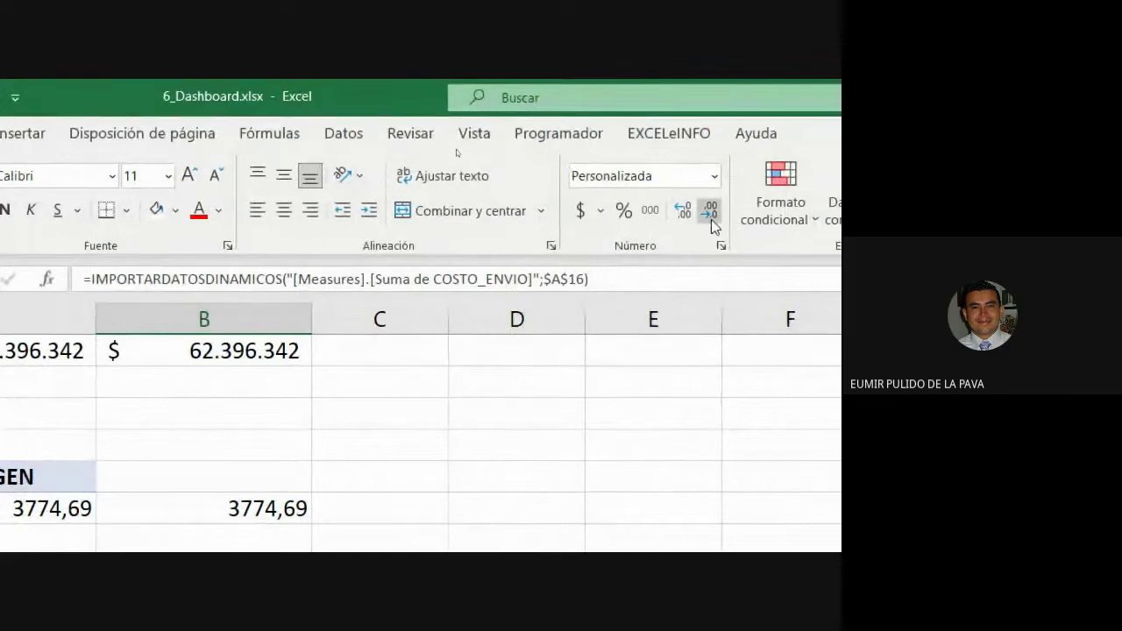
{"action": "scroll", "coordinate": [439, 386], "scroll_direction": "down", "scroll_amount": 1}
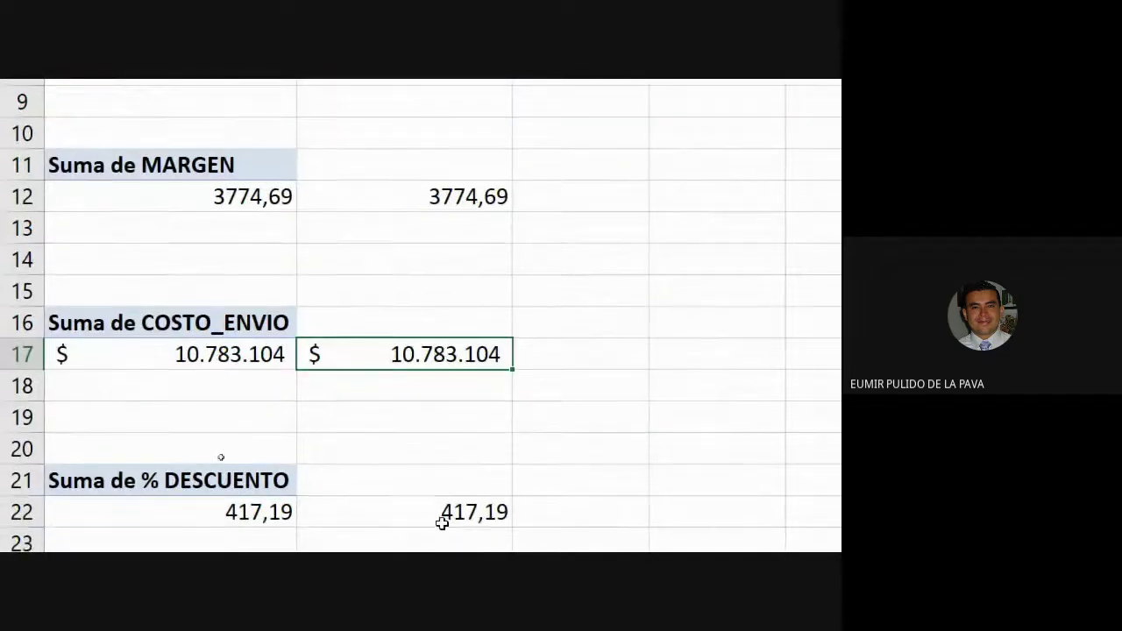
{"action": "left_click", "coordinate": [436, 524]}
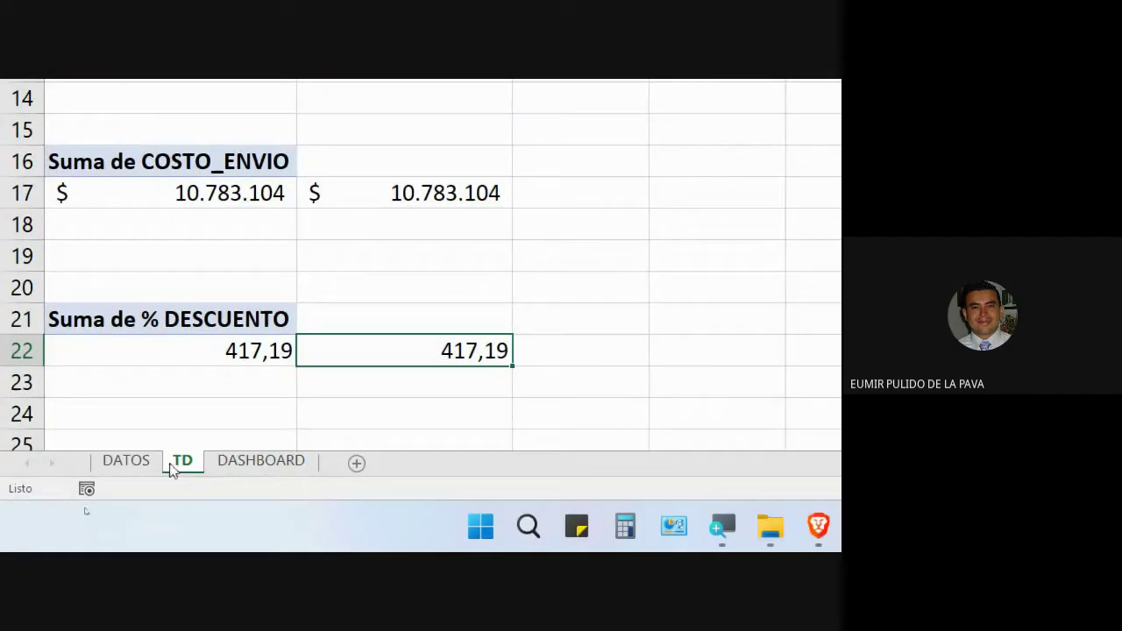
{"action": "left_click", "coordinate": [236, 466]}
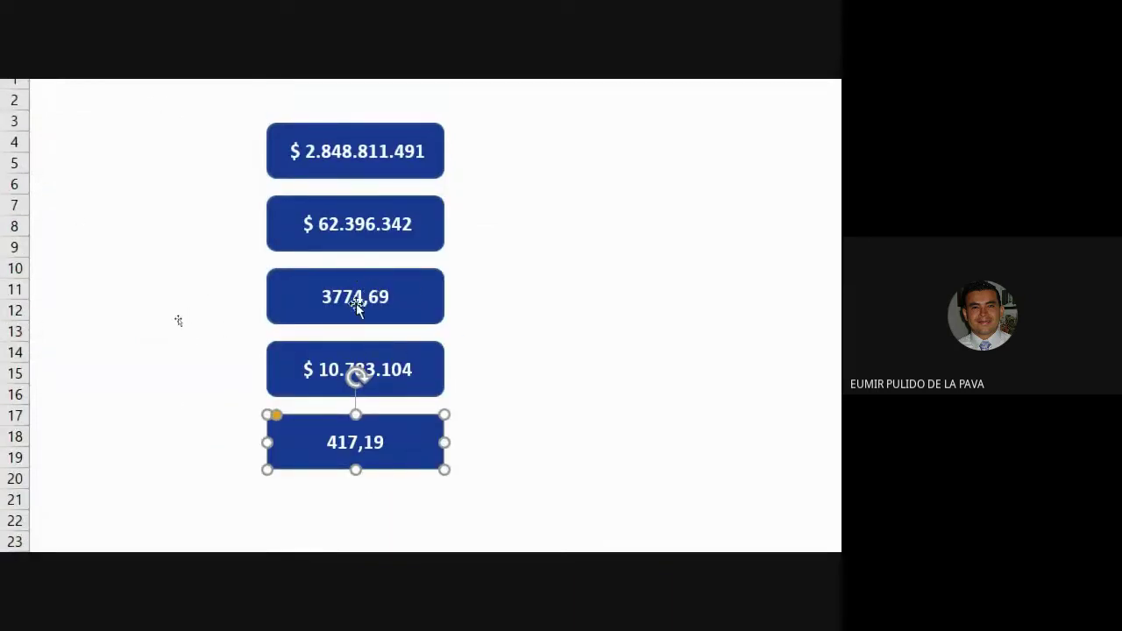
{"action": "left_click", "coordinate": [489, 414]}
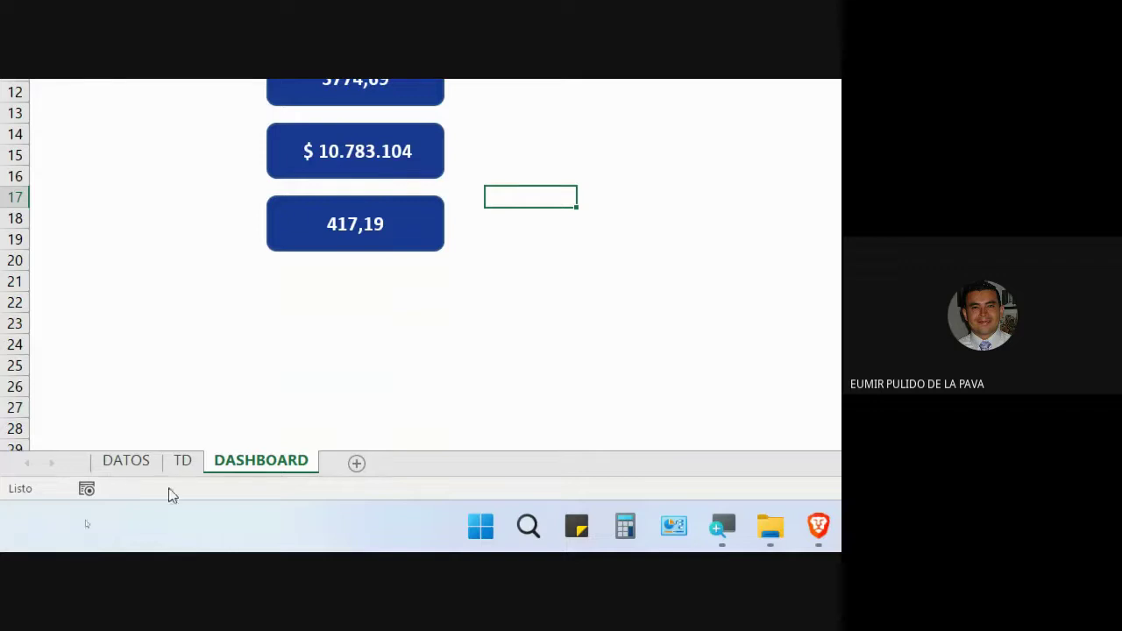
Step: Insert a PRODUCTO slicer for the Suma de VENTAS pivot table on the TD sheet
{"action": "left_click", "coordinate": [176, 472]}
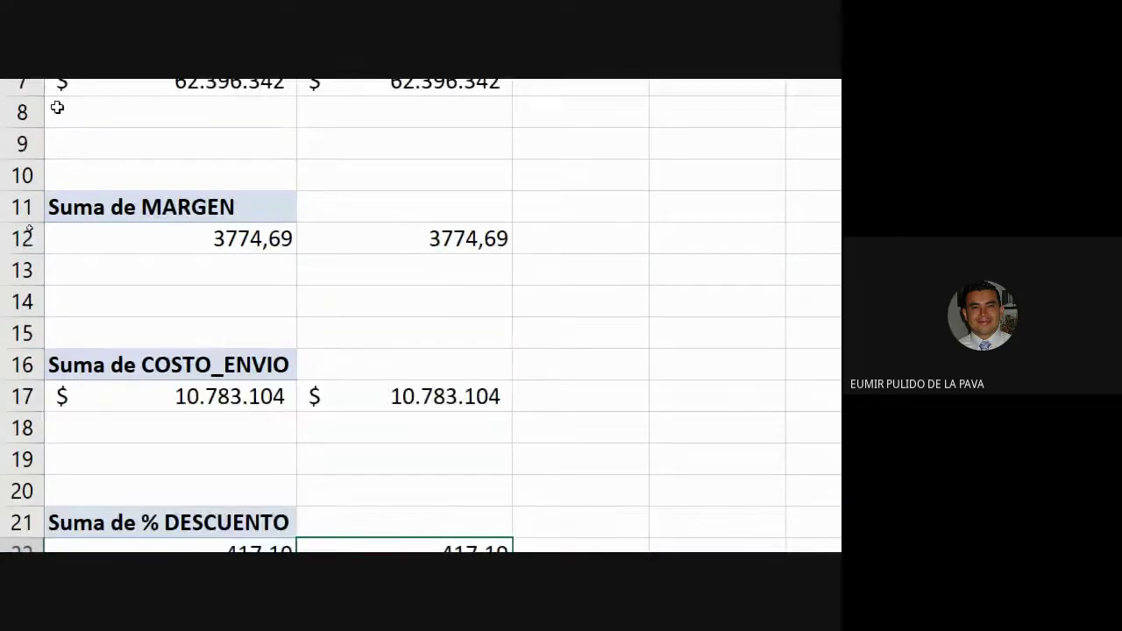
{"action": "left_click", "coordinate": [224, 83]}
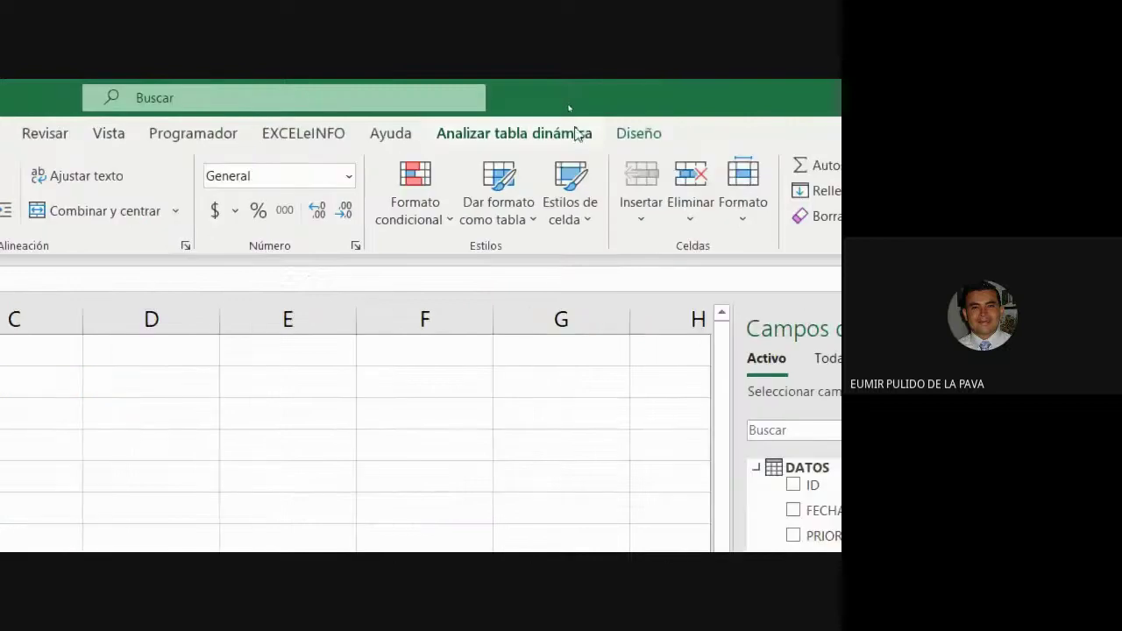
{"action": "left_click", "coordinate": [576, 134]}
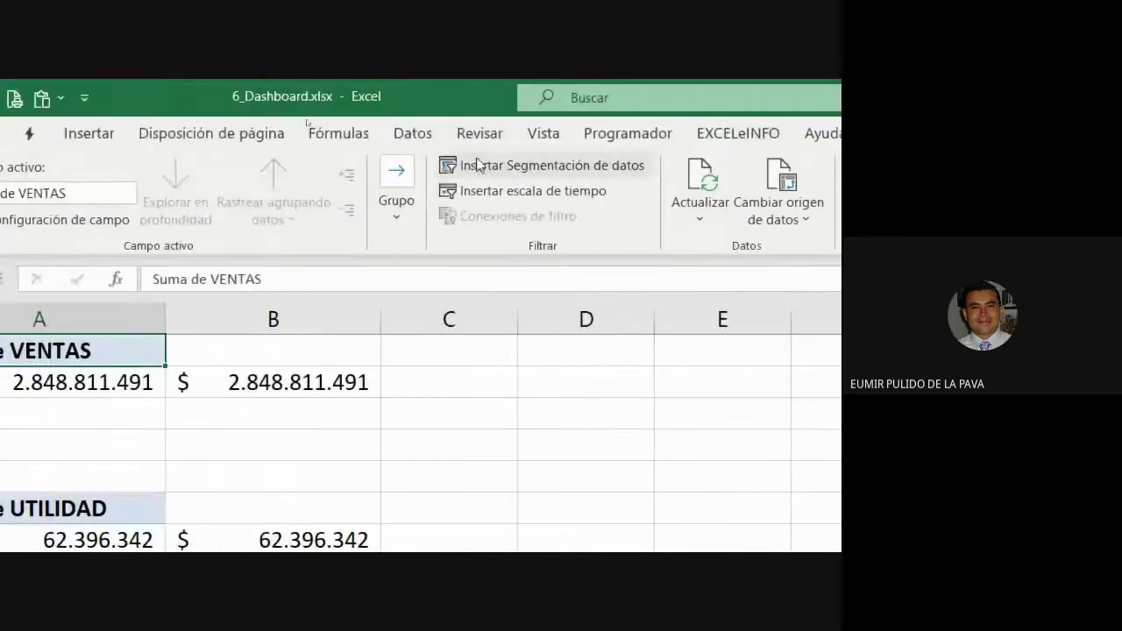
{"action": "left_click", "coordinate": [532, 166]}
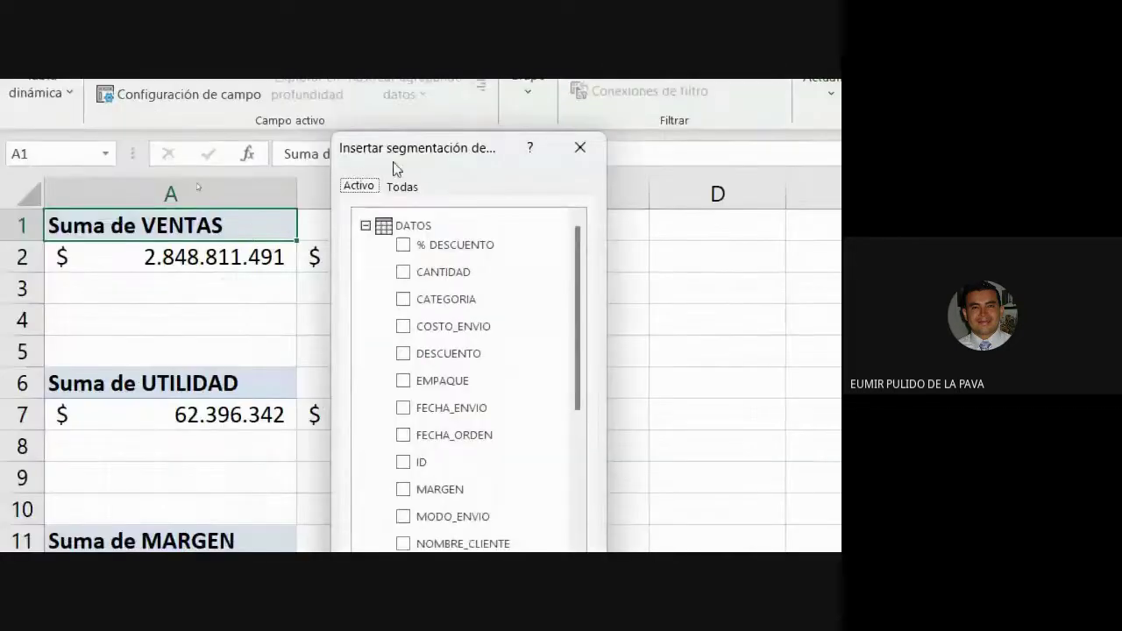
{"action": "left_click_drag", "start_coordinate": [395, 169], "coordinate": [571, 148]}
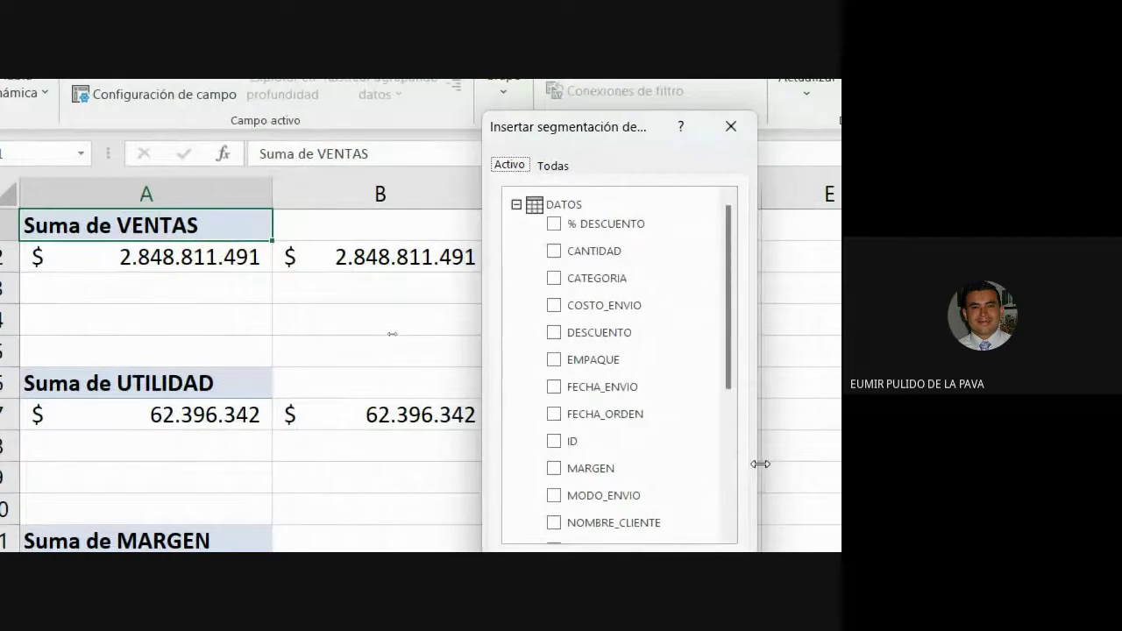
{"action": "scroll", "coordinate": [679, 352], "scroll_direction": "down", "scroll_amount": 1}
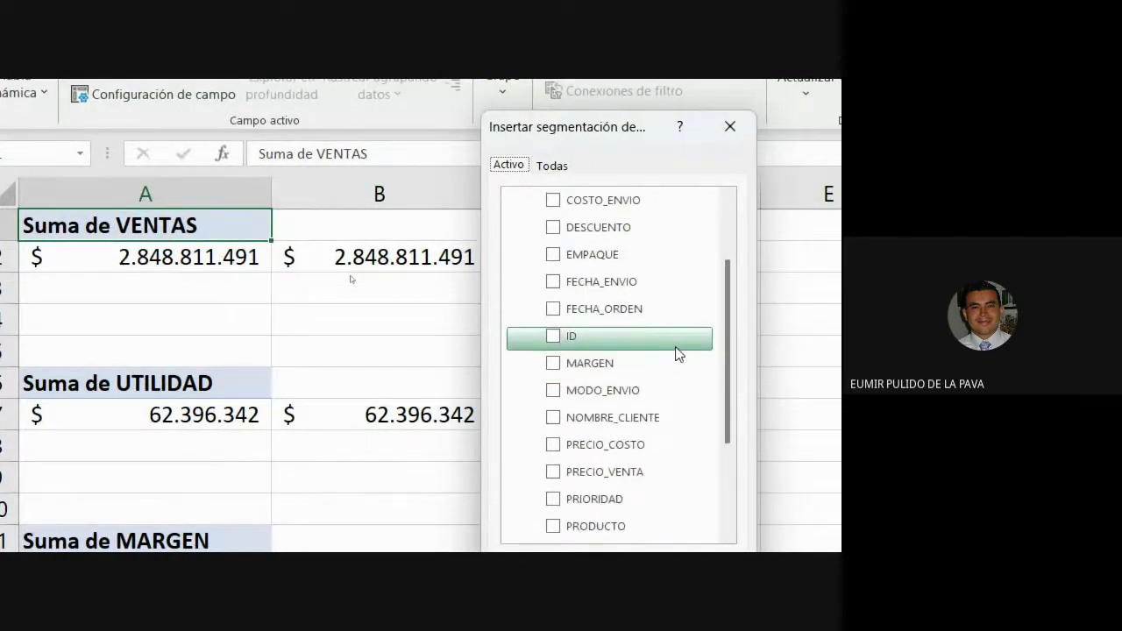
{"action": "scroll", "coordinate": [682, 351], "scroll_direction": "down", "scroll_amount": 1}
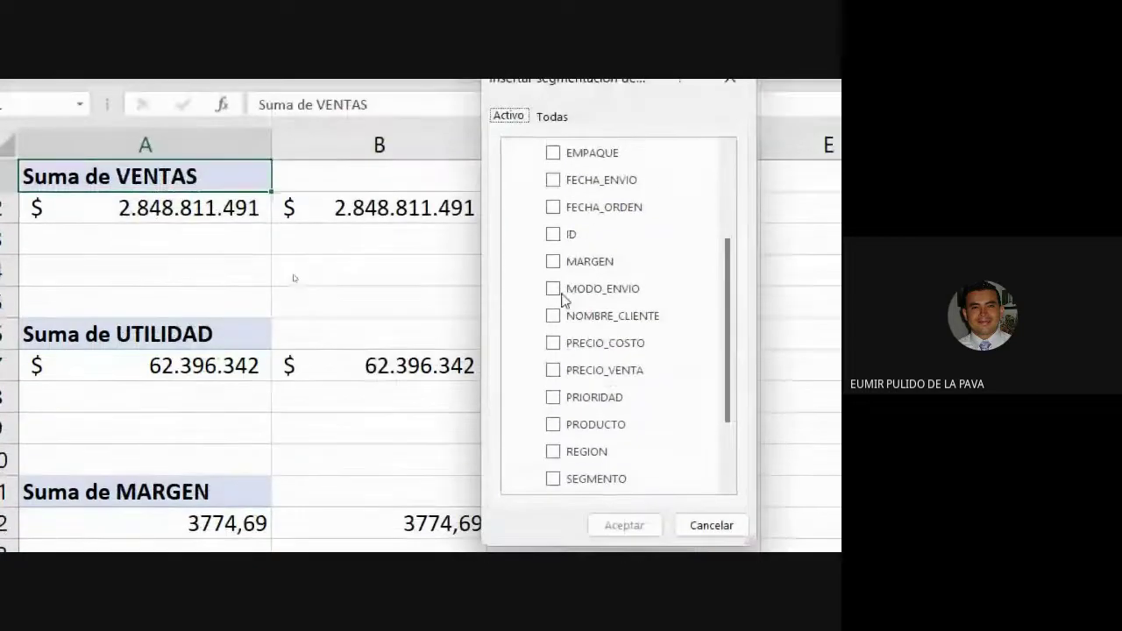
{"action": "left_click", "coordinate": [553, 425]}
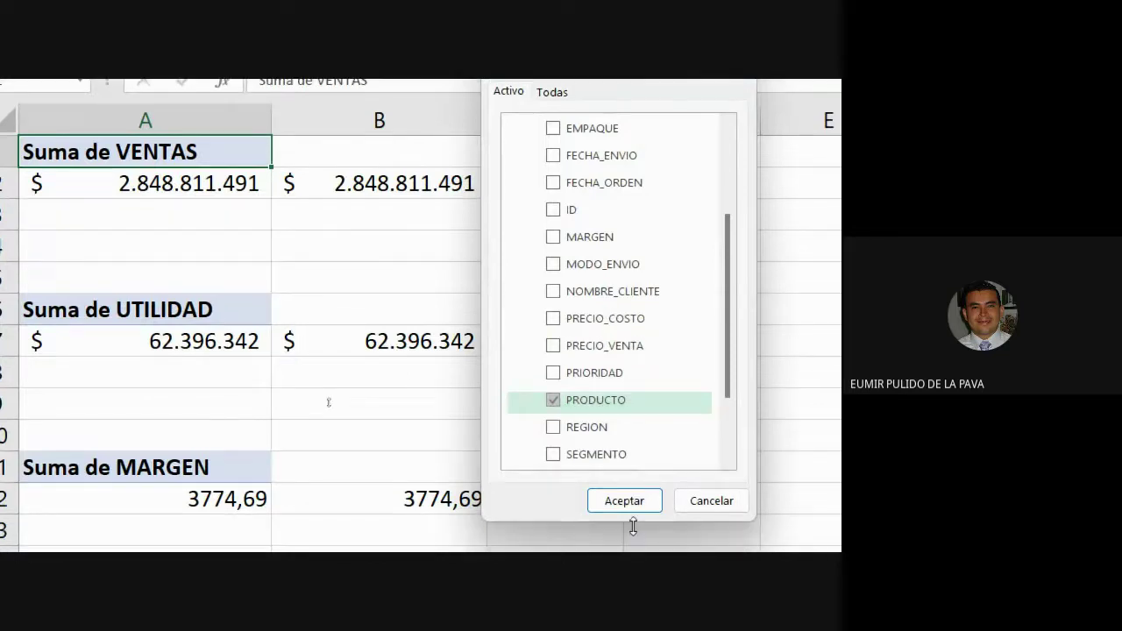
{"action": "left_click", "coordinate": [624, 497]}
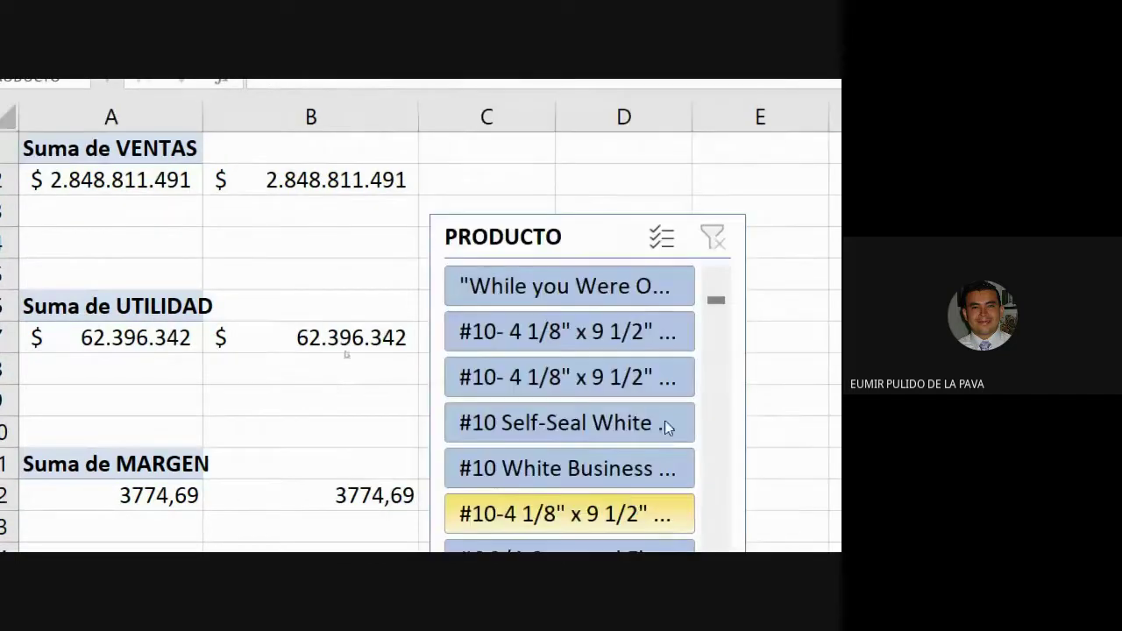
Step: Move the PRODUCTO slicer up to row 1 beside the pivot tables and browse its product entries
{"action": "left_click_drag", "start_coordinate": [545, 226], "coordinate": [659, 158]}
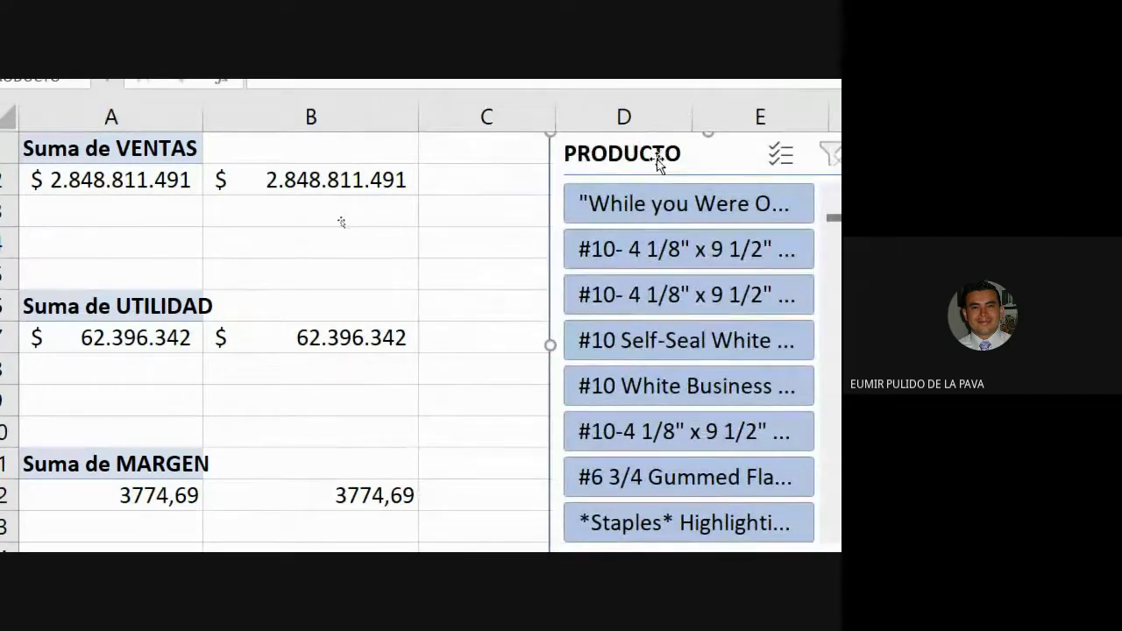
{"action": "scroll", "coordinate": [684, 346], "scroll_direction": "down", "scroll_amount": 5}
{"action": "scroll", "coordinate": [686, 321], "scroll_direction": "up", "scroll_amount": 5}
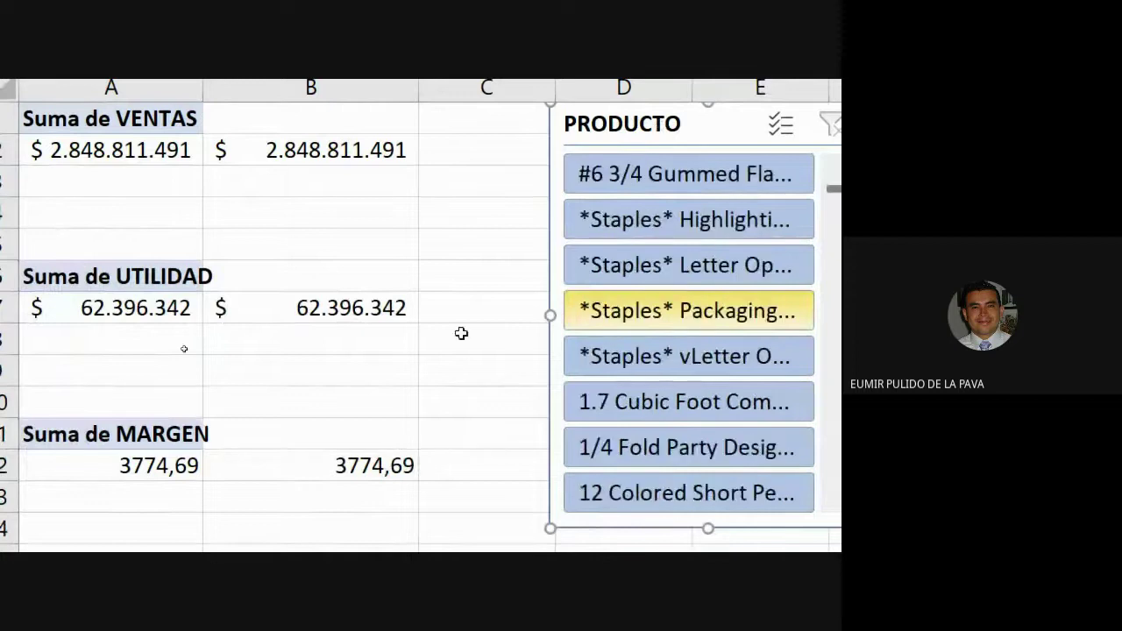
Step: Examine the SUBCATEGORIA column and its filter values on the DATOS sheet as an alternative slicer field
{"action": "left_click", "coordinate": [153, 459]}
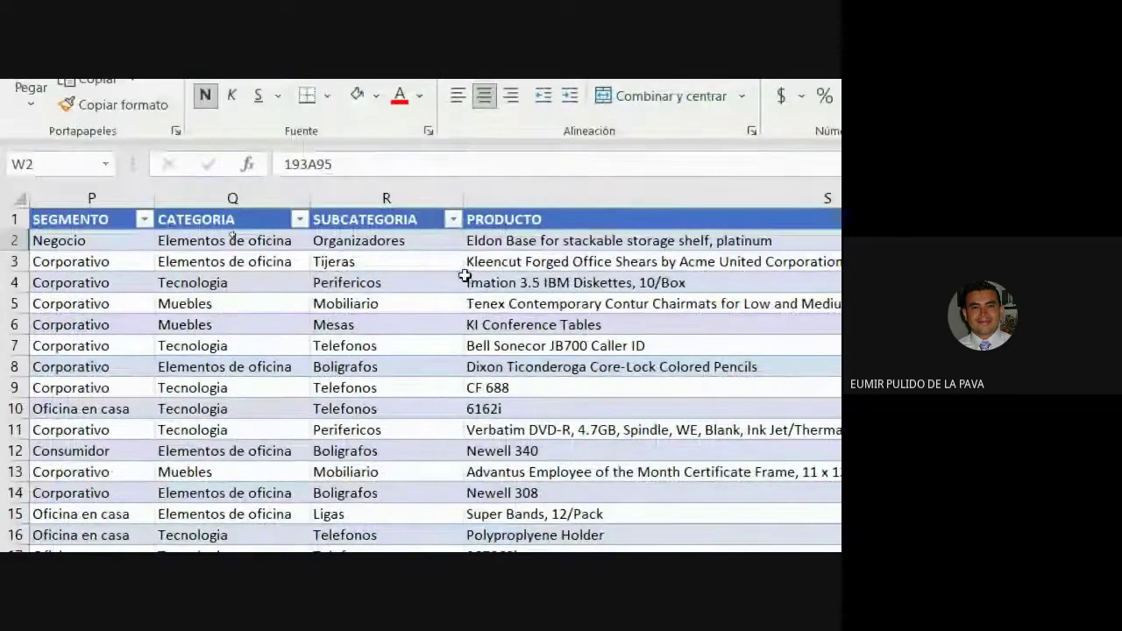
{"action": "left_click", "coordinate": [412, 240]}
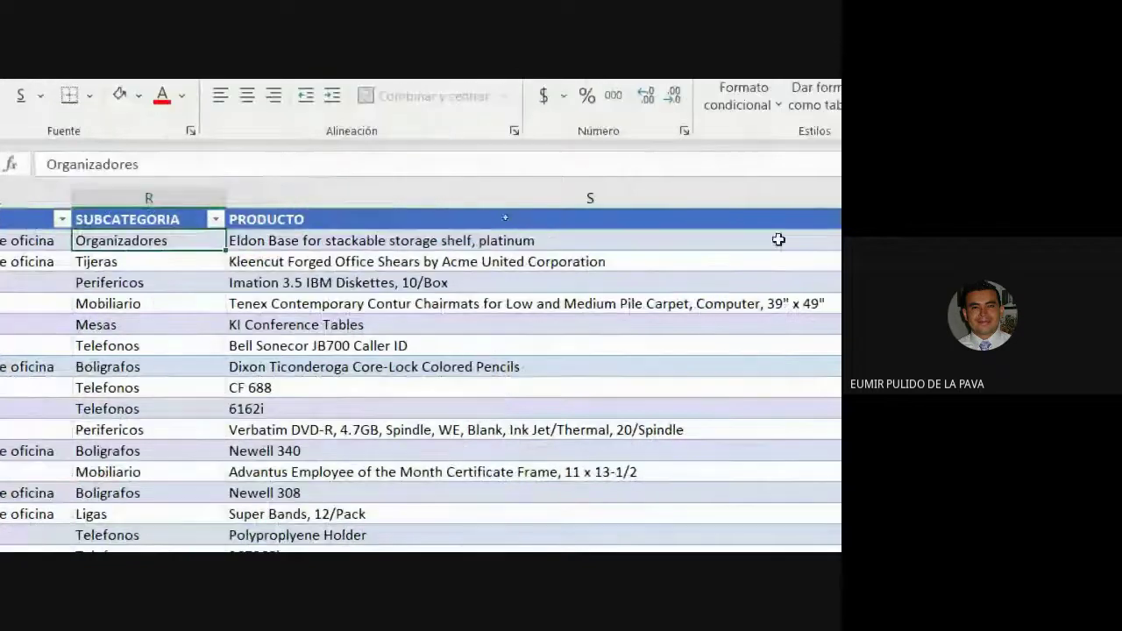
{"action": "left_click", "coordinate": [446, 235]}
{"action": "left_click", "coordinate": [122, 195]}
{"action": "left_click_drag", "start_coordinate": [240, 195], "coordinate": [238, 197]}
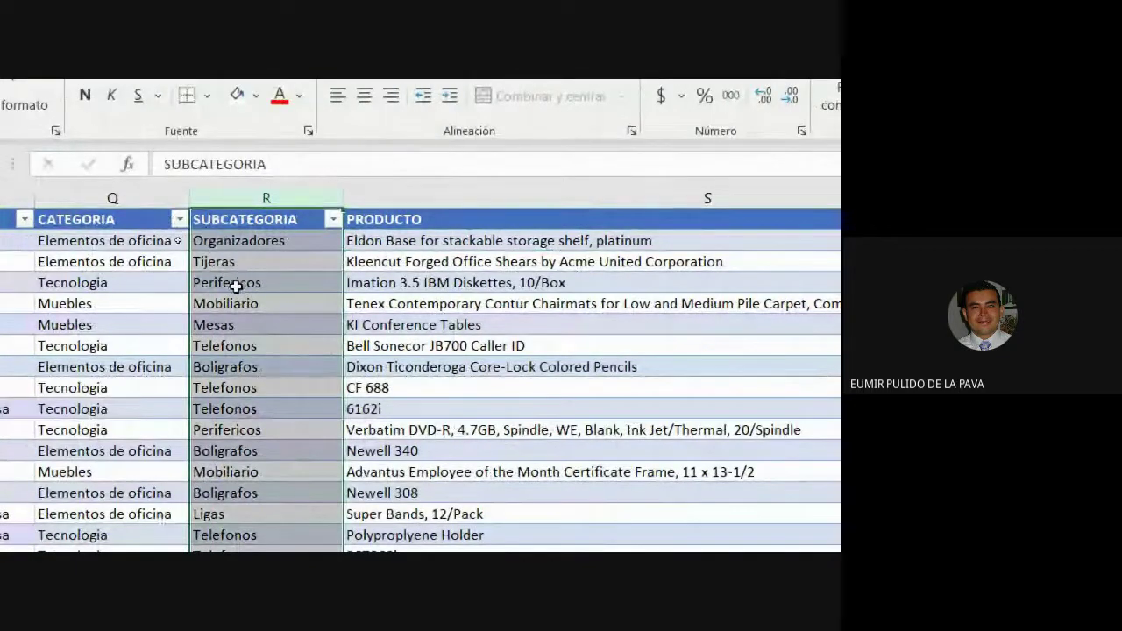
{"action": "scroll", "coordinate": [245, 255], "scroll_direction": "down", "scroll_amount": 1}
{"action": "scroll", "coordinate": [246, 255], "scroll_direction": "down", "scroll_amount": 2}
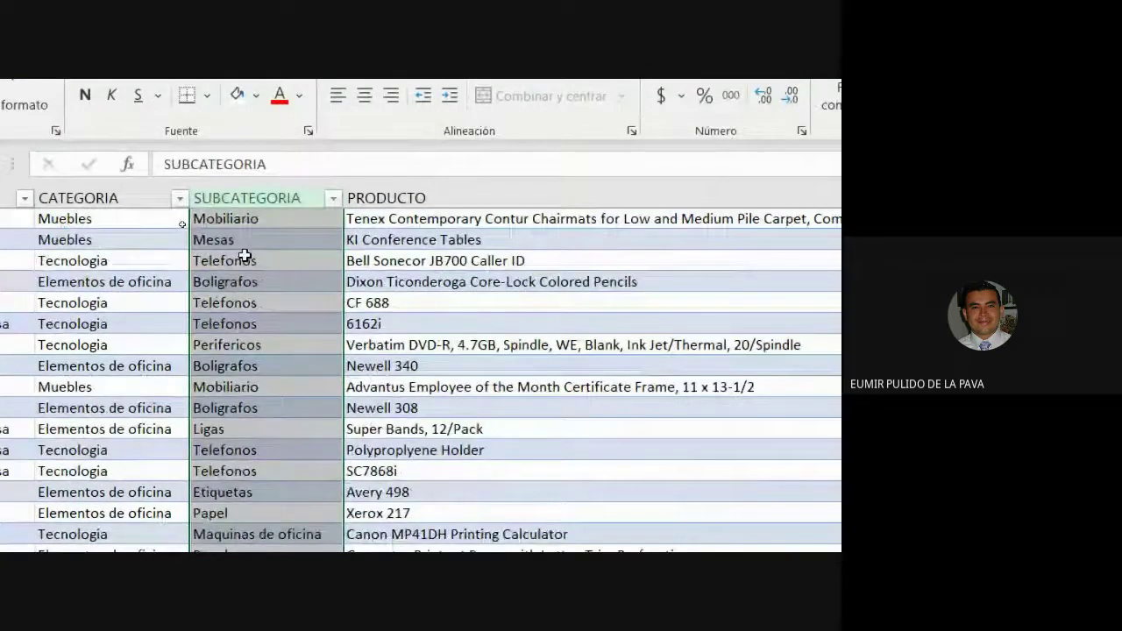
{"action": "left_click", "coordinate": [254, 304]}
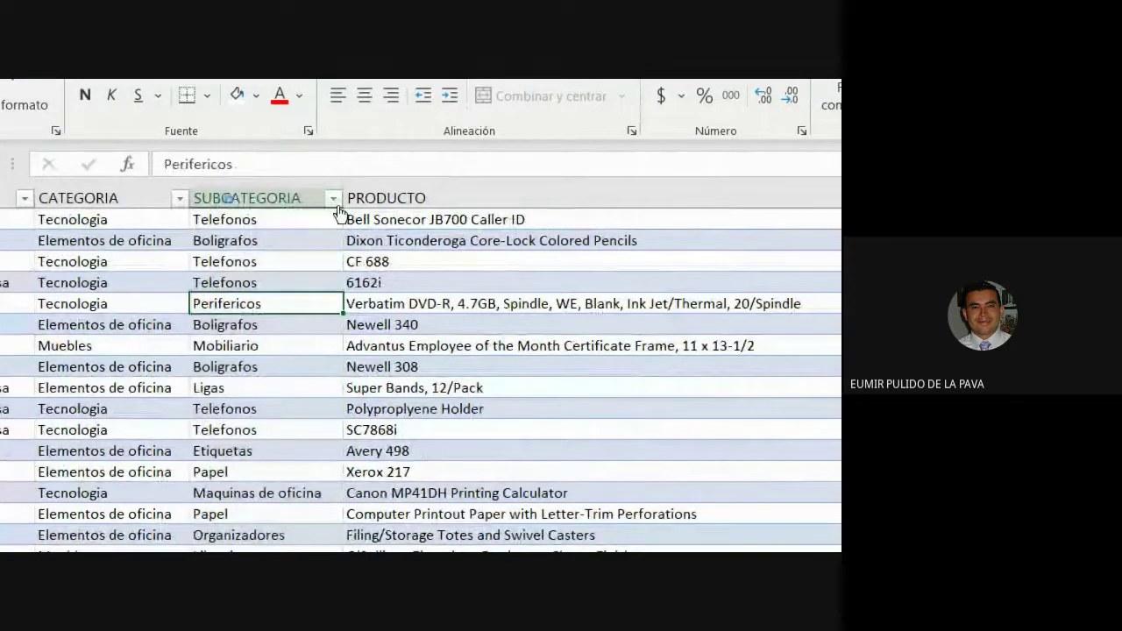
{"action": "left_click", "coordinate": [333, 199]}
{"action": "left_click", "coordinate": [193, 521]}
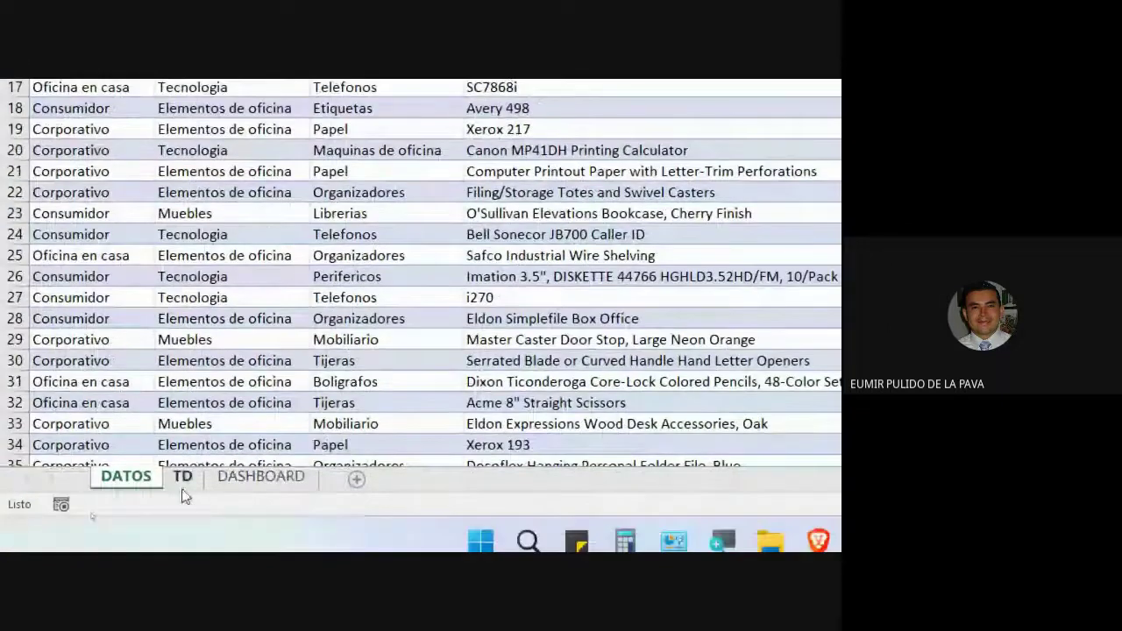
Step: Delete the PRODUCTO slicer from the TD sheet
{"action": "left_click", "coordinate": [183, 478]}
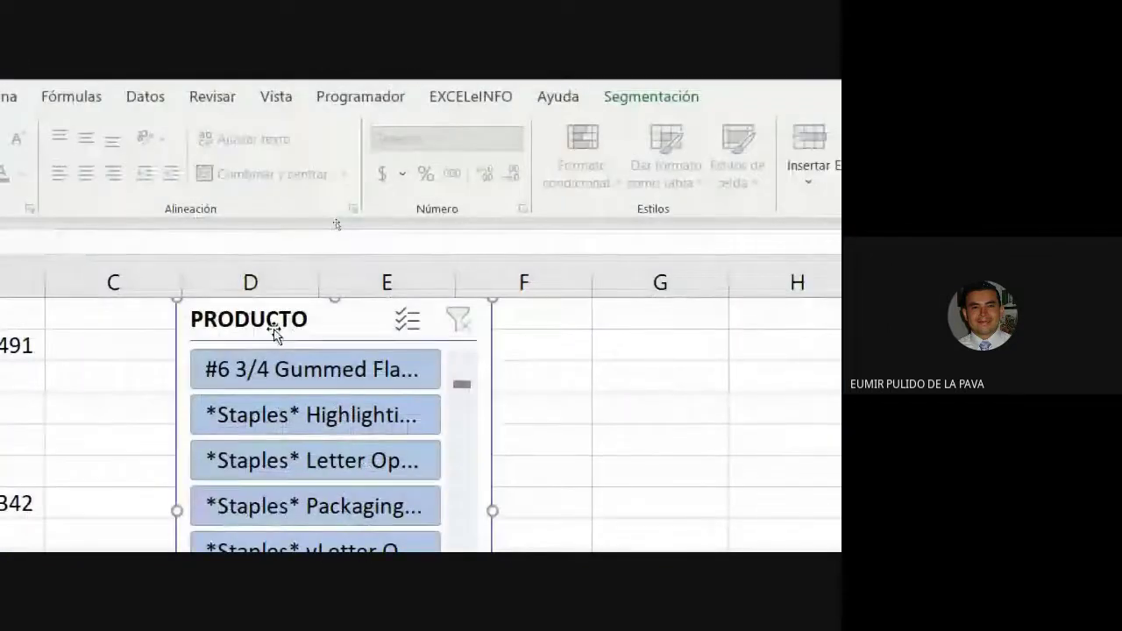
{"action": "key", "text": "Delete"}
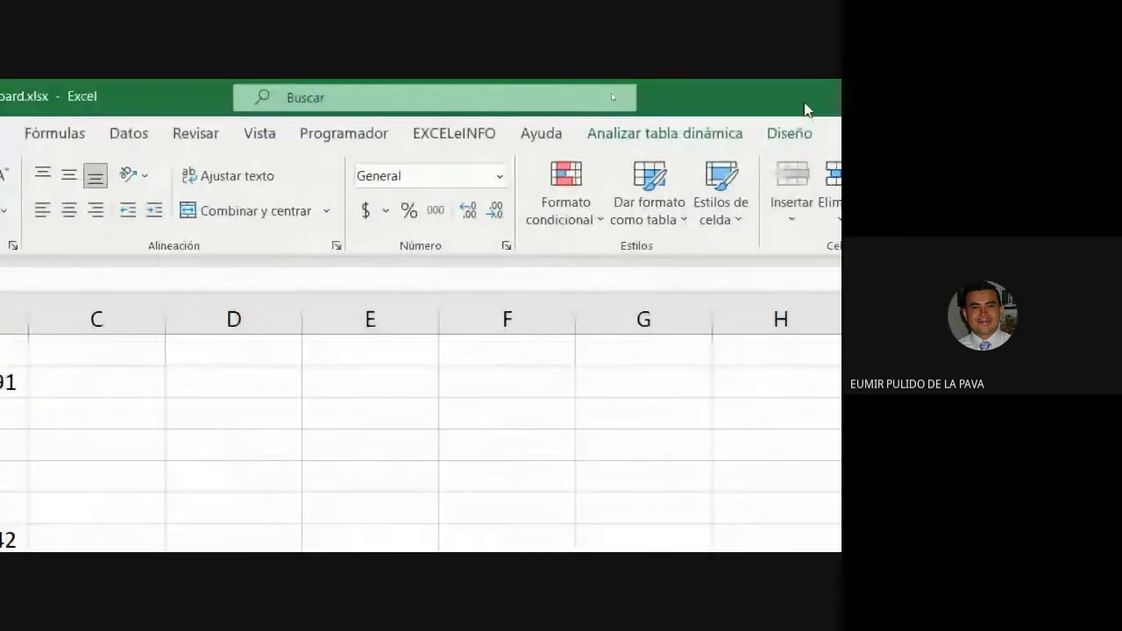
Step: Insert a SUBCATEGORIA slicer for the Suma de VENTAS pivot table
{"action": "left_click", "coordinate": [596, 138]}
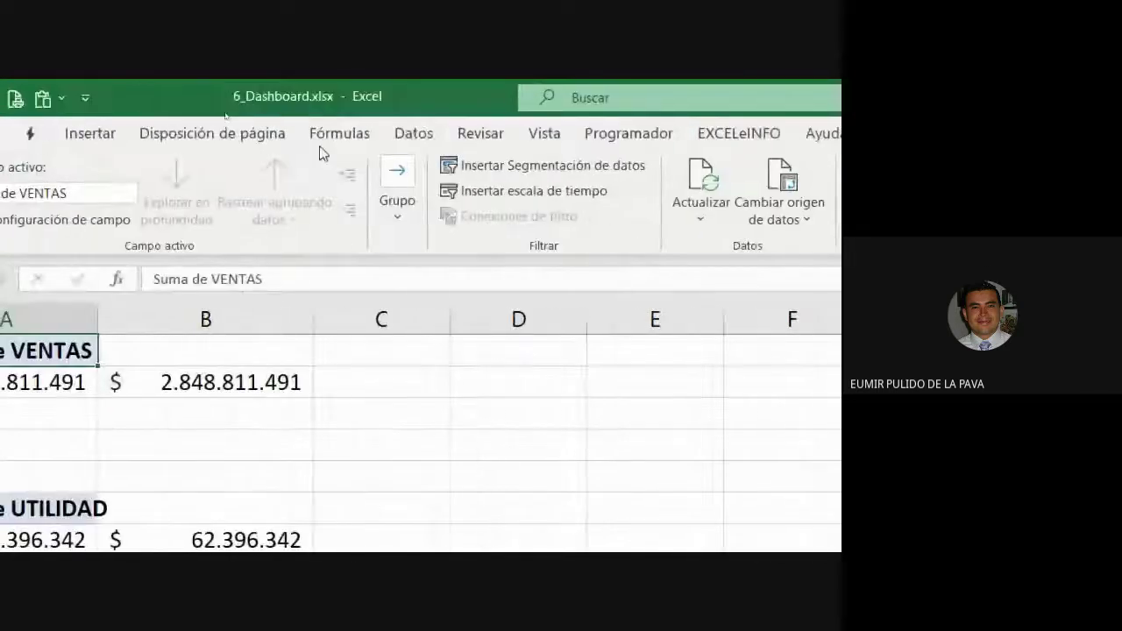
{"action": "left_click", "coordinate": [543, 169]}
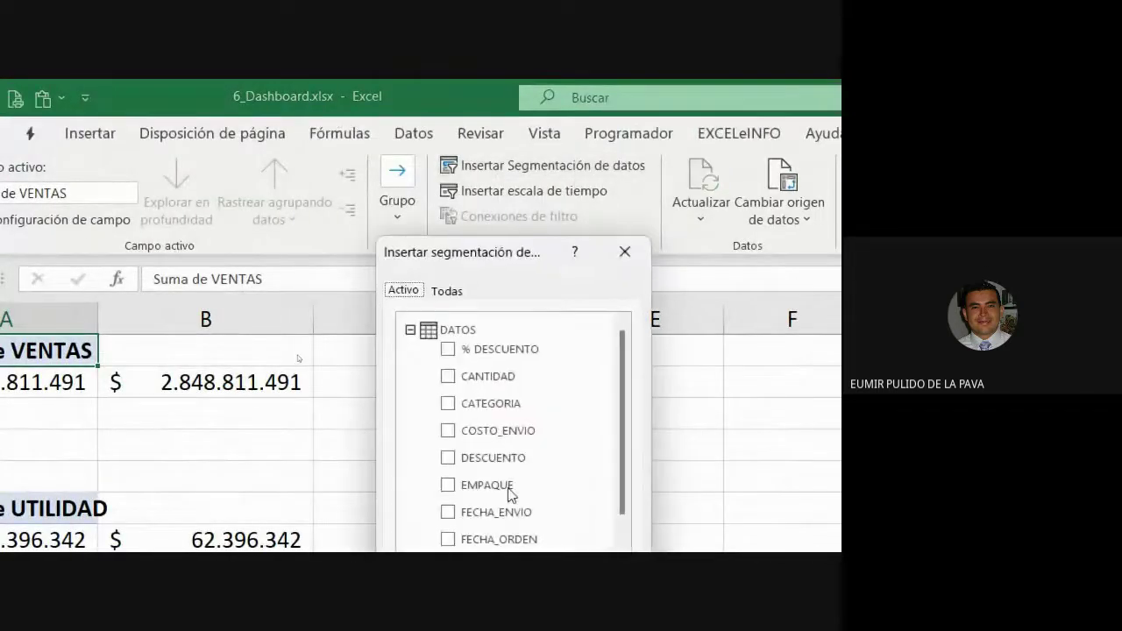
{"action": "scroll", "coordinate": [544, 184], "scroll_direction": "down", "scroll_amount": 1}
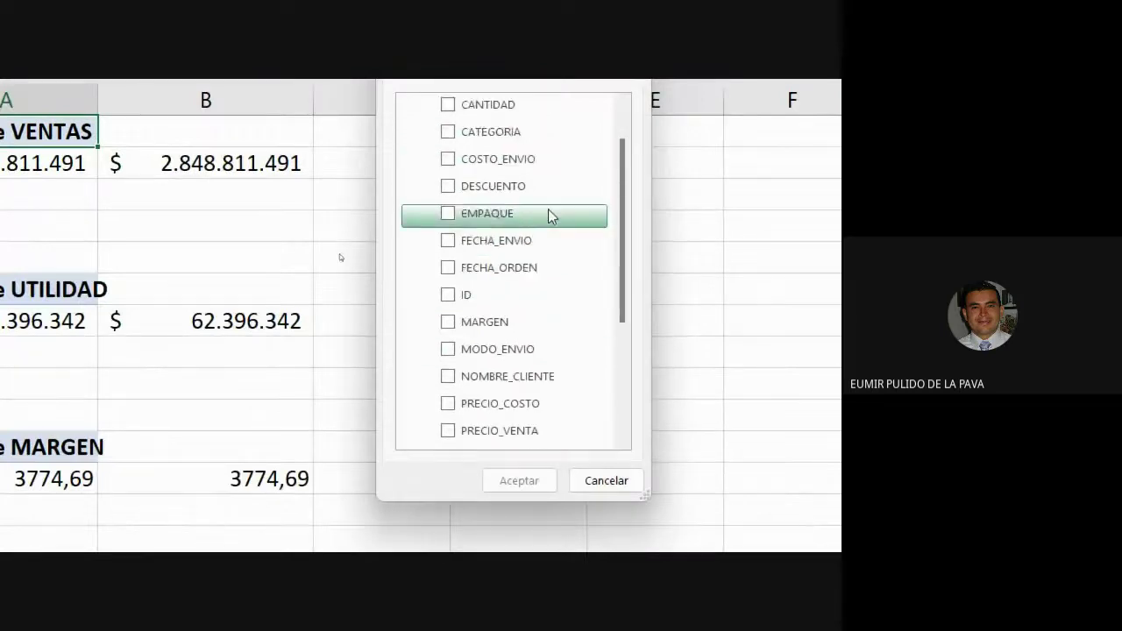
{"action": "scroll", "coordinate": [550, 228], "scroll_direction": "down", "scroll_amount": 4}
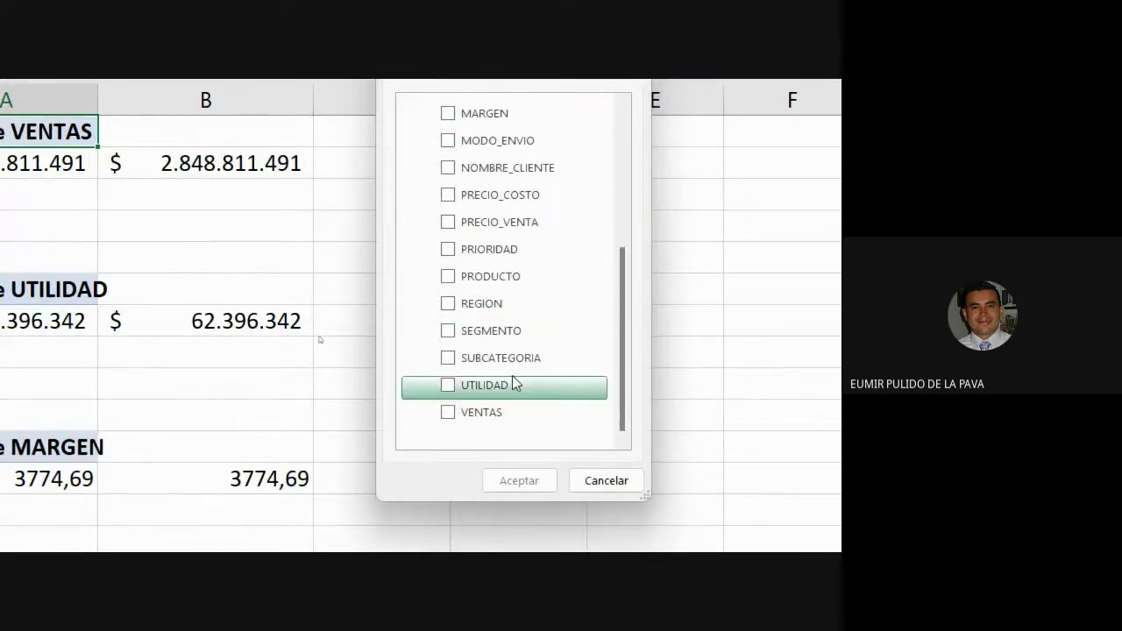
{"action": "left_click", "coordinate": [448, 358]}
{"action": "left_click", "coordinate": [530, 478]}
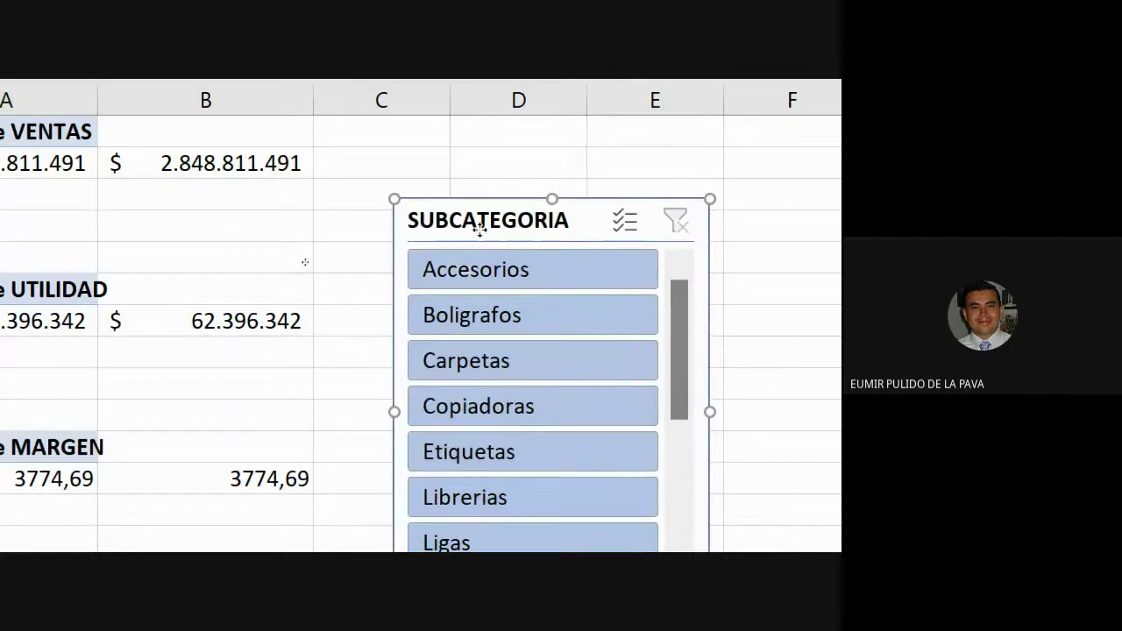
Step: Move the SUBCATEGORIA slicer up to row 1 beside the pivot tables and browse its entries
{"action": "left_click_drag", "start_coordinate": [474, 223], "coordinate": [467, 141]}
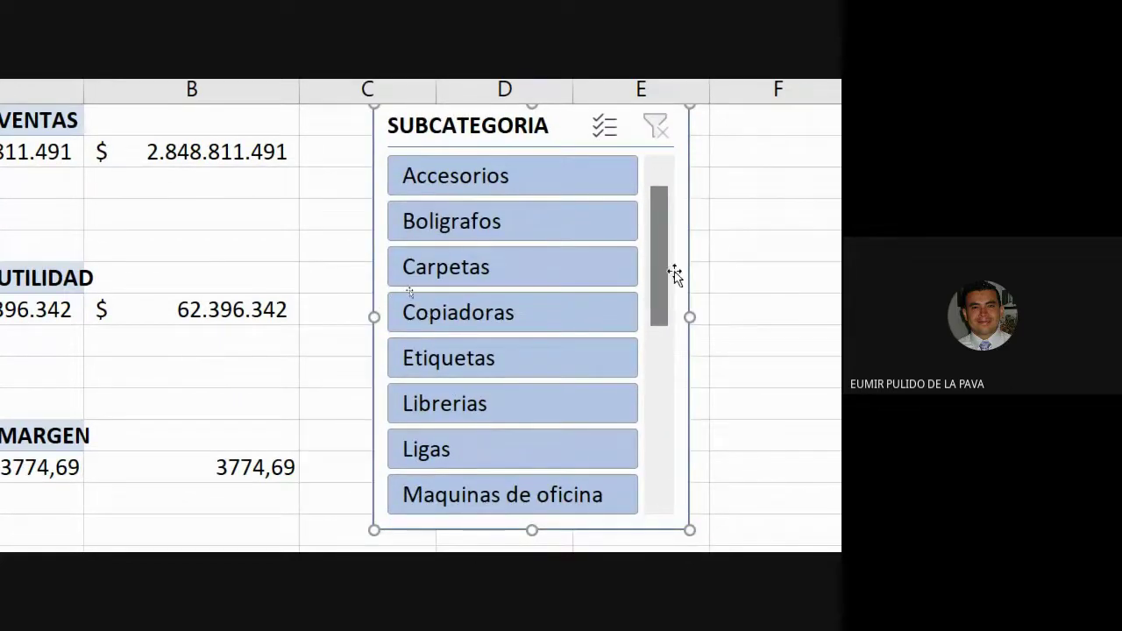
{"action": "scroll", "coordinate": [663, 459], "scroll_direction": "down", "scroll_amount": 3}
{"action": "scroll", "coordinate": [675, 306], "scroll_direction": "up", "scroll_amount": 3}
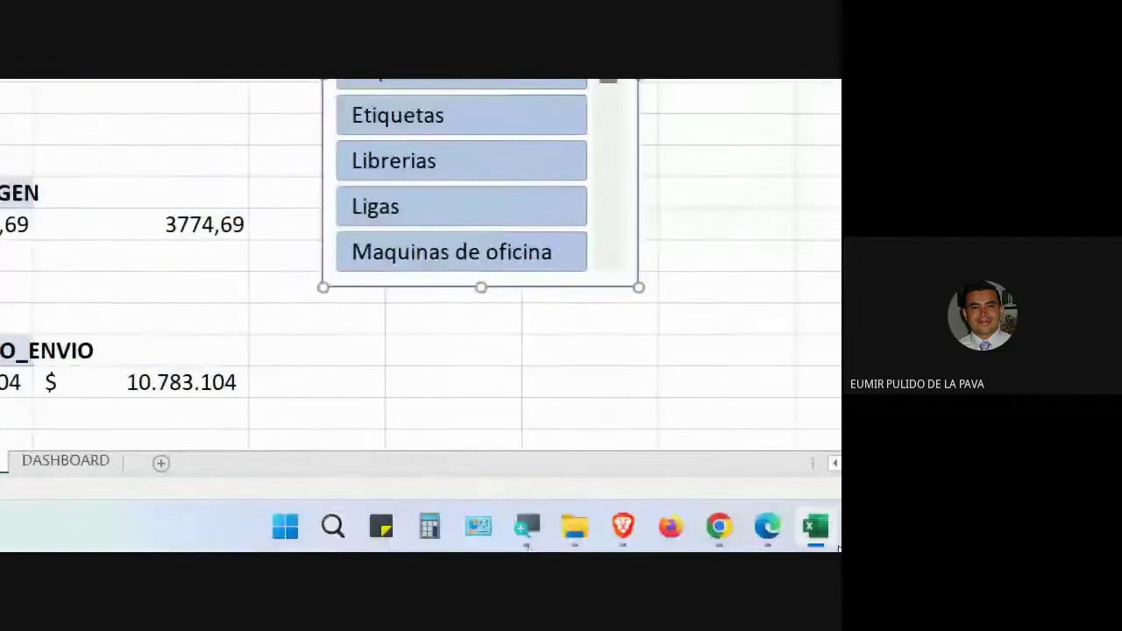
Step: Switch to the Lupa magnifier and reduce the screen magnification to 100%
{"action": "mouse_move", "coordinate": [430, 546]}
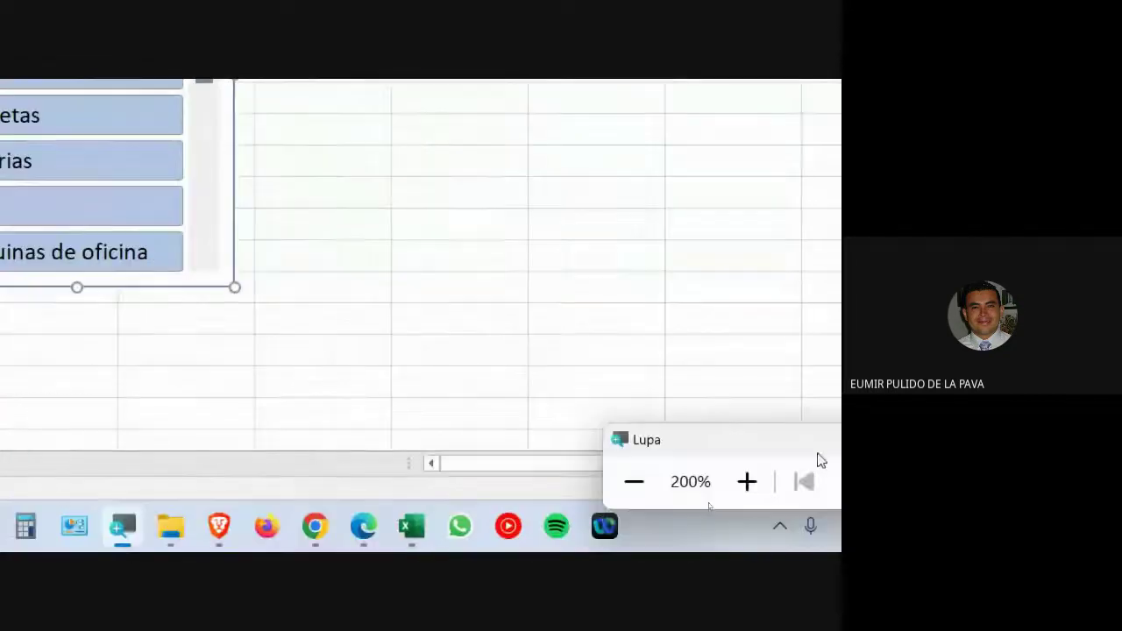
{"action": "left_click", "coordinate": [629, 483]}
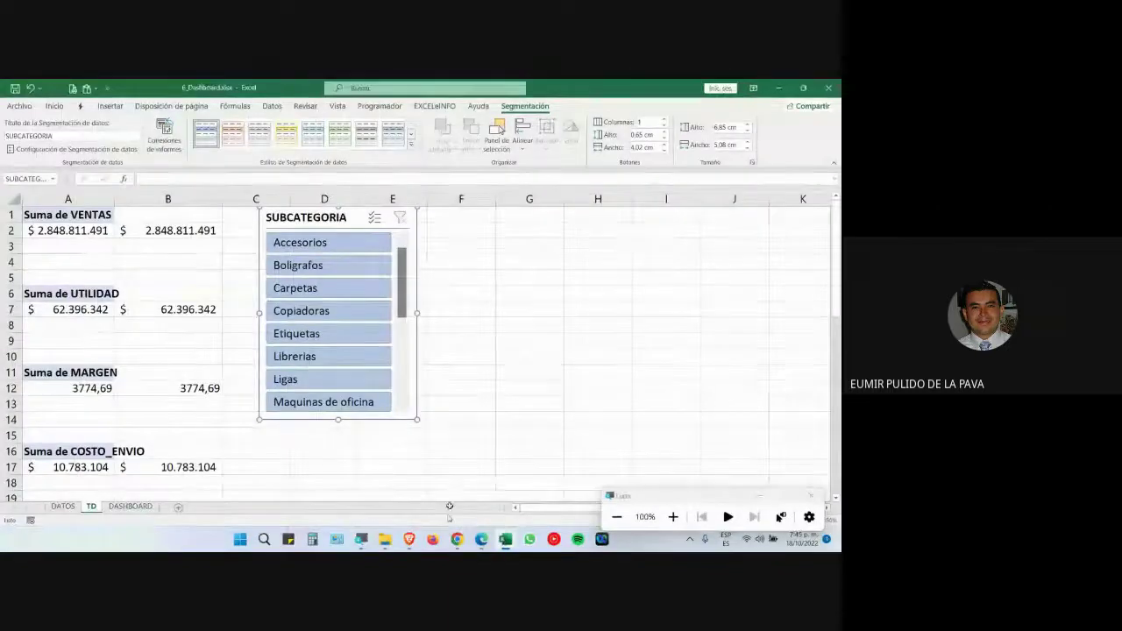
Step: Switch to the Google Meet call in Chrome to read the chat, minimise the Lupa window and return to Excel
{"action": "left_click", "coordinate": [457, 539]}
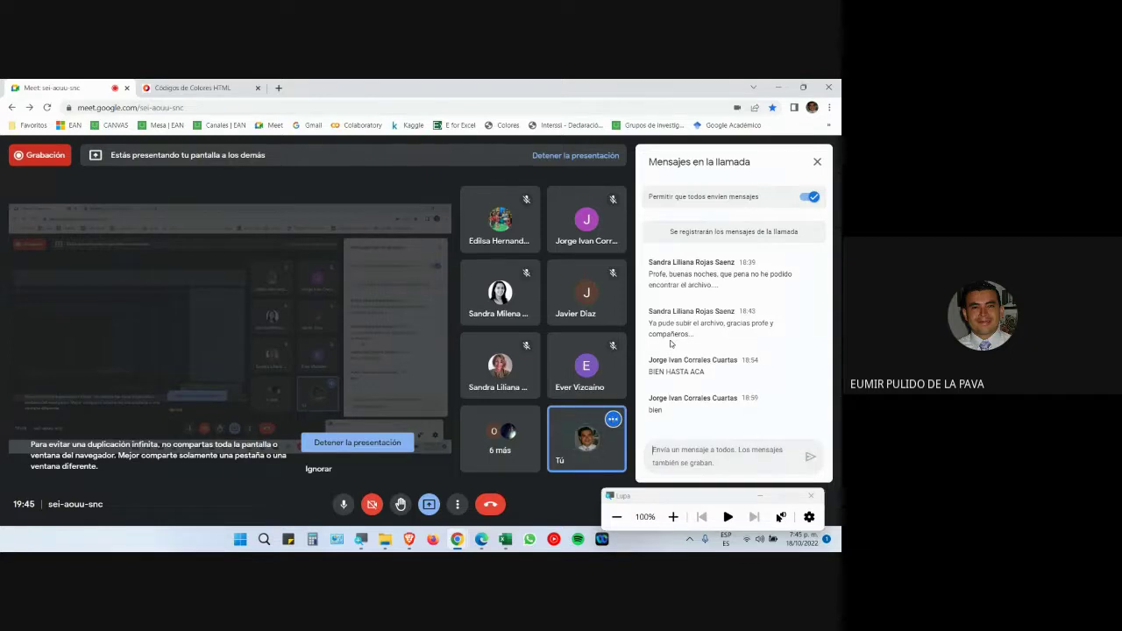
{"action": "left_click", "coordinate": [758, 503]}
{"action": "left_click", "coordinate": [759, 497]}
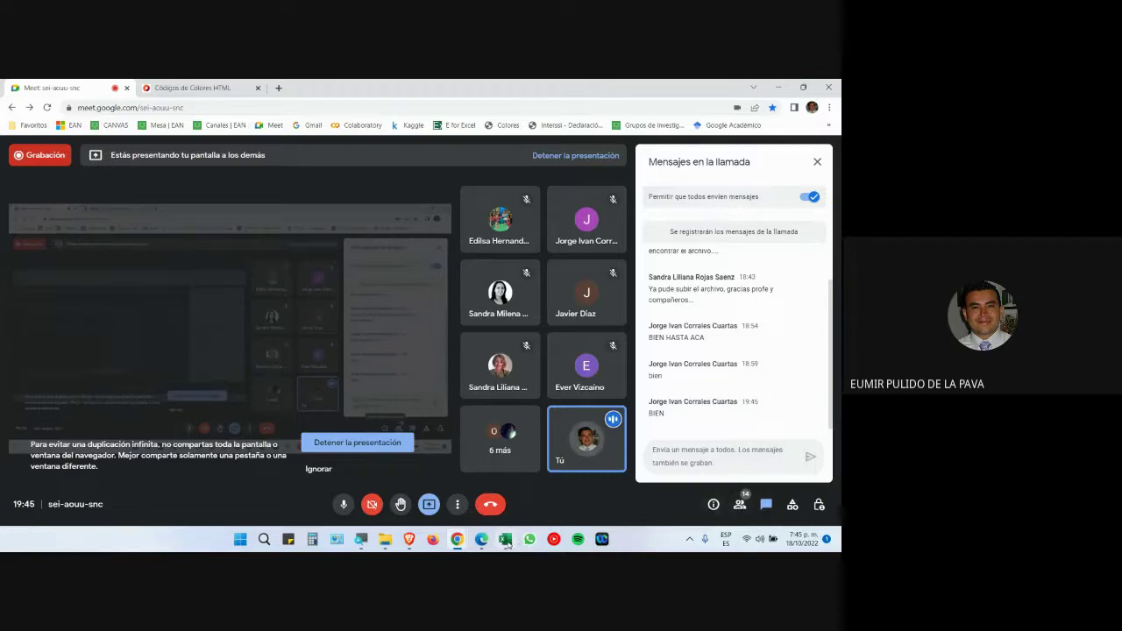
{"action": "key", "text": "alt+Tab"}
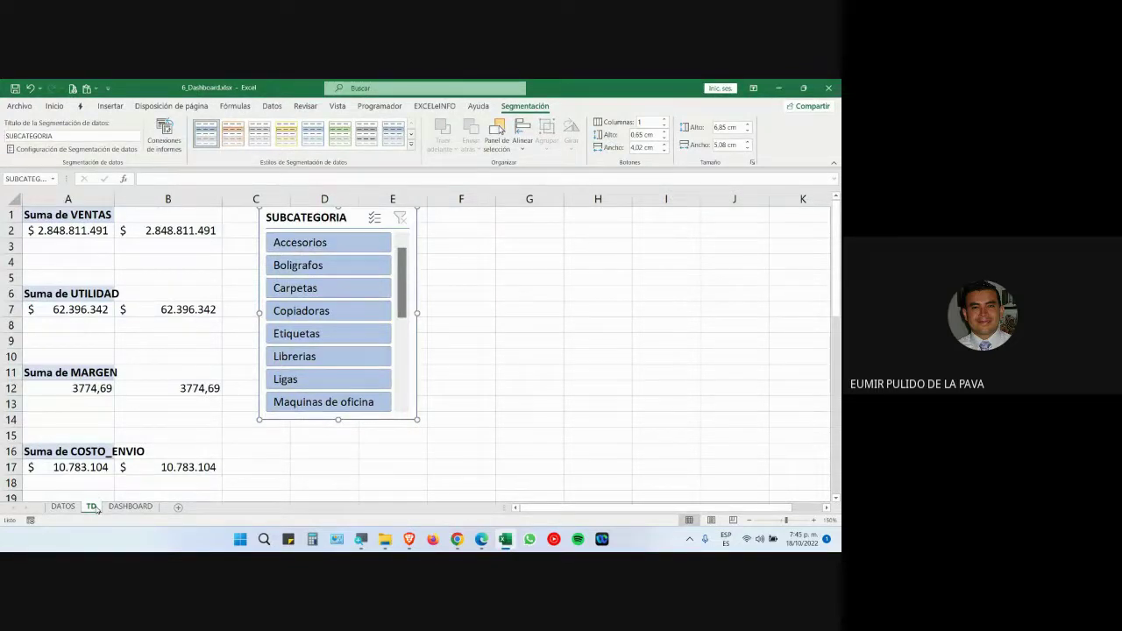
Step: Copy the SUBCATEGORIA slicer from the TD sheet and paste it onto the DASHBOARD sheet
{"action": "right_click", "coordinate": [308, 220]}
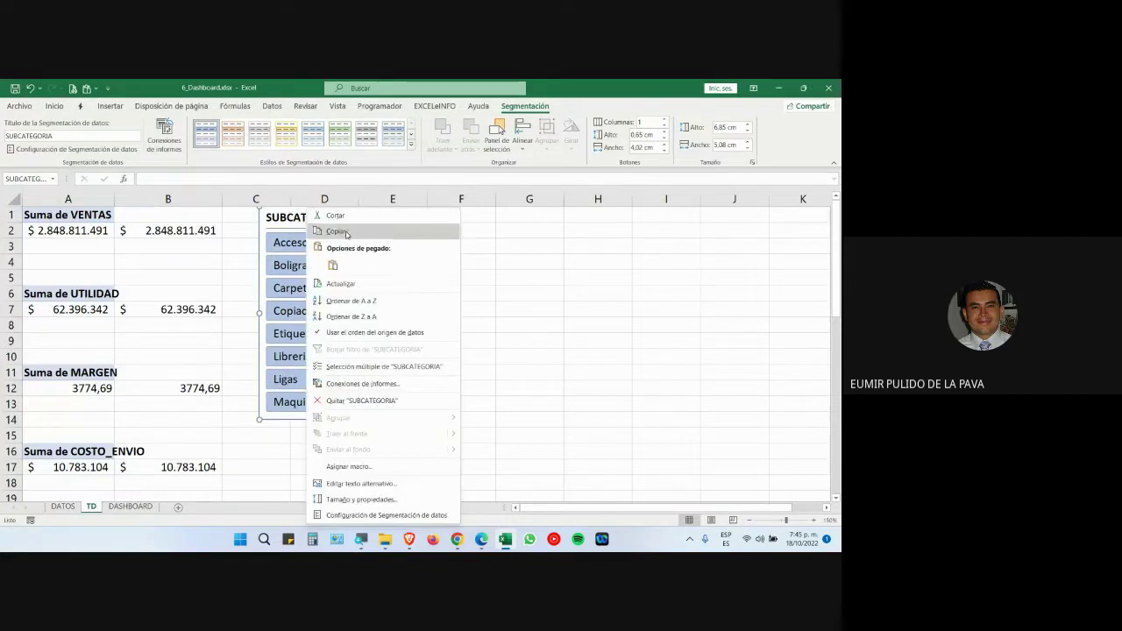
{"action": "left_click", "coordinate": [338, 231]}
{"action": "left_click", "coordinate": [132, 507]}
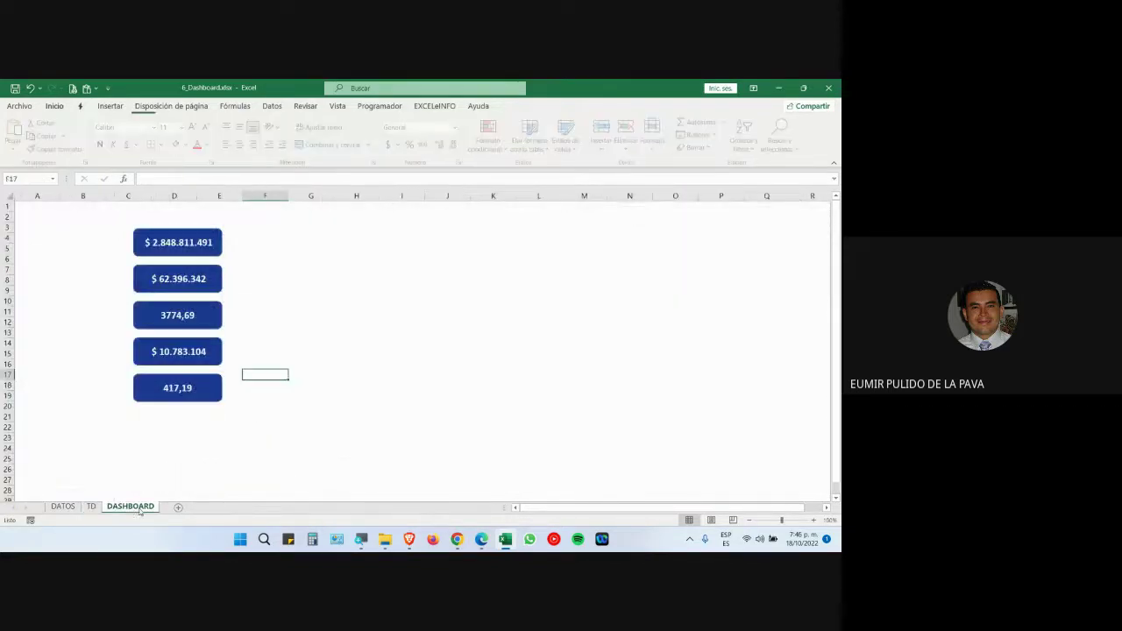
{"action": "key", "text": "ctrl+v"}
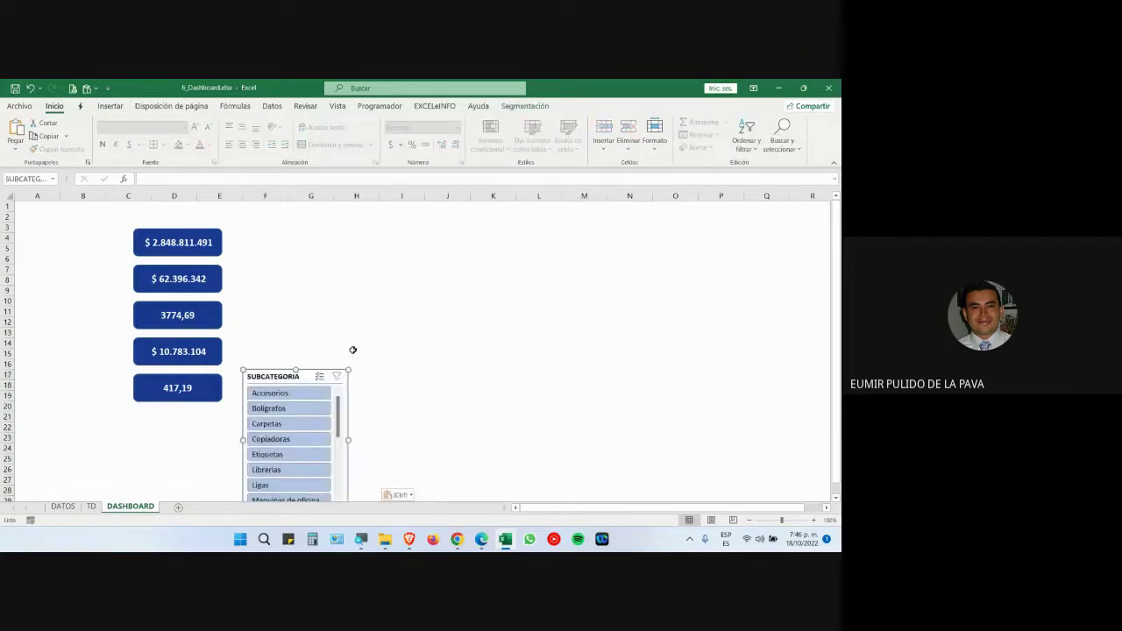
{"action": "left_click", "coordinate": [93, 507]}
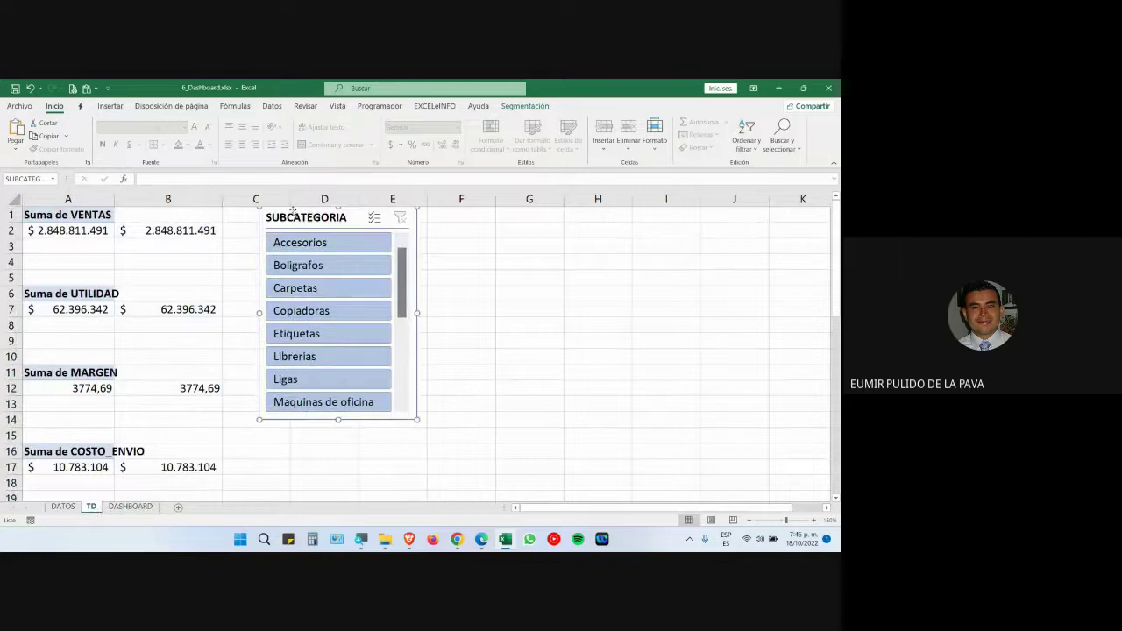
{"action": "left_click", "coordinate": [143, 508]}
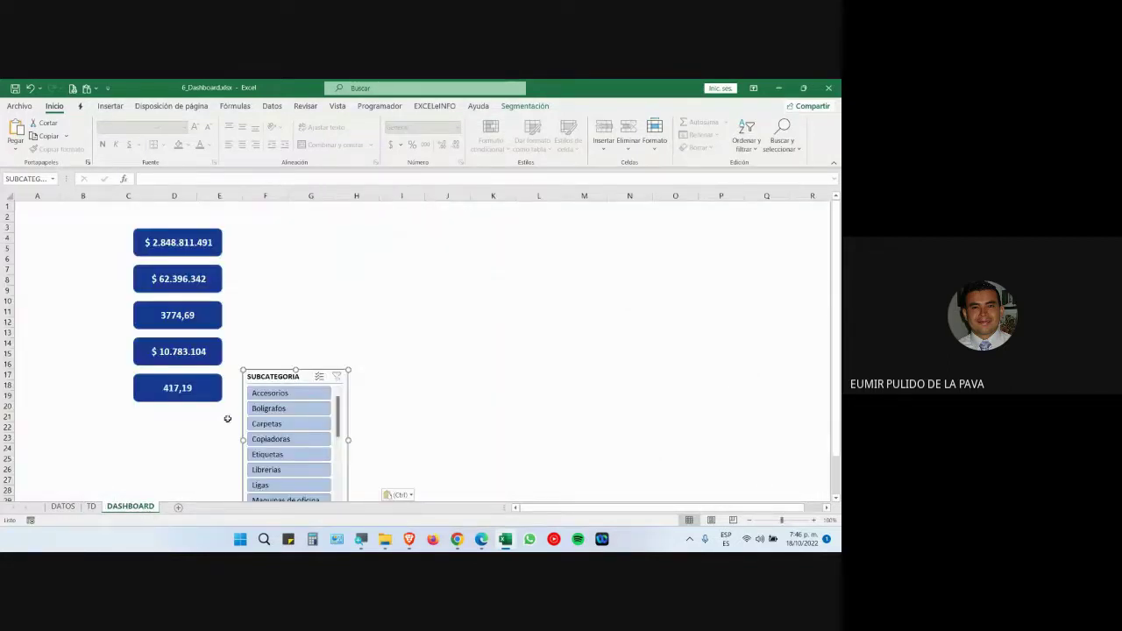
Step: Place the SUBCATEGORIA slicer in columns A to C beside the KPI rectangles, aligned with the first one, and widen it to nearly touch them
{"action": "left_click_drag", "start_coordinate": [247, 372], "coordinate": [40, 234]}
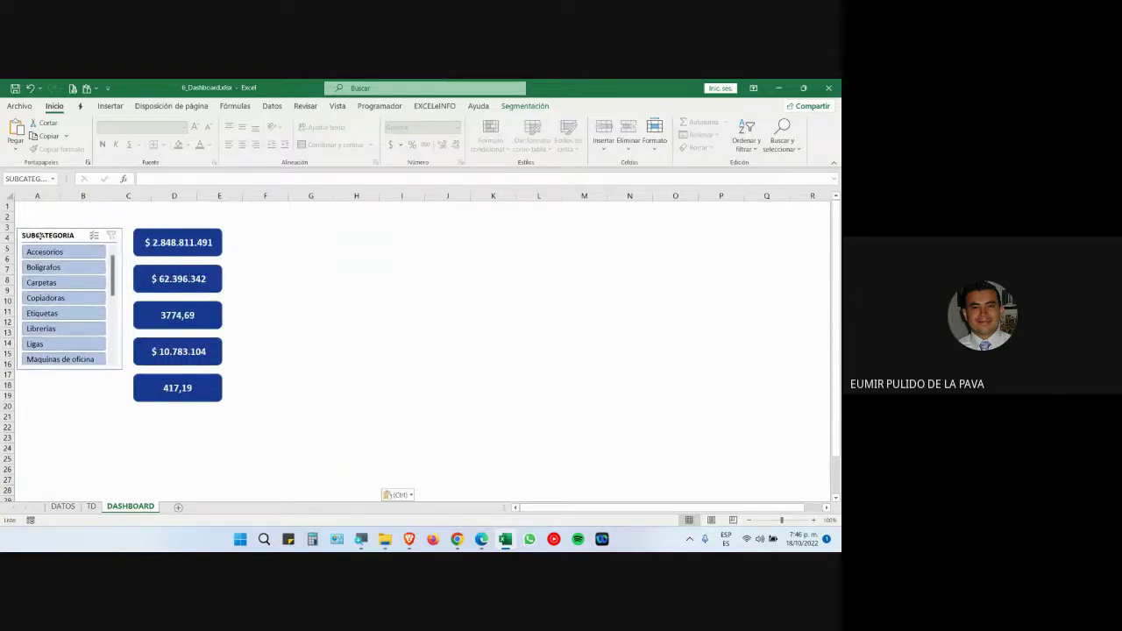
{"action": "left_click_drag", "start_coordinate": [121, 298], "coordinate": [130, 298]}
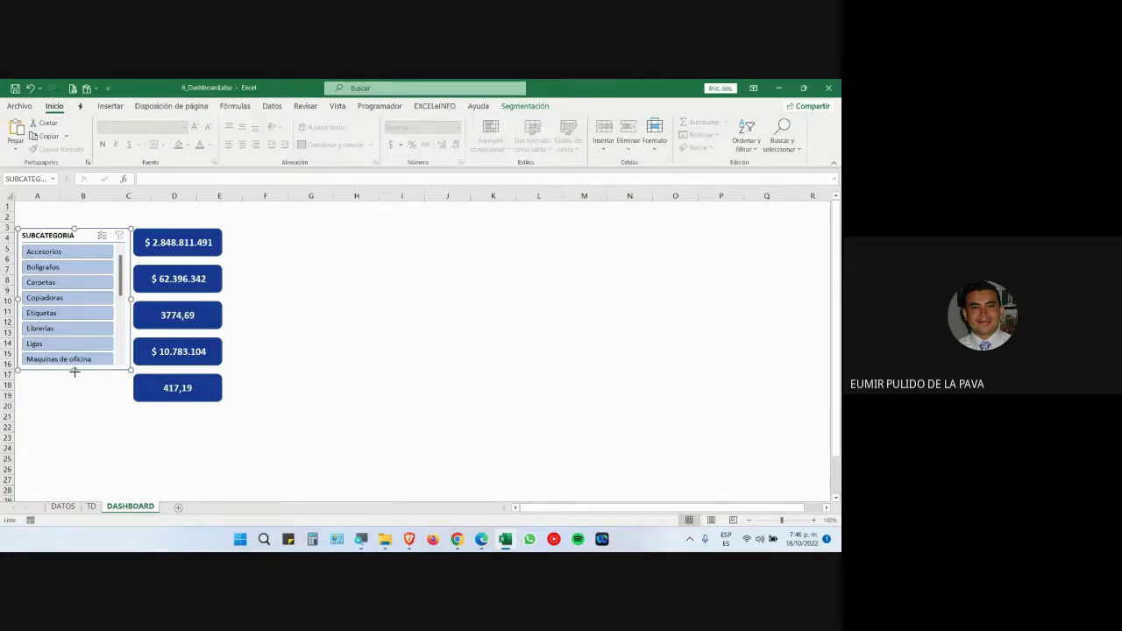
{"action": "left_click", "coordinate": [76, 359]}
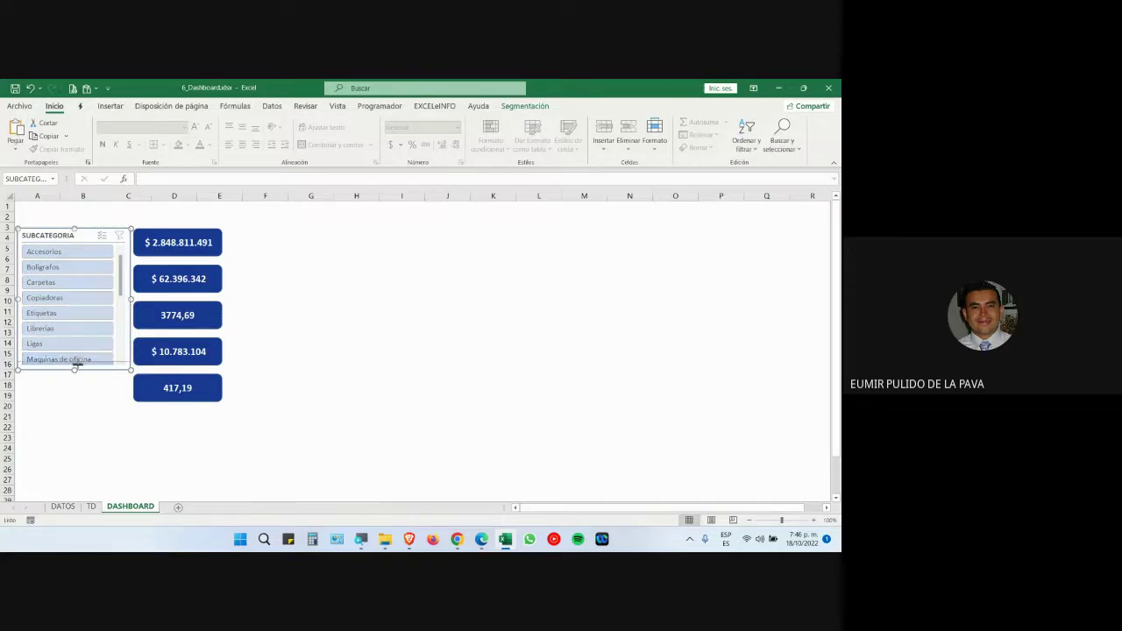
{"action": "left_click", "coordinate": [112, 395]}
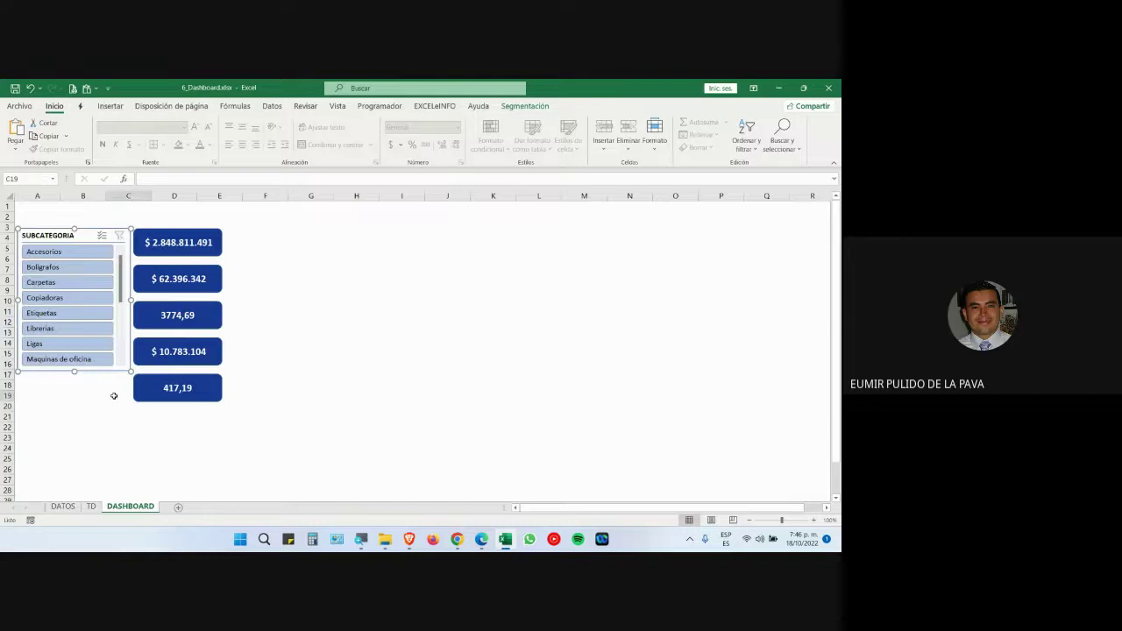
{"action": "left_click", "coordinate": [75, 235]}
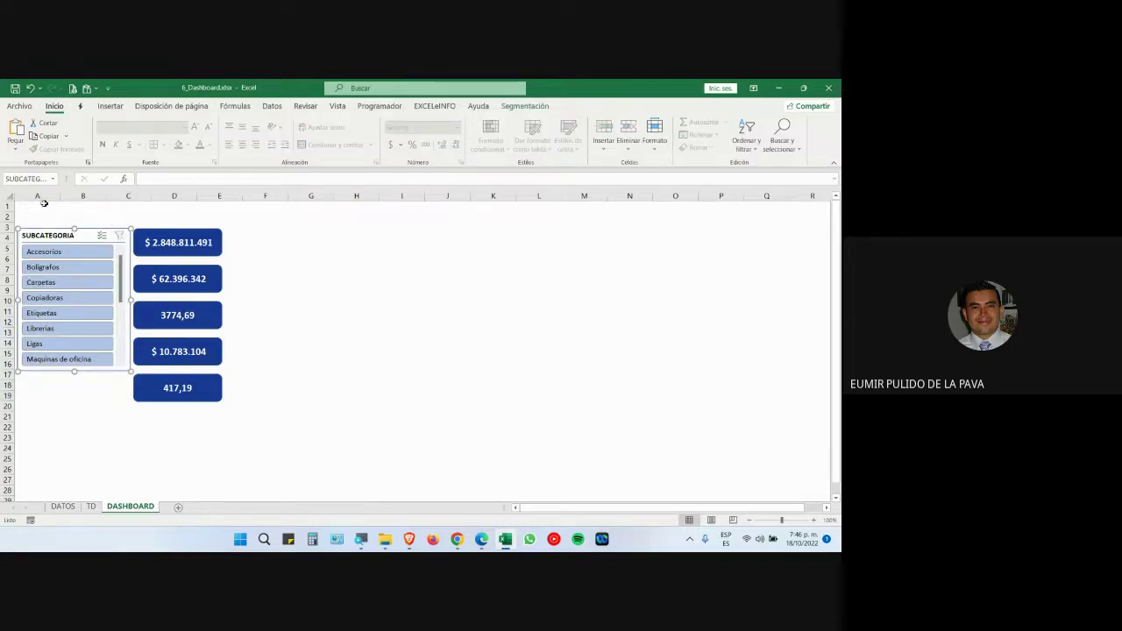
{"action": "left_click_drag", "start_coordinate": [44, 202], "coordinate": [759, 219]}
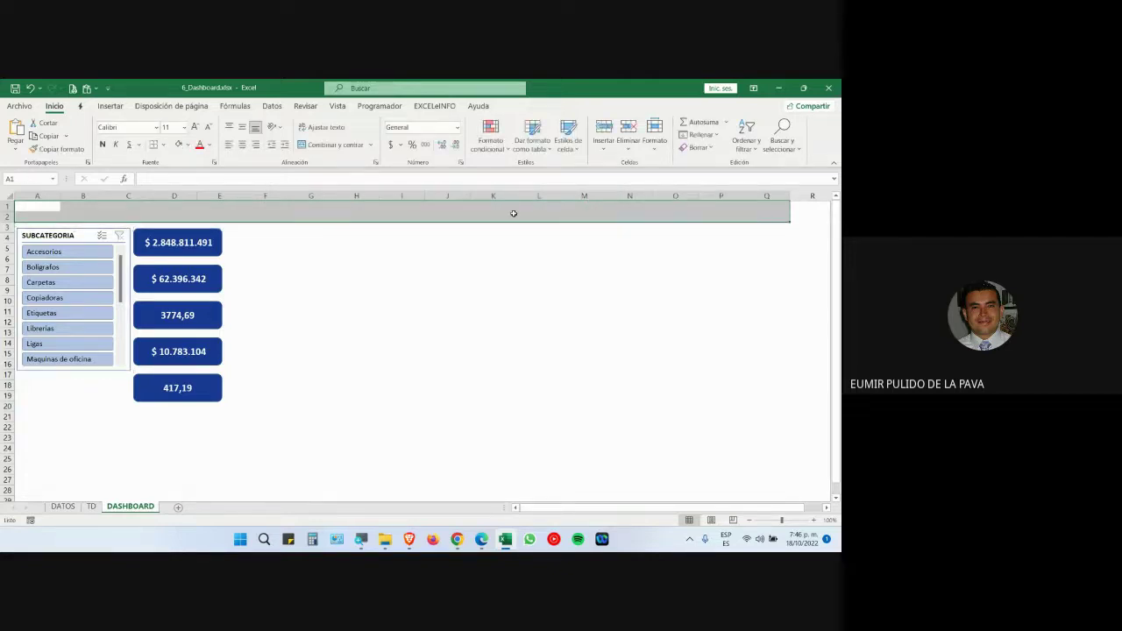
{"action": "left_click", "coordinate": [368, 322]}
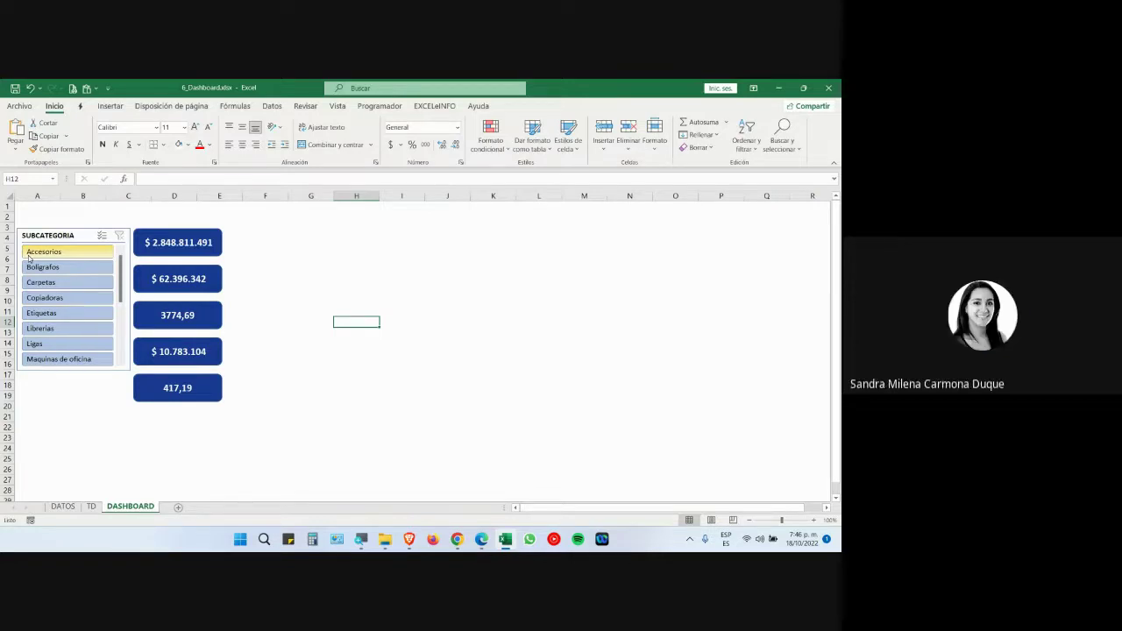
Step: Go to the TD sheet and raise the Lupa screen magnification to 200%
{"action": "left_click", "coordinate": [91, 506]}
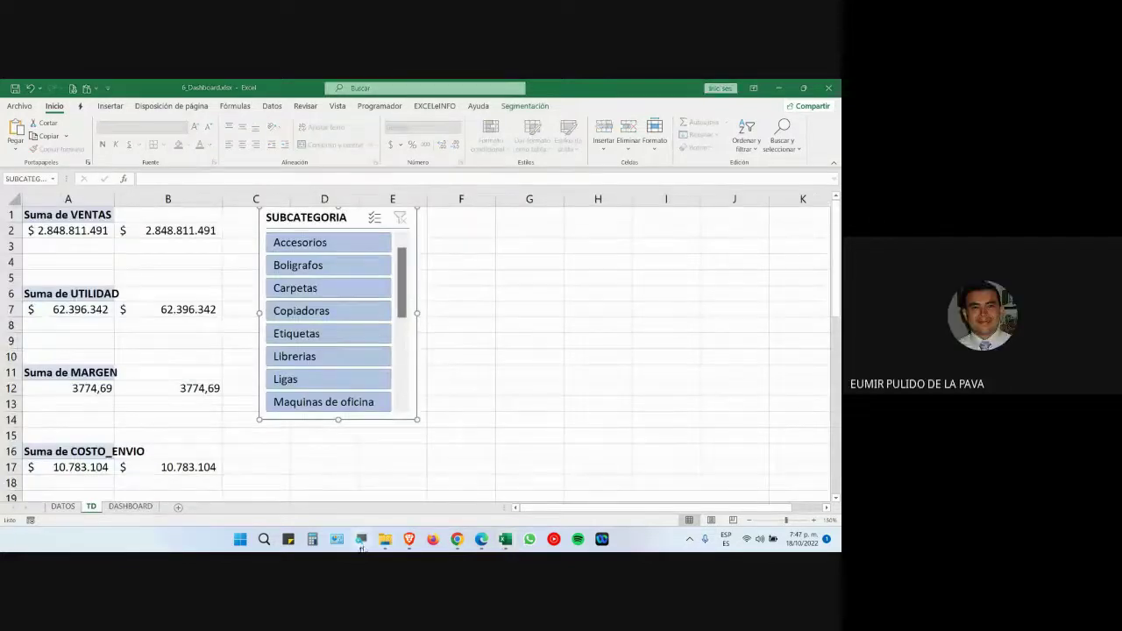
{"action": "left_click", "coordinate": [360, 538]}
{"action": "left_click", "coordinate": [671, 513]}
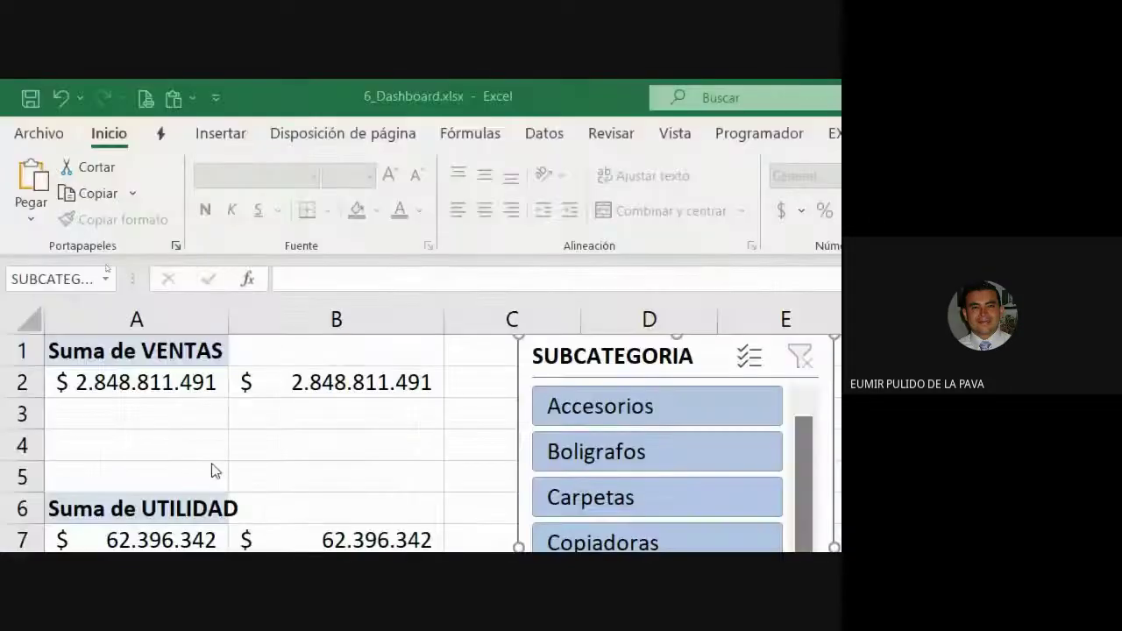
{"action": "left_click", "coordinate": [158, 382]}
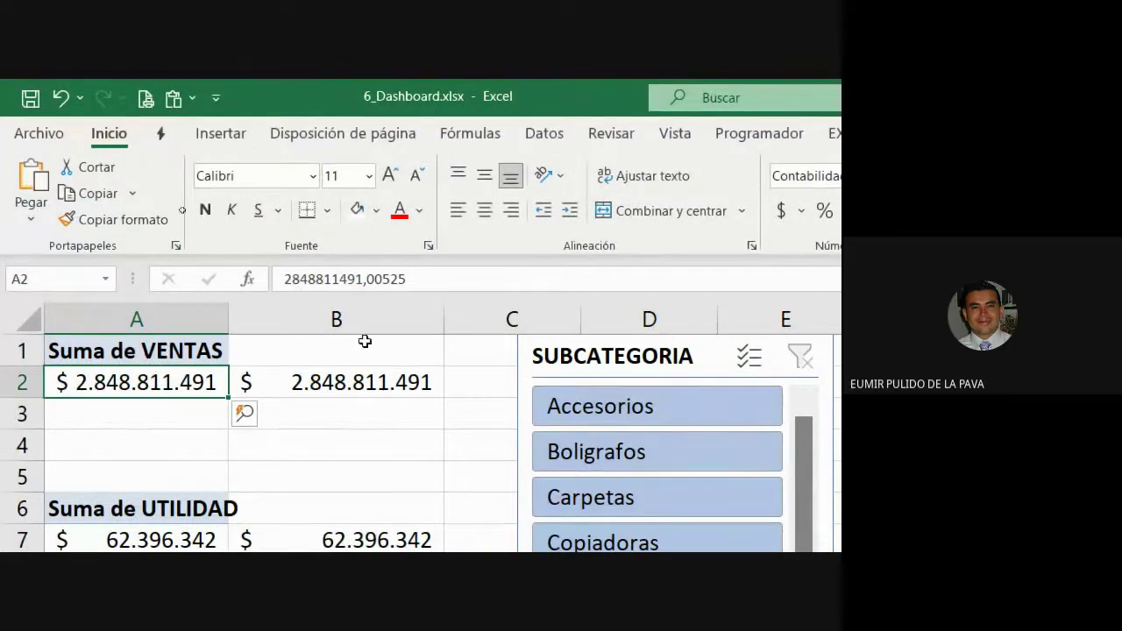
{"action": "left_click", "coordinate": [438, 130]}
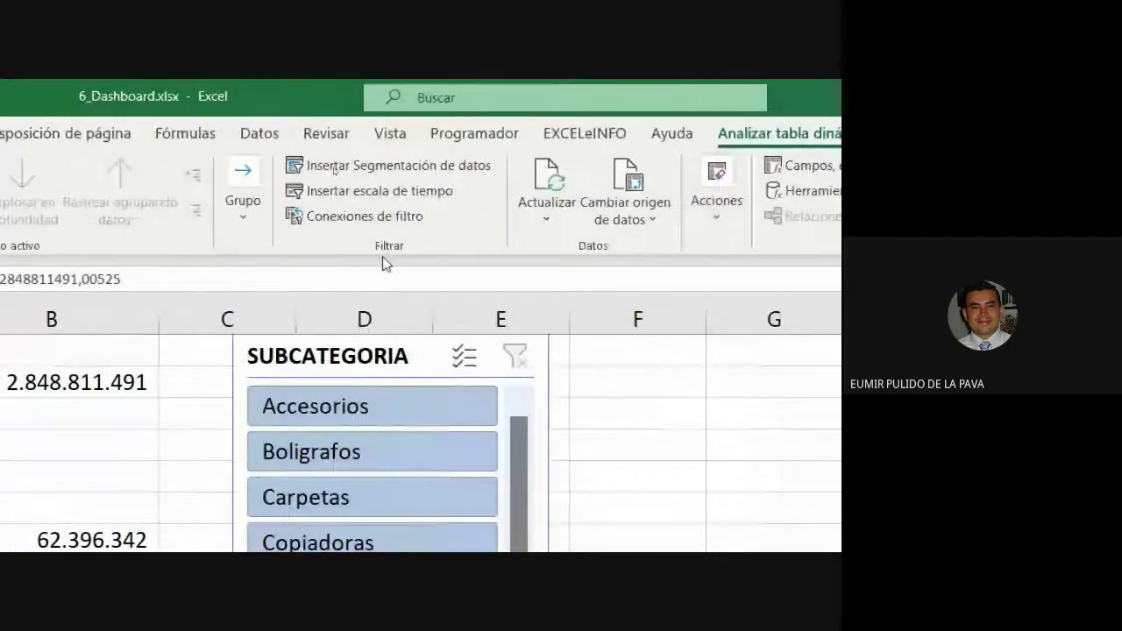
{"action": "left_click", "coordinate": [406, 172]}
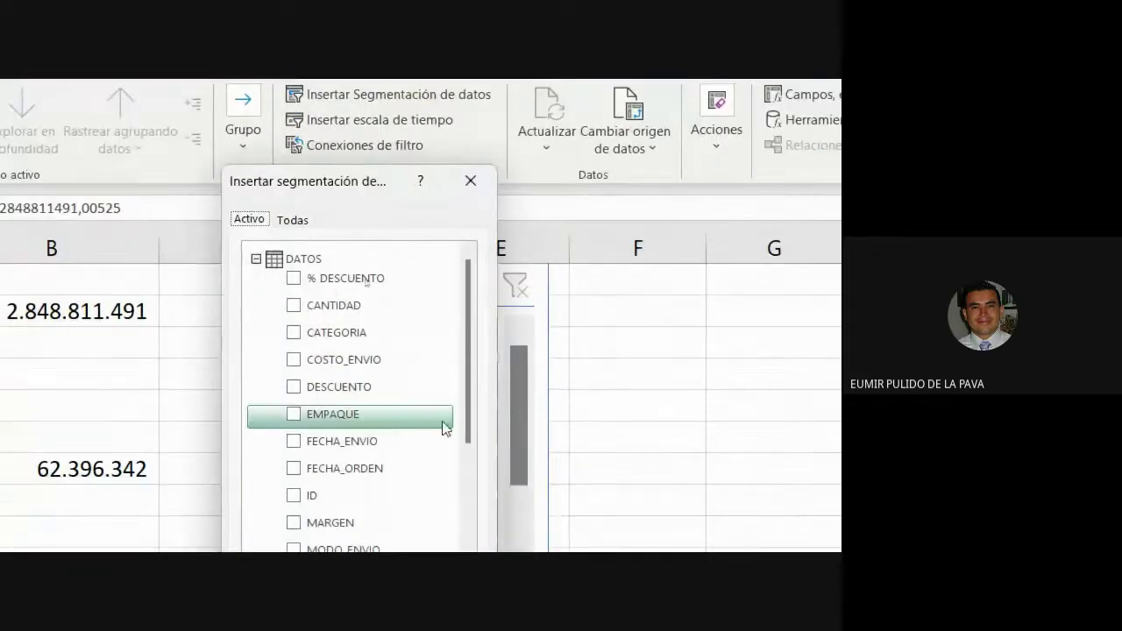
{"action": "left_click_drag", "start_coordinate": [467, 308], "coordinate": [487, 469]}
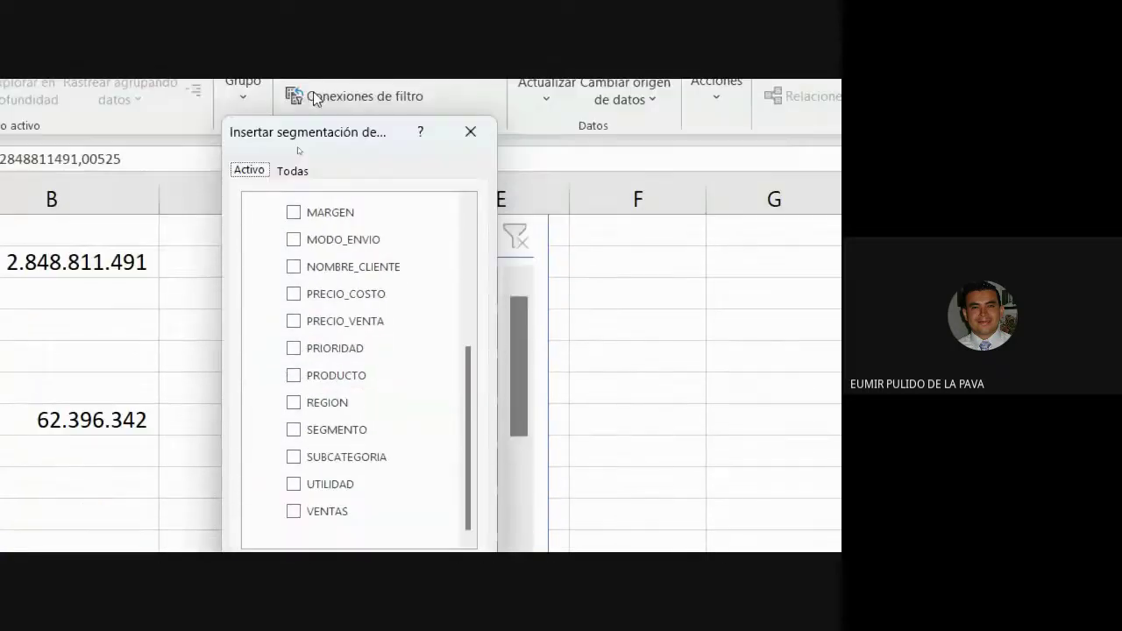
{"action": "left_click_drag", "start_coordinate": [315, 147], "coordinate": [614, 182]}
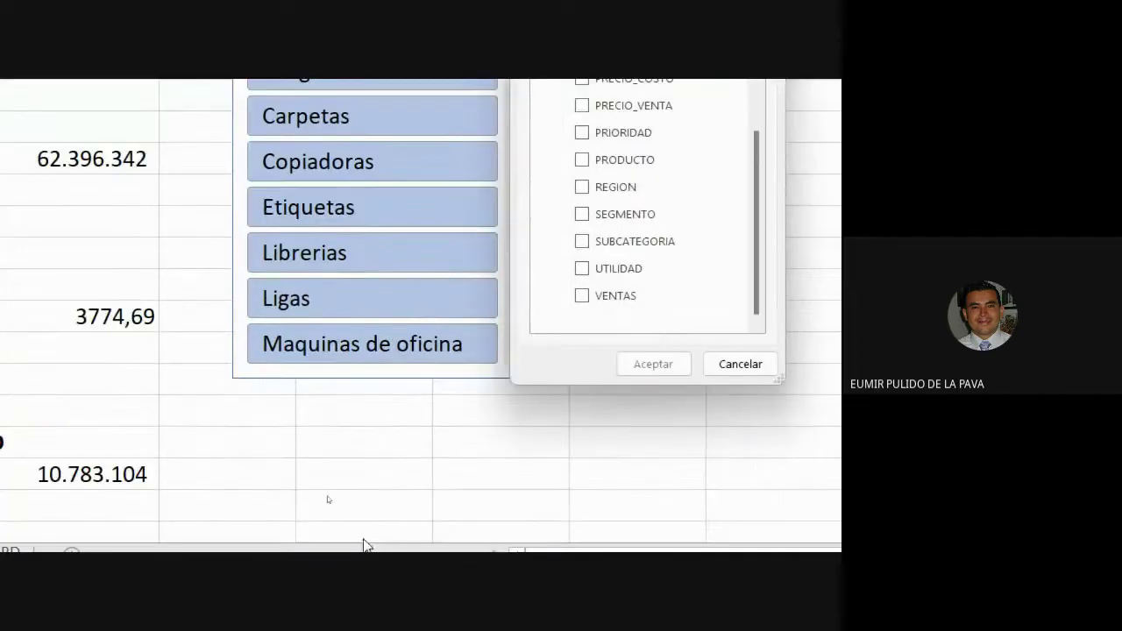
{"action": "left_click", "coordinate": [584, 248]}
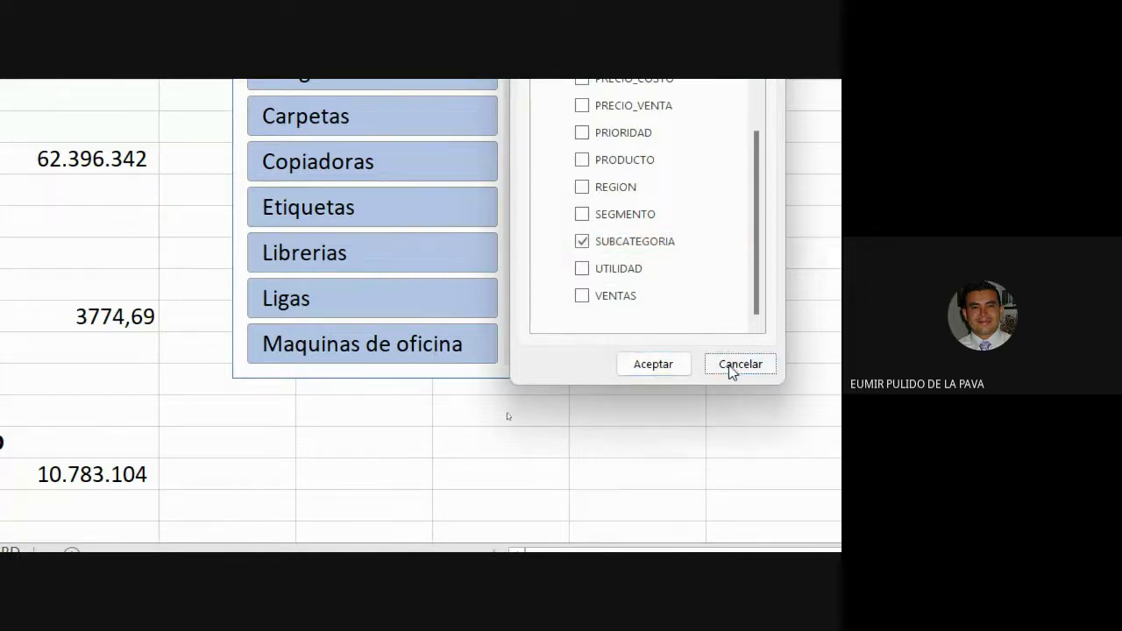
{"action": "left_click", "coordinate": [732, 366]}
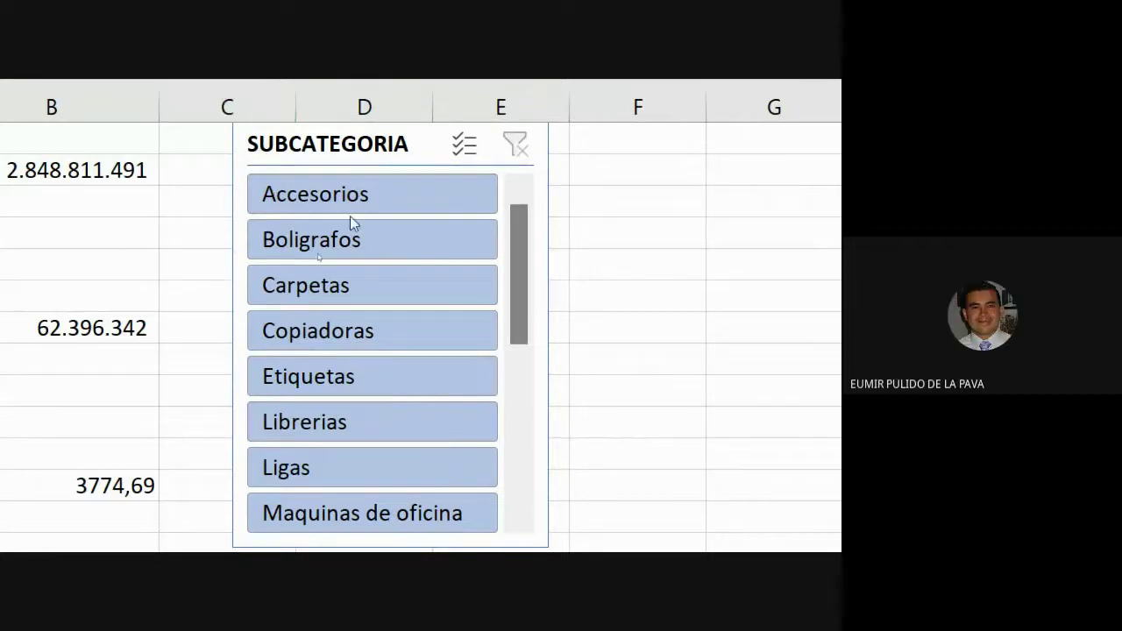
Step: Return to the DASHBOARD sheet and select its SUBCATEGORIA slicer
{"action": "left_click", "coordinate": [307, 149]}
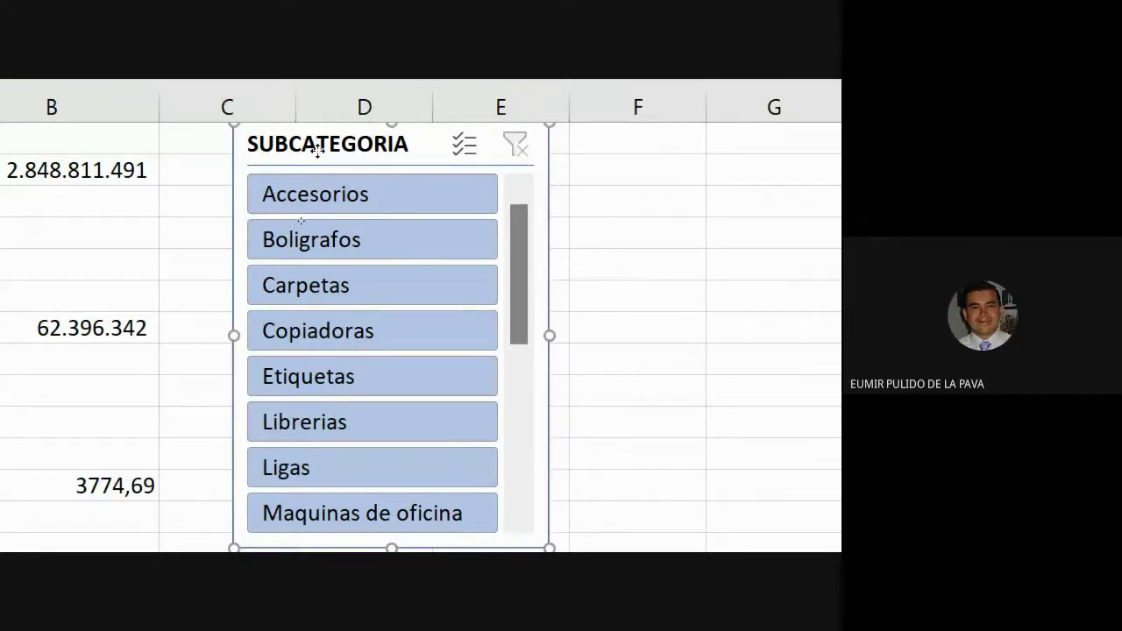
{"action": "right_click", "coordinate": [318, 154]}
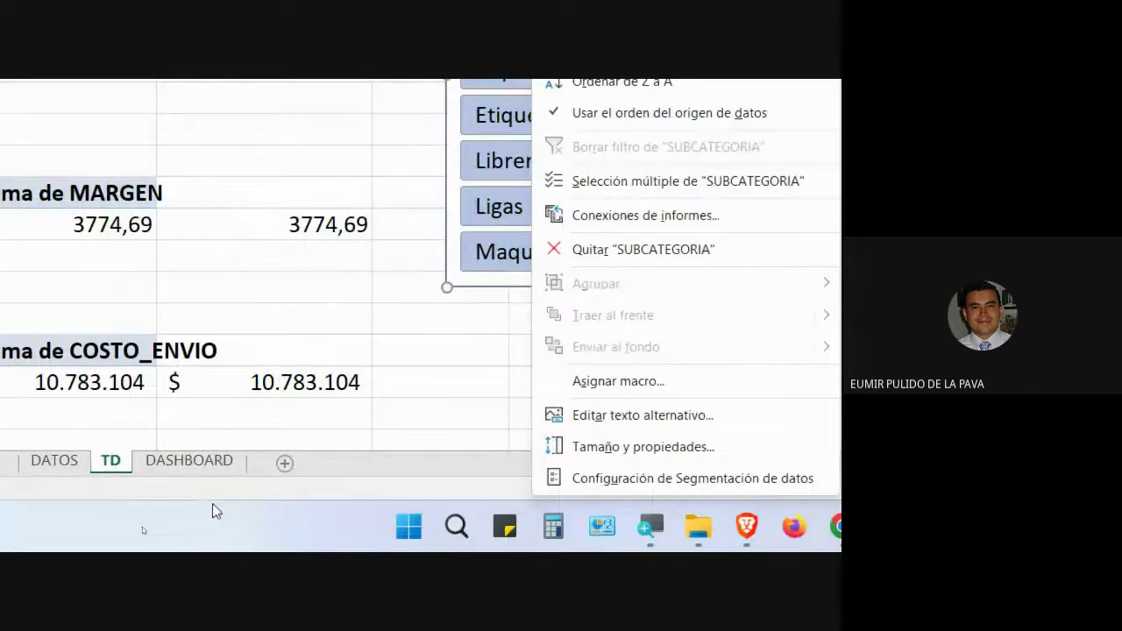
{"action": "left_click", "coordinate": [201, 473]}
{"action": "left_click", "coordinate": [200, 471]}
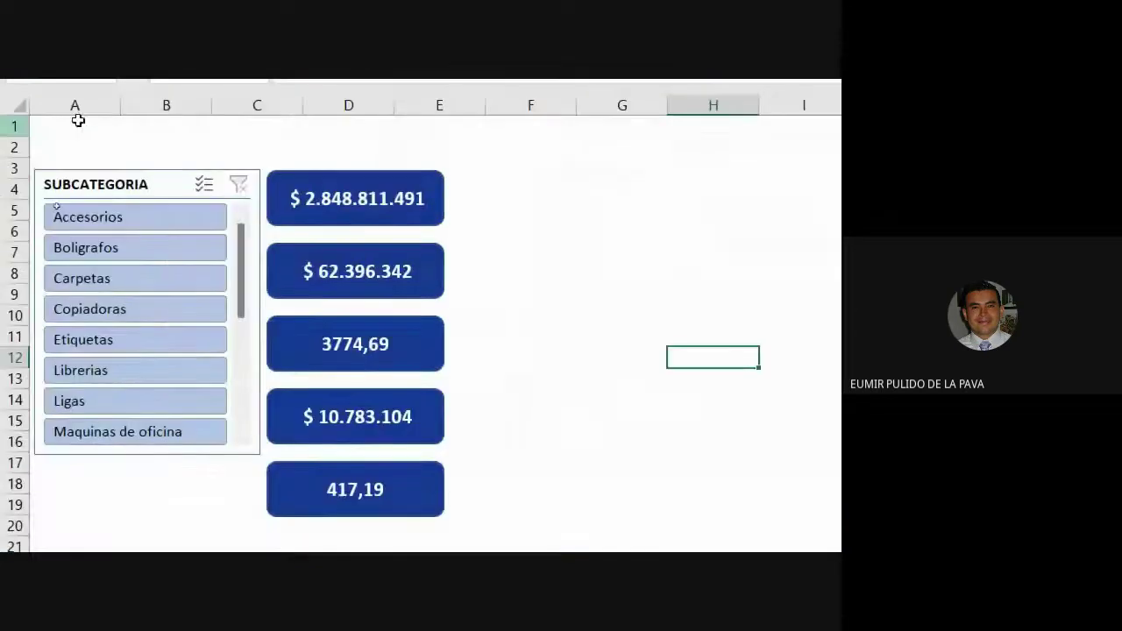
{"action": "left_click", "coordinate": [110, 187]}
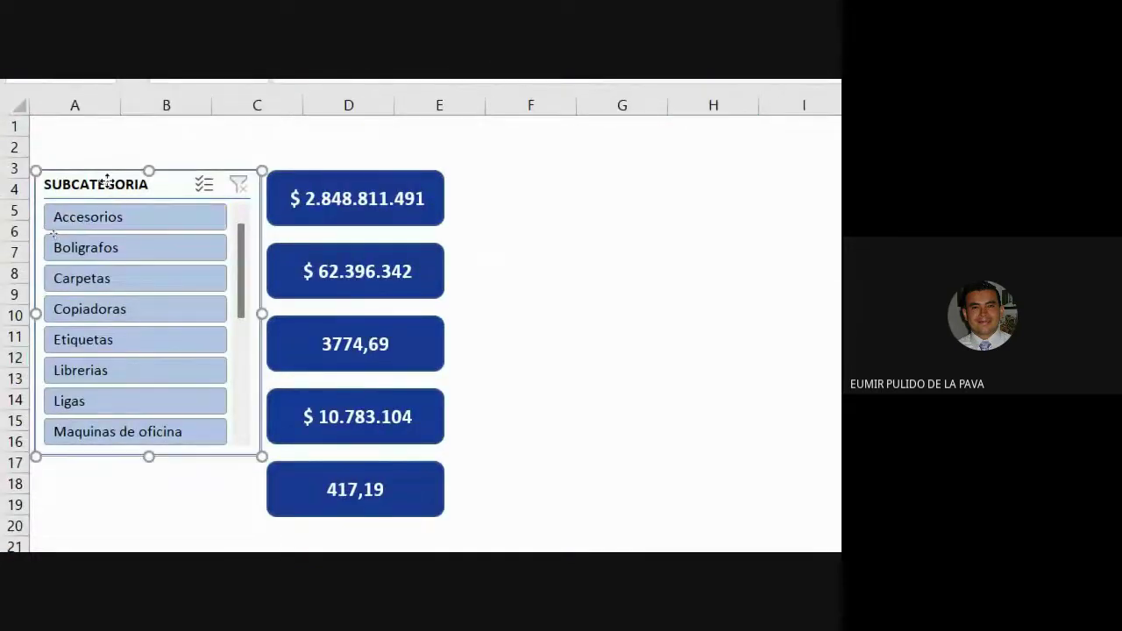
{"action": "left_click_drag", "start_coordinate": [110, 186], "coordinate": [109, 181]}
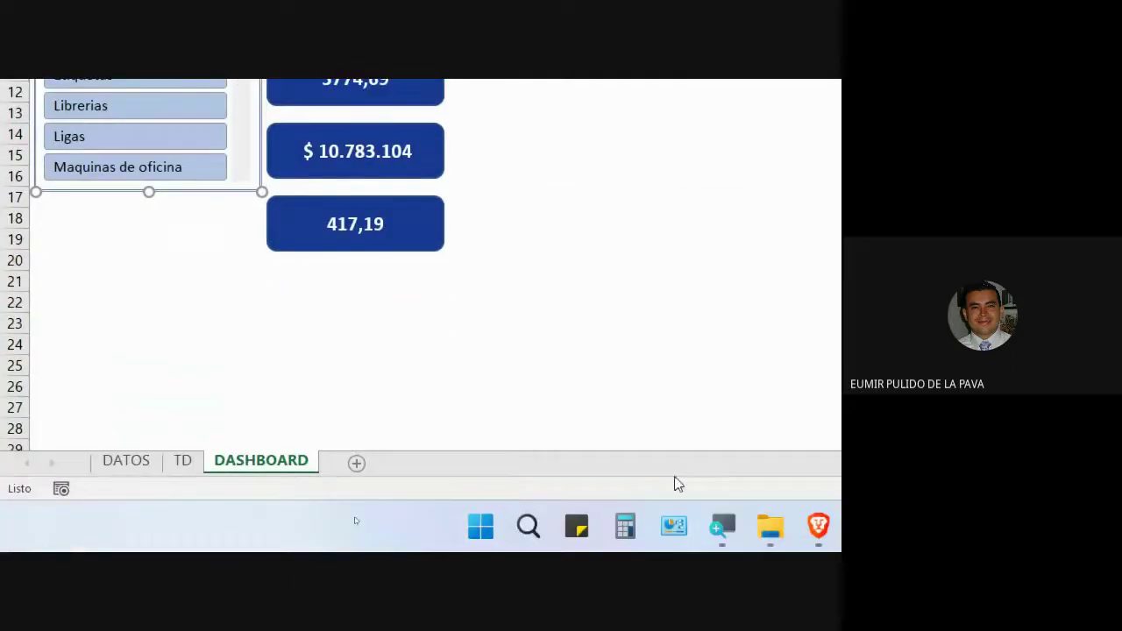
{"action": "mouse_move", "coordinate": [432, 540]}
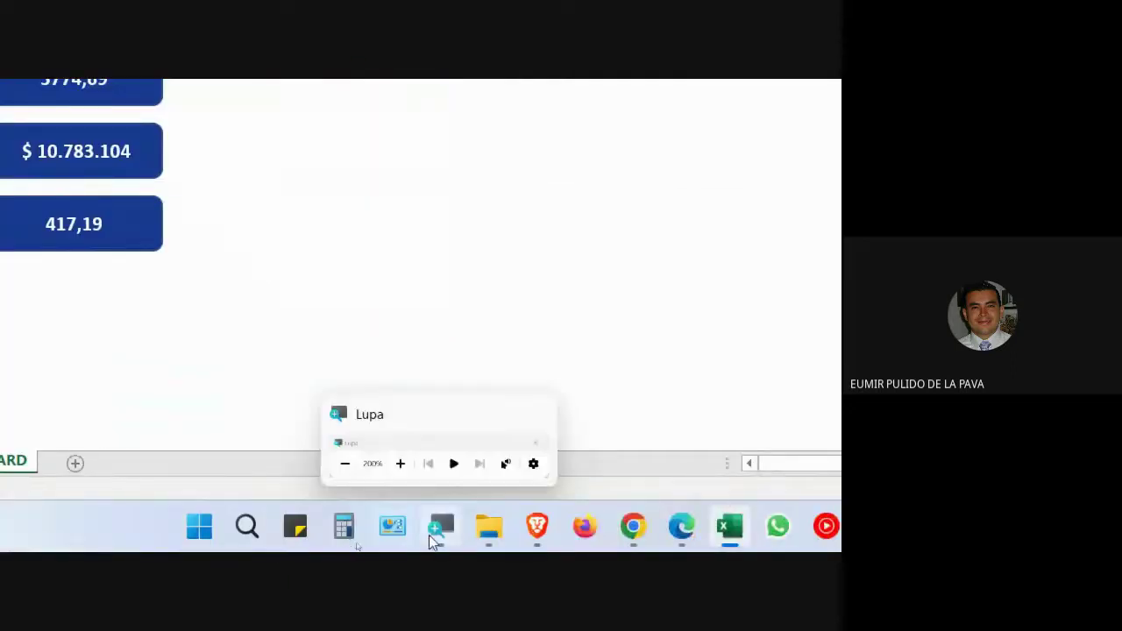
{"action": "left_click", "coordinate": [421, 413]}
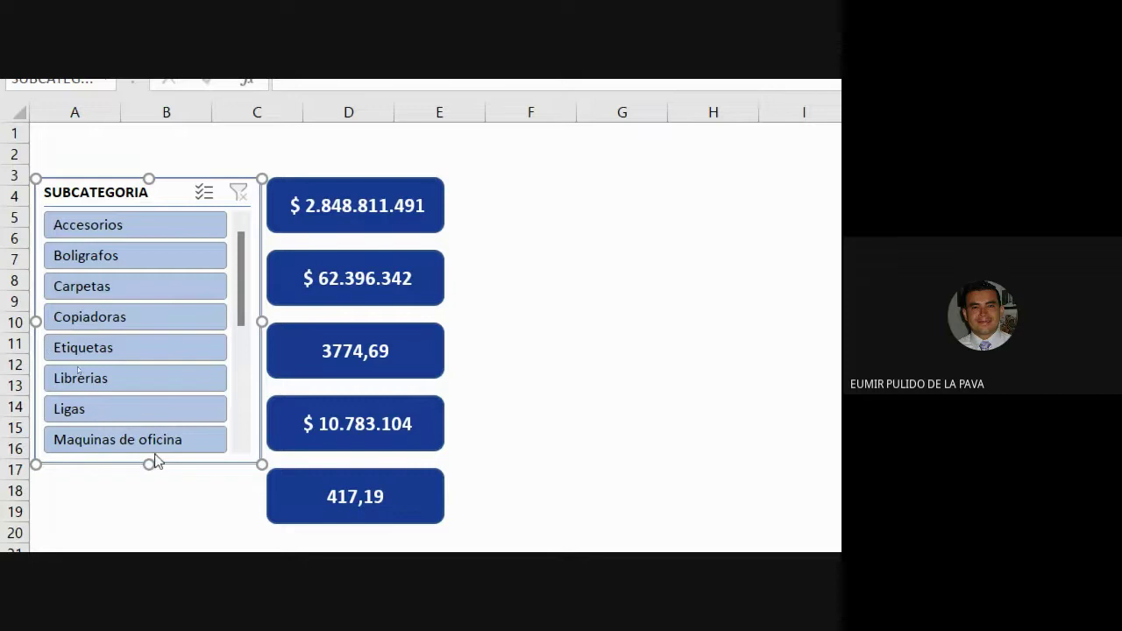
Step: Test the SUBCATEGORIA slicer by filtering on Accesorios, Carpetas and Maquinas de oficina in turn
{"action": "left_click", "coordinate": [121, 230]}
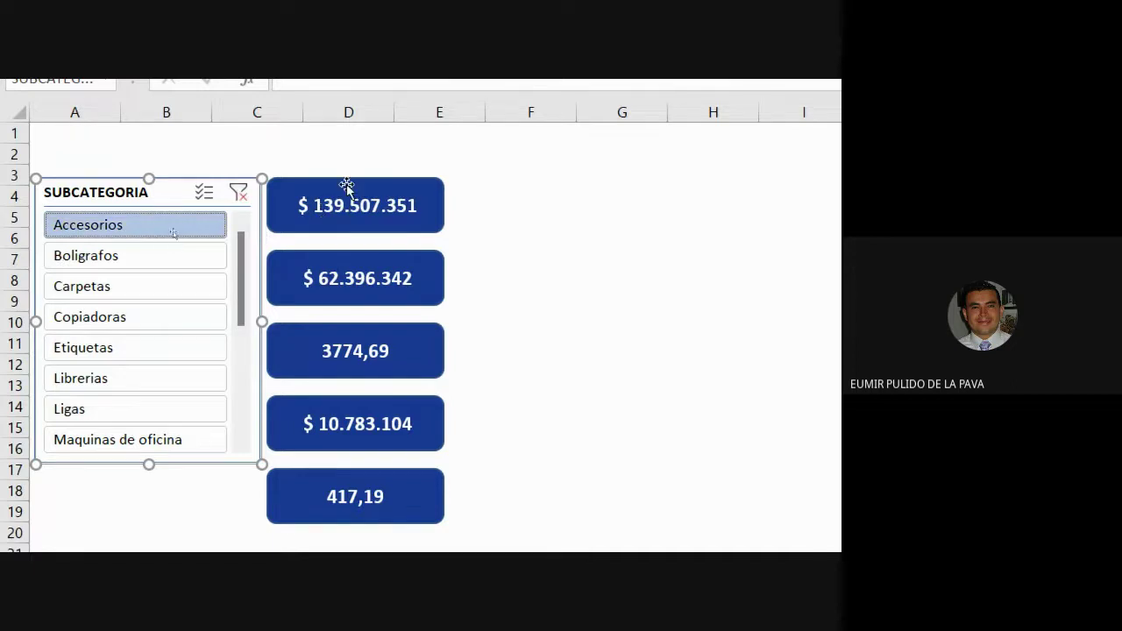
{"action": "left_click", "coordinate": [97, 293]}
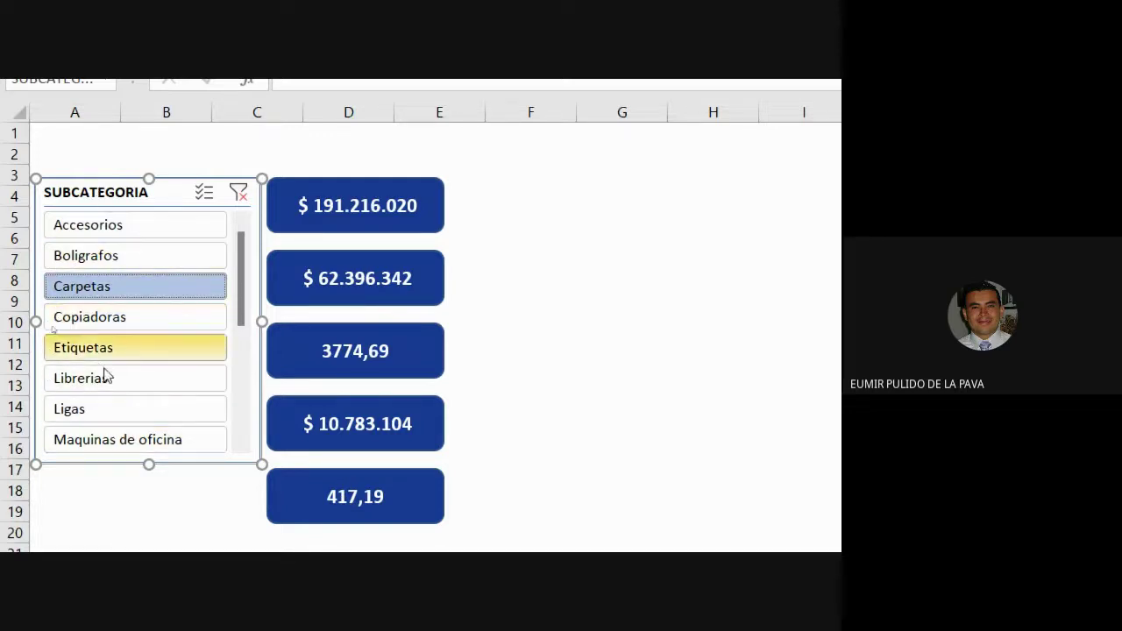
{"action": "left_click", "coordinate": [125, 444]}
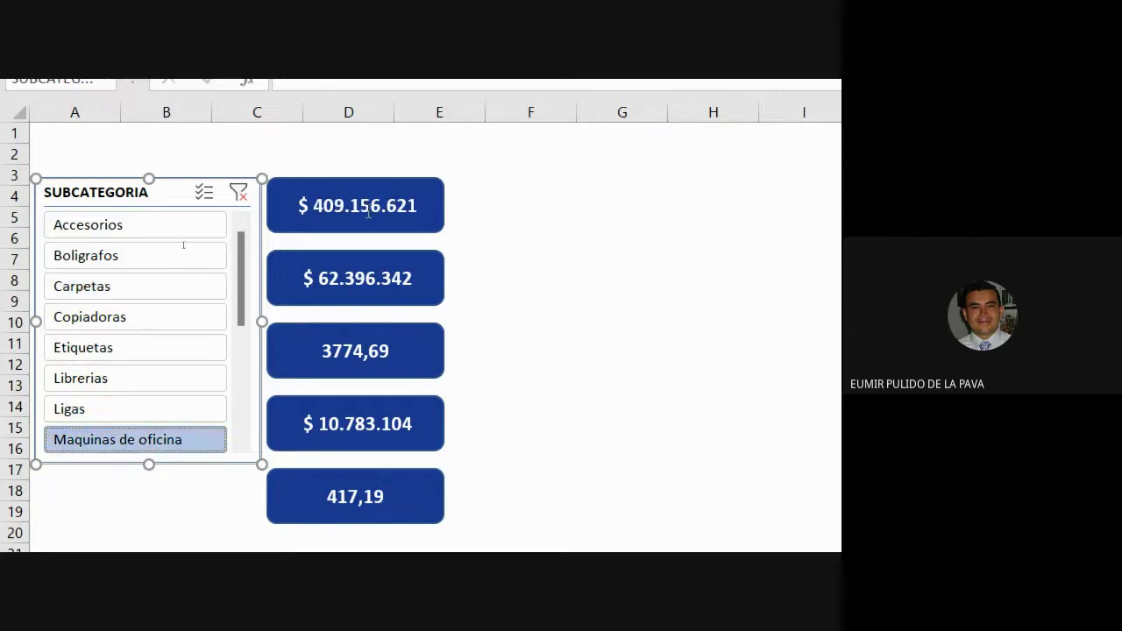
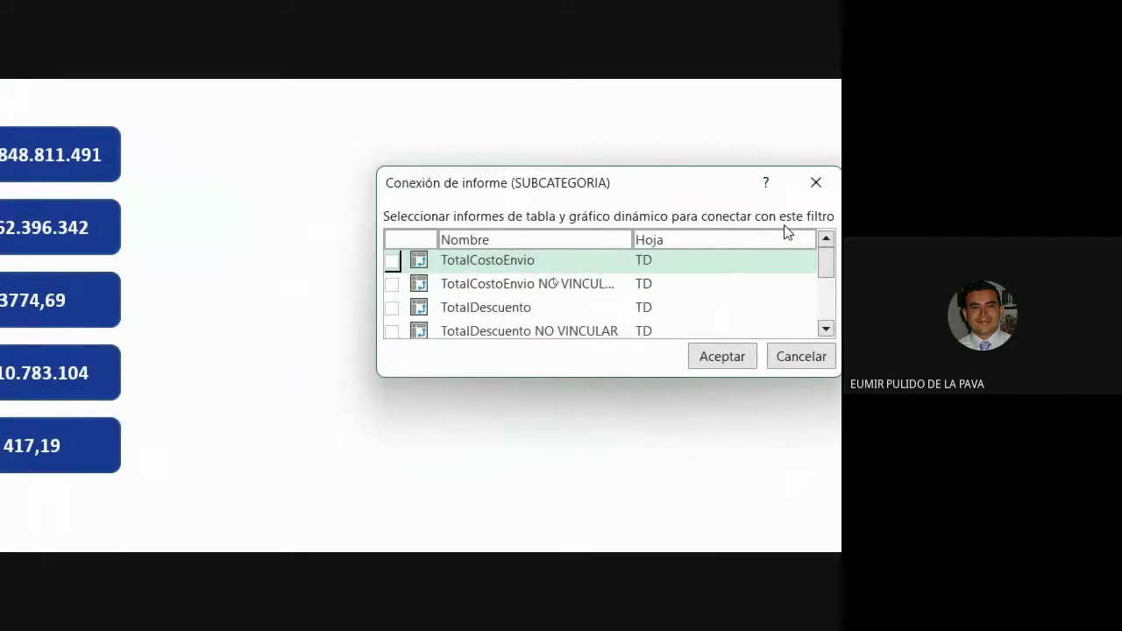
Step: Mark TotalCostoEnvio, TotalDescuento, TotalMargen and TotalUtilidad as report connections of the SUBCATEGORIA slicer, leaving the NO VINCULAR tables unmarked
{"action": "left_click", "coordinate": [392, 261]}
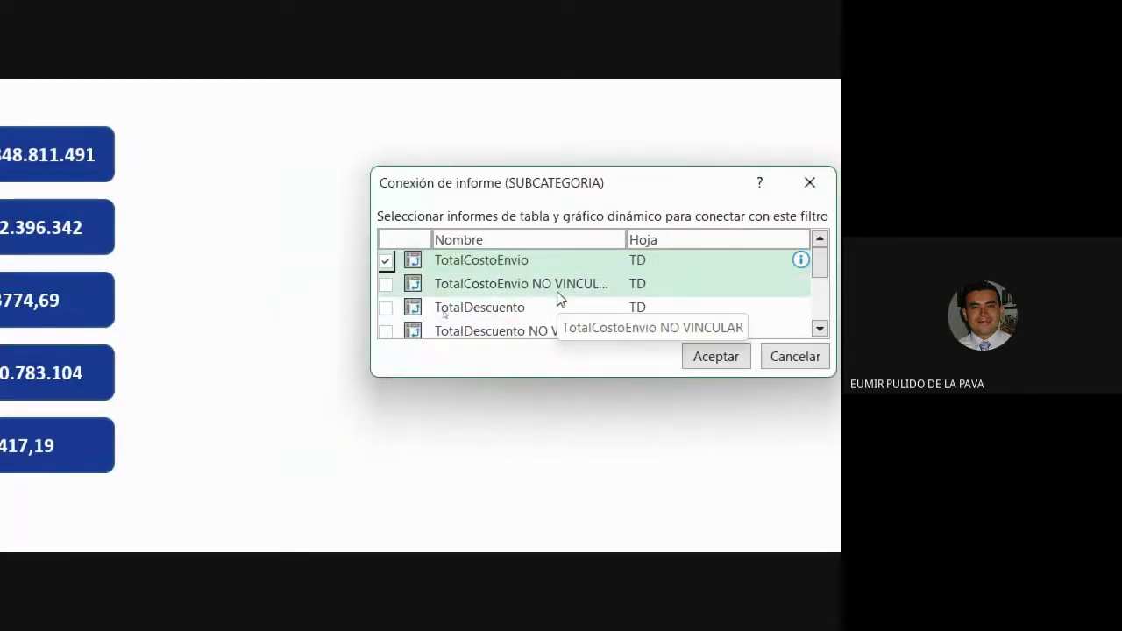
{"action": "left_click", "coordinate": [384, 309]}
{"action": "scroll", "coordinate": [558, 296], "scroll_direction": "down", "scroll_amount": 1}
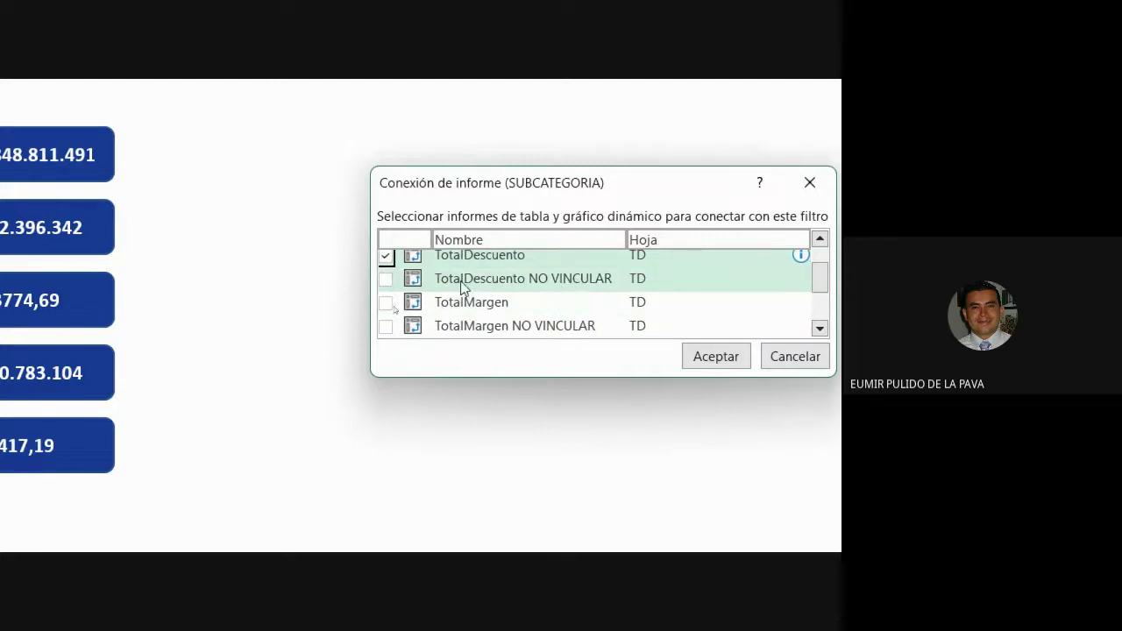
{"action": "left_click", "coordinate": [384, 301]}
{"action": "scroll", "coordinate": [605, 310], "scroll_direction": "down", "scroll_amount": 1}
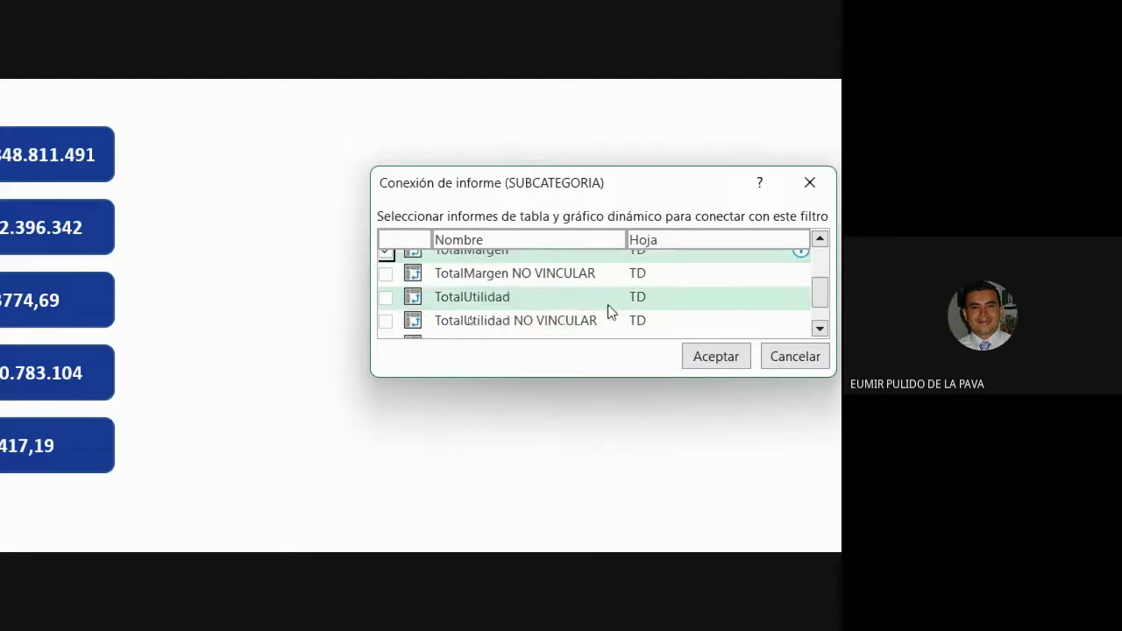
{"action": "left_click", "coordinate": [385, 297]}
{"action": "scroll", "coordinate": [526, 315], "scroll_direction": "down", "scroll_amount": 1}
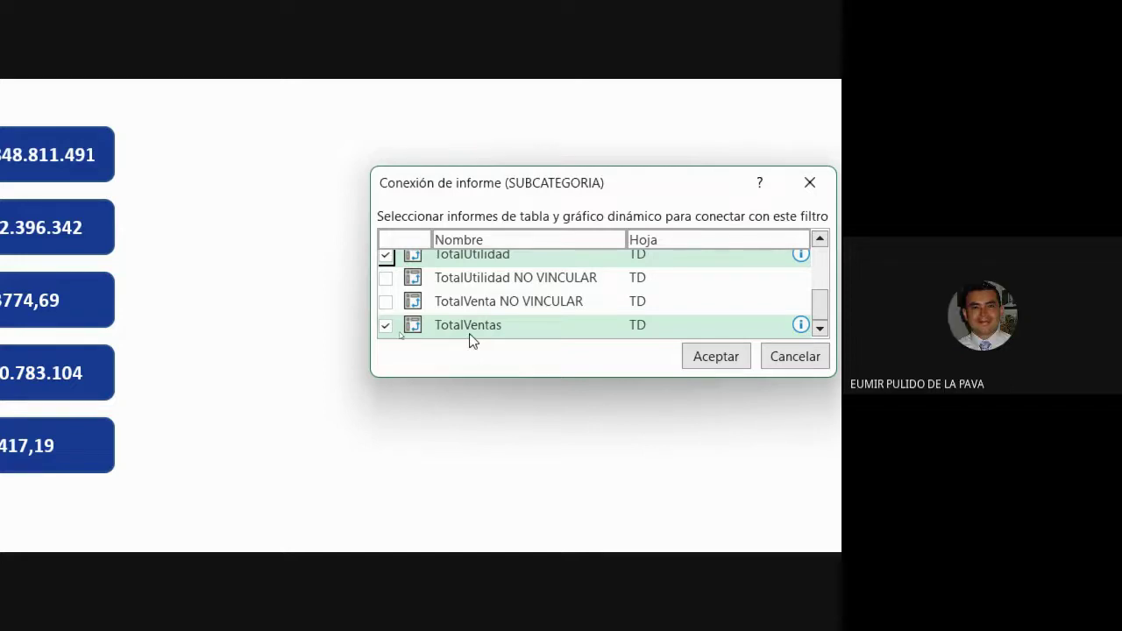
Step: Check the Google Meet chat, return to Excel and cancel the slicer's report connection changes
{"action": "mouse_move", "coordinate": [596, 530]}
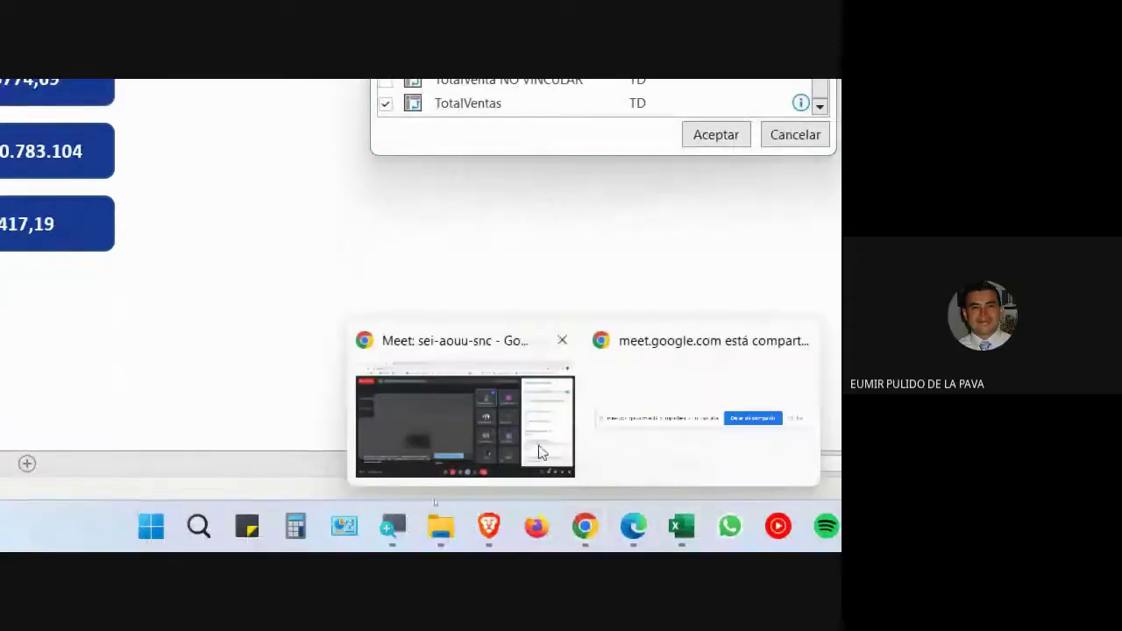
{"action": "left_click", "coordinate": [540, 452]}
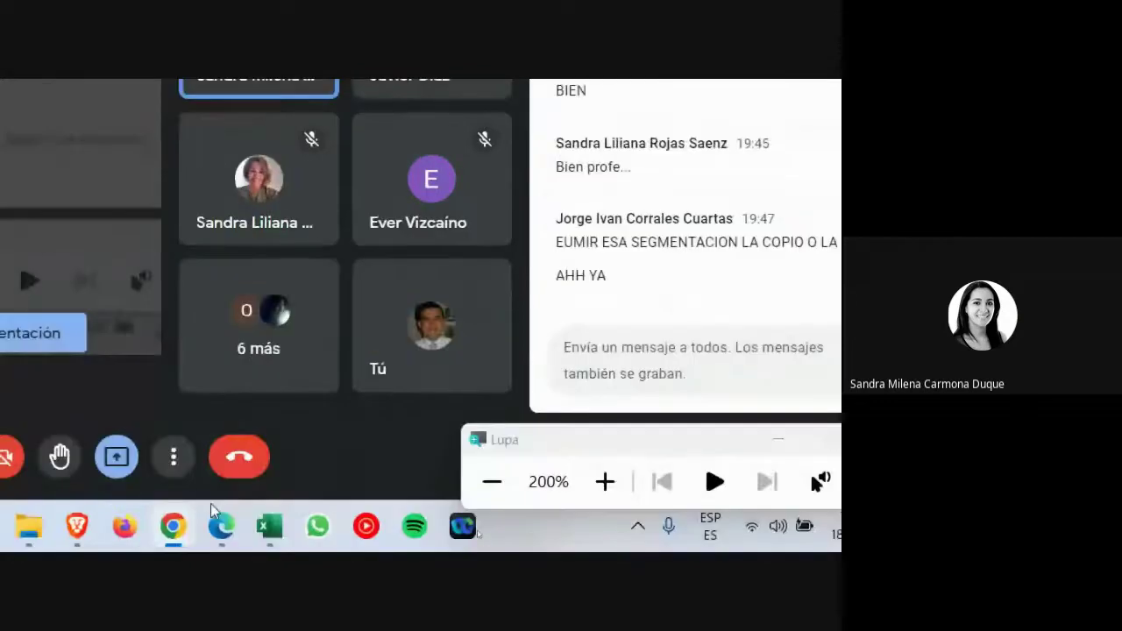
{"action": "key", "text": "alt+Tab"}
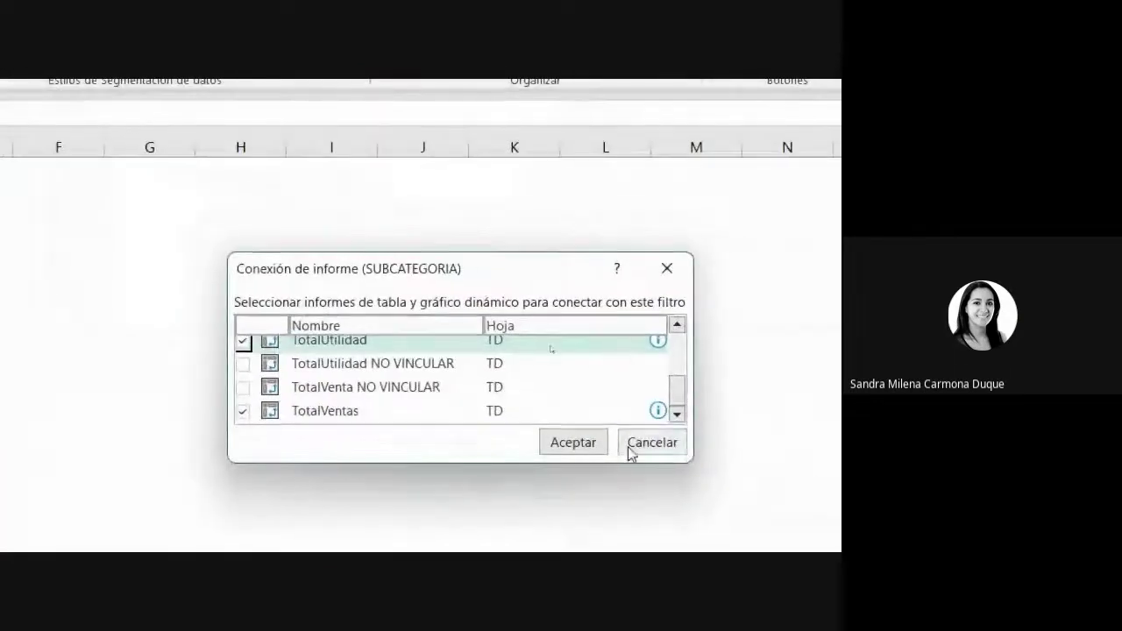
{"action": "left_click", "coordinate": [631, 444]}
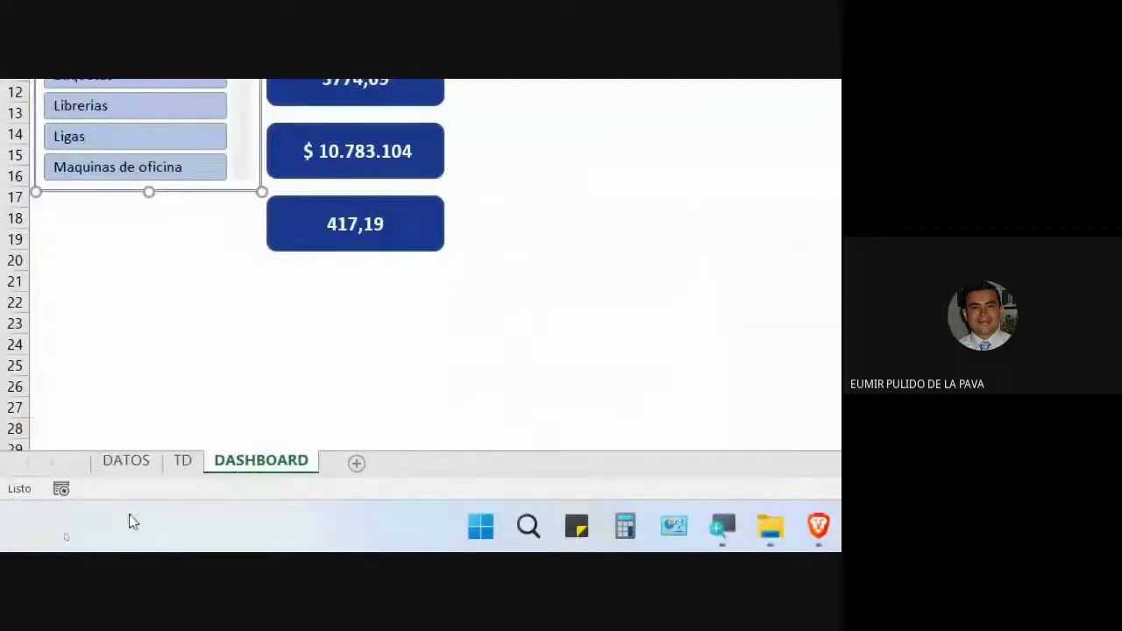
Step: Look at the TD sheet, return to DASHBOARD and review the report connections of its SUBCATEGORIA slicer
{"action": "left_click", "coordinate": [183, 462]}
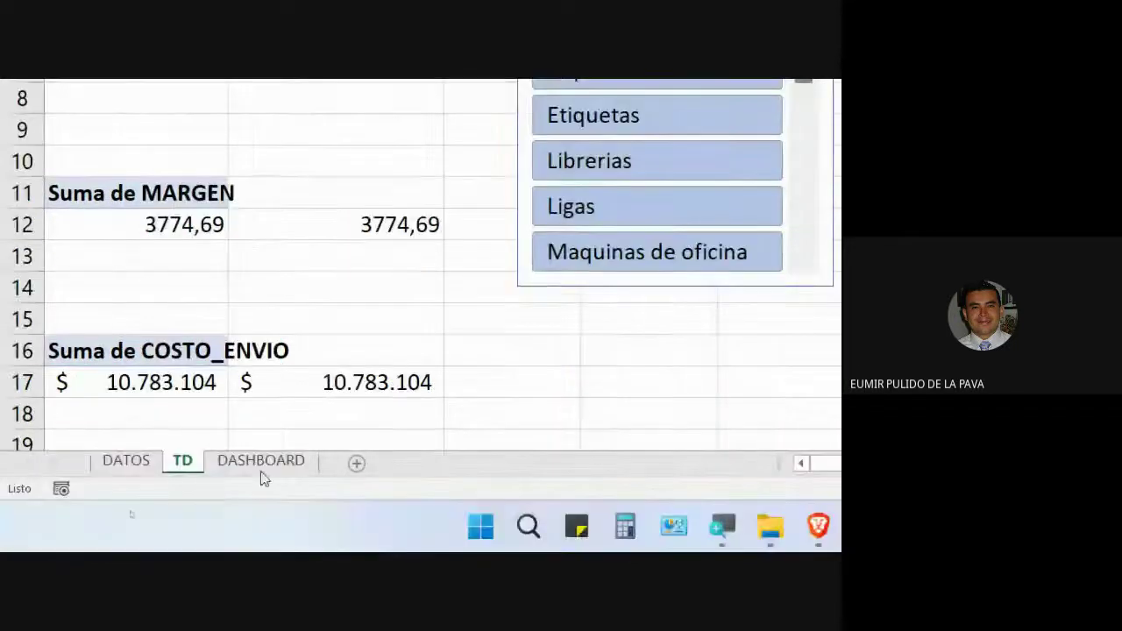
{"action": "left_click", "coordinate": [263, 462]}
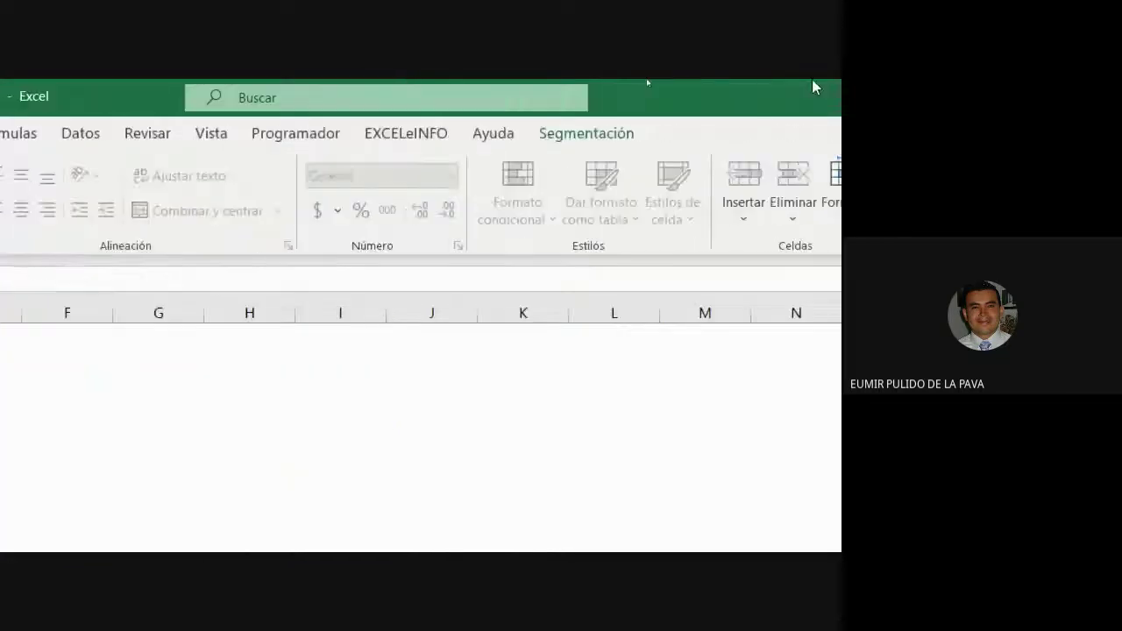
{"action": "left_click", "coordinate": [557, 142]}
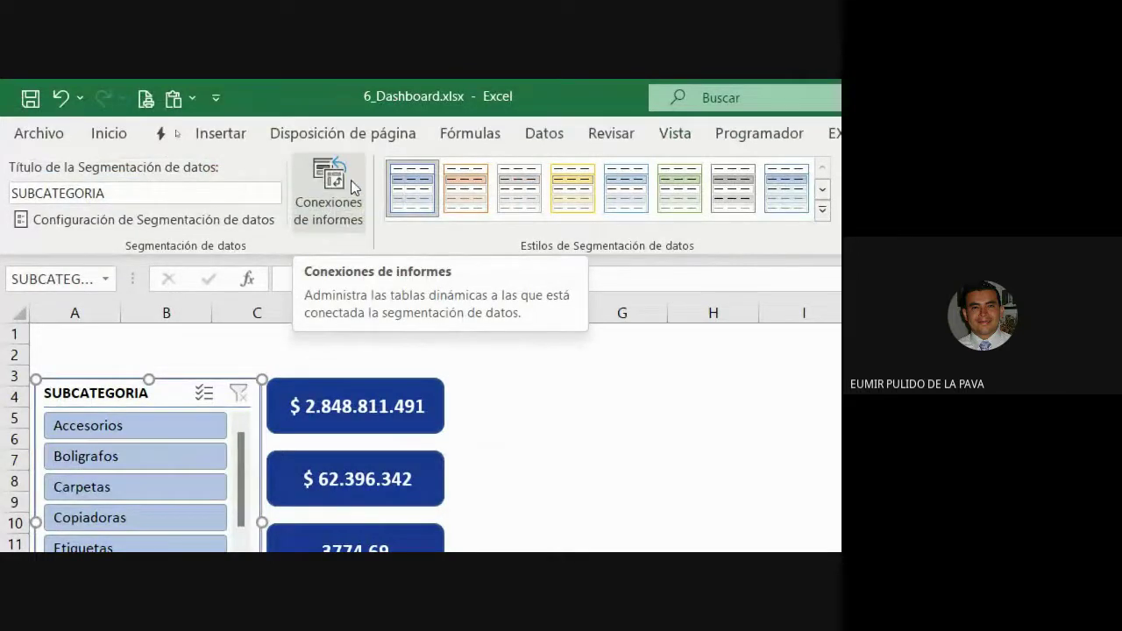
{"action": "left_click", "coordinate": [346, 184]}
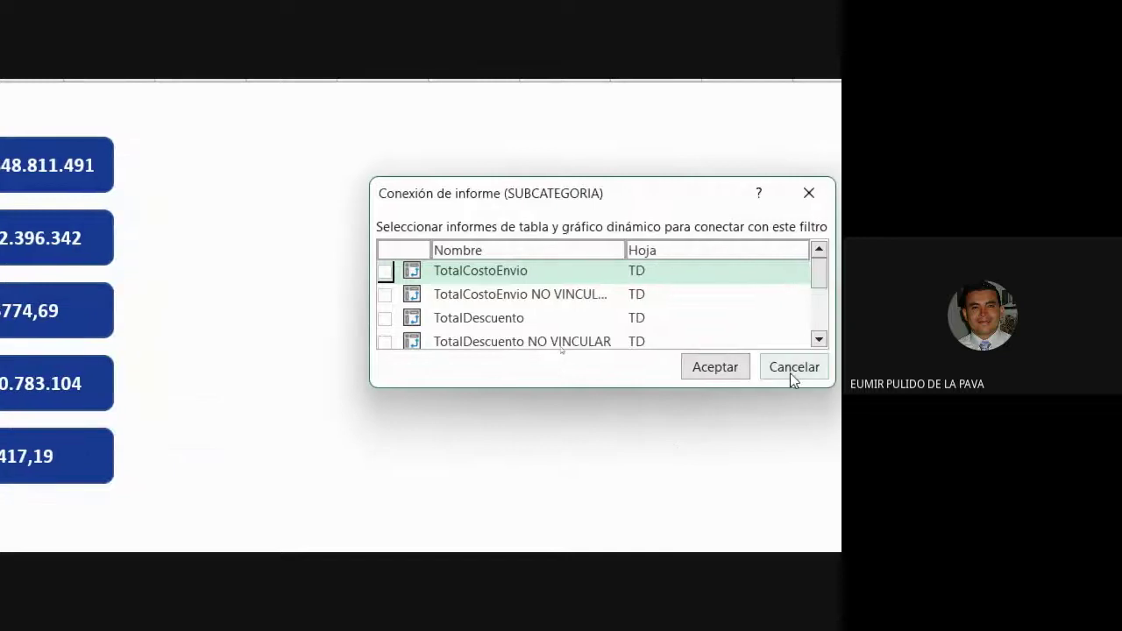
{"action": "left_click", "coordinate": [727, 367]}
Step: Filter the SUBCATEGORIA slicer on Copiadoras and compare the VENTAS and UTILIDAD pivot table values on the TD sheet
{"action": "left_click", "coordinate": [119, 282]}
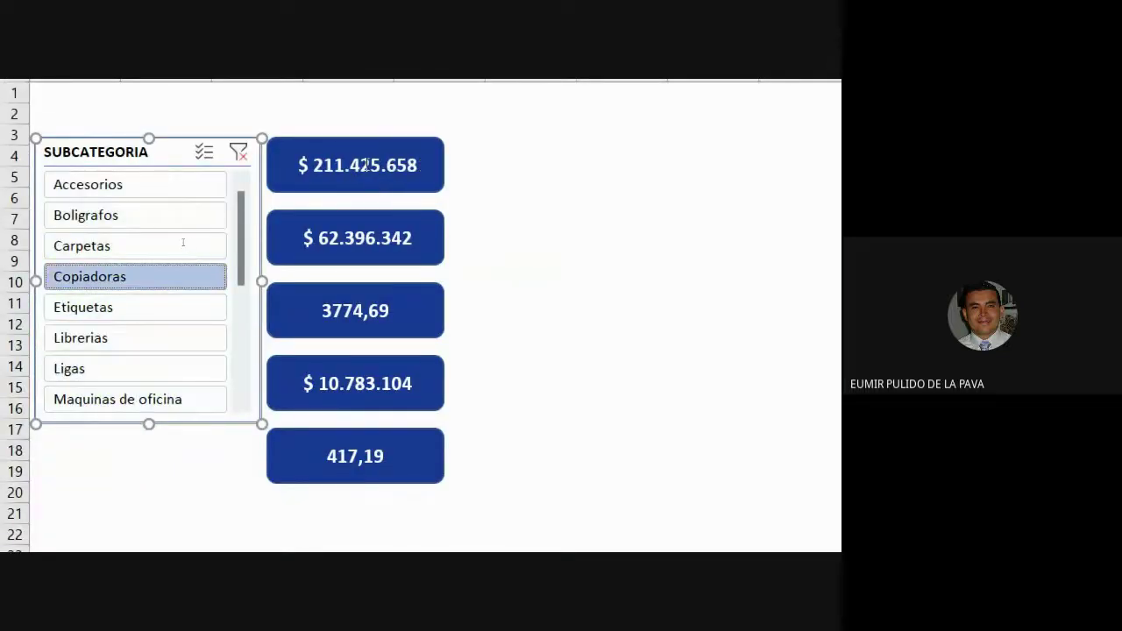
{"action": "left_click", "coordinate": [184, 459]}
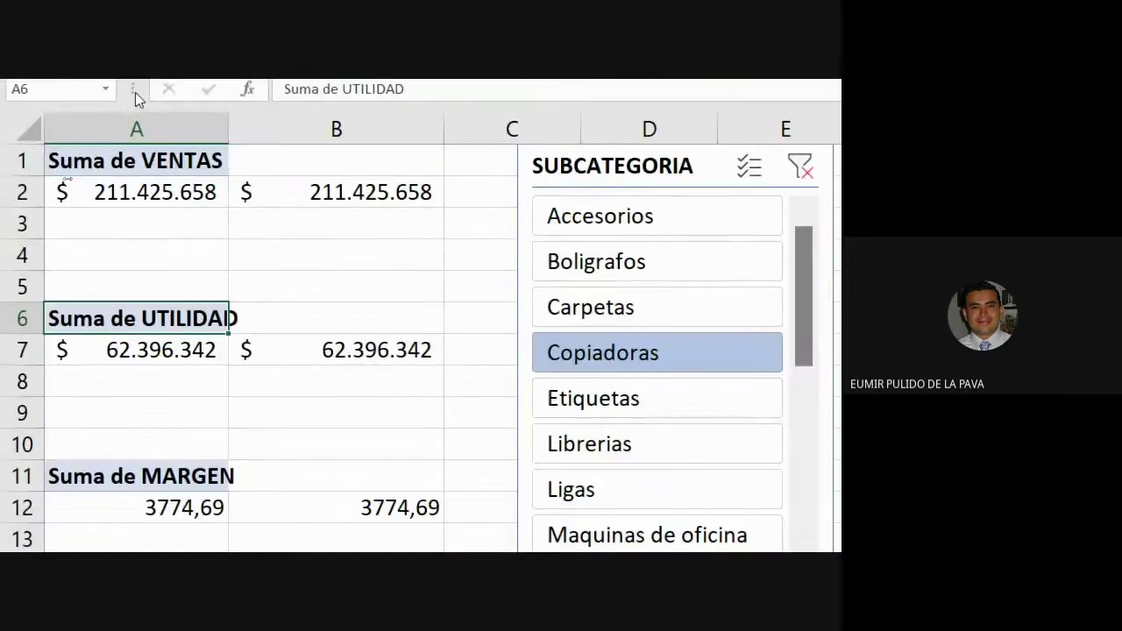
{"action": "left_click", "coordinate": [559, 170]}
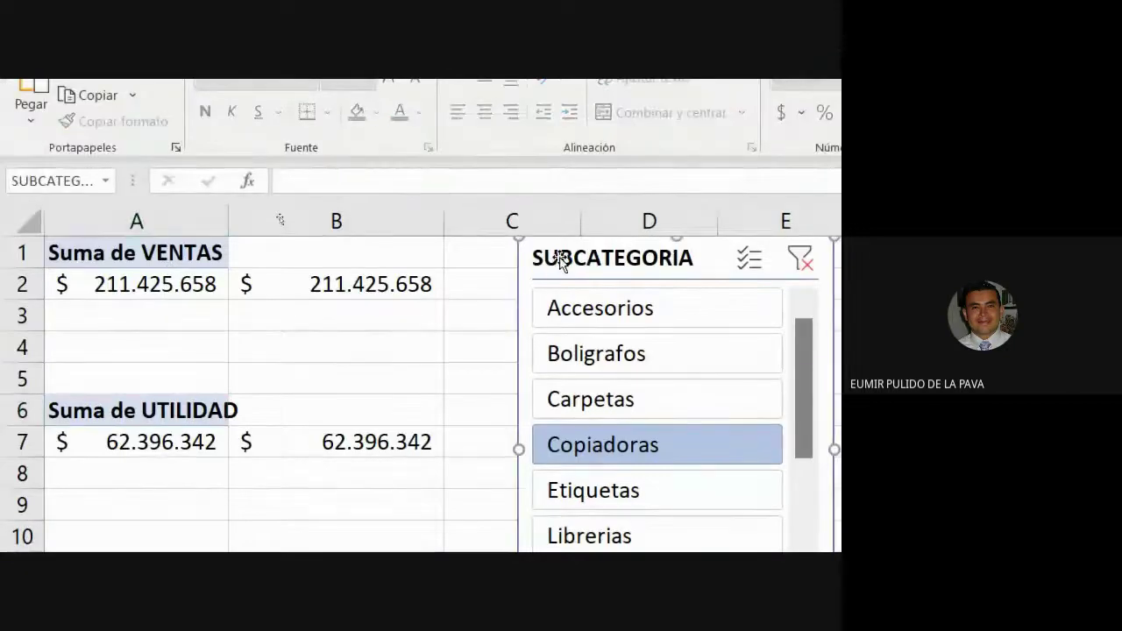
{"action": "left_click", "coordinate": [177, 287]}
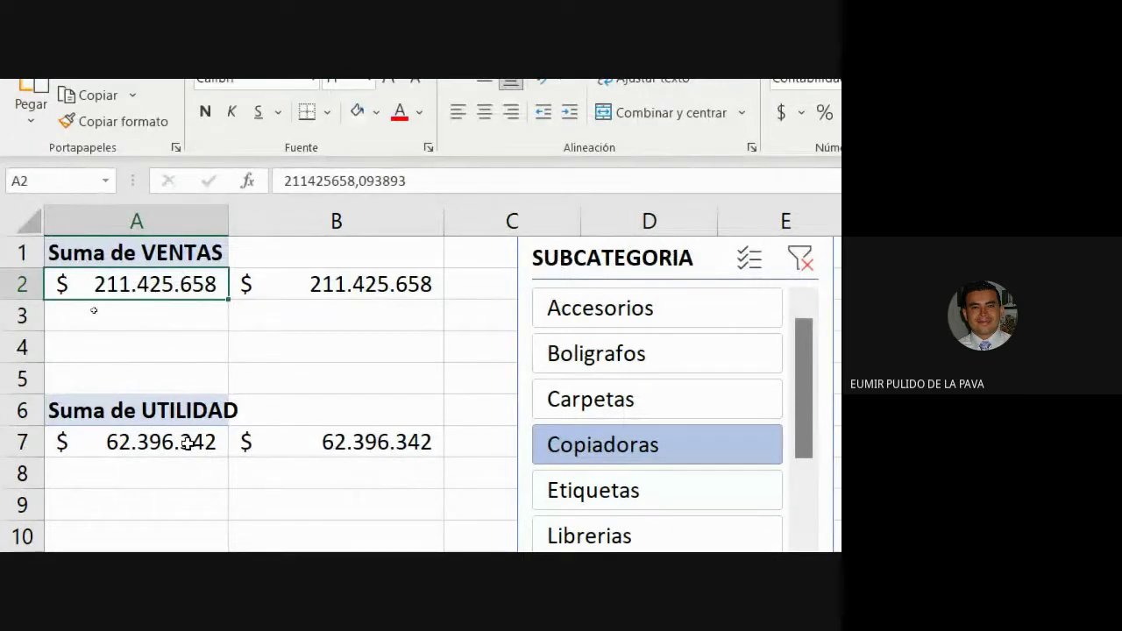
{"action": "left_click", "coordinate": [188, 440]}
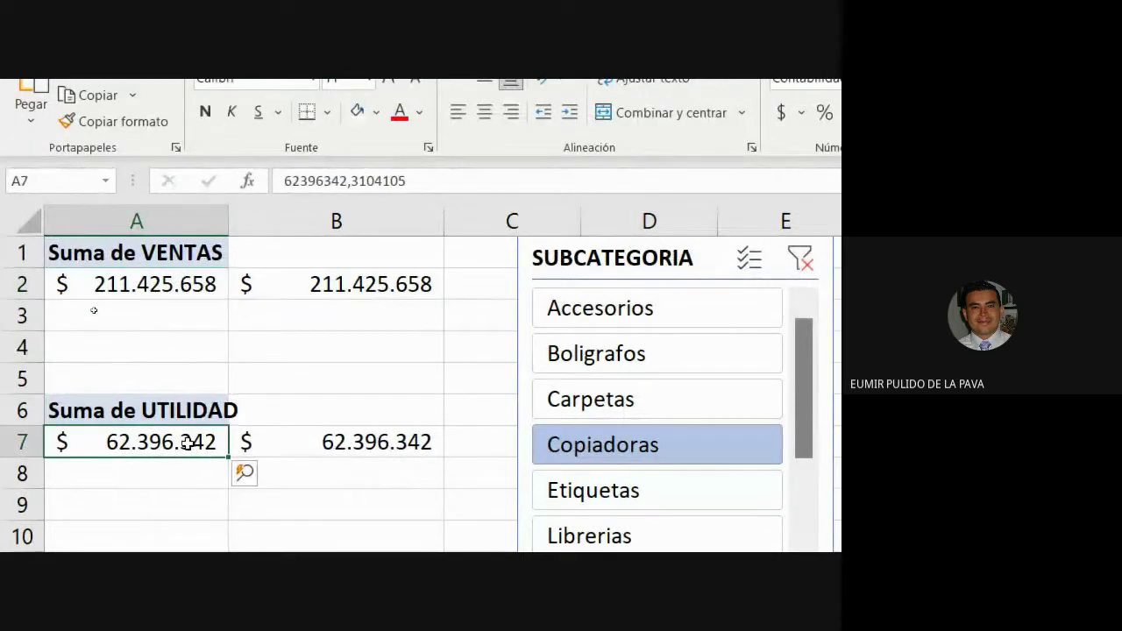
Step: Remove the SUBCATEGORIA slicers from both the TD and DASHBOARD sheets
{"action": "left_click", "coordinate": [604, 263]}
{"action": "key", "text": "ctrl+x"}
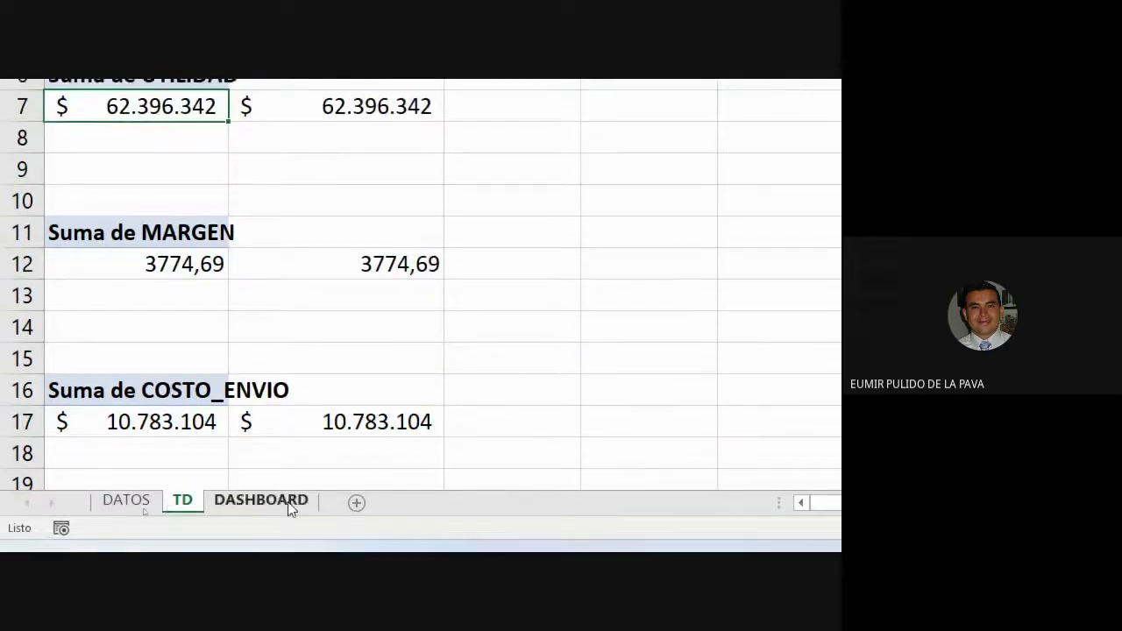
{"action": "left_click", "coordinate": [288, 501]}
{"action": "key", "text": "ctrl+v"}
{"action": "key", "text": "Delete"}
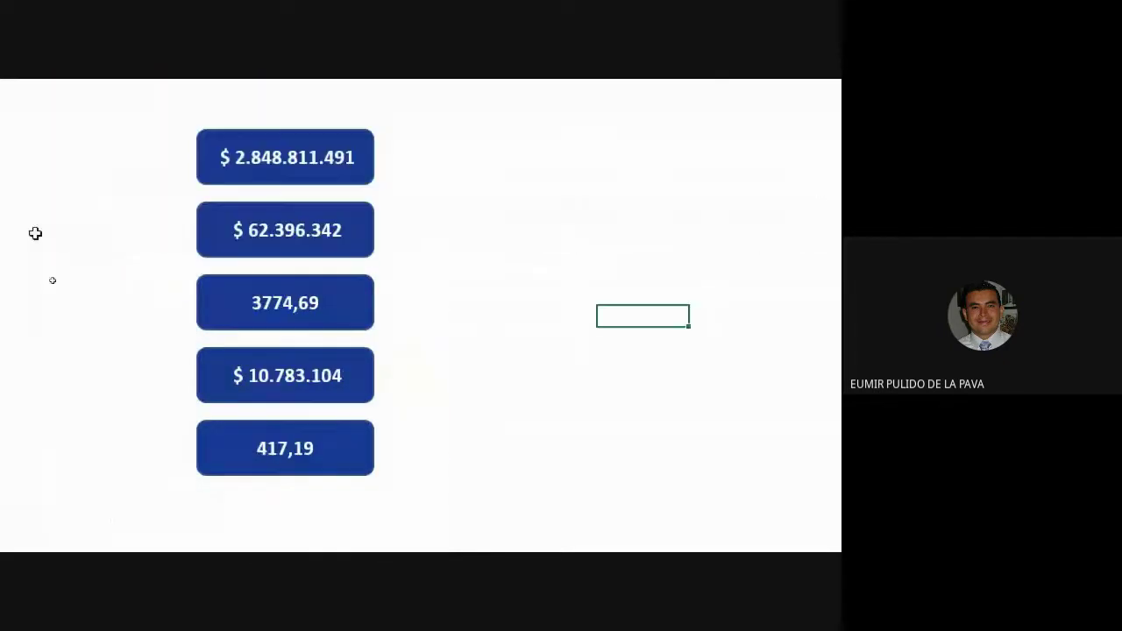
Step: Insert a SUBCATEGORIA slicer from the Suma de UTILIDAD pivot table on TD and place it from column C near row 1
{"action": "left_click", "coordinate": [178, 469]}
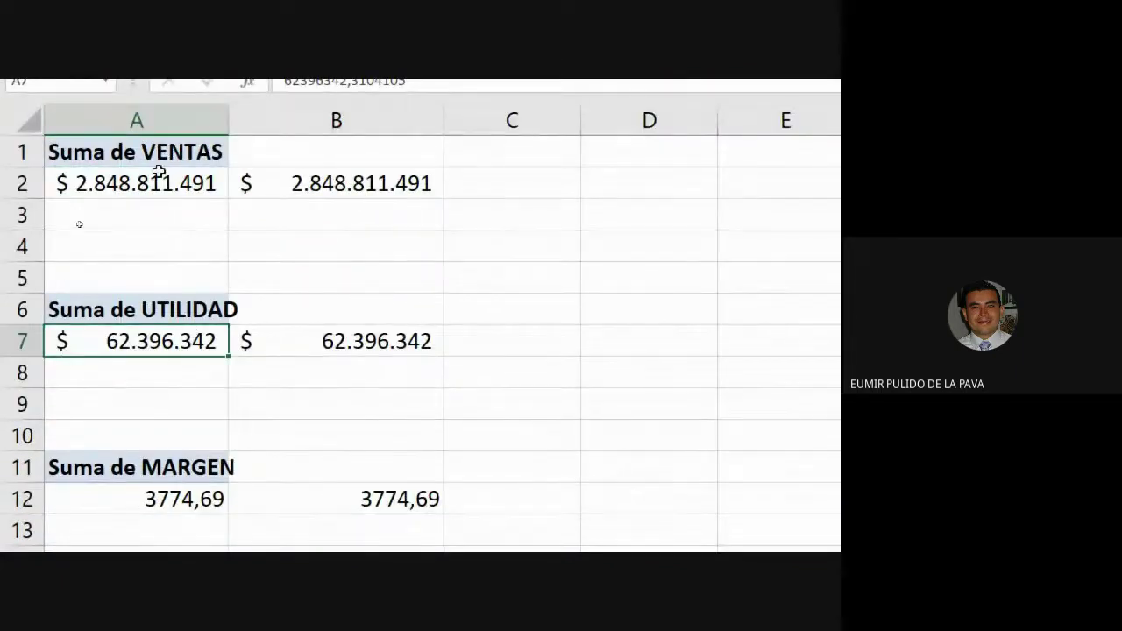
{"action": "left_click", "coordinate": [172, 340]}
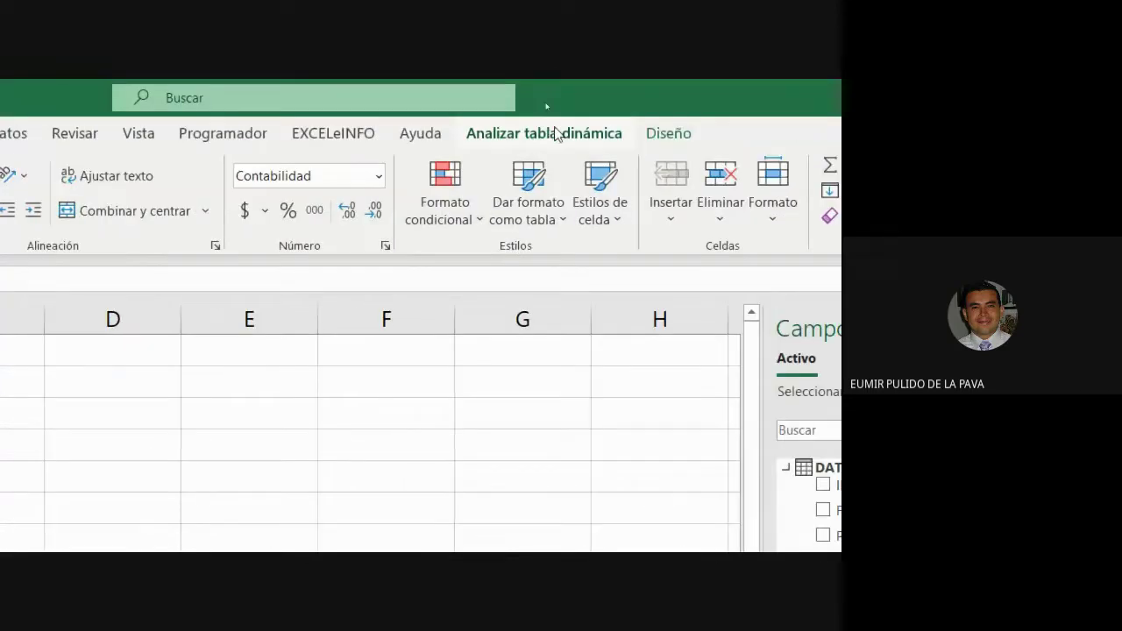
{"action": "left_click", "coordinate": [554, 134]}
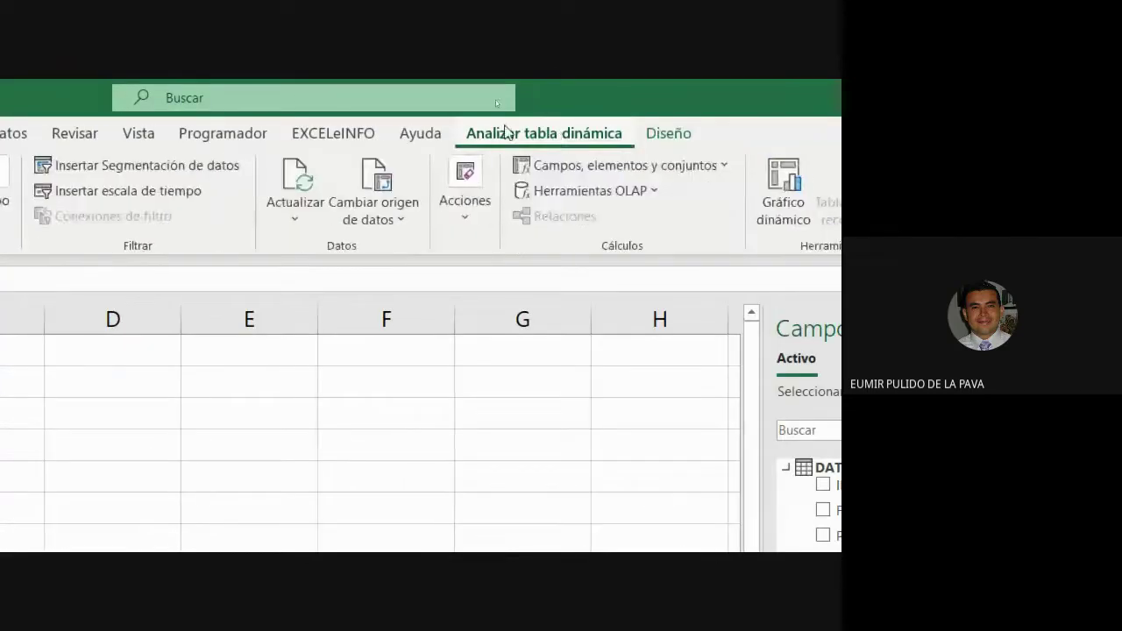
{"action": "left_click", "coordinate": [233, 175]}
{"action": "scroll", "coordinate": [544, 412], "scroll_direction": "down", "scroll_amount": 3}
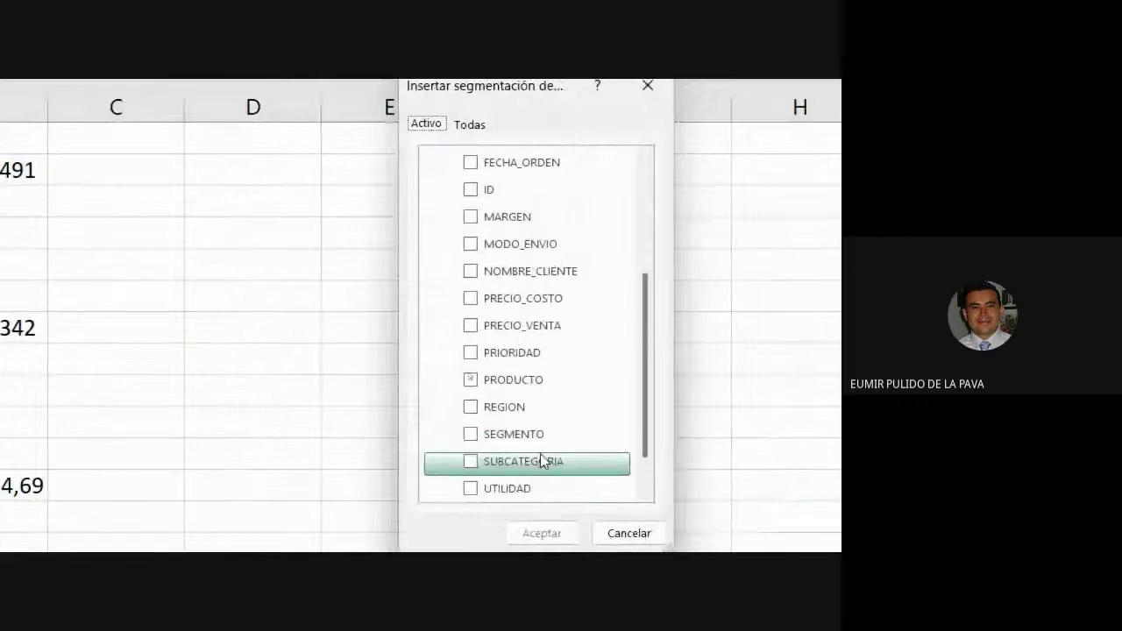
{"action": "left_click", "coordinate": [470, 461]}
{"action": "left_click", "coordinate": [542, 532]}
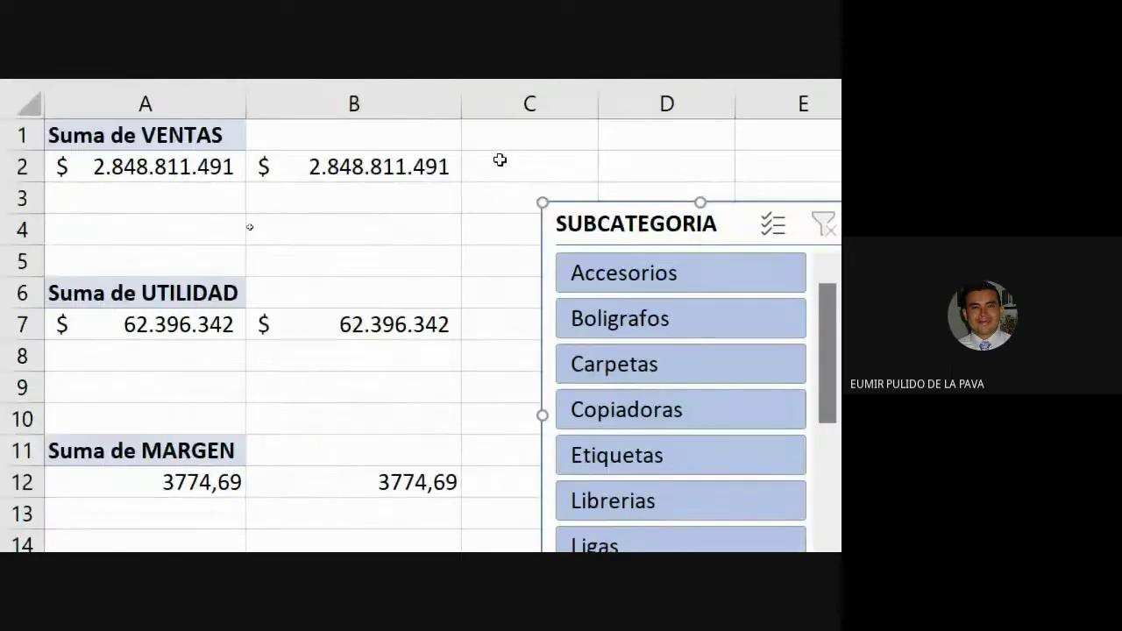
{"action": "left_click_drag", "start_coordinate": [286, 201], "coordinate": [243, 125]}
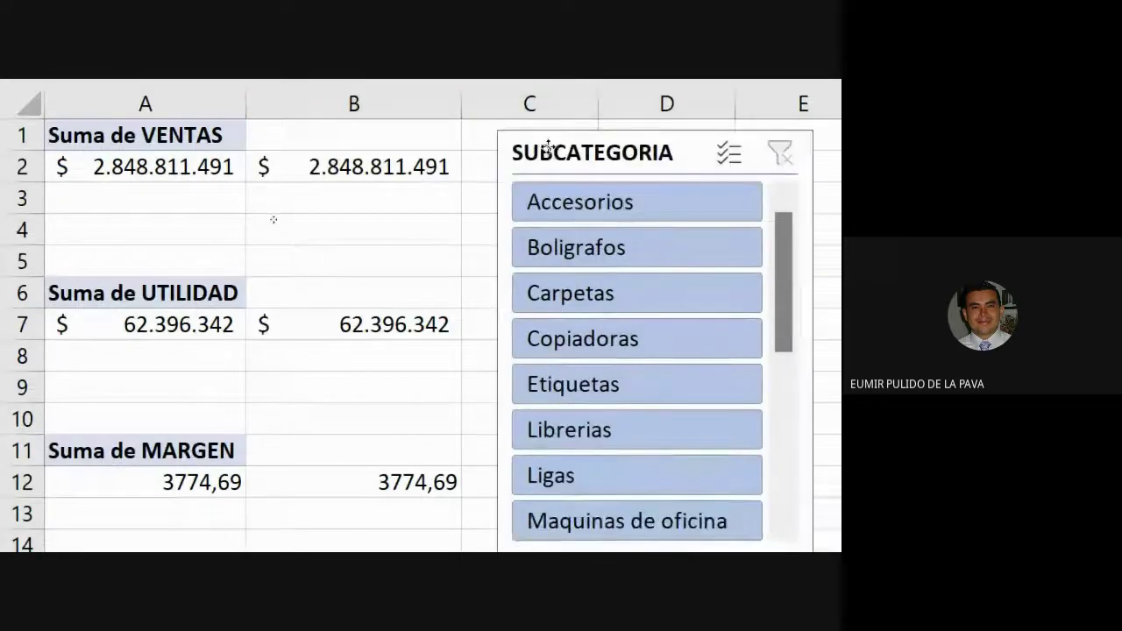
{"action": "left_click_drag", "start_coordinate": [547, 147], "coordinate": [543, 137]}
Step: Copy the new SUBCATEGORIA slicer from TD and paste it on the DASHBOARD sheet
{"action": "right_click", "coordinate": [545, 133]}
{"action": "left_click", "coordinate": [616, 175]}
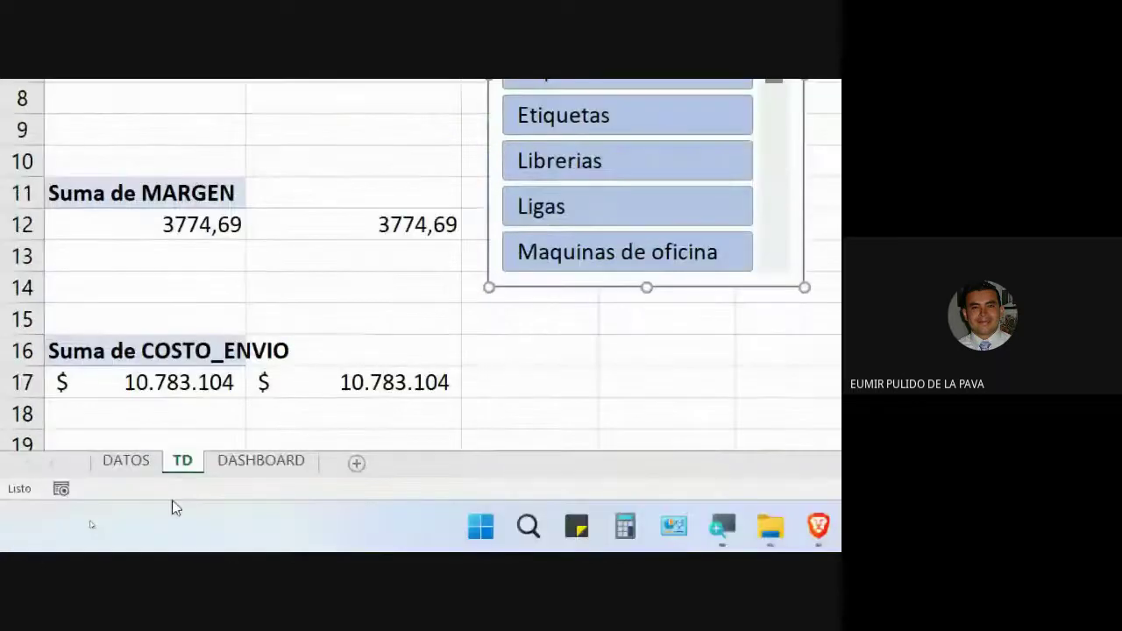
{"action": "left_click", "coordinate": [241, 462]}
{"action": "right_click", "coordinate": [579, 282]}
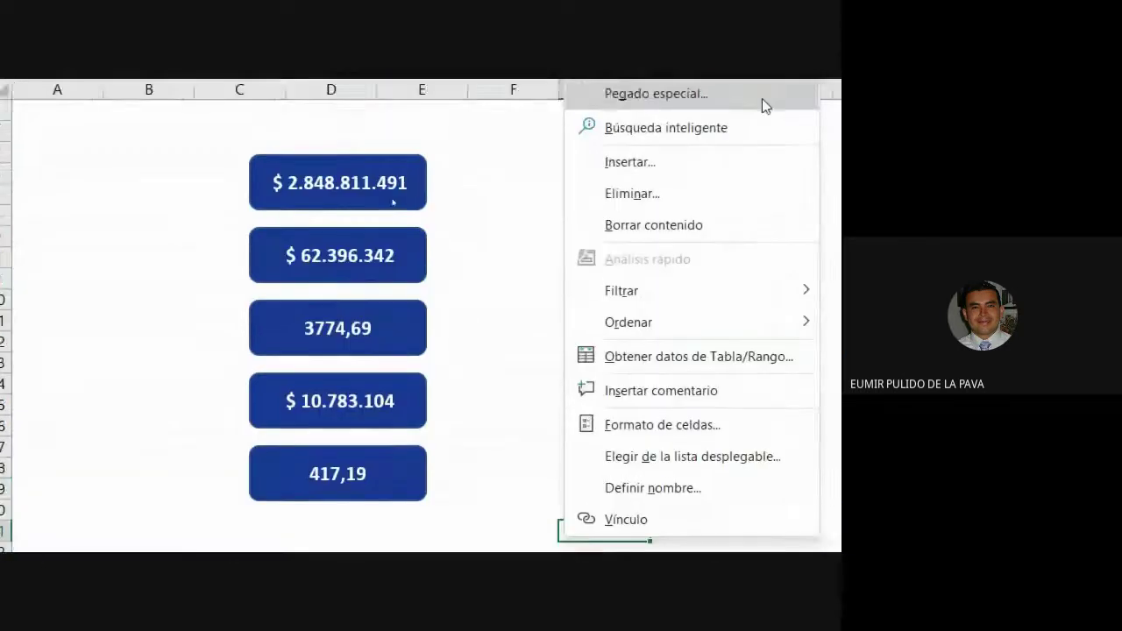
{"action": "left_click", "coordinate": [620, 59]}
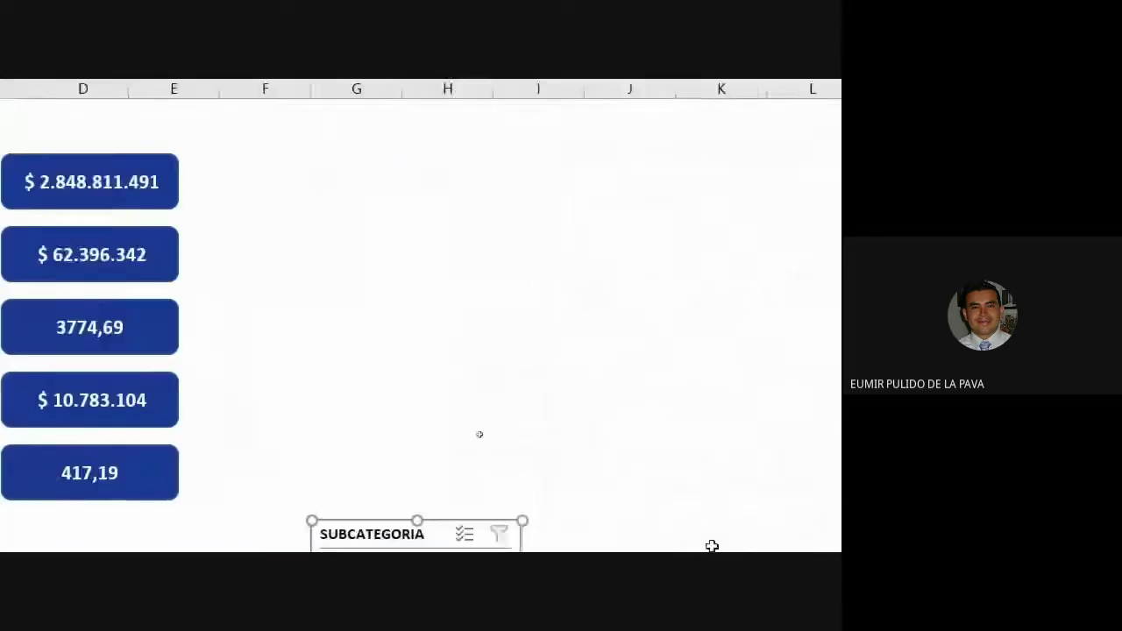
Step: Place the pasted slicer in columns A to C level with the first KPI rectangle and widen it to nearly touch the rectangles
{"action": "left_click_drag", "start_coordinate": [376, 543], "coordinate": [0, 87]}
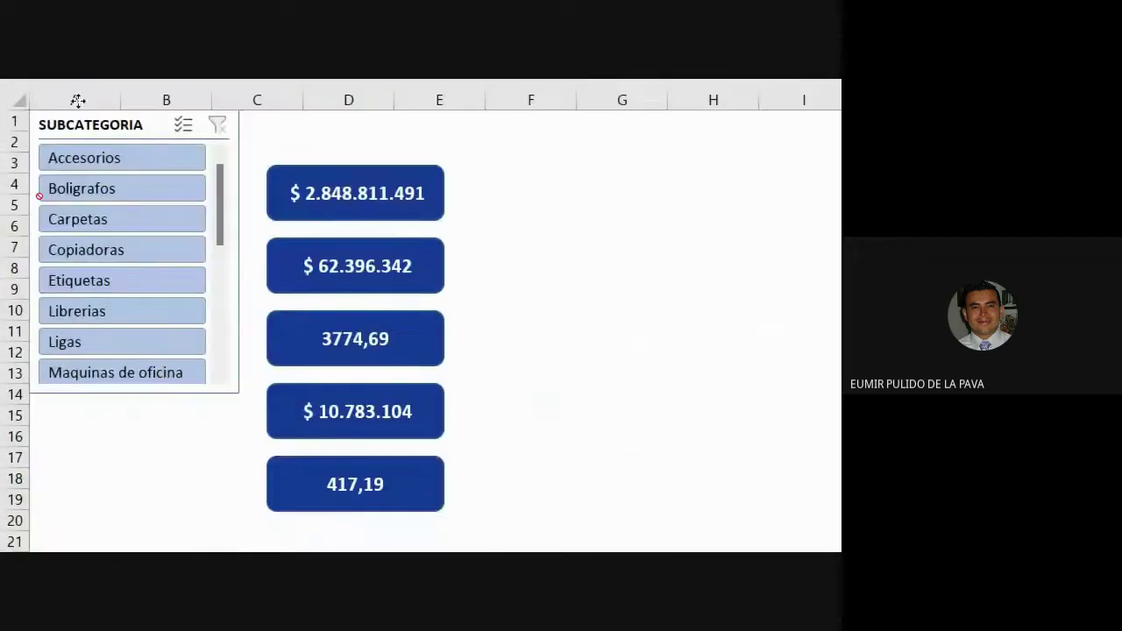
{"action": "left_click_drag", "start_coordinate": [78, 100], "coordinate": [67, 181]}
{"action": "left_click_drag", "start_coordinate": [244, 311], "coordinate": [260, 310]}
{"action": "mouse_move", "coordinate": [145, 450]}
{"action": "left_mouse_down"}
{"action": "mouse_move", "coordinate": [146, 437]}
{"action": "mouse_move", "coordinate": [146, 454]}
{"action": "left_mouse_up"}
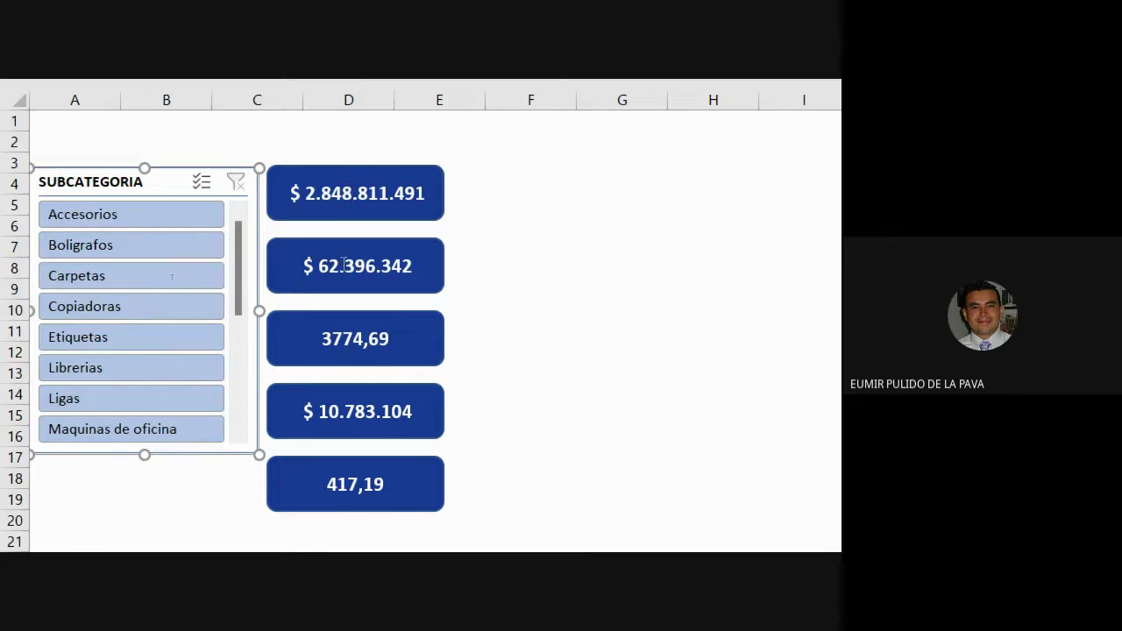
Step: Test the SUBCATEGORIA slicer by filtering on Boligrafos, Carpetas, Copiadoras and Etiquetas in turn, and clear its filter
{"action": "left_click", "coordinate": [128, 252]}
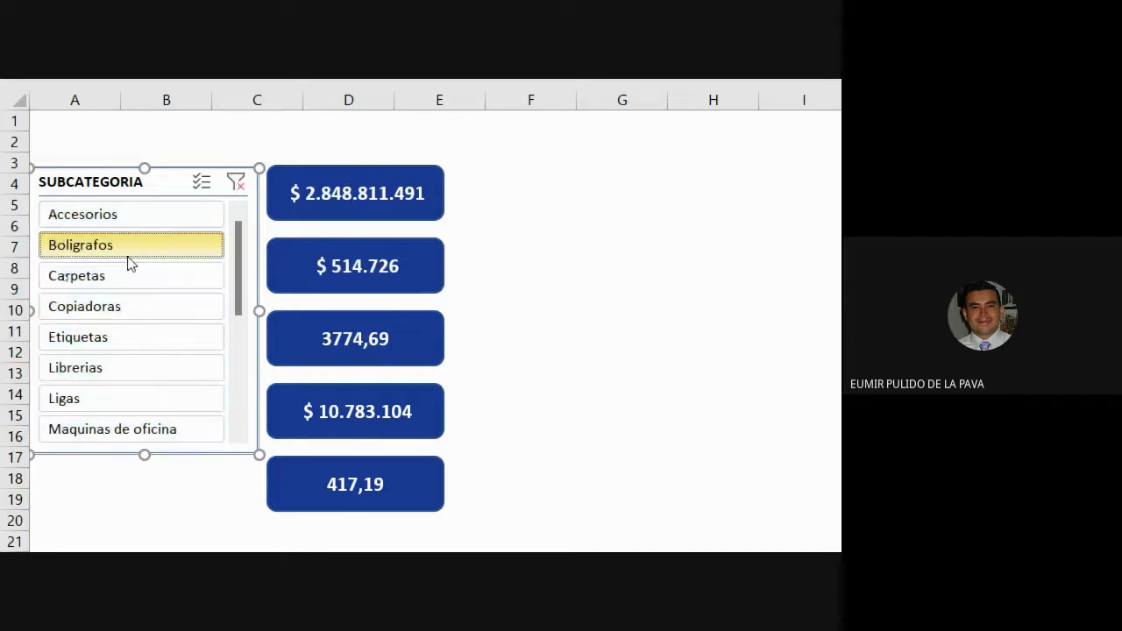
{"action": "left_click", "coordinate": [122, 279]}
{"action": "left_click", "coordinate": [129, 316]}
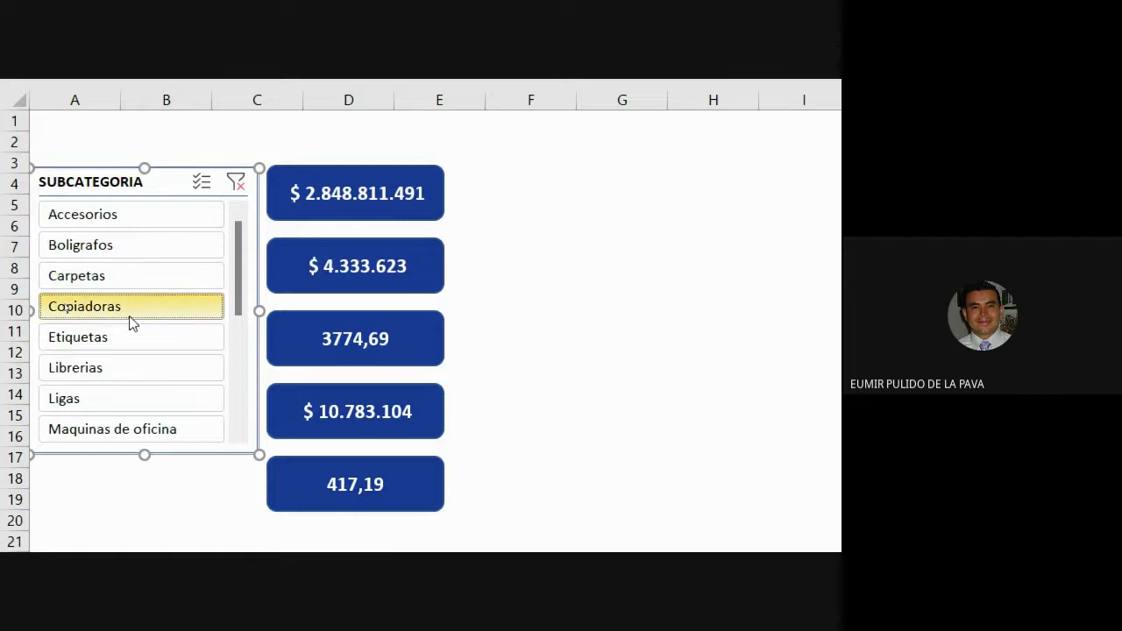
{"action": "left_click", "coordinate": [128, 340]}
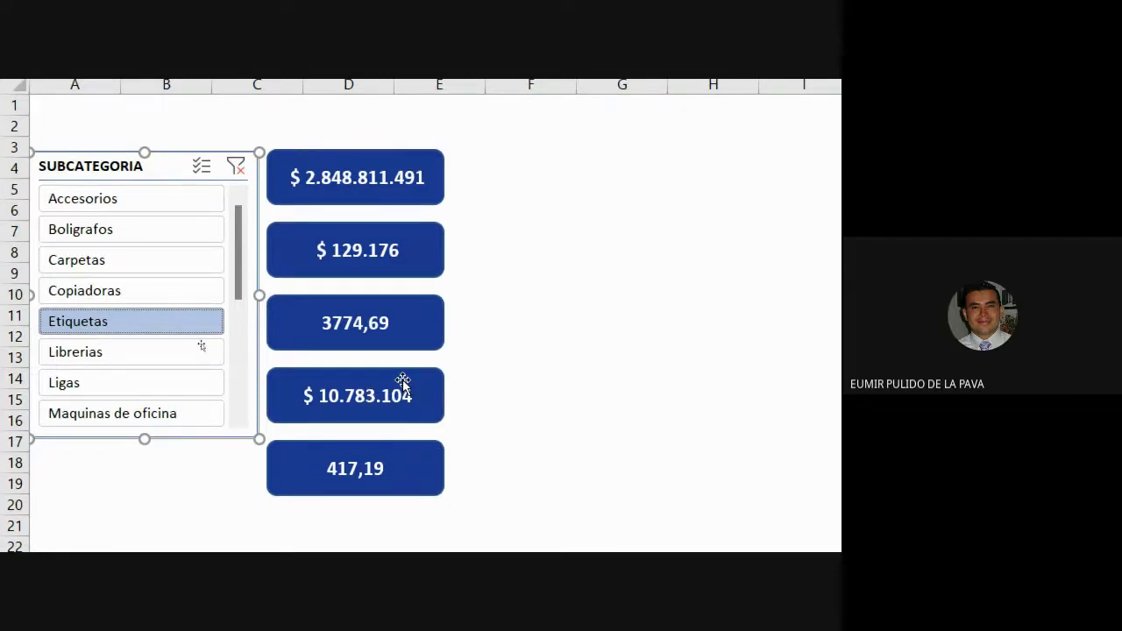
{"action": "left_click", "coordinate": [235, 166]}
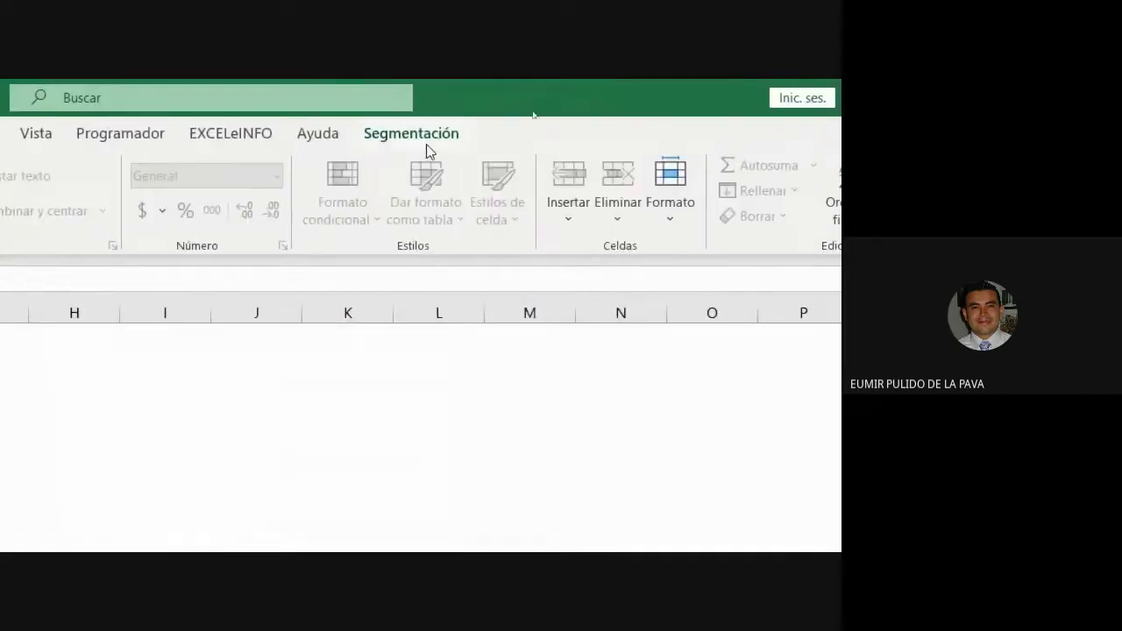
Step: Connect the DASHBOARD SUBCATEGORIA slicer to the TotalCostoEnvio, TotalDescuento, TotalMargen and TotalVentas pivot tables, keeping TotalUtilidad linked
{"action": "left_click", "coordinate": [427, 139]}
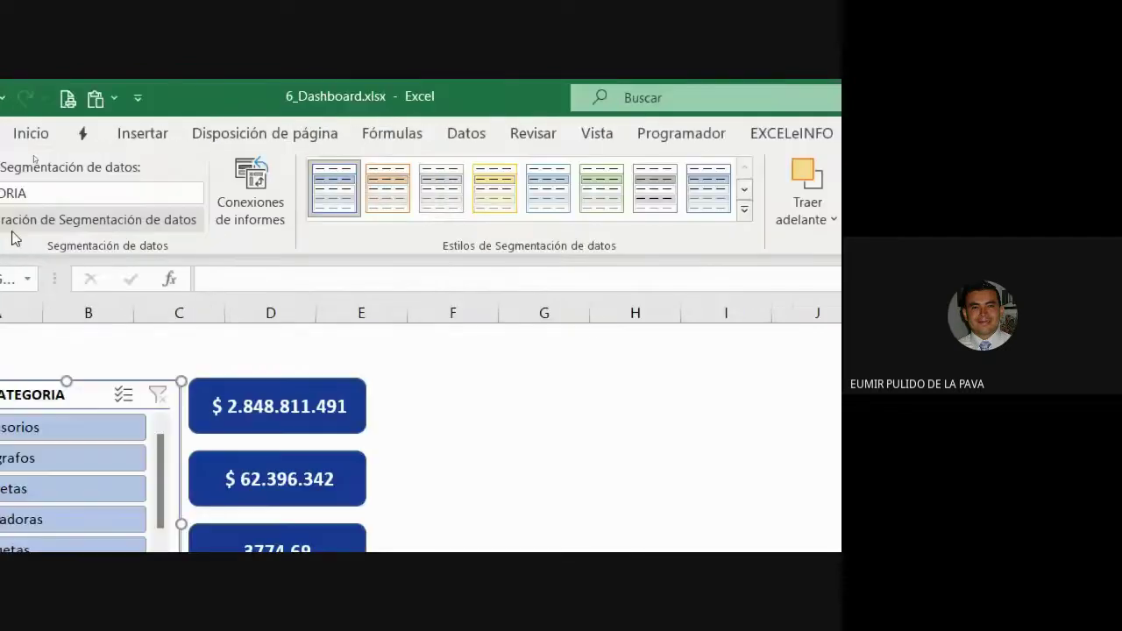
{"action": "left_click", "coordinate": [351, 201]}
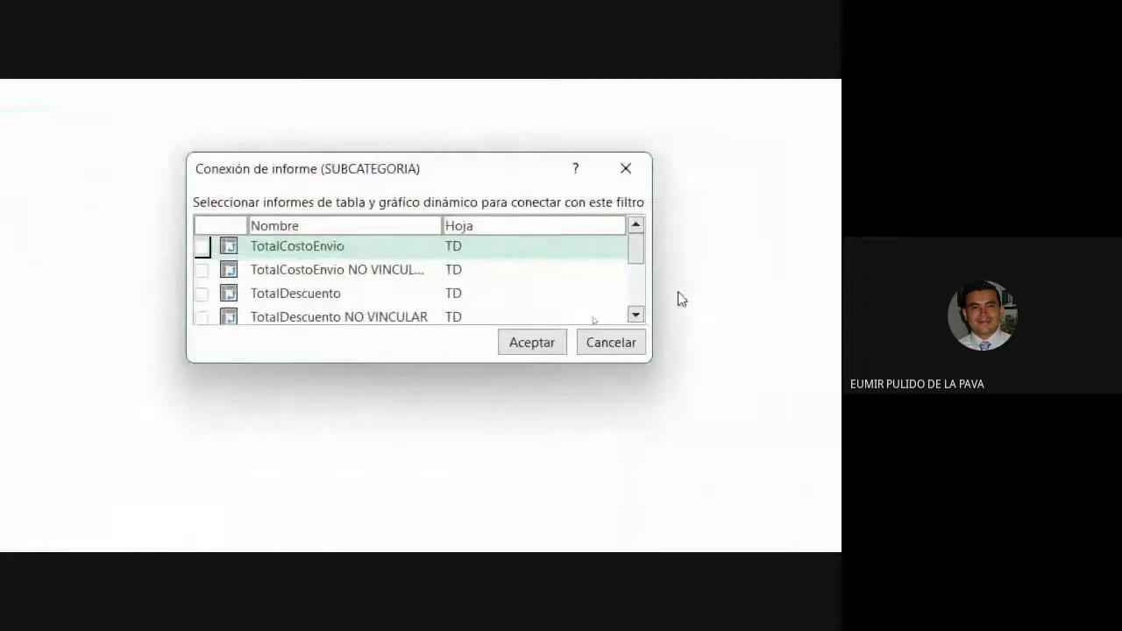
{"action": "left_click_drag", "start_coordinate": [635, 259], "coordinate": [637, 311]}
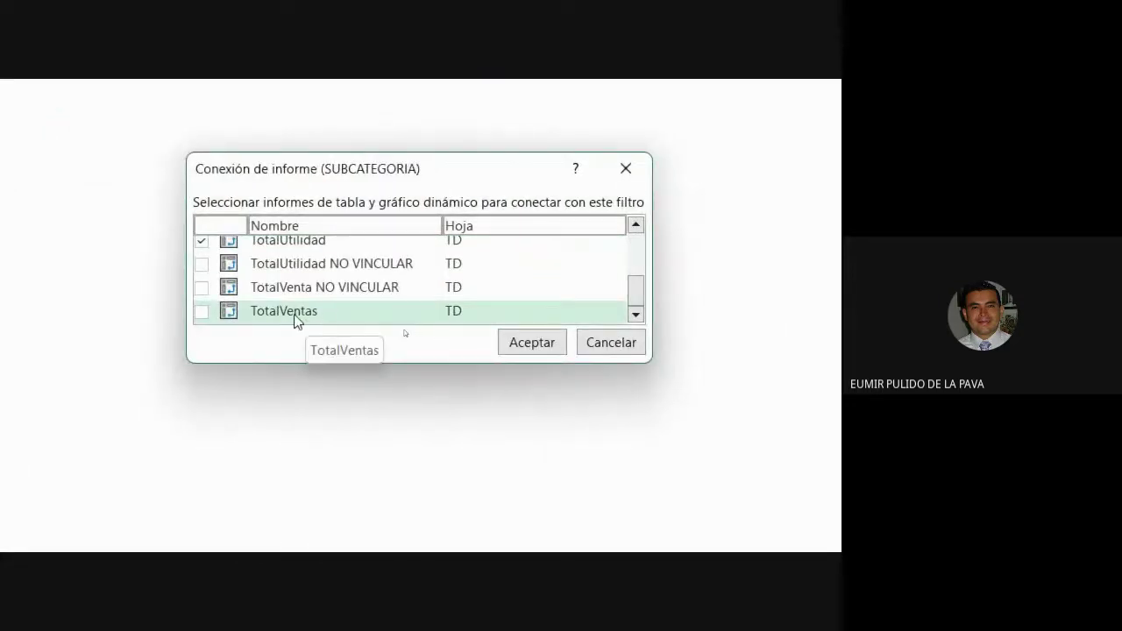
{"action": "scroll", "coordinate": [296, 320], "scroll_direction": "up", "scroll_amount": 1}
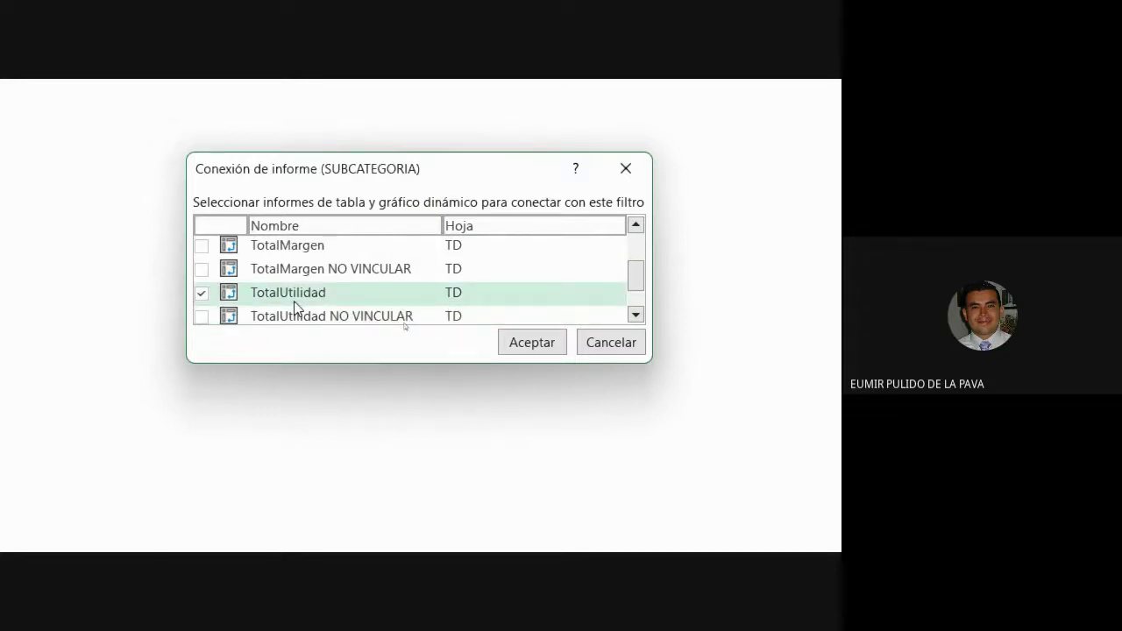
{"action": "scroll", "coordinate": [295, 307], "scroll_direction": "up", "scroll_amount": 2}
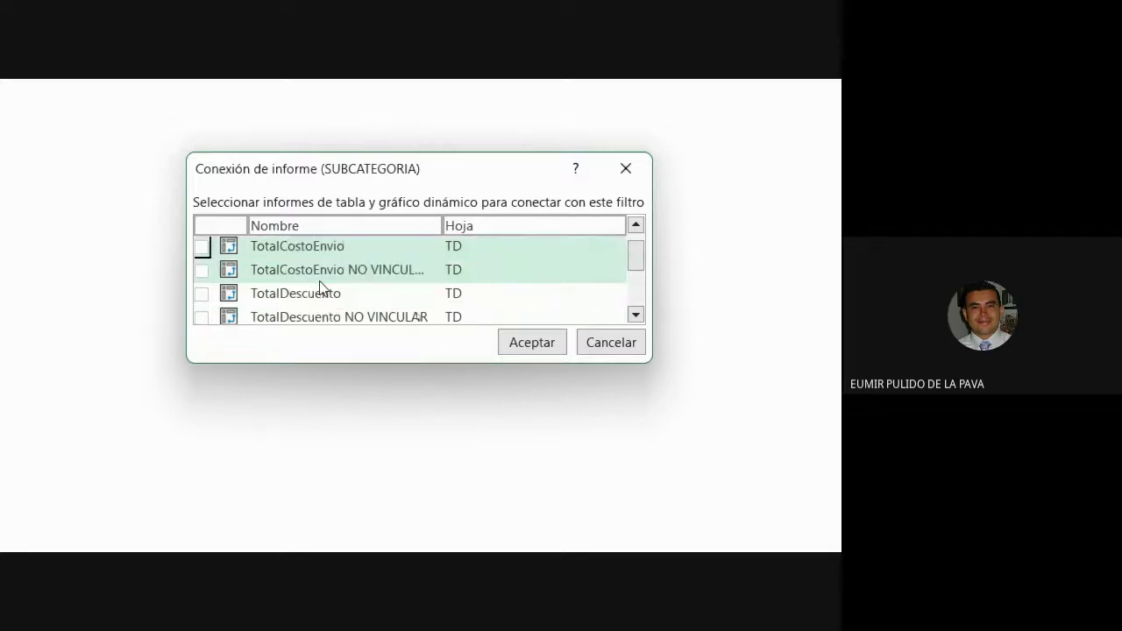
{"action": "left_click", "coordinate": [202, 247]}
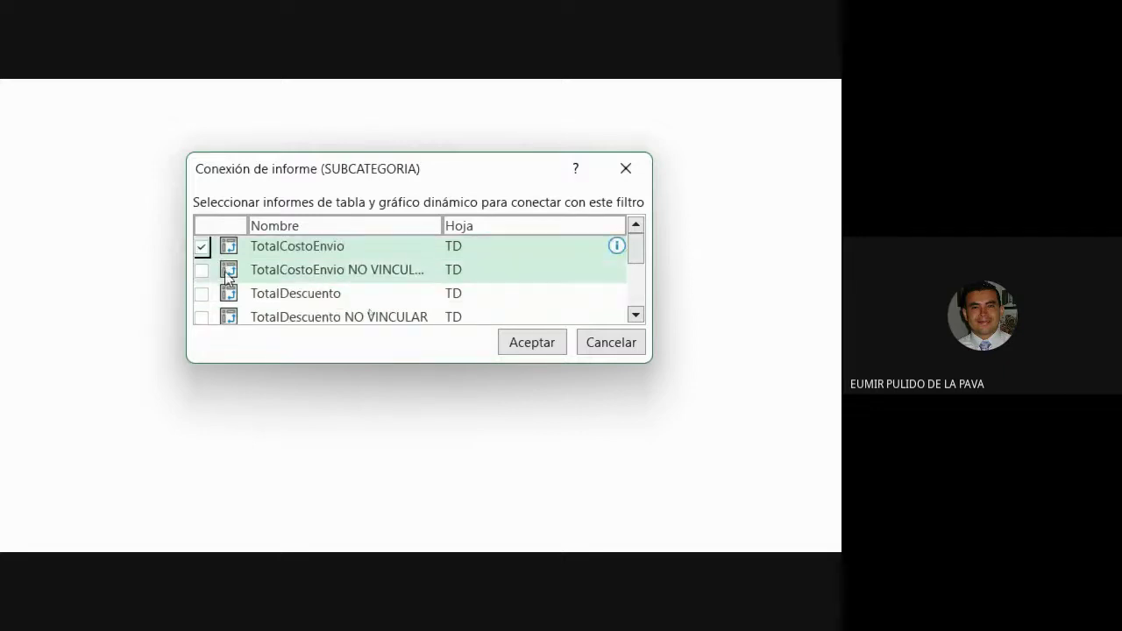
{"action": "left_click", "coordinate": [201, 294]}
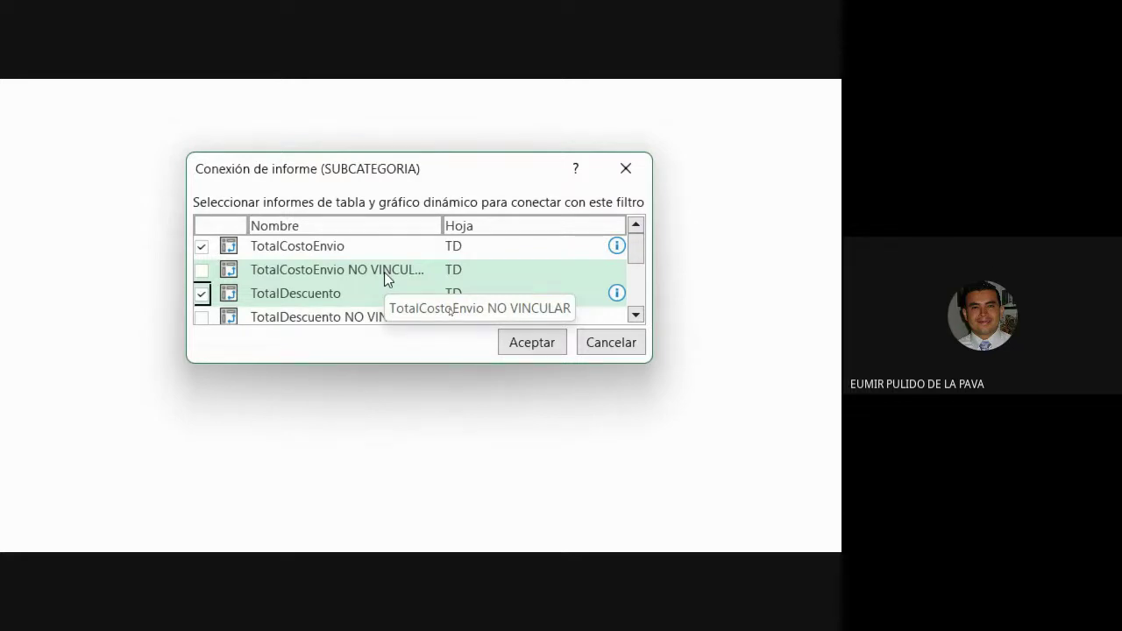
{"action": "scroll", "coordinate": [366, 279], "scroll_direction": "down", "scroll_amount": 1}
{"action": "left_click", "coordinate": [200, 289]}
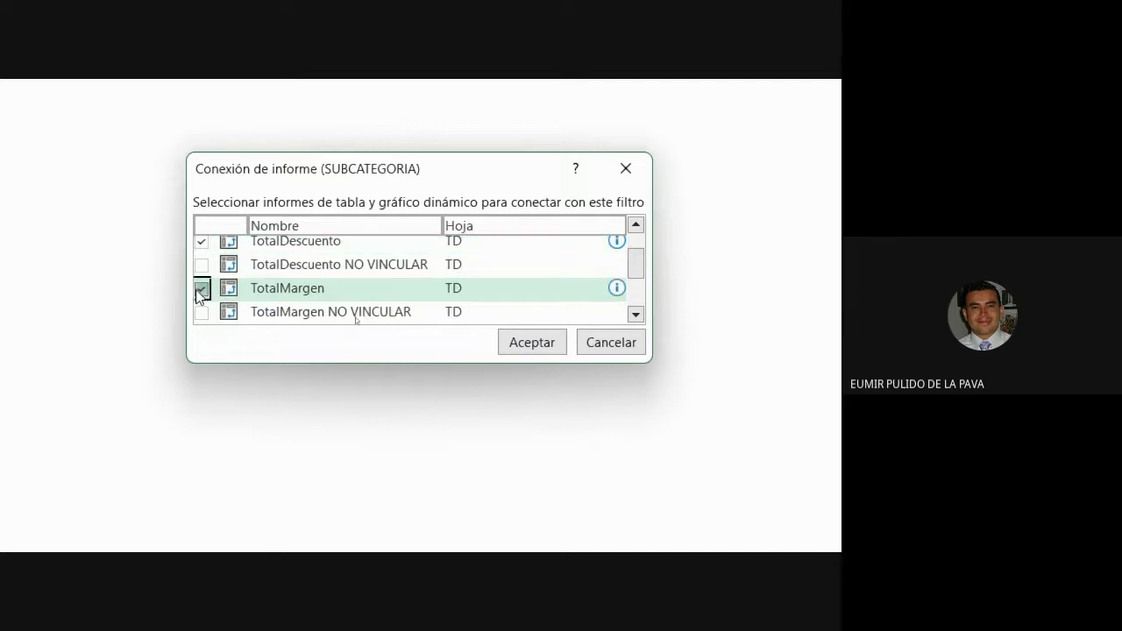
{"action": "scroll", "coordinate": [325, 289], "scroll_direction": "down", "scroll_amount": 1}
{"action": "scroll", "coordinate": [319, 301], "scroll_direction": "down", "scroll_amount": 1}
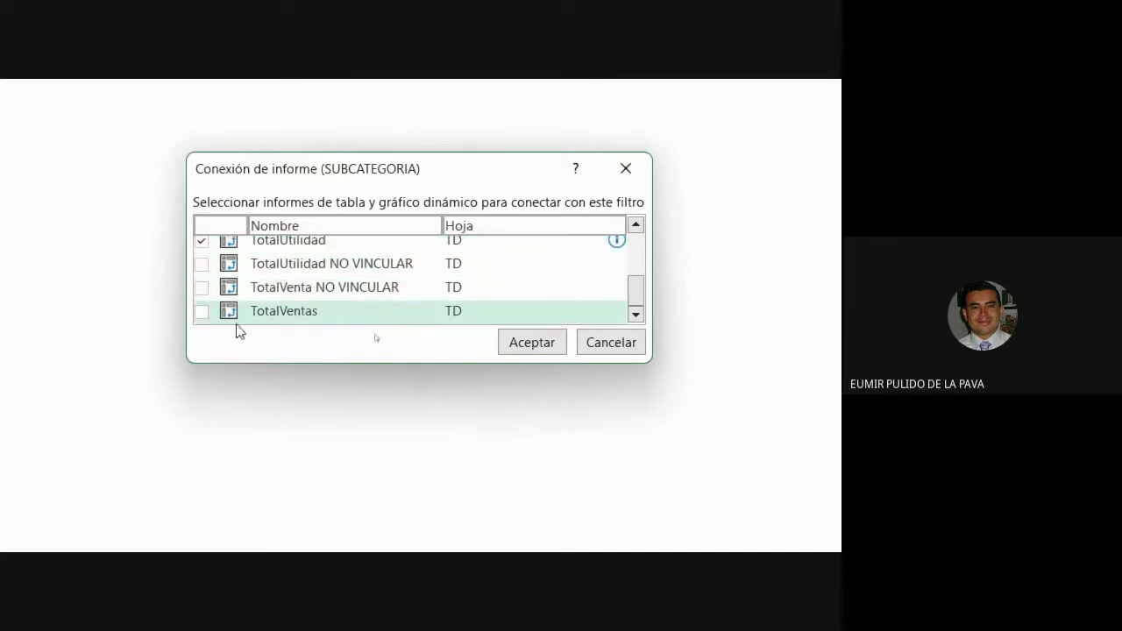
{"action": "left_click", "coordinate": [201, 311]}
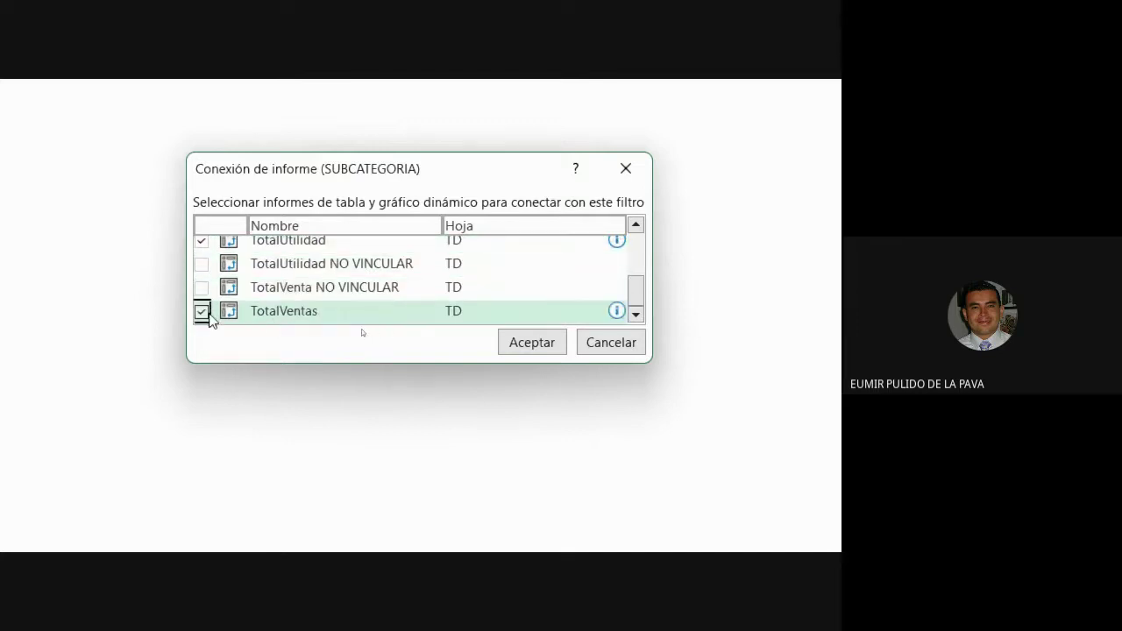
{"action": "left_click", "coordinate": [518, 350]}
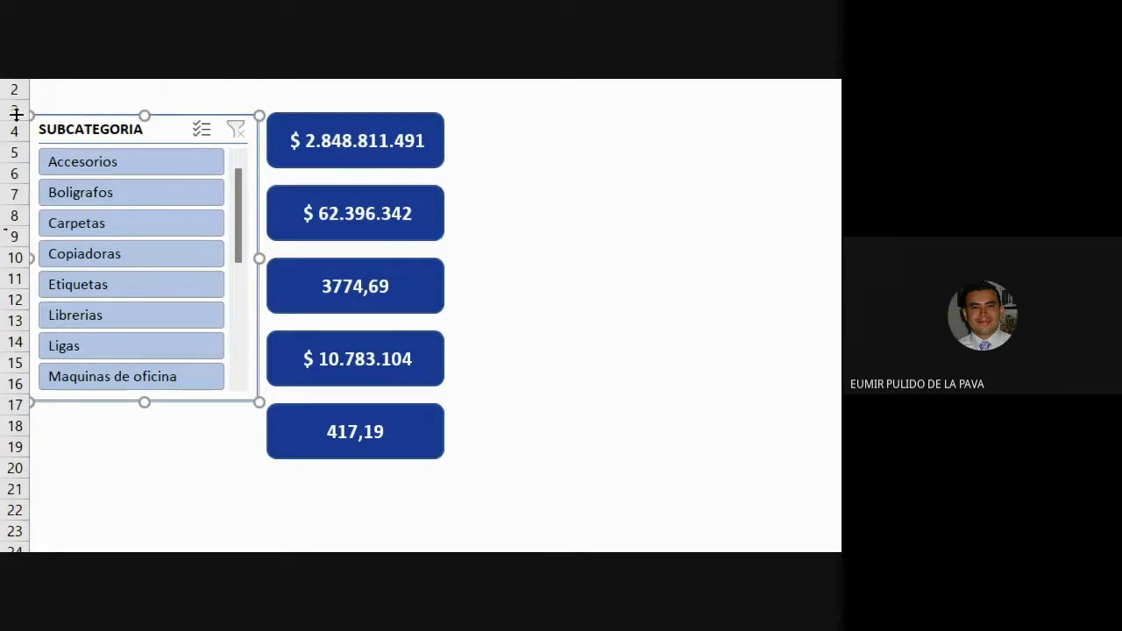
Step: Test the SUBCATEGORIA slicer by filtering the KPI rectangles on Telefonos, clearing the filter and applying Telefonos again
{"action": "scroll", "coordinate": [170, 343], "scroll_direction": "down", "scroll_amount": 3}
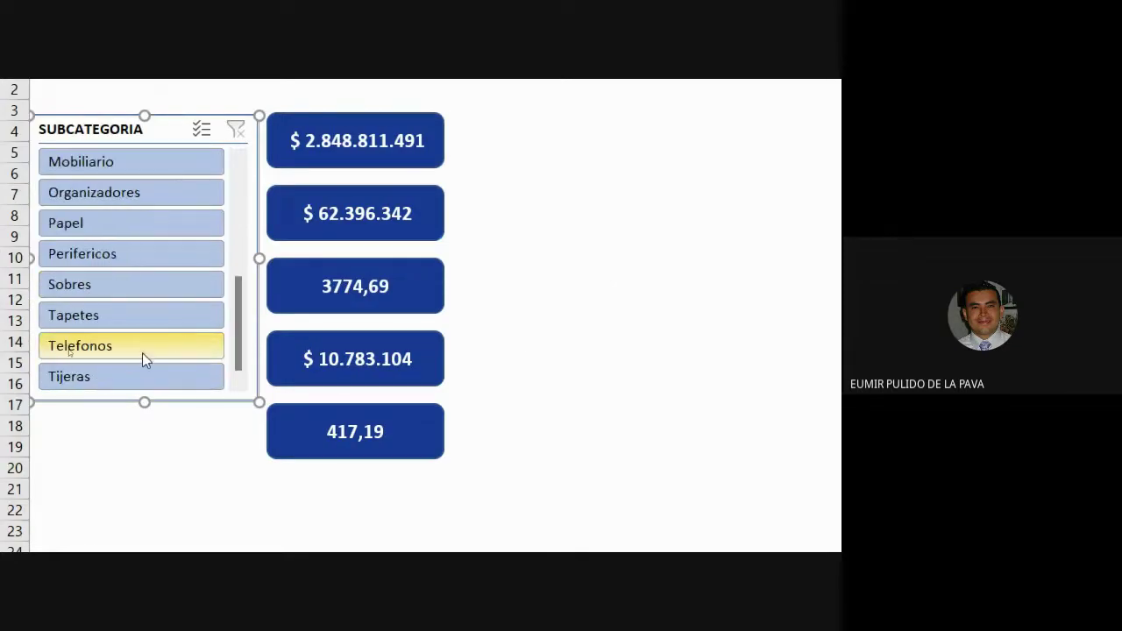
{"action": "left_click", "coordinate": [89, 347]}
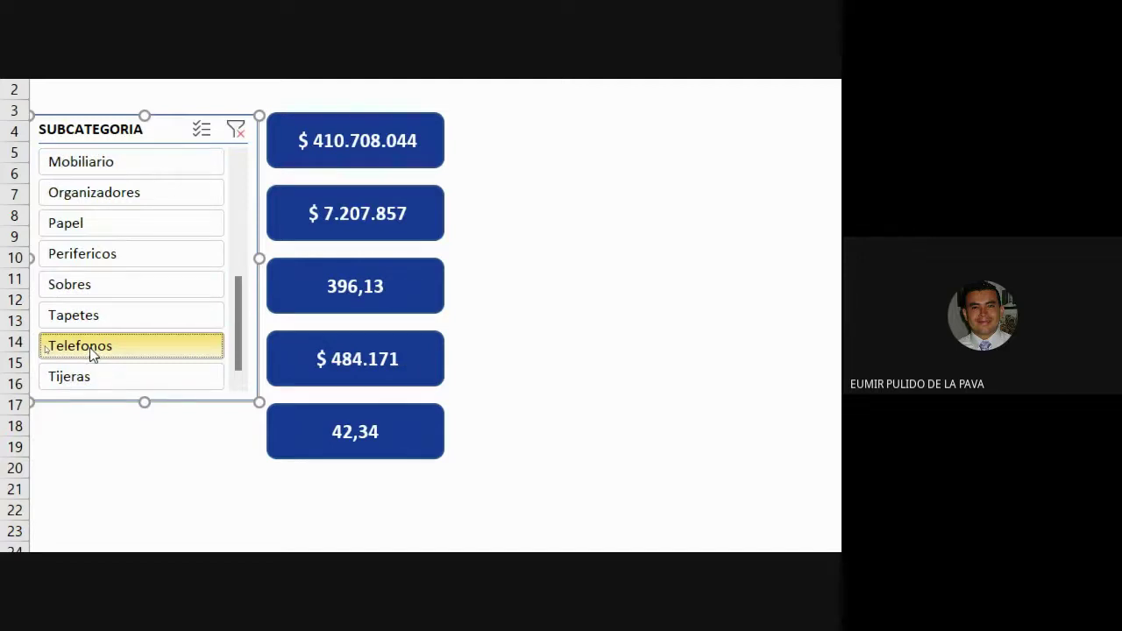
{"action": "left_click", "coordinate": [238, 132]}
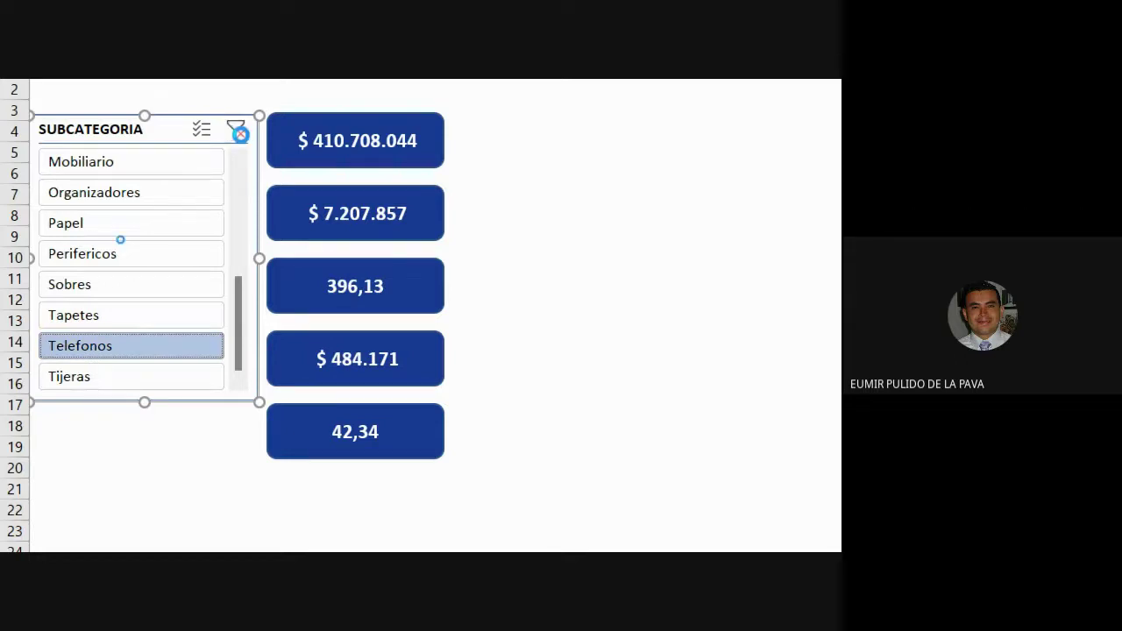
{"action": "left_click", "coordinate": [98, 347]}
Step: Compare the linked and NO VINCULAR pivot tables and percentages on TD, and clear the Telefonos filter on DASHBOARD
{"action": "left_click", "coordinate": [184, 462]}
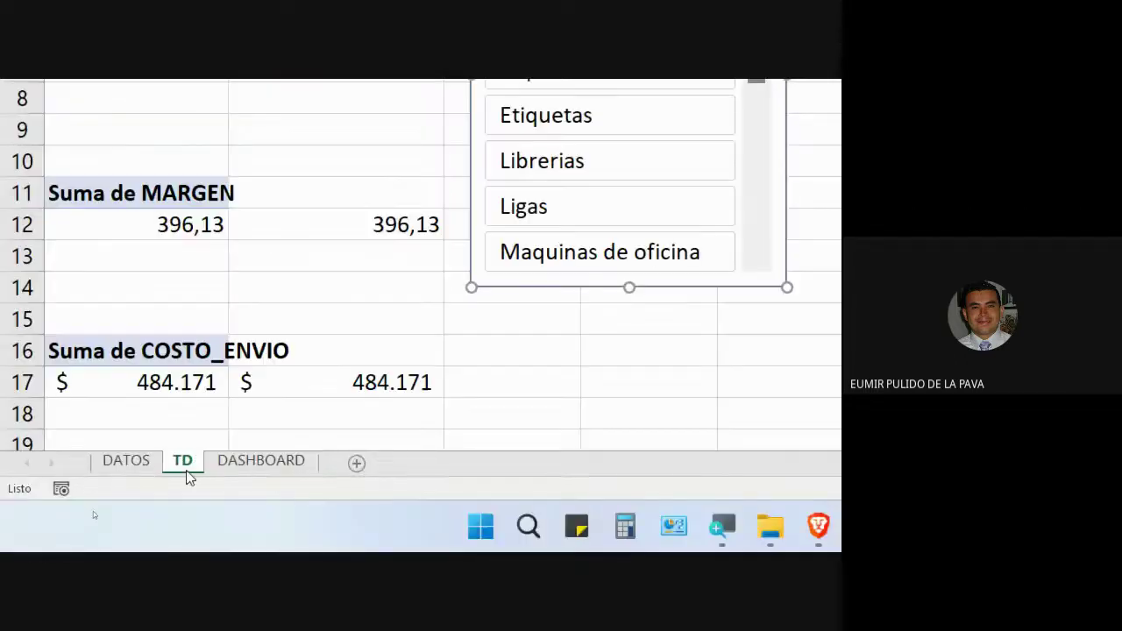
{"action": "left_click", "coordinate": [618, 375]}
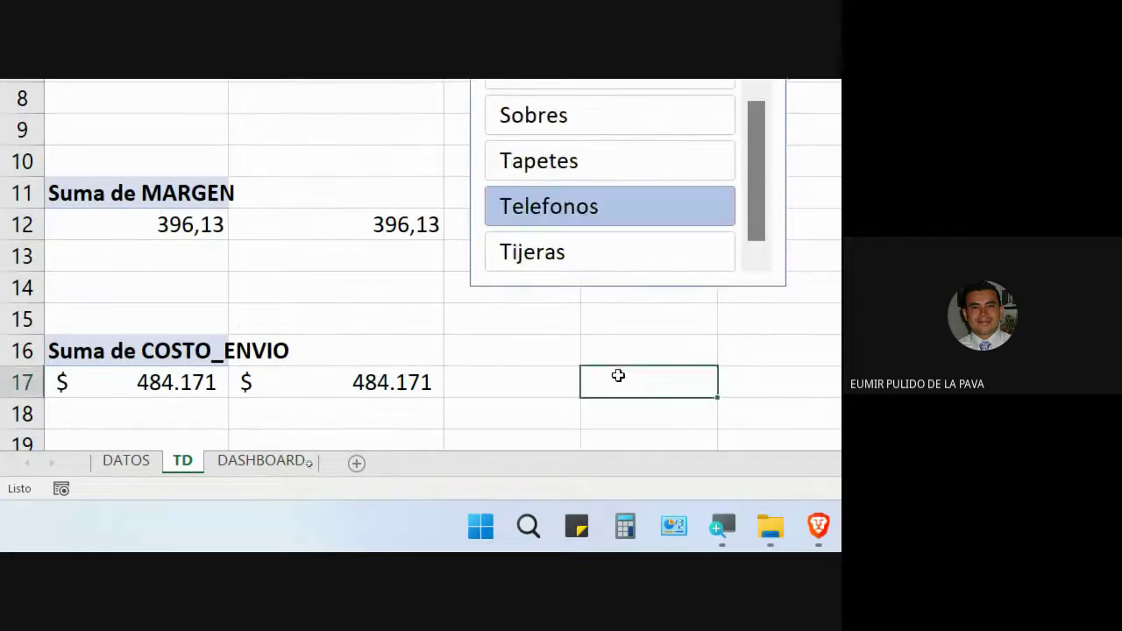
{"action": "scroll", "coordinate": [618, 376], "scroll_direction": "down", "scroll_amount": 5}
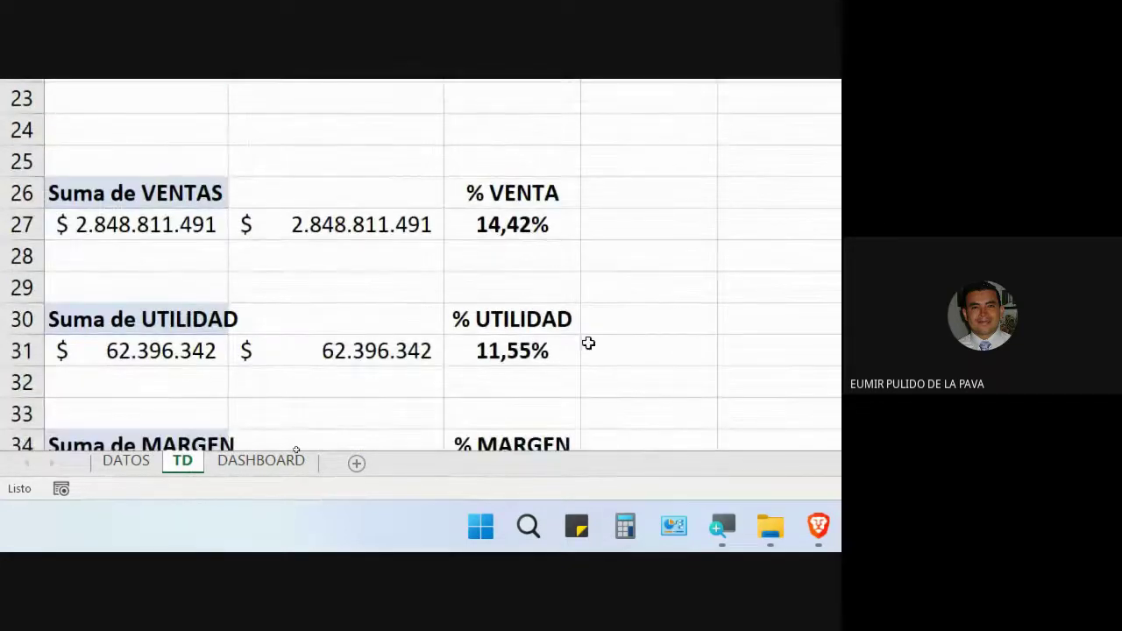
{"action": "scroll", "coordinate": [631, 356], "scroll_direction": "down", "scroll_amount": 3}
{"action": "scroll", "coordinate": [632, 359], "scroll_direction": "up", "scroll_amount": 2}
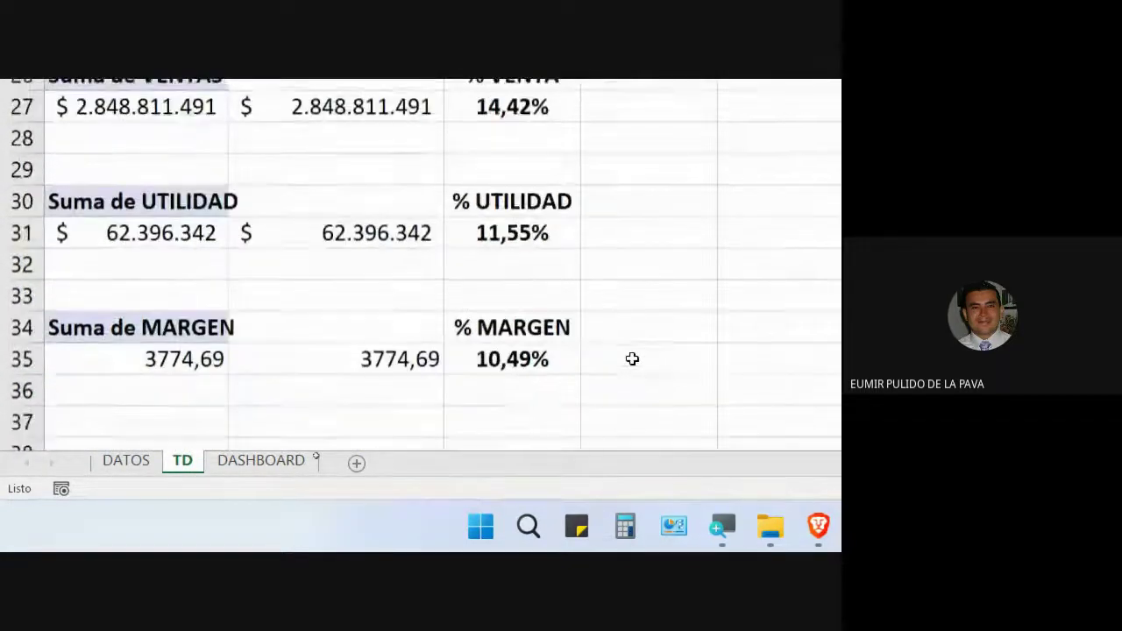
{"action": "scroll", "coordinate": [632, 359], "scroll_direction": "up", "scroll_amount": 3}
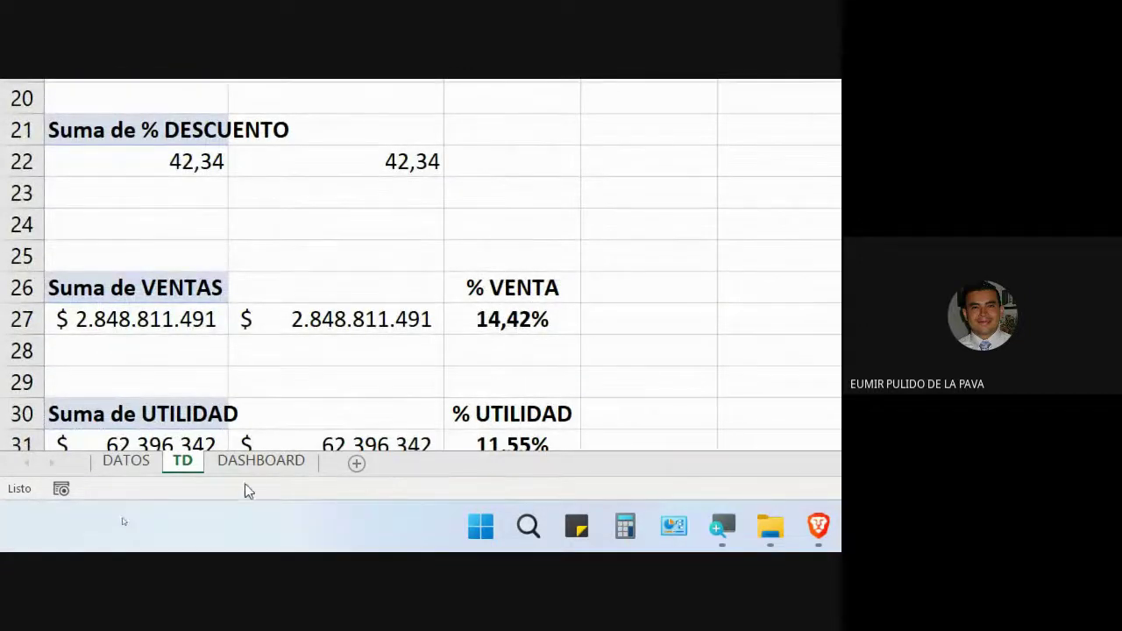
{"action": "left_click", "coordinate": [260, 464]}
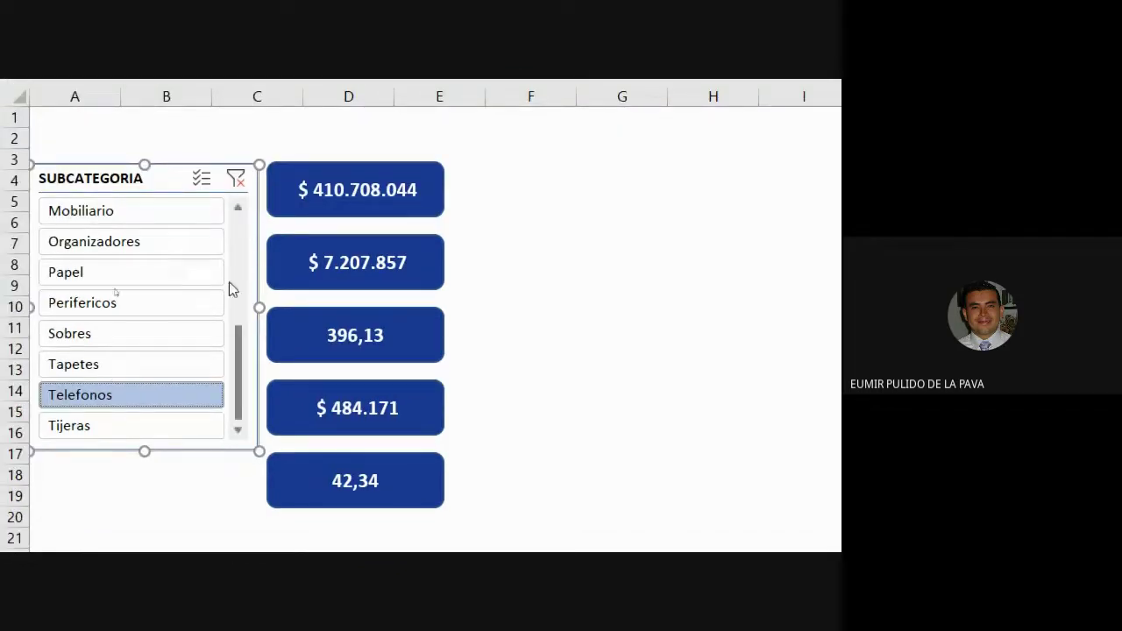
{"action": "left_click", "coordinate": [235, 178]}
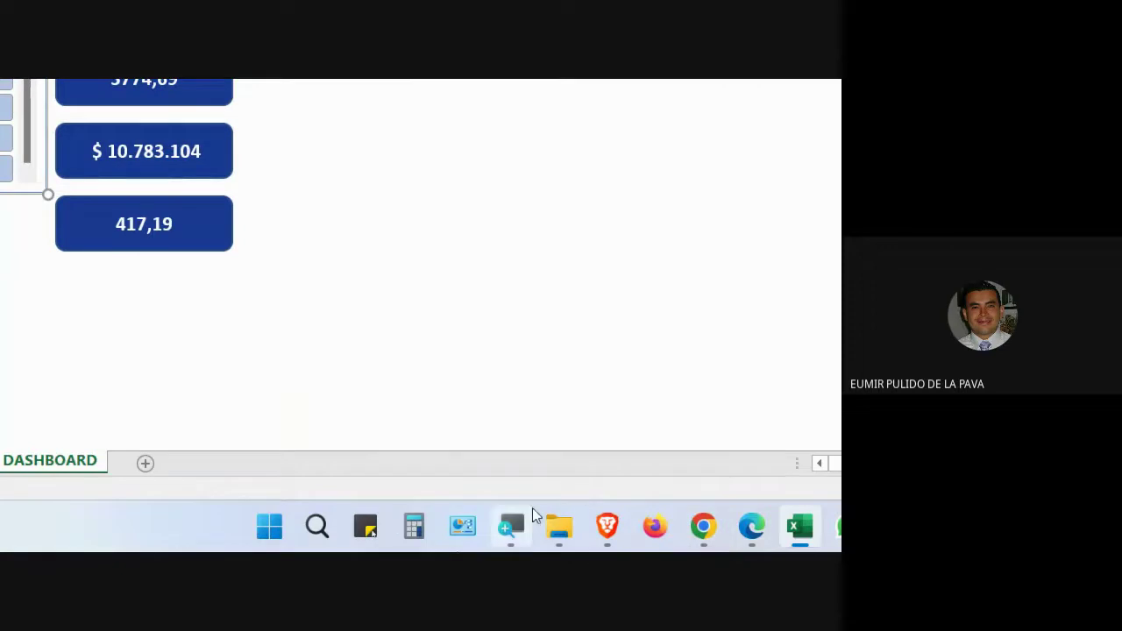
Step: Switch to the Google Meet call in Chrome, read the latest chat question about titles for the dashboard values, and return to Excel
{"action": "left_click", "coordinate": [589, 500]}
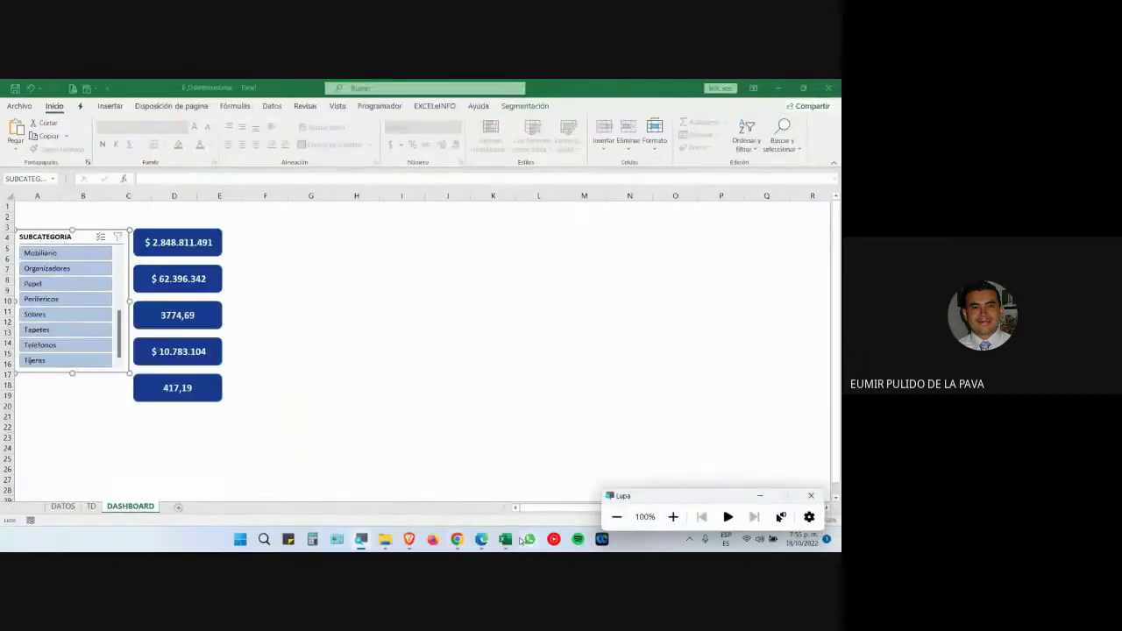
{"action": "left_click", "coordinate": [457, 538]}
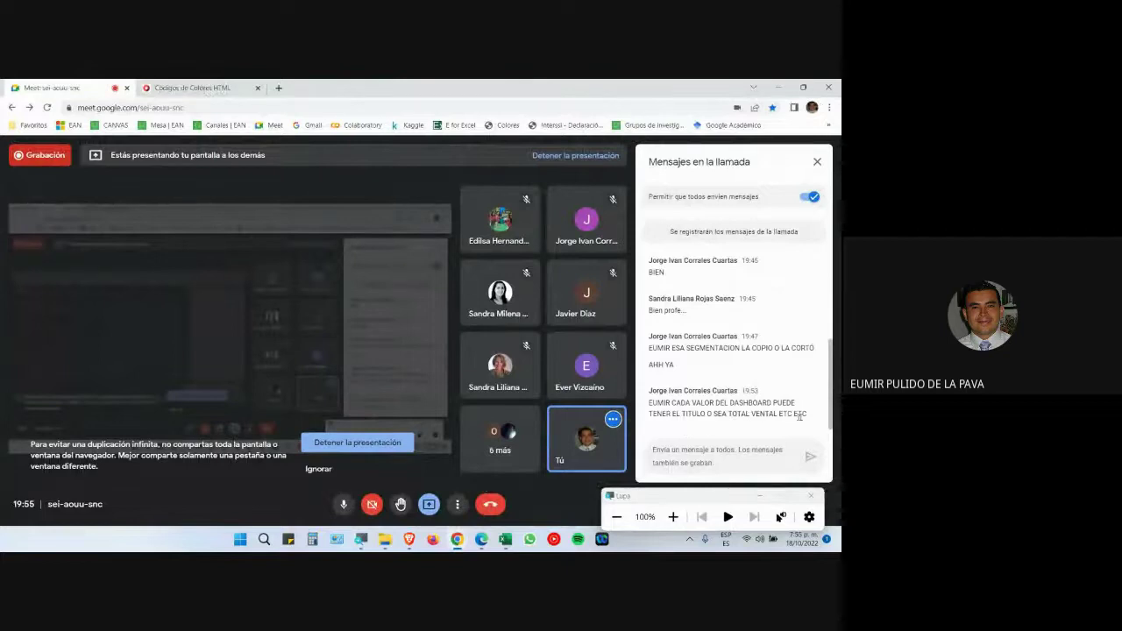
{"action": "left_click_drag", "start_coordinate": [666, 399], "coordinate": [807, 417]}
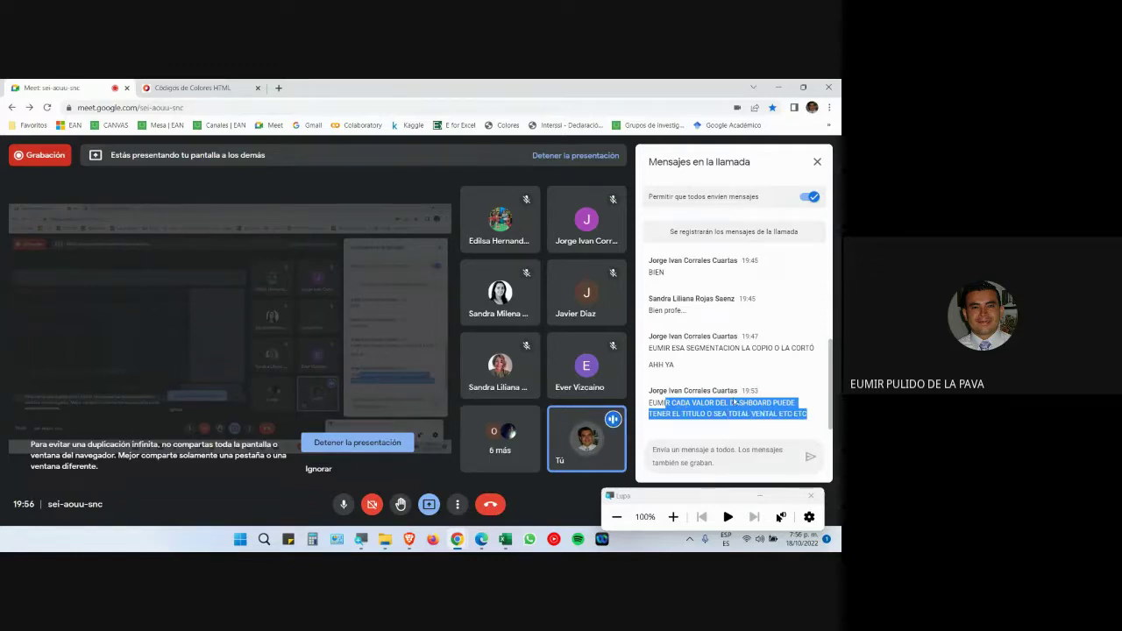
{"action": "left_click", "coordinate": [505, 539]}
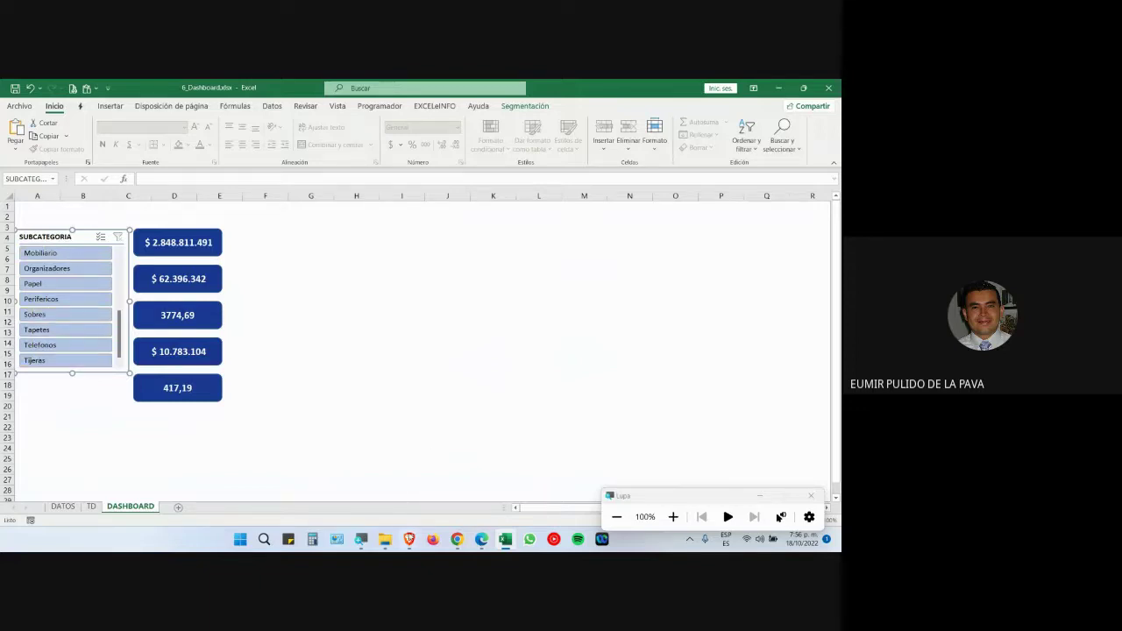
{"action": "left_click", "coordinate": [463, 485]}
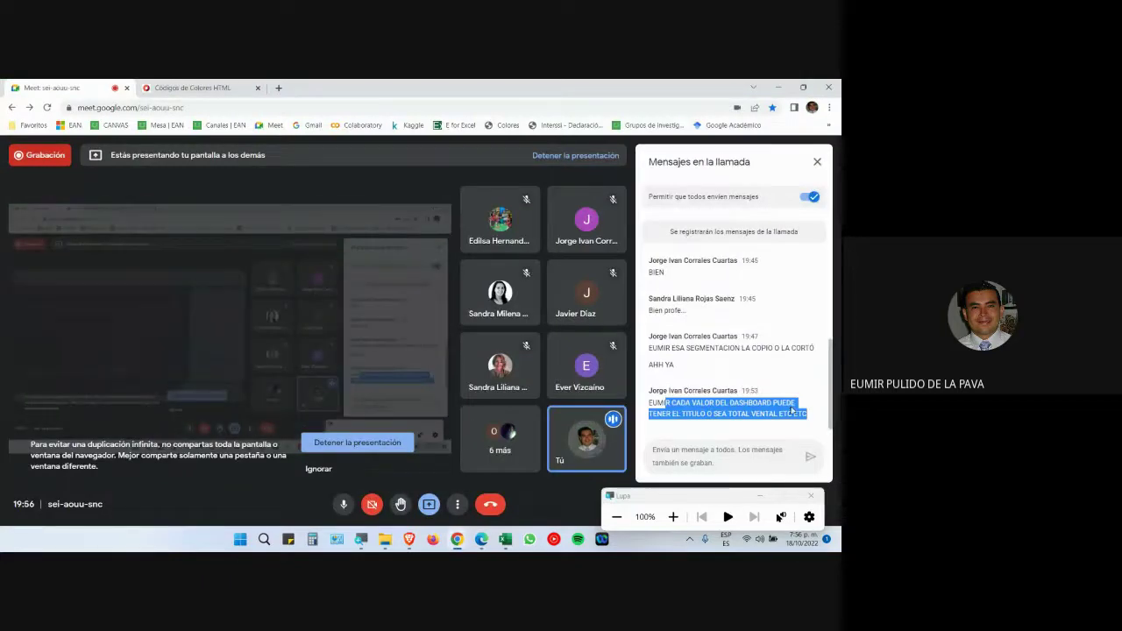
{"action": "left_click", "coordinate": [508, 540]}
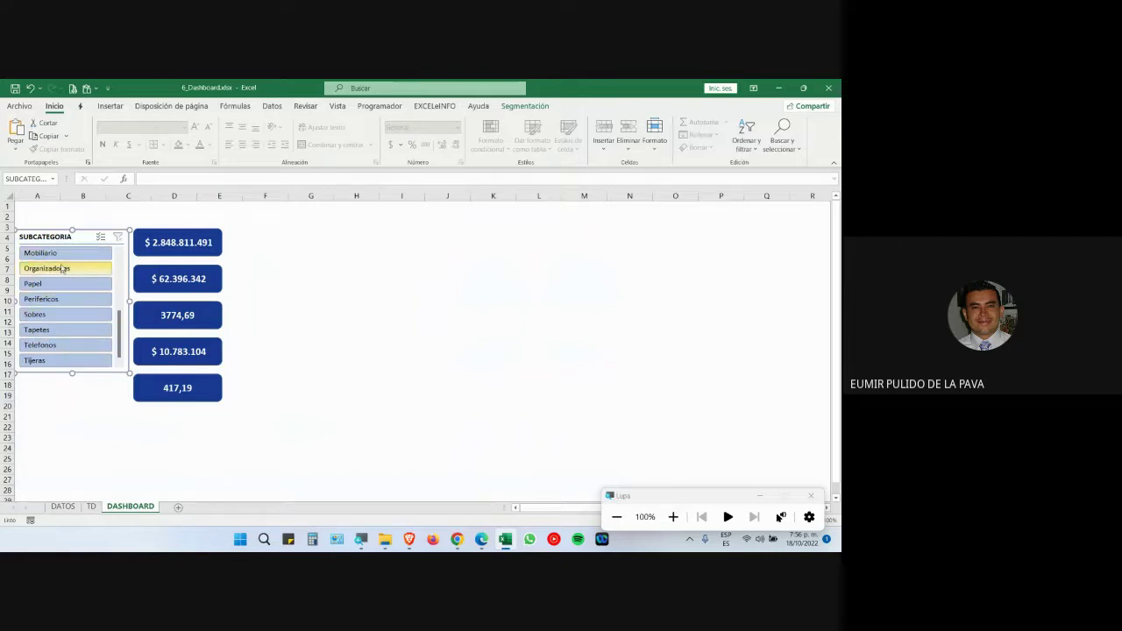
Step: Examine the SUBCATEGORIA column header on the DATOS sheet as the source of the slicer's title
{"action": "left_click", "coordinate": [67, 507]}
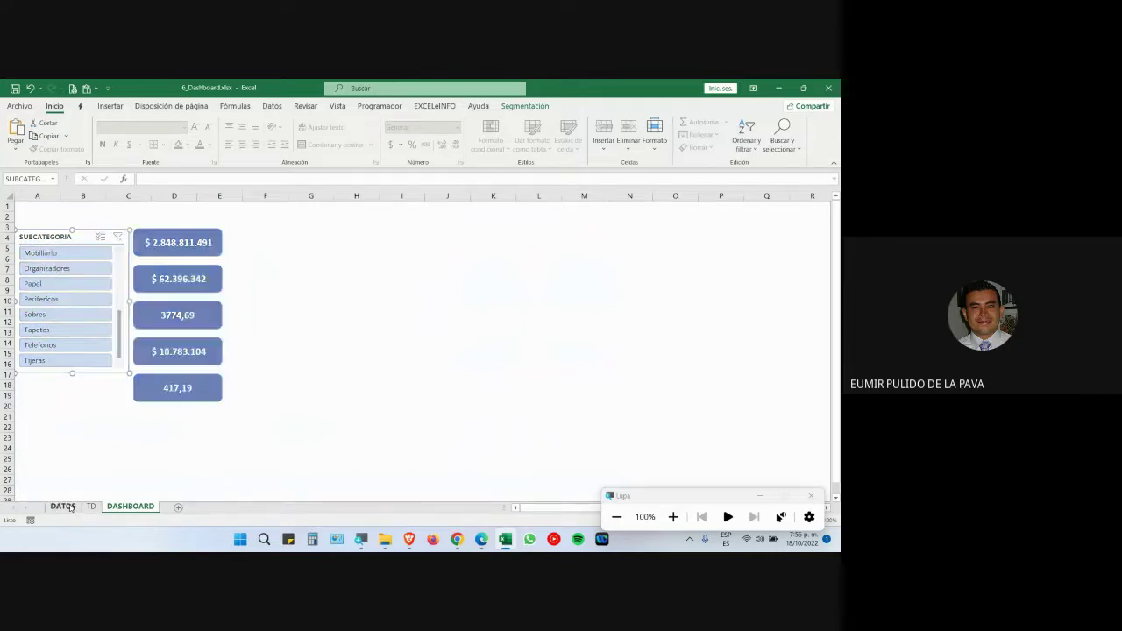
{"action": "scroll", "coordinate": [203, 207], "scroll_direction": "up", "scroll_amount": 2}
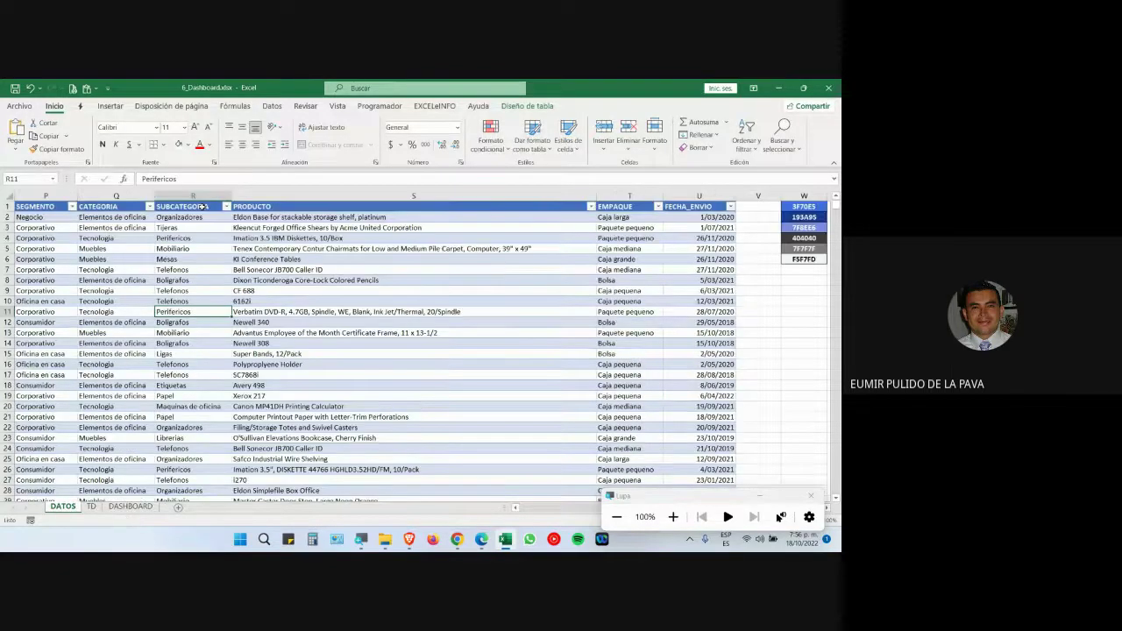
{"action": "left_click", "coordinate": [203, 207]}
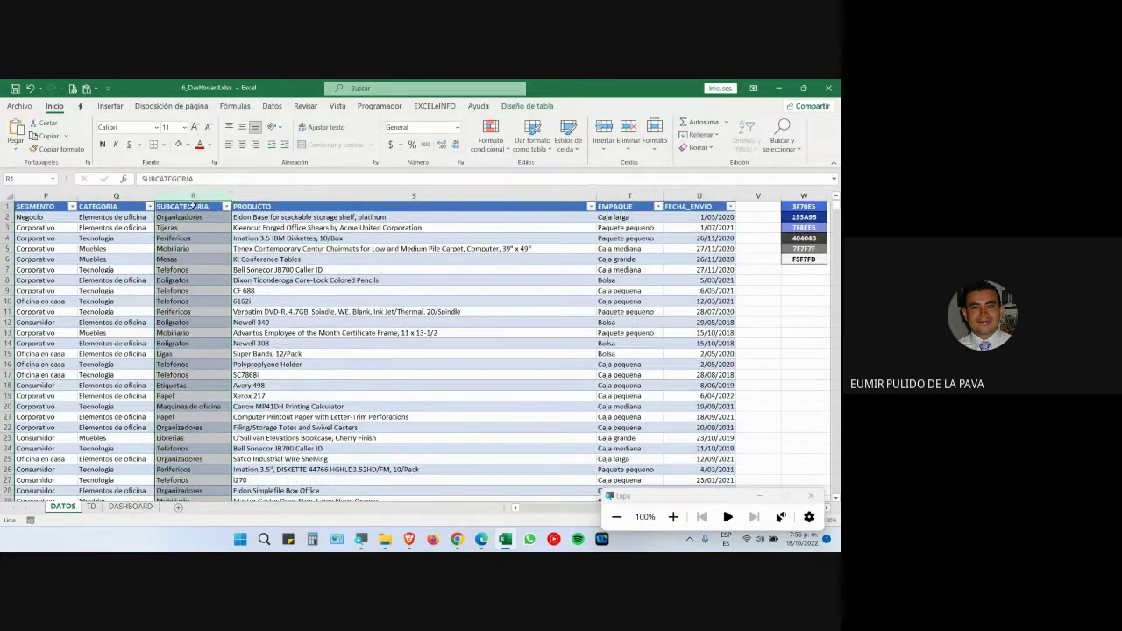
{"action": "left_click", "coordinate": [193, 207]}
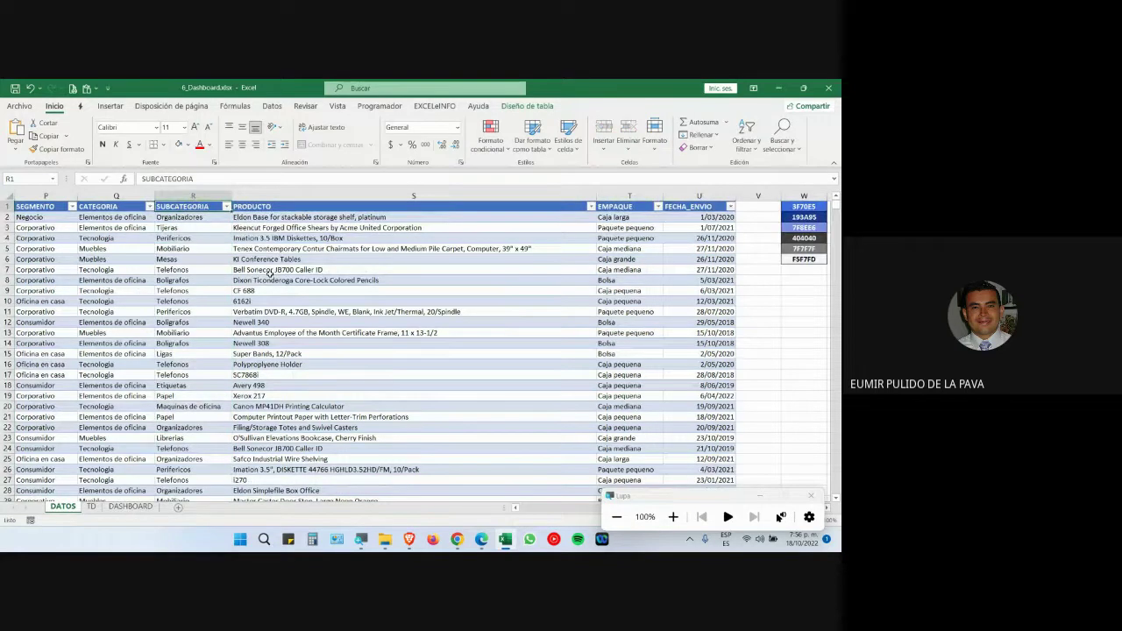
Step: Set the SUBCATEGORIA slicer's title on DASHBOARD to SUBCATEGORIA TTTT
{"action": "left_click", "coordinate": [130, 506]}
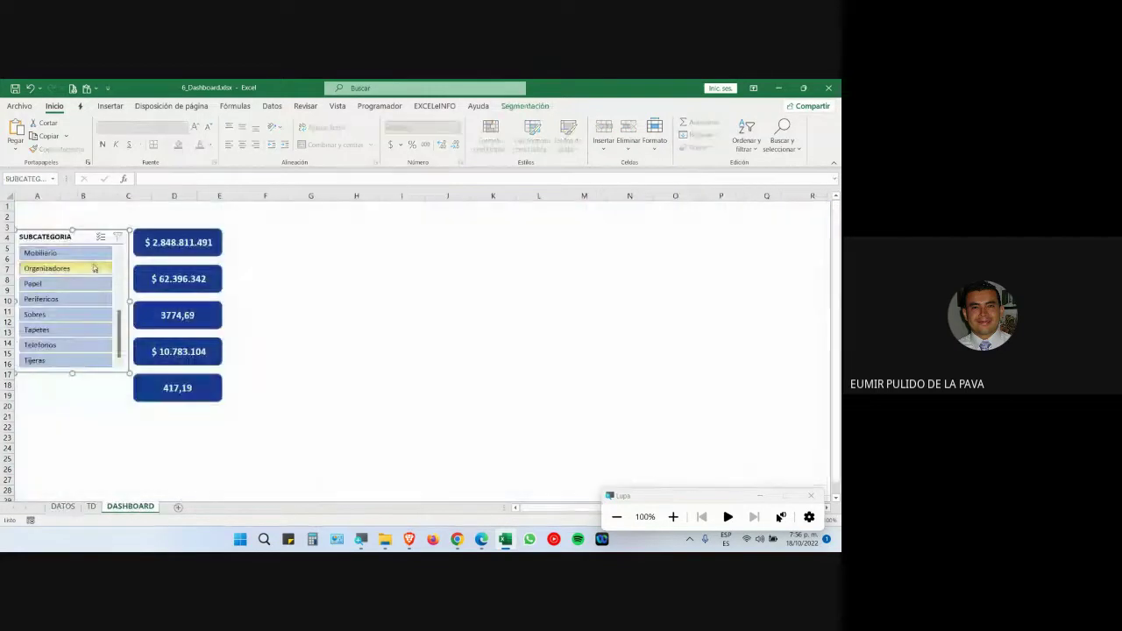
{"action": "left_click", "coordinate": [525, 106]}
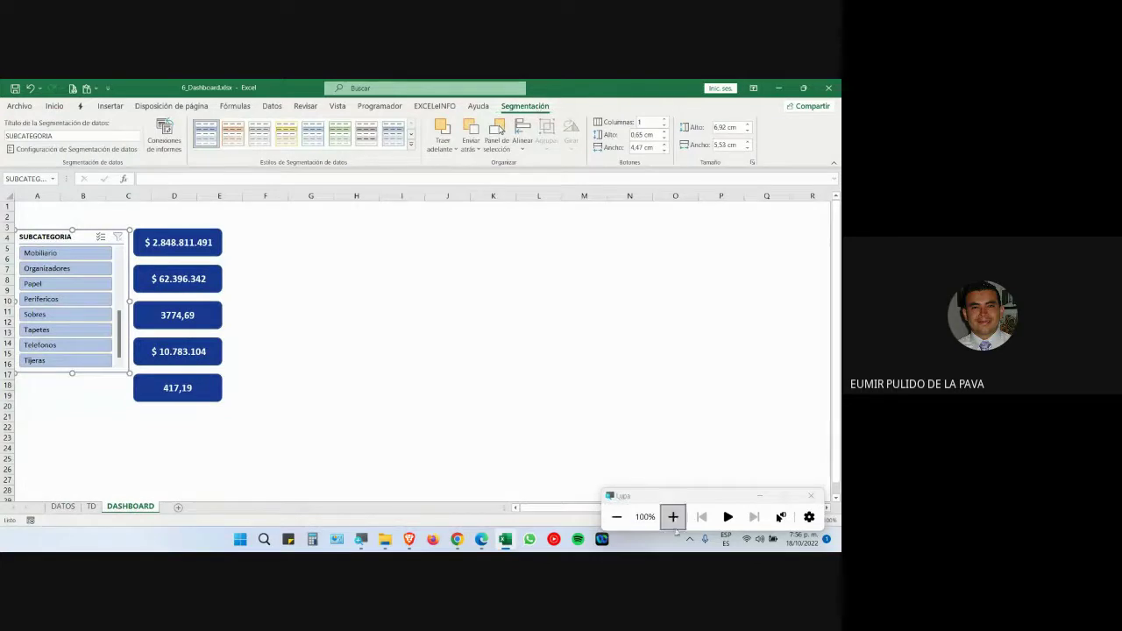
{"action": "key", "text": "super+plus"}
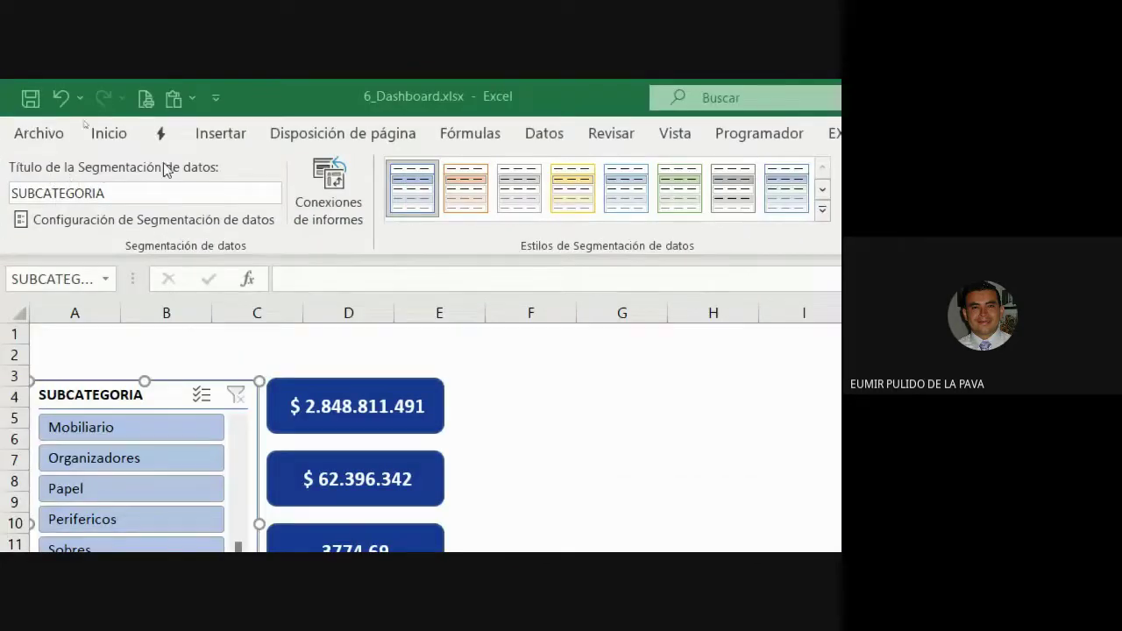
{"action": "left_click", "coordinate": [130, 191]}
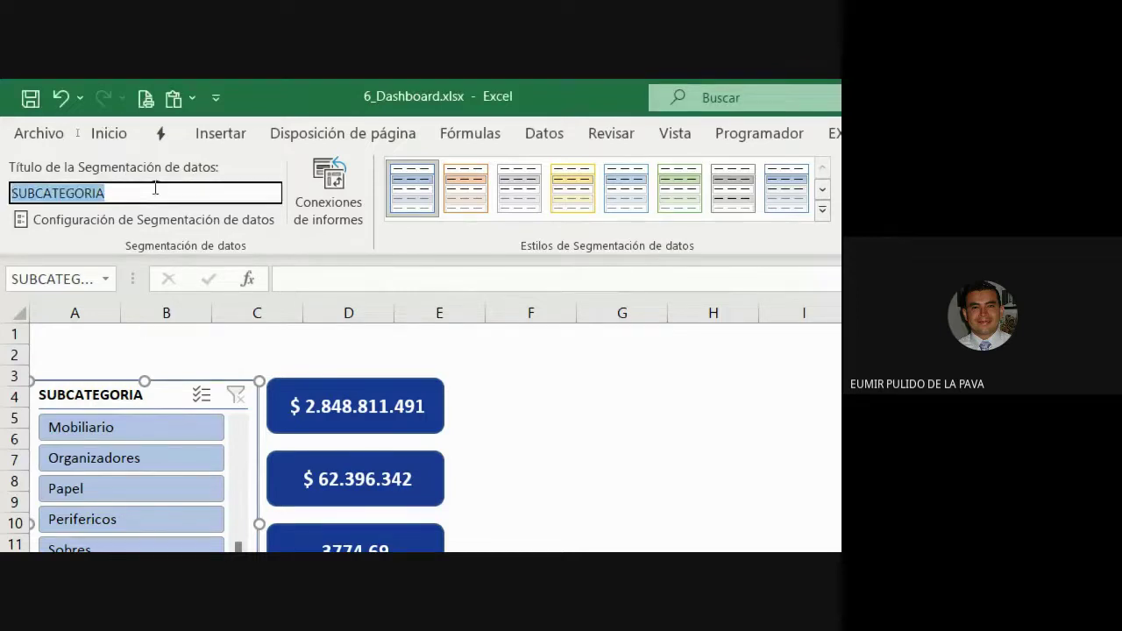
{"action": "left_click", "coordinate": [147, 193]}
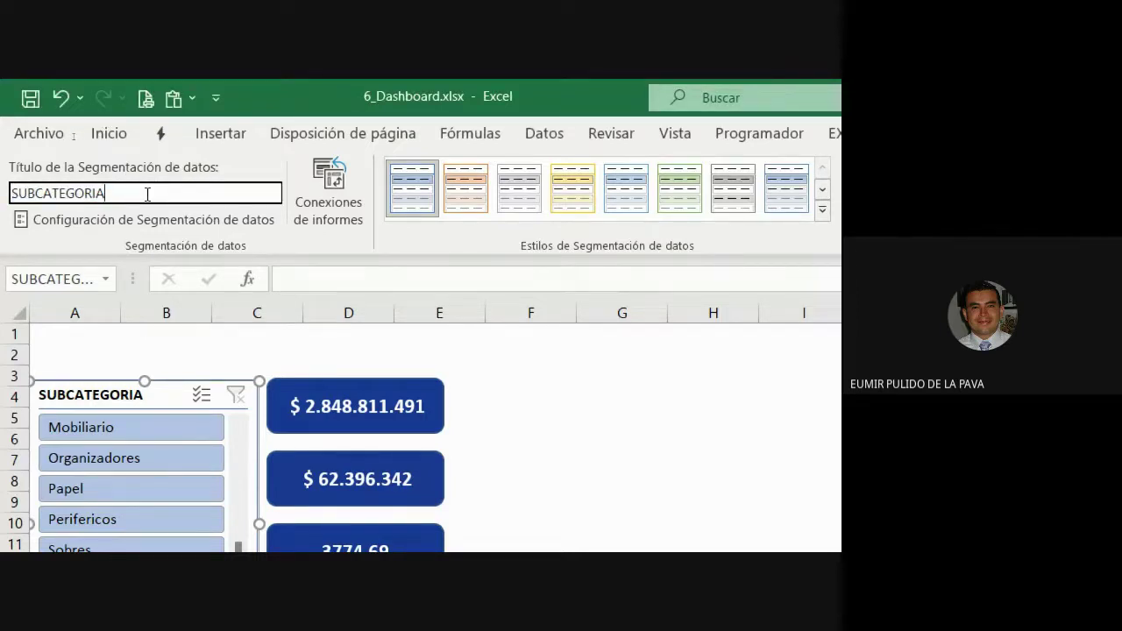
{"action": "type", "text": "TTTT"}
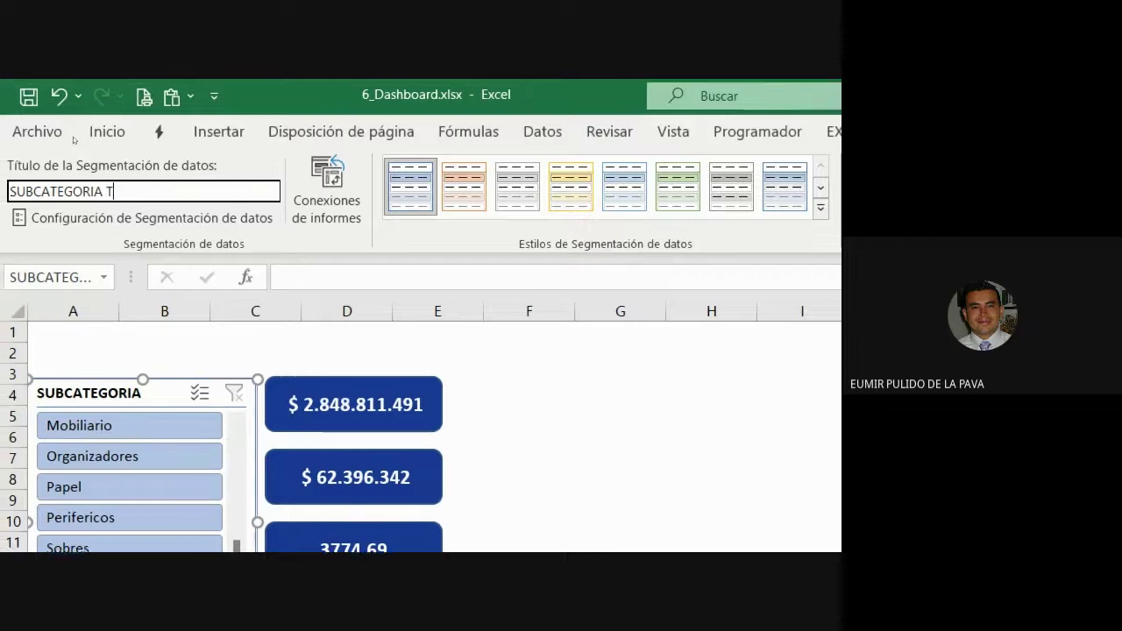
{"action": "left_click", "coordinate": [574, 381]}
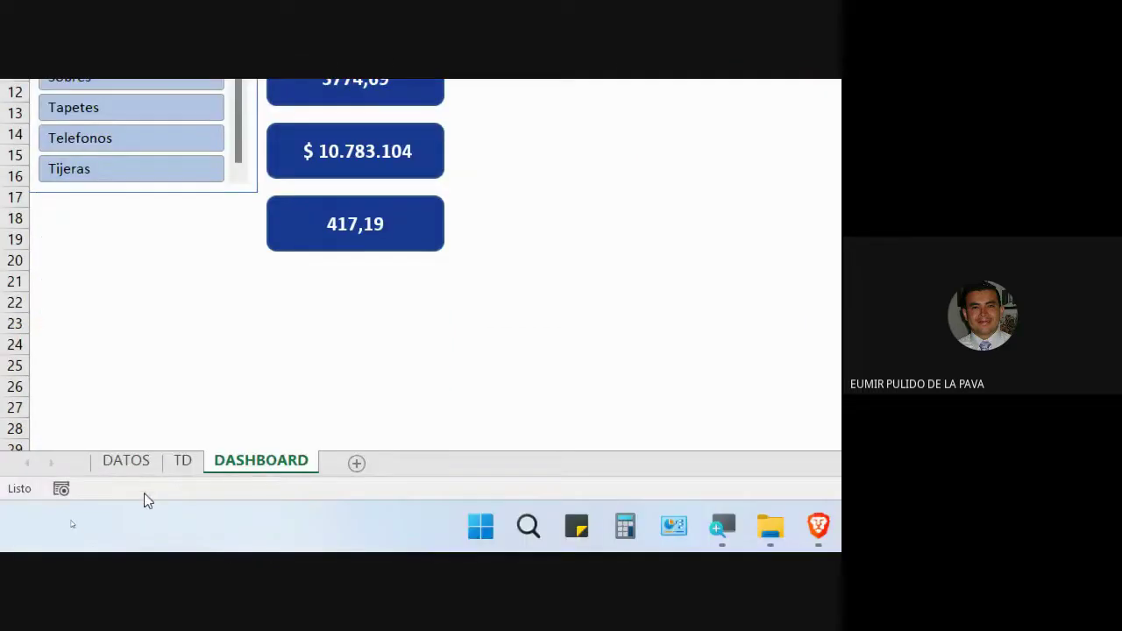
Step: Look at the DATOS sheet, return to DASHBOARD and set the slicer's title back to SUBCATEGORIA
{"action": "left_click", "coordinate": [128, 462]}
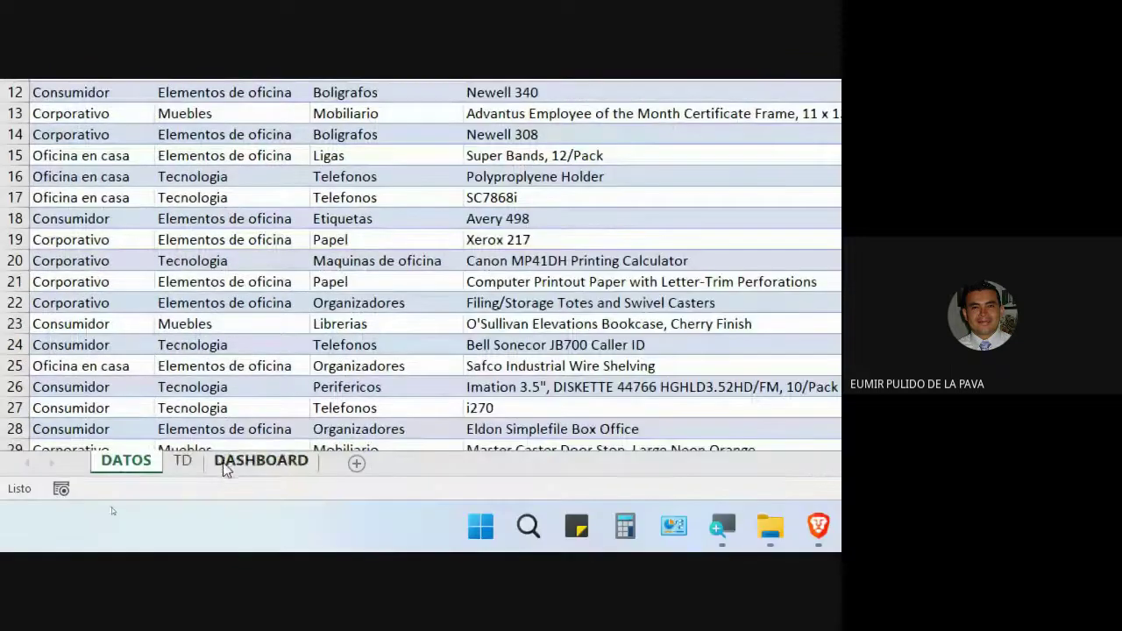
{"action": "left_click", "coordinate": [260, 461]}
{"action": "left_click", "coordinate": [100, 186]}
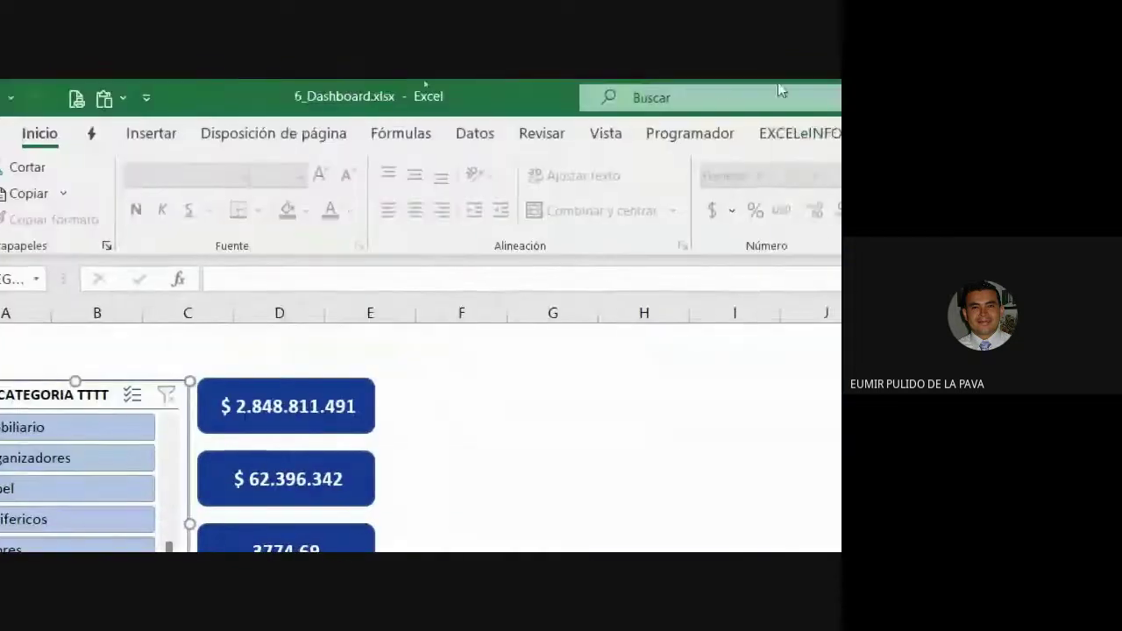
{"action": "left_click", "coordinate": [642, 134]}
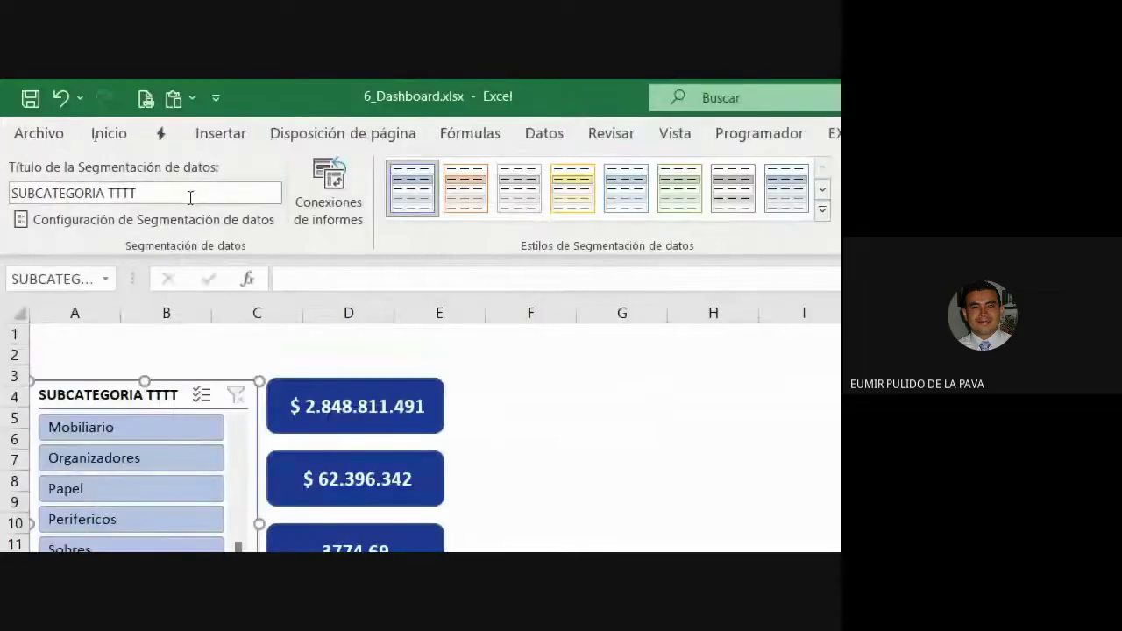
{"action": "triple_click", "coordinate": [189, 192]}
{"action": "left_click", "coordinate": [190, 193]}
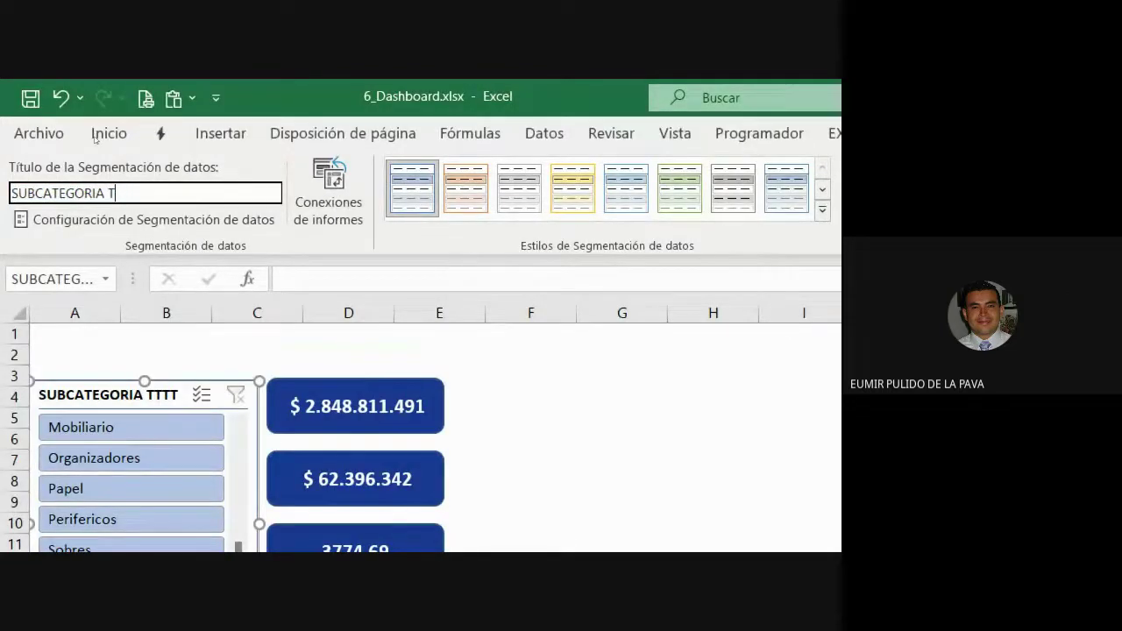
{"action": "left_click", "coordinate": [157, 361]}
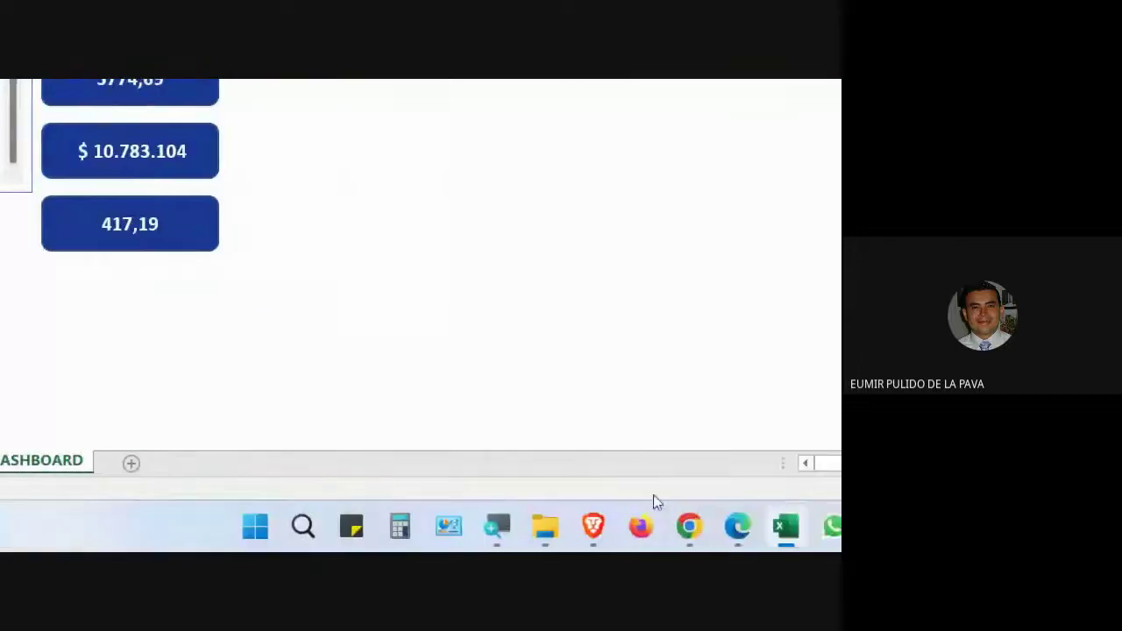
Step: Switch to the Google Meet call in Chrome and read the chat messages about titling the dashboard values, checking them against the KPI rectangles
{"action": "left_click", "coordinate": [689, 526]}
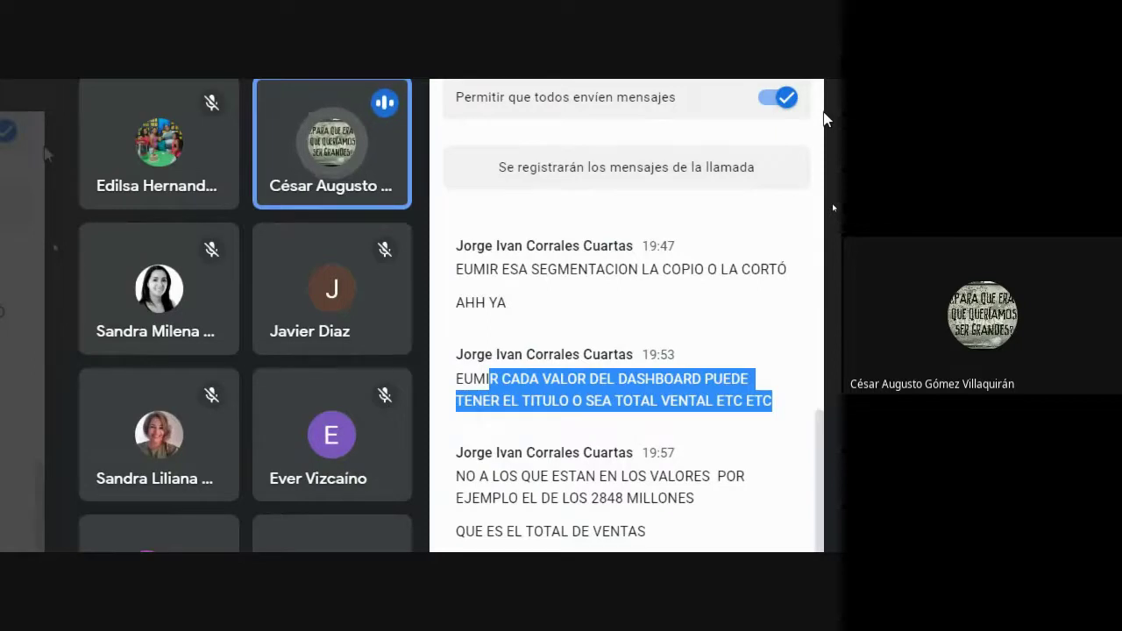
{"action": "scroll", "coordinate": [772, 139], "scroll_direction": "down", "scroll_amount": 2}
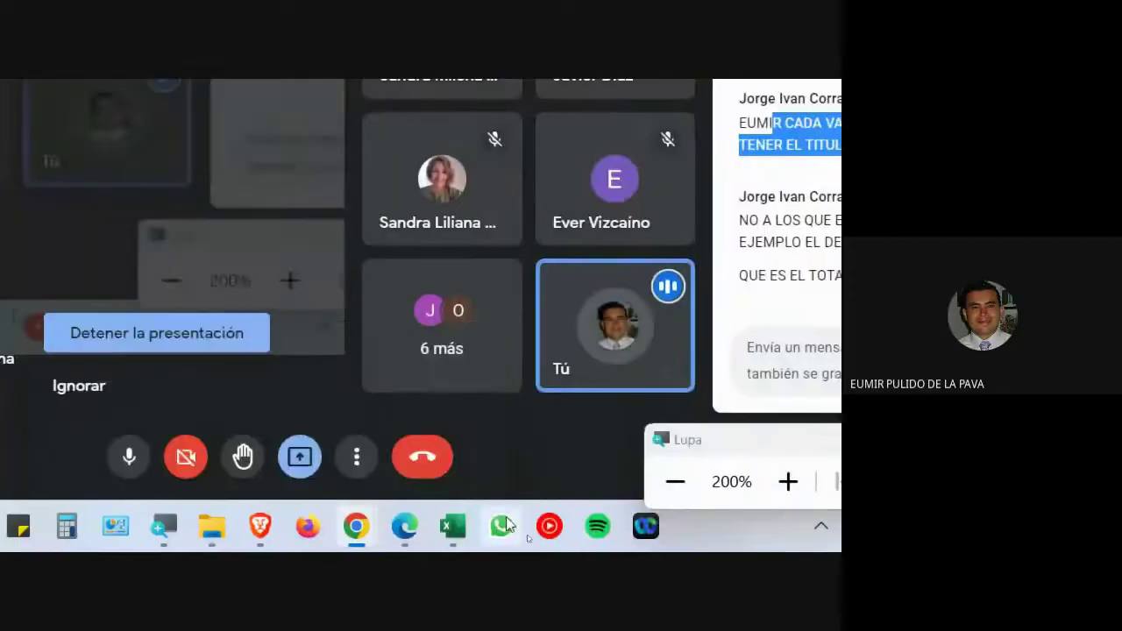
{"action": "left_click", "coordinate": [452, 526]}
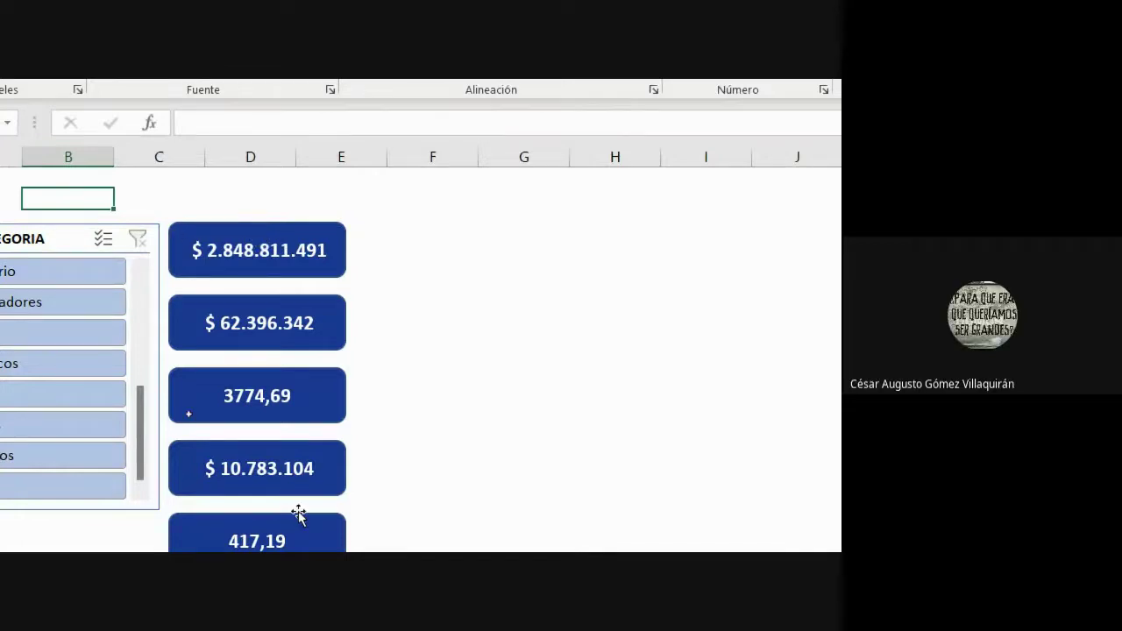
{"action": "mouse_move", "coordinate": [189, 526]}
{"action": "left_click", "coordinate": [130, 389]}
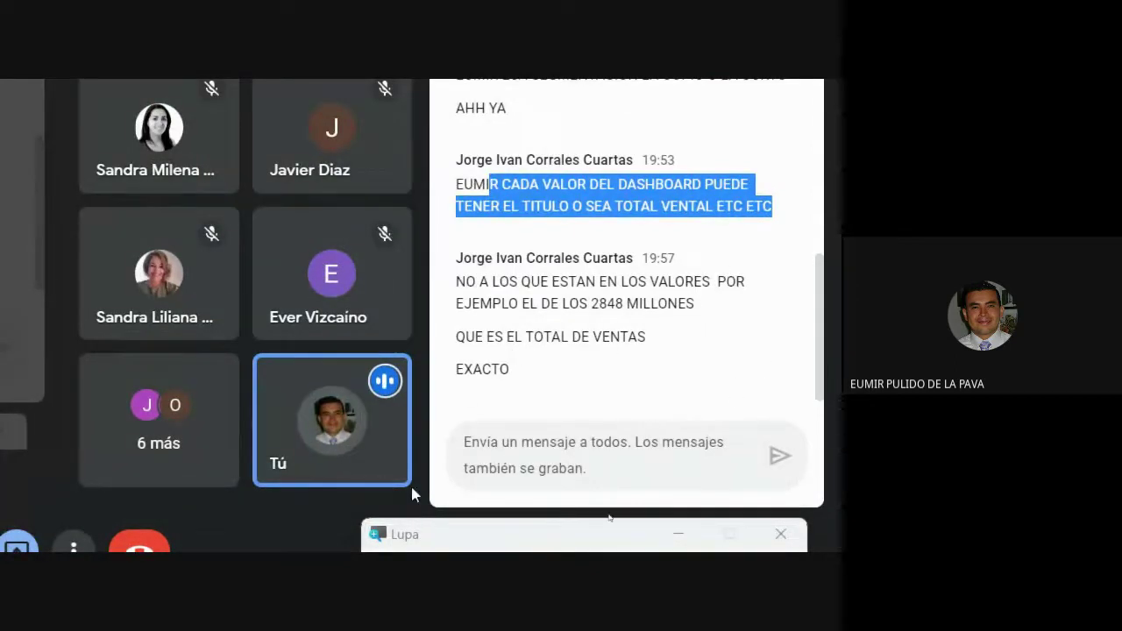
Step: Return to Excel, filter the KPI rectangles on Telefonos with the slicer and clear the filter again
{"action": "left_click", "coordinate": [173, 528]}
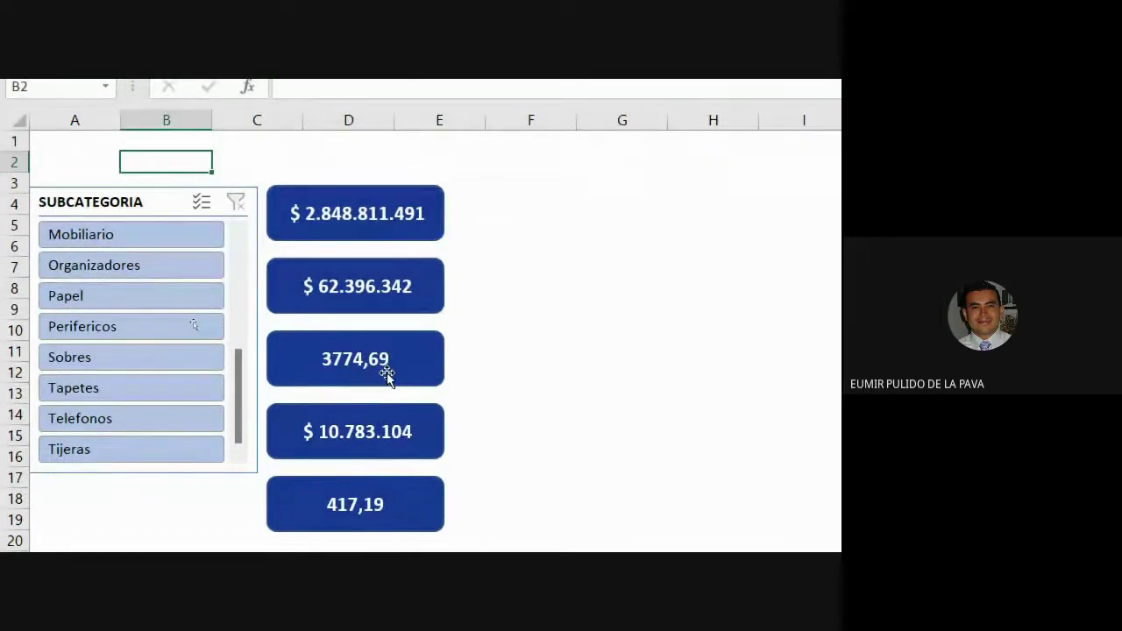
{"action": "left_click", "coordinate": [143, 419]}
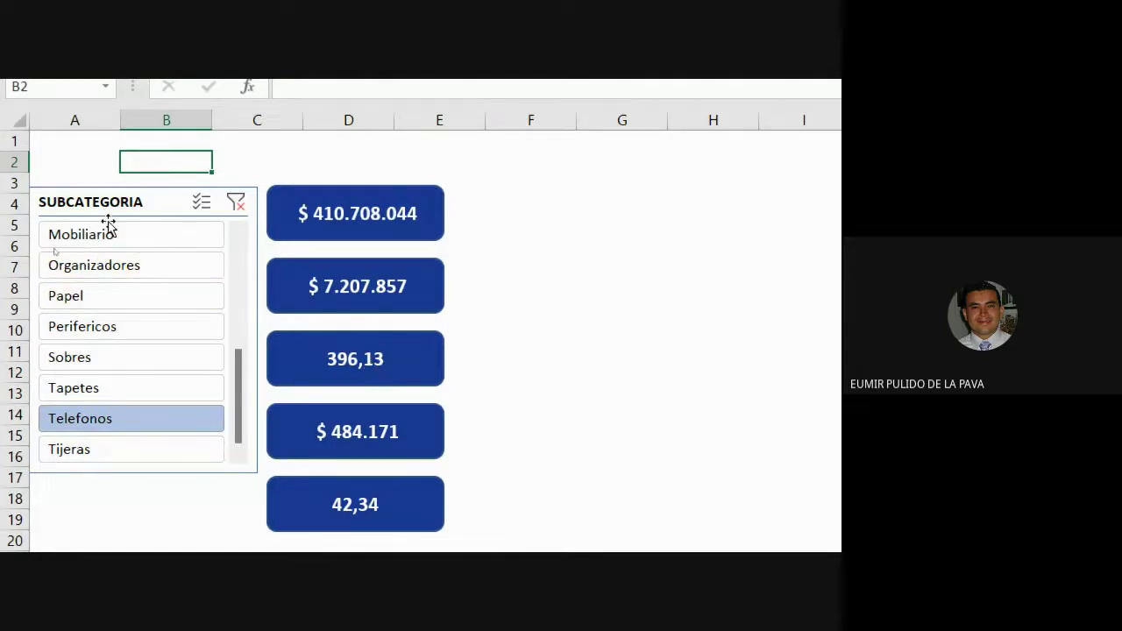
{"action": "scroll", "coordinate": [173, 245], "scroll_direction": "down", "scroll_amount": 1}
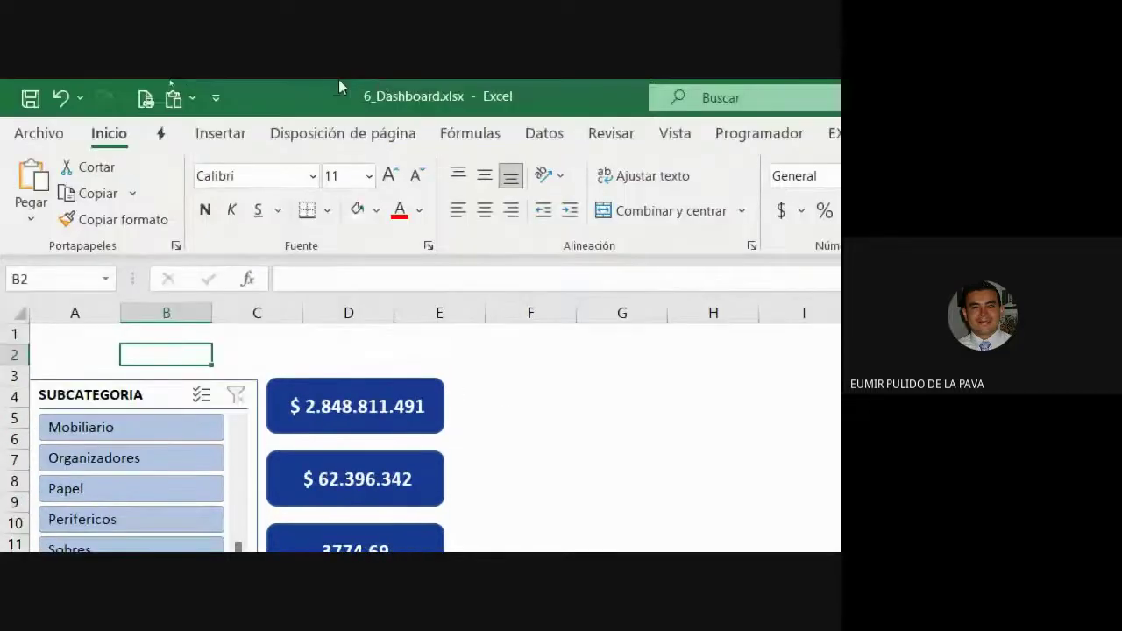
Step: Insert a text box over columns F to H beside the KPI rectangles with the text TOTAL VENTAS
{"action": "left_click", "coordinate": [215, 134]}
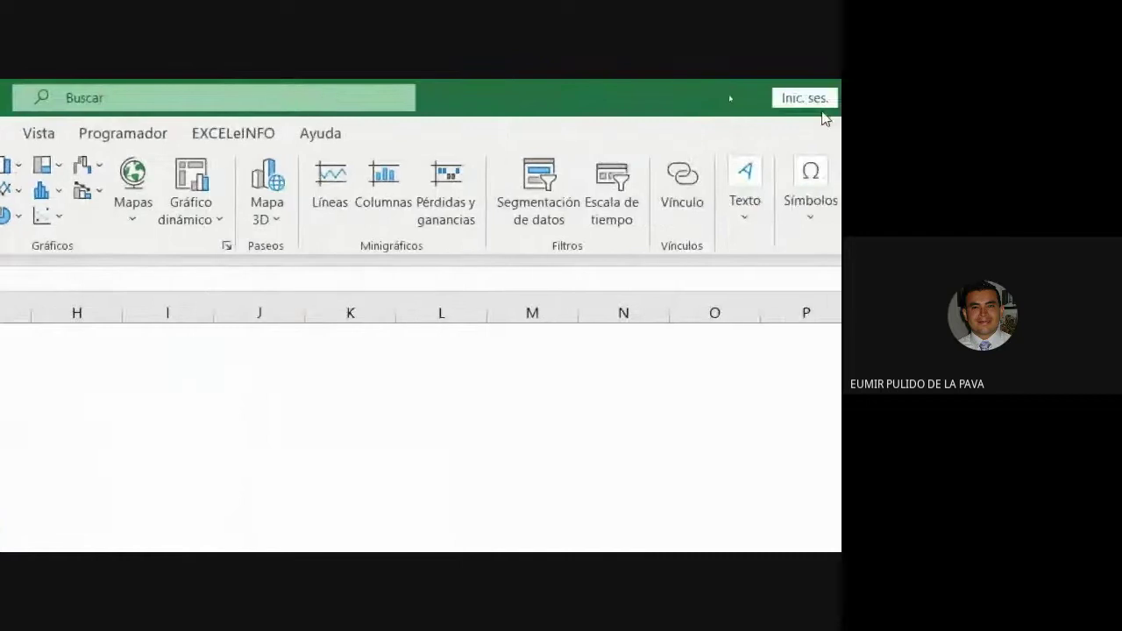
{"action": "left_click", "coordinate": [747, 214]}
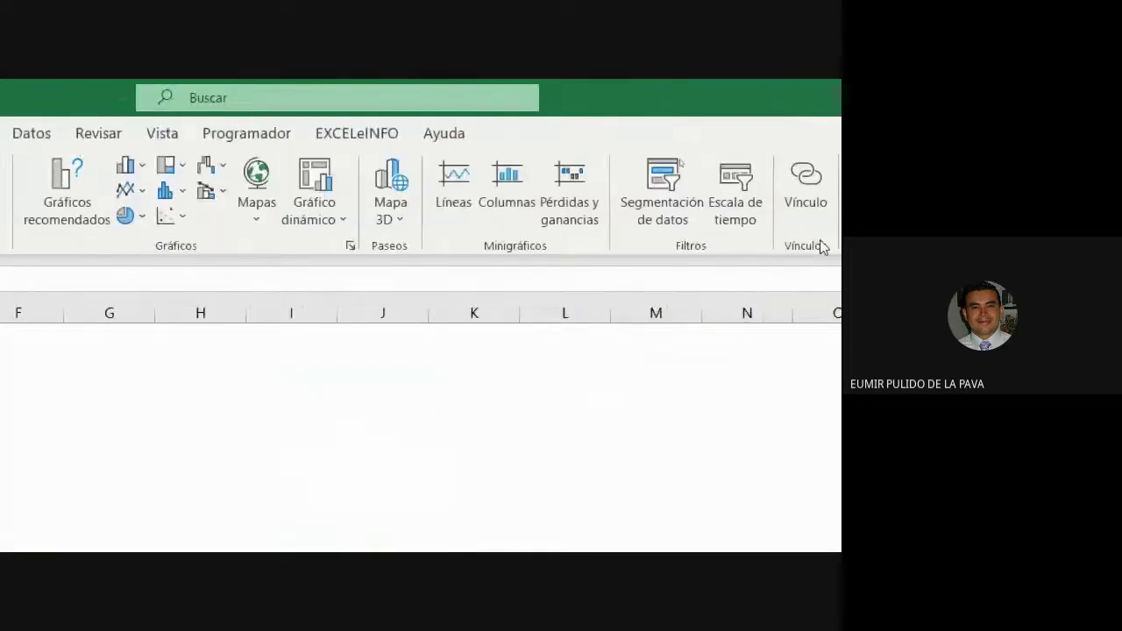
{"action": "left_click", "coordinate": [537, 227]}
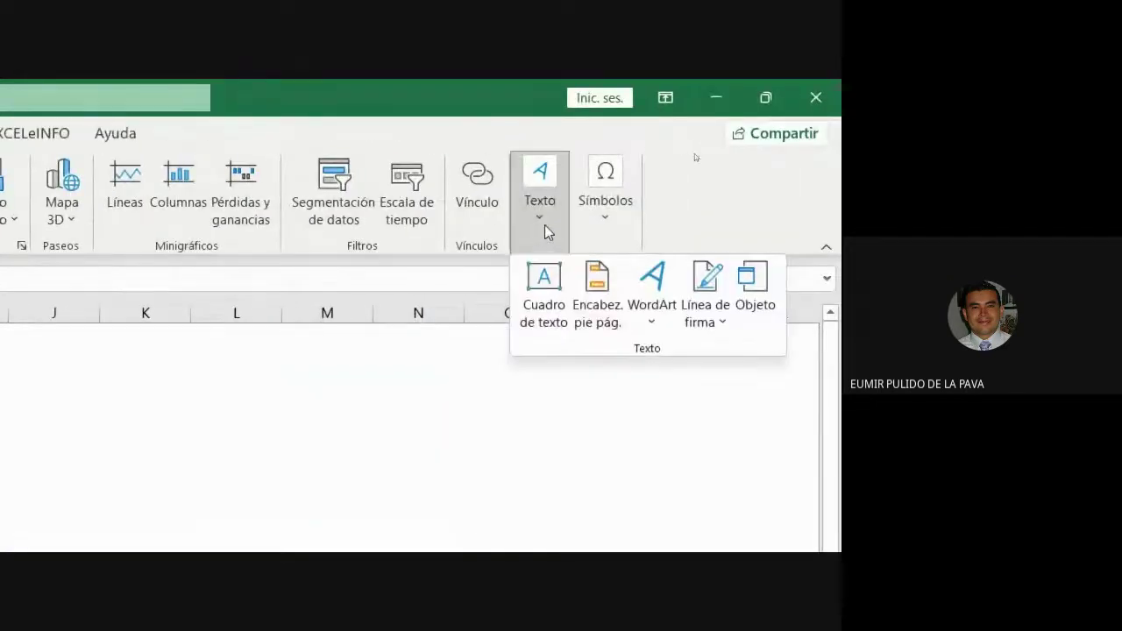
{"action": "left_click", "coordinate": [559, 324]}
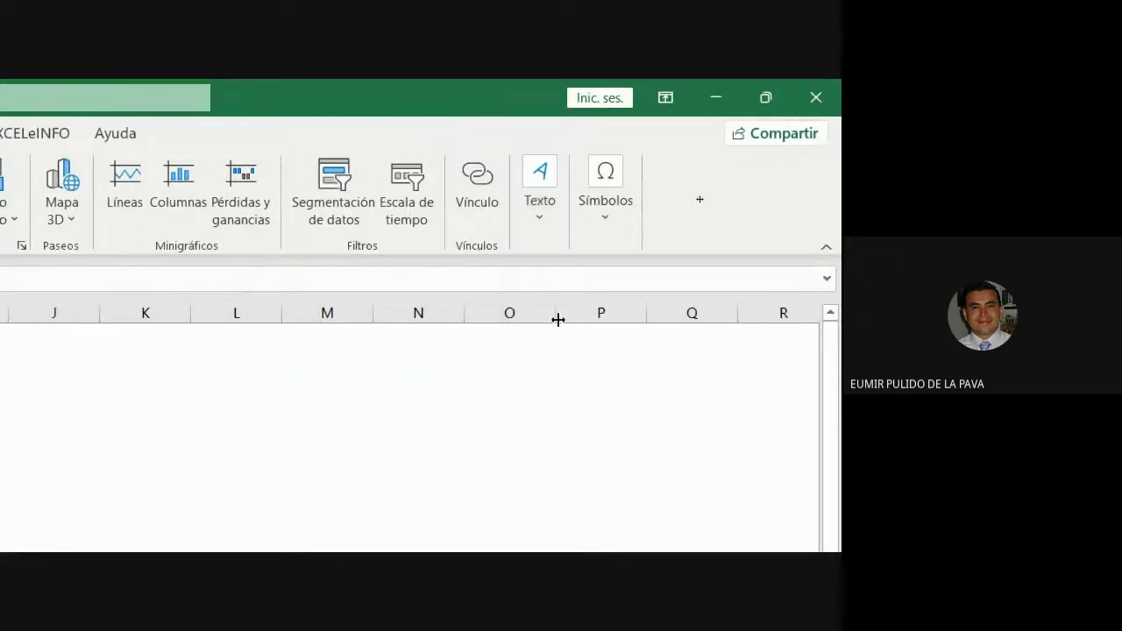
{"action": "left_click_drag", "start_coordinate": [470, 208], "coordinate": [667, 253]}
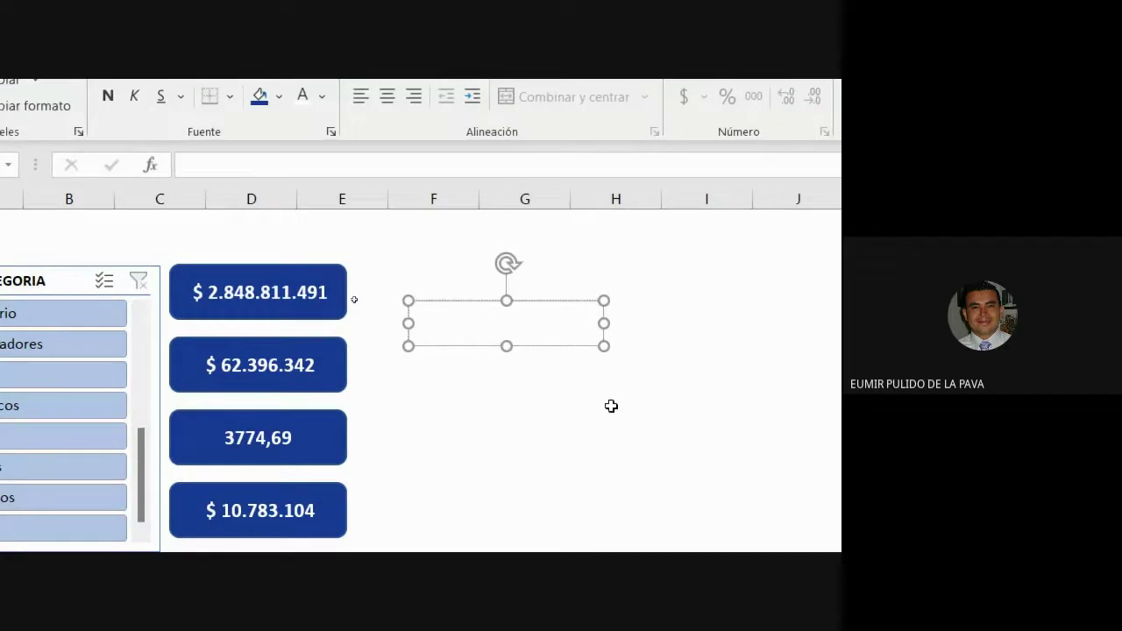
{"action": "type", "text": "TOTAL VENTAS"}
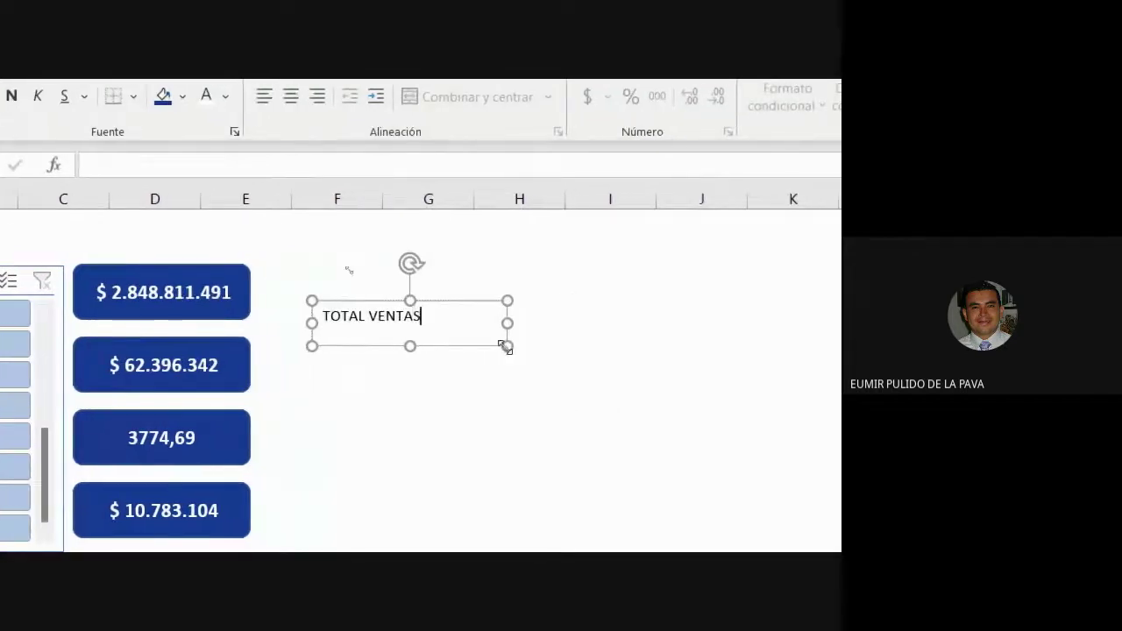
Step: Shrink the TOTAL VENTAS text box to fit its single line, centre the text and set the font size to 12
{"action": "left_click_drag", "start_coordinate": [507, 346], "coordinate": [486, 327]}
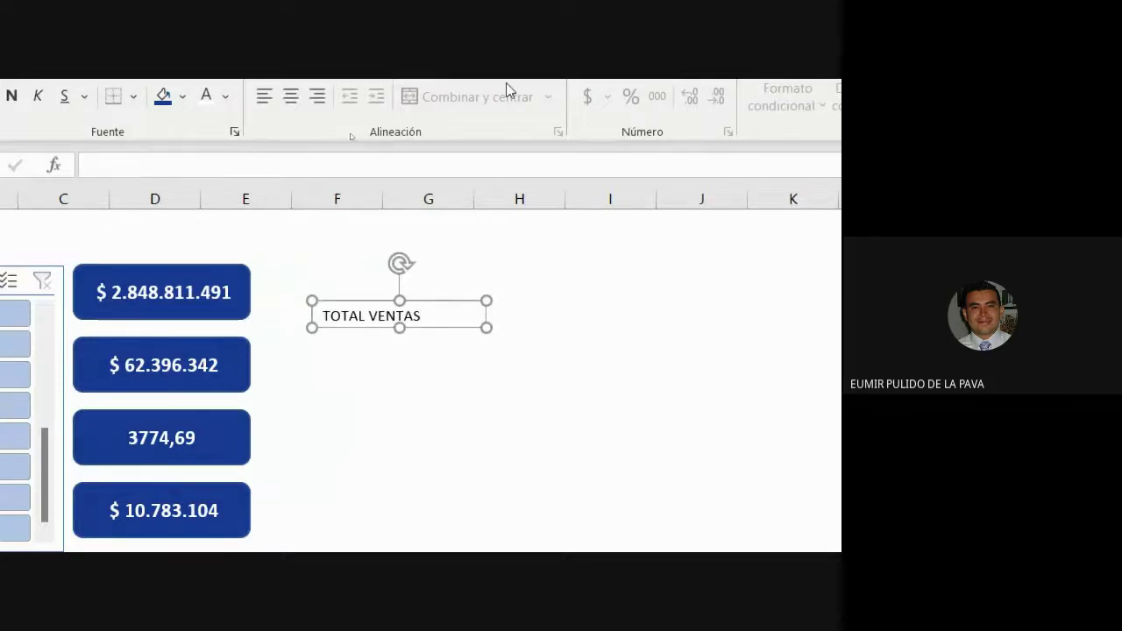
{"action": "left_click", "coordinate": [291, 96]}
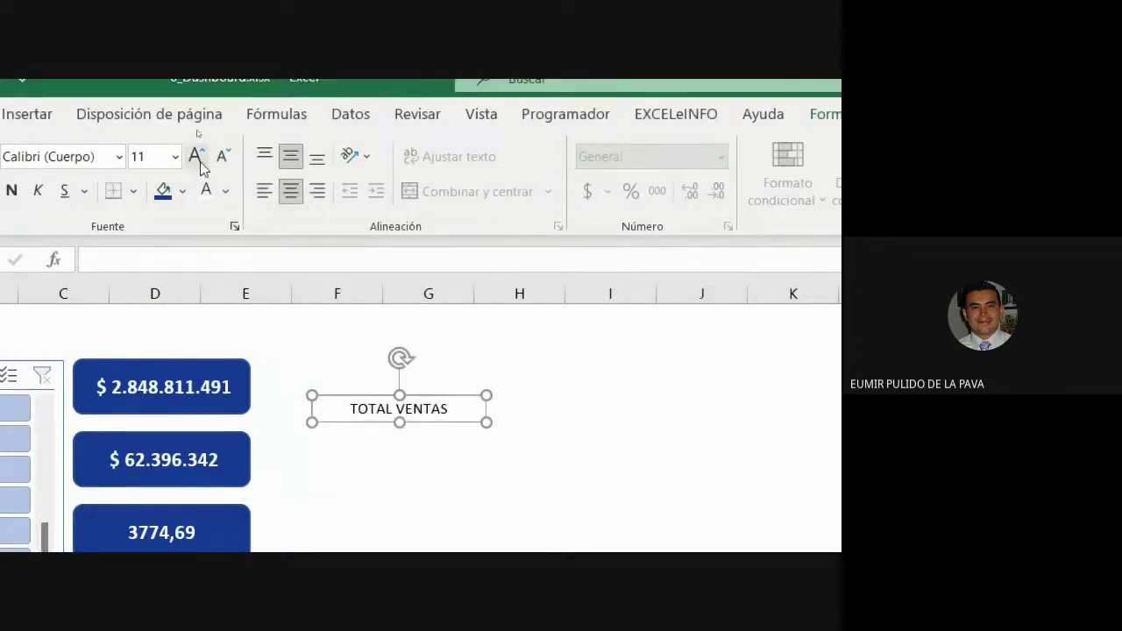
{"action": "left_click", "coordinate": [197, 157]}
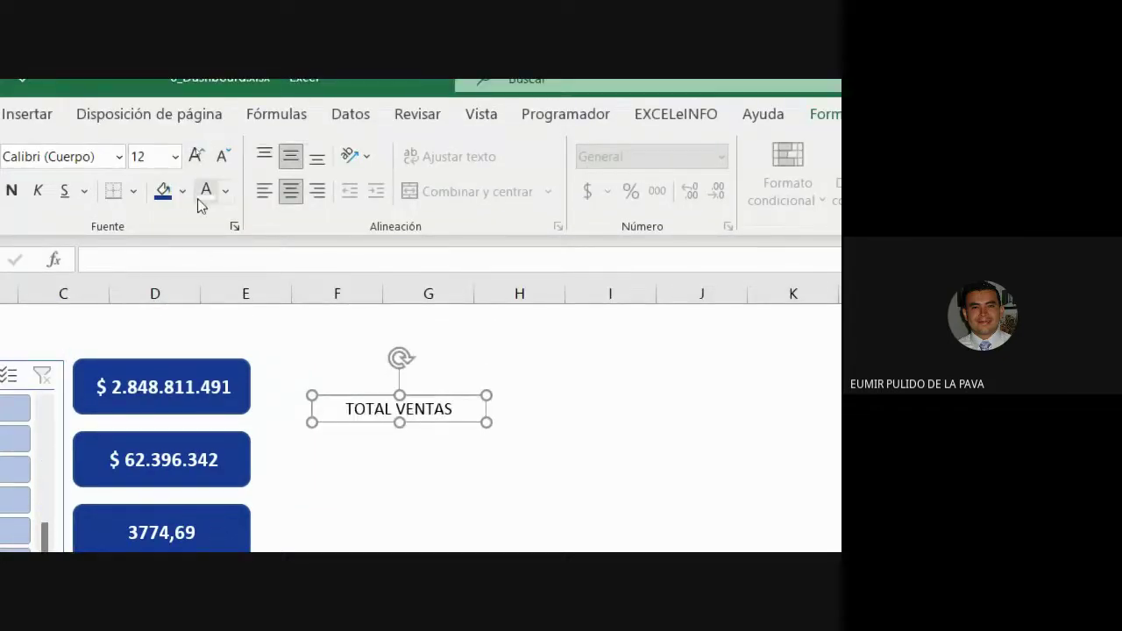
Step: Copy the hex colour code 7F8EE6 from cell W3 on the DATOS sheet for the title's font colour
{"action": "left_click", "coordinate": [225, 196]}
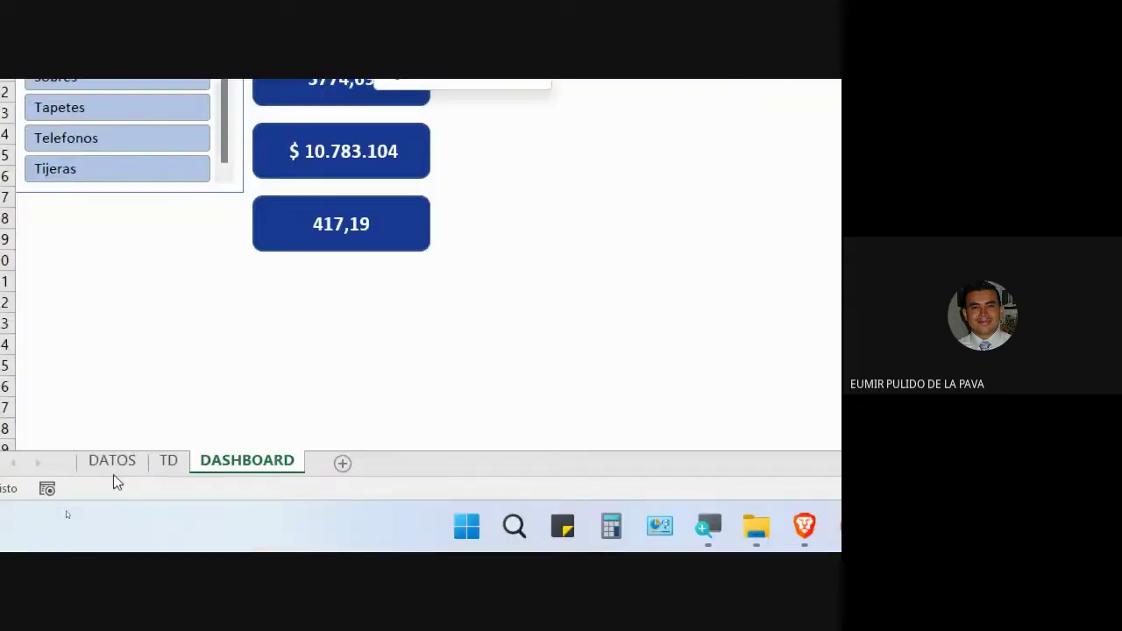
{"action": "left_click", "coordinate": [111, 462]}
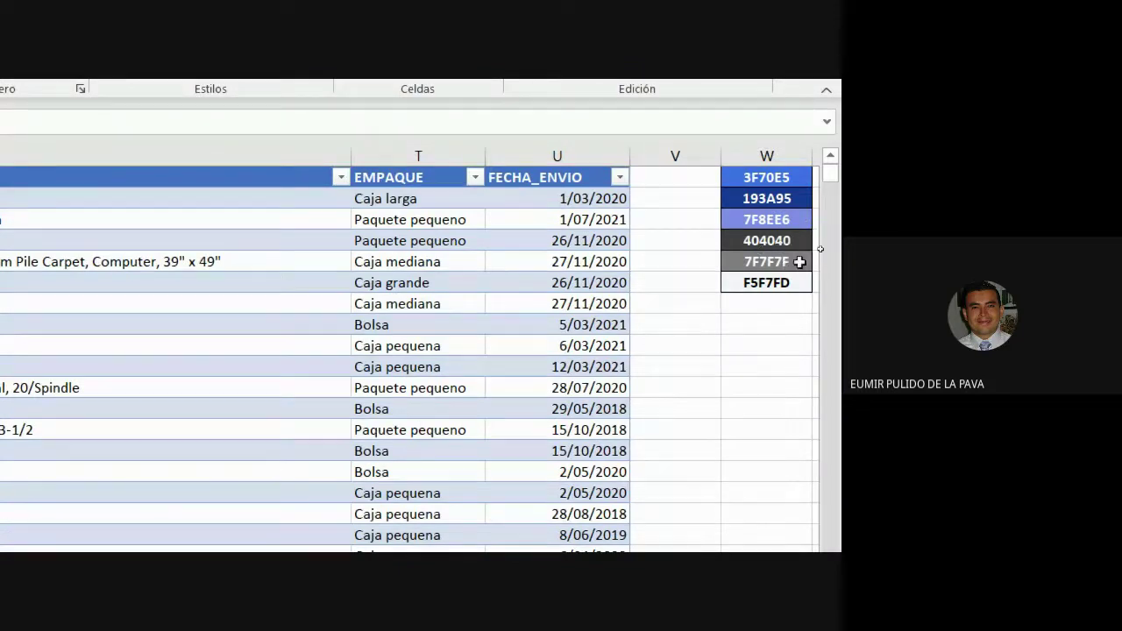
{"action": "left_click", "coordinate": [805, 221]}
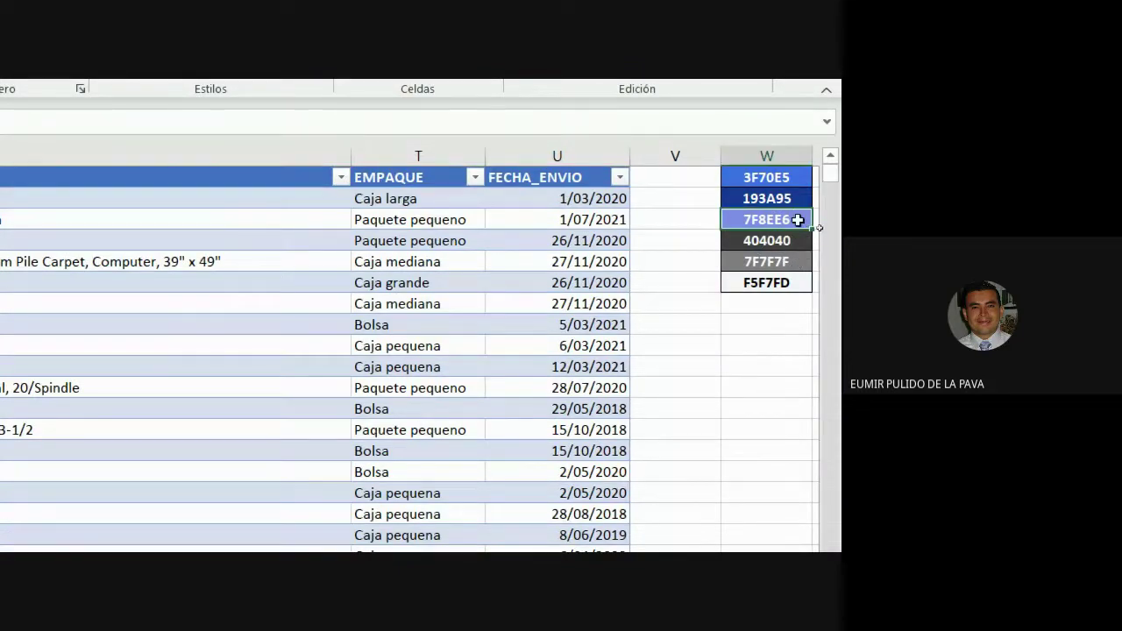
{"action": "double_click", "coordinate": [799, 219]}
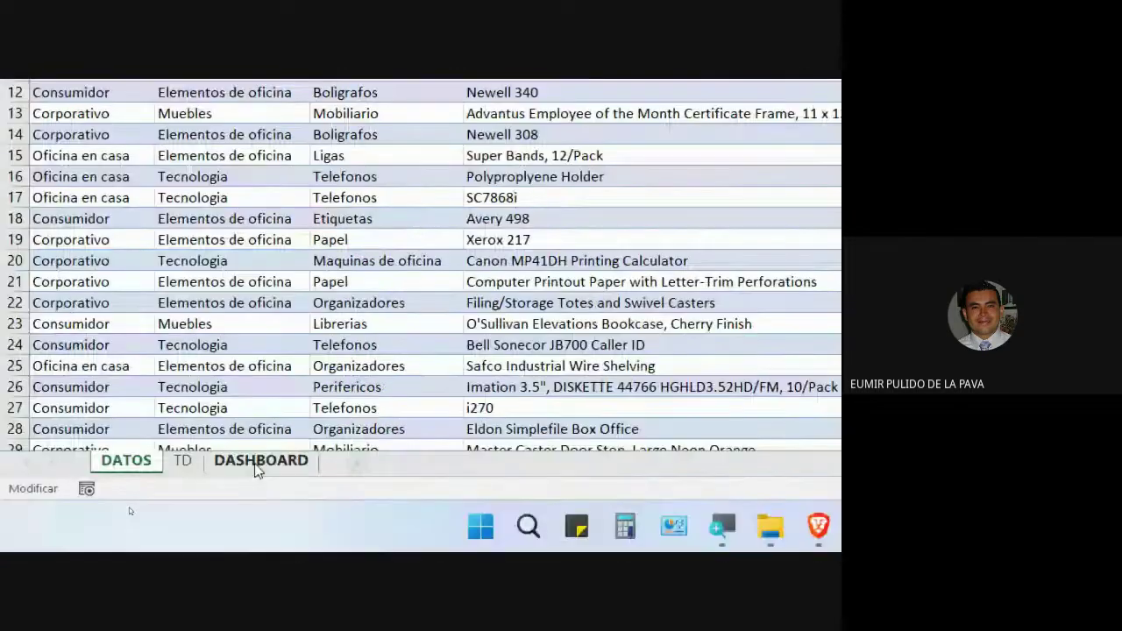
Step: Return to the DASHBOARD sheet and set the TOTAL VENTAS title's text fill to the custom colour #7F8EE6
{"action": "left_click", "coordinate": [261, 462]}
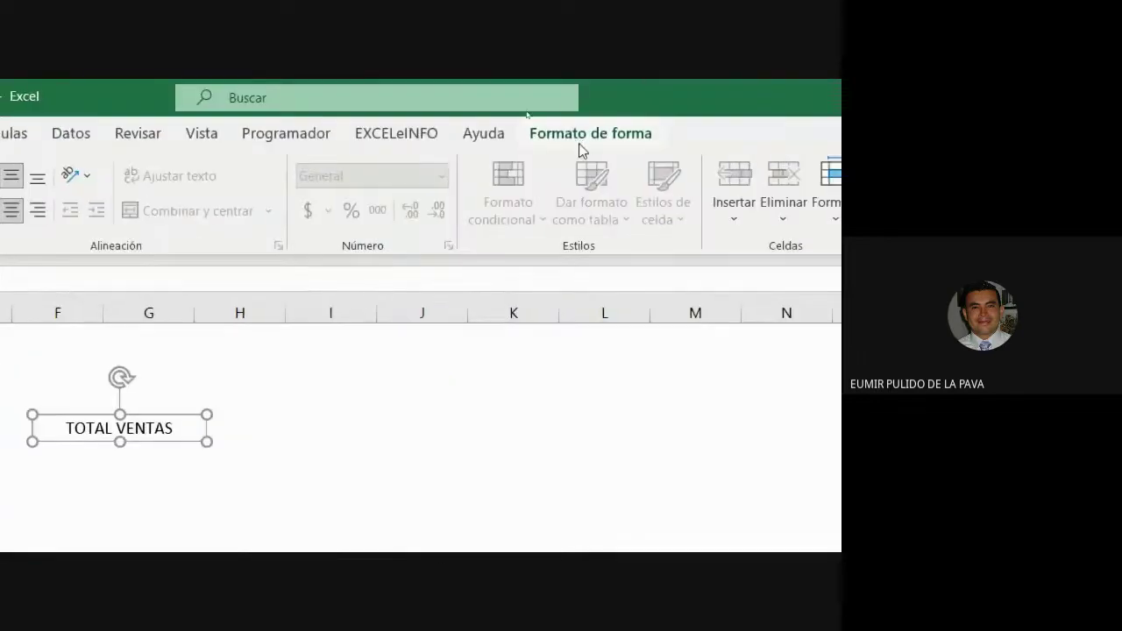
{"action": "left_click", "coordinate": [579, 149]}
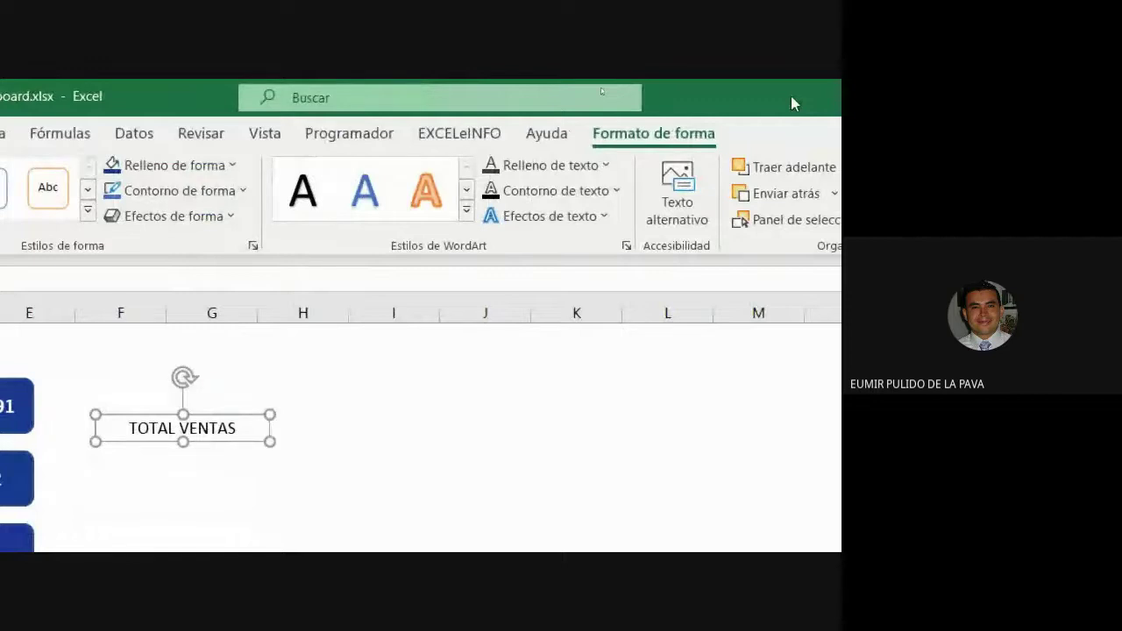
{"action": "left_click", "coordinate": [589, 166]}
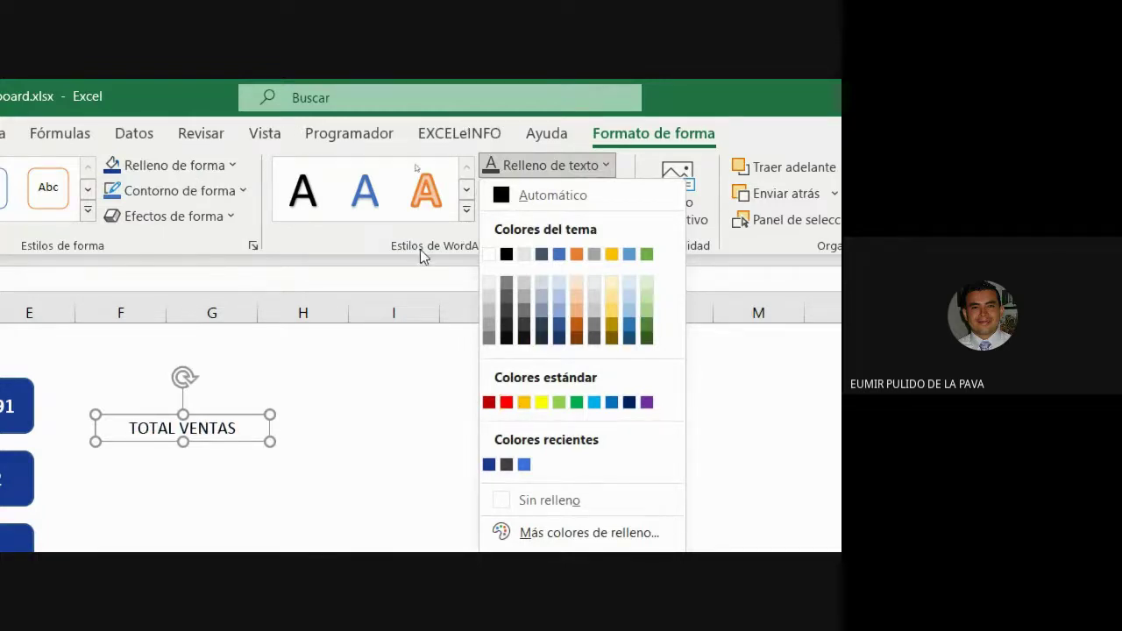
{"action": "left_click", "coordinate": [535, 532]}
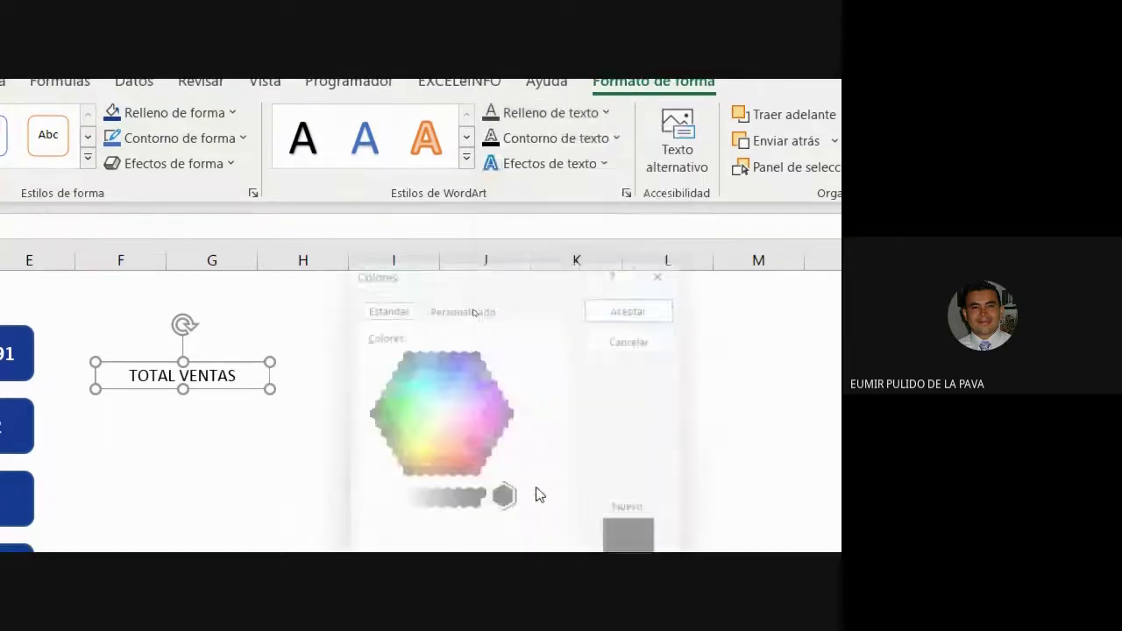
{"action": "left_click", "coordinate": [482, 196]}
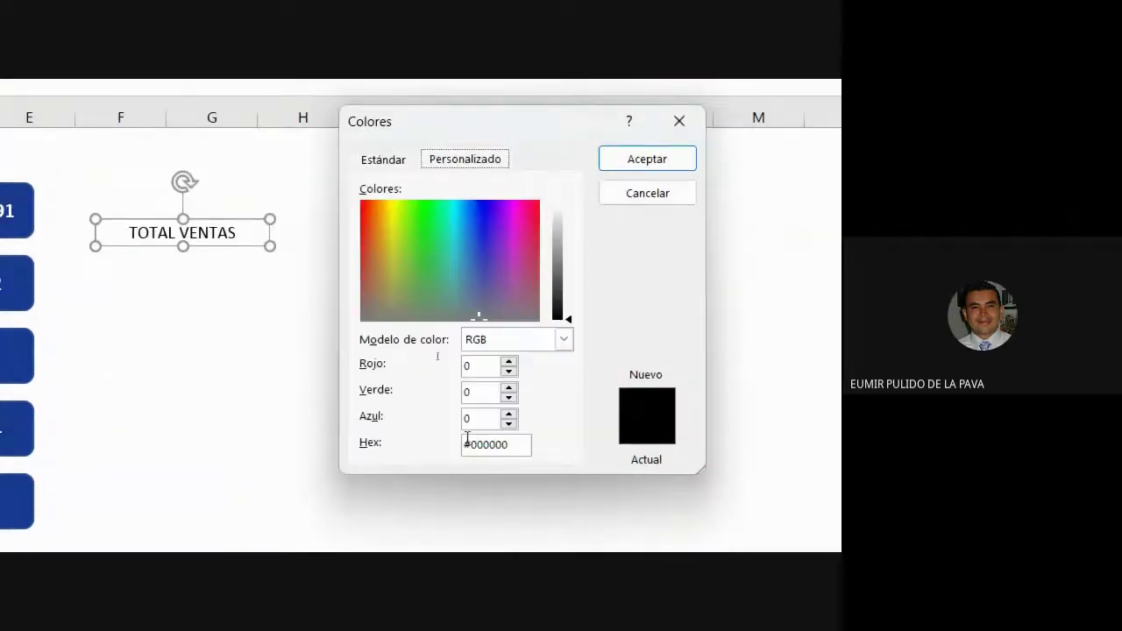
{"action": "left_click_drag", "start_coordinate": [466, 444], "coordinate": [538, 450]}
{"action": "type", "text": "#7F8EE6"}
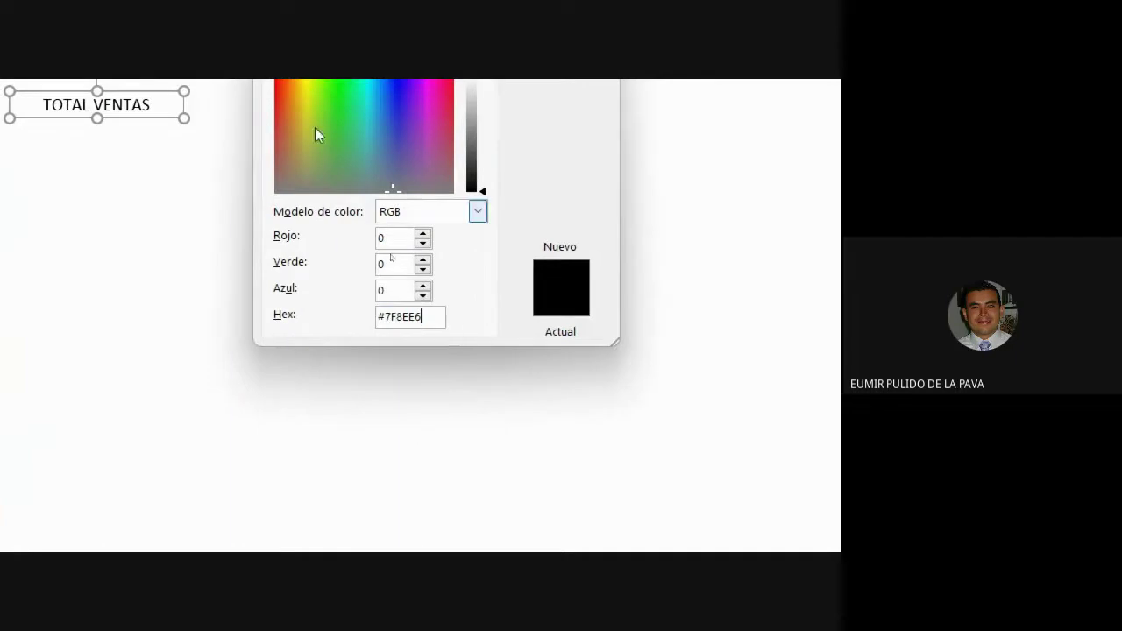
{"action": "left_click", "coordinate": [640, 230]}
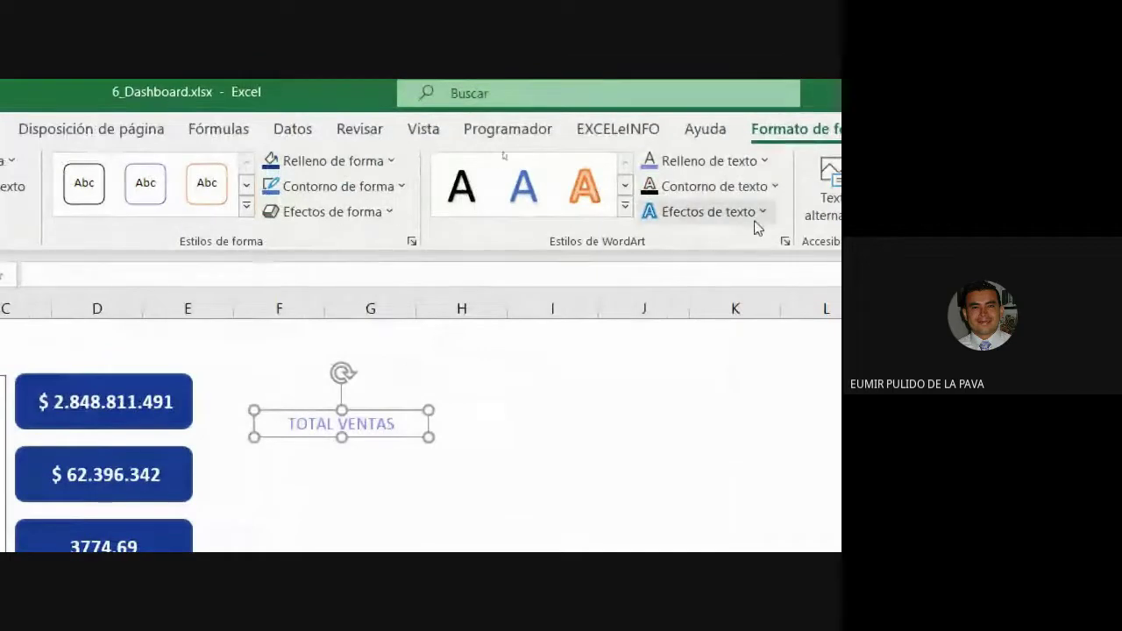
Step: Remove the text outline from the TOTAL VENTAS title and make the text bold at font size 11
{"action": "left_click", "coordinate": [745, 186]}
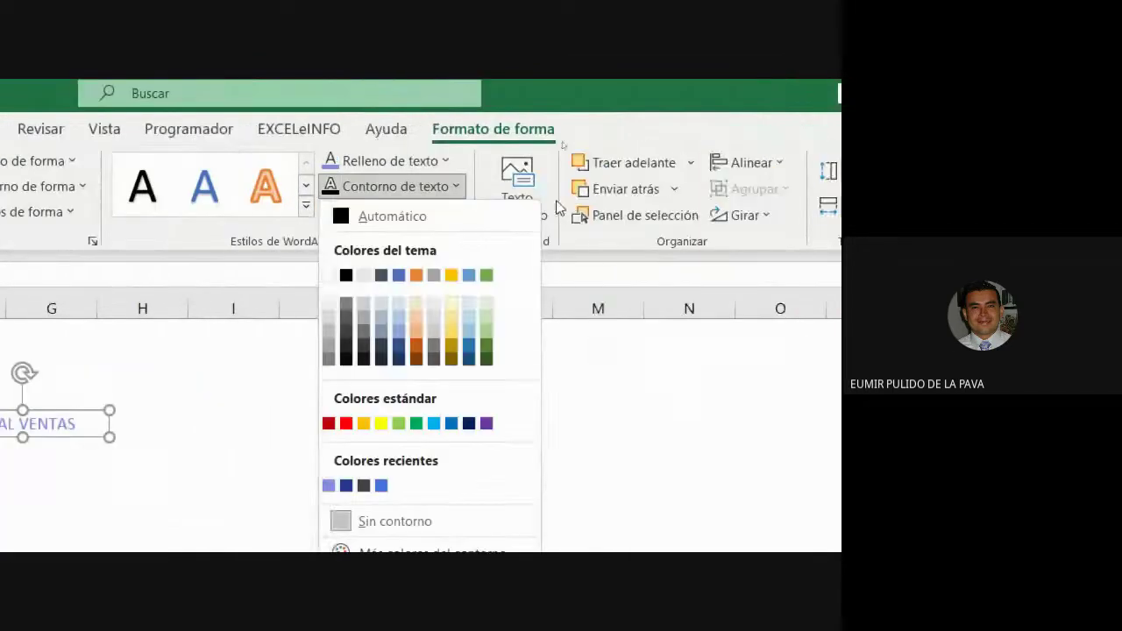
{"action": "left_click", "coordinate": [401, 522]}
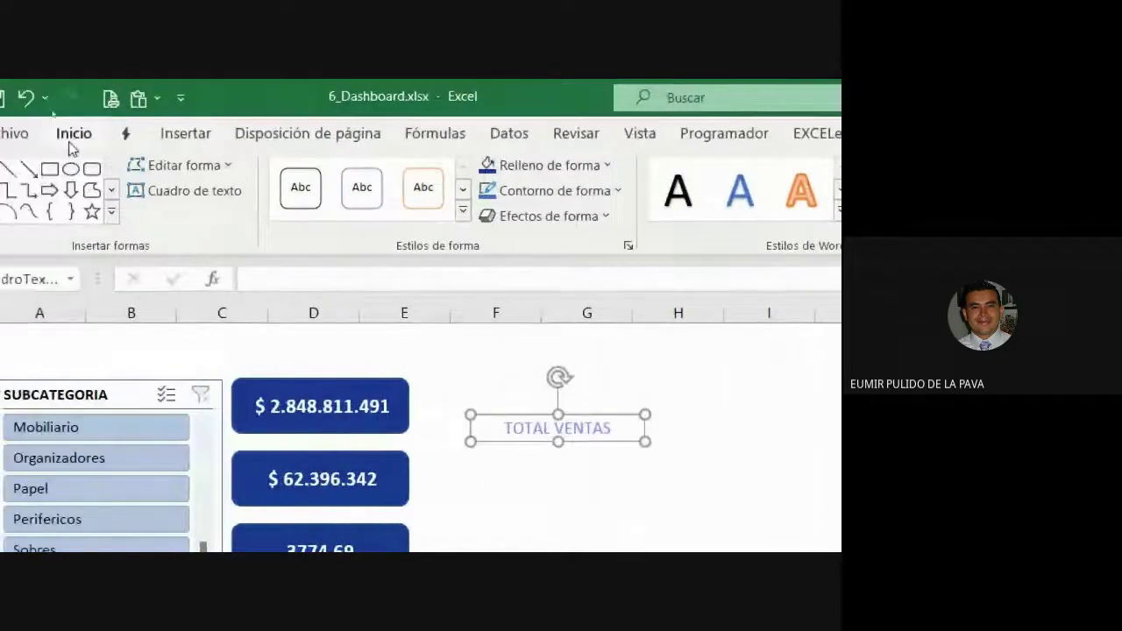
{"action": "left_click", "coordinate": [77, 136]}
{"action": "left_click", "coordinate": [167, 211]}
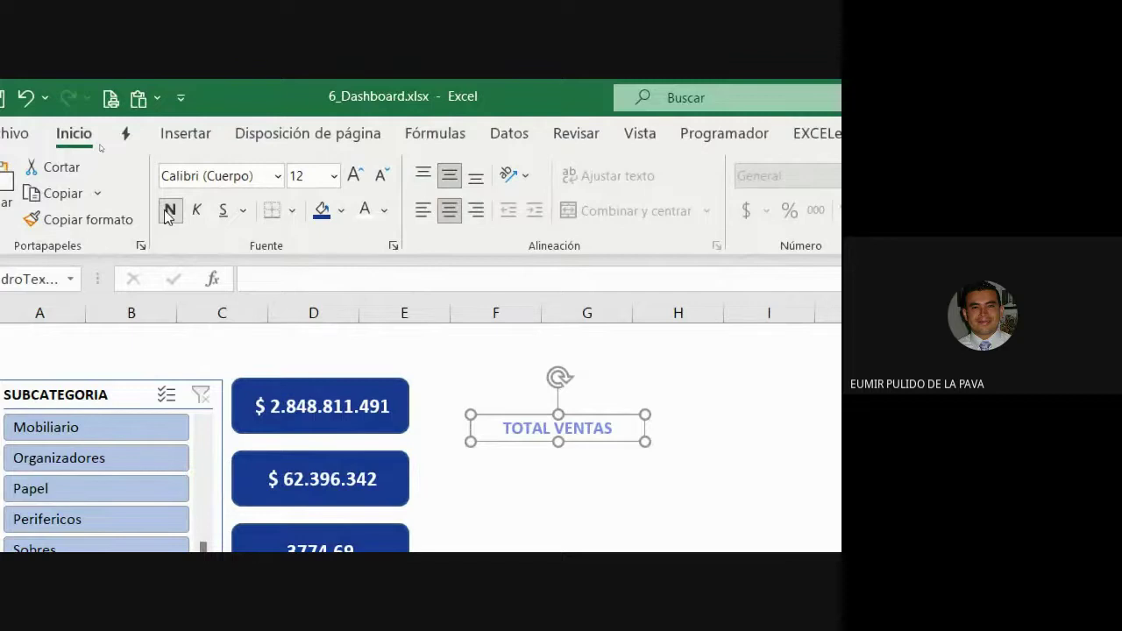
{"action": "left_click", "coordinate": [381, 176]}
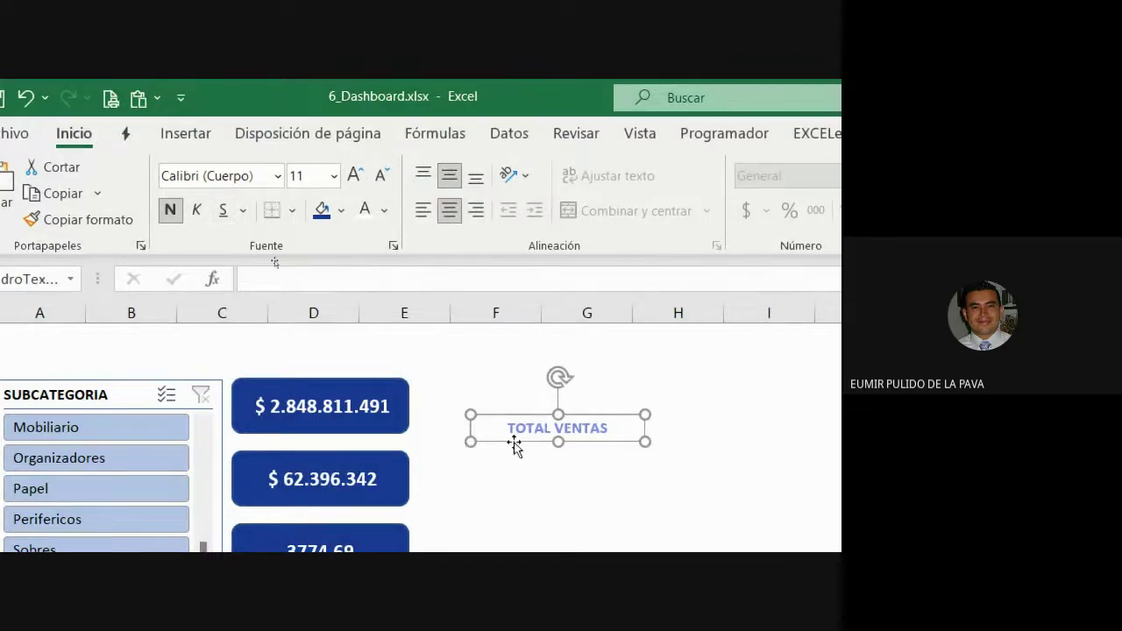
Step: Move the TOTAL VENTAS text box slightly up and remove its shape fill and shape outline
{"action": "left_click_drag", "start_coordinate": [515, 446], "coordinate": [506, 402]}
{"action": "left_click", "coordinate": [653, 136]}
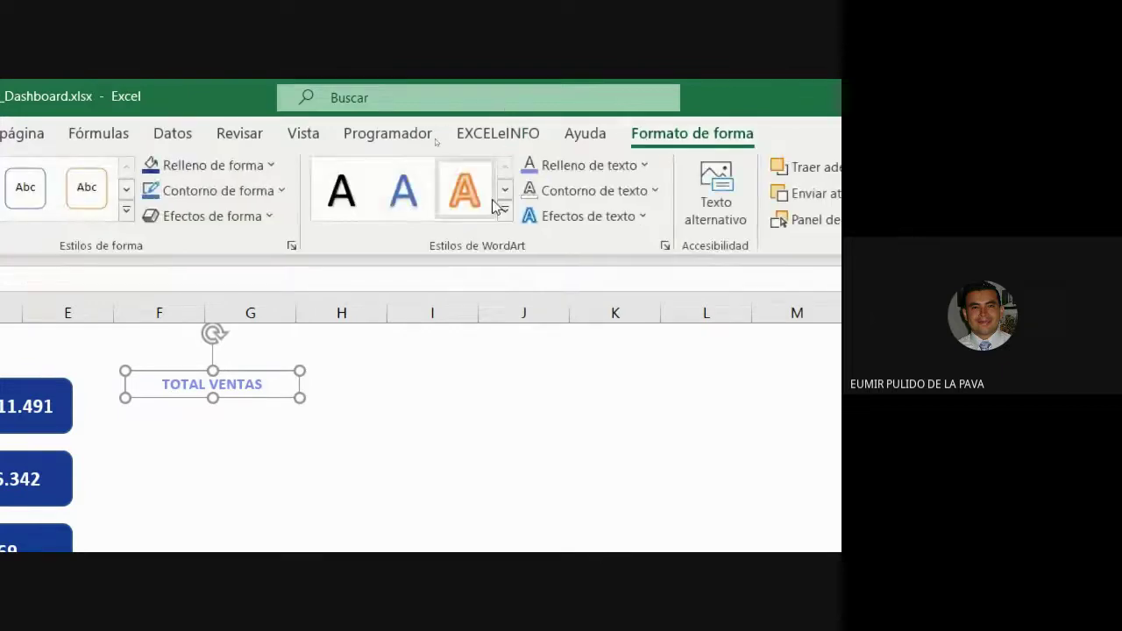
{"action": "left_click", "coordinate": [593, 165]}
{"action": "left_click", "coordinate": [592, 165]}
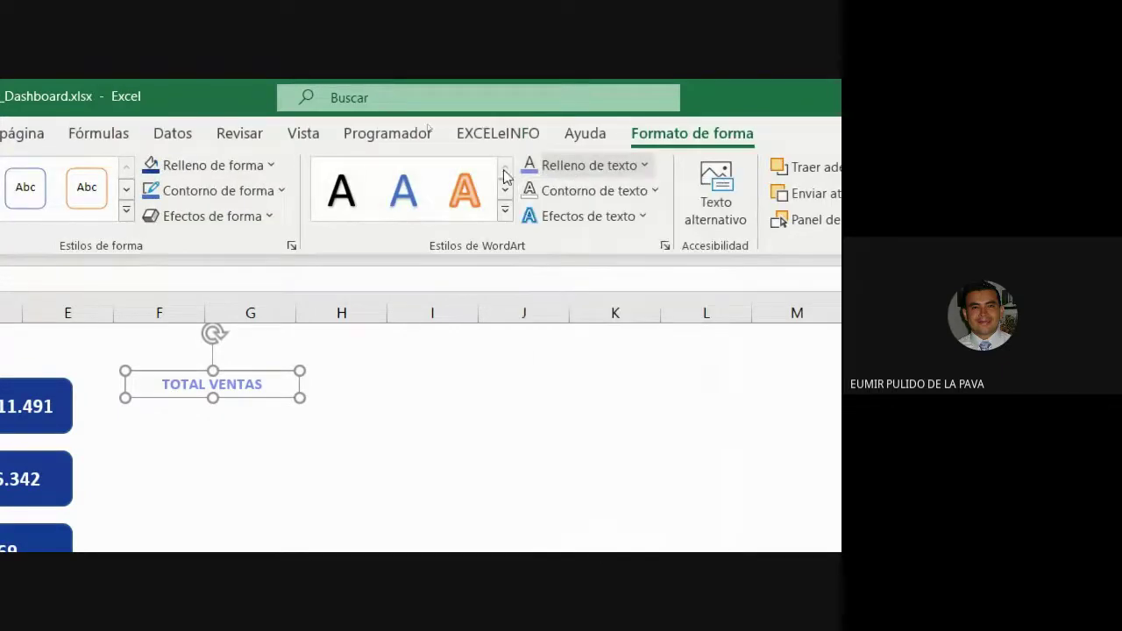
{"action": "left_click", "coordinate": [233, 165]}
{"action": "left_click", "coordinate": [196, 503]}
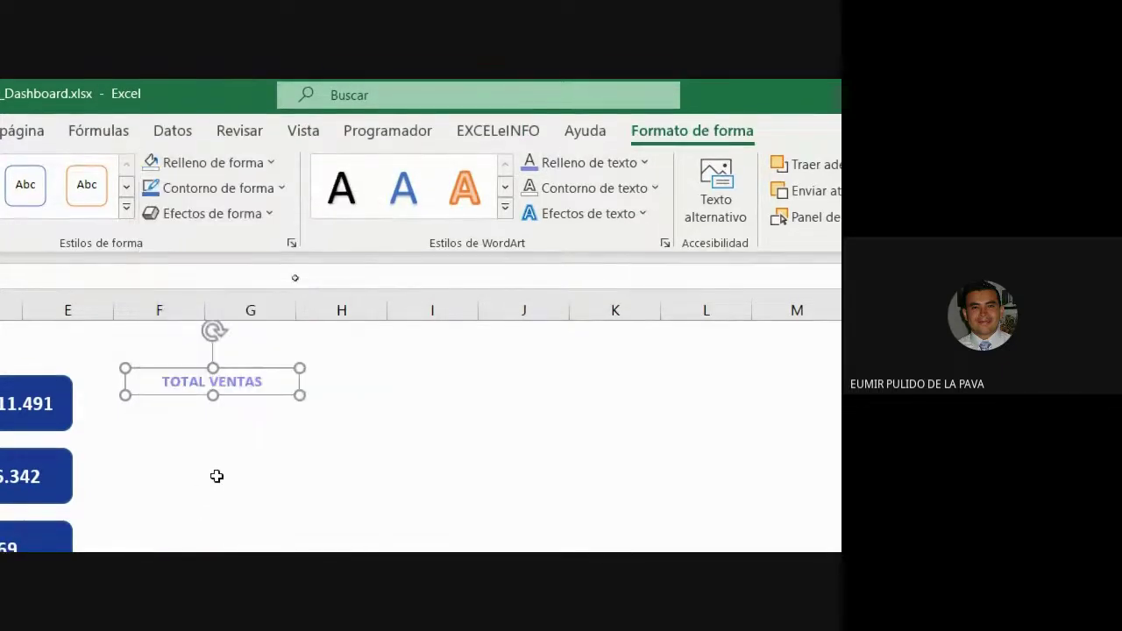
{"action": "left_click", "coordinate": [244, 188]}
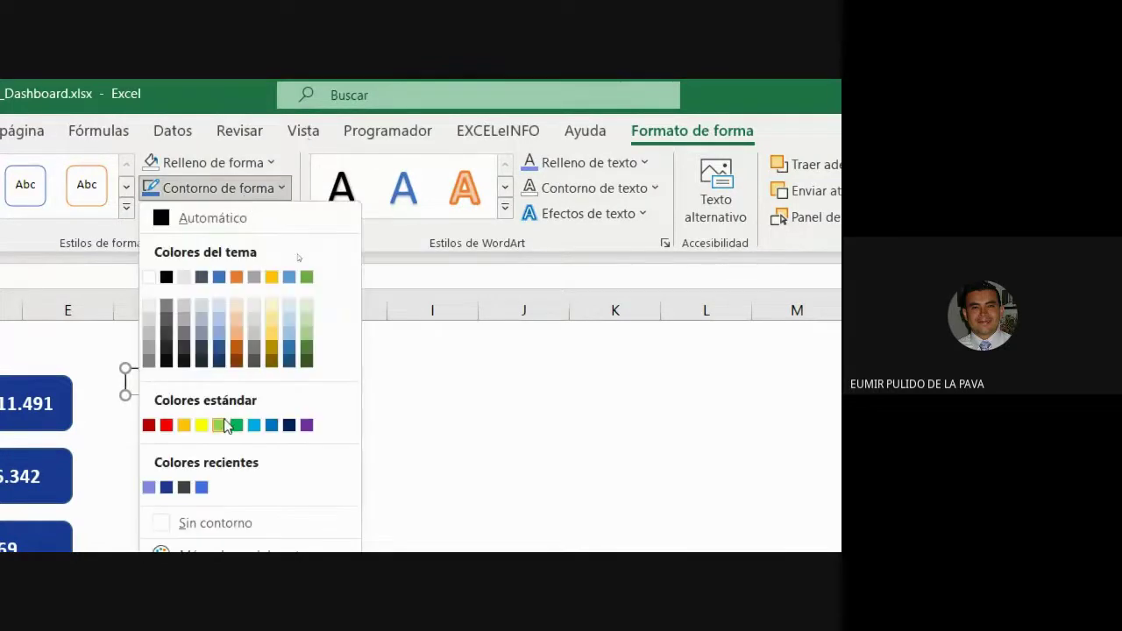
{"action": "left_click", "coordinate": [210, 499]}
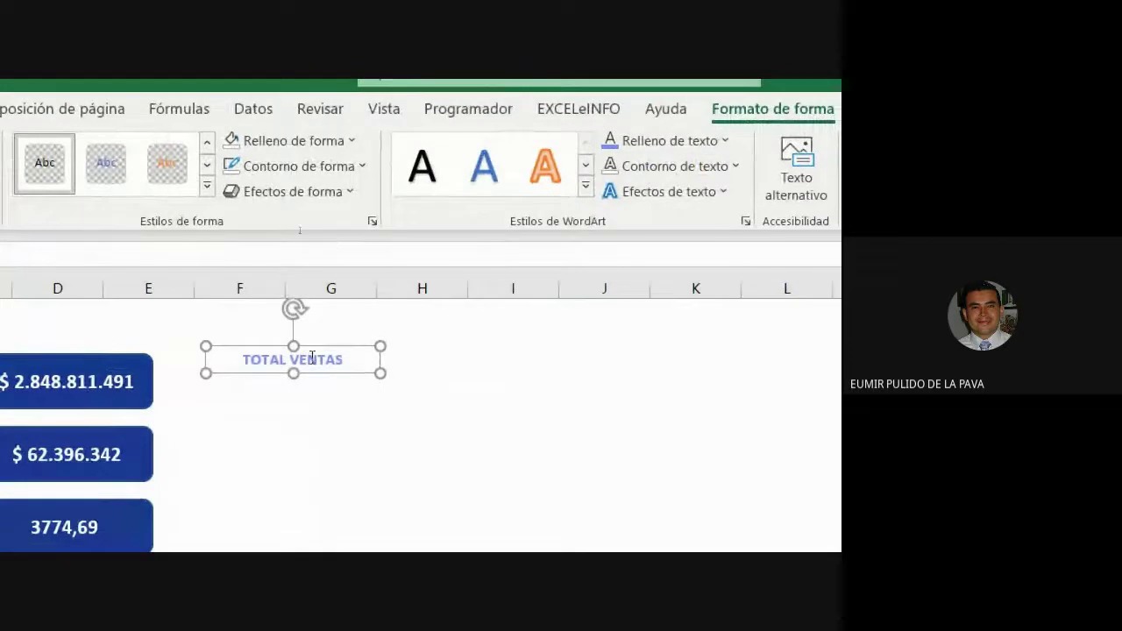
Step: Fit the TOTAL VENTAS title over the upper part of the first KPI rectangle and duplicate it onto the other four rectangles
{"action": "left_click_drag", "start_coordinate": [343, 376], "coordinate": [208, 379]}
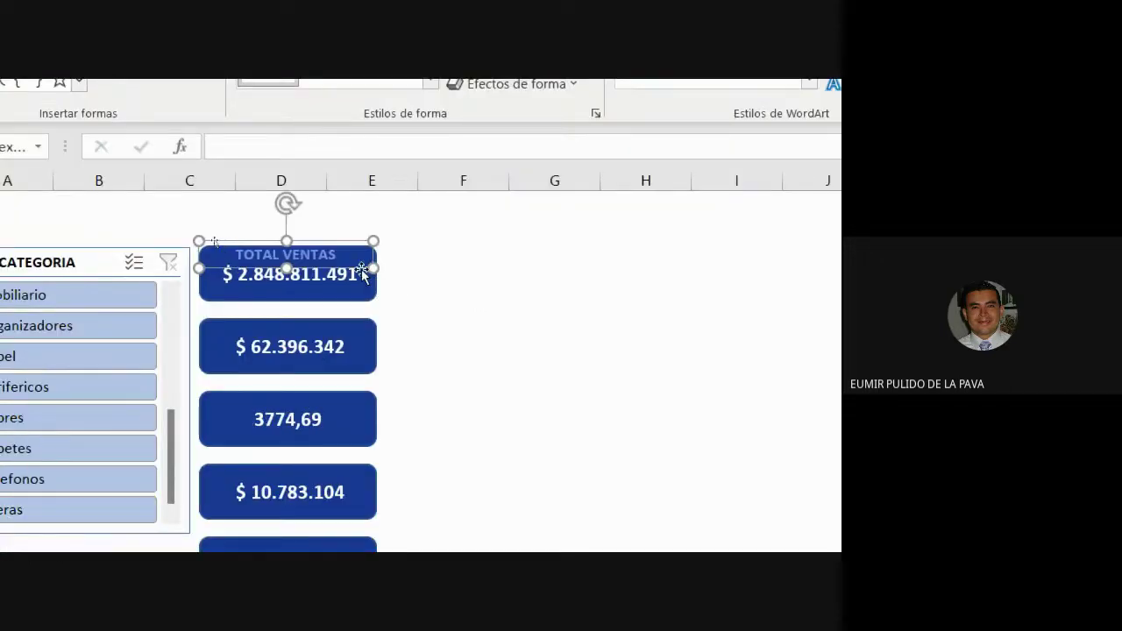
{"action": "left_click_drag", "start_coordinate": [373, 267], "coordinate": [378, 266]}
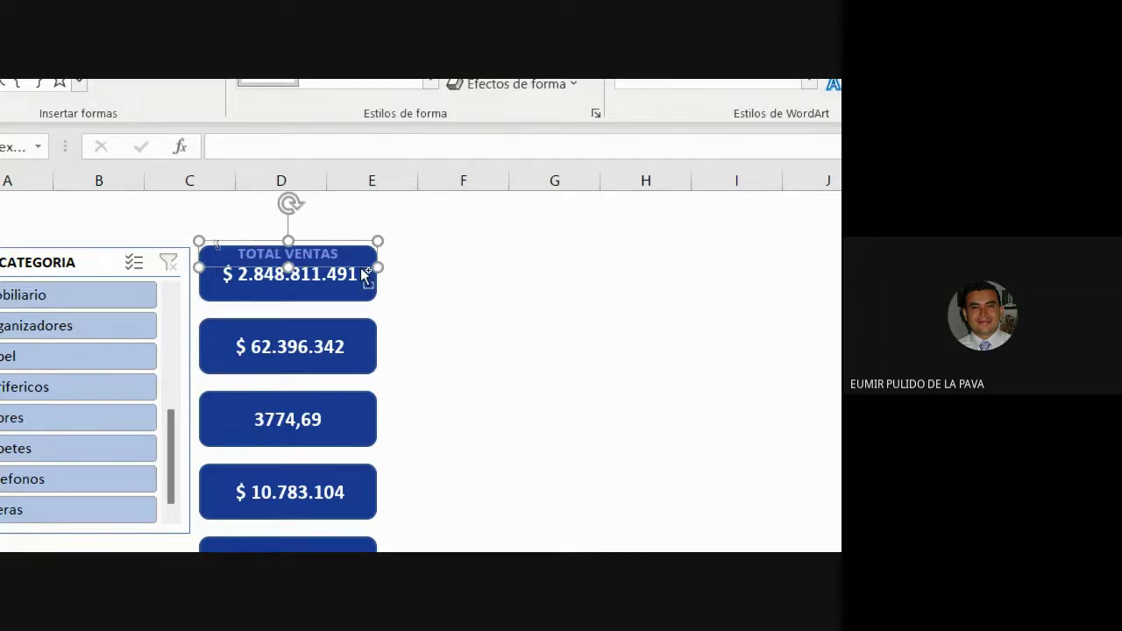
{"action": "left_click_drag", "start_coordinate": [363, 277], "coordinate": [363, 347]}
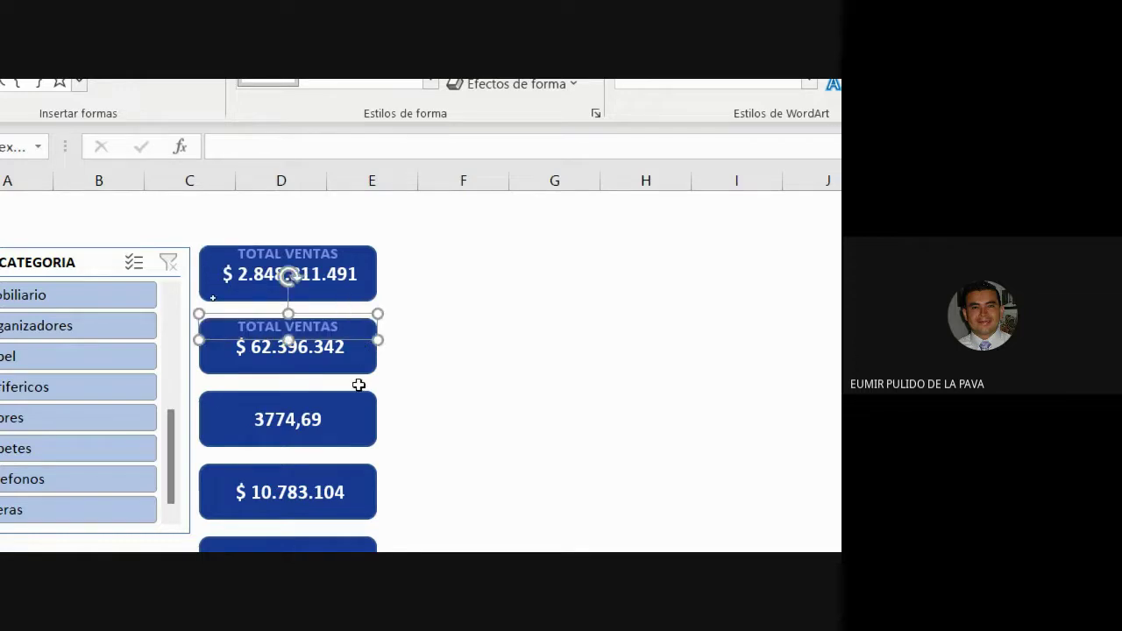
{"action": "left_click_drag", "start_coordinate": [364, 368], "coordinate": [366, 419]}
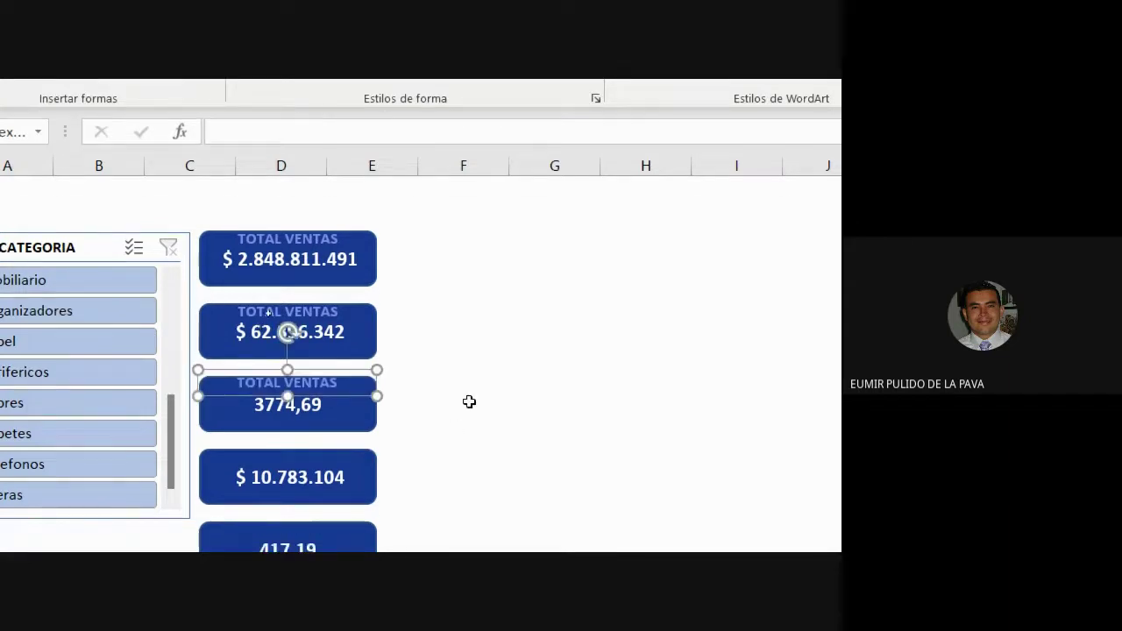
{"action": "scroll", "coordinate": [447, 369], "scroll_direction": "down", "scroll_amount": 1}
{"action": "key", "text": "Down"}
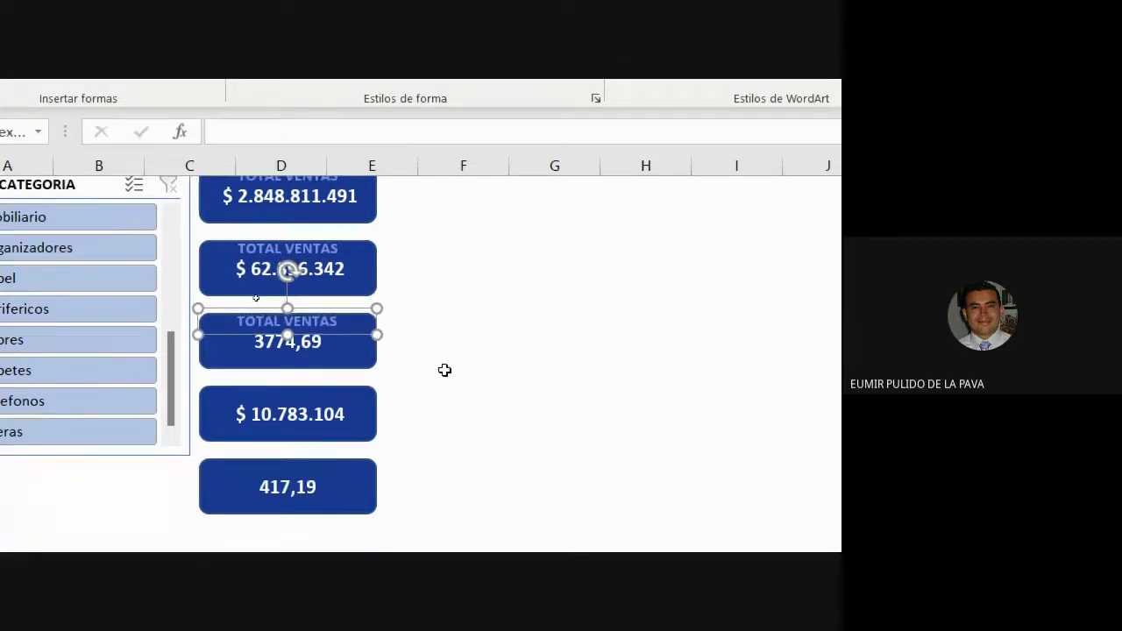
{"action": "left_click_drag", "start_coordinate": [358, 338], "coordinate": [359, 487]}
{"action": "scroll", "coordinate": [381, 377], "scroll_direction": "up", "scroll_amount": 1}
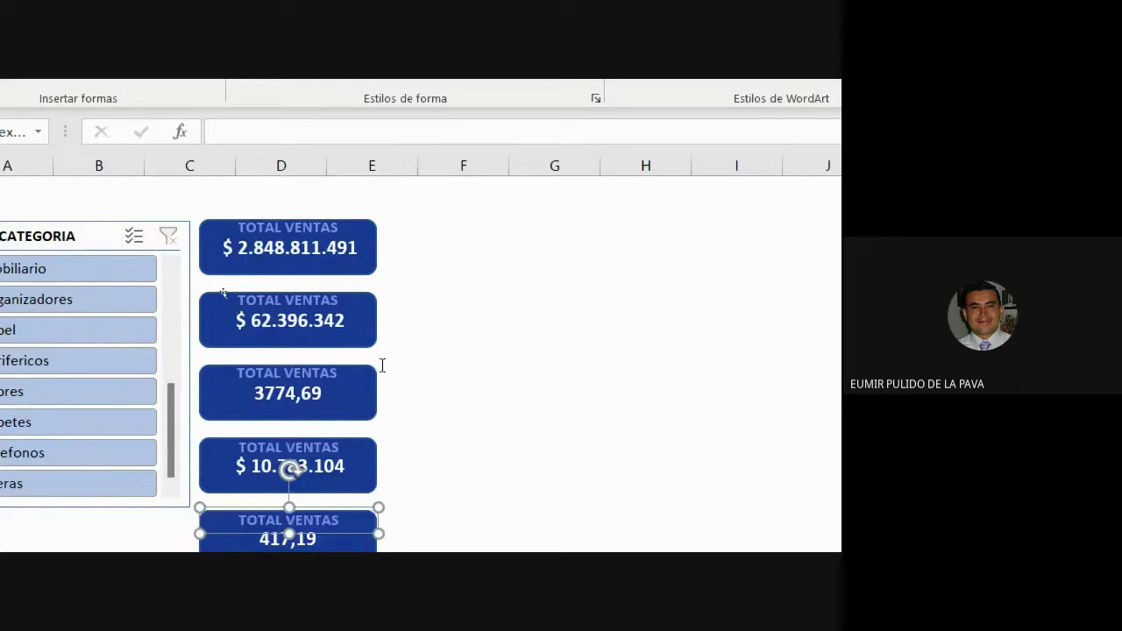
Step: Select all five TOTAL VENTAS titles on the KPI rectangles and align them to the left
{"action": "left_click", "coordinate": [321, 242]}
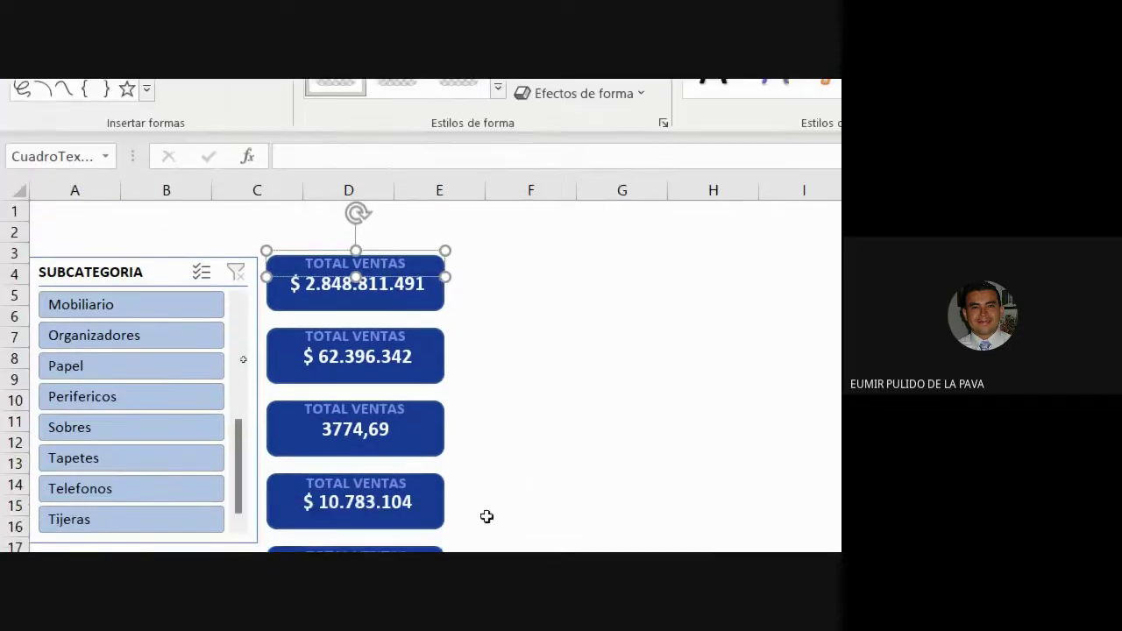
{"action": "left_click", "coordinate": [407, 331], "text": "shift"}
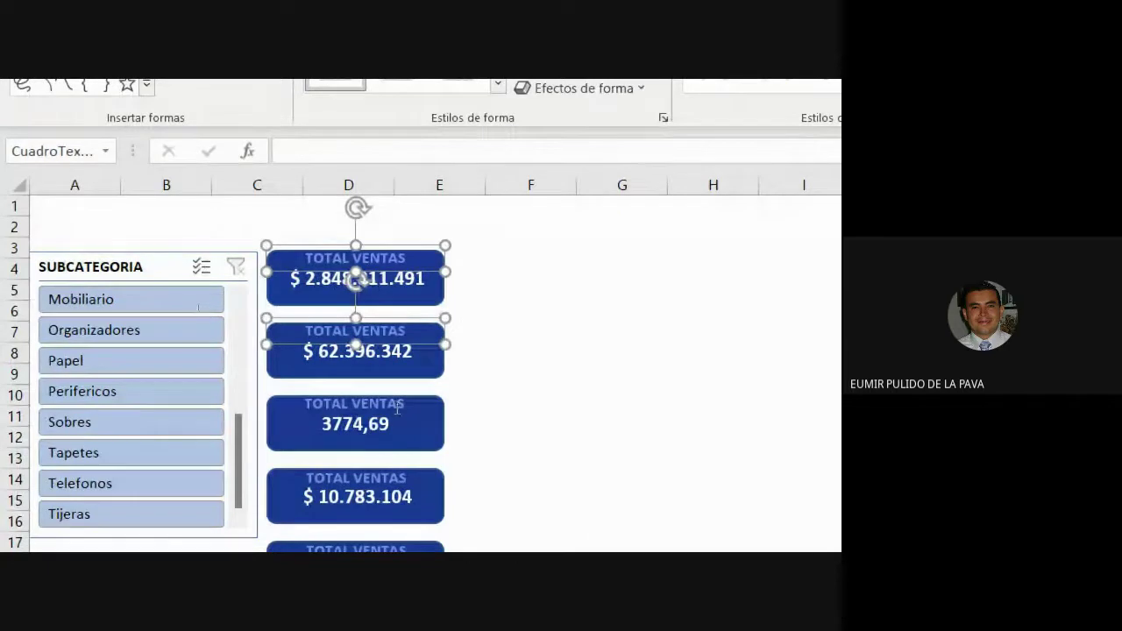
{"action": "left_click", "coordinate": [394, 428], "text": "shift"}
{"action": "left_click", "coordinate": [382, 487], "text": "shift"}
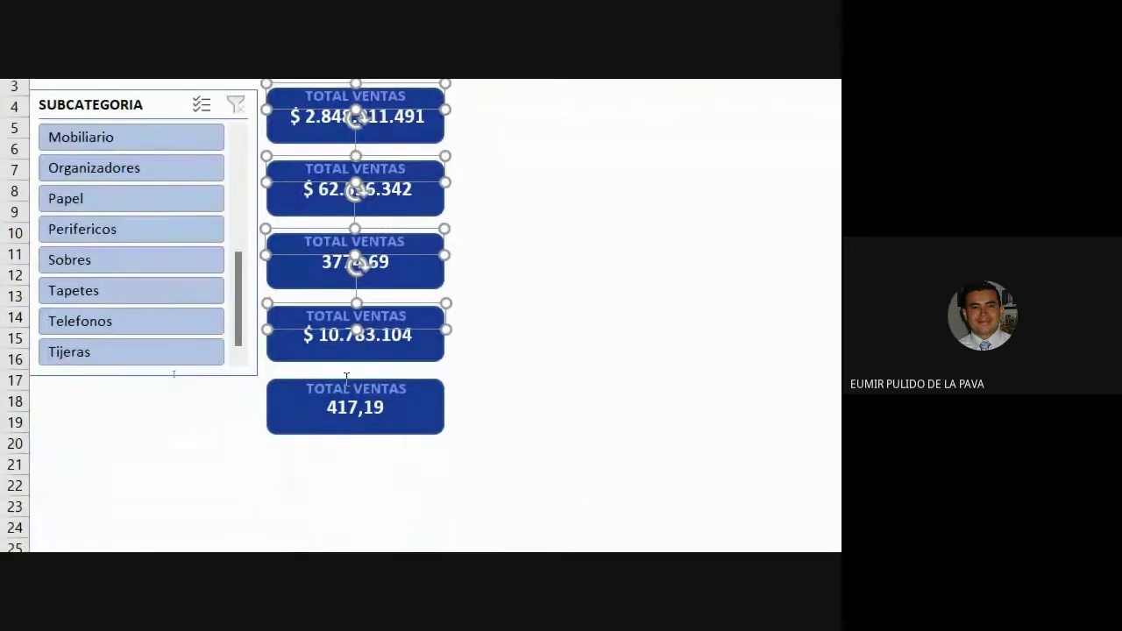
{"action": "left_click", "coordinate": [377, 392], "text": "shift"}
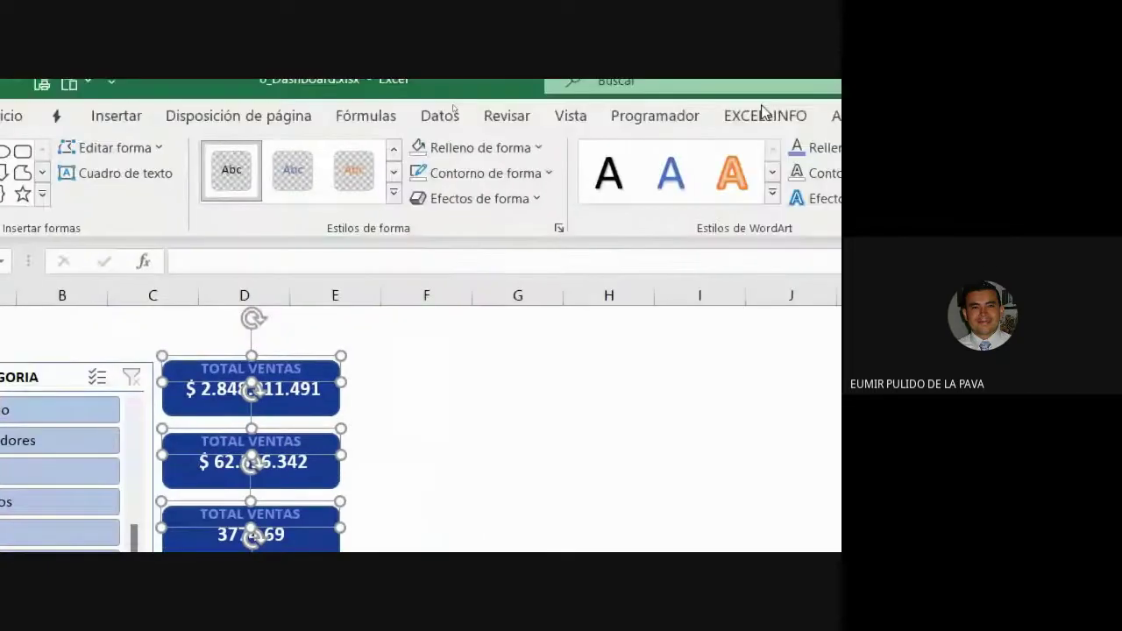
{"action": "left_click", "coordinate": [599, 156]}
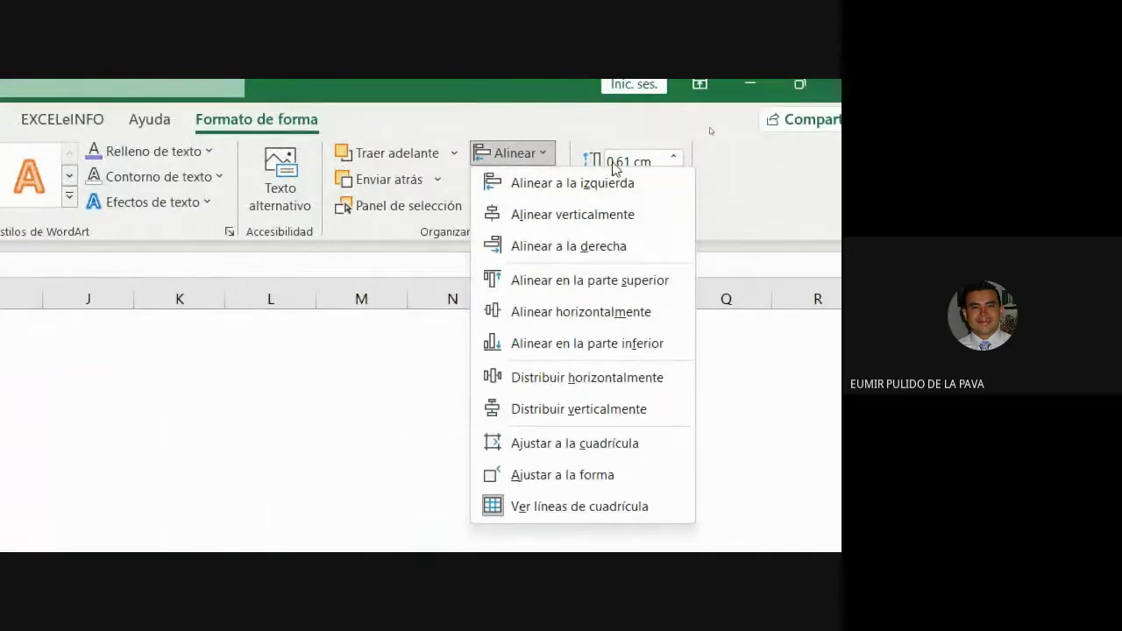
{"action": "left_click", "coordinate": [560, 245]}
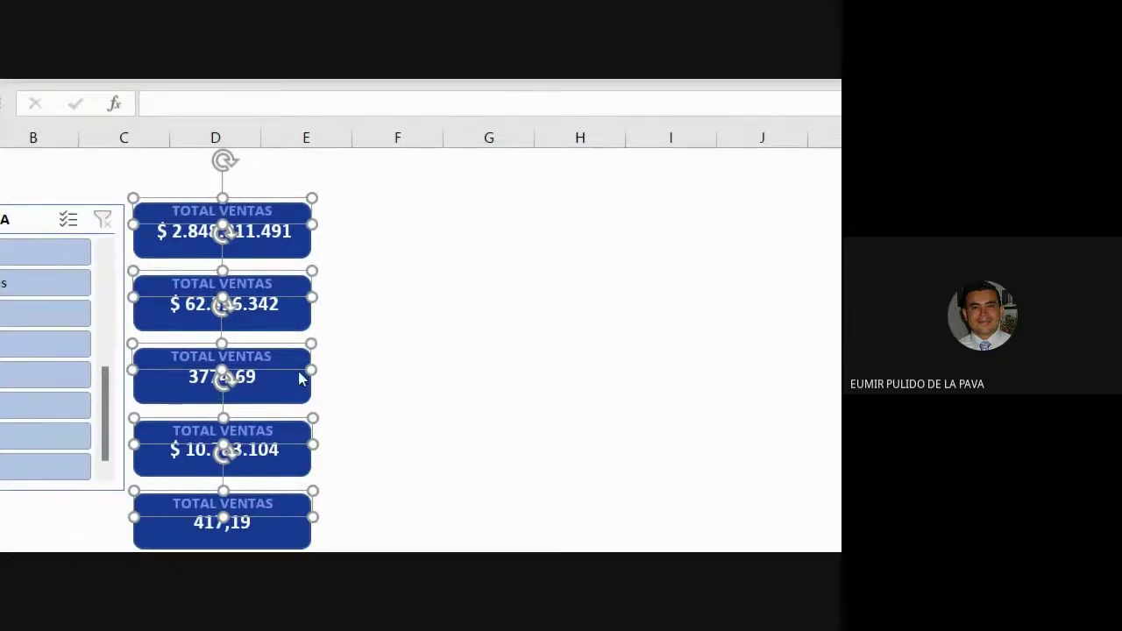
{"action": "left_click", "coordinate": [561, 166]}
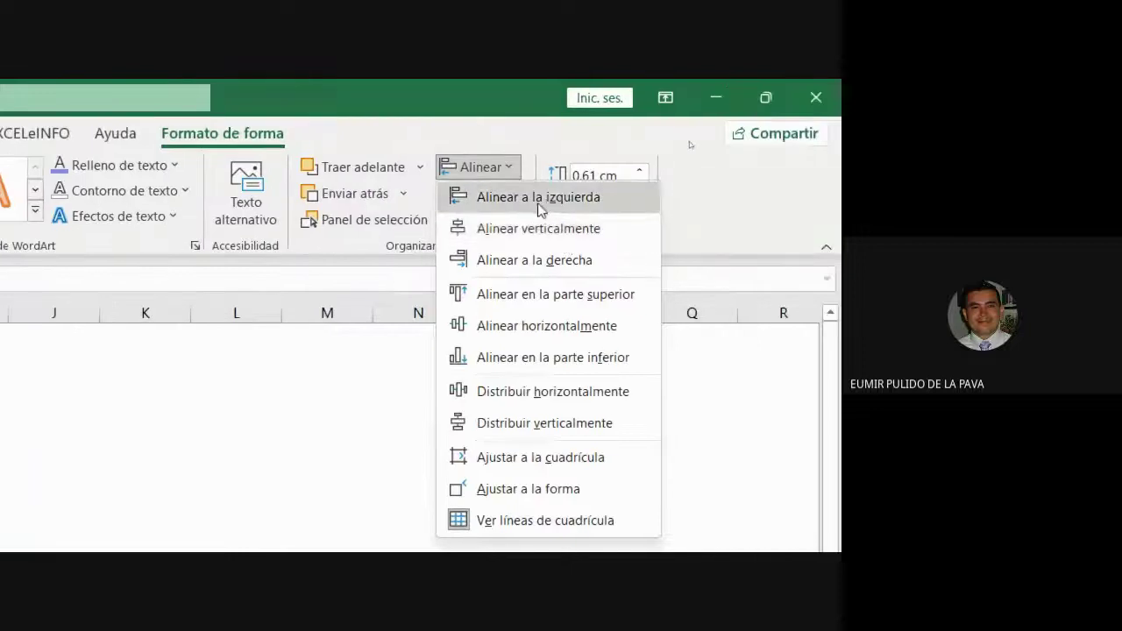
{"action": "left_click", "coordinate": [614, 200]}
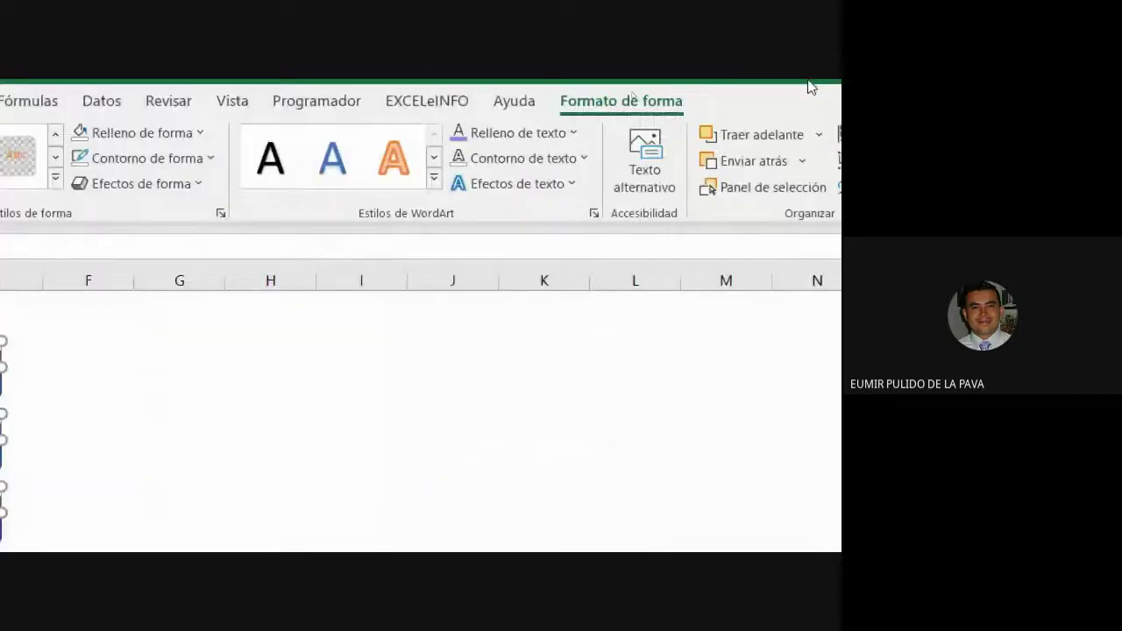
Step: Distribute the five selected KPI titles vertically and deselect them
{"action": "left_click", "coordinate": [607, 151]}
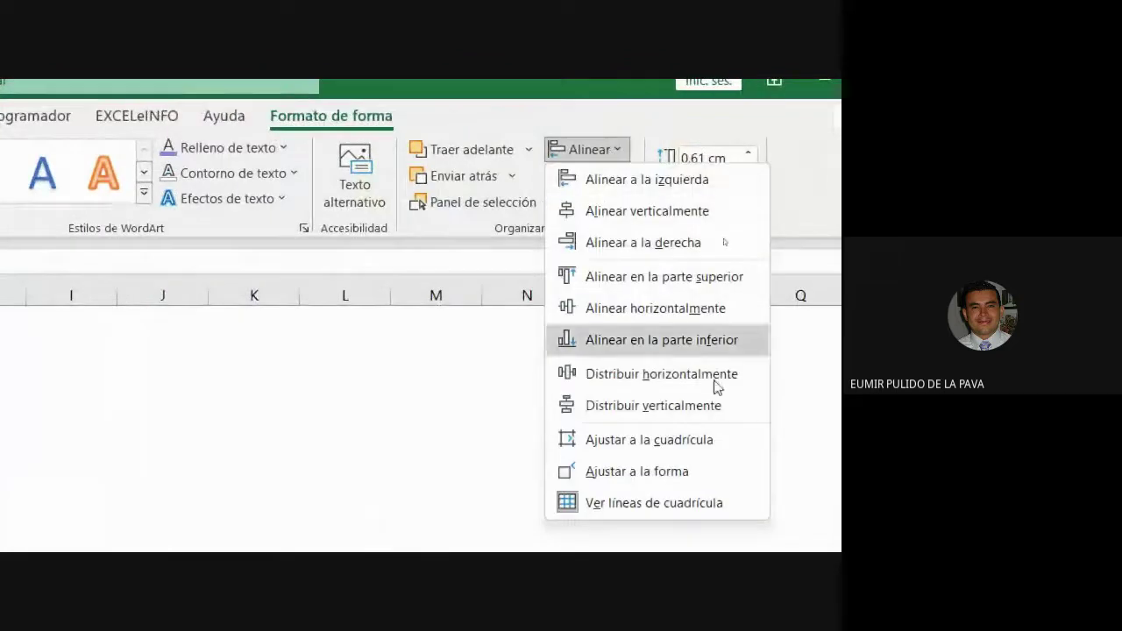
{"action": "left_click", "coordinate": [653, 407]}
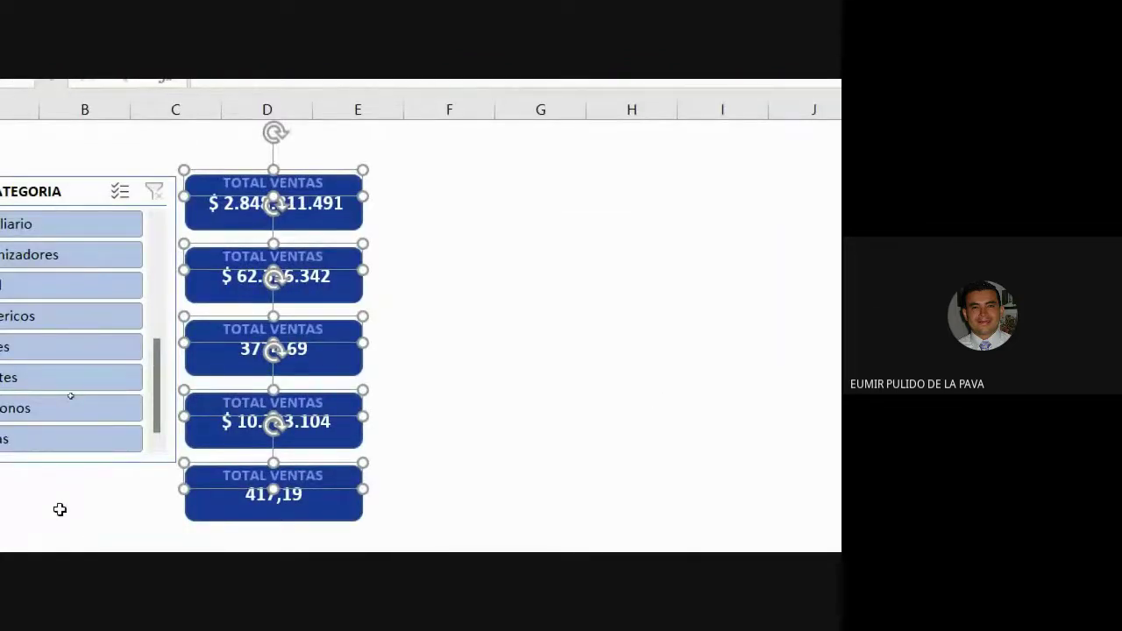
{"action": "left_click", "coordinate": [451, 331]}
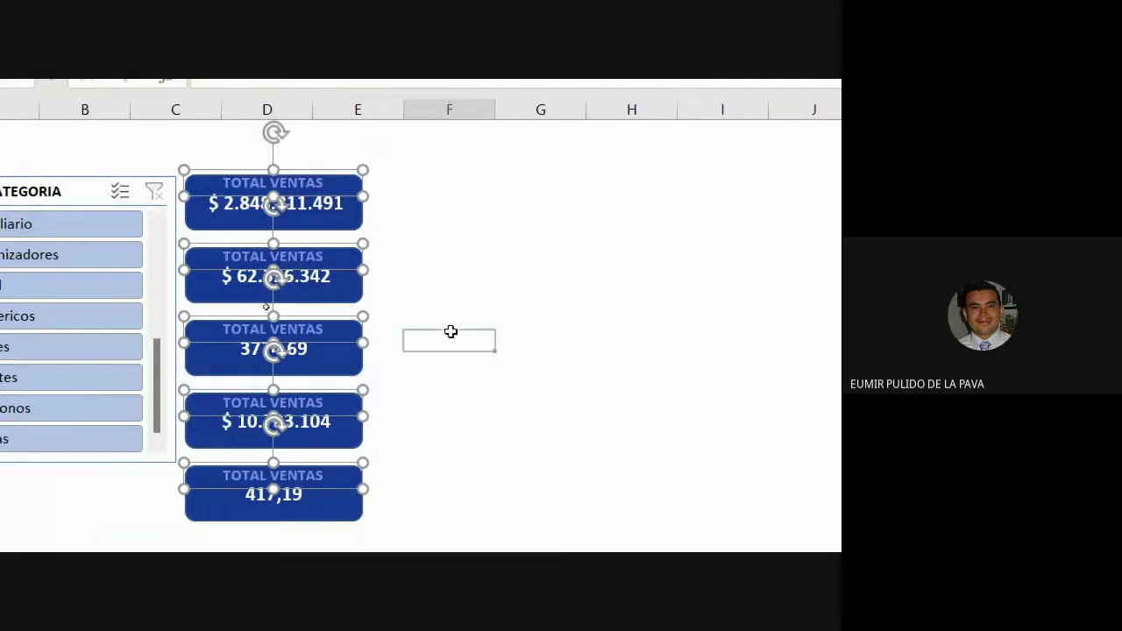
Step: Check the second pivot table's measure on the TD sheet and change the second KPI title to TOTAL UTILIDAD
{"action": "left_click", "coordinate": [309, 256]}
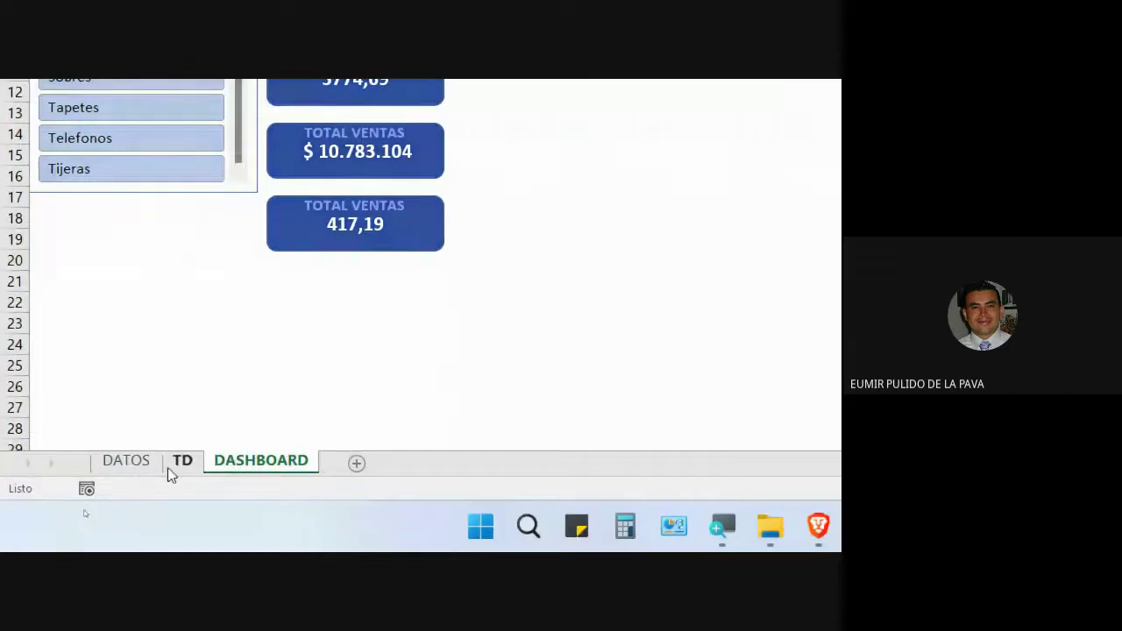
{"action": "left_click", "coordinate": [175, 463]}
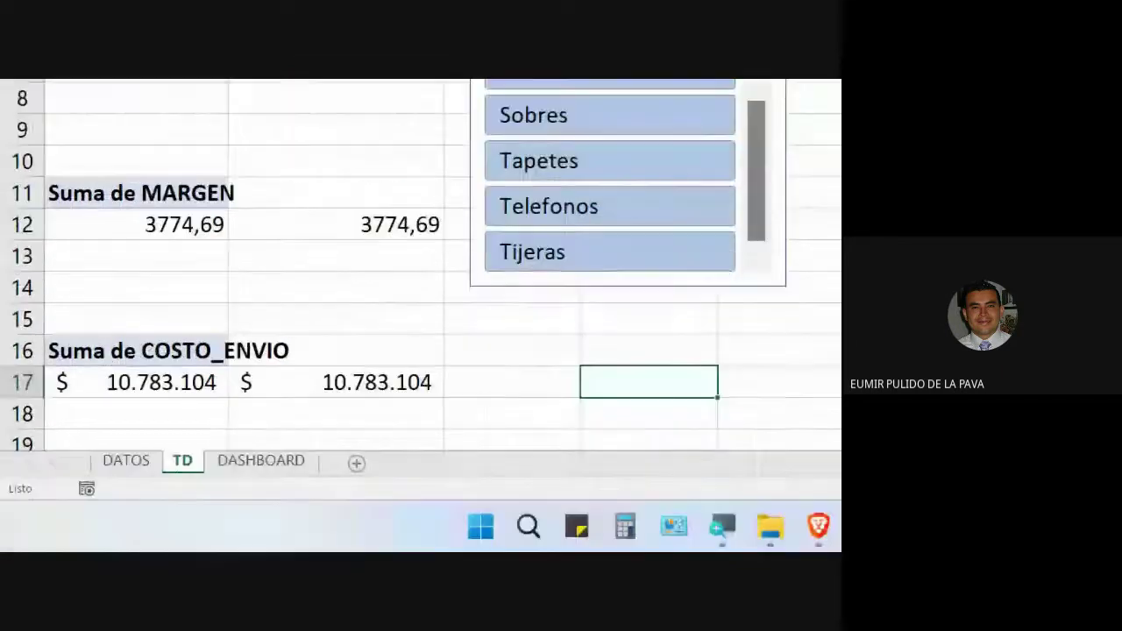
{"action": "left_click", "coordinate": [260, 464]}
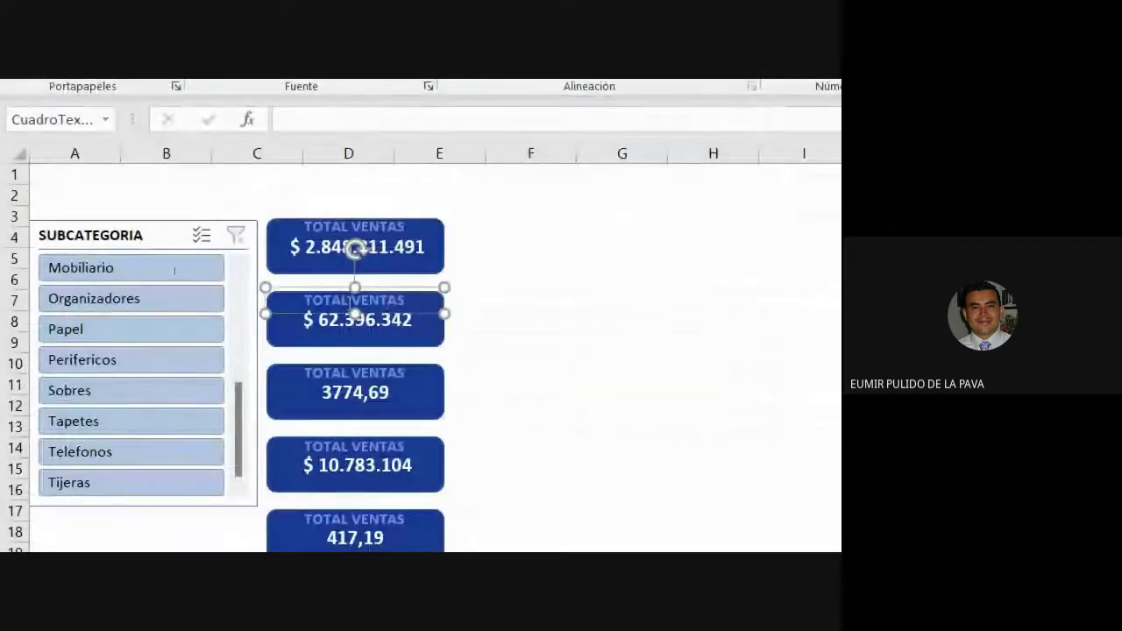
{"action": "left_click_drag", "start_coordinate": [352, 300], "coordinate": [405, 302]}
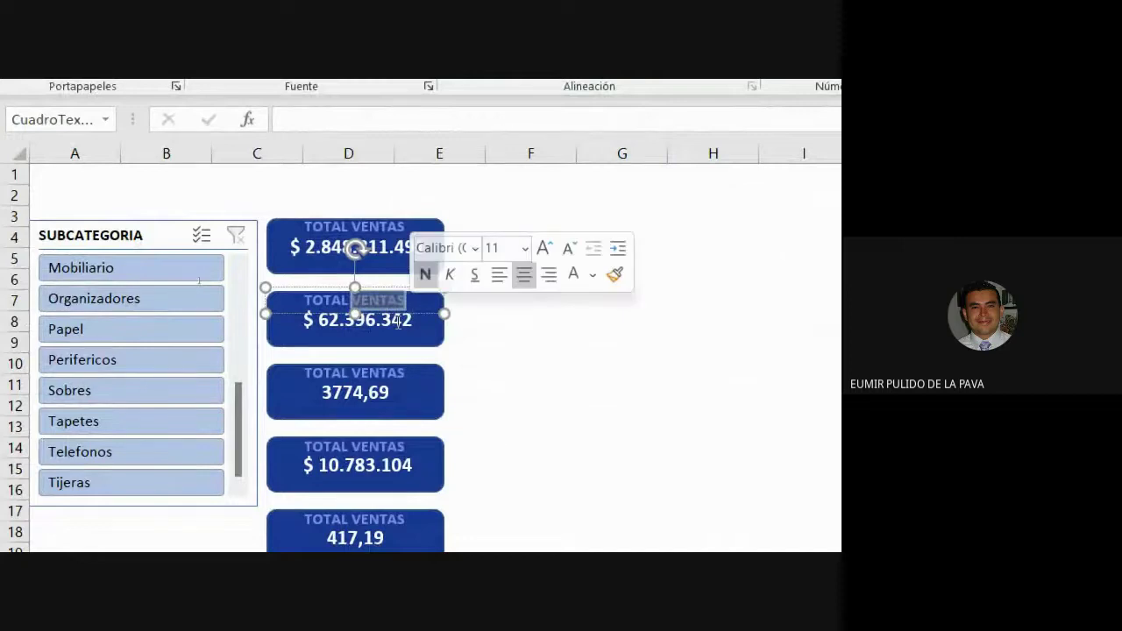
{"action": "type", "text": "UTILIDAD"}
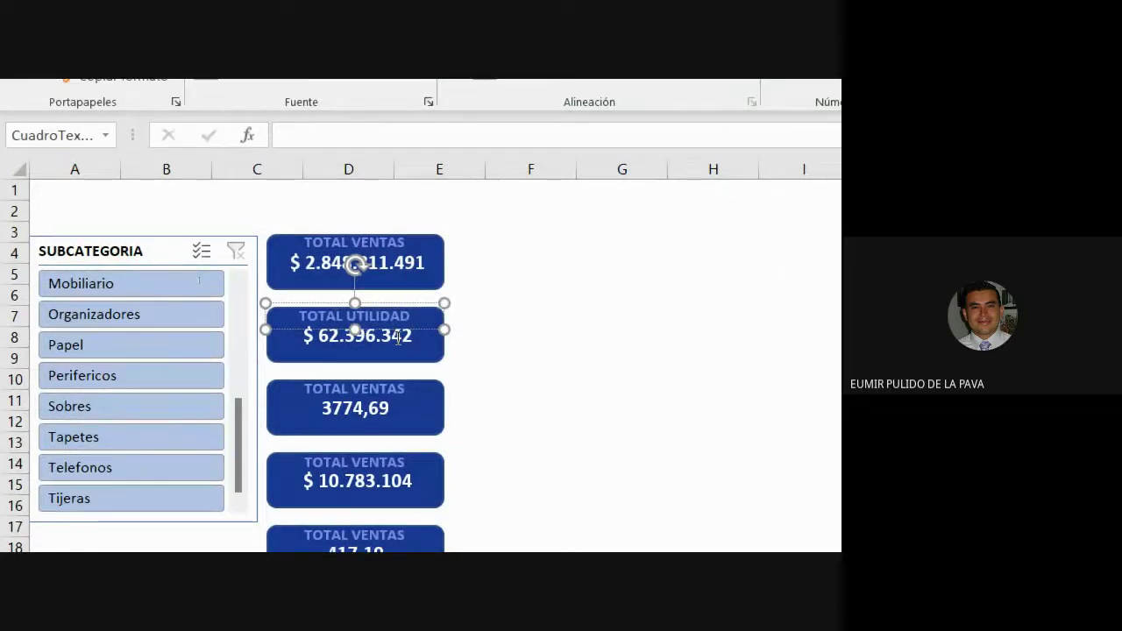
Step: Check the third pivot table's measure on the TD sheet and replace the third KPI title with MARGEN
{"action": "left_click", "coordinate": [367, 395]}
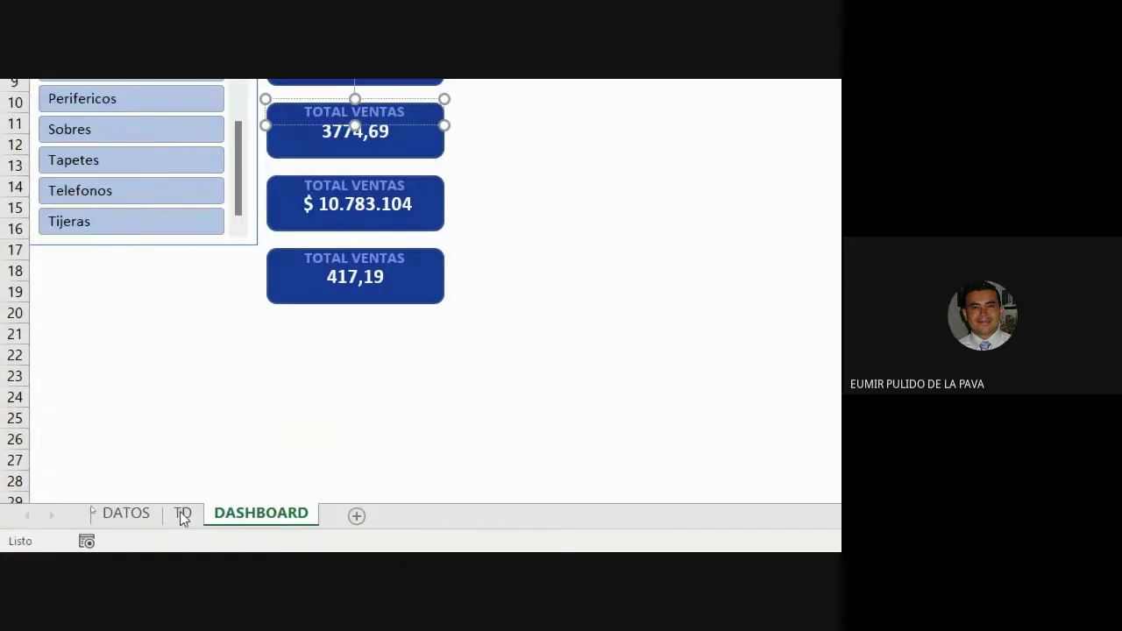
{"action": "left_click", "coordinate": [182, 515]}
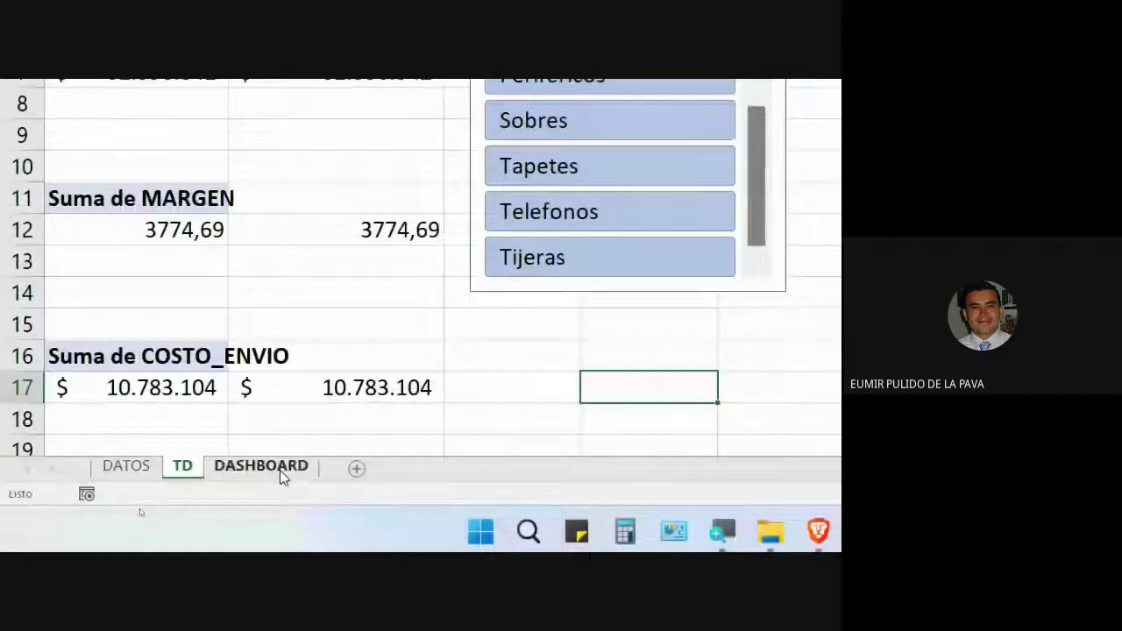
{"action": "left_click", "coordinate": [280, 469]}
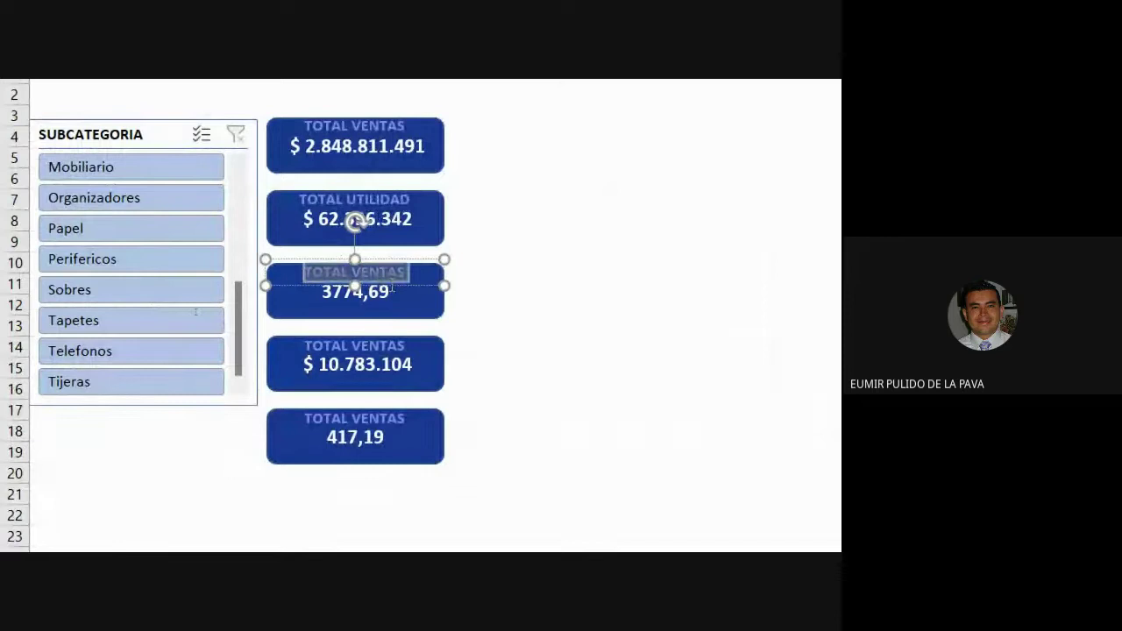
{"action": "type", "text": "MARGEN"}
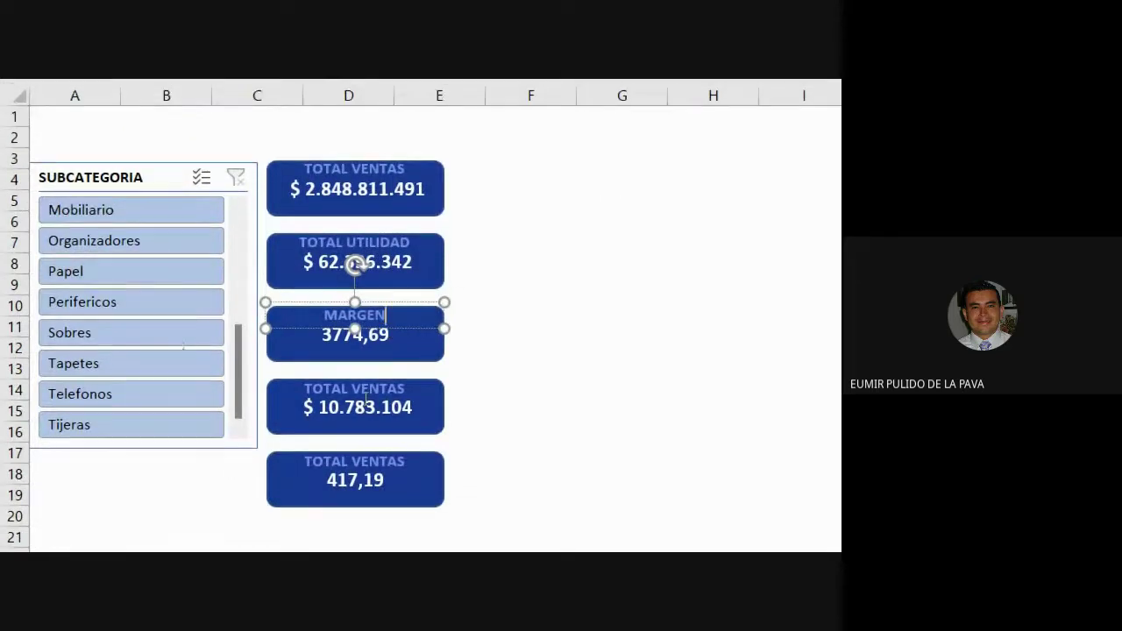
Step: Check the fourth pivot table's measure on the TD sheet and change the fourth KPI title to TOTAL COSTO ENVÍO
{"action": "left_click", "coordinate": [369, 388]}
{"action": "left_click_drag", "start_coordinate": [304, 390], "coordinate": [406, 390]}
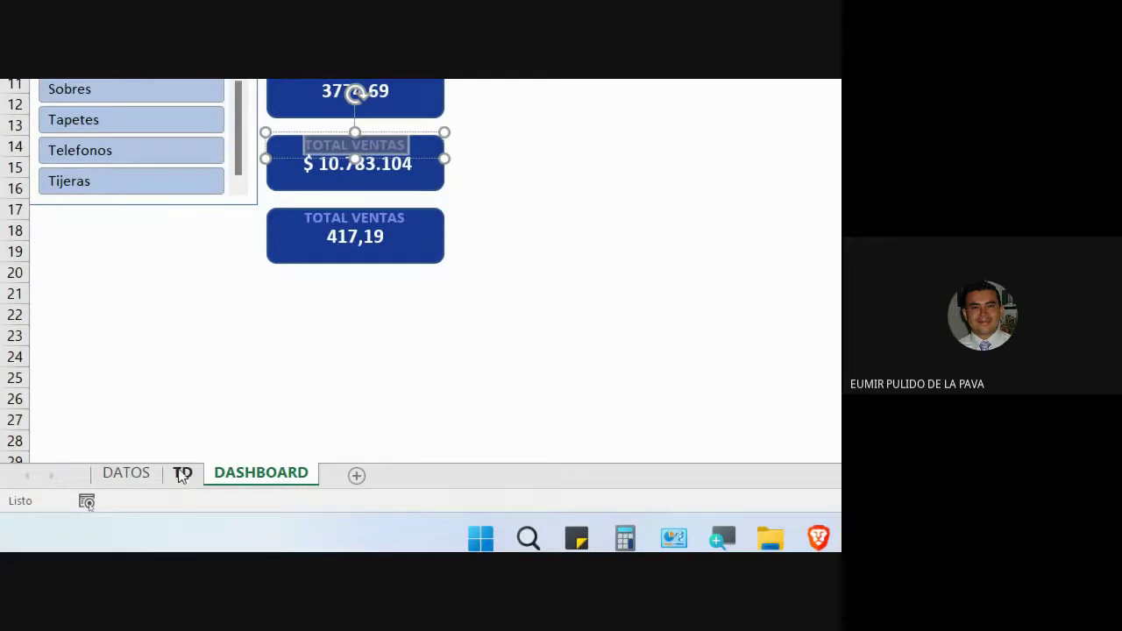
{"action": "left_click", "coordinate": [181, 474]}
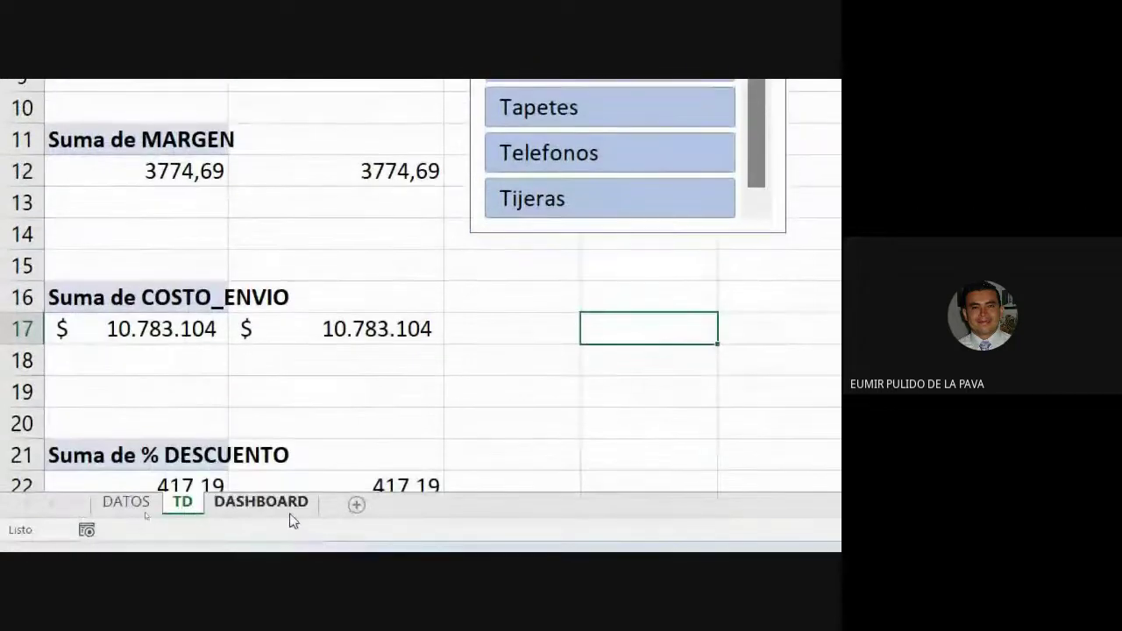
{"action": "left_click", "coordinate": [289, 516]}
{"action": "key", "text": "End"}
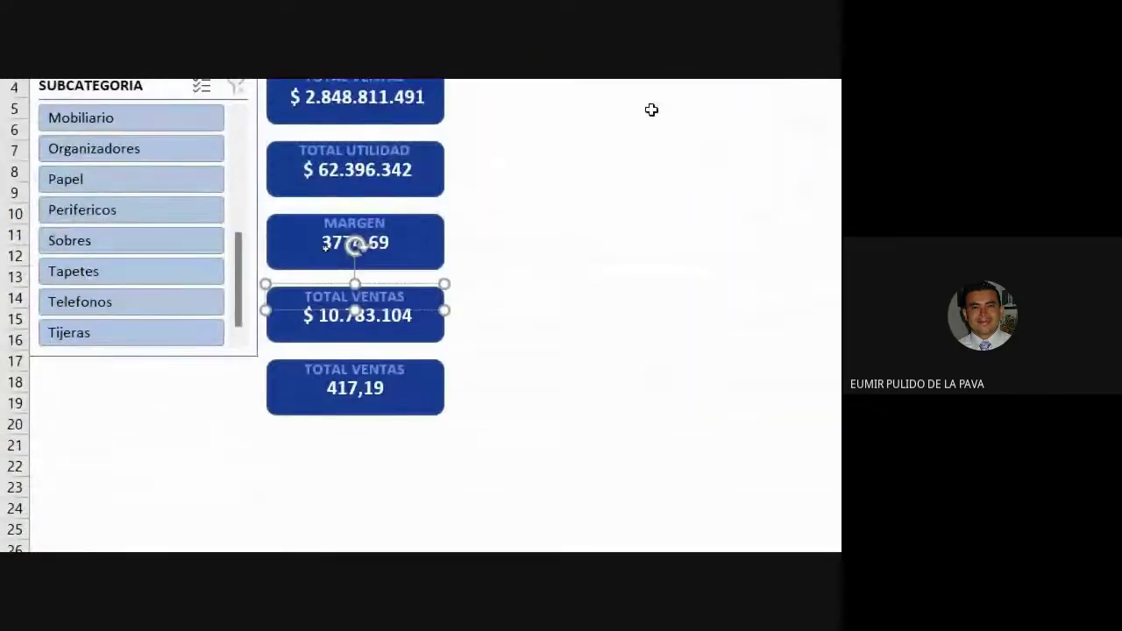
{"action": "key", "text": "BackSpace"}
{"action": "key", "text": "BackSpace"}
{"action": "key", "text": "BackSpace"}
{"action": "key", "text": "BackSpace"}
{"action": "key", "text": "BackSpace"}
{"action": "key", "text": "BackSpace"}
{"action": "key", "text": "BackSpace"}
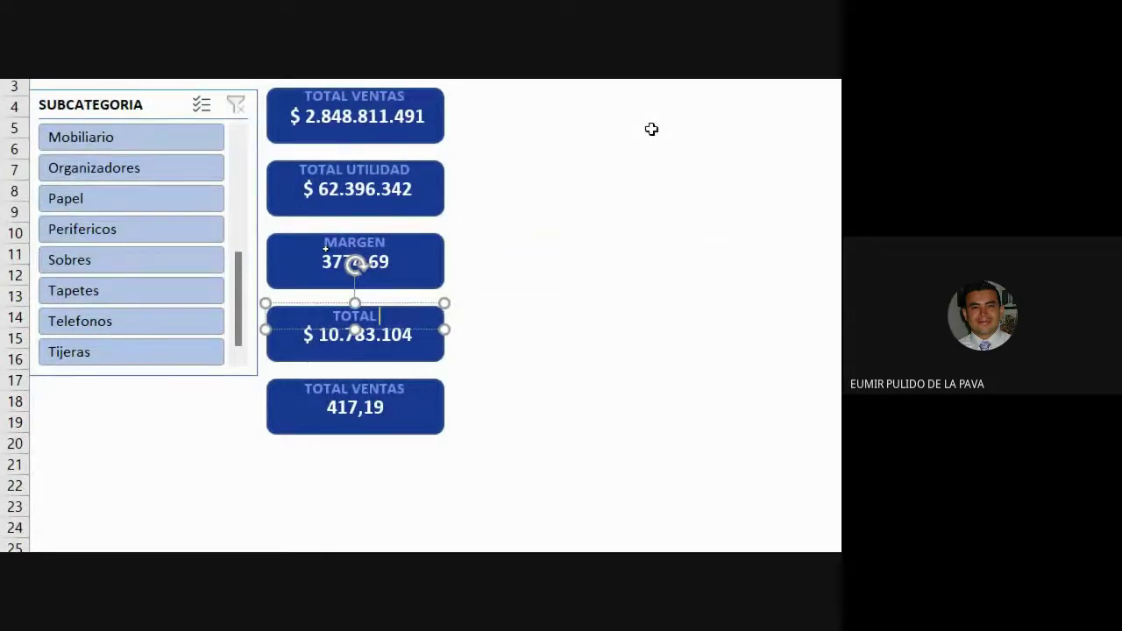
{"action": "type", "text": "COSTO ENV"}
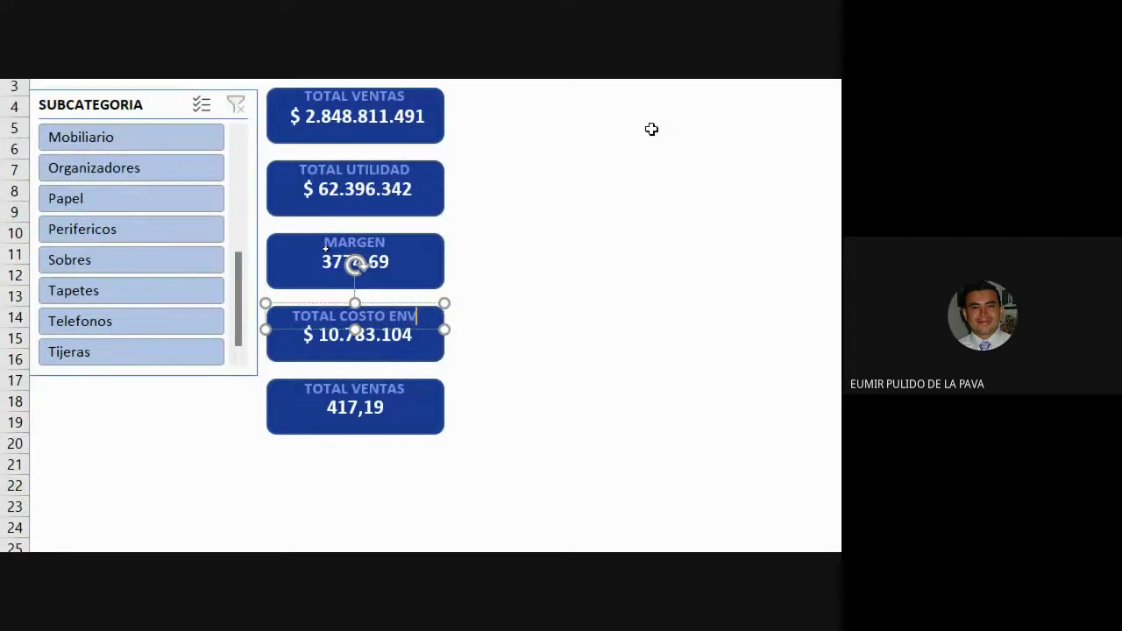
{"action": "type", "text": "ÍO"}
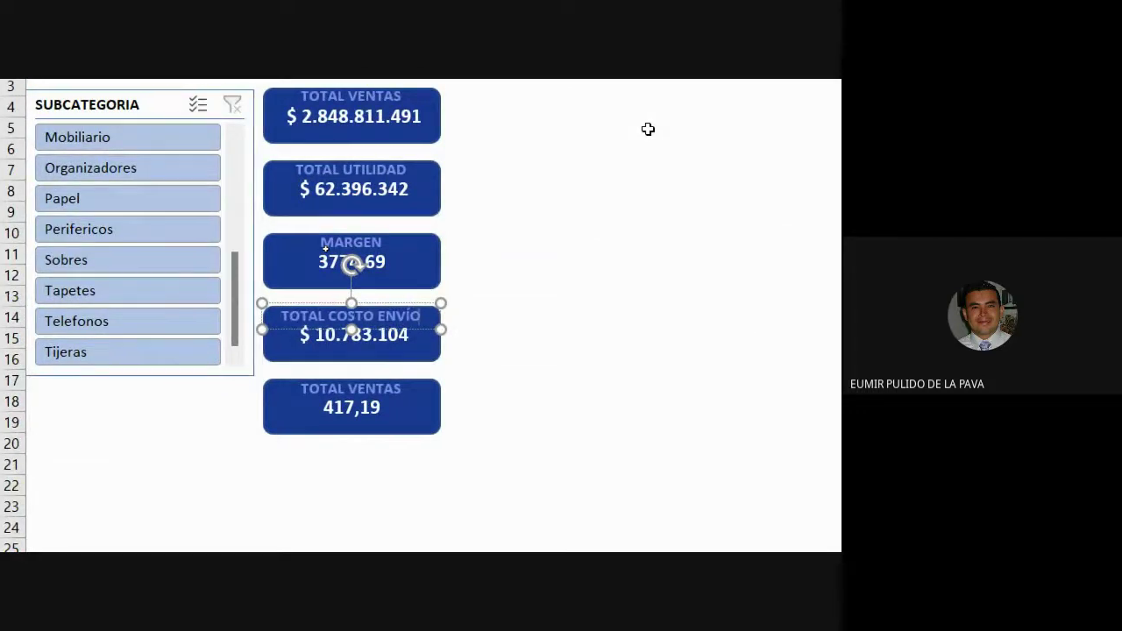
Step: Change the title on the fifth KPI rectangle to TOTAL DESCUENTO
{"action": "left_click", "coordinate": [359, 394]}
{"action": "double_click", "coordinate": [414, 394]}
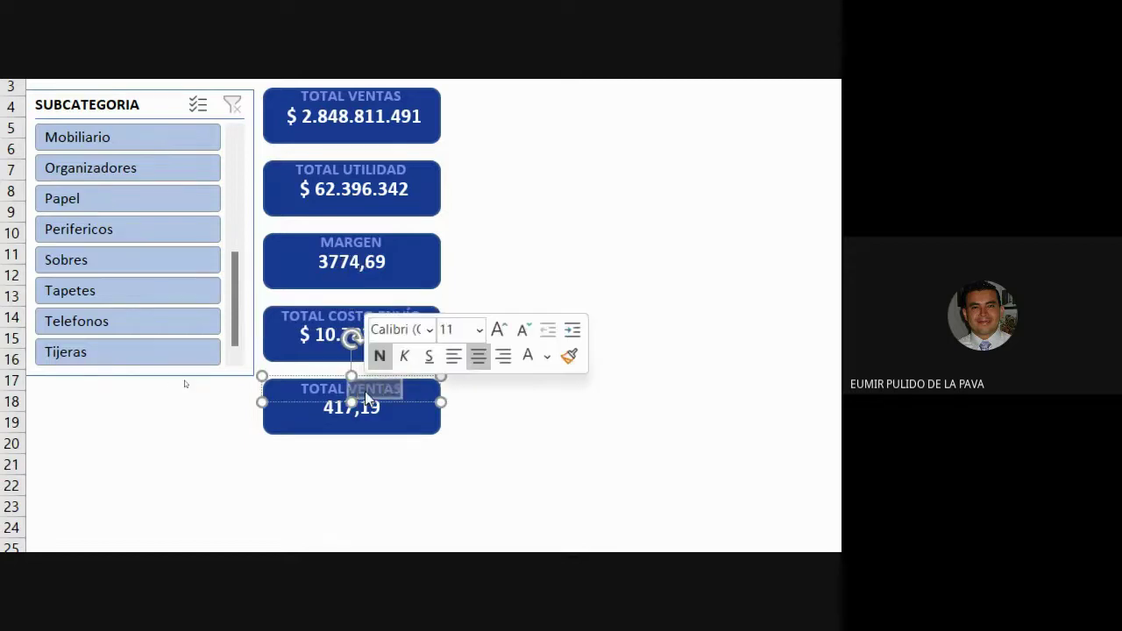
{"action": "type", "text": "DESCUENTO"}
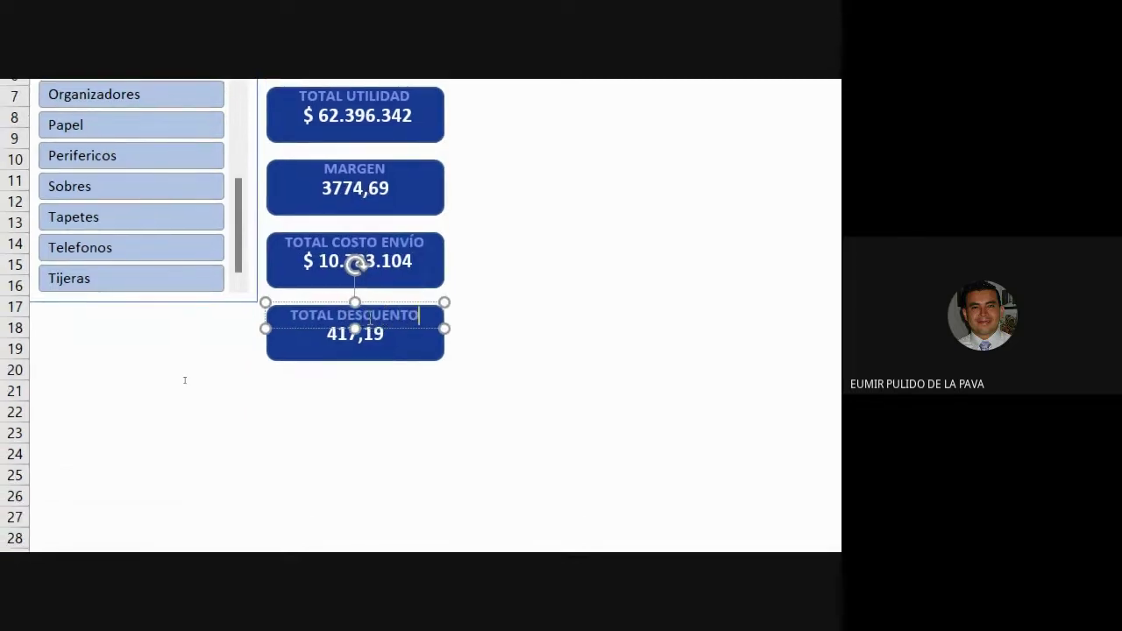
Step: Add TOTAL before MARGEN in the third KPI title and deselect the text box
{"action": "left_click", "coordinate": [324, 169]}
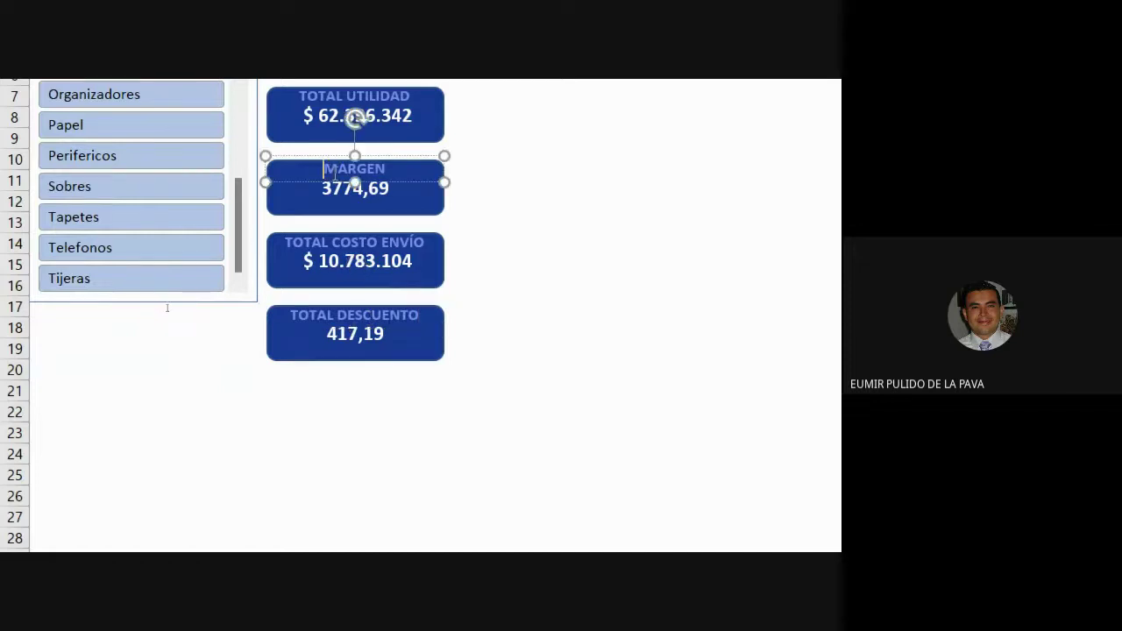
{"action": "type", "text": "TOTAL"}
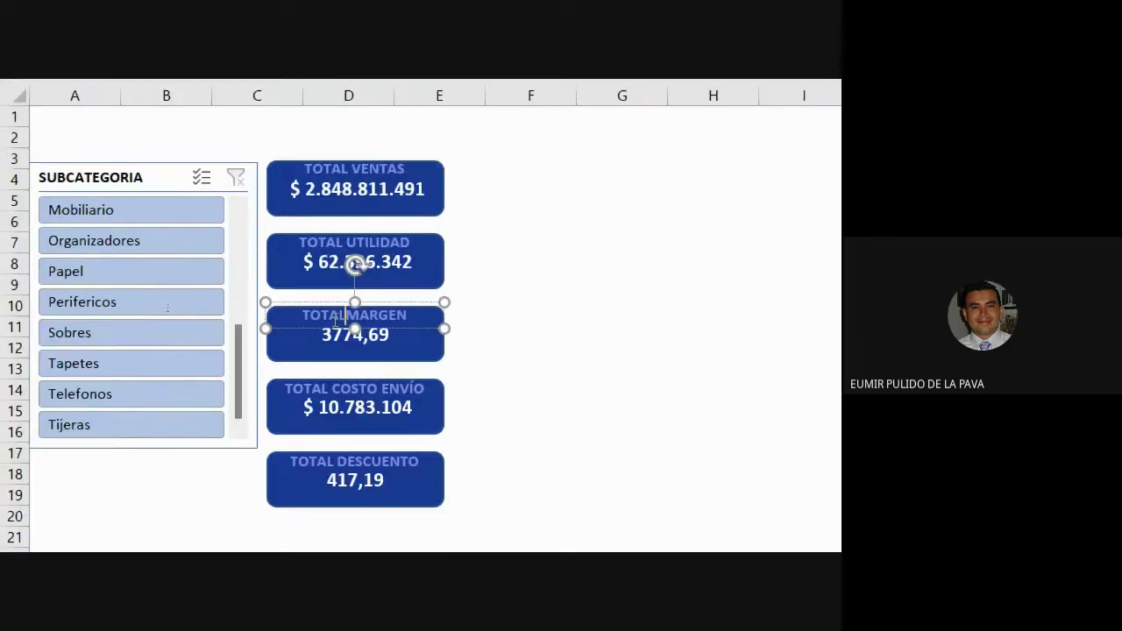
{"action": "left_click", "coordinate": [507, 372]}
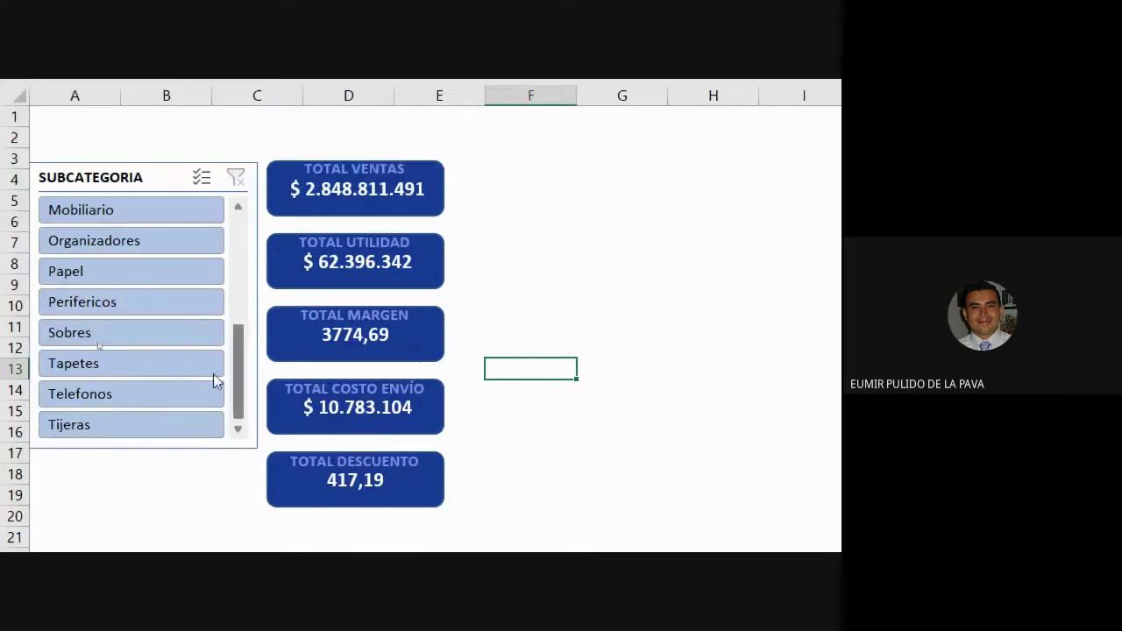
Step: Test the KPI rectangles by filtering SUBCATEGORIA by Tijeras, Tapetes, Papel, Organizadores, and Organizadores with Papel together, and clear the filter
{"action": "left_click", "coordinate": [142, 430]}
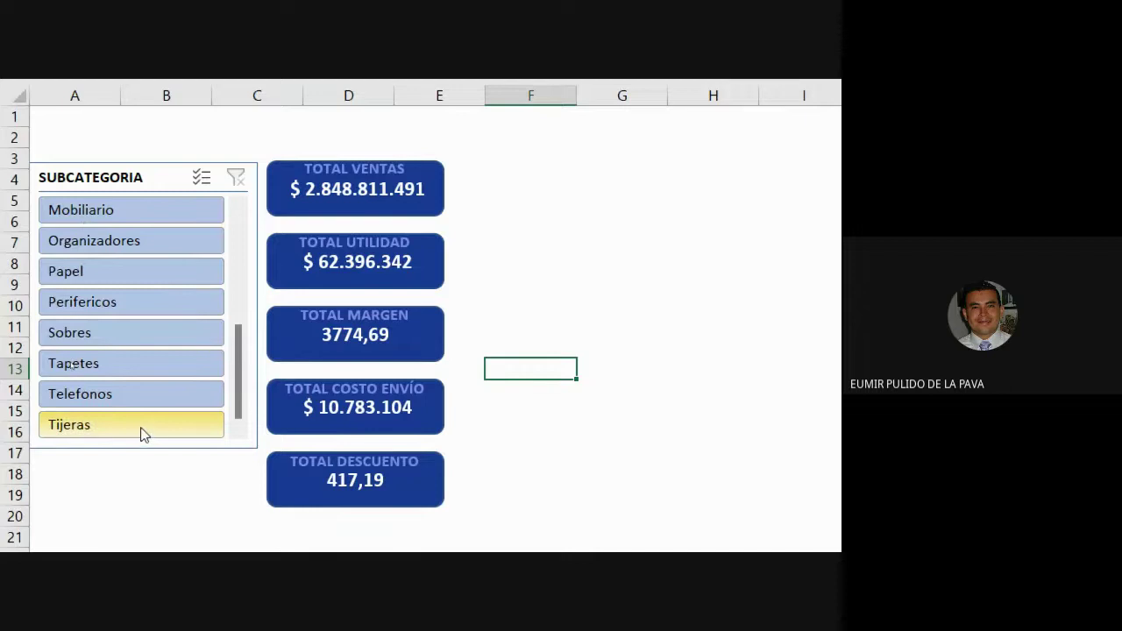
{"action": "left_click", "coordinate": [143, 368]}
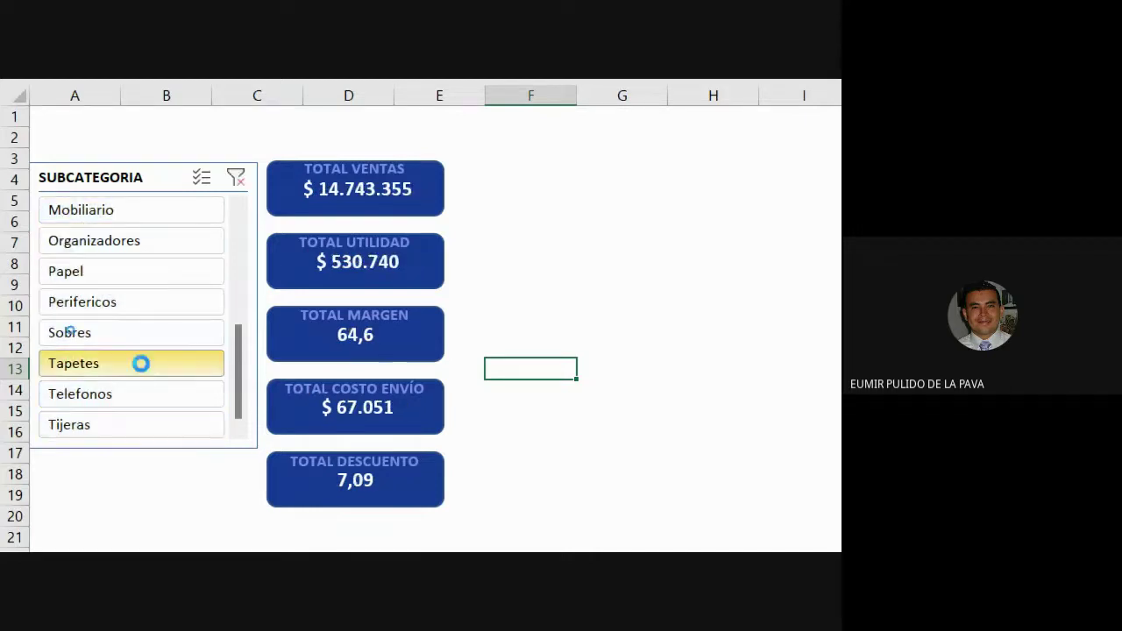
{"action": "left_click", "coordinate": [138, 274]}
{"action": "left_click", "coordinate": [114, 239]}
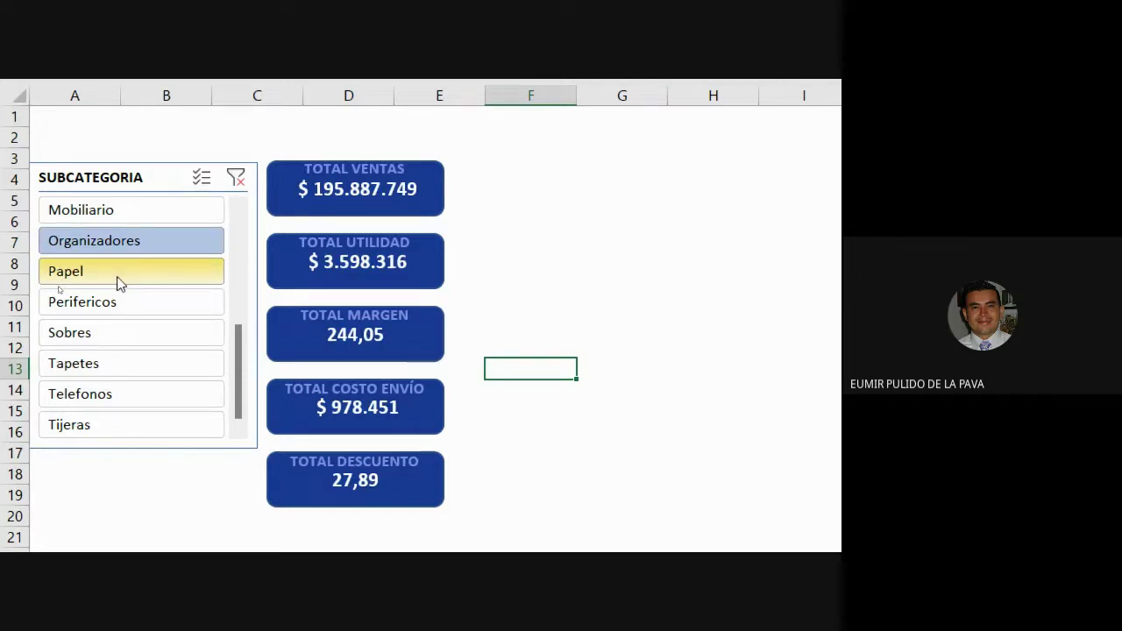
{"action": "left_click", "coordinate": [120, 281], "text": "ctrl"}
{"action": "scroll", "coordinate": [122, 473], "scroll_direction": "down", "scroll_amount": 1}
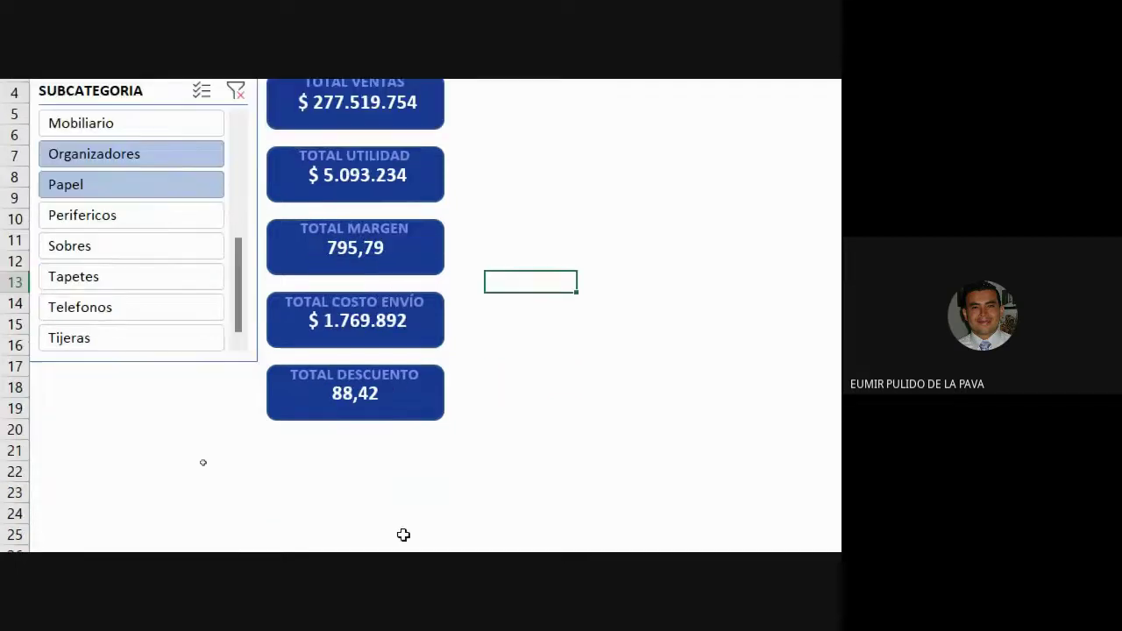
{"action": "left_click", "coordinate": [721, 526]}
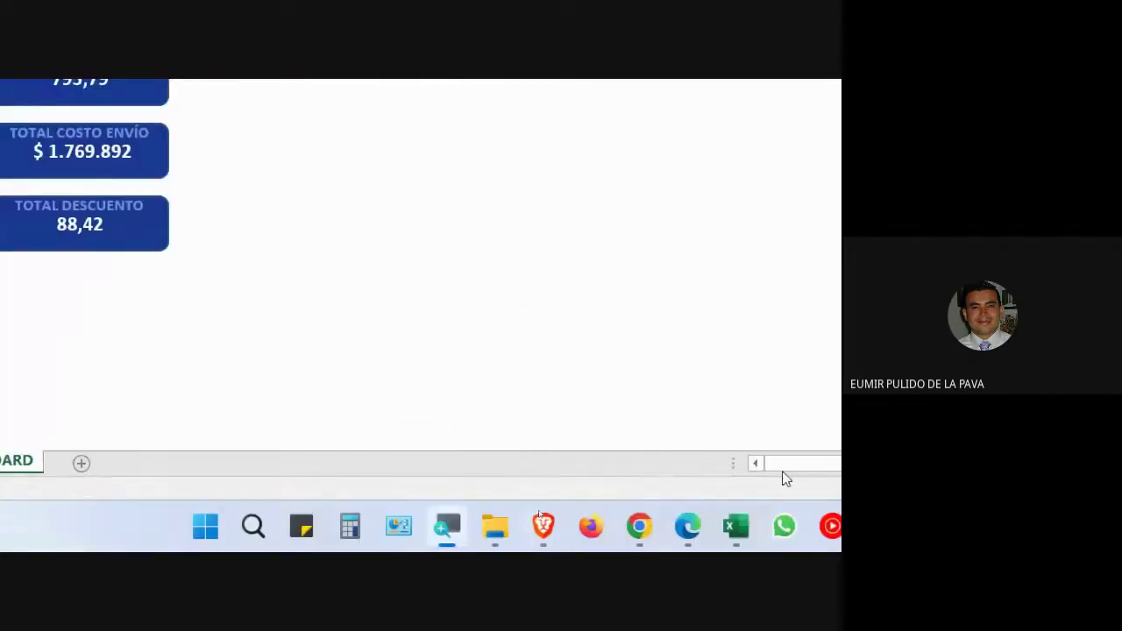
{"action": "left_click", "coordinate": [611, 483]}
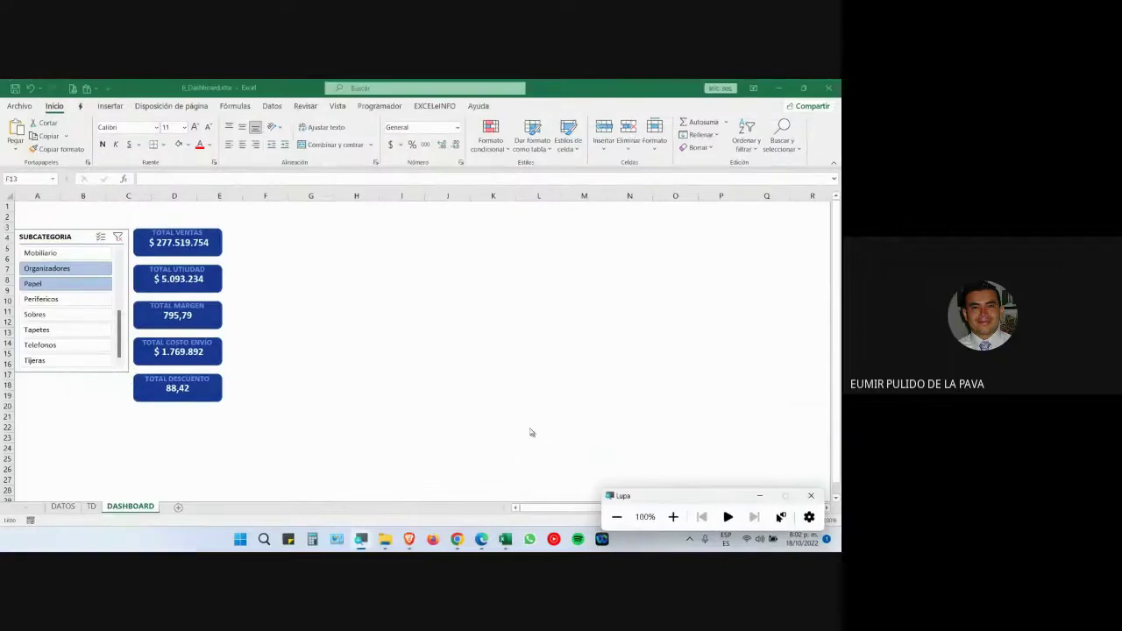
{"action": "left_click", "coordinate": [266, 321]}
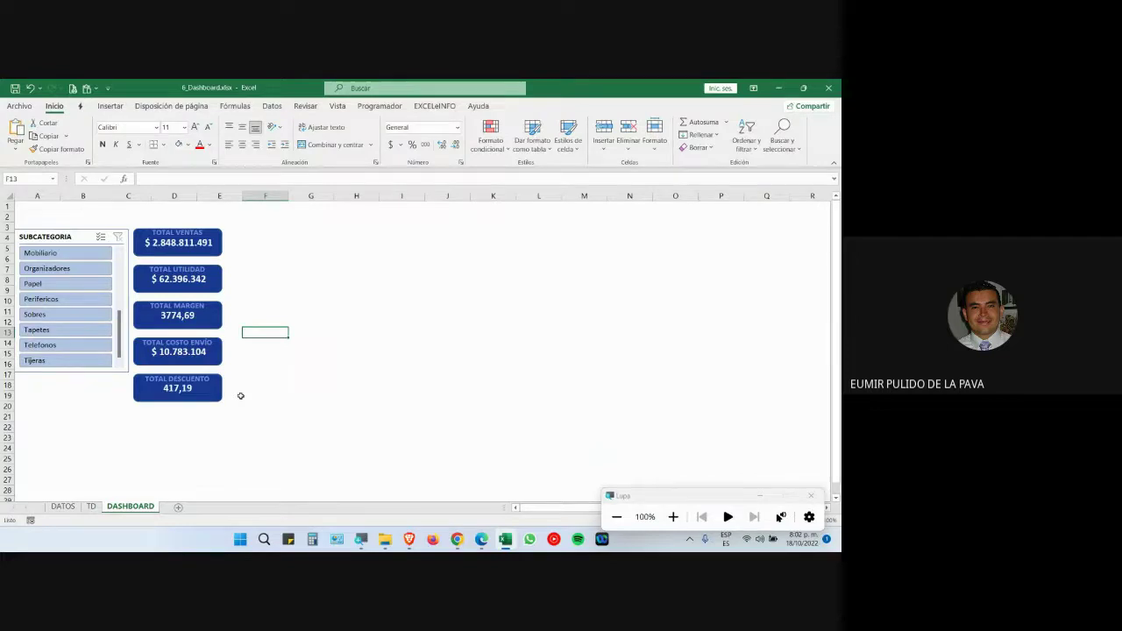
Step: Review the pivot tables on the TD sheet, check the call chat in Google Meet, and return to Excel
{"action": "left_click", "coordinate": [90, 506]}
{"action": "scroll", "coordinate": [435, 466], "scroll_direction": "up", "scroll_amount": 1}
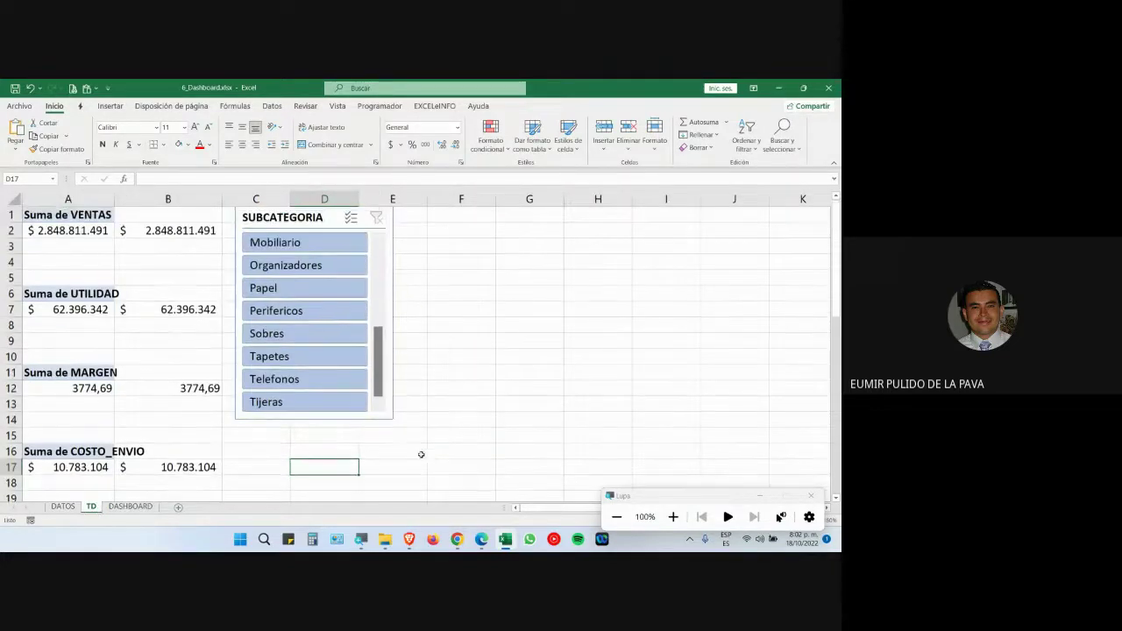
{"action": "mouse_move", "coordinate": [457, 539]}
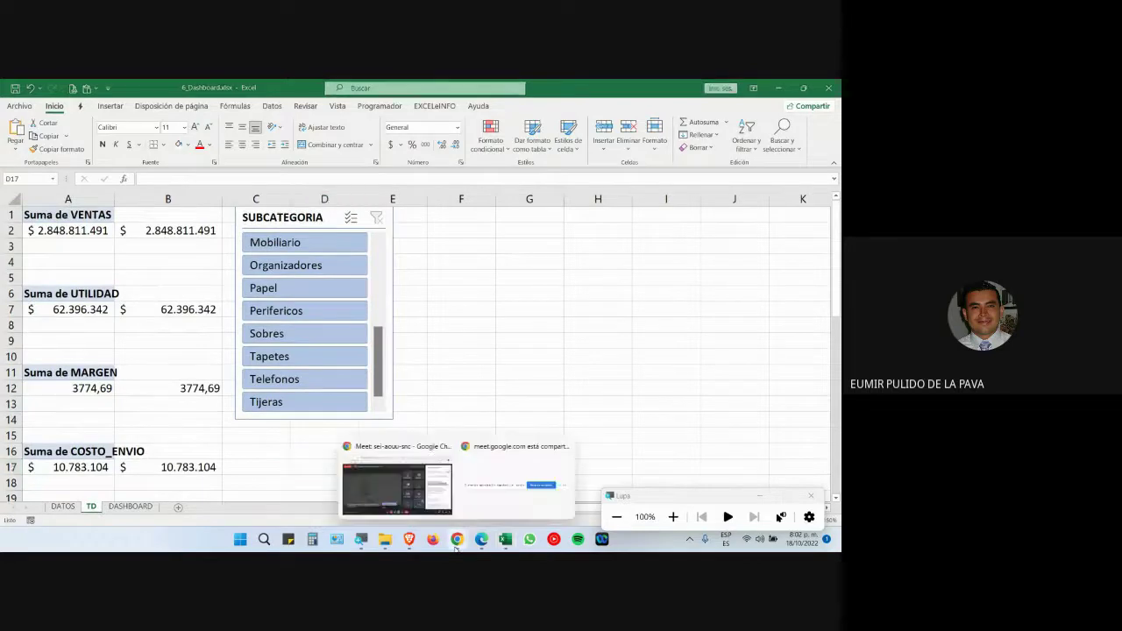
{"action": "left_click", "coordinate": [425, 512]}
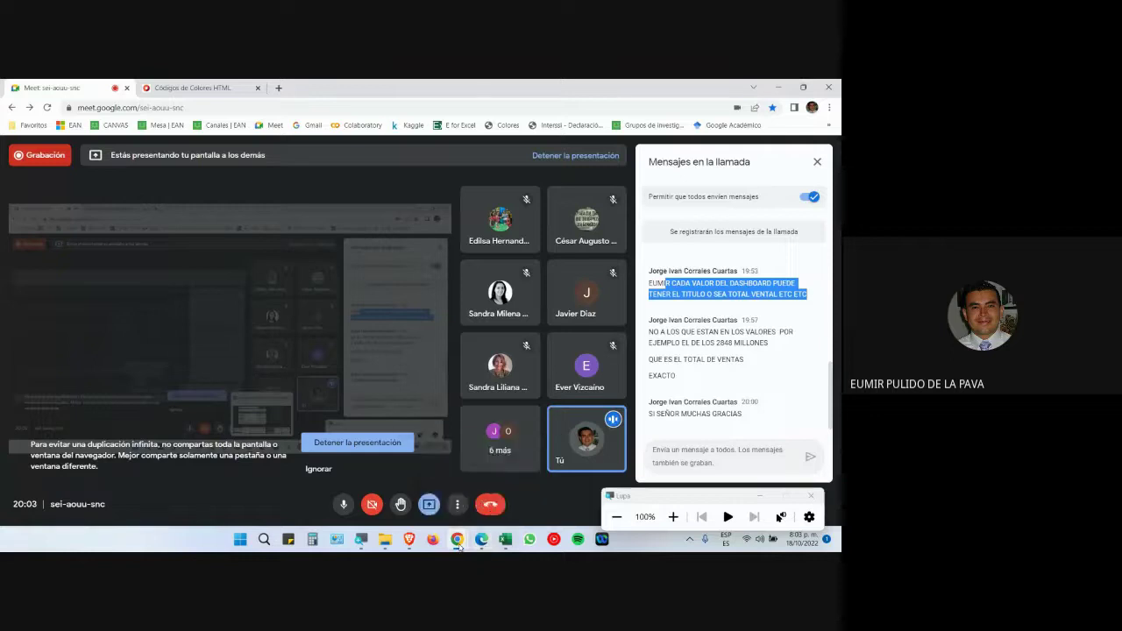
{"action": "left_click", "coordinate": [505, 542]}
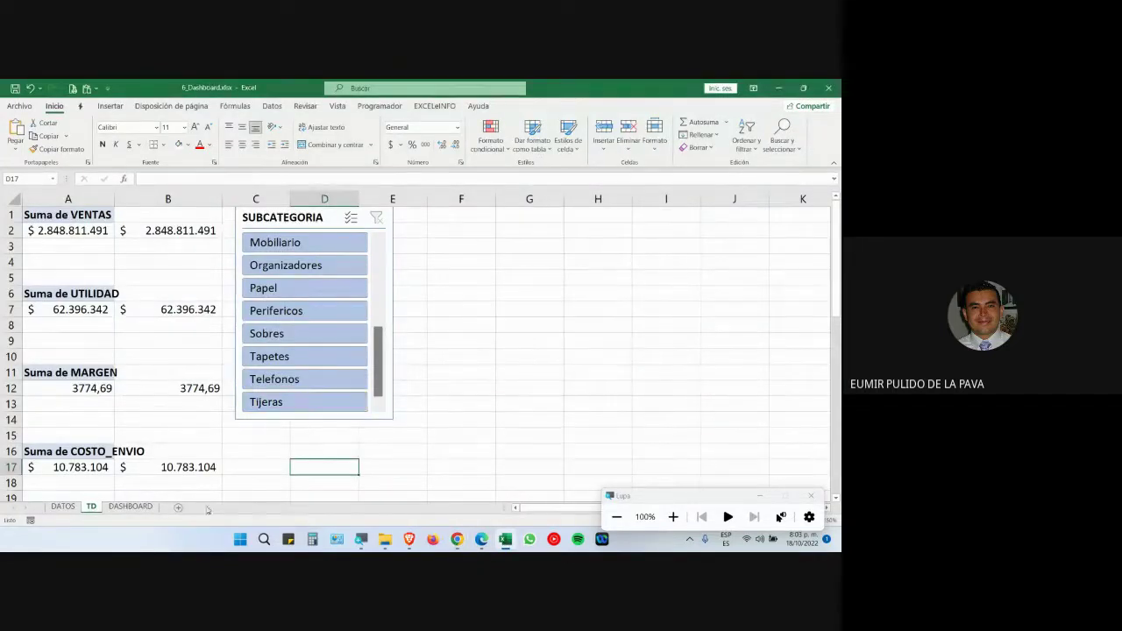
Step: On the DASHBOARD sheet, align the value in the TOTAL VENTAS rectangle to the bottom of the shape
{"action": "left_click", "coordinate": [130, 507]}
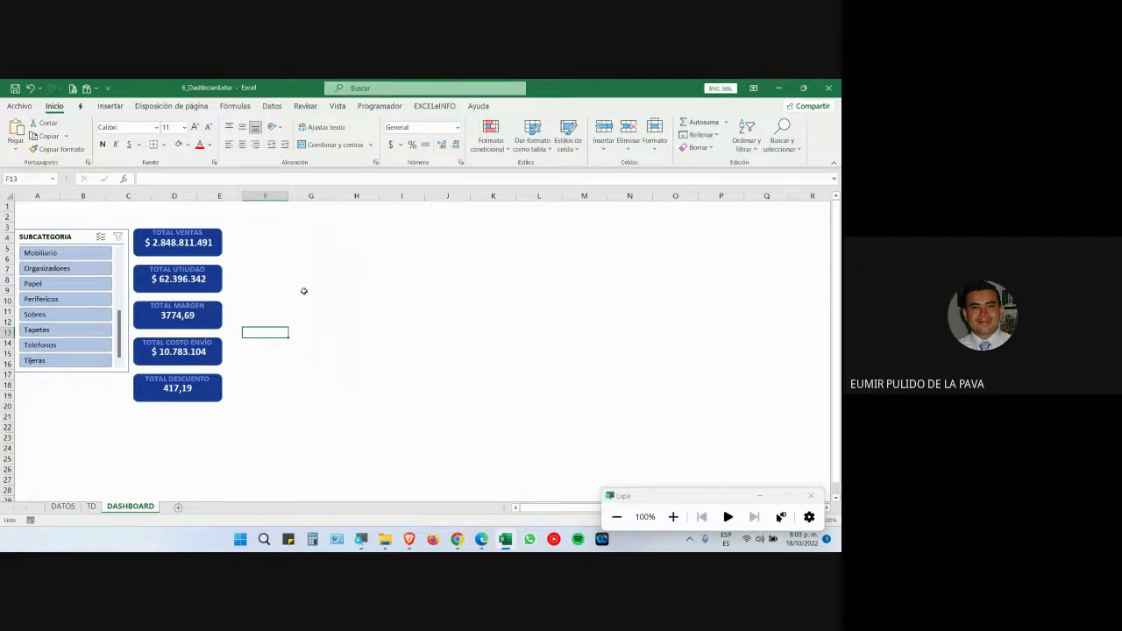
{"action": "left_click", "coordinate": [167, 321]}
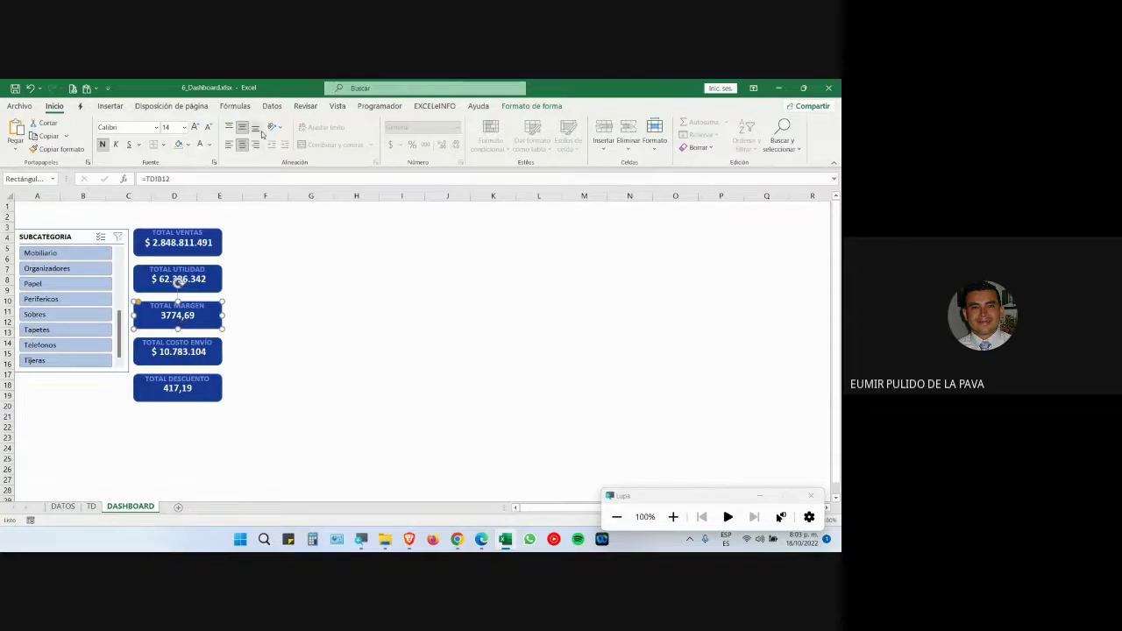
{"action": "left_click", "coordinate": [673, 516]}
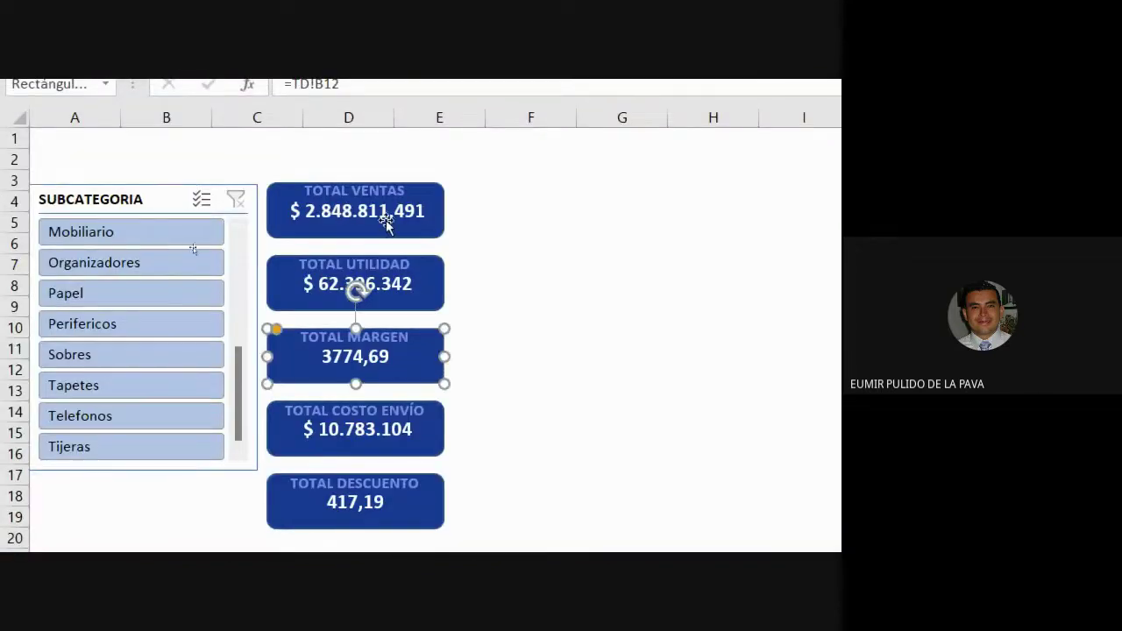
{"action": "left_click", "coordinate": [388, 220]}
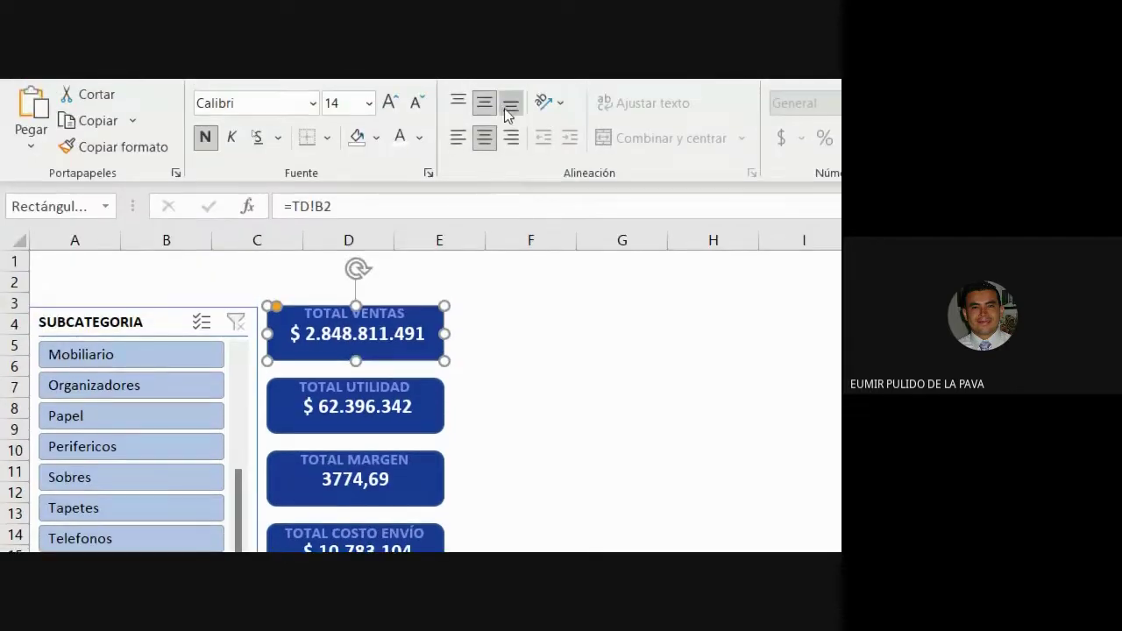
{"action": "left_click", "coordinate": [507, 110]}
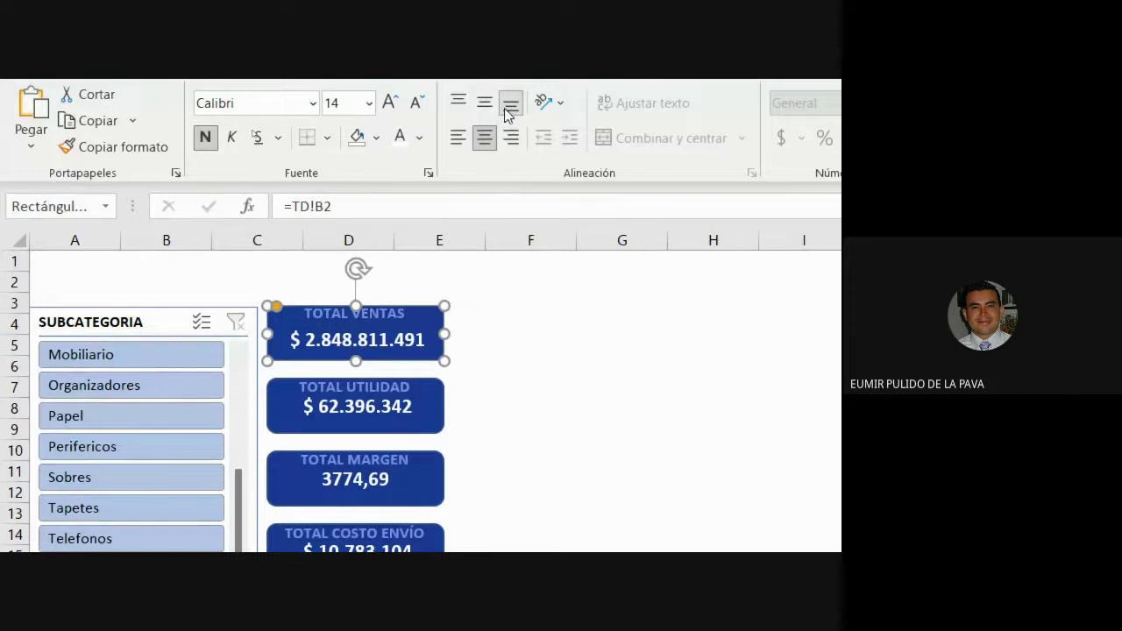
Step: Bottom-align the values in the TOTAL UTILIDAD, TOTAL MARGEN, TOTAL COSTO ENVÍO and TOTAL DESCUENTO rectangles together, and deselect them
{"action": "left_click", "coordinate": [408, 406]}
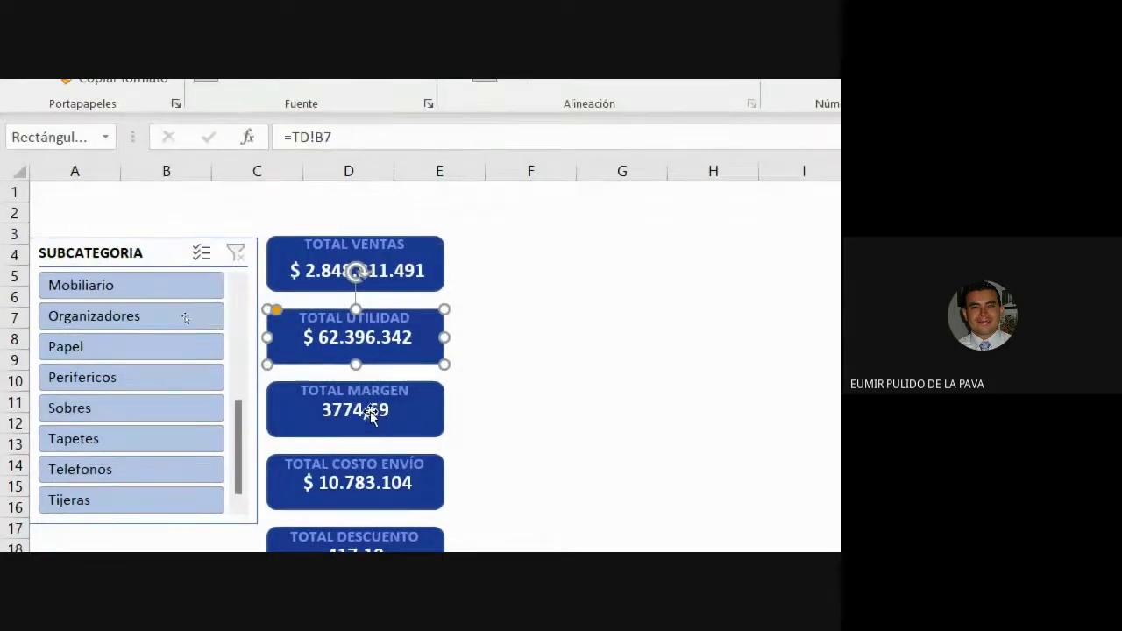
{"action": "left_click", "coordinate": [399, 477], "text": "shift"}
{"action": "scroll", "coordinate": [400, 473], "scroll_direction": "down", "scroll_amount": 2}
{"action": "left_click", "coordinate": [401, 451], "text": "shift"}
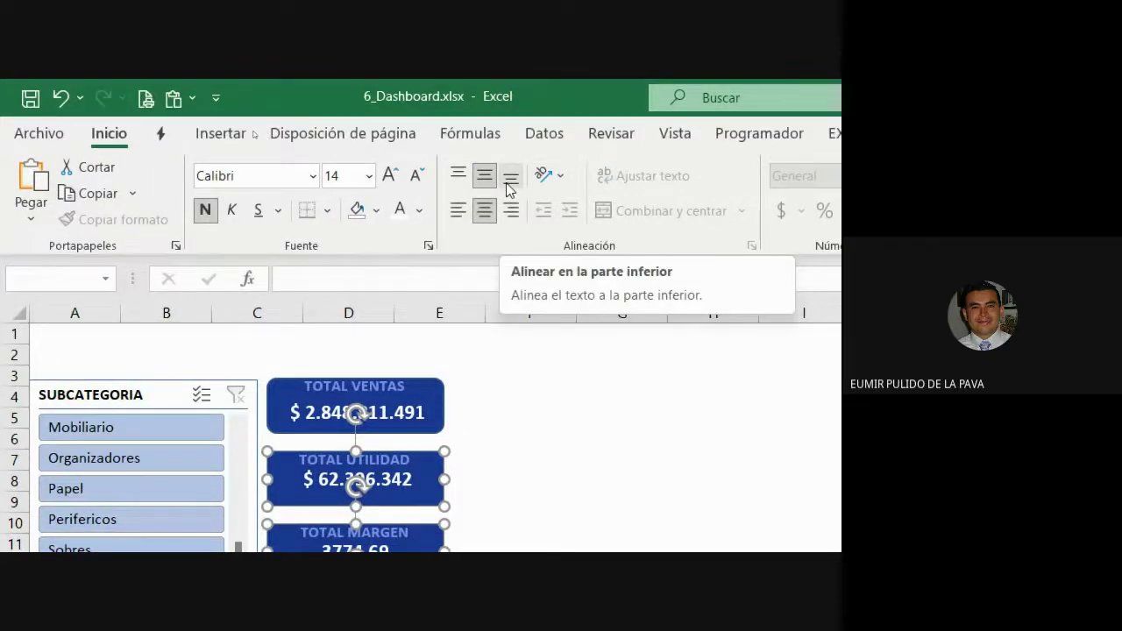
{"action": "left_click", "coordinate": [509, 186]}
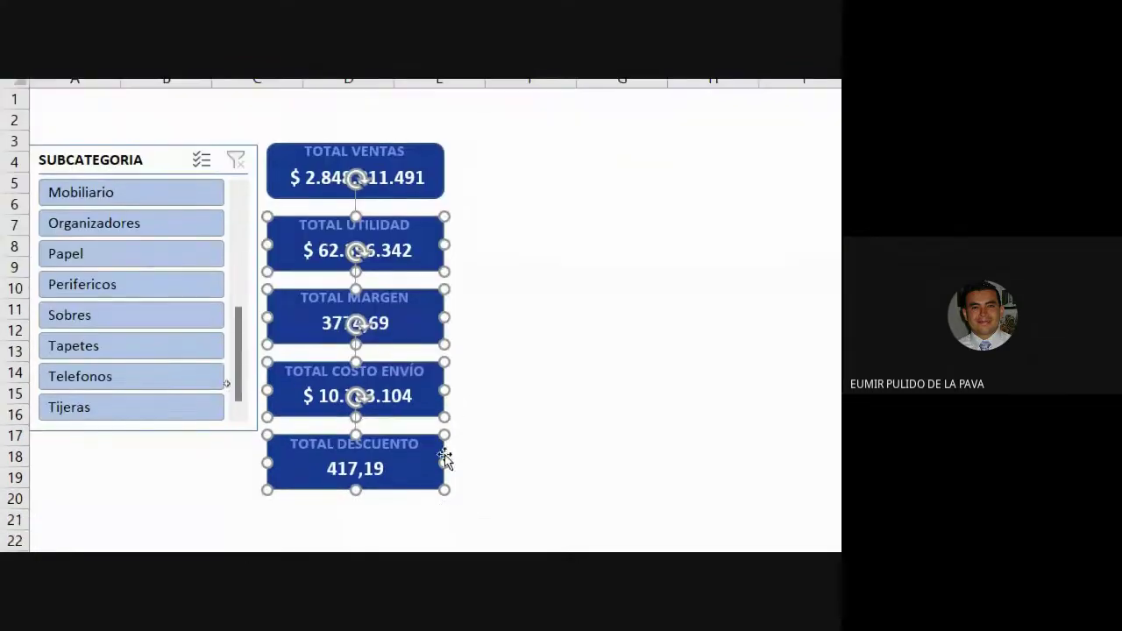
{"action": "left_click", "coordinate": [531, 435]}
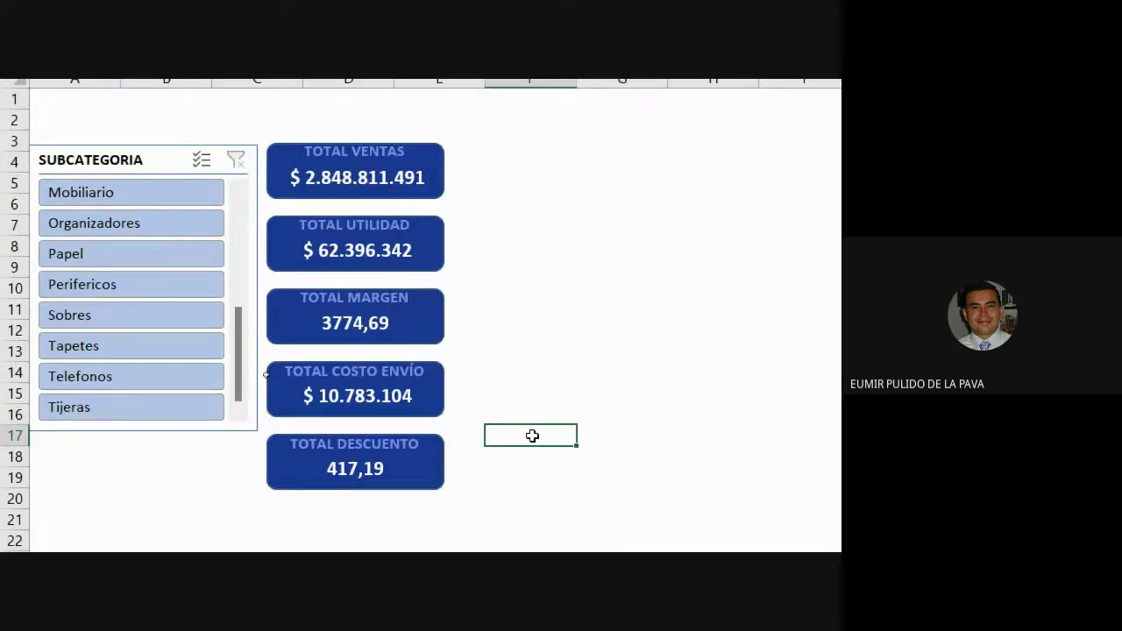
Step: Select all five KPI rectangles, compare left and right text alignment, and keep their values right-aligned
{"action": "left_click", "coordinate": [387, 186]}
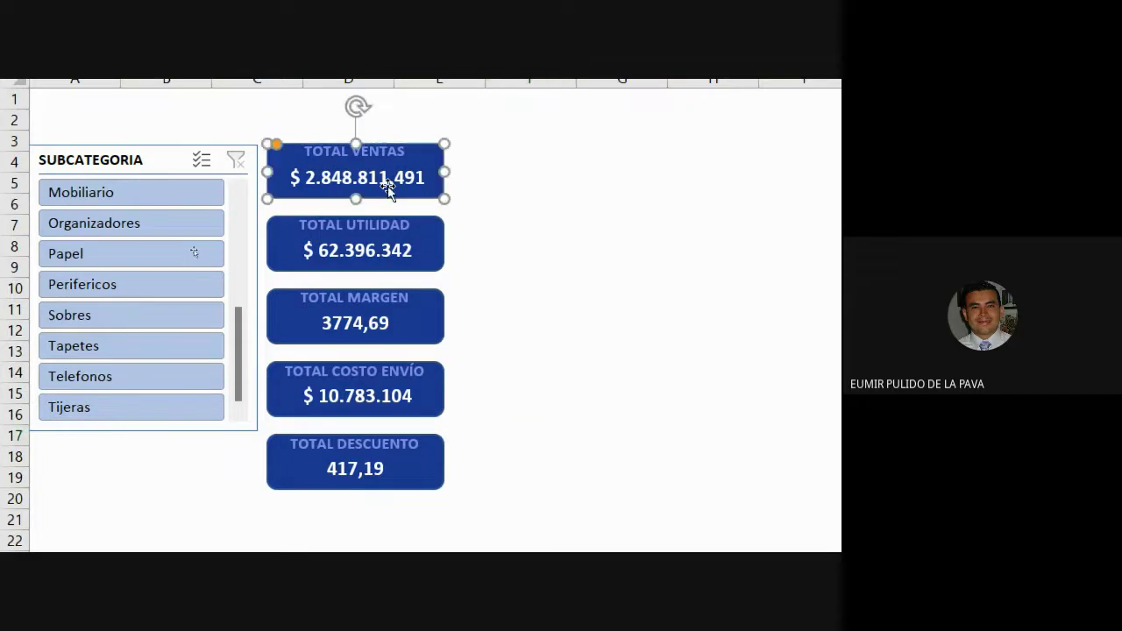
{"action": "left_click", "coordinate": [418, 252], "text": "ctrl"}
{"action": "left_click", "coordinate": [373, 319], "text": "ctrl"}
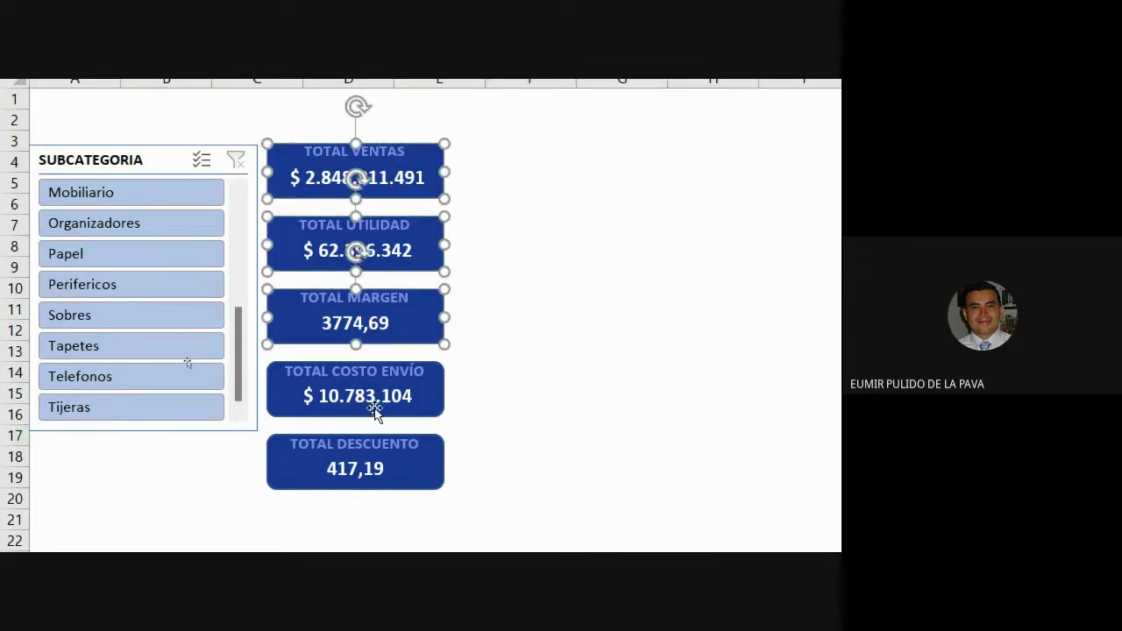
{"action": "left_click", "coordinate": [377, 398], "text": "ctrl"}
{"action": "left_click", "coordinate": [380, 471], "text": "ctrl"}
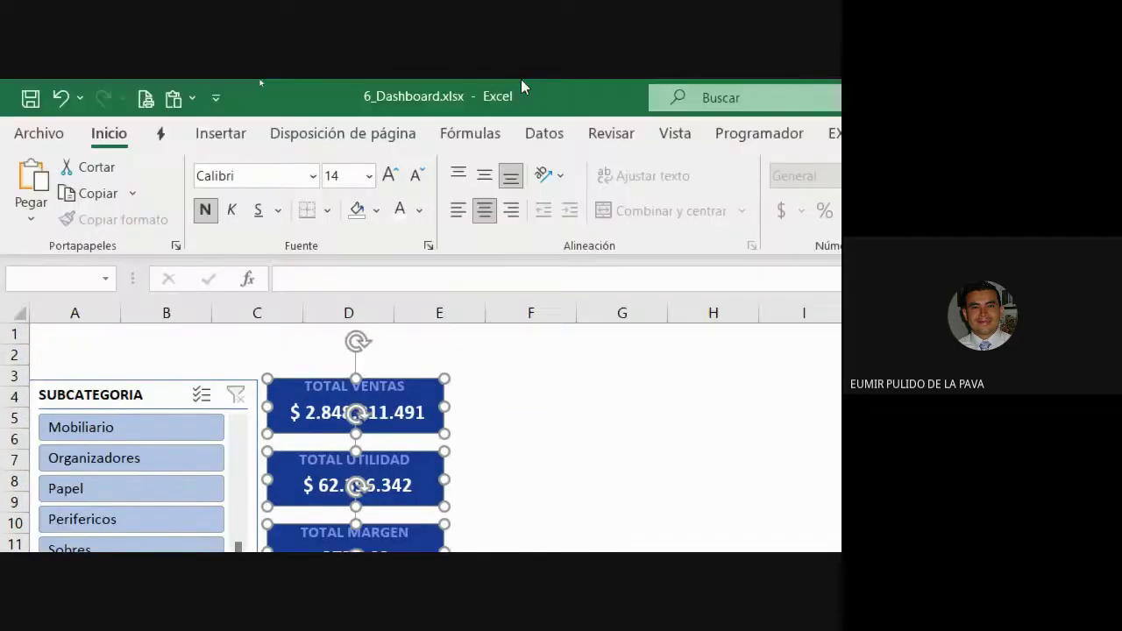
{"action": "left_click", "coordinate": [511, 218]}
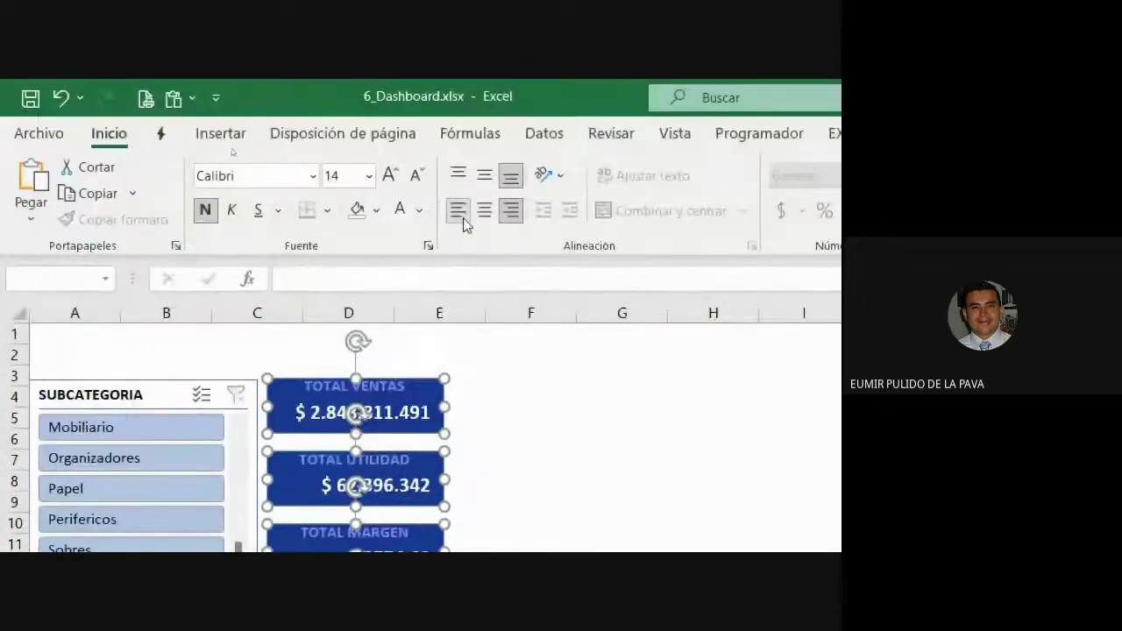
{"action": "left_click", "coordinate": [462, 217]}
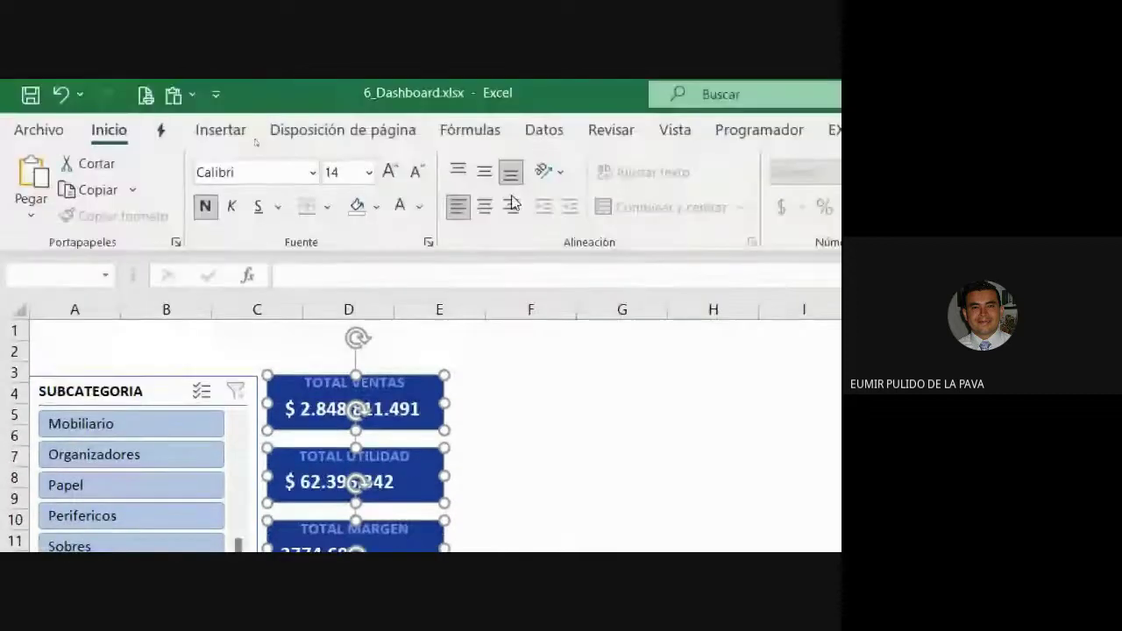
{"action": "left_click", "coordinate": [513, 204]}
{"action": "left_click", "coordinate": [531, 480]}
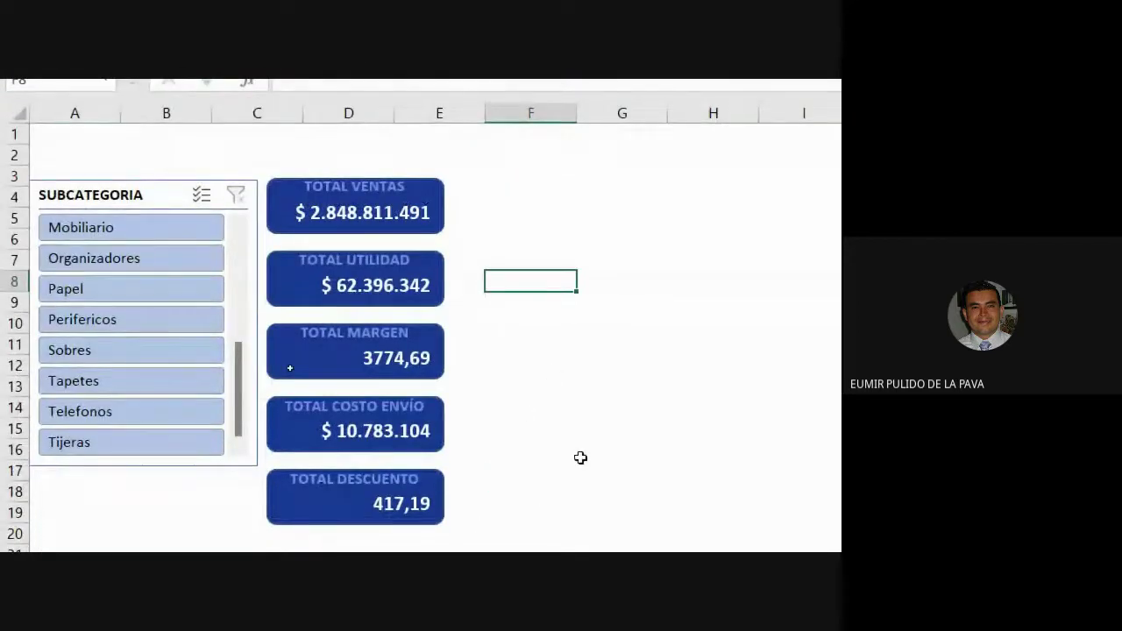
Step: Test the KPI rectangles by filtering SUBCATEGORIA by Perifericos, Tapetes, and Telefonos in turn, and clear the filter
{"action": "left_click", "coordinate": [111, 324]}
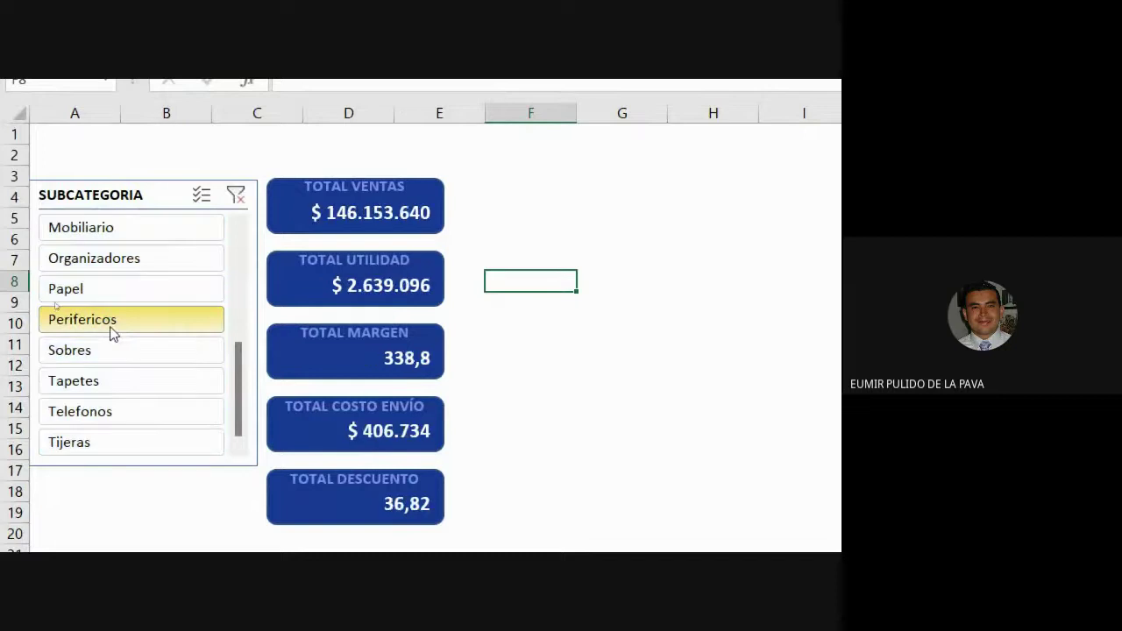
{"action": "left_click", "coordinate": [117, 391]}
{"action": "left_click", "coordinate": [124, 416]}
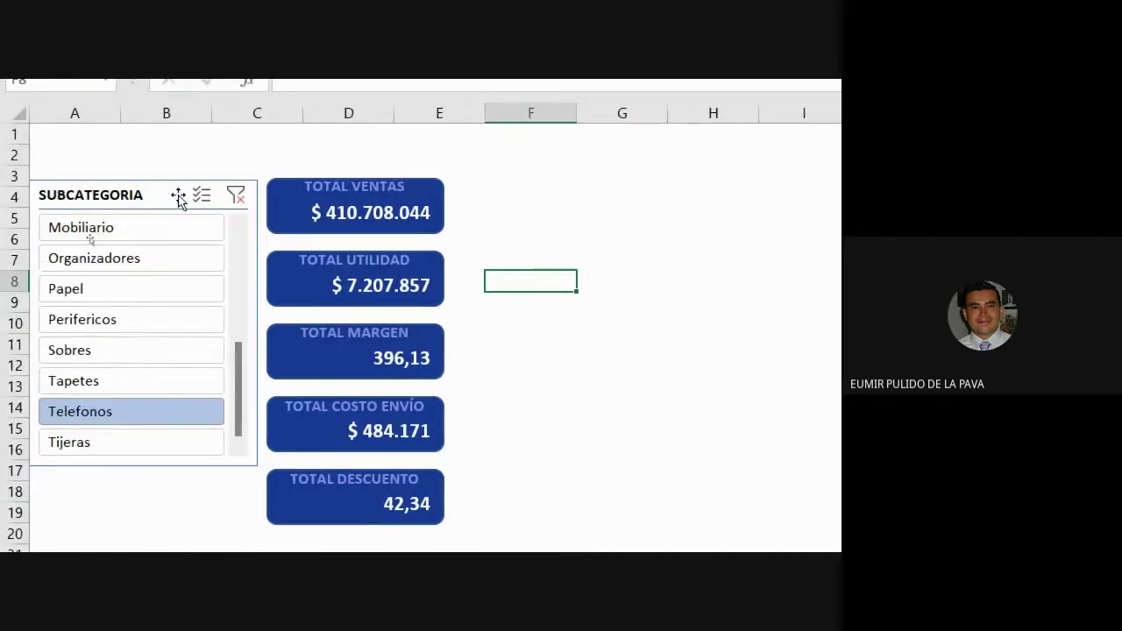
{"action": "left_click", "coordinate": [235, 198]}
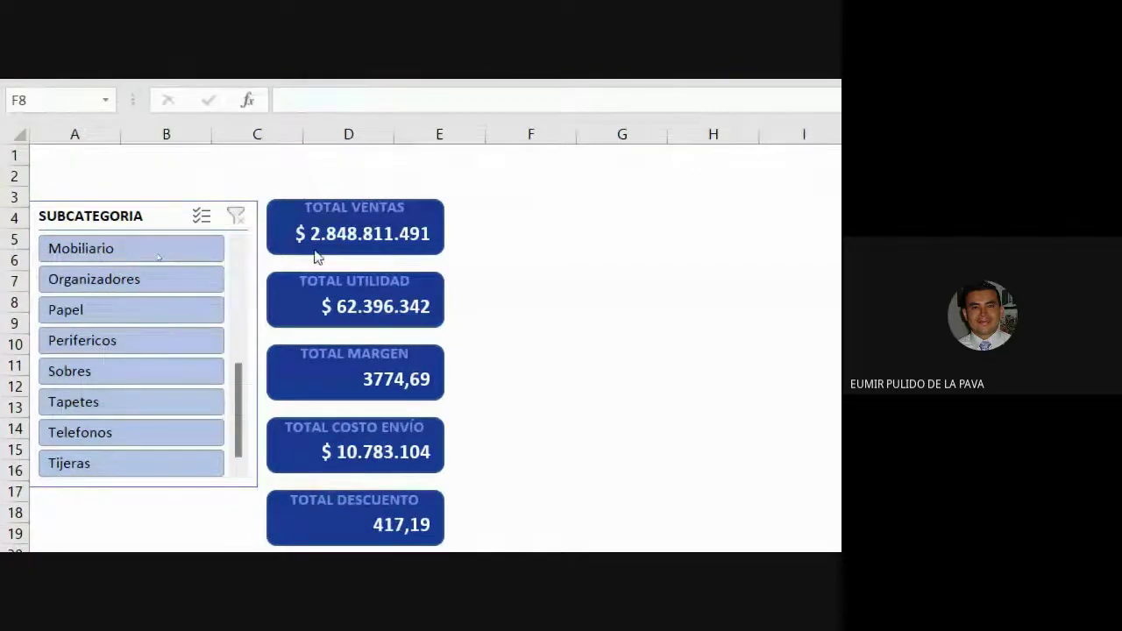
Step: Check the Google Meet call and the HTML color codes page in Chrome, and return to the Excel dashboard
{"action": "left_click", "coordinate": [691, 438]}
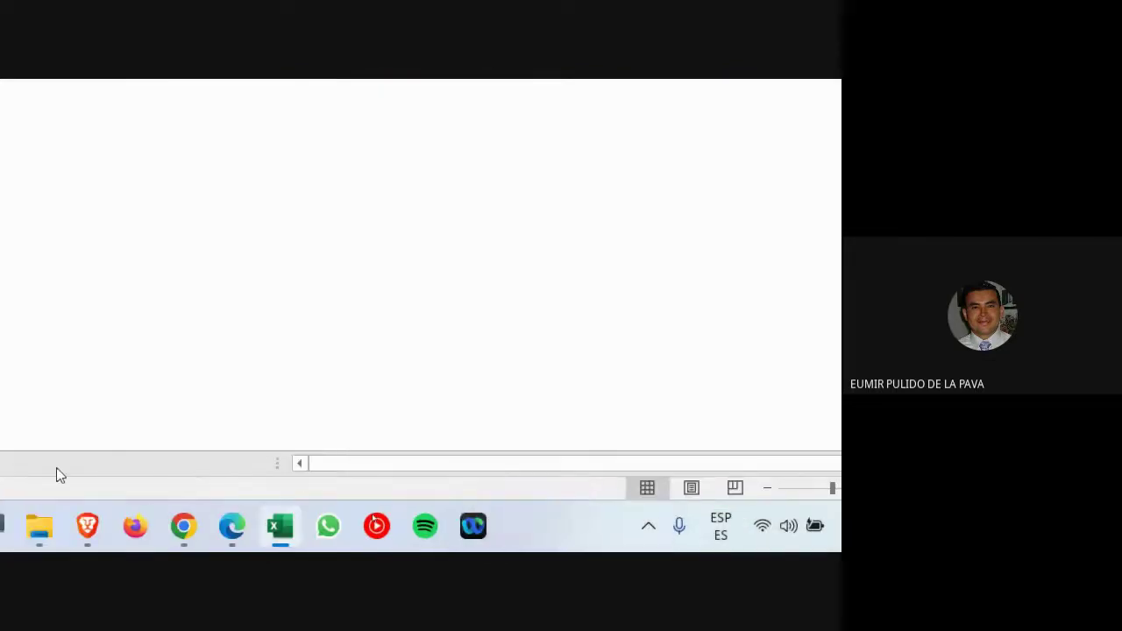
{"action": "mouse_move", "coordinate": [183, 528]}
{"action": "left_click", "coordinate": [321, 355]}
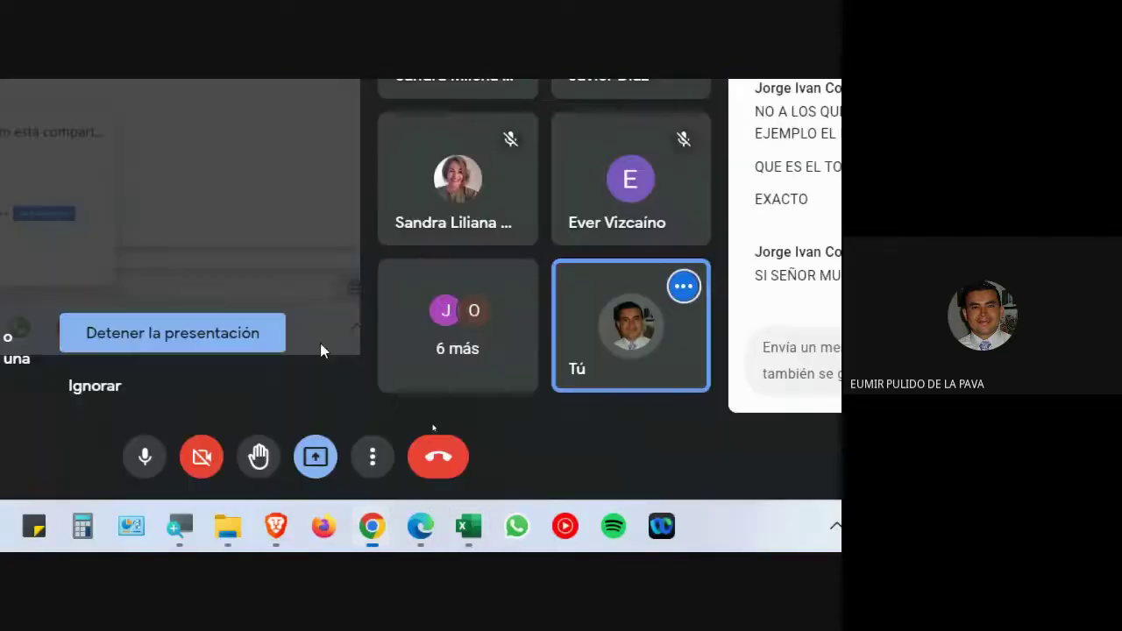
{"action": "left_click", "coordinate": [368, 92]}
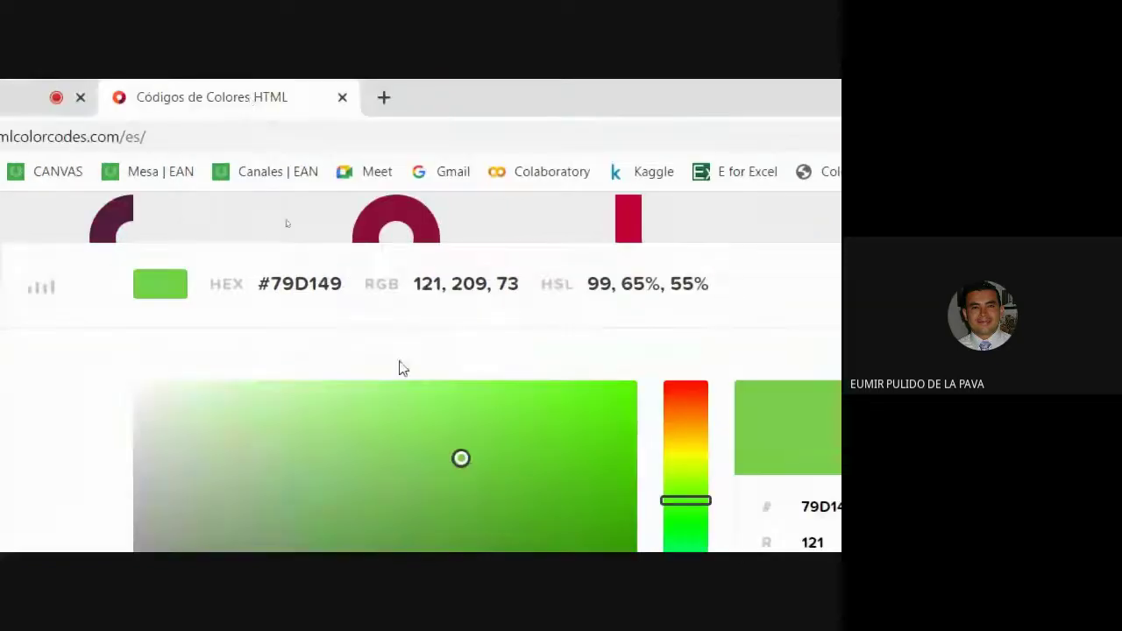
{"action": "left_click", "coordinate": [31, 97]}
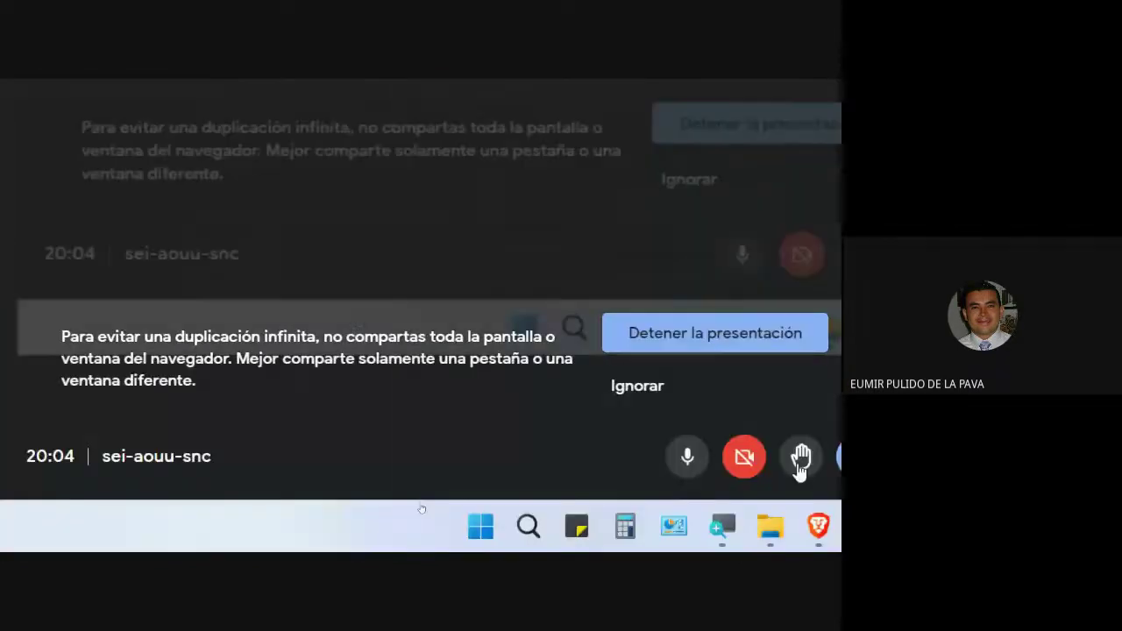
{"action": "left_click", "coordinate": [696, 526]}
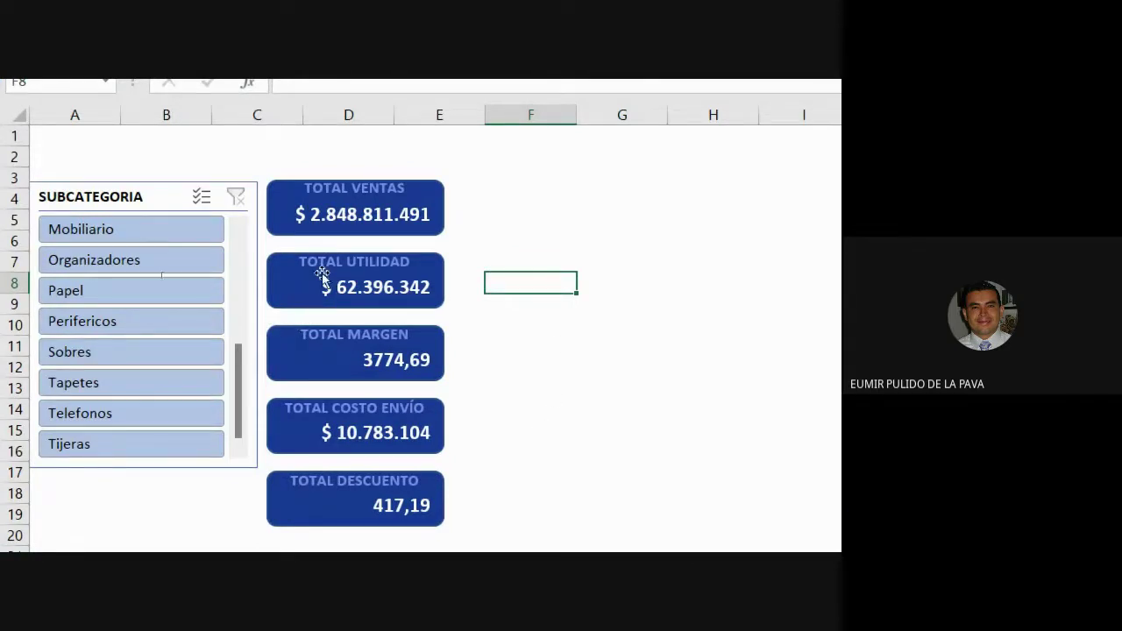
Step: Select the SUBCATEGORIA slicer and browse the full gallery of slicer styles
{"action": "left_click", "coordinate": [126, 195]}
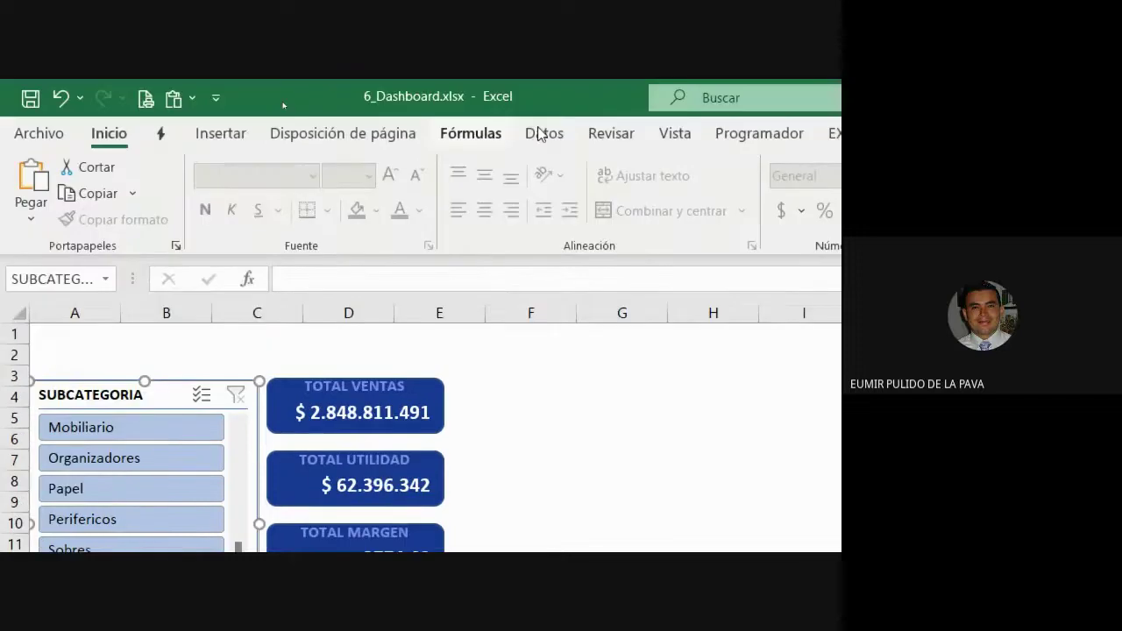
{"action": "left_click", "coordinate": [461, 136]}
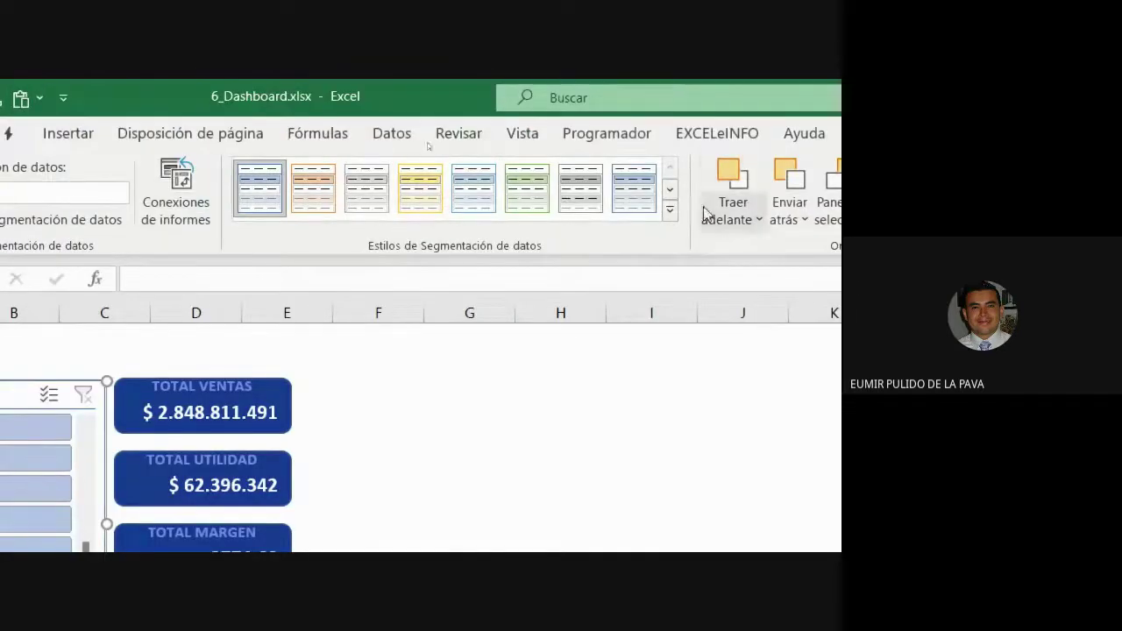
{"action": "left_click", "coordinate": [669, 210]}
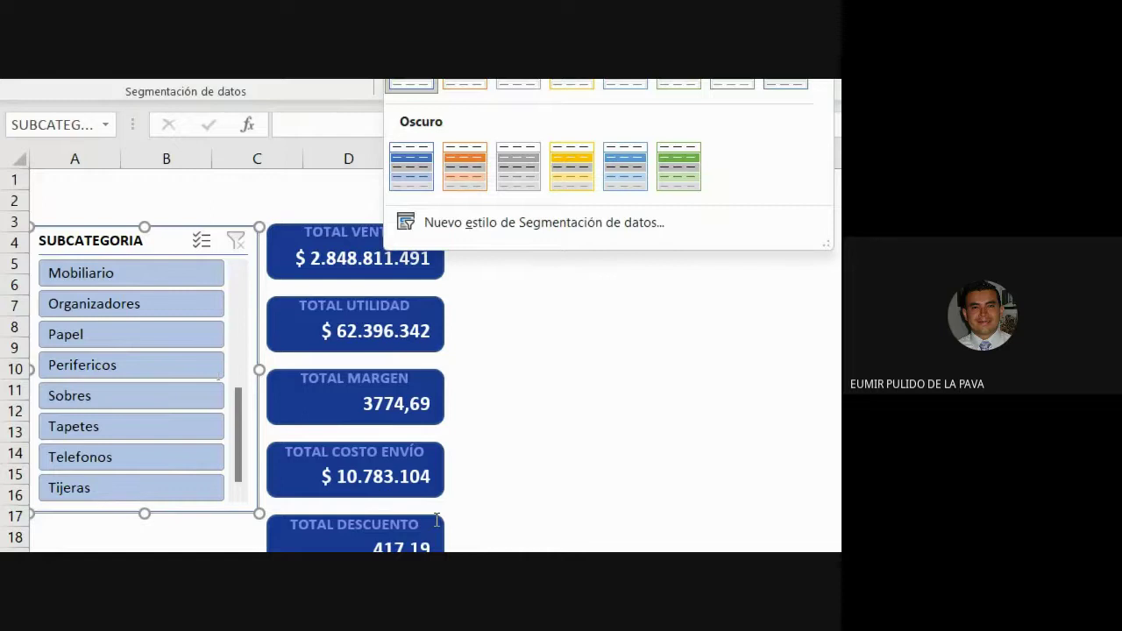
Step: Review the TD and DATOS sheets and return to the DASHBOARD sheet
{"action": "left_click", "coordinate": [215, 456]}
{"action": "left_click", "coordinate": [189, 469]}
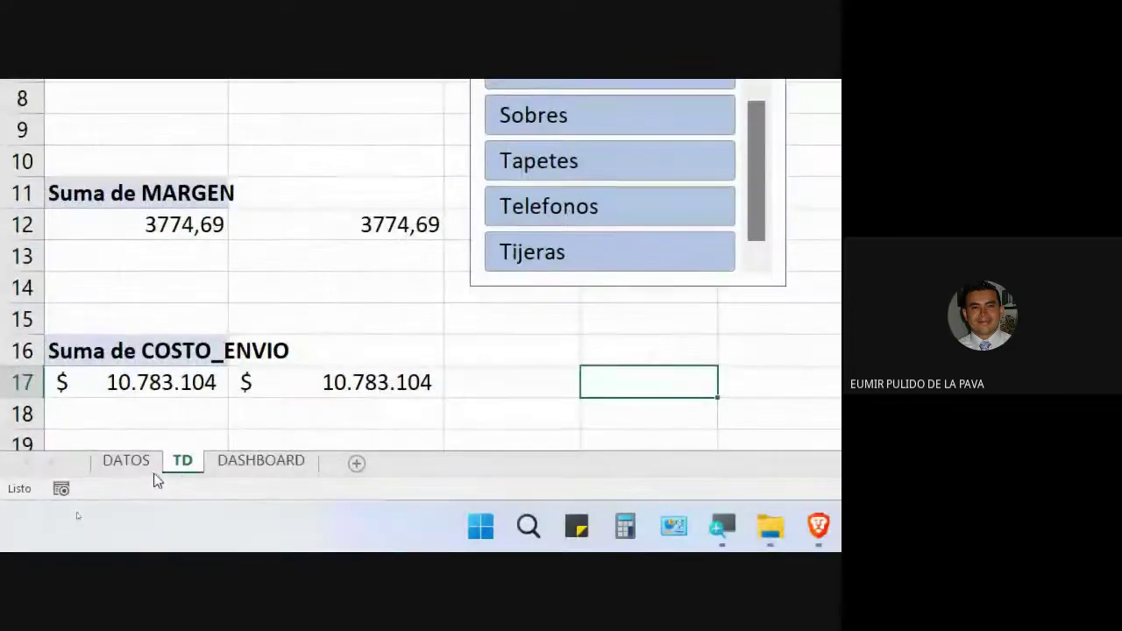
{"action": "left_click", "coordinate": [151, 466]}
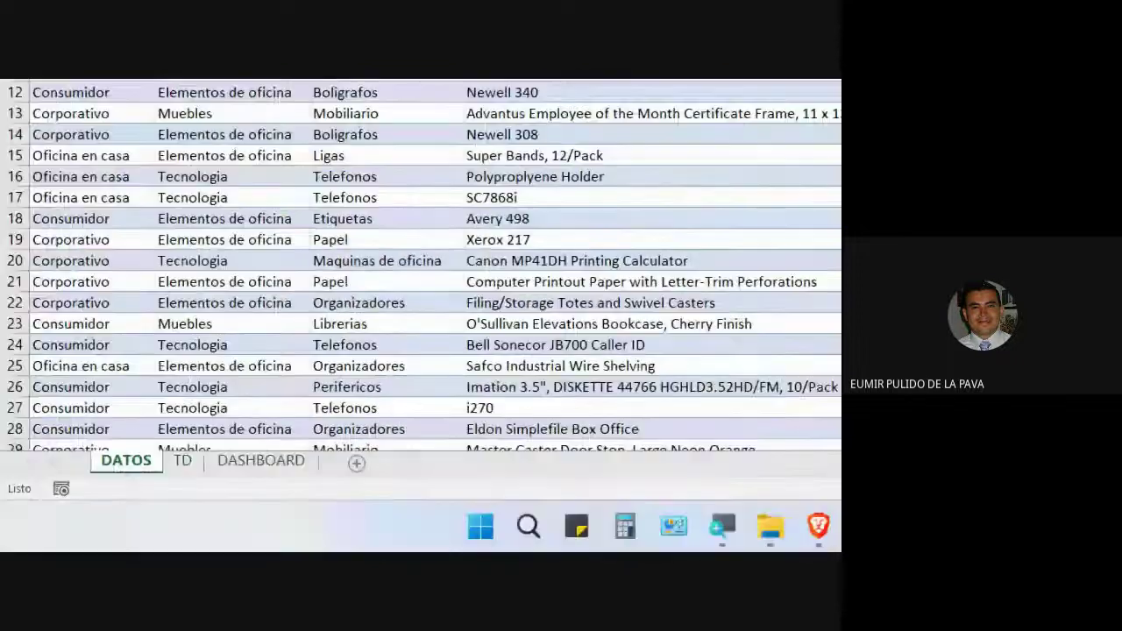
{"action": "left_click", "coordinate": [260, 461]}
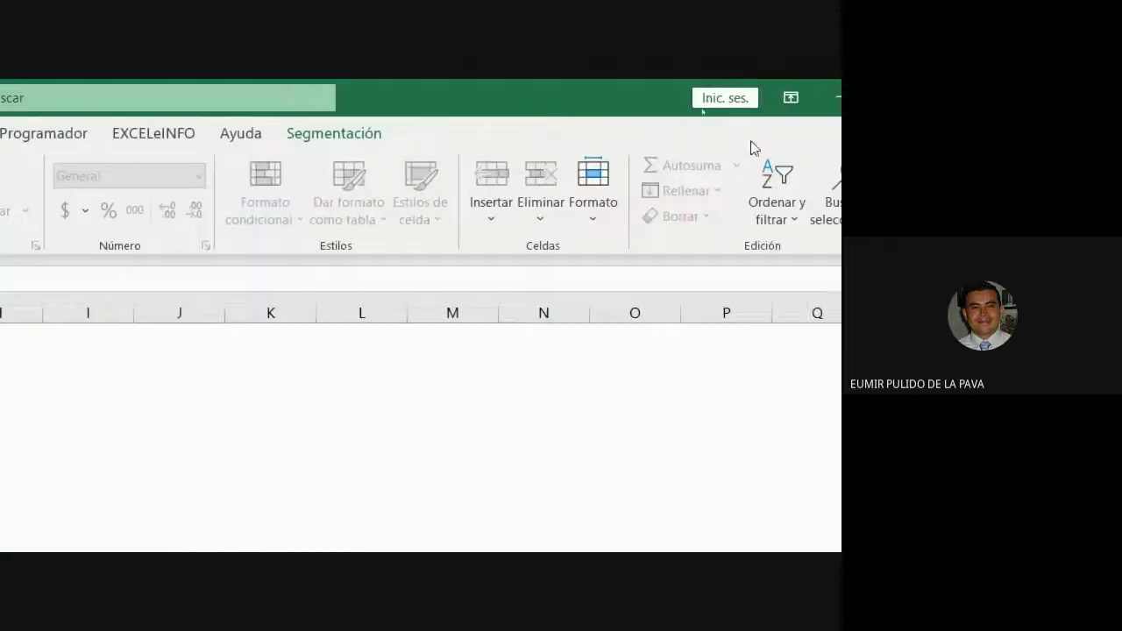
Step: Start a new custom slicer style for the SUBCATEGORIA slicer and name it Diseño Propio
{"action": "left_click", "coordinate": [333, 133]}
{"action": "left_click", "coordinate": [414, 229]}
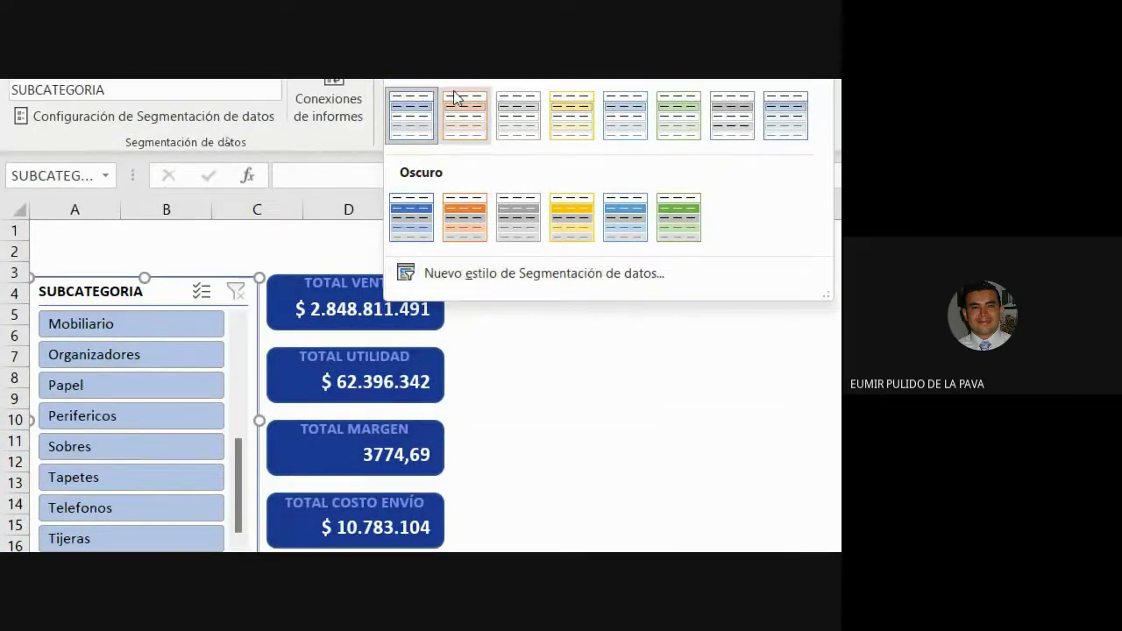
{"action": "left_click", "coordinate": [526, 272]}
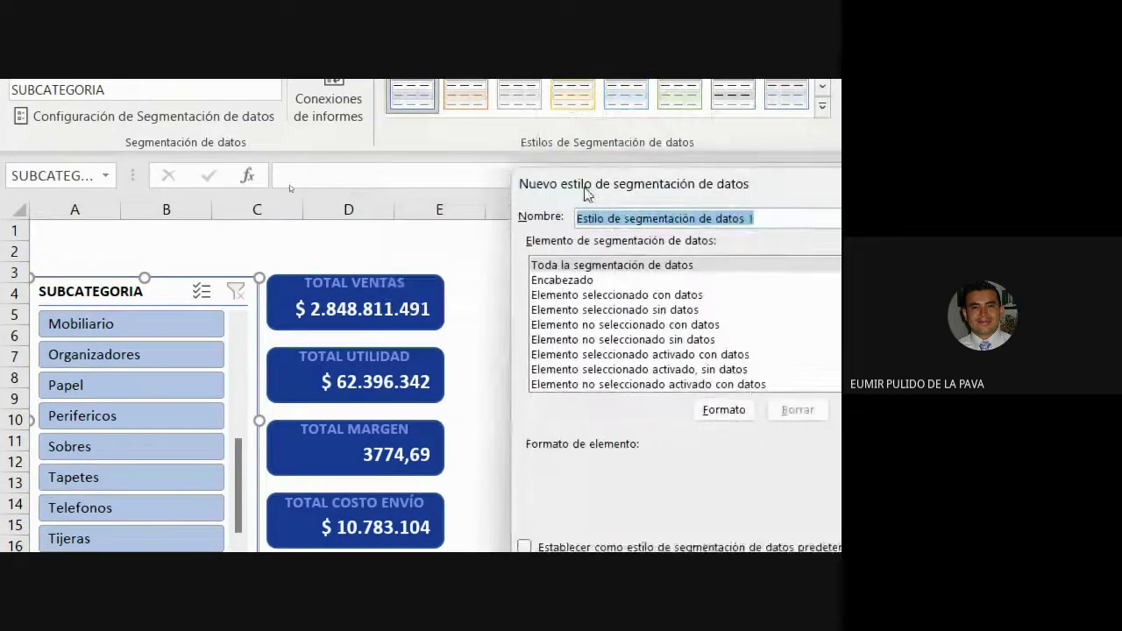
{"action": "left_click_drag", "start_coordinate": [467, 182], "coordinate": [338, 294]}
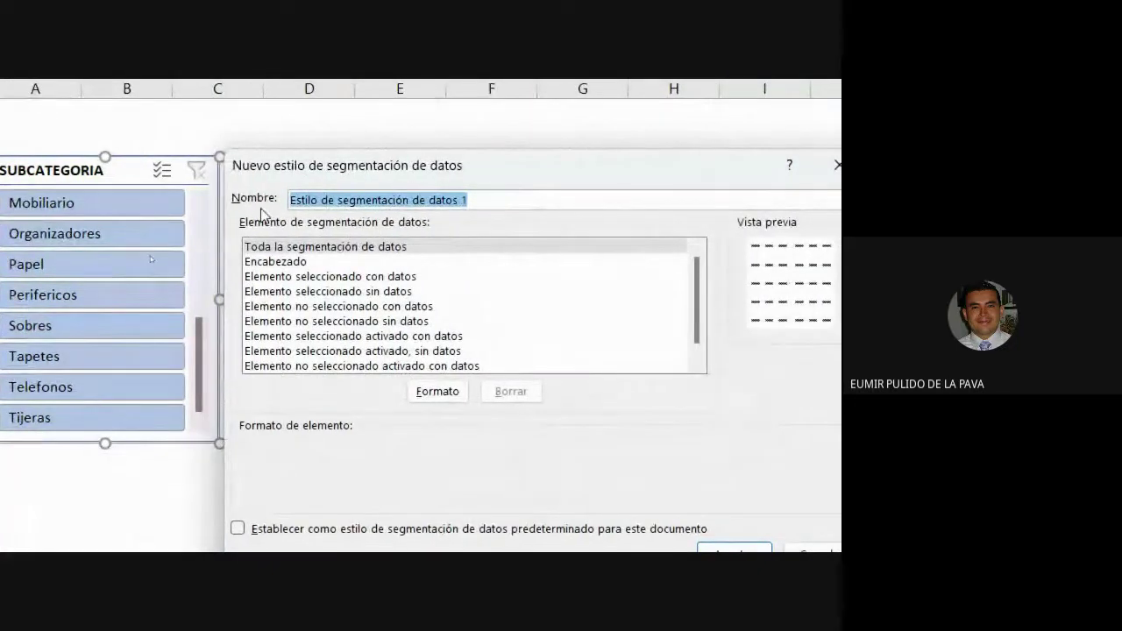
{"action": "left_click", "coordinate": [474, 201]}
{"action": "key", "text": "shift+Home"}
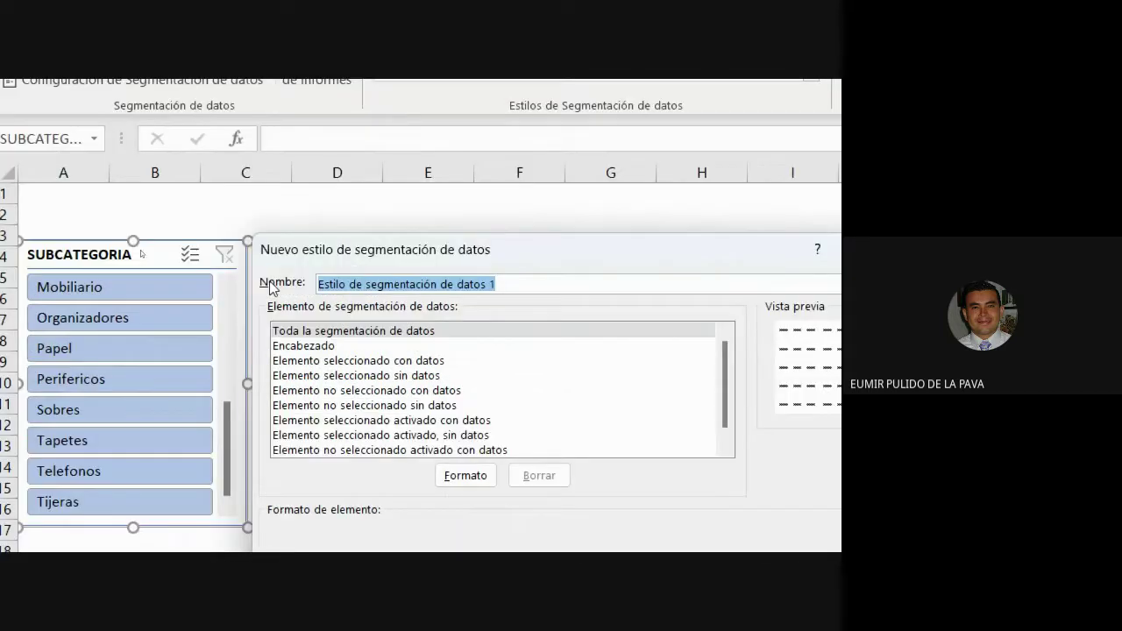
{"action": "type", "text": "d"}
{"action": "key", "text": "BackSpace"}
{"action": "key", "text": "BackSpace"}
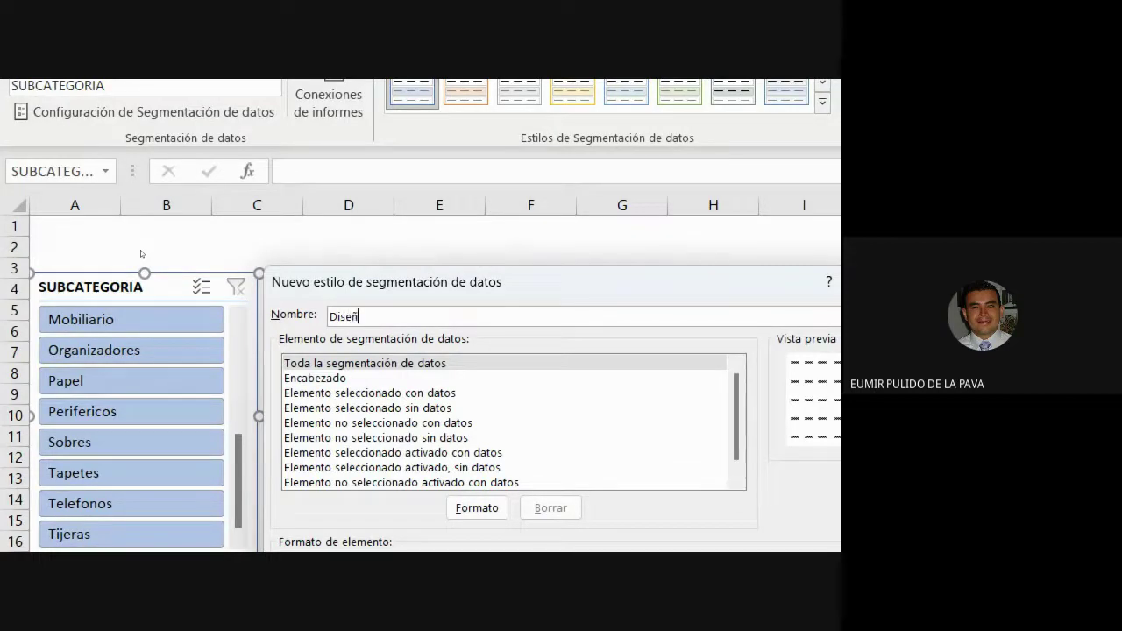
{"action": "type", "text": "ropio"}
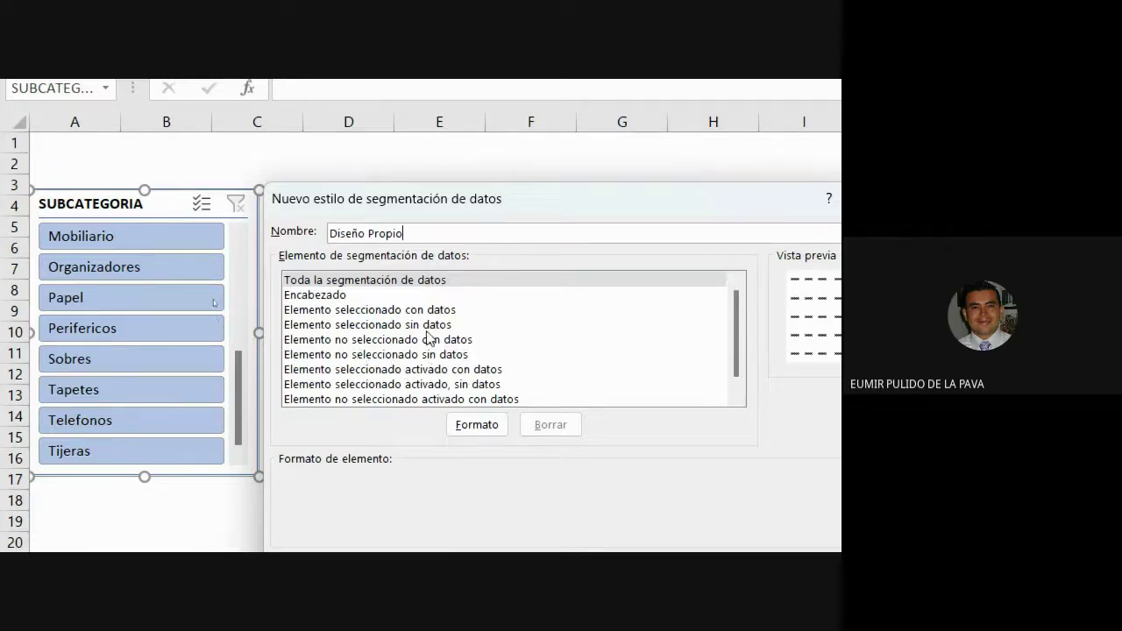
Step: Format the style's Toda la segmentación de datos element with the Calibri font, size 10, in Negrita
{"action": "left_click", "coordinate": [345, 283]}
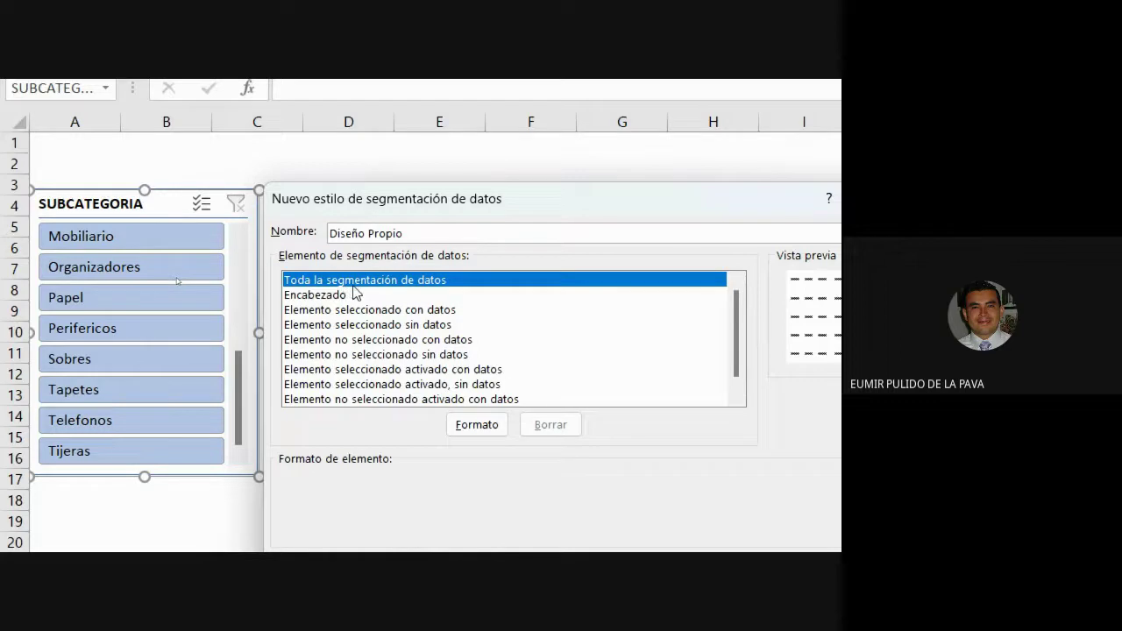
{"action": "left_click", "coordinate": [492, 428]}
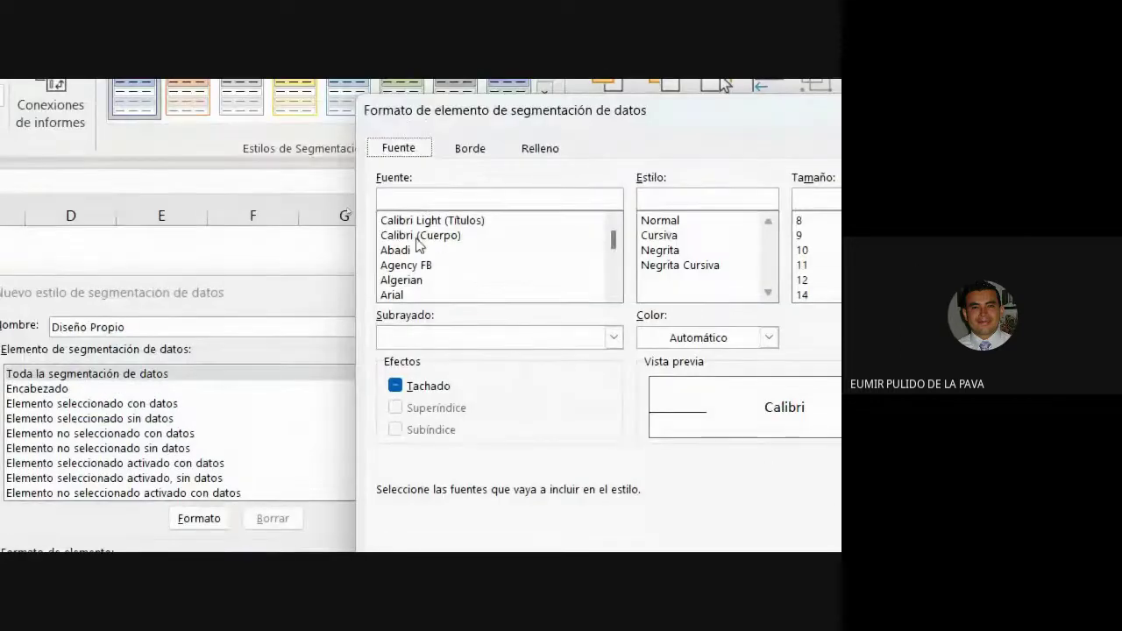
{"action": "left_click", "coordinate": [612, 292]}
{"action": "left_click", "coordinate": [613, 292]}
{"action": "left_click", "coordinate": [613, 292]}
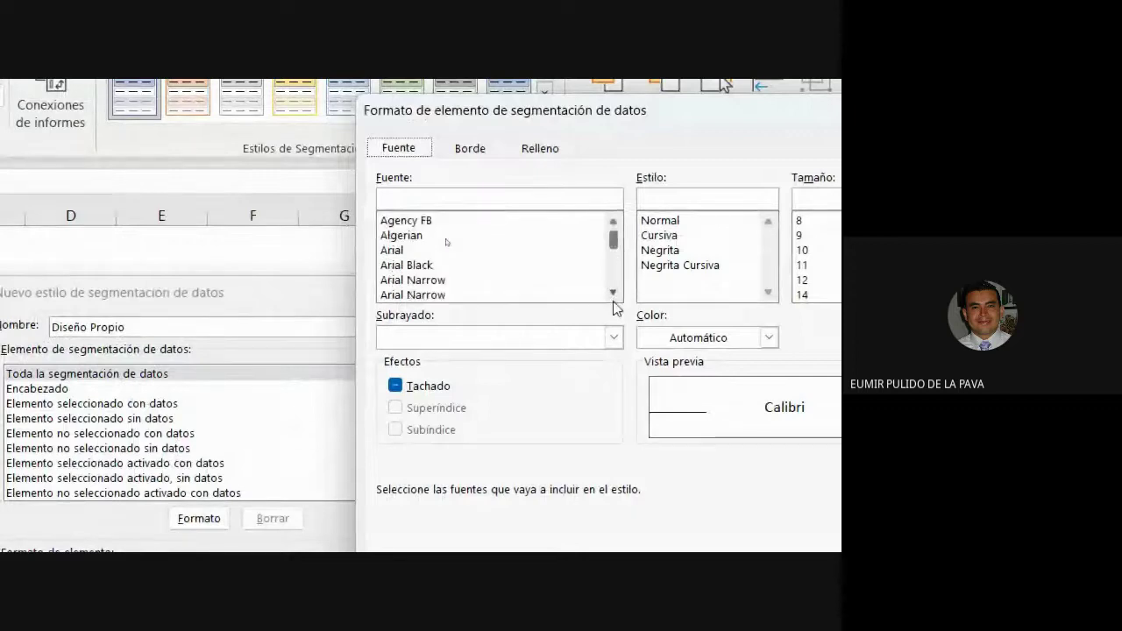
{"action": "left_click", "coordinate": [613, 292]}
{"action": "left_click", "coordinate": [613, 292]}
{"action": "left_click", "coordinate": [613, 292]}
{"action": "left_click", "coordinate": [612, 292]}
{"action": "left_click", "coordinate": [612, 292]}
{"action": "left_click", "coordinate": [613, 292]}
{"action": "left_click", "coordinate": [613, 292]}
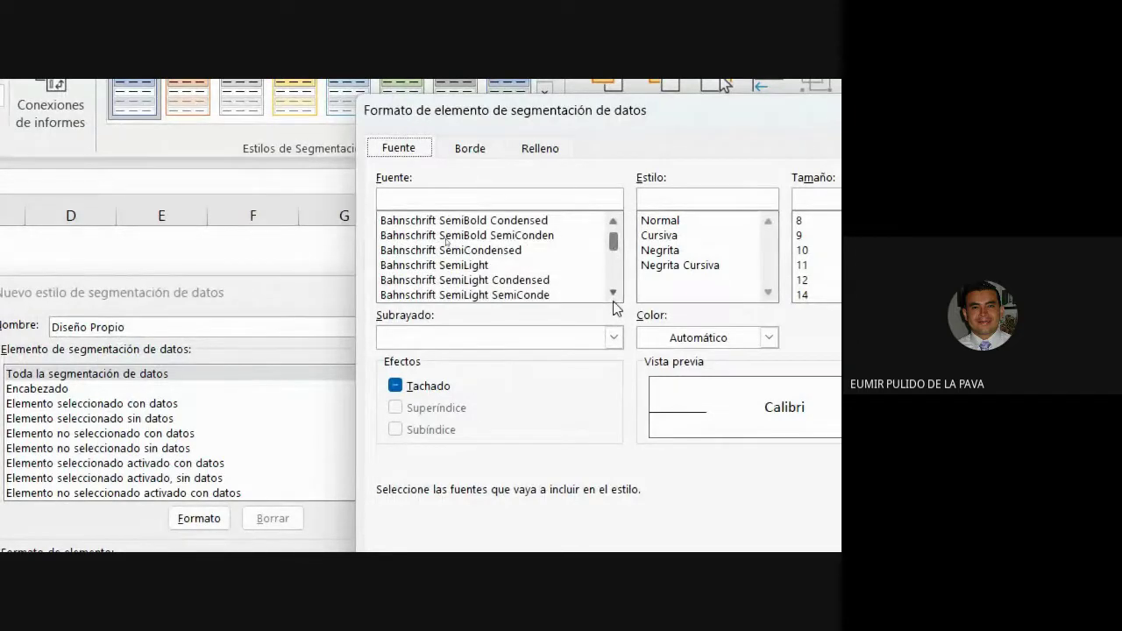
{"action": "left_click", "coordinate": [612, 292]}
{"action": "left_click", "coordinate": [612, 292]}
{"action": "left_click", "coordinate": [613, 292]}
{"action": "left_click", "coordinate": [612, 292]}
{"action": "left_click", "coordinate": [613, 292]}
{"action": "left_click", "coordinate": [613, 291]}
{"action": "left_click", "coordinate": [612, 292]}
{"action": "left_click", "coordinate": [613, 292]}
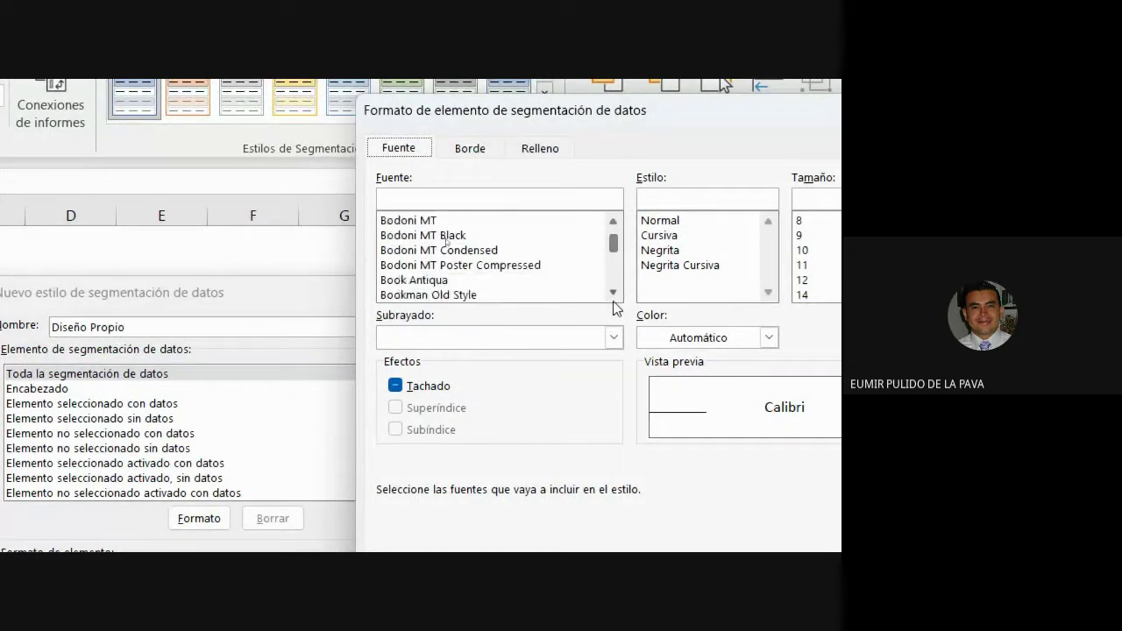
{"action": "left_click", "coordinate": [613, 292]}
{"action": "left_click", "coordinate": [612, 292]}
{"action": "left_click", "coordinate": [612, 292]}
{"action": "left_click", "coordinate": [612, 292]}
{"action": "left_click", "coordinate": [408, 235]}
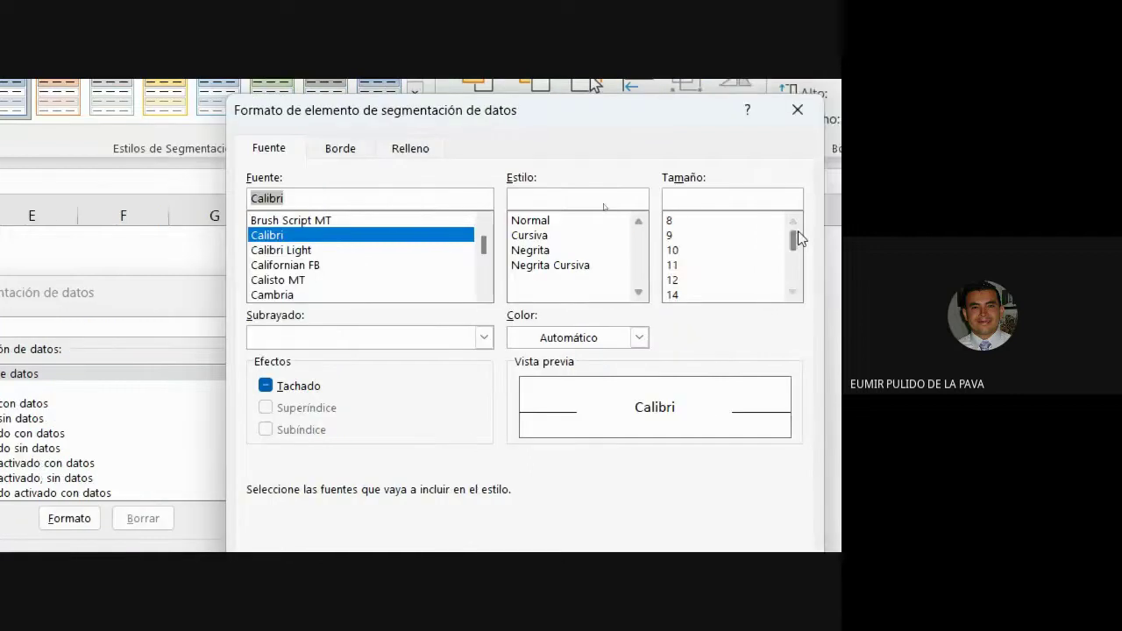
{"action": "left_click", "coordinate": [683, 251]}
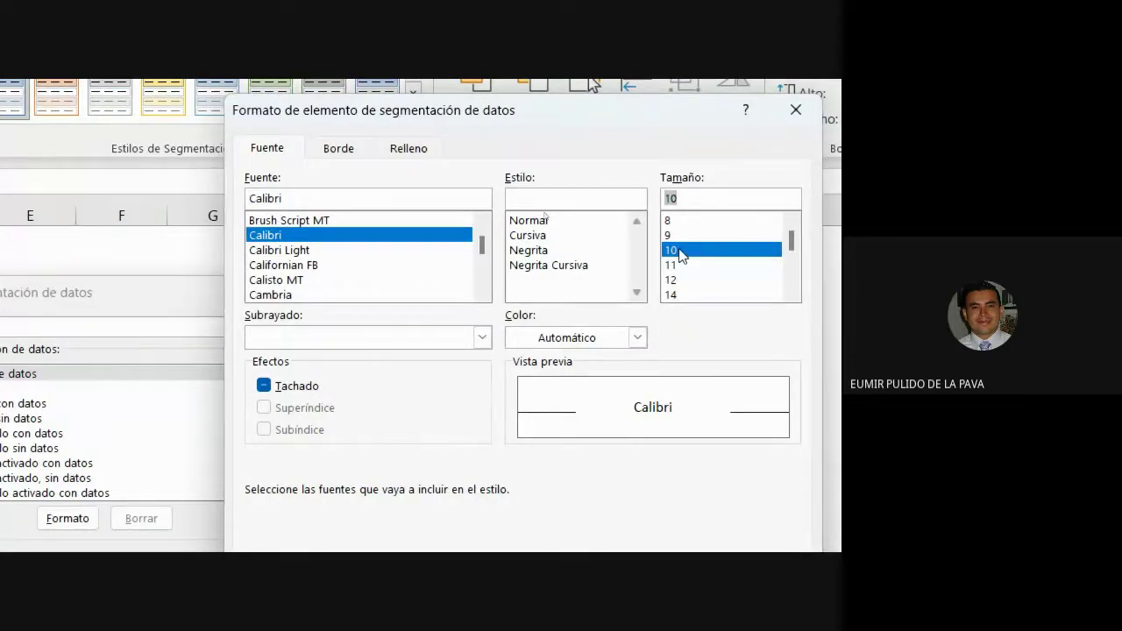
{"action": "left_click", "coordinate": [531, 252]}
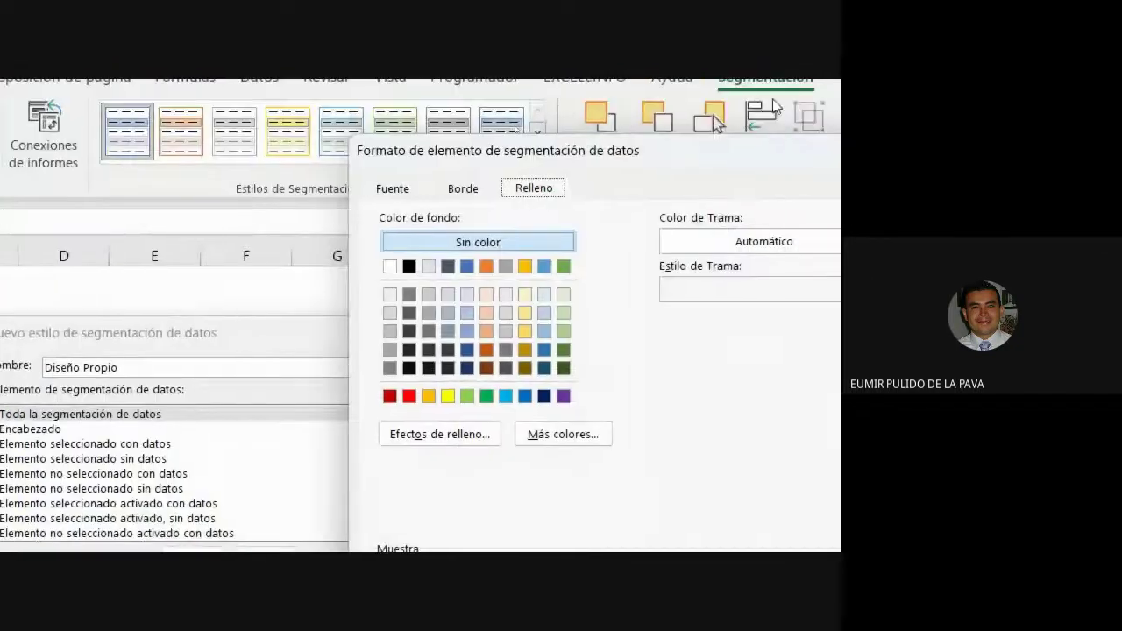
Step: Set the whole-slicer element's font colour to Gris claro, Fondo 2, Oscuro 10%, with line style Ninguno, and accept its format
{"action": "left_click", "coordinate": [414, 189]}
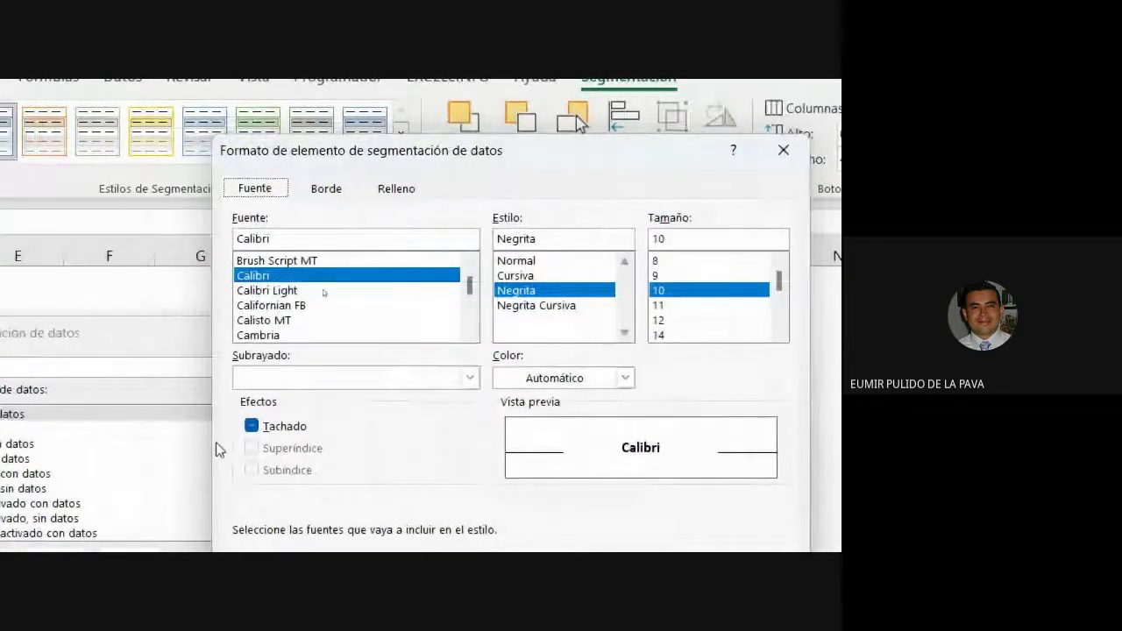
{"action": "left_click", "coordinate": [625, 377]}
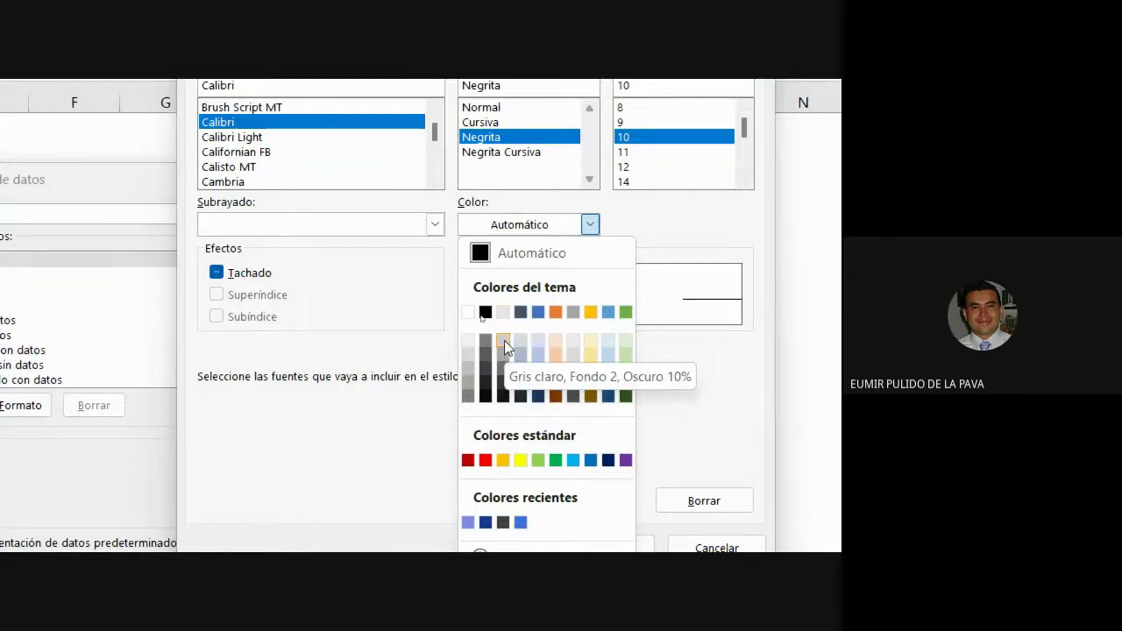
{"action": "left_click", "coordinate": [504, 342]}
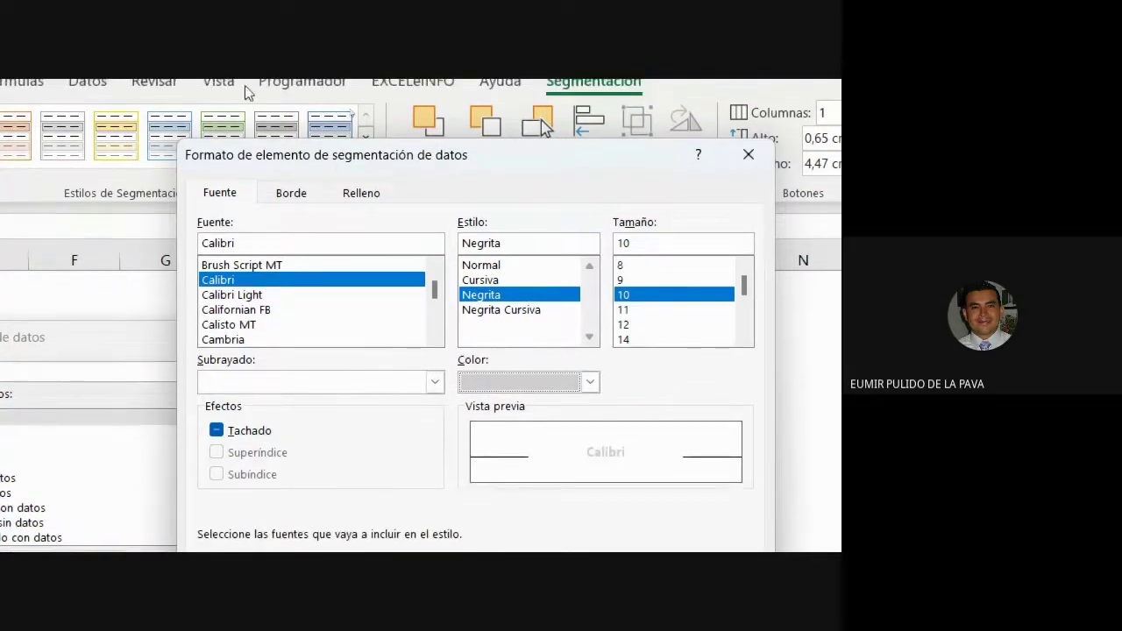
{"action": "left_click", "coordinate": [301, 201]}
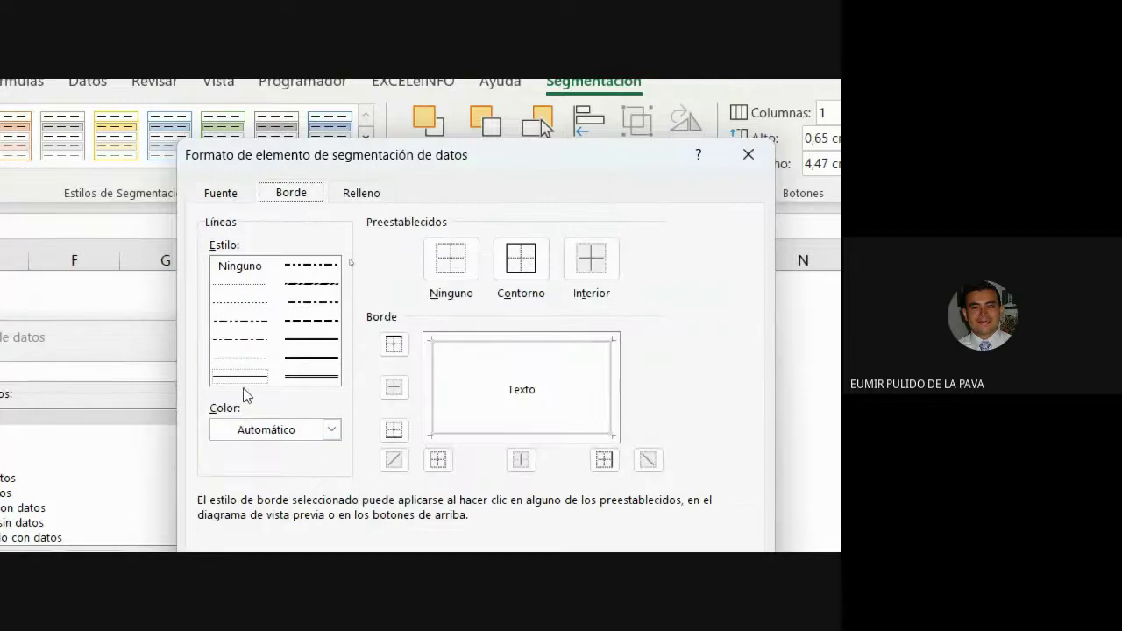
{"action": "left_click", "coordinate": [240, 268]}
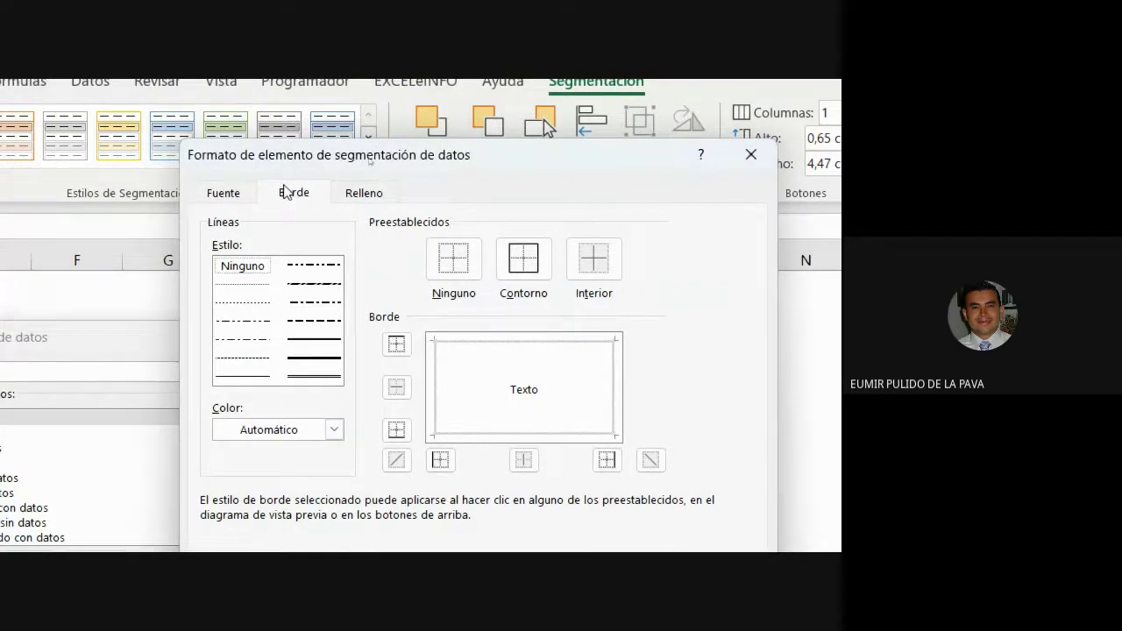
{"action": "left_click", "coordinate": [357, 197]}
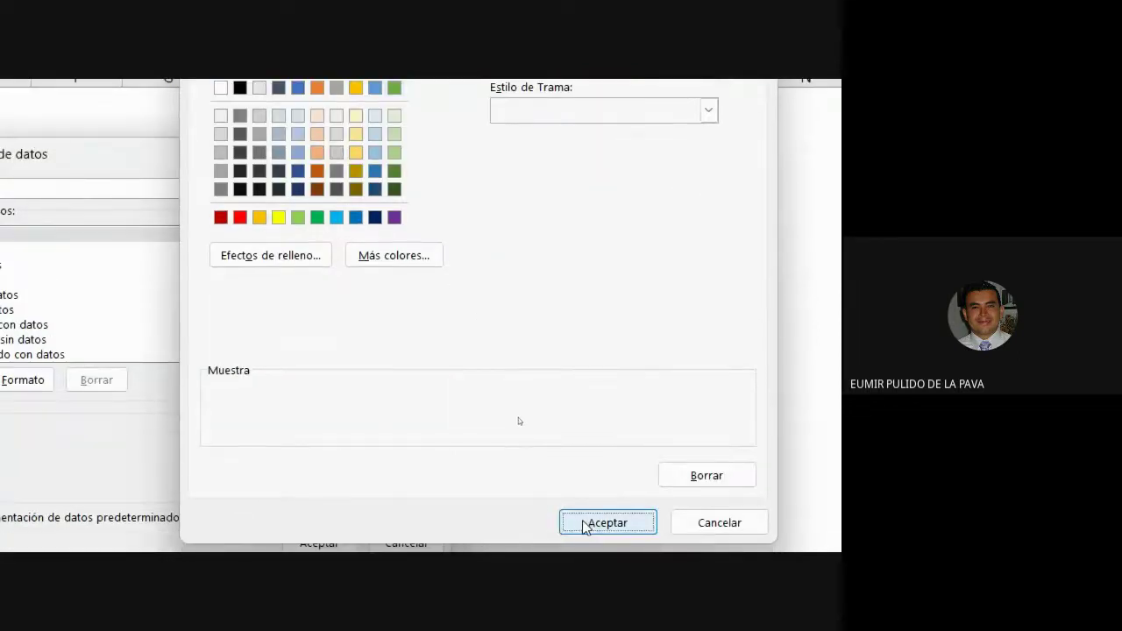
{"action": "left_click", "coordinate": [605, 522]}
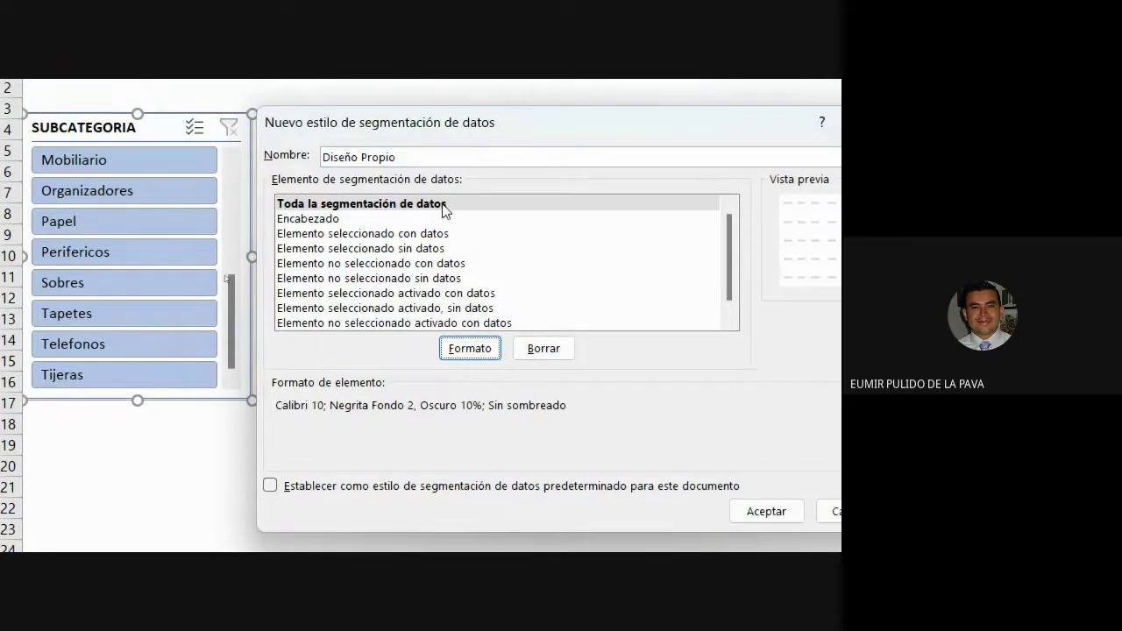
Step: Format the style's Encabezado element with Calibri (Cuerpo), size 10, Negrita, in the colour Fondo 2, Oscuro 10%
{"action": "left_click", "coordinate": [317, 223]}
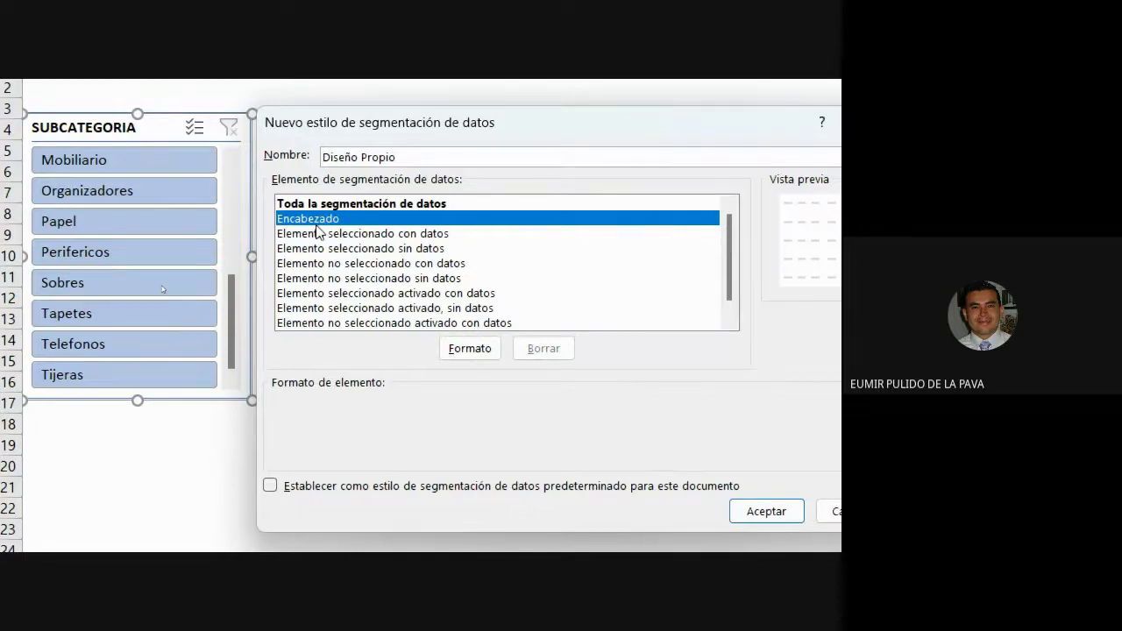
{"action": "left_click", "coordinate": [473, 351]}
{"action": "left_click", "coordinate": [305, 153]}
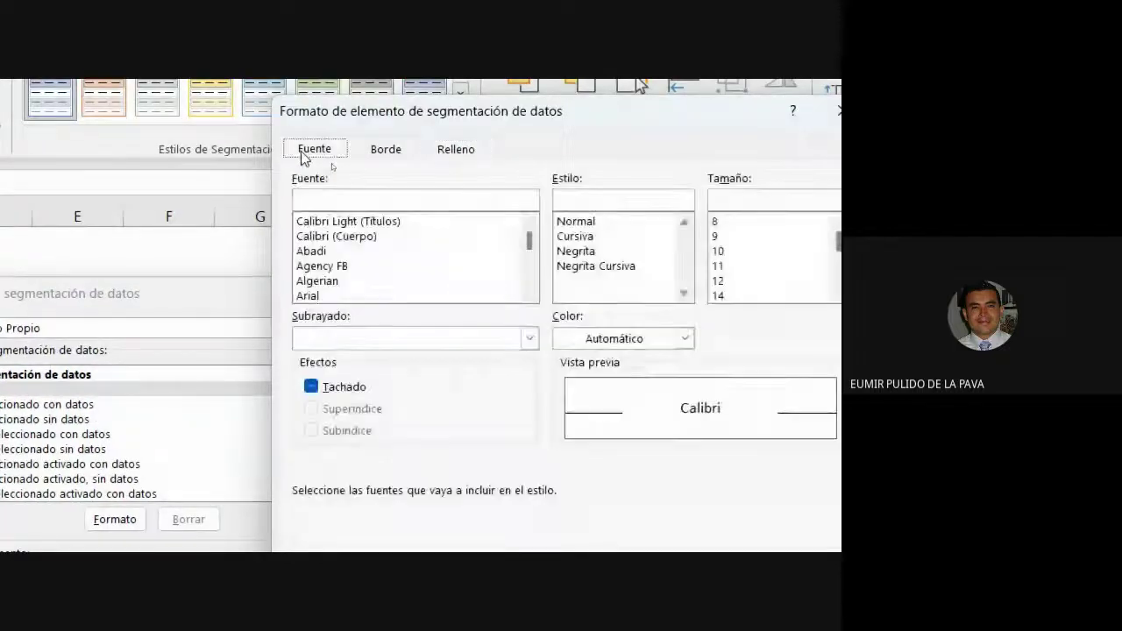
{"action": "left_click", "coordinate": [351, 238]}
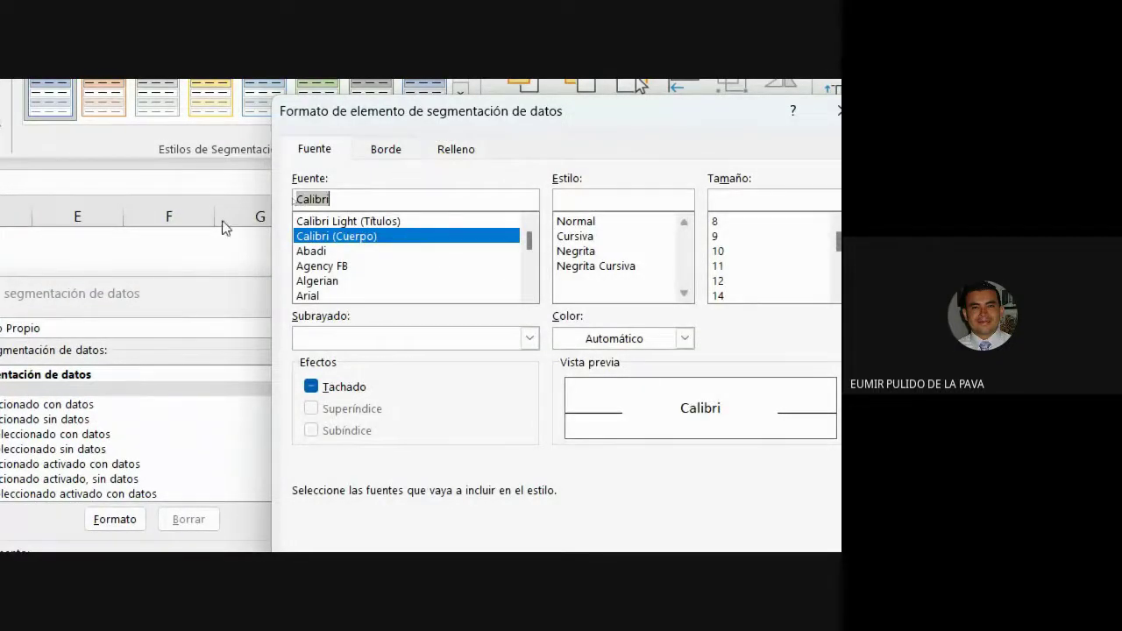
{"action": "left_click", "coordinate": [738, 253]}
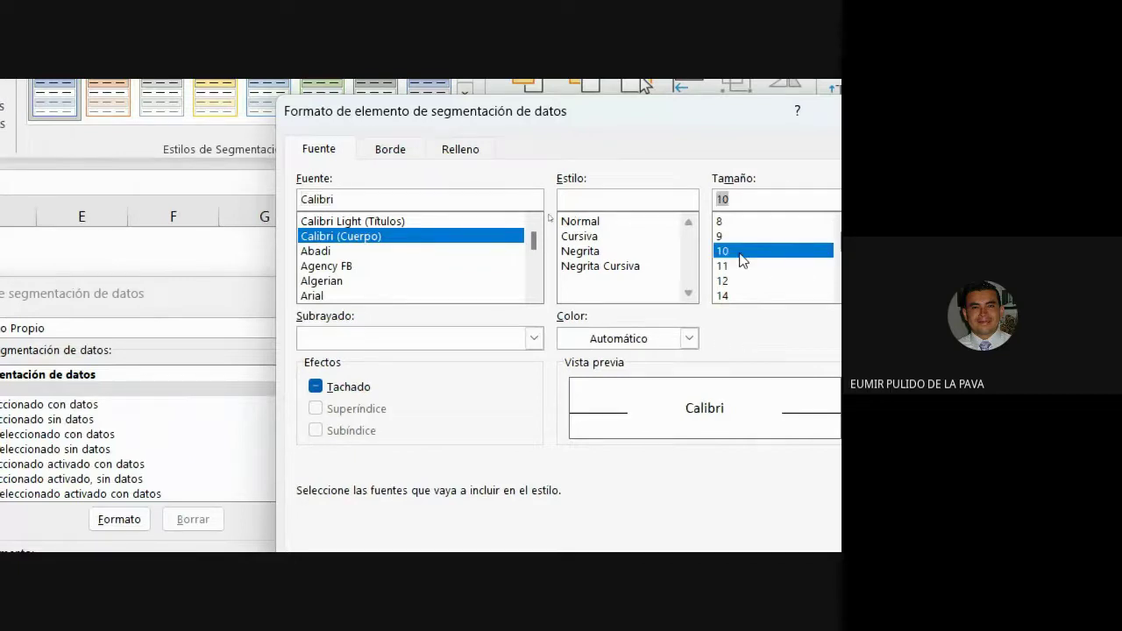
{"action": "left_click", "coordinate": [600, 254]}
{"action": "left_click", "coordinate": [689, 338]}
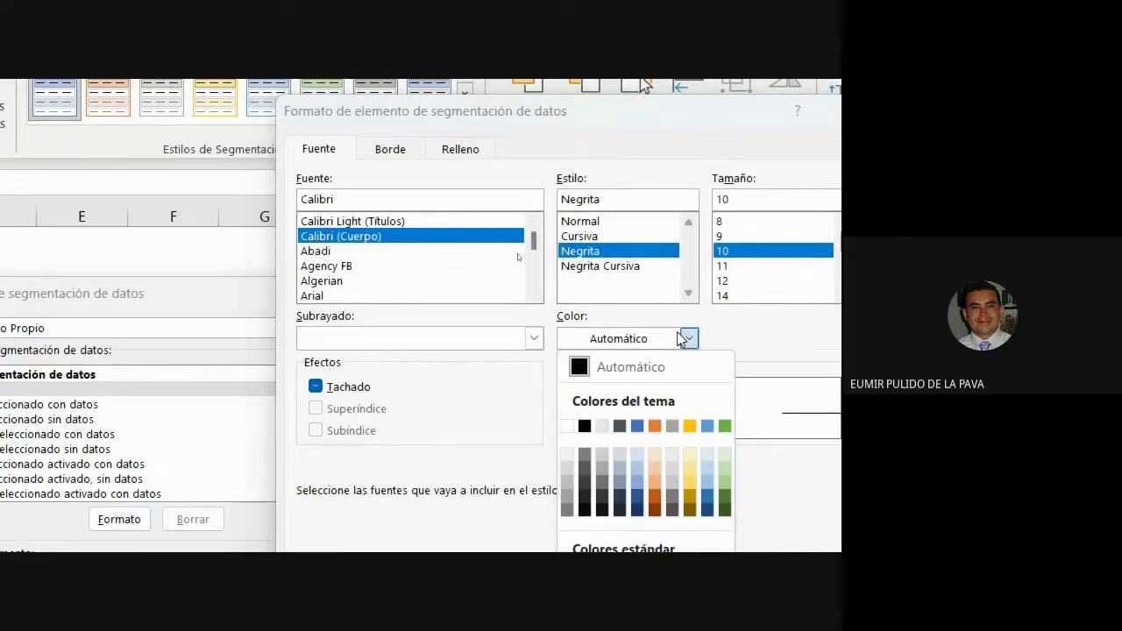
{"action": "left_click", "coordinate": [604, 455]}
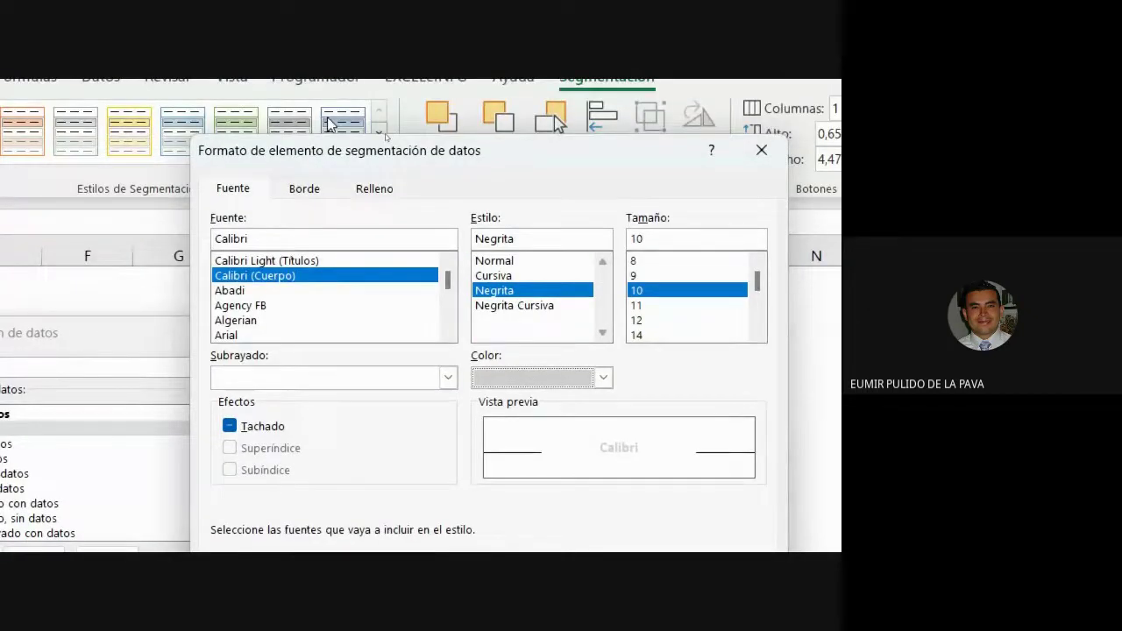
Step: Review the header's border and fill options, accept its format, and save the Diseño Propio slicer style
{"action": "left_click", "coordinate": [304, 189]}
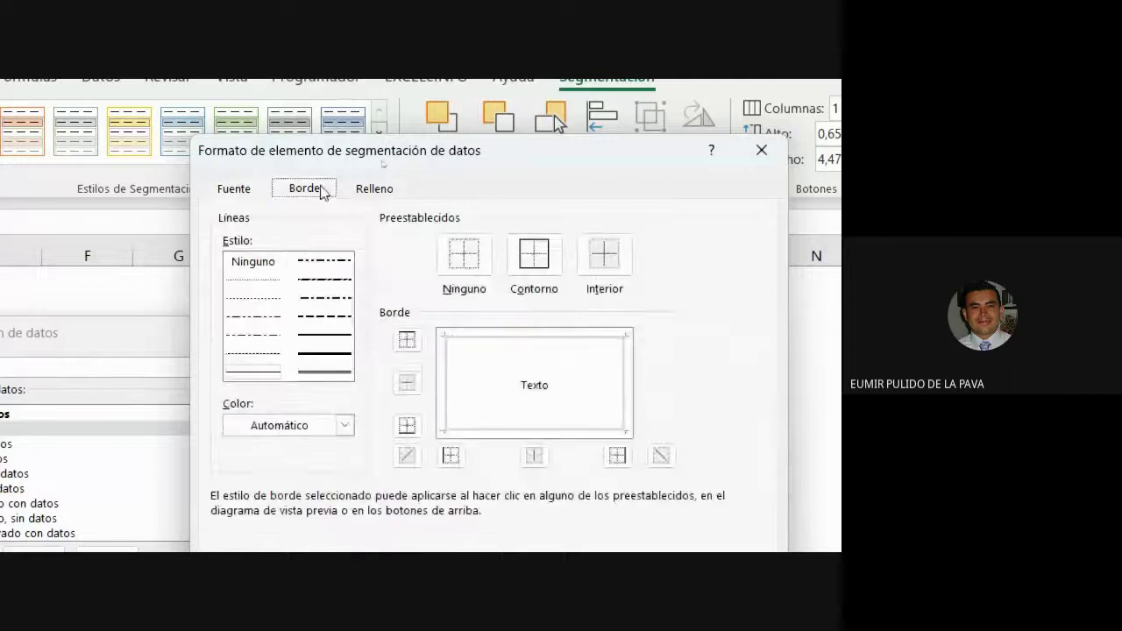
{"action": "left_click", "coordinate": [372, 193]}
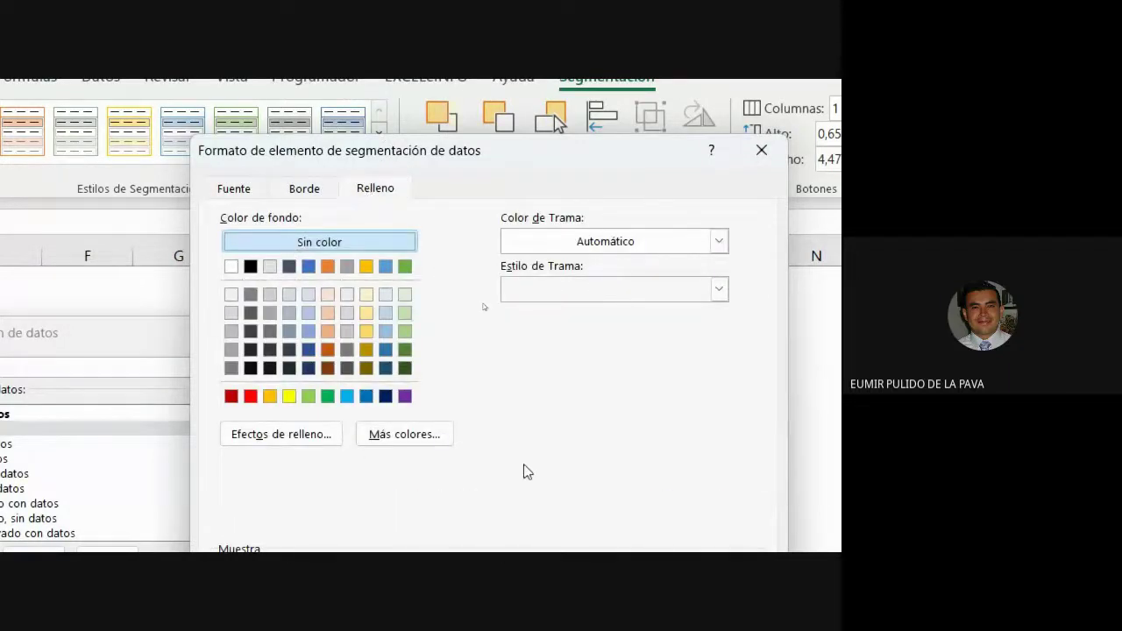
{"action": "left_click", "coordinate": [624, 519]}
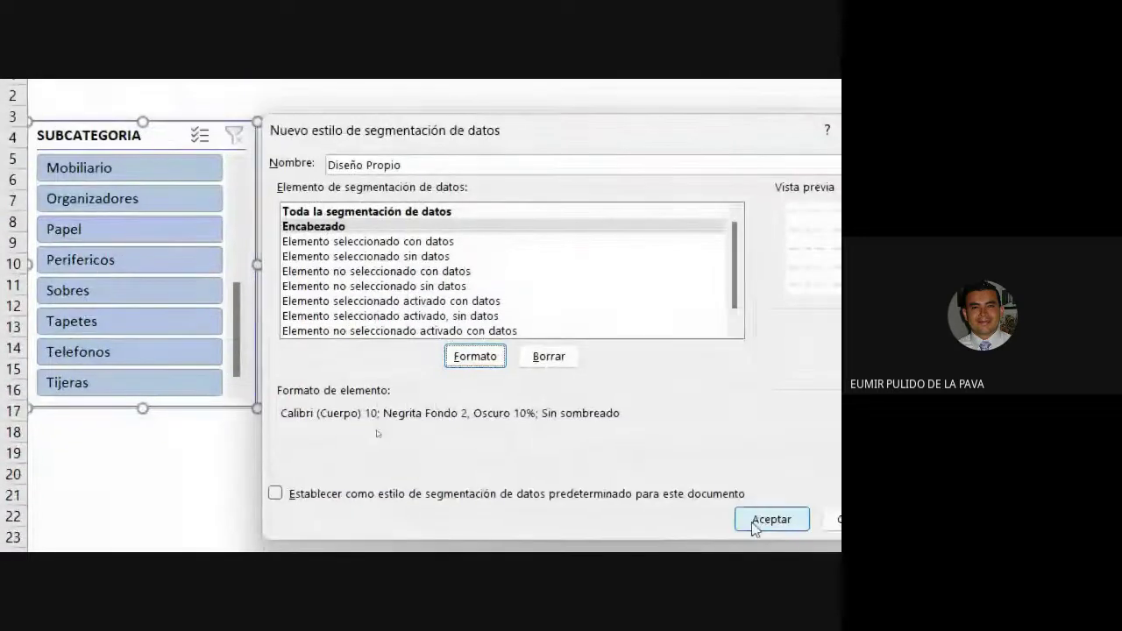
{"action": "left_click", "coordinate": [351, 246]}
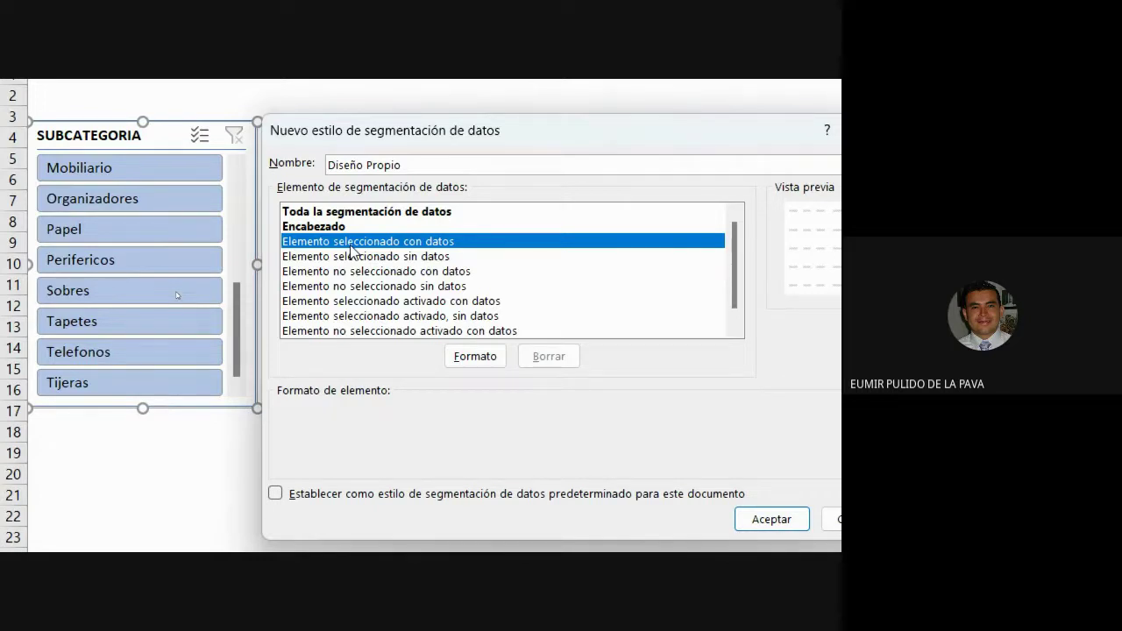
{"action": "left_click", "coordinate": [771, 519]}
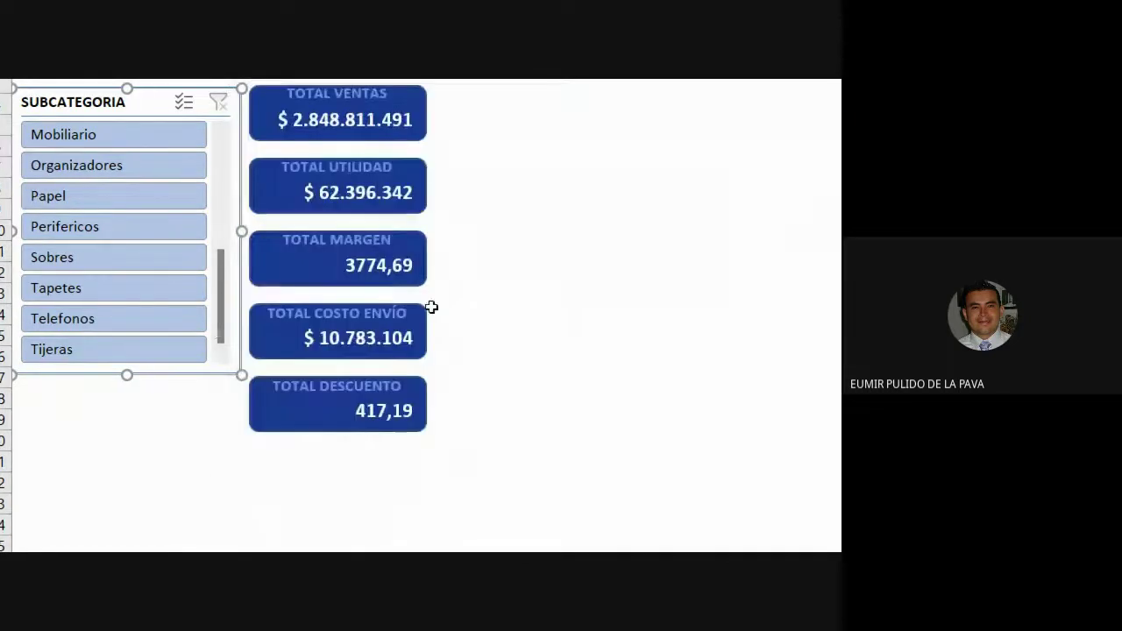
Step: Test the SUBCATEGORIA slicer on the dashboard by filtering by Maquinas de oficina and finally by Mesas
{"action": "left_click_drag", "start_coordinate": [246, 400], "coordinate": [250, 263]}
{"action": "scroll", "coordinate": [248, 268], "scroll_direction": "down", "scroll_amount": 3}
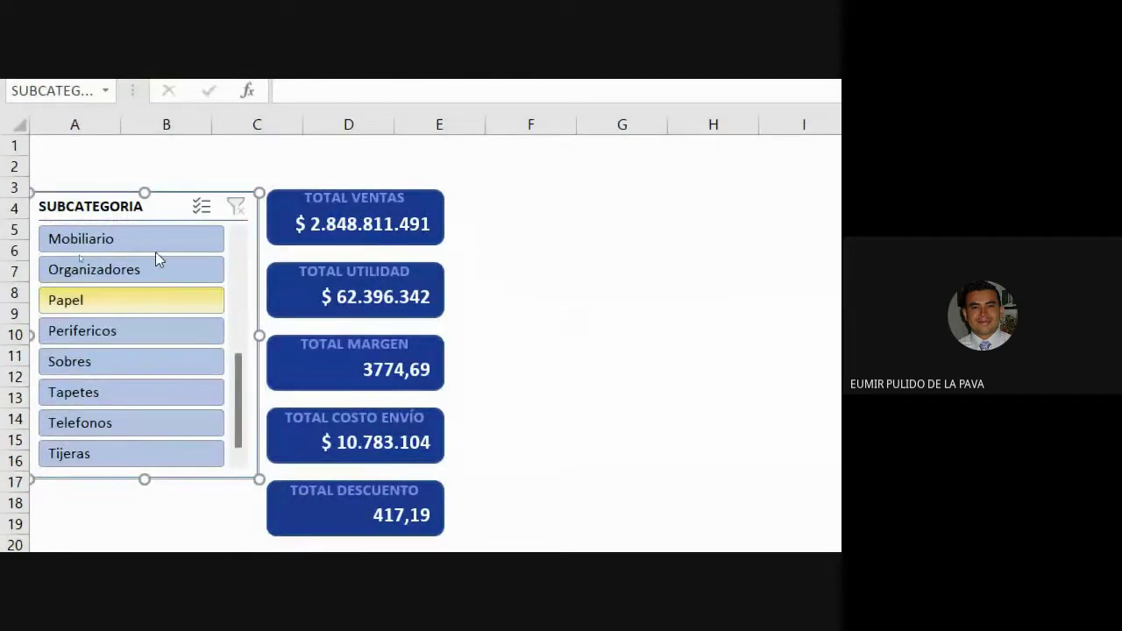
{"action": "left_click", "coordinate": [177, 179]}
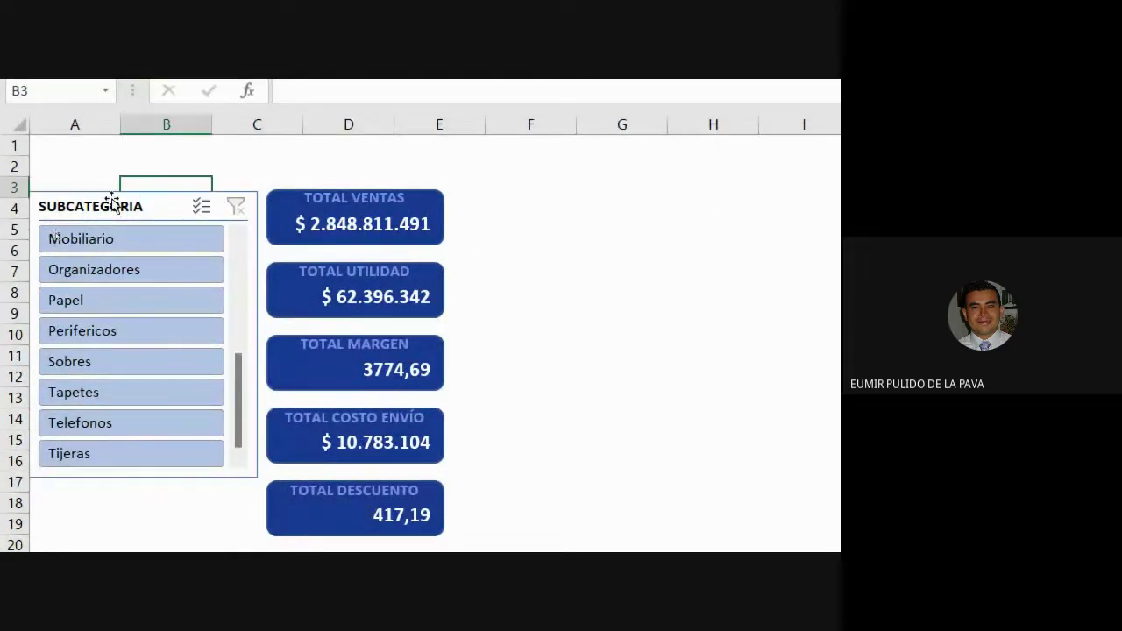
{"action": "left_click", "coordinate": [159, 213]}
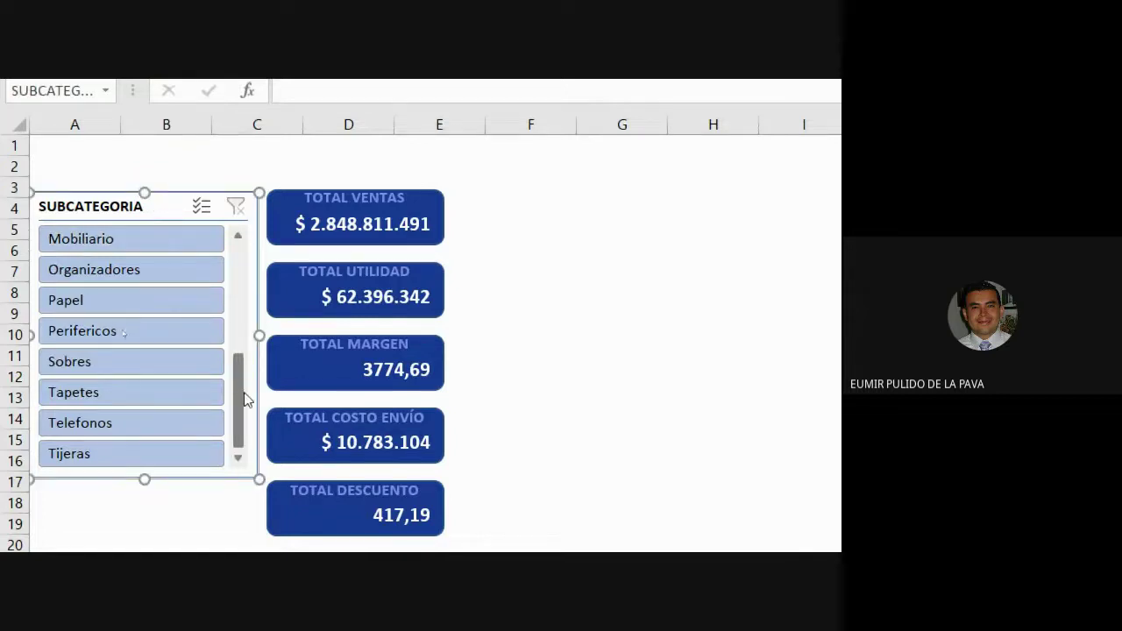
{"action": "scroll", "coordinate": [209, 316], "scroll_direction": "up", "scroll_amount": 1}
{"action": "left_click", "coordinate": [150, 241]}
{"action": "left_click", "coordinate": [150, 273]}
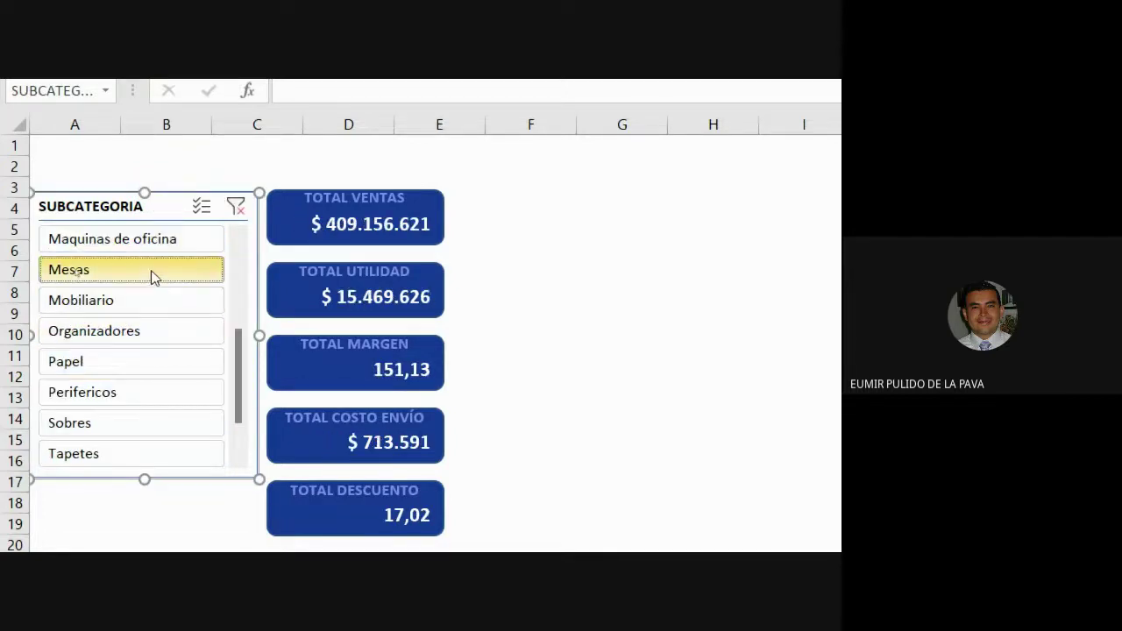
Step: Filter the SUBCATEGORIA slicer by Mobiliario, Organizadores and Papel in turn, and clear its filter
{"action": "left_click", "coordinate": [147, 304]}
{"action": "left_click", "coordinate": [136, 334]}
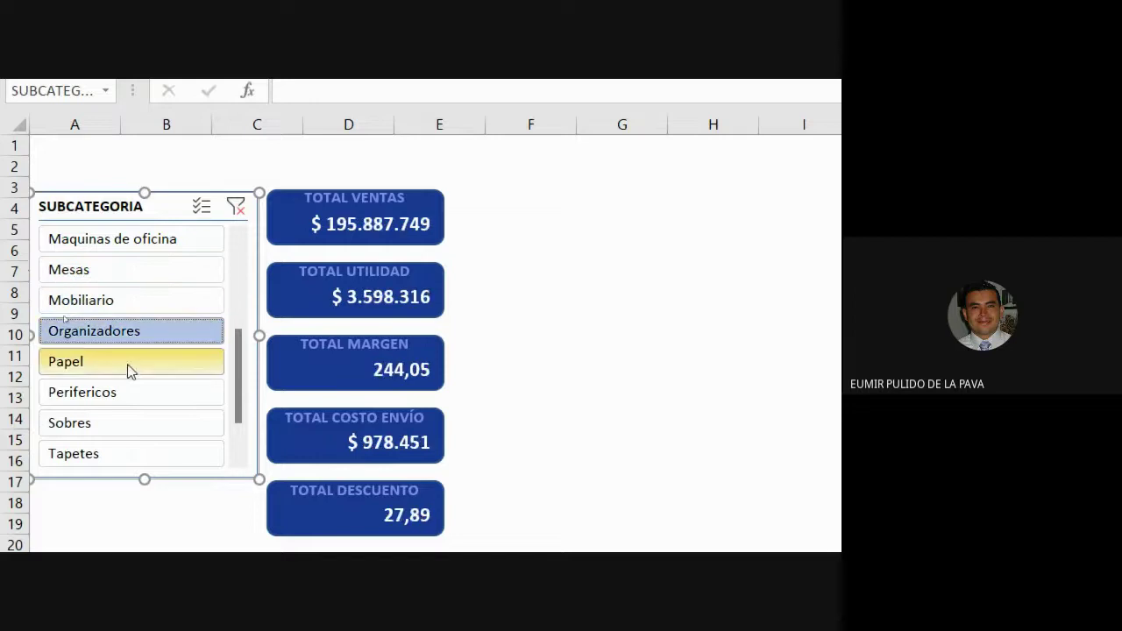
{"action": "left_click", "coordinate": [132, 361]}
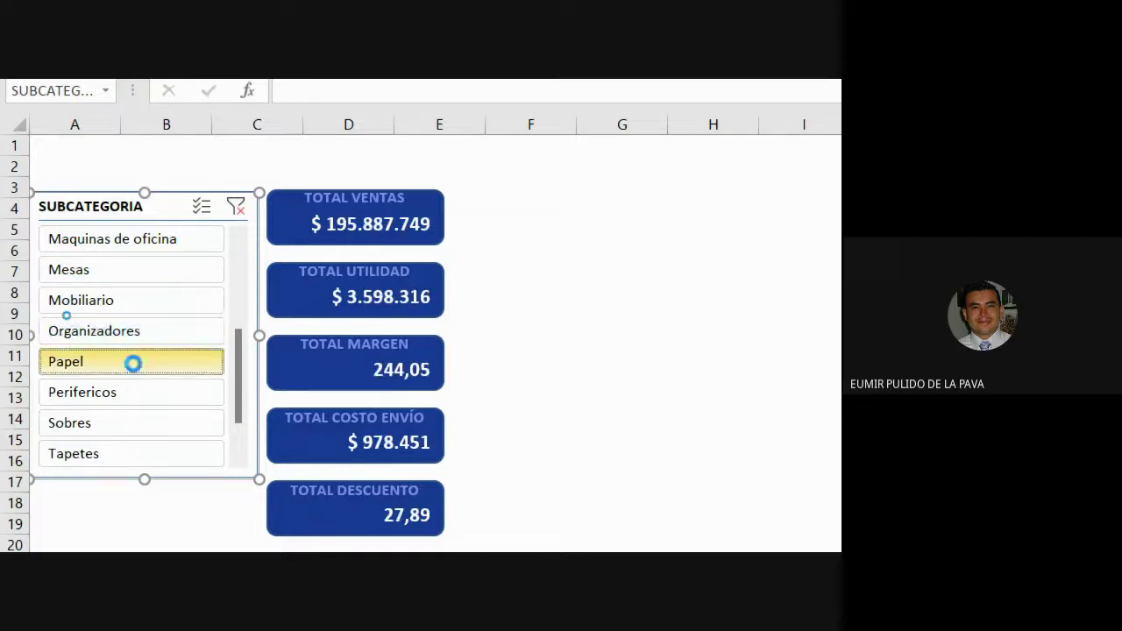
{"action": "left_click", "coordinate": [235, 207]}
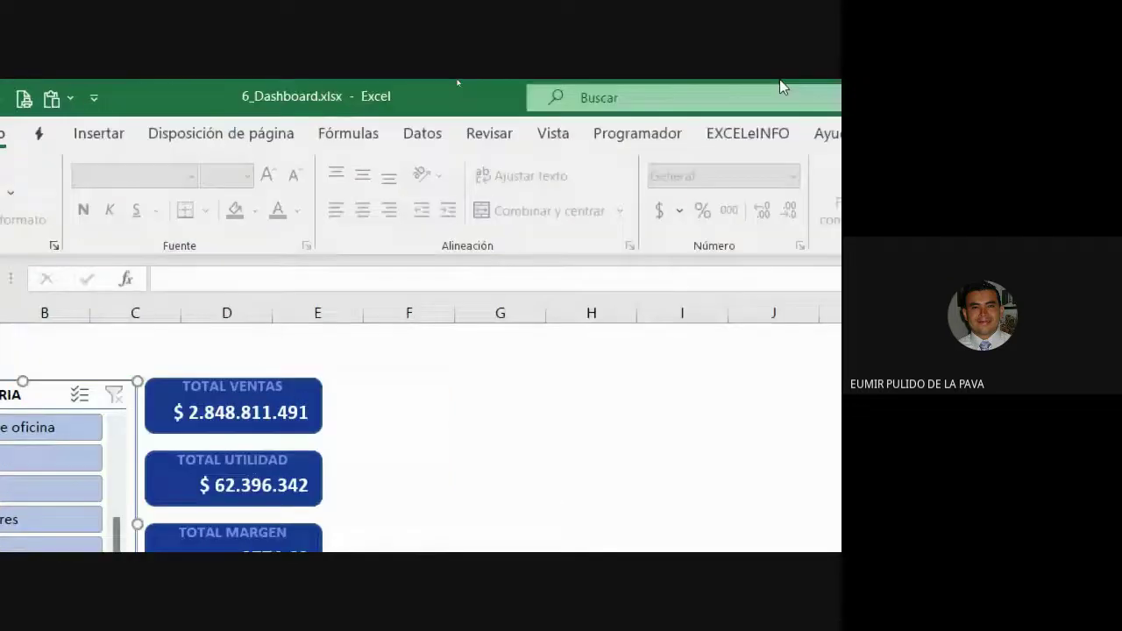
Step: Open the custom slicer style Diseño Propio for modification
{"action": "left_click", "coordinate": [569, 132]}
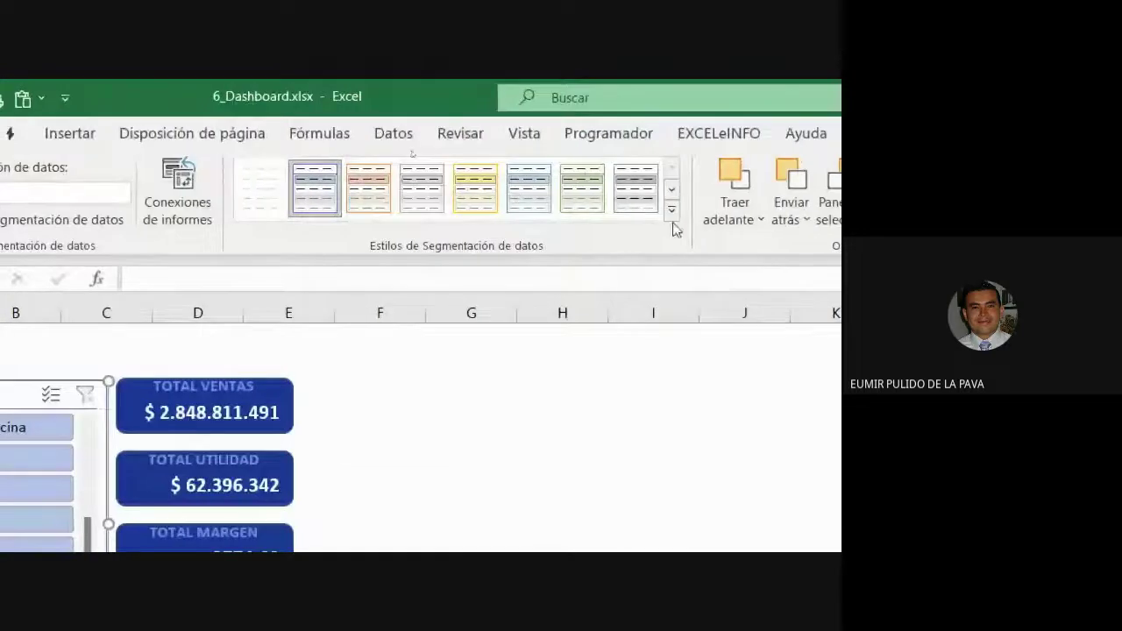
{"action": "left_click", "coordinate": [672, 210]}
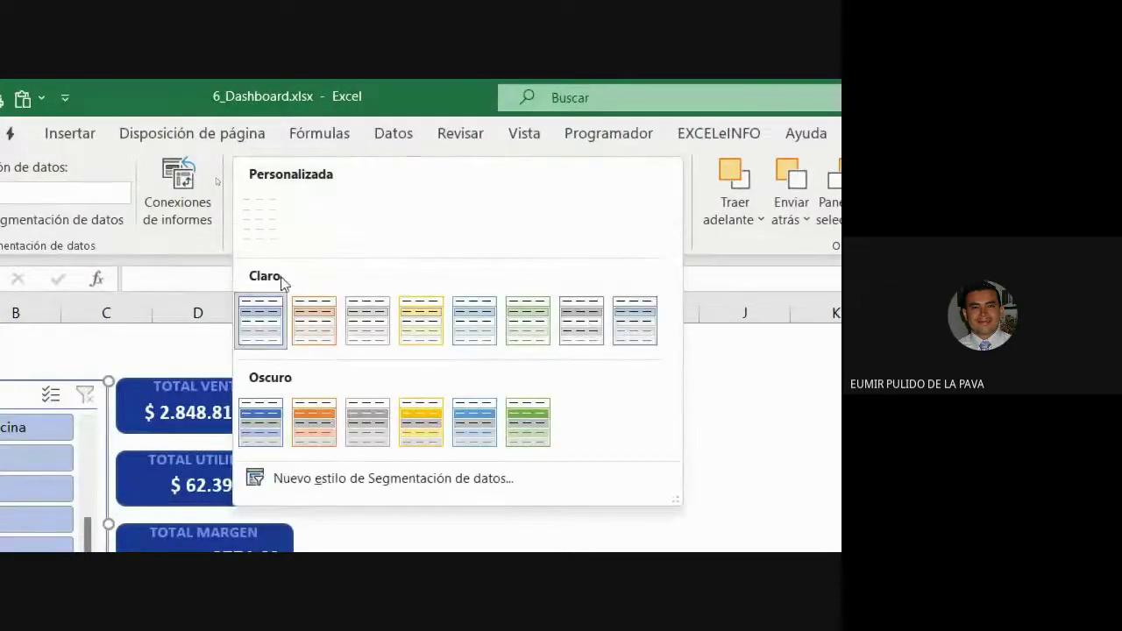
{"action": "right_click", "coordinate": [267, 218]}
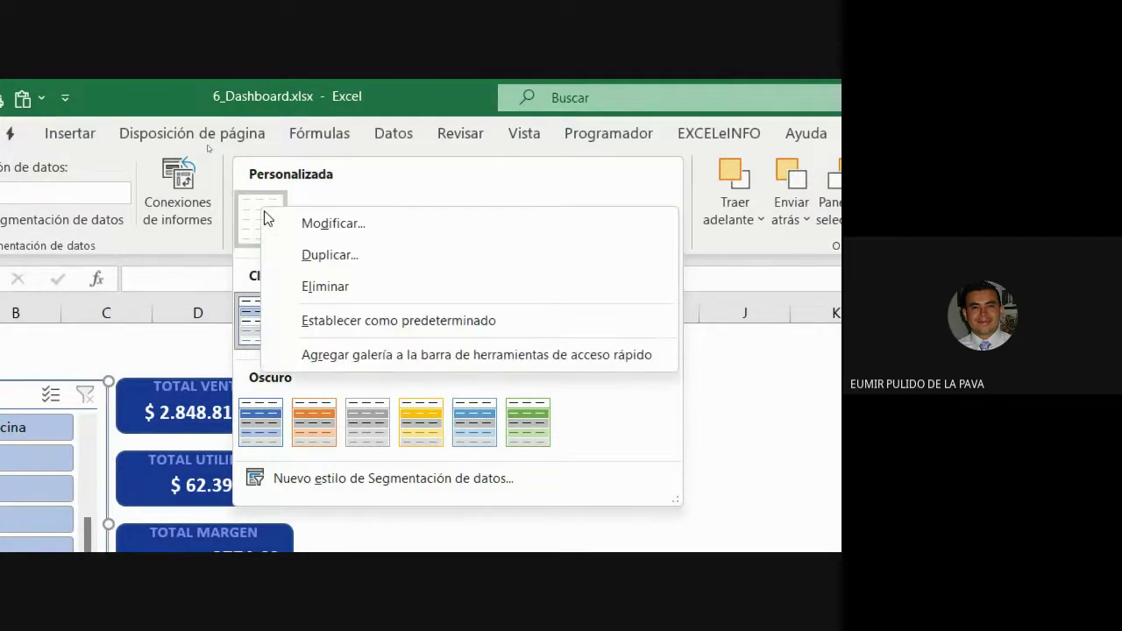
{"action": "left_click", "coordinate": [330, 223]}
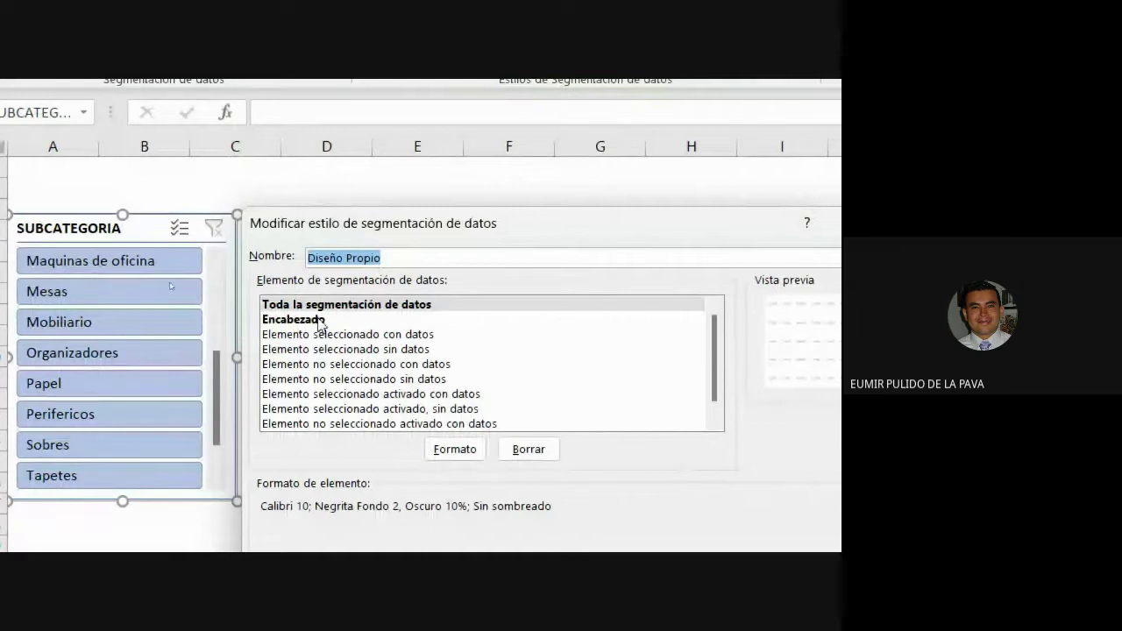
Step: Set the font of Elemento seleccionado con datos to Calibri (Cuerpo), Negrita, size 10, in standard dark blue
{"action": "left_click", "coordinate": [321, 336]}
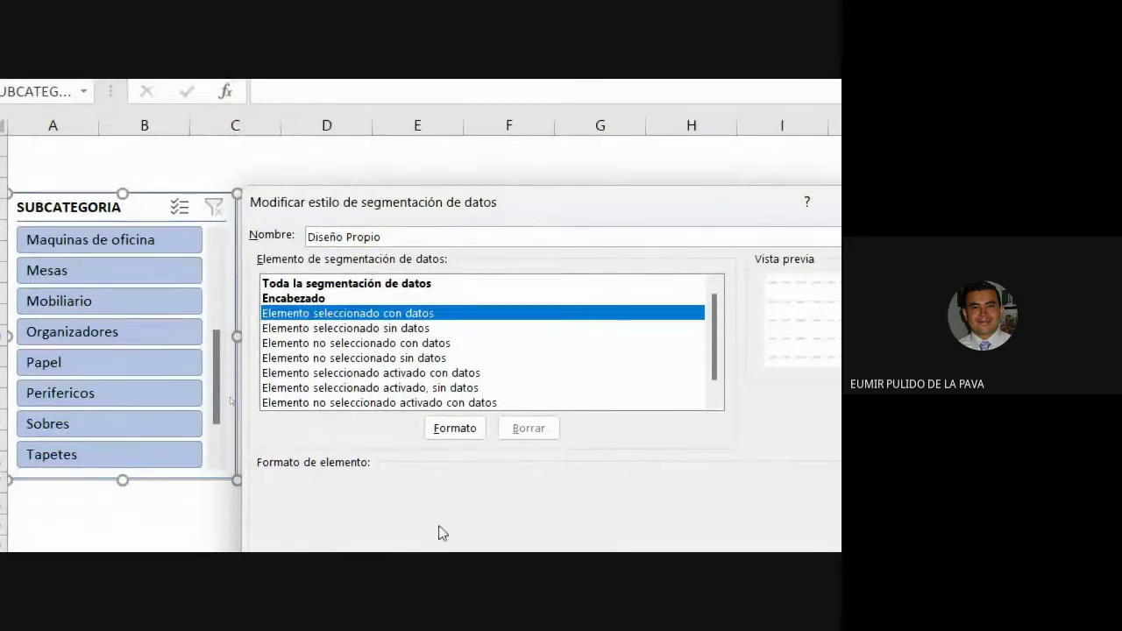
{"action": "left_click", "coordinate": [455, 427]}
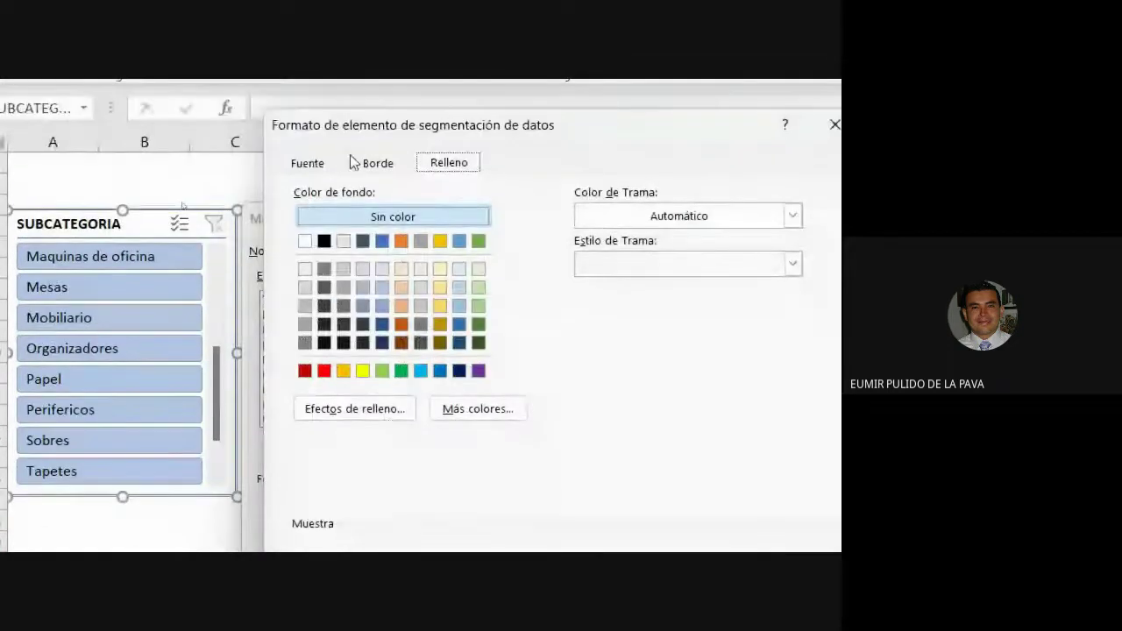
{"action": "left_click", "coordinate": [308, 165]}
{"action": "left_click", "coordinate": [359, 253]}
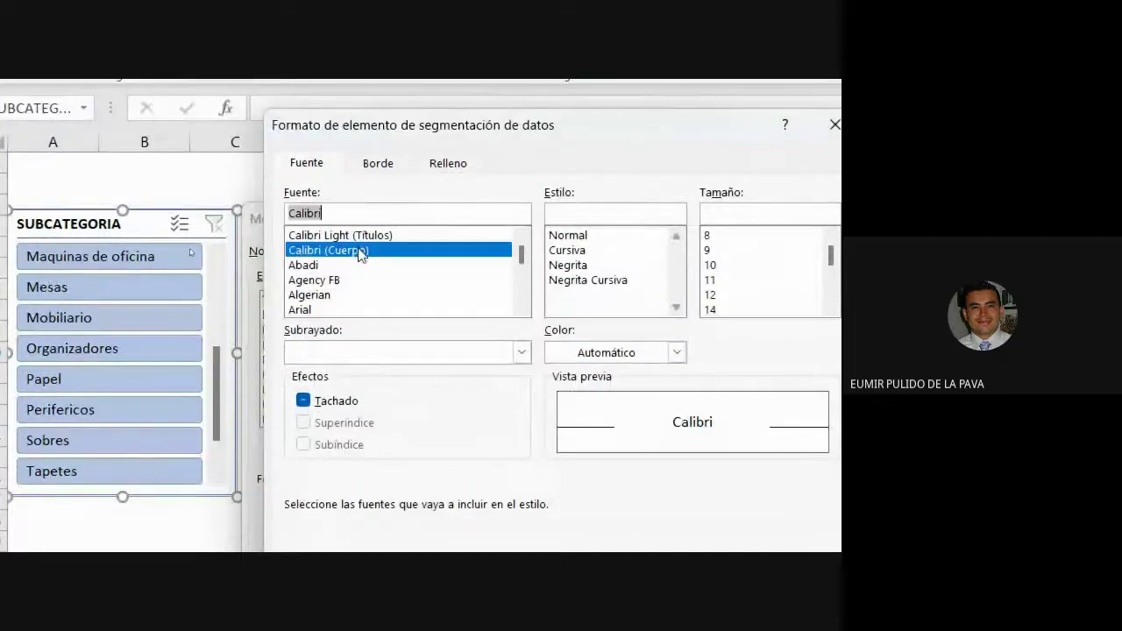
{"action": "left_click", "coordinate": [574, 266]}
{"action": "left_click", "coordinate": [713, 267]}
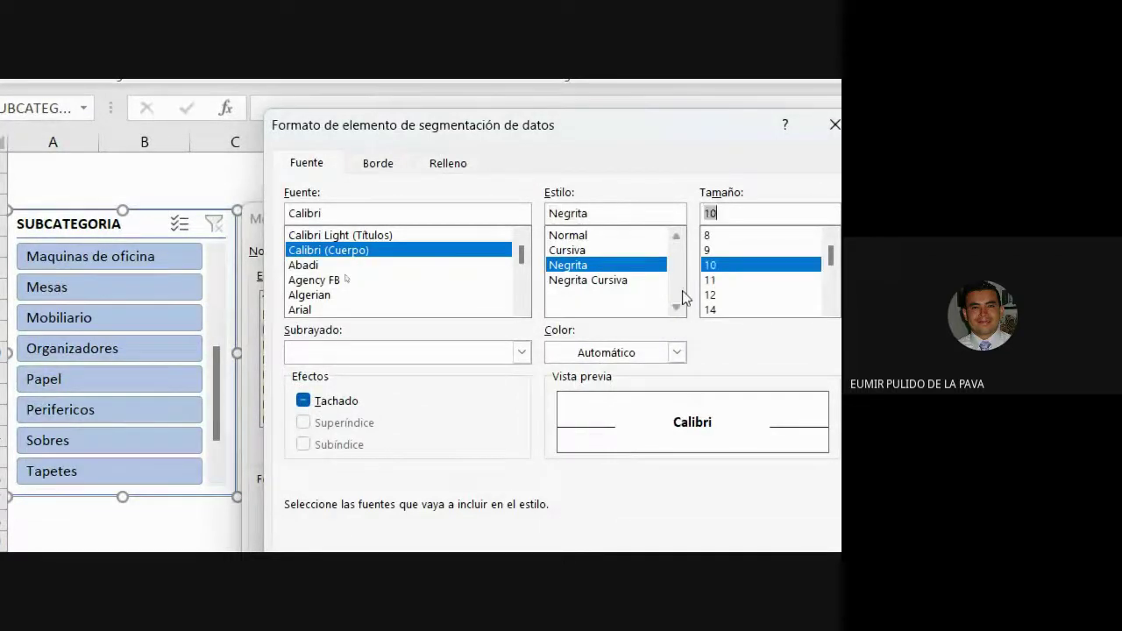
{"action": "left_click", "coordinate": [677, 352]}
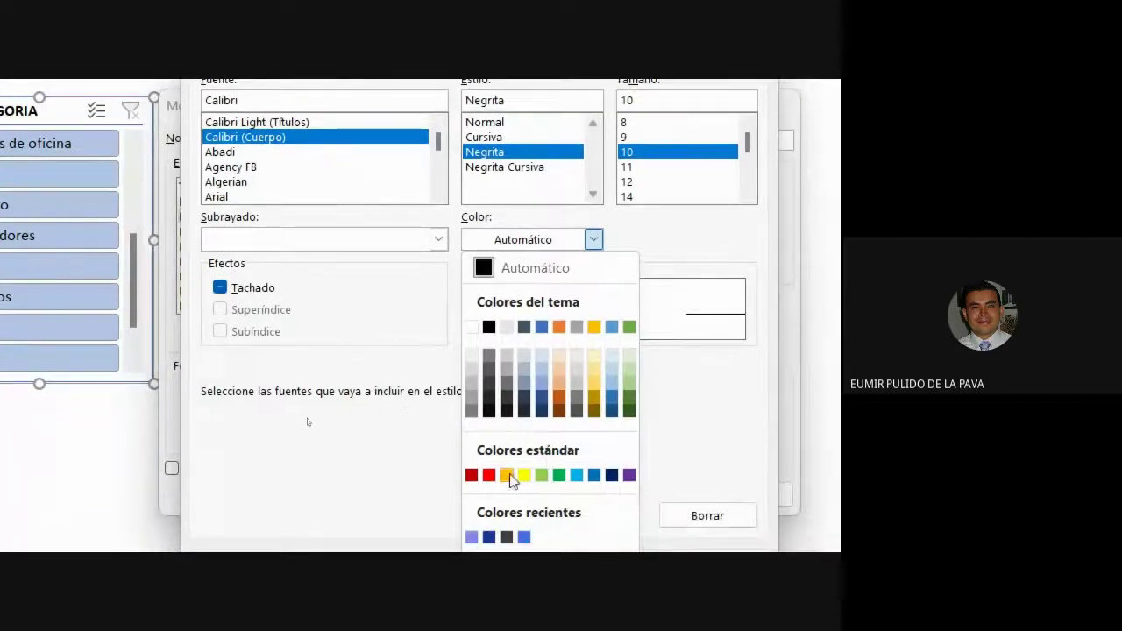
{"action": "left_click", "coordinate": [611, 474]}
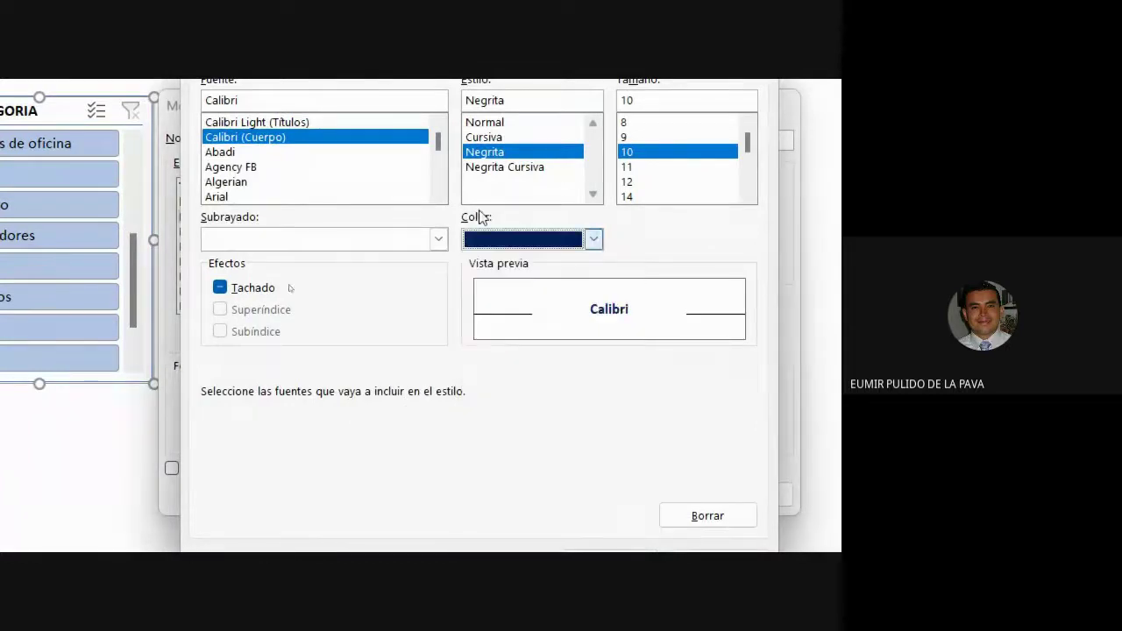
Step: Give Elemento seleccionado con datos a thin solid orange outline border
{"action": "left_click", "coordinate": [294, 163]}
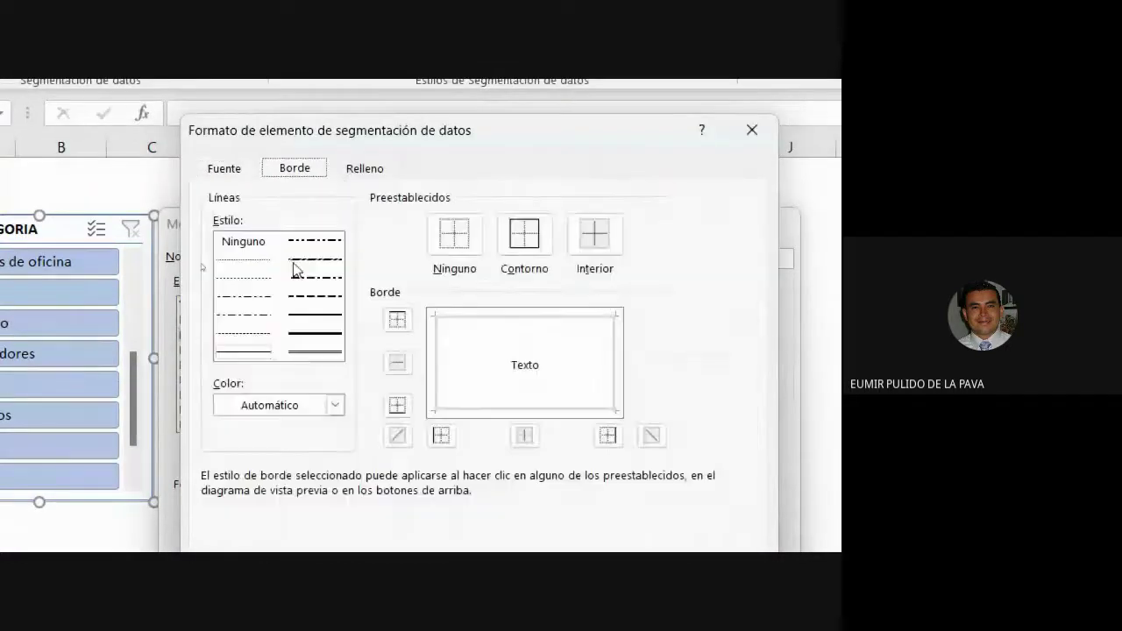
{"action": "left_click", "coordinate": [255, 353]}
{"action": "left_click", "coordinate": [335, 405]}
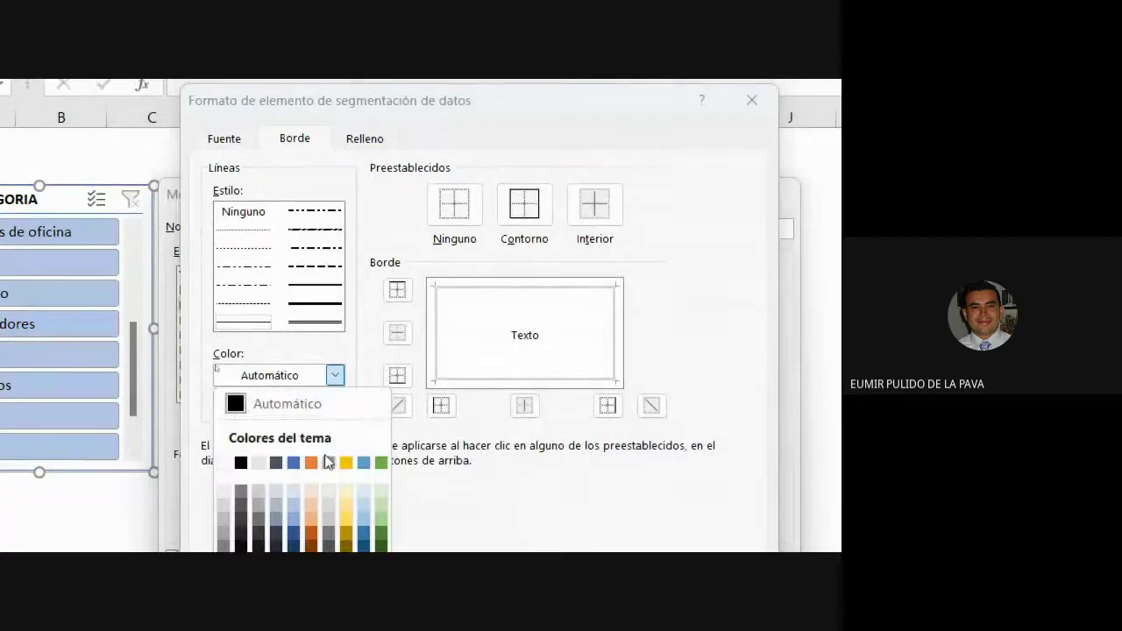
{"action": "left_click", "coordinate": [312, 462]}
{"action": "left_click", "coordinate": [524, 211]}
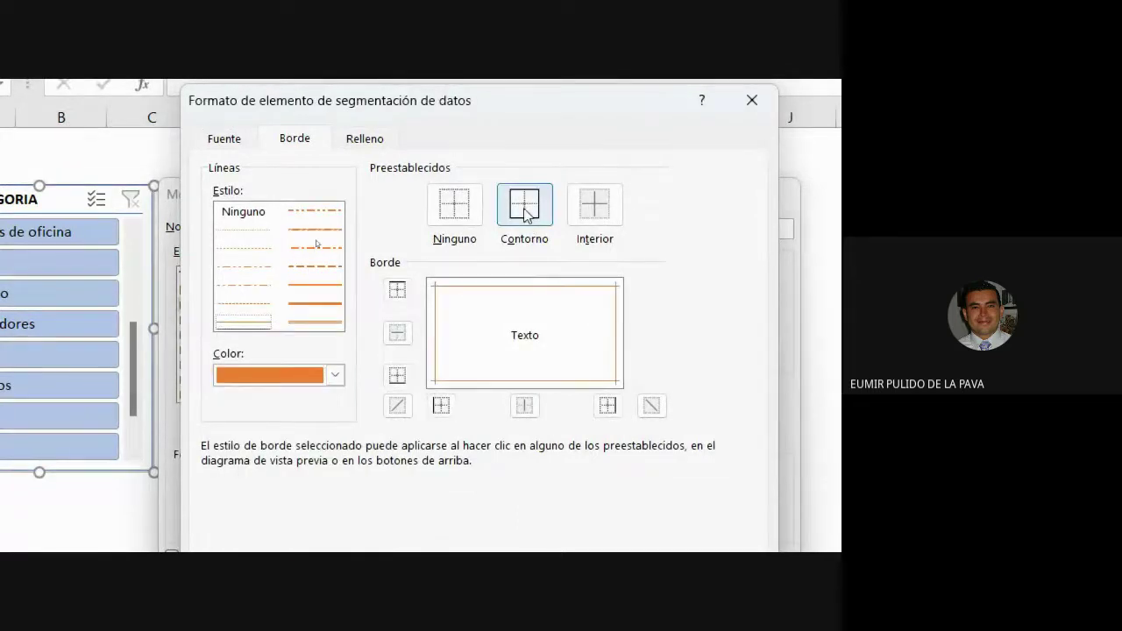
Step: Fill Elemento seleccionado con datos with the lightest grey theme tint and accept its format
{"action": "left_click", "coordinate": [365, 139]}
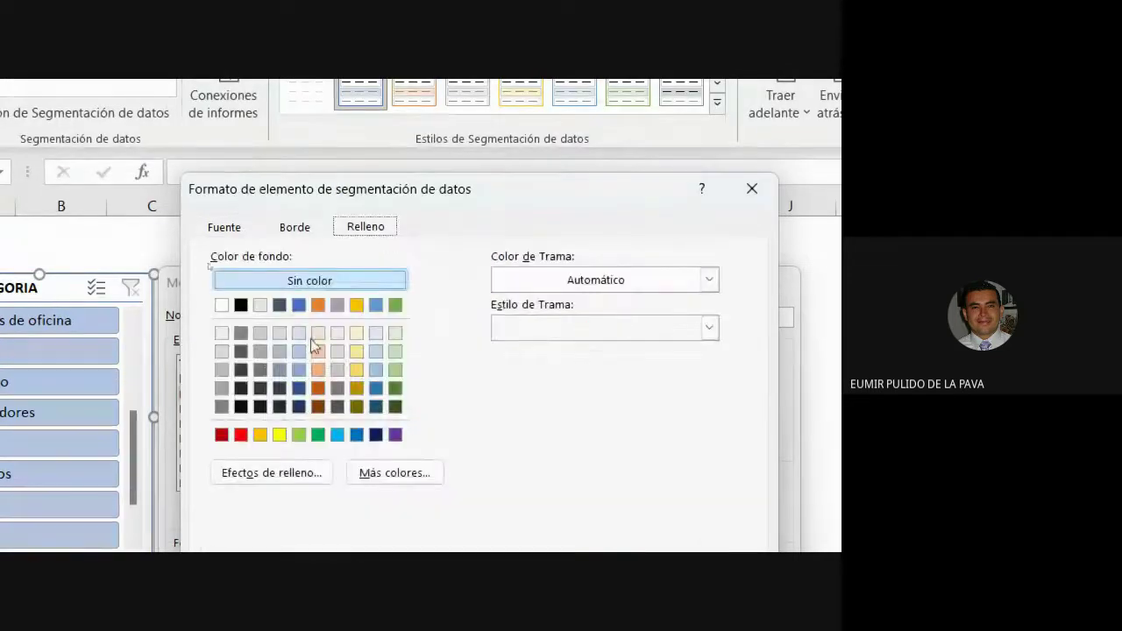
{"action": "left_click", "coordinate": [337, 332]}
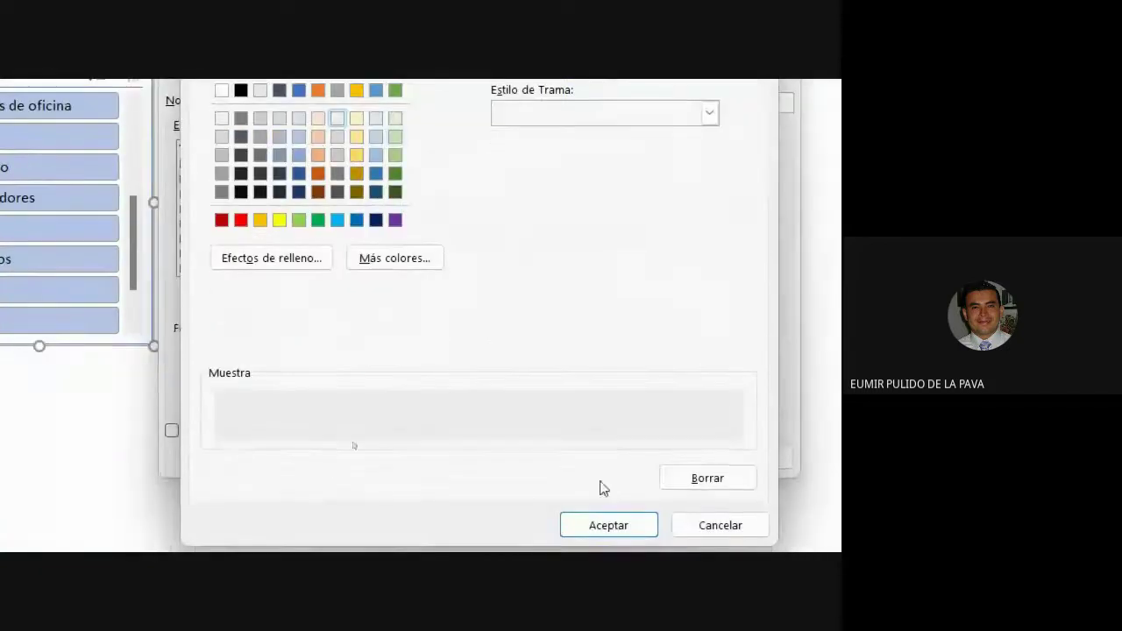
{"action": "left_click", "coordinate": [603, 525]}
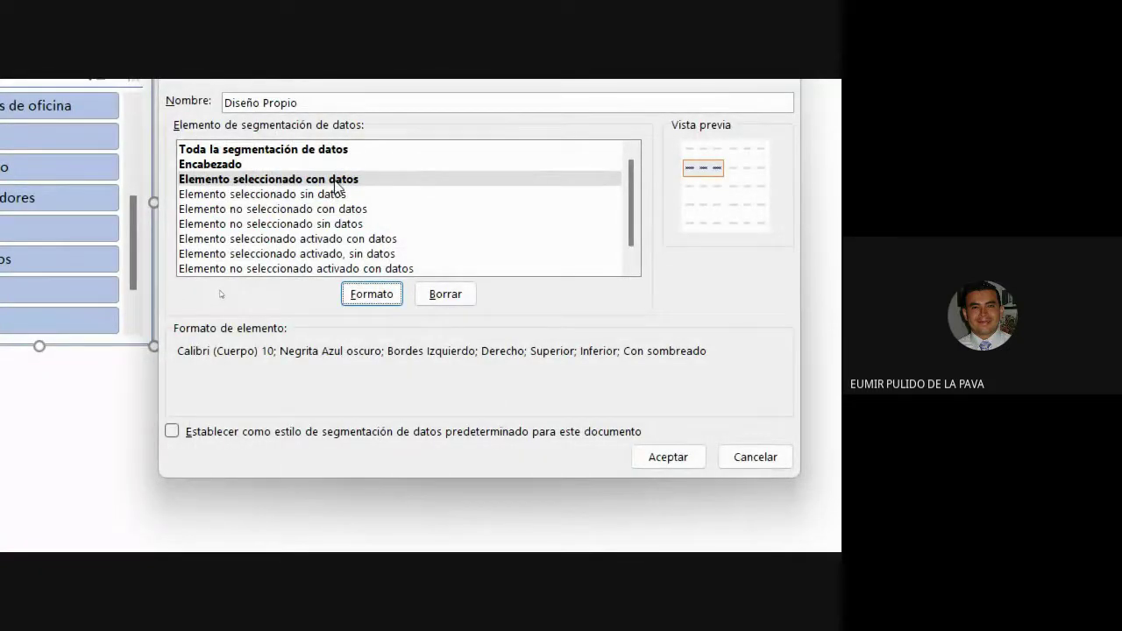
Step: Set the font of Elemento seleccionado sin datos to Negrita, size 10, in theme orange
{"action": "left_click", "coordinate": [287, 198]}
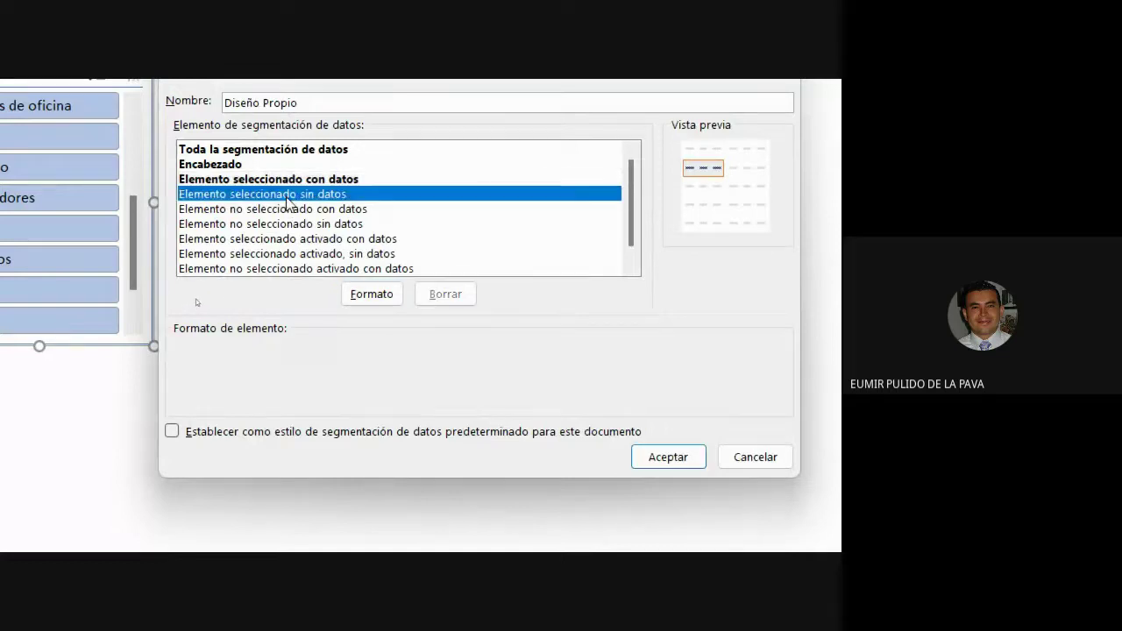
{"action": "left_click", "coordinate": [371, 293]}
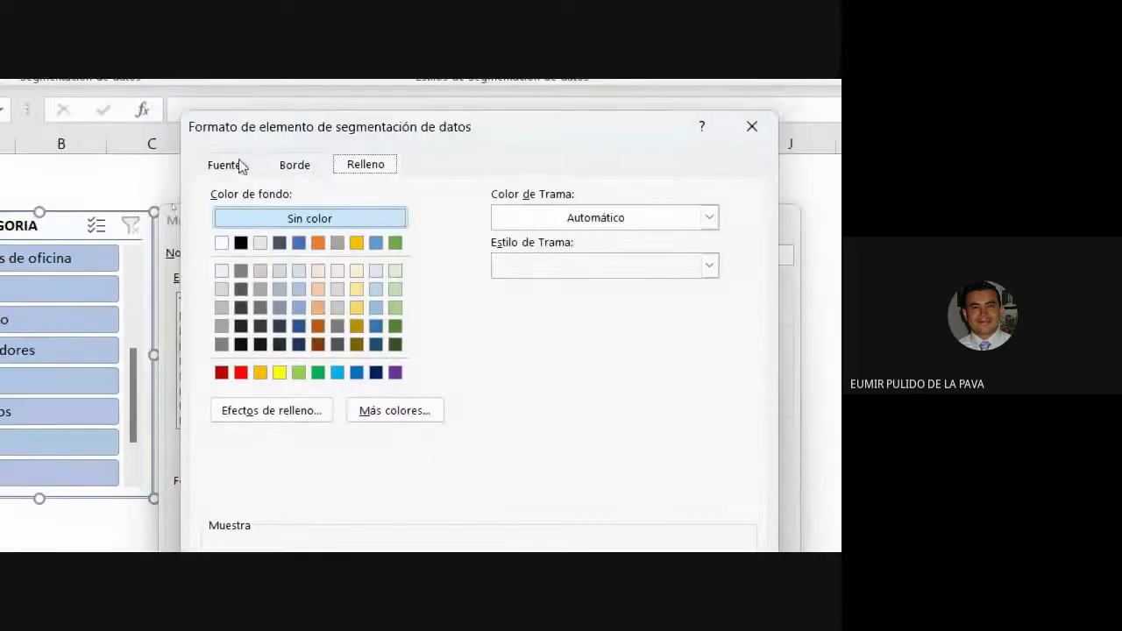
{"action": "left_click", "coordinate": [238, 166]}
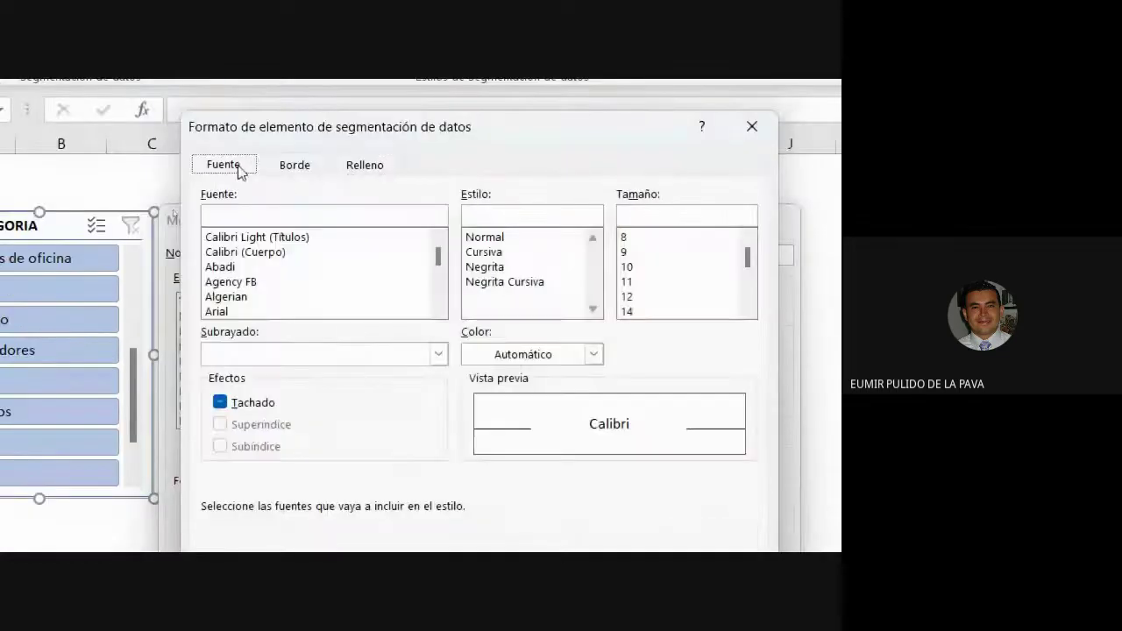
{"action": "left_click", "coordinate": [501, 270]}
{"action": "left_click", "coordinate": [627, 268]}
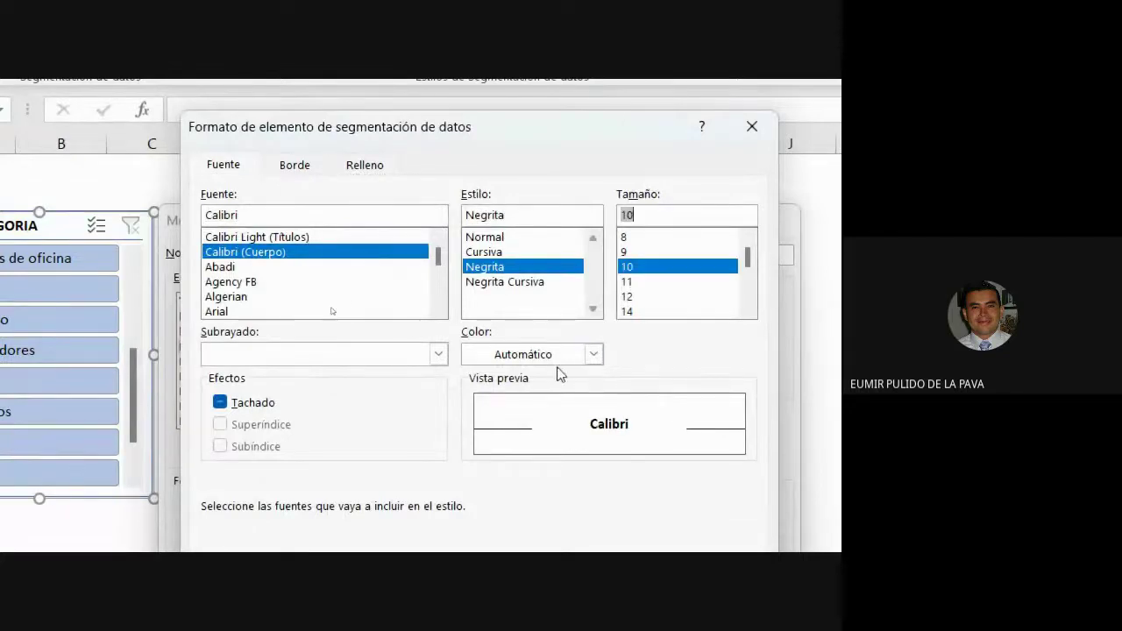
{"action": "left_click", "coordinate": [593, 354]}
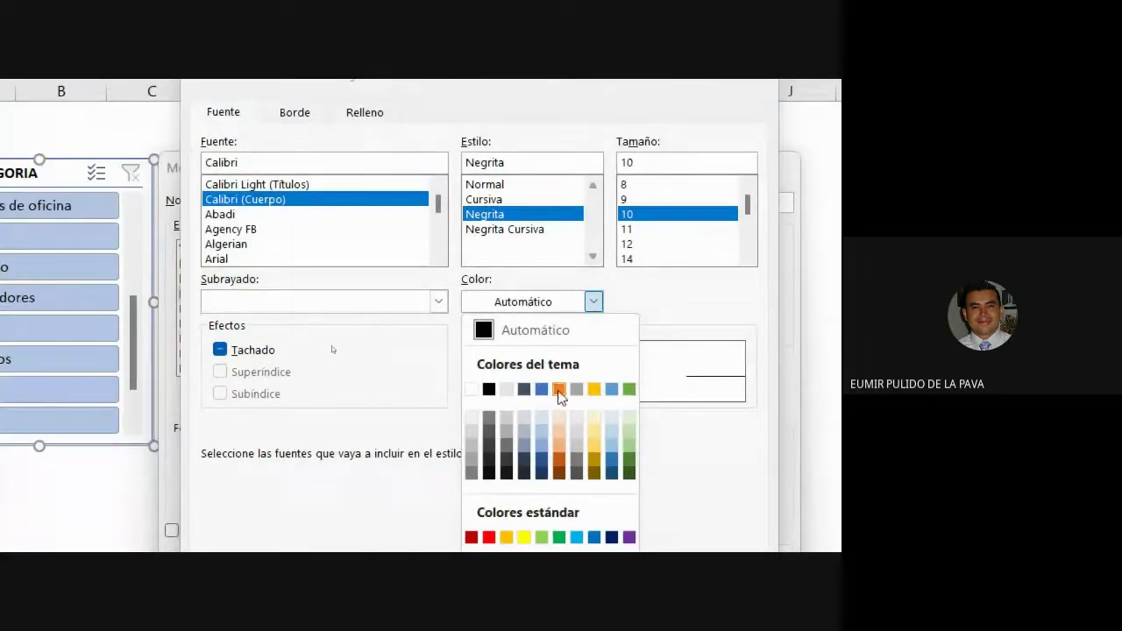
{"action": "left_click", "coordinate": [559, 391]}
Step: Give Elemento seleccionado sin datos a thin solid outline border in the automatic colour
{"action": "left_click", "coordinate": [284, 115]}
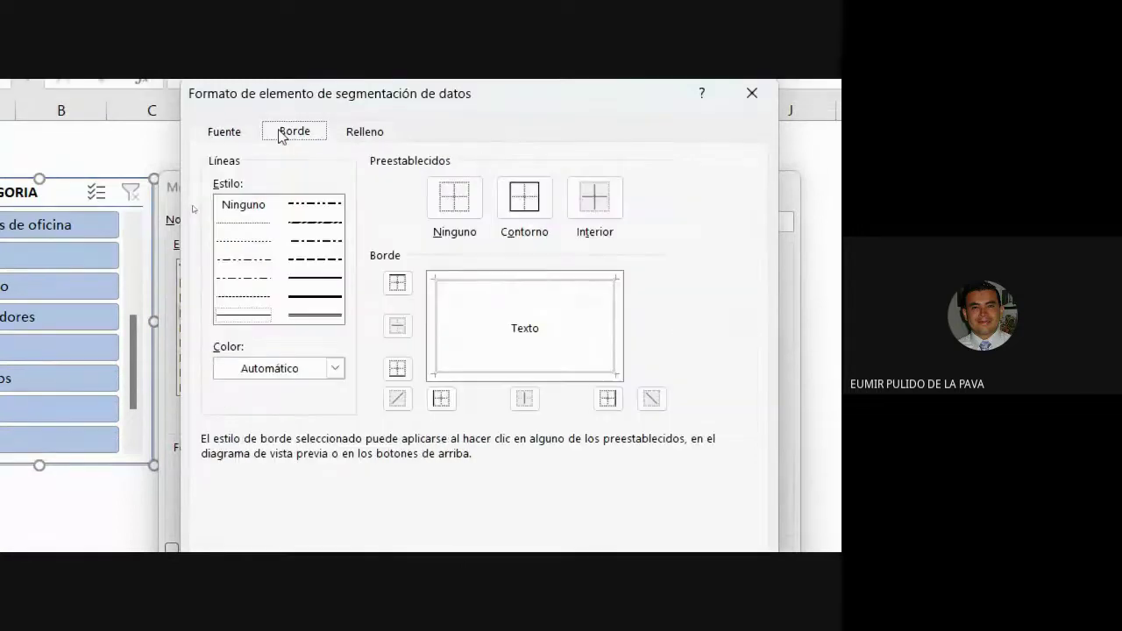
{"action": "left_click", "coordinate": [246, 315]}
{"action": "left_click", "coordinate": [523, 198]}
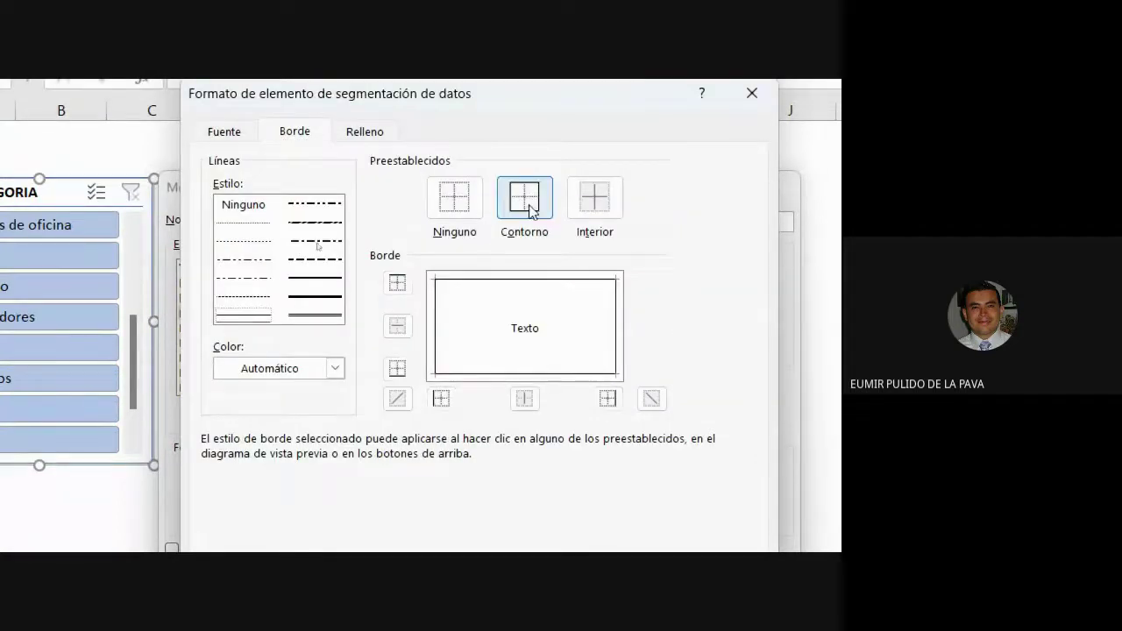
Step: Fill Elemento seleccionado sin datos with the lightest blue tint and accept the Diseño Propio style changes
{"action": "left_click", "coordinate": [365, 132]}
{"action": "left_click", "coordinate": [376, 237]}
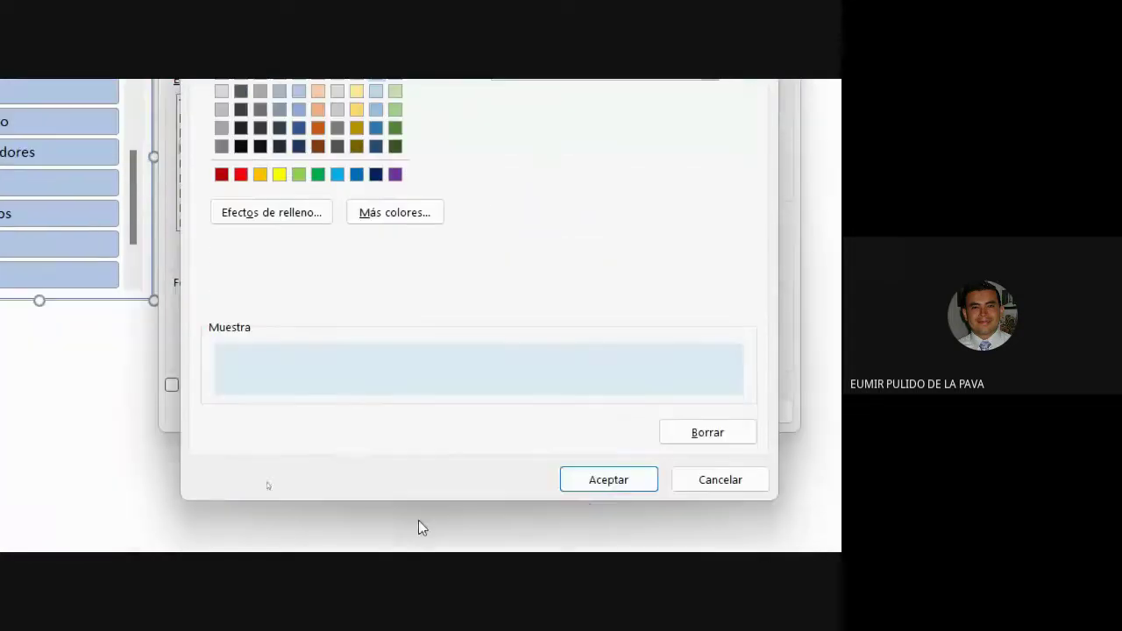
{"action": "left_click", "coordinate": [611, 481]}
{"action": "left_click", "coordinate": [627, 408]}
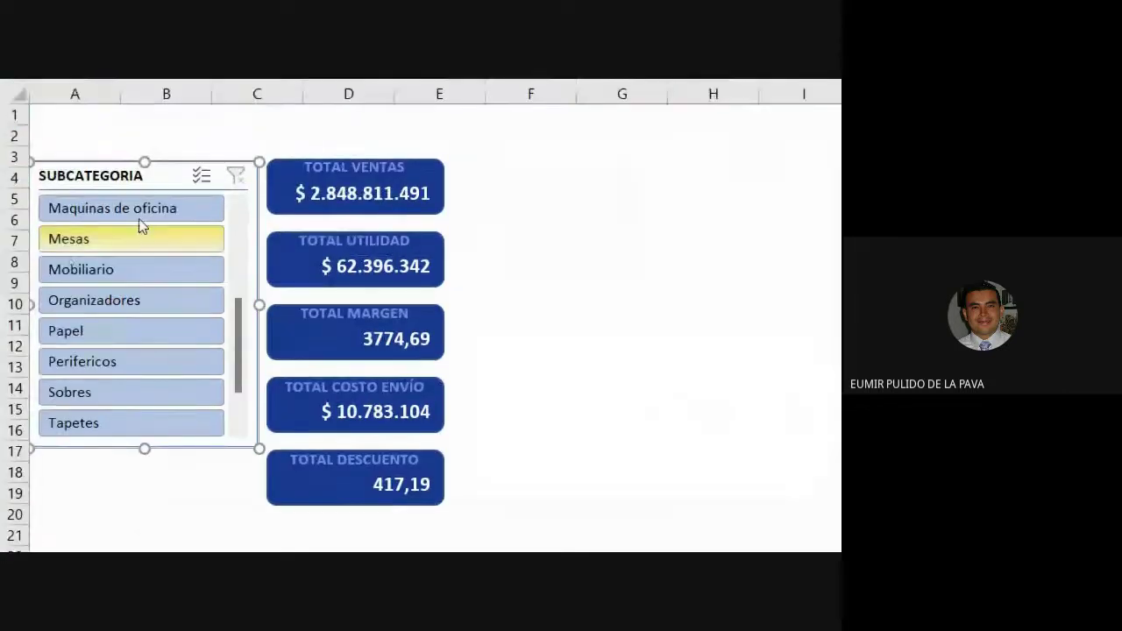
Step: Test the SUBCATEGORIA slicer with Maquinas de oficina, Mesas, Organizadores, Papel, and Sobres combined with Tapetes, and clear the filter
{"action": "left_click", "coordinate": [142, 207]}
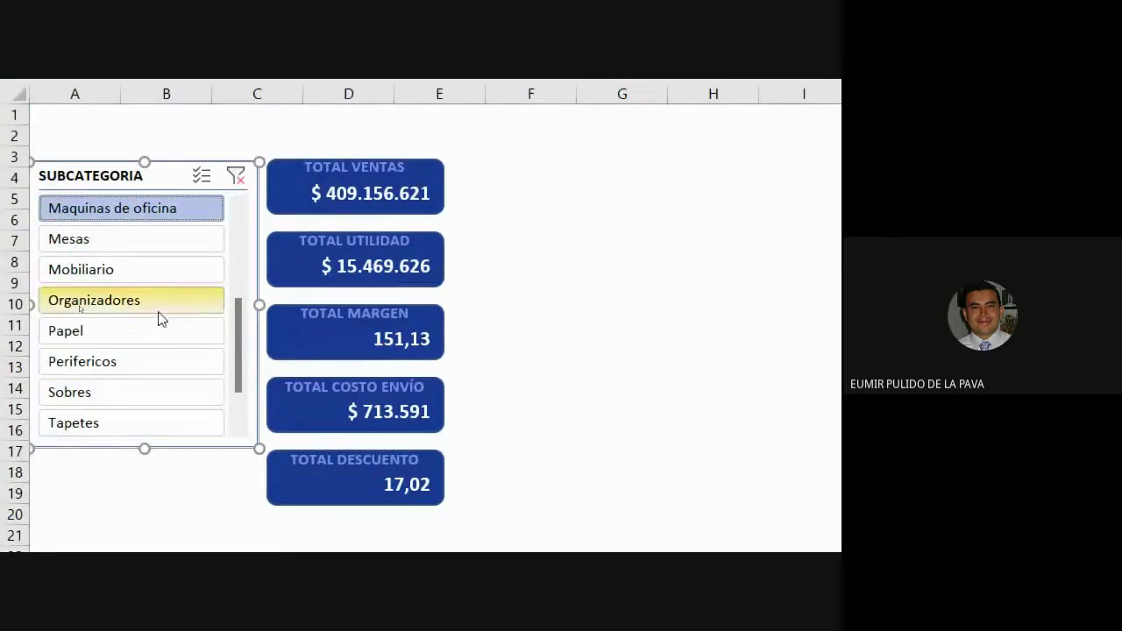
{"action": "left_click", "coordinate": [142, 242]}
{"action": "left_click", "coordinate": [155, 300]}
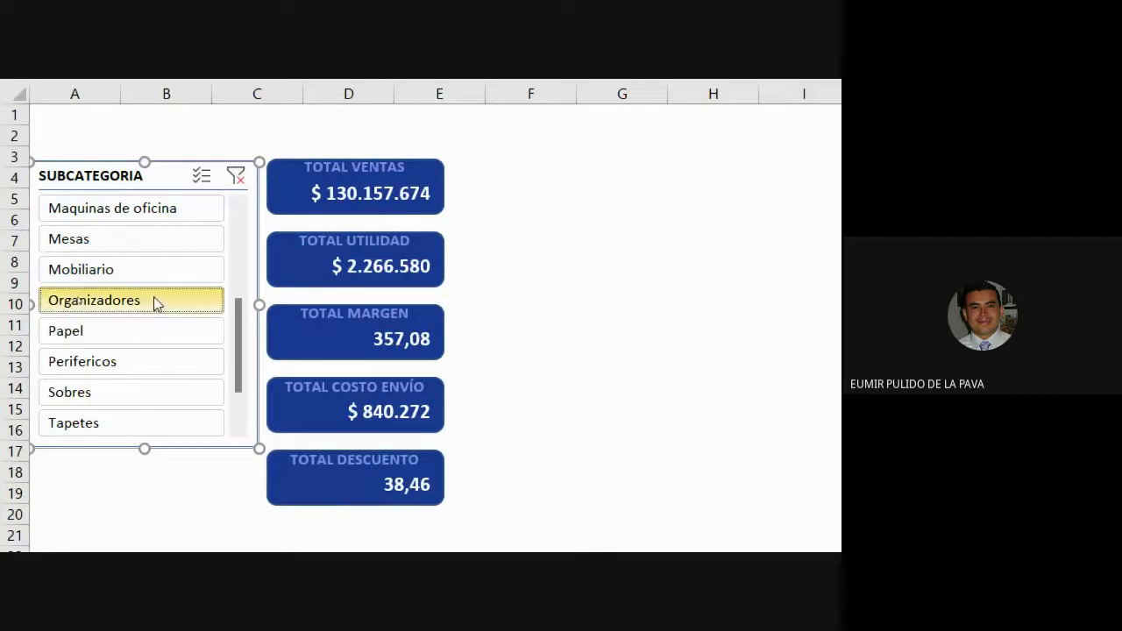
{"action": "left_click", "coordinate": [120, 331]}
{"action": "left_click", "coordinate": [130, 392]}
{"action": "scroll", "coordinate": [201, 364], "scroll_direction": "down", "scroll_amount": 1}
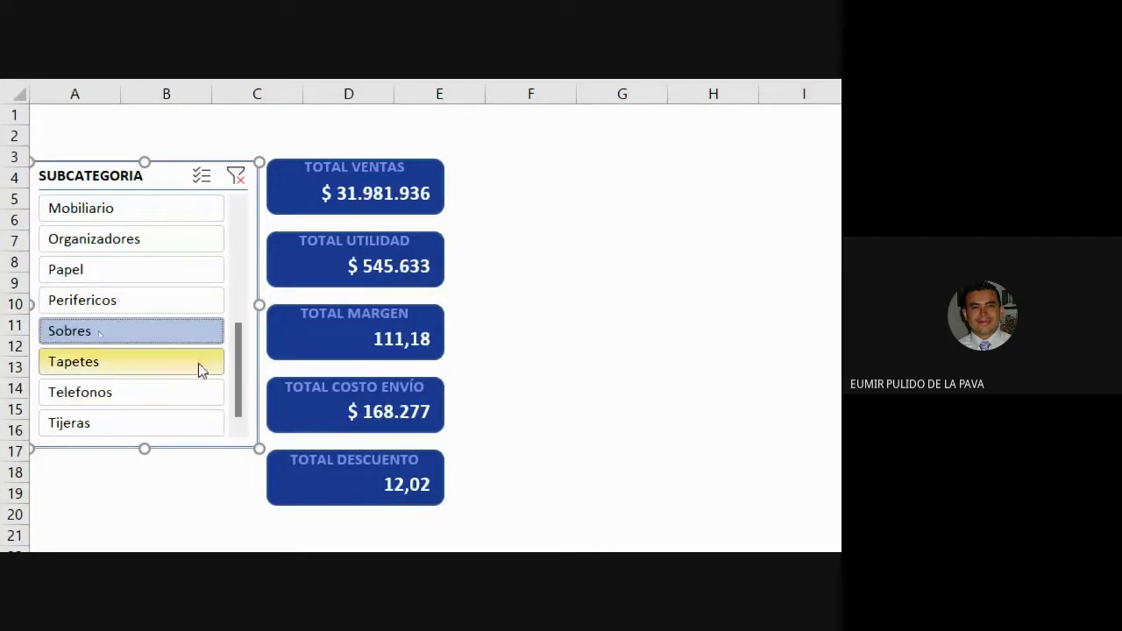
{"action": "left_click", "coordinate": [167, 366], "text": "ctrl"}
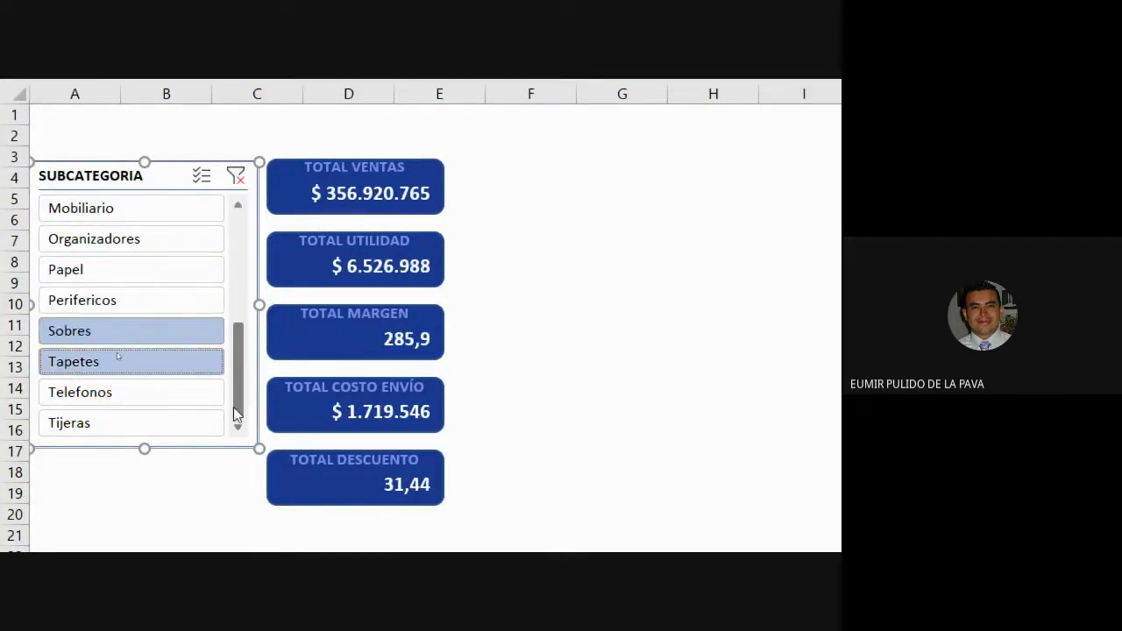
{"action": "scroll", "coordinate": [163, 289], "scroll_direction": "up", "scroll_amount": 4}
{"action": "left_click", "coordinate": [237, 178]}
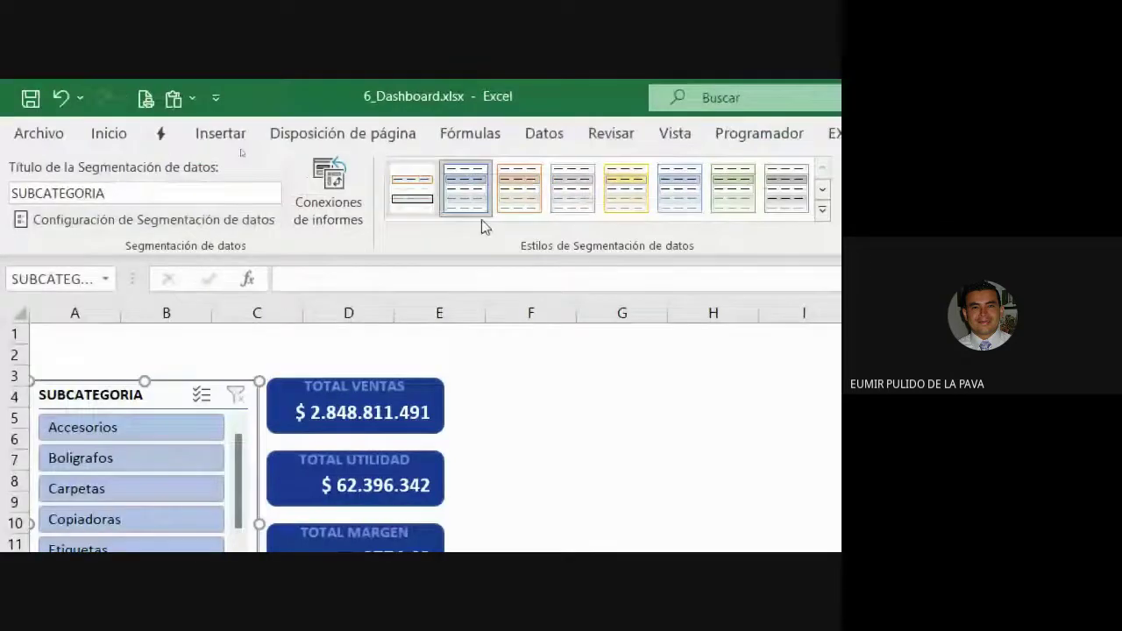
Step: Modify the Diseño Propio style, setting Elemento no seleccionado con datos to Calibri (Cuerpo), Negrita, size 10, in standard light blue
{"action": "right_click", "coordinate": [349, 187]}
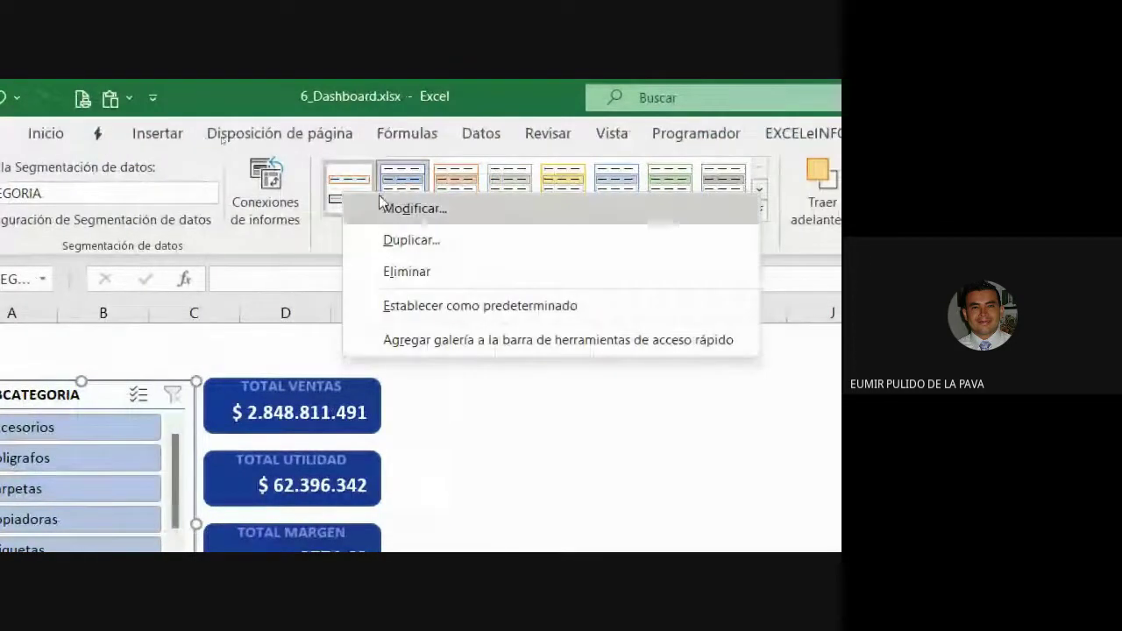
{"action": "left_click", "coordinate": [390, 209]}
{"action": "left_click", "coordinate": [377, 433]}
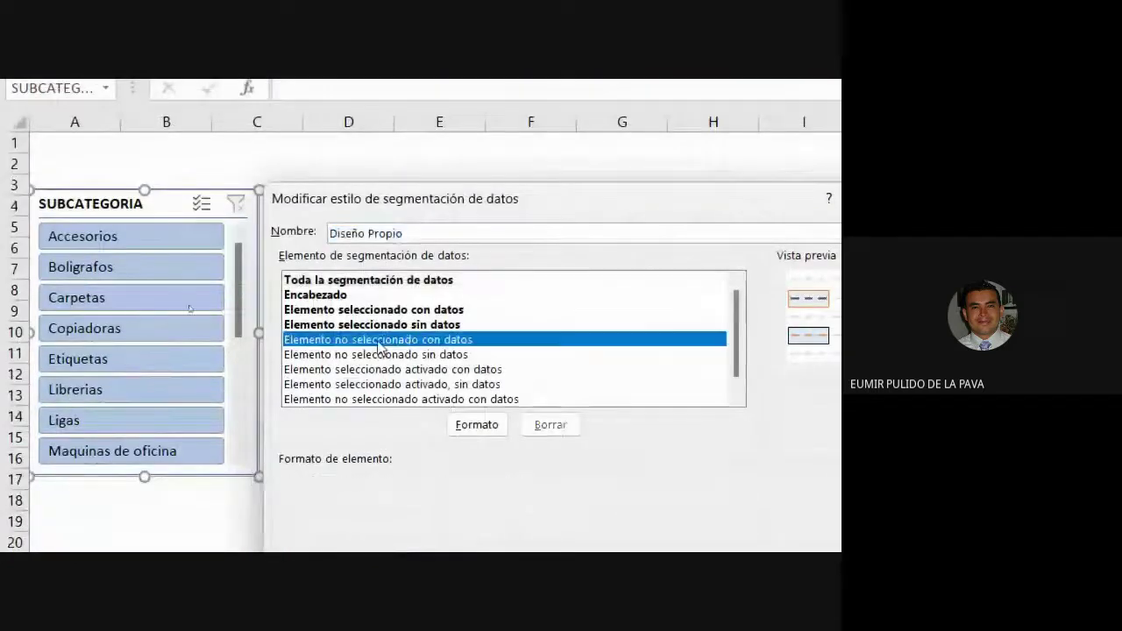
{"action": "left_click", "coordinate": [487, 430]}
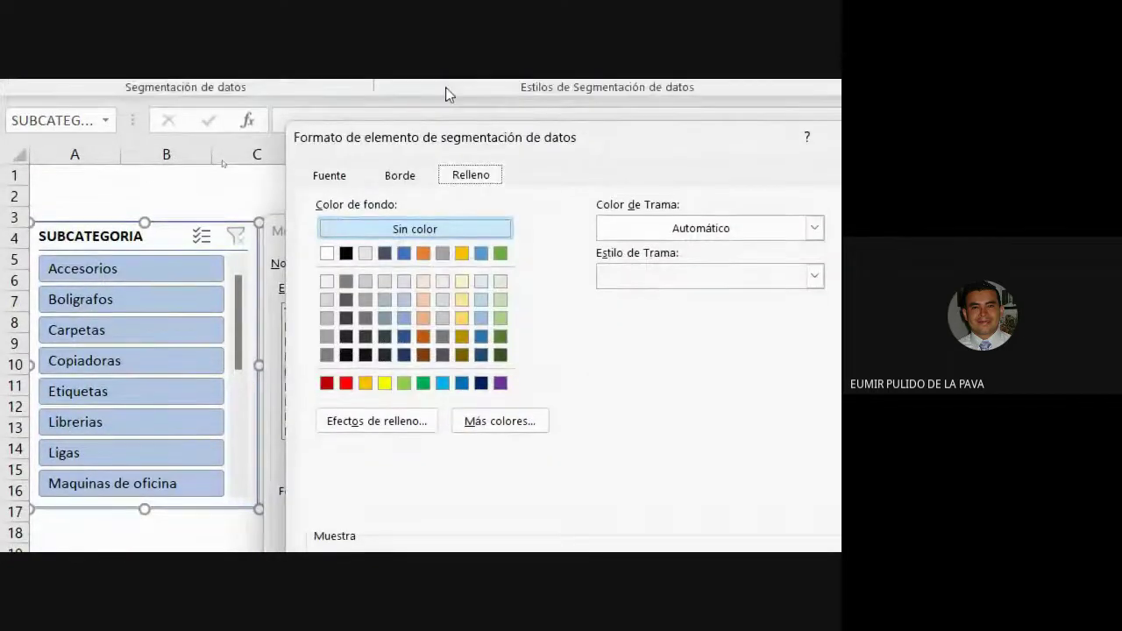
{"action": "left_click", "coordinate": [328, 174]}
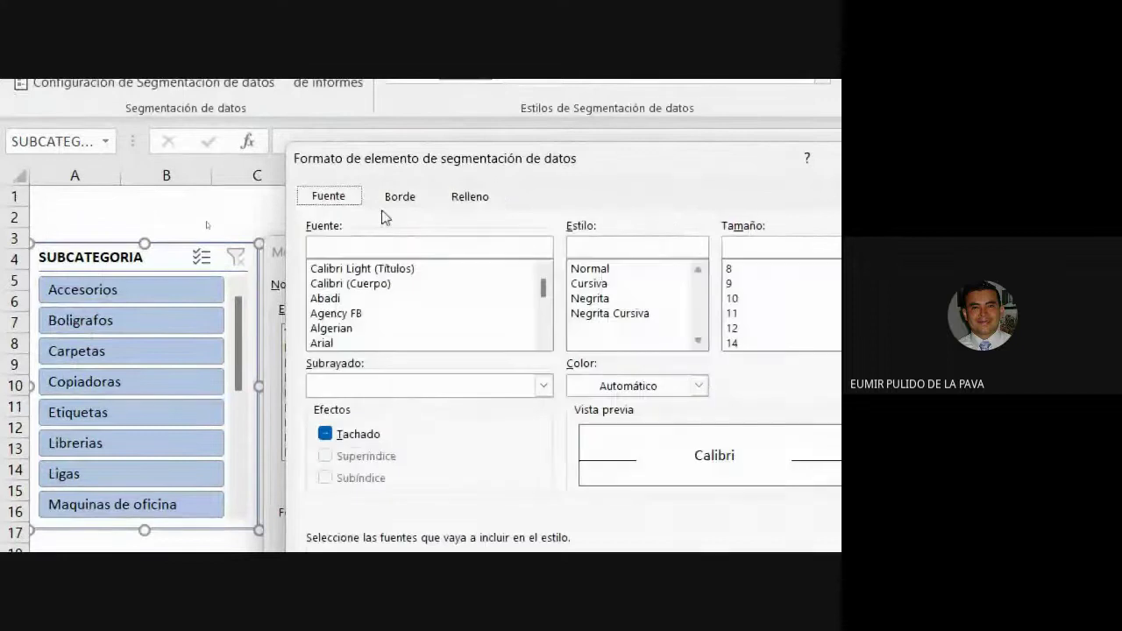
{"action": "left_click", "coordinate": [367, 284]}
{"action": "left_click", "coordinate": [590, 299]}
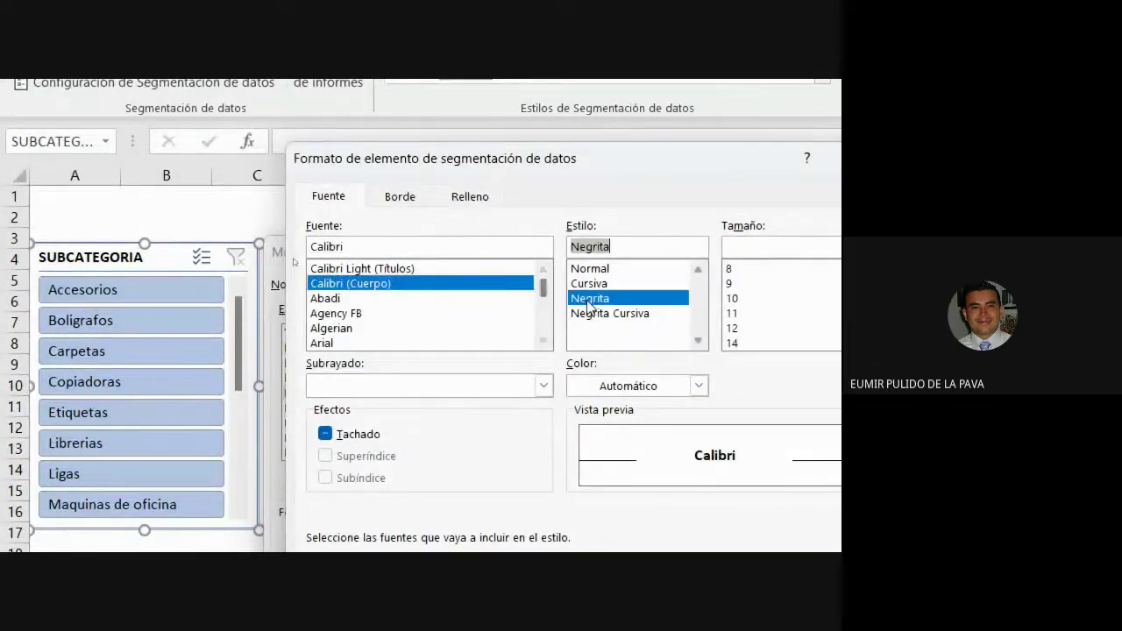
{"action": "left_click", "coordinate": [738, 299]}
{"action": "left_click", "coordinate": [698, 384]}
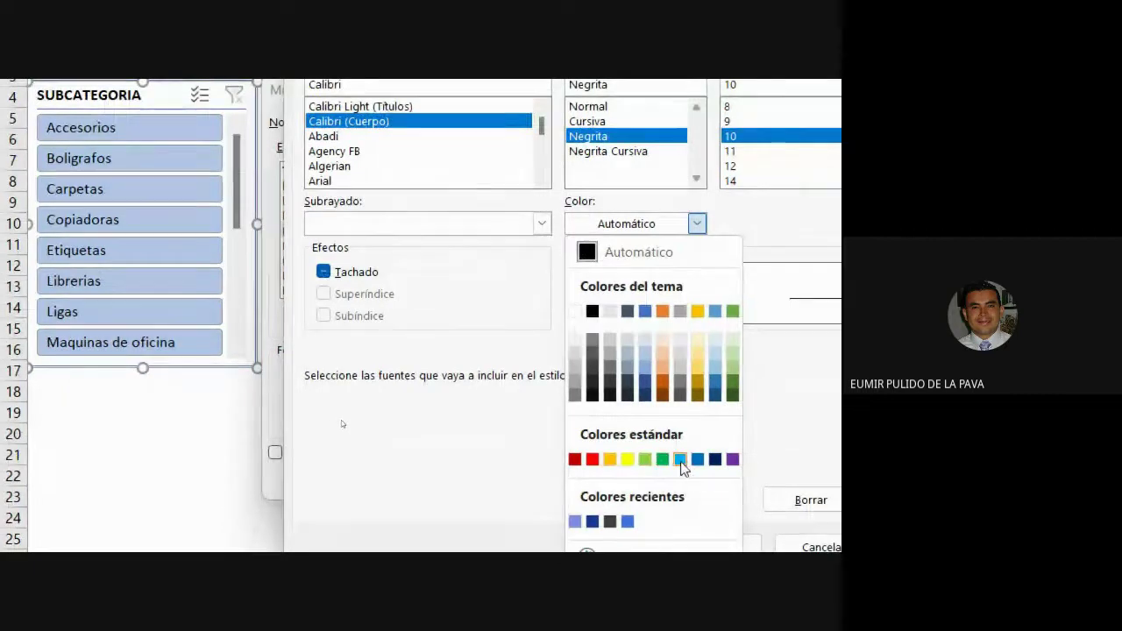
{"action": "left_click", "coordinate": [681, 460]}
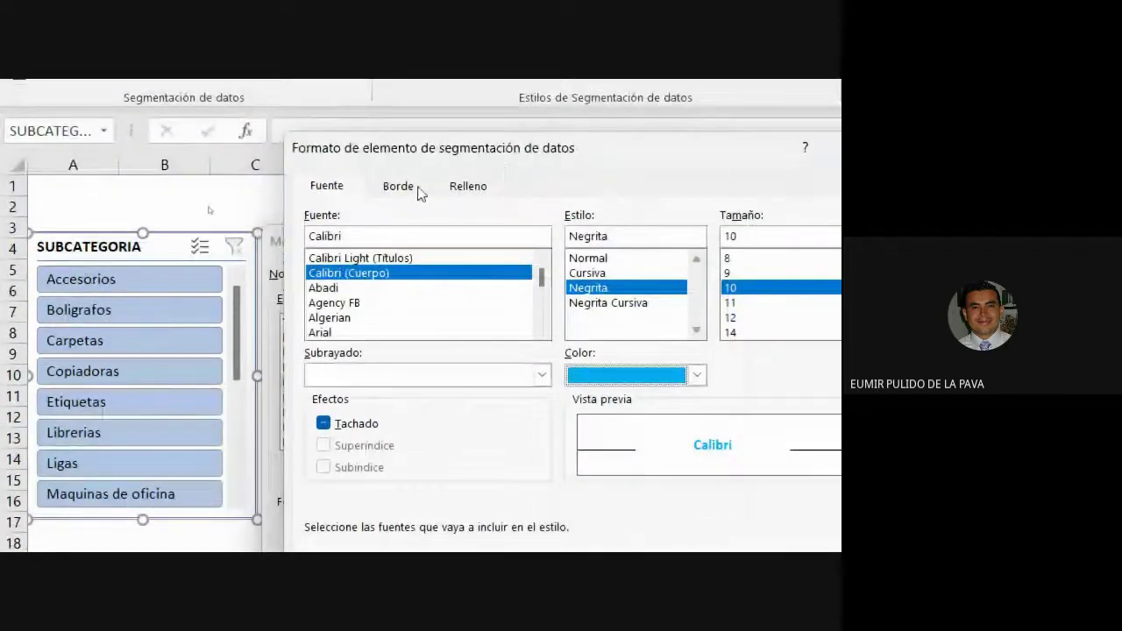
Step: Give Elemento no seleccionado con datos a thin solid outline border in theme orange
{"action": "left_click", "coordinate": [412, 188]}
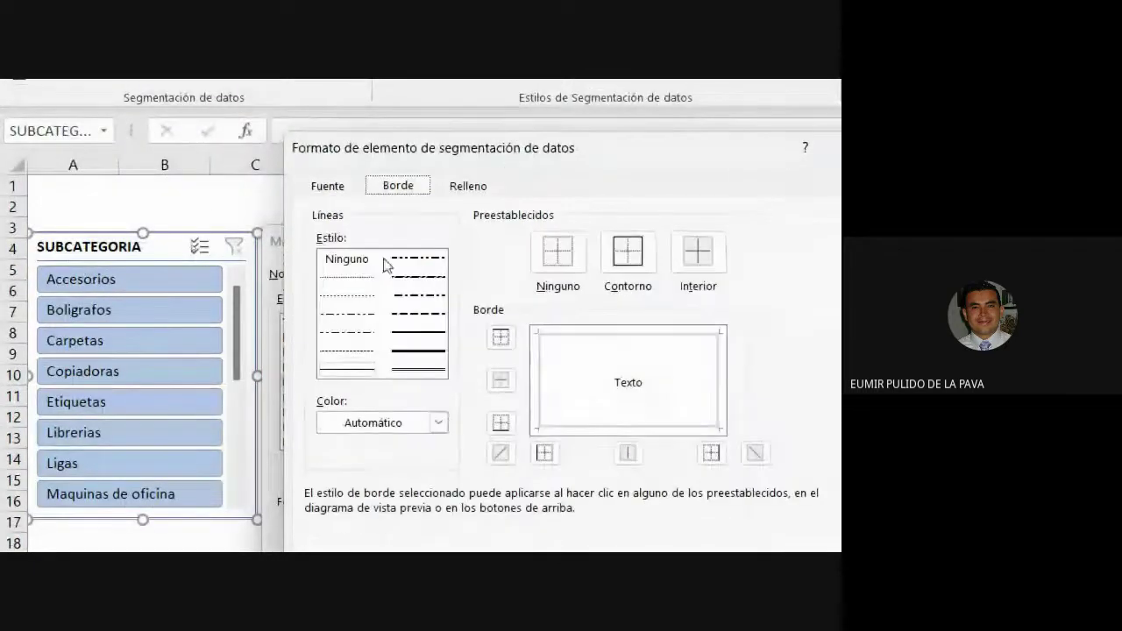
{"action": "left_click", "coordinate": [352, 374]}
{"action": "left_click", "coordinate": [375, 421]}
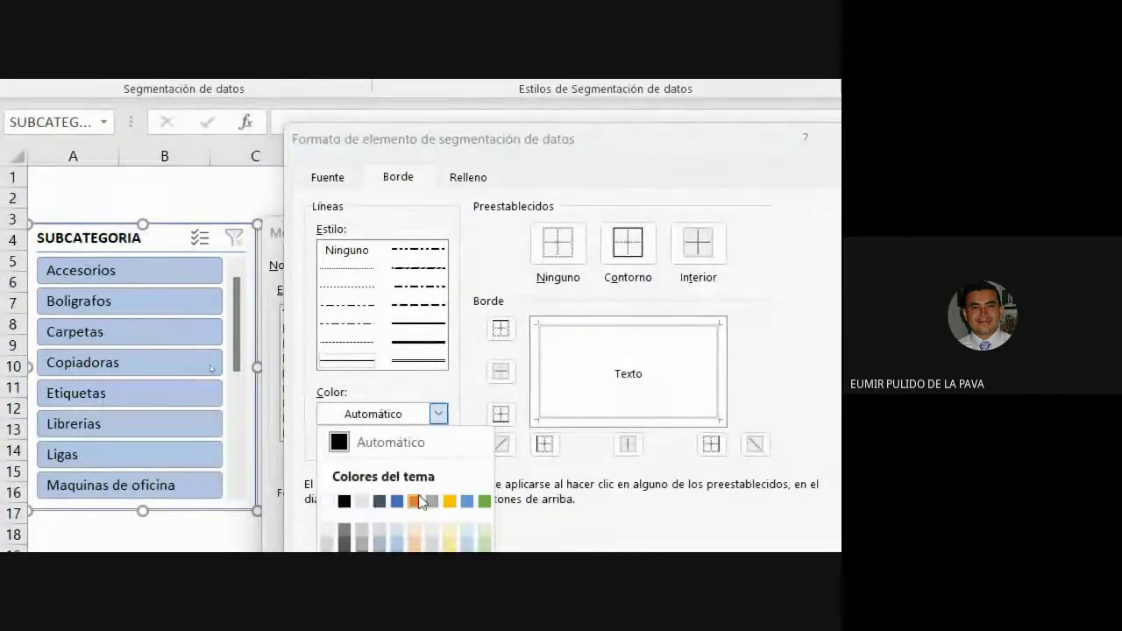
{"action": "left_click", "coordinate": [415, 501]}
{"action": "left_click", "coordinate": [617, 263]}
Step: Fill Elemento no seleccionado con datos with the lightest blue tint and accept its format
{"action": "left_click", "coordinate": [467, 177]}
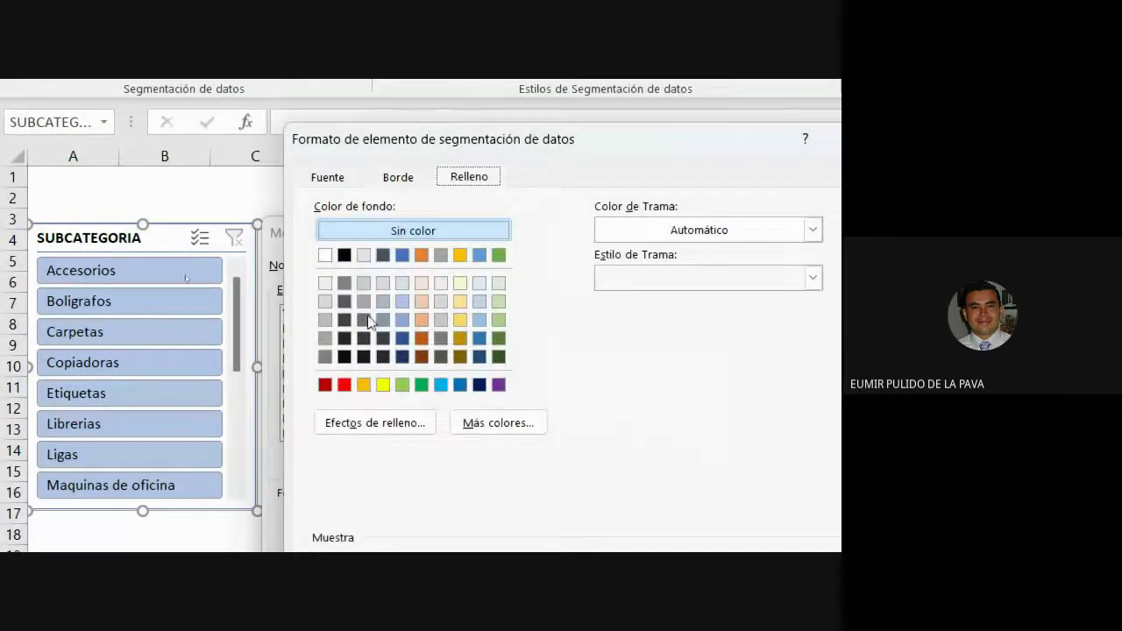
{"action": "left_click", "coordinate": [403, 283]}
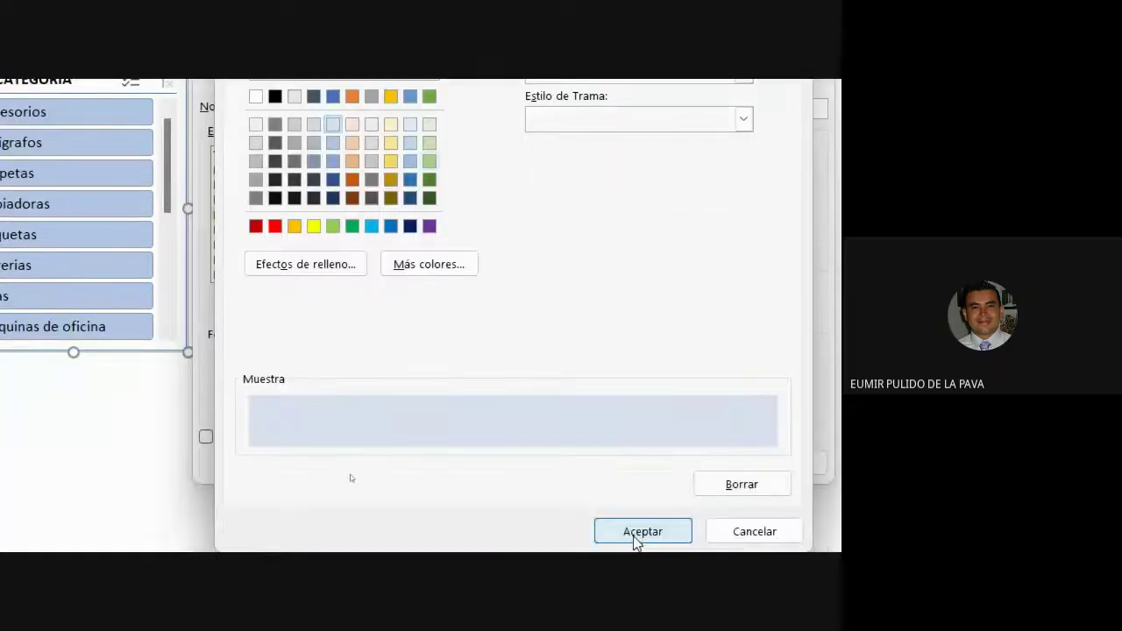
{"action": "left_click", "coordinate": [632, 533]}
Step: Format Elemento no seleccionado sin datos with a theme gold fill and a thin solid outline border in theme blue
{"action": "left_click", "coordinate": [338, 200]}
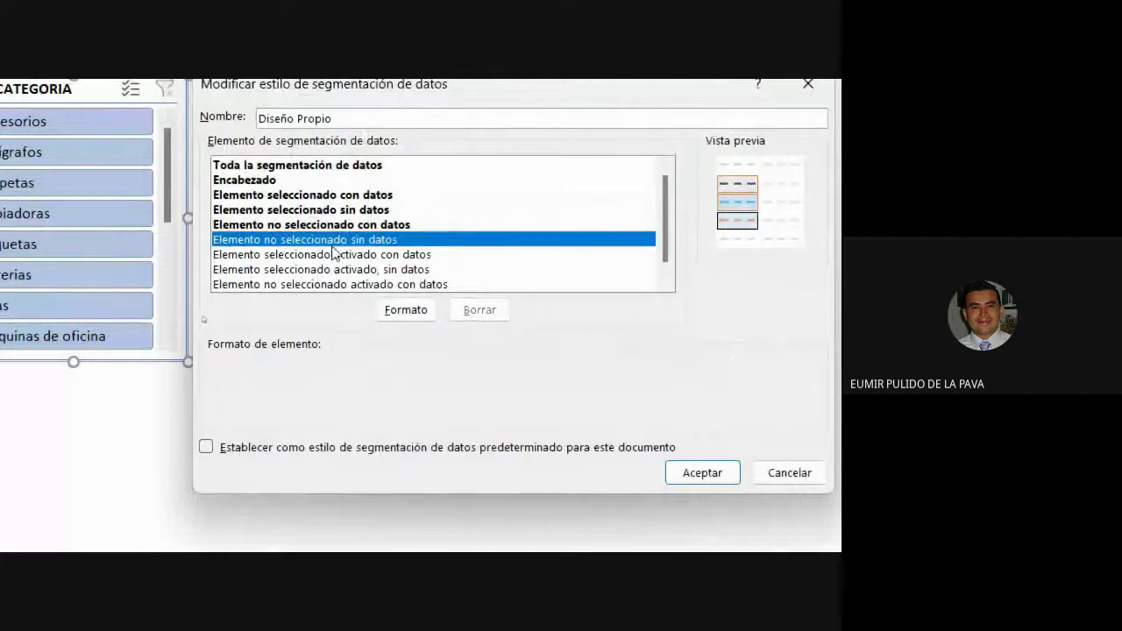
{"action": "left_click", "coordinate": [404, 309]}
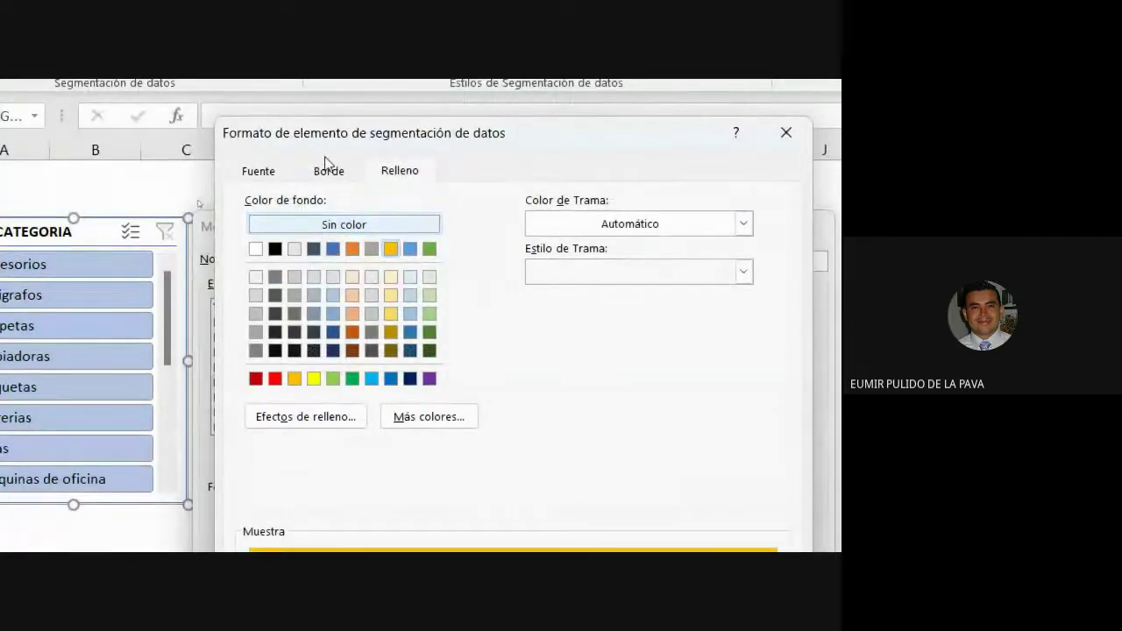
{"action": "left_click", "coordinate": [323, 173]}
{"action": "left_click", "coordinate": [369, 407]}
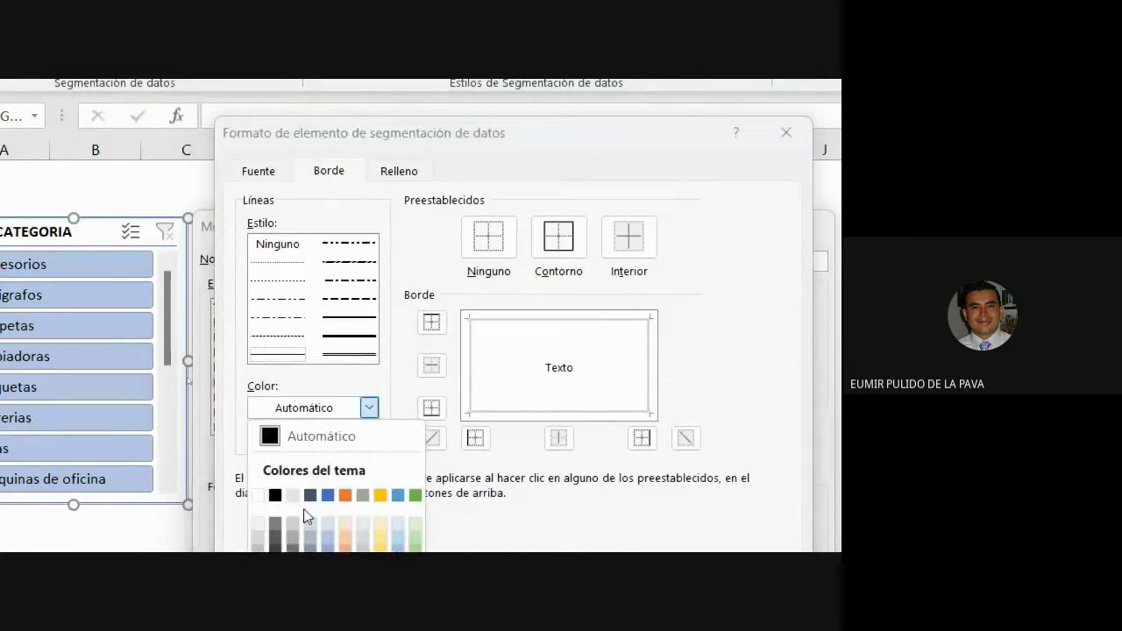
{"action": "left_click", "coordinate": [328, 501]}
{"action": "left_click", "coordinate": [558, 198]}
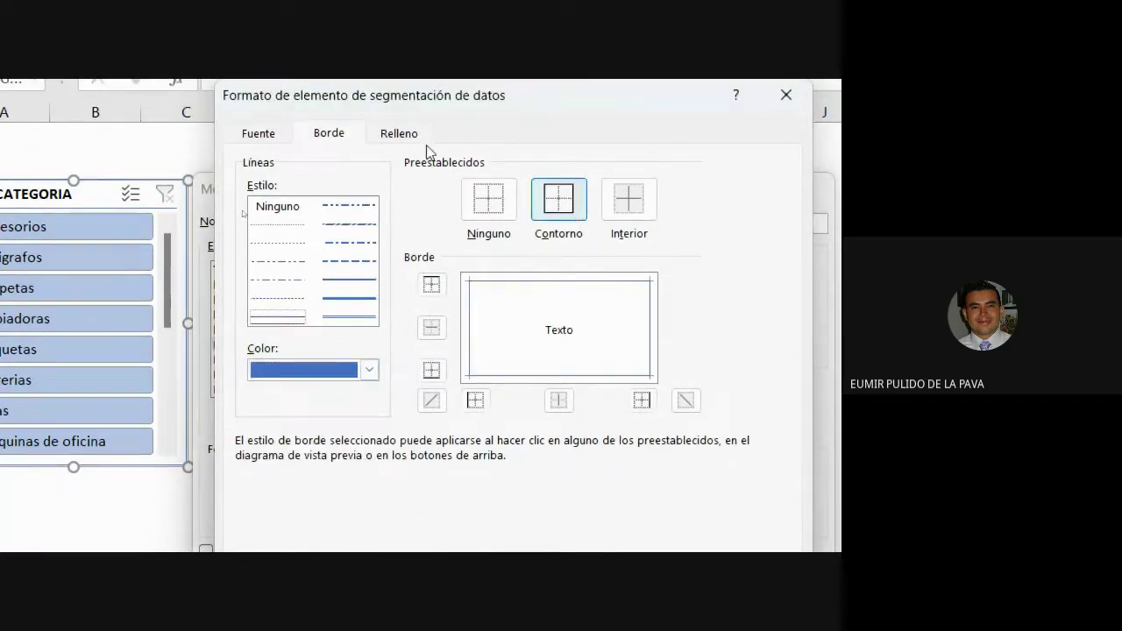
Step: Set the font of Elemento no seleccionado sin datos to Calibri (Cuerpo), Negrita, size 10, in standard green, and accept its format
{"action": "left_click", "coordinate": [259, 133]}
{"action": "left_click", "coordinate": [289, 266]}
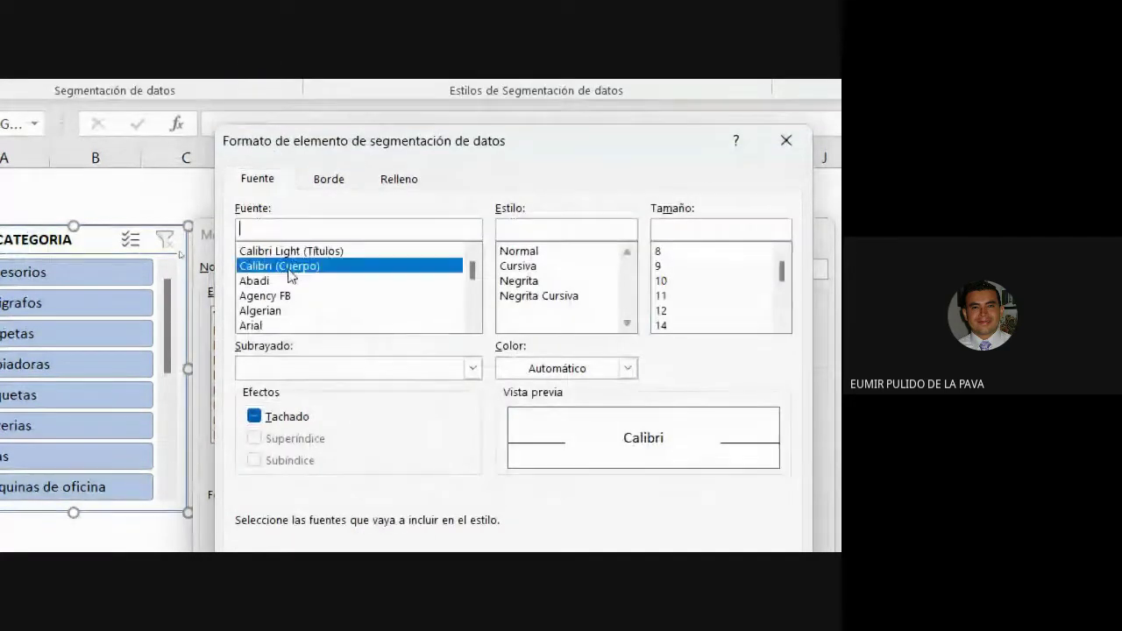
{"action": "left_click", "coordinate": [530, 281]}
{"action": "left_click", "coordinate": [670, 282]}
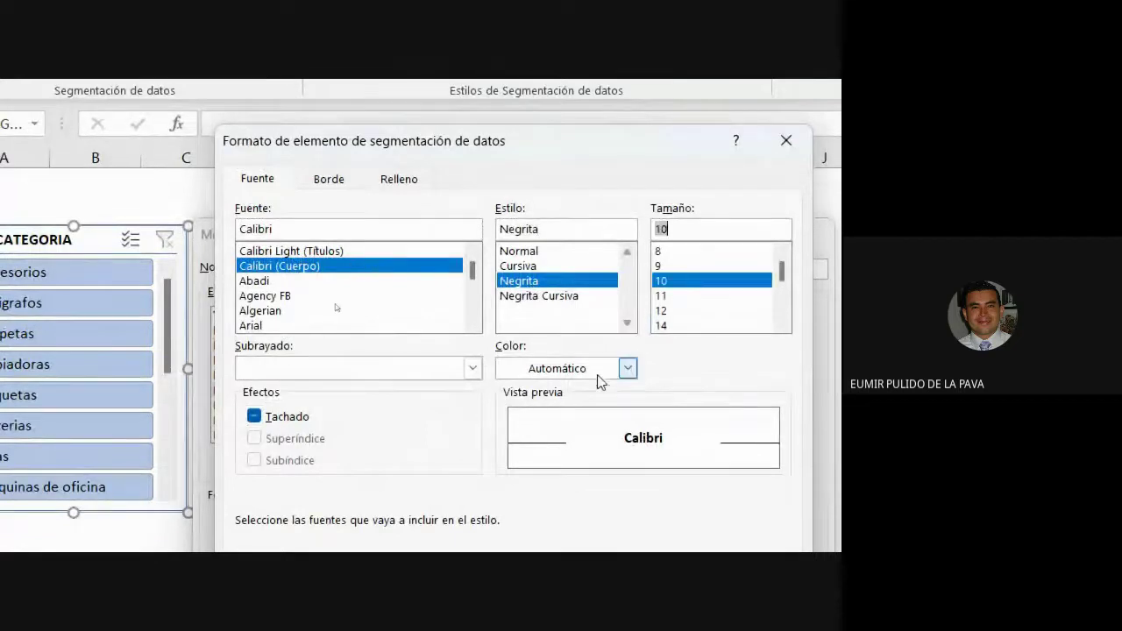
{"action": "left_click", "coordinate": [627, 368]}
{"action": "left_click", "coordinate": [593, 497]}
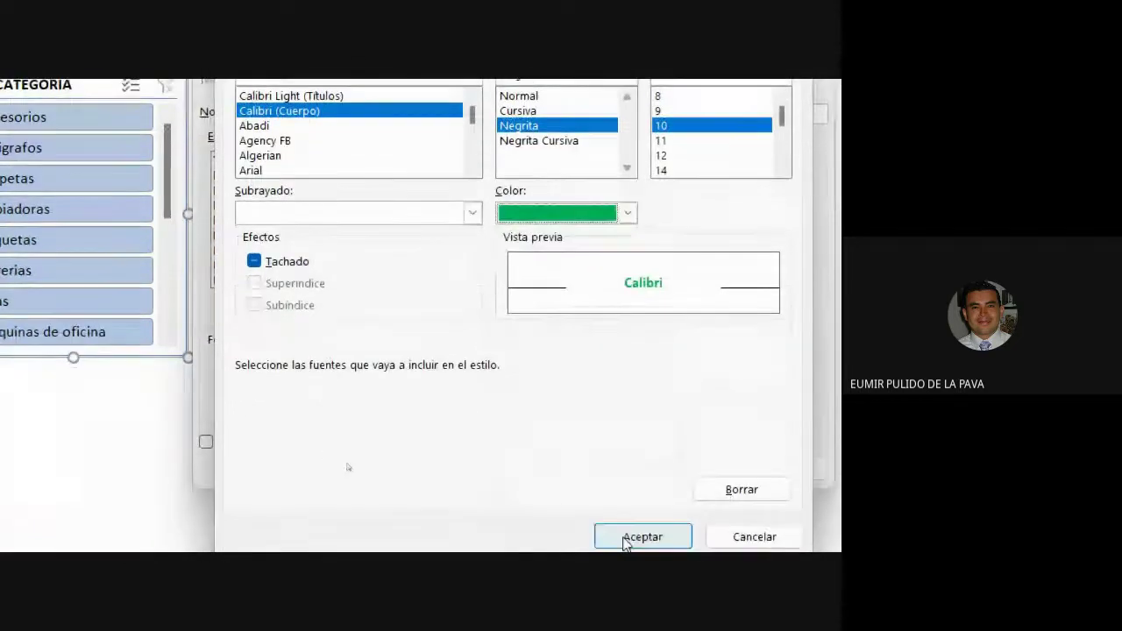
{"action": "left_click", "coordinate": [623, 538]}
Step: Set the font of Elemento seleccionado activado con datos to Calibri (Cuerpo), Negrita, size 10, in standard orange
{"action": "left_click", "coordinate": [396, 250]}
{"action": "left_click", "coordinate": [406, 301]}
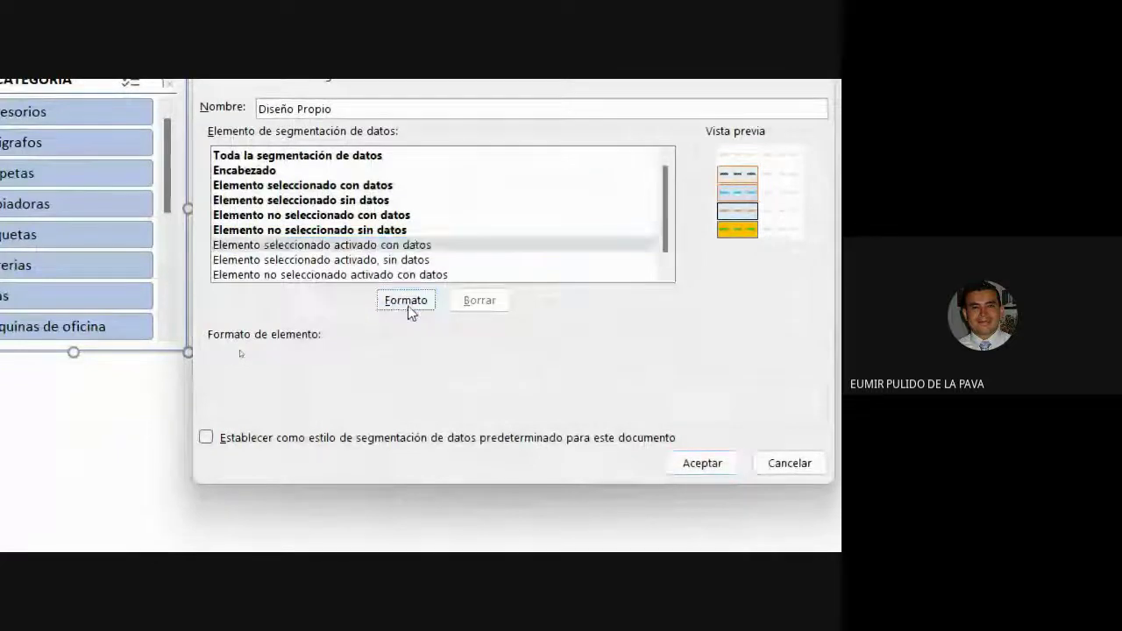
{"action": "left_click", "coordinate": [282, 437]}
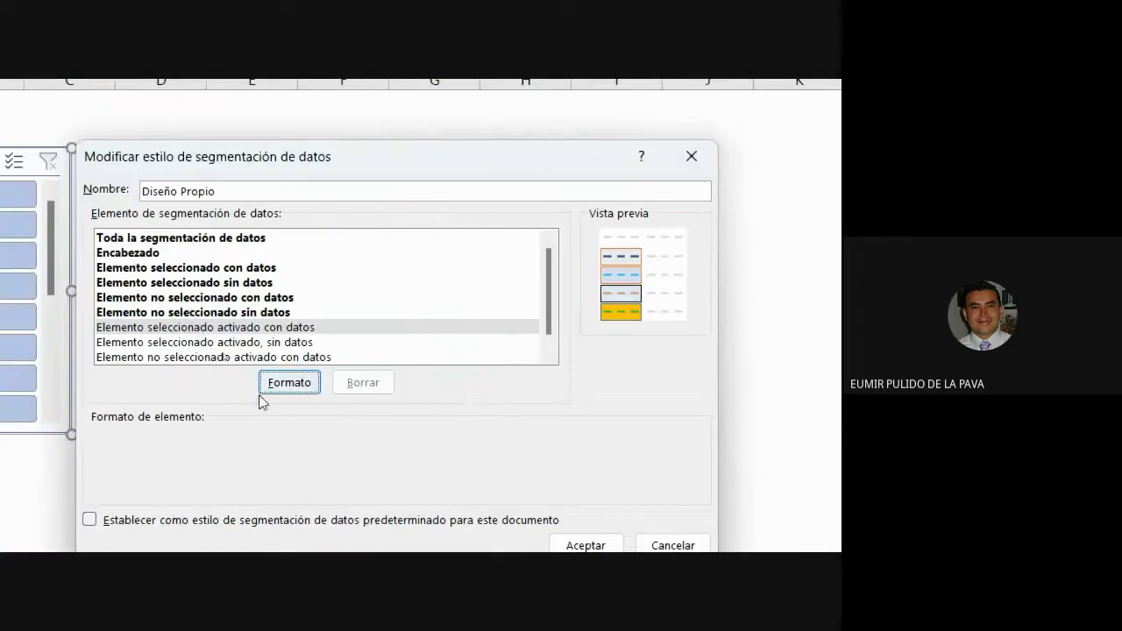
{"action": "left_click", "coordinate": [71, 386]}
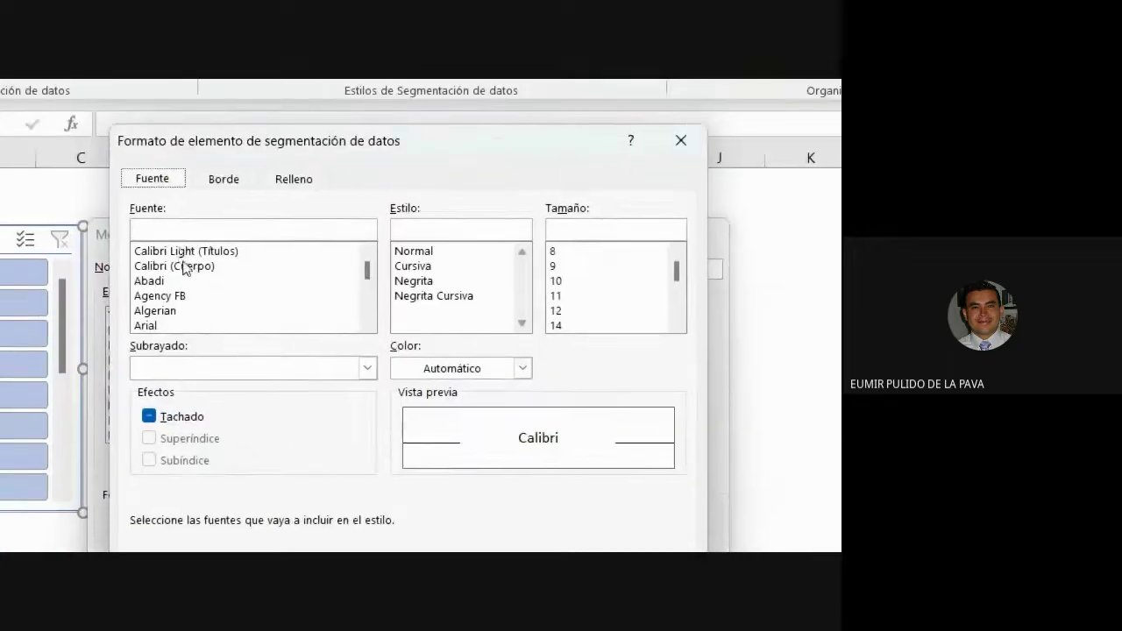
{"action": "left_click", "coordinate": [184, 266]}
{"action": "left_click", "coordinate": [459, 280]}
{"action": "left_click", "coordinate": [556, 280]}
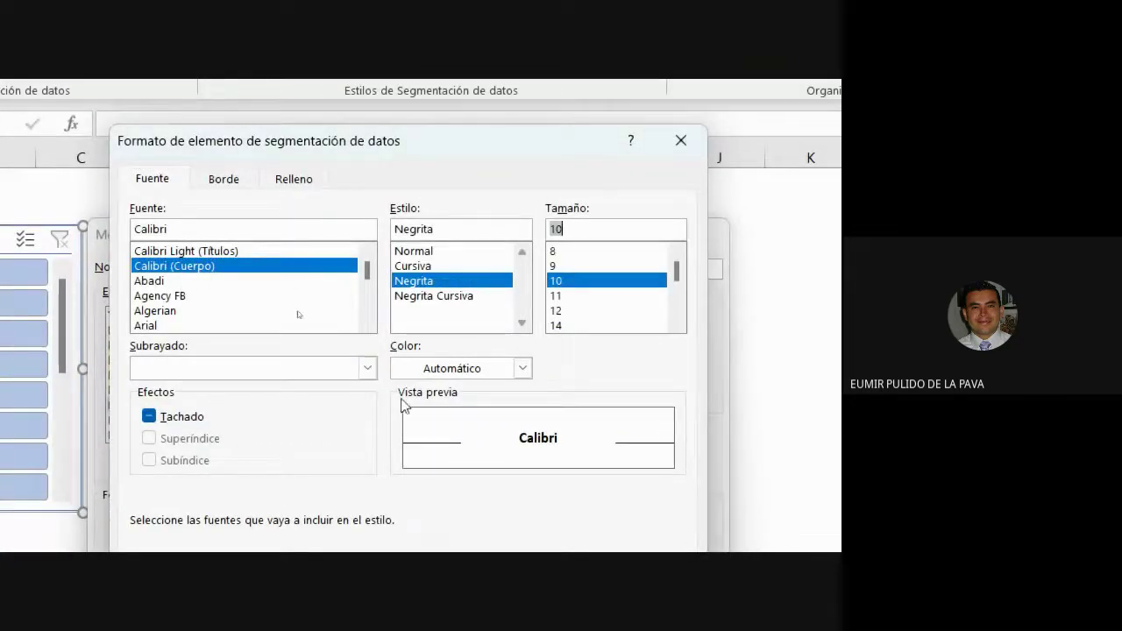
{"action": "left_click", "coordinate": [522, 368]}
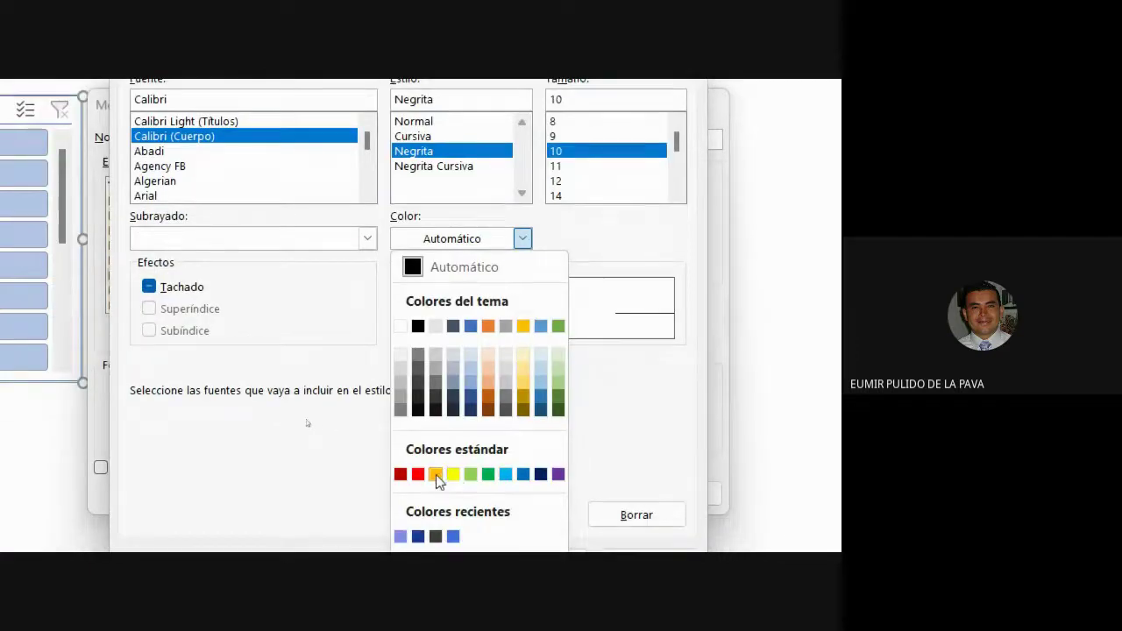
{"action": "left_click", "coordinate": [454, 475]}
Step: Give Elemento seleccionado activado con datos a thin solid outline border in theme orange
{"action": "left_click", "coordinate": [221, 210]}
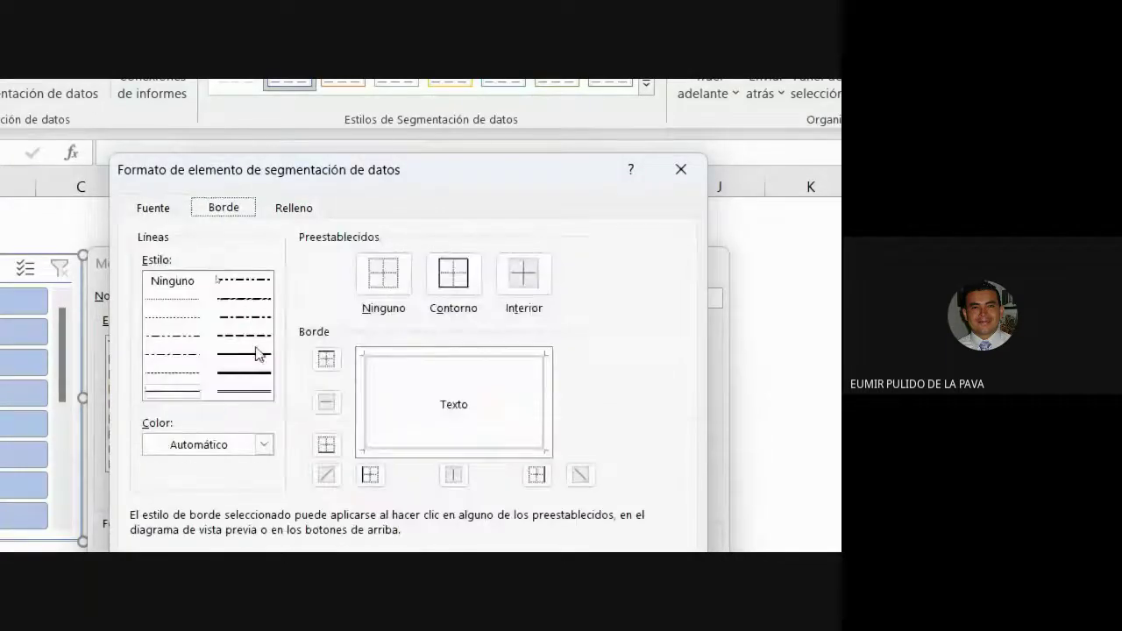
{"action": "left_click", "coordinate": [179, 393]}
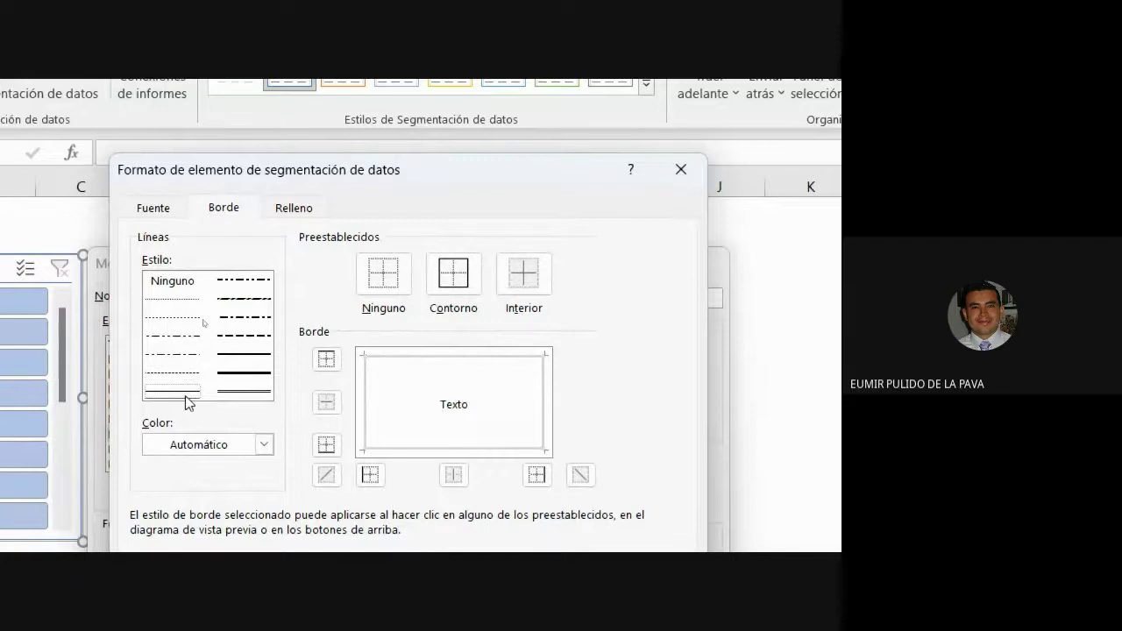
{"action": "left_click", "coordinate": [215, 444]}
{"action": "left_click", "coordinate": [211, 471]}
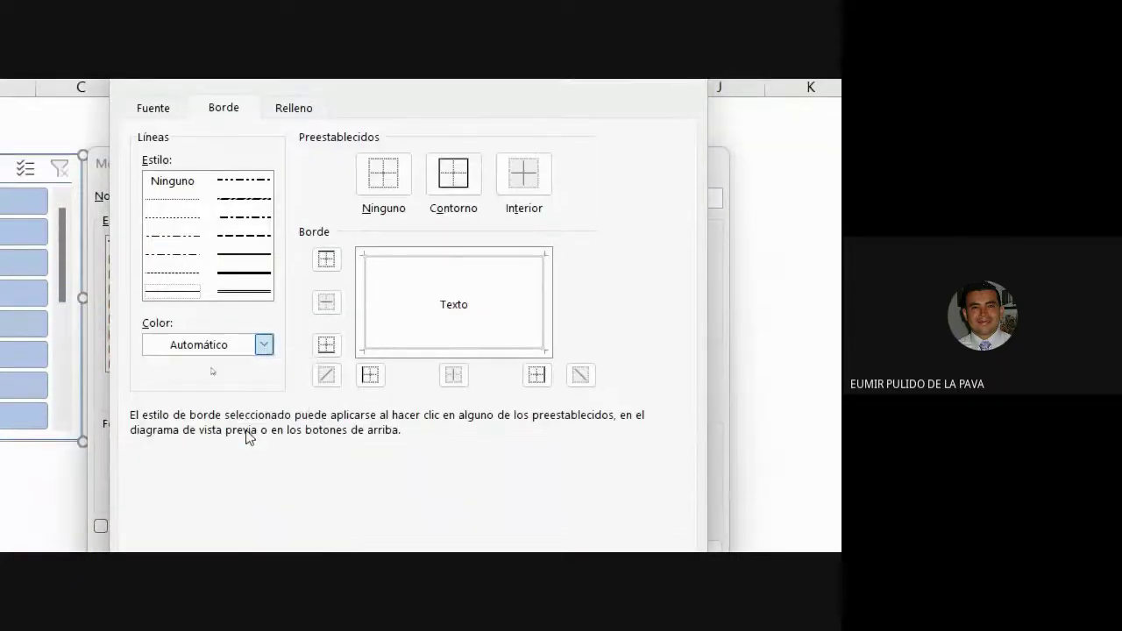
{"action": "left_click", "coordinate": [457, 179]}
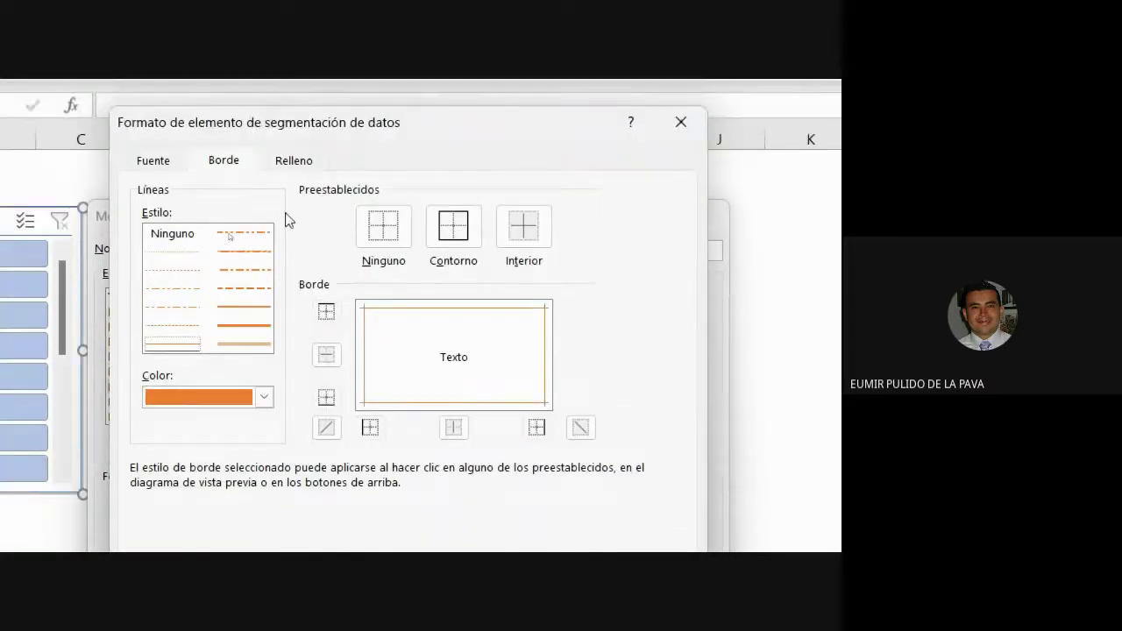
Step: Fill Elemento seleccionado activado con datos with the lightest blue tint and accept the Diseño Propio style changes
{"action": "left_click", "coordinate": [293, 161]}
{"action": "left_click", "coordinate": [229, 266]}
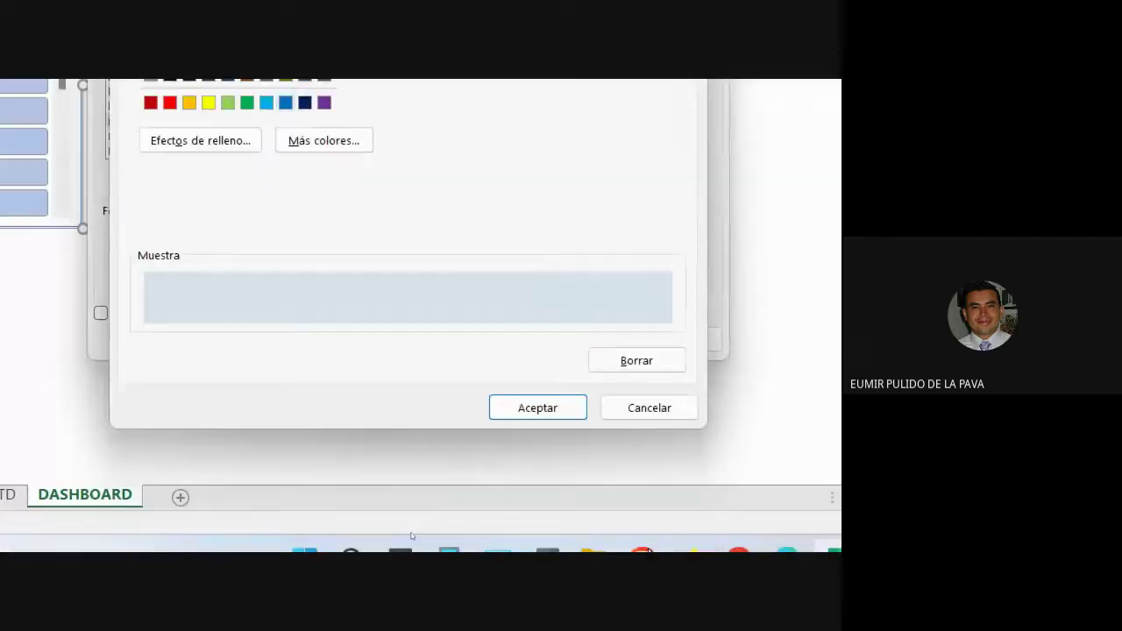
{"action": "left_click", "coordinate": [536, 406]}
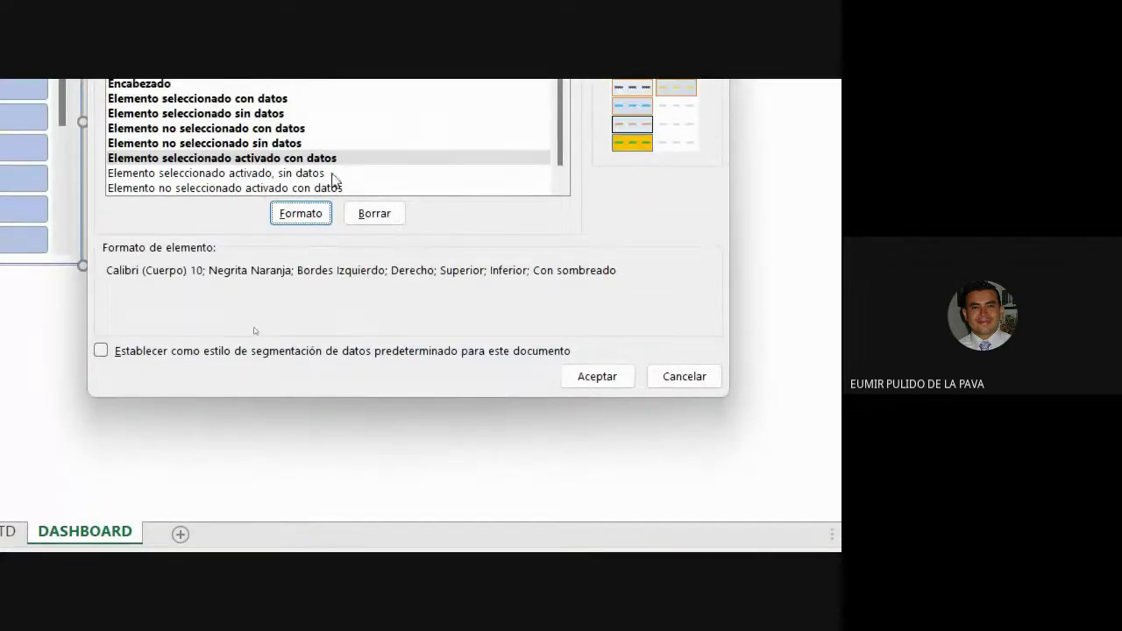
{"action": "left_click", "coordinate": [328, 136]}
{"action": "left_click", "coordinate": [583, 343]}
{"action": "left_click", "coordinate": [583, 382]}
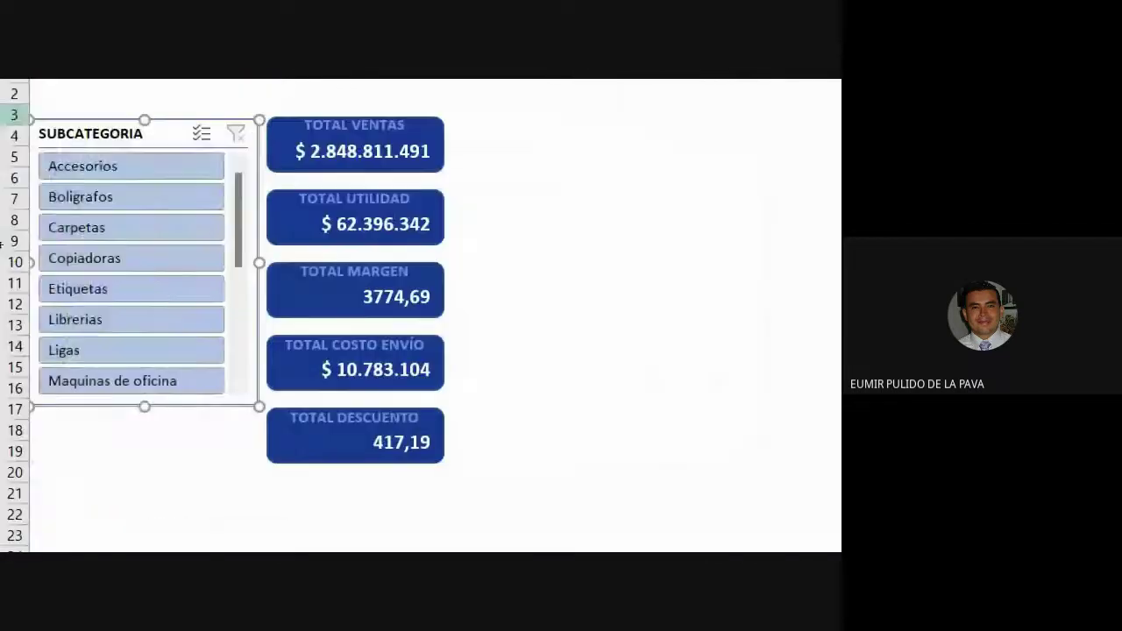
Step: Test the SUBCATEGORIA slicer by filtering on Accesorios, and clear the filter
{"action": "left_click", "coordinate": [140, 289]}
{"action": "left_click", "coordinate": [166, 256]}
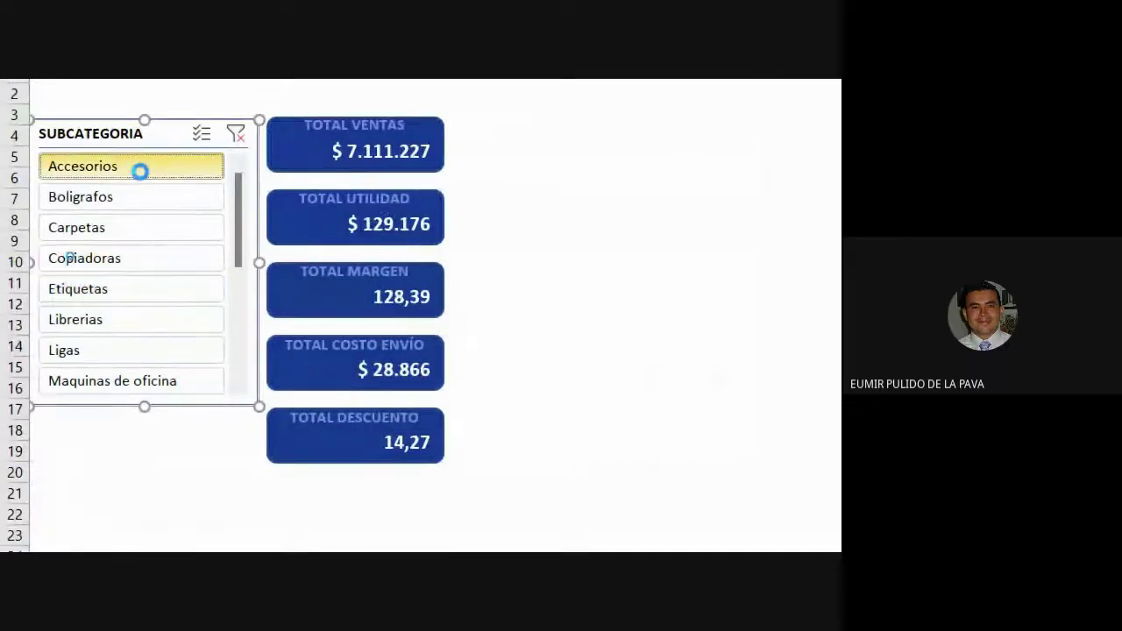
{"action": "left_click", "coordinate": [236, 136]}
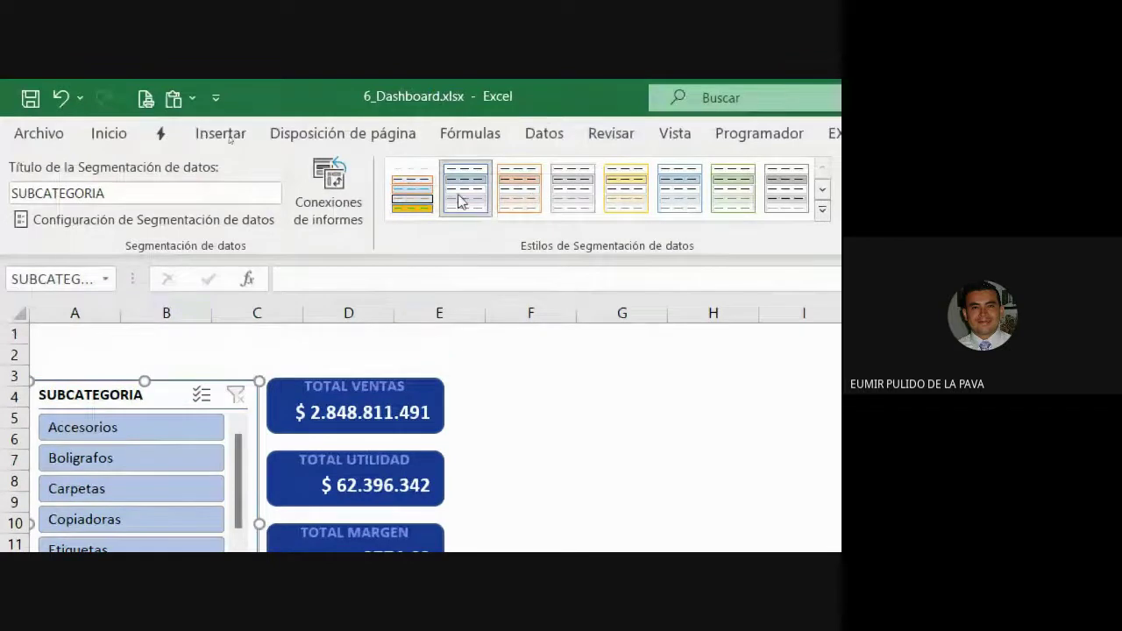
Step: Apply the Diseño Propio style to the SUBCATEGORIA slicer and filter it by Accesorios and by Boligrafos in turn
{"action": "left_click", "coordinate": [412, 189]}
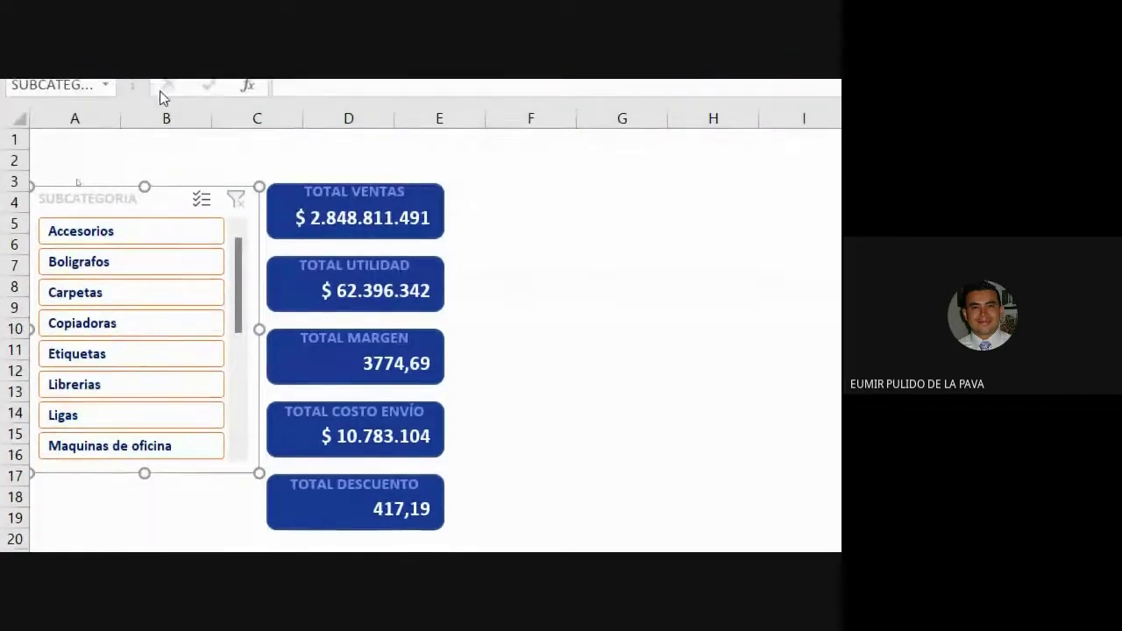
{"action": "left_click", "coordinate": [162, 232]}
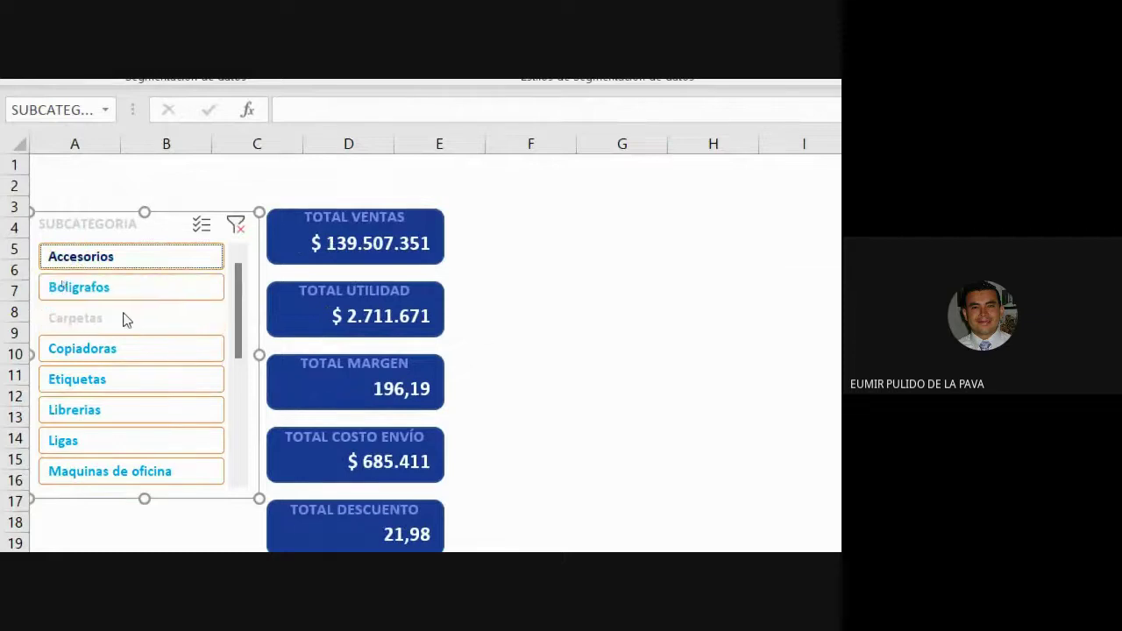
{"action": "left_click", "coordinate": [119, 288]}
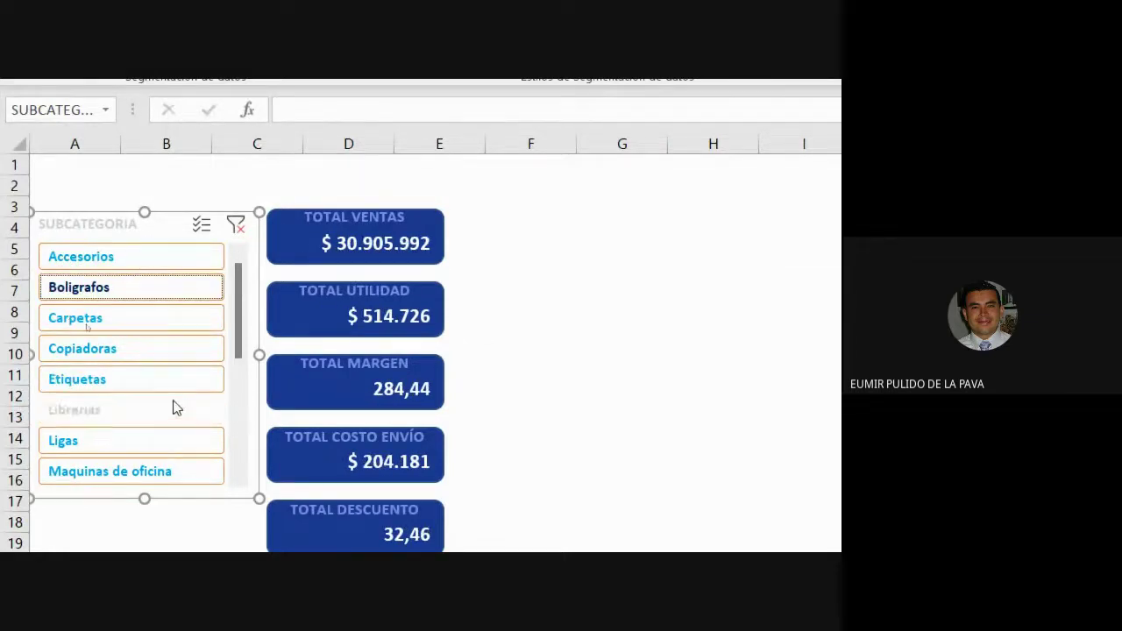
Step: Filter the SUBCATEGORIA slicer by Copiadoras and reapply the Diseño Propio style to it
{"action": "left_click", "coordinate": [89, 349]}
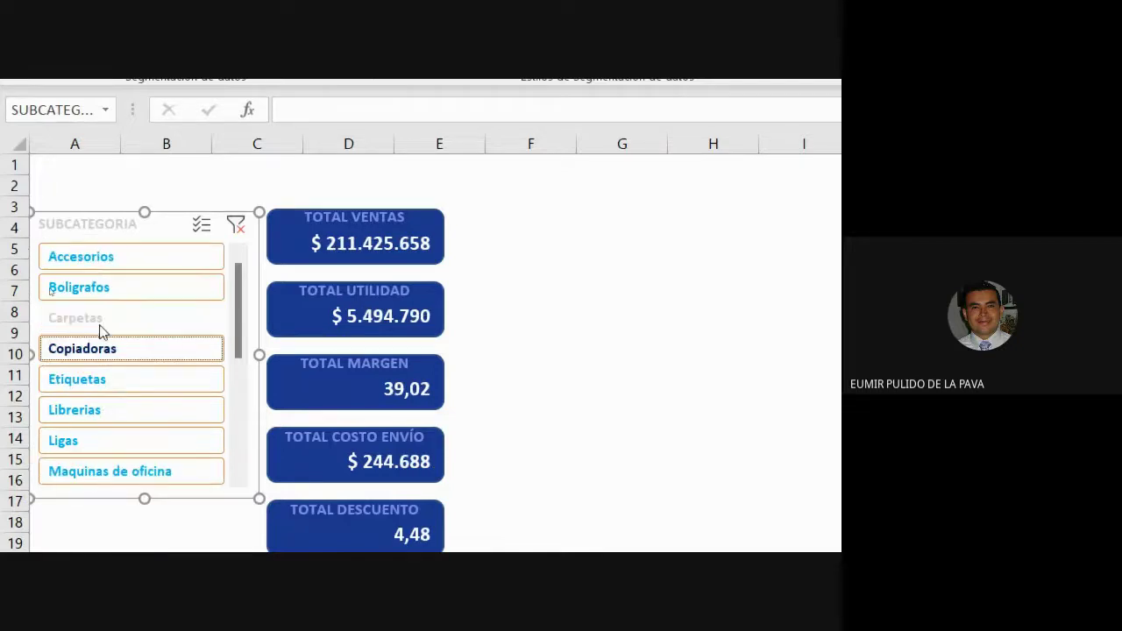
{"action": "scroll", "coordinate": [180, 411], "scroll_direction": "down", "scroll_amount": 5}
{"action": "scroll", "coordinate": [180, 447], "scroll_direction": "up", "scroll_amount": 5}
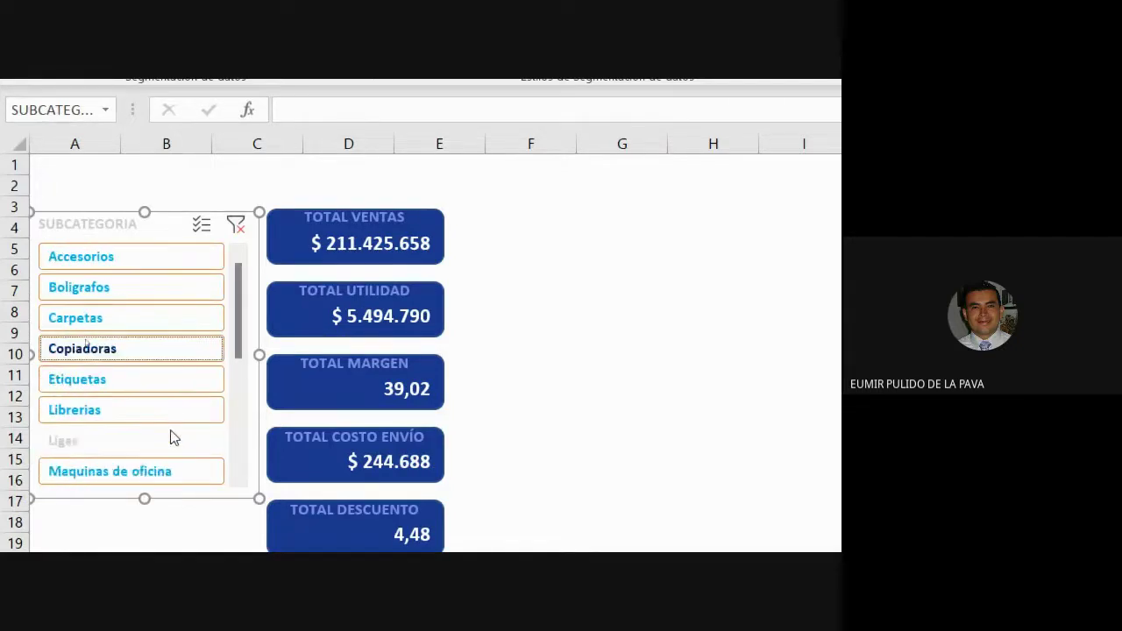
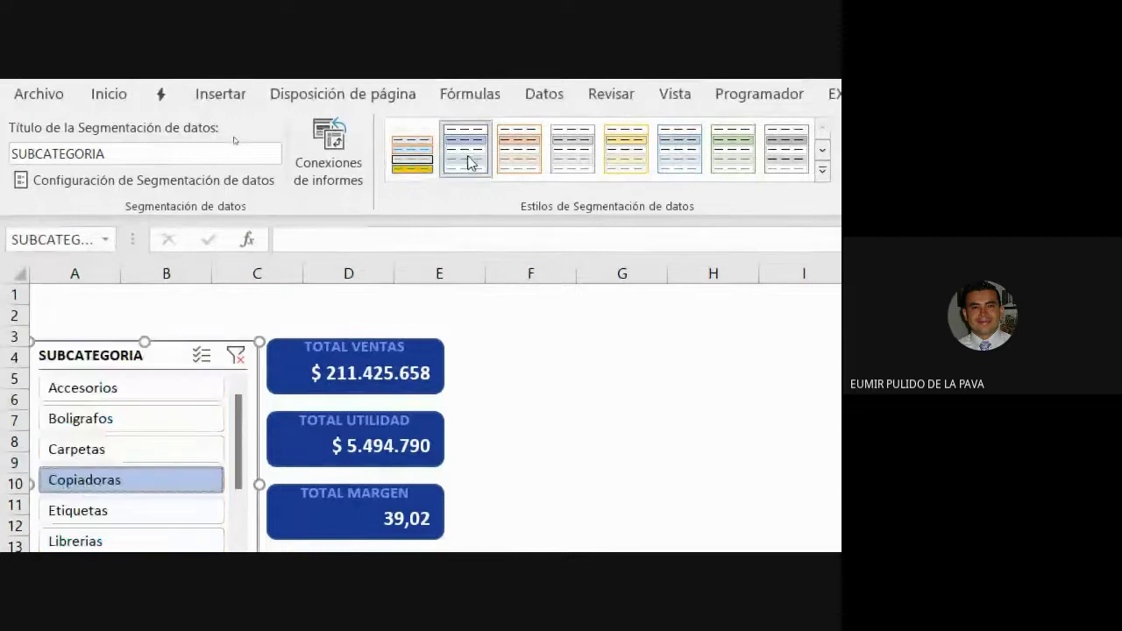
{"action": "left_click", "coordinate": [419, 160]}
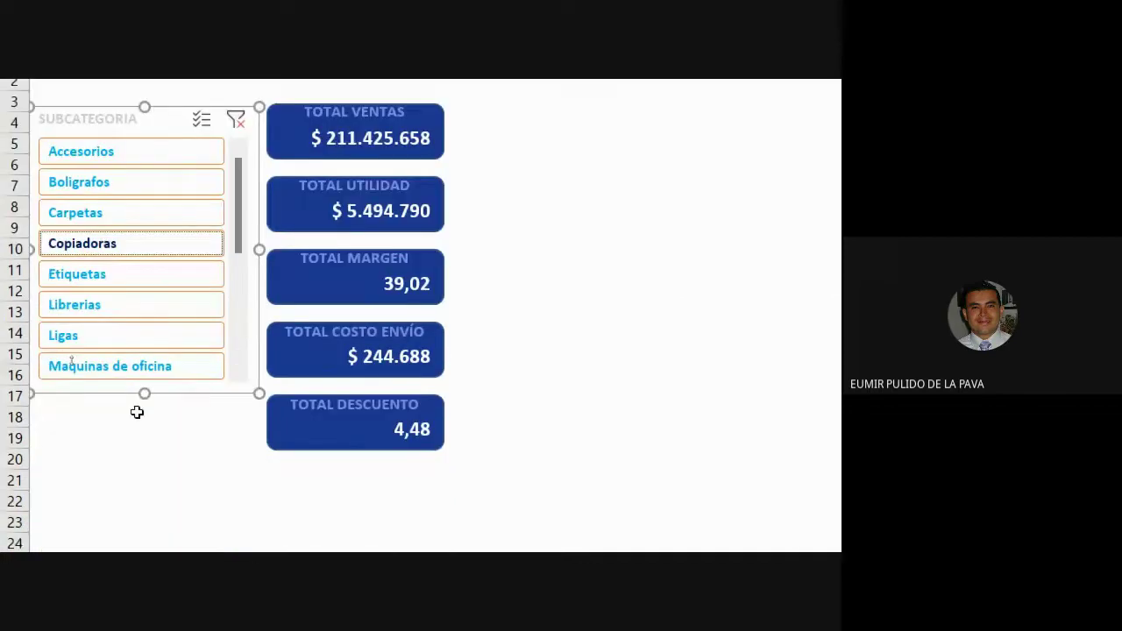
{"action": "left_click", "coordinate": [598, 268]}
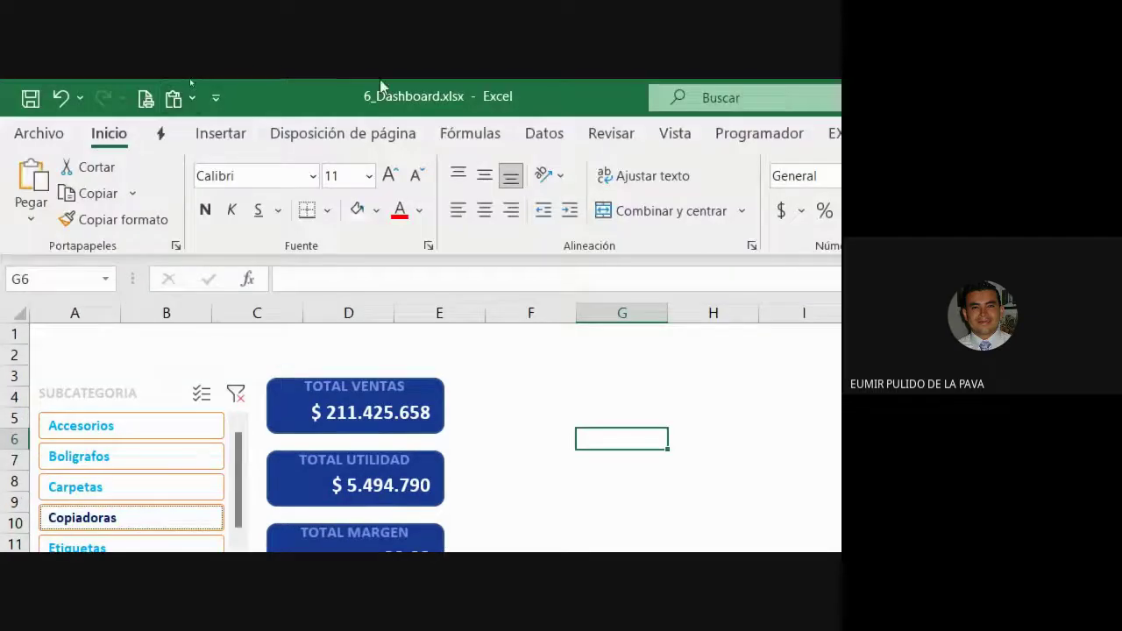
Step: Open the Diseño Propio style of the SUBCATEGORIA slicer for modification to review its element formats, and close it without edits
{"action": "left_click", "coordinate": [117, 342]}
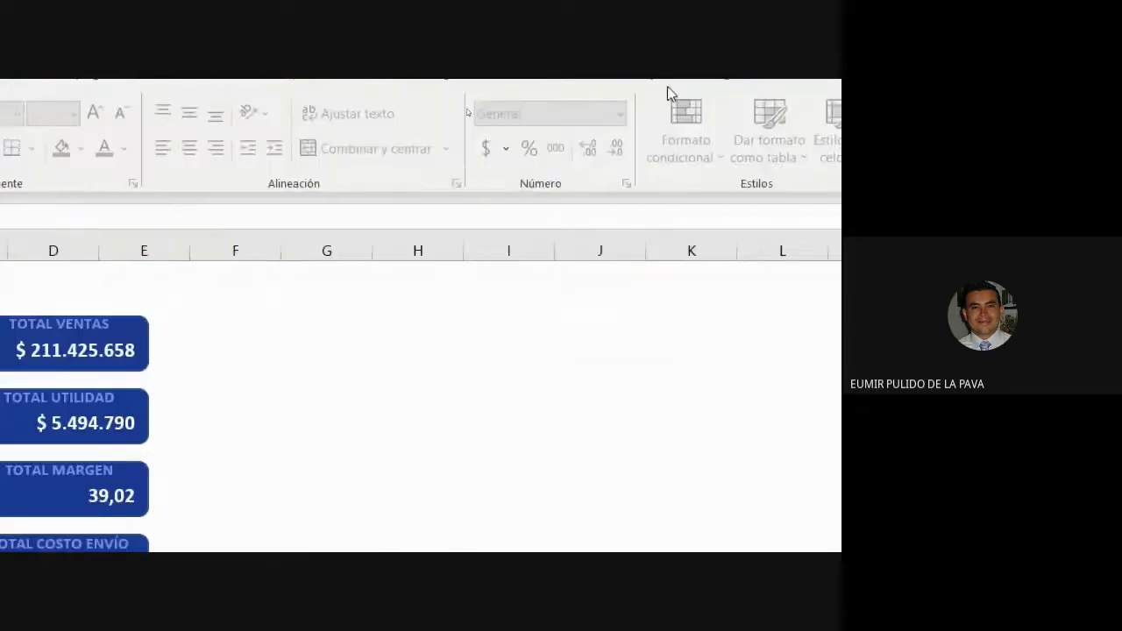
{"action": "left_click", "coordinate": [616, 135]}
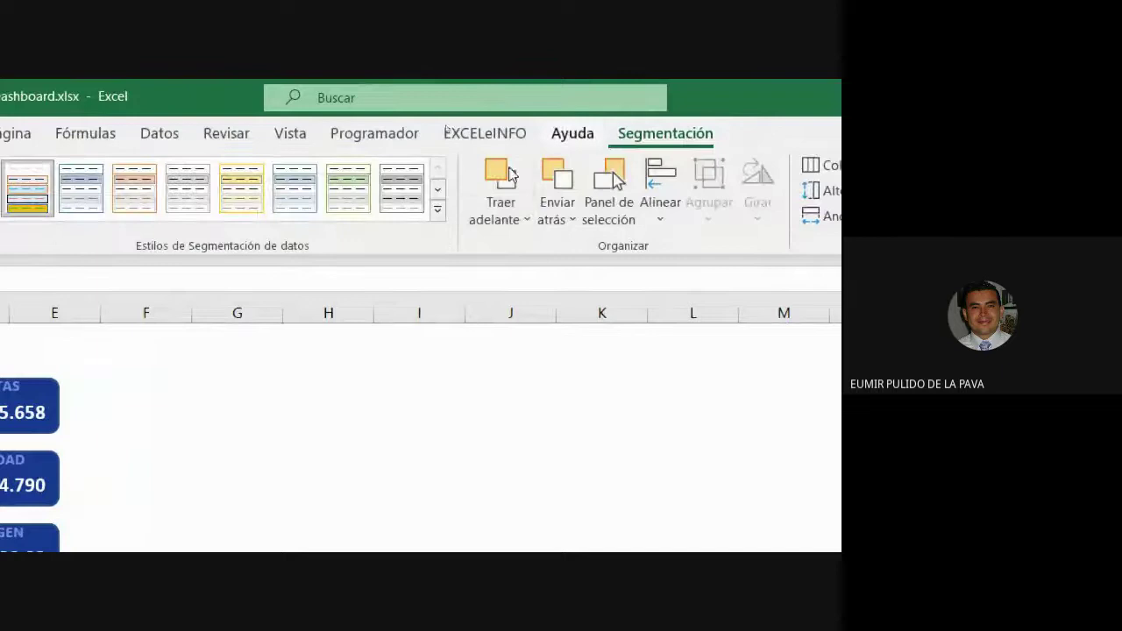
{"action": "left_click", "coordinate": [435, 223]}
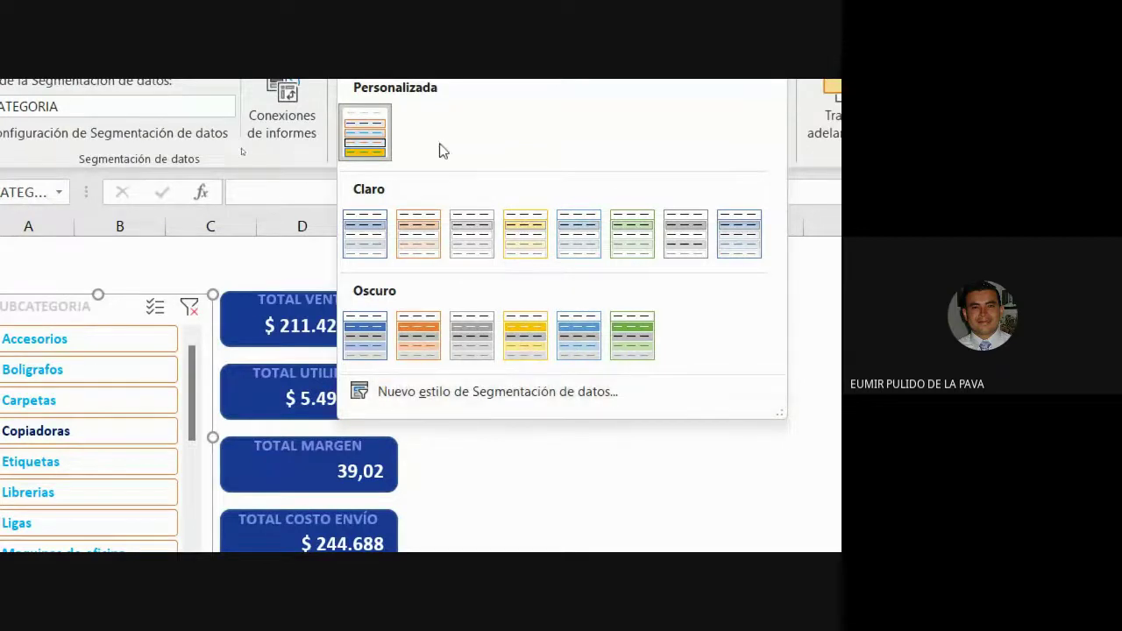
{"action": "right_click", "coordinate": [365, 195]}
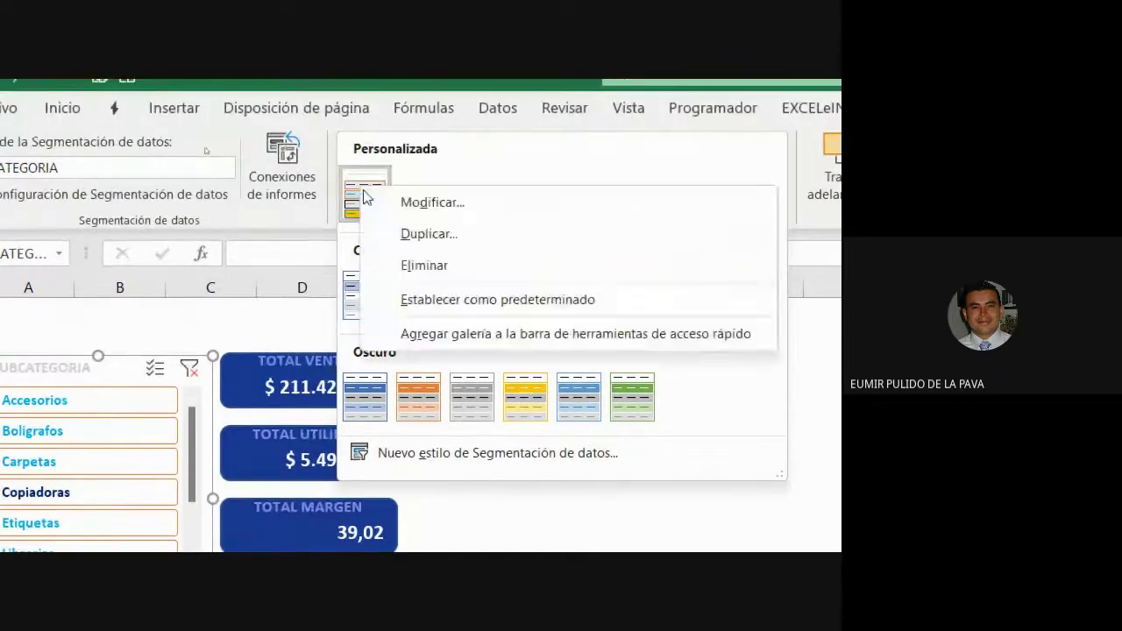
{"action": "left_click", "coordinate": [412, 200]}
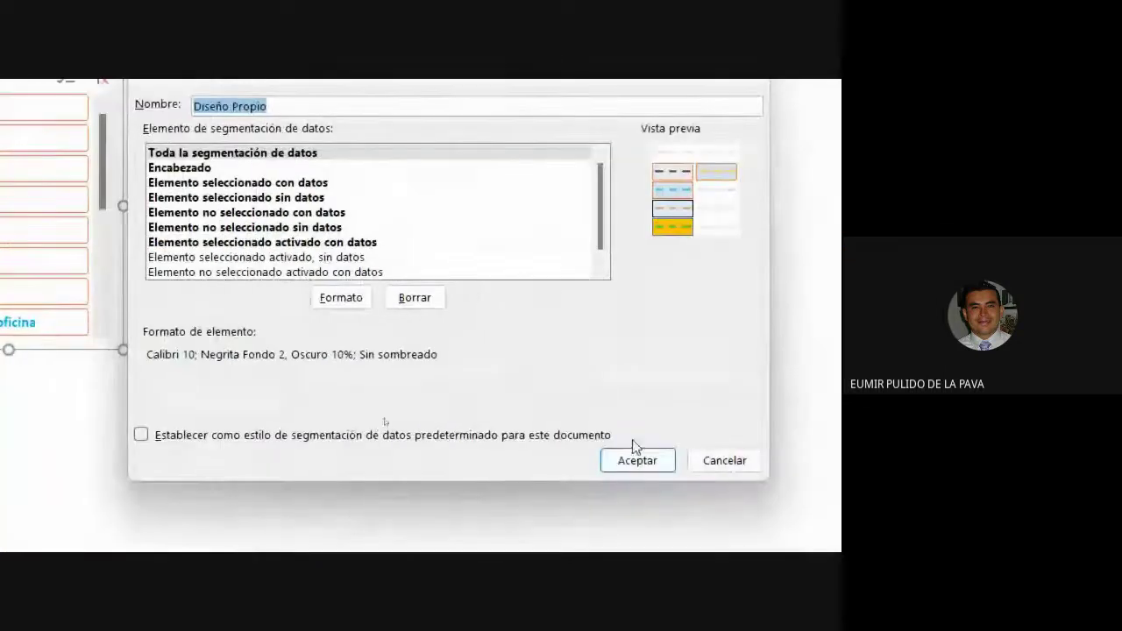
{"action": "left_click", "coordinate": [752, 529]}
{"action": "left_click", "coordinate": [531, 402]}
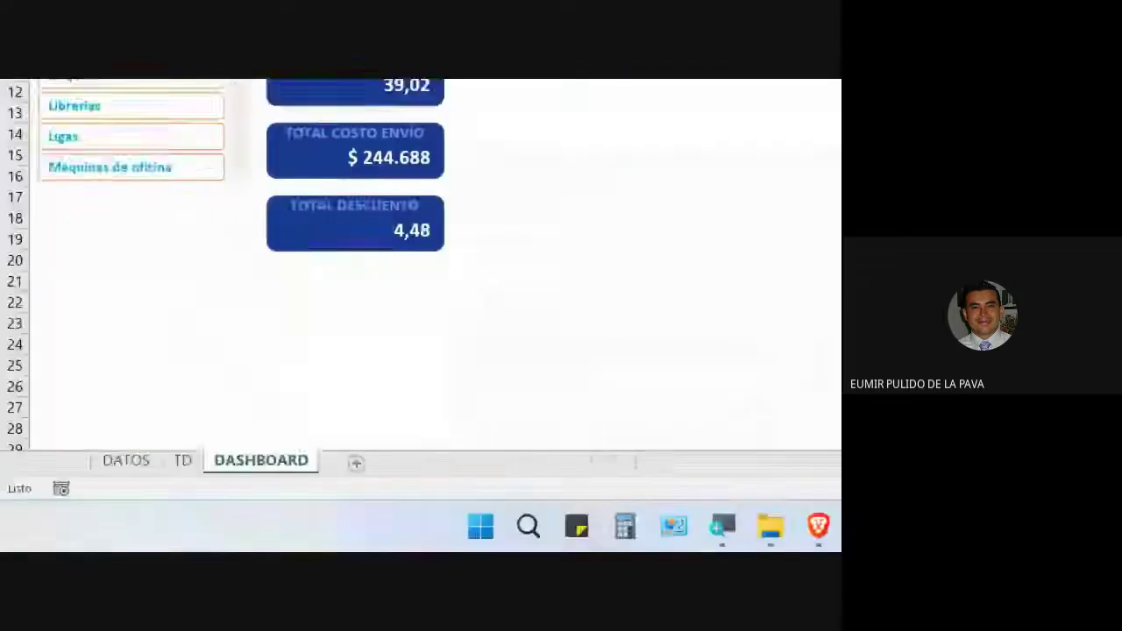
Step: Reduce the Lupa magnification to 100% and check the Meet call messages before returning to the Excel dashboard
{"action": "left_click", "coordinate": [305, 526]}
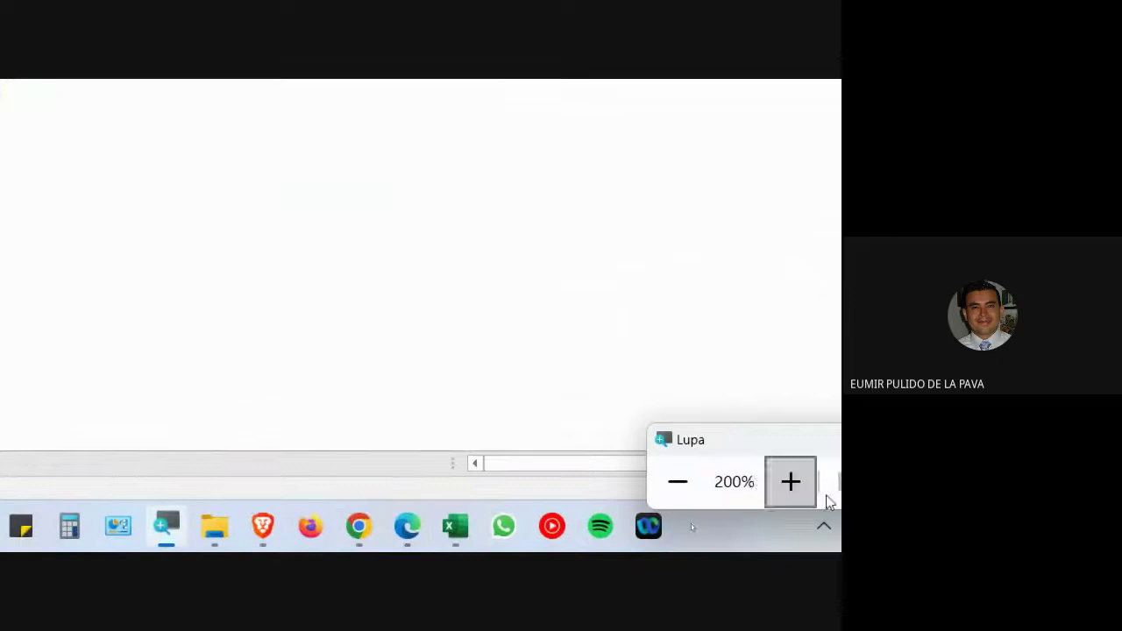
{"action": "left_click", "coordinate": [657, 483]}
{"action": "left_click", "coordinate": [456, 540]}
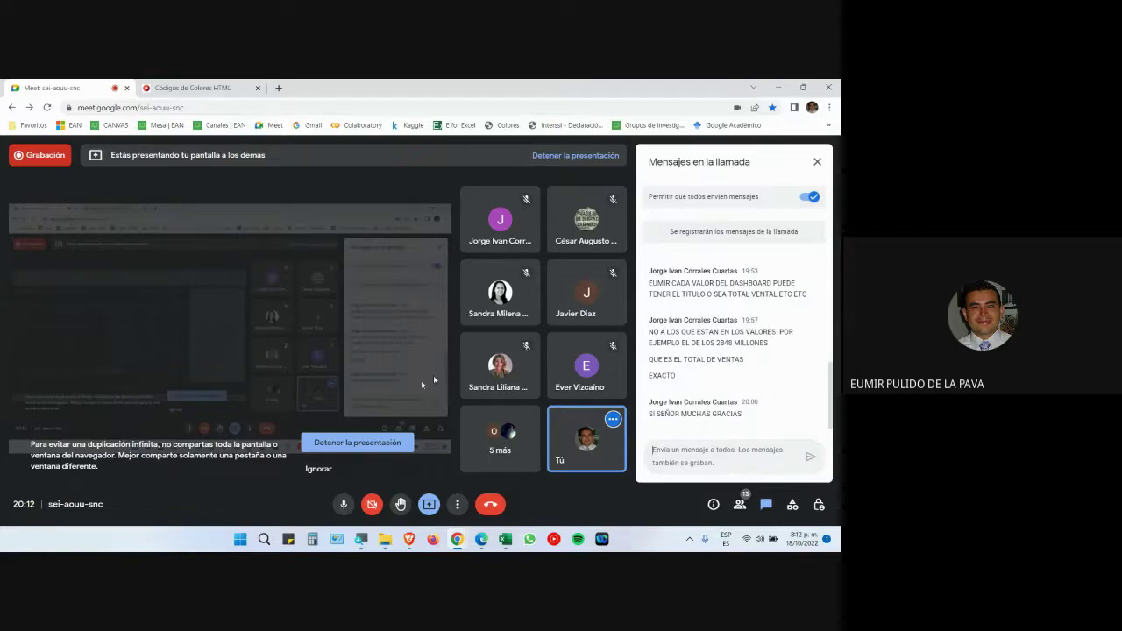
{"action": "left_click", "coordinate": [505, 539]}
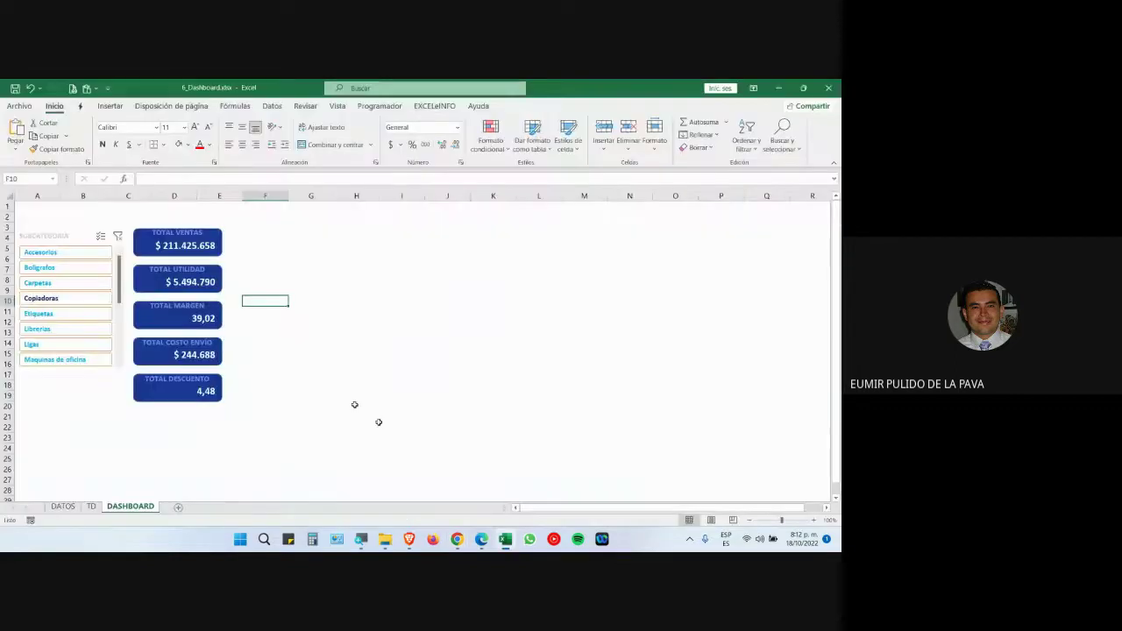
Step: Look through the pivot tables and percentage calculations on the TD sheet and return to DASHBOARD
{"action": "left_click", "coordinate": [92, 506]}
{"action": "scroll", "coordinate": [152, 341], "scroll_direction": "down", "scroll_amount": 11}
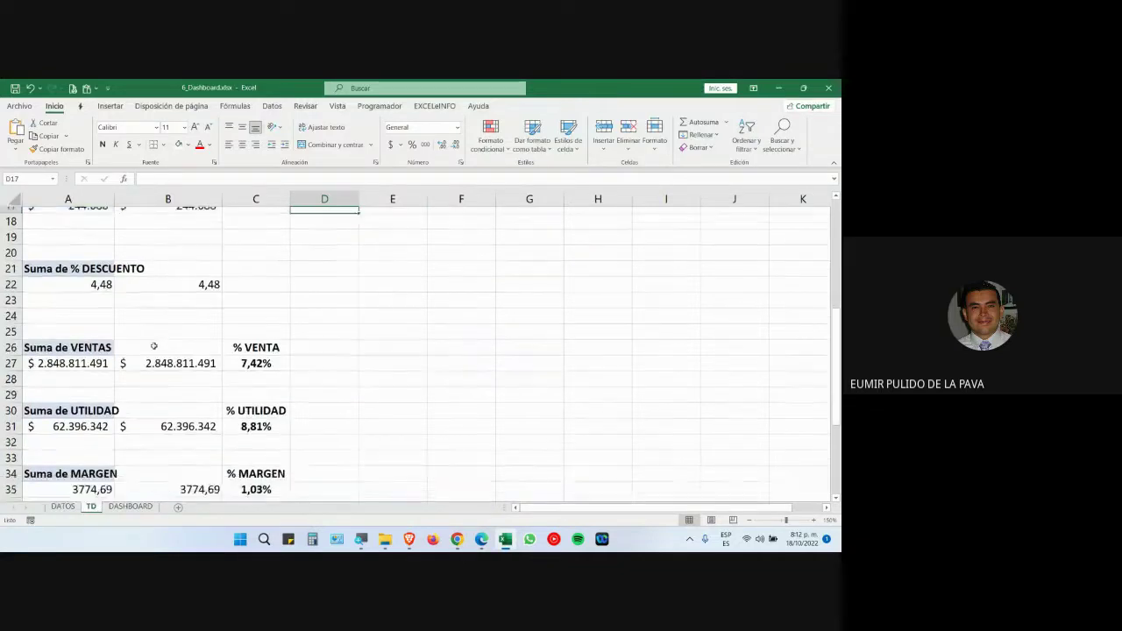
{"action": "left_click", "coordinate": [130, 507]}
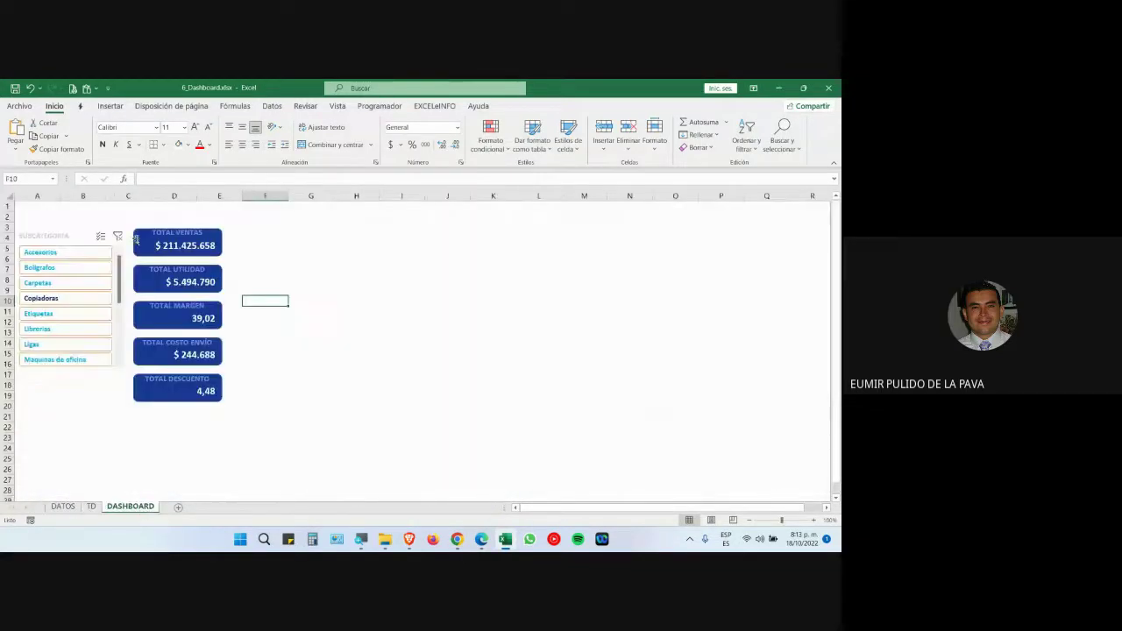
Step: Apply the dark grey Claro style to the SUBCATEGORIA slicer and clear its filter
{"action": "left_click", "coordinate": [62, 232]}
{"action": "left_click", "coordinate": [524, 105]}
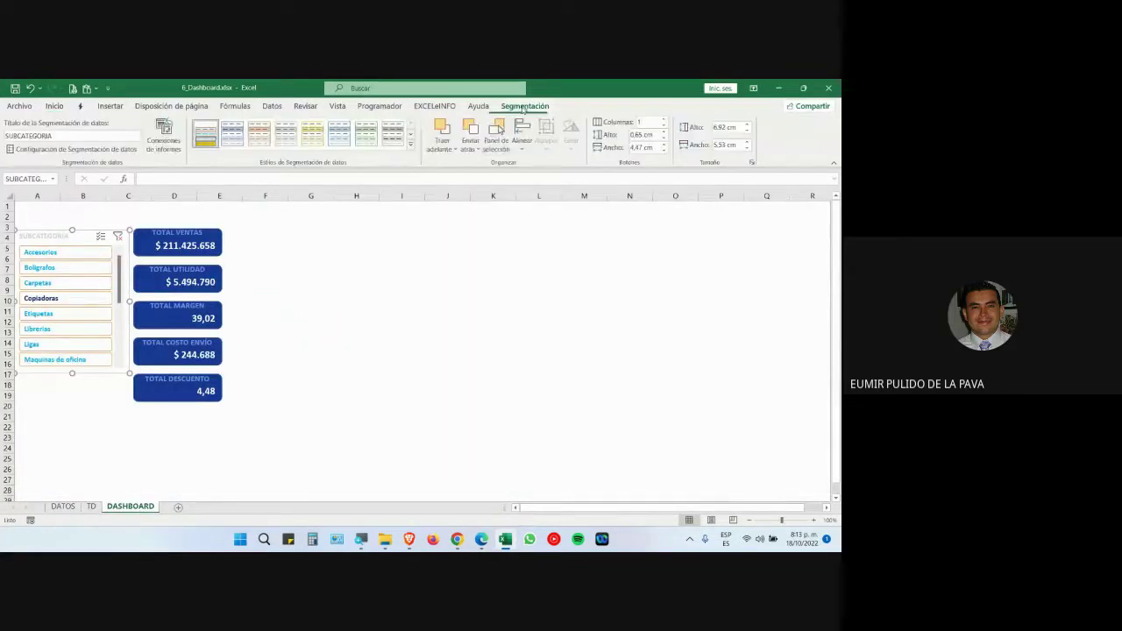
{"action": "left_click", "coordinate": [394, 141]}
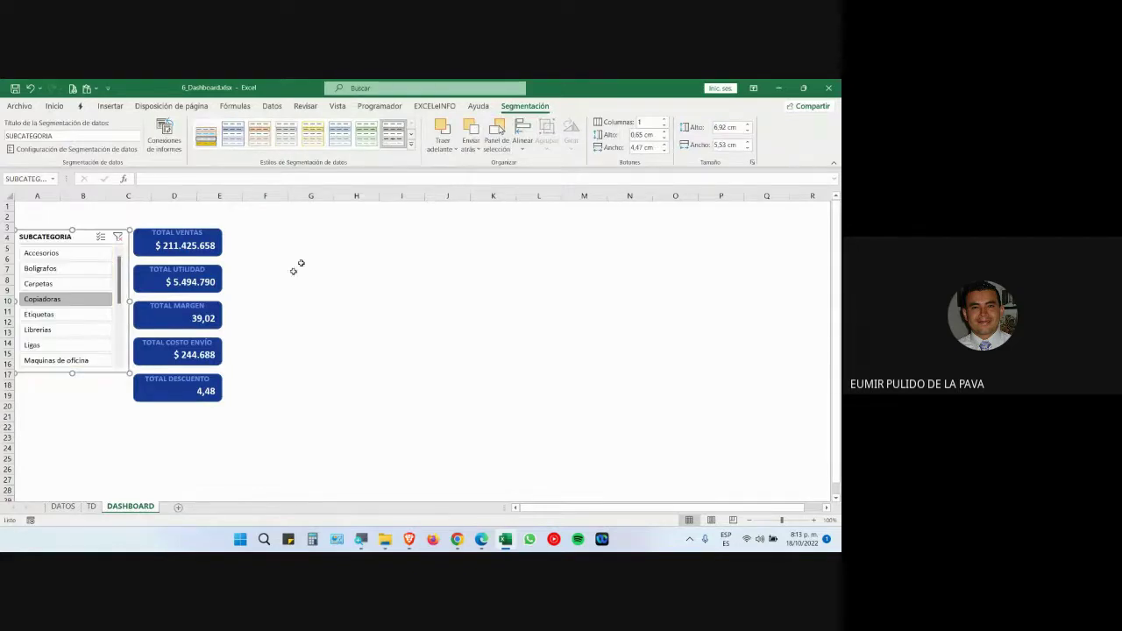
{"action": "left_click", "coordinate": [120, 238]}
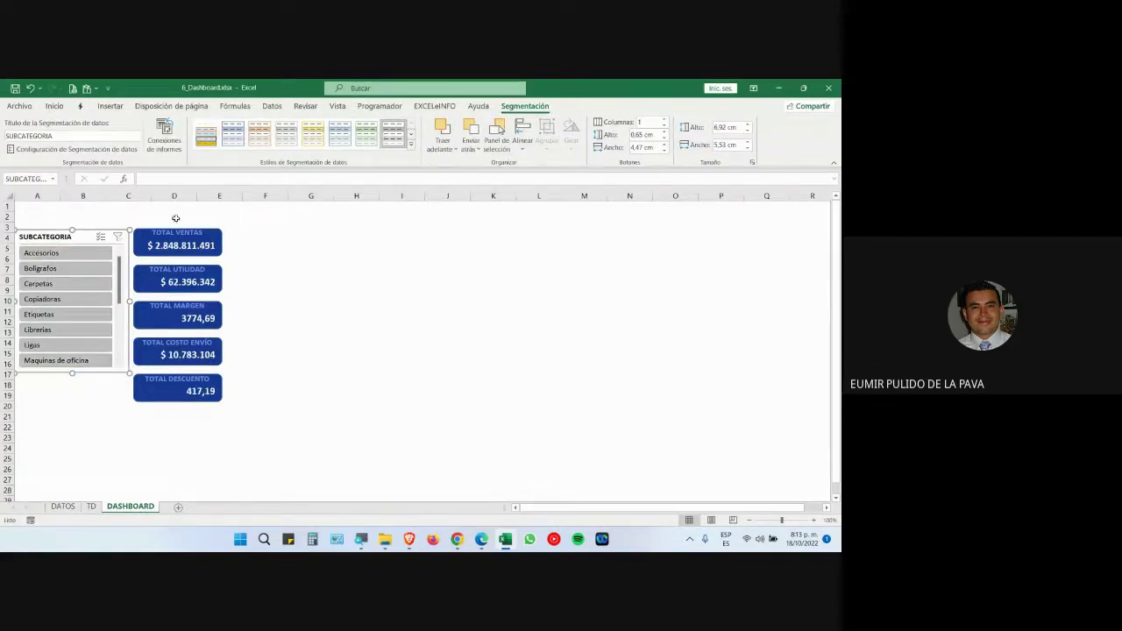
Step: Create a pivot table from DATOS at cell A49 of the TD sheet, adding the data to the data model
{"action": "left_click", "coordinate": [125, 477]}
{"action": "key", "text": "ctrl+Page_Up"}
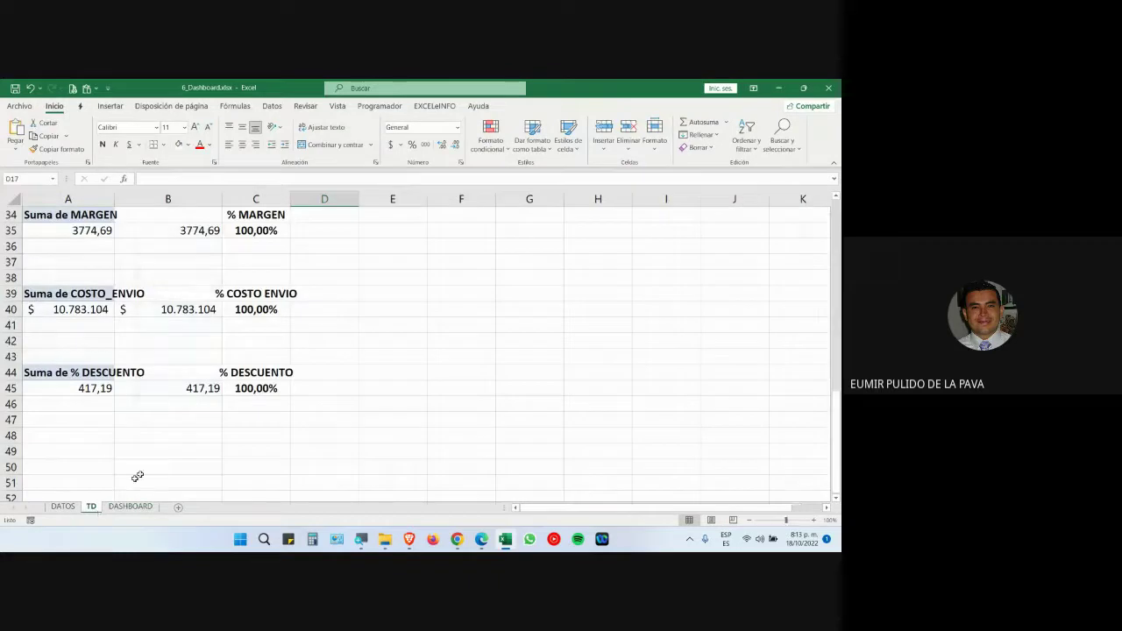
{"action": "left_click", "coordinate": [71, 432]}
{"action": "scroll", "coordinate": [118, 439], "scroll_direction": "up", "scroll_amount": 1}
{"action": "scroll", "coordinate": [126, 419], "scroll_direction": "down", "scroll_amount": 2}
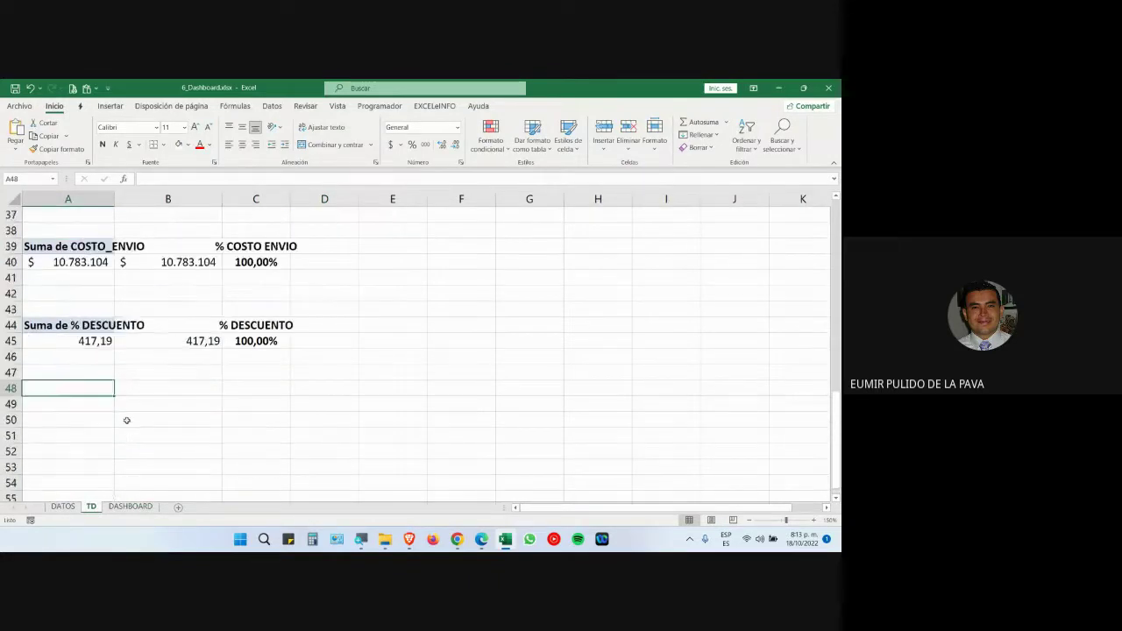
{"action": "left_click", "coordinate": [92, 401]}
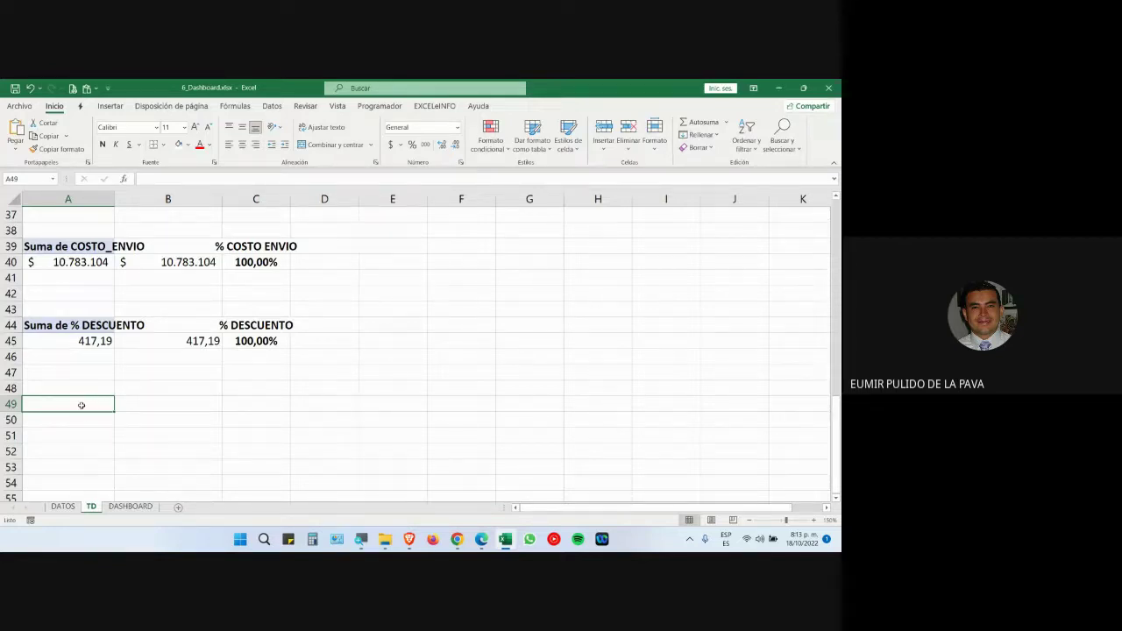
{"action": "left_click", "coordinate": [109, 106]}
{"action": "left_click", "coordinate": [18, 131]}
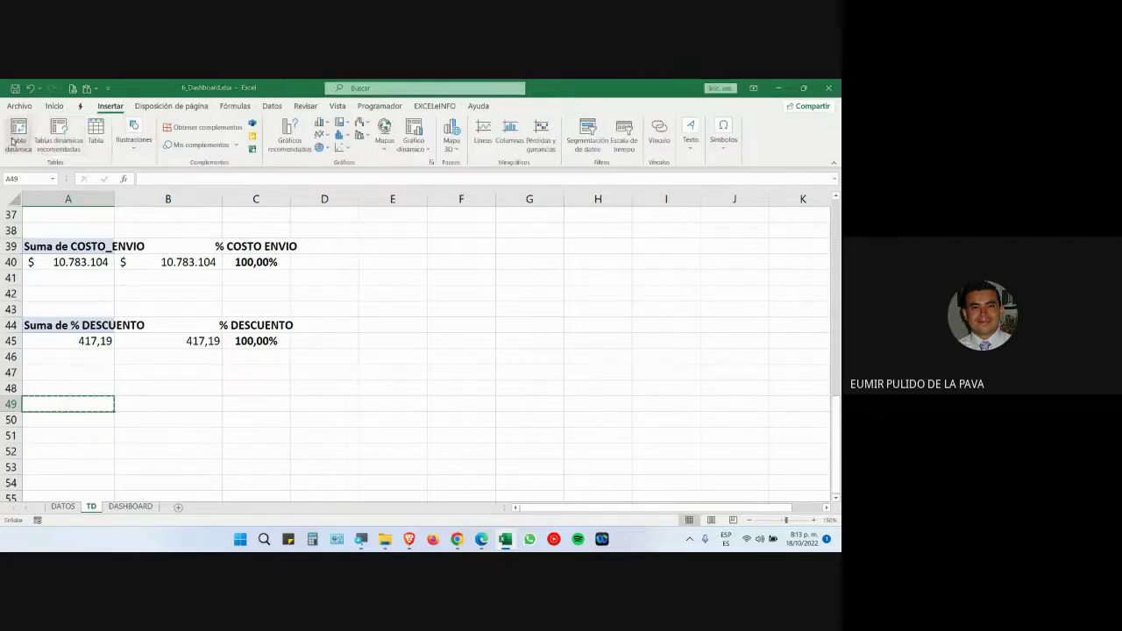
{"action": "left_click", "coordinate": [185, 265]}
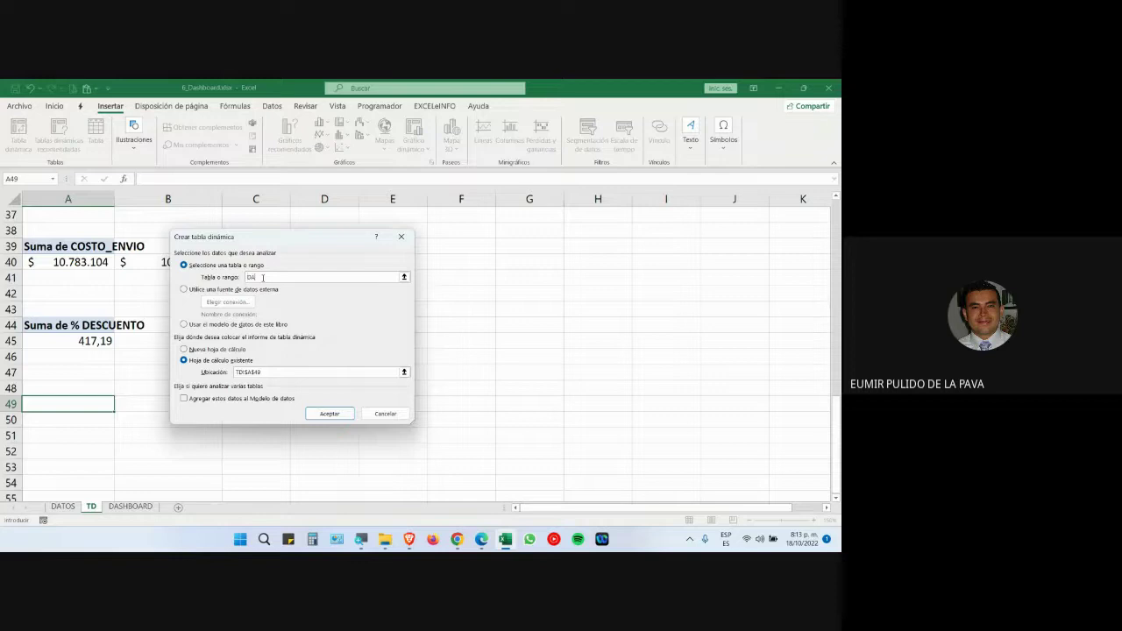
{"action": "left_click", "coordinate": [245, 399]}
{"action": "left_click", "coordinate": [330, 415]}
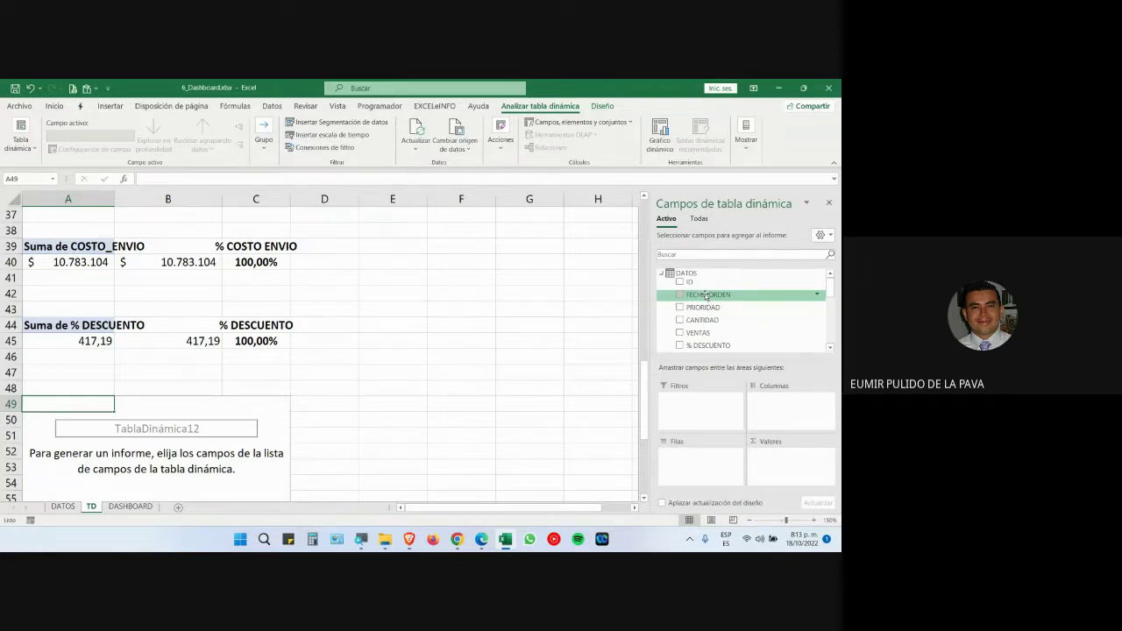
Step: Check the FECHA_ENVIO and FECHA_ORDEN columns in DATOS and add FECHA_ORDEN to the new pivot table's rows
{"action": "scroll", "coordinate": [236, 397], "scroll_direction": "down", "scroll_amount": 1}
{"action": "scroll", "coordinate": [237, 397], "scroll_direction": "up", "scroll_amount": 1}
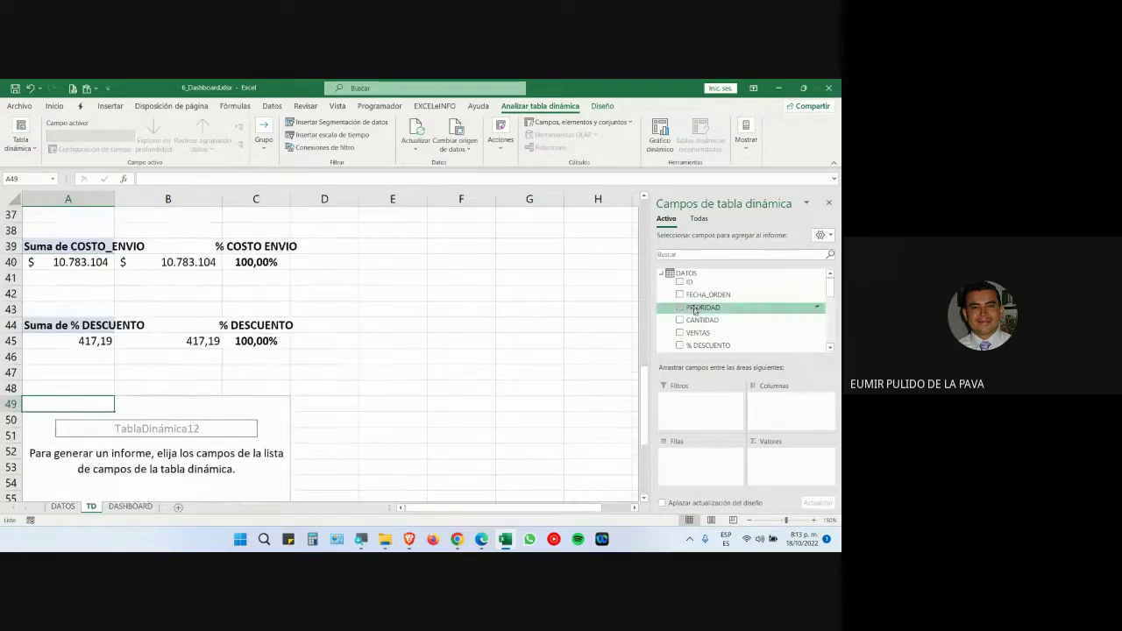
{"action": "scroll", "coordinate": [727, 307], "scroll_direction": "down", "scroll_amount": 2}
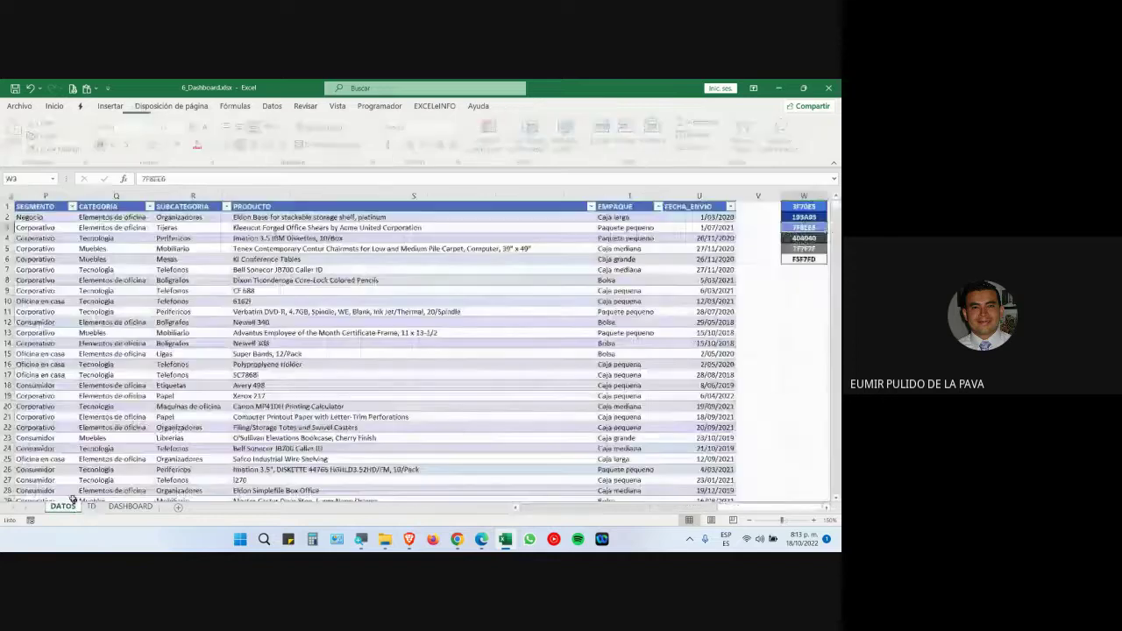
{"action": "left_click", "coordinate": [63, 507]}
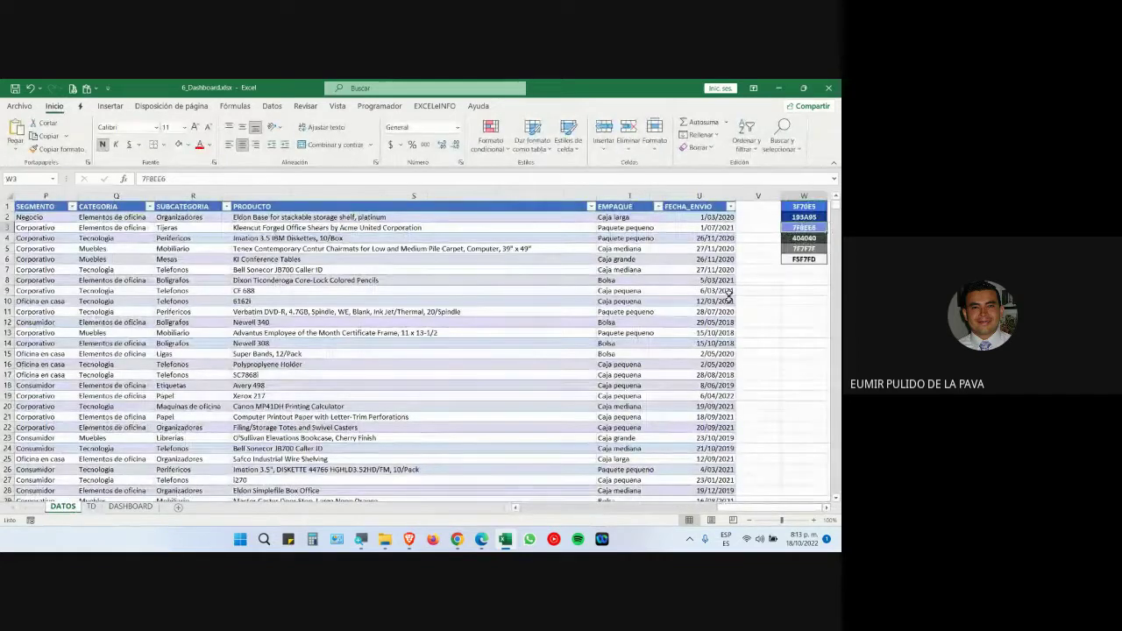
{"action": "left_click", "coordinate": [698, 195]}
{"action": "left_click_drag", "start_coordinate": [728, 509], "coordinate": [517, 509]}
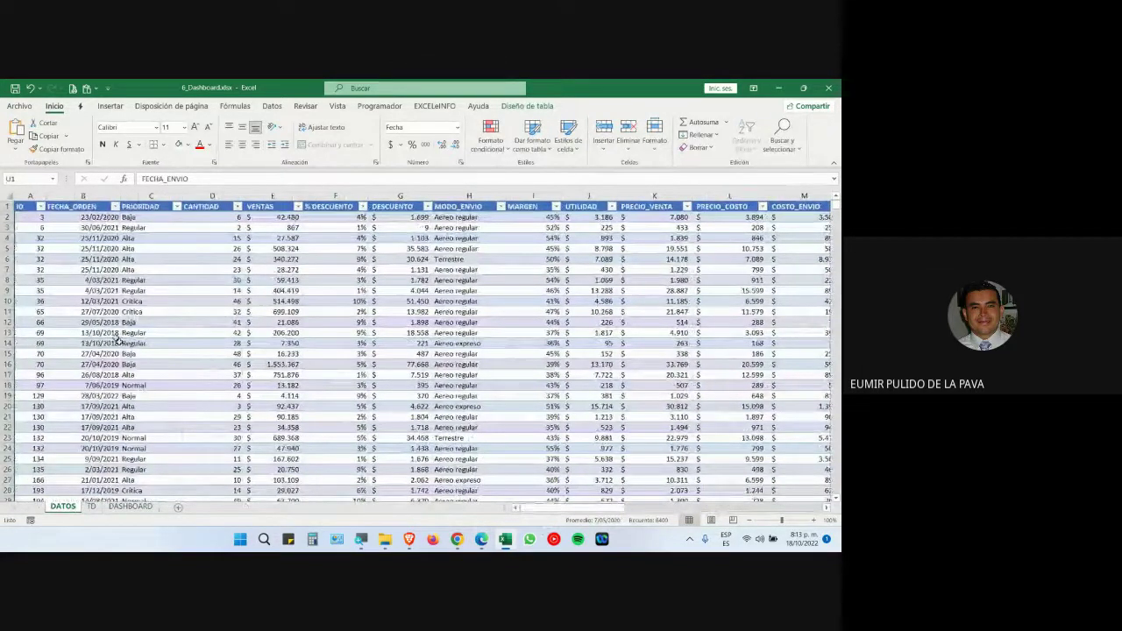
{"action": "left_click", "coordinate": [84, 196]}
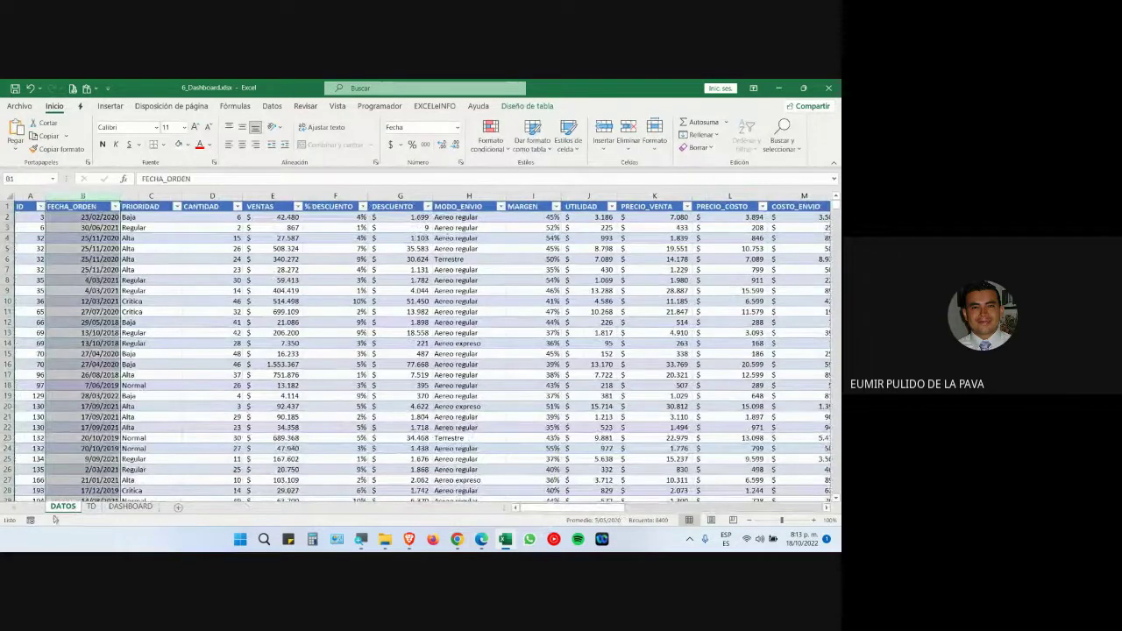
{"action": "left_click", "coordinate": [88, 508]}
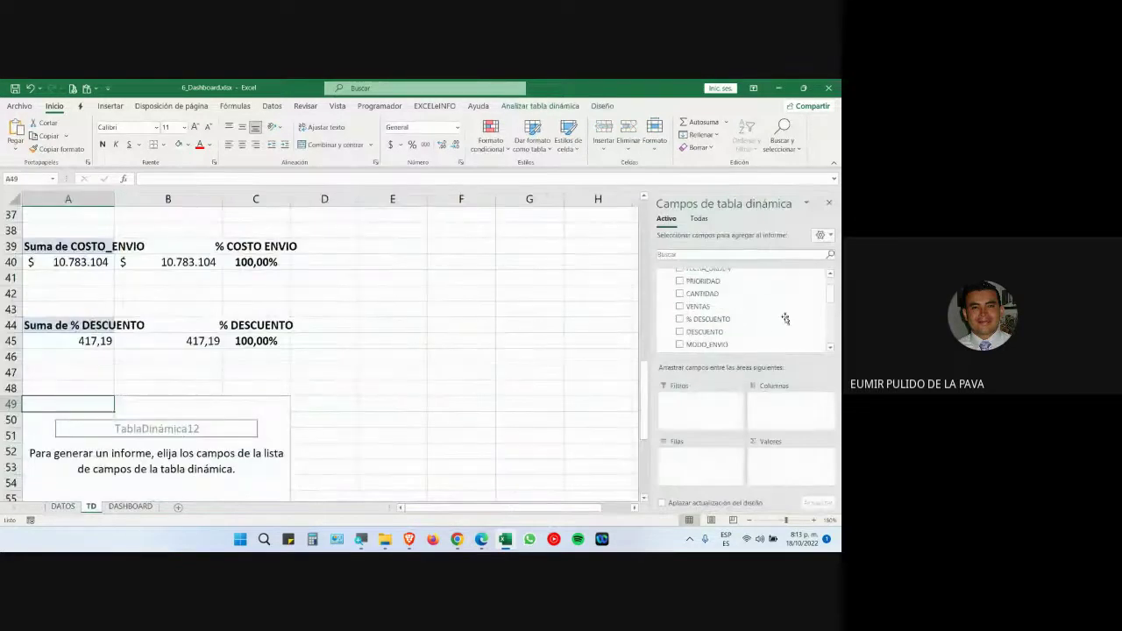
{"action": "left_click_drag", "start_coordinate": [717, 289], "coordinate": [693, 469]}
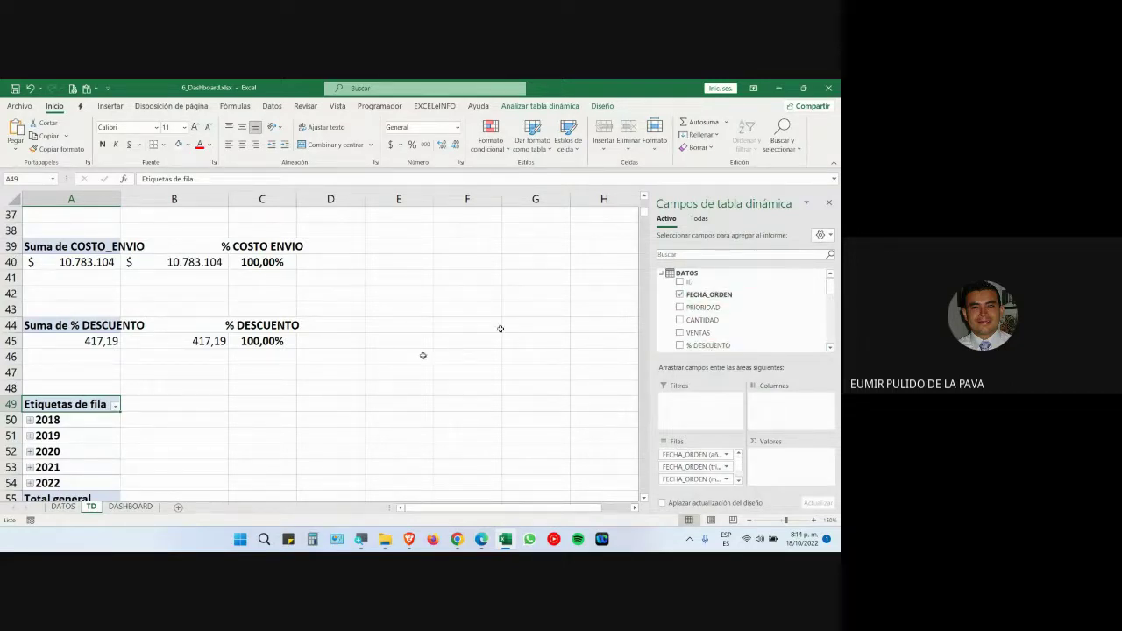
Step: Magnify the DATOS sheet with Lupa to examine the dates in the FECHA_ORDEN column
{"action": "left_click", "coordinate": [63, 506]}
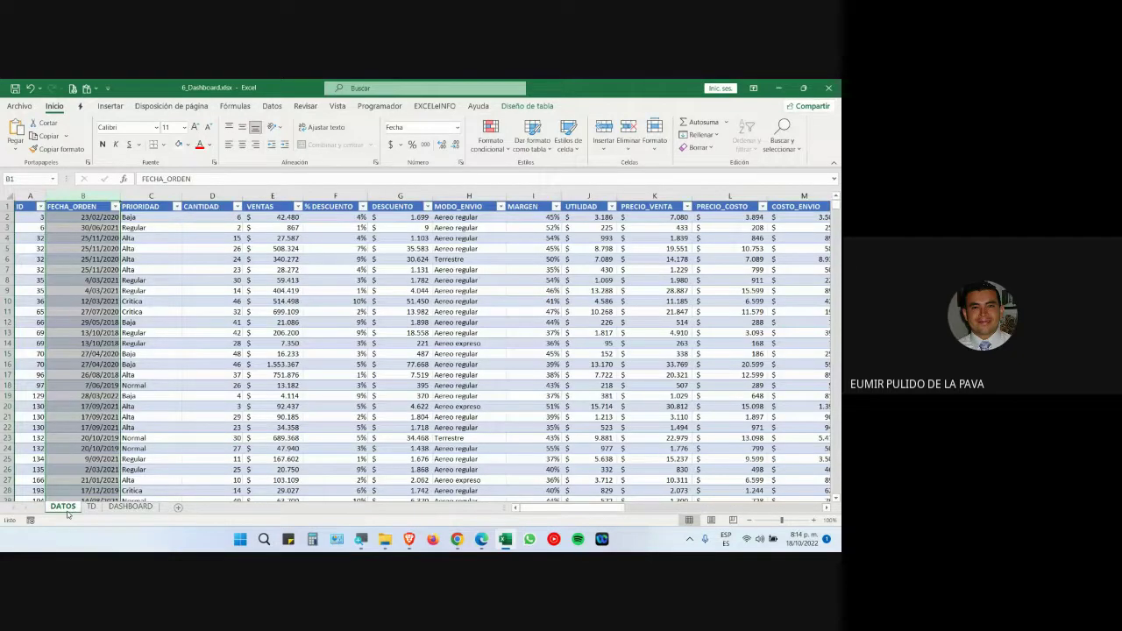
{"action": "left_click", "coordinate": [361, 538]}
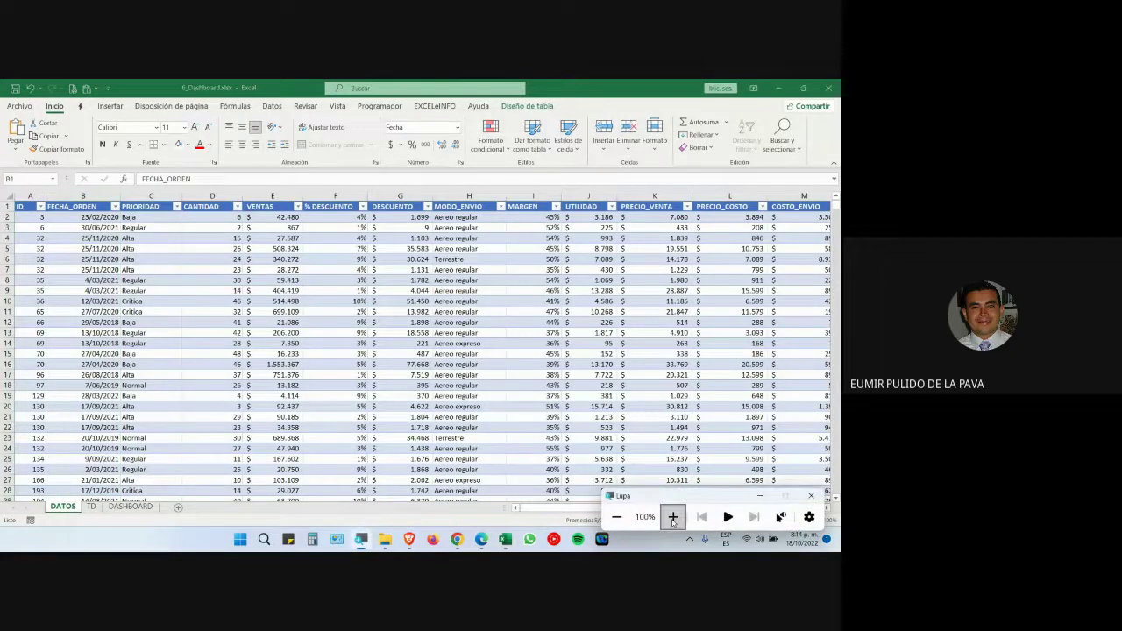
{"action": "left_click", "coordinate": [672, 517]}
{"action": "left_click", "coordinate": [672, 518]}
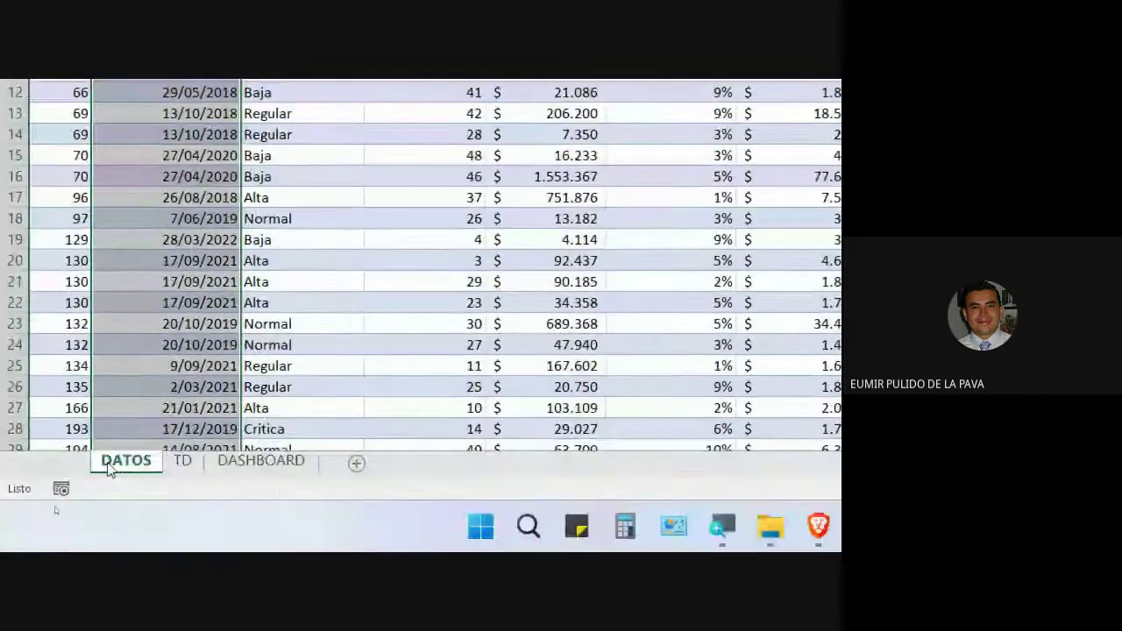
Step: Compare the DATOS order dates with the FECHA_ORDEN row grouping of the TD pivot table, expanding 2018 and 2019
{"action": "left_click", "coordinate": [181, 461]}
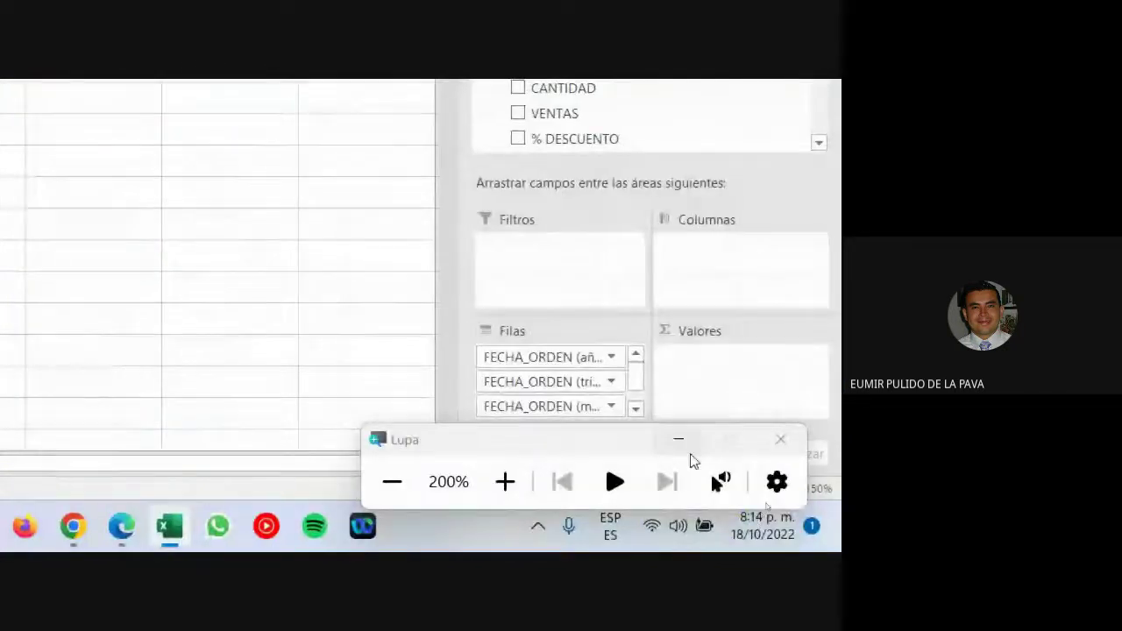
{"action": "left_click", "coordinate": [680, 440]}
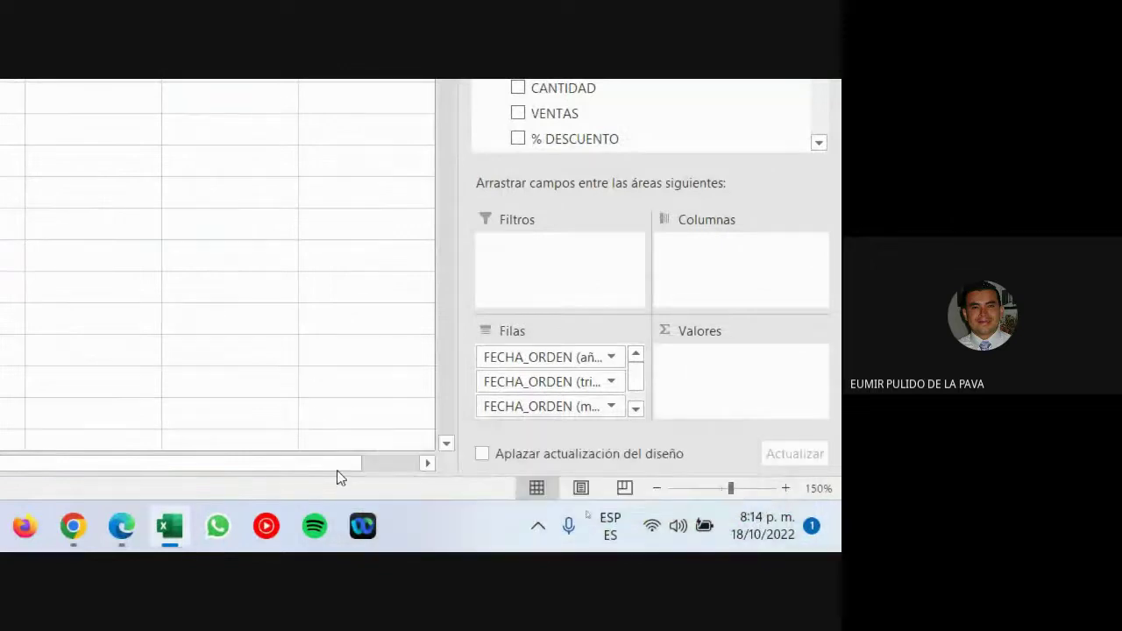
{"action": "left_click", "coordinate": [125, 461]}
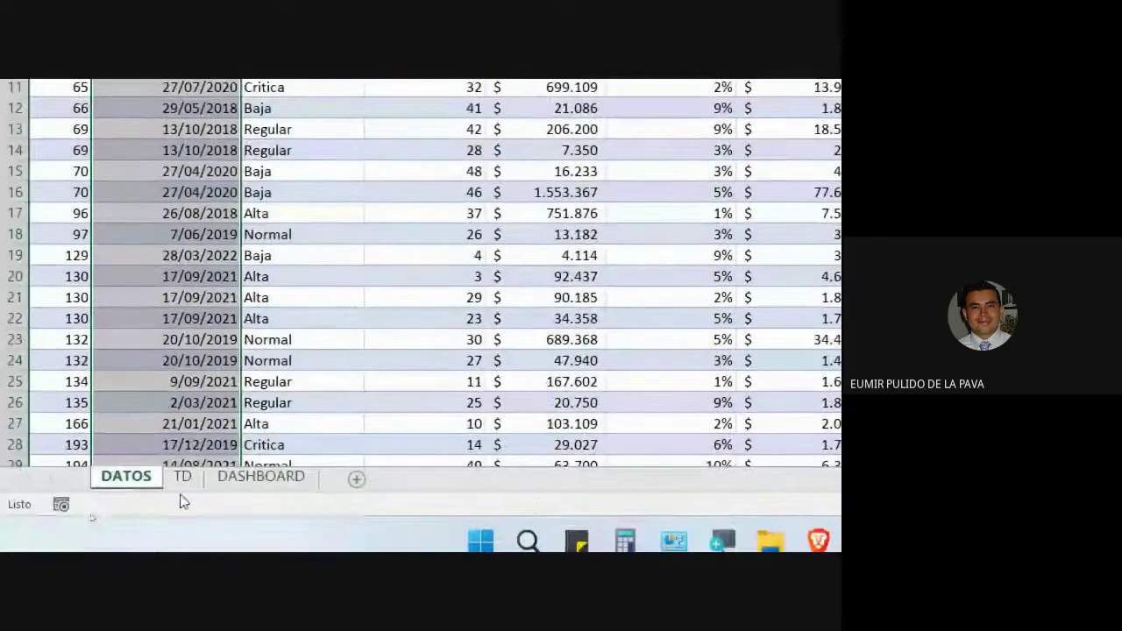
{"action": "left_click", "coordinate": [188, 482]}
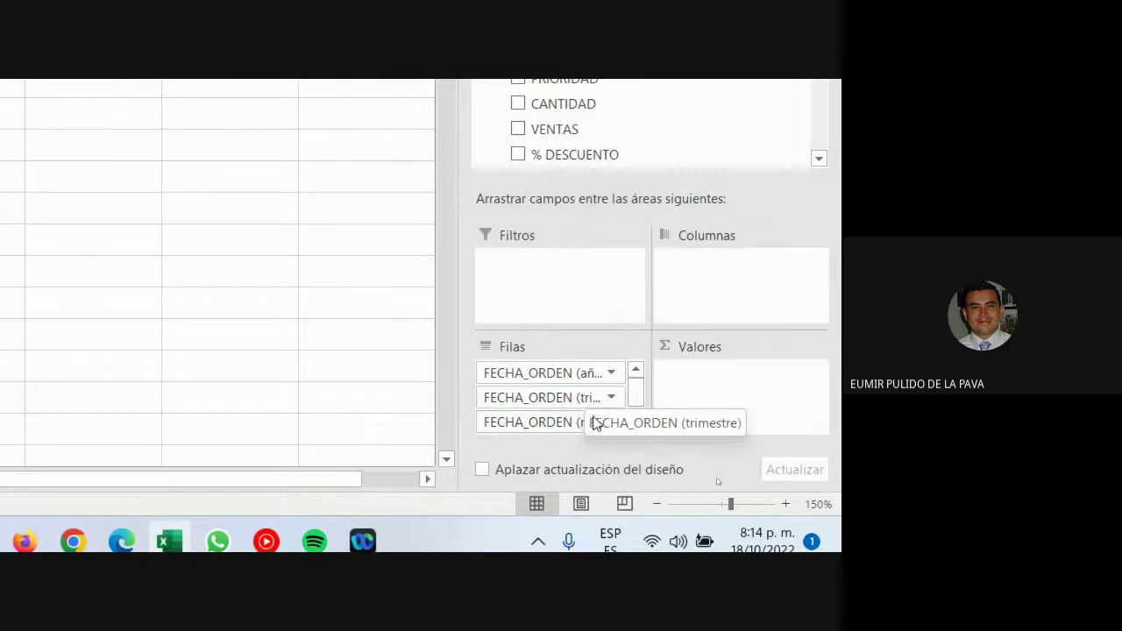
{"action": "left_click", "coordinate": [635, 424]}
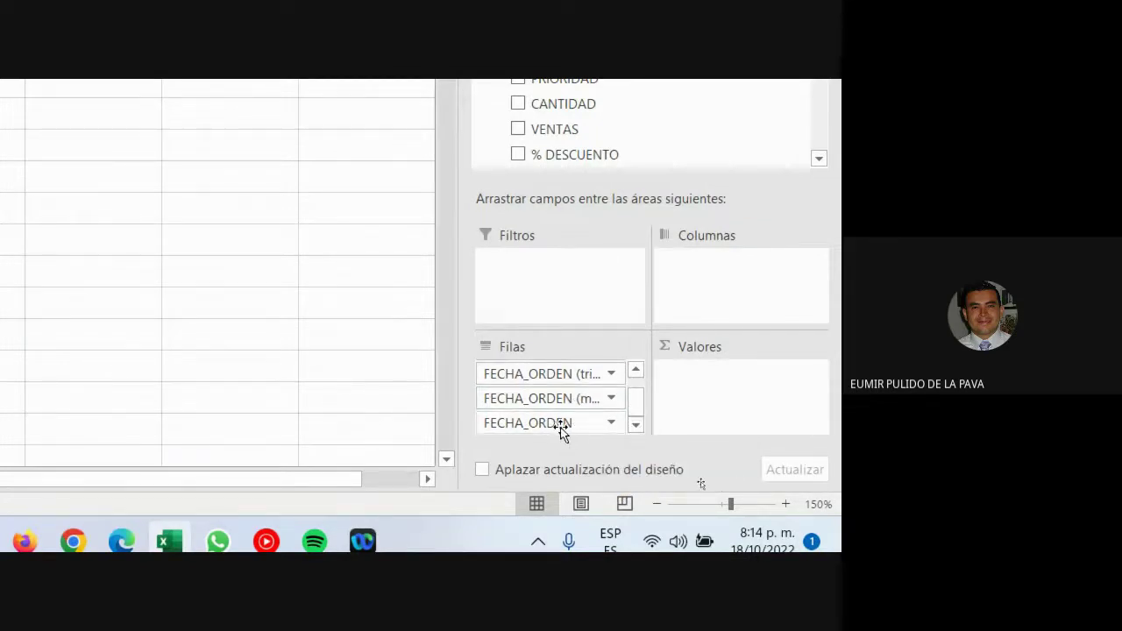
{"action": "scroll", "coordinate": [631, 421], "scroll_direction": "up", "scroll_amount": 1}
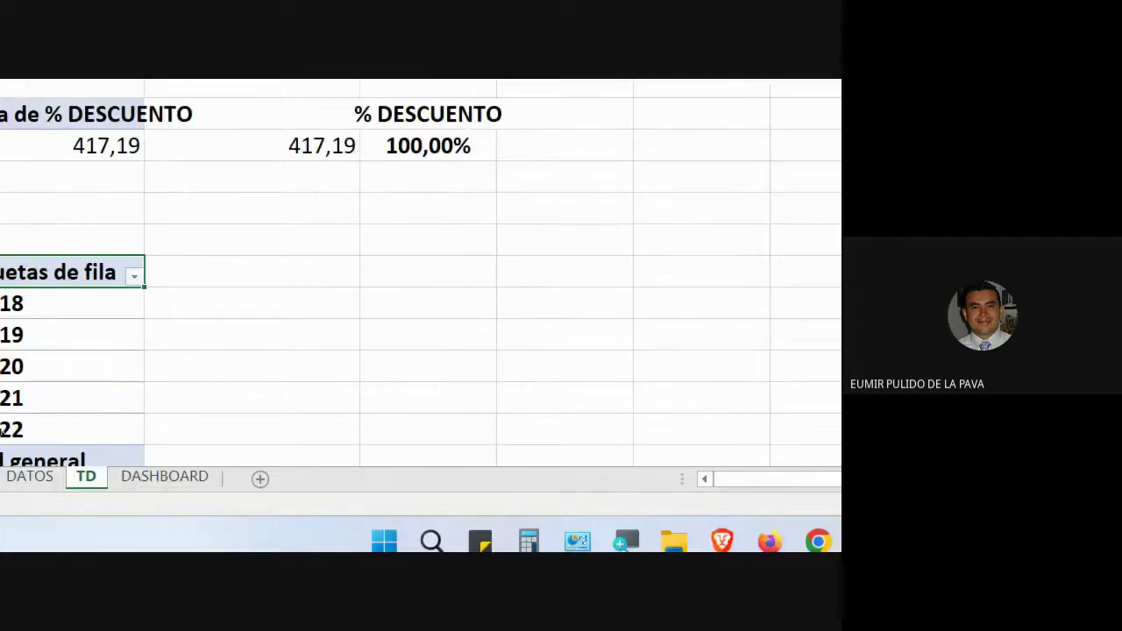
{"action": "scroll", "coordinate": [78, 342], "scroll_direction": "down", "scroll_amount": 1}
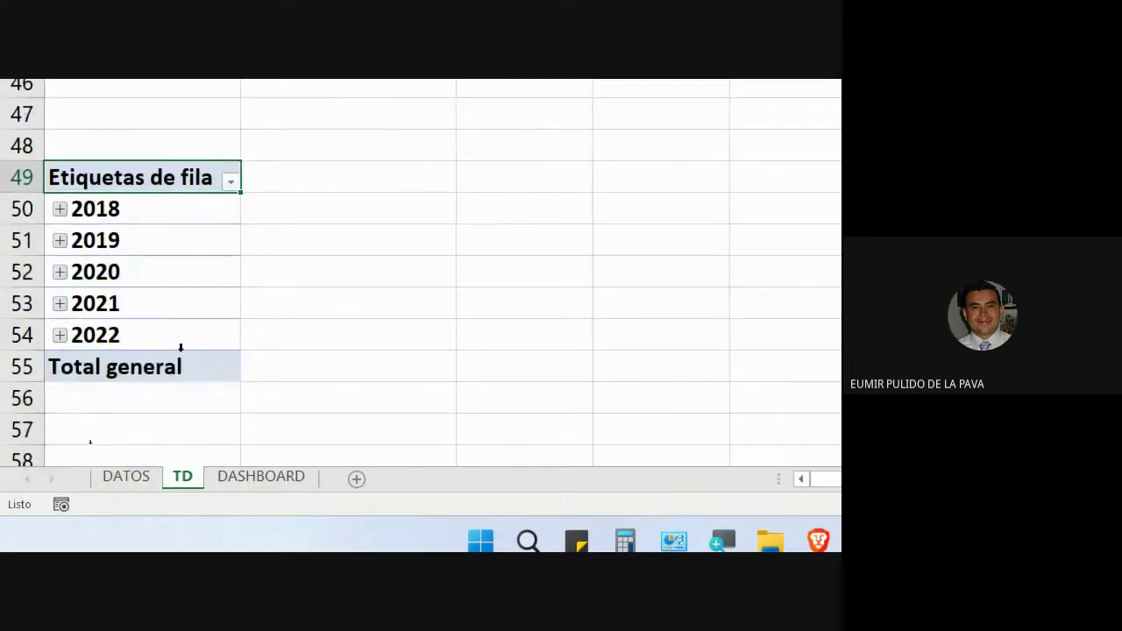
{"action": "left_click", "coordinate": [58, 208]}
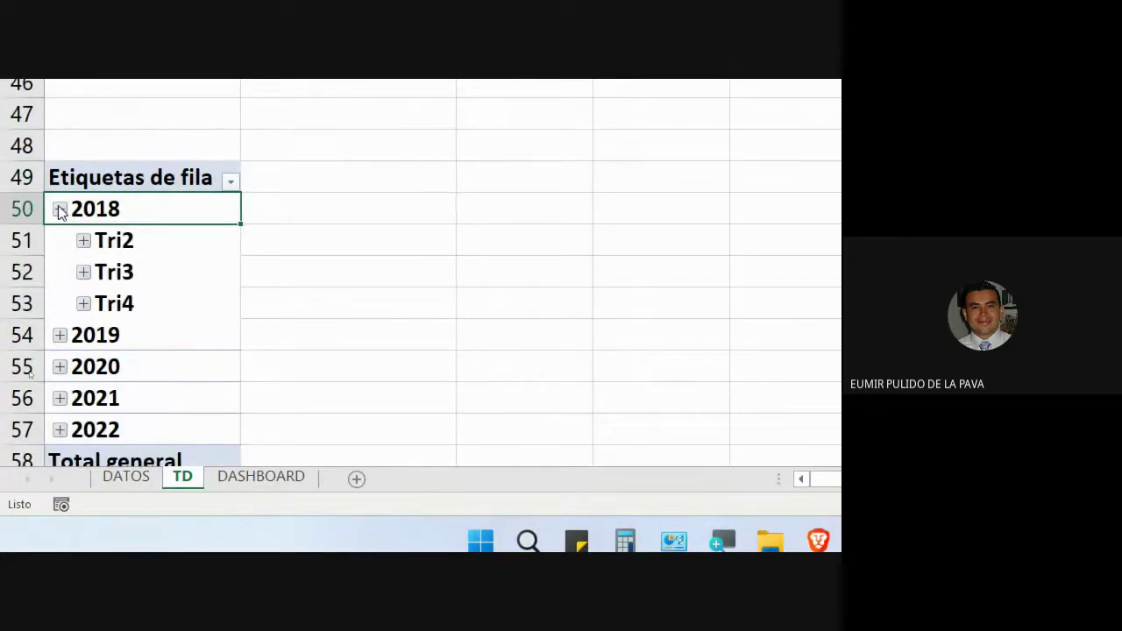
{"action": "left_click", "coordinate": [60, 336]}
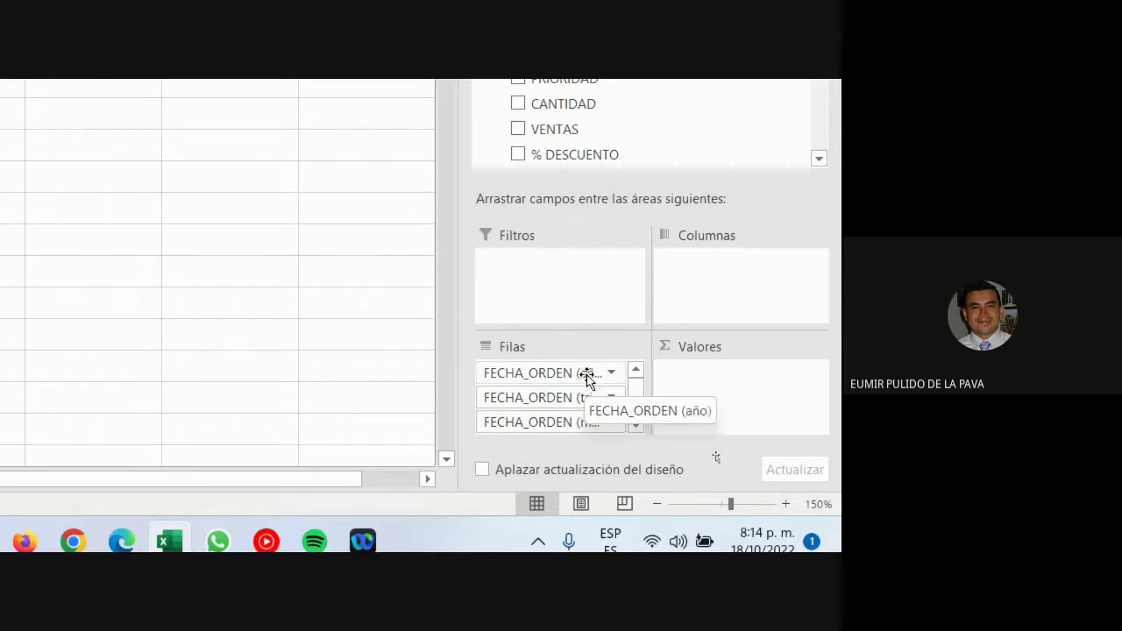
Step: Remove the quarter, month and plain FECHA_ORDEN fields from the pivot table's rows, keeping only FECHA_ORDEN (año)
{"action": "left_click_drag", "start_coordinate": [570, 397], "coordinate": [631, 208]}
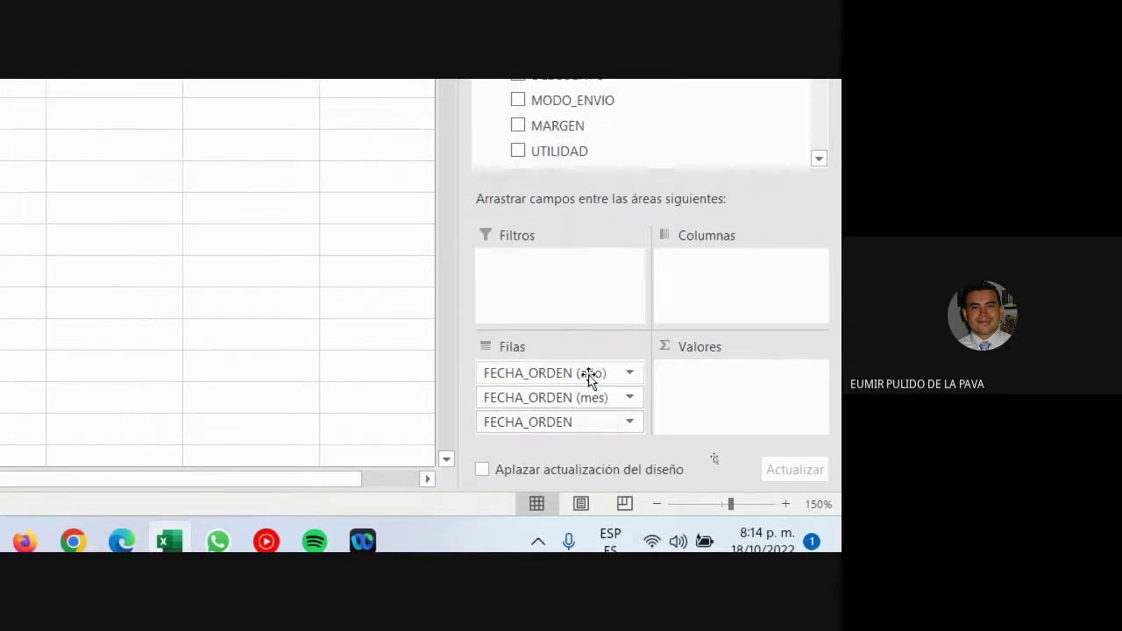
{"action": "left_click_drag", "start_coordinate": [588, 394], "coordinate": [659, 174]}
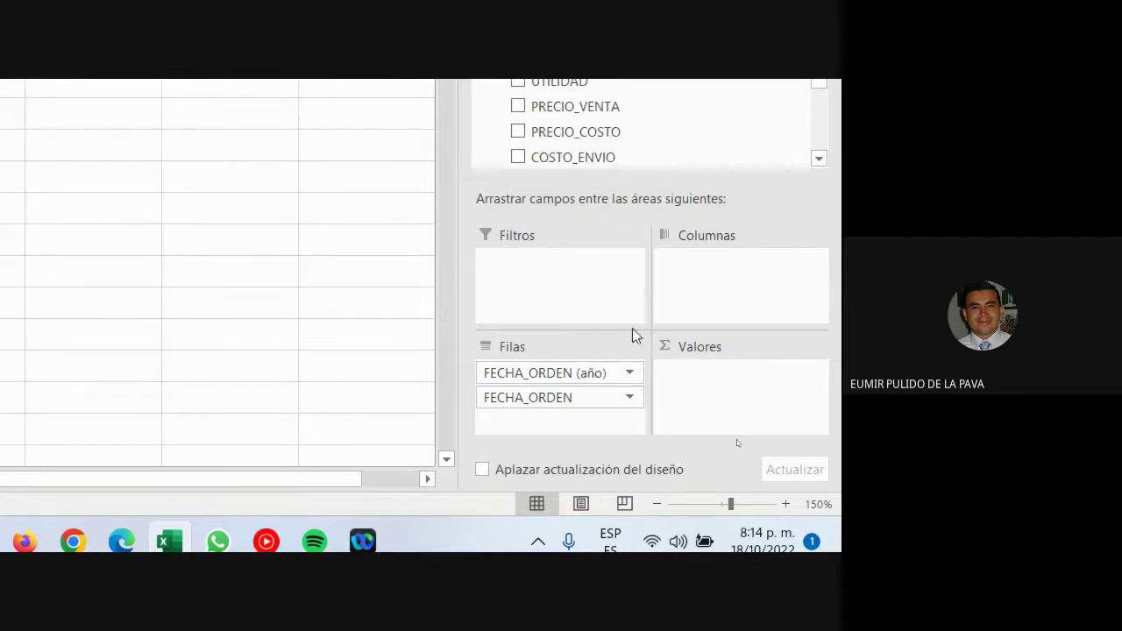
{"action": "left_click_drag", "start_coordinate": [566, 404], "coordinate": [634, 146]}
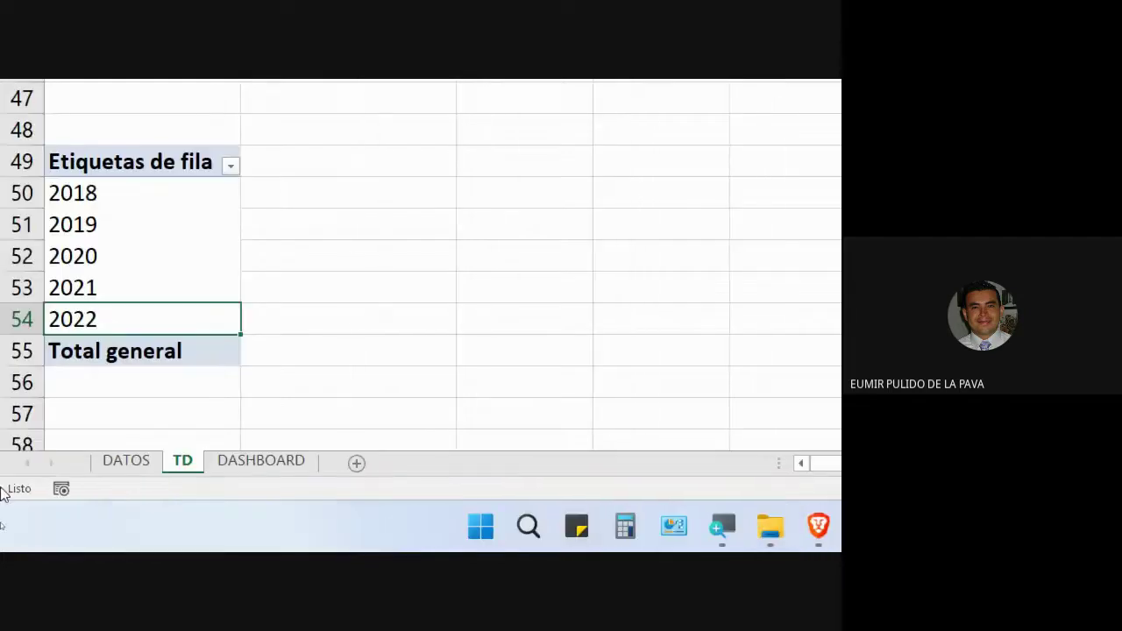
{"action": "left_click", "coordinate": [131, 460]}
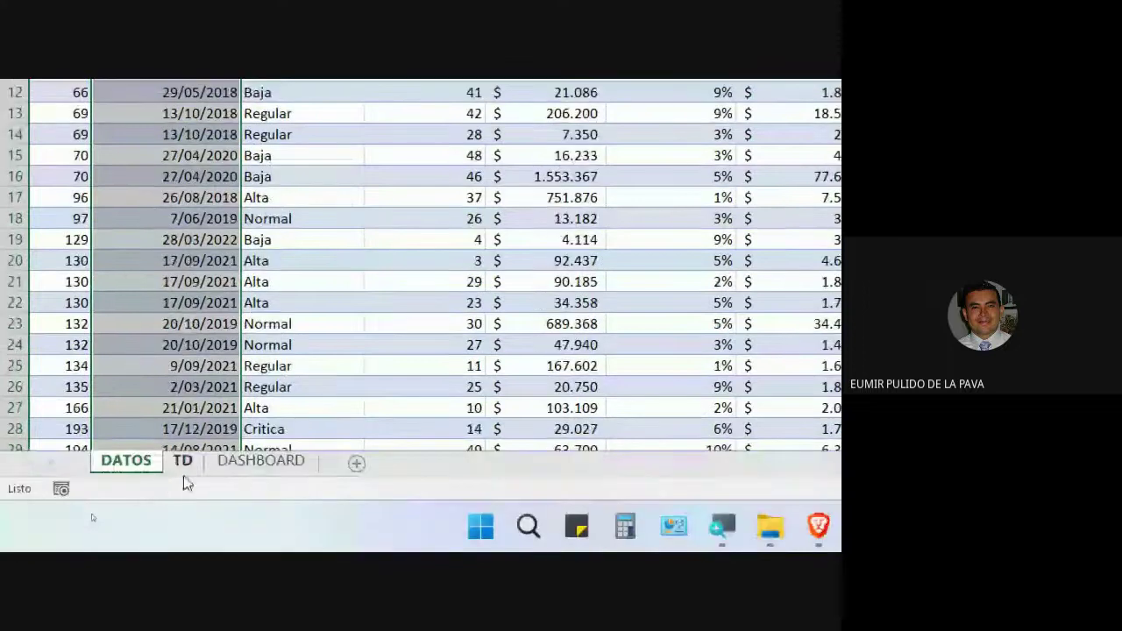
{"action": "left_click", "coordinate": [182, 463]}
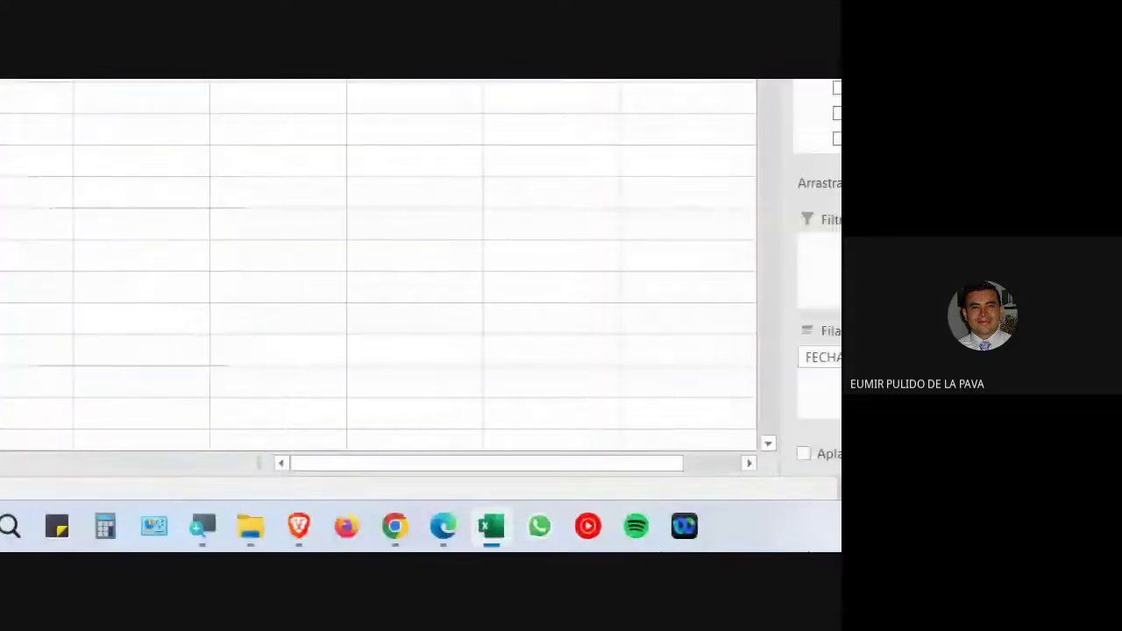
Step: Reset the screen magnification to 100%, check the call messages in Google Meet, and switch back to Excel
{"action": "mouse_move", "coordinate": [393, 531]}
{"action": "left_click", "coordinate": [325, 424]}
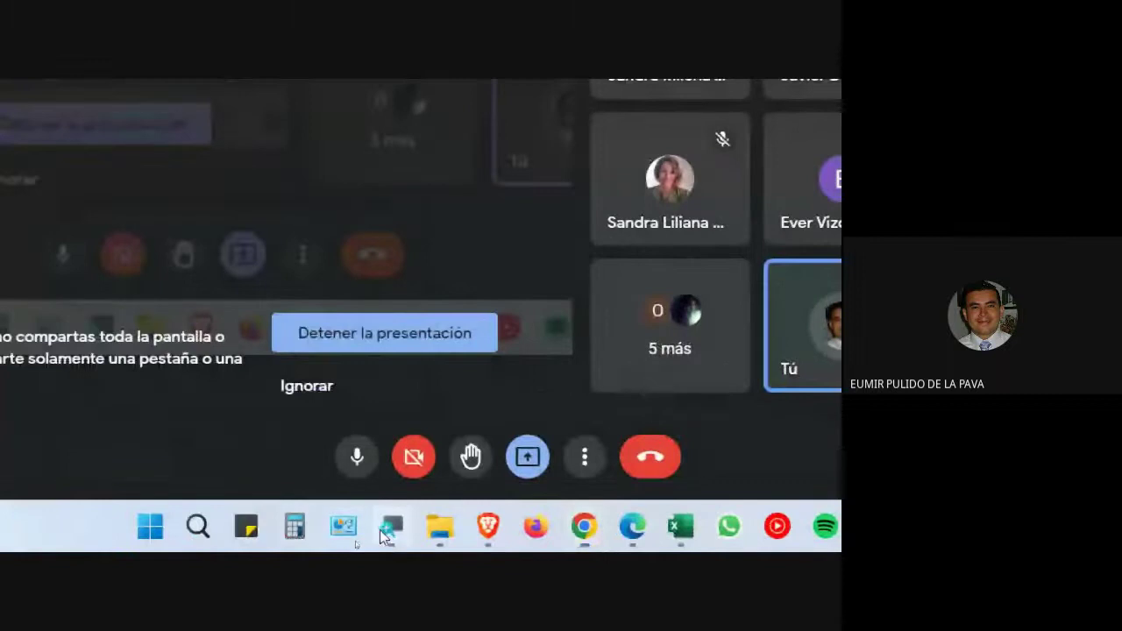
{"action": "key", "text": "super+minus"}
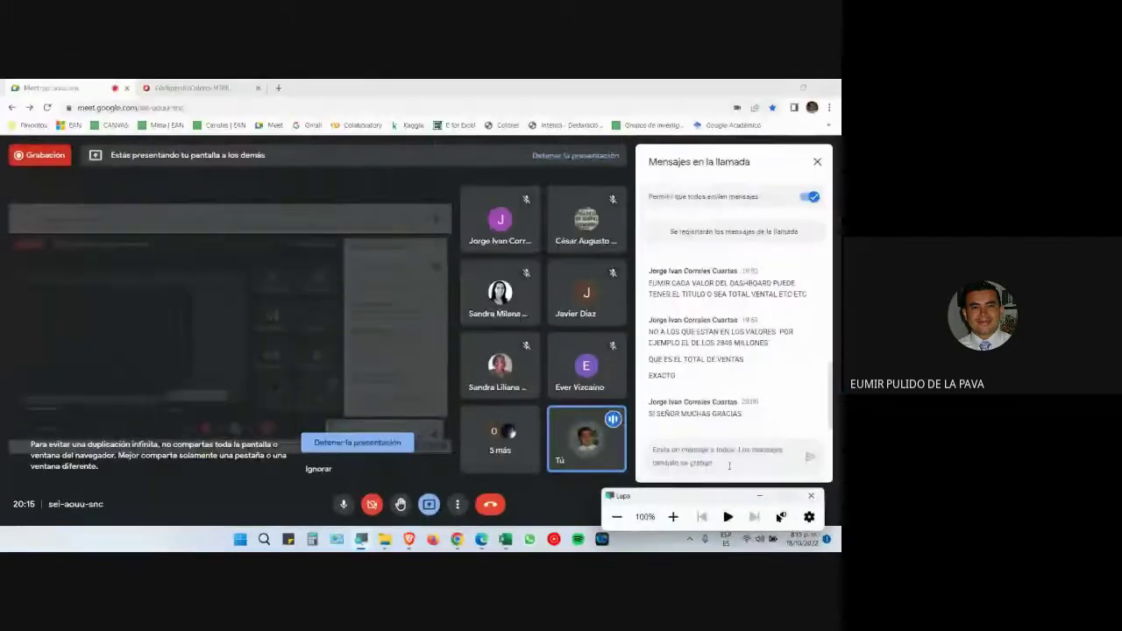
{"action": "left_click", "coordinate": [727, 449]}
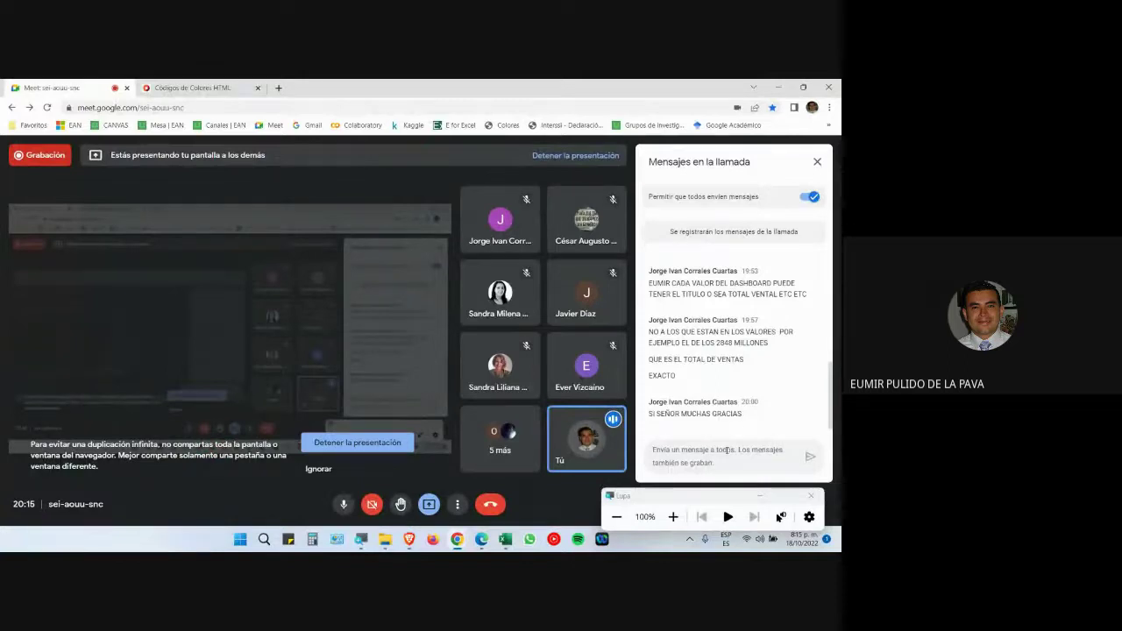
{"action": "left_click", "coordinate": [503, 545]}
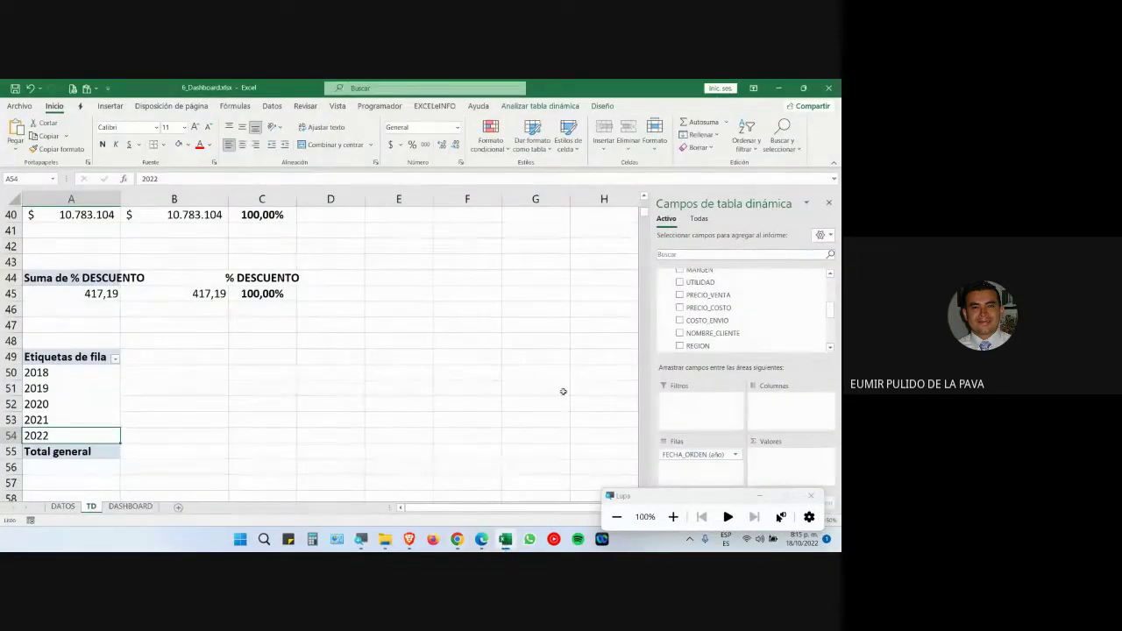
Step: Add VENTAS to the yearly pivot table's values and format it as Contabilidad with the $ symbol and no decimals
{"action": "scroll", "coordinate": [722, 337], "scroll_direction": "up", "scroll_amount": 4}
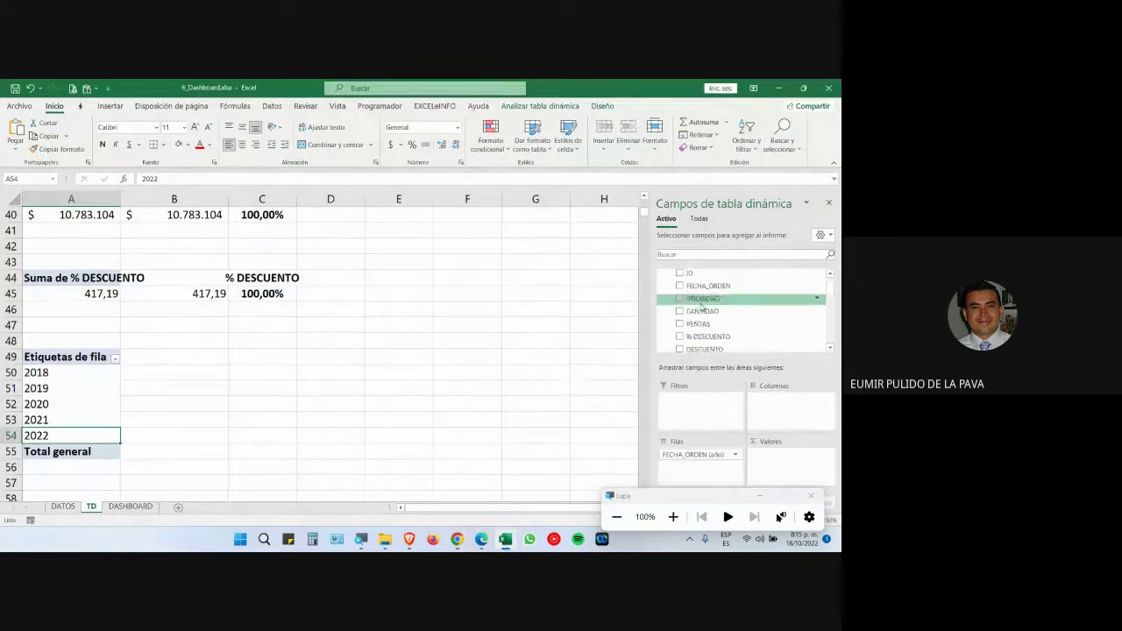
{"action": "left_click_drag", "start_coordinate": [721, 337], "coordinate": [764, 457]}
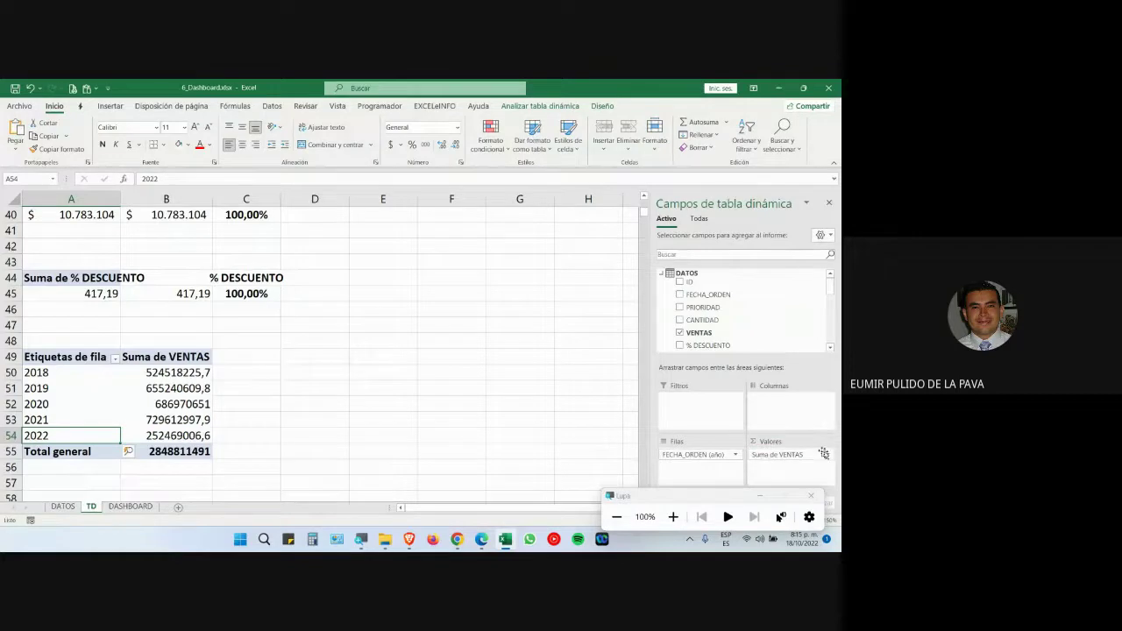
{"action": "left_click", "coordinate": [828, 455]}
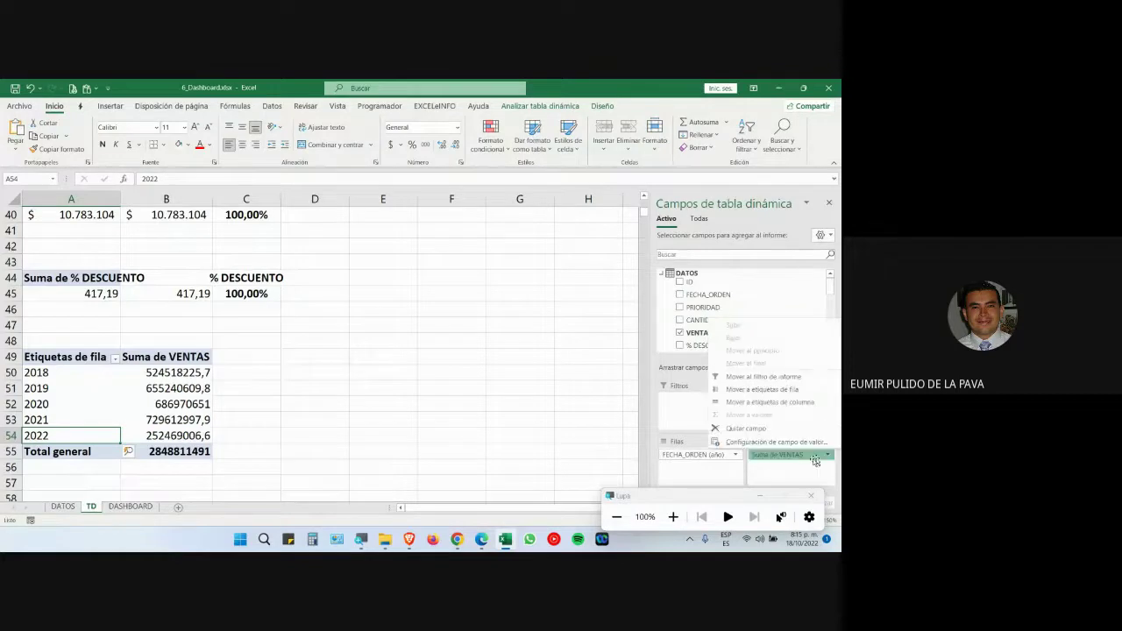
{"action": "left_click", "coordinate": [762, 442]}
{"action": "left_click", "coordinate": [206, 406]}
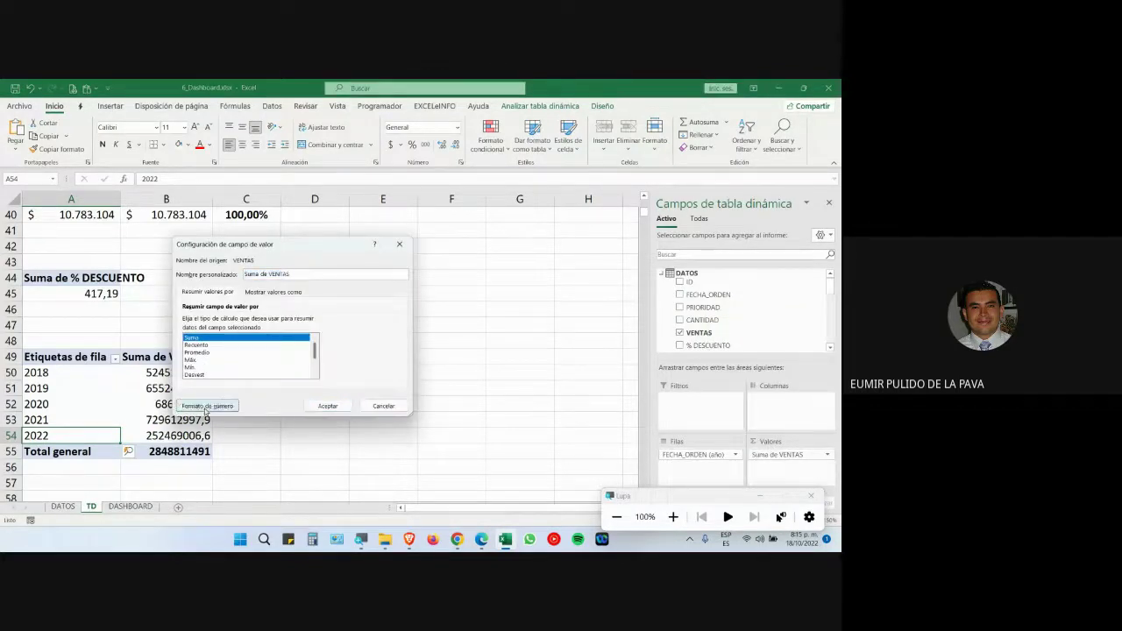
{"action": "left_click", "coordinate": [175, 263]}
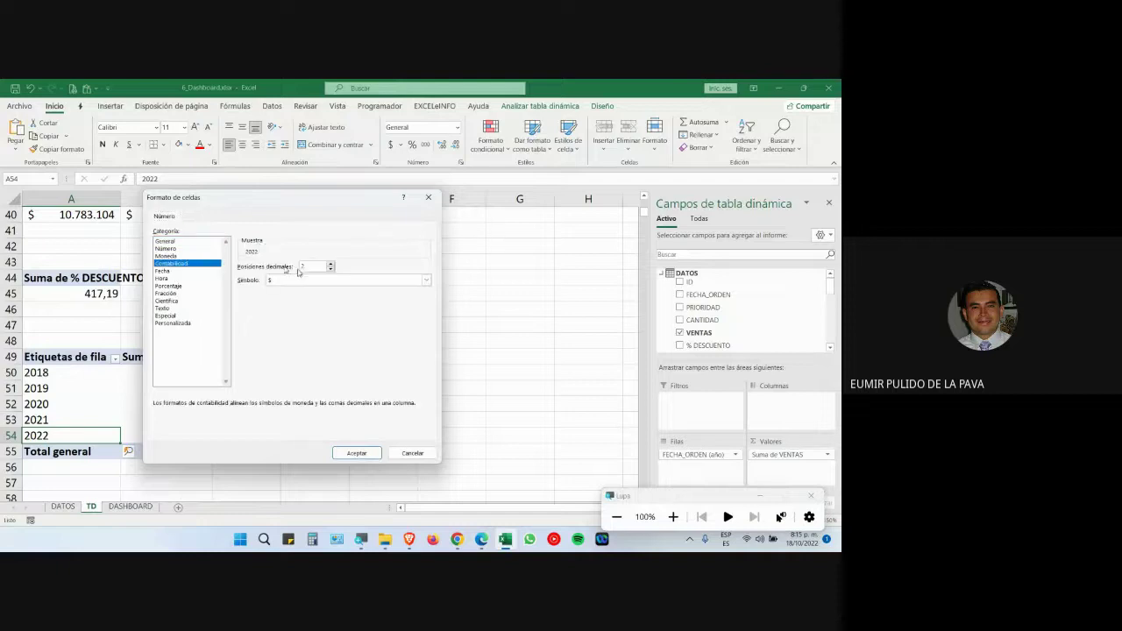
{"action": "left_click", "coordinate": [356, 453]}
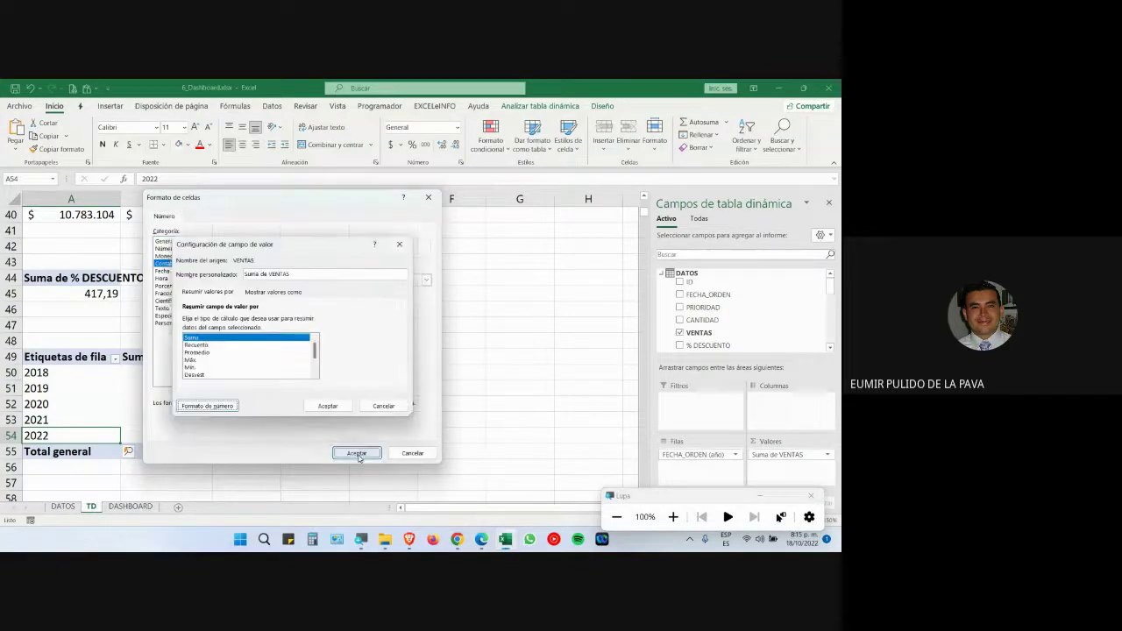
{"action": "left_click", "coordinate": [320, 404]}
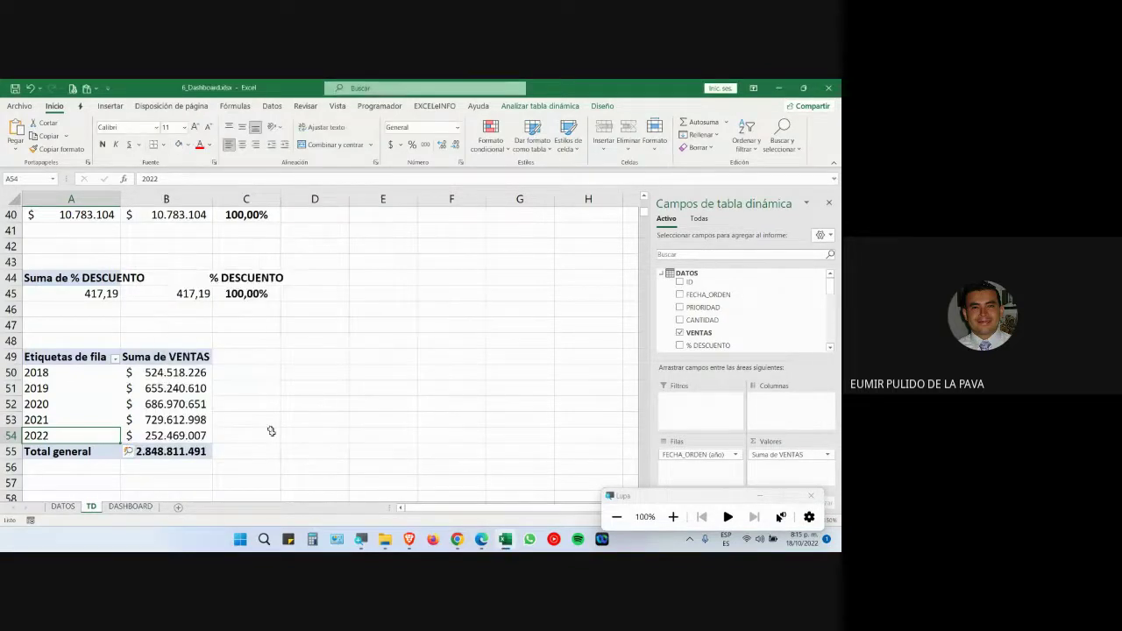
{"action": "left_click", "coordinate": [130, 507]}
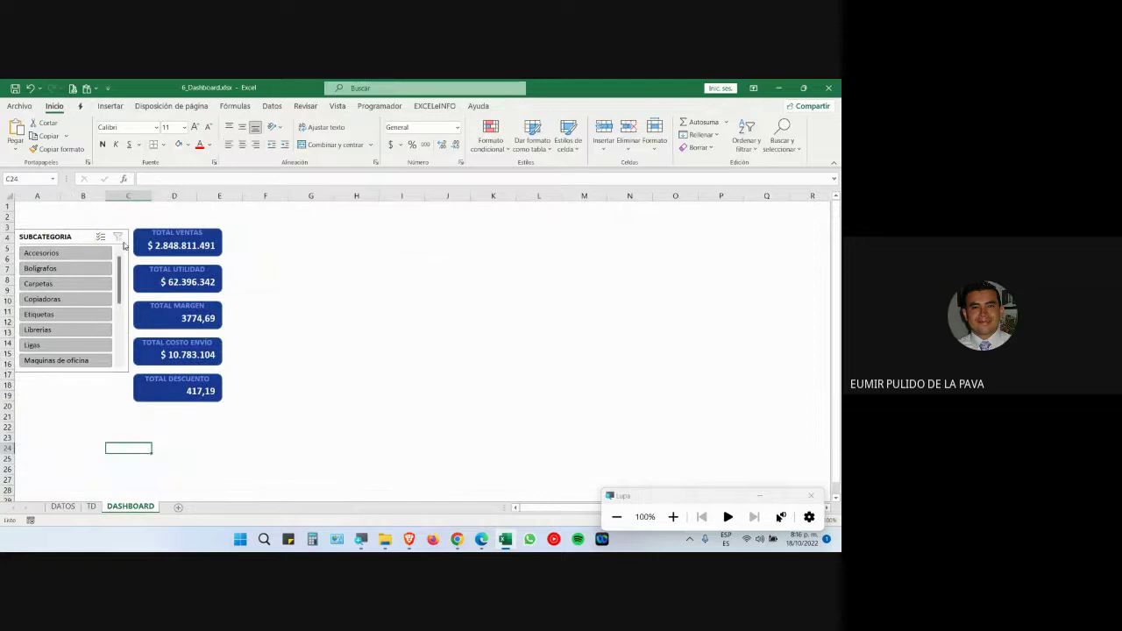
{"action": "left_click", "coordinate": [91, 507]}
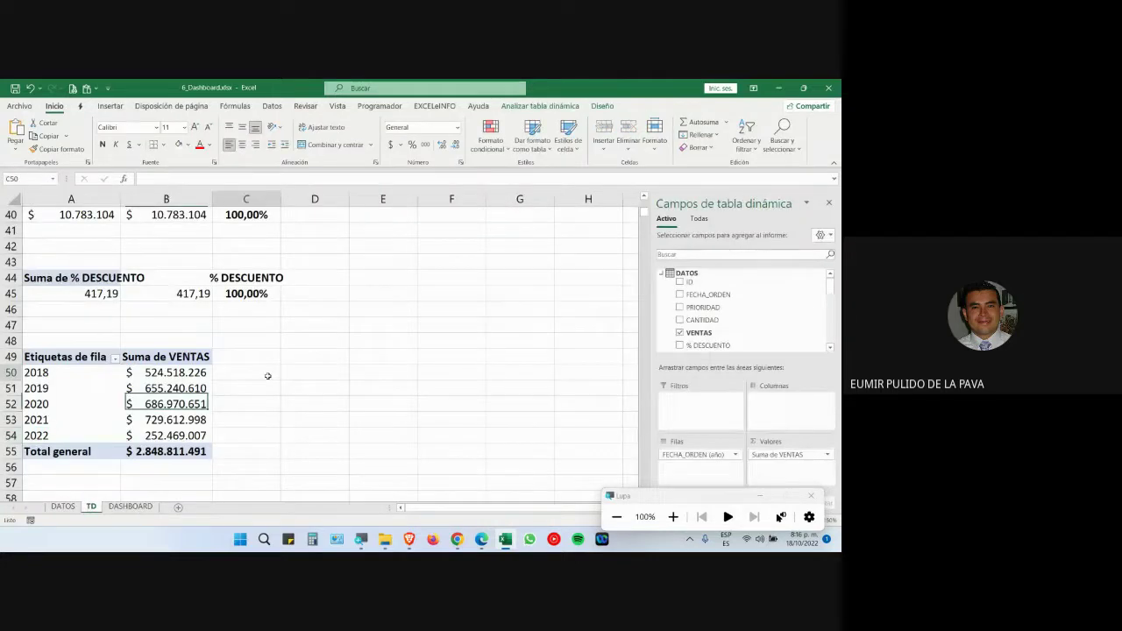
{"action": "left_click", "coordinate": [131, 388]}
{"action": "left_click", "coordinate": [190, 373]}
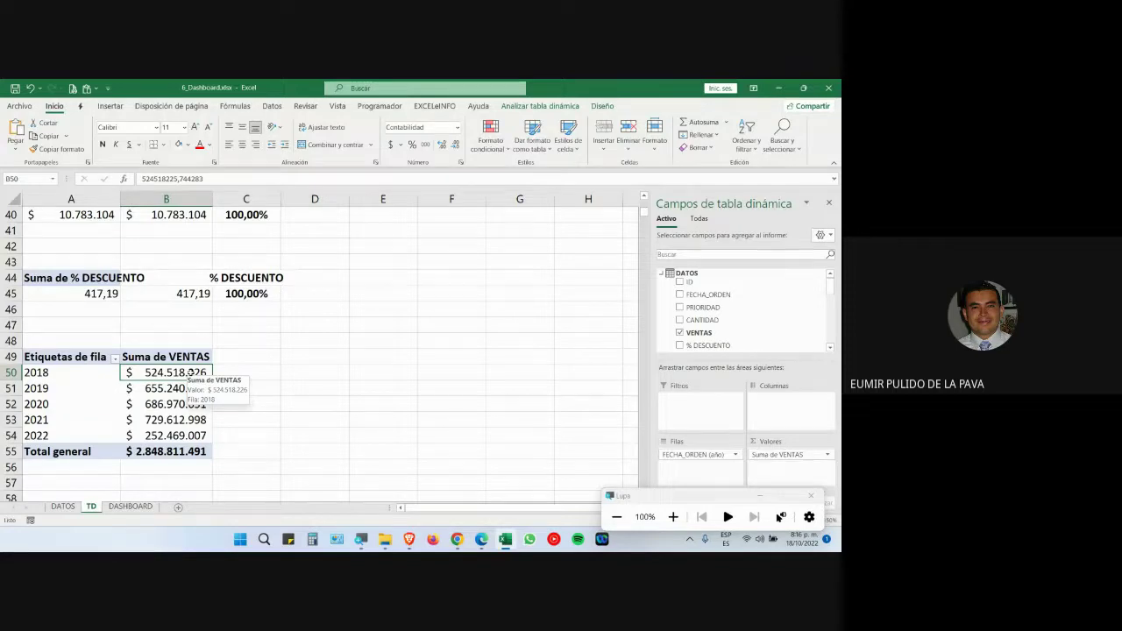
Step: Enter the helper table headers AÑO, TOTAL VENTAS, VALOR MÁXIMO and VALOR MÍNIMO in C49:F49 beside the yearly pivot table
{"action": "left_click", "coordinate": [270, 360]}
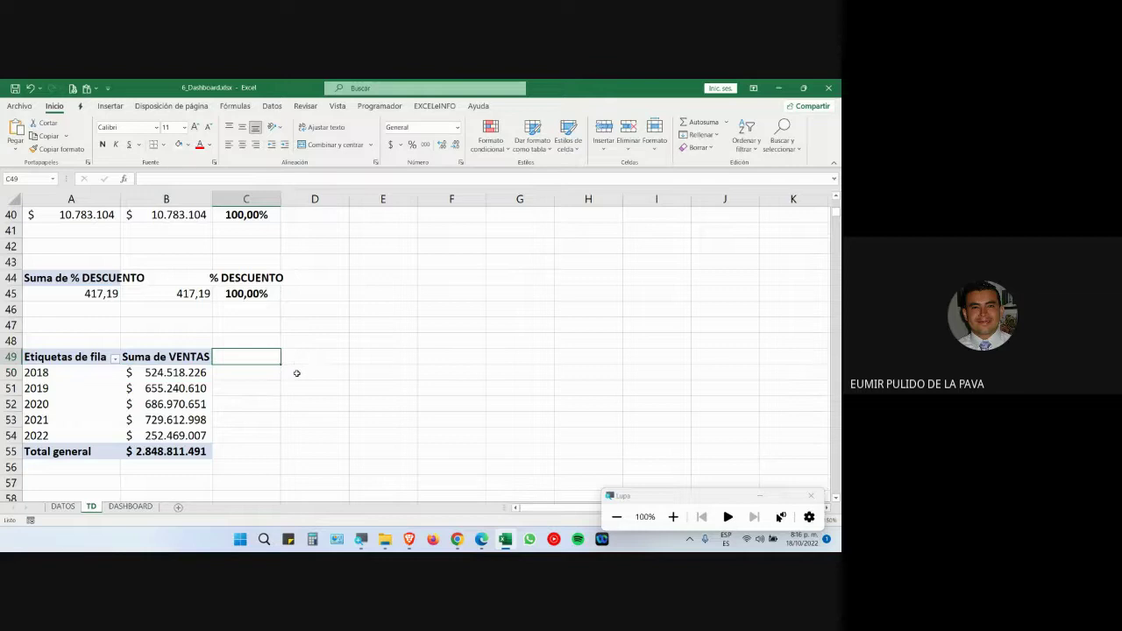
{"action": "type", "text": "AÑO"}
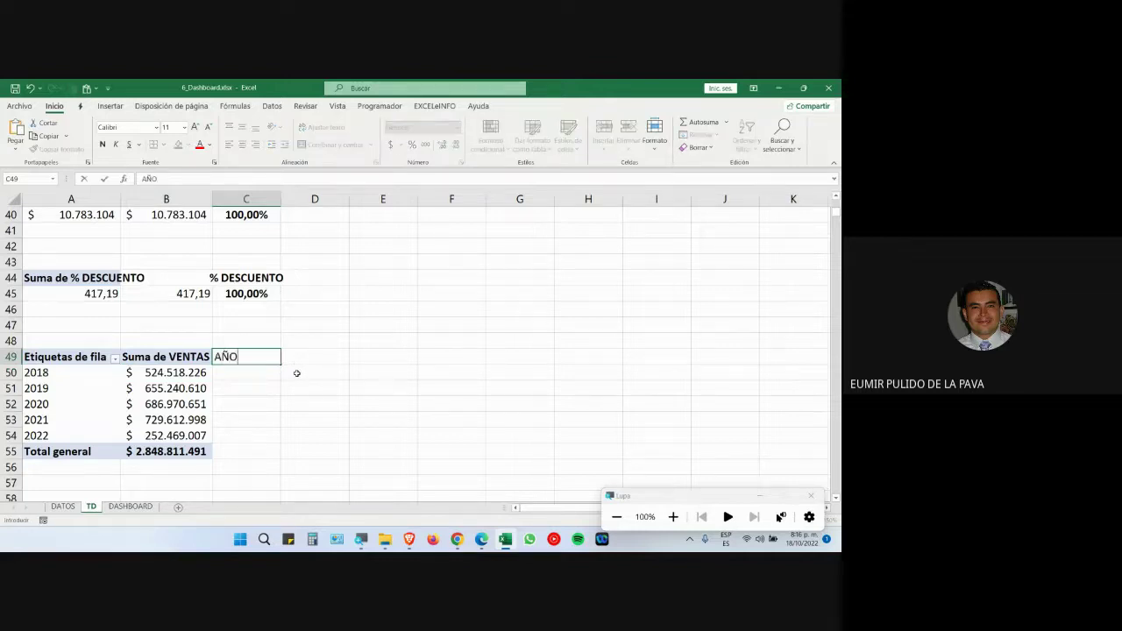
{"action": "key", "text": "Tab"}
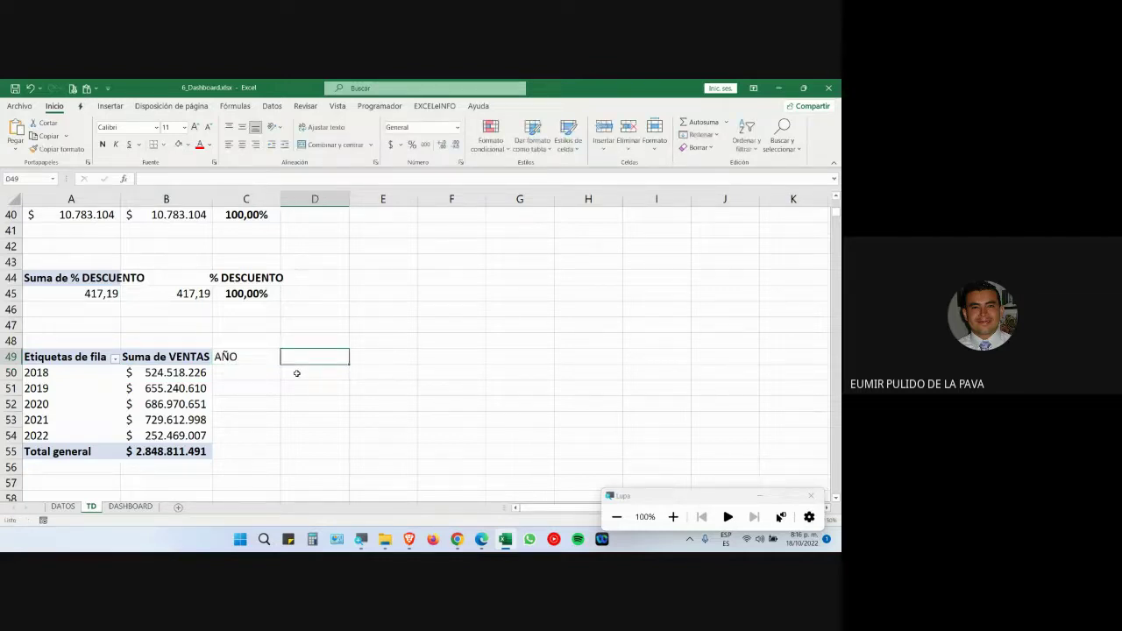
{"action": "type", "text": "TOTAL VENTAS"}
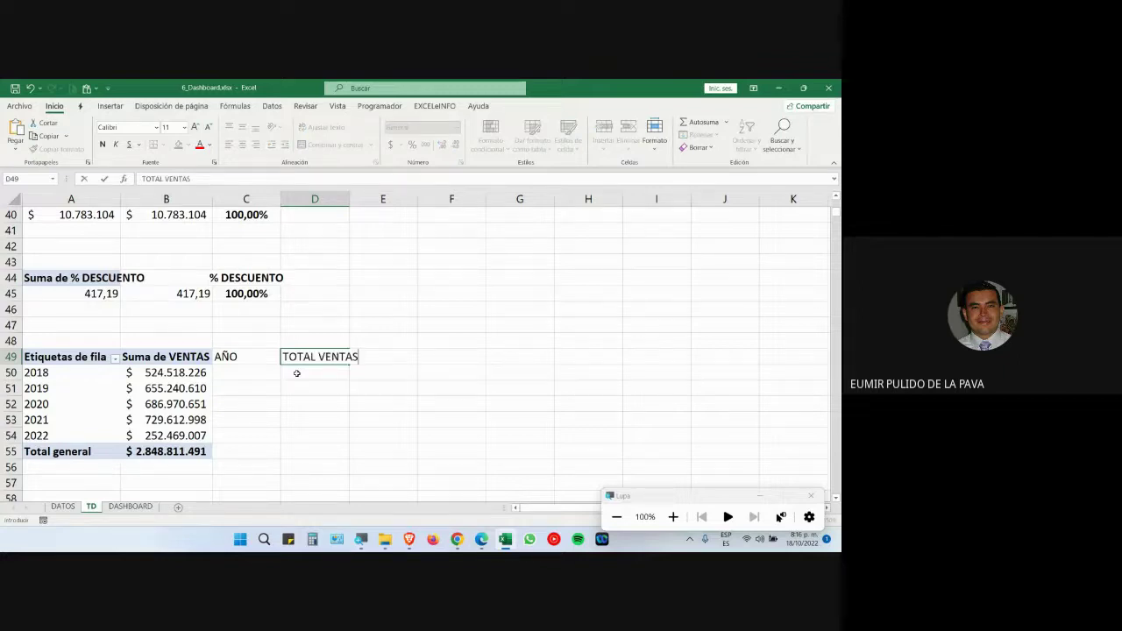
{"action": "key", "text": "Tab"}
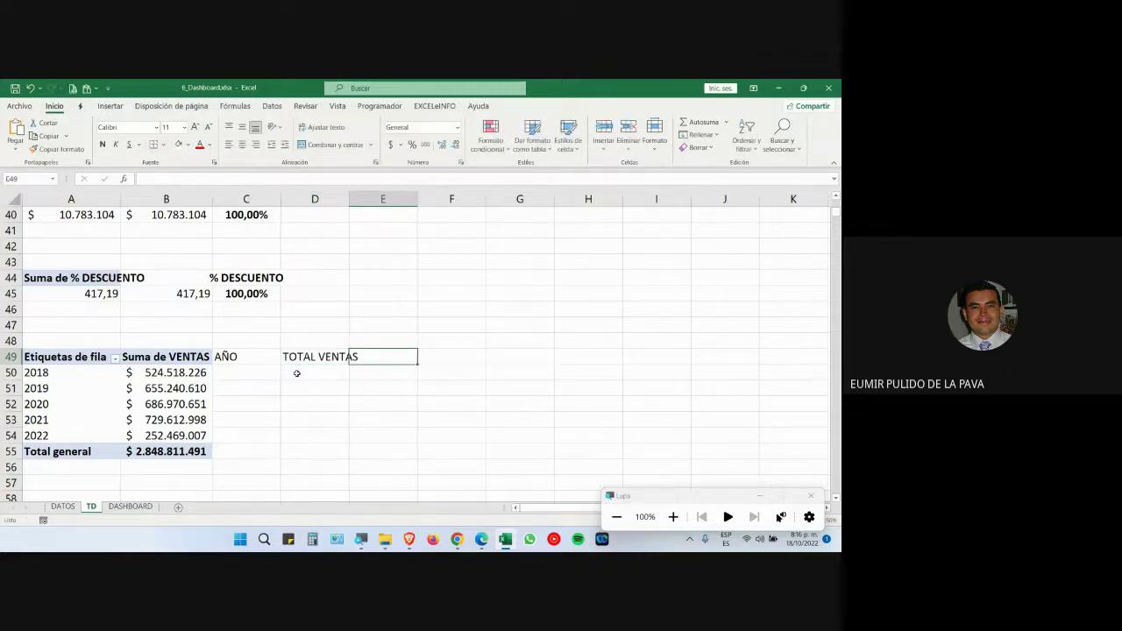
{"action": "type", "text": "VALOR"}
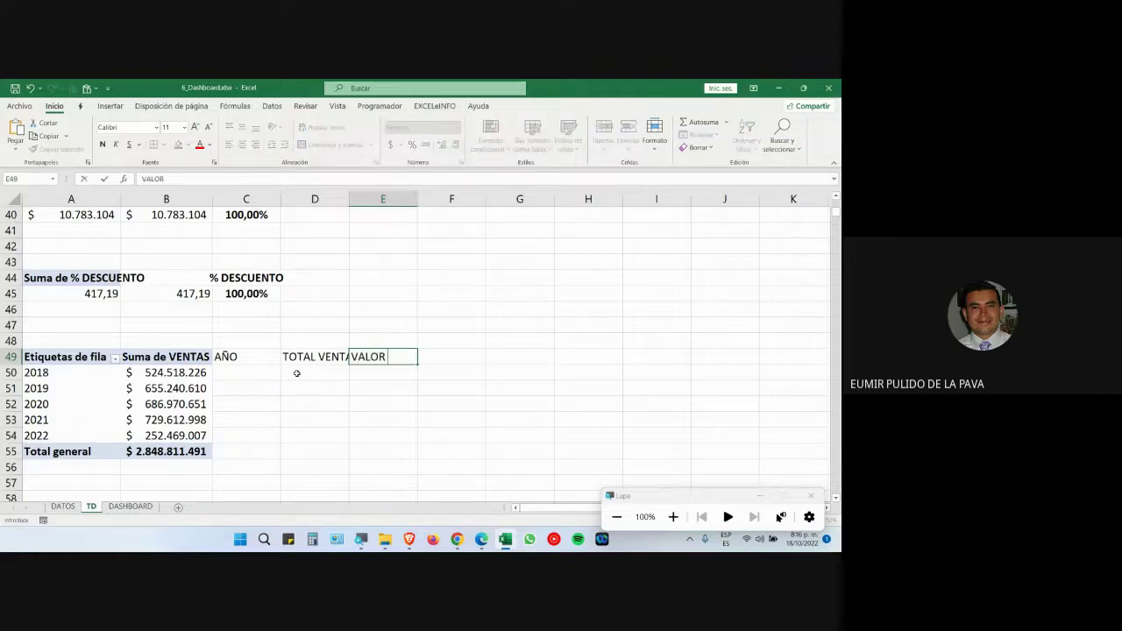
{"action": "type", "text": " MÁXIMO"}
{"action": "key", "text": "Tab"}
{"action": "type", "text": "VA"}
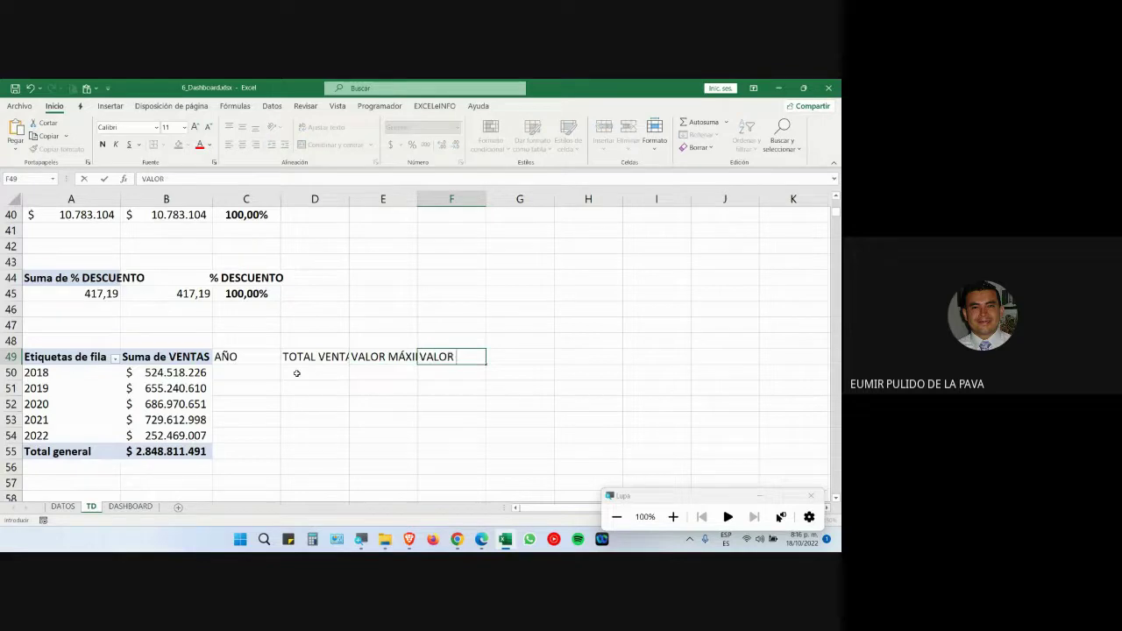
{"action": "type", "text": "LOR MÍNIMO"}
{"action": "key", "text": "Return"}
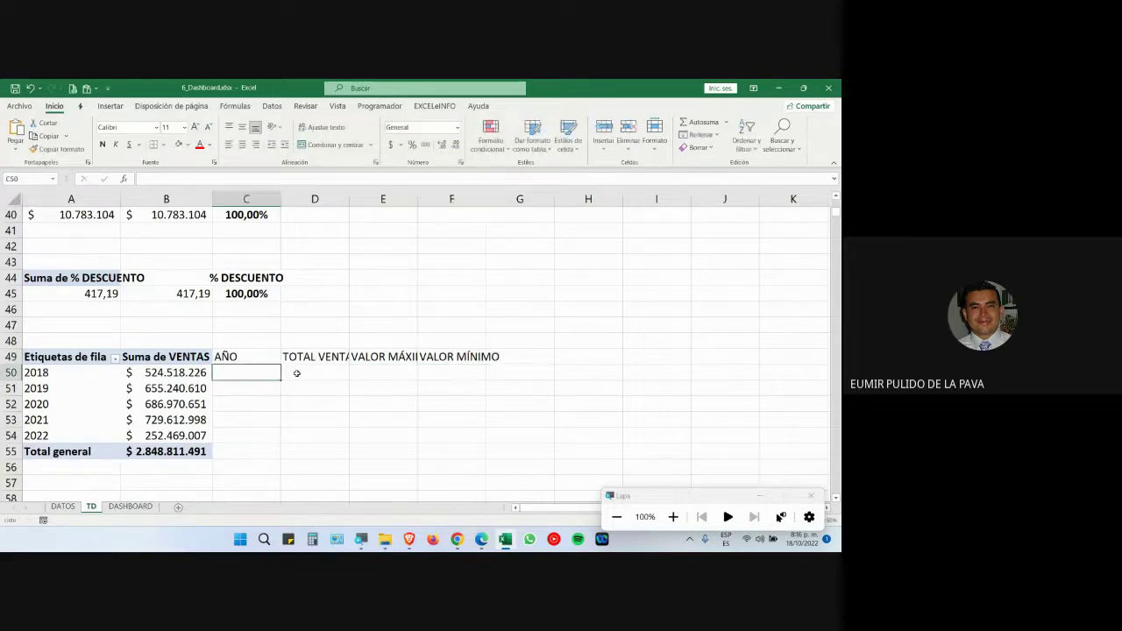
Step: Auto-fit the widths of columns D, E and F to the new headers
{"action": "double_click", "coordinate": [418, 200]}
{"action": "double_click", "coordinate": [504, 200]}
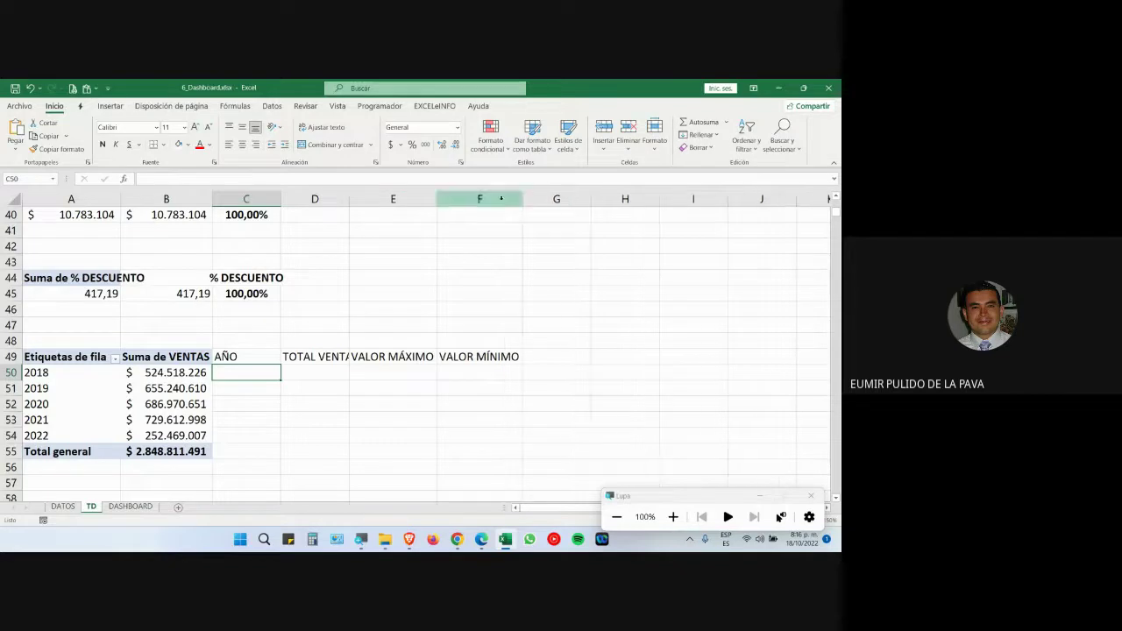
{"action": "double_click", "coordinate": [349, 200]}
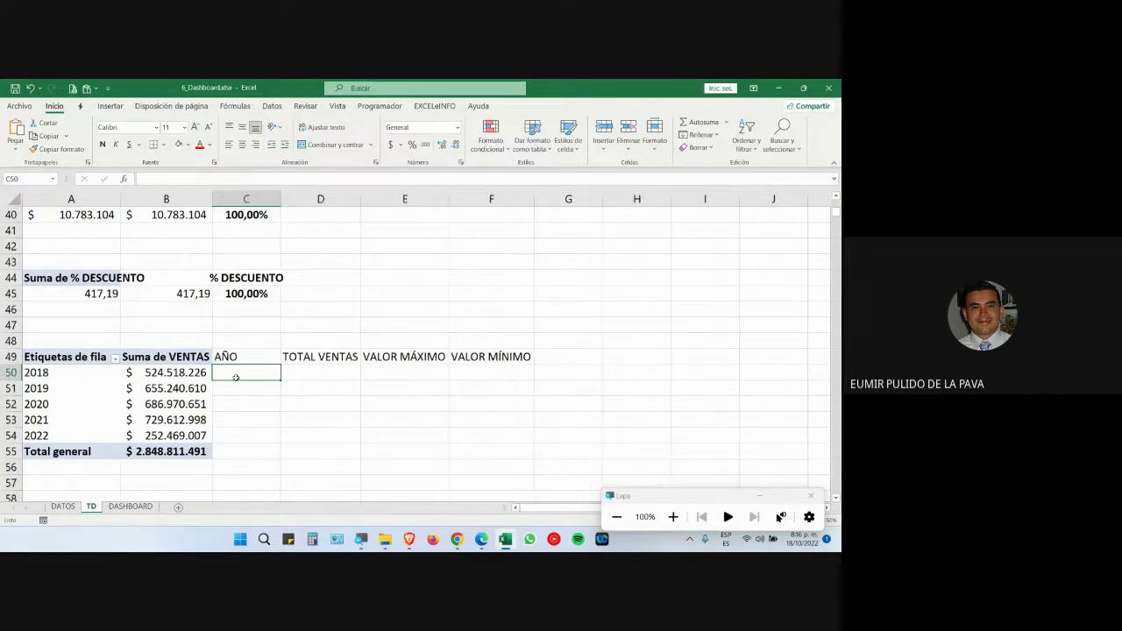
Step: Fill the AÑO column in C50:C54 with the years 2018 to 2022 and centre them
{"action": "type", "text": "2018"}
{"action": "key", "text": "Return"}
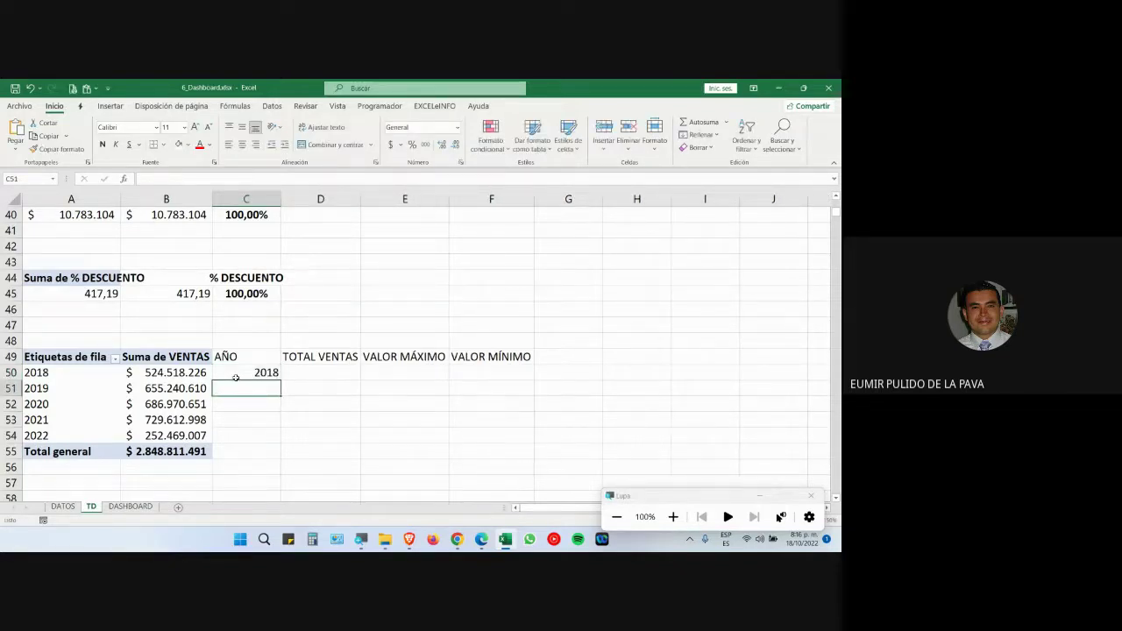
{"action": "left_click", "coordinate": [246, 372]}
{"action": "left_click_drag", "start_coordinate": [281, 379], "coordinate": [272, 439]}
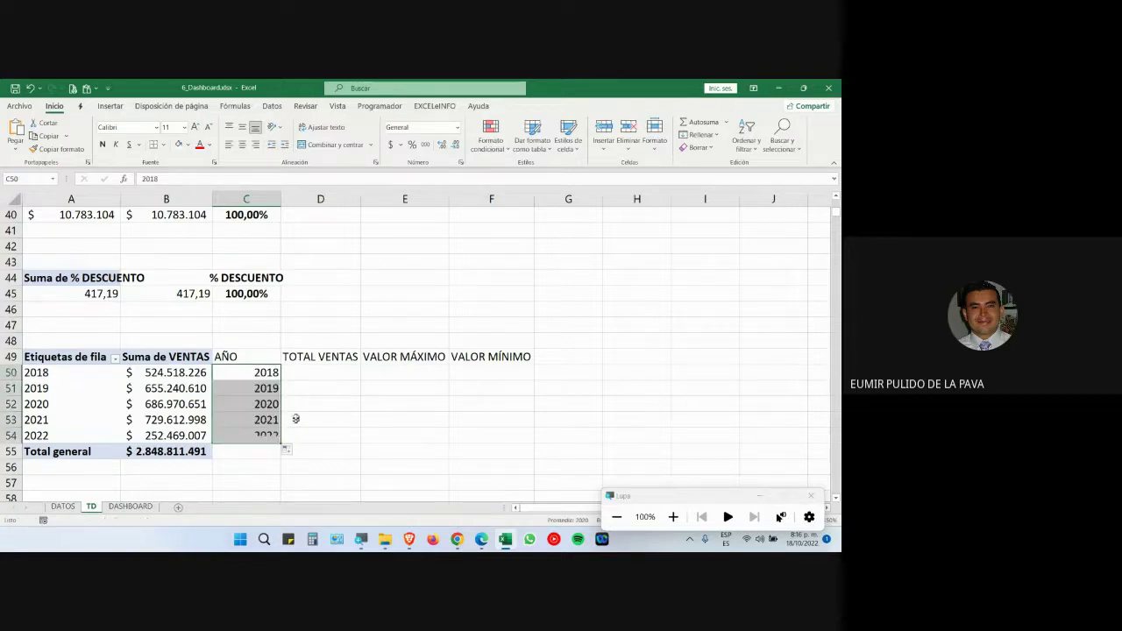
{"action": "left_click", "coordinate": [240, 145]}
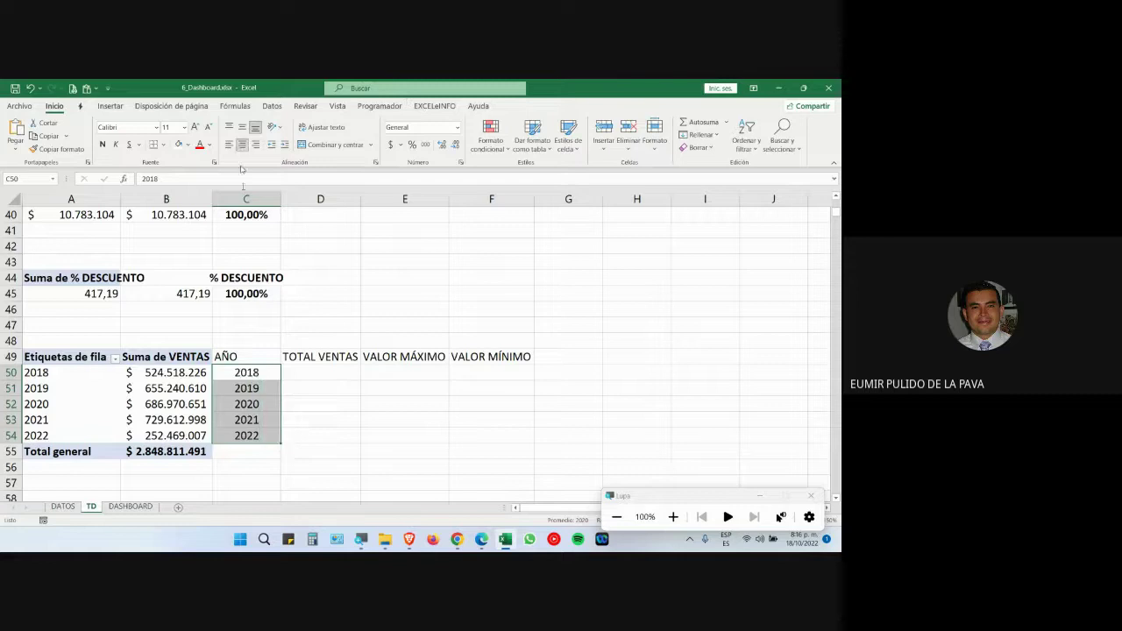
Step: Centre and bold the helper table headers in C49:F49
{"action": "left_click_drag", "start_coordinate": [235, 357], "coordinate": [496, 356]}
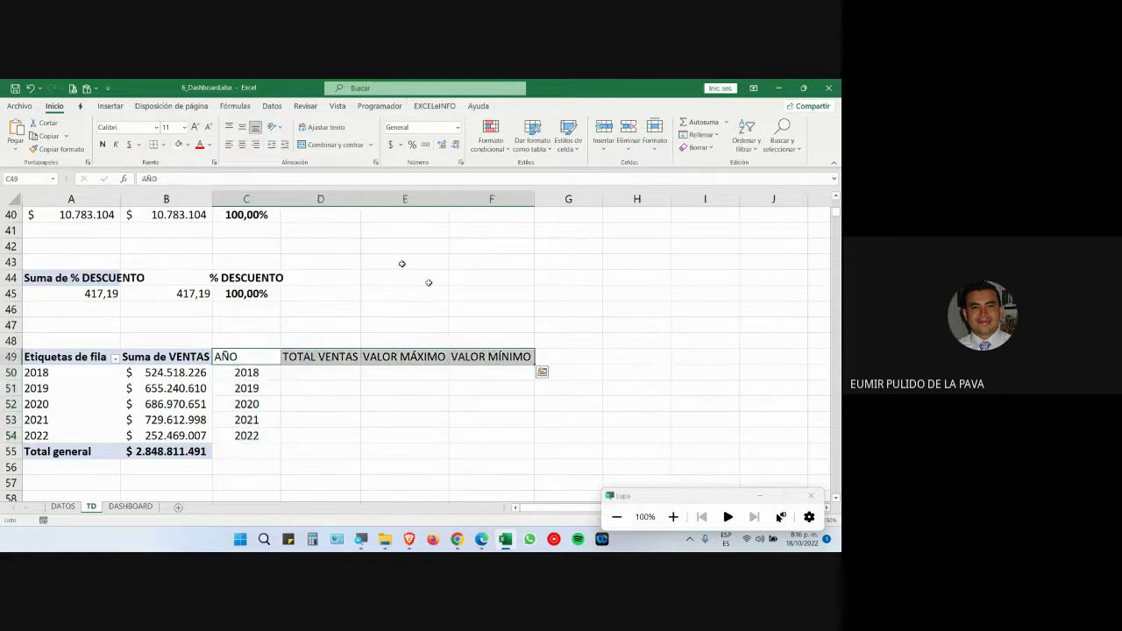
{"action": "left_click", "coordinate": [242, 145]}
{"action": "left_click", "coordinate": [103, 146]}
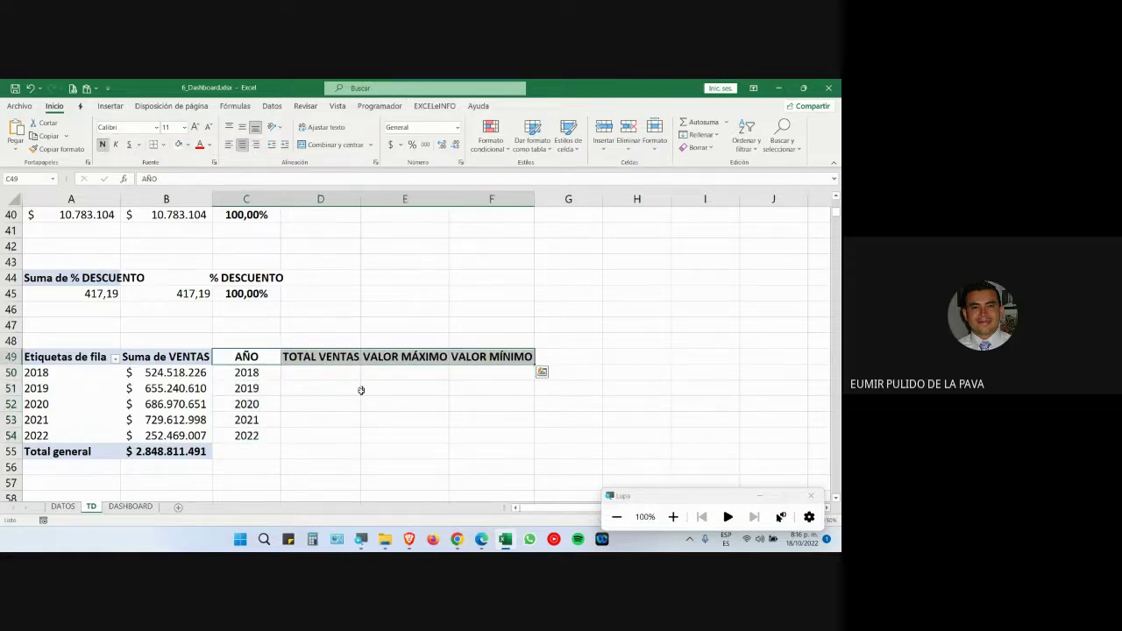
Step: Enter a formula in D50 that retrieves the 2018 Suma de VENTAS value from the yearly pivot table
{"action": "left_click", "coordinate": [330, 375]}
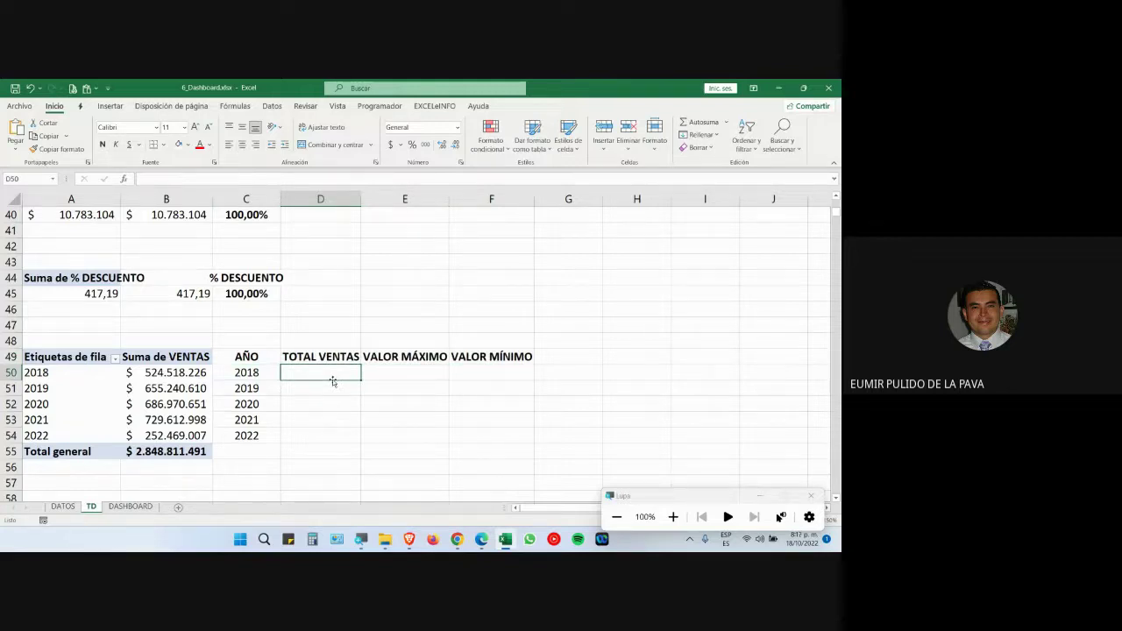
{"action": "type", "text": "="}
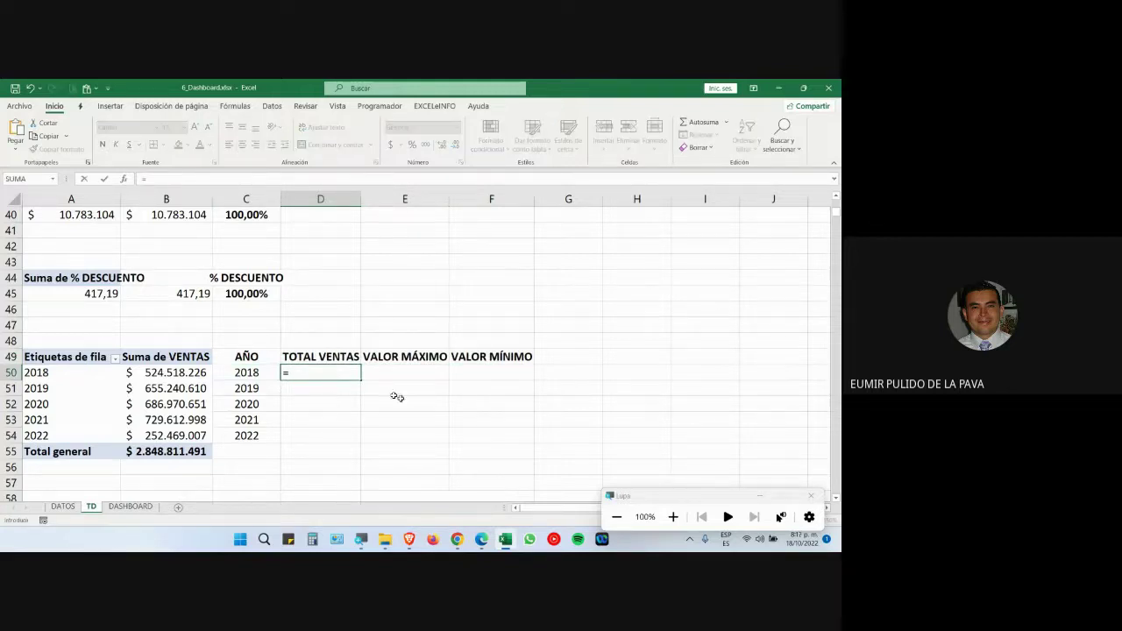
{"action": "left_click", "coordinate": [178, 373]}
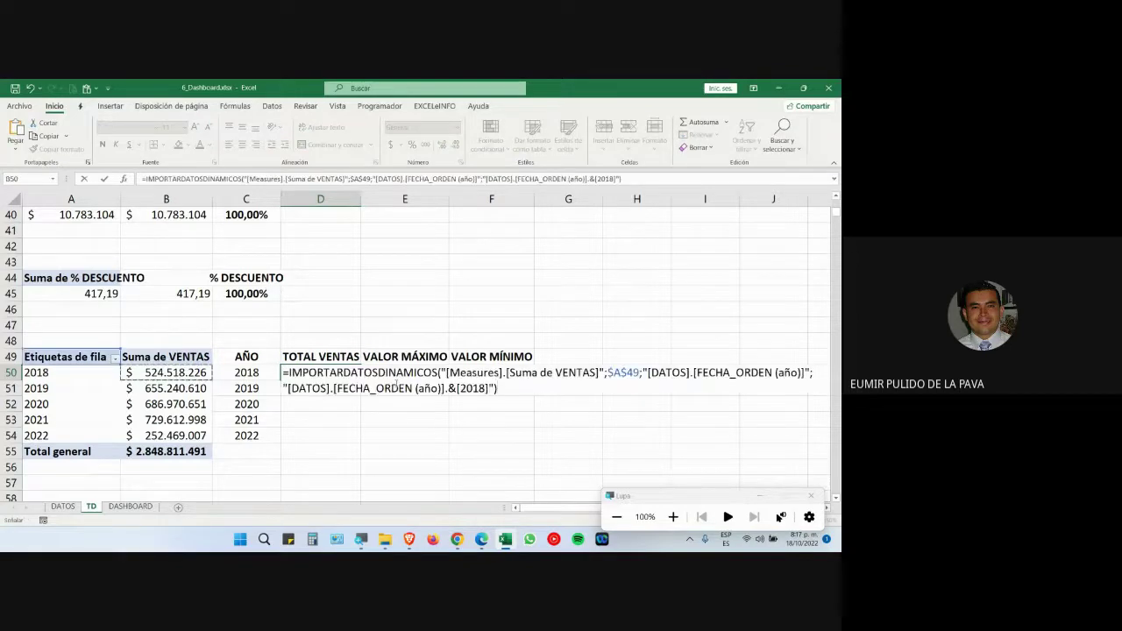
{"action": "key", "text": "Return"}
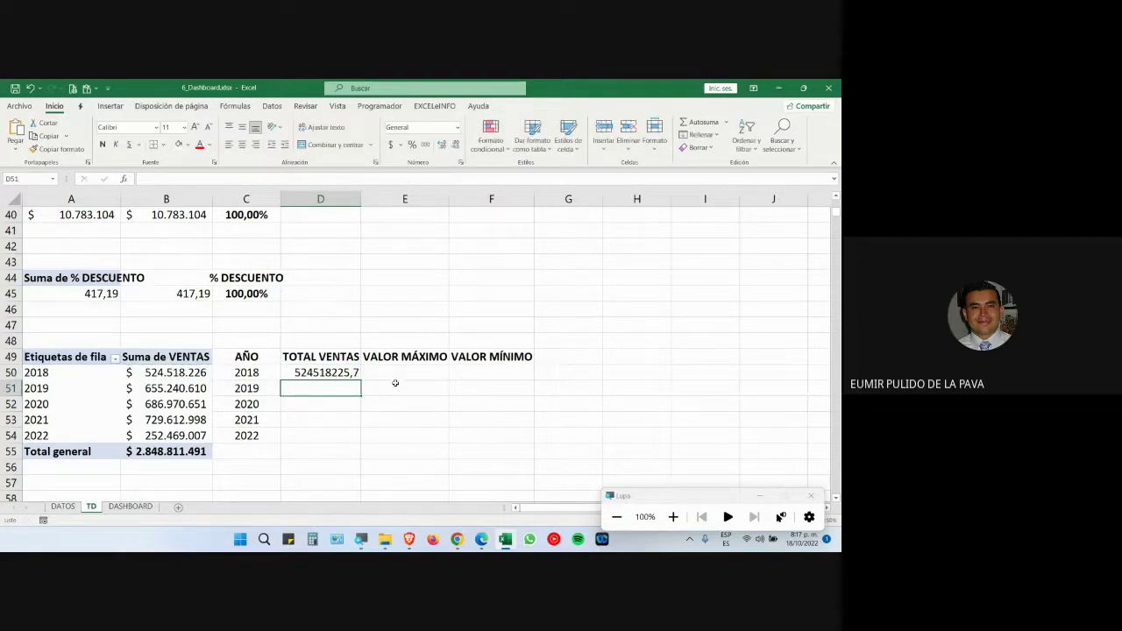
Step: Format the TOTAL VENTAS cell D50 as Contabilidad with the $ symbol and no decimals
{"action": "left_click", "coordinate": [333, 372]}
{"action": "left_click", "coordinate": [391, 143]}
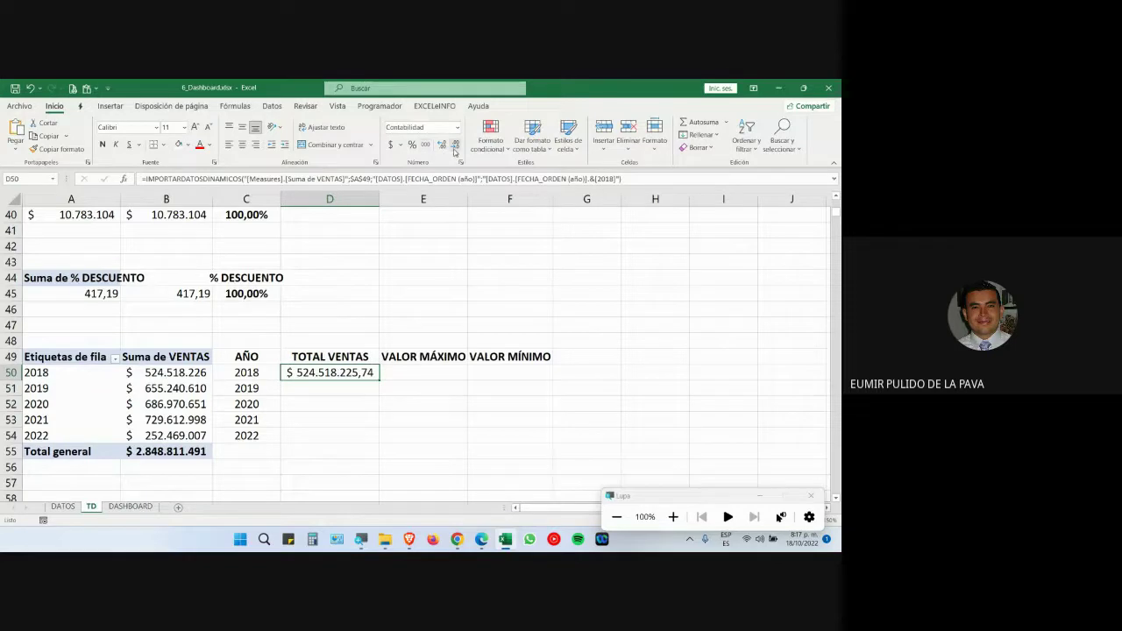
{"action": "left_click", "coordinate": [454, 145]}
{"action": "left_click", "coordinate": [455, 145]}
{"action": "left_click", "coordinate": [331, 390]}
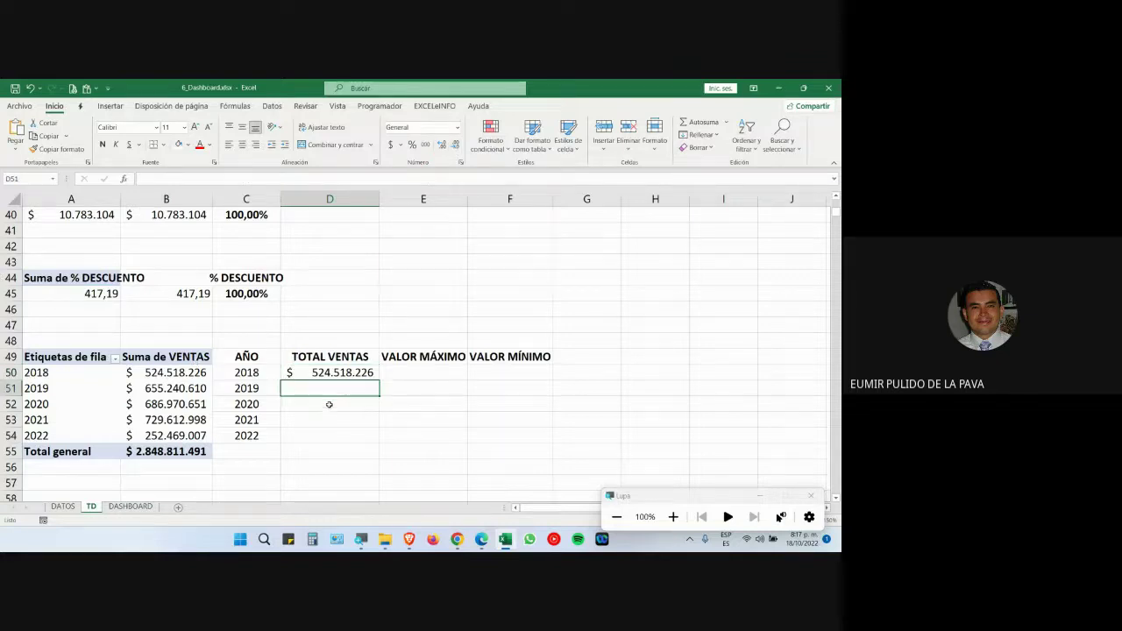
{"action": "left_click", "coordinate": [326, 405]}
{"action": "left_click", "coordinate": [338, 374]}
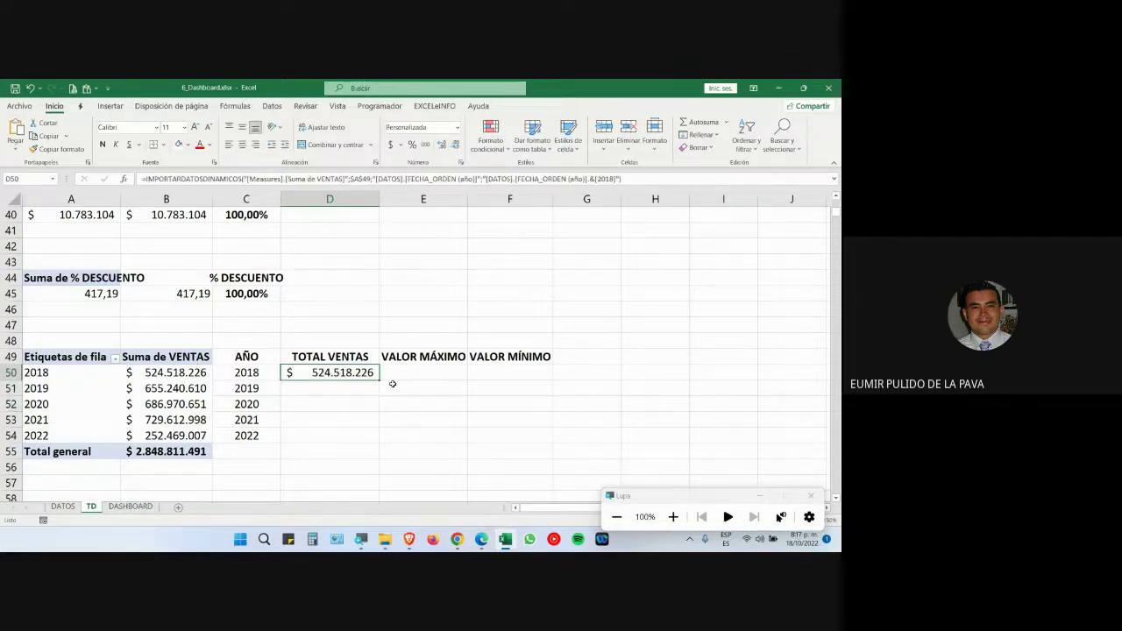
Step: Switch to the Google Meet window to check the call messages and return to Excel
{"action": "left_click", "coordinate": [457, 538]}
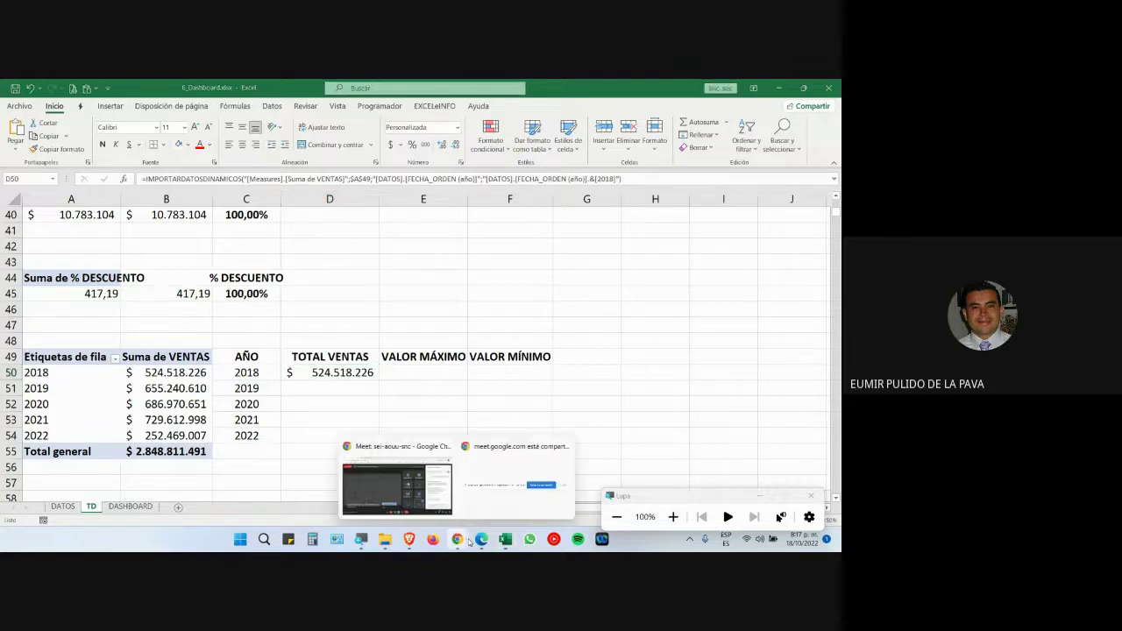
{"action": "left_click", "coordinate": [453, 505]}
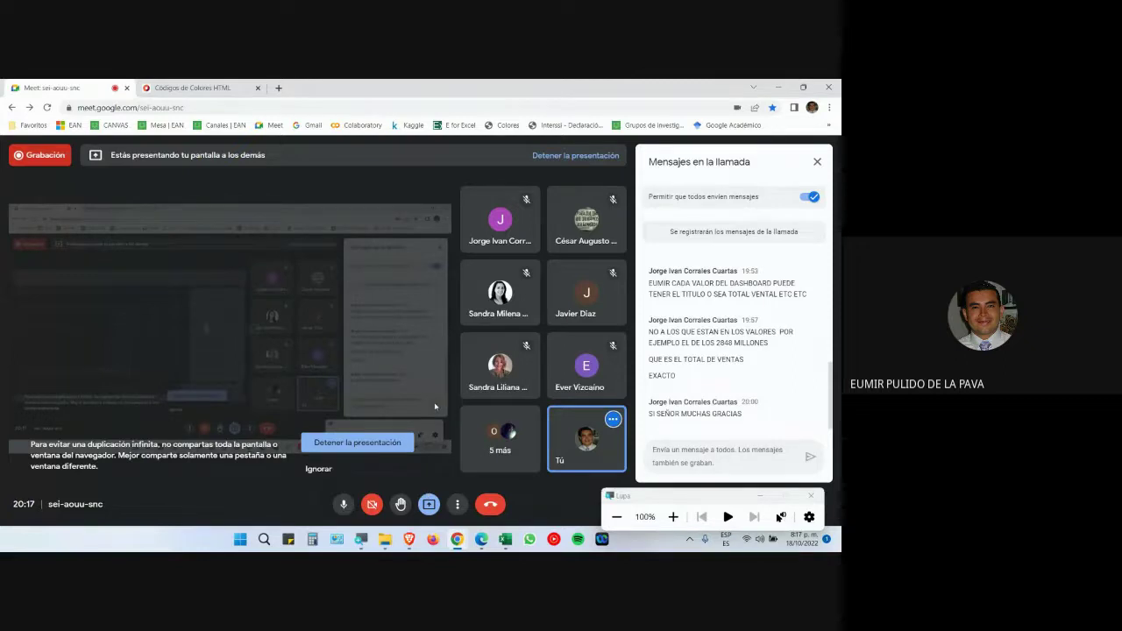
{"action": "left_click", "coordinate": [506, 540]}
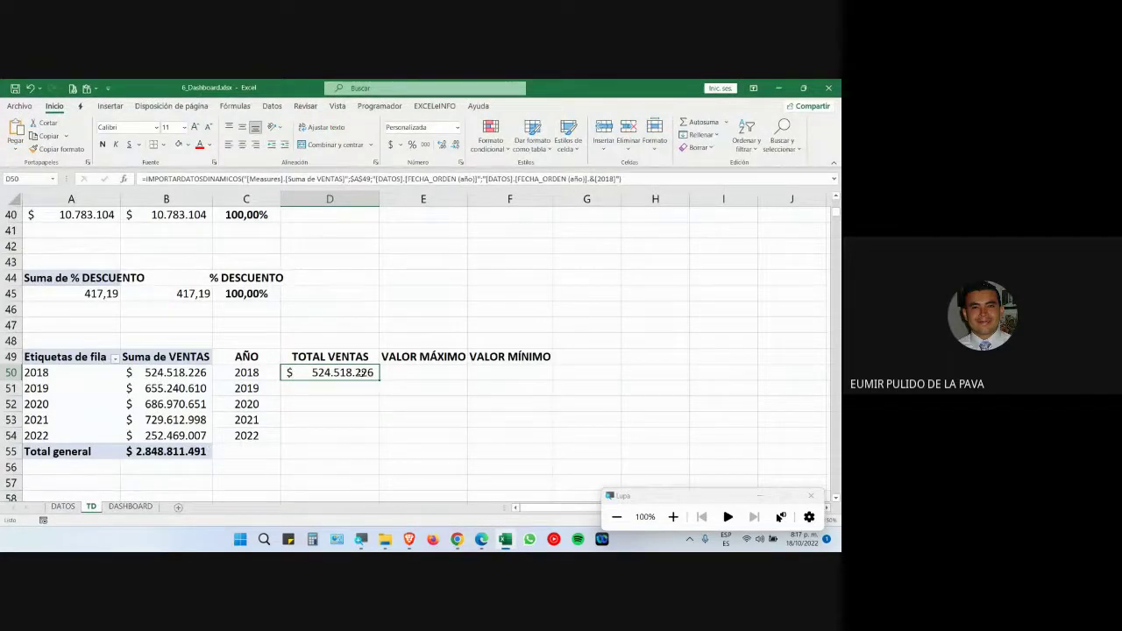
Step: Copy the TOTAL VENTAS formula from D50 down to D54 and examine the formulas in D50 and D51
{"action": "left_click_drag", "start_coordinate": [379, 380], "coordinate": [400, 434]}
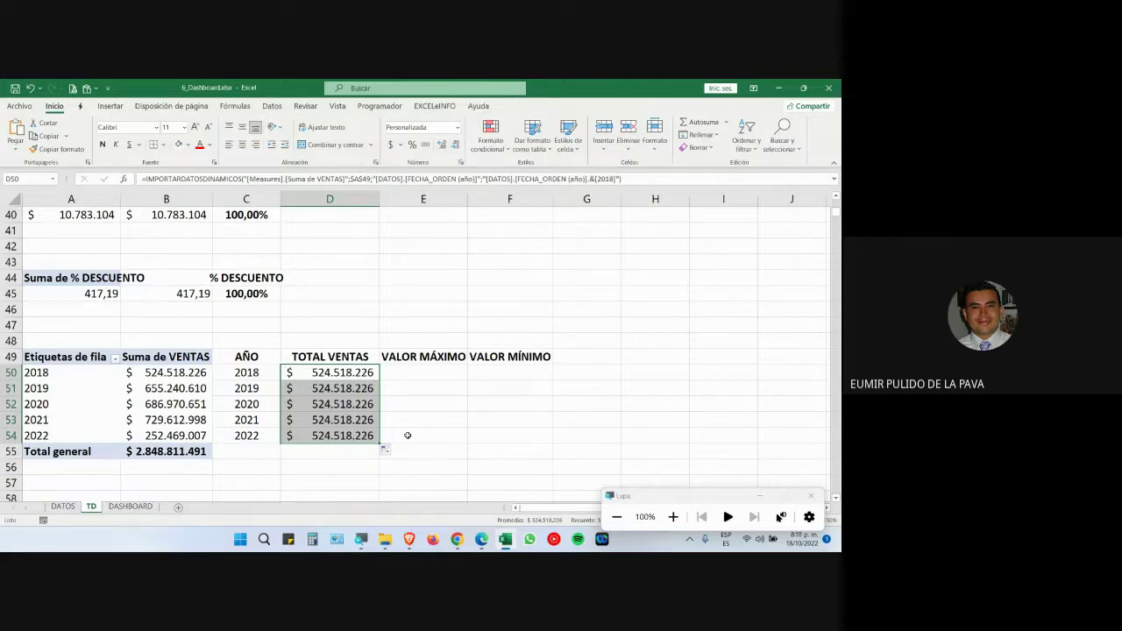
{"action": "left_click", "coordinate": [325, 373]}
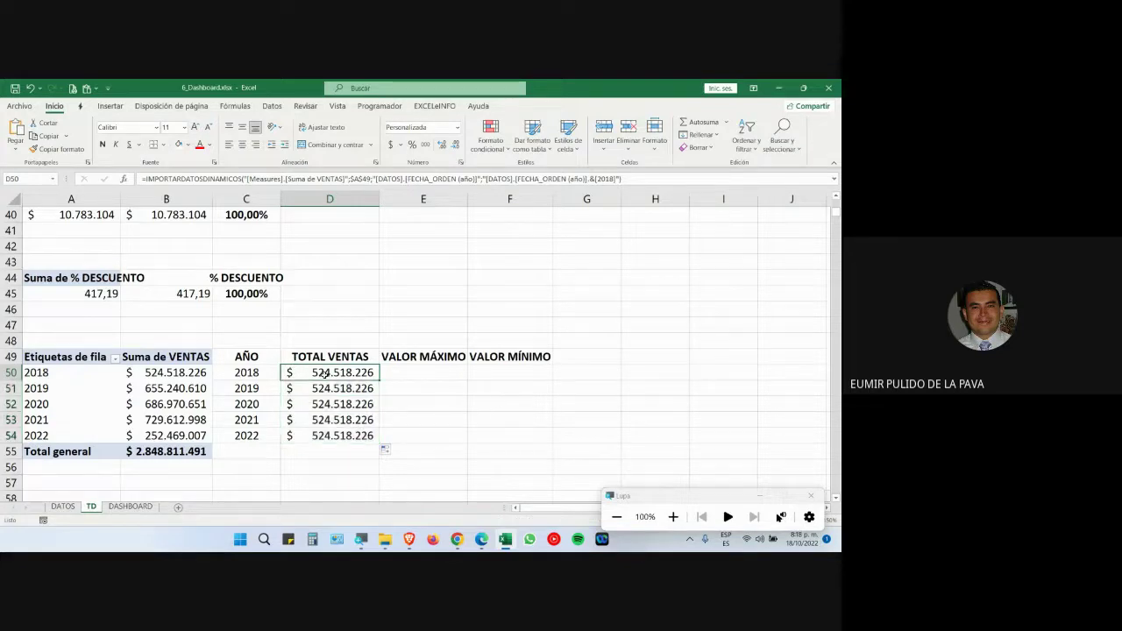
{"action": "scroll", "coordinate": [302, 432], "scroll_direction": "down", "scroll_amount": 2}
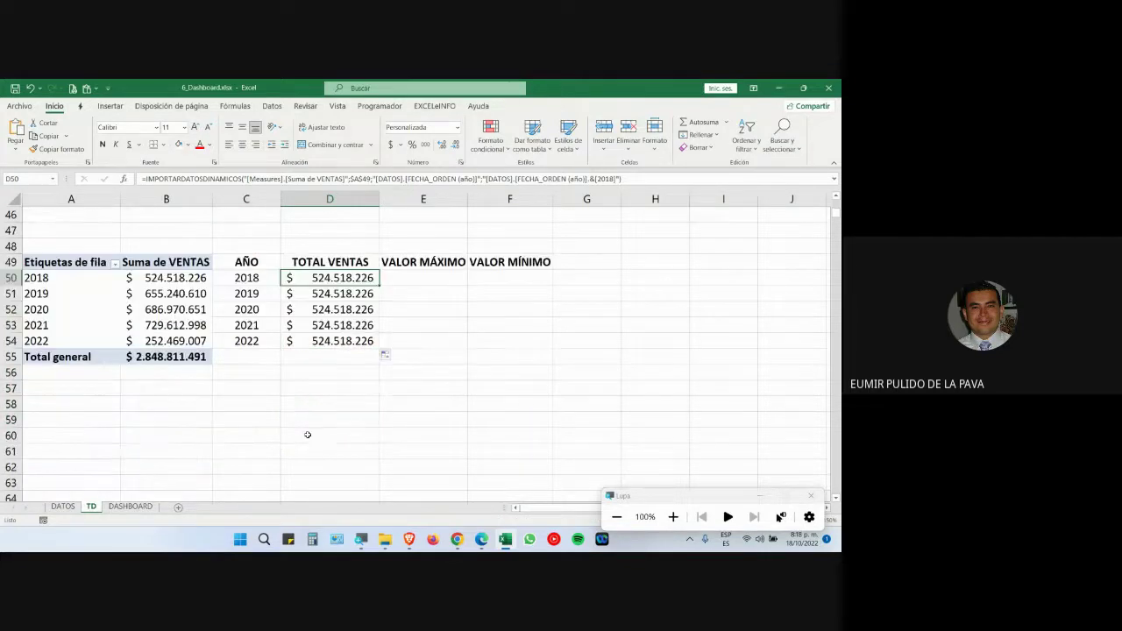
{"action": "scroll", "coordinate": [308, 439], "scroll_direction": "up", "scroll_amount": 3}
{"action": "scroll", "coordinate": [307, 439], "scroll_direction": "down", "scroll_amount": 2}
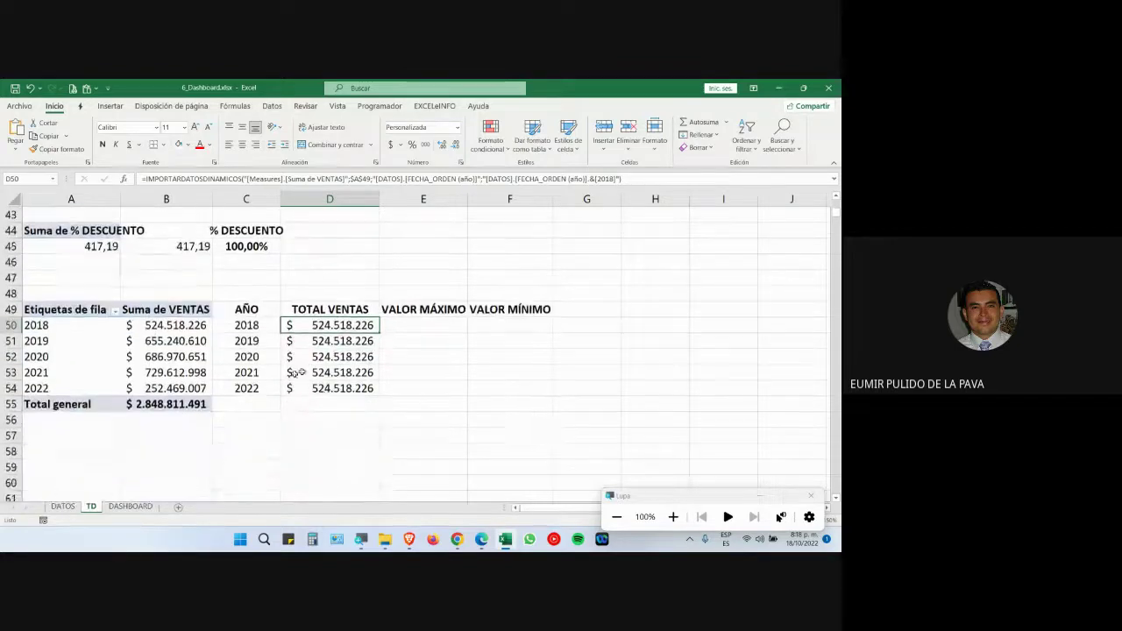
{"action": "left_click", "coordinate": [309, 340]}
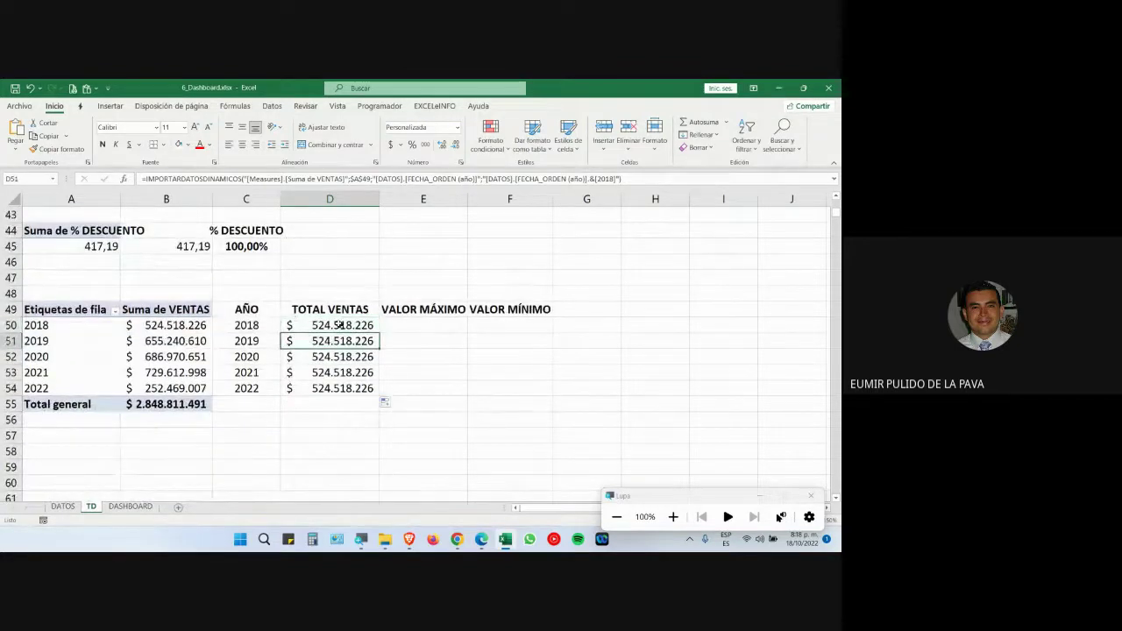
{"action": "double_click", "coordinate": [326, 326]}
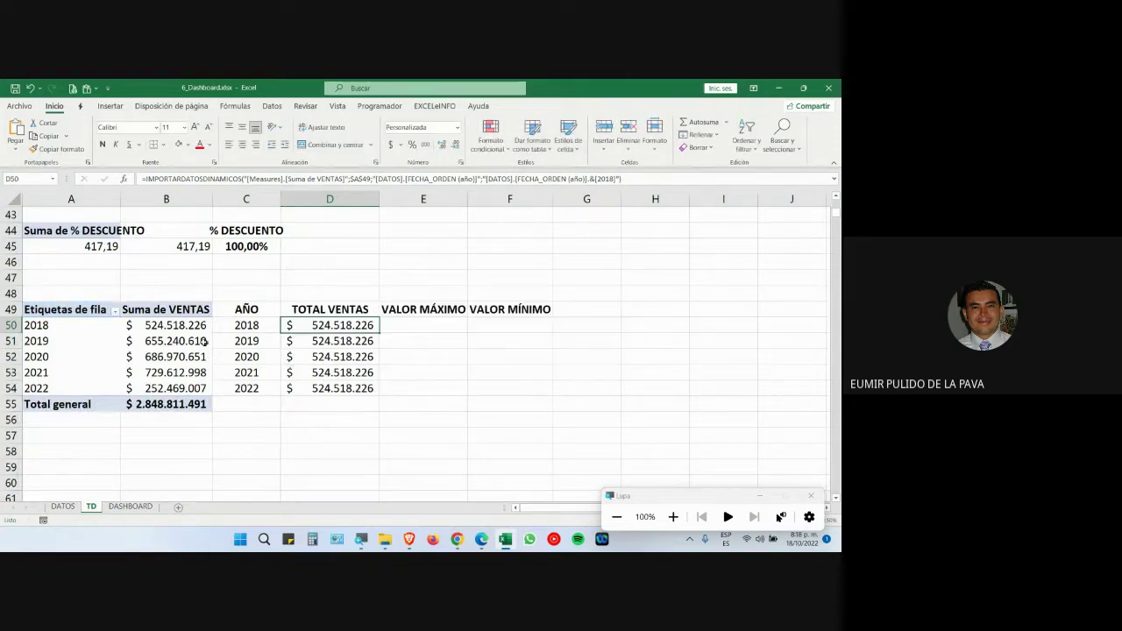
{"action": "key", "text": "Escape"}
{"action": "left_click", "coordinate": [673, 328]}
{"action": "left_click_drag", "start_coordinate": [692, 332], "coordinate": [692, 427]}
{"action": "left_click", "coordinate": [606, 348]}
{"action": "left_click", "coordinate": [634, 351]}
{"action": "left_click", "coordinate": [596, 355]}
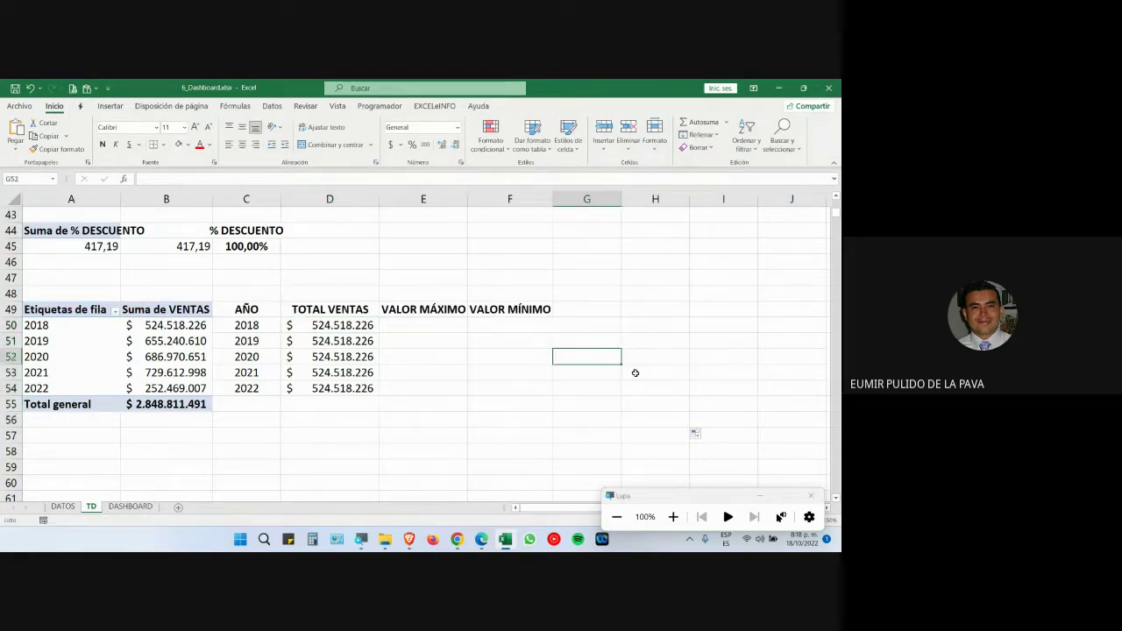
{"action": "left_click", "coordinate": [634, 371]}
{"action": "left_click", "coordinate": [604, 384]}
{"action": "left_click", "coordinate": [602, 377]}
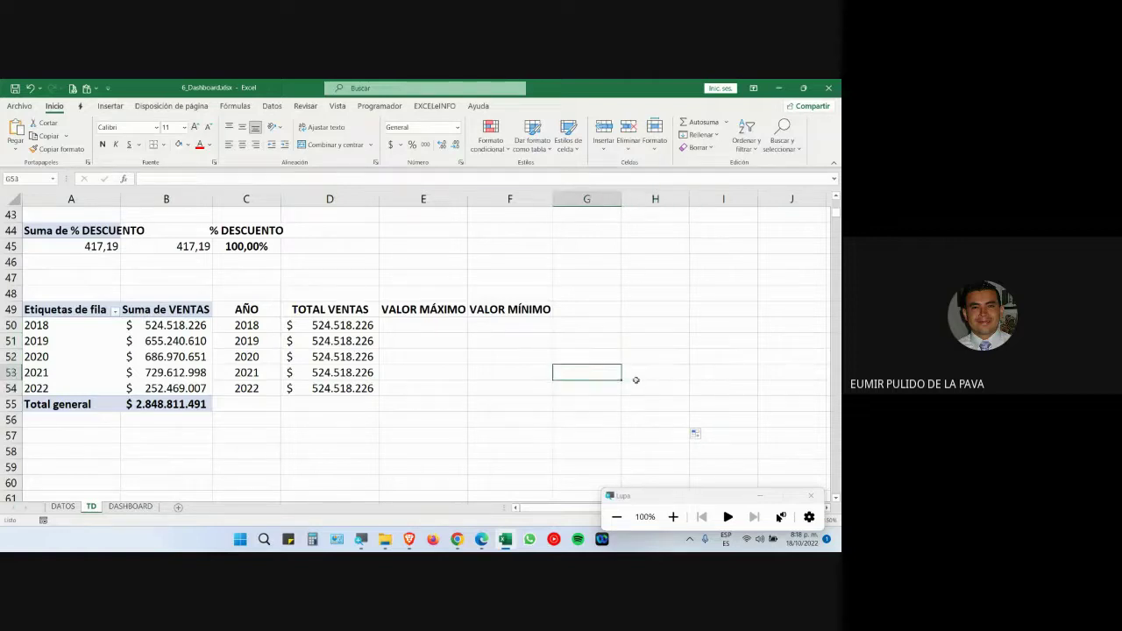
{"action": "left_click", "coordinate": [635, 382]}
{"action": "left_click", "coordinate": [618, 389]}
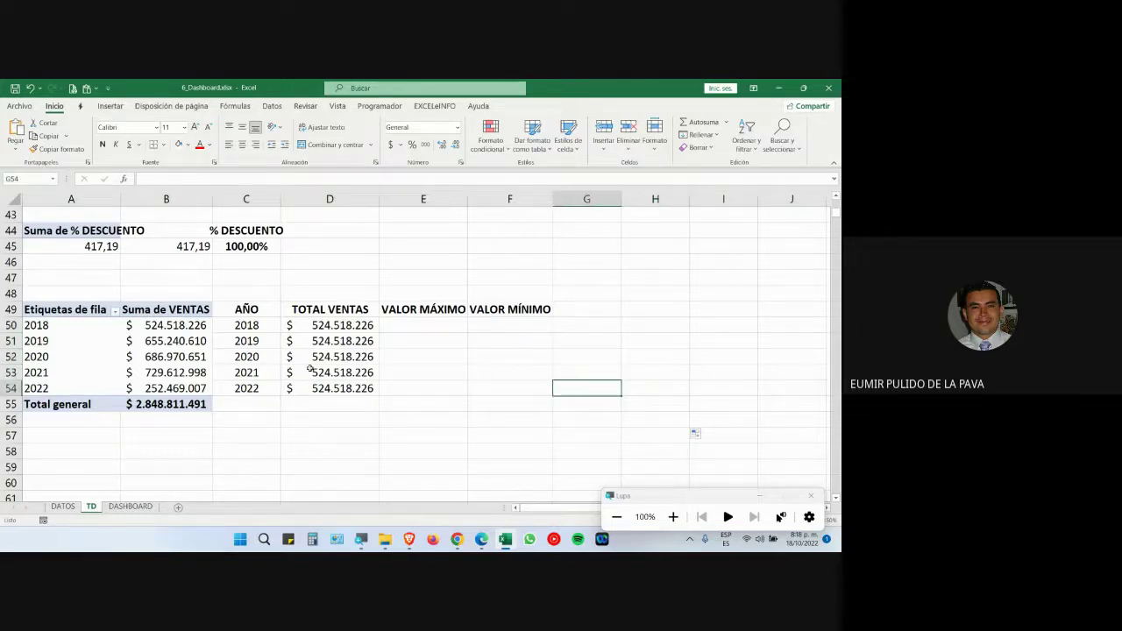
{"action": "left_click", "coordinate": [349, 326]}
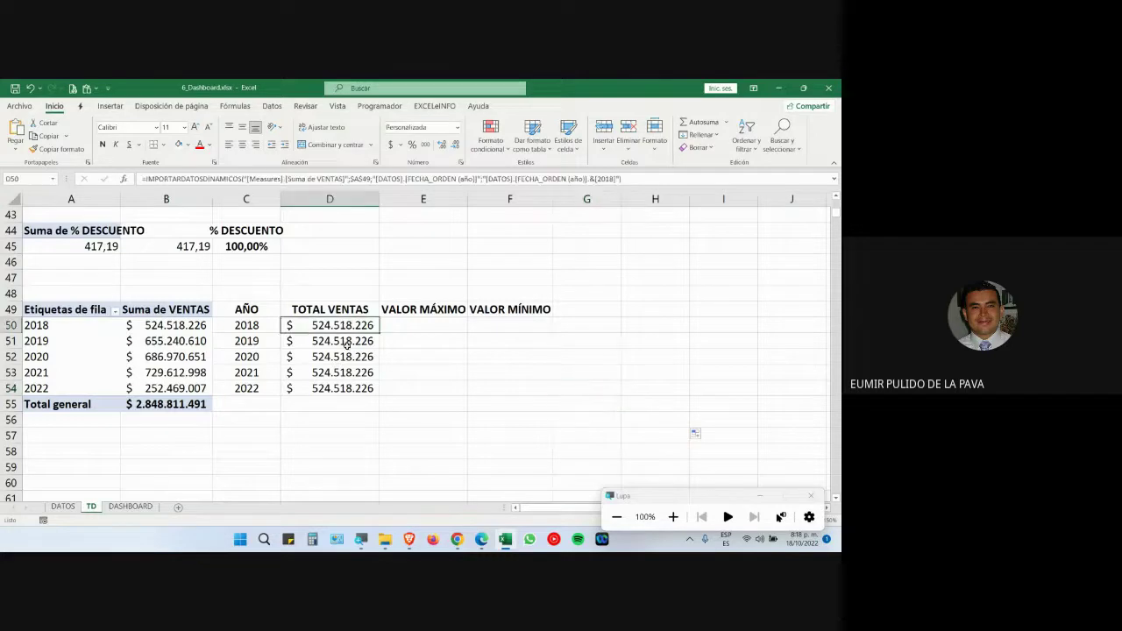
Step: Replace the formula in D51 with one that retrieves the 2019 Suma de VENTAS value from the yearly pivot table
{"action": "left_click", "coordinate": [343, 340]}
{"action": "double_click", "coordinate": [343, 340]}
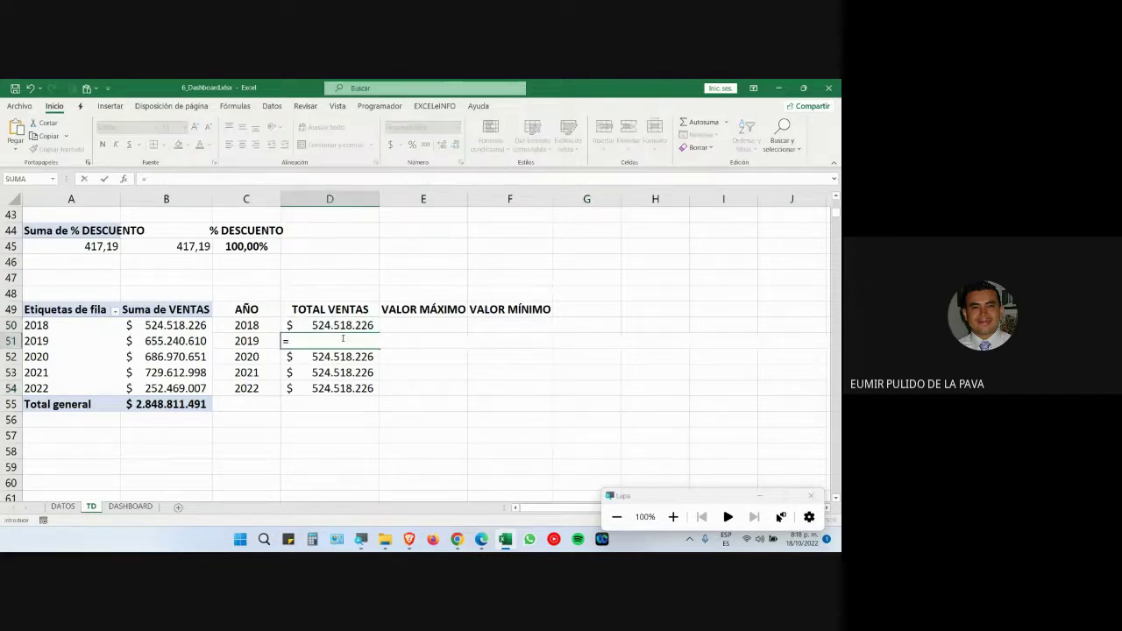
{"action": "key", "text": "BackSpace"}
{"action": "type", "text": "9"}
{"action": "key", "text": "Return"}
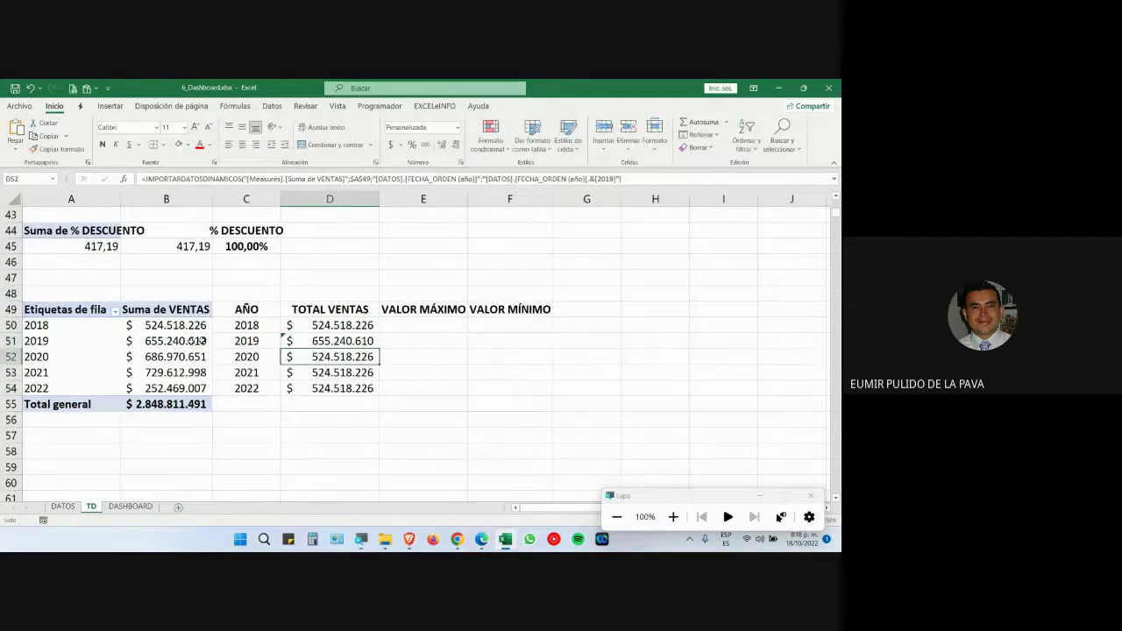
Step: Enter formulas in D52, D53 and D54 that retrieve the 2020, 2021 and 2022 Suma de VENTAS values from the pivot table
{"action": "type", "text": "="}
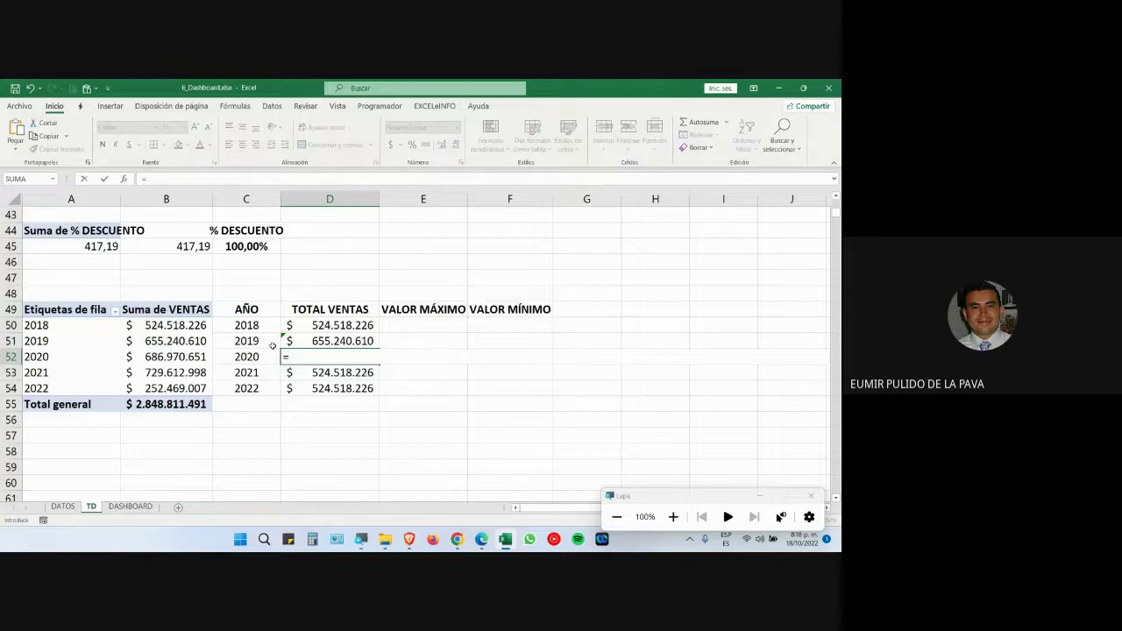
{"action": "left_click", "coordinate": [171, 357]}
{"action": "key", "text": "Return"}
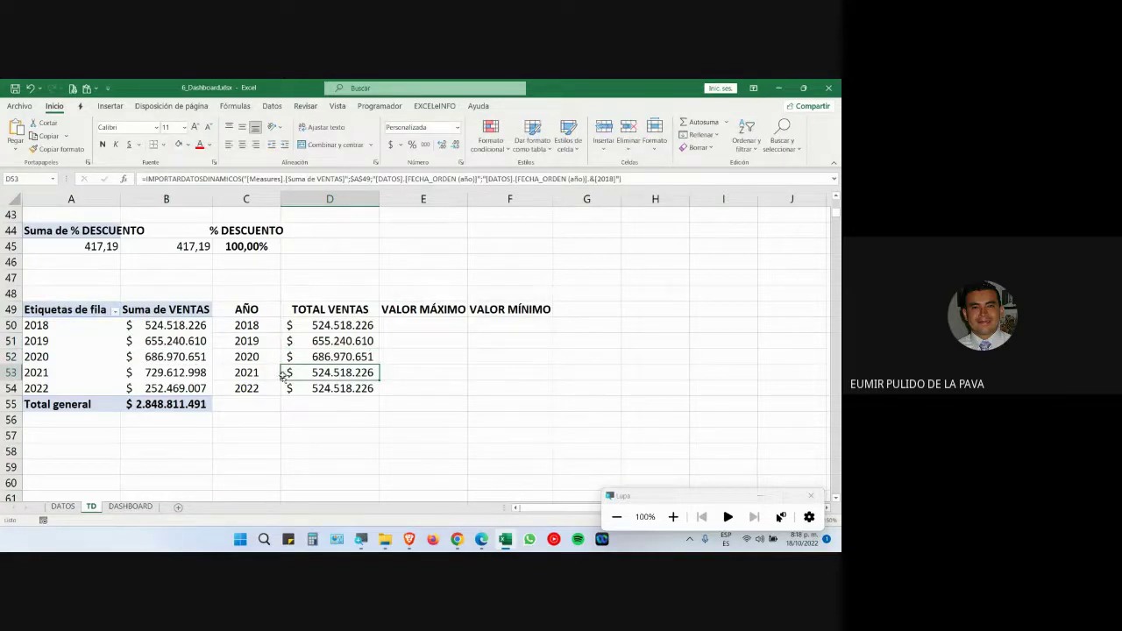
{"action": "type", "text": "="}
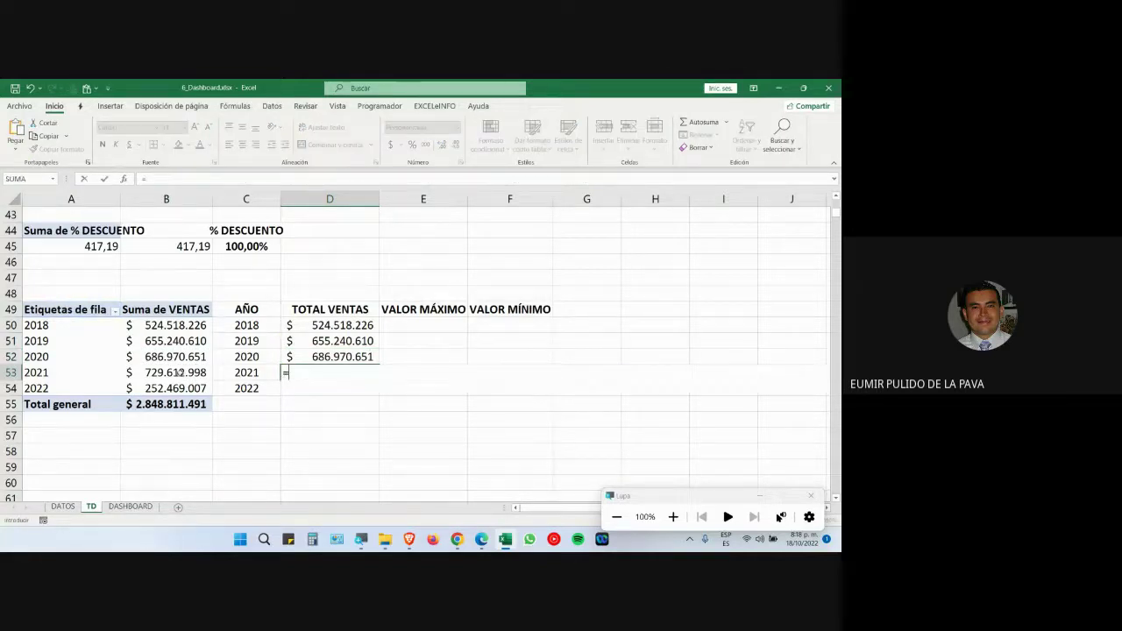
{"action": "left_click", "coordinate": [176, 373]}
{"action": "key", "text": "Return"}
{"action": "type", "text": "="}
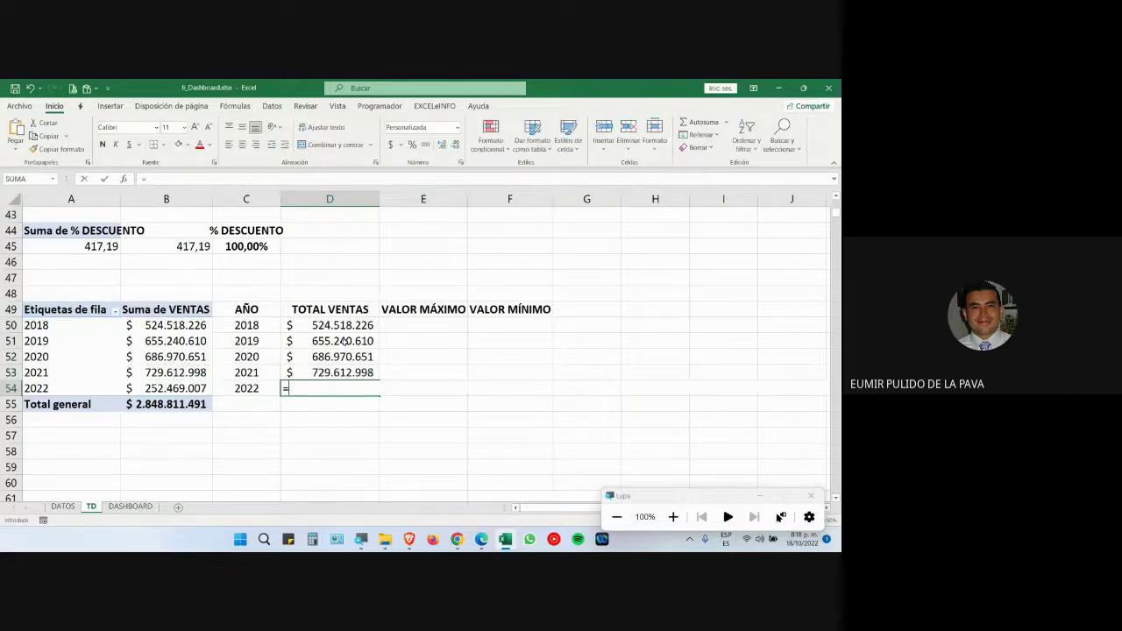
{"action": "left_click", "coordinate": [200, 388]}
{"action": "key", "text": "Return"}
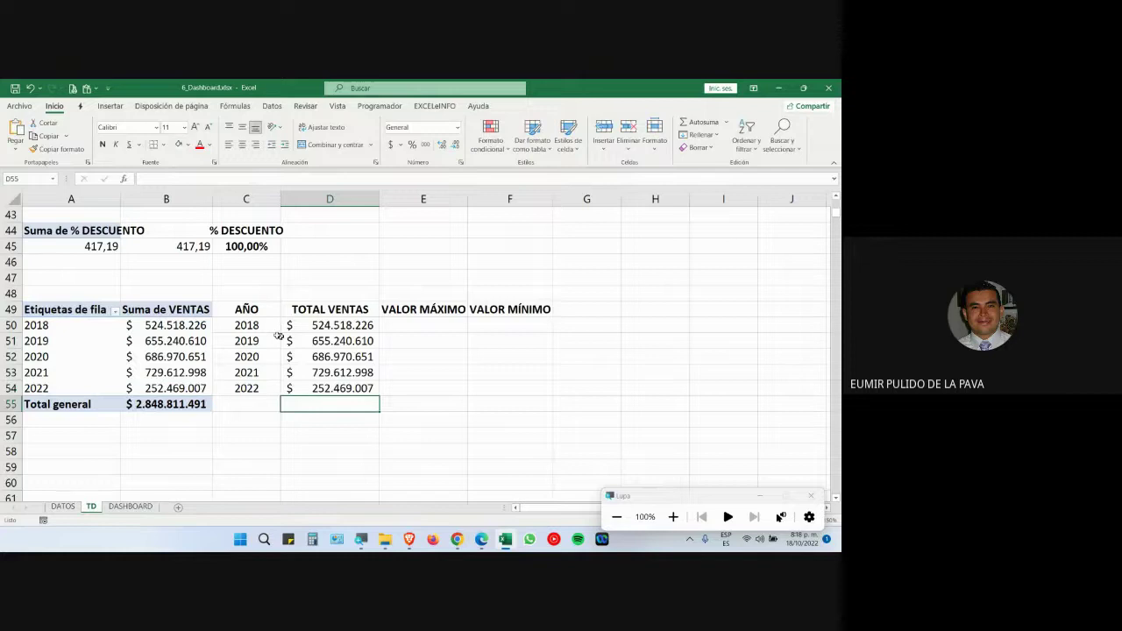
Step: Examine the AÑO and TOTAL VENTAS values in C50:D54 and the IMPORTARDATOSDINAMICOS formula in D50
{"action": "left_click_drag", "start_coordinate": [267, 325], "coordinate": [332, 389]}
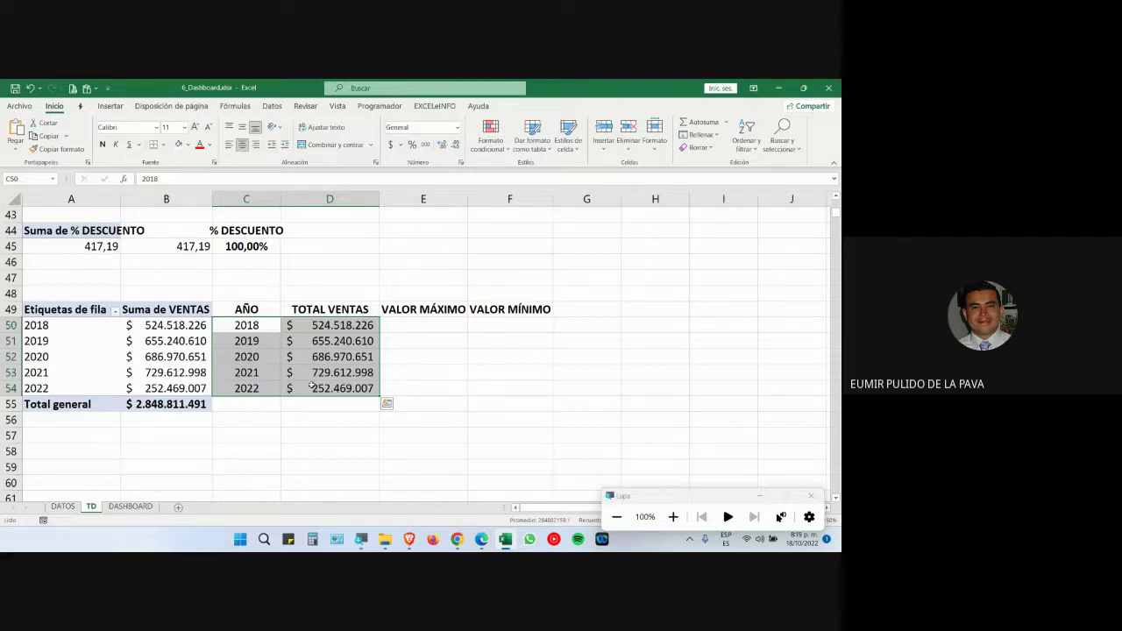
{"action": "left_click", "coordinate": [371, 326]}
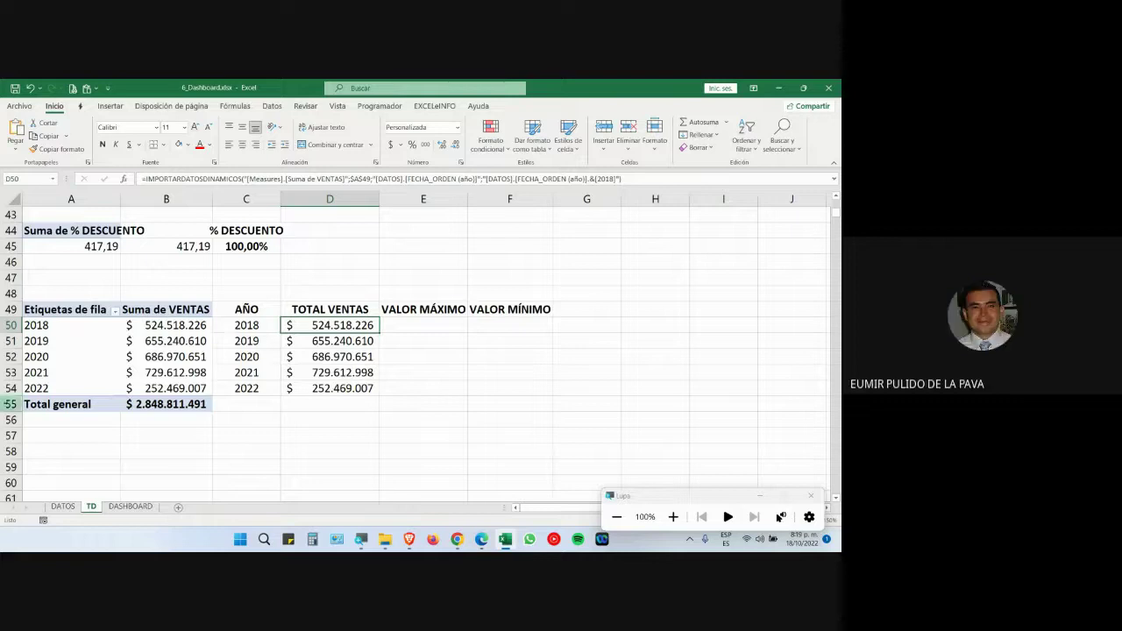
{"action": "double_click", "coordinate": [333, 325]}
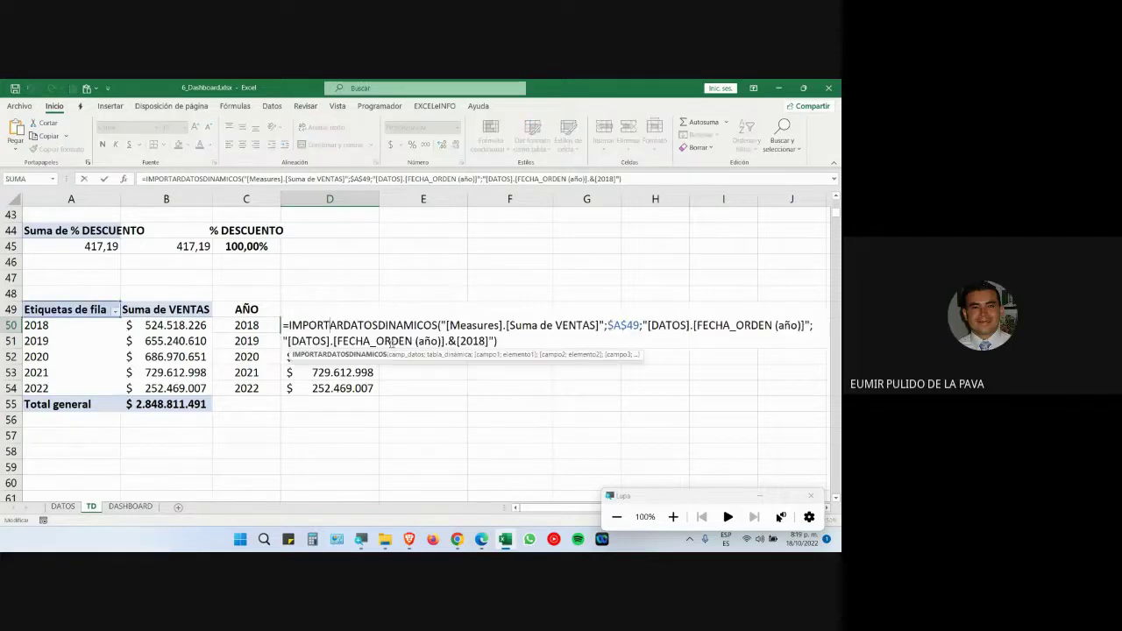
{"action": "left_click_drag", "start_coordinate": [497, 341], "coordinate": [455, 341]}
{"action": "key", "text": "ctrl+a"}
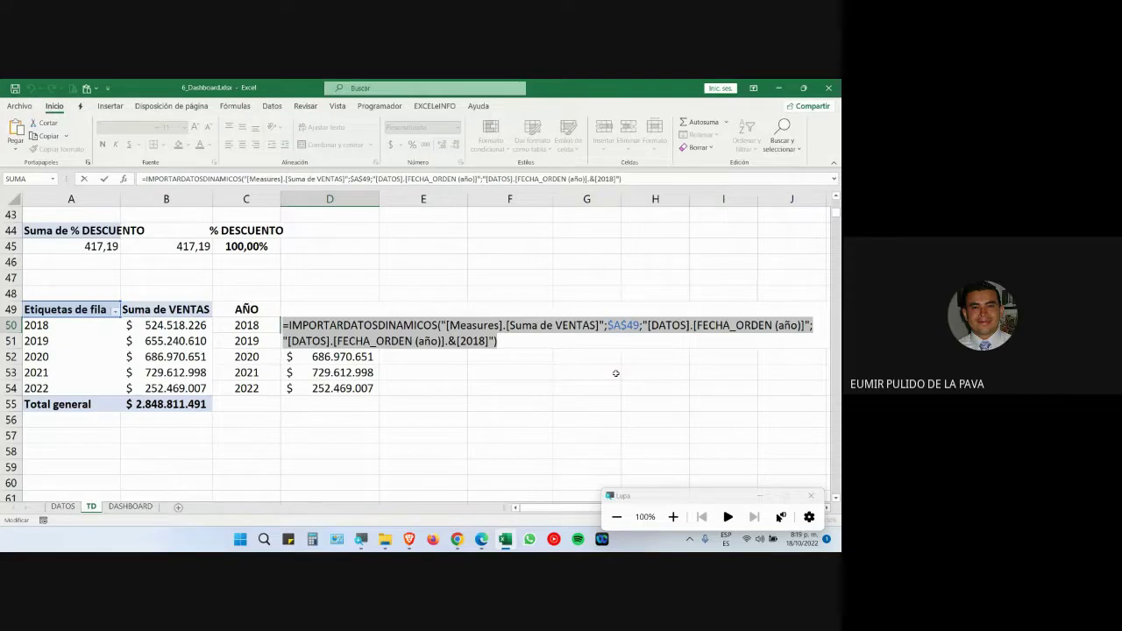
{"action": "key", "text": "Escape"}
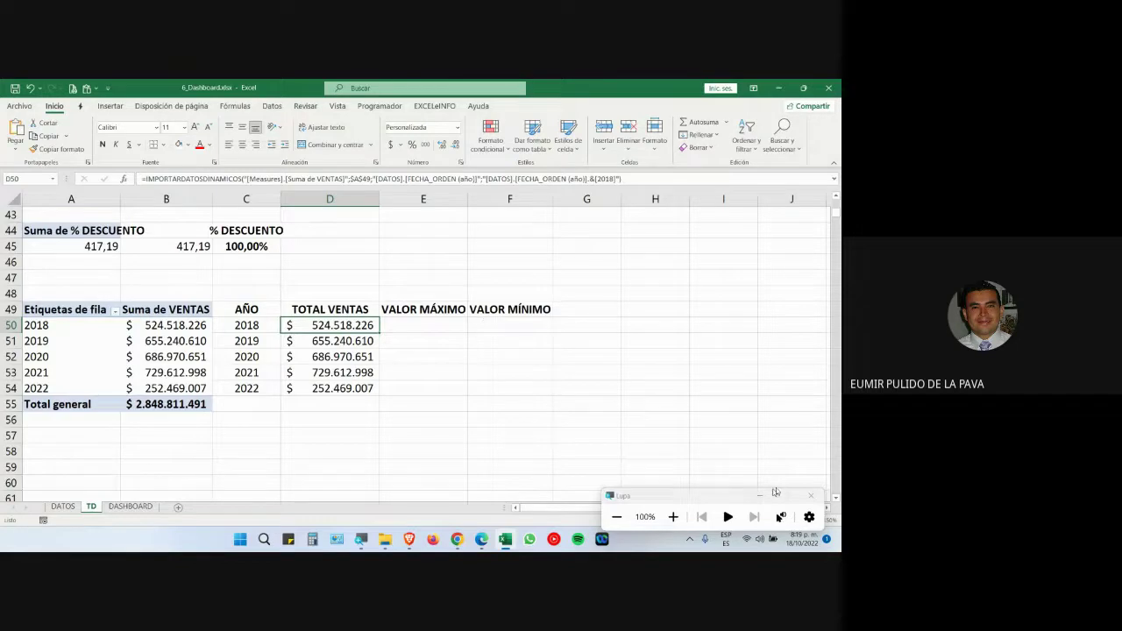
{"action": "left_click", "coordinate": [324, 342]}
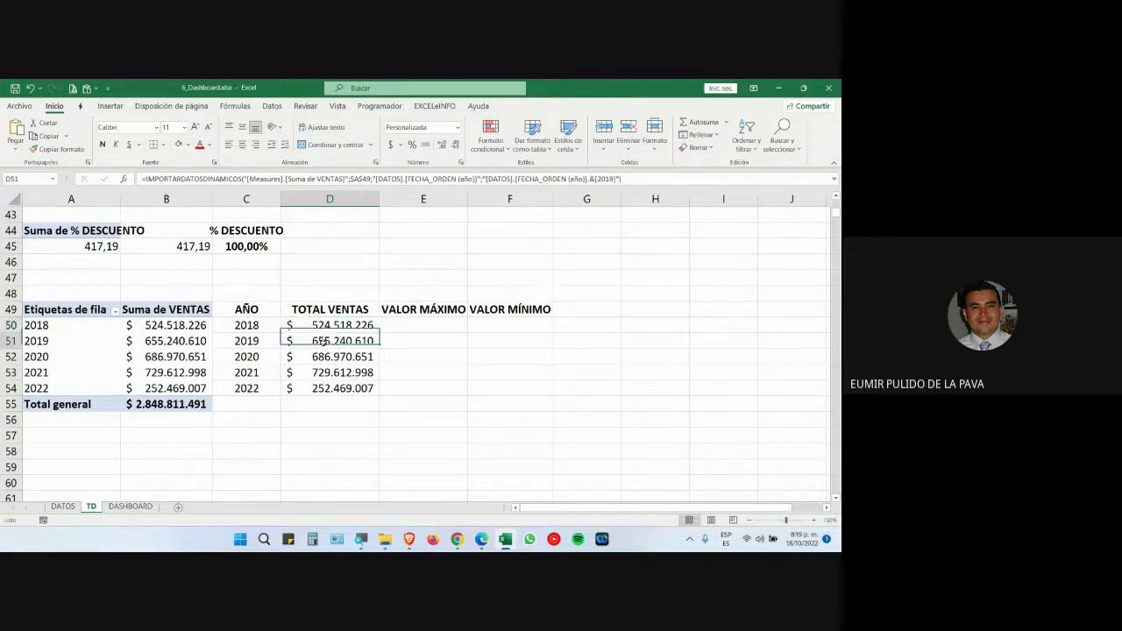
{"action": "left_click", "coordinate": [334, 324]}
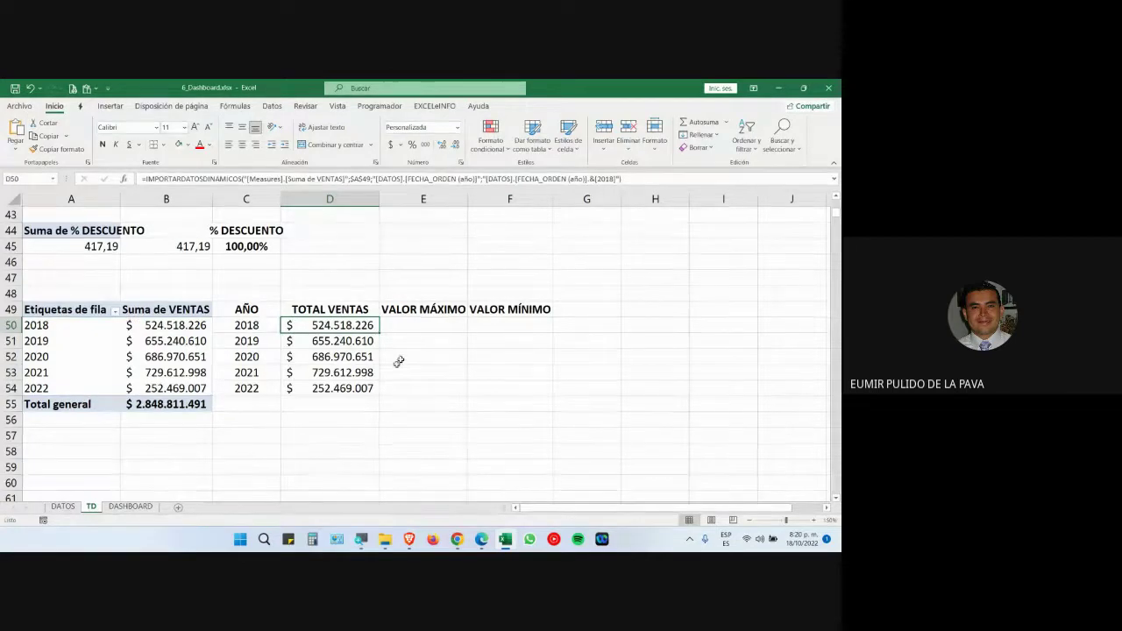
Step: Review the yearly helper table C49:F54 alongside the summary tables in rows 26 to 45 and the formulas in D54 and D50
{"action": "left_click_drag", "start_coordinate": [235, 309], "coordinate": [510, 390]}
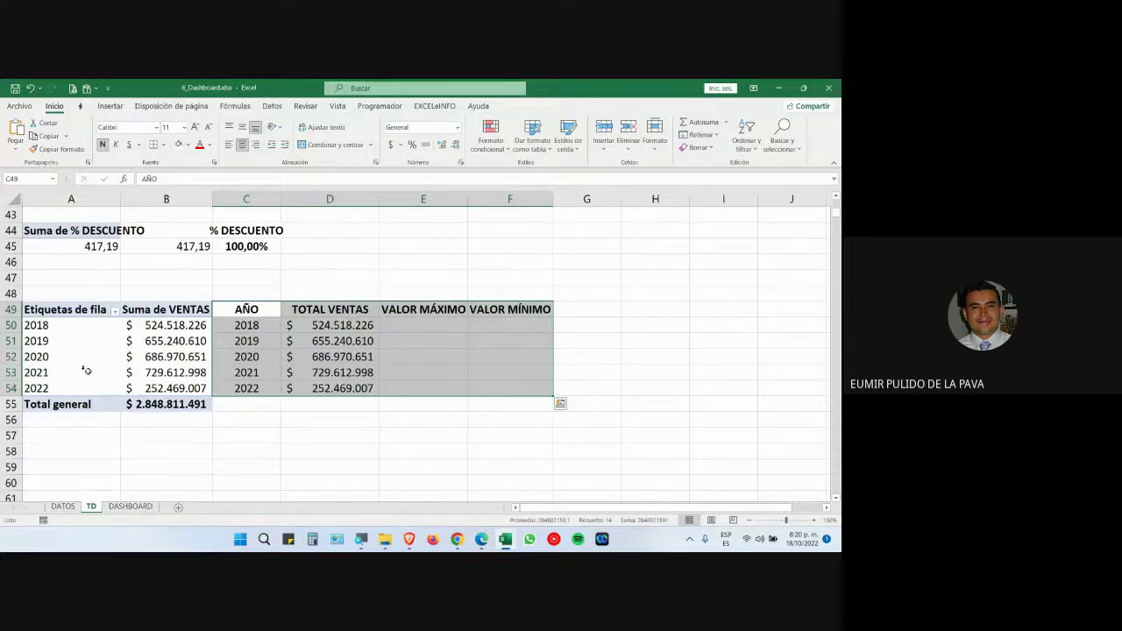
{"action": "scroll", "coordinate": [428, 386], "scroll_direction": "up", "scroll_amount": 2}
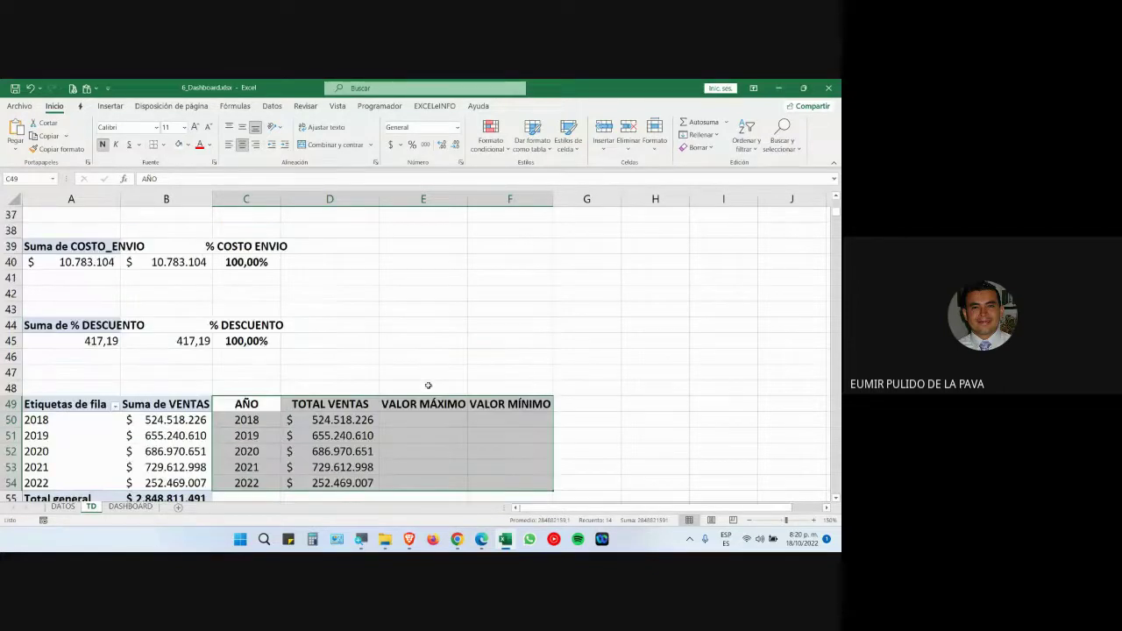
{"action": "scroll", "coordinate": [428, 385], "scroll_direction": "up", "scroll_amount": 1}
{"action": "left_click_drag", "start_coordinate": [175, 389], "coordinate": [167, 217]}
{"action": "scroll", "coordinate": [294, 377], "scroll_direction": "up", "scroll_amount": 4}
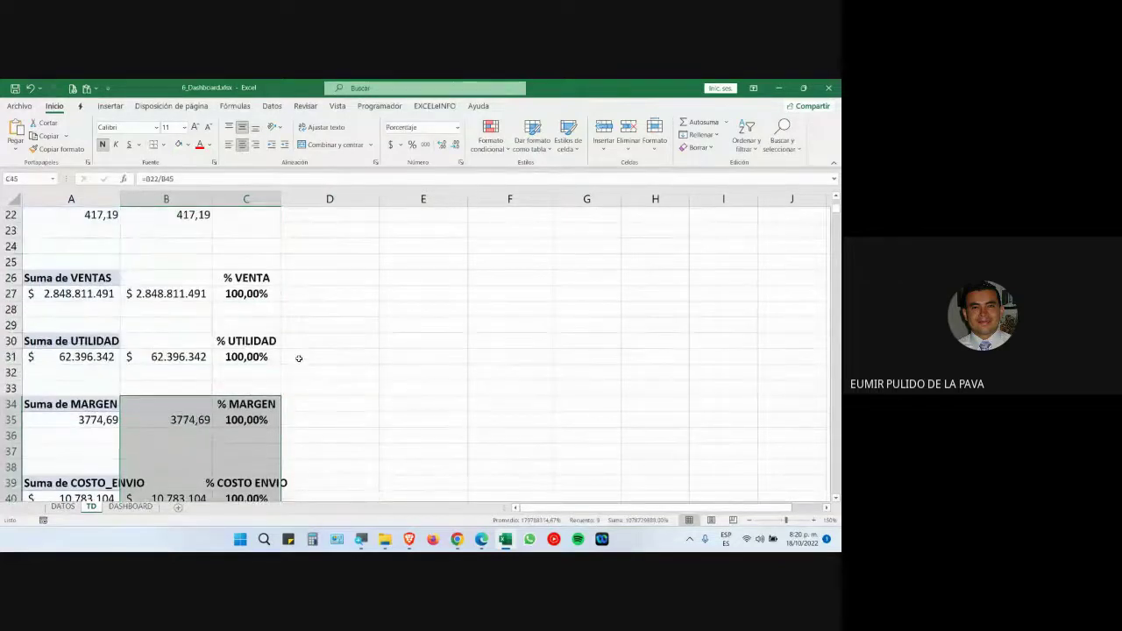
{"action": "left_click", "coordinate": [107, 294]}
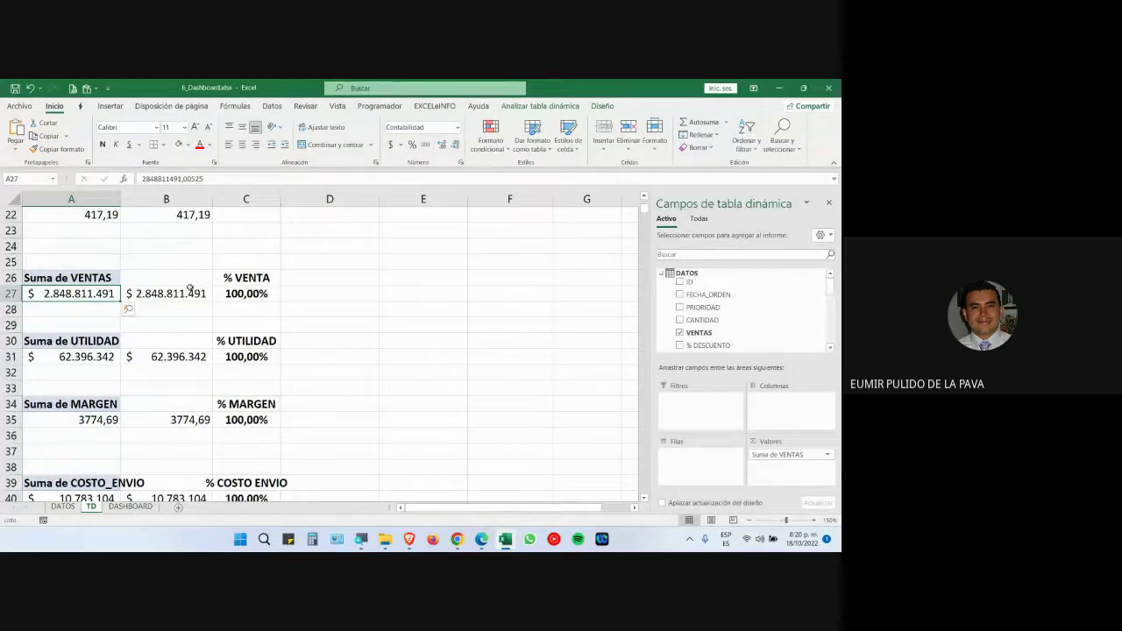
{"action": "scroll", "coordinate": [189, 288], "scroll_direction": "down", "scroll_amount": 3}
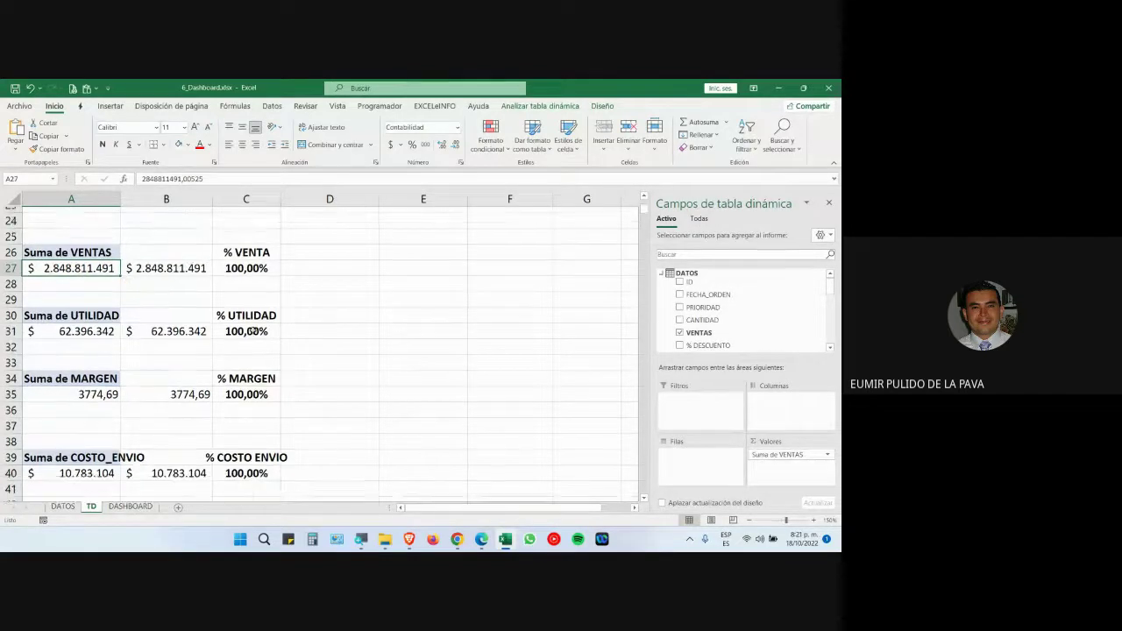
{"action": "scroll", "coordinate": [190, 288], "scroll_direction": "up", "scroll_amount": 3}
{"action": "left_click_drag", "start_coordinate": [175, 279], "coordinate": [248, 262]}
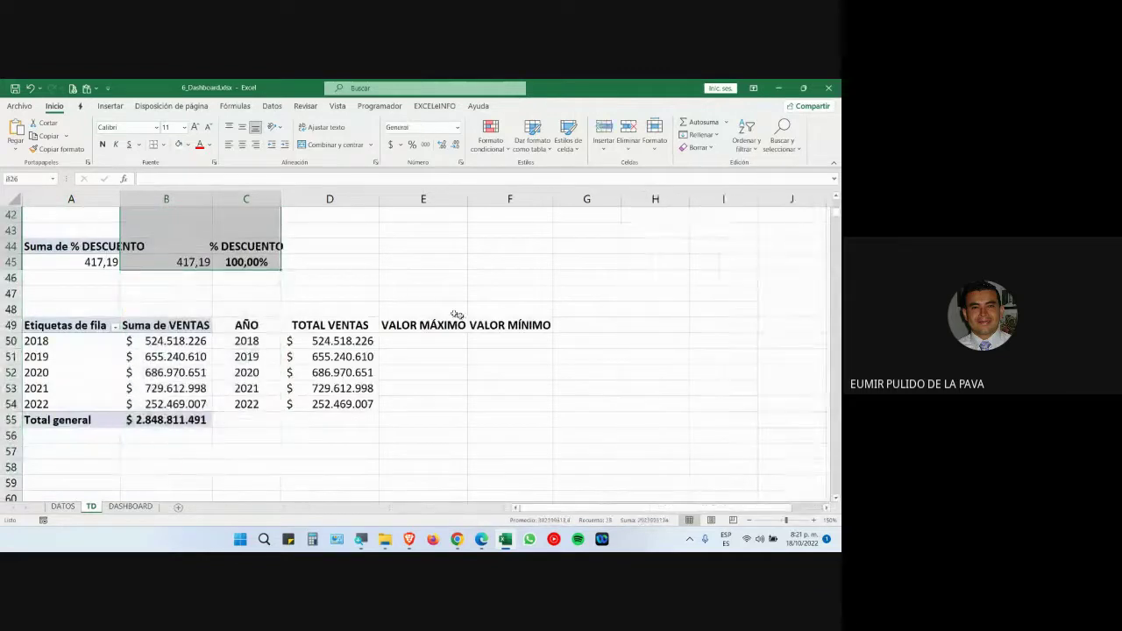
{"action": "left_click_drag", "start_coordinate": [252, 327], "coordinate": [521, 407]}
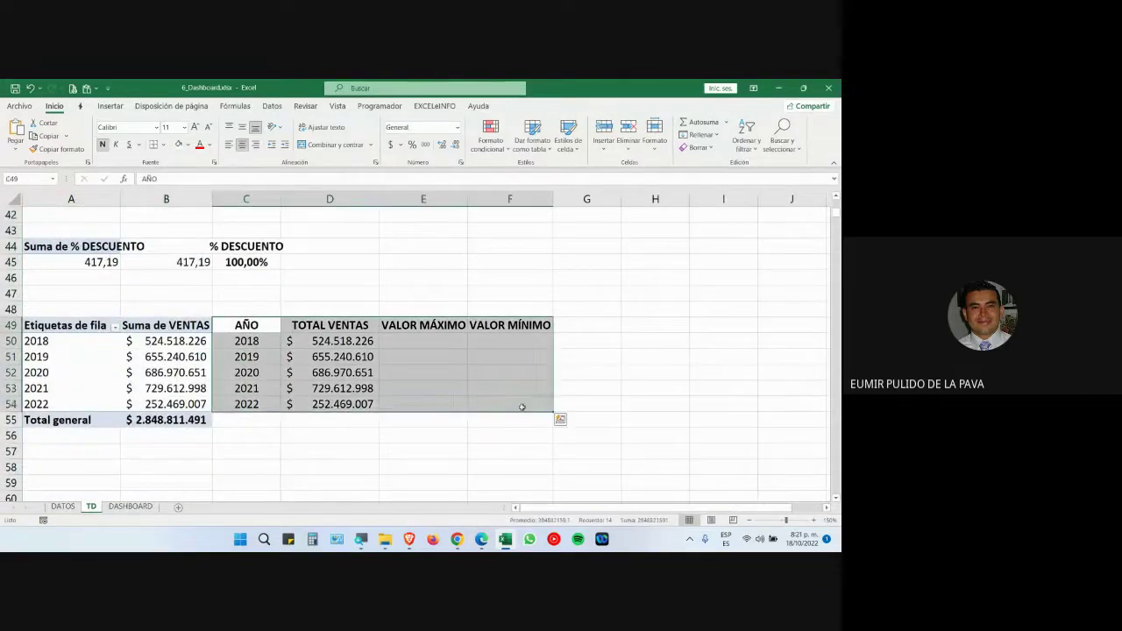
{"action": "left_click", "coordinate": [418, 376]}
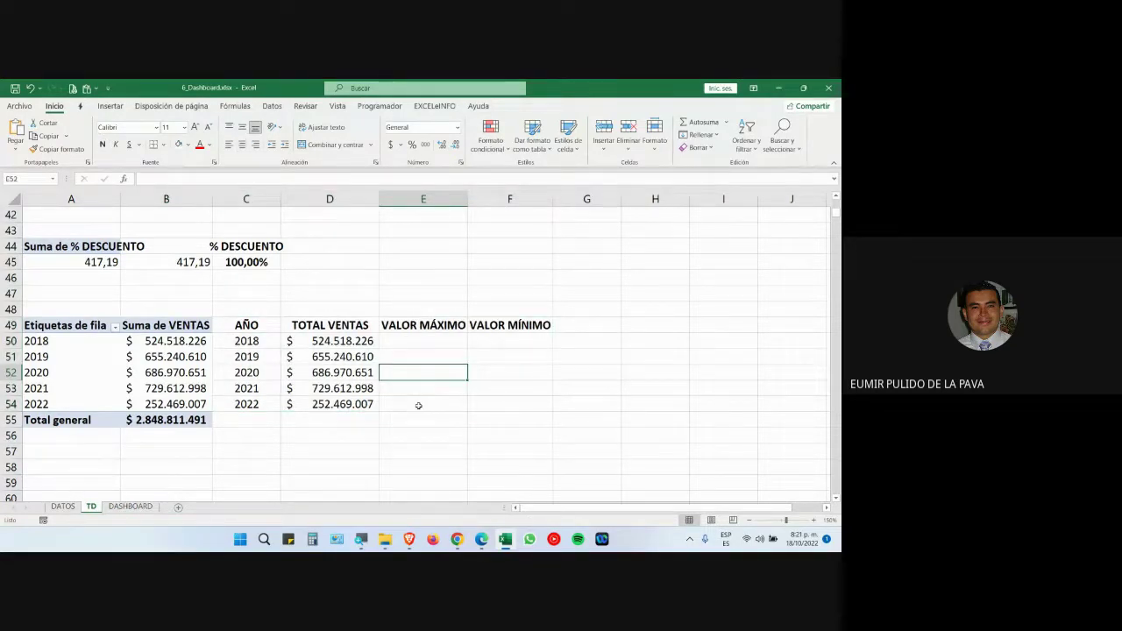
{"action": "left_click", "coordinate": [320, 404]}
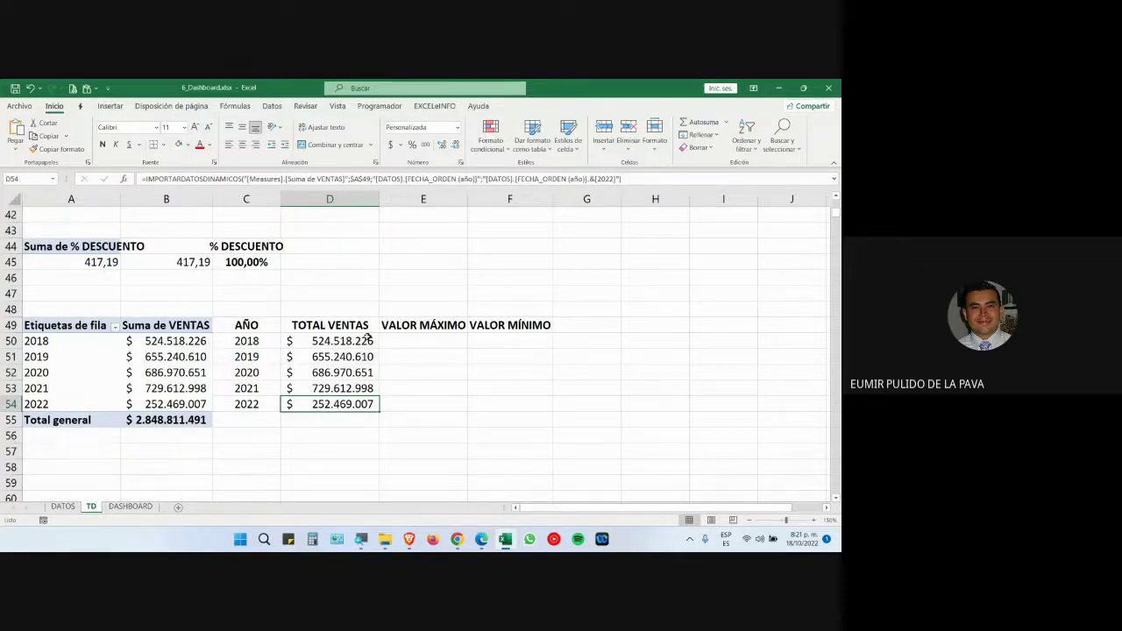
{"action": "left_click", "coordinate": [339, 344]}
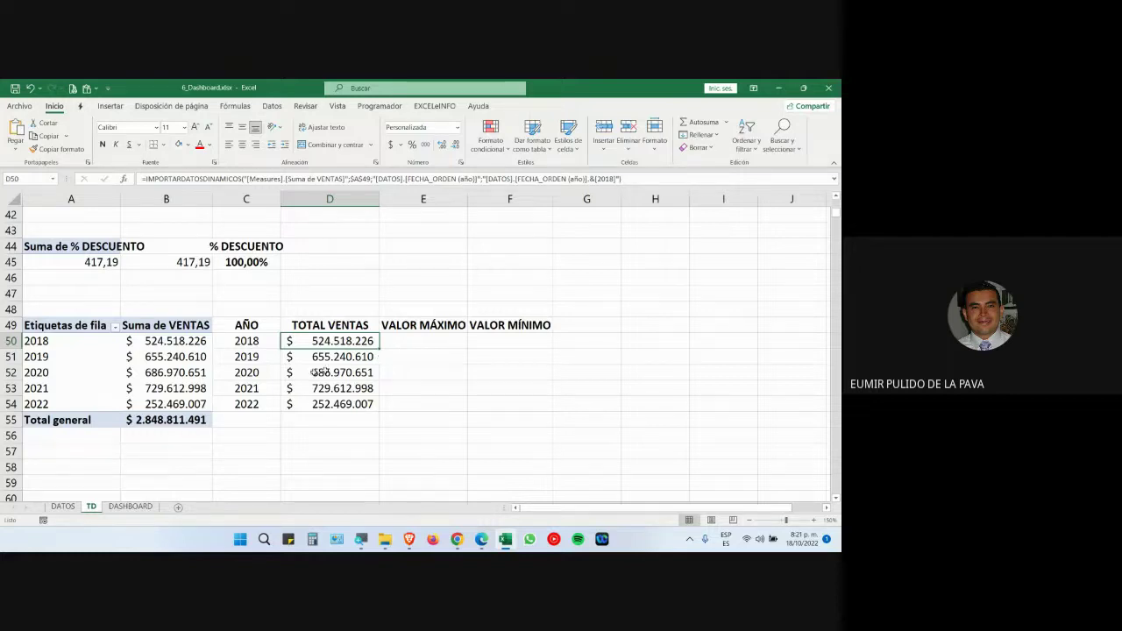
Step: Link AÑO cell C50 to the pivot table's year label with =A50 and copy the formula down to C54
{"action": "left_click", "coordinate": [246, 341]}
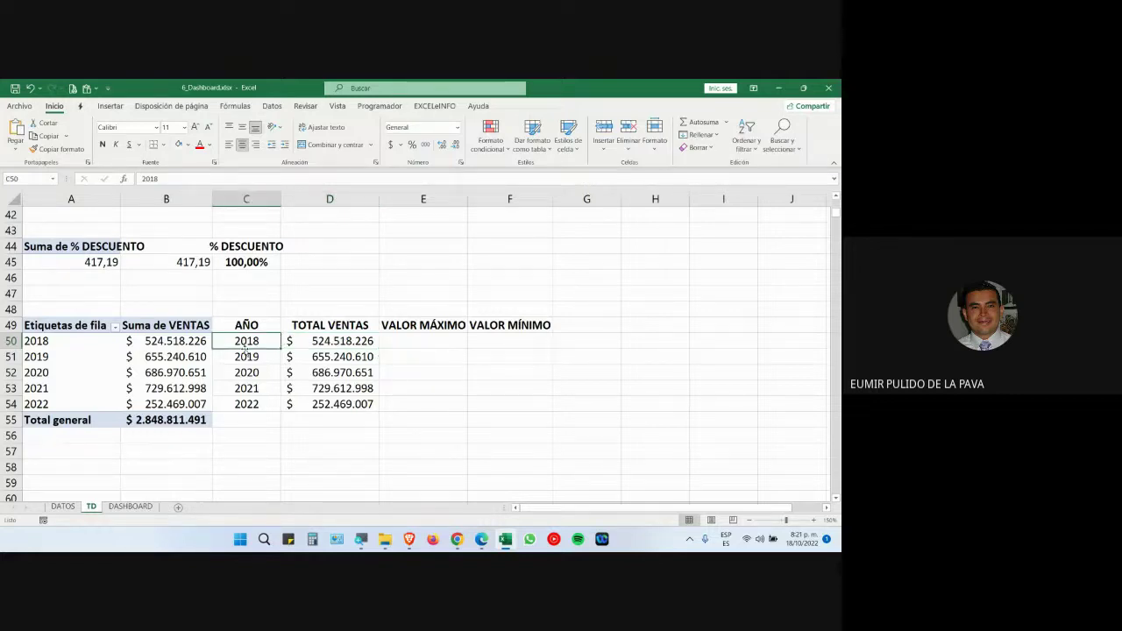
{"action": "type", "text": "="}
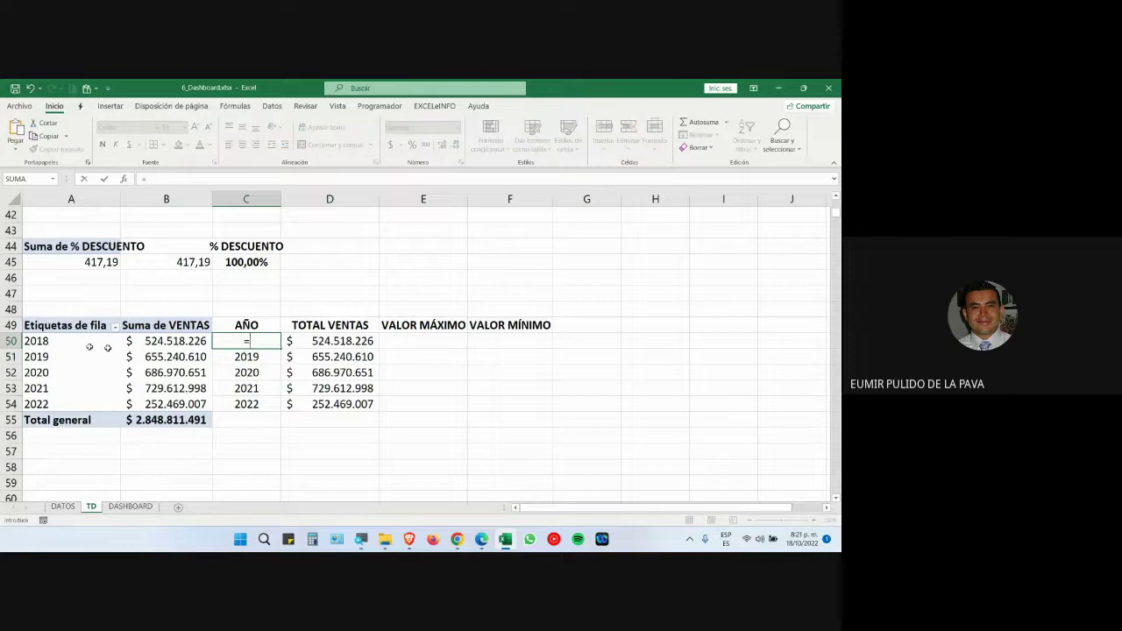
{"action": "left_click", "coordinate": [60, 343]}
{"action": "key", "text": "Return"}
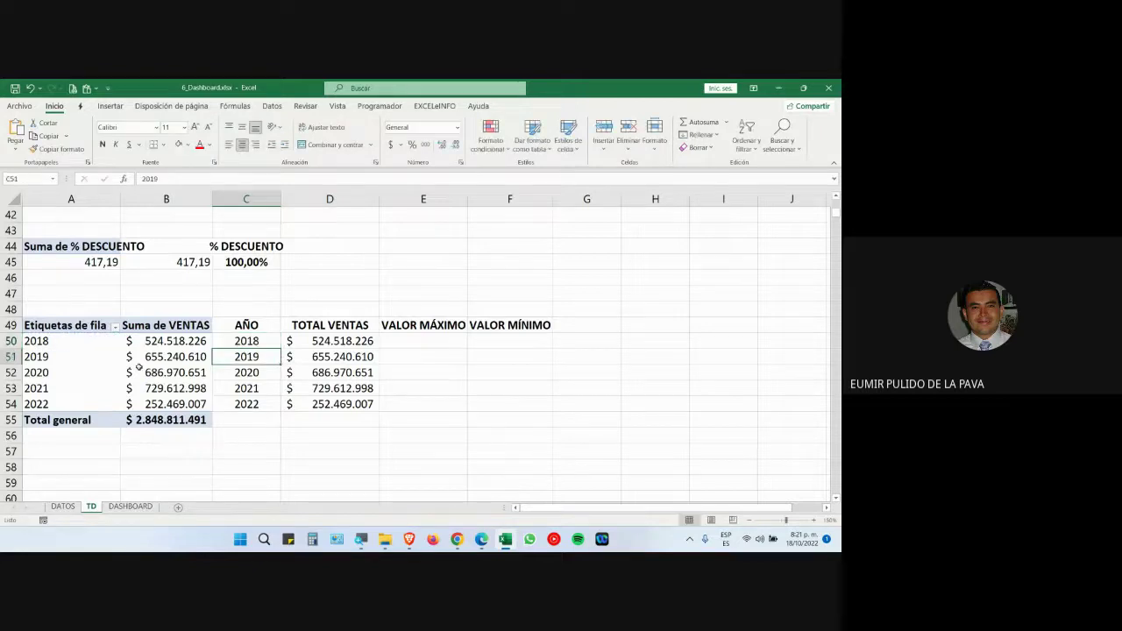
{"action": "left_click", "coordinate": [267, 343]}
{"action": "left_click_drag", "start_coordinate": [281, 348], "coordinate": [272, 415]}
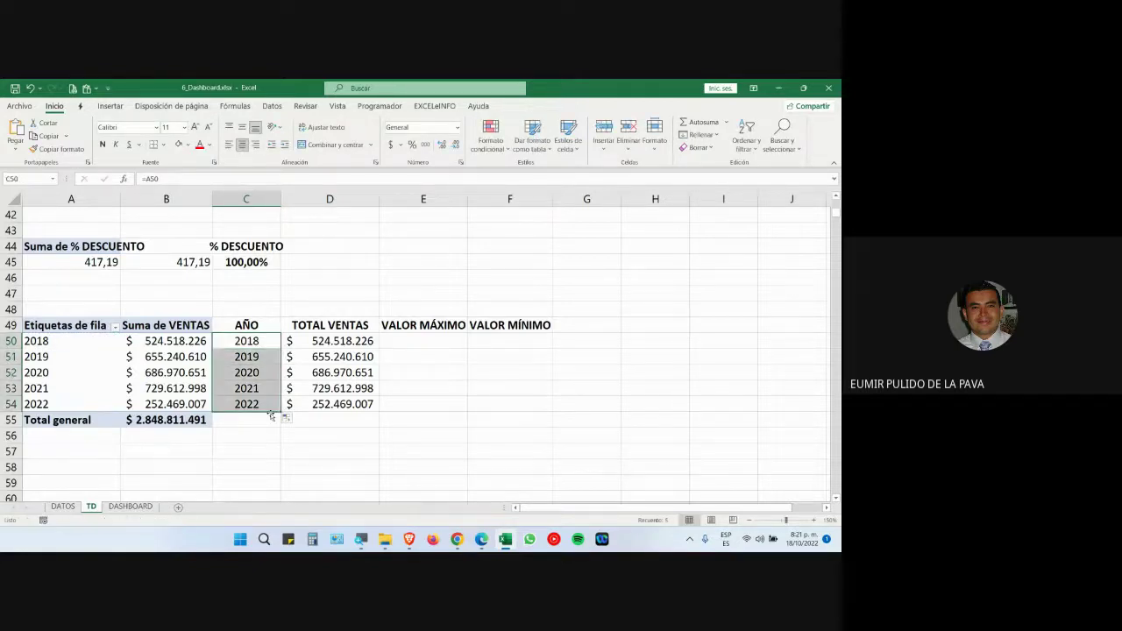
{"action": "left_click", "coordinate": [262, 348]}
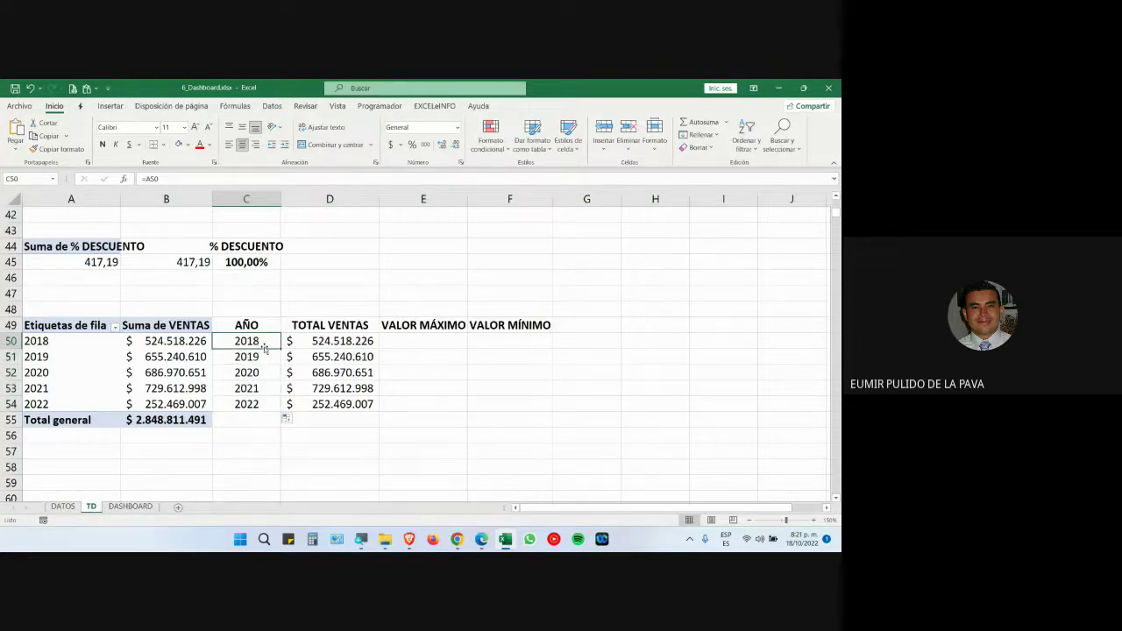
Step: Open the Lupa magnifier, enter the fixed year 2018 in C50, and fill the AÑO years down to 2022 in C54
{"action": "left_click", "coordinate": [372, 541]}
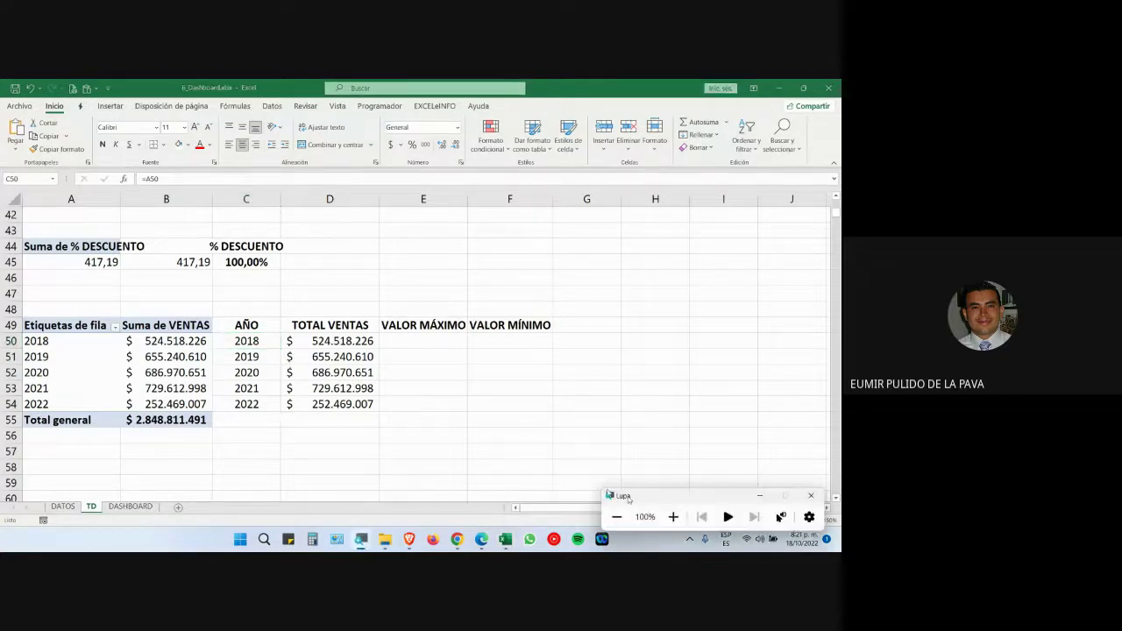
{"action": "key", "text": "F2"}
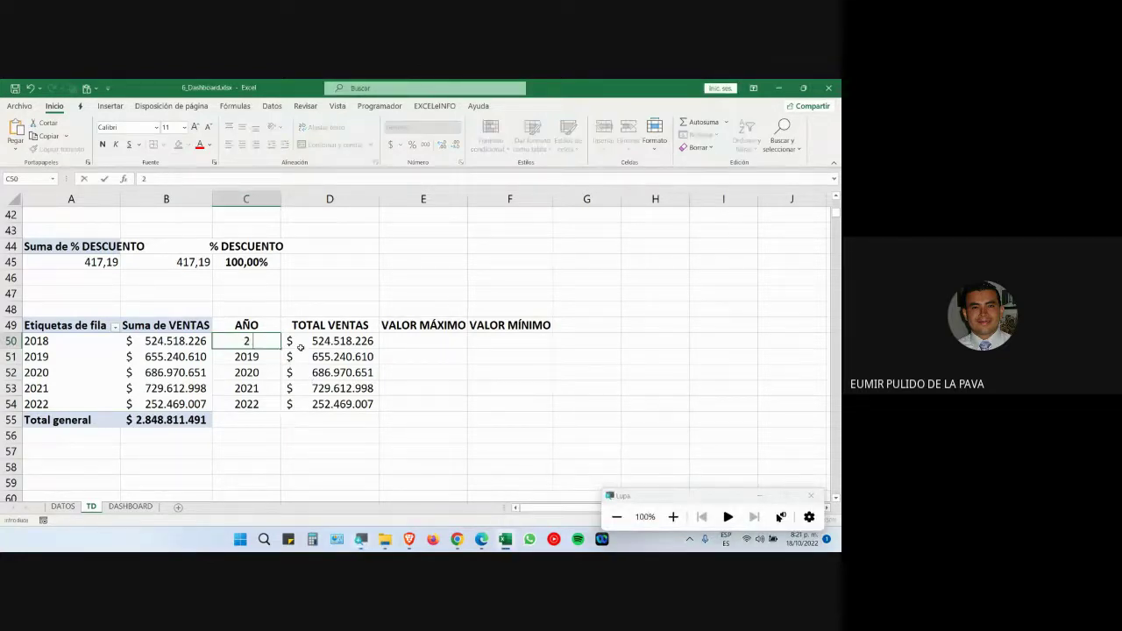
{"action": "key", "text": "Return"}
{"action": "left_click", "coordinate": [259, 344]}
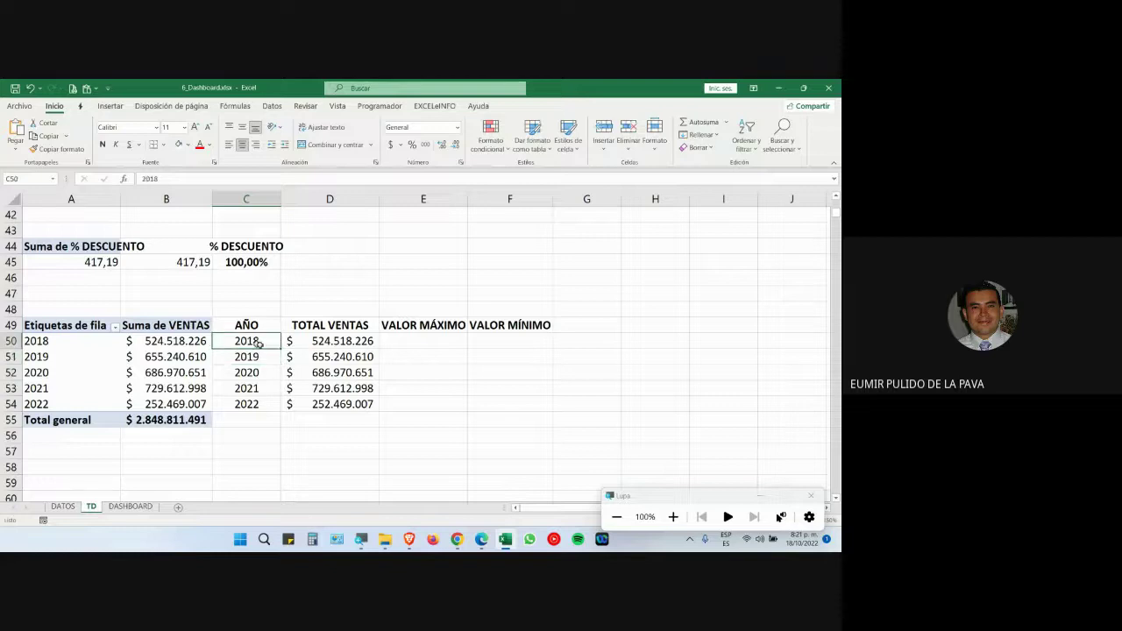
{"action": "left_click_drag", "start_coordinate": [281, 350], "coordinate": [281, 410]}
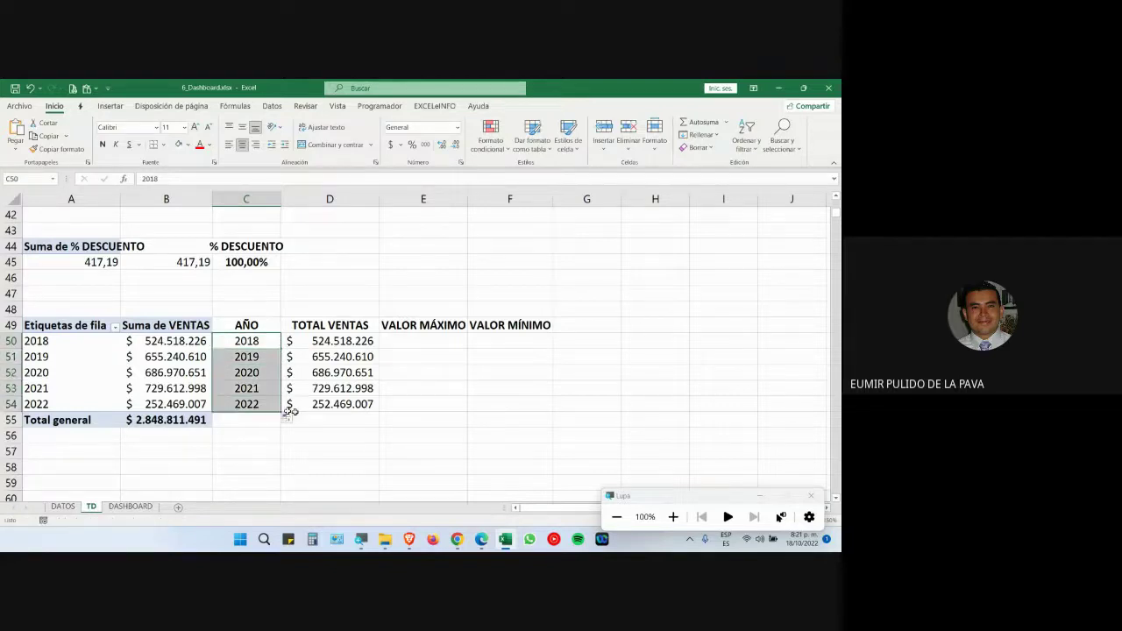
Step: Magnify the screen and examine the AÑO cells C50 and C51
{"action": "left_click", "coordinate": [674, 516]}
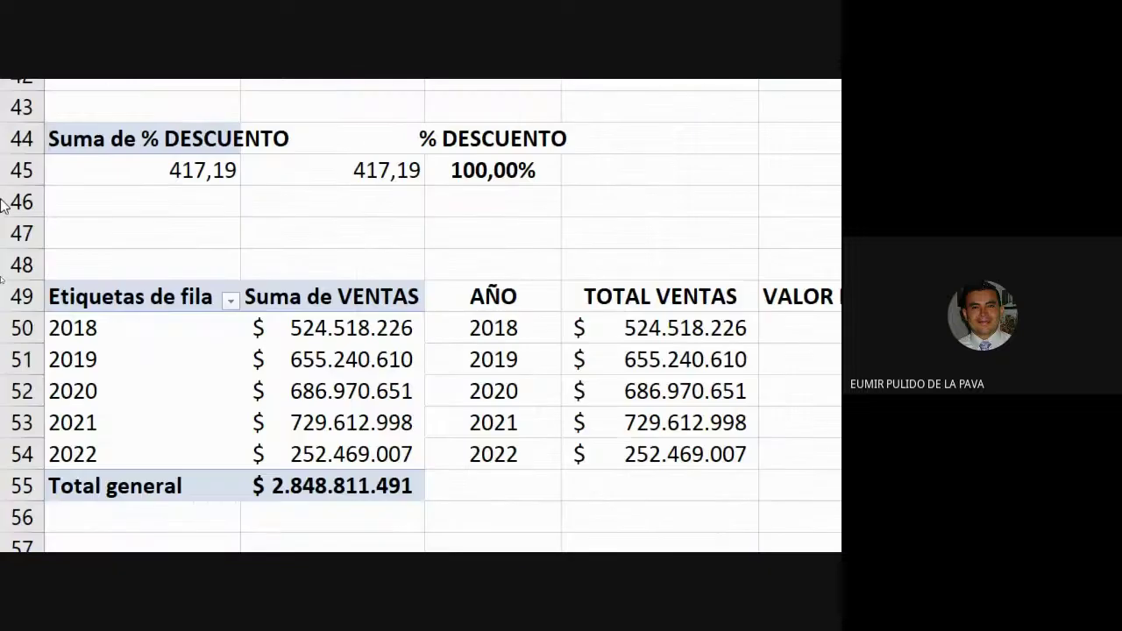
{"action": "left_click", "coordinate": [508, 331]}
{"action": "left_click", "coordinate": [509, 355]}
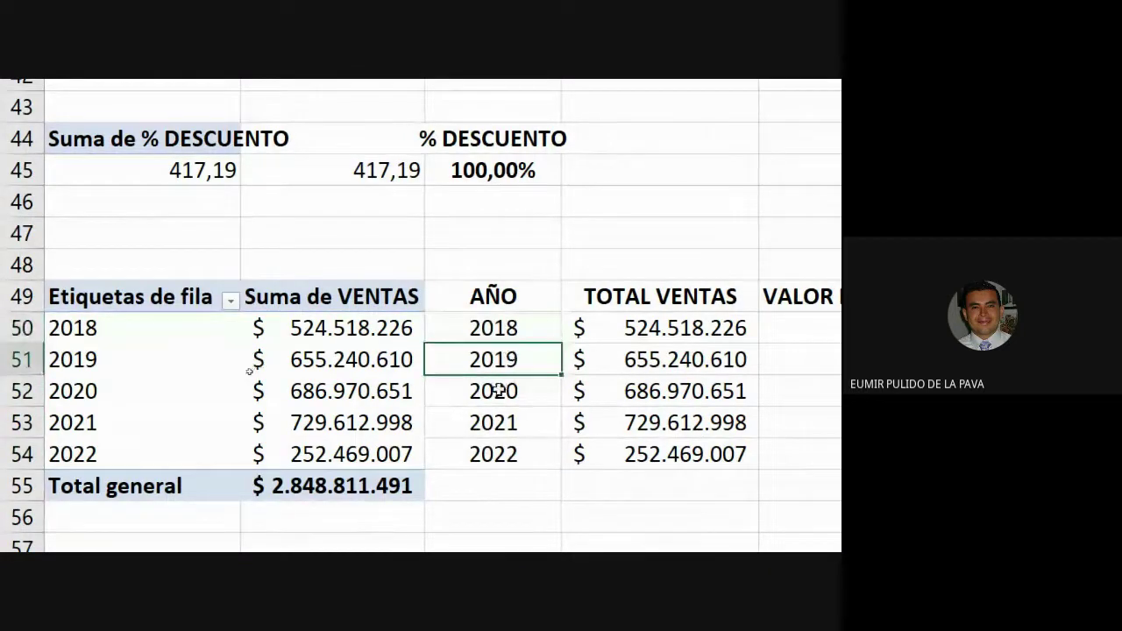
Step: Inspect the contents of AÑO cells C52, C53 and C54
{"action": "double_click", "coordinate": [503, 391]}
{"action": "double_click", "coordinate": [514, 421]}
{"action": "double_click", "coordinate": [511, 453]}
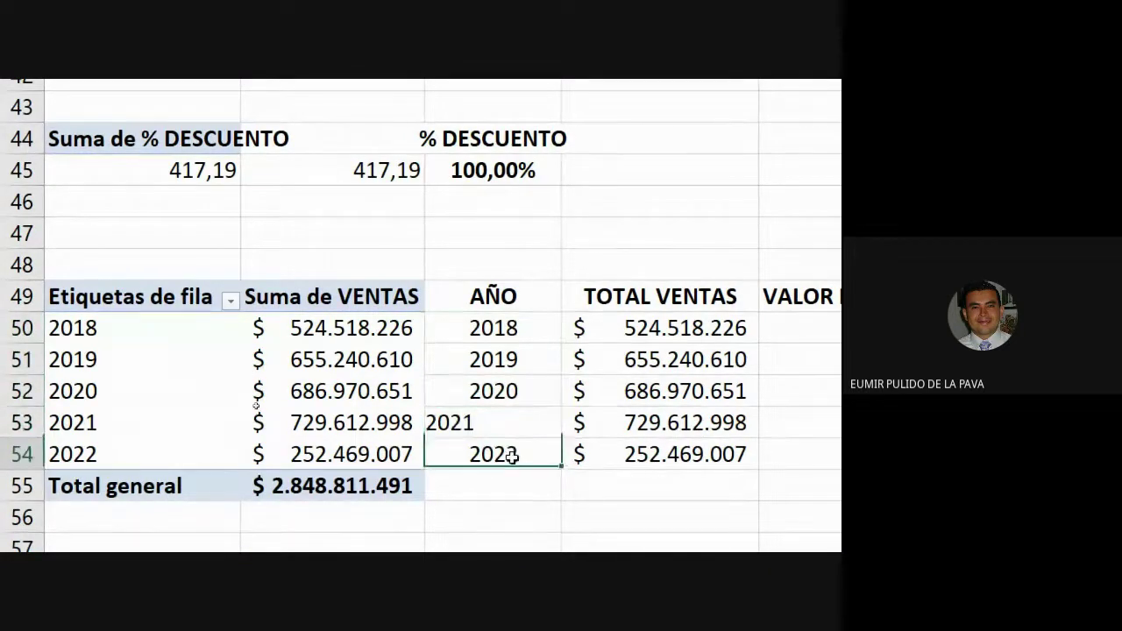
Step: Link AÑO cell C50 to the pivot table's year label with =A50 and fill the formula down to C54
{"action": "left_click", "coordinate": [526, 340]}
{"action": "left_click", "coordinate": [526, 327]}
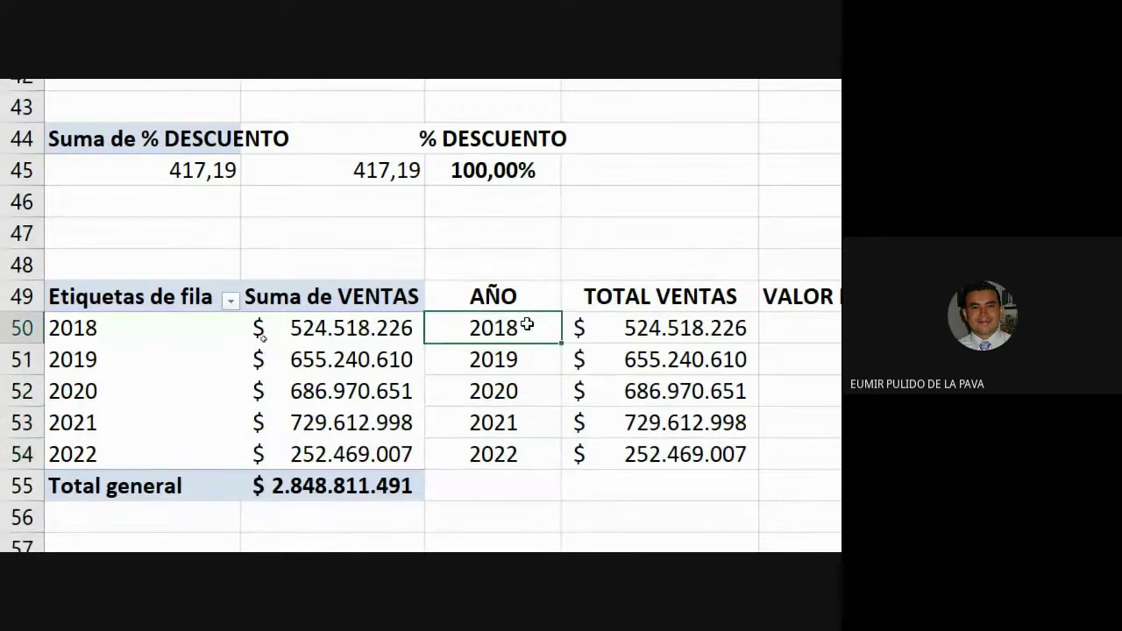
{"action": "type", "text": "="}
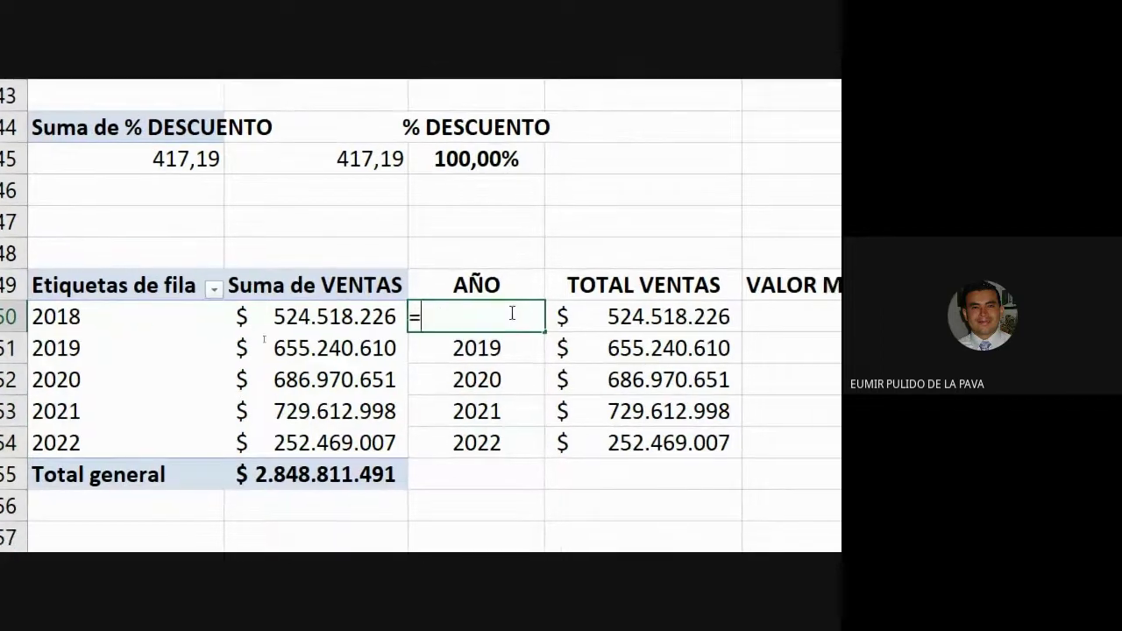
{"action": "left_click", "coordinate": [111, 329]}
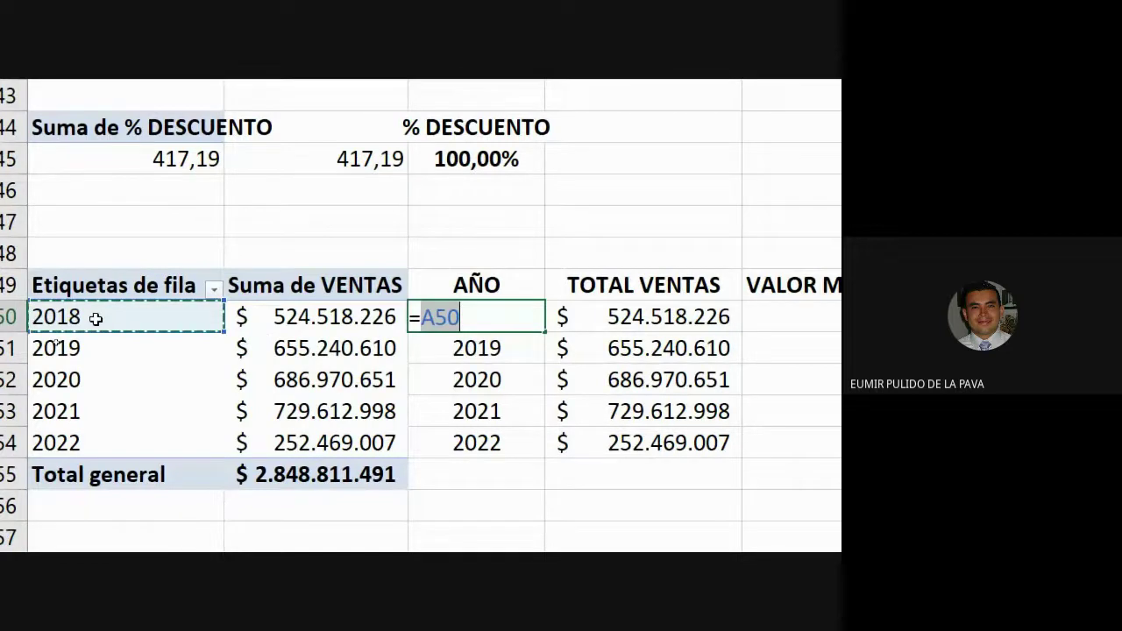
{"action": "key", "text": "Return"}
{"action": "left_click", "coordinate": [481, 314]}
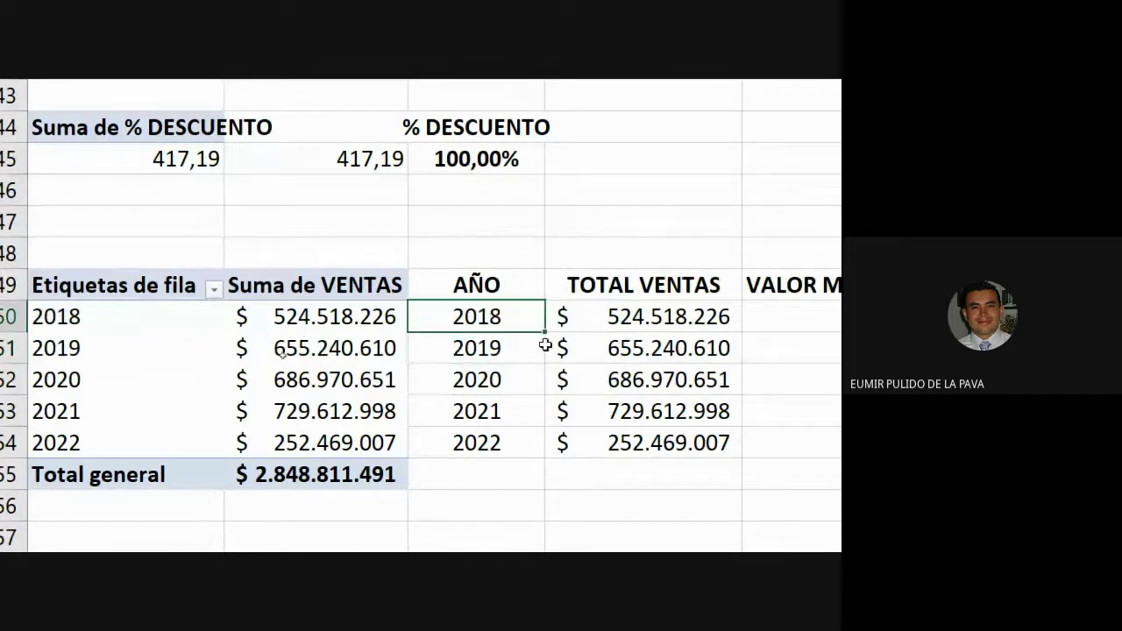
{"action": "left_click_drag", "start_coordinate": [544, 332], "coordinate": [539, 447]}
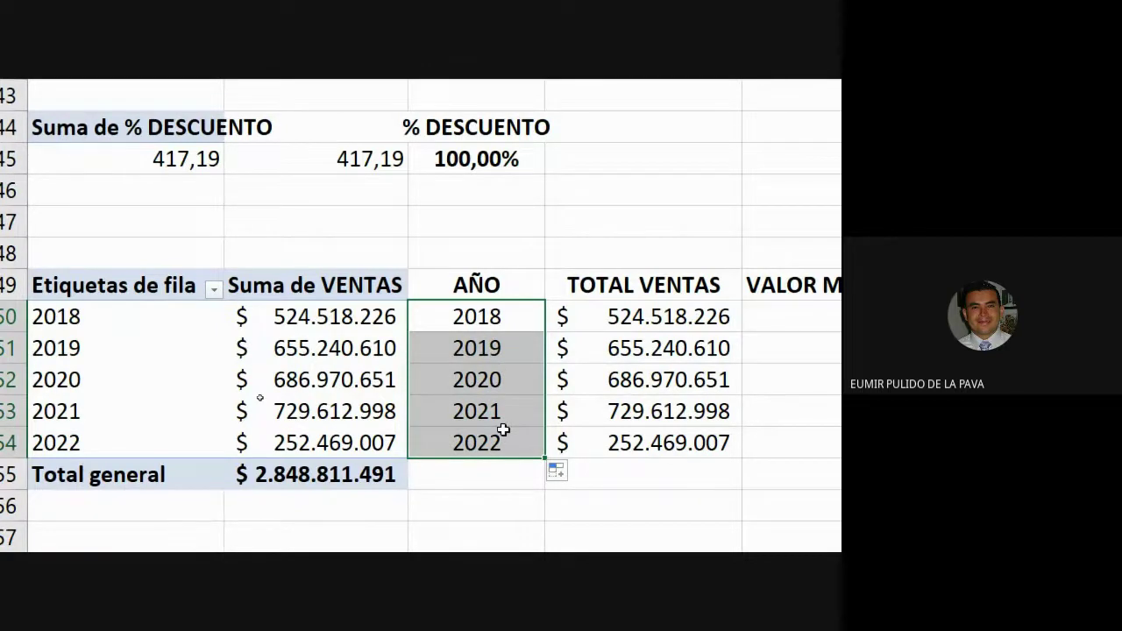
Step: Link TOTAL VENTAS cell D50 to the pivot table's 2018 VENTAS in B50 with IMPORTARDATOSDINAMICOS and fill it down to D54
{"action": "scroll", "coordinate": [503, 429], "scroll_direction": "down", "scroll_amount": 1}
{"action": "left_click", "coordinate": [645, 301]}
{"action": "double_click", "coordinate": [645, 305]}
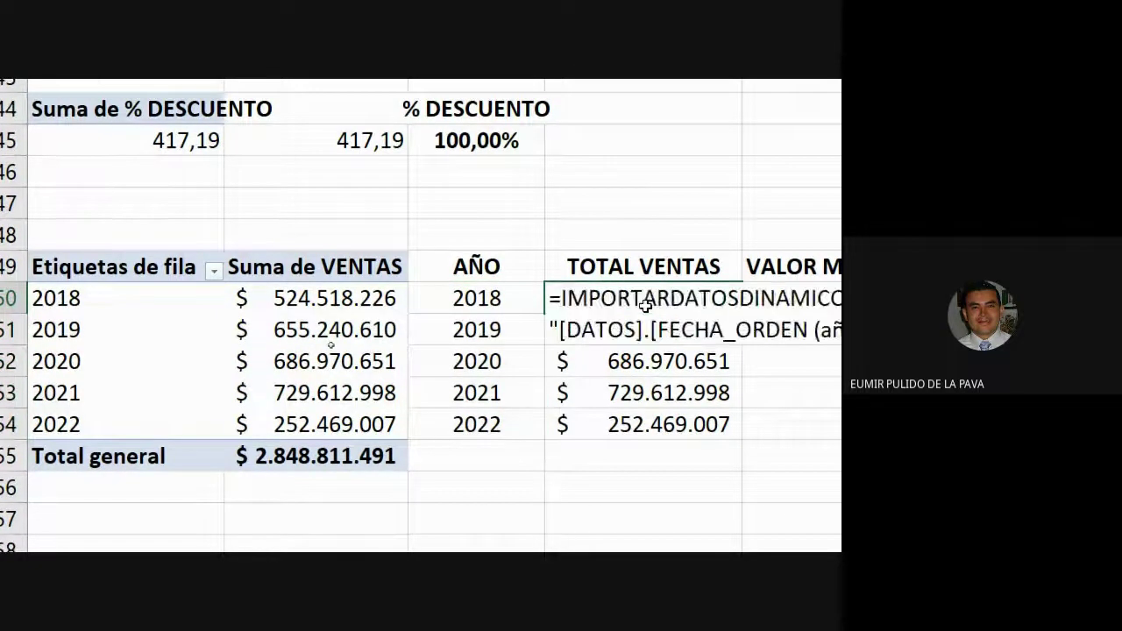
{"action": "key", "text": "Escape"}
{"action": "type", "text": "="}
{"action": "left_click", "coordinate": [338, 318]}
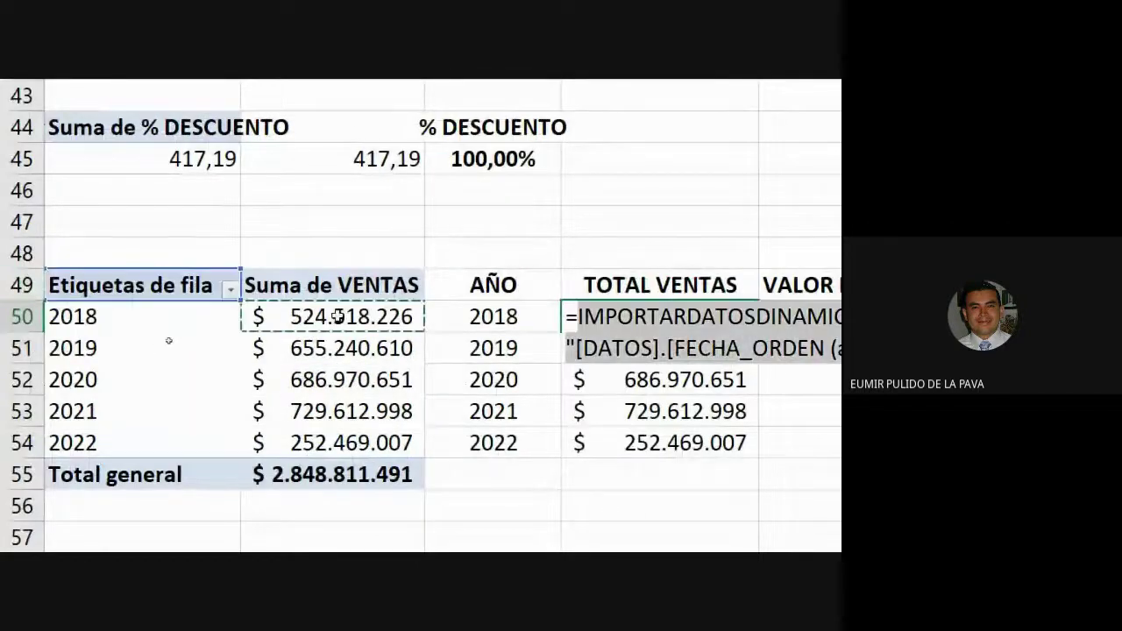
{"action": "key", "text": "Return"}
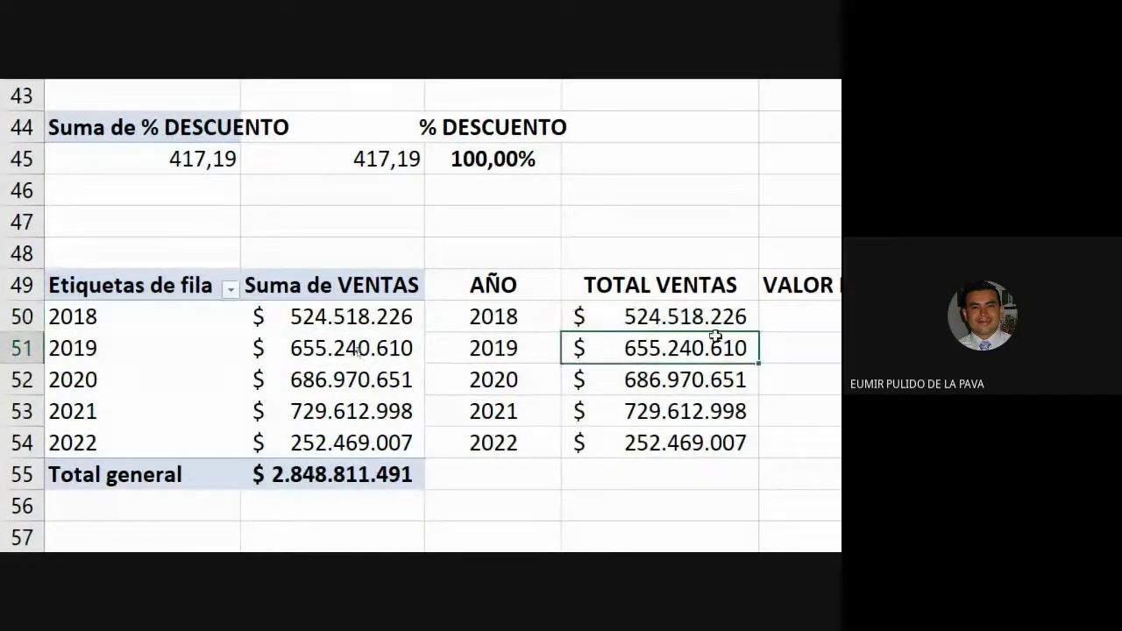
{"action": "key", "text": "Up"}
{"action": "left_click_drag", "start_coordinate": [757, 333], "coordinate": [757, 451]}
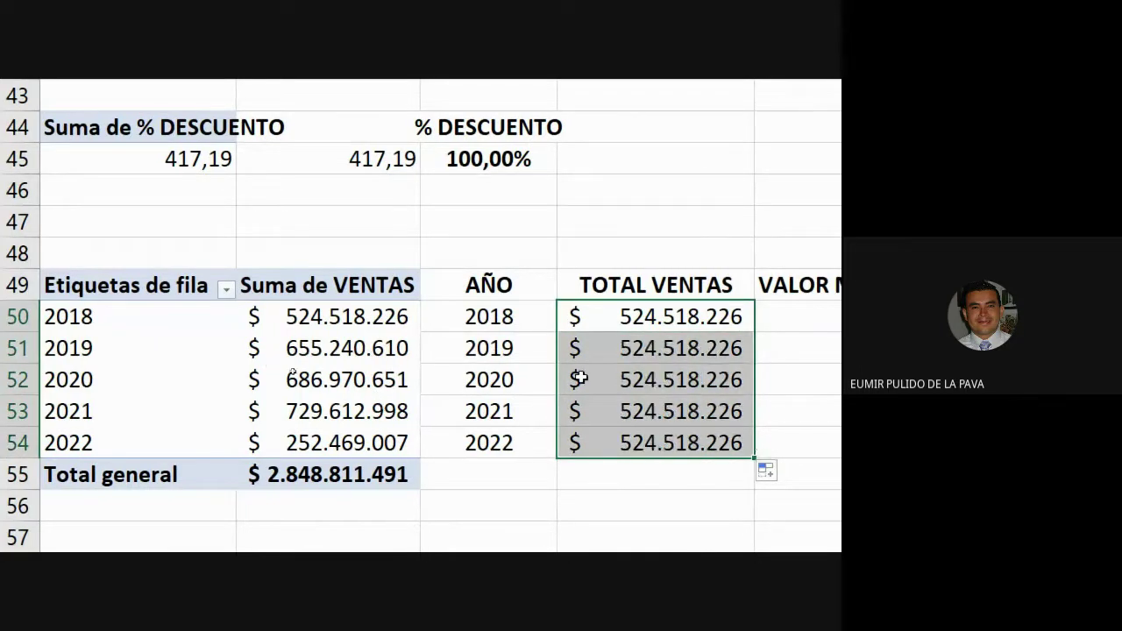
Step: Compare the filled AÑO range C50:C54 and TOTAL VENTAS range D50:D54 with the pivot table's first year label in A50
{"action": "left_click_drag", "start_coordinate": [462, 318], "coordinate": [477, 443]}
{"action": "left_click_drag", "start_coordinate": [658, 316], "coordinate": [663, 431]}
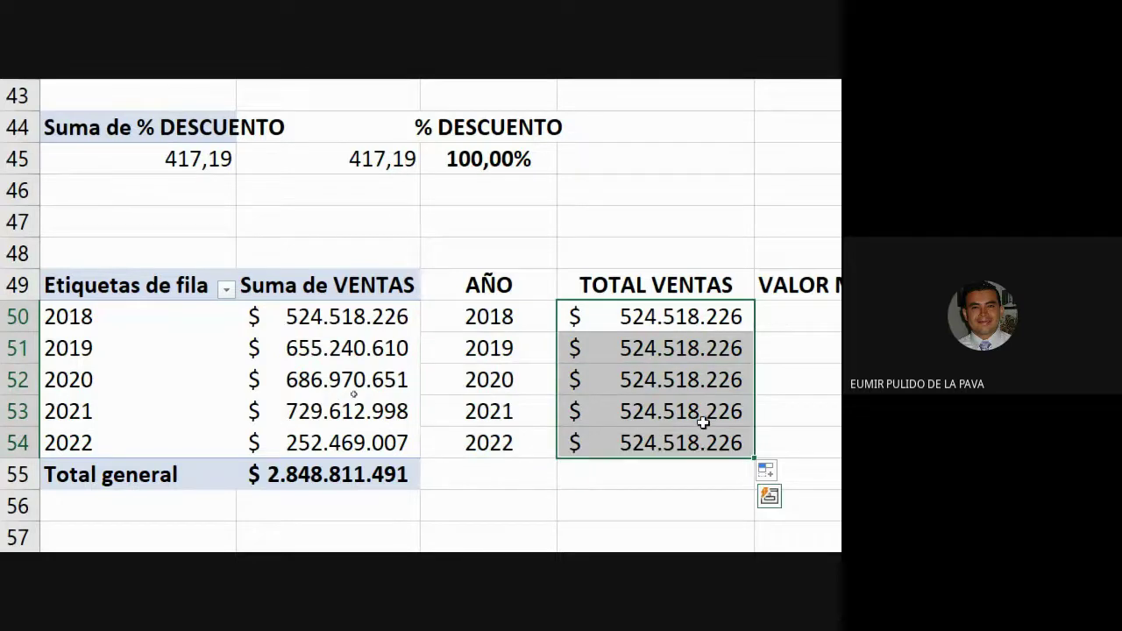
{"action": "left_click_drag", "start_coordinate": [658, 379], "coordinate": [476, 319]}
{"action": "left_click", "coordinate": [476, 318]}
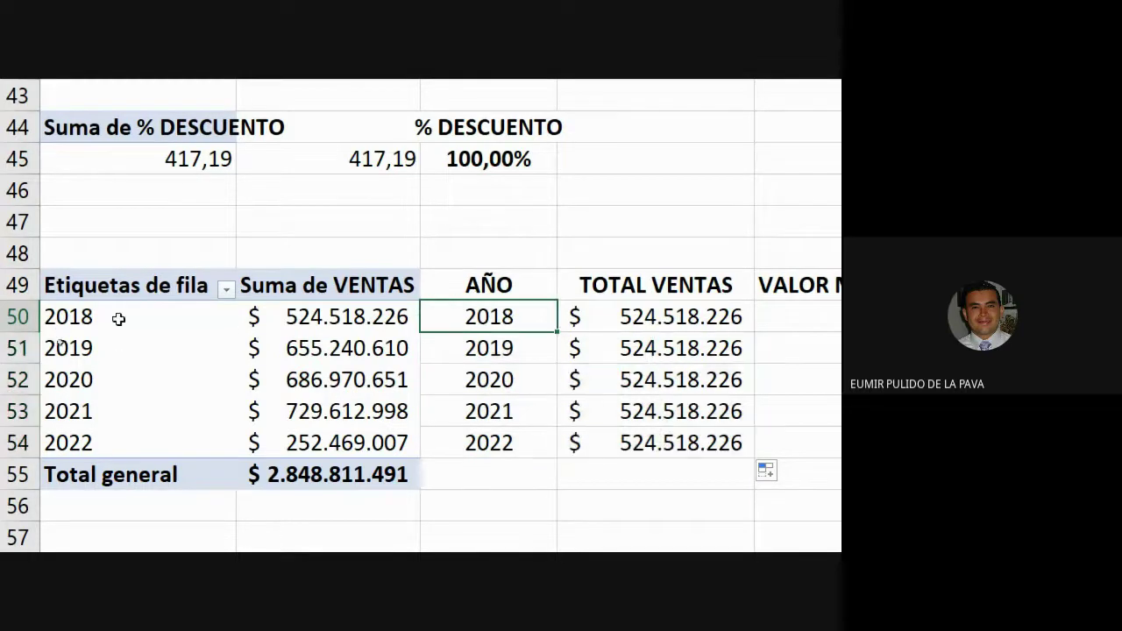
{"action": "left_click", "coordinate": [112, 319]}
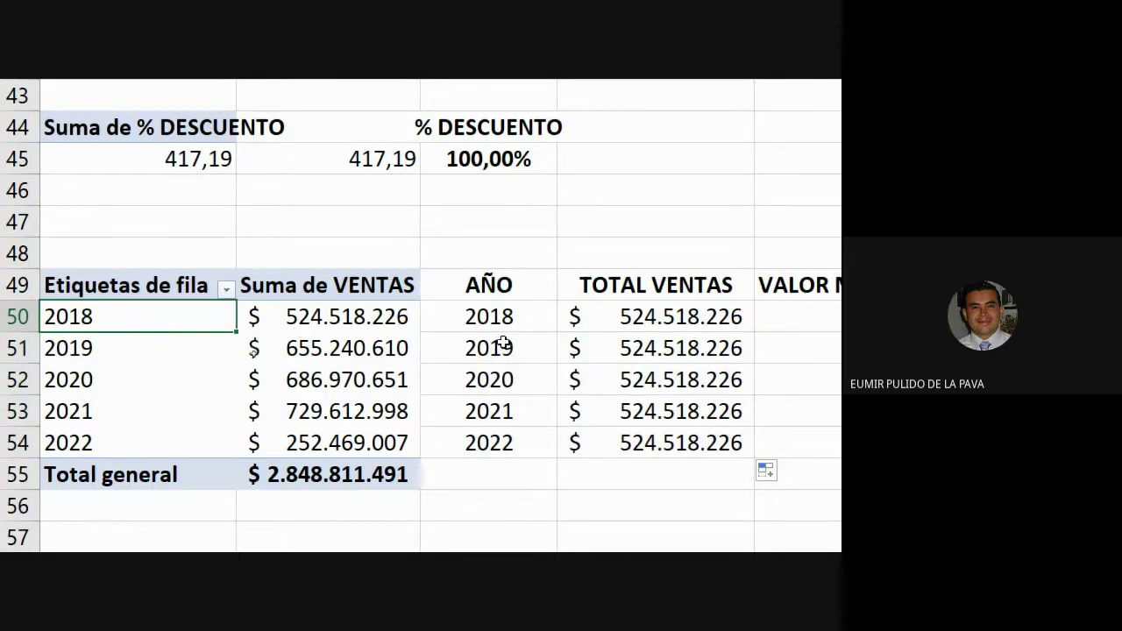
{"action": "left_click", "coordinate": [517, 317]}
{"action": "key", "text": "Left"}
{"action": "key", "text": "Left"}
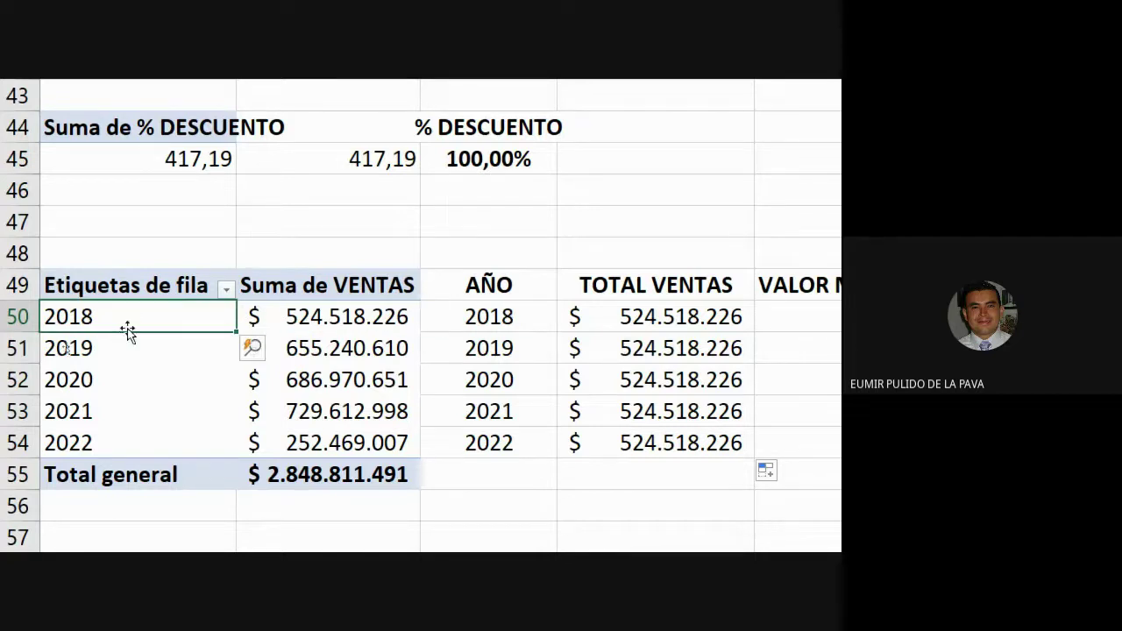
Step: Link AÑO cells C50 and C51 individually to the pivot table's year labels with =A50 and =A51
{"action": "left_click", "coordinate": [478, 317]}
{"action": "type", "text": "="}
{"action": "key", "text": "Left"}
{"action": "key", "text": "Left"}
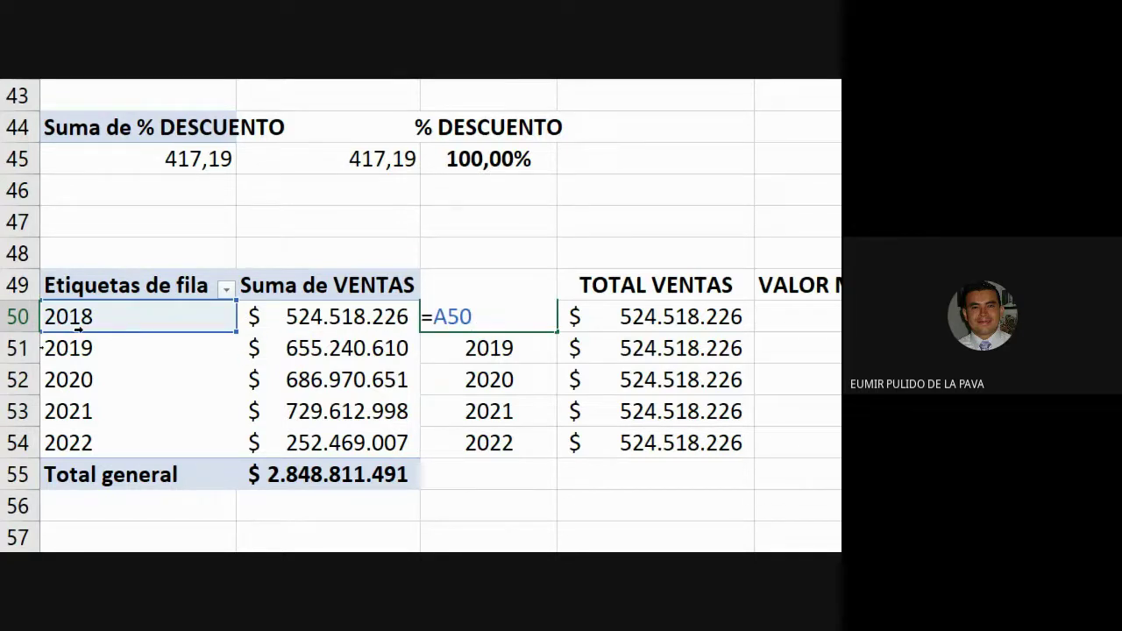
{"action": "key", "text": "Return"}
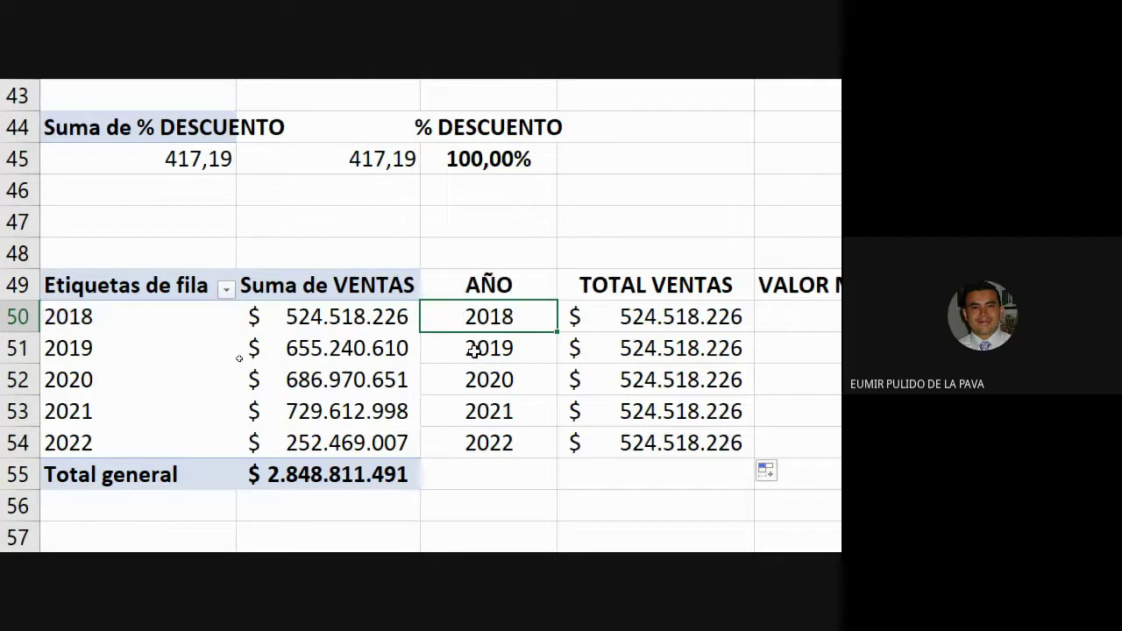
{"action": "left_click", "coordinate": [476, 351]}
{"action": "type", "text": "="}
{"action": "key", "text": "Left"}
{"action": "key", "text": "Left"}
{"action": "key", "text": "Return"}
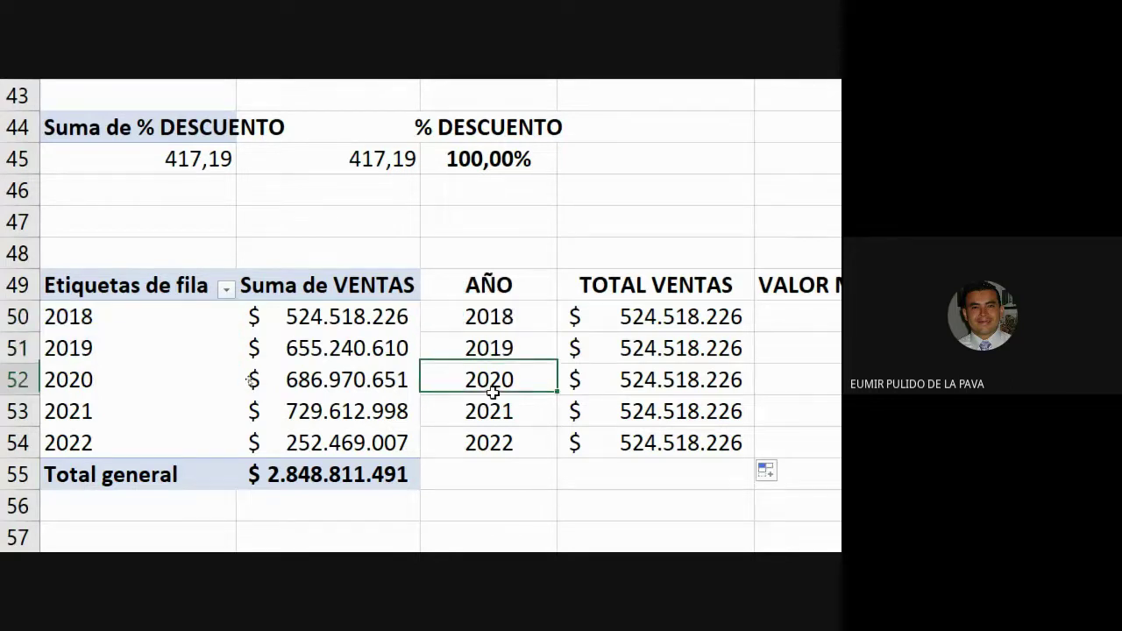
Step: Inspect AÑO cell C50 and the formula in TOTAL VENTAS cell D50
{"action": "left_click", "coordinate": [483, 318]}
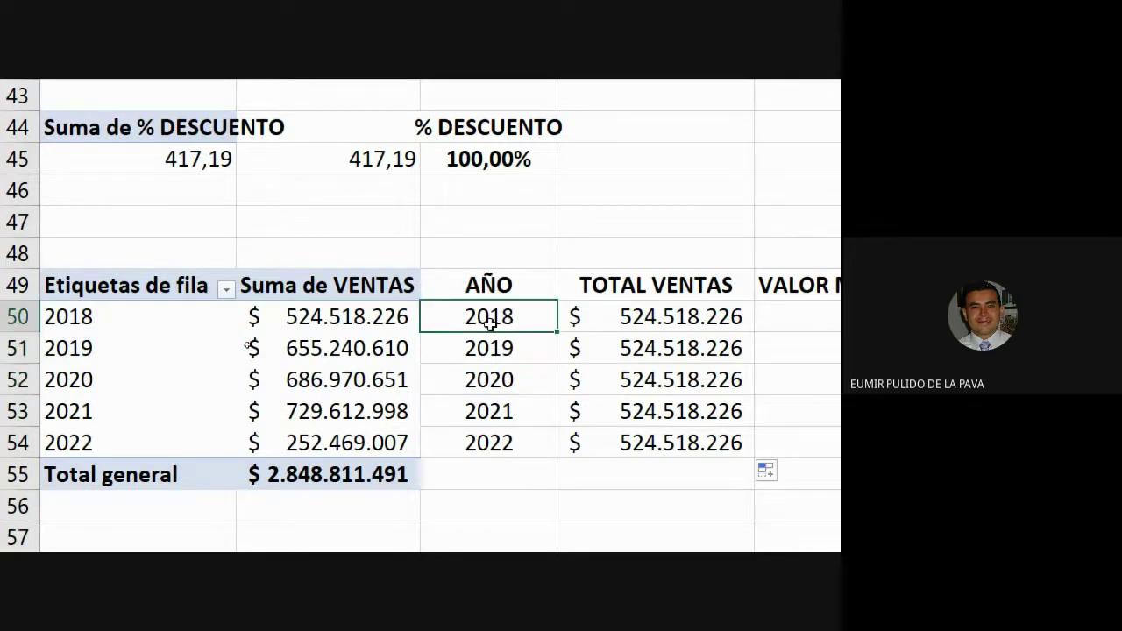
{"action": "double_click", "coordinate": [621, 325]}
{"action": "key", "text": "Escape"}
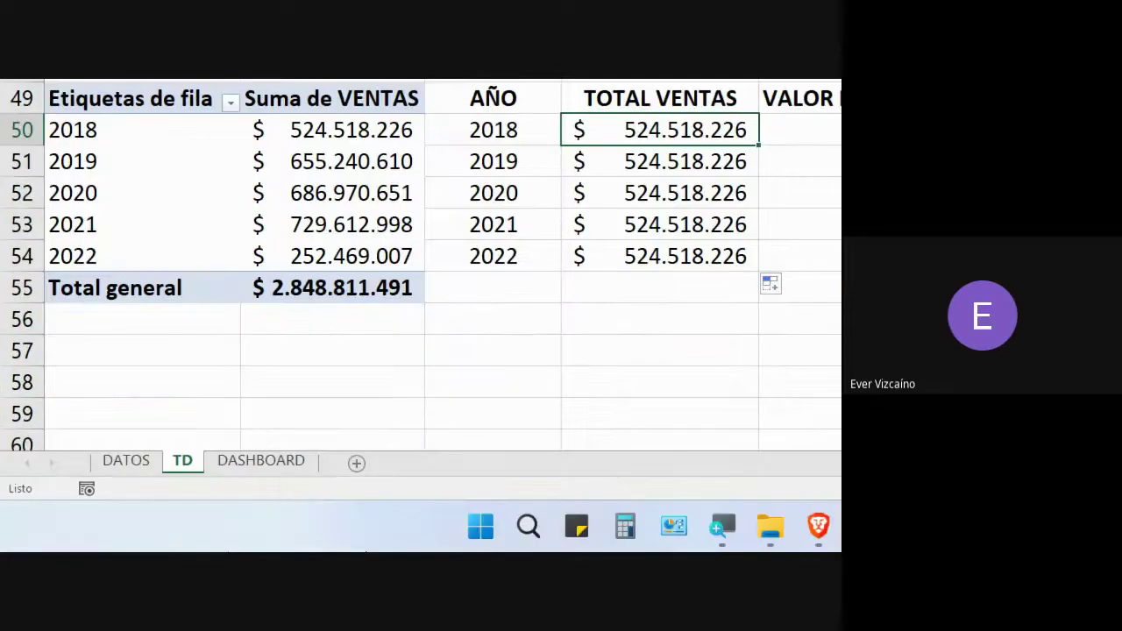
Step: Switch to the video call in Chrome to check its chat and participants, and return to the Excel workbook
{"action": "mouse_move", "coordinate": [618, 532]}
{"action": "left_click", "coordinate": [588, 435]}
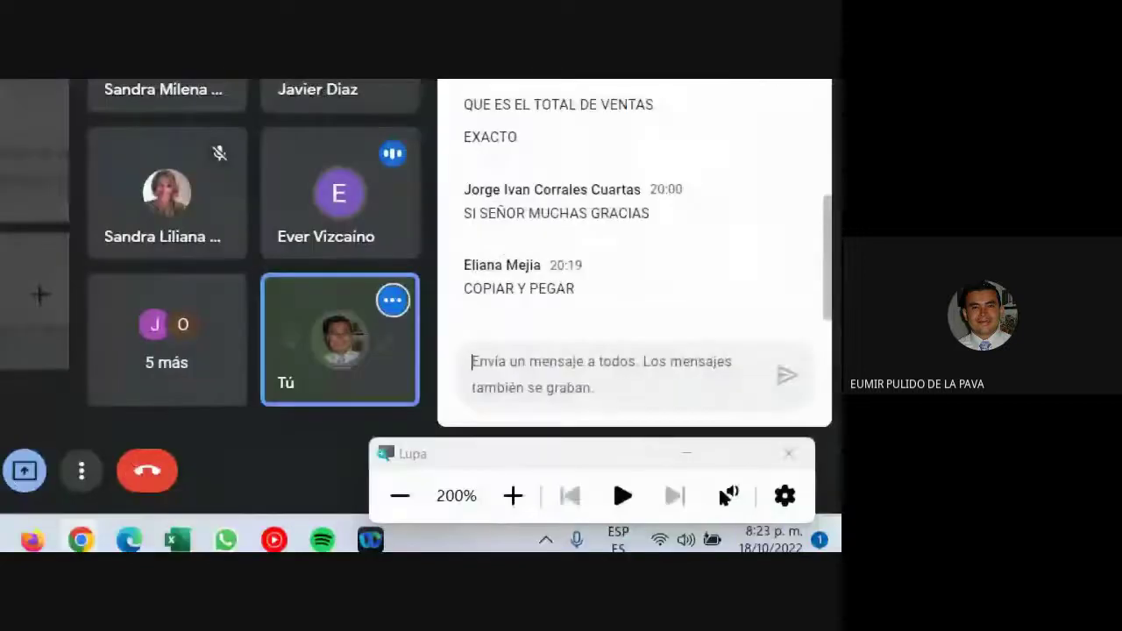
{"action": "left_click", "coordinate": [678, 485]}
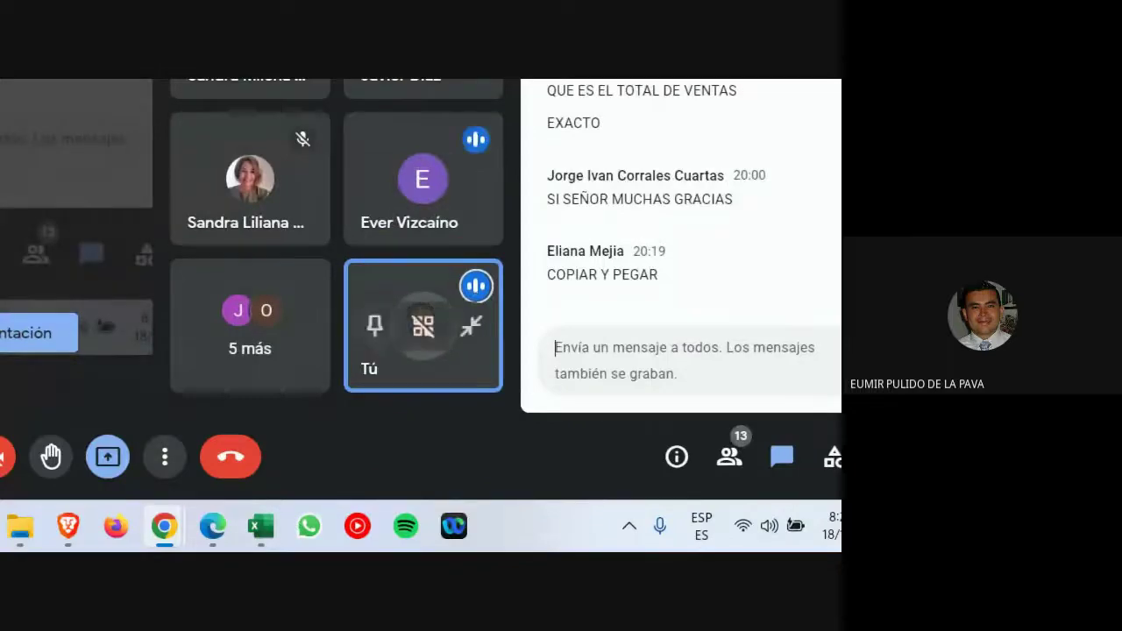
{"action": "left_click", "coordinate": [261, 527]}
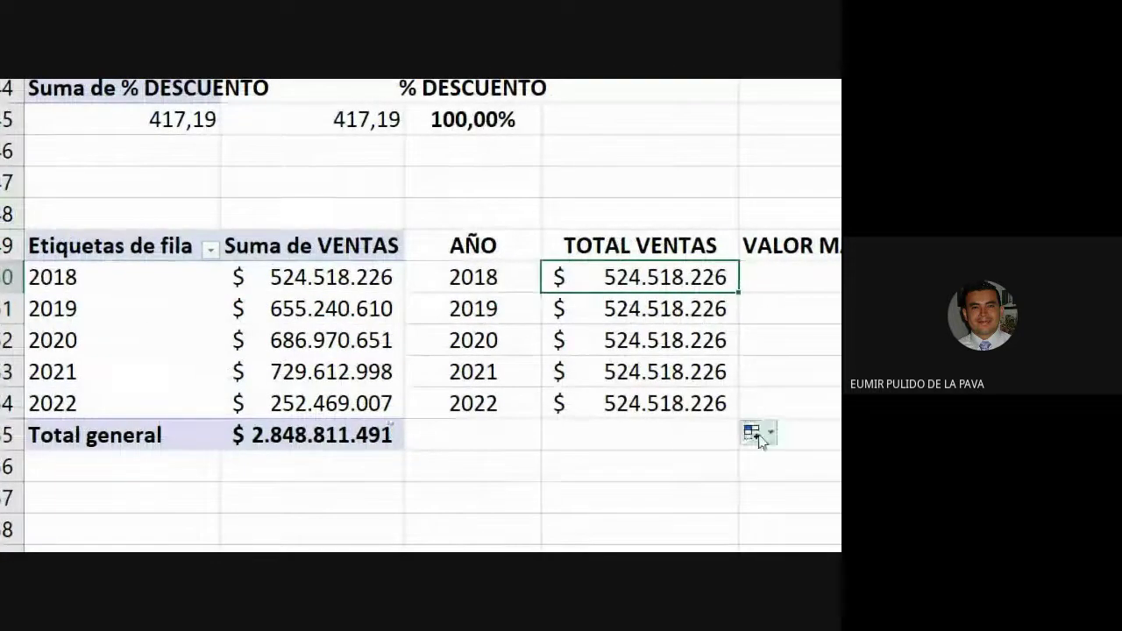
Step: Change the autofill option for TOTAL VENTAS D50:D54 to Rellenar formatos solo and review the other fill options
{"action": "left_click", "coordinate": [753, 436]}
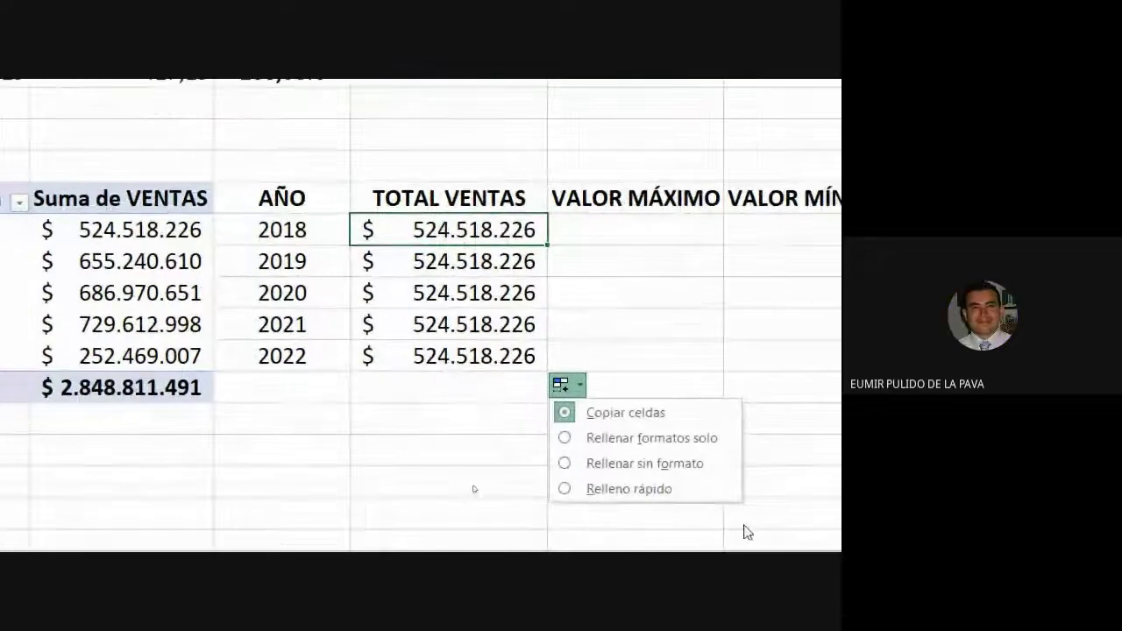
{"action": "left_click", "coordinate": [670, 443]}
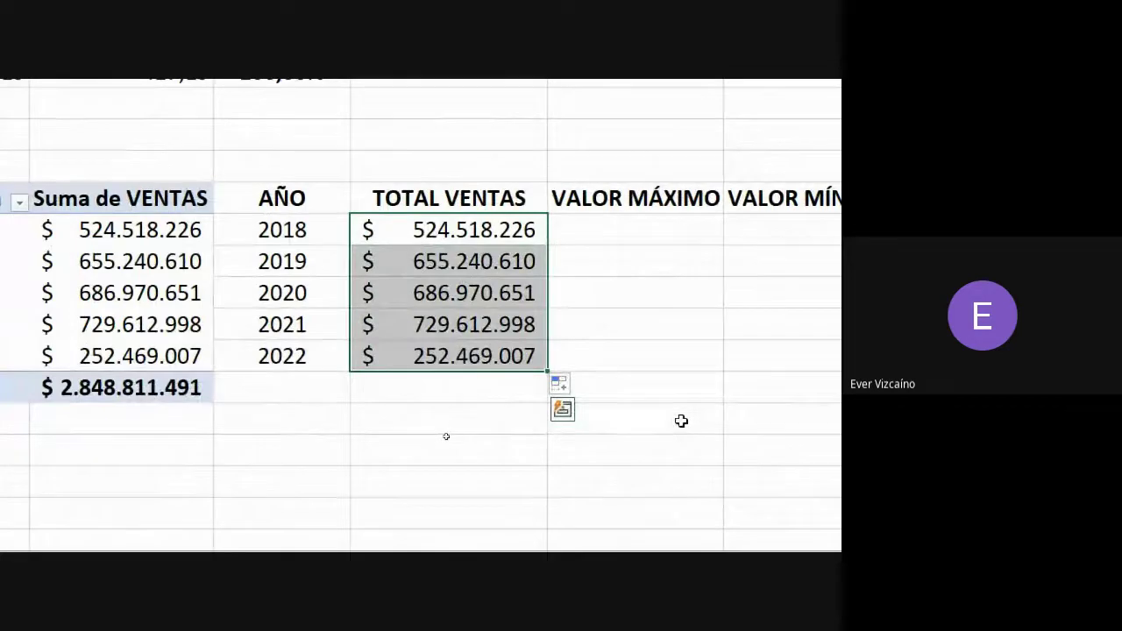
{"action": "left_click", "coordinate": [580, 387]}
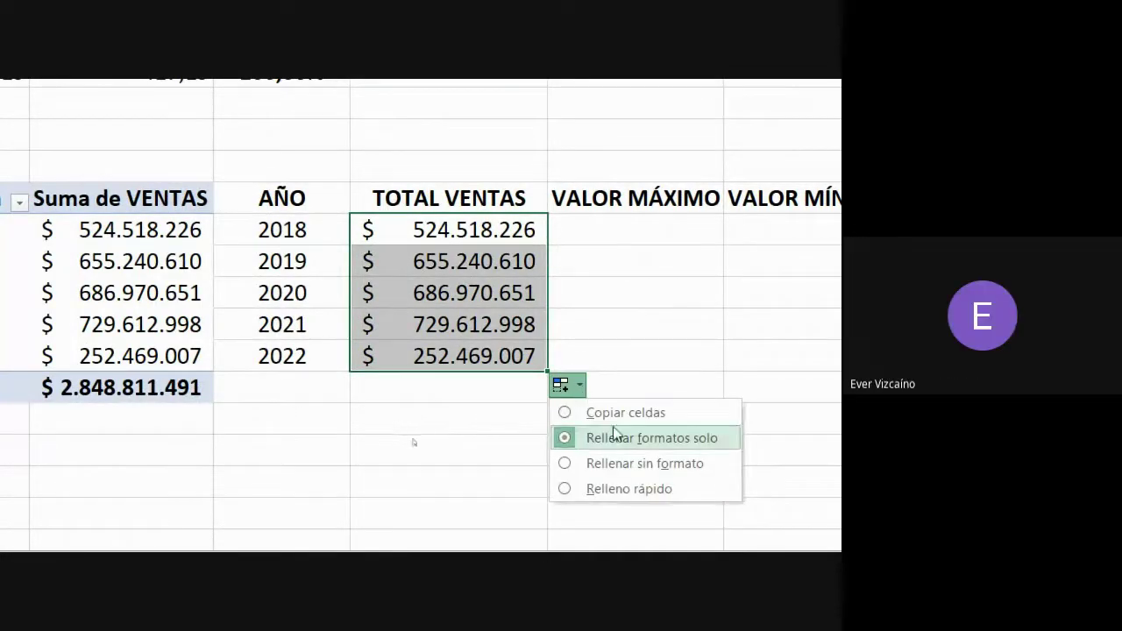
{"action": "left_click", "coordinate": [580, 388]}
{"action": "left_click", "coordinate": [580, 389]}
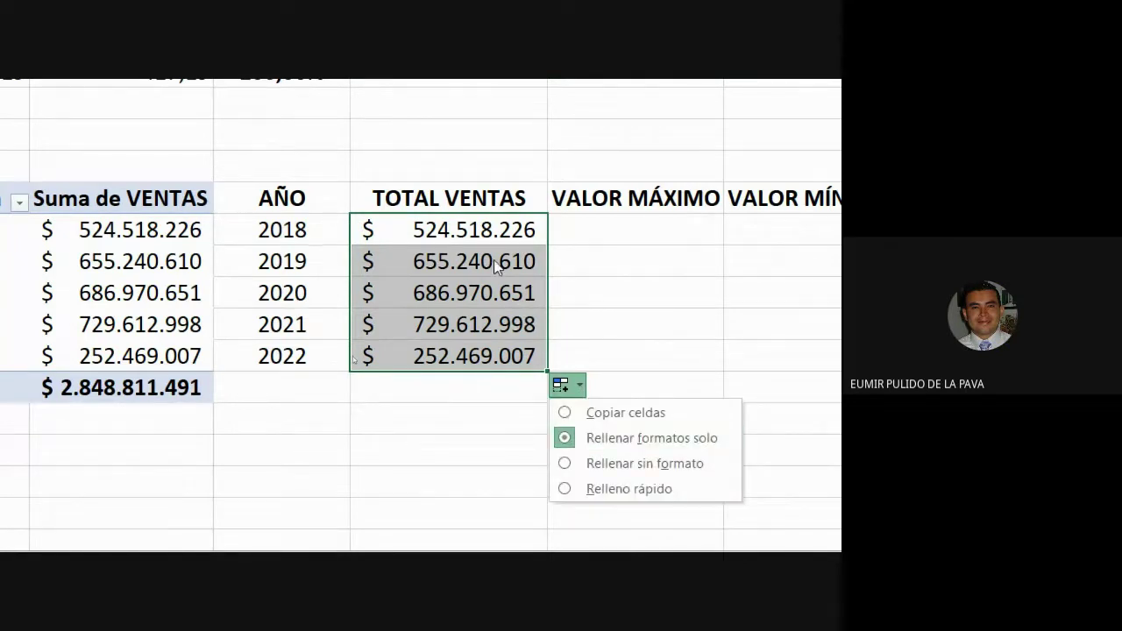
{"action": "key", "text": "Escape"}
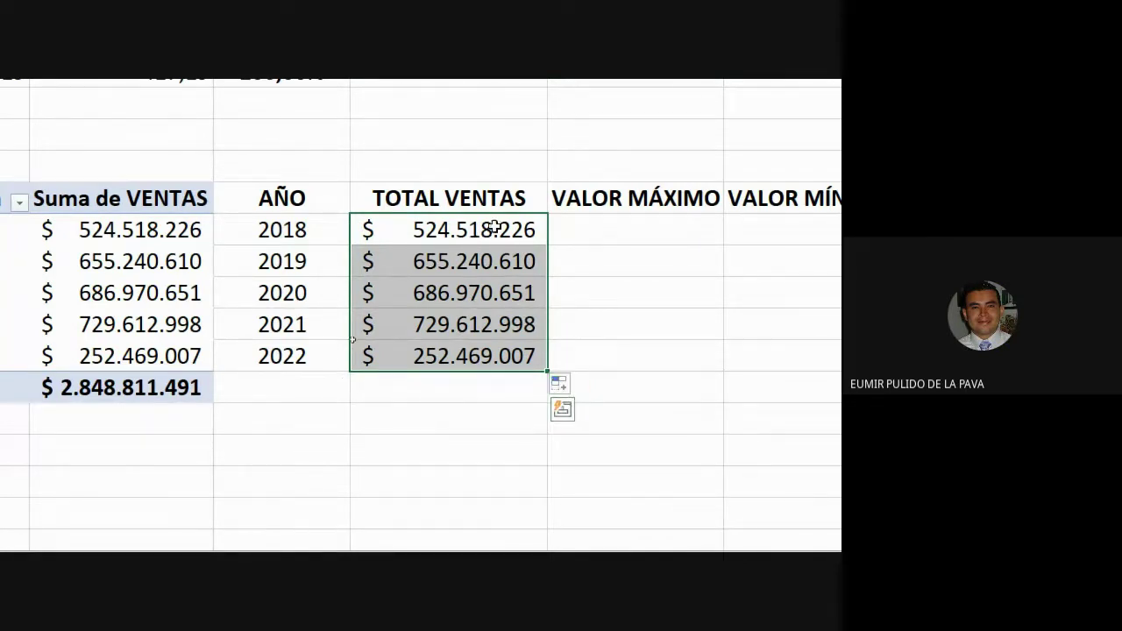
Step: Compare the year argument in the IMPORTARDATOSDINAMICOS formulas of TOTAL VENTAS cells D51 and D50
{"action": "left_click", "coordinate": [491, 221]}
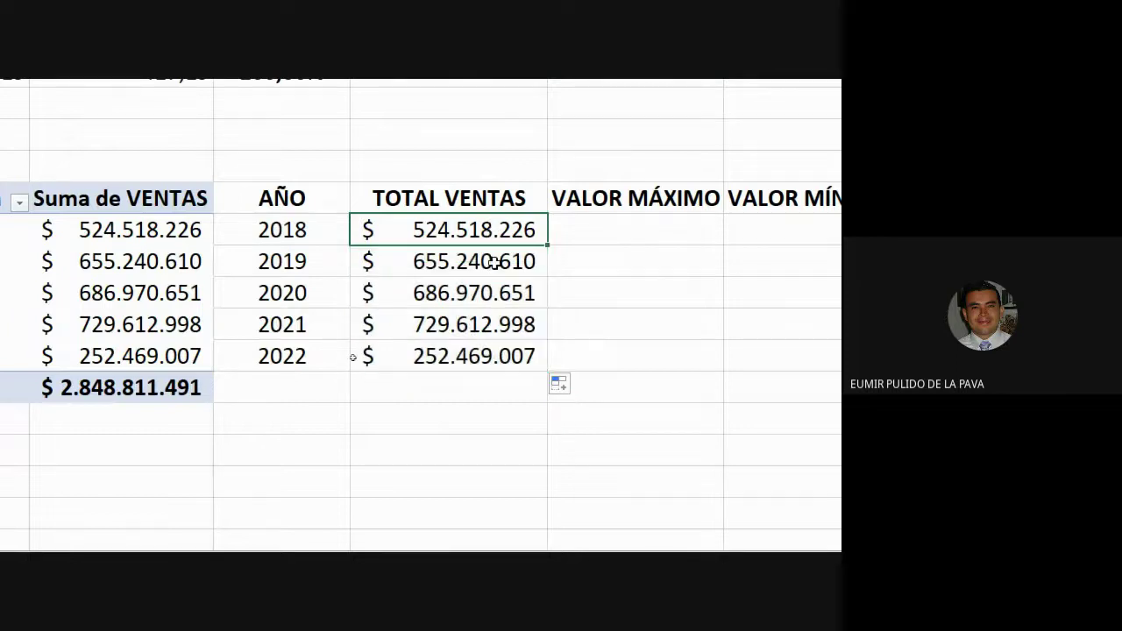
{"action": "double_click", "coordinate": [493, 262]}
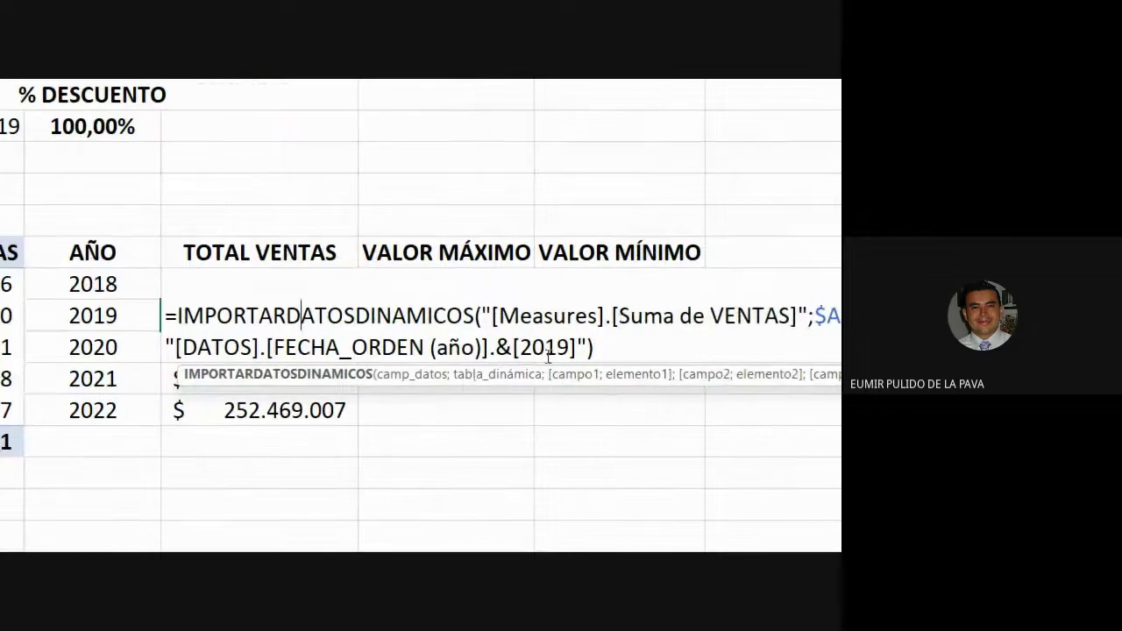
{"action": "double_click", "coordinate": [282, 284]}
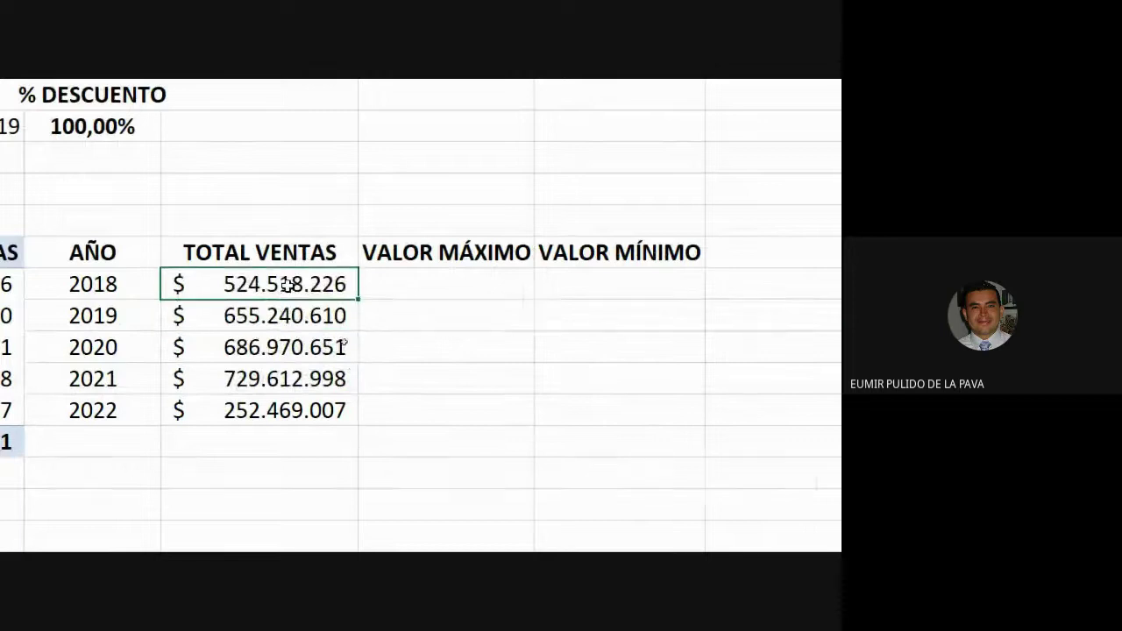
{"action": "left_click", "coordinate": [658, 348]}
{"action": "key", "text": "shift+Right"}
{"action": "key", "text": "shift+Right"}
{"action": "key", "text": "shift+Right"}
{"action": "key", "text": "shift+Right"}
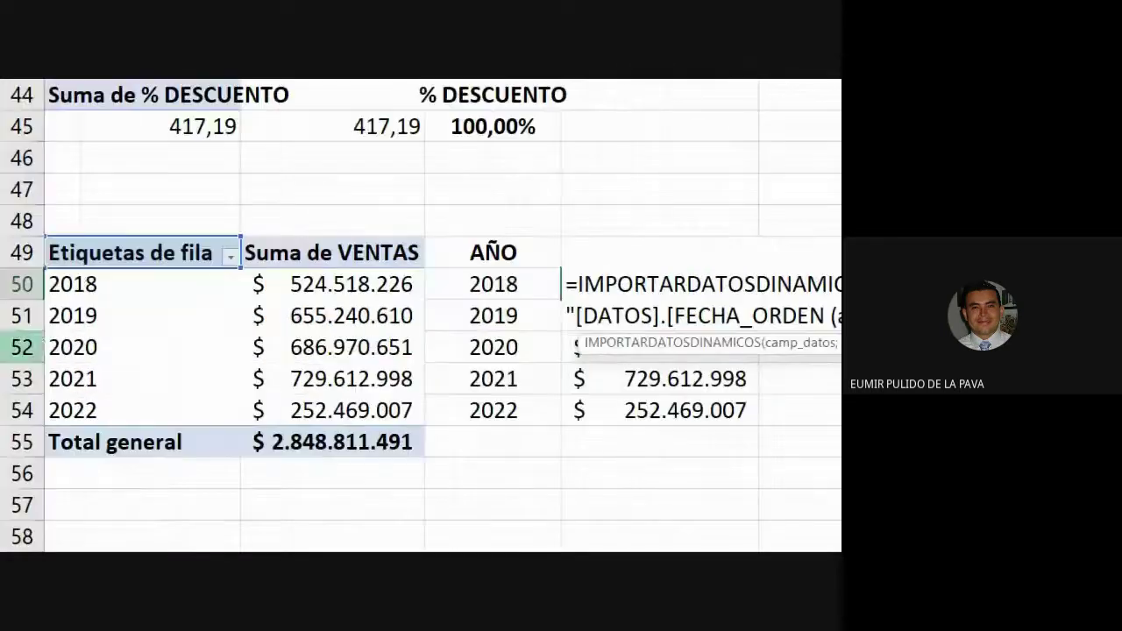
{"action": "key", "text": "Escape"}
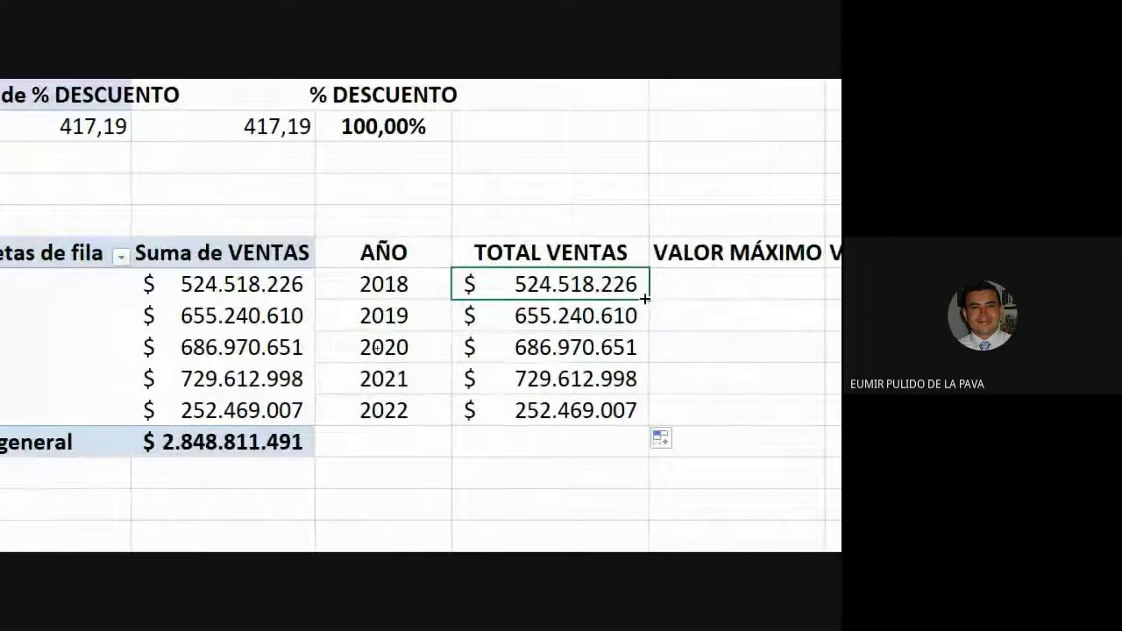
Step: Fill the TOTAL VENTAS formula from D50 down to D54 and check the year argument in D51
{"action": "left_click_drag", "start_coordinate": [756, 297], "coordinate": [745, 414]}
{"action": "key", "text": "ctrl+d"}
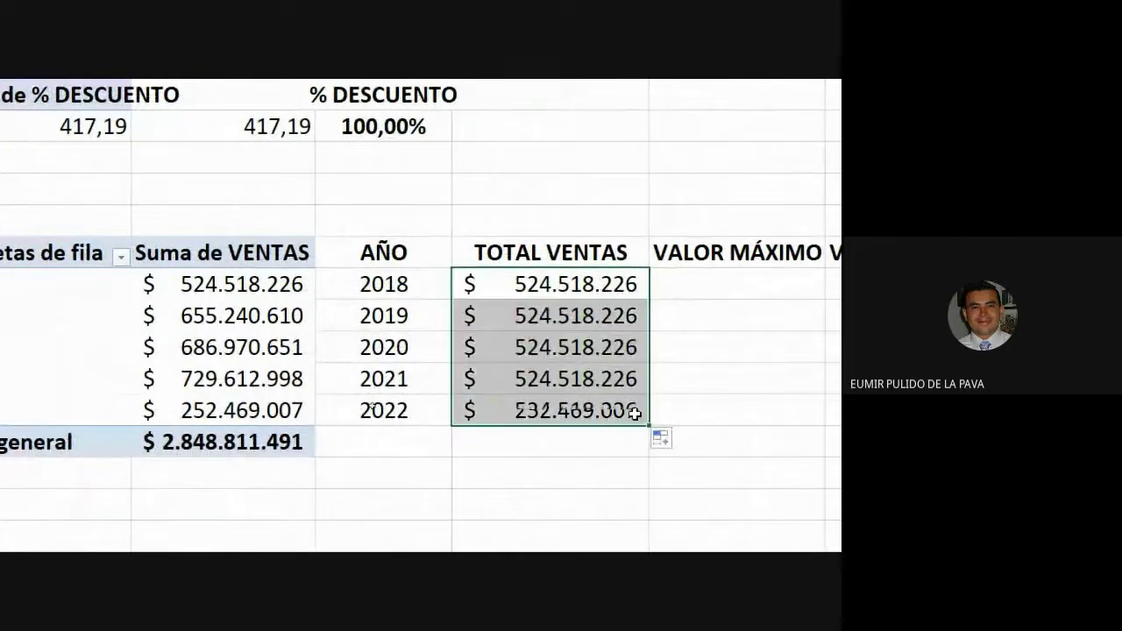
{"action": "double_click", "coordinate": [563, 316]}
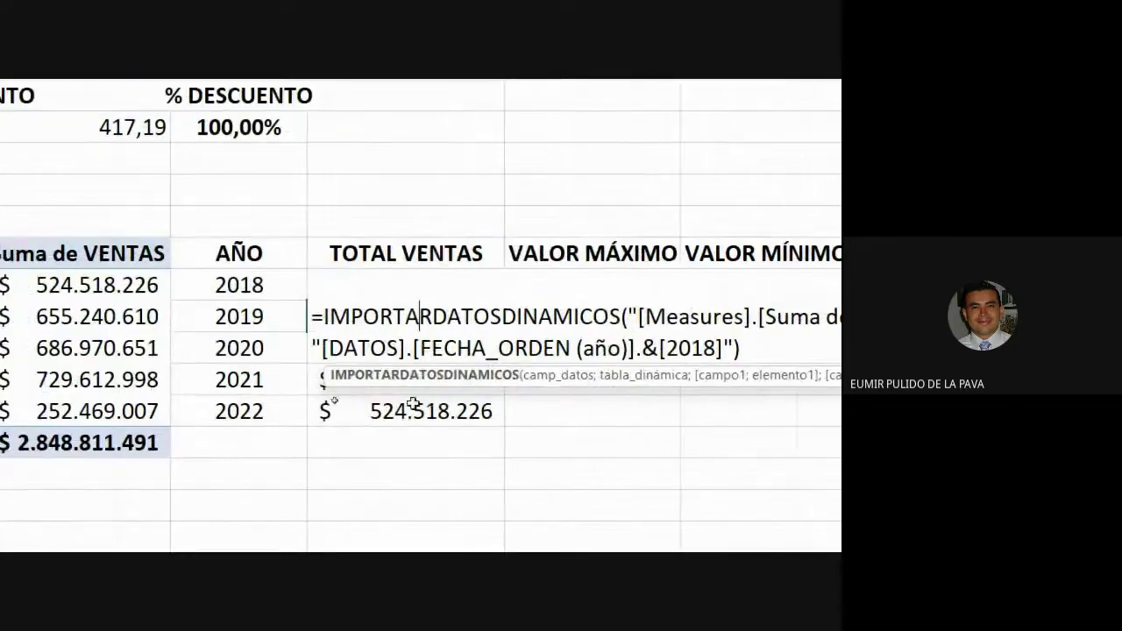
{"action": "left_click_drag", "start_coordinate": [664, 348], "coordinate": [720, 348]}
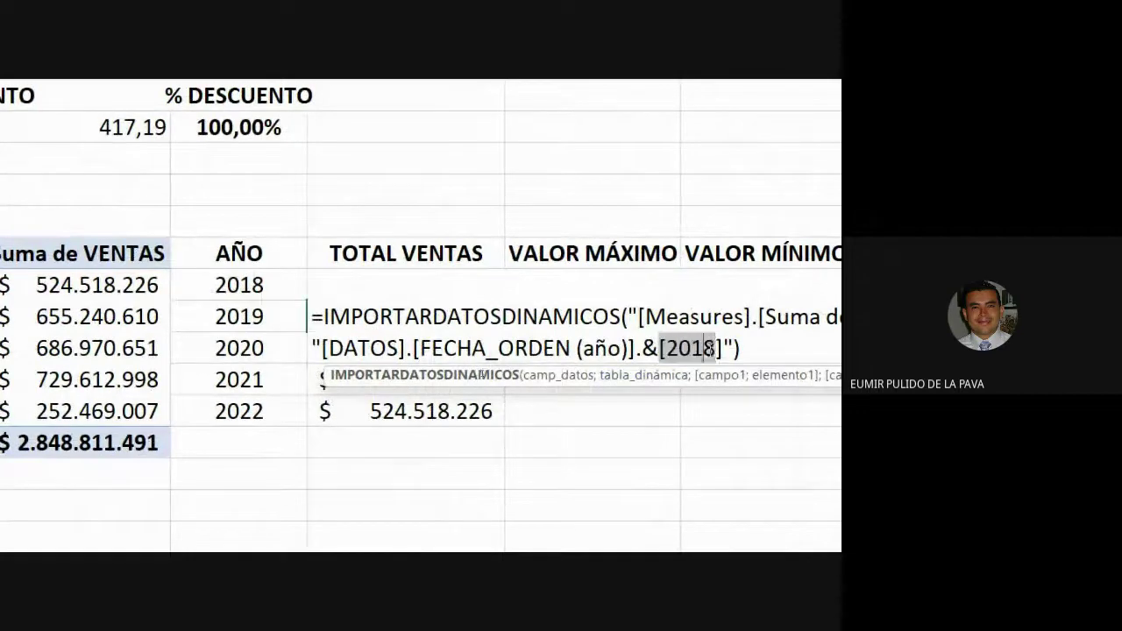
{"action": "key", "text": "Escape"}
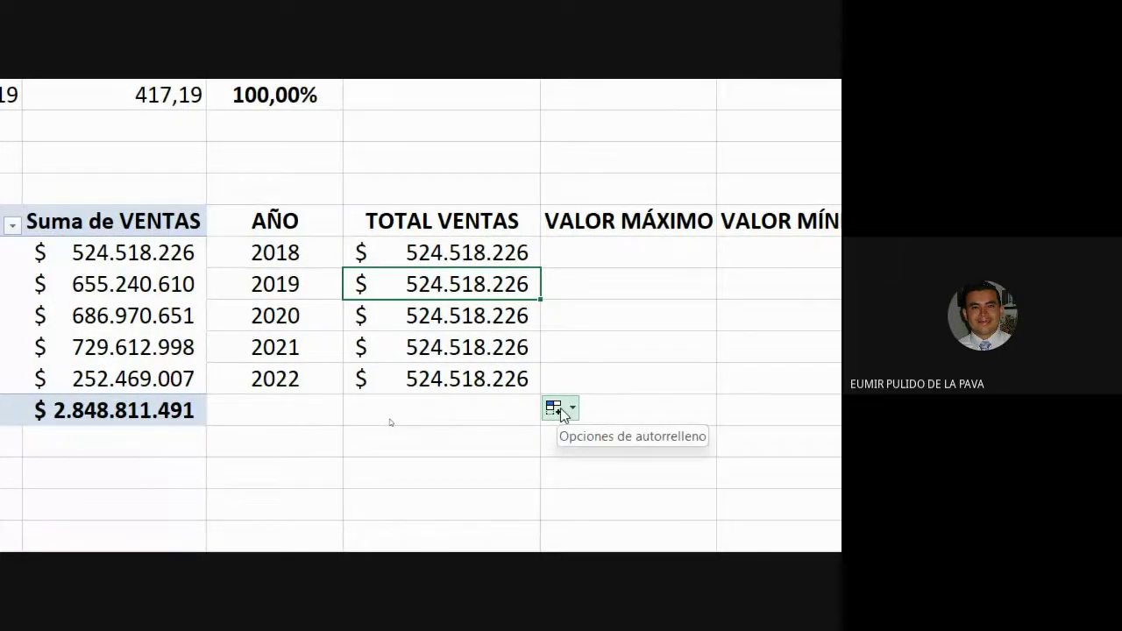
Step: Change the autofill option for TOTAL VENTAS D50:D54 to Rellenar formatos solo and recheck the year argument in D51
{"action": "left_click", "coordinate": [562, 415]}
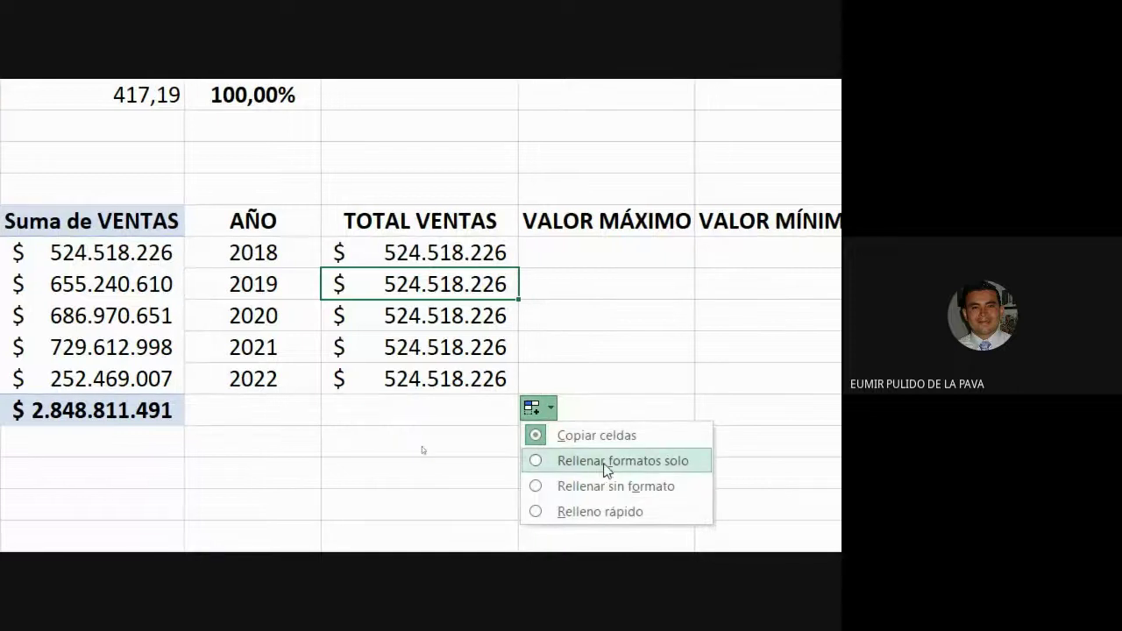
{"action": "left_click", "coordinate": [572, 462]}
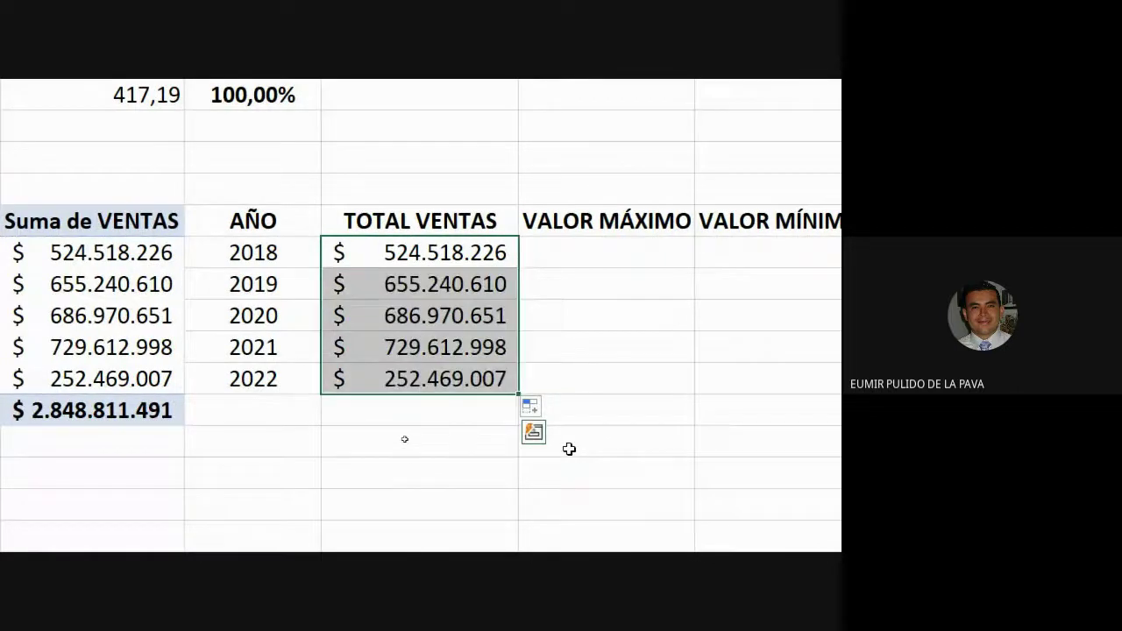
{"action": "left_click", "coordinate": [493, 278]}
{"action": "double_click", "coordinate": [483, 283]}
{"action": "left_click", "coordinate": [648, 317]}
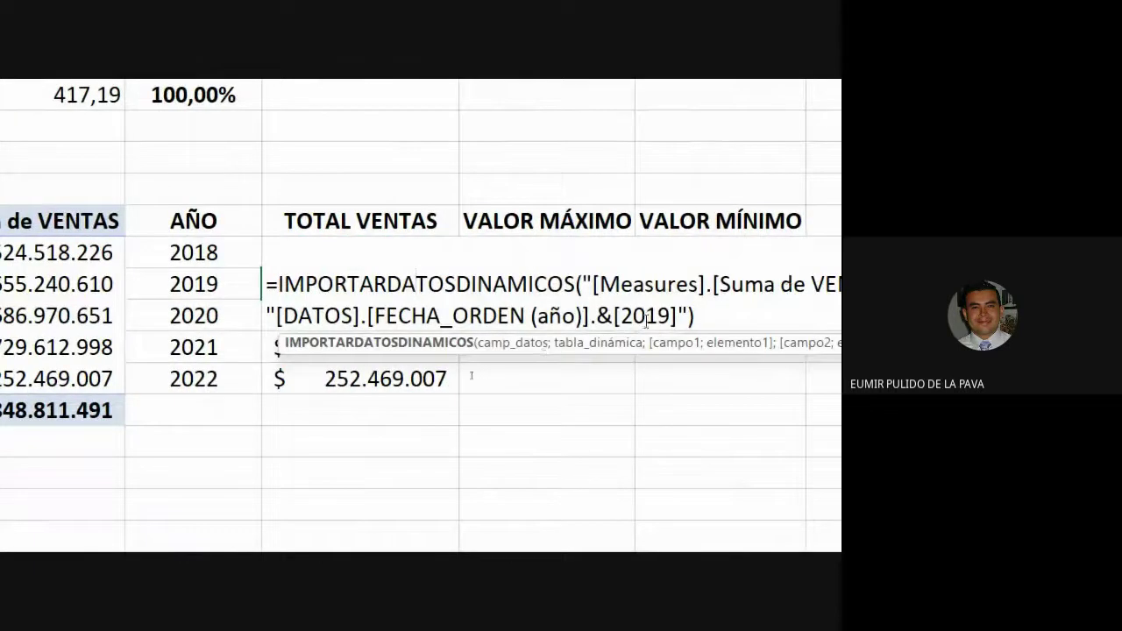
{"action": "double_click", "coordinate": [651, 318]}
{"action": "key", "text": "Escape"}
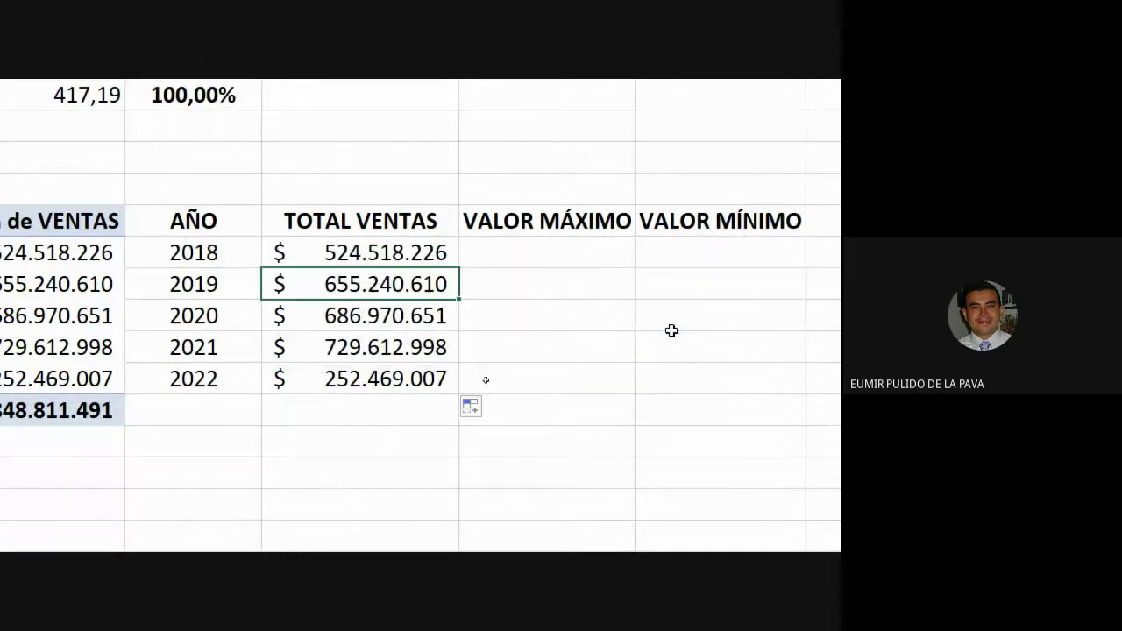
{"action": "left_click", "coordinate": [475, 409]}
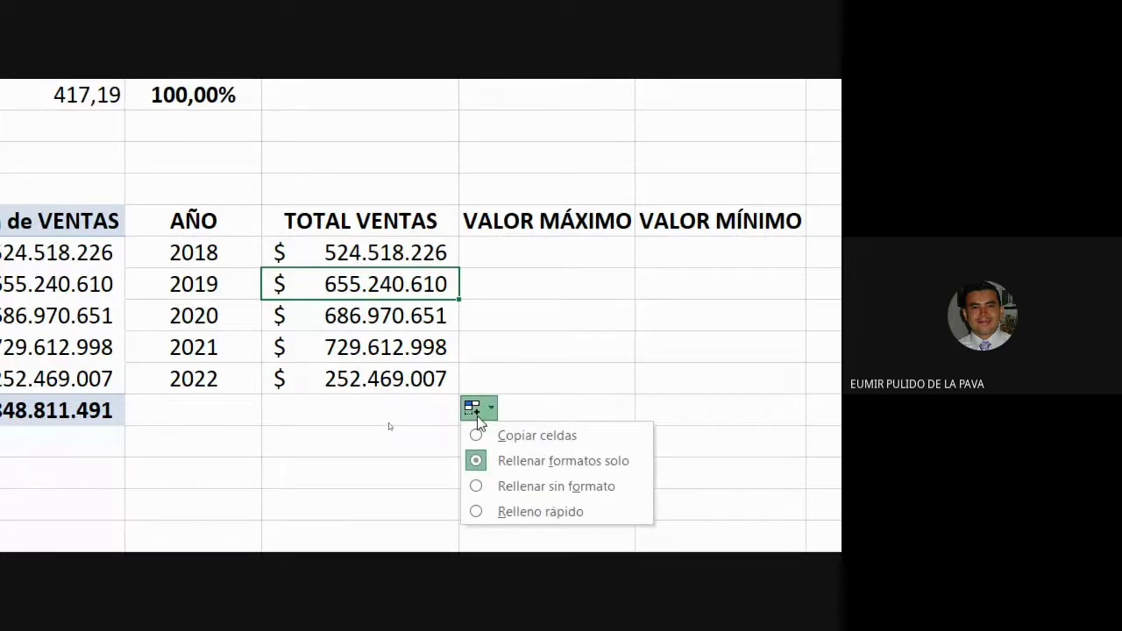
{"action": "left_click", "coordinate": [400, 249]}
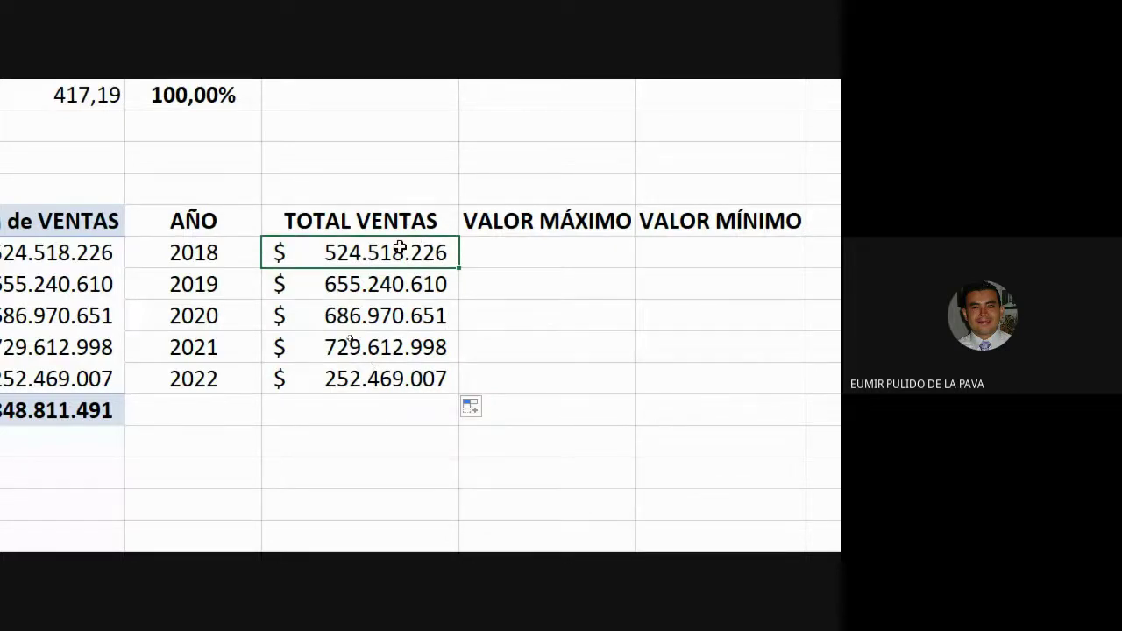
Step: Replace the fixed year 2018 in D50's IMPORTARDATOSDINAMICOS formula with "& followed by a reference to AÑO cell C50
{"action": "double_click", "coordinate": [400, 249]}
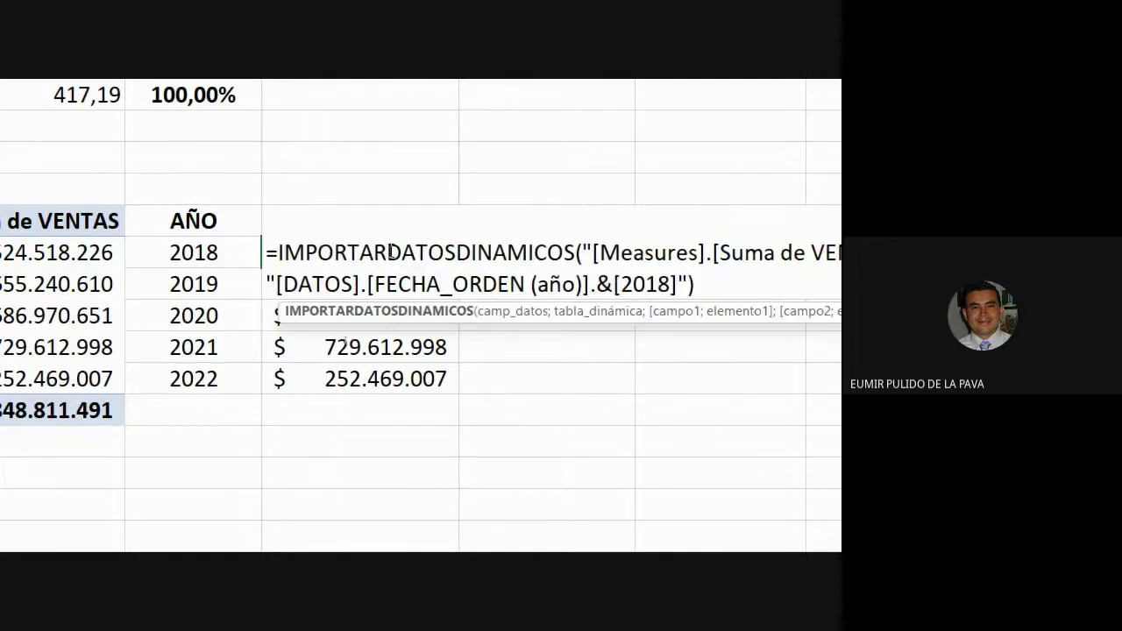
{"action": "left_click", "coordinate": [624, 284]}
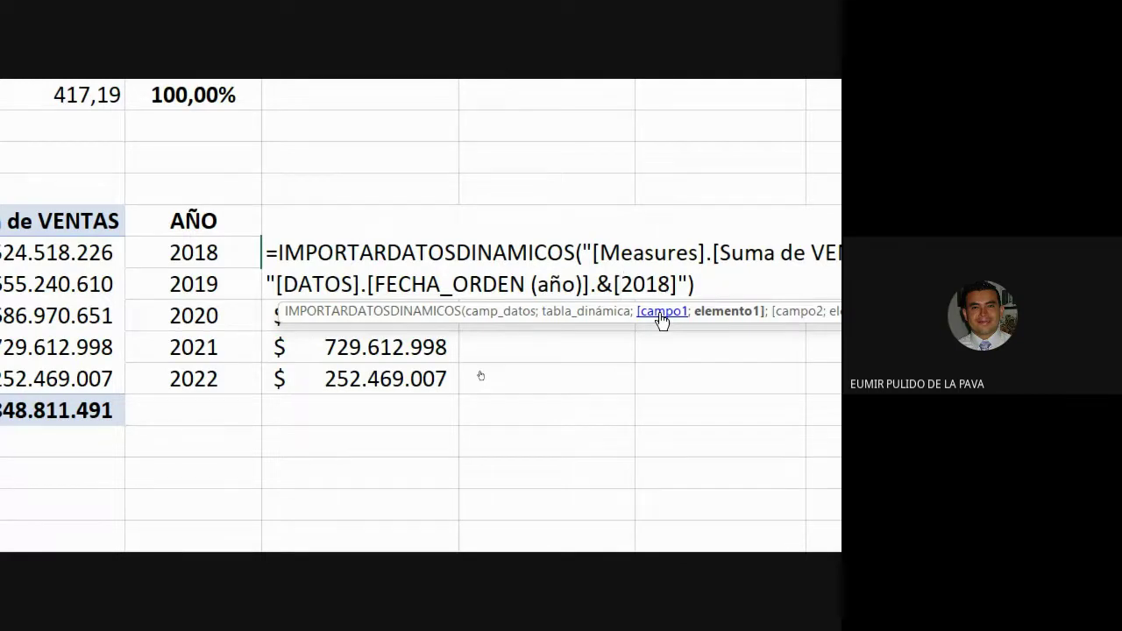
{"action": "type", "text": "\""}
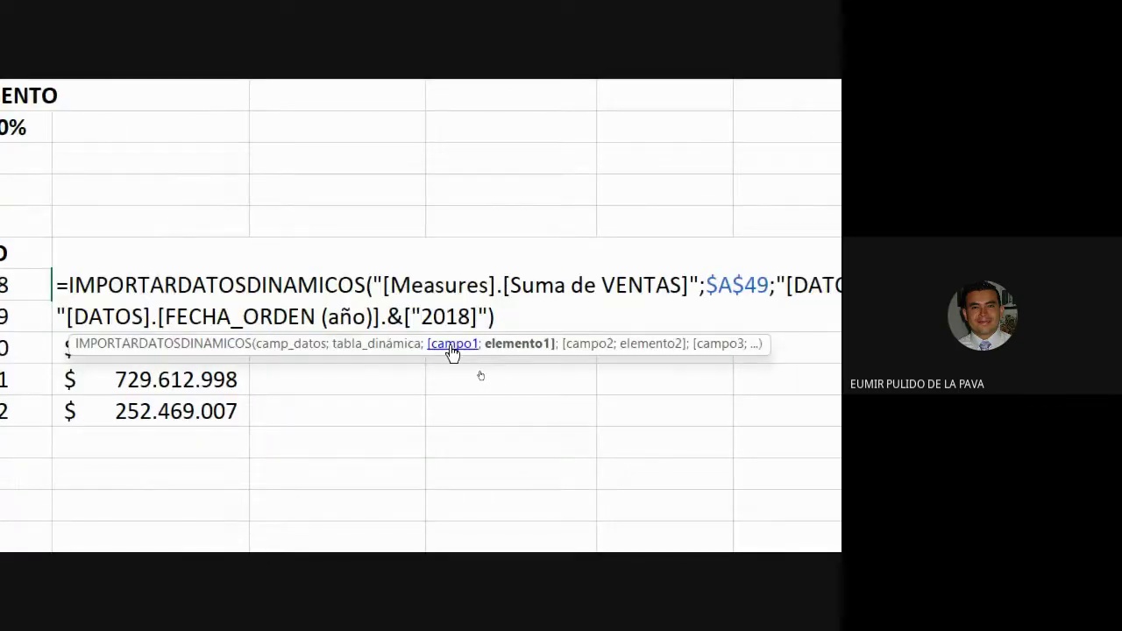
{"action": "type", "text": "&"}
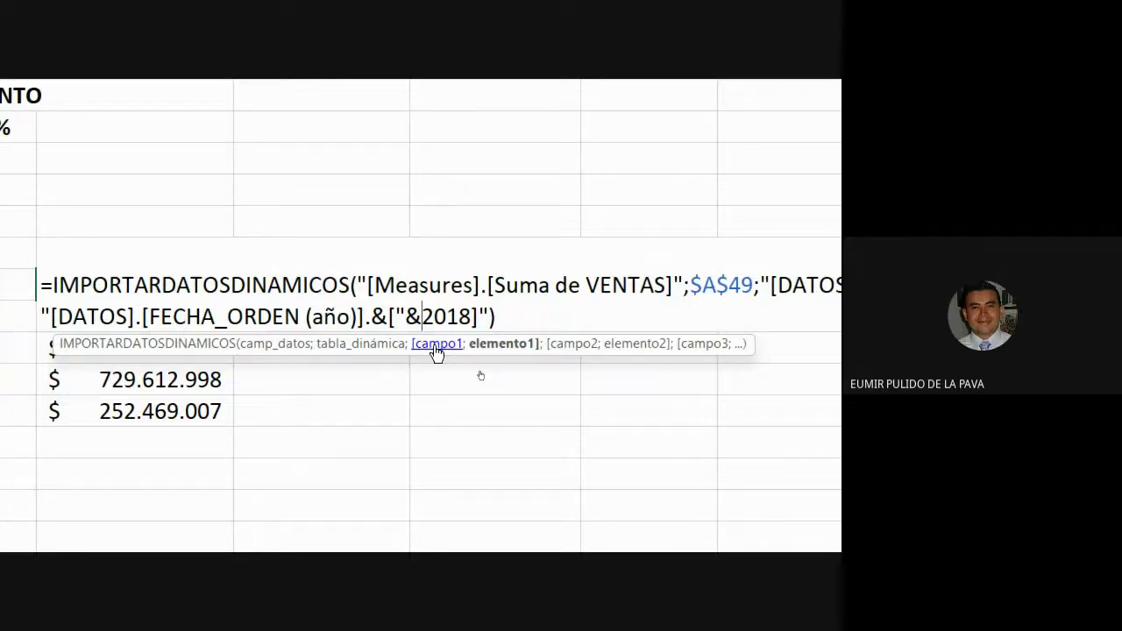
{"action": "key", "text": "shift+Right"}
{"action": "key", "text": "shift+Right"}
{"action": "key", "text": "shift+Right"}
{"action": "key", "text": "shift+Right"}
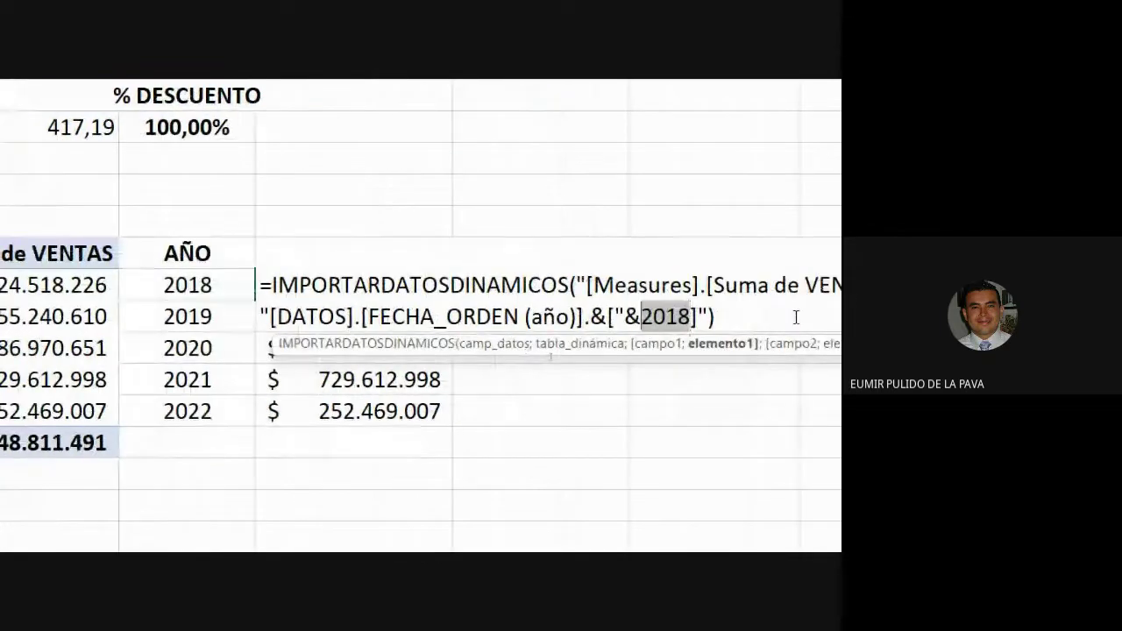
{"action": "key", "text": "BackSpace"}
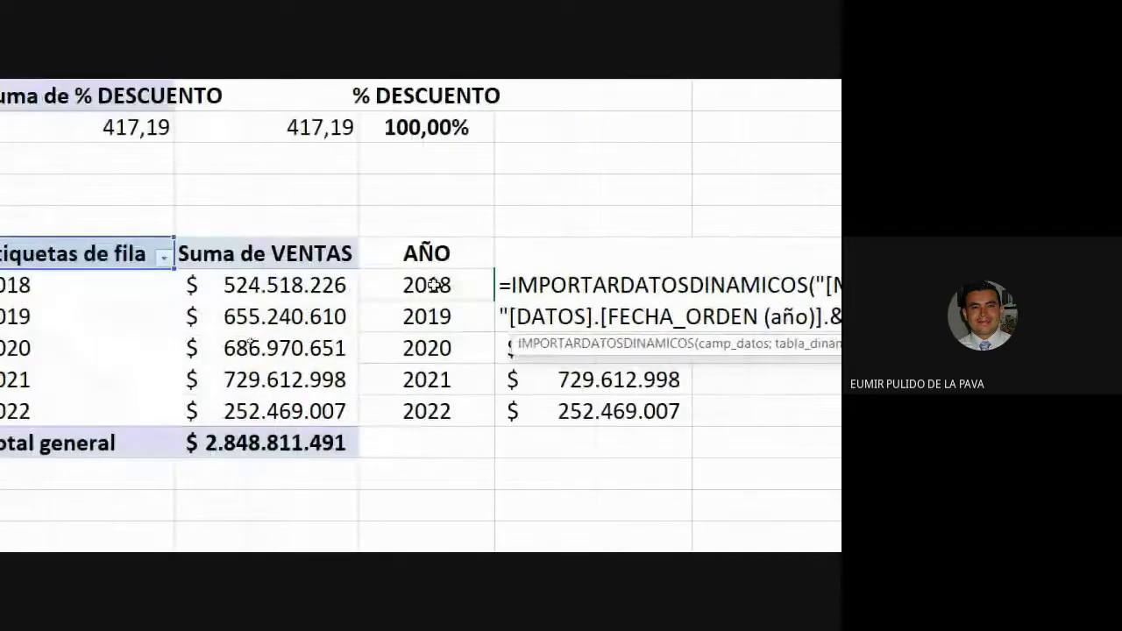
{"action": "left_click", "coordinate": [432, 285]}
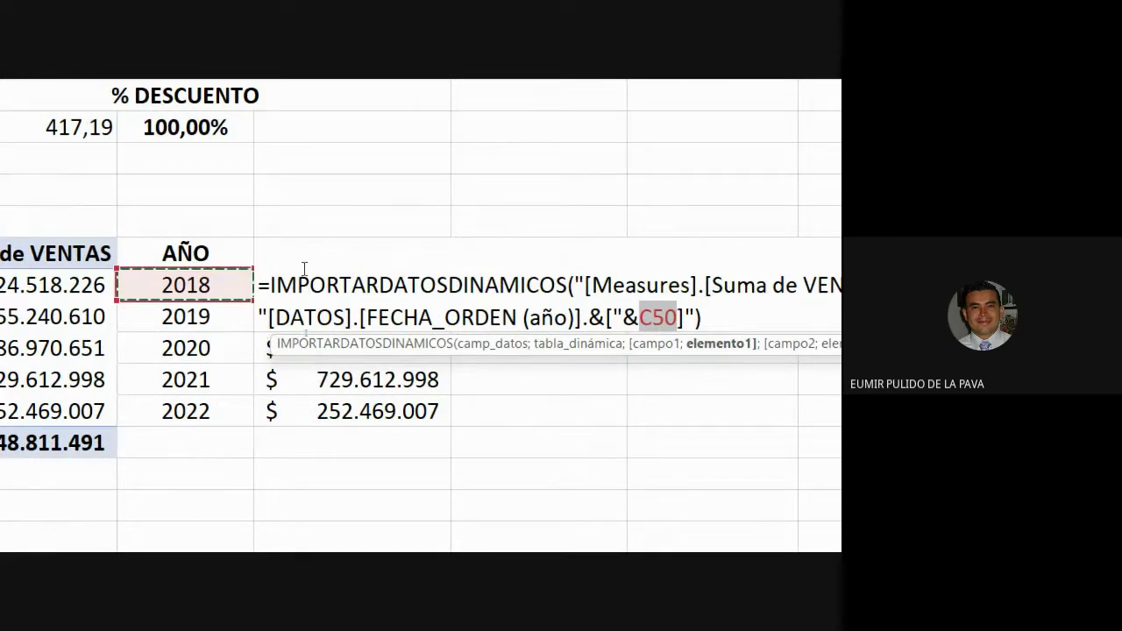
Step: Complete the concatenation in D50's formula as "&C50&" inside the year brackets and enter the formula
{"action": "key", "text": "F2"}
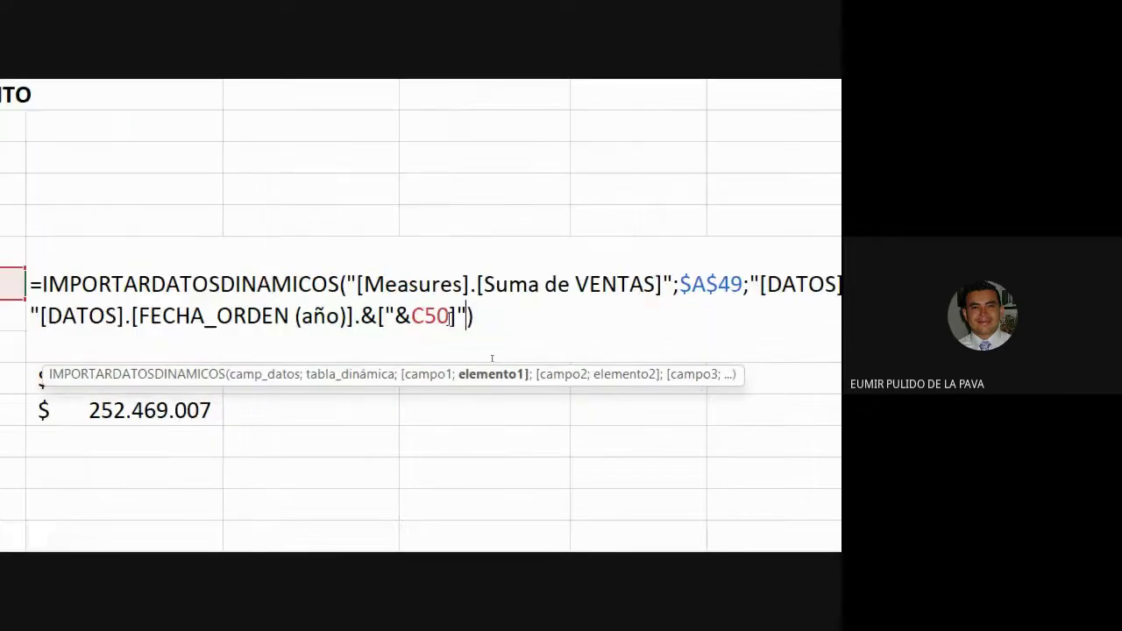
{"action": "type", "text": "&\""}
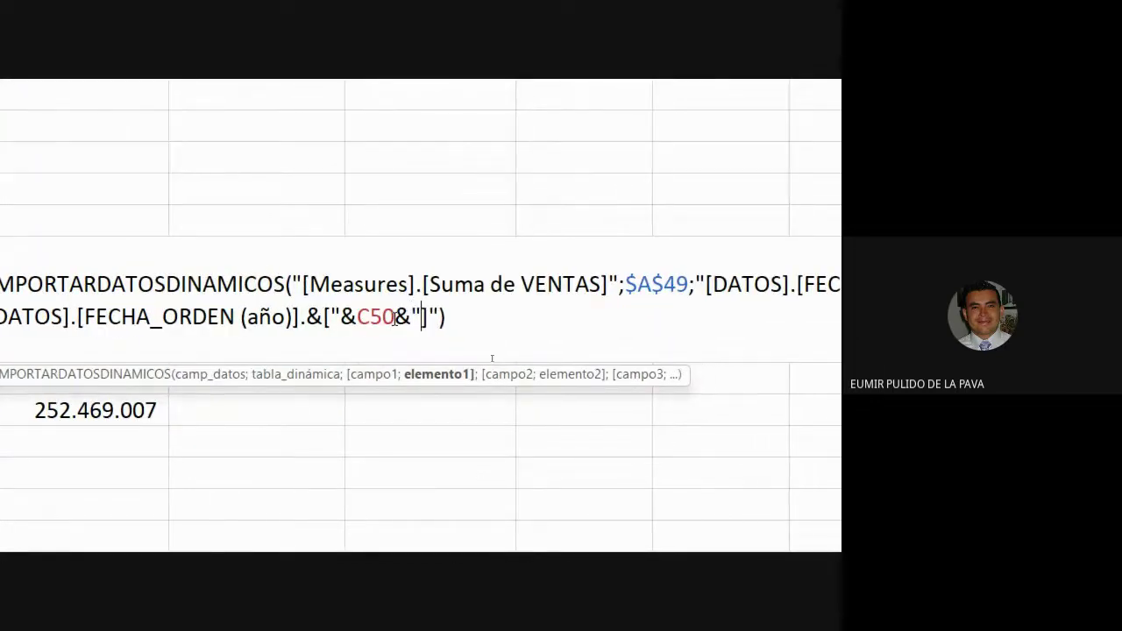
{"action": "left_click_drag", "start_coordinate": [392, 319], "coordinate": [412, 320]}
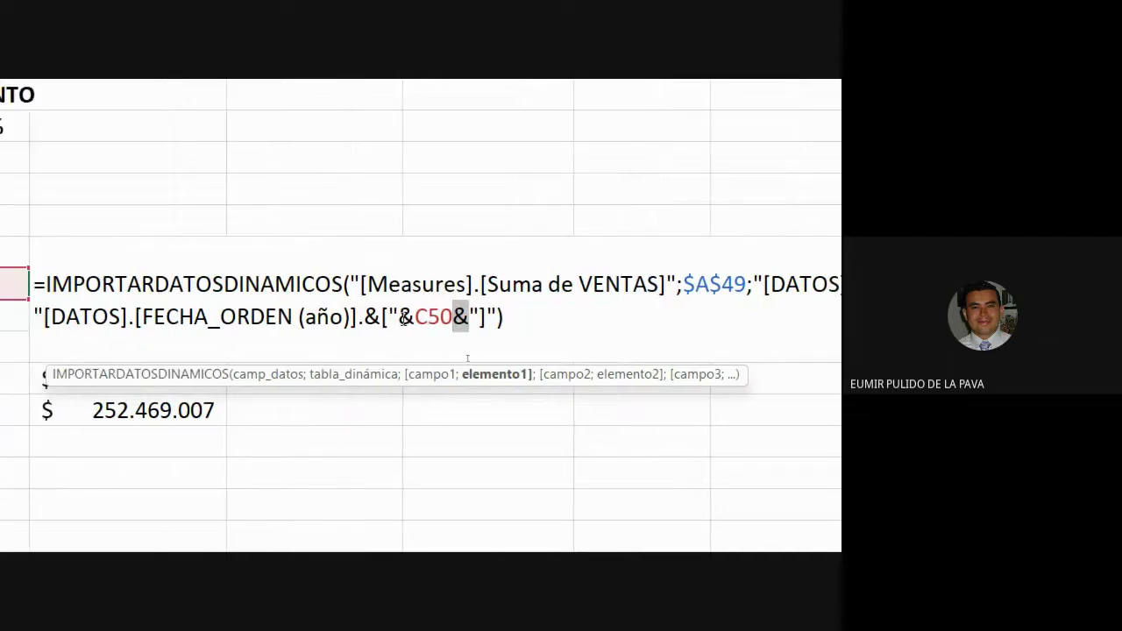
{"action": "left_click_drag", "start_coordinate": [403, 317], "coordinate": [469, 317]}
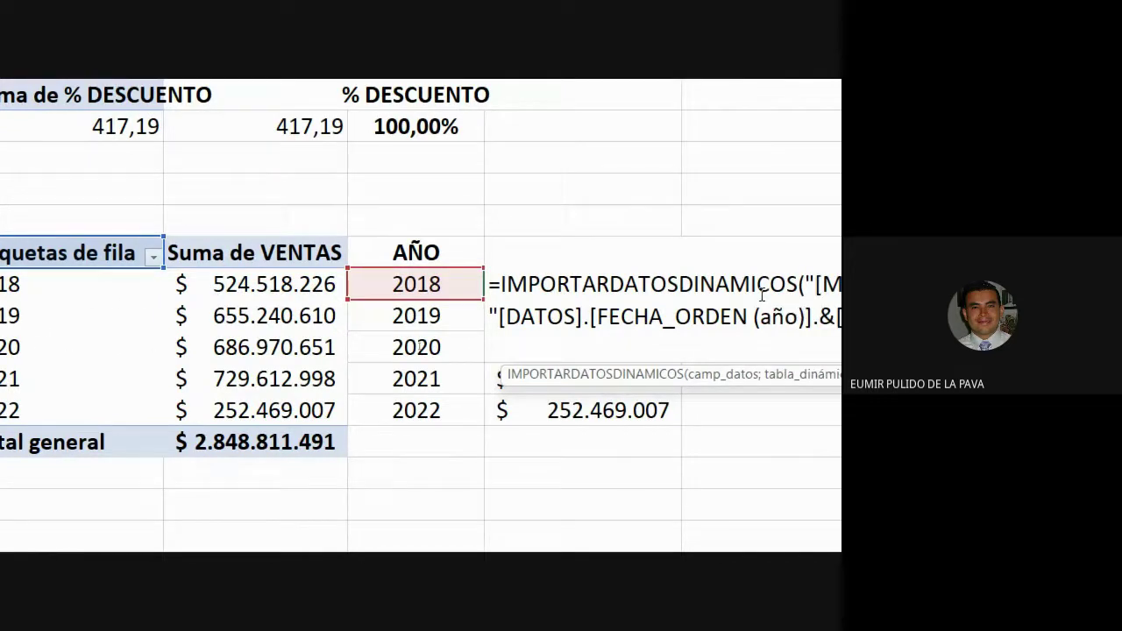
{"action": "left_click_drag", "start_coordinate": [545, 319], "coordinate": [638, 323]}
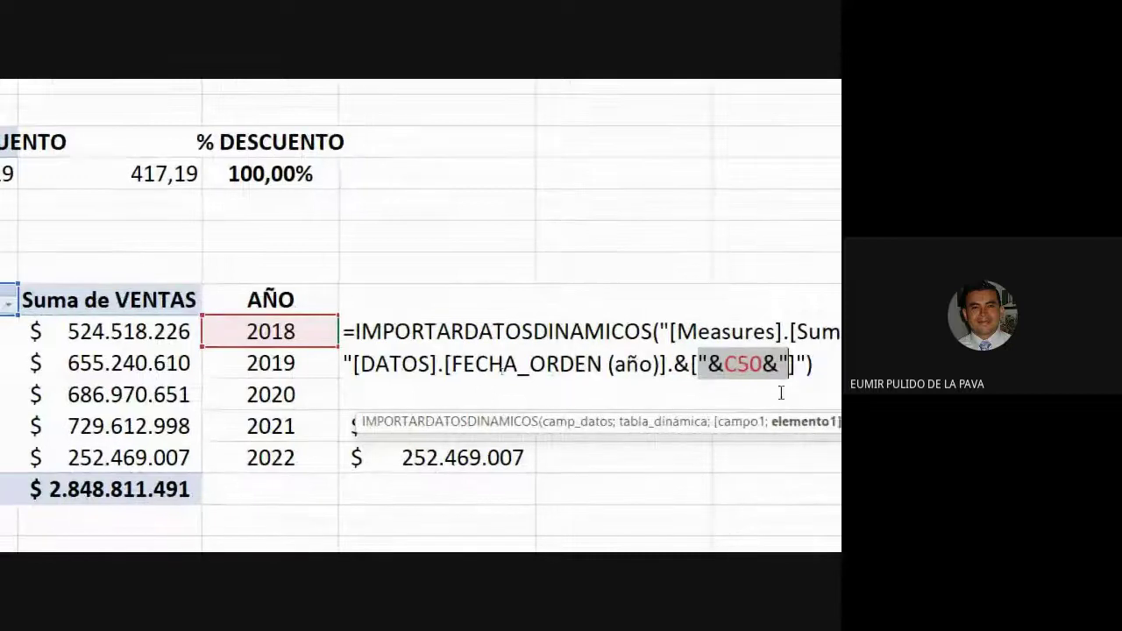
{"action": "key", "text": "Return"}
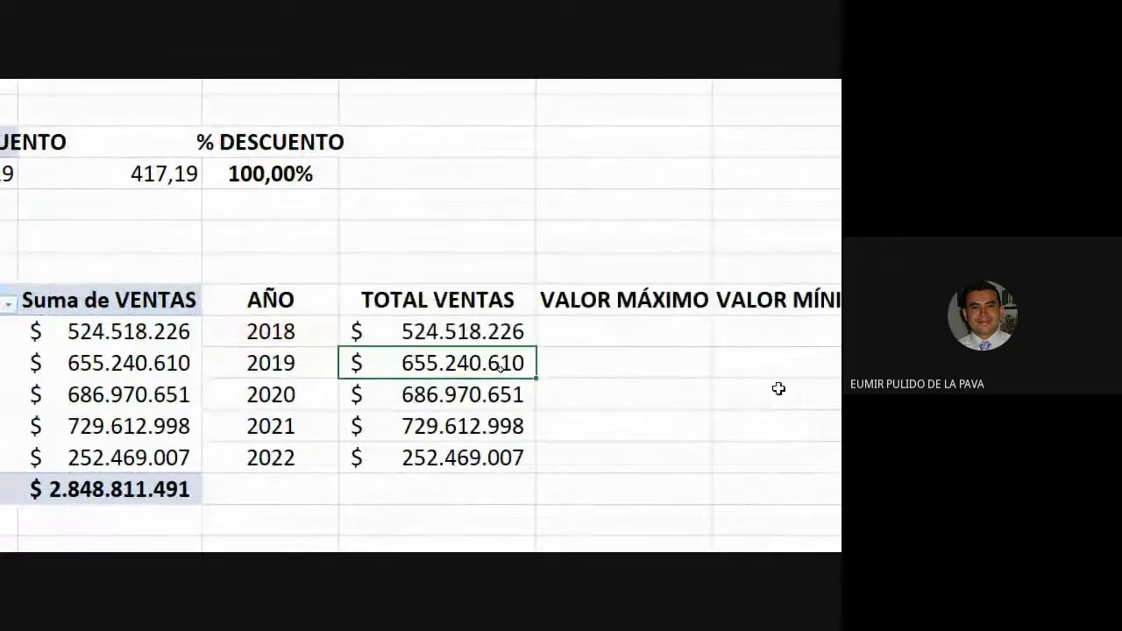
Step: Fill the C50-linked formula from D50 down to D54, checking its "&C50&" part and the autofill options
{"action": "left_click", "coordinate": [515, 336]}
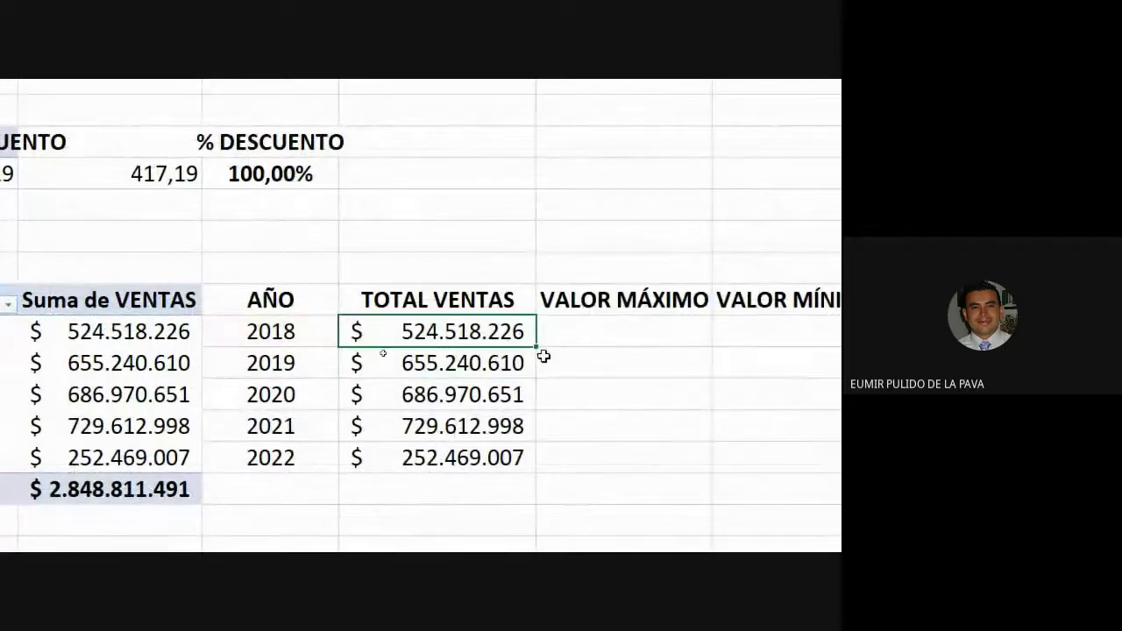
{"action": "left_click_drag", "start_coordinate": [534, 348], "coordinate": [526, 466]}
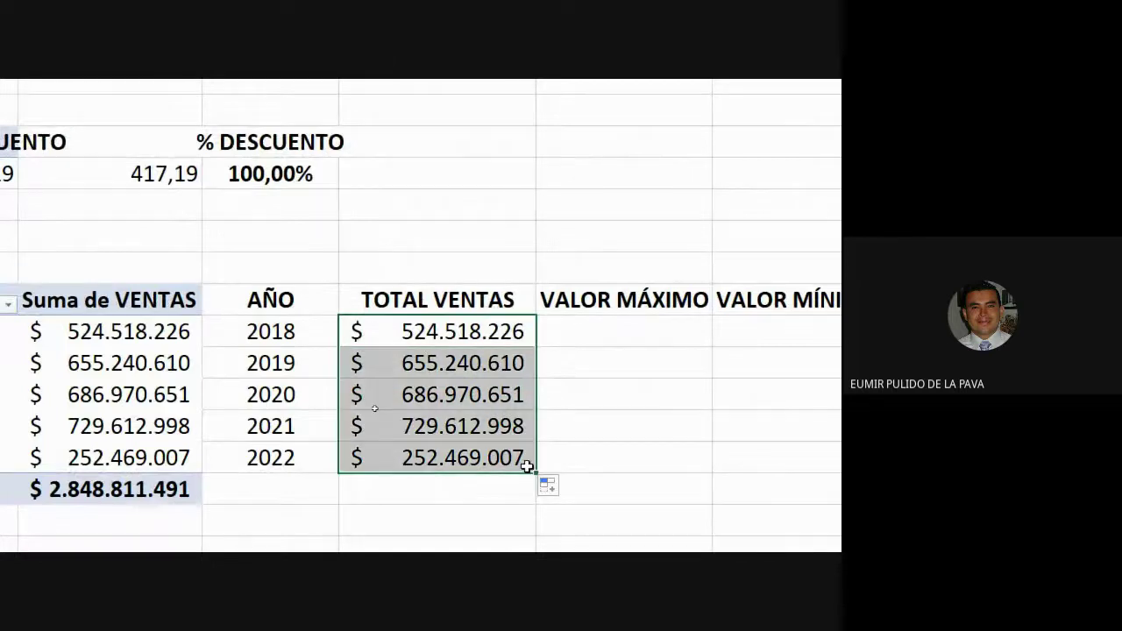
{"action": "double_click", "coordinate": [462, 335]}
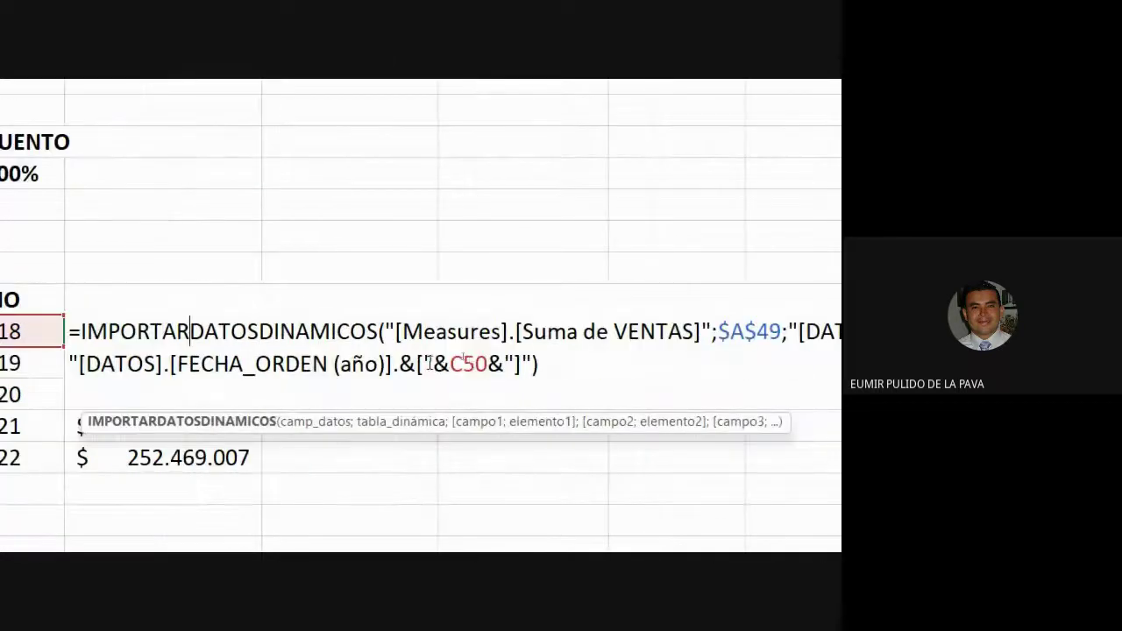
{"action": "left_click_drag", "start_coordinate": [424, 363], "coordinate": [512, 393]}
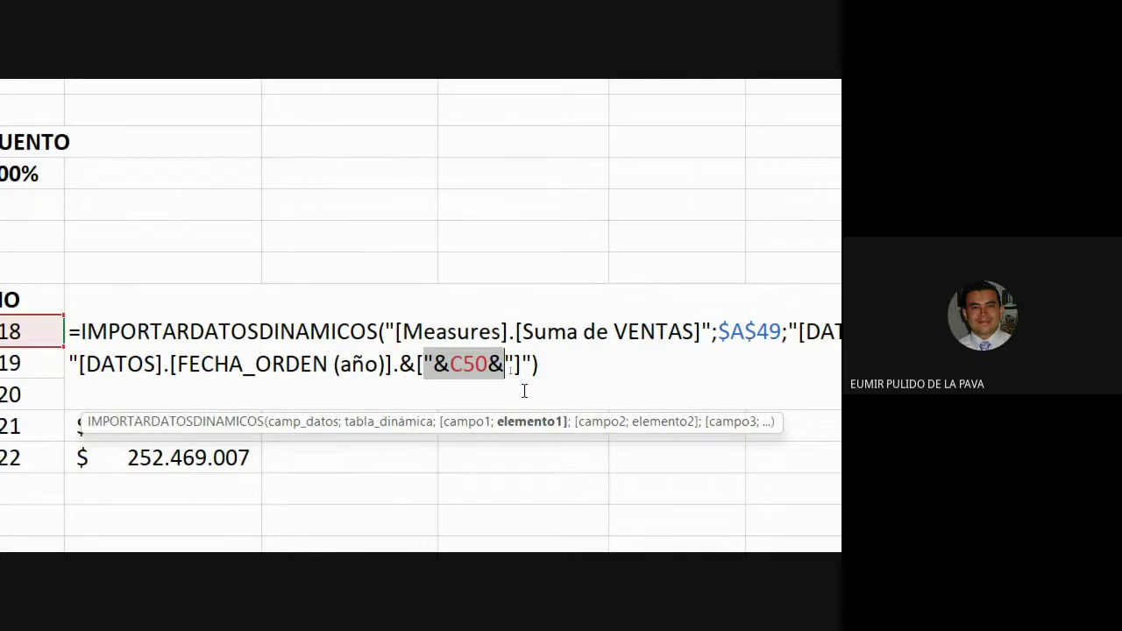
{"action": "key", "text": "Escape"}
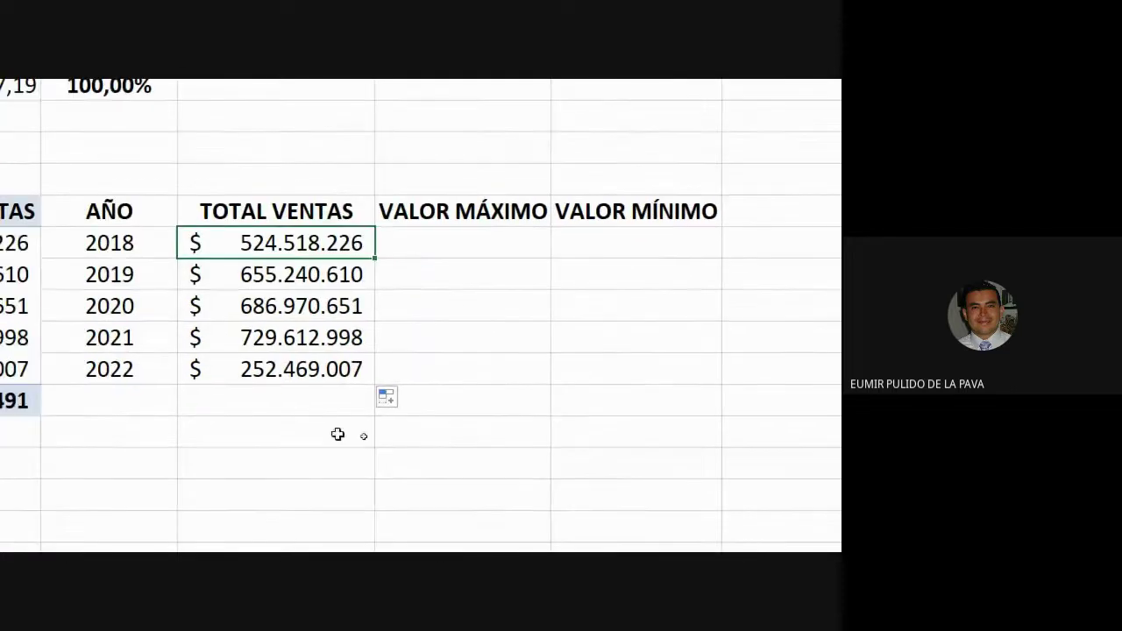
{"action": "left_click", "coordinate": [398, 401]}
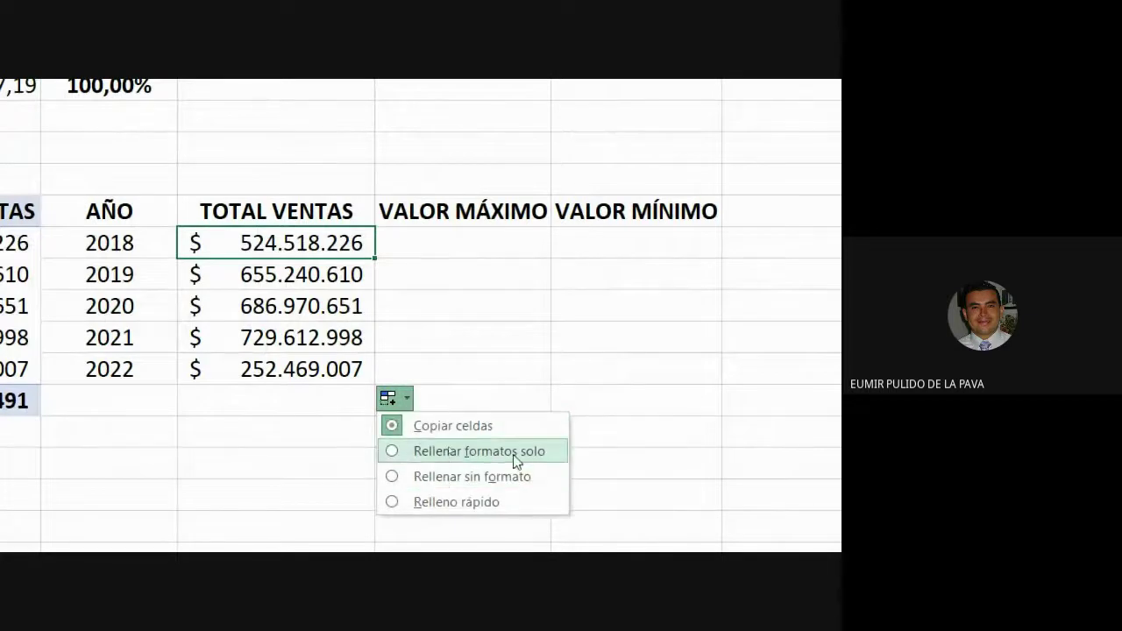
{"action": "left_click", "coordinate": [315, 274]}
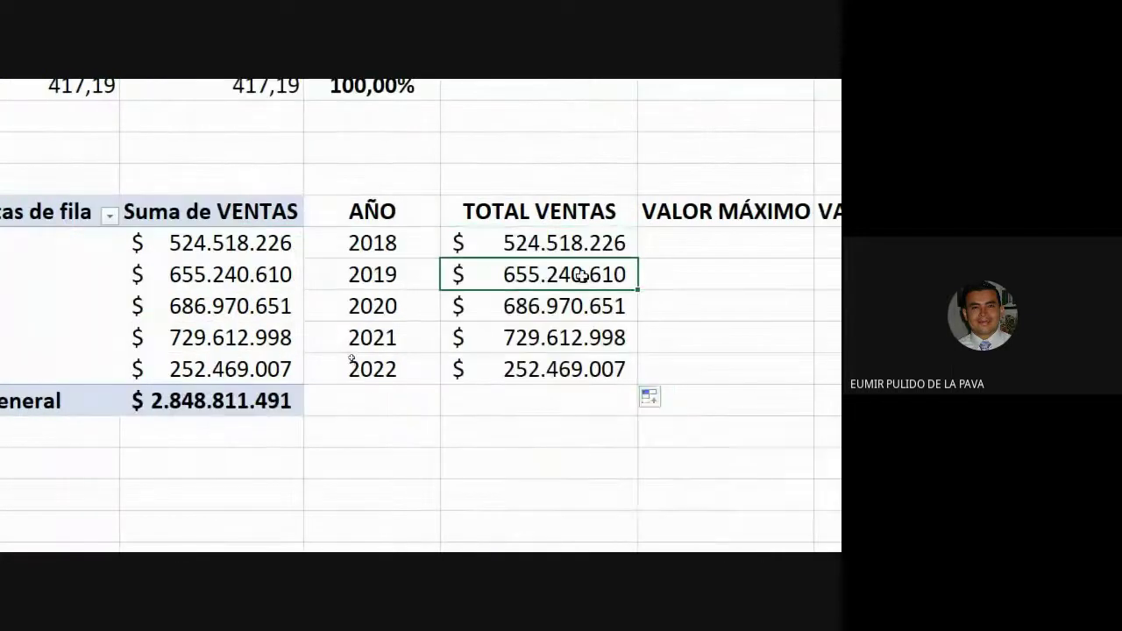
Step: Re-enter TOTAL VENTAS cell D50 as a direct reference to the pivot table's 2018 Suma de VENTAS value in B50
{"action": "left_click", "coordinate": [573, 244]}
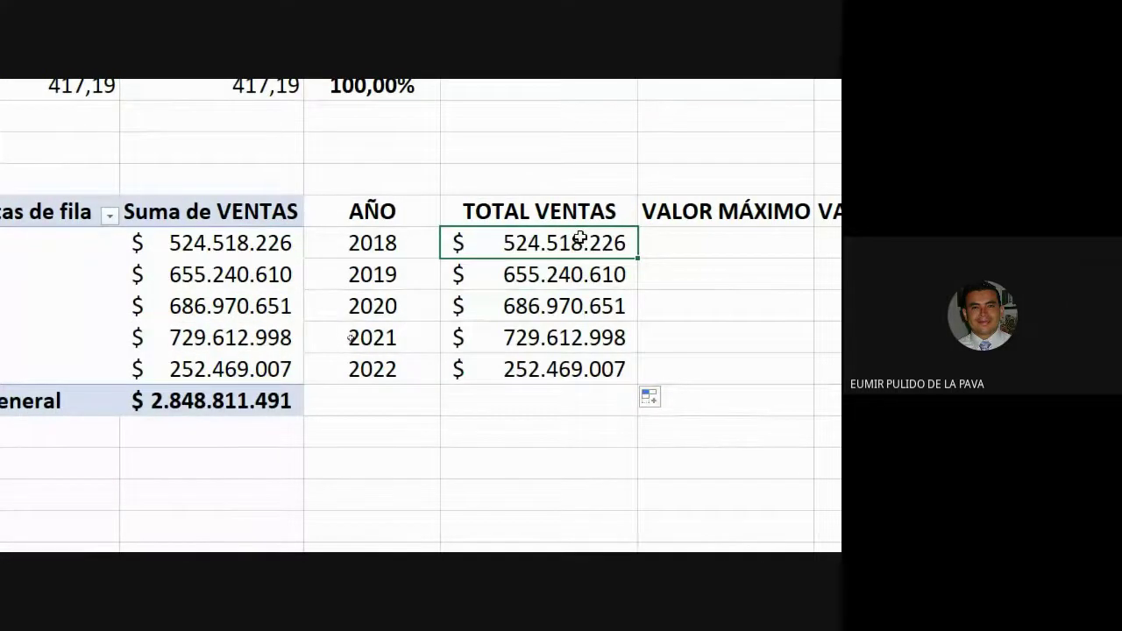
{"action": "type", "text": "="}
{"action": "left_click", "coordinate": [210, 243]}
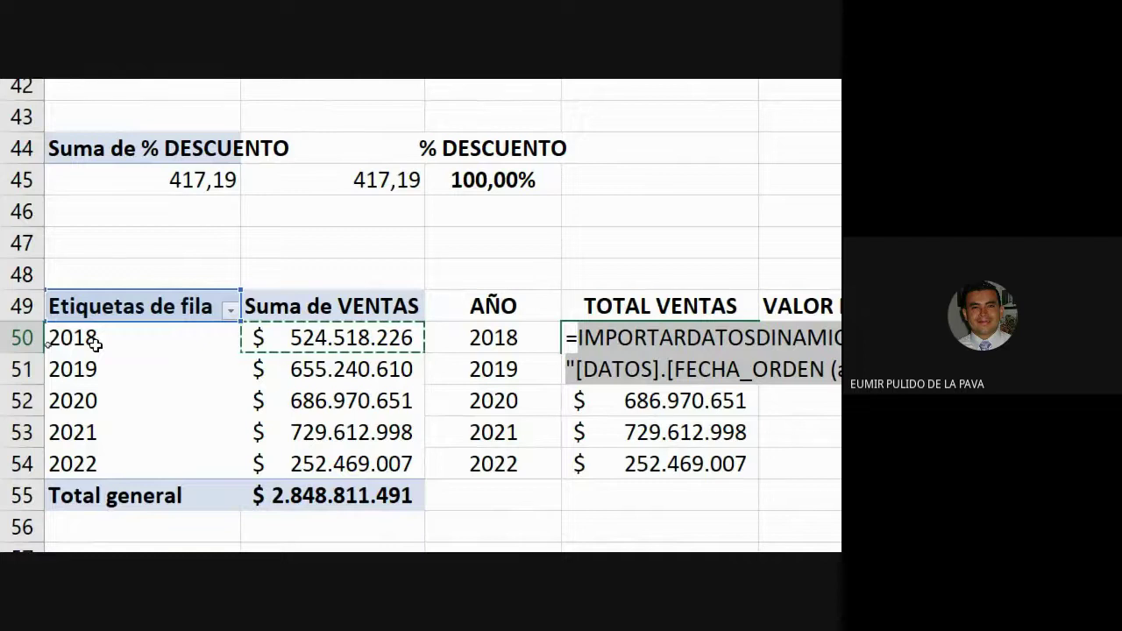
{"action": "key", "text": "Return"}
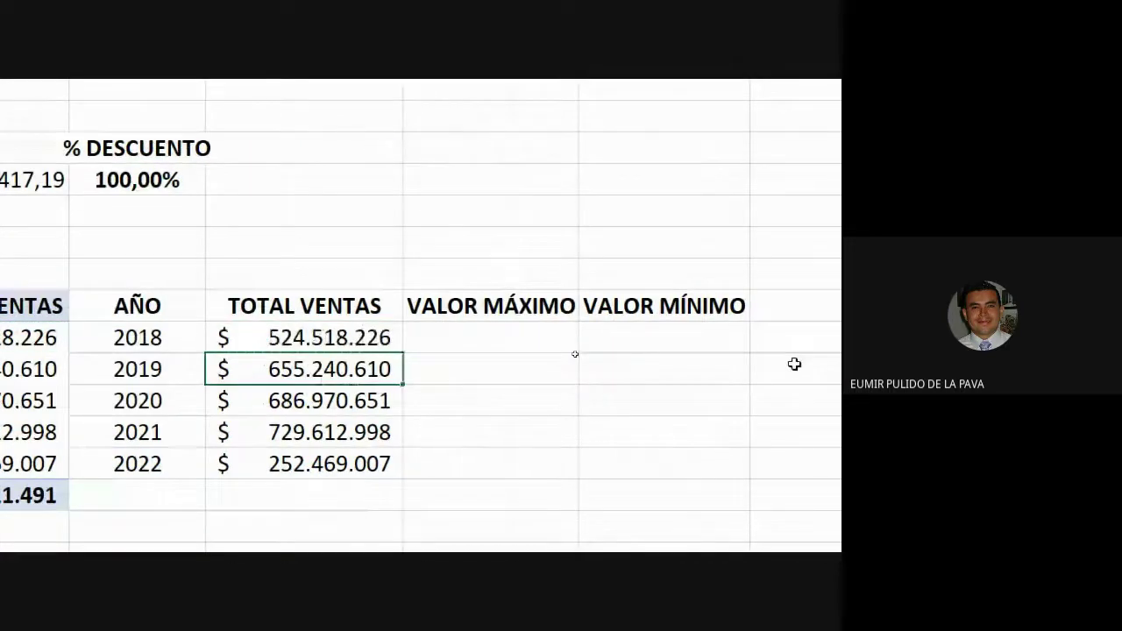
Step: Fill the TOTAL VENTAS formula with the fixed year 2018 from D50 down to D54 and inspect the copies in D51 and D52
{"action": "left_click_drag", "start_coordinate": [400, 354], "coordinate": [388, 477]}
{"action": "double_click", "coordinate": [366, 365]}
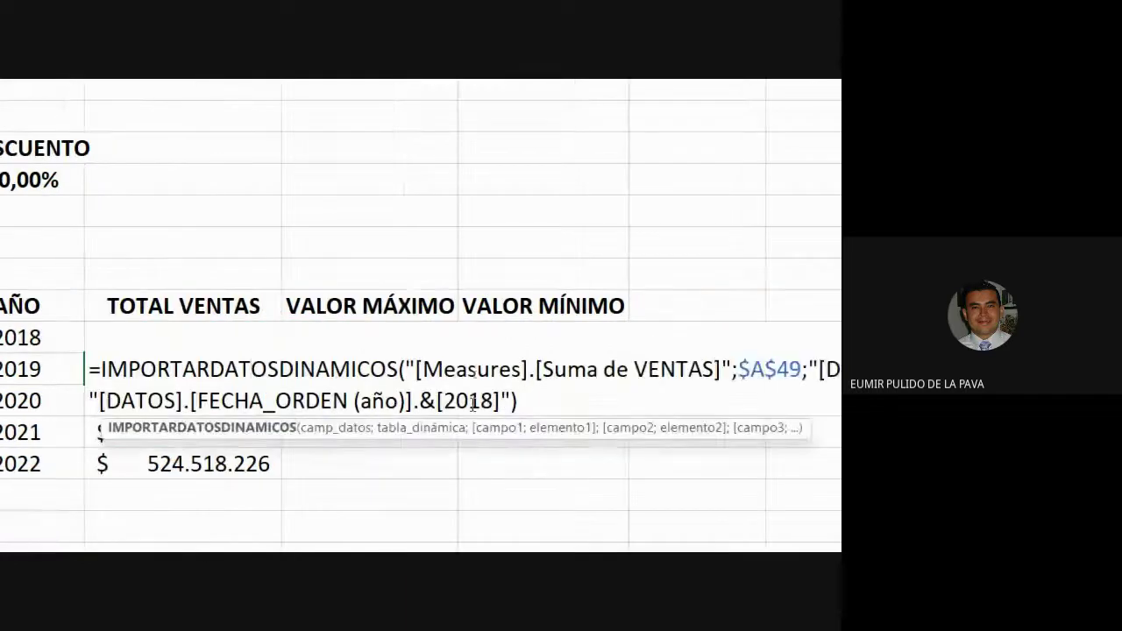
{"action": "key", "text": "Escape"}
{"action": "double_click", "coordinate": [251, 394]}
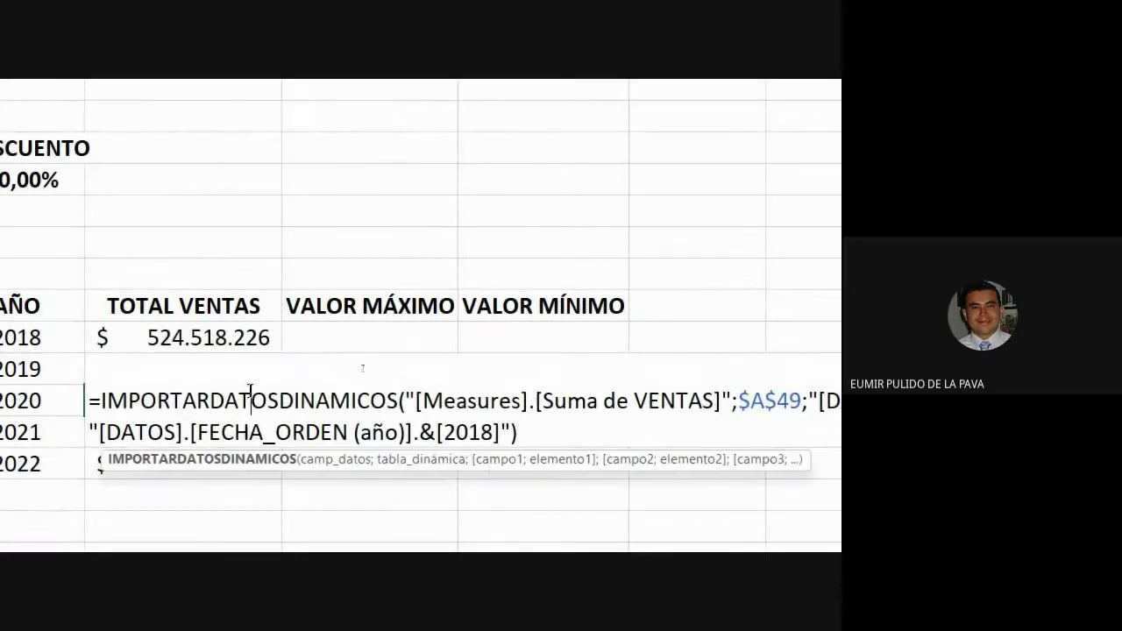
{"action": "key", "text": "Escape"}
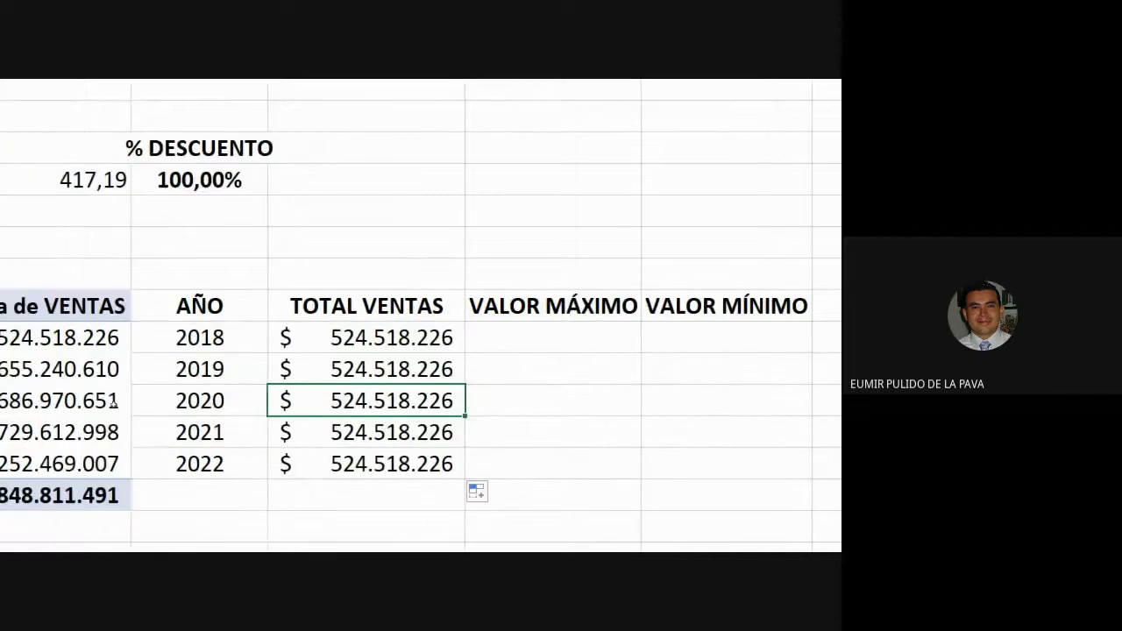
Step: Check that AÑO cell C50 references A50 and refill its formula down to C54
{"action": "double_click", "coordinate": [39, 337]}
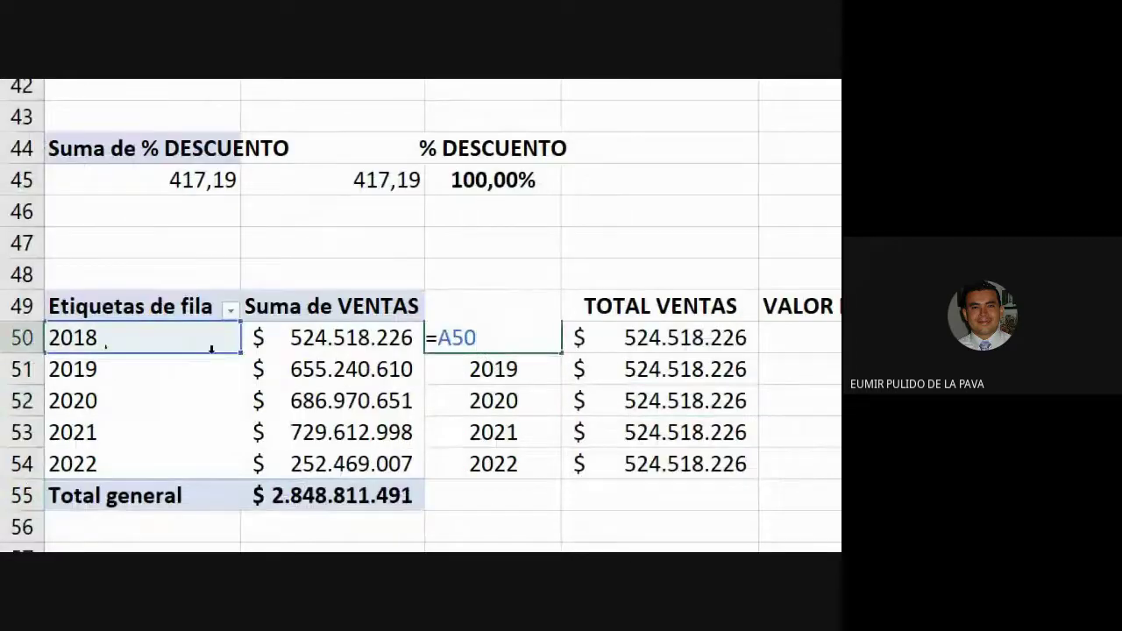
{"action": "key", "text": "Escape"}
{"action": "left_click_drag", "start_coordinate": [561, 350], "coordinate": [546, 479]}
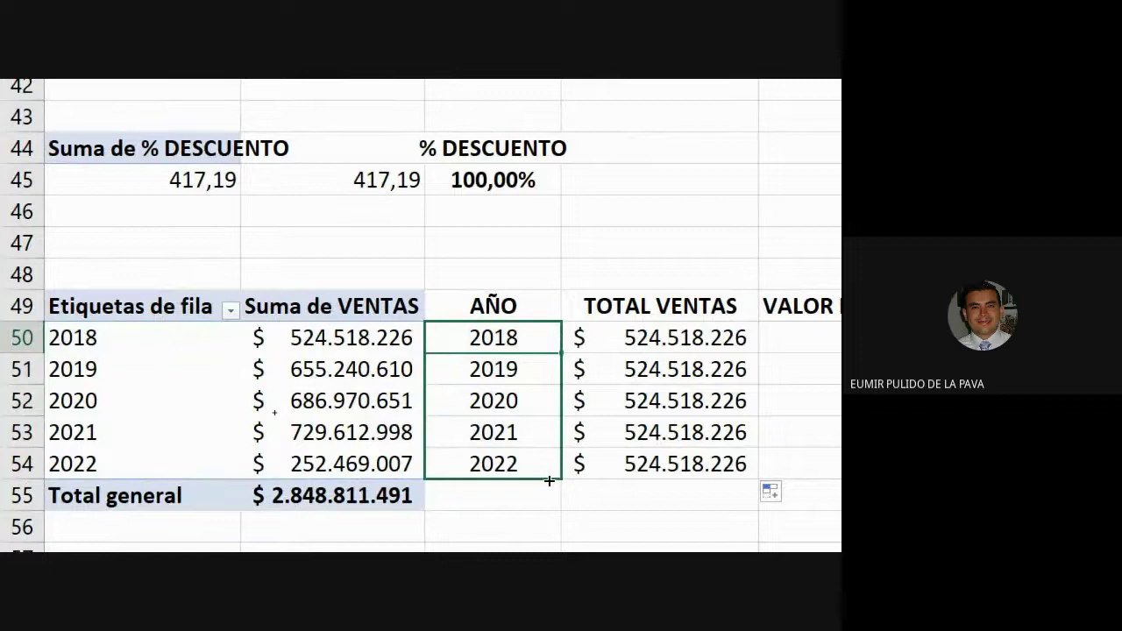
{"action": "left_click", "coordinate": [333, 337]}
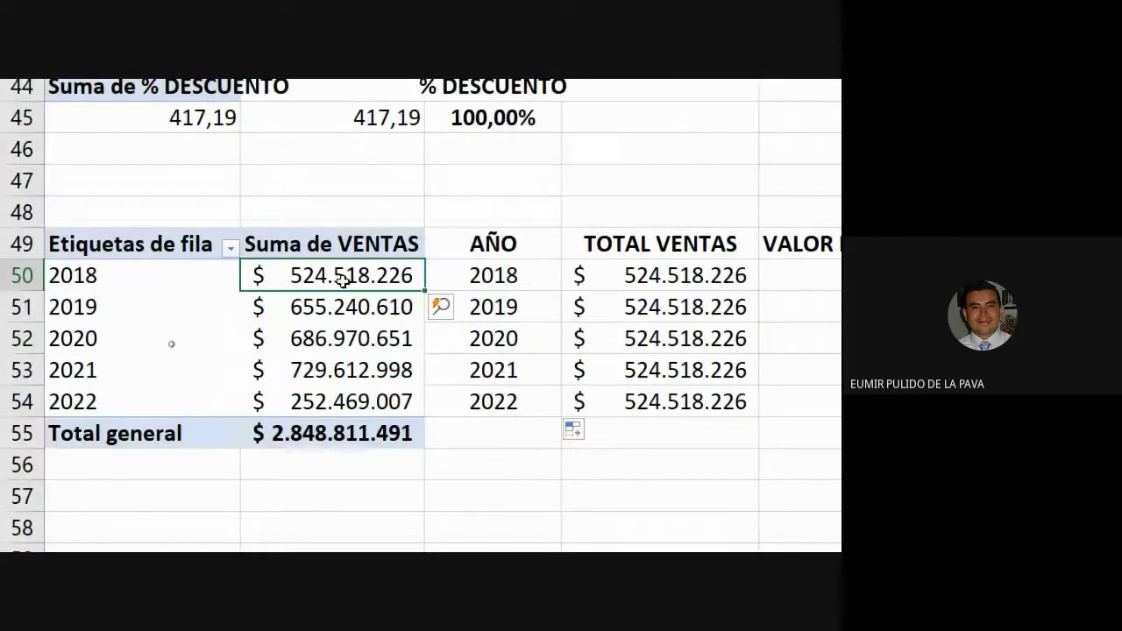
{"action": "left_click", "coordinate": [132, 274]}
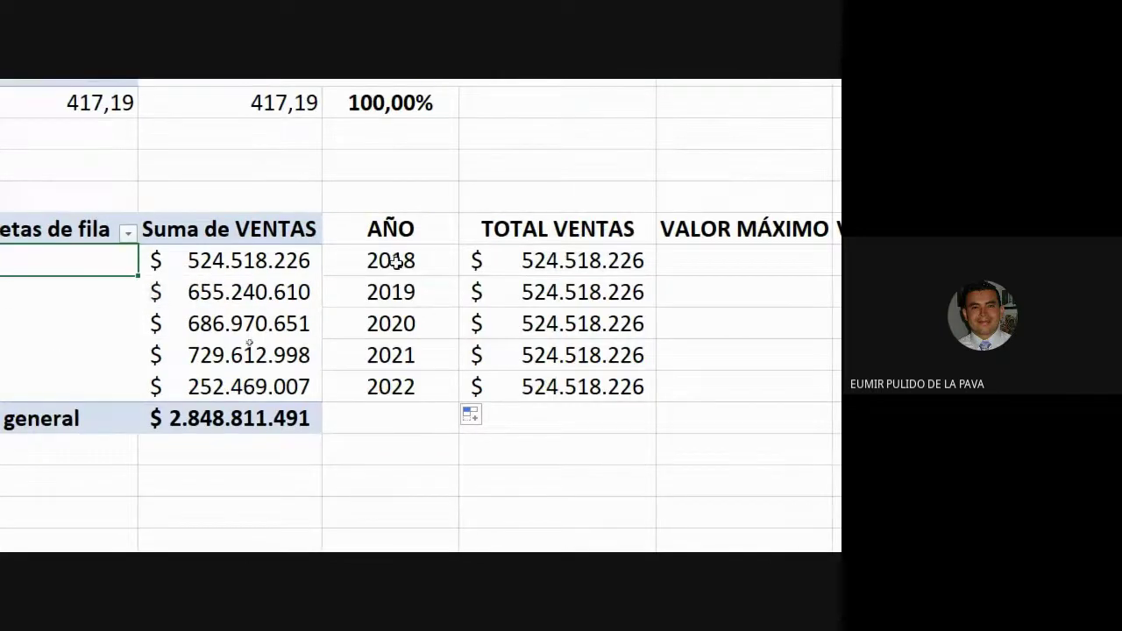
Step: Re-enter D50 as a reference to the pivot table's 2018 sales, replacing the fixed year in its formula with "&C50&"
{"action": "left_click", "coordinate": [497, 275]}
{"action": "type", "text": "="}
{"action": "left_click", "coordinate": [35, 270]}
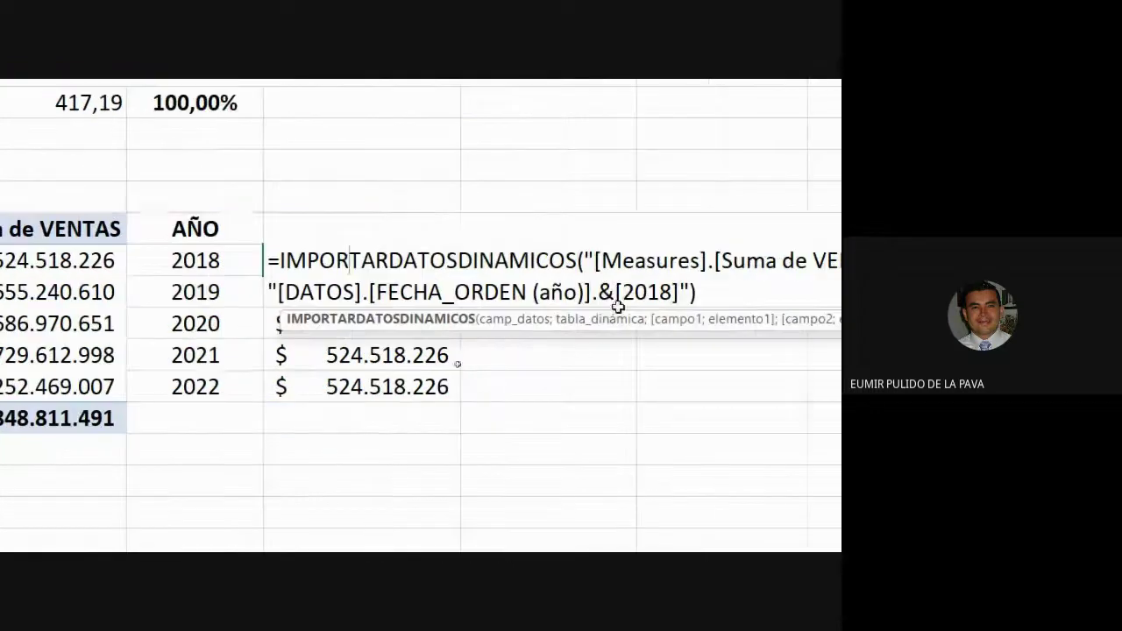
{"action": "left_click_drag", "start_coordinate": [623, 291], "coordinate": [664, 298]}
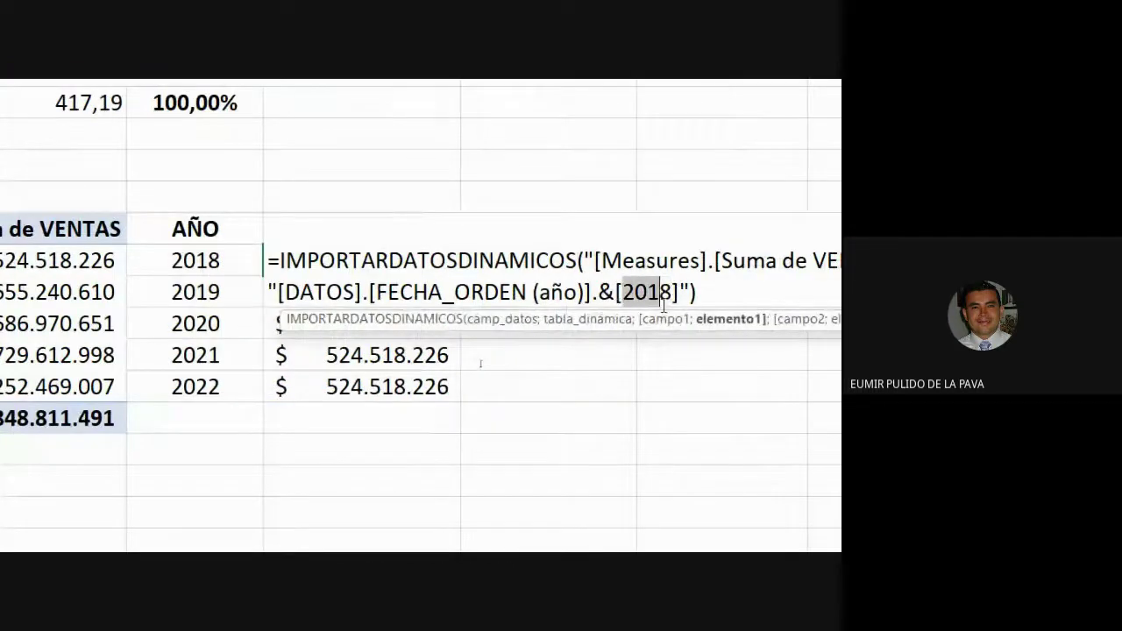
{"action": "type", "text": "\""}
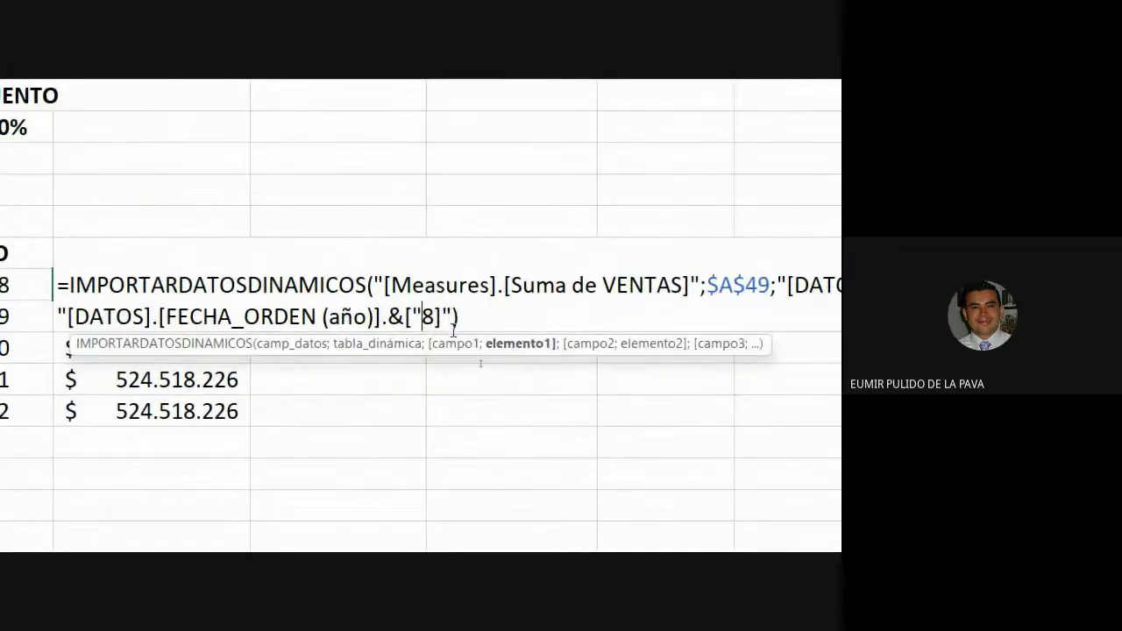
{"action": "type", "text": "&"}
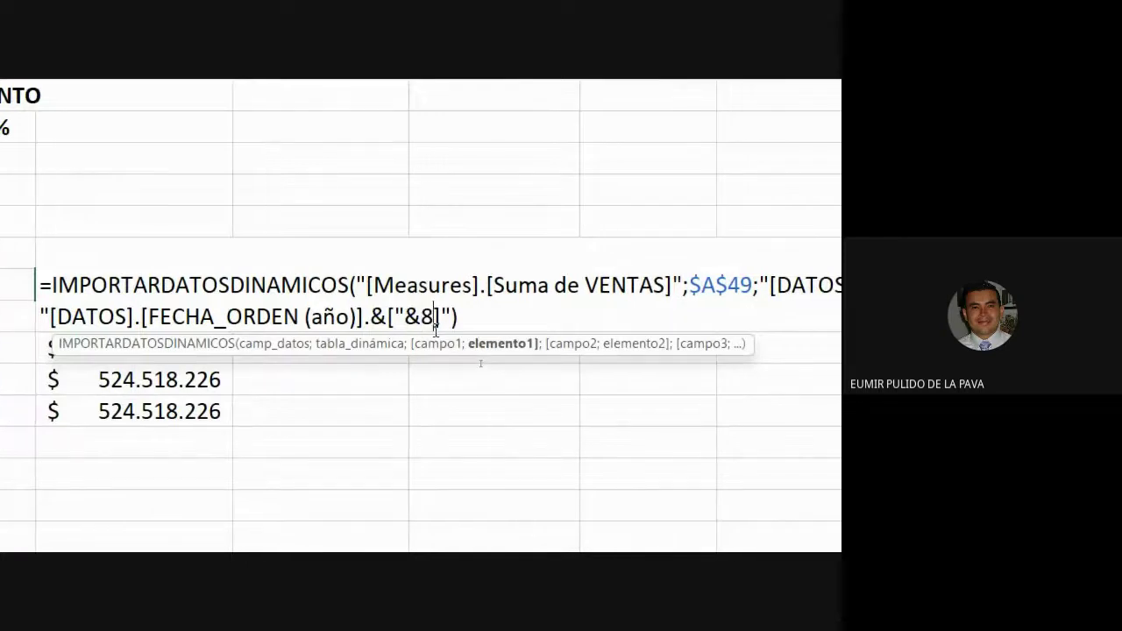
{"action": "key", "text": "Delete"}
{"action": "left_click", "coordinate": [233, 286]}
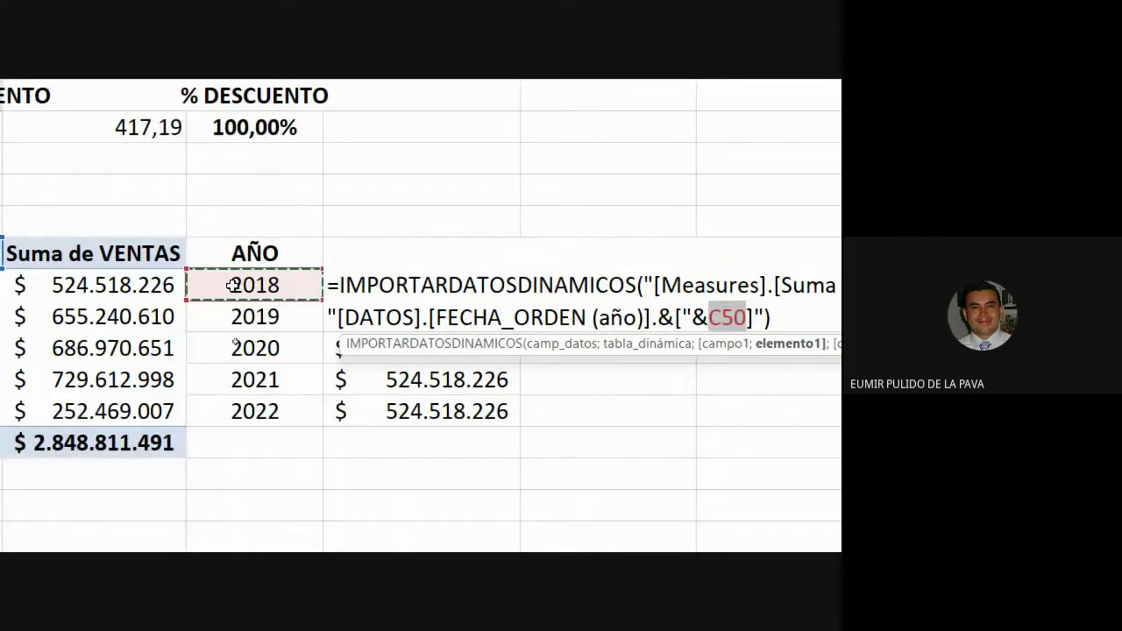
{"action": "type", "text": "&"}
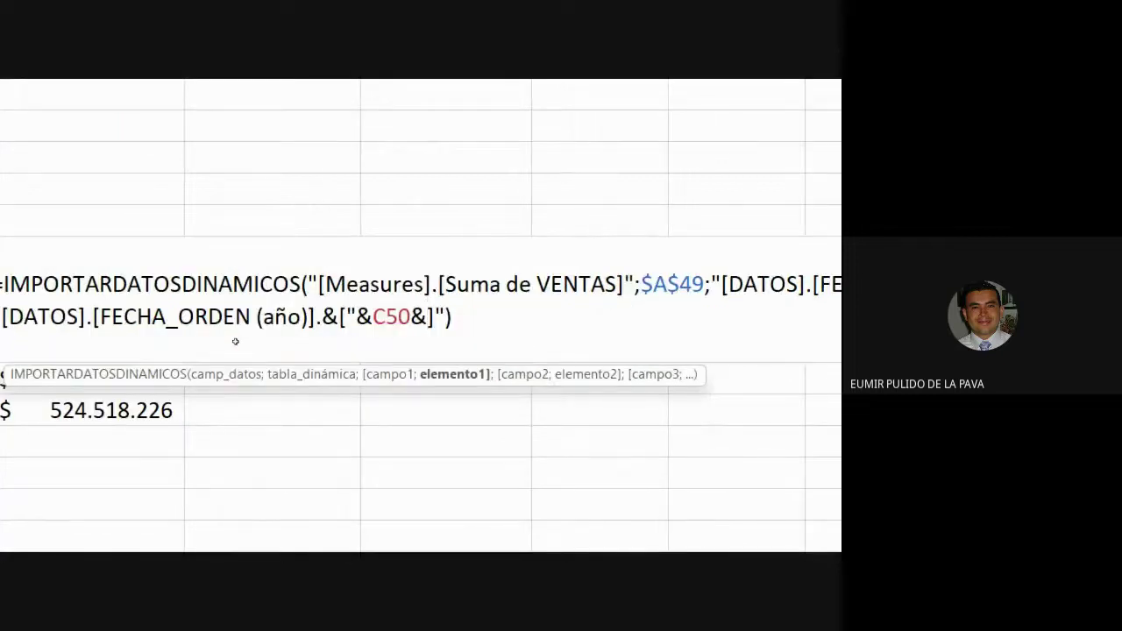
{"action": "type", "text": "\""}
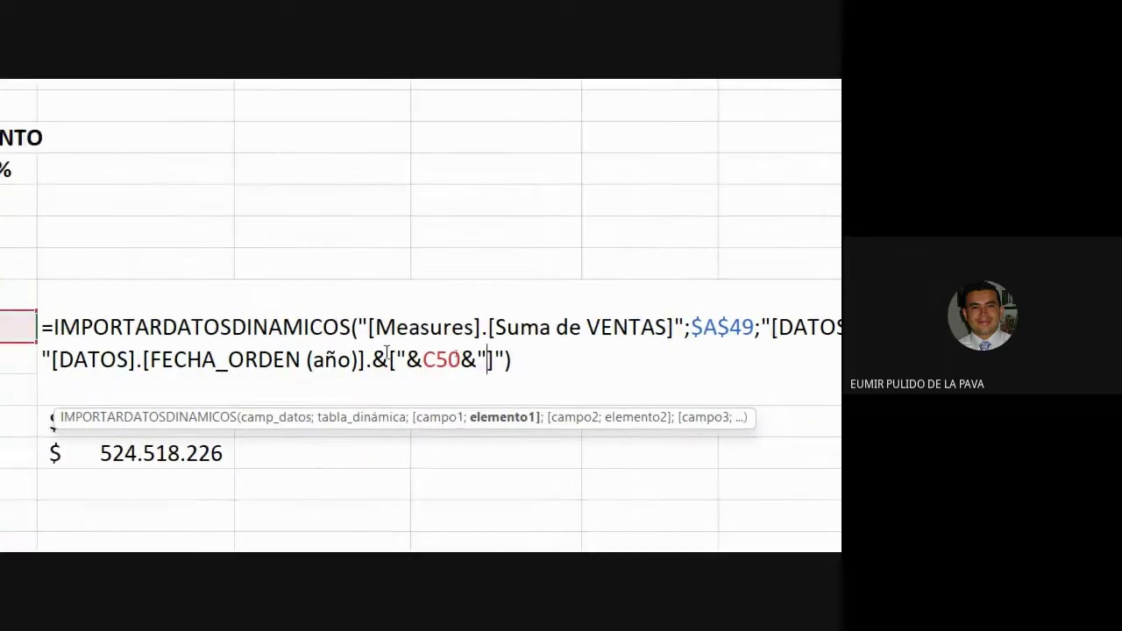
Step: Check the C50 concatenation, enter the formula in D50 and fill it down to D54
{"action": "left_click_drag", "start_coordinate": [396, 355], "coordinate": [487, 368]}
{"action": "key", "text": "Return"}
{"action": "key", "text": "Up"}
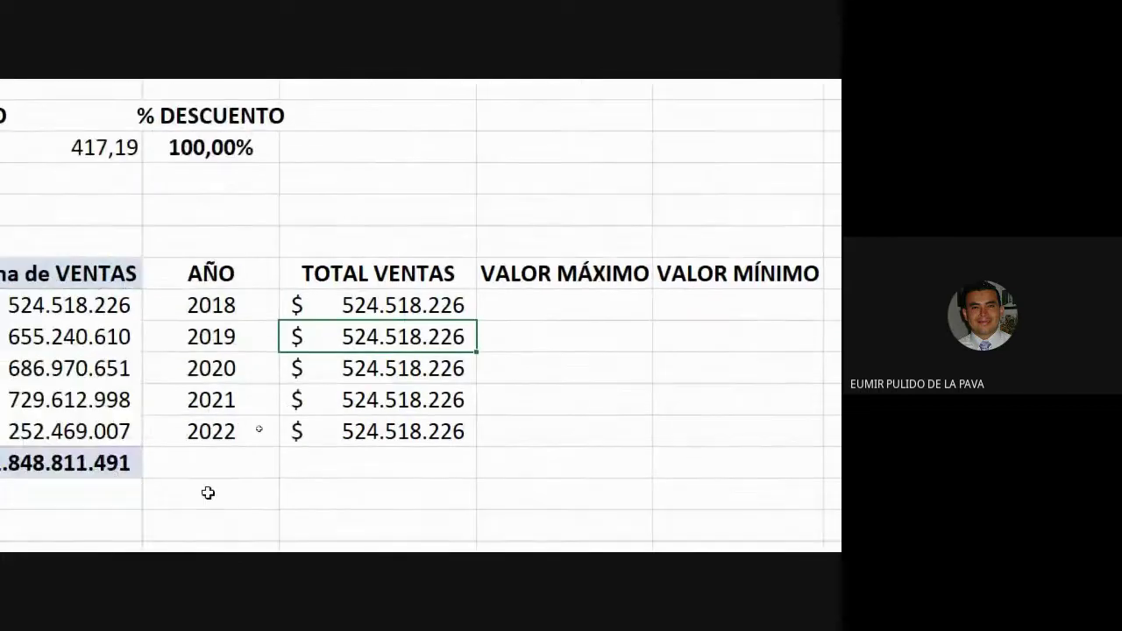
{"action": "left_click_drag", "start_coordinate": [472, 322], "coordinate": [476, 434]}
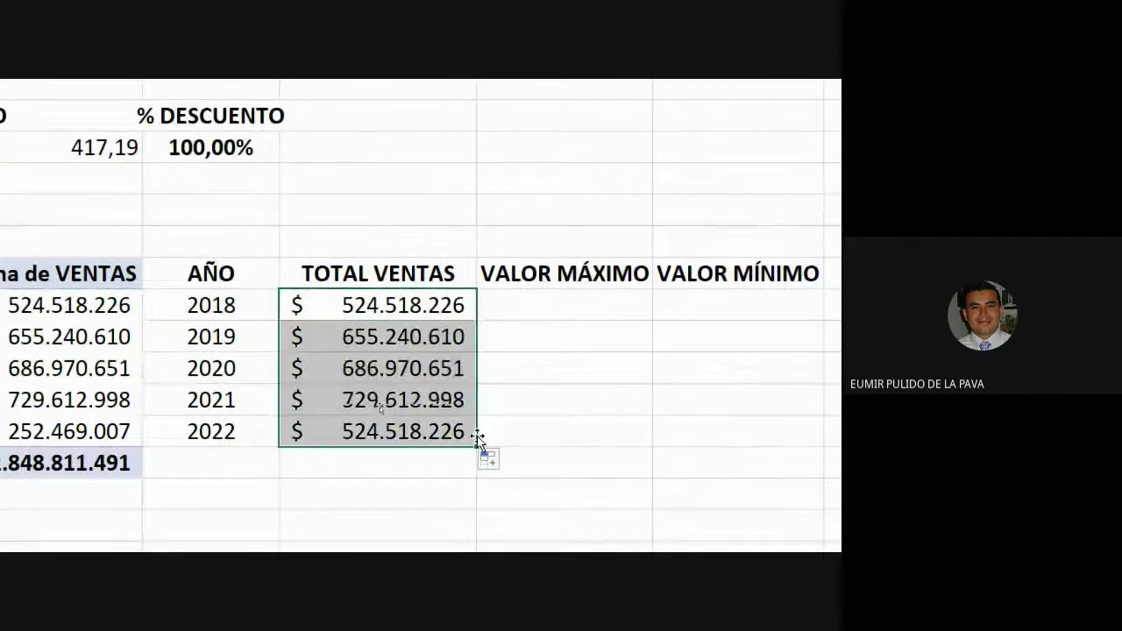
Step: Compare the 2019 and 2020 rows of the helper table with the matching years and Suma de VENTAS values in the pivot table
{"action": "left_click", "coordinate": [387, 341]}
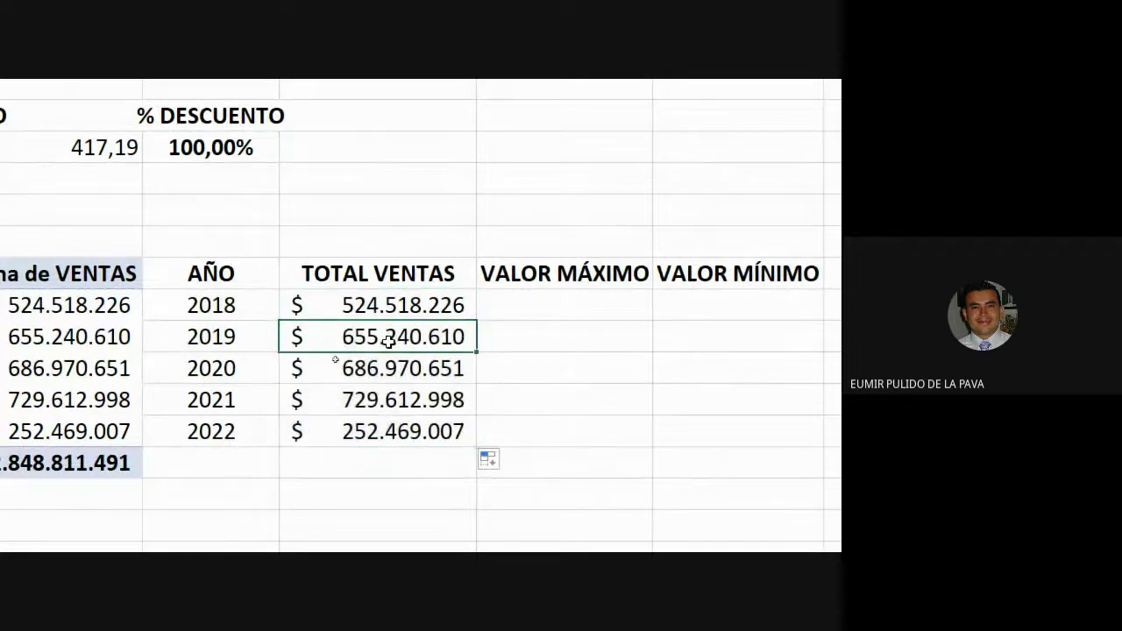
{"action": "left_click", "coordinate": [208, 335]}
{"action": "scroll", "coordinate": [80, 336], "scroll_direction": "left", "scroll_amount": 3}
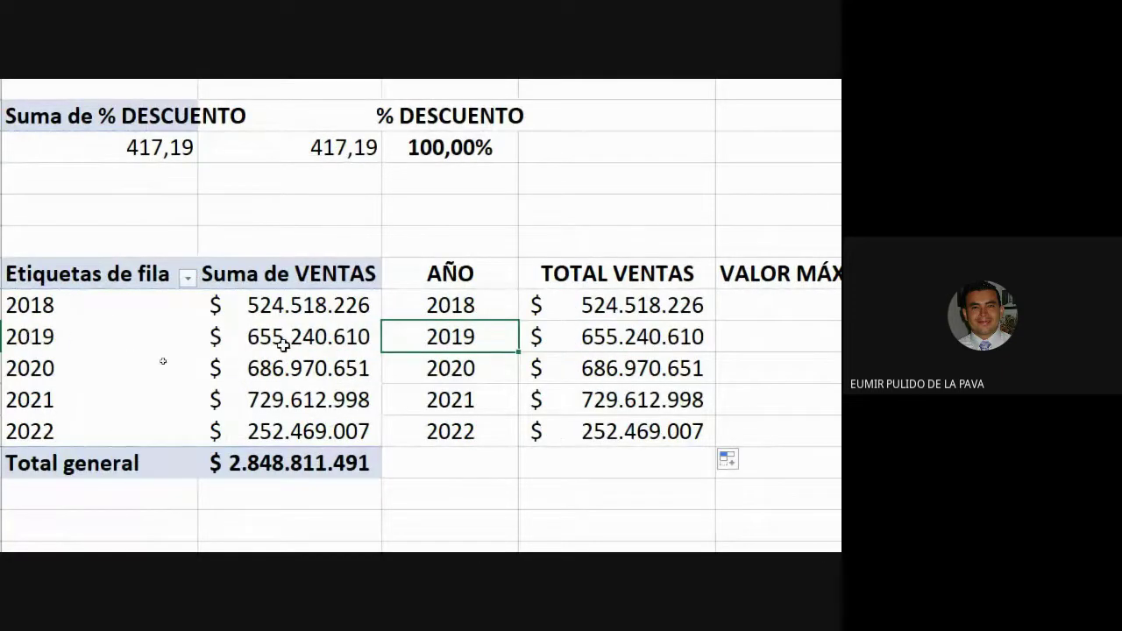
{"action": "left_click", "coordinate": [331, 344]}
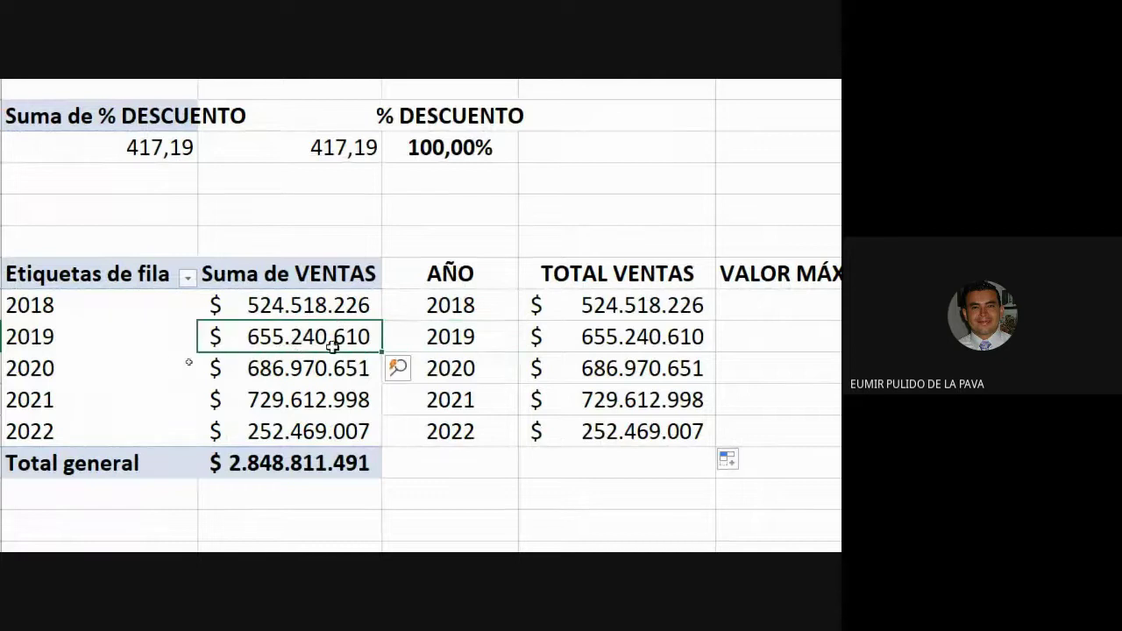
{"action": "left_click", "coordinate": [604, 366]}
{"action": "left_click", "coordinate": [447, 372]}
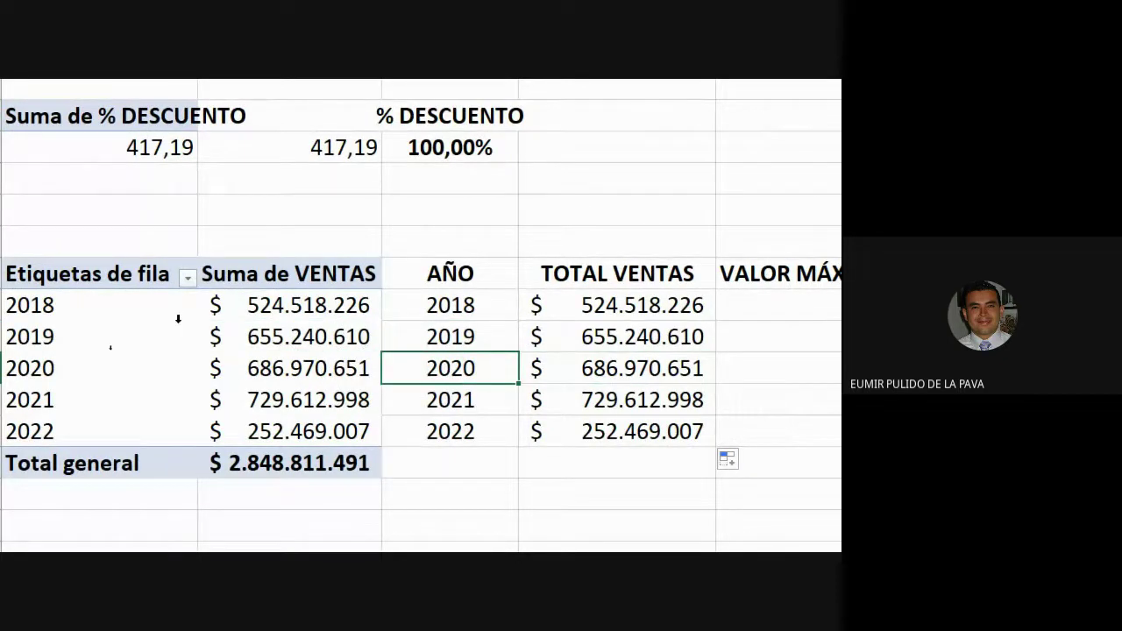
{"action": "left_click", "coordinate": [60, 368]}
{"action": "left_click", "coordinate": [294, 377]}
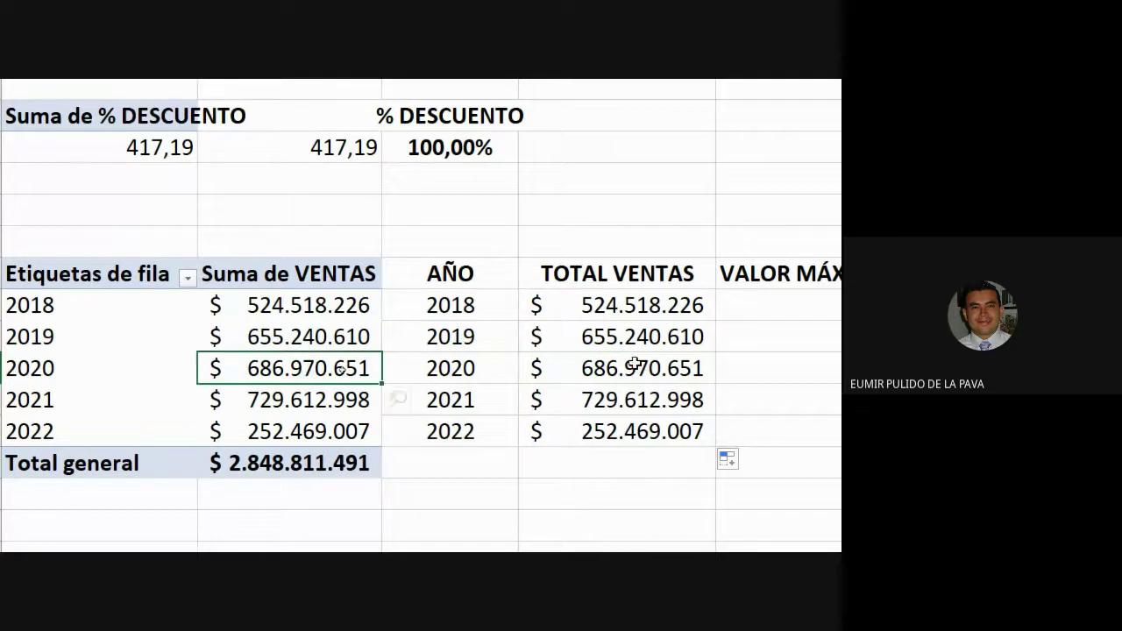
{"action": "left_click", "coordinate": [600, 368]}
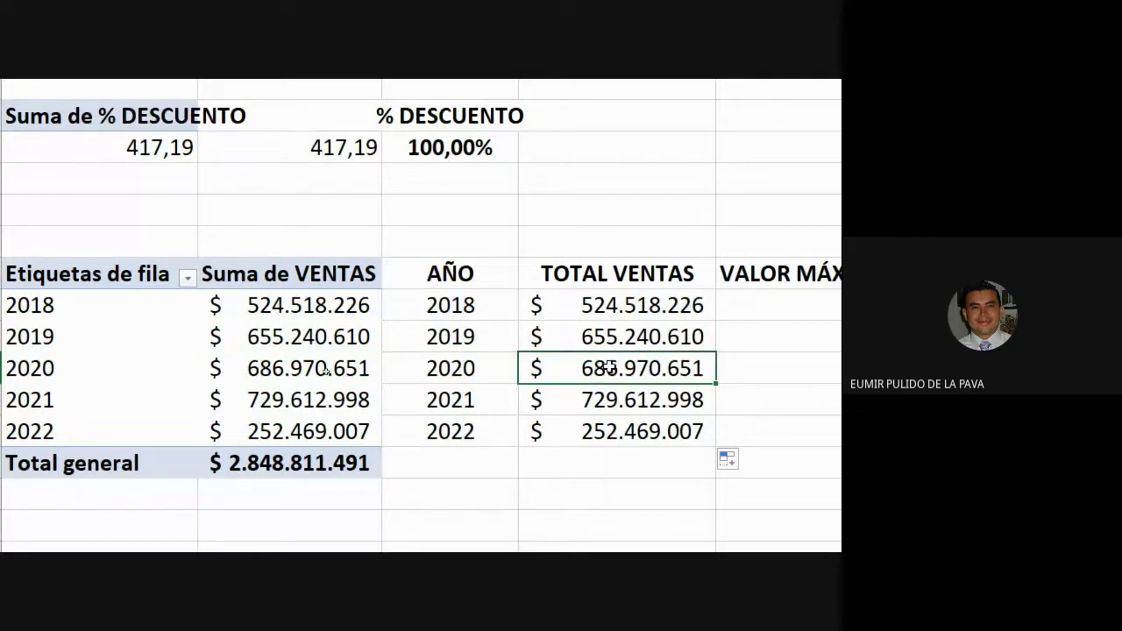
Step: Re-enter AÑO cell C52 as a direct reference to the pivot table's year label in A52
{"action": "left_click", "coordinate": [488, 371]}
{"action": "type", "text": "="}
{"action": "key", "text": "Left"}
{"action": "key", "text": "Left"}
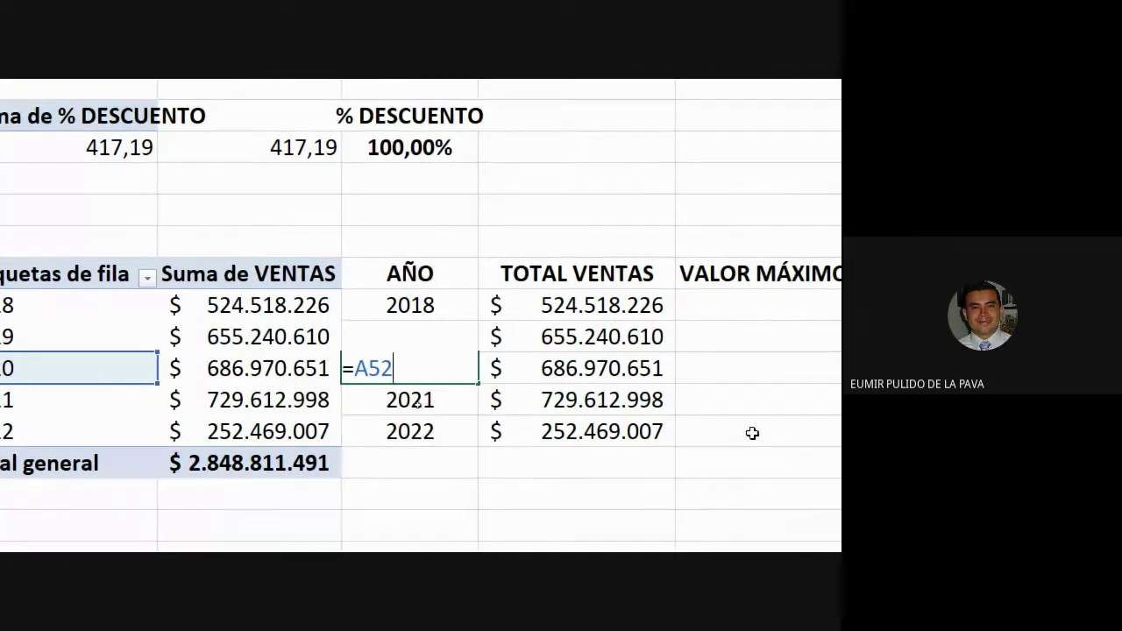
{"action": "key", "text": "ctrl+Return"}
{"action": "left_click", "coordinate": [614, 312]}
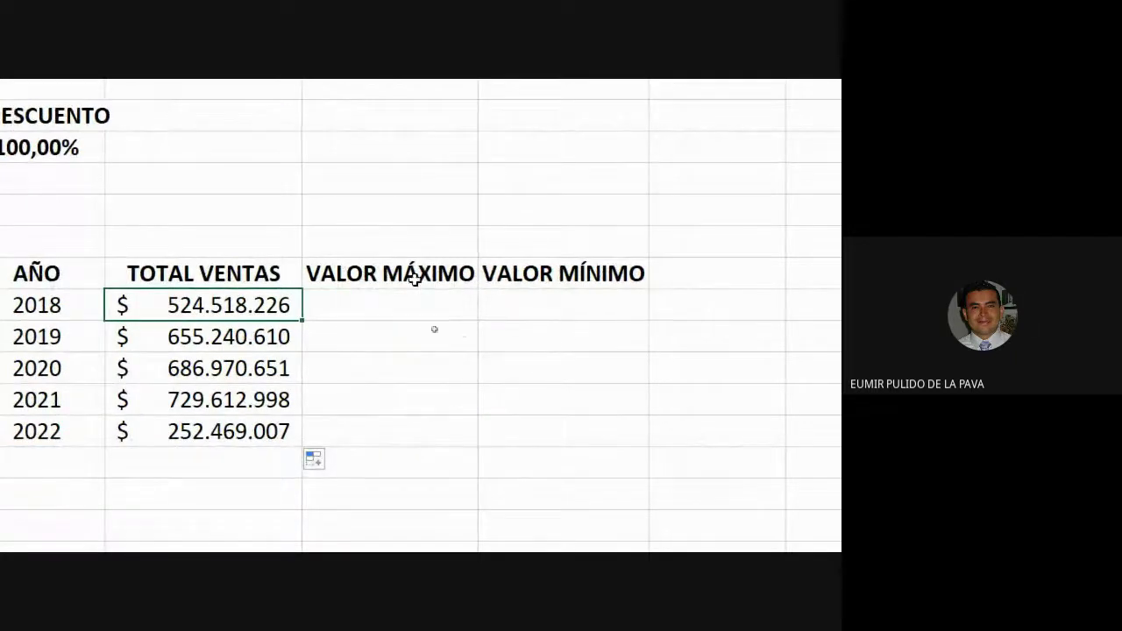
Step: Review the empty VALOR MÁXIMO and VALOR MÍNIMO columns, check the Google Meet call's chat messages and return to the Excel workbook
{"action": "left_click_drag", "start_coordinate": [413, 271], "coordinate": [544, 261]}
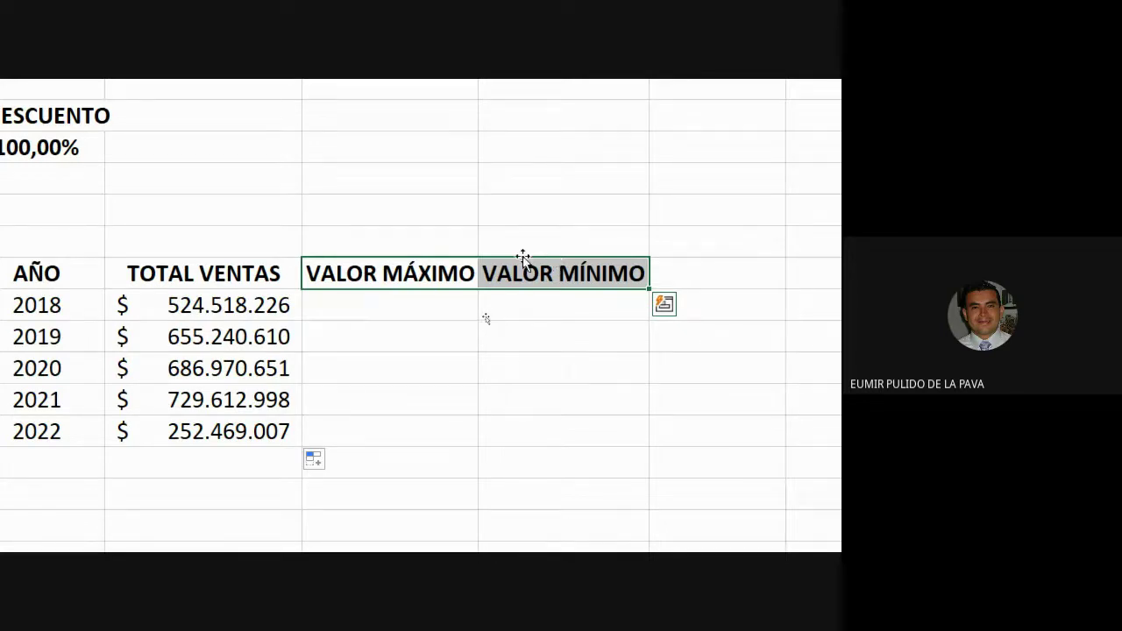
{"action": "left_click_drag", "start_coordinate": [411, 273], "coordinate": [544, 415]}
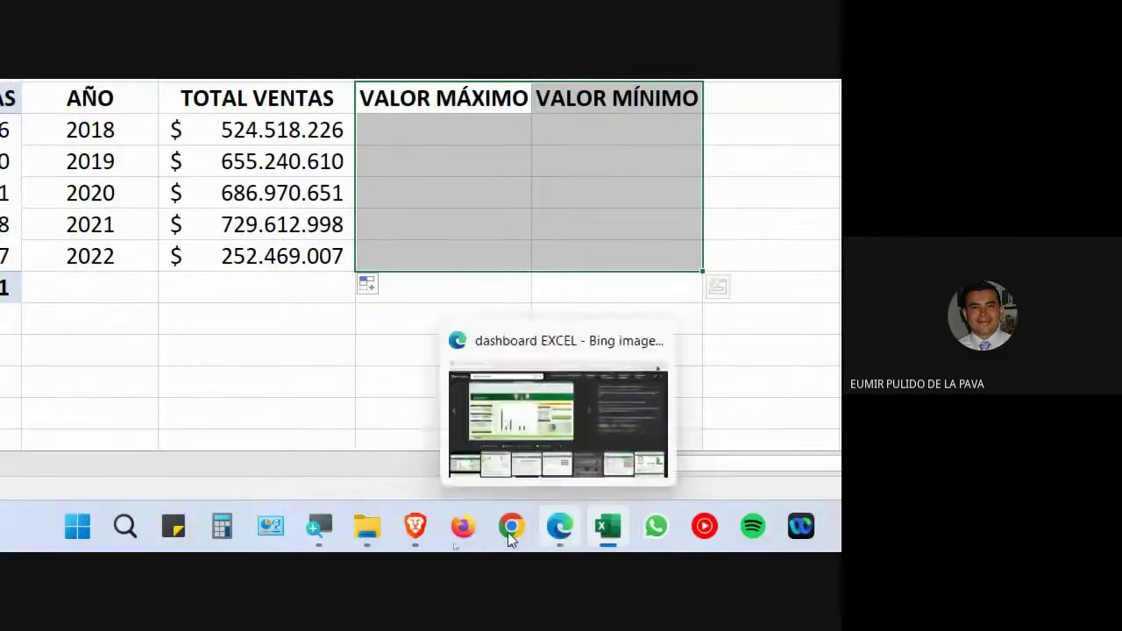
{"action": "left_click", "coordinate": [388, 396]}
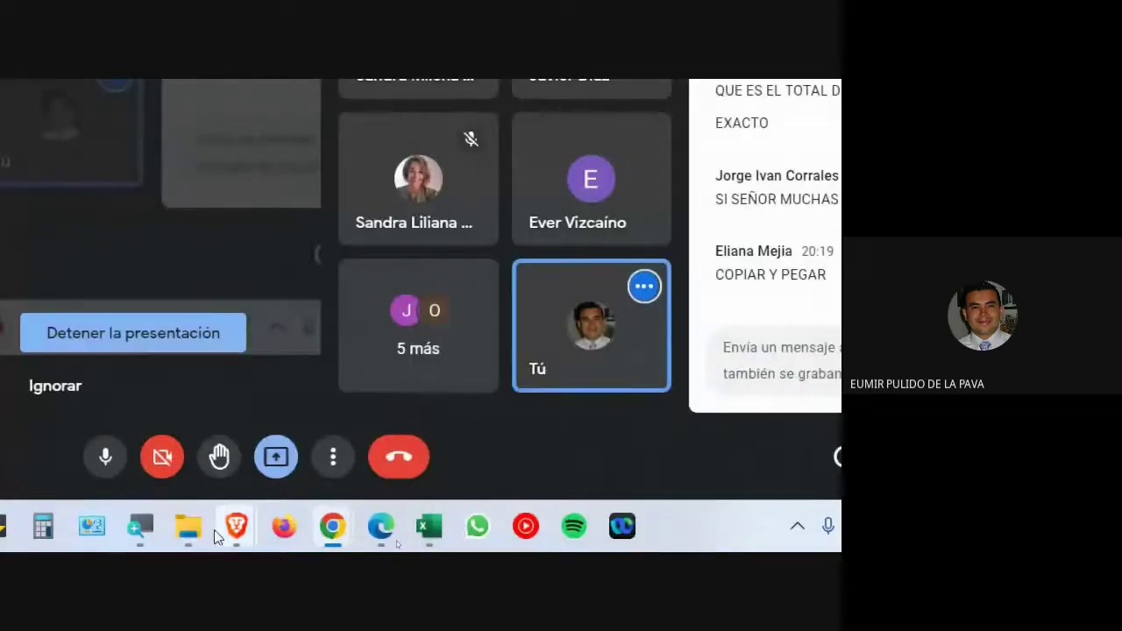
{"action": "left_click", "coordinate": [140, 526]}
{"action": "left_click", "coordinate": [650, 492]}
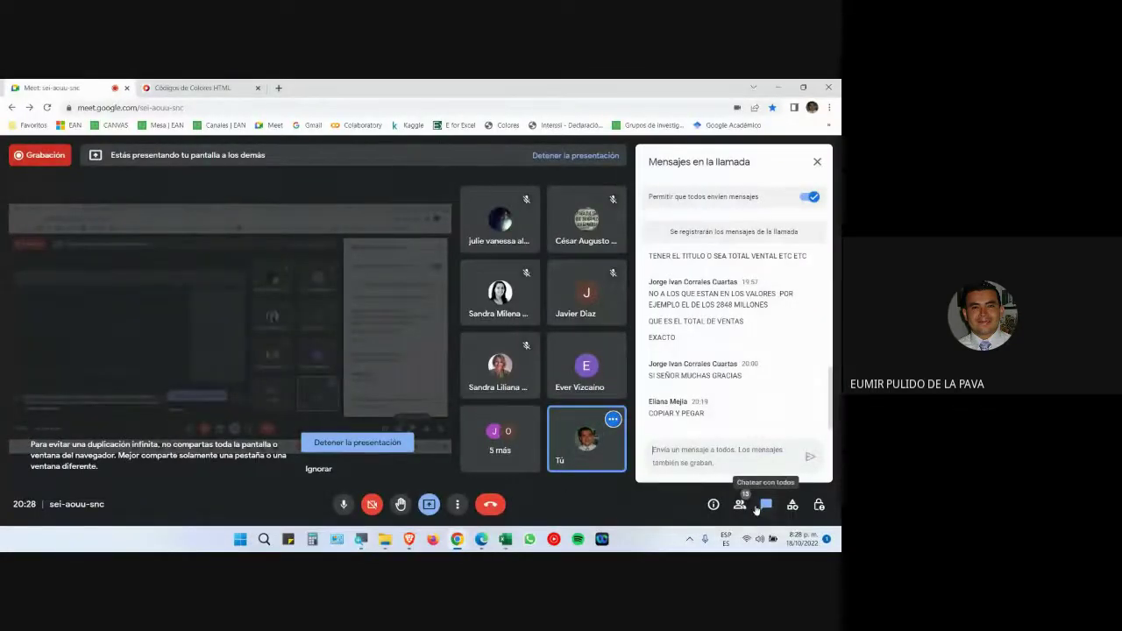
{"action": "left_click", "coordinate": [509, 540]}
Step: Re-enter TOTAL VENTAS cell D50 as a reference to the pivot table's 2018 value in B50 and fill it down to D54
{"action": "left_click", "coordinate": [354, 344]}
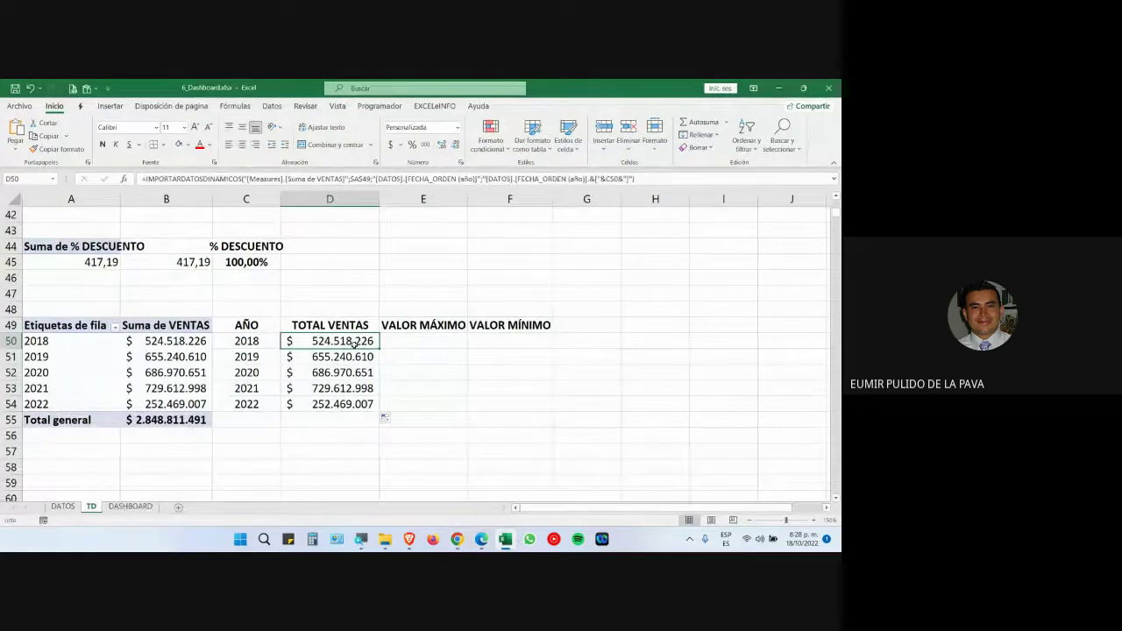
{"action": "type", "text": "="}
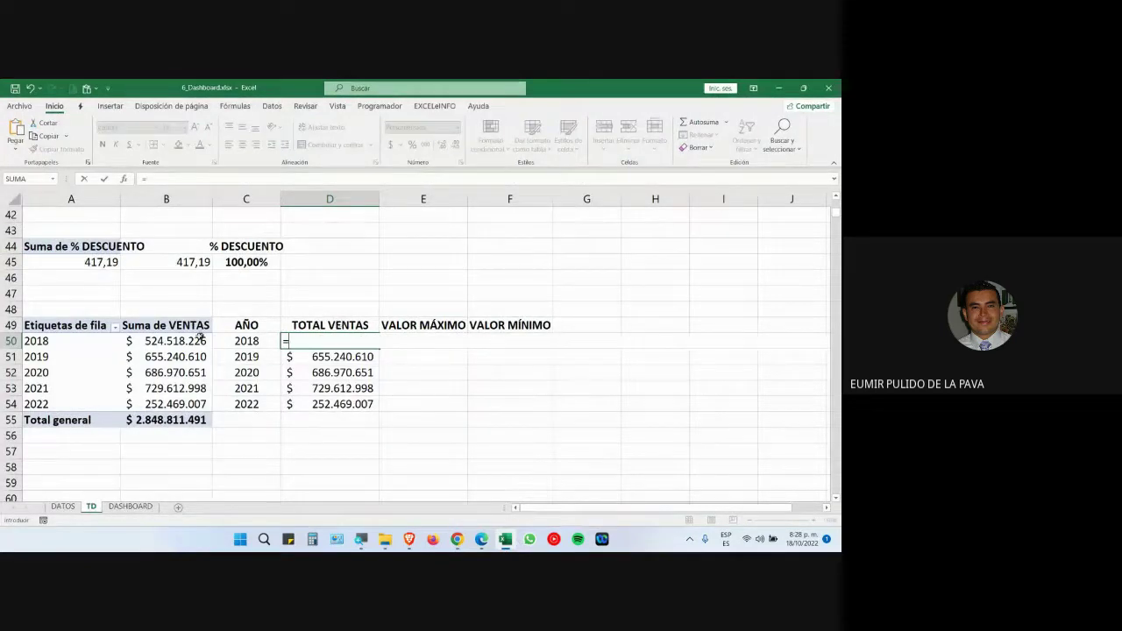
{"action": "left_click", "coordinate": [188, 342]}
{"action": "key", "text": "Return"}
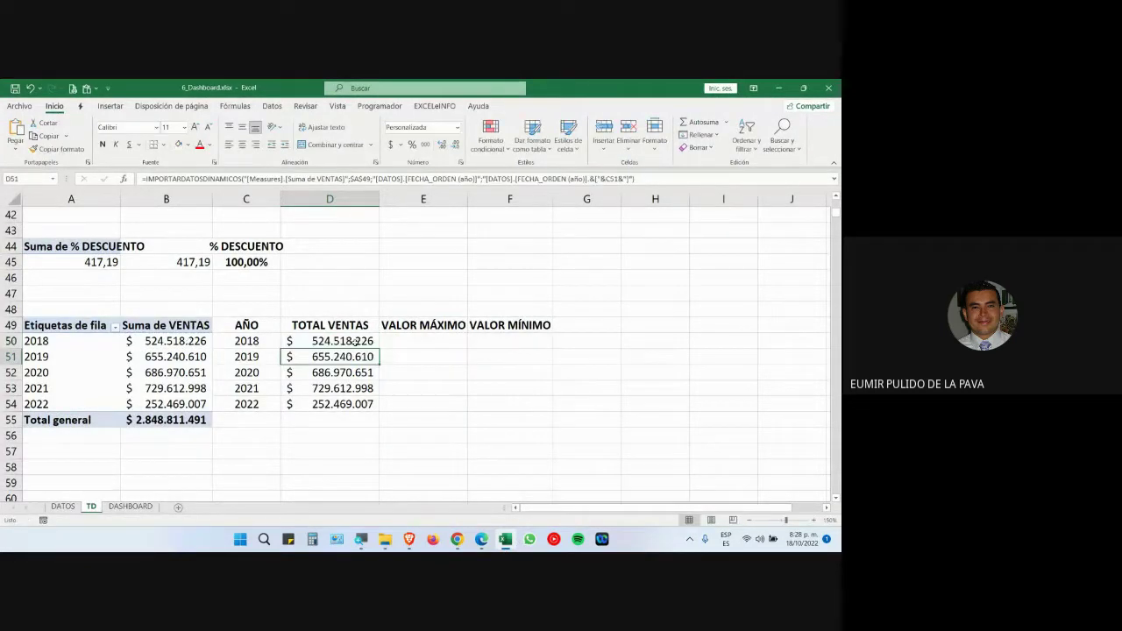
{"action": "key", "text": "Up"}
{"action": "left_click_drag", "start_coordinate": [378, 349], "coordinate": [374, 410]}
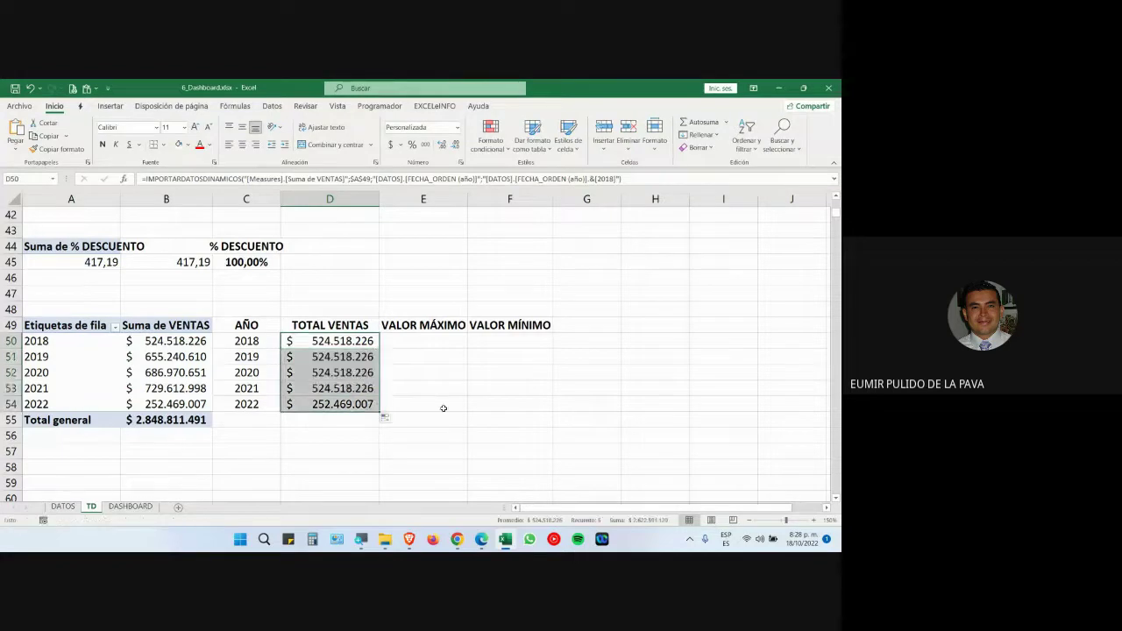
Step: Change the fill option for TOTAL VENTAS cells D50:D54 to Rellenar formatos solo
{"action": "left_click", "coordinate": [390, 419]}
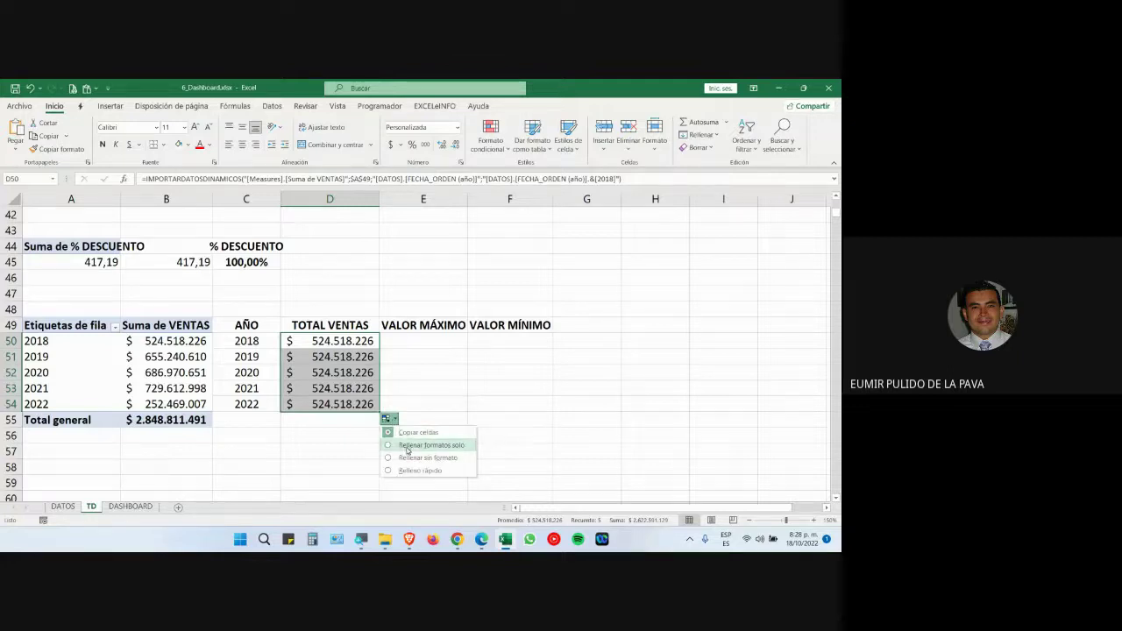
{"action": "left_click", "coordinate": [406, 445]}
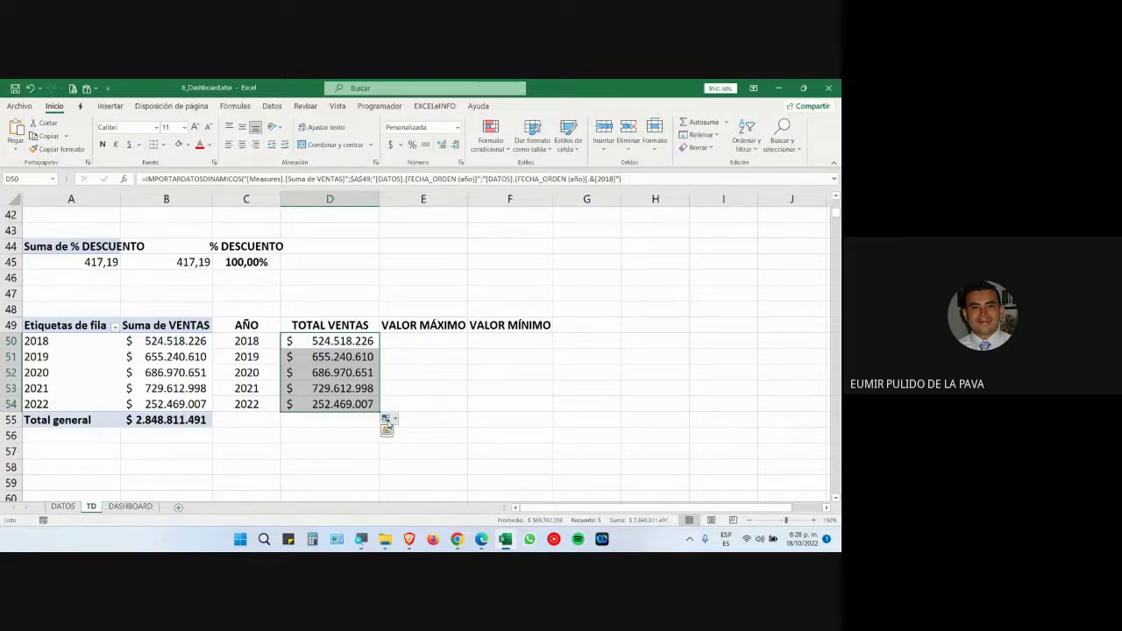
{"action": "left_click", "coordinate": [388, 422]}
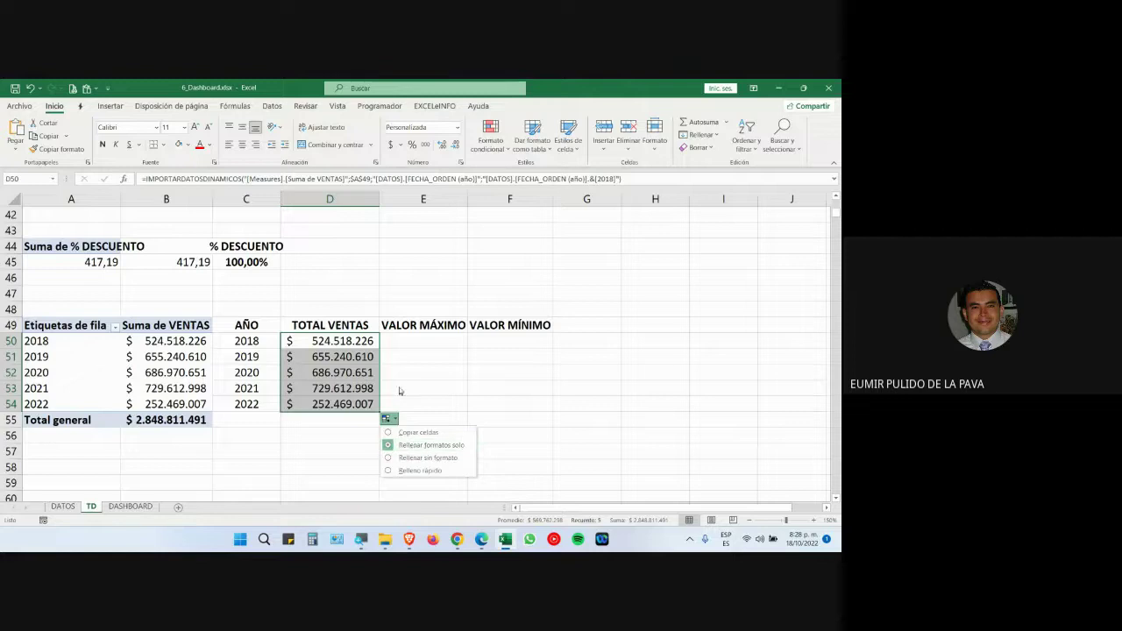
Step: Examine the TOTAL VENTAS formulas in D51, D52 and D50 for the way each one references its year
{"action": "left_click", "coordinate": [364, 357]}
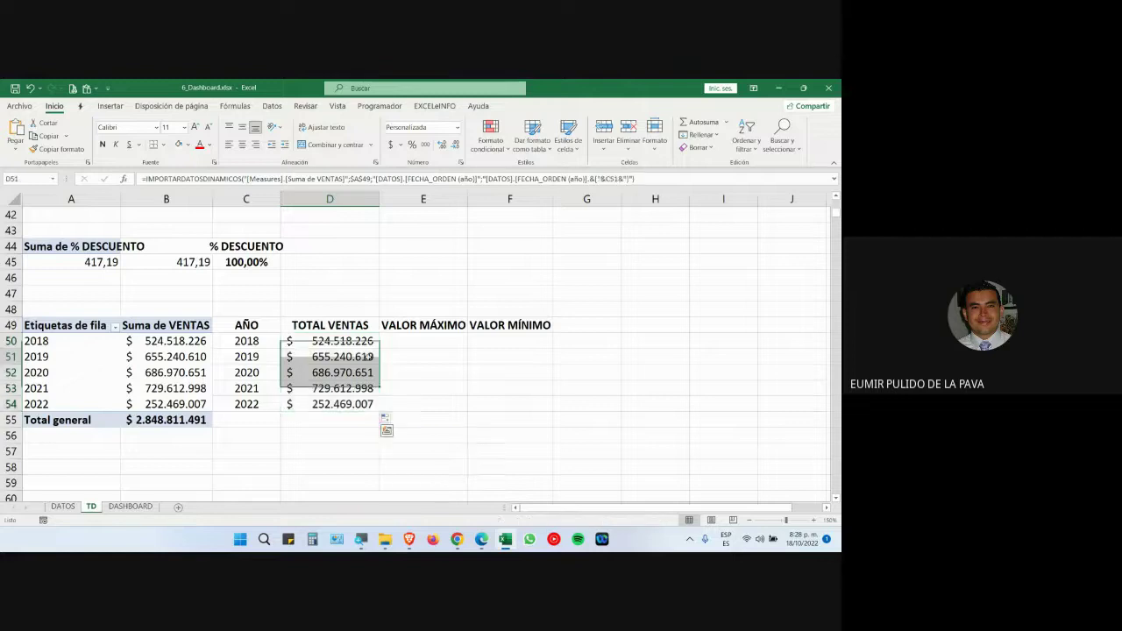
{"action": "left_click", "coordinate": [56, 357]}
{"action": "left_click", "coordinate": [296, 360]}
{"action": "double_click", "coordinate": [307, 357]}
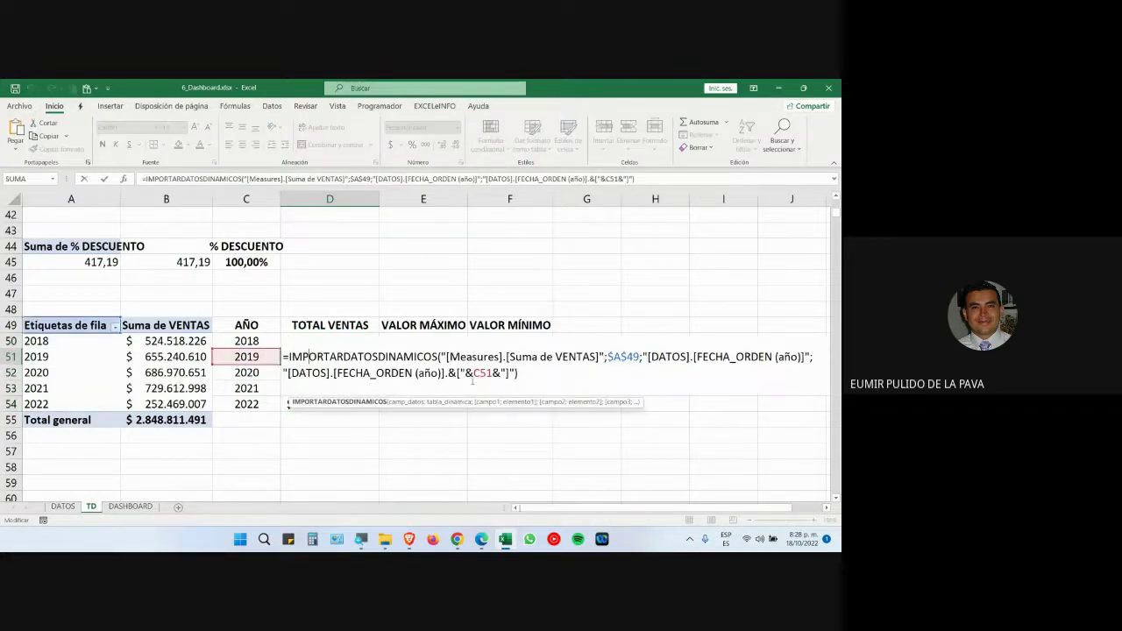
{"action": "key", "text": "Tab"}
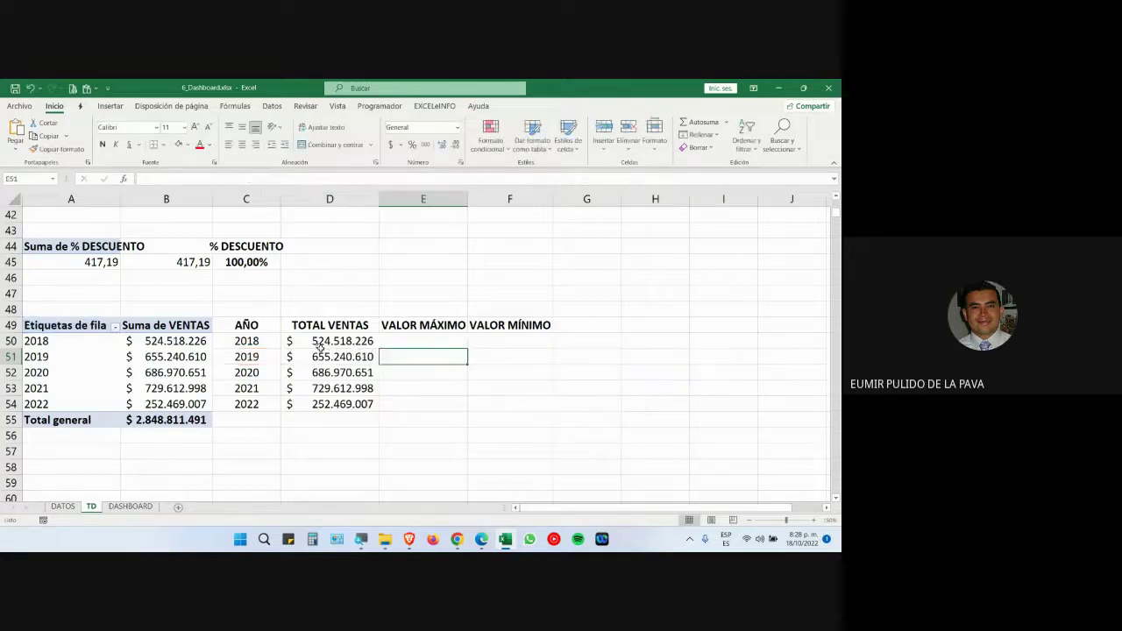
{"action": "double_click", "coordinate": [337, 357]}
{"action": "key", "text": "Escape"}
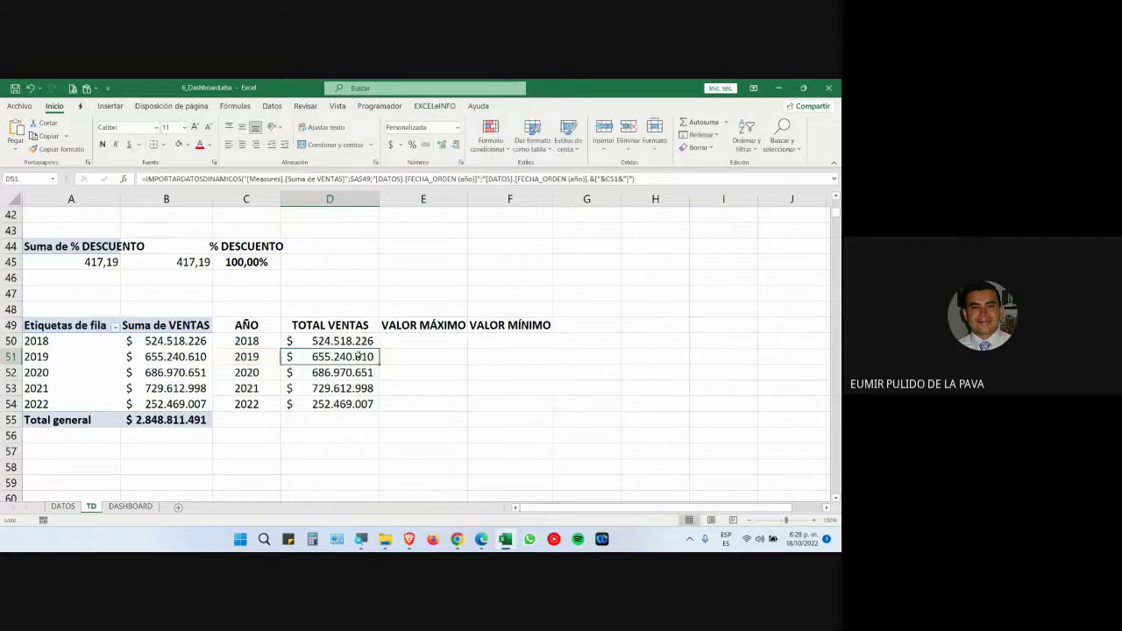
{"action": "double_click", "coordinate": [357, 355]}
{"action": "key", "text": "Escape"}
{"action": "double_click", "coordinate": [345, 372]}
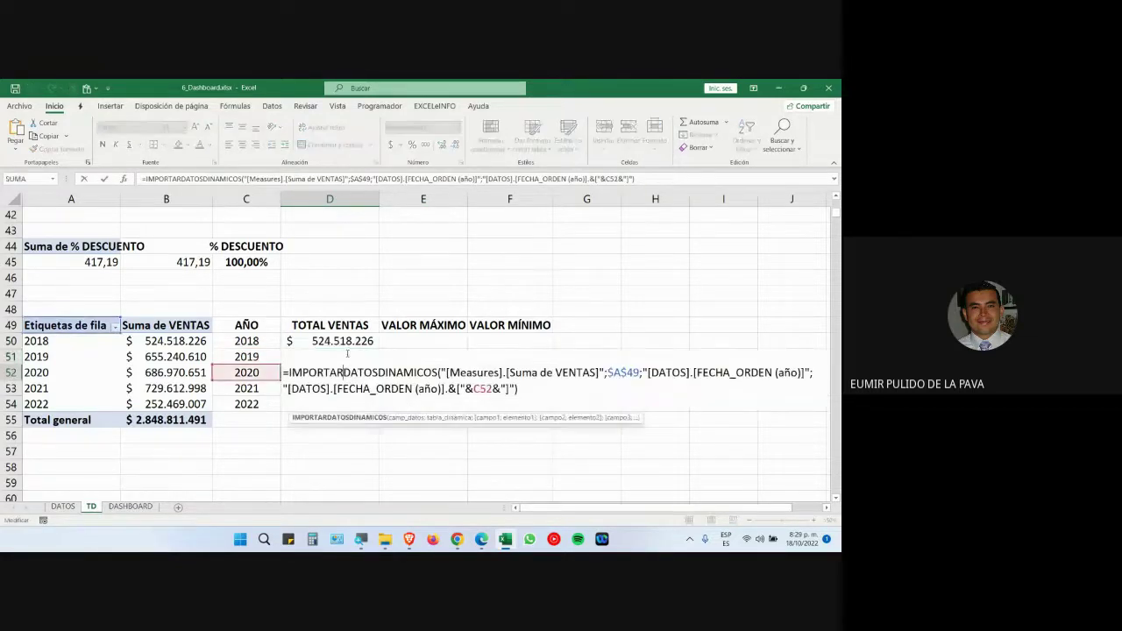
{"action": "left_click", "coordinate": [347, 342]}
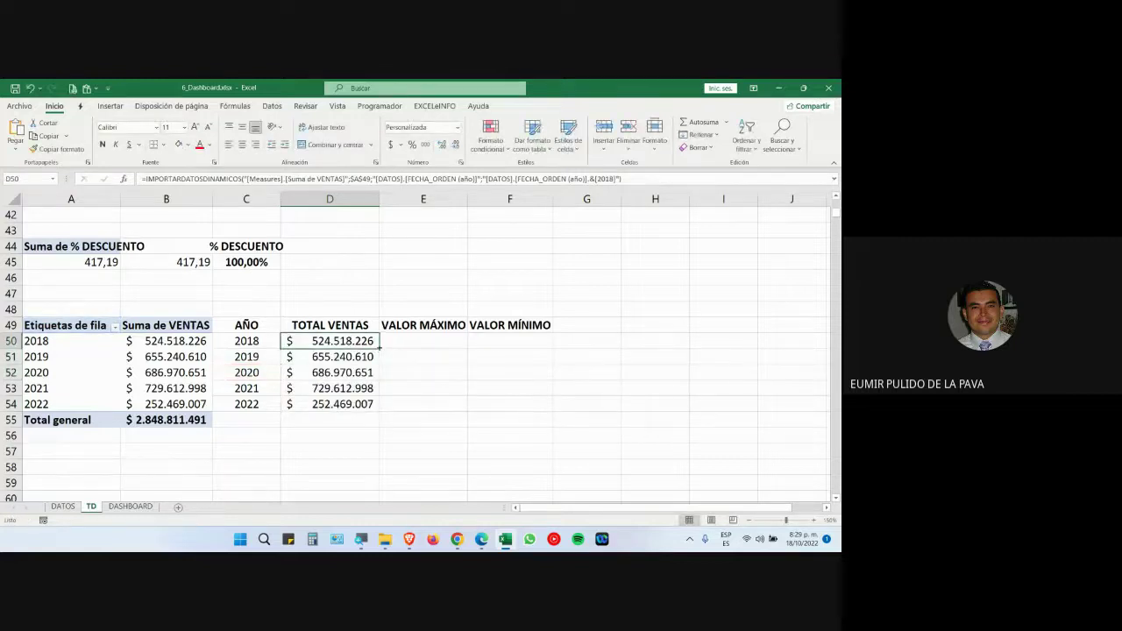
{"action": "double_click", "coordinate": [353, 341]}
{"action": "key", "text": "Escape"}
Step: Fill D50 down to D54 again with the Rellenar formatos solo option and check the formulas in D51 and D52
{"action": "left_click_drag", "start_coordinate": [379, 349], "coordinate": [391, 409]}
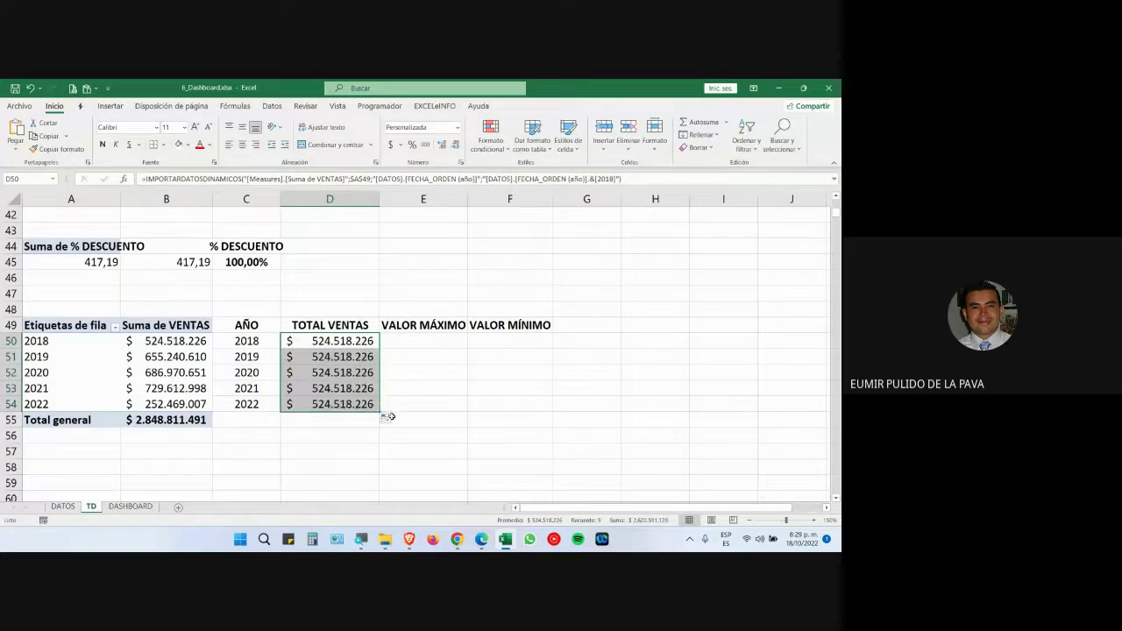
{"action": "left_click", "coordinate": [390, 417]}
{"action": "left_click", "coordinate": [386, 418]}
{"action": "key", "text": "Escape"}
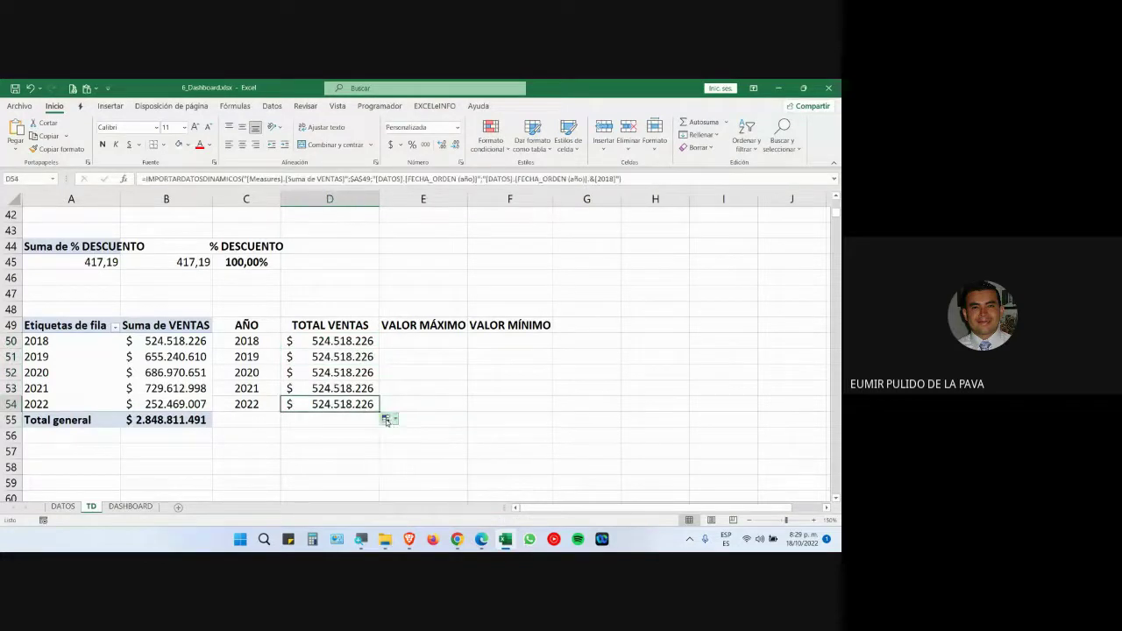
{"action": "left_click", "coordinate": [386, 418]}
{"action": "left_click", "coordinate": [411, 444]}
{"action": "double_click", "coordinate": [344, 356]}
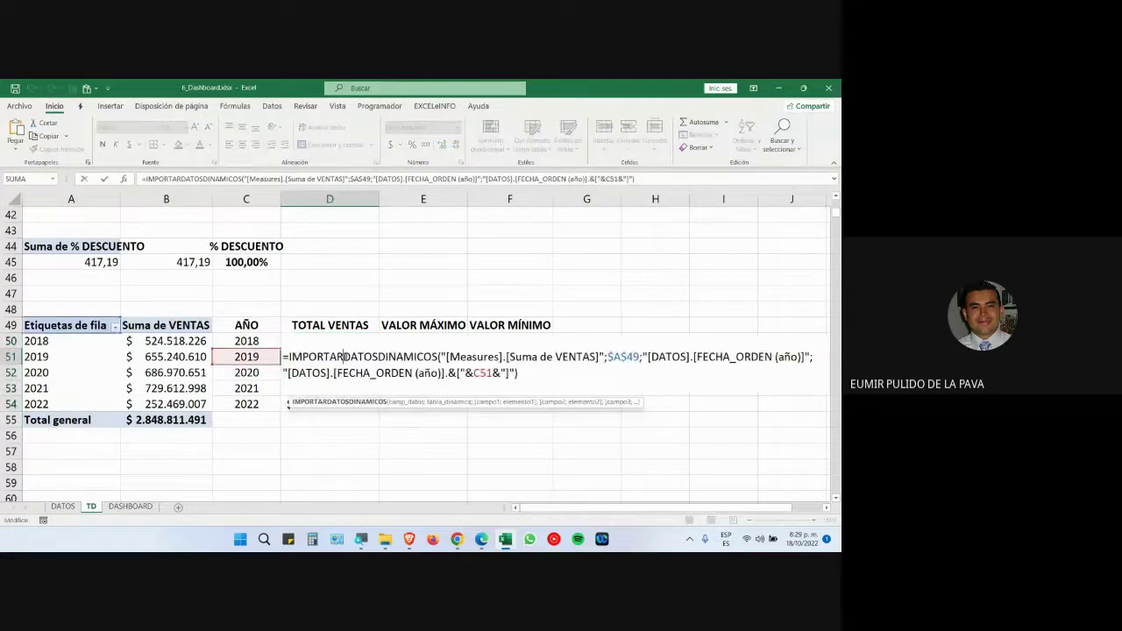
{"action": "key", "text": "Escape"}
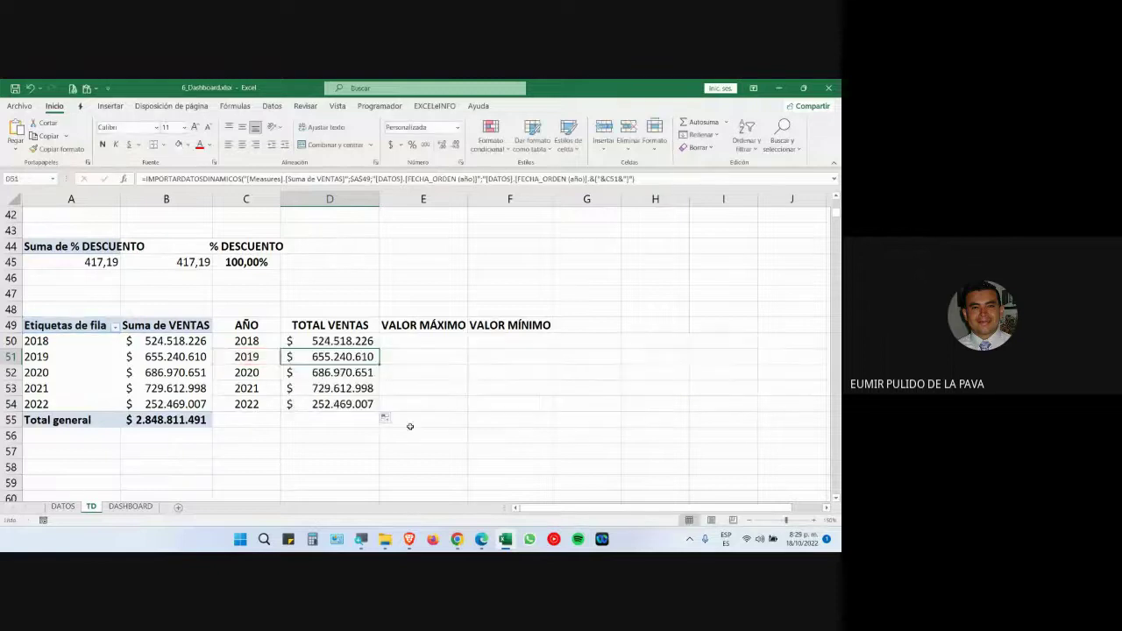
{"action": "left_click", "coordinate": [357, 373]}
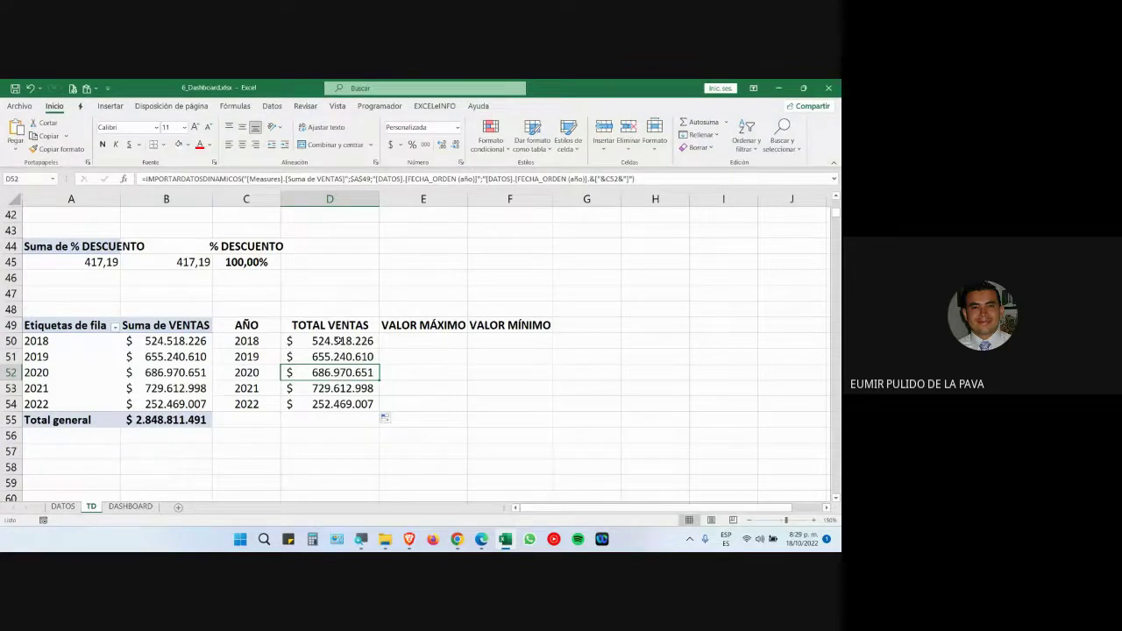
Step: Re-enter TOTAL VENTAS cells D50 and D51 as IMPORTARDATOSDINAMICOS references to the pivot table's 2018 and 2019 sales values
{"action": "left_click", "coordinate": [339, 341]}
{"action": "double_click", "coordinate": [339, 341]}
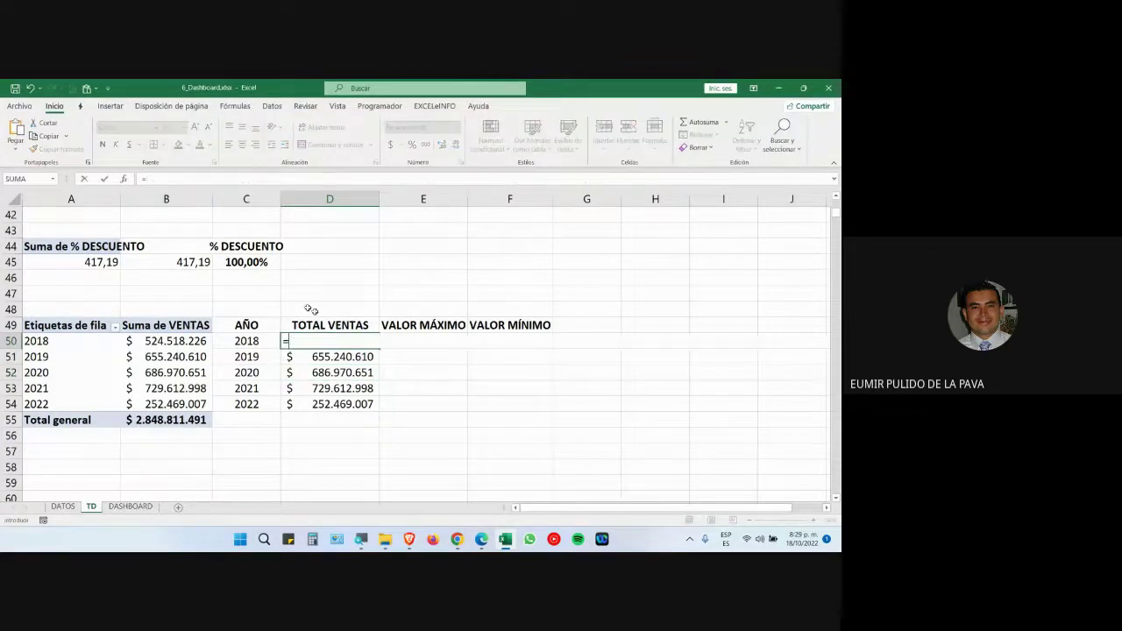
{"action": "key", "text": "Return"}
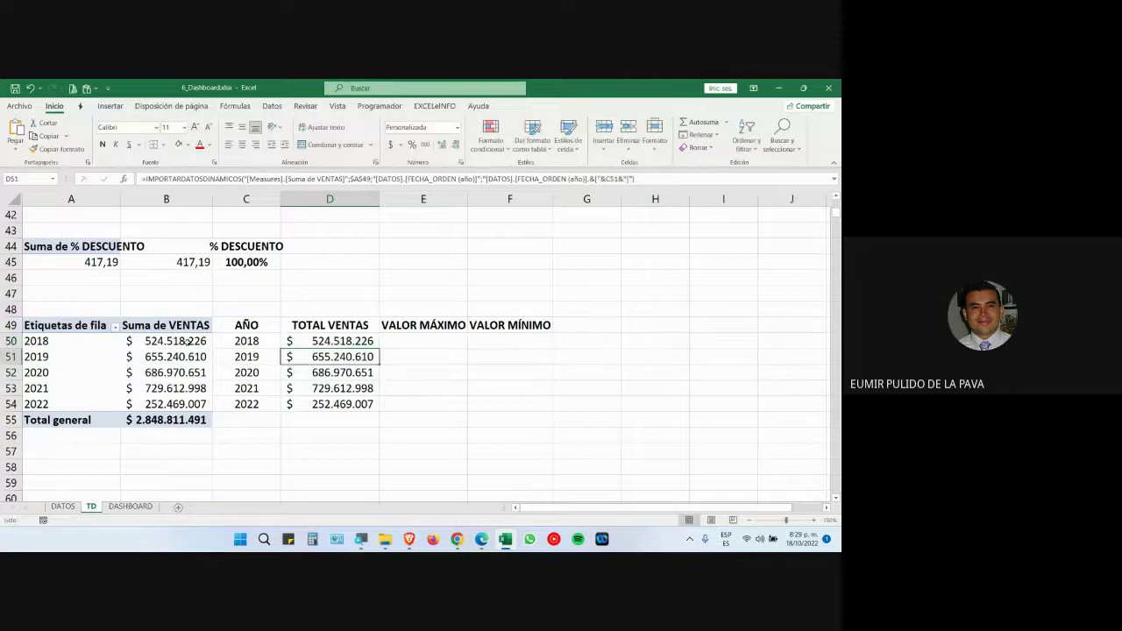
{"action": "type", "text": "="}
{"action": "left_click", "coordinate": [176, 357]}
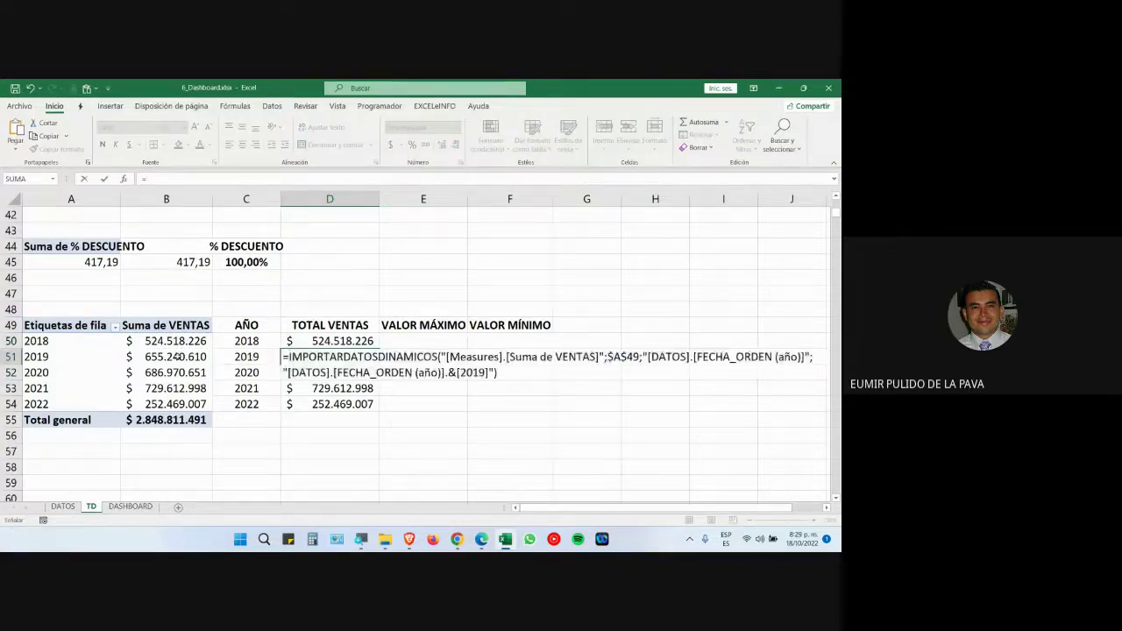
{"action": "key", "text": "Return"}
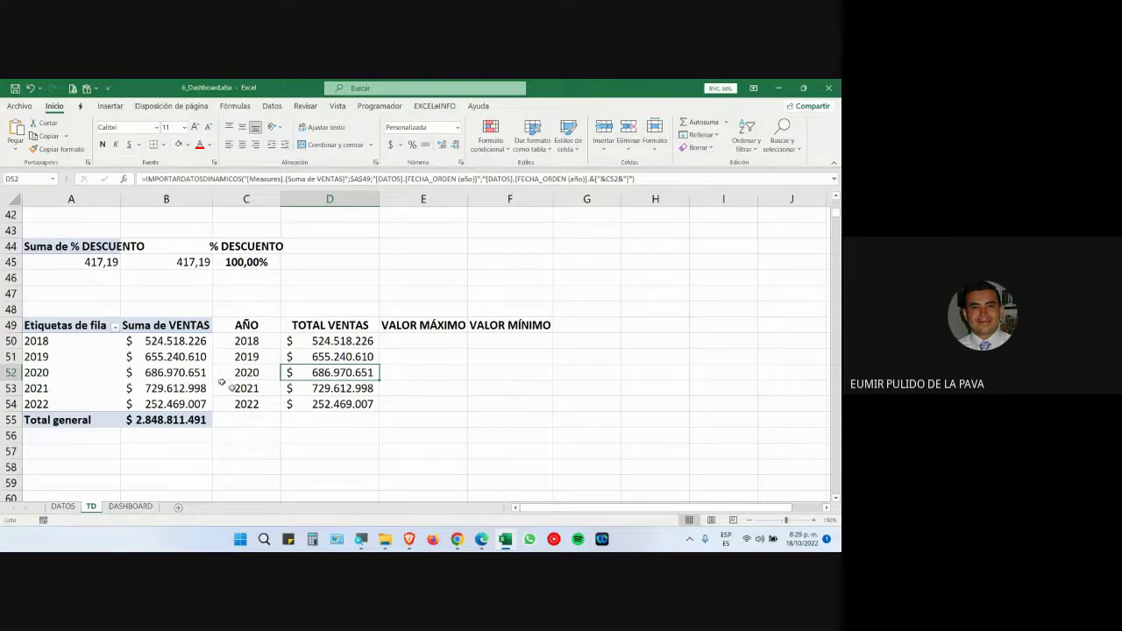
Step: Compare the D50 formula with the pivot table's Suma de VENTAS header, 2018 label and 2018 and 2019 values
{"action": "left_click", "coordinate": [362, 341]}
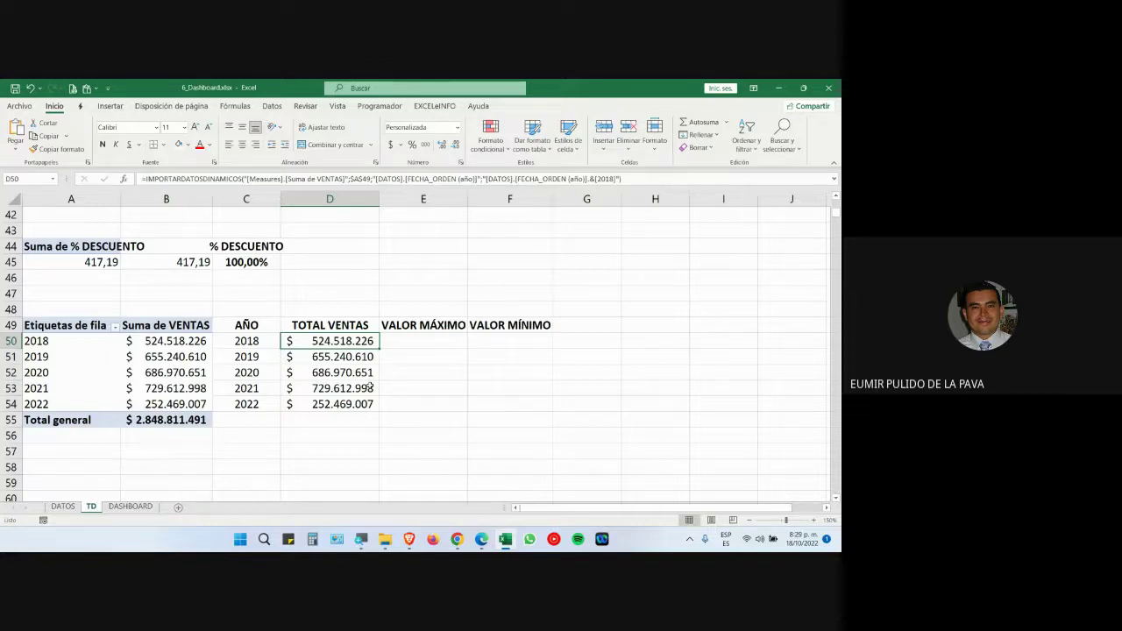
{"action": "left_click", "coordinate": [163, 325]}
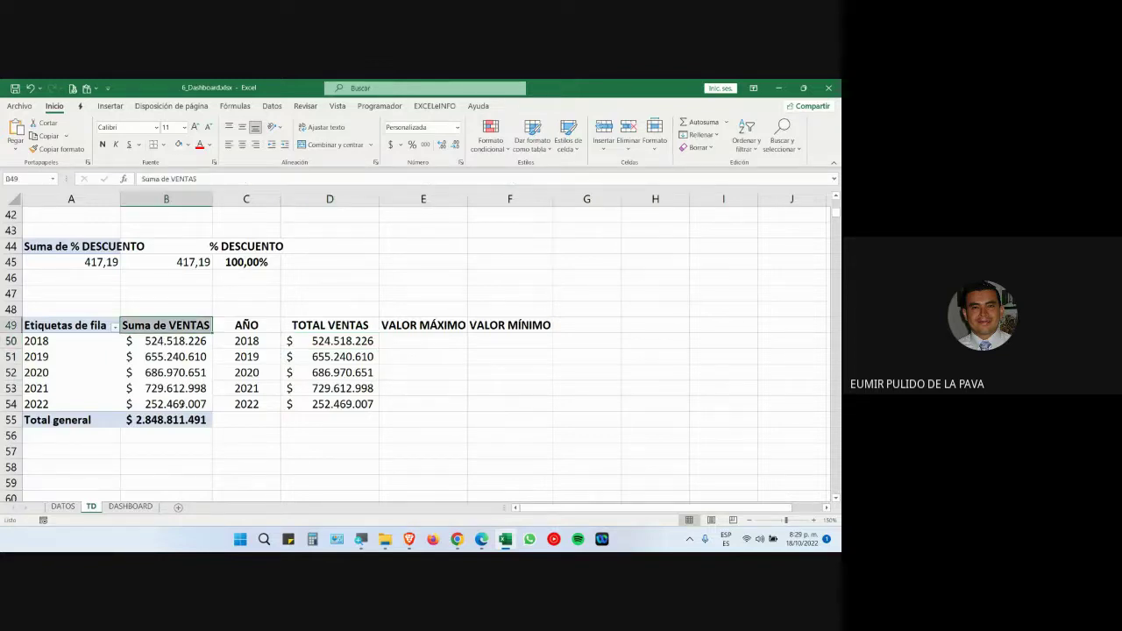
{"action": "key", "text": "Down"}
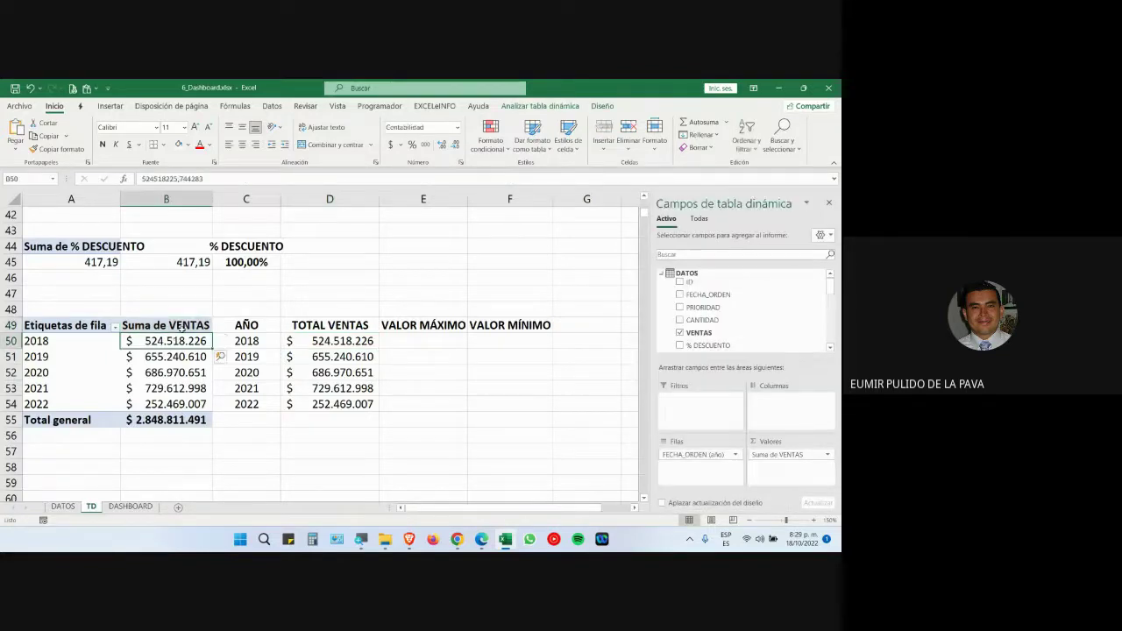
{"action": "left_click", "coordinate": [49, 342]}
{"action": "left_click", "coordinate": [154, 356]}
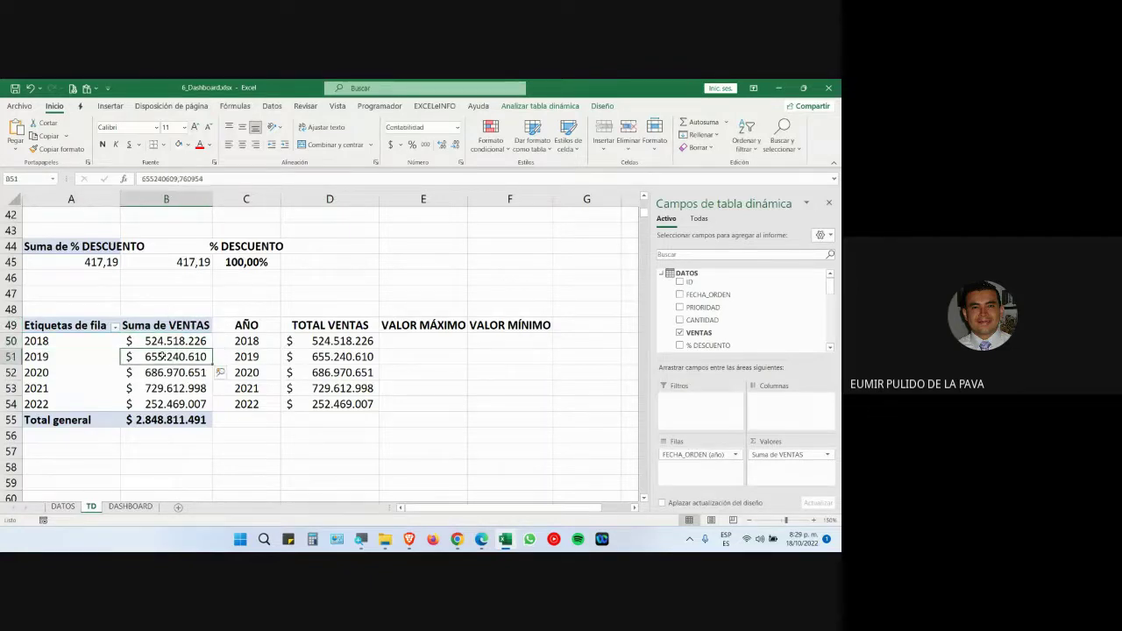
{"action": "left_click", "coordinate": [318, 349]}
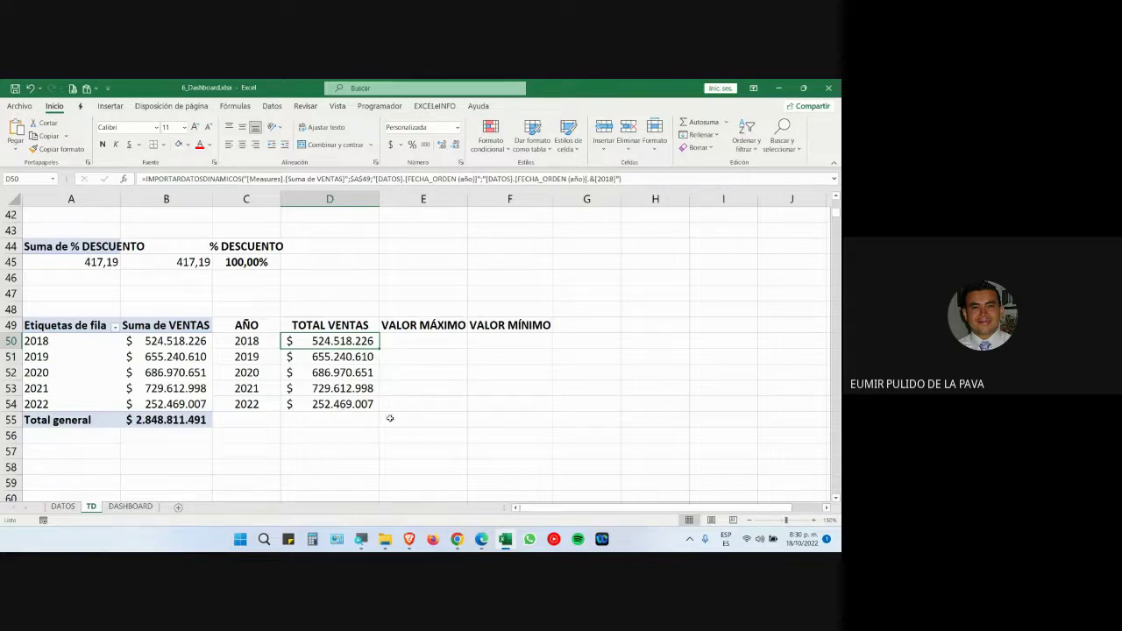
Step: Read the latest chat message in the Google Meet call and return to the Excel workbook
{"action": "mouse_move", "coordinate": [457, 539]}
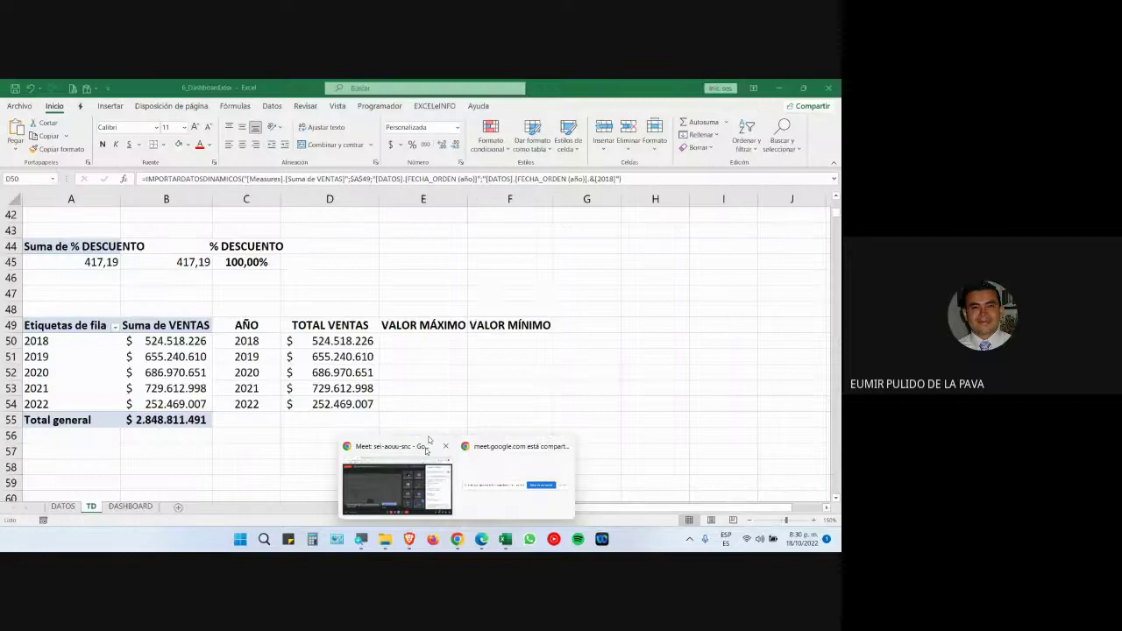
{"action": "left_click", "coordinate": [429, 443]}
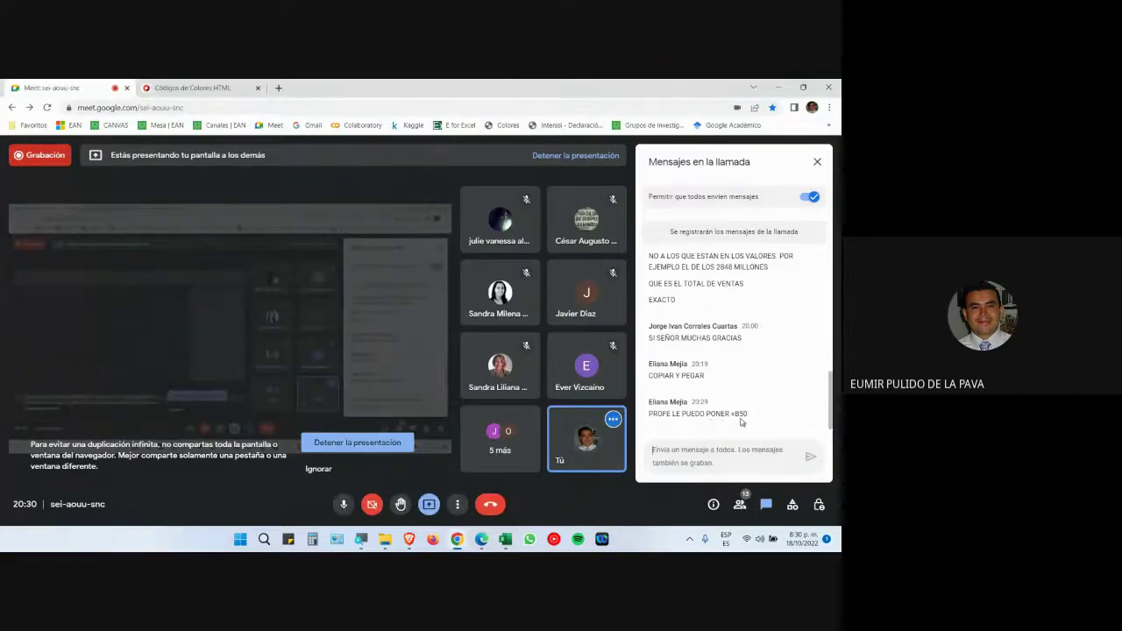
{"action": "left_click", "coordinate": [505, 539]}
Step: Enter =B50 in TOTAL VENTAS cell D50 and fill it down to D54
{"action": "type", "text": "="}
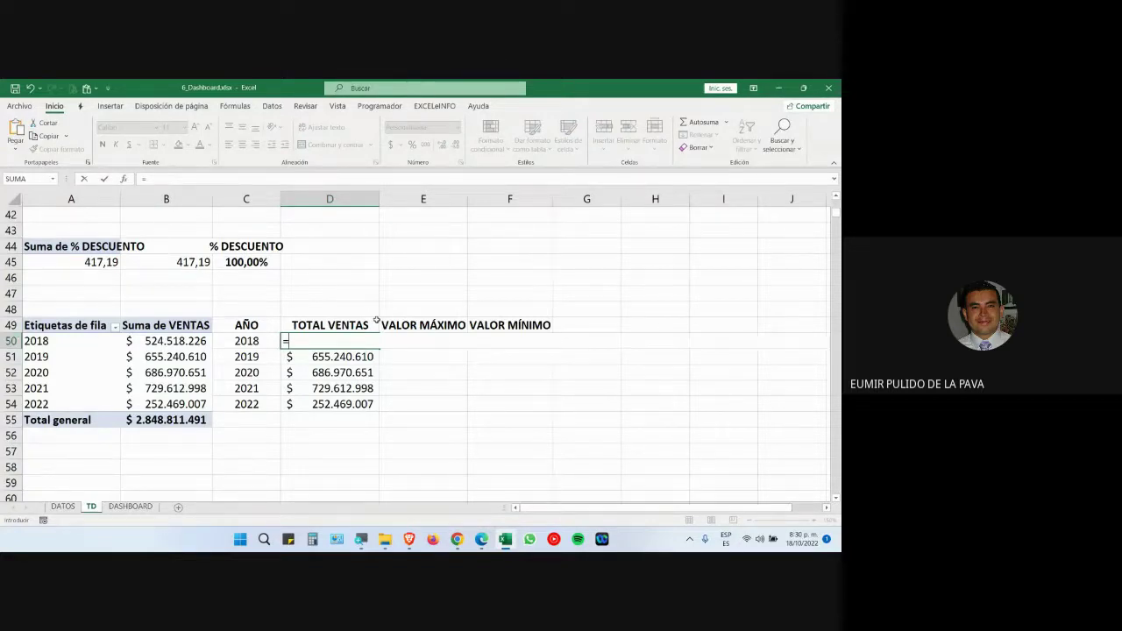
{"action": "type", "text": "b50"}
{"action": "key", "text": "Return"}
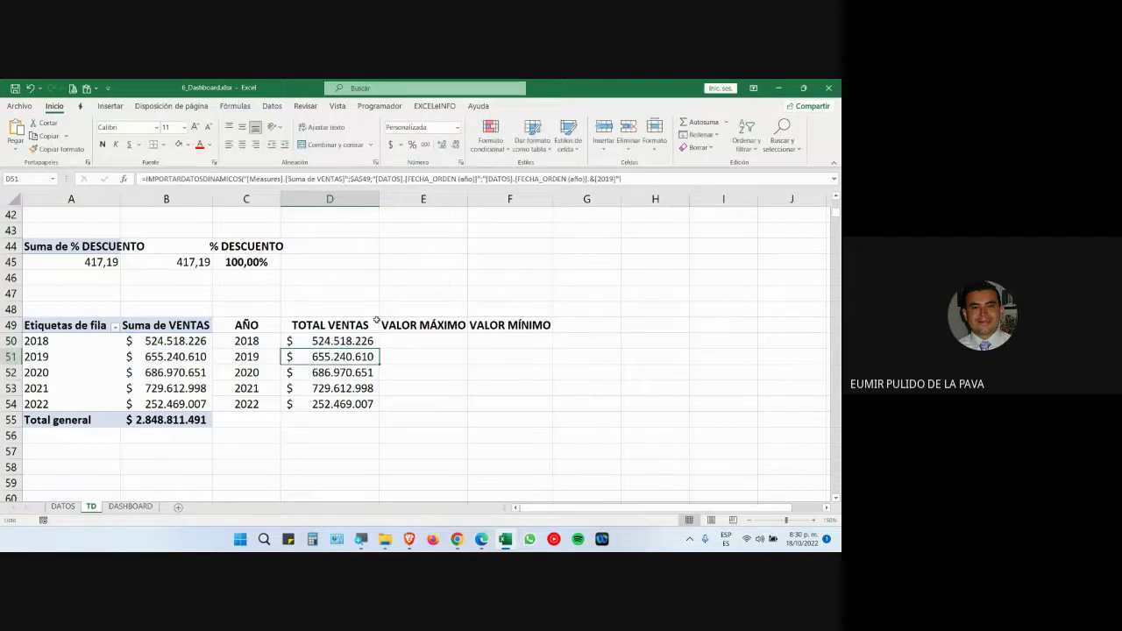
{"action": "left_click", "coordinate": [368, 343]}
{"action": "left_click_drag", "start_coordinate": [379, 348], "coordinate": [365, 421]}
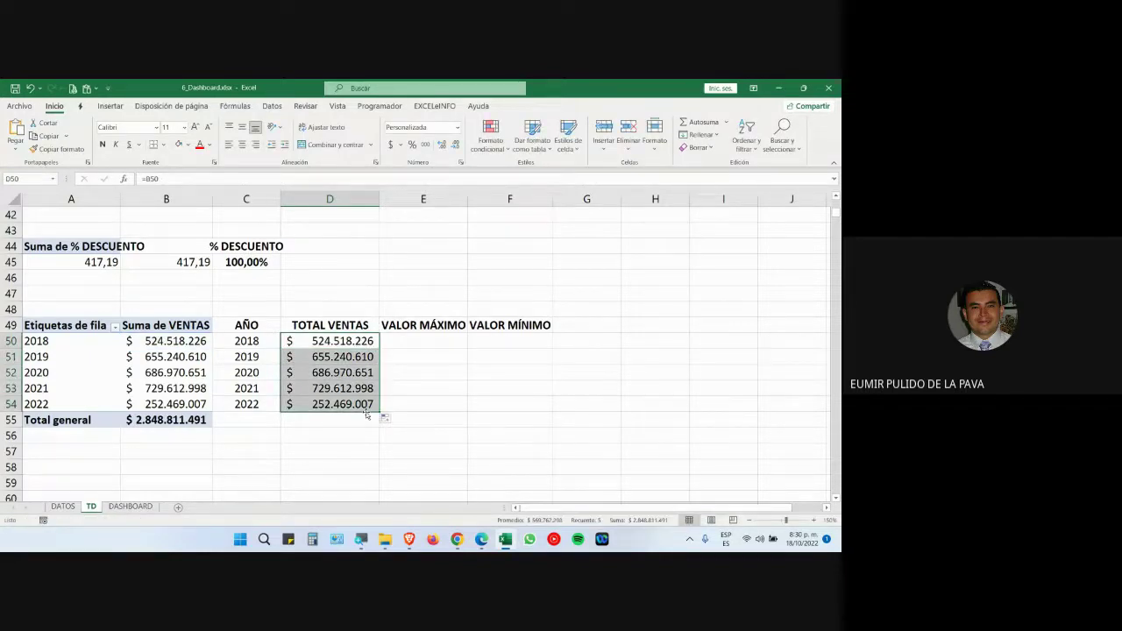
Step: Check the direct cell references in TOTAL VENTAS cells D51 and D50
{"action": "double_click", "coordinate": [346, 359]}
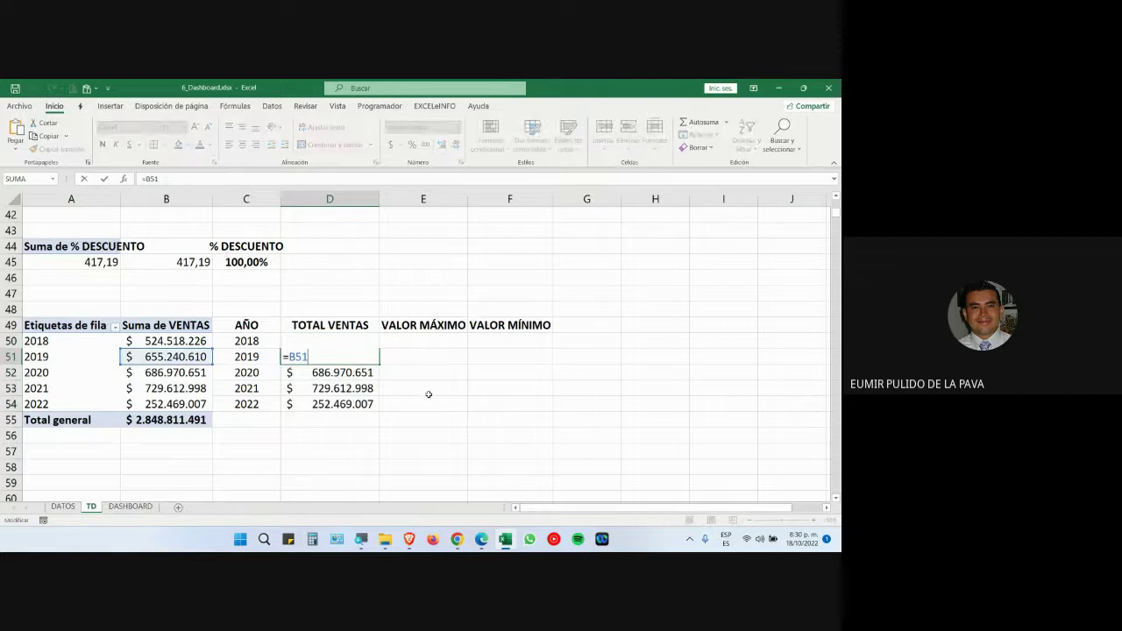
{"action": "key", "text": "Return"}
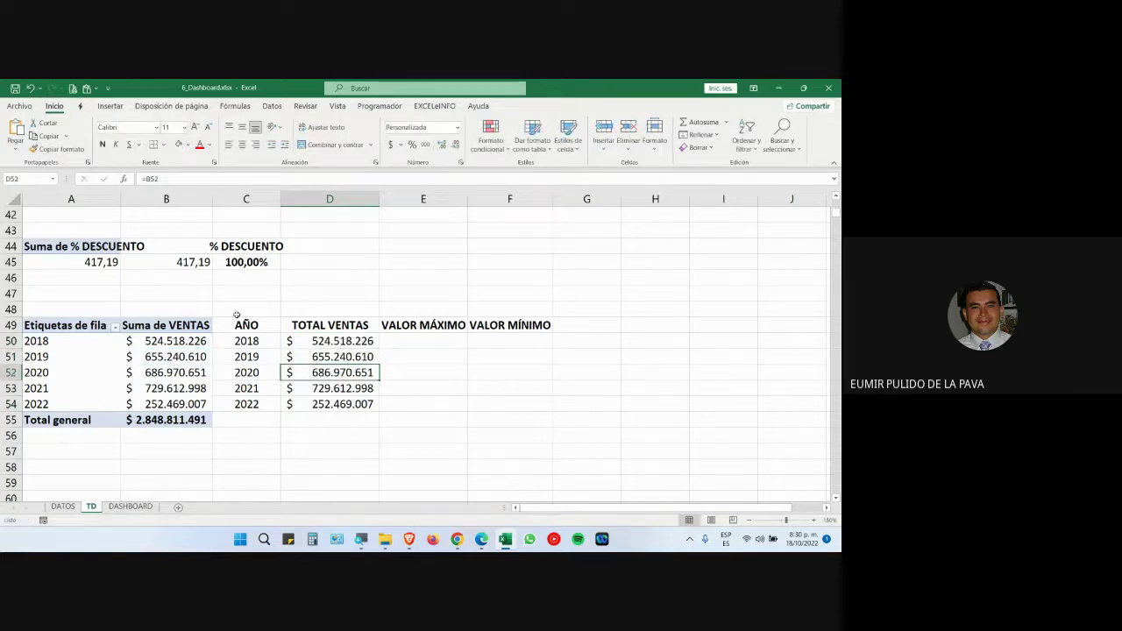
{"action": "double_click", "coordinate": [308, 340]}
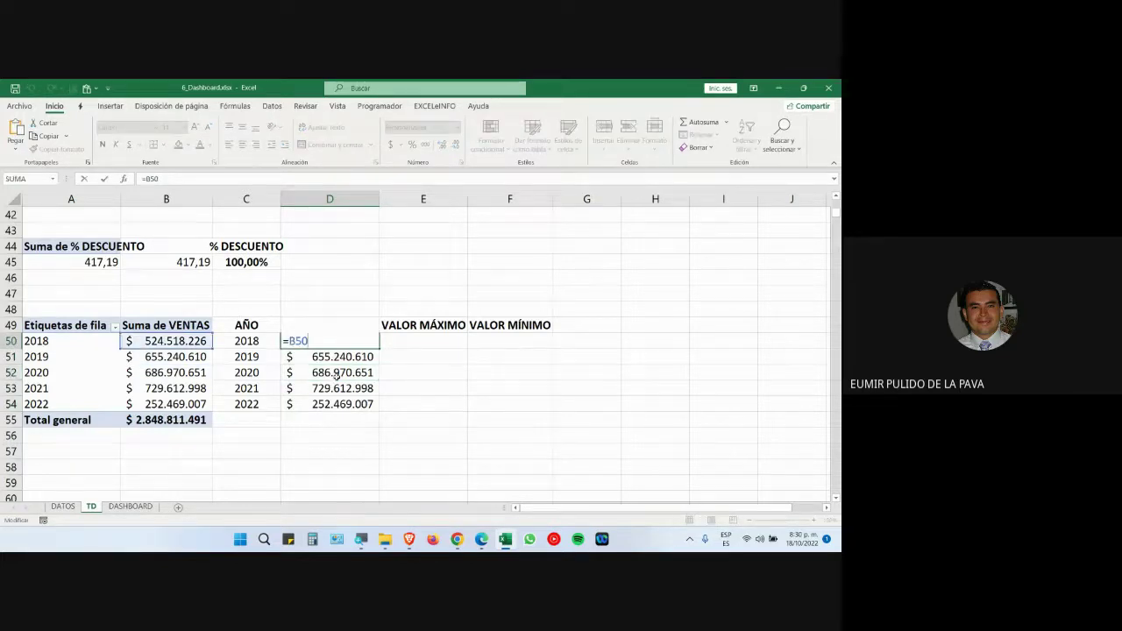
{"action": "key", "text": "Return"}
{"action": "scroll", "coordinate": [200, 388], "scroll_direction": "up", "scroll_amount": 3}
{"action": "scroll", "coordinate": [201, 387], "scroll_direction": "down", "scroll_amount": 3}
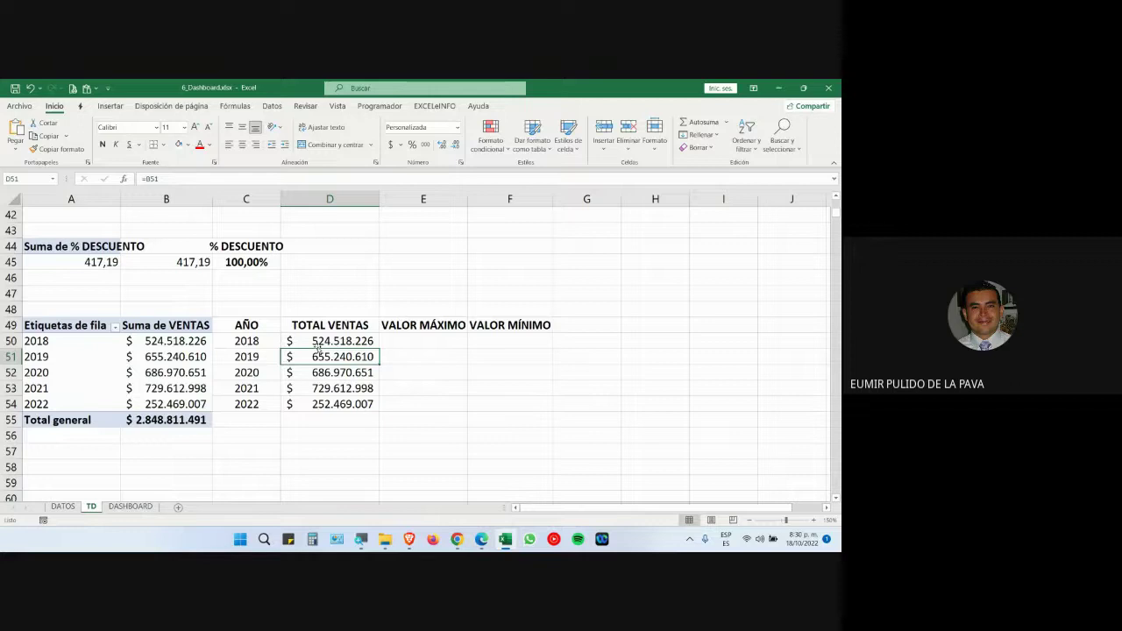
Step: Switch to the Google Meet call and highlight the chat message that suggests using =B50
{"action": "mouse_move", "coordinate": [473, 538]}
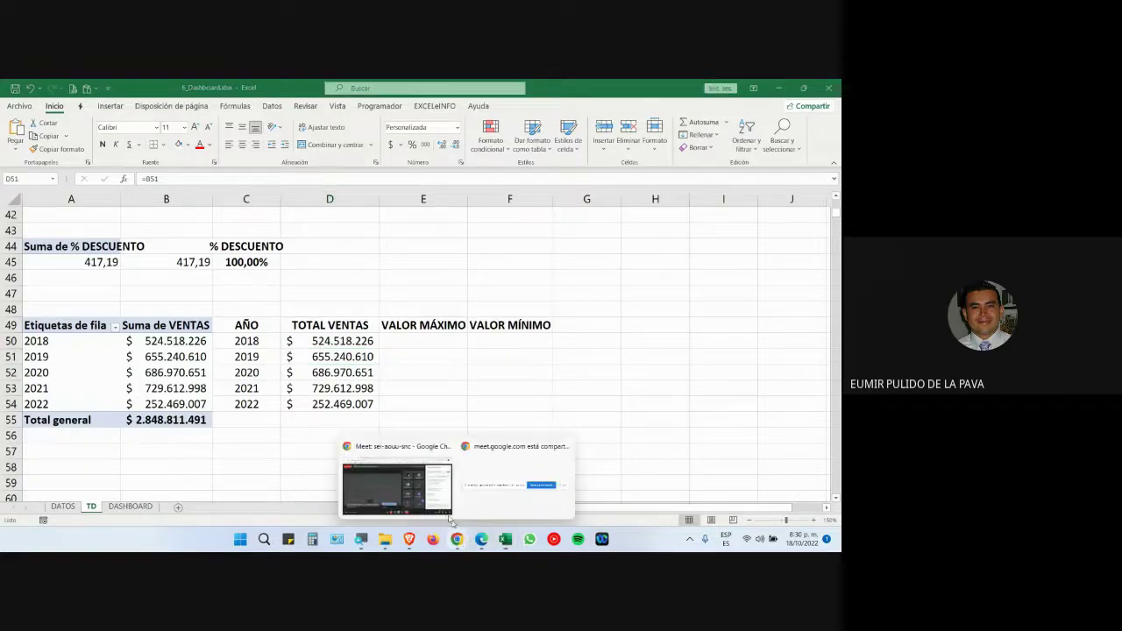
{"action": "left_click", "coordinate": [396, 473]}
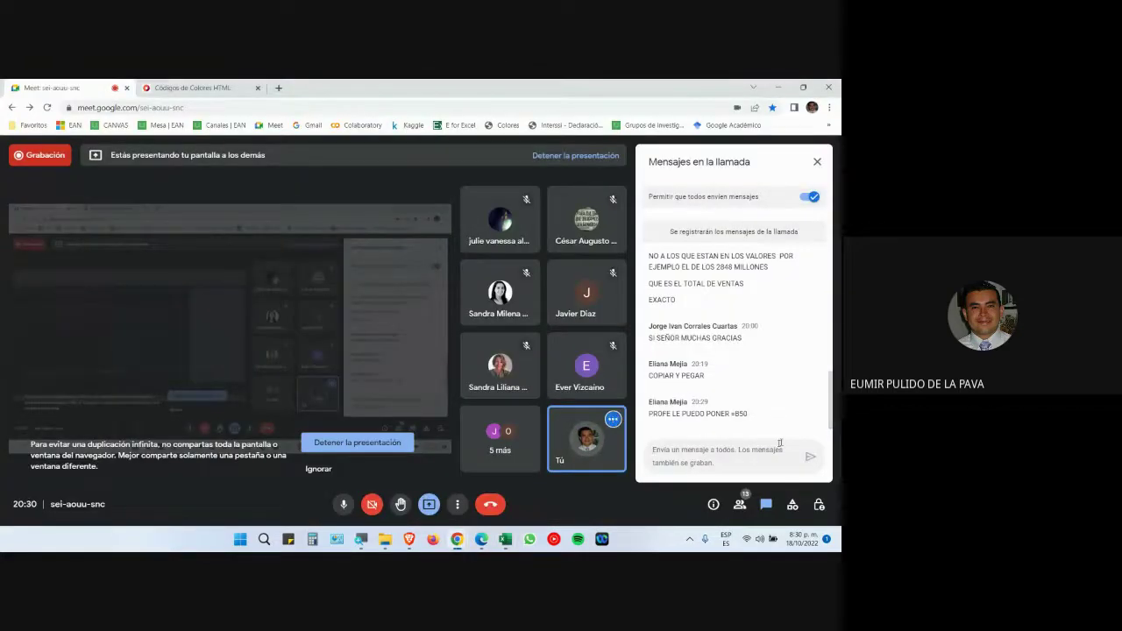
{"action": "left_click_drag", "start_coordinate": [761, 415], "coordinate": [647, 420]}
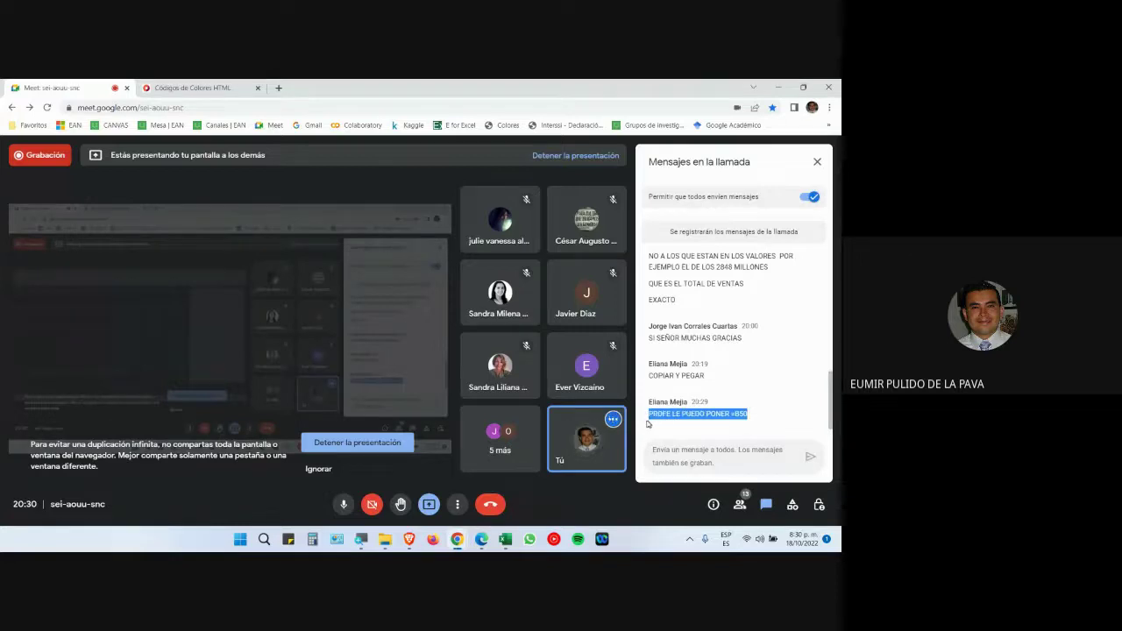
Step: Return to the Excel workbook and compare TOTAL VENTAS on TD with the yearly pivot values and the DATOS source sheet
{"action": "left_click", "coordinate": [505, 538]}
{"action": "left_click", "coordinate": [342, 341]}
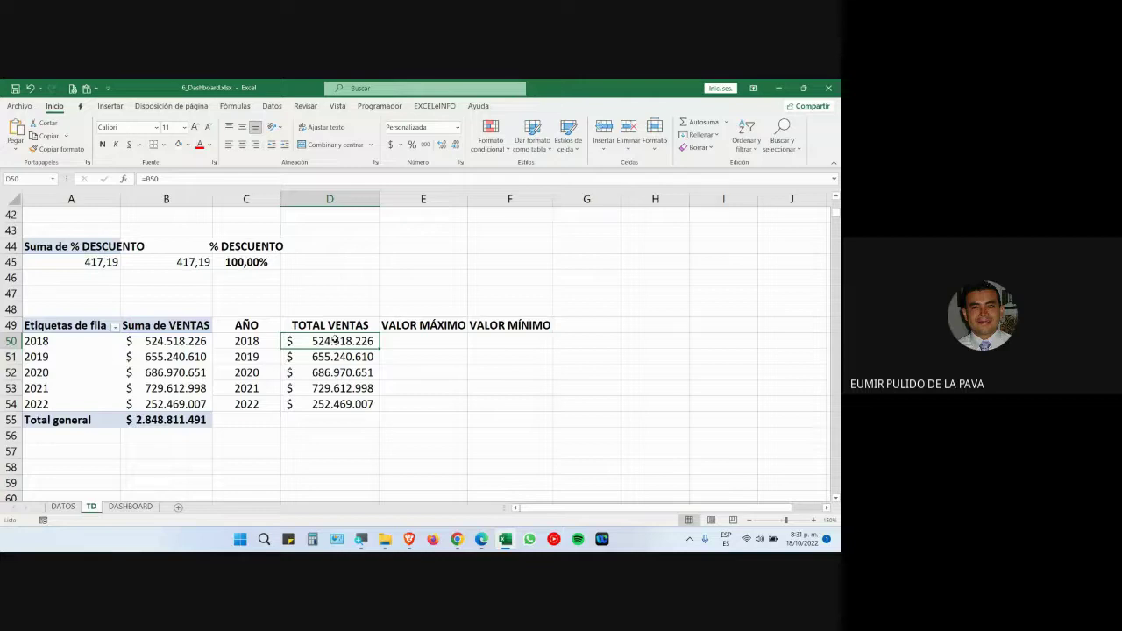
{"action": "left_click_drag", "start_coordinate": [333, 326], "coordinate": [333, 340]}
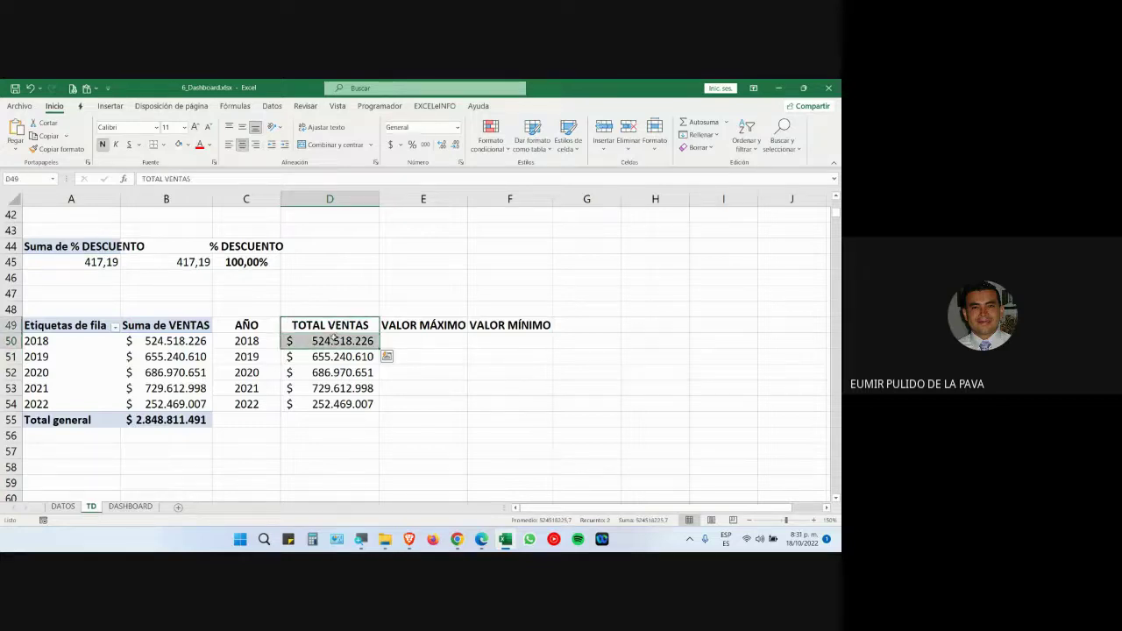
{"action": "left_click_drag", "start_coordinate": [190, 340], "coordinate": [198, 399]}
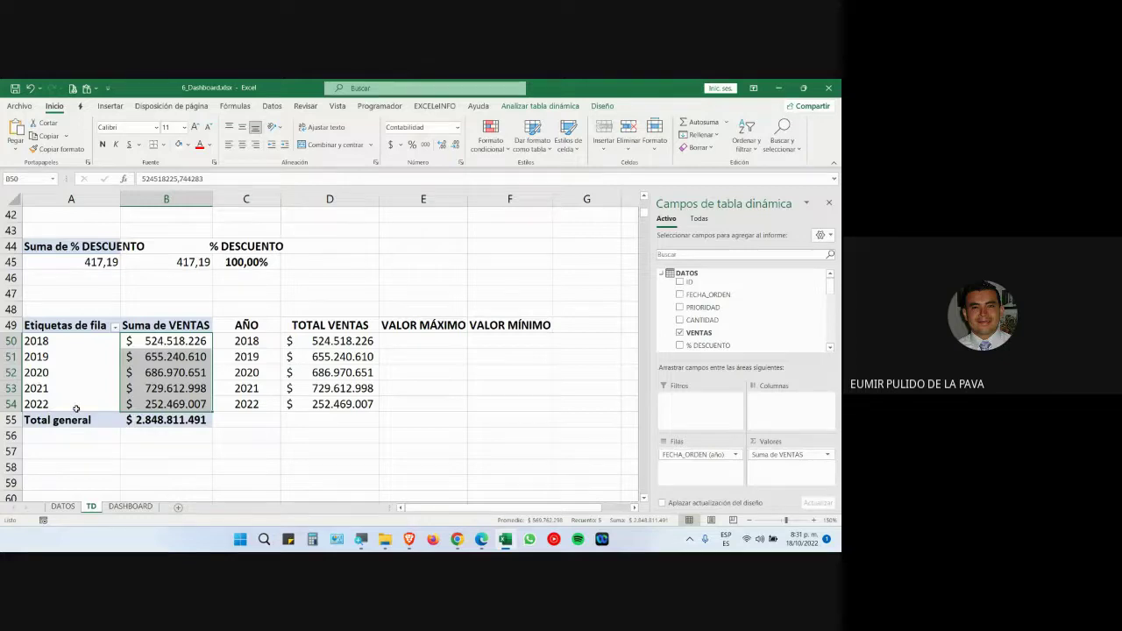
{"action": "left_click", "coordinate": [63, 507]}
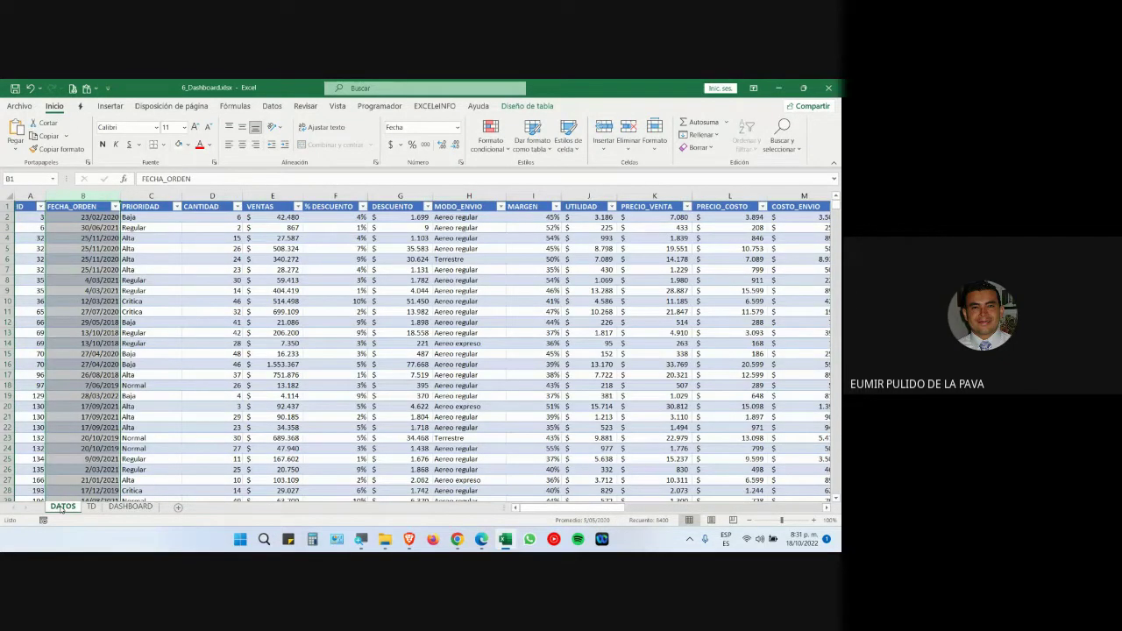
{"action": "left_click", "coordinate": [92, 508]}
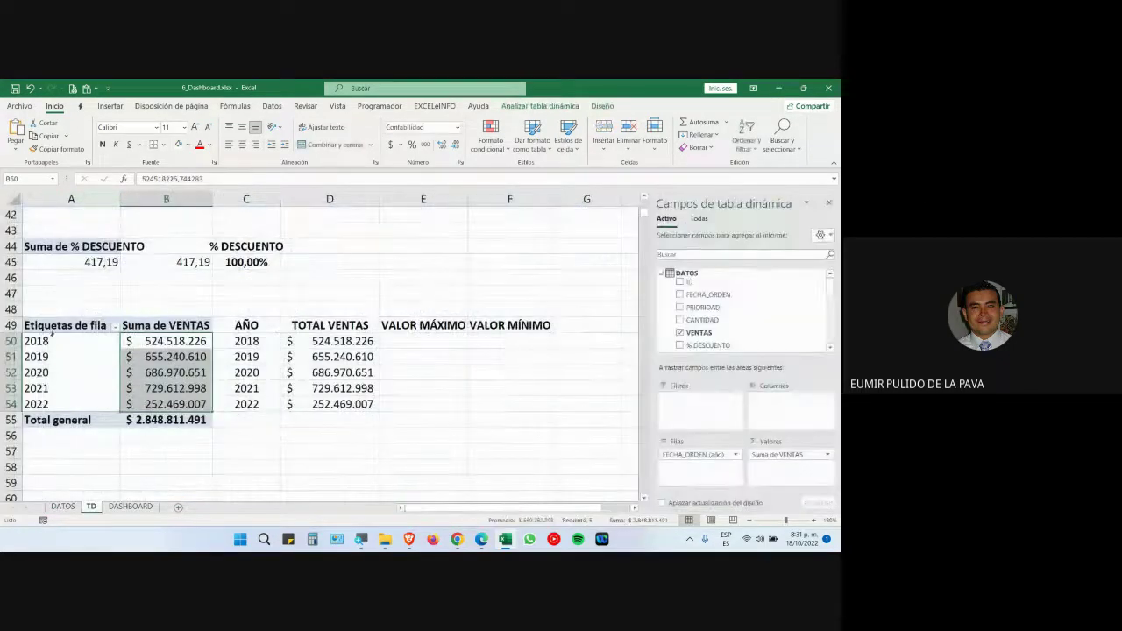
{"action": "left_click", "coordinate": [108, 341]}
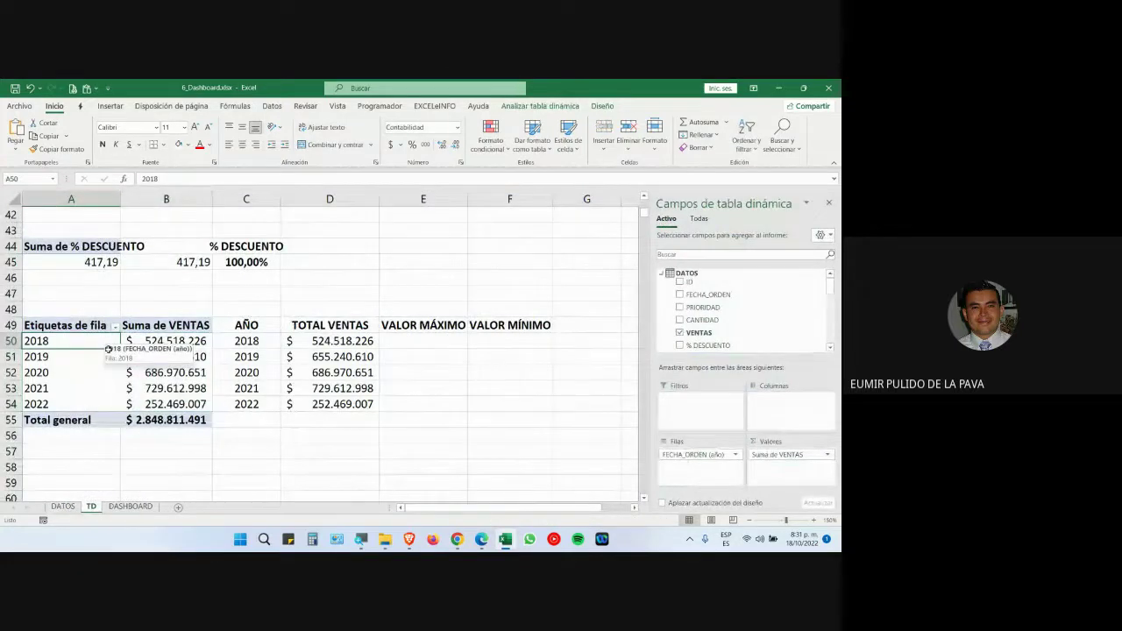
{"action": "left_click_drag", "start_coordinate": [108, 349], "coordinate": [133, 497]}
Step: Re-enter =B50 in TOTAL VENTAS cell D50, fill it down to D64, and inspect the formula in D56
{"action": "left_click", "coordinate": [318, 343]}
{"action": "type", "text": "=B50"}
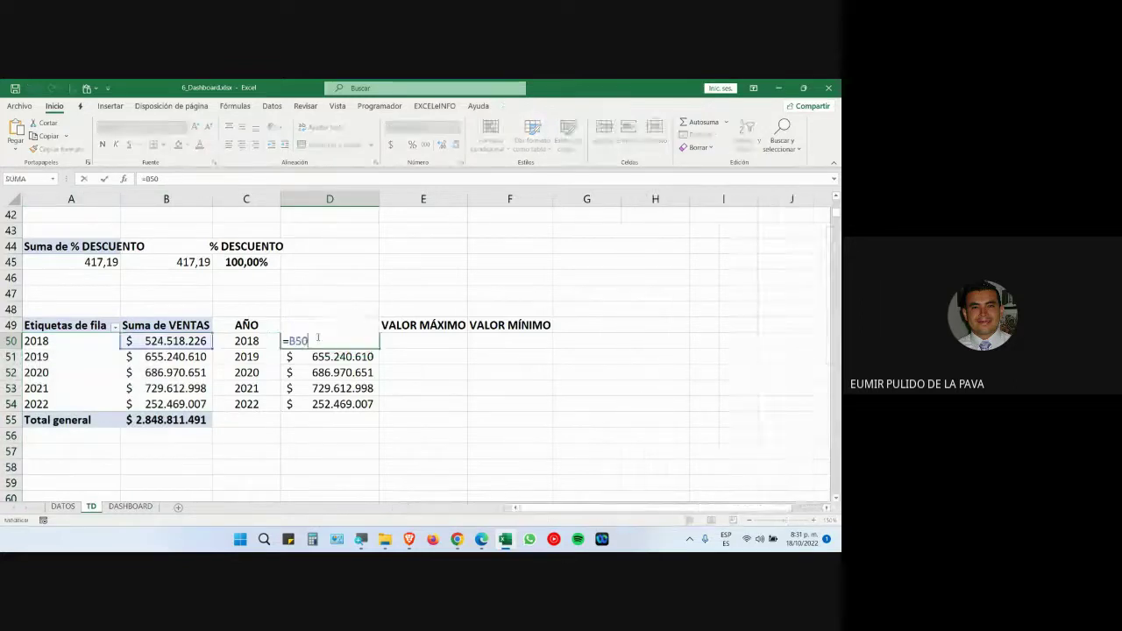
{"action": "key", "text": "Return"}
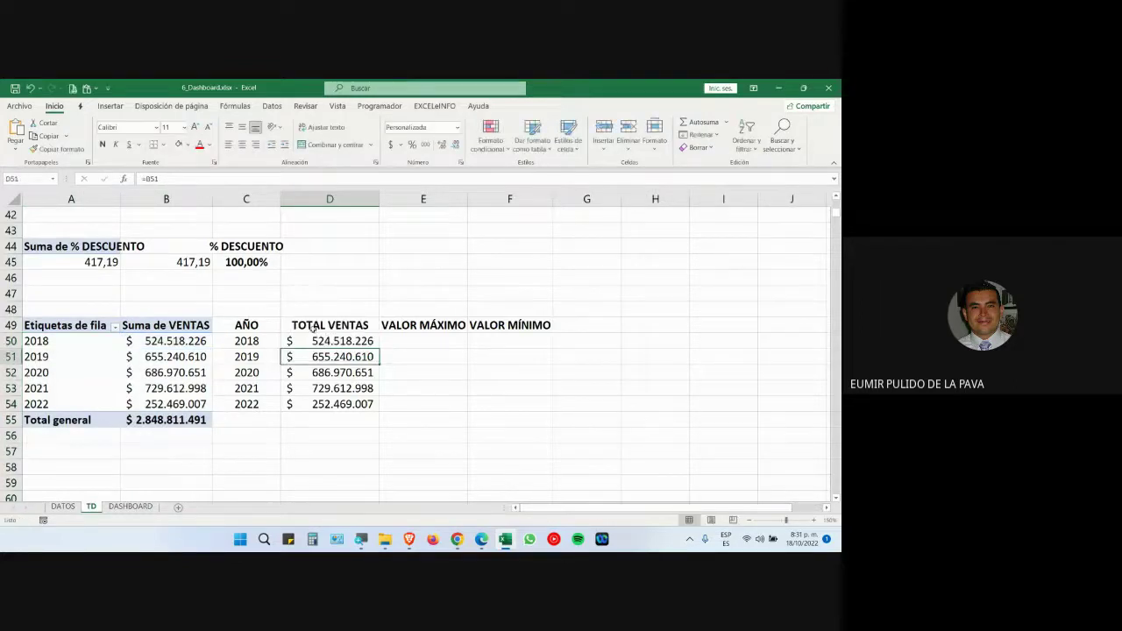
{"action": "left_click", "coordinate": [351, 341]}
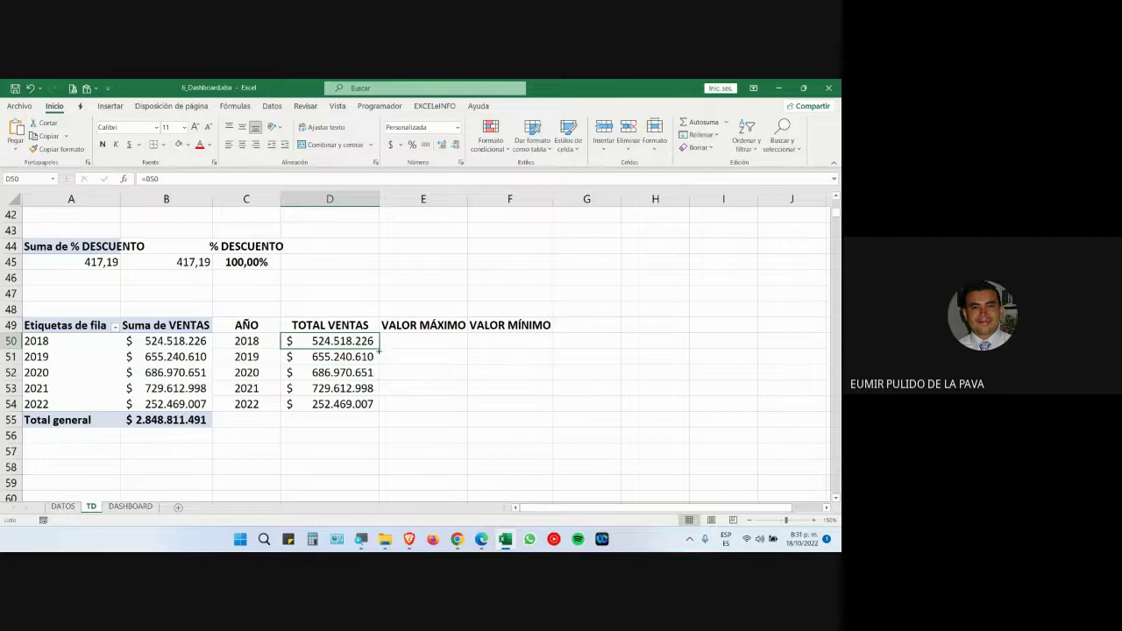
{"action": "left_click_drag", "start_coordinate": [379, 349], "coordinate": [383, 474]}
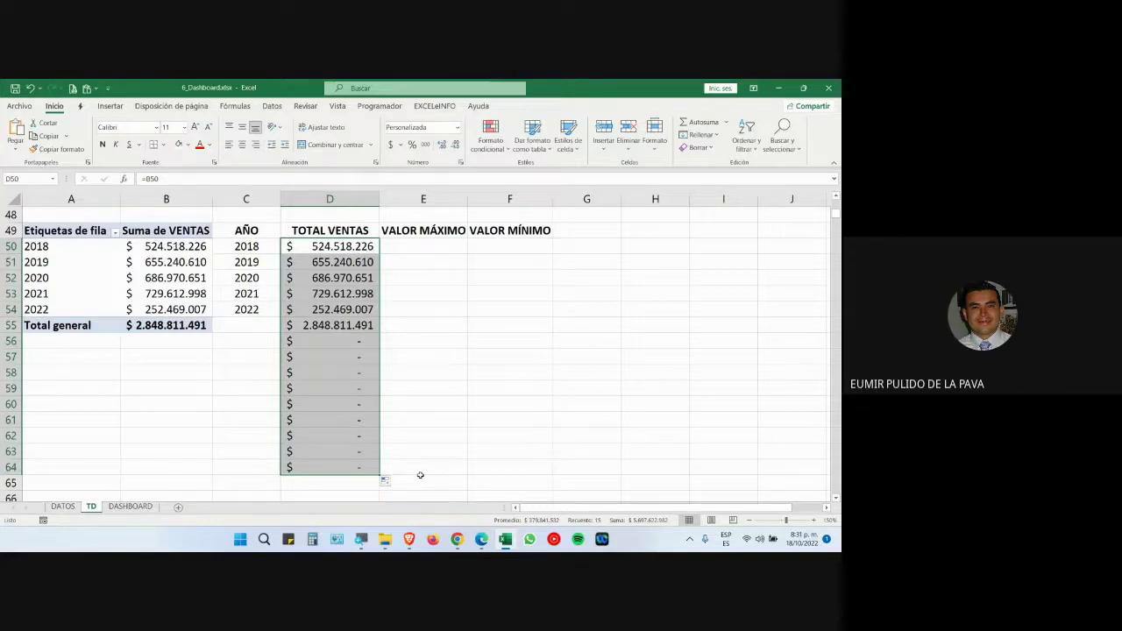
{"action": "double_click", "coordinate": [314, 344]}
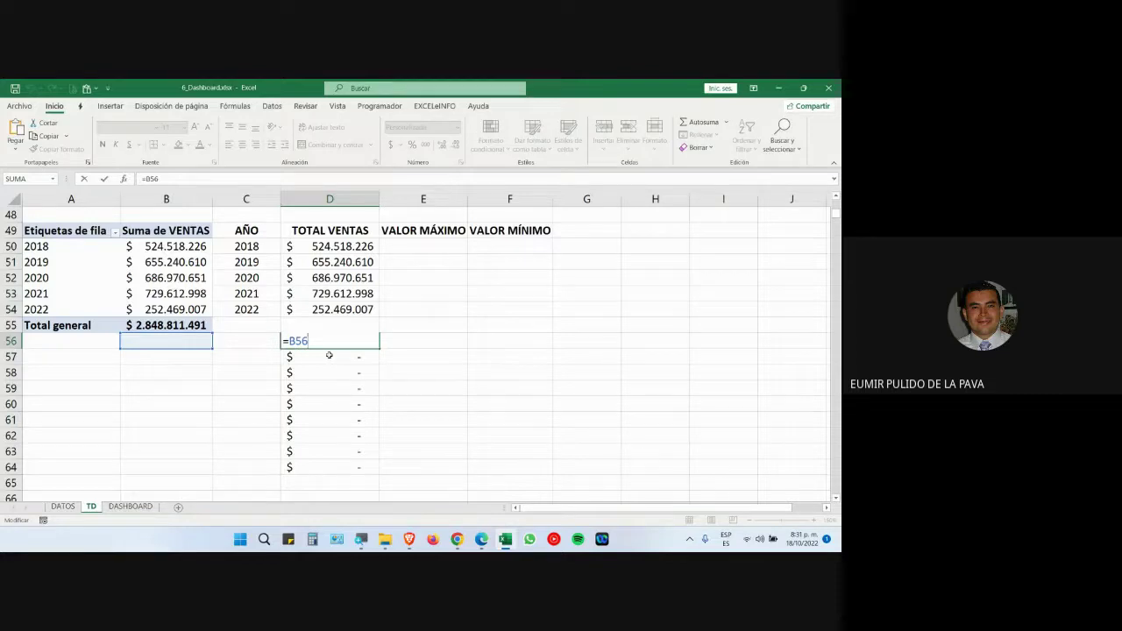
{"action": "key", "text": "Escape"}
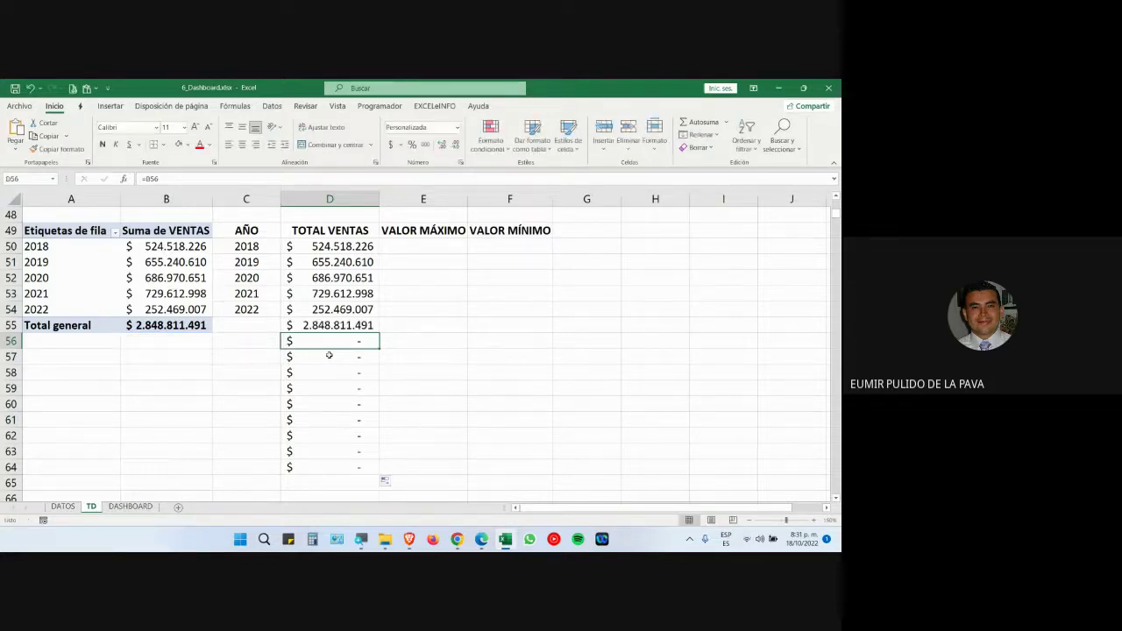
Step: Clear the surplus references below the 2022 row in the TOTAL VENTAS column, from D55 to D64
{"action": "left_click_drag", "start_coordinate": [332, 341], "coordinate": [333, 461]}
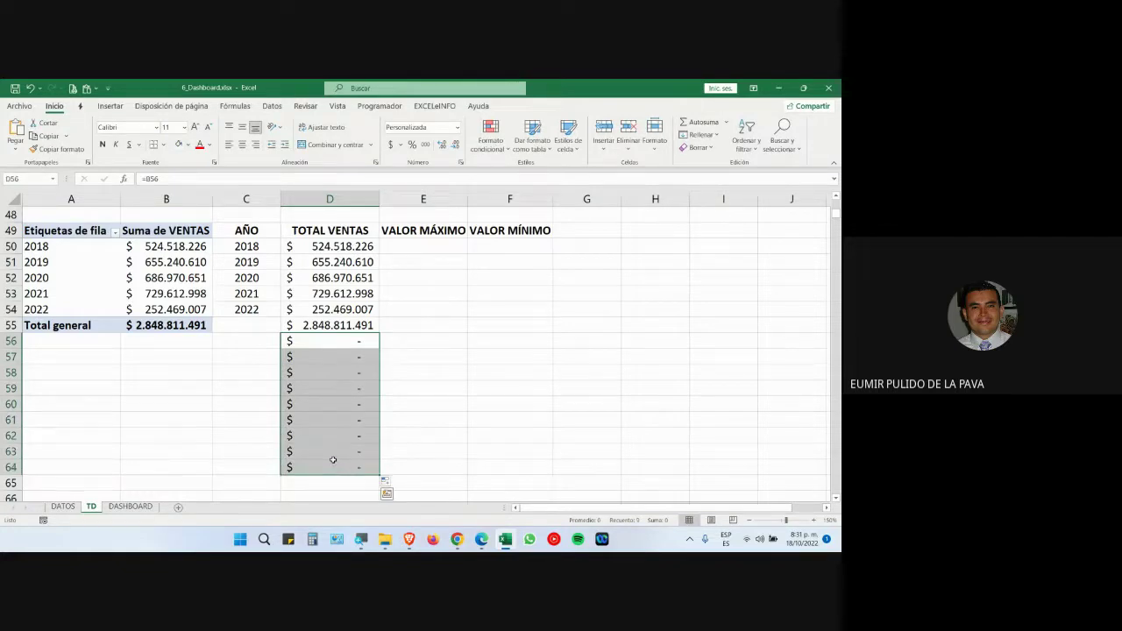
{"action": "type", "text": "=B56"}
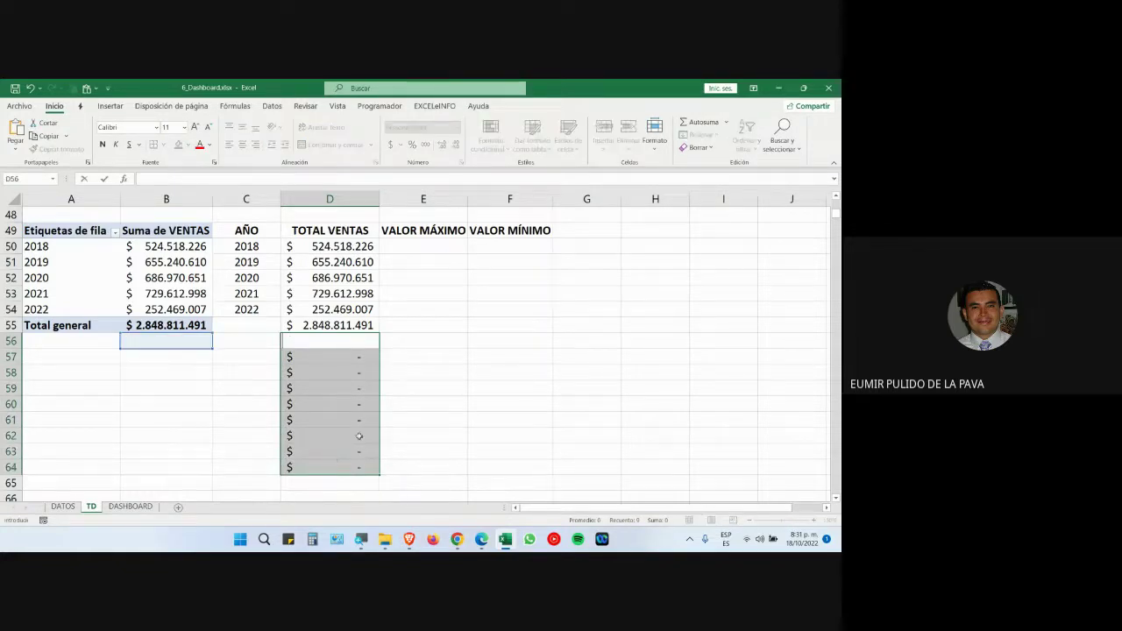
{"action": "left_click", "coordinate": [417, 380]}
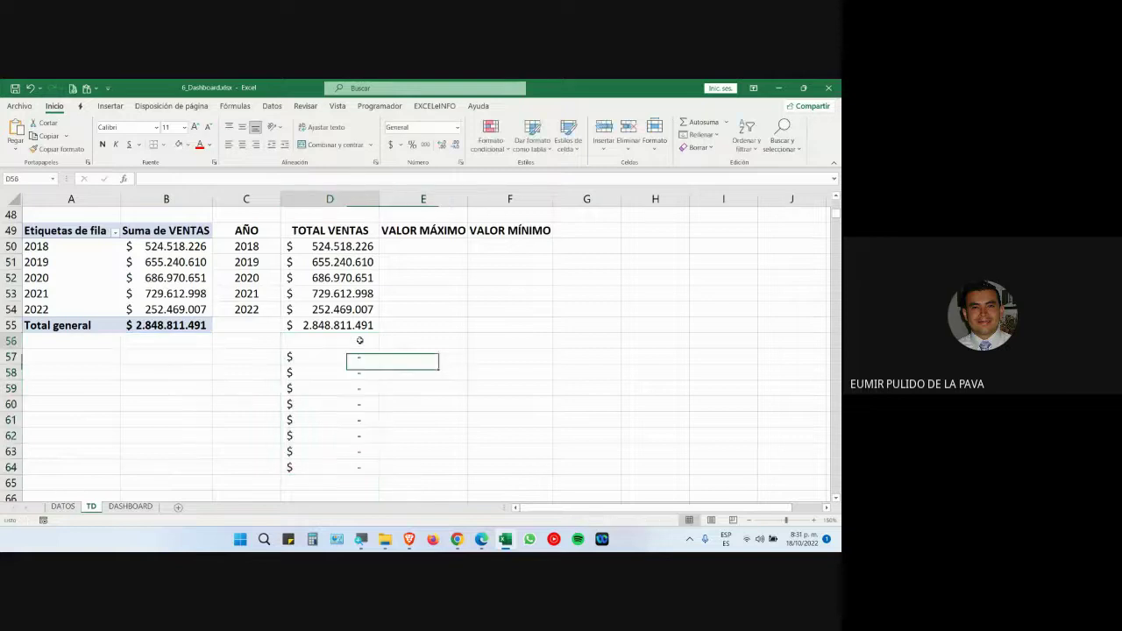
{"action": "left_click_drag", "start_coordinate": [368, 341], "coordinate": [340, 462]}
{"action": "key", "text": "ctrl+z"}
{"action": "key", "text": "ctrl+z"}
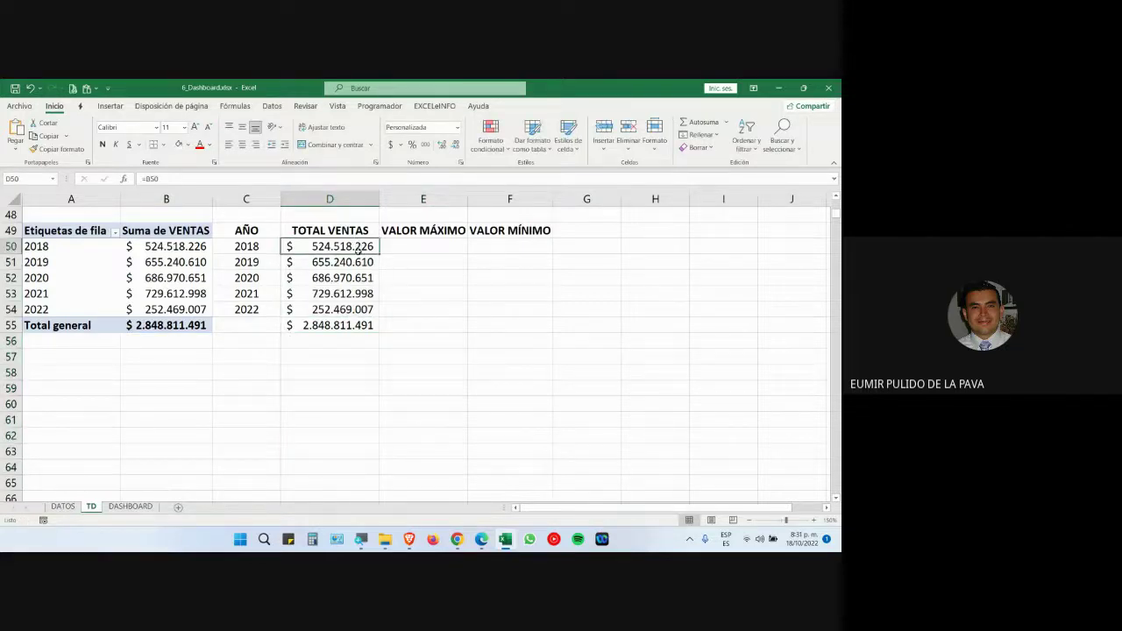
{"action": "left_click", "coordinate": [329, 325]}
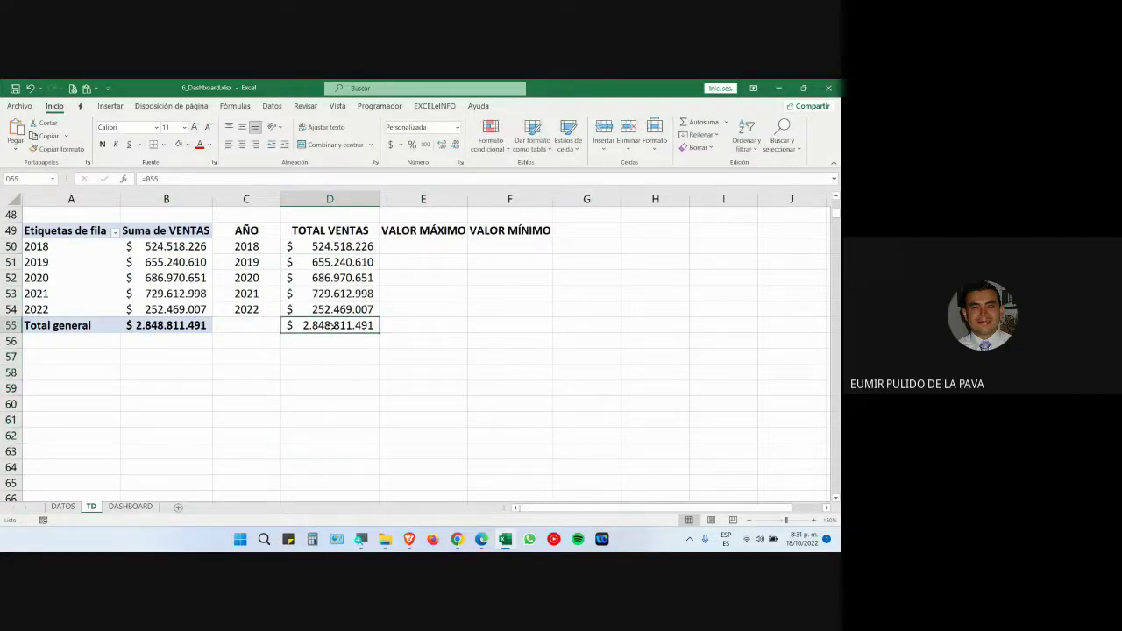
{"action": "key", "text": "Delete"}
Step: Check the Google Meet call, return to the Excel workbook and show the DASHBOARD sheet
{"action": "left_click", "coordinate": [461, 537]}
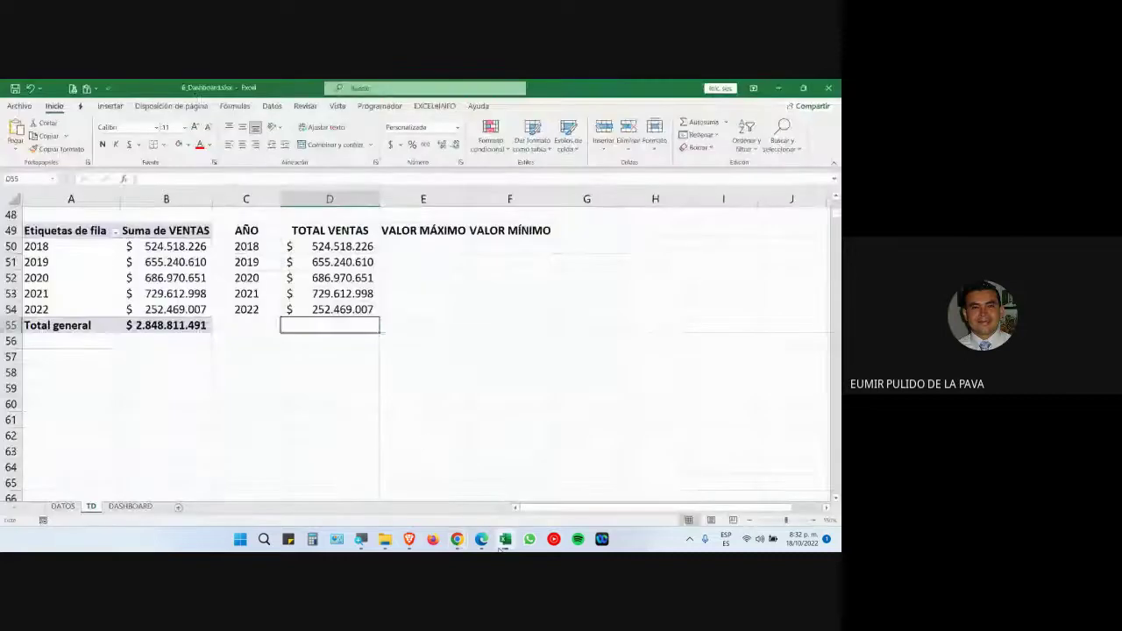
{"action": "key", "text": "alt+Tab"}
{"action": "left_click", "coordinate": [143, 507]}
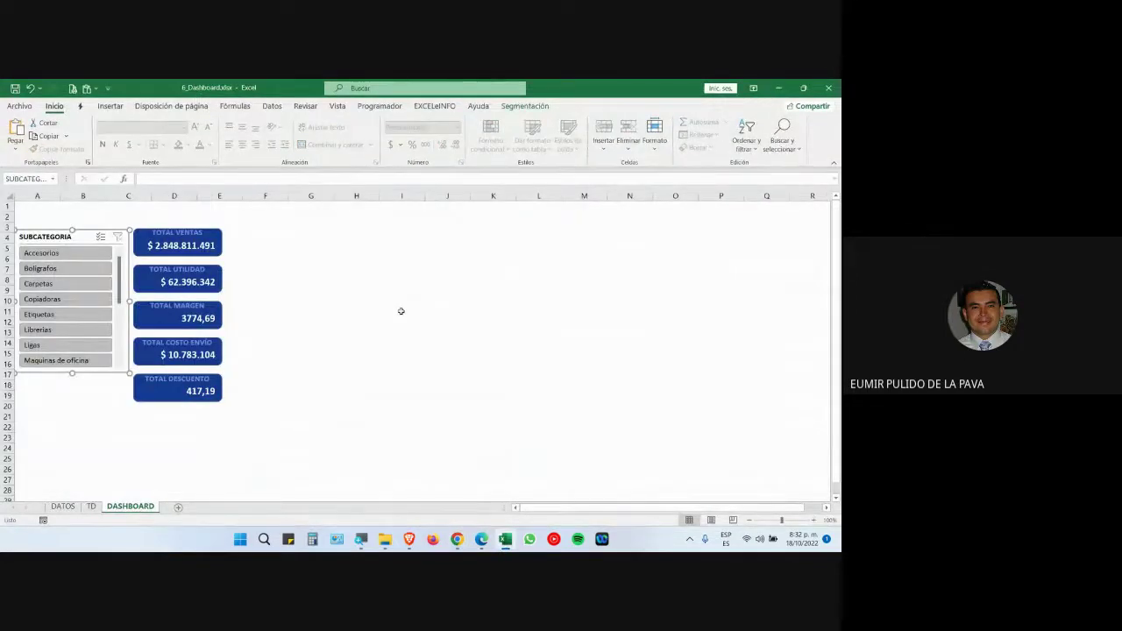
Step: Open the workbook Datos - Empaques.xlsx from the MEMORIA, EXCEL MATERIAL, Dashboard folder on drive BACKUP (D:)
{"action": "left_click", "coordinate": [385, 539]}
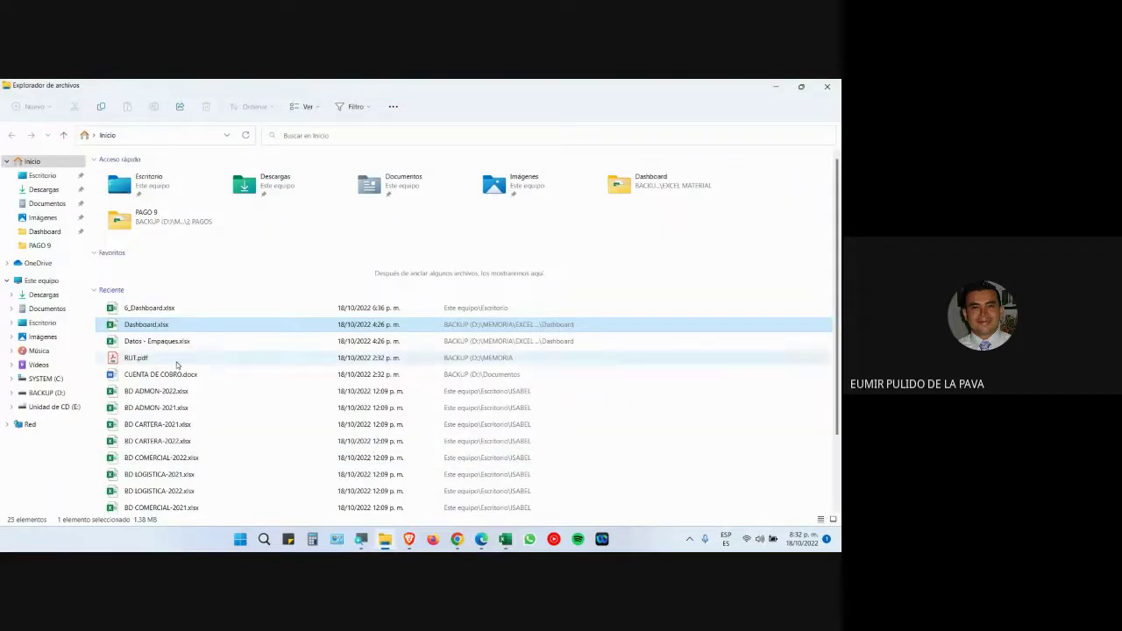
{"action": "left_click", "coordinate": [48, 392]}
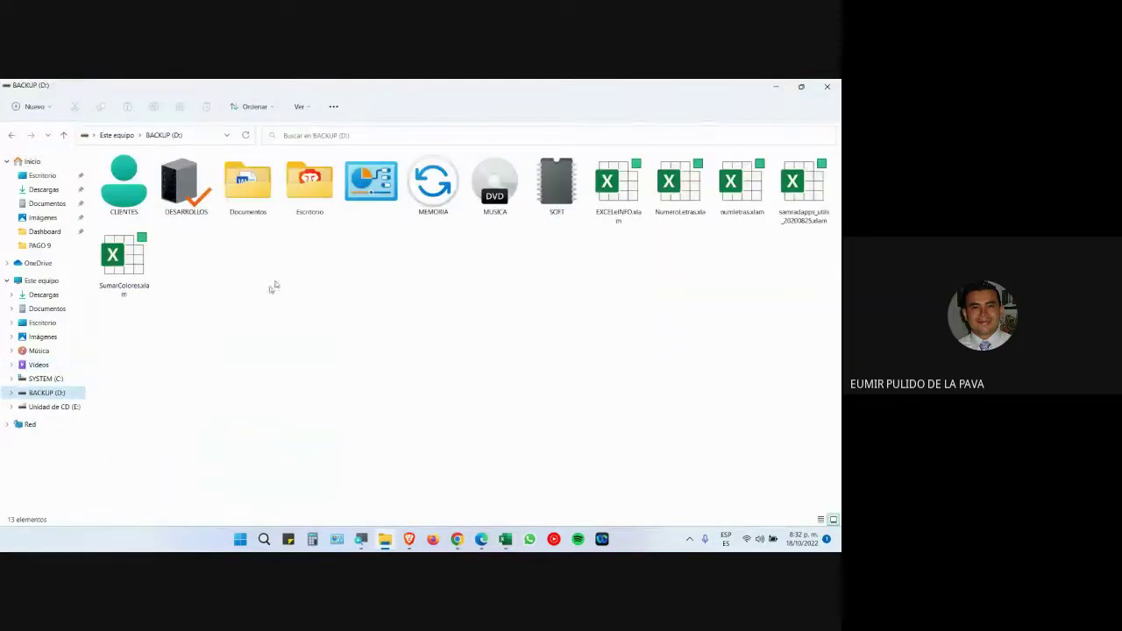
{"action": "double_click", "coordinate": [425, 186]}
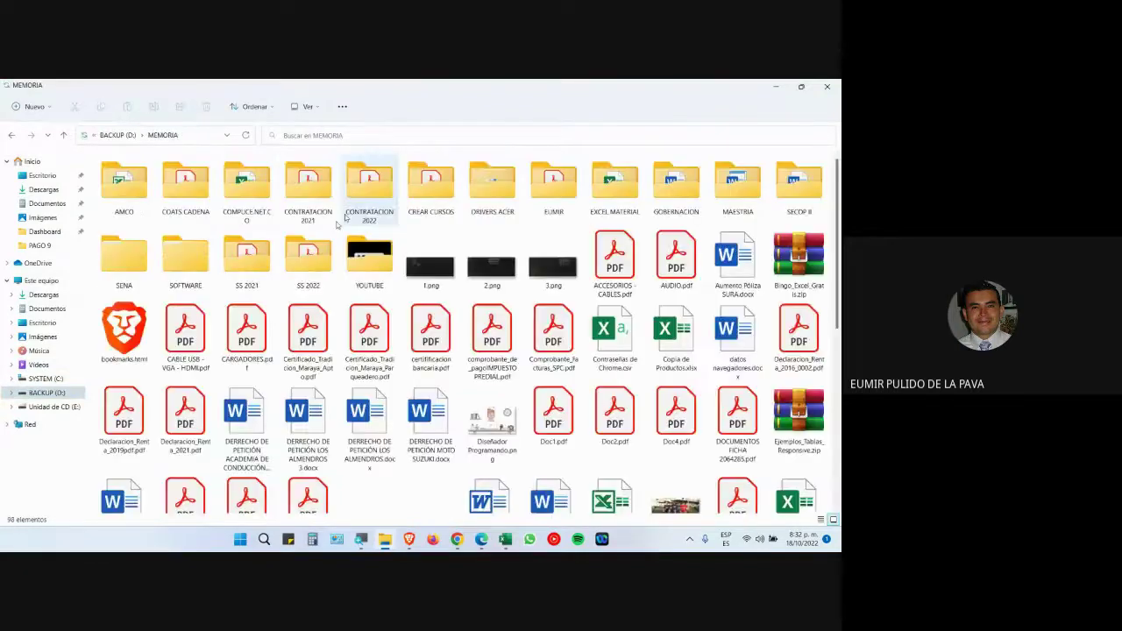
{"action": "double_click", "coordinate": [614, 185]}
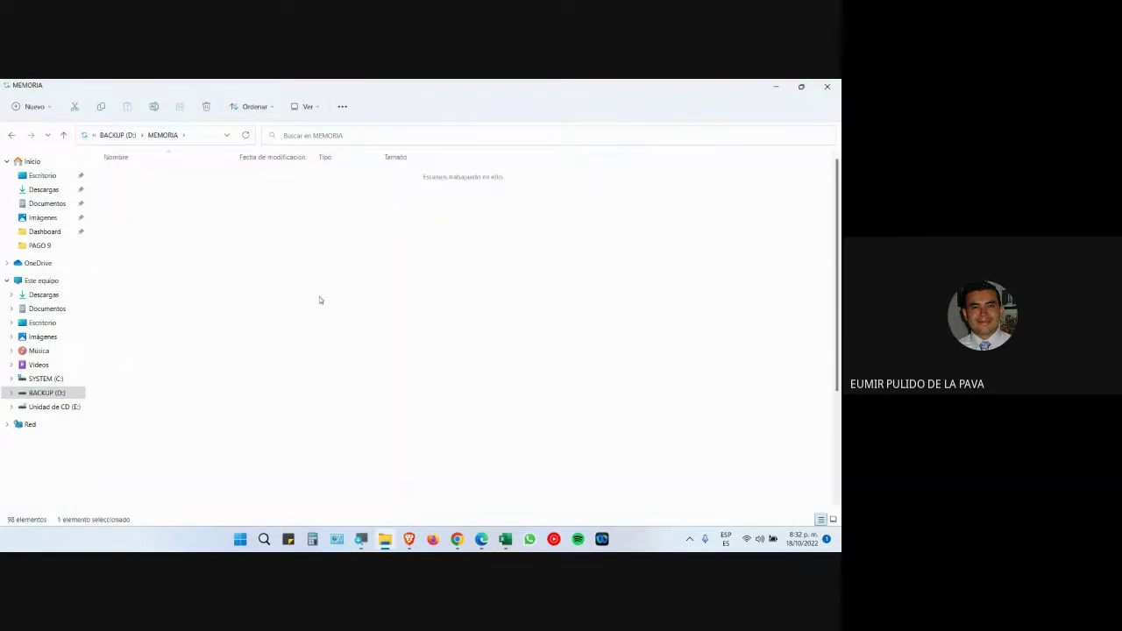
{"action": "double_click", "coordinate": [247, 185]}
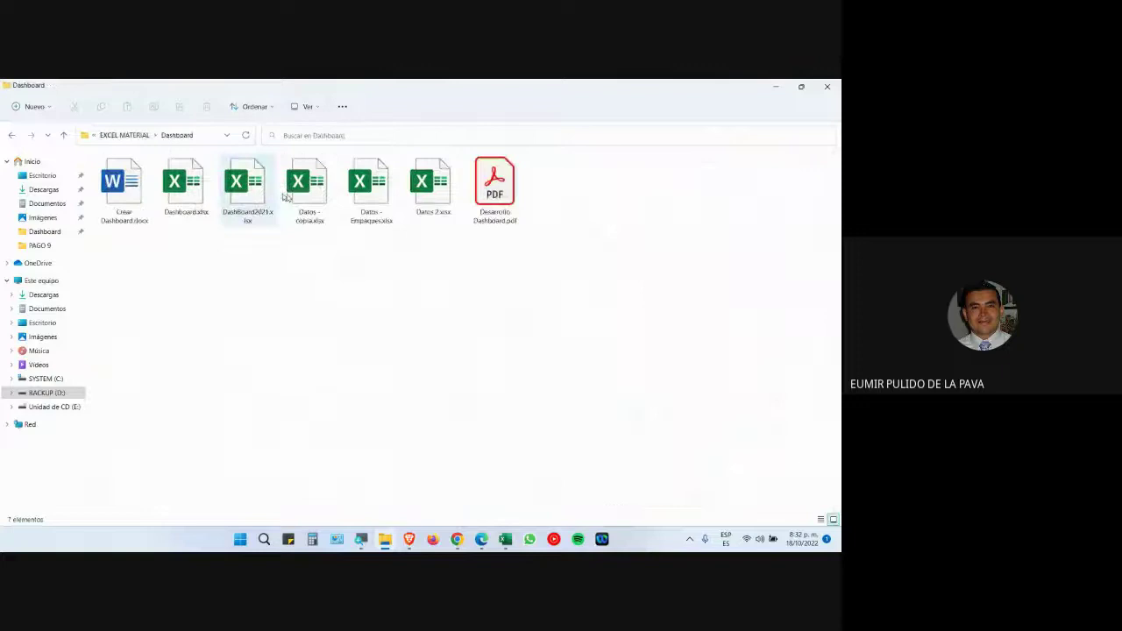
{"action": "left_click", "coordinate": [379, 196]}
{"action": "double_click", "coordinate": [378, 196]}
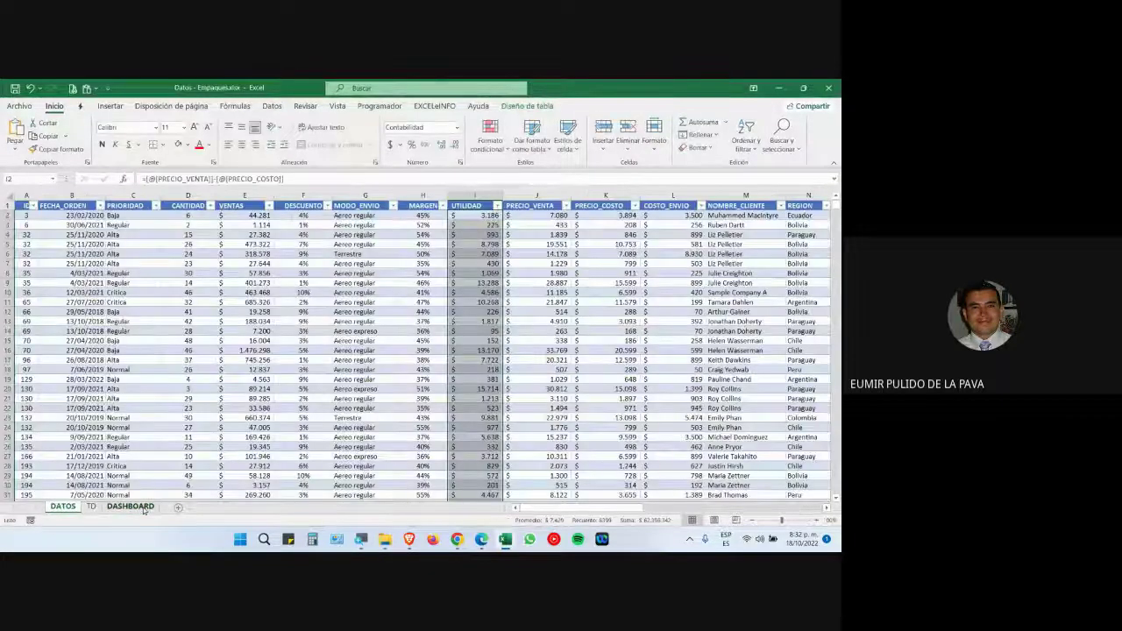
Step: Preview the example DASHBOARD sheet filtered by Copiadoras, and close the Datos - Empaques workbook
{"action": "left_click", "coordinate": [140, 508]}
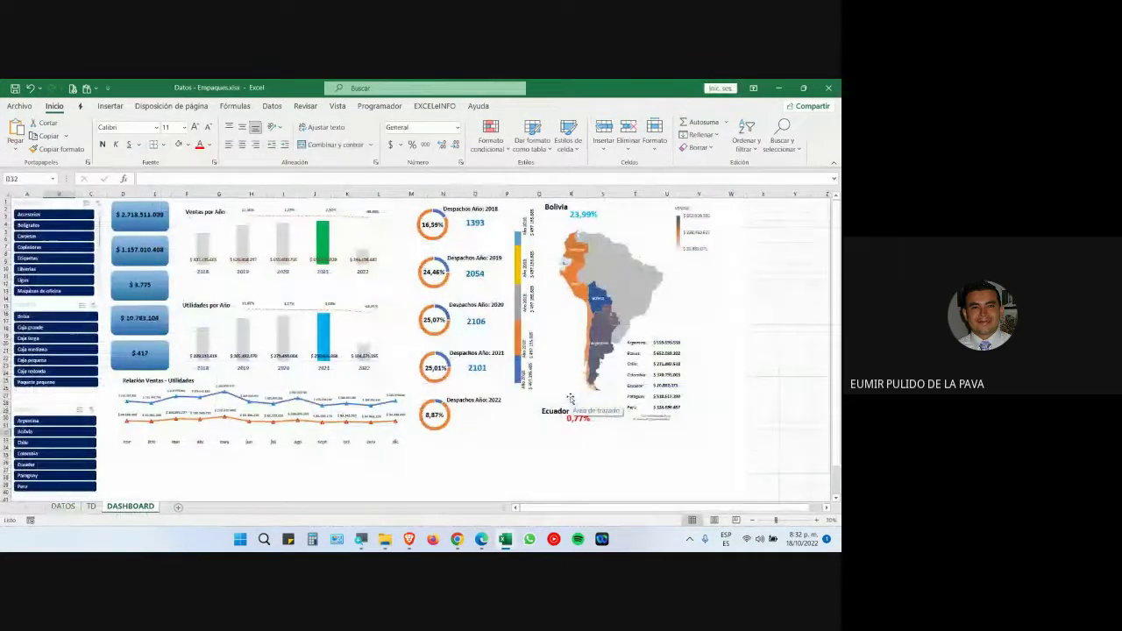
{"action": "left_click", "coordinate": [16, 249]}
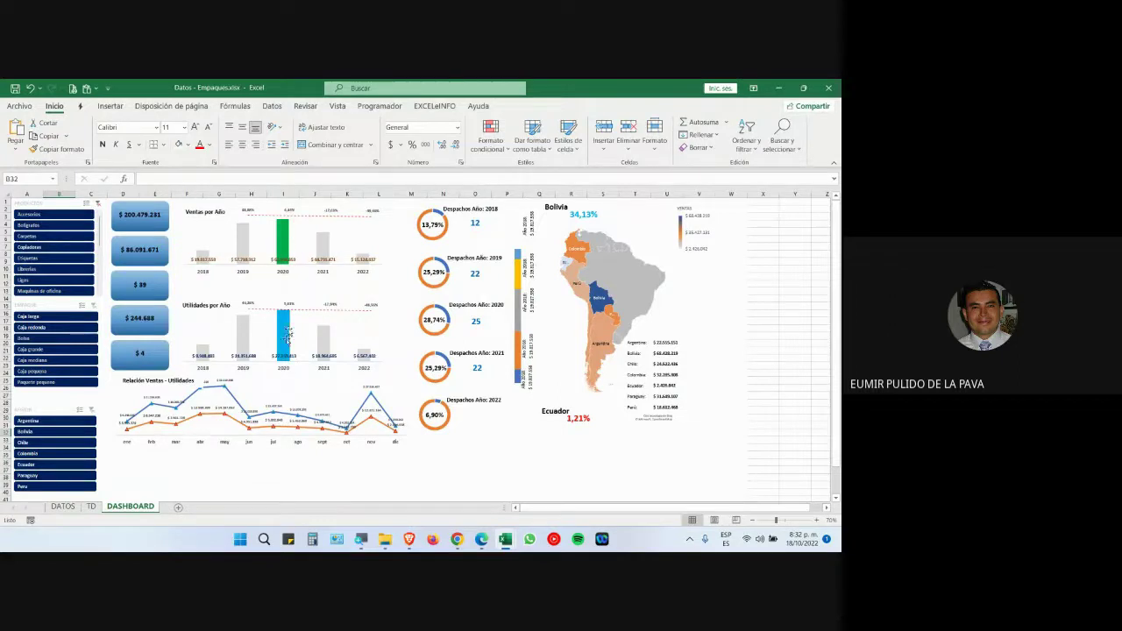
{"action": "key", "text": "ctrl+w"}
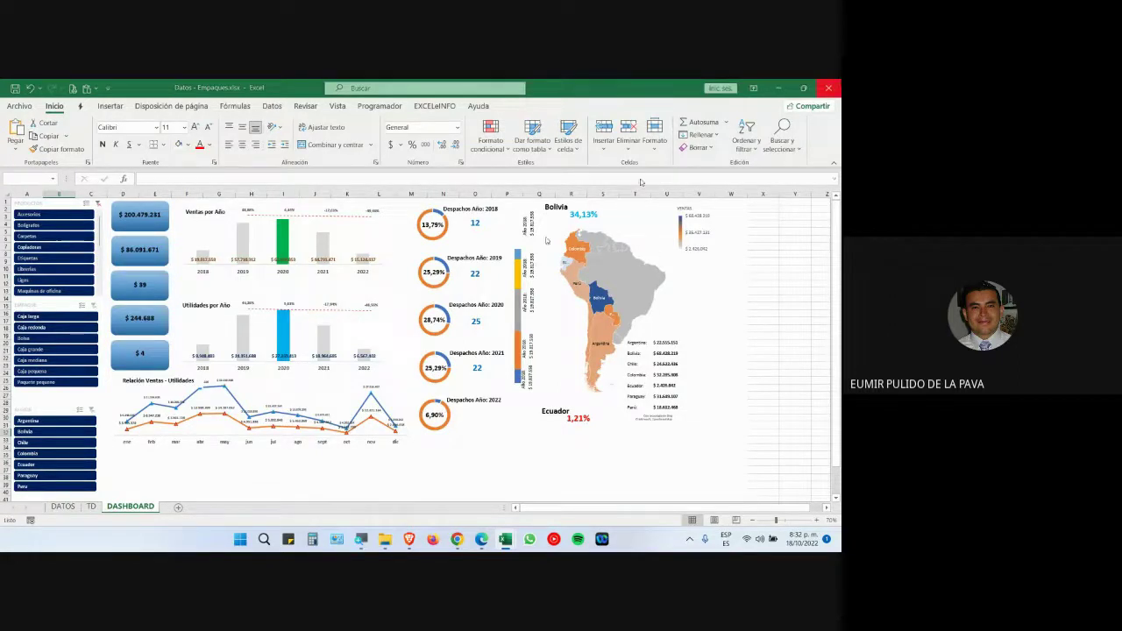
{"action": "left_click", "coordinate": [421, 322]}
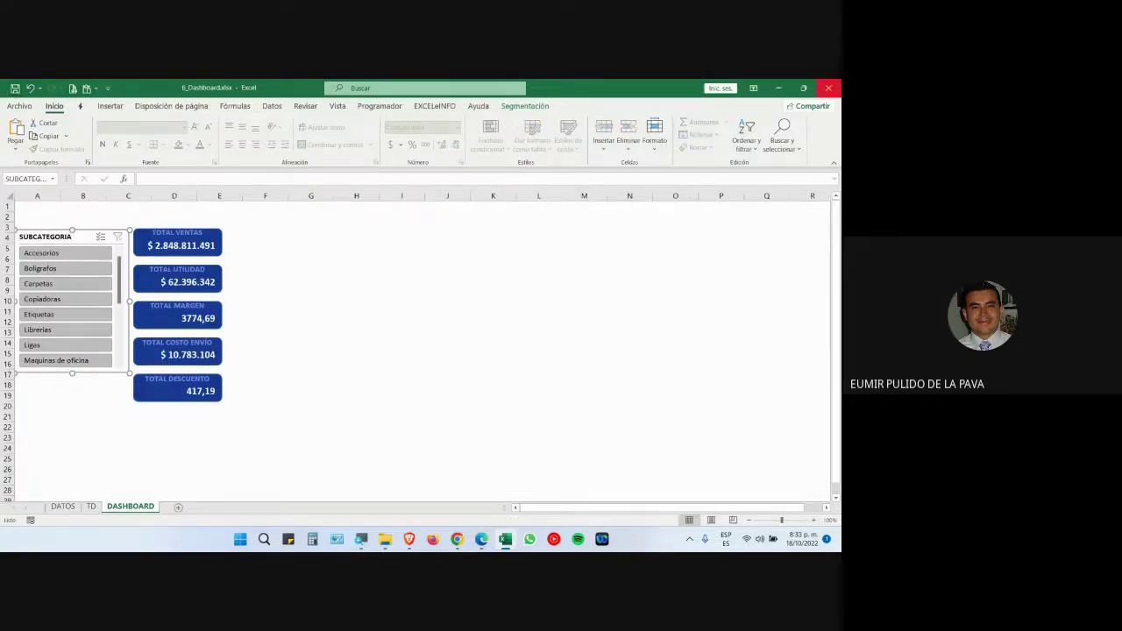
Step: Close the 6_Dashboard workbook and the folder window, and stop the screen presentation in the Google Meet call
{"action": "left_click", "coordinate": [837, 86]}
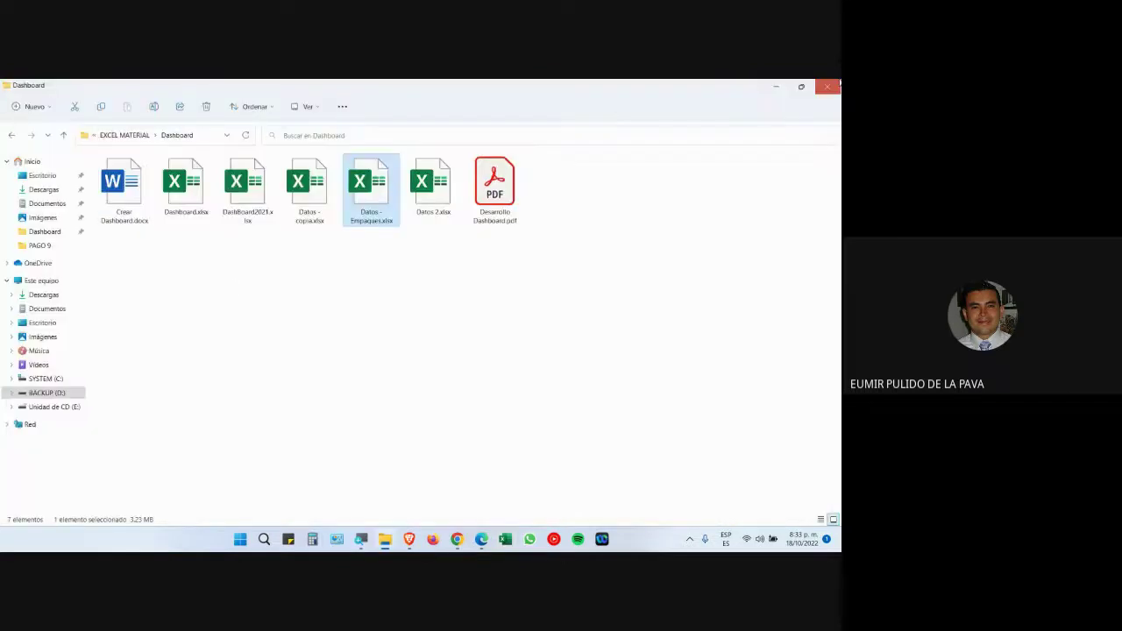
{"action": "left_click", "coordinate": [832, 86]}
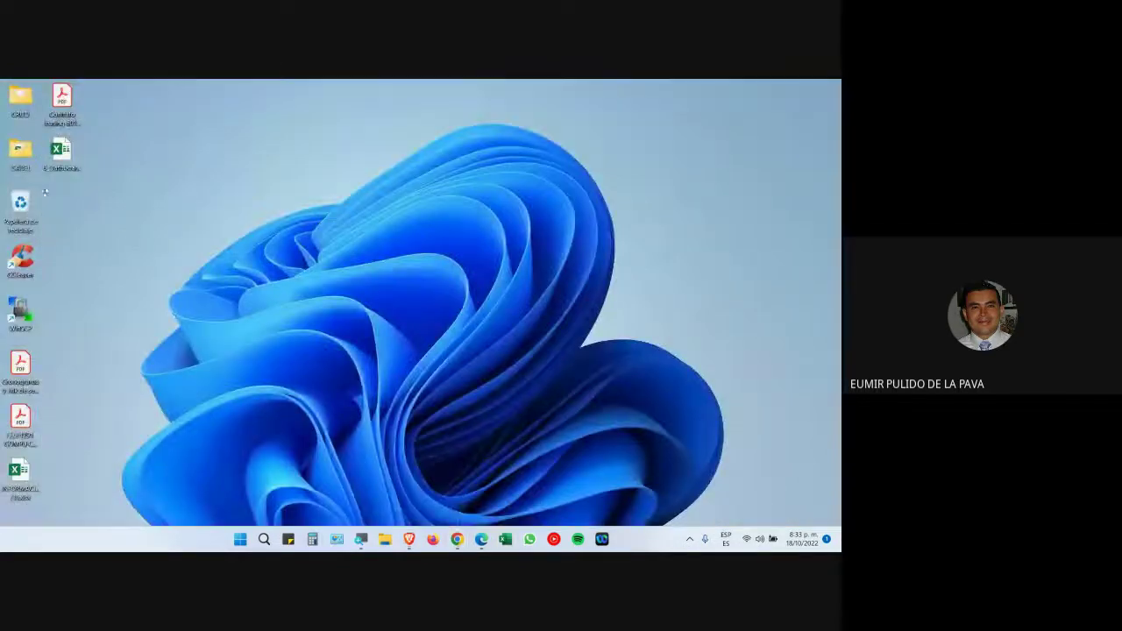
{"action": "left_click", "coordinate": [456, 538]}
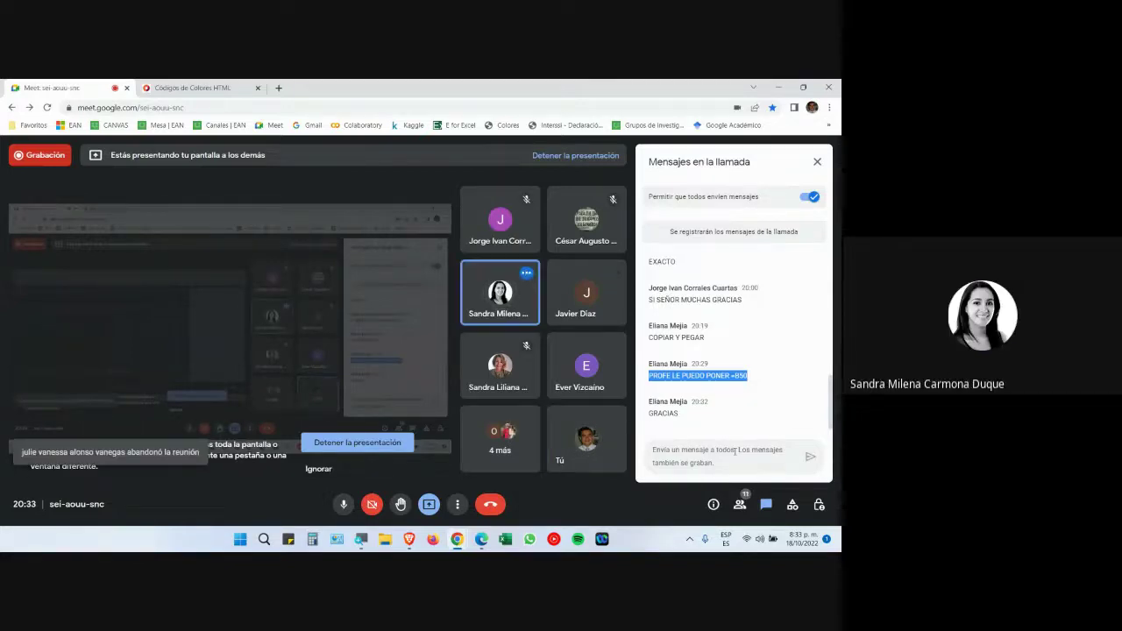
{"action": "left_click", "coordinate": [359, 443]}
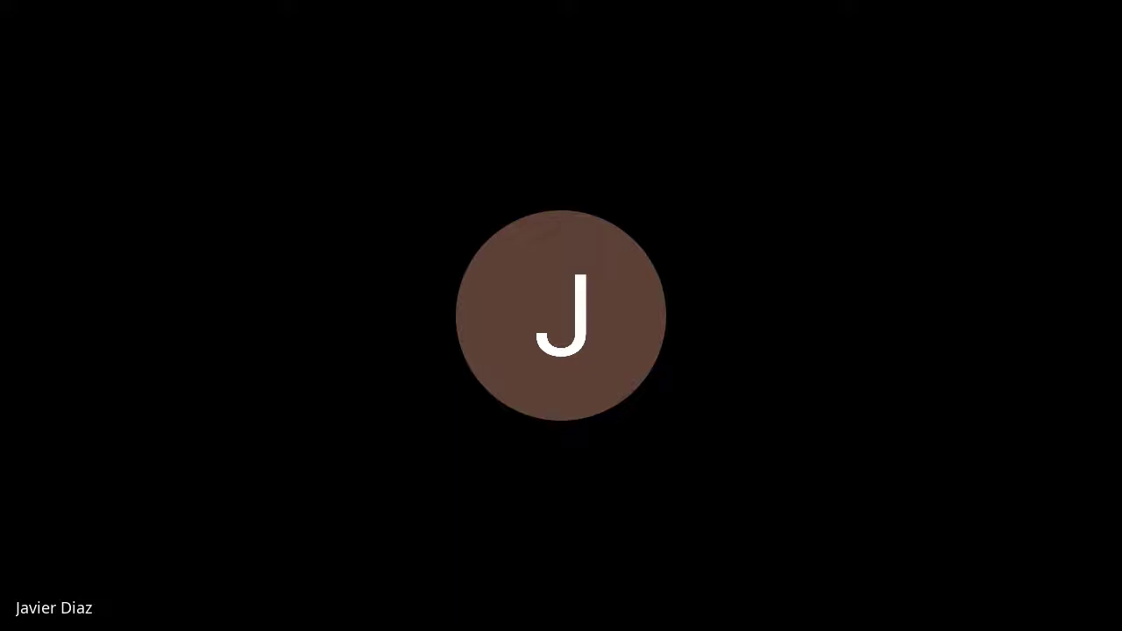